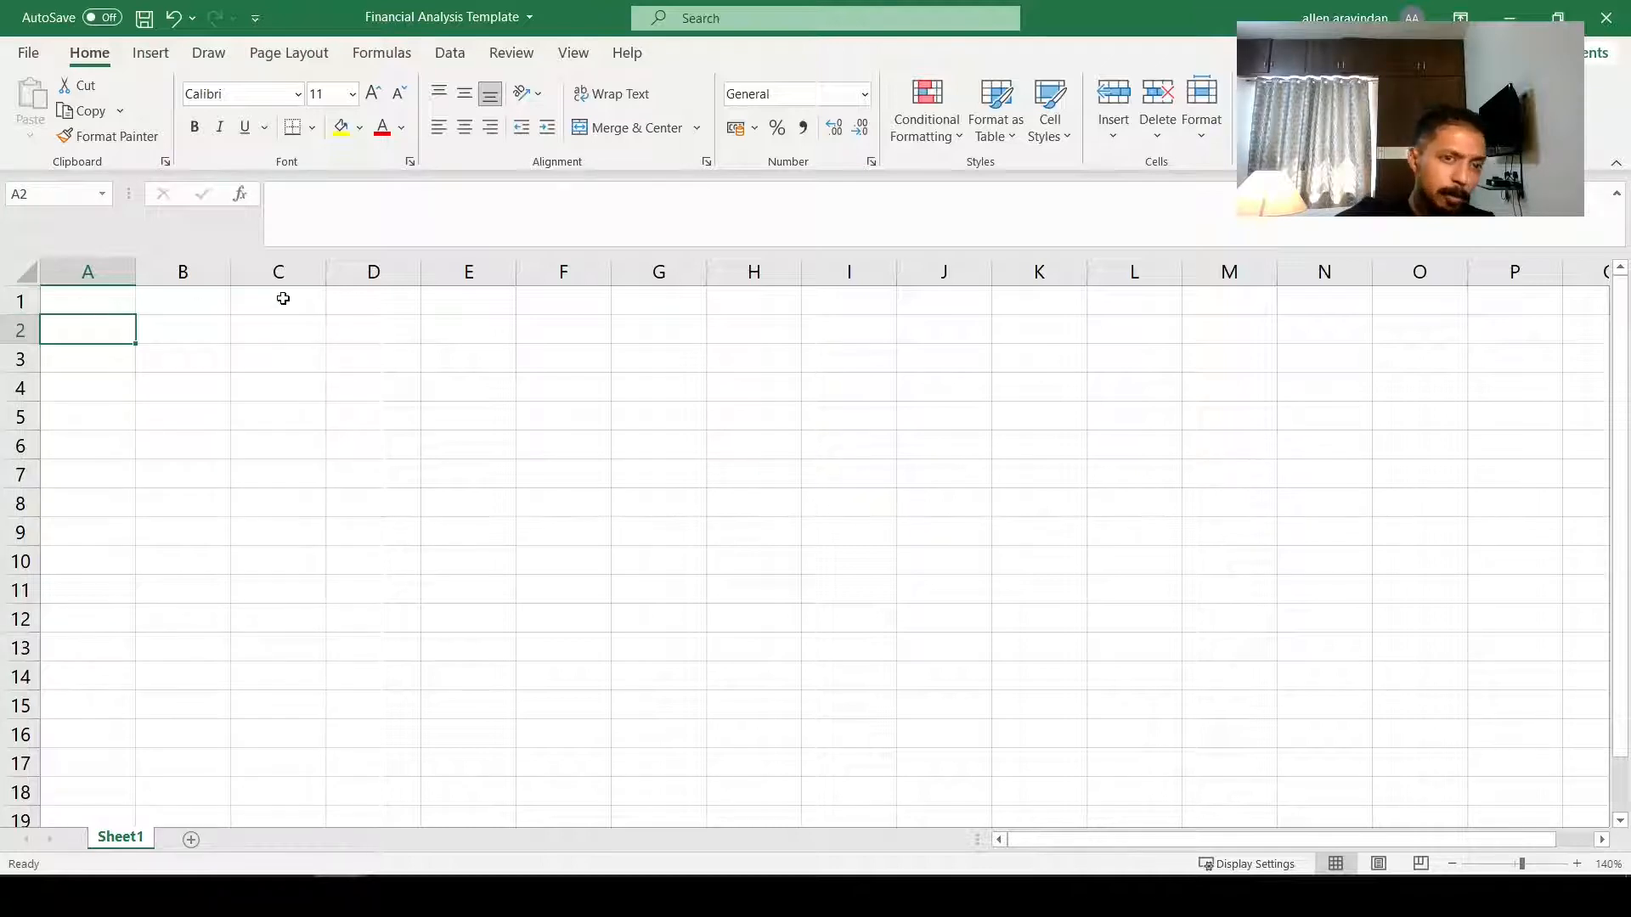
pyautogui.moveTo(87, 272); pyautogui.dragTo(1027, 270)
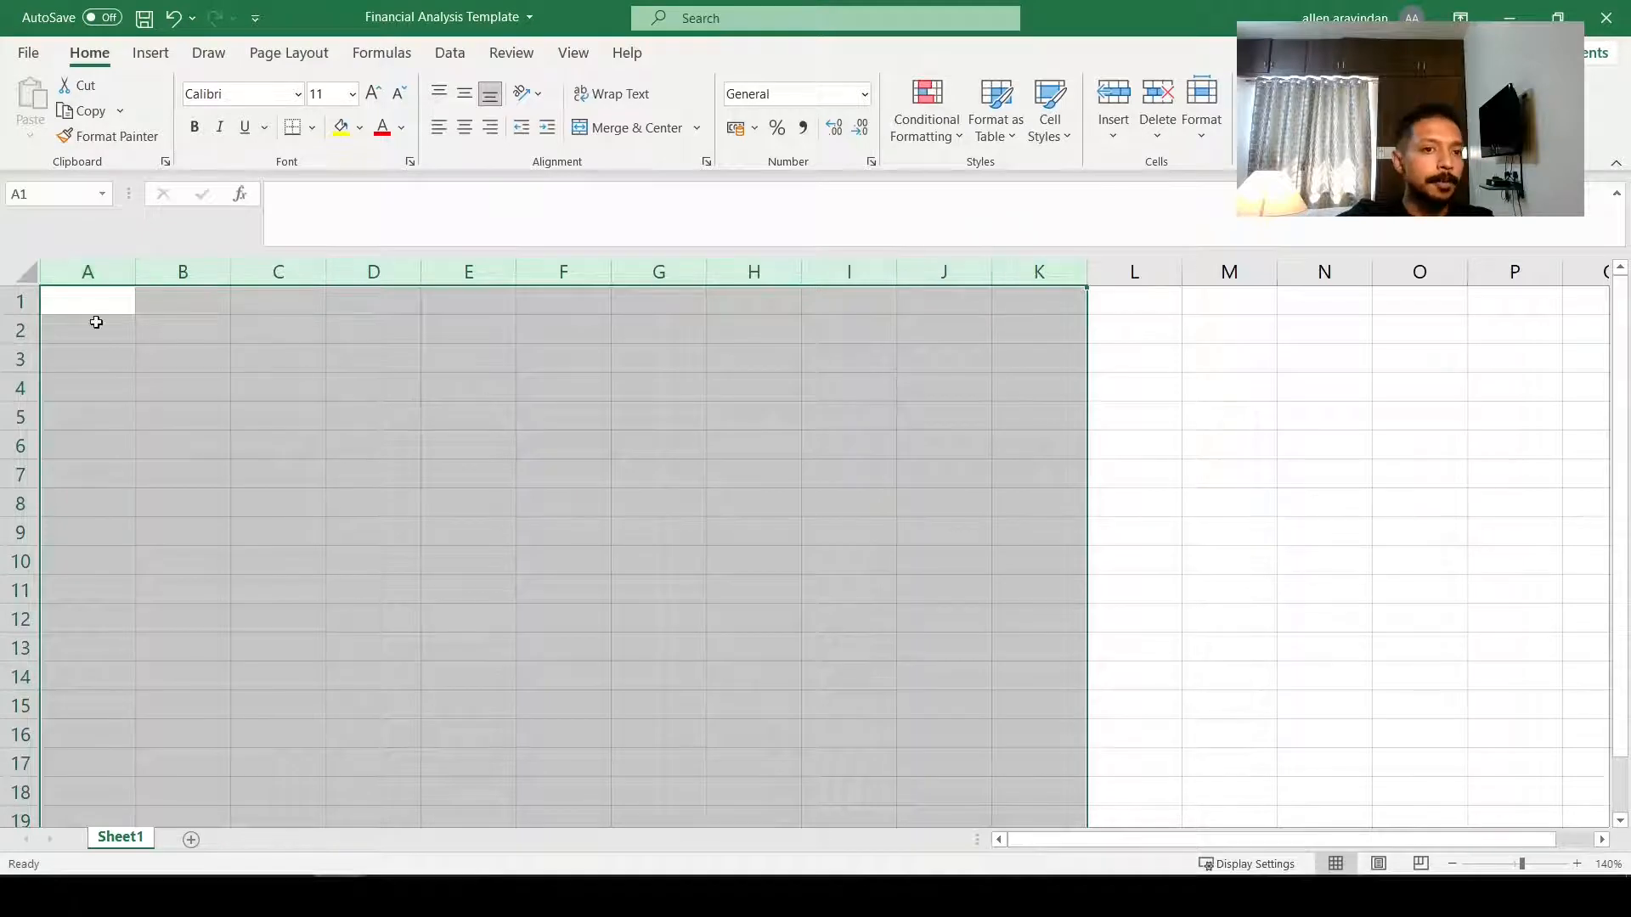
pyautogui.click(181, 302)
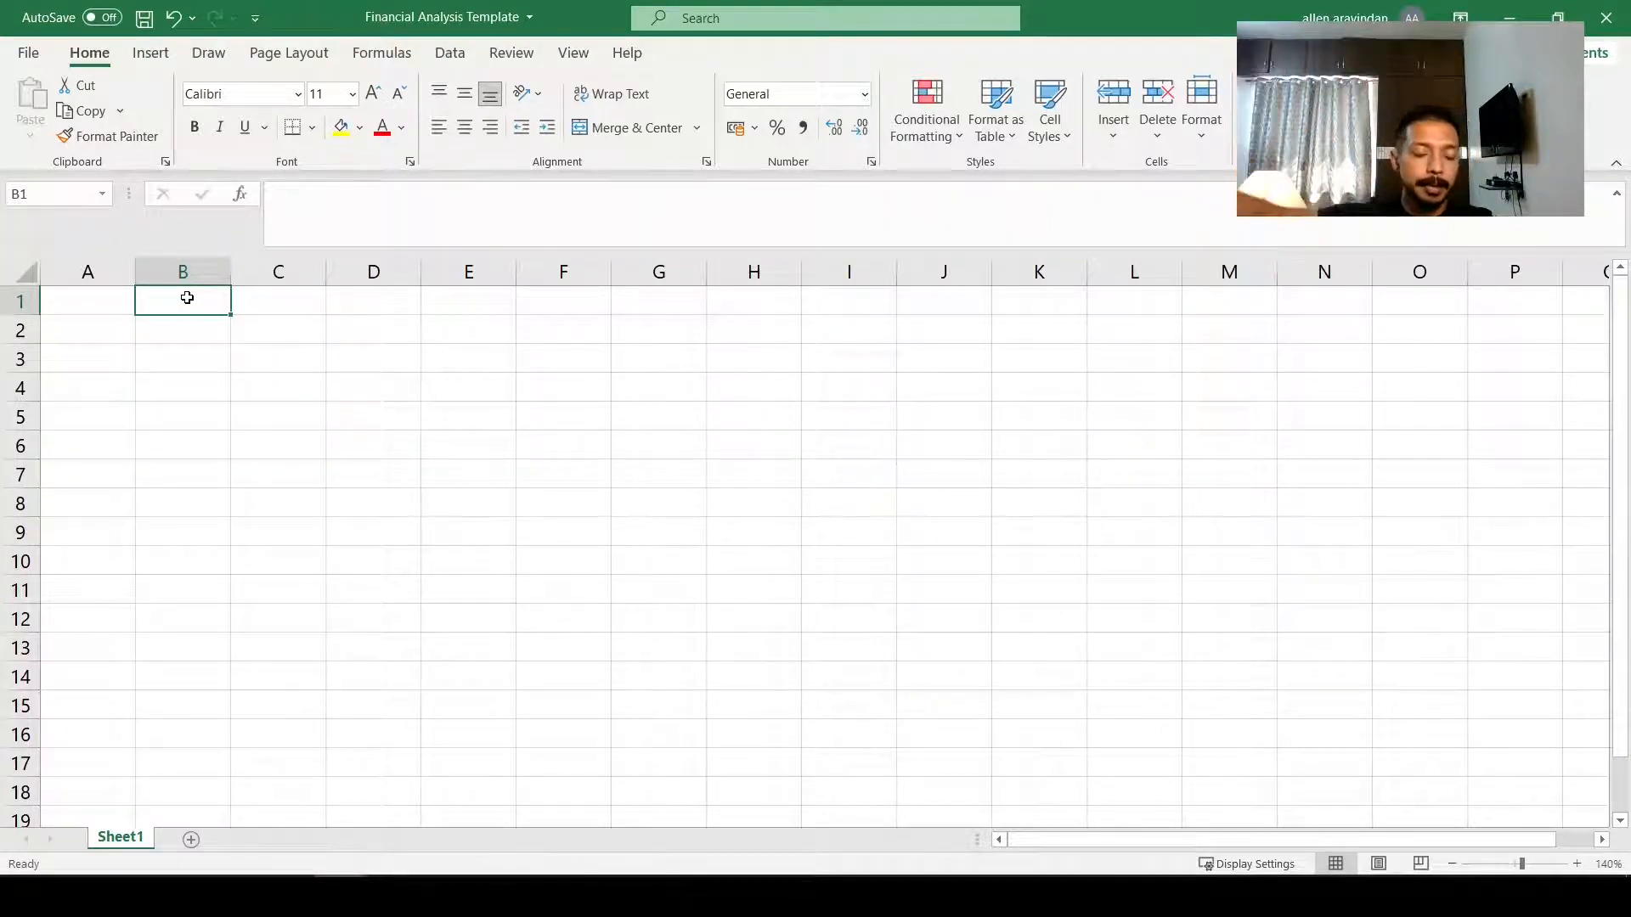
pyautogui.moveTo(83, 308); pyautogui.dragTo(1368, 307)
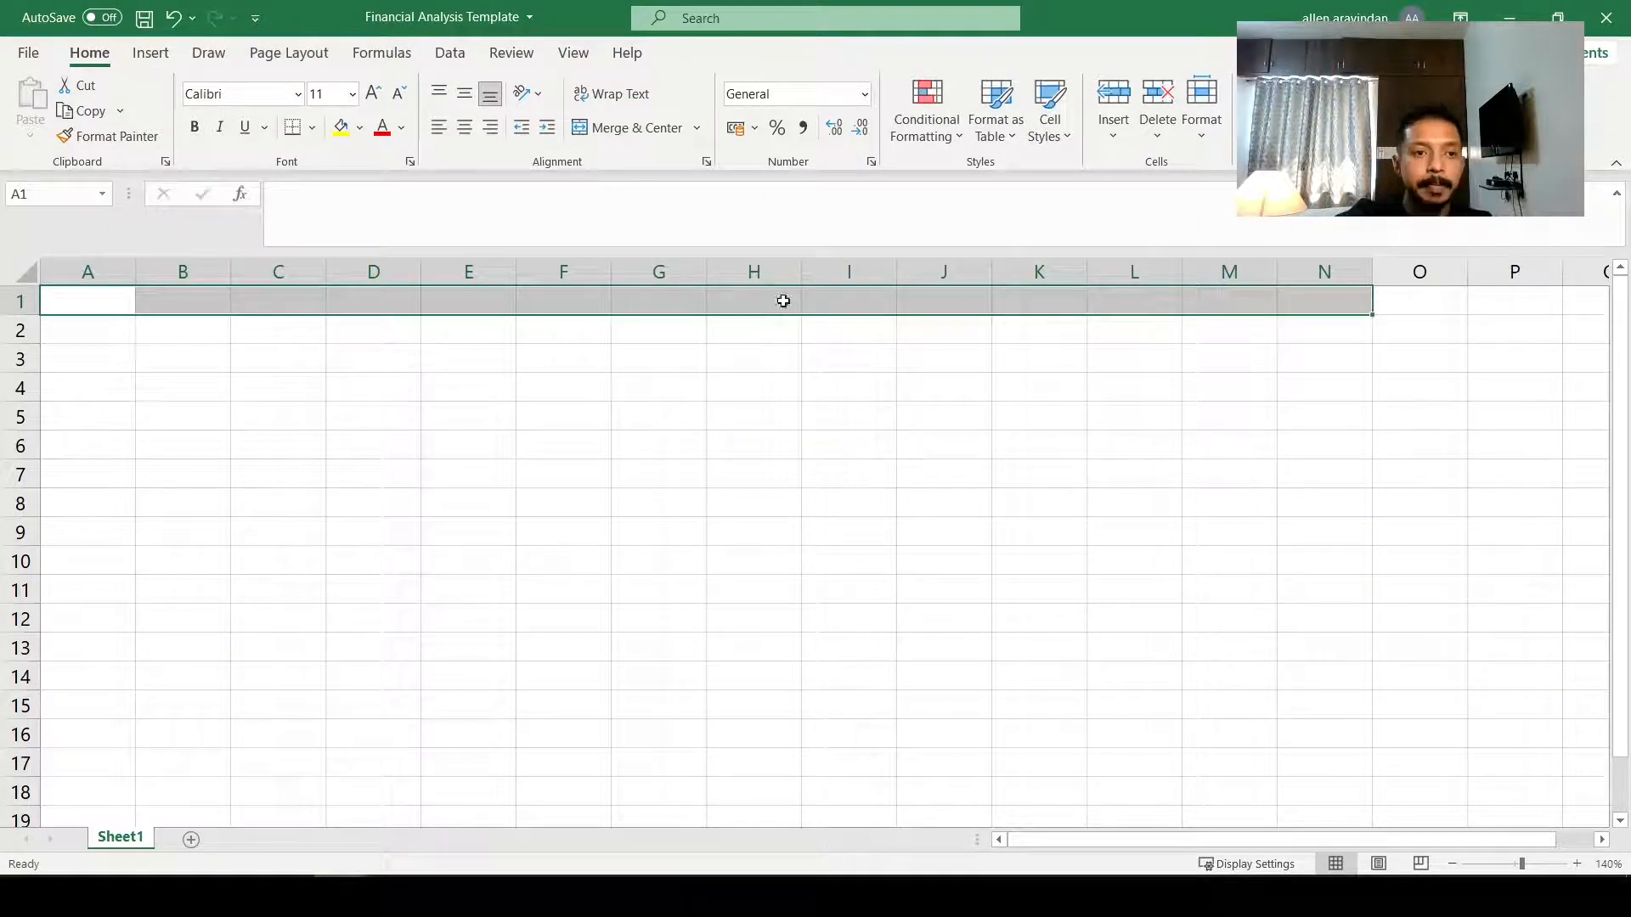
pyautogui.moveTo(117, 320); pyautogui.dragTo(107, 655)
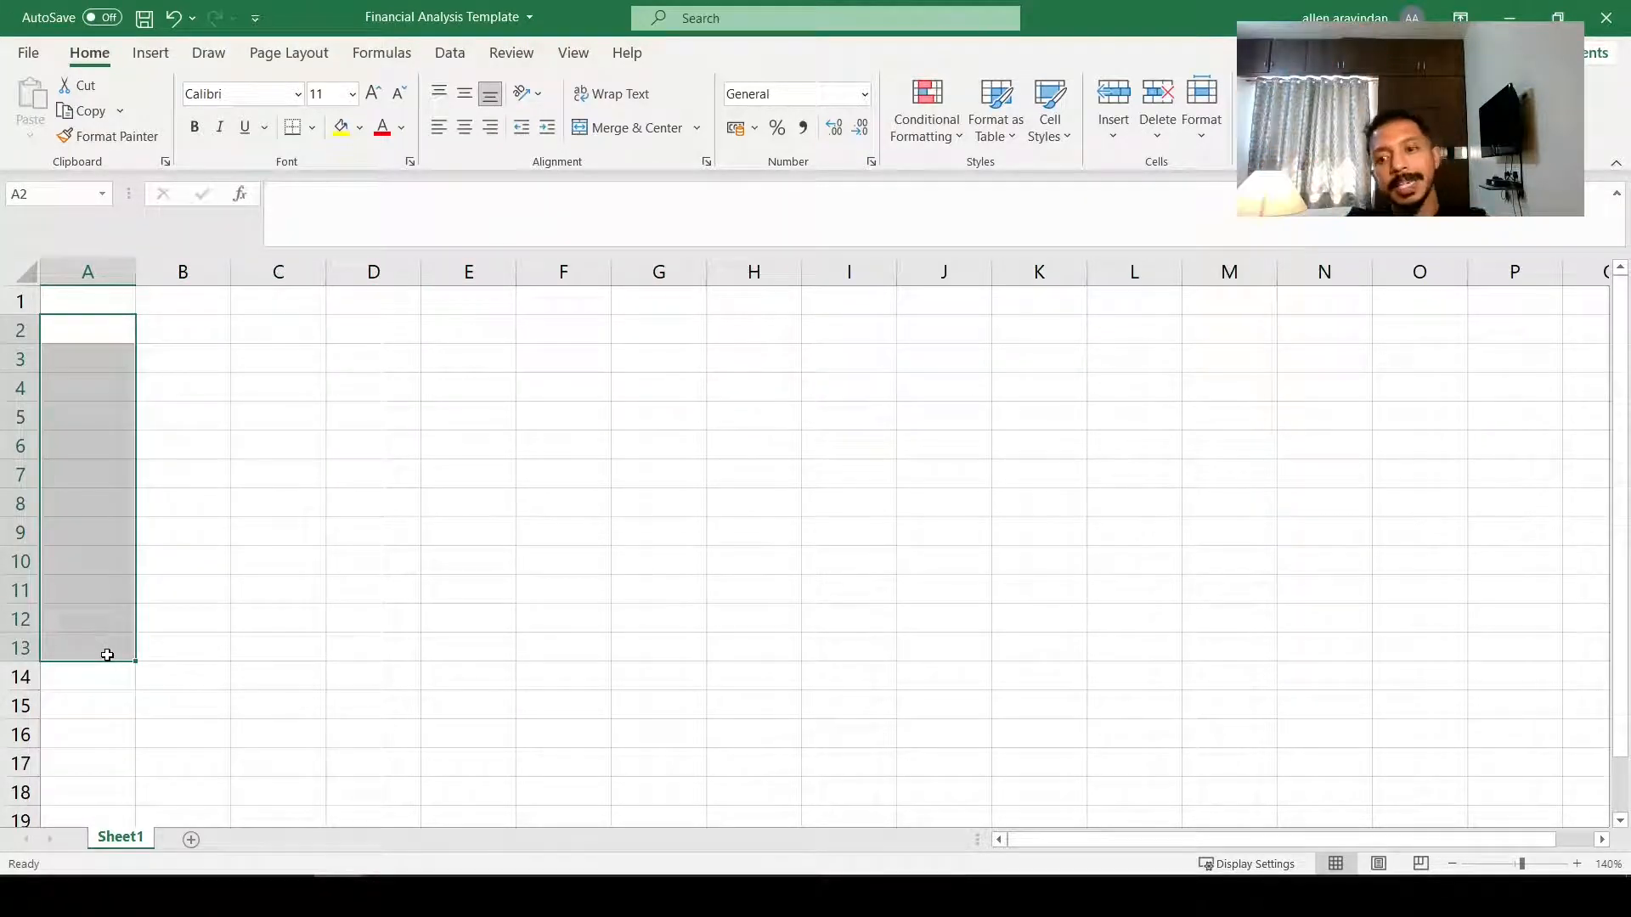
pyautogui.moveTo(69, 326); pyautogui.dragTo(97, 680)
pyautogui.click(190, 303)
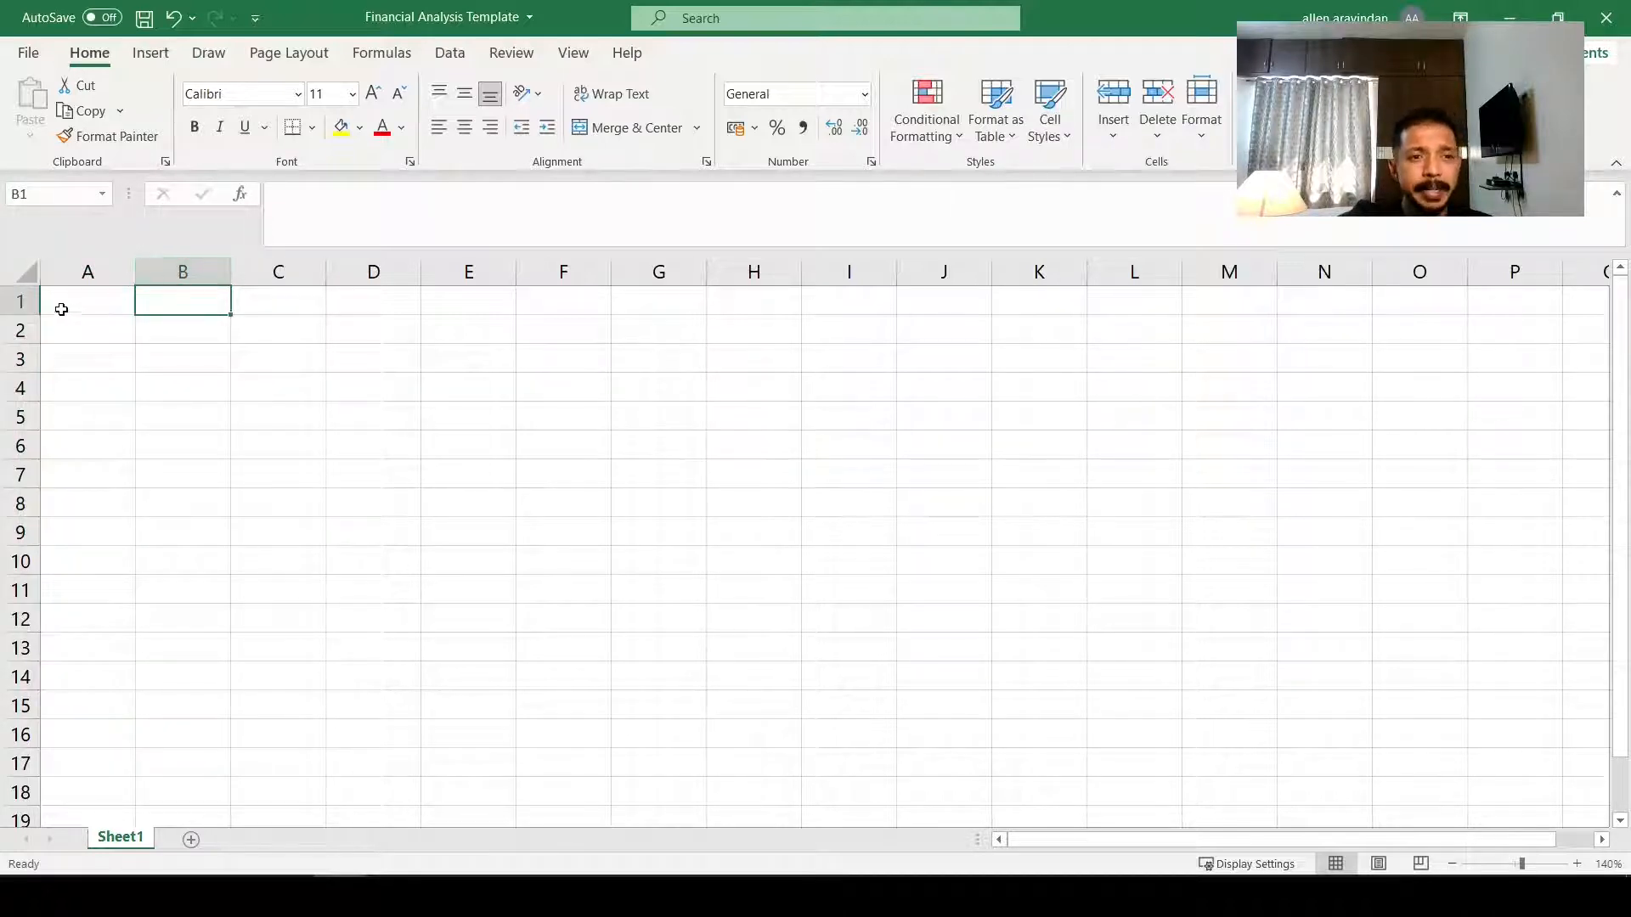
pyautogui.click(393, 277)
pyautogui.click(278, 272)
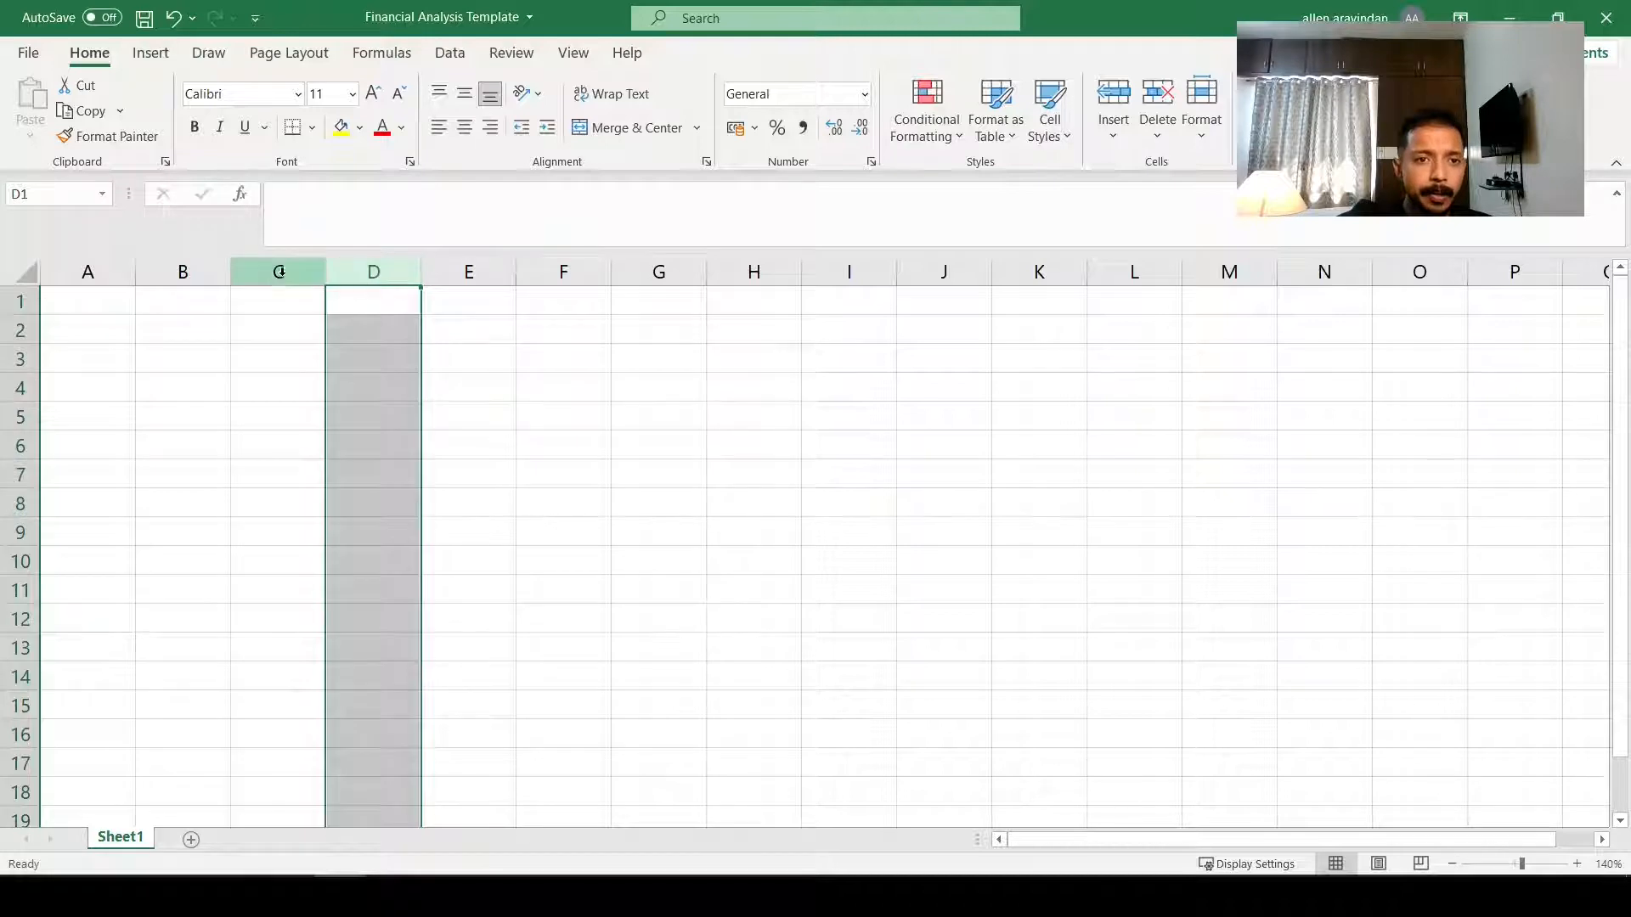
pyautogui.click(367, 272)
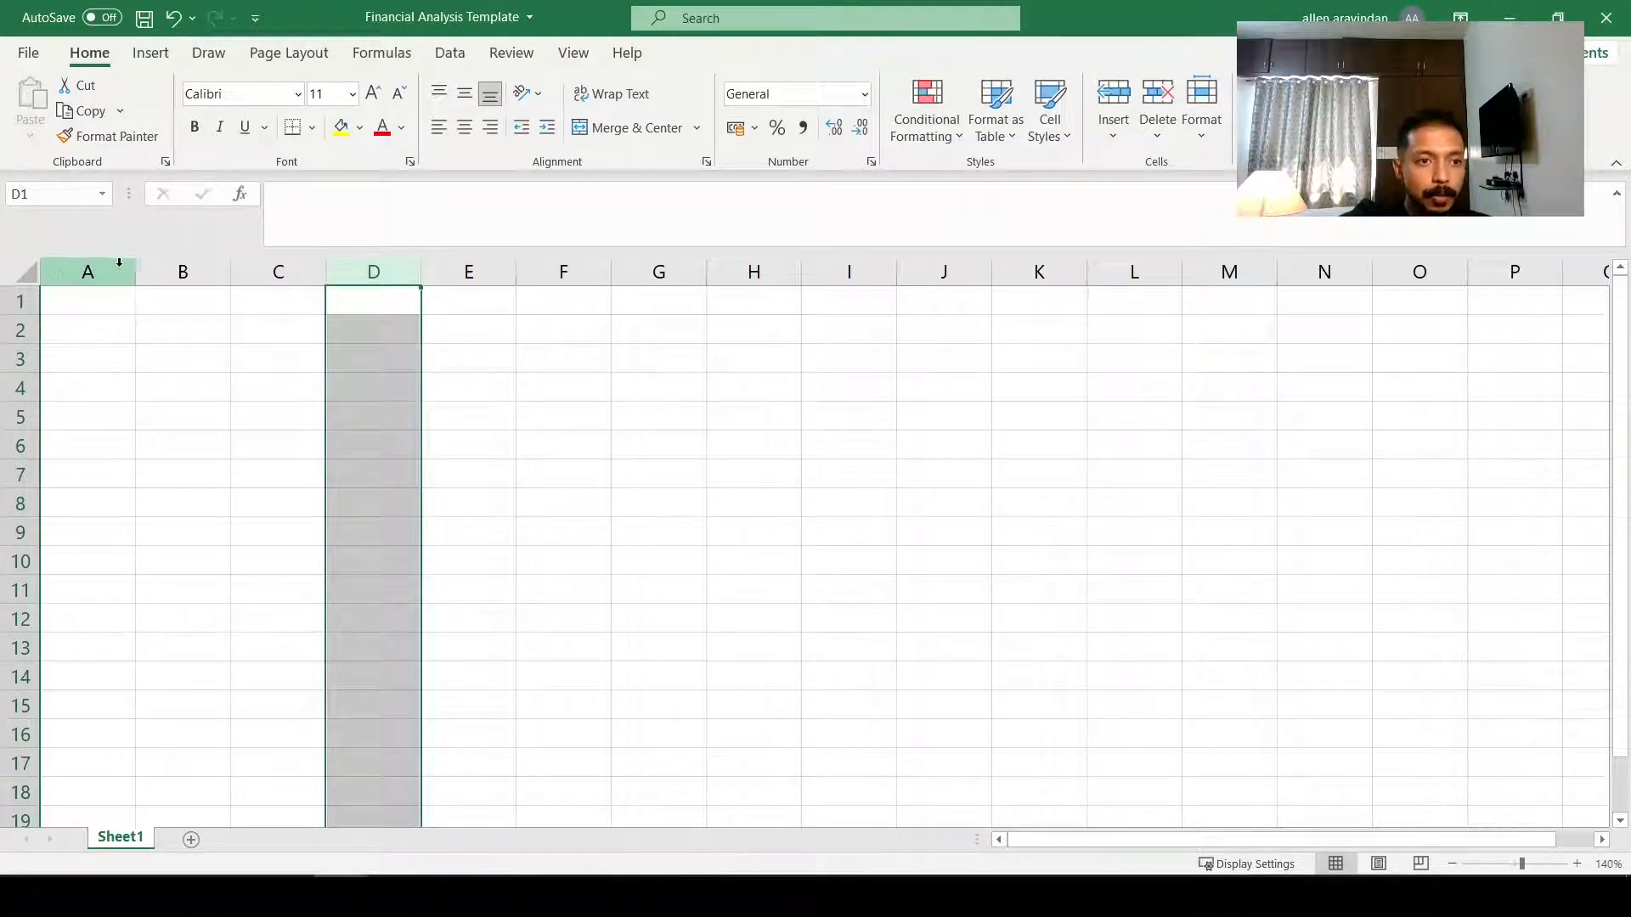
# Step: Widen column A and increase the height of row 1
pyautogui.moveTo(135, 272); pyautogui.dragTo(238, 272)
pyautogui.moveTo(26, 316); pyautogui.dragTo(25, 408)
pyautogui.click(135, 397)
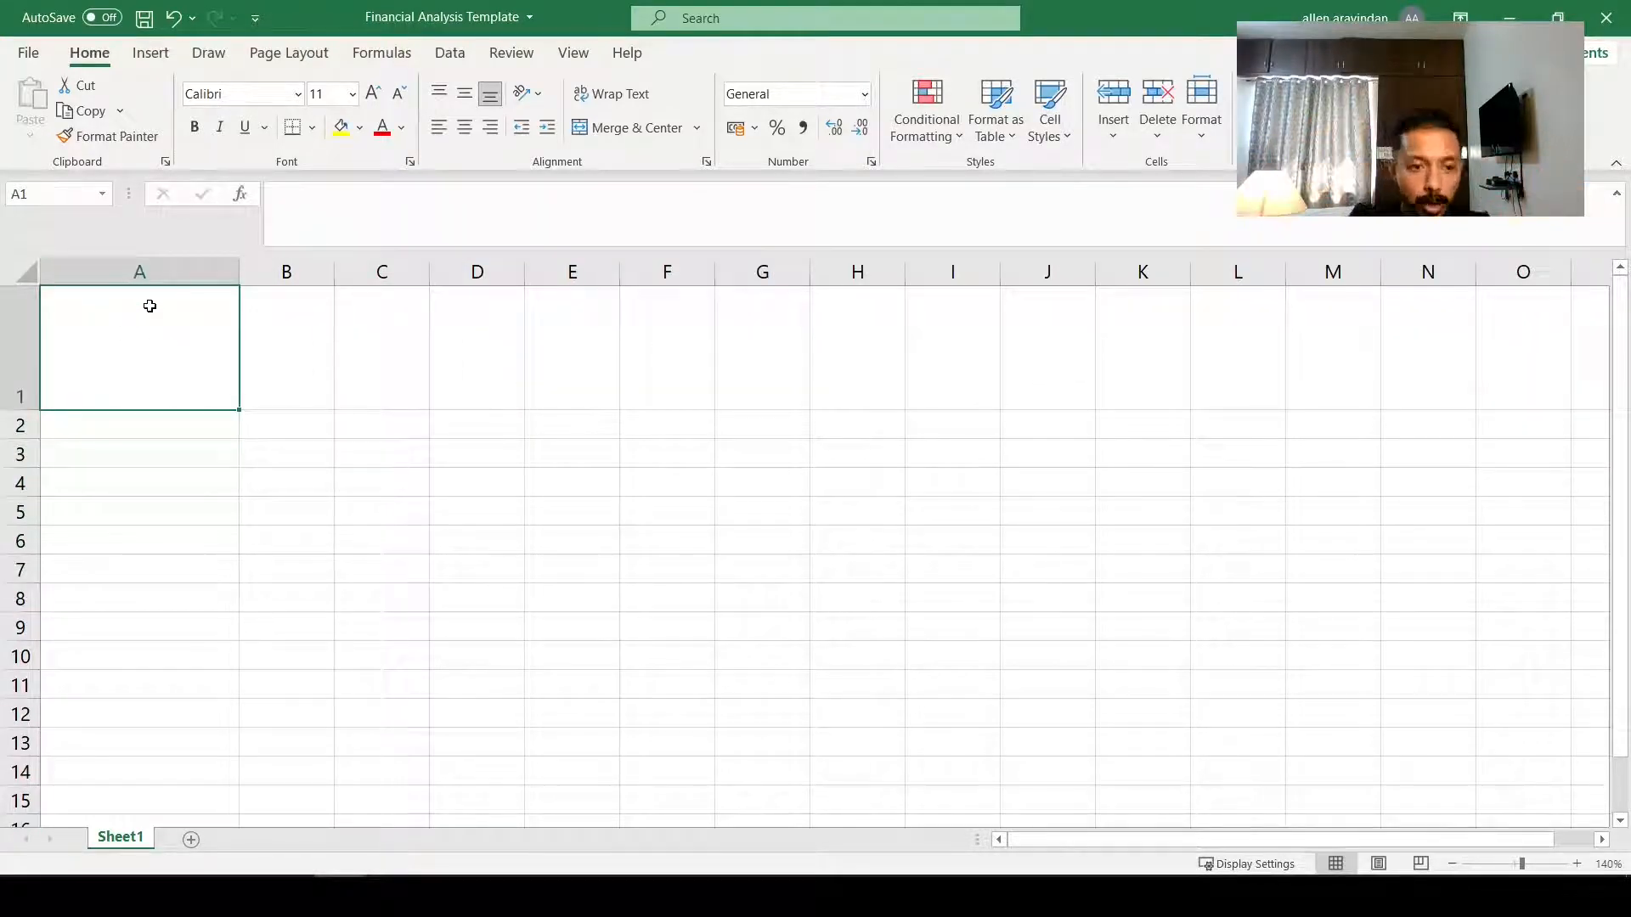
# Step: Enter "Reliance Industries Ltd" in cell A1 and widen column A to fit the text
pyautogui.write('Re')
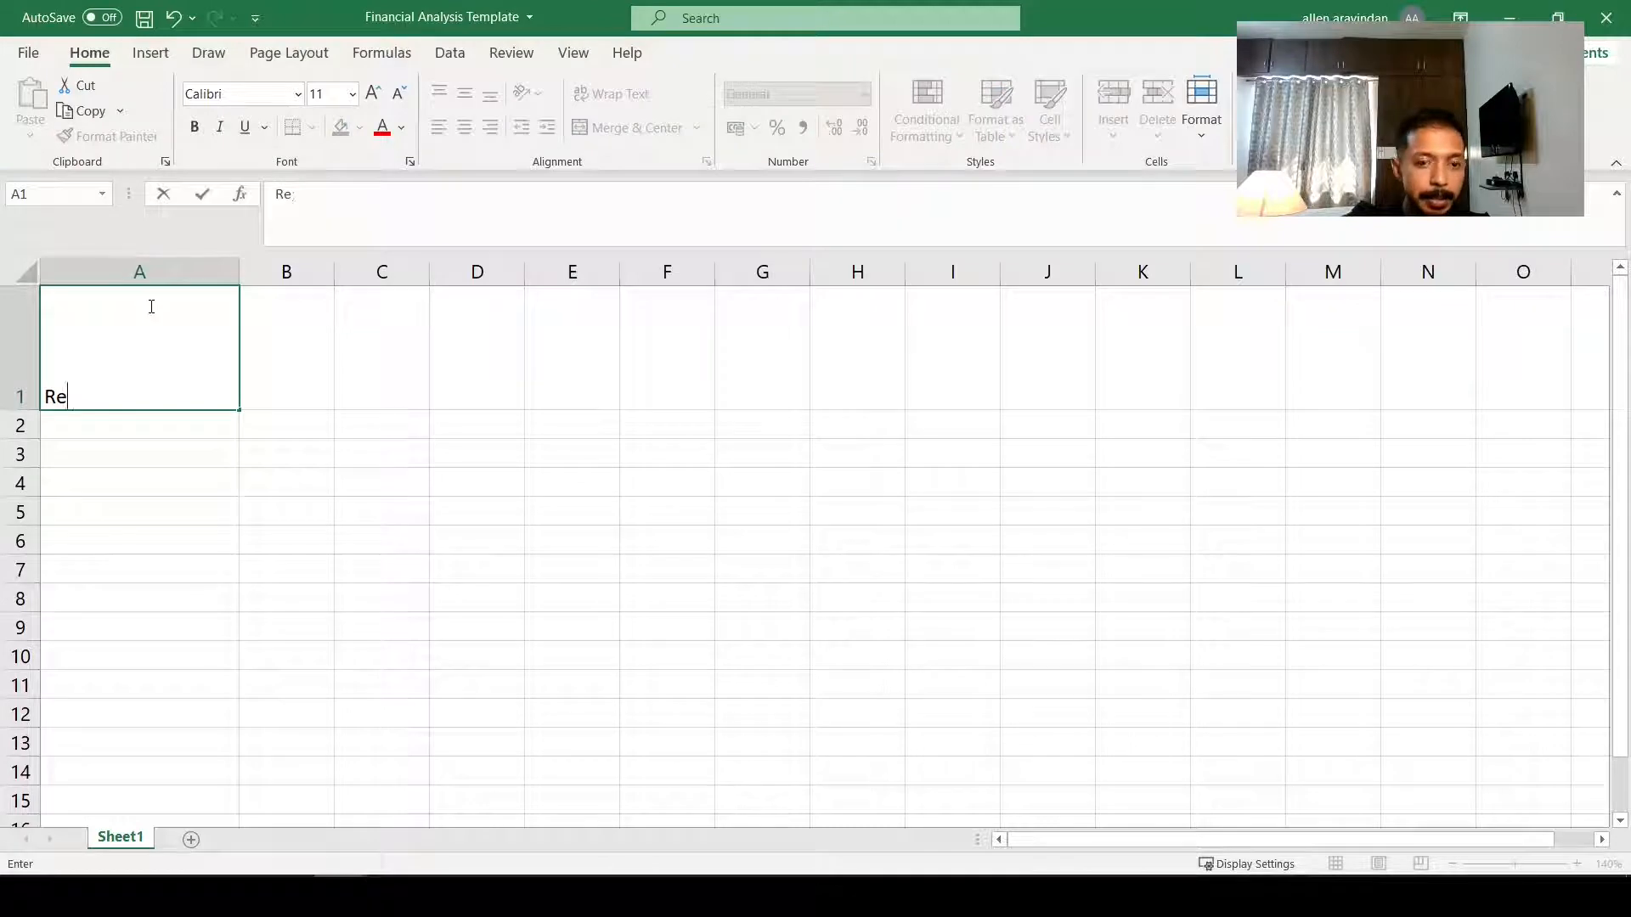
pyautogui.write(';iance ')
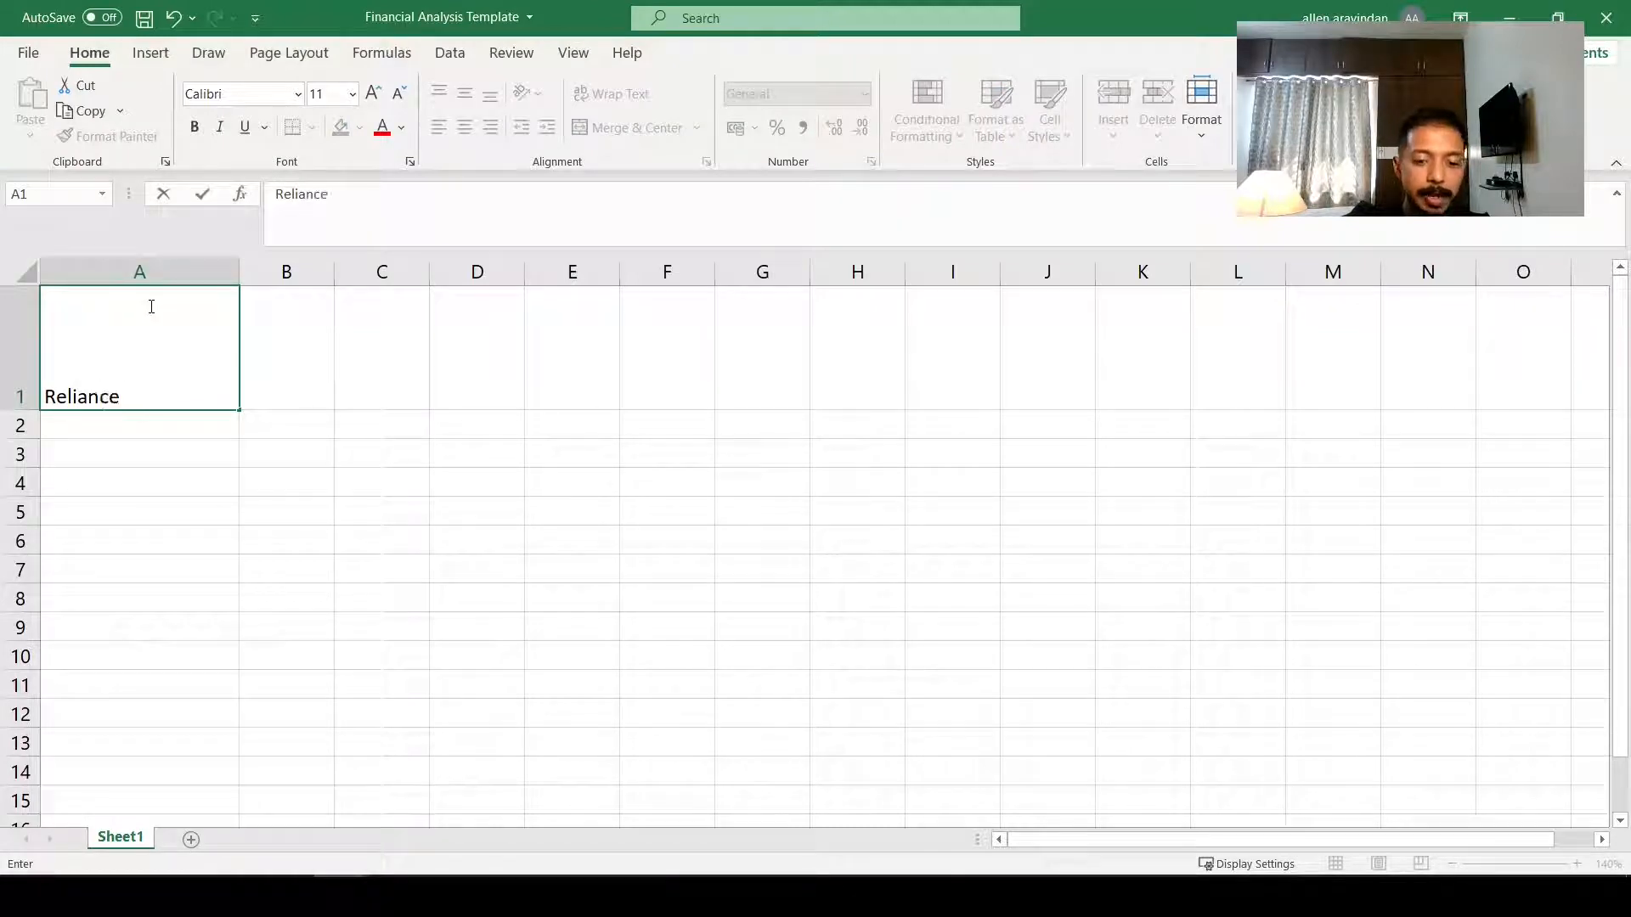
pyautogui.write('Indus')
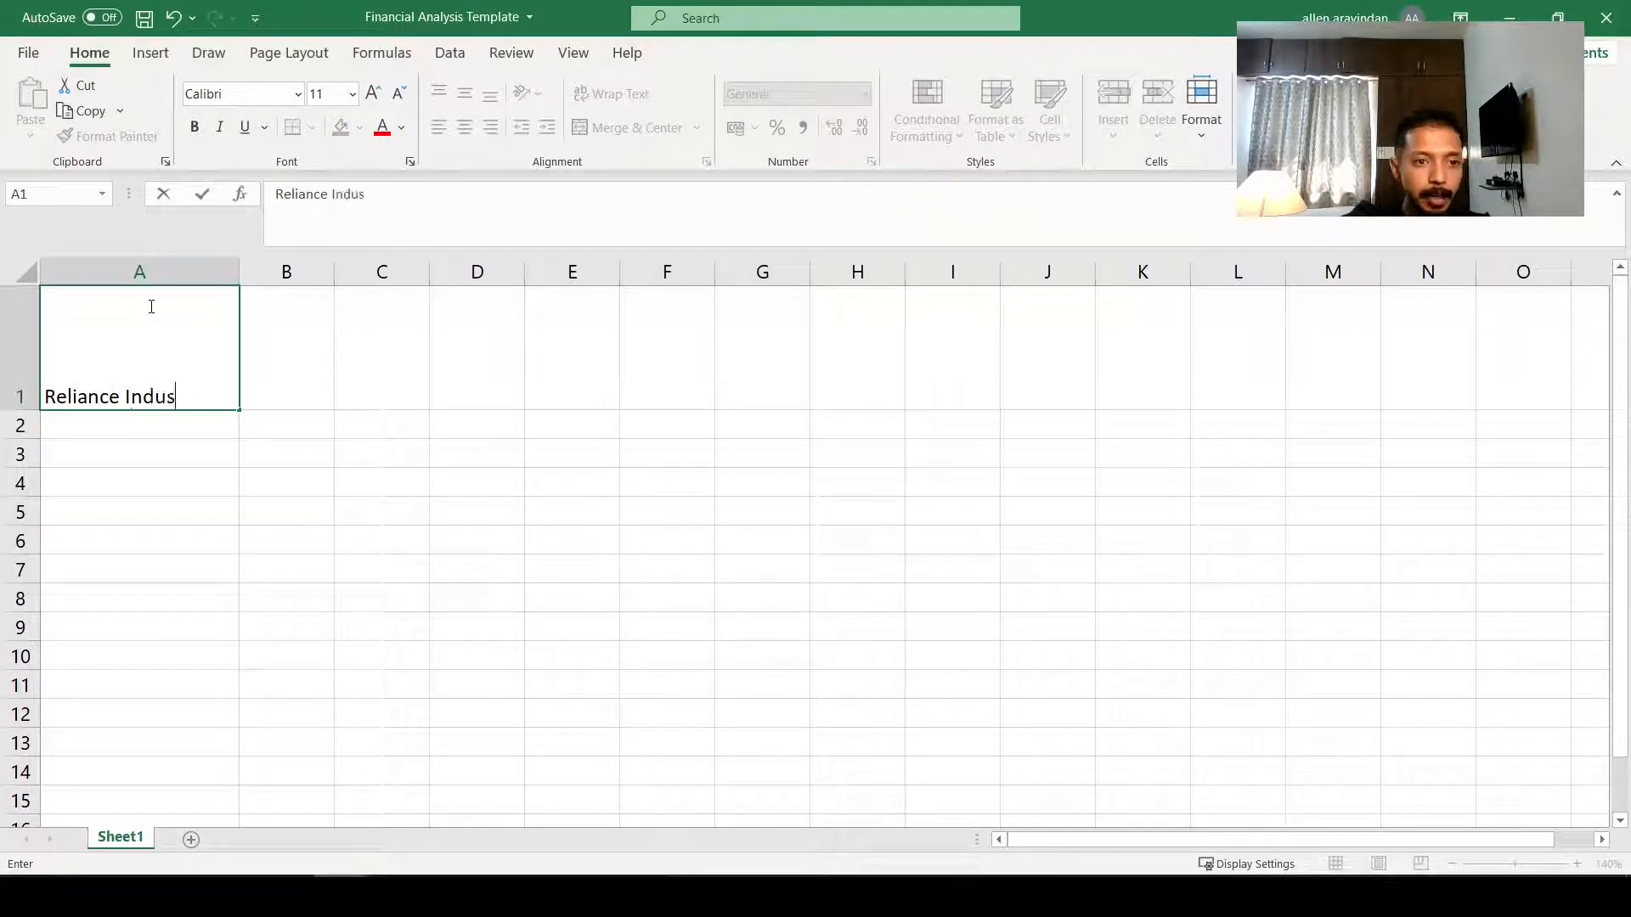
pyautogui.write('tries Ltd')
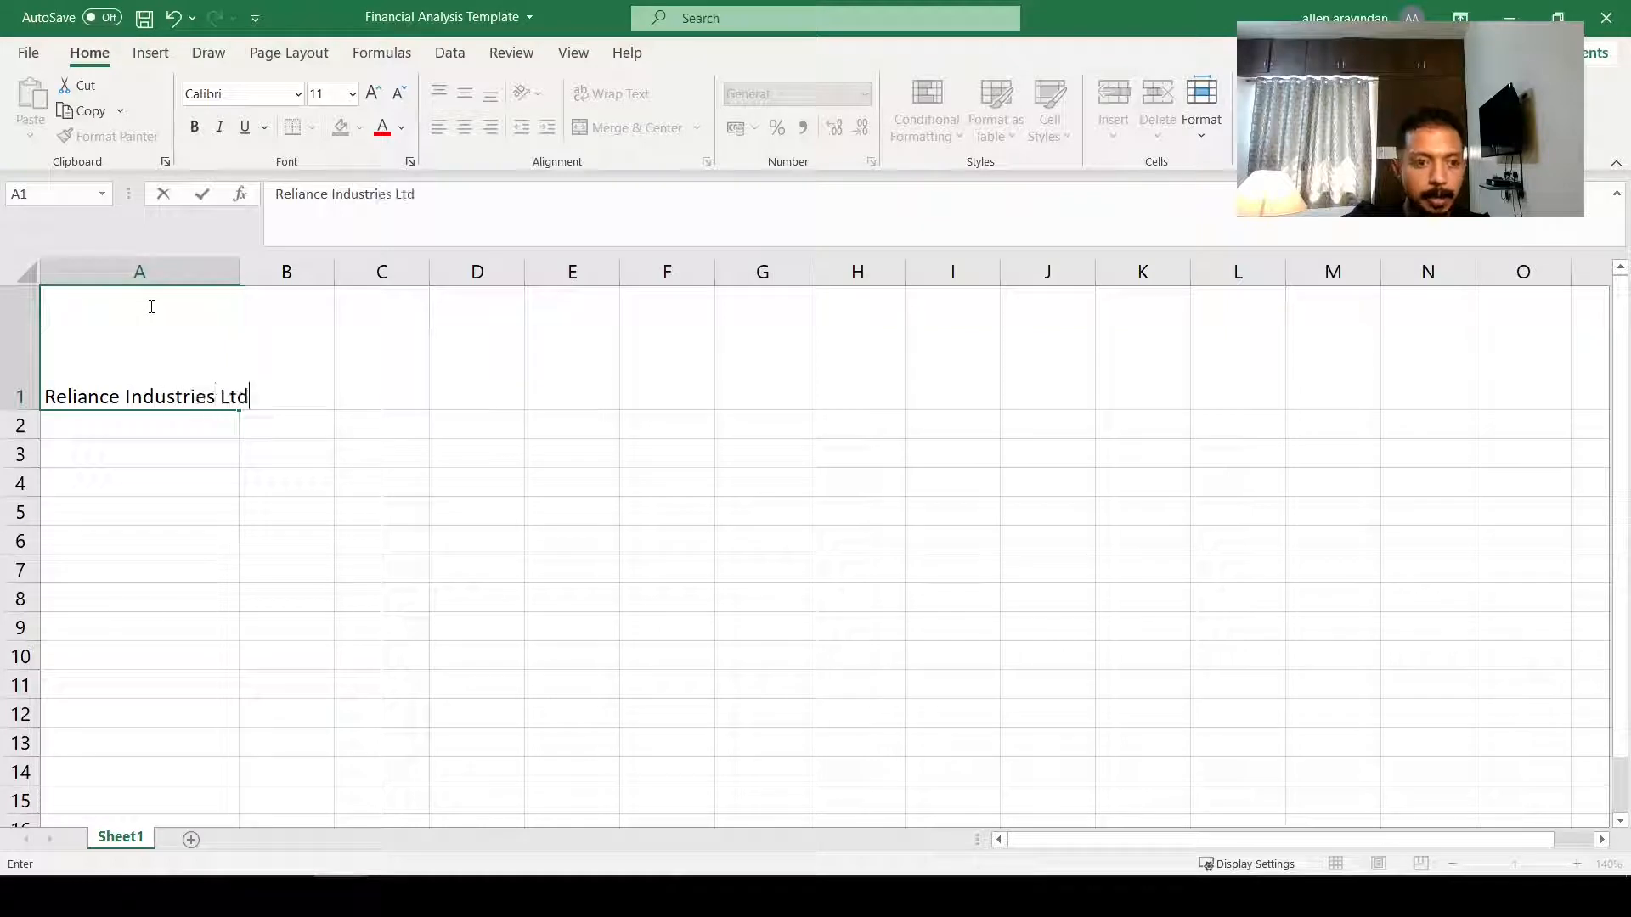
pyautogui.press('Return')
pyautogui.moveTo(240, 272); pyautogui.dragTo(275, 272)
# Step: Add a second line inside cell A1 reading "All Data in Mns INR"
pyautogui.doubleClick(267, 391)
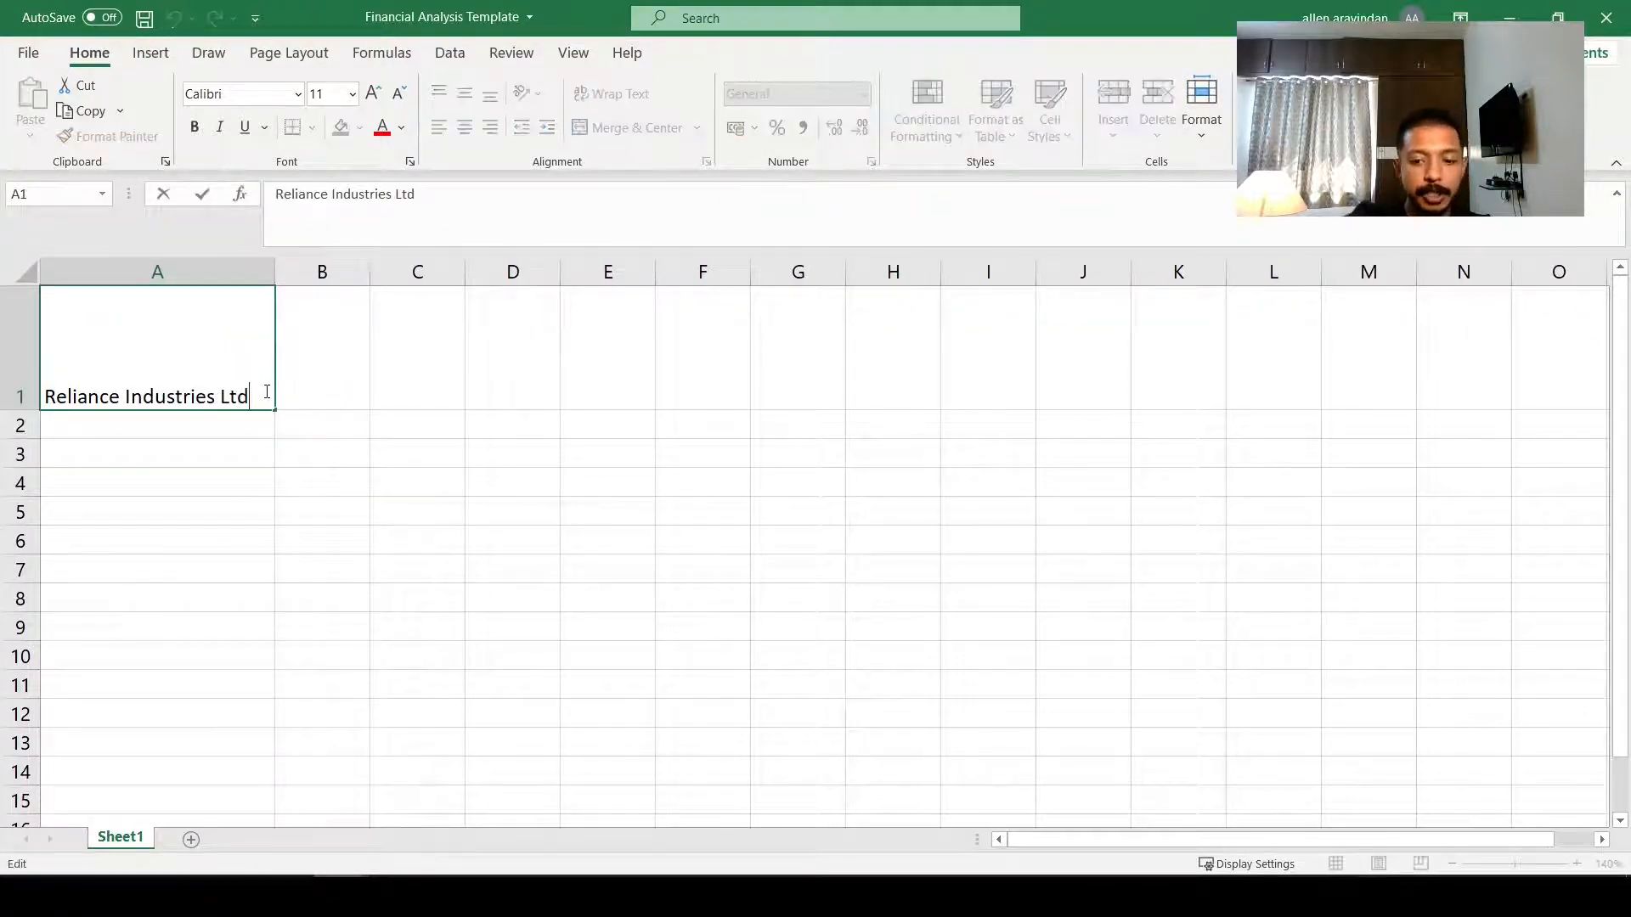
pyautogui.hotkey('alt', 'Return')
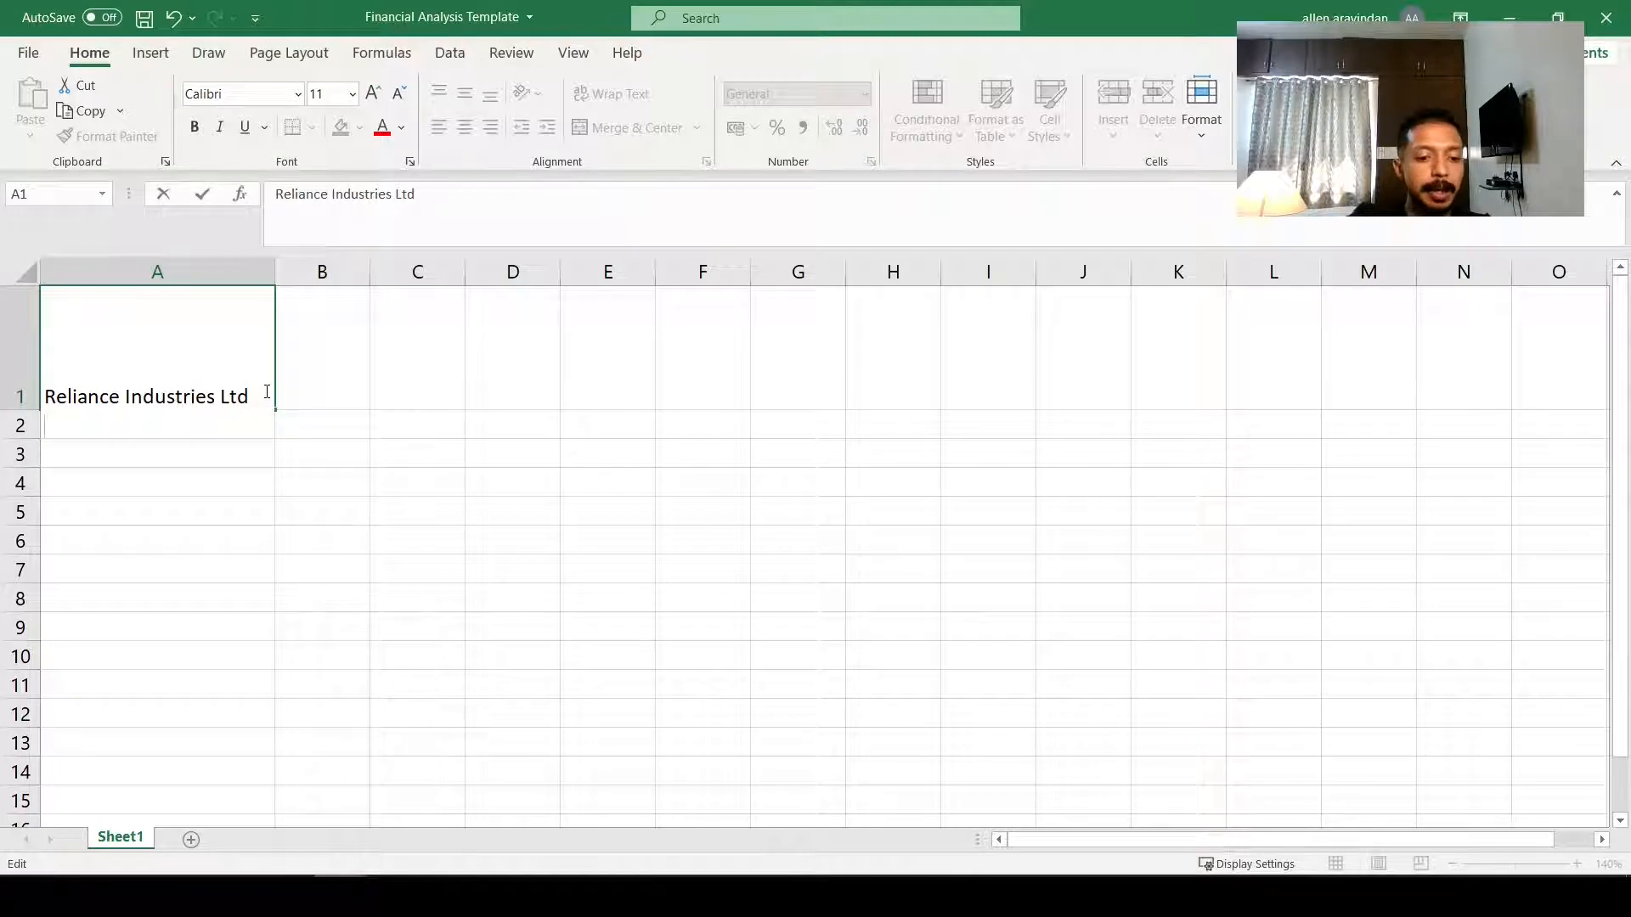
pyautogui.write('All ')
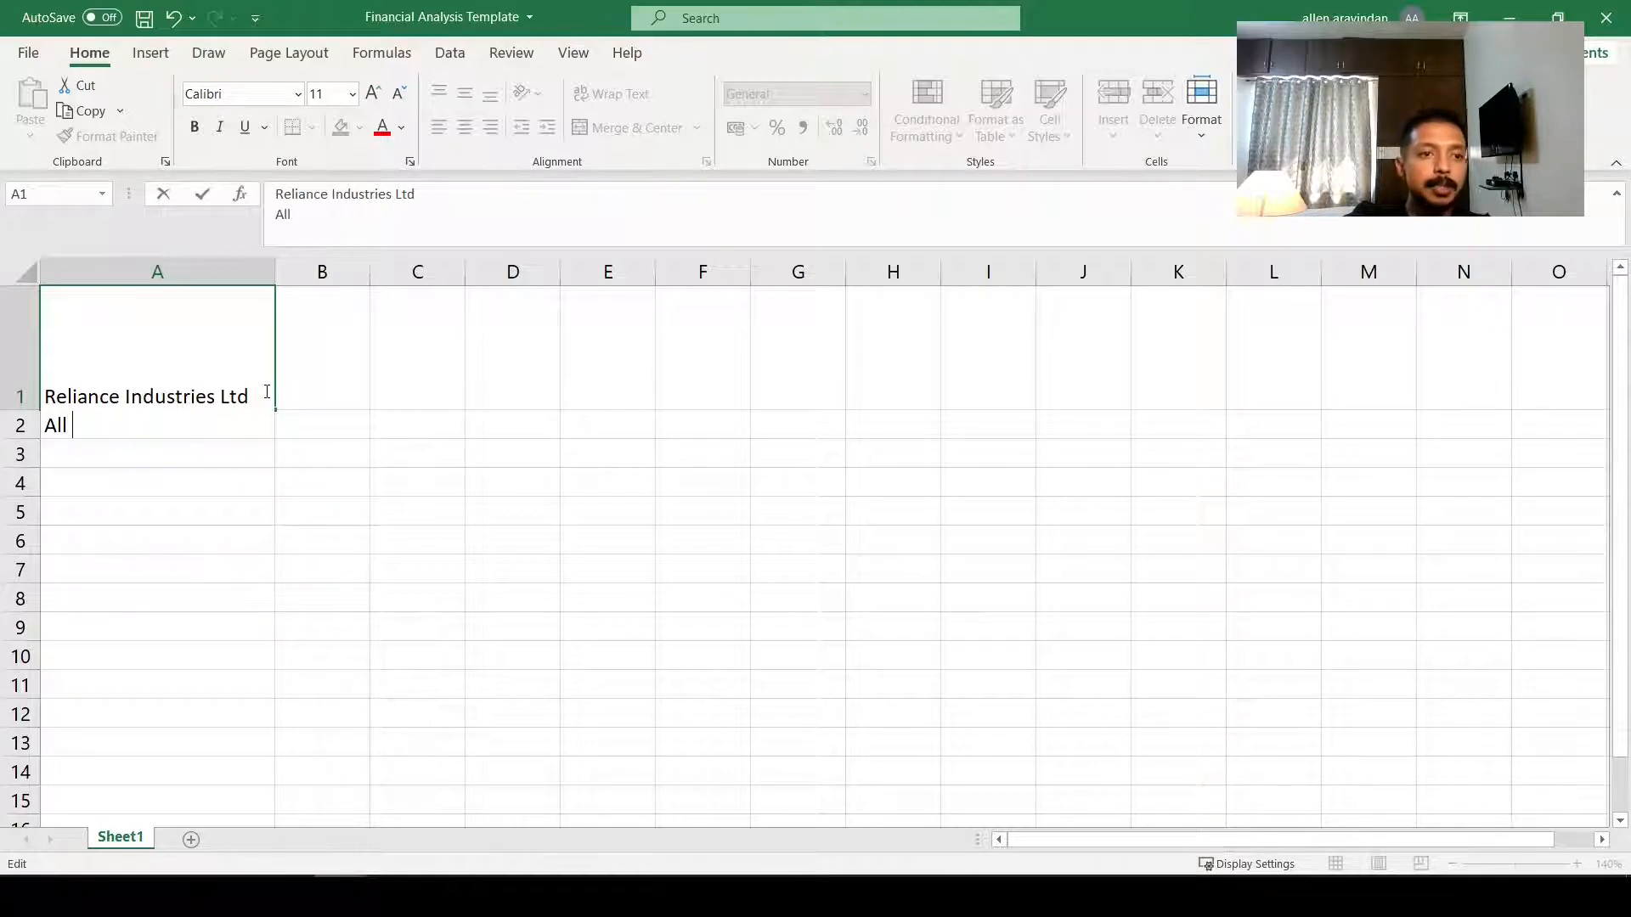
pyautogui.write('Data ')
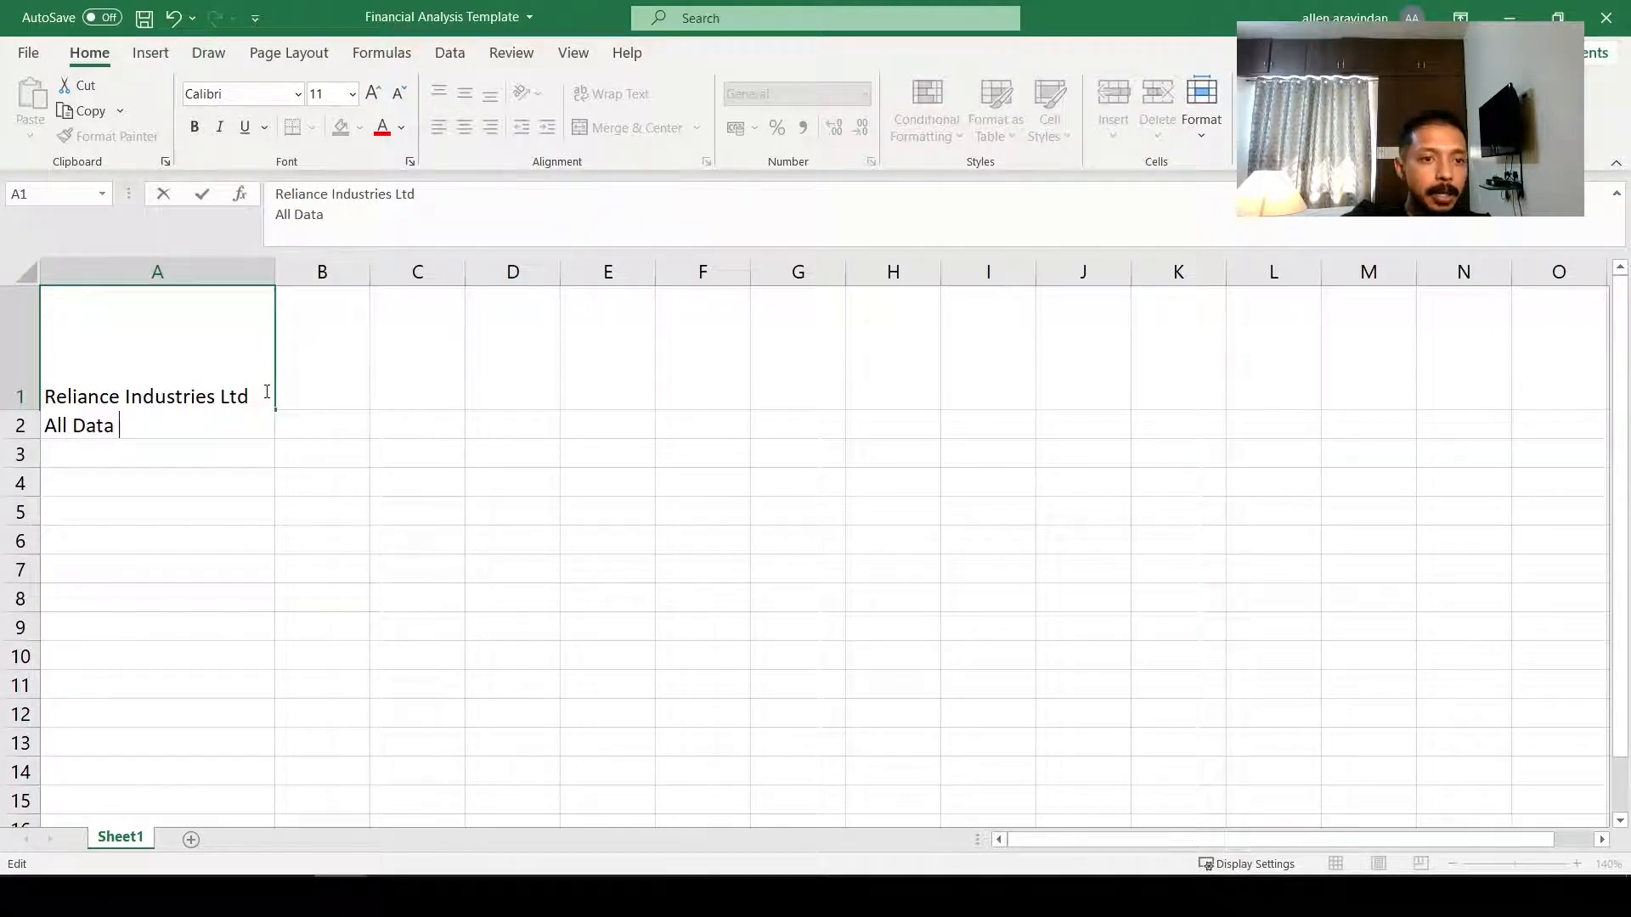
pyautogui.write('in Mns')
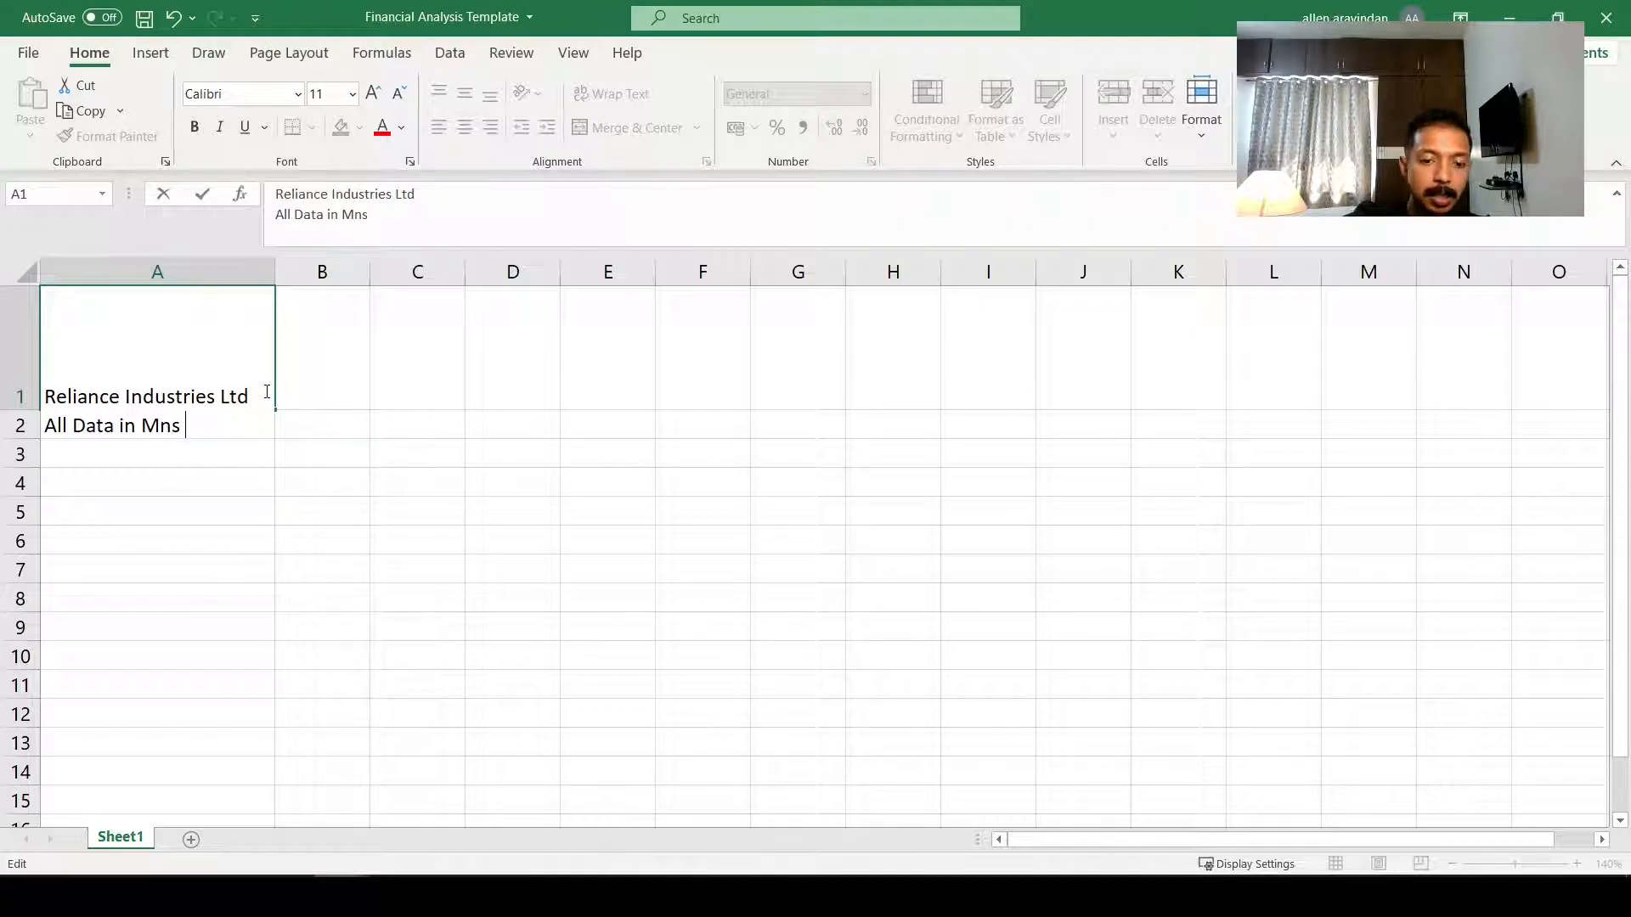
pyautogui.write(' INR')
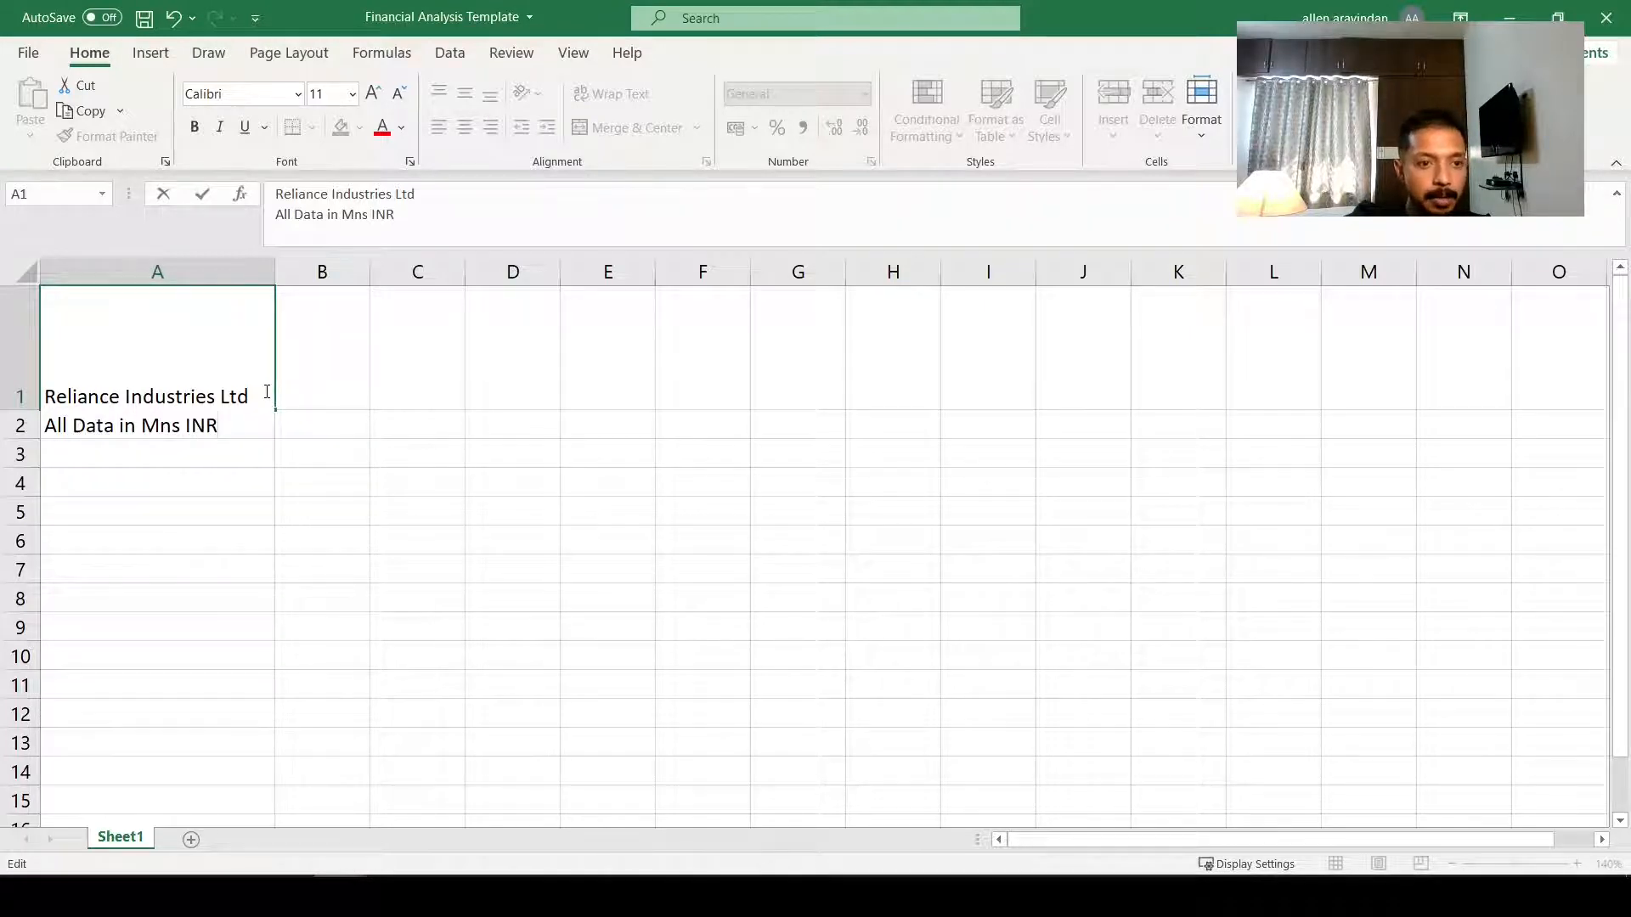
# Step: Replace the currency INR with $ on the second line of cell A1
pyautogui.press('BackSpace')
pyautogui.press('BackSpace')
pyautogui.press('BackSpace')
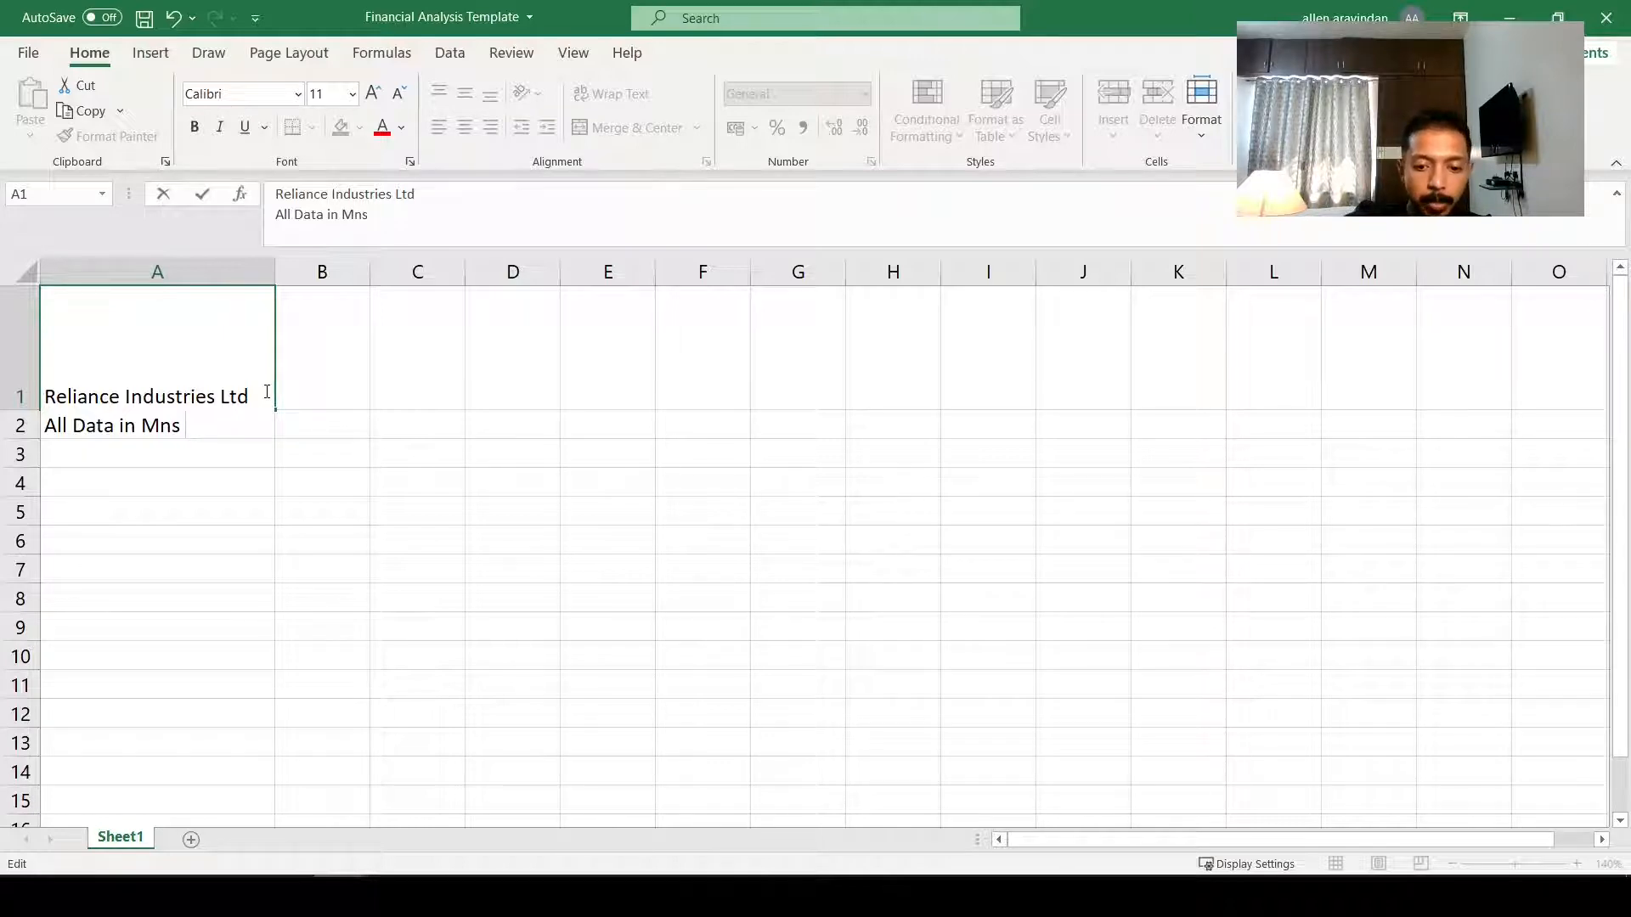
pyautogui.write('$')
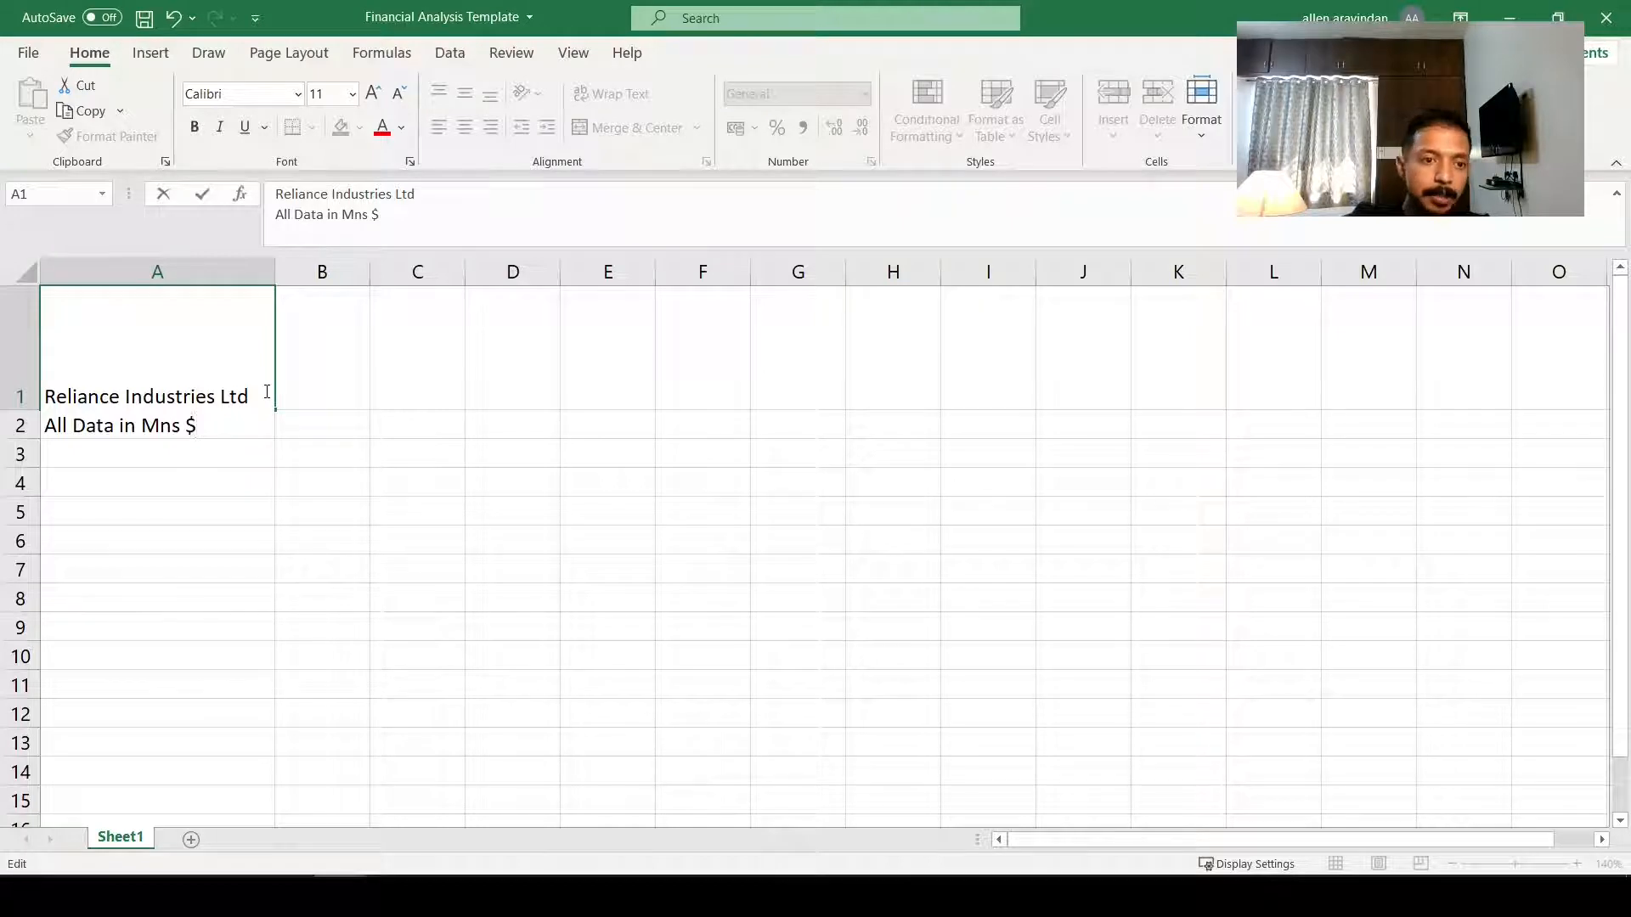
# Step: Set the currency on the second line of cell A1 to INR and finish the entry
pyautogui.press('BackSpace')
pyautogui.write('I')
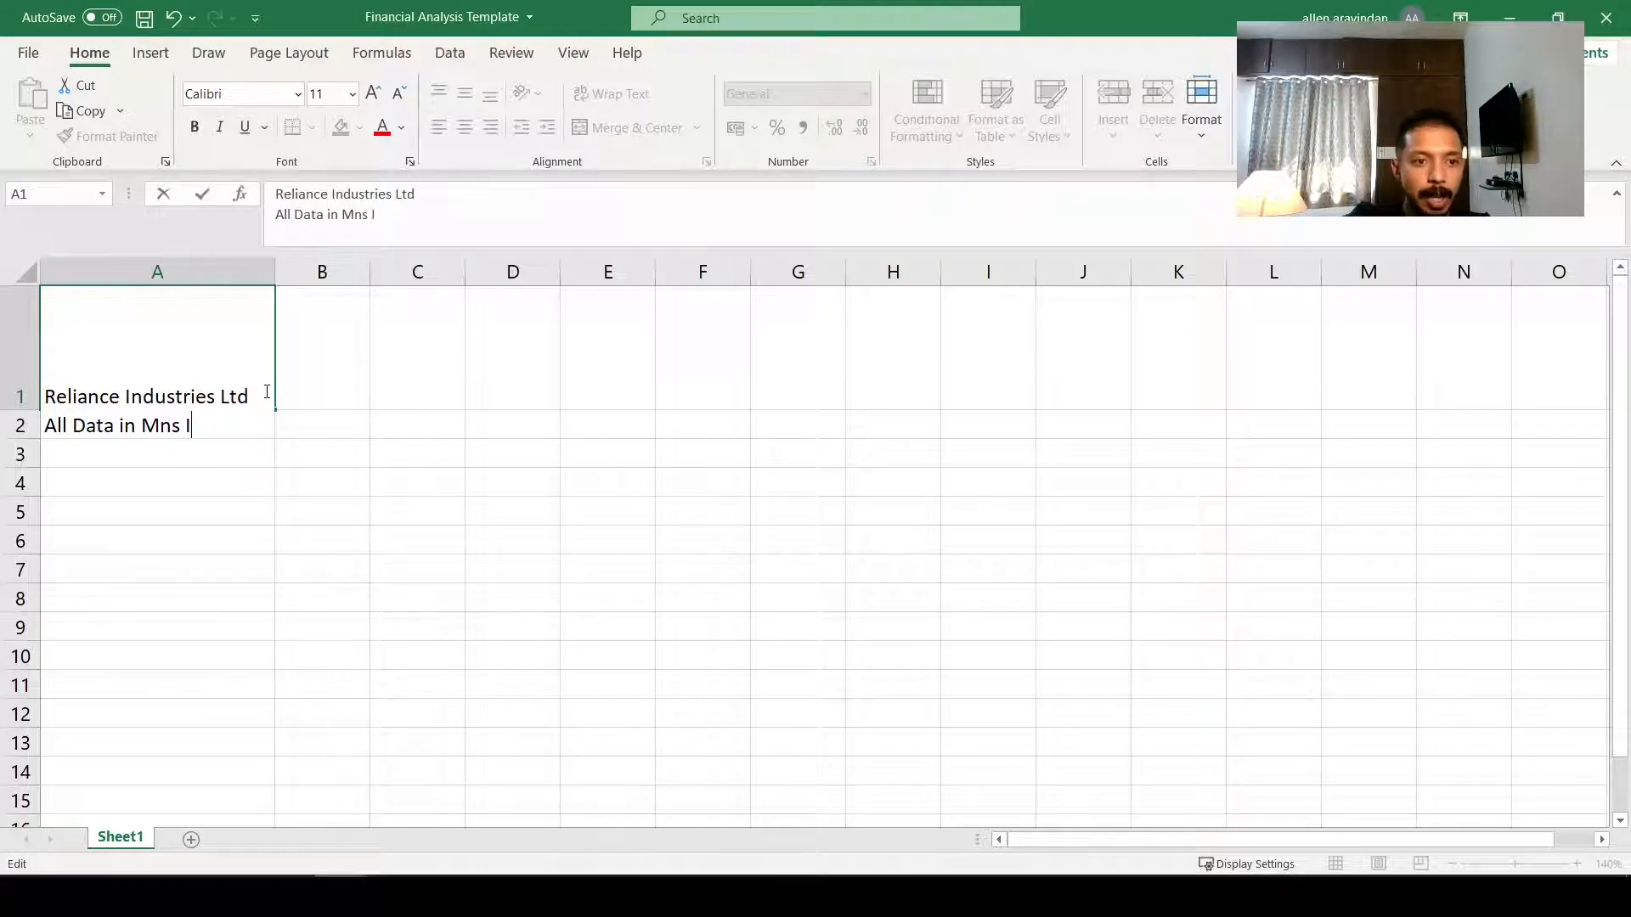
pyautogui.write('NR')
pyautogui.press('Return')
pyautogui.press('Up')
pyautogui.press('Right')
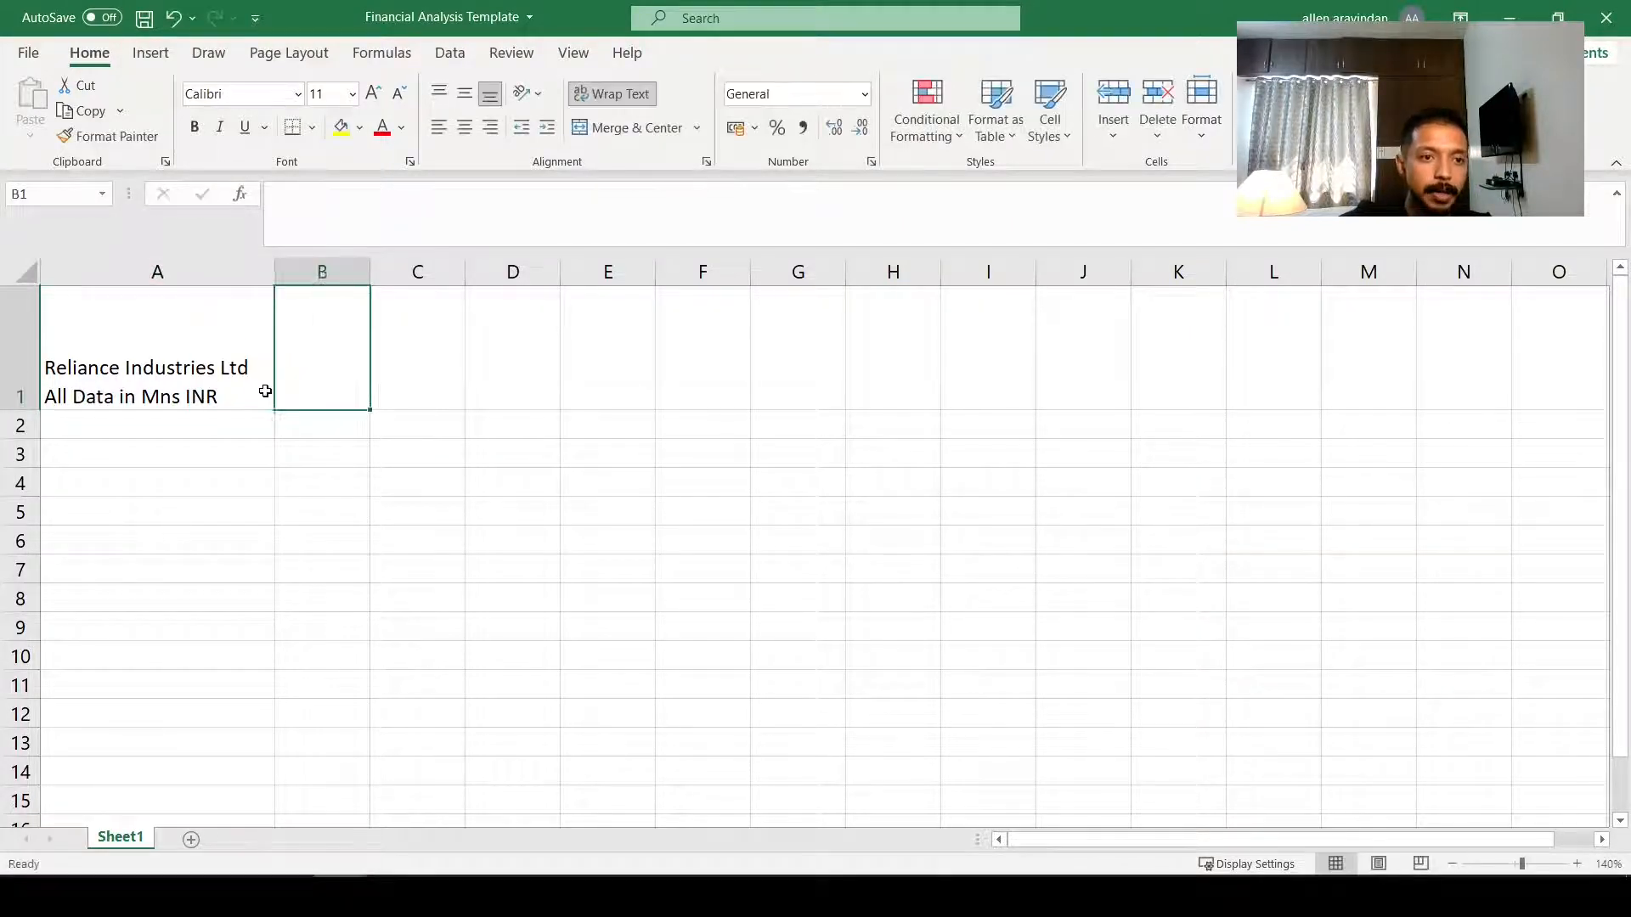
pyautogui.doubleClick(265, 391)
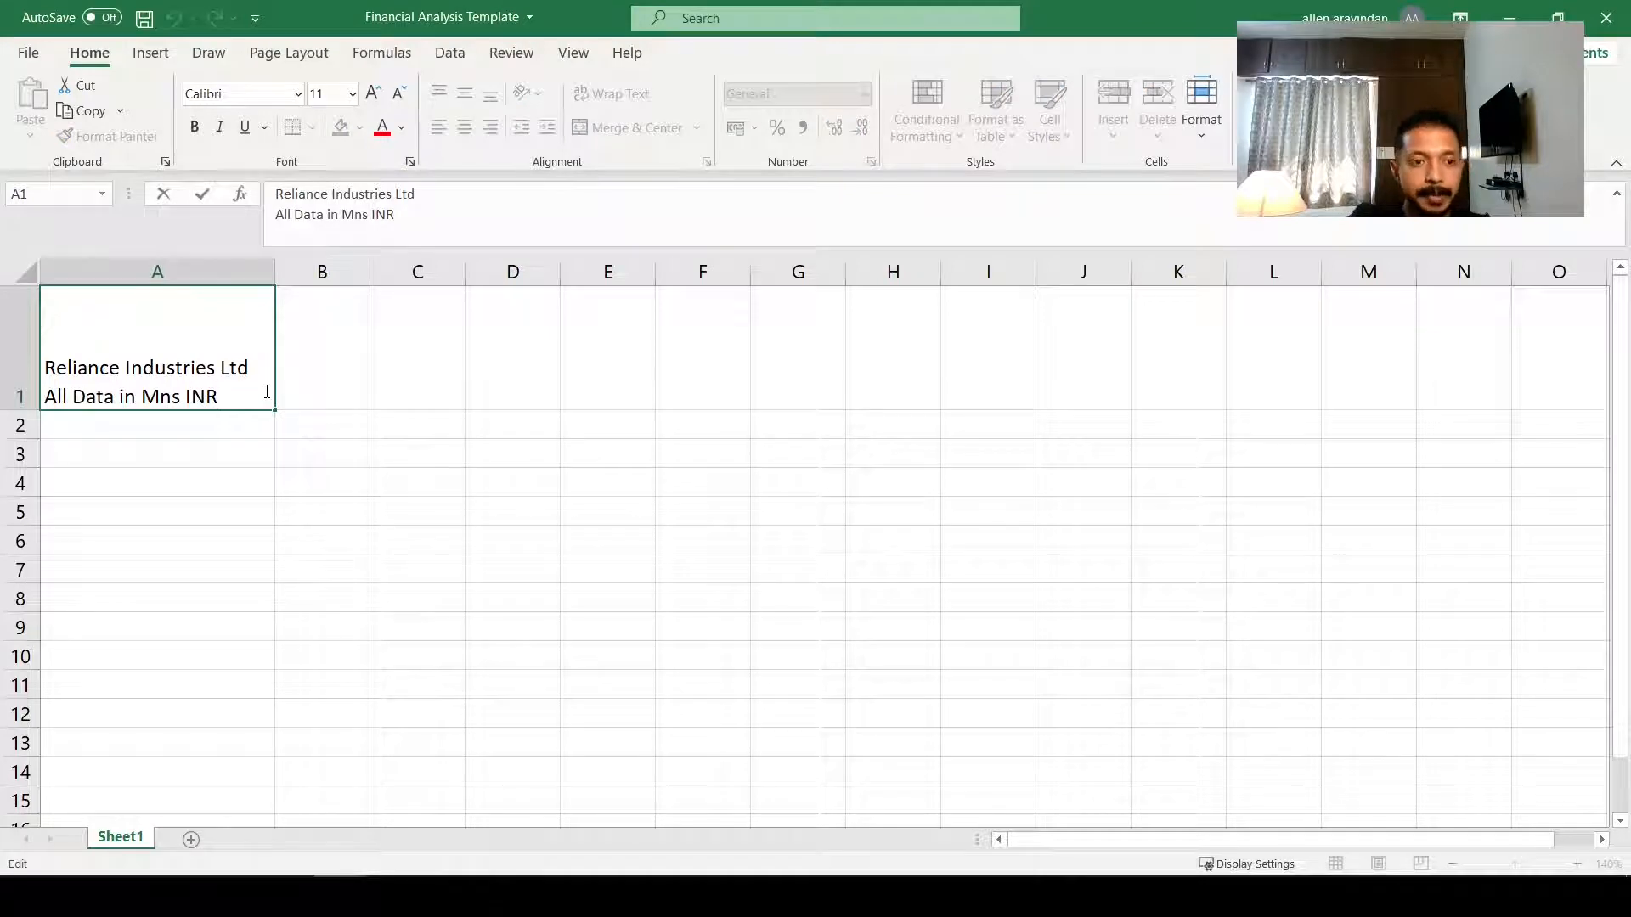
pyautogui.press('alt')
pyautogui.hotkey('alt', 'Return')
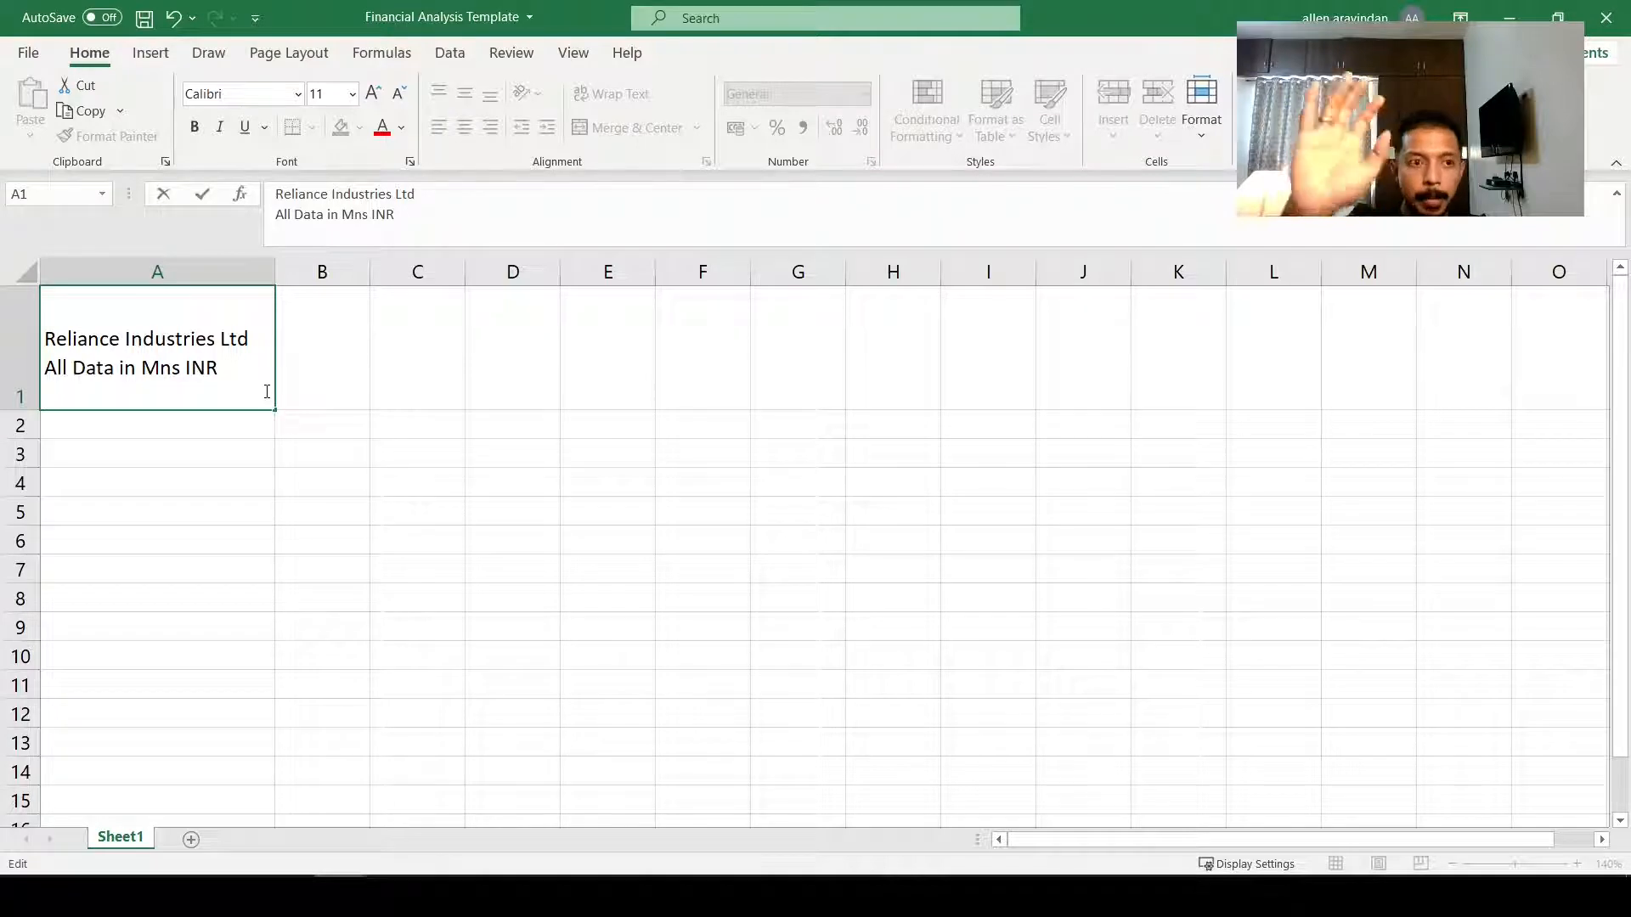
pyautogui.press('Escape')
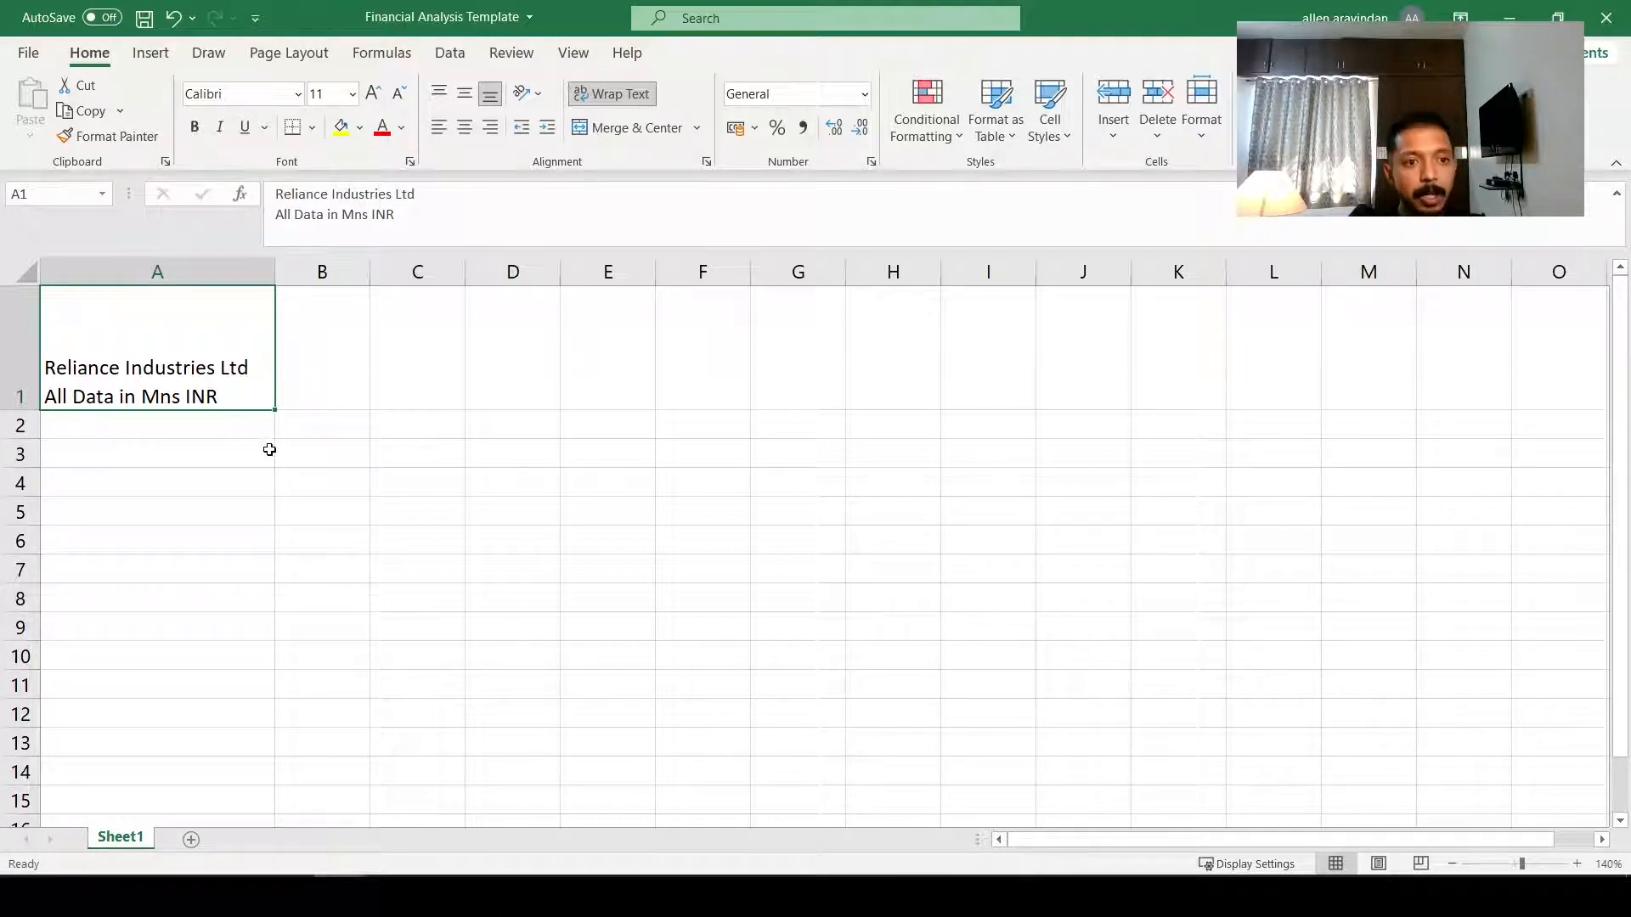
# Step: Narrow columns B and C to a width of about 1.56 each
pyautogui.click(210, 443)
pyautogui.click(208, 431)
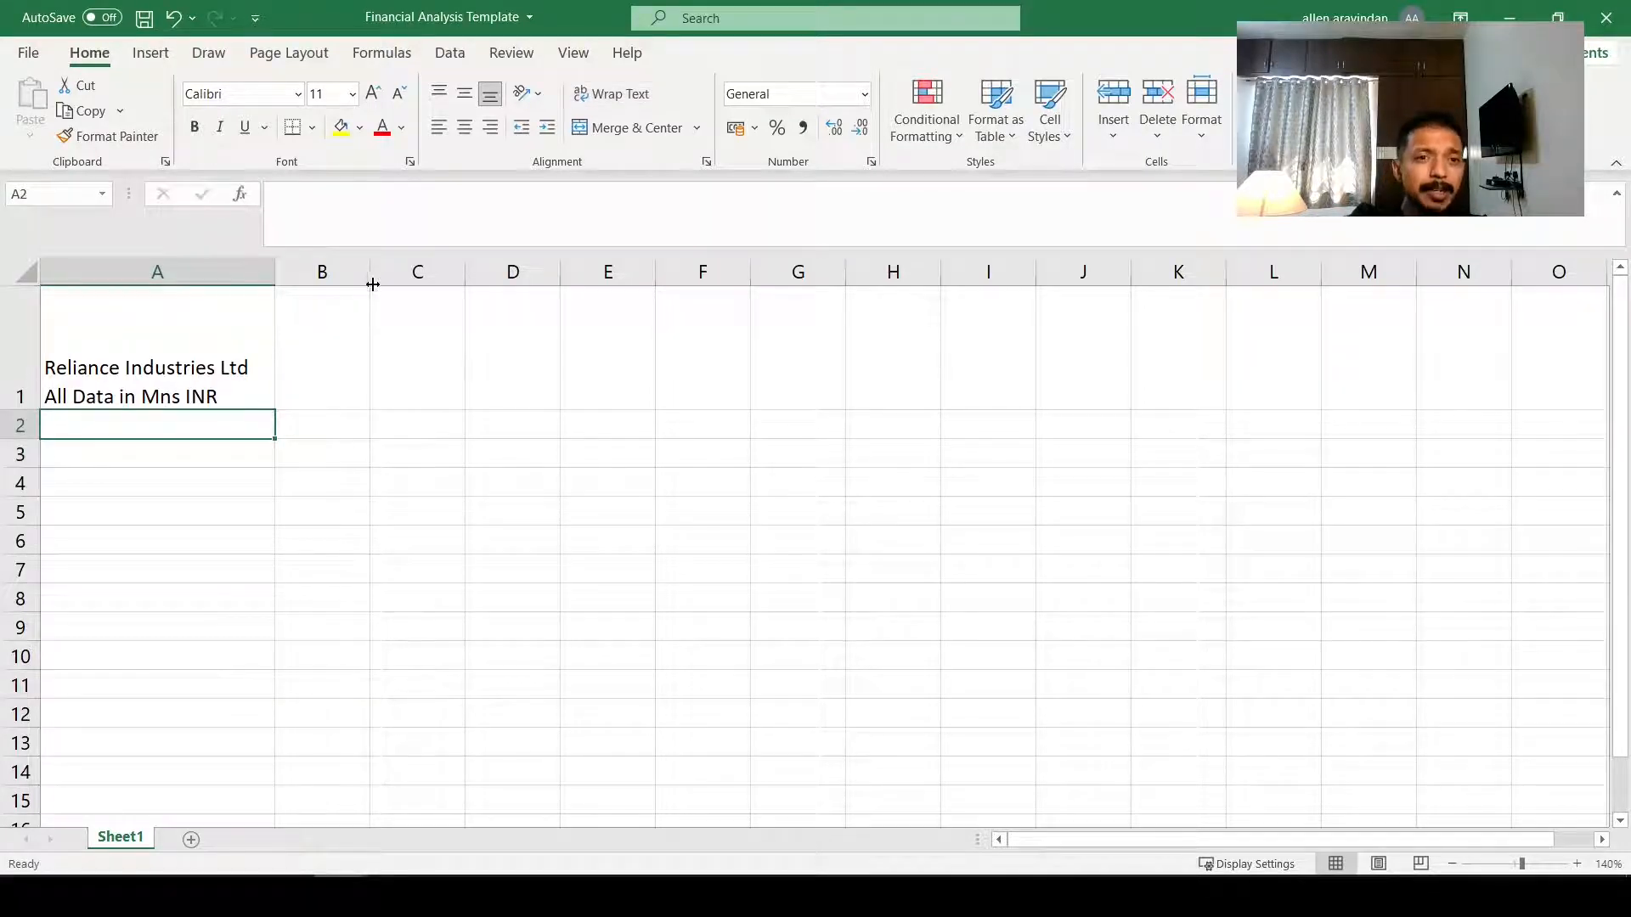
pyautogui.moveTo(375, 273); pyautogui.dragTo(299, 273)
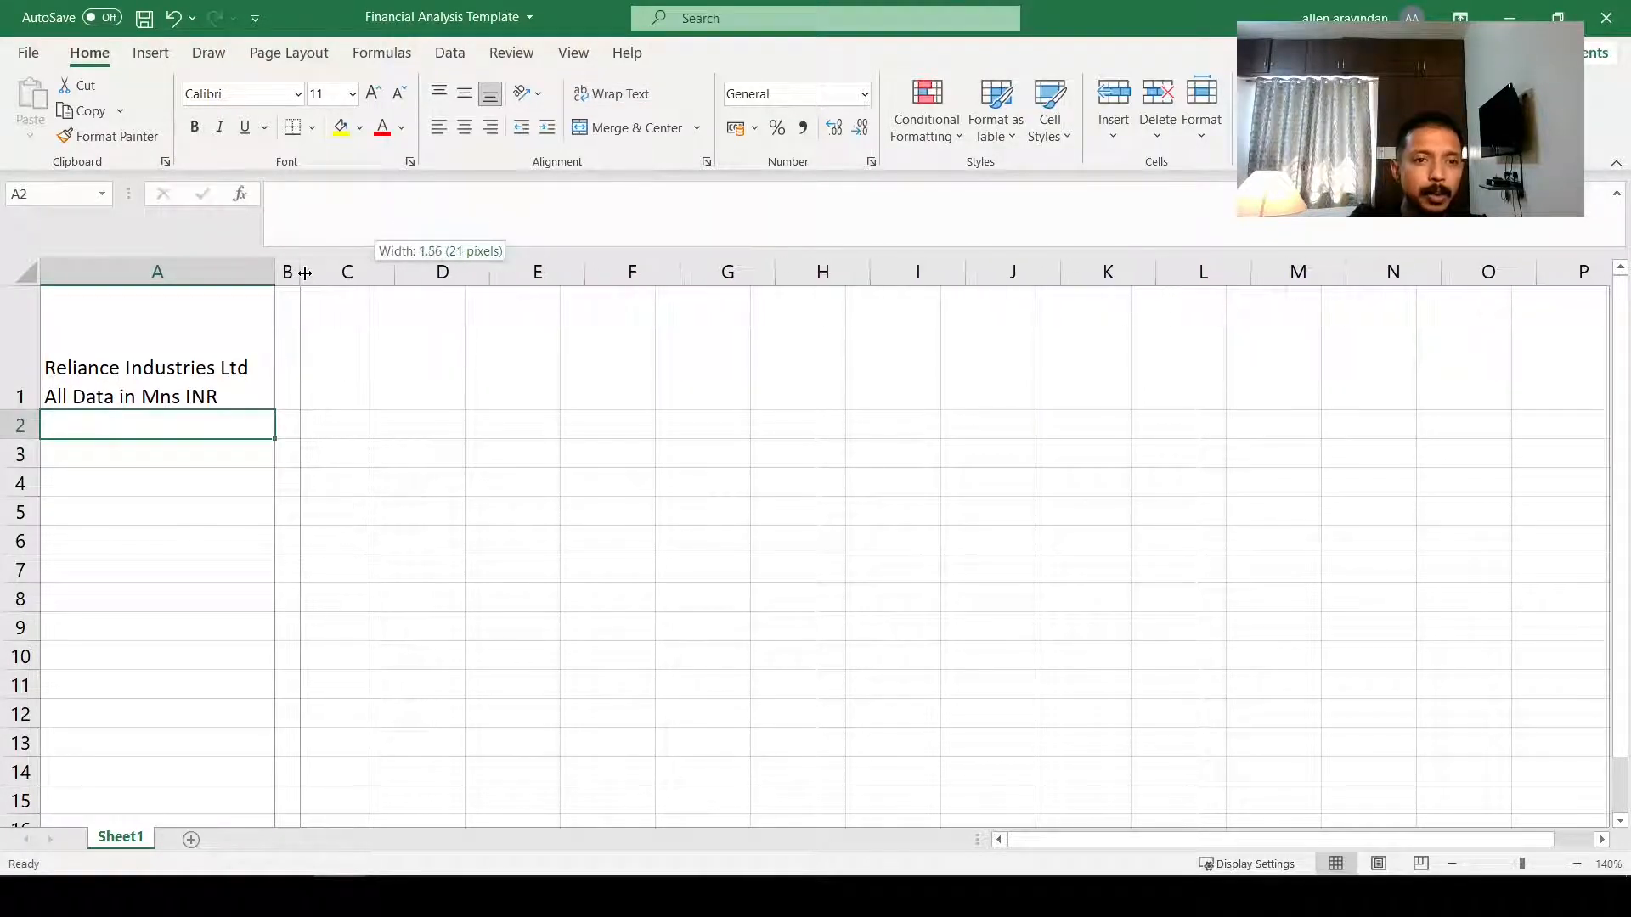
pyautogui.moveTo(398, 267); pyautogui.dragTo(314, 521)
pyautogui.click(328, 487)
pyautogui.click(344, 429)
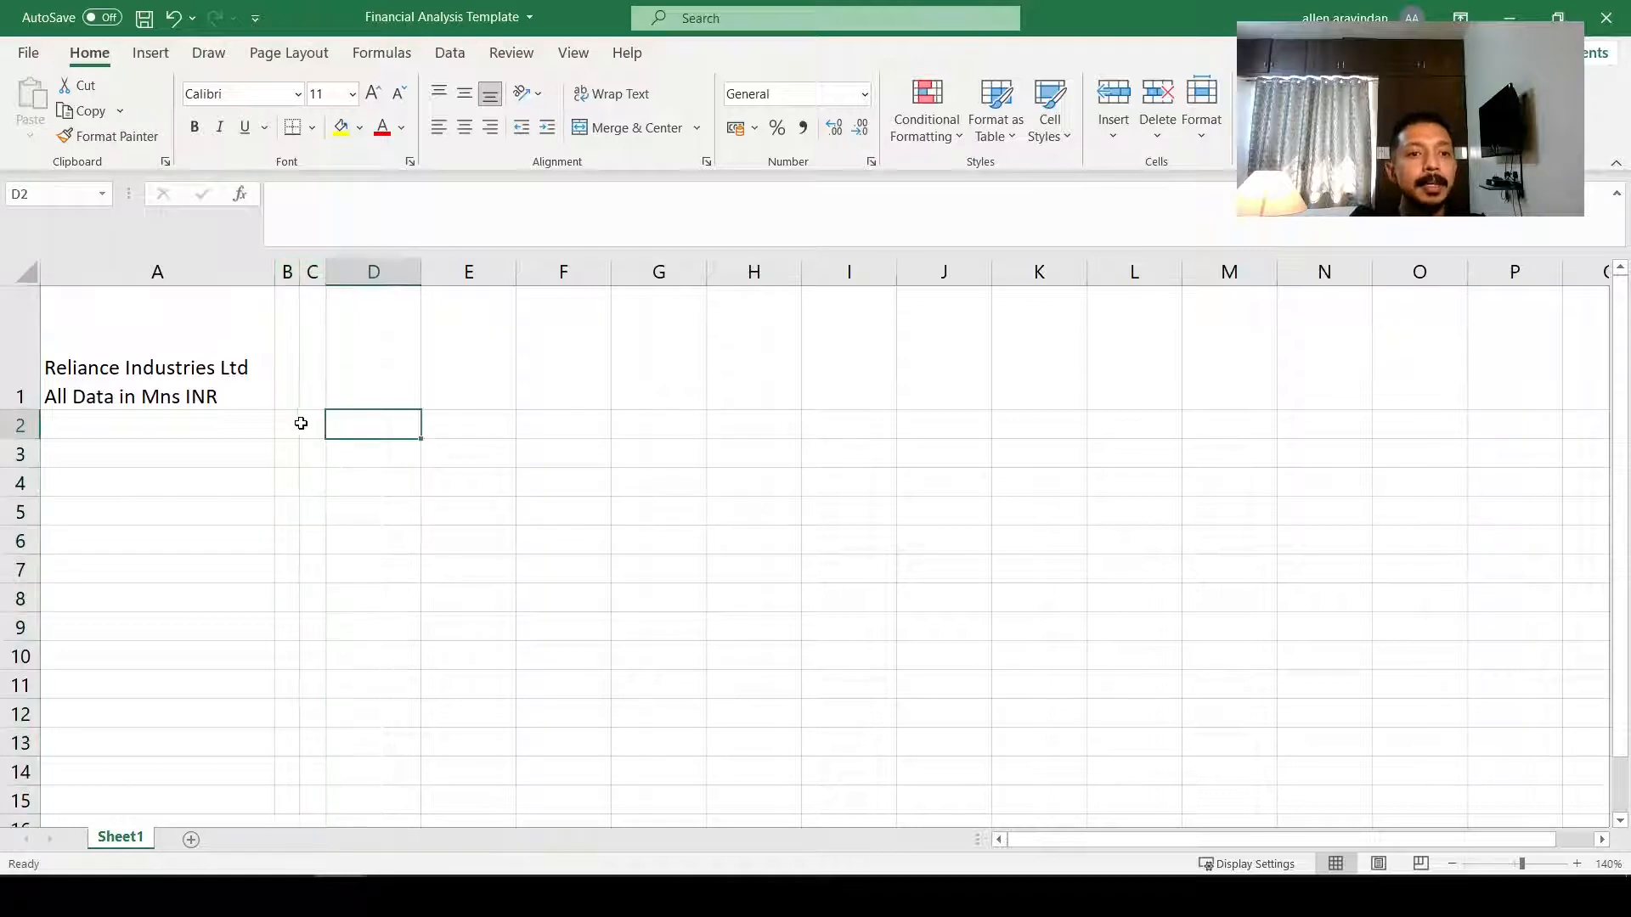
pyautogui.click(287, 422)
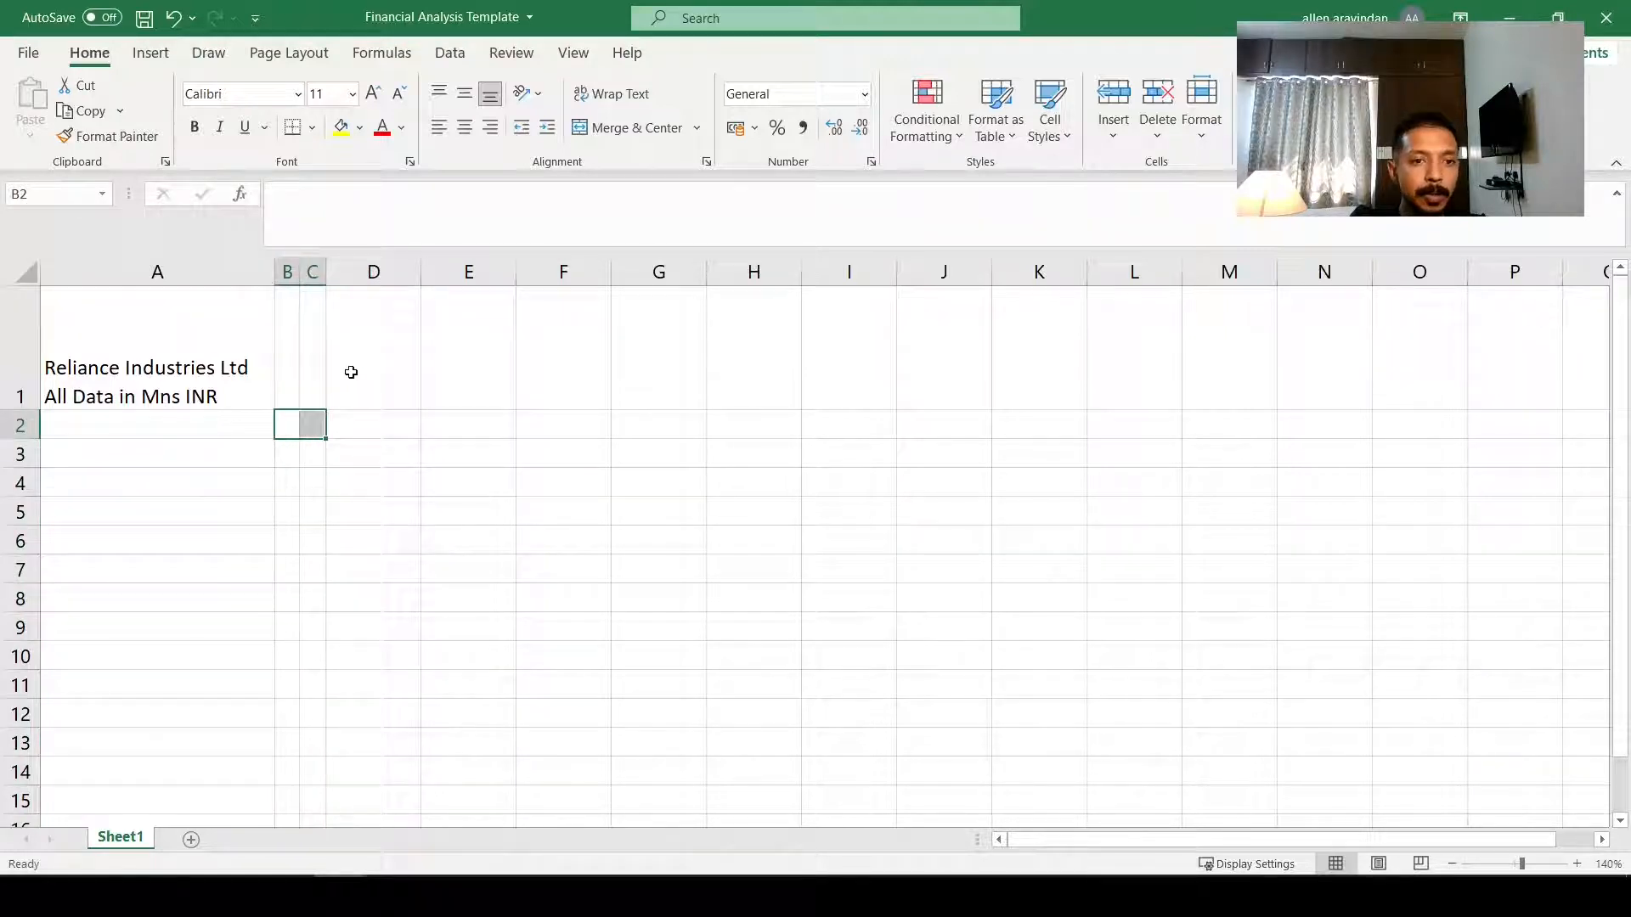
pyautogui.click(317, 463)
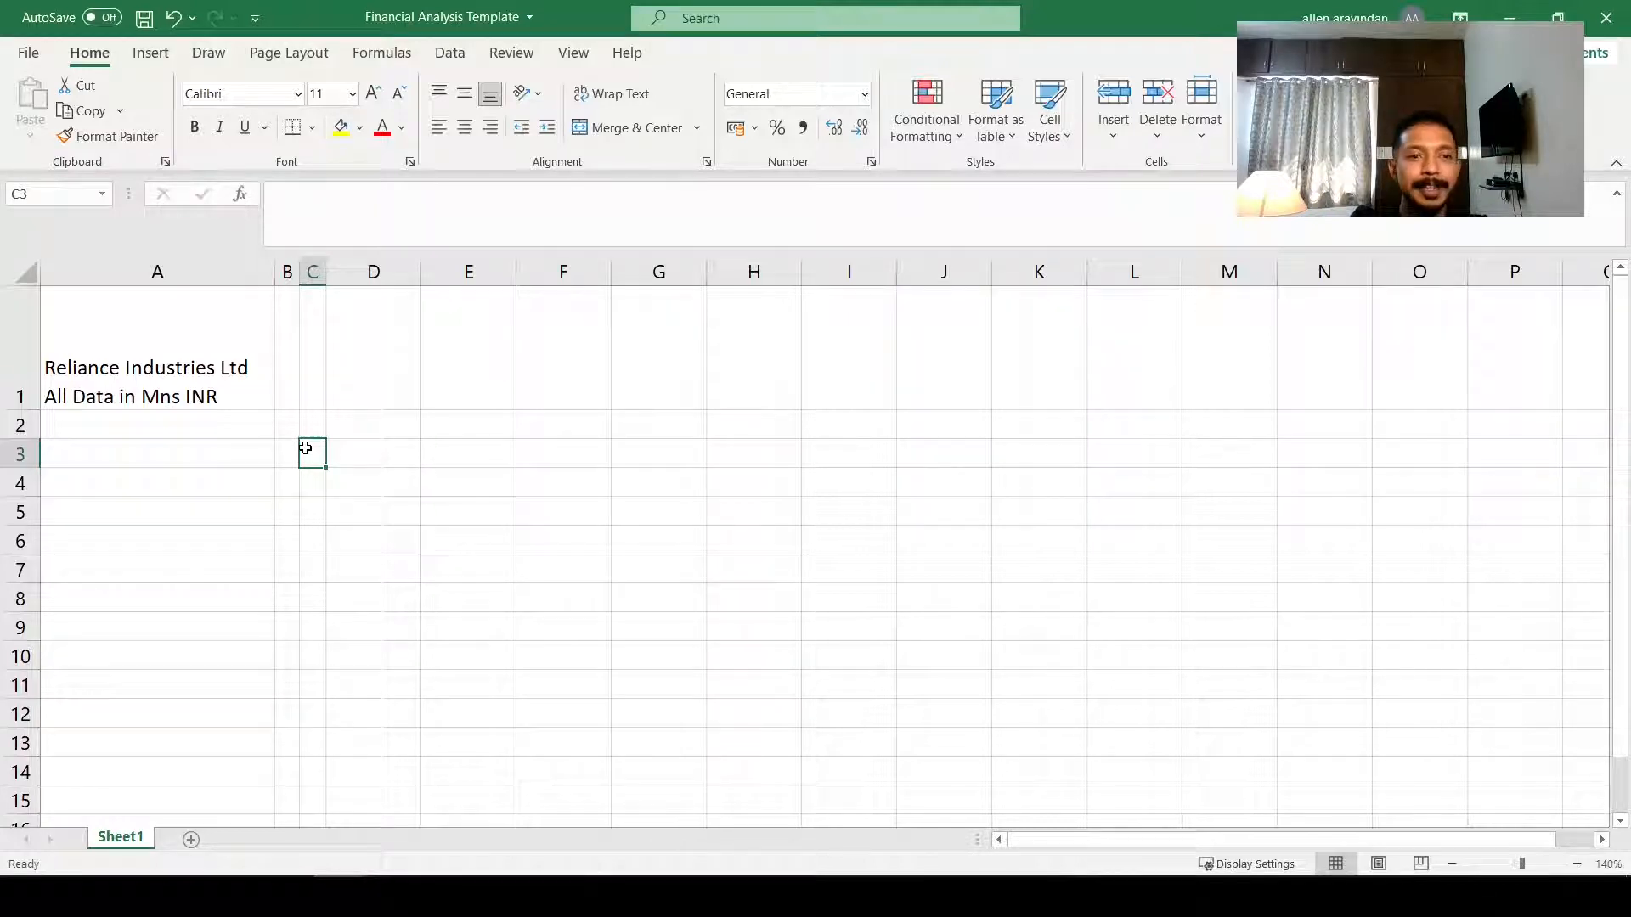
# Step: Try inserting a new column before column B, and undo the insertion
pyautogui.rightClick(287, 272)
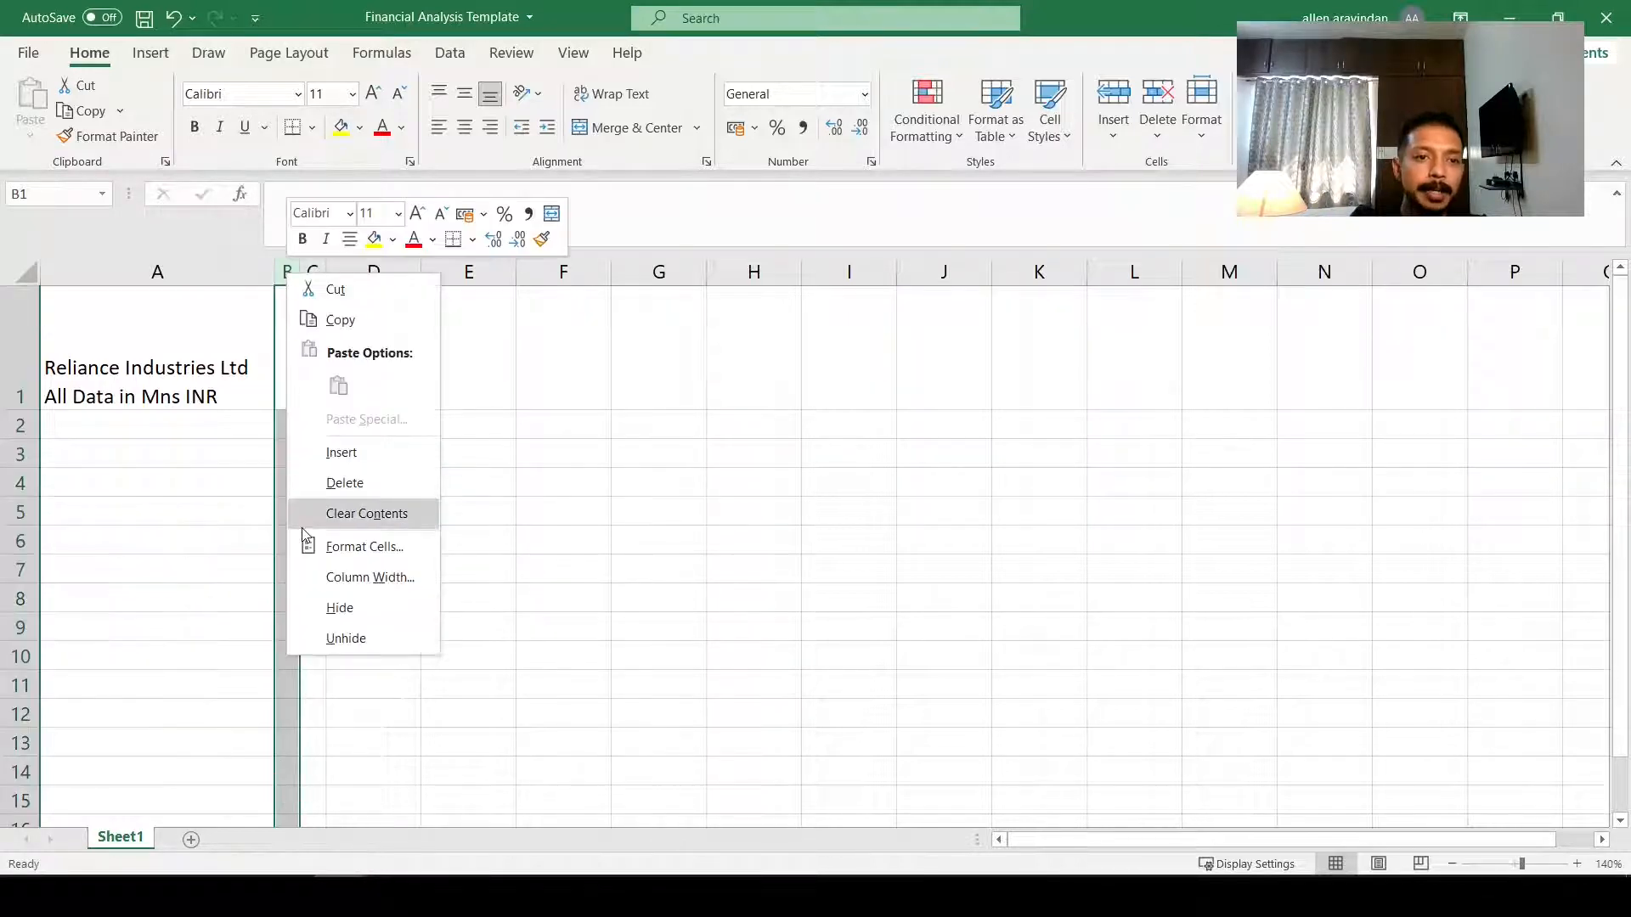
pyautogui.click(342, 454)
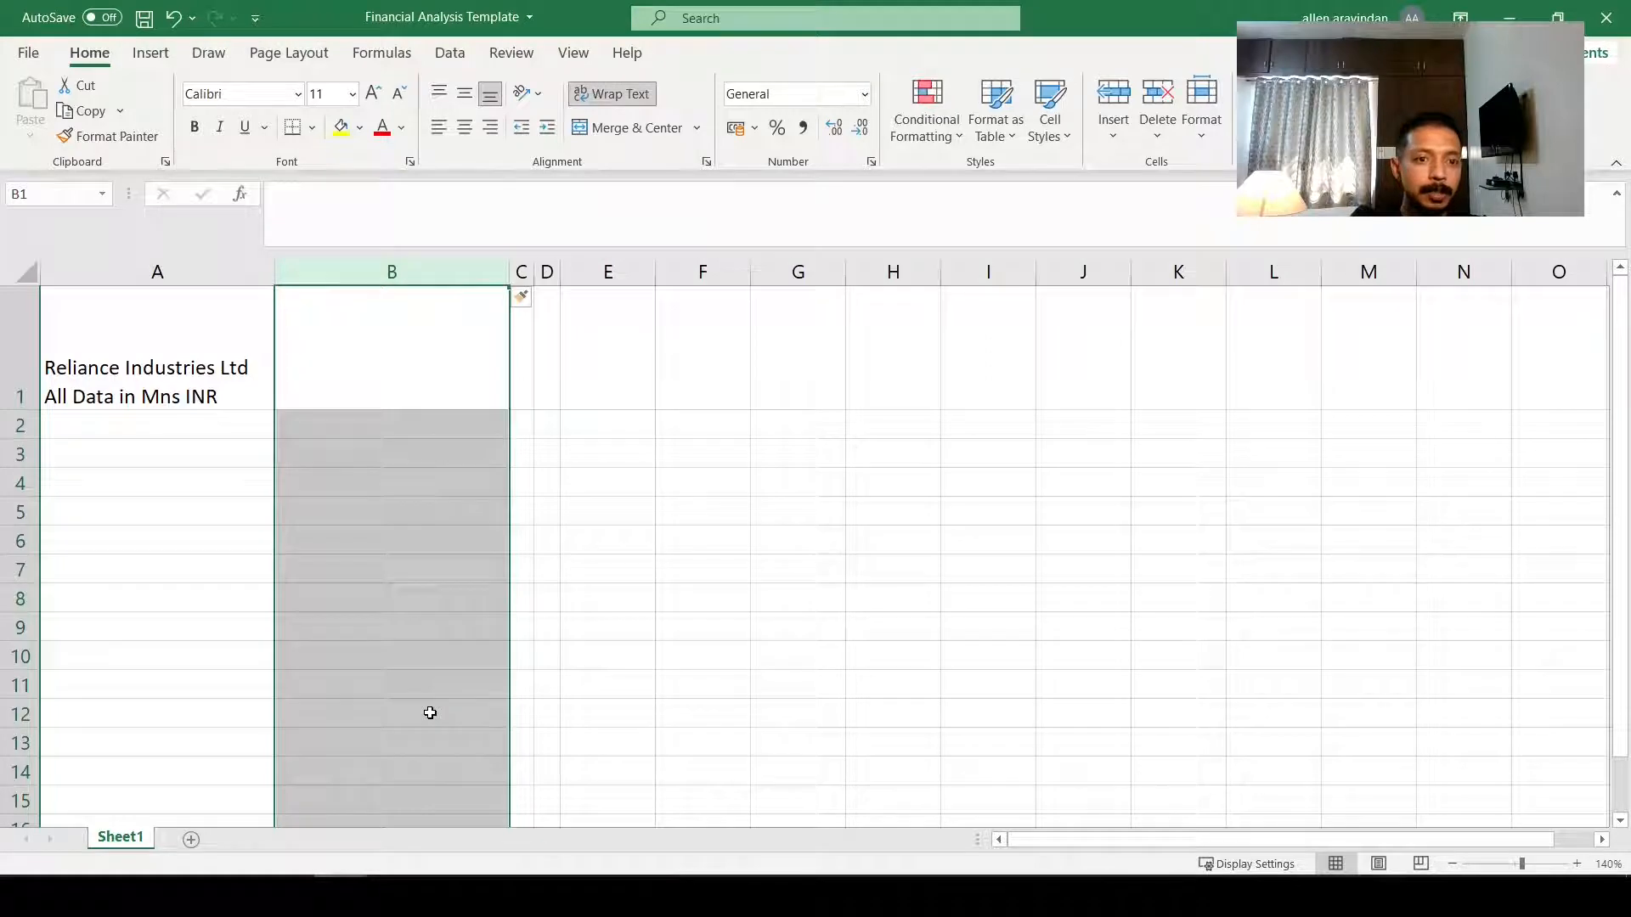
pyautogui.hotkey('ctrl', 'z')
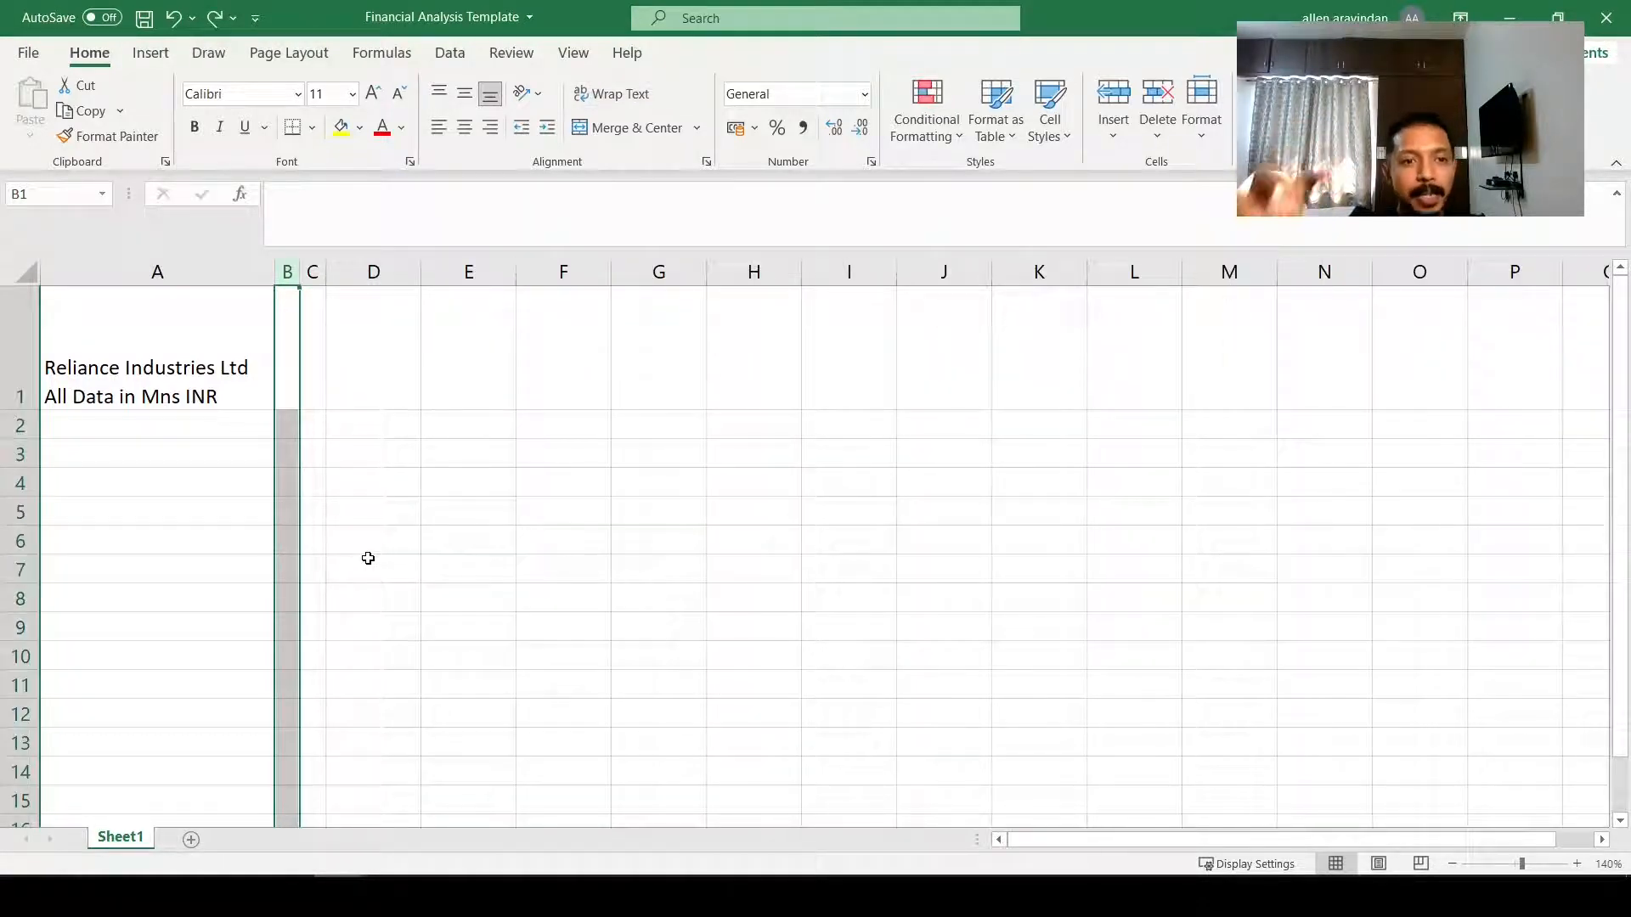
# Step: Enter the row label Revenue in cell A3
pyautogui.click(311, 453)
pyautogui.click(189, 444)
pyautogui.write('rEVENE')
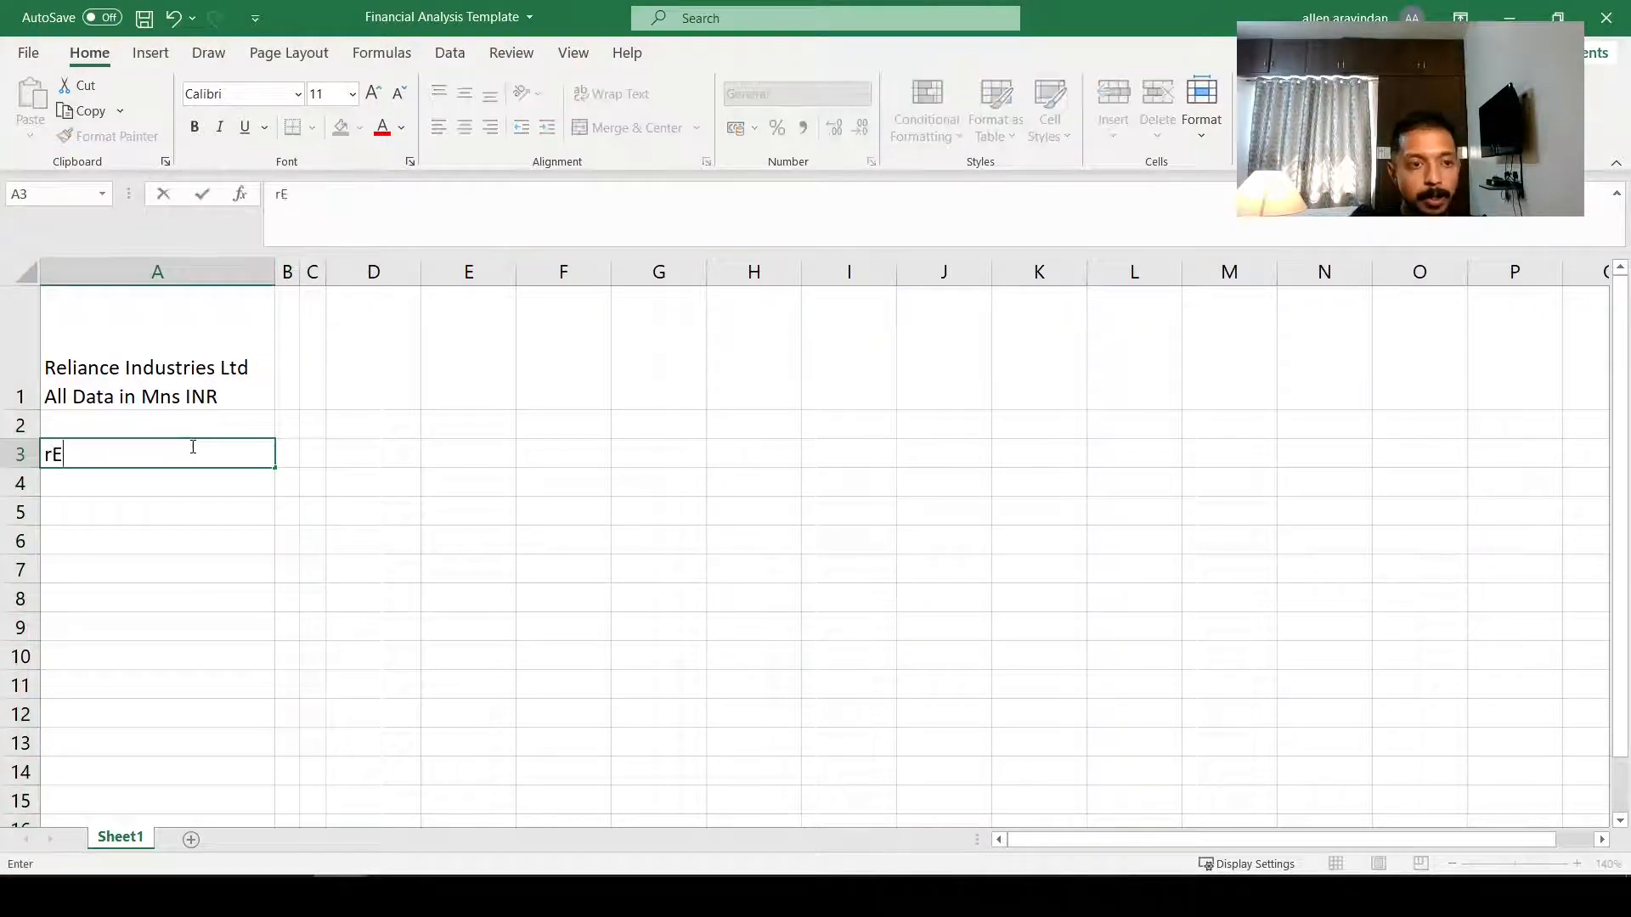
pyautogui.press('BackSpace')
pyautogui.press('BackSpace')
pyautogui.press('BackSpace')
pyautogui.press('BackSpace')
pyautogui.press('BackSpace')
pyautogui.press('BackSpace')
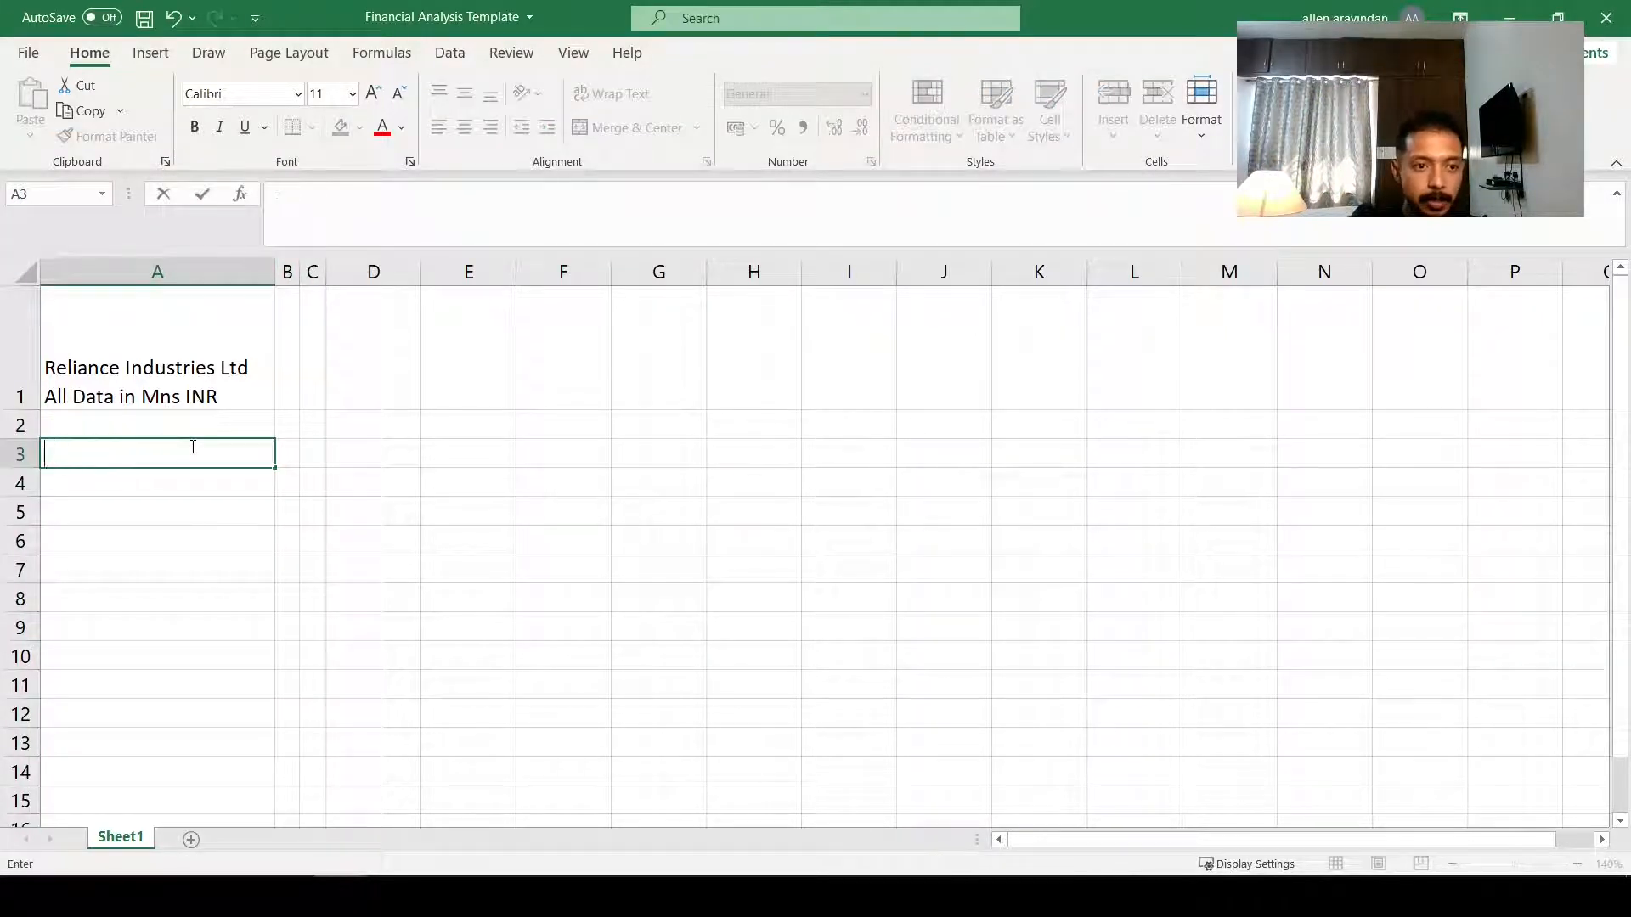
pyautogui.write('Revenue')
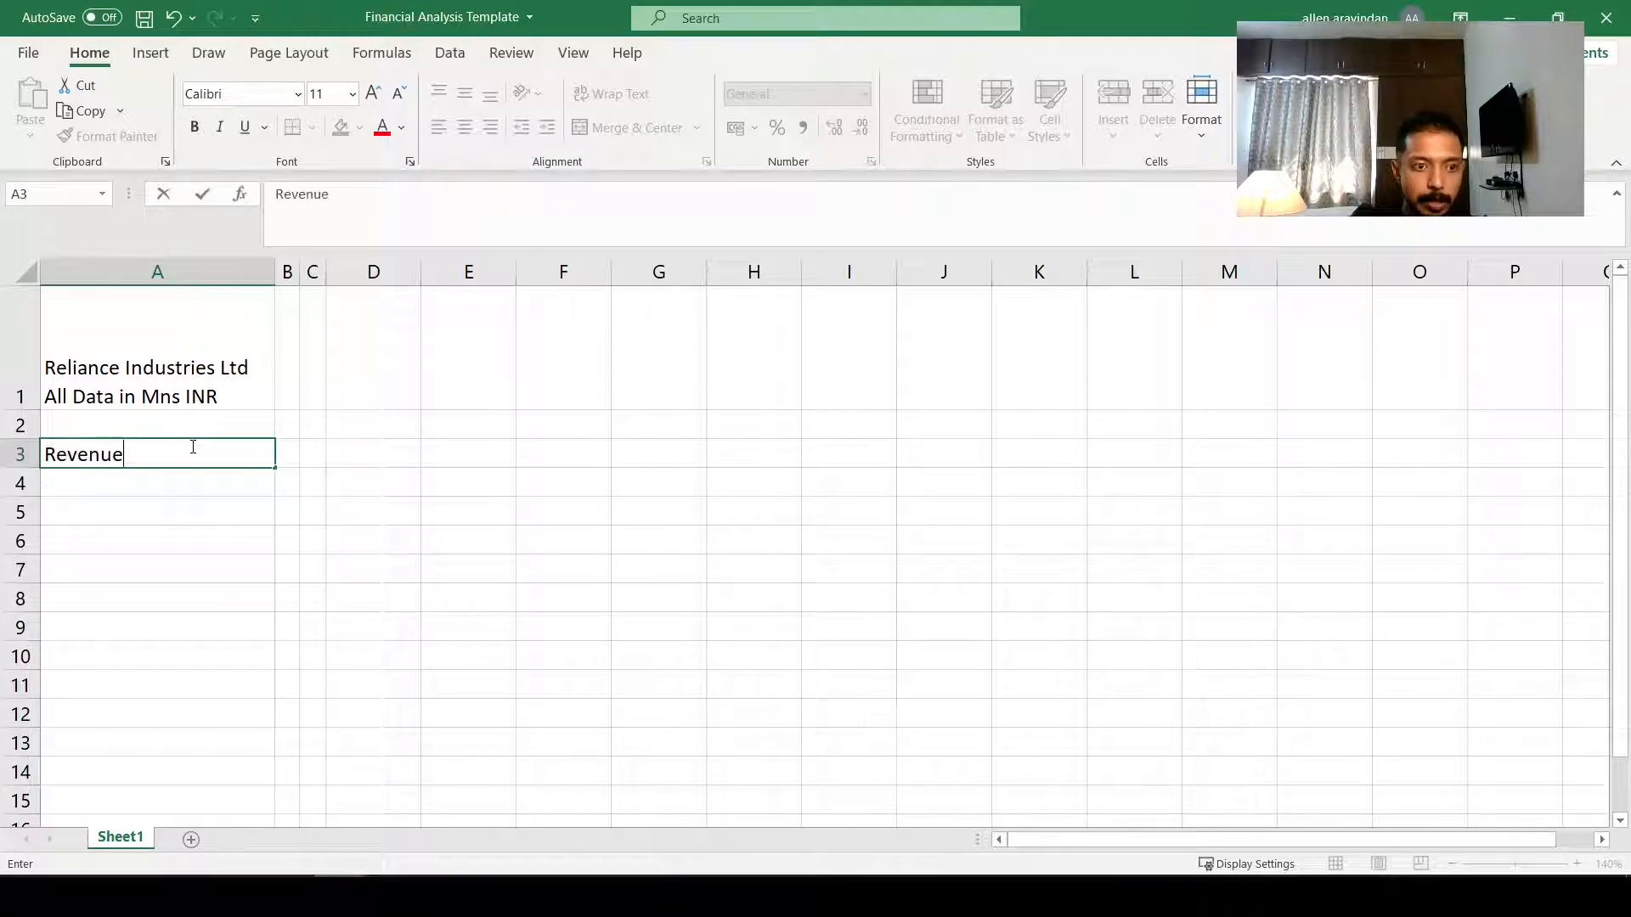
pyautogui.press('Tab')
pyautogui.press('Tab')
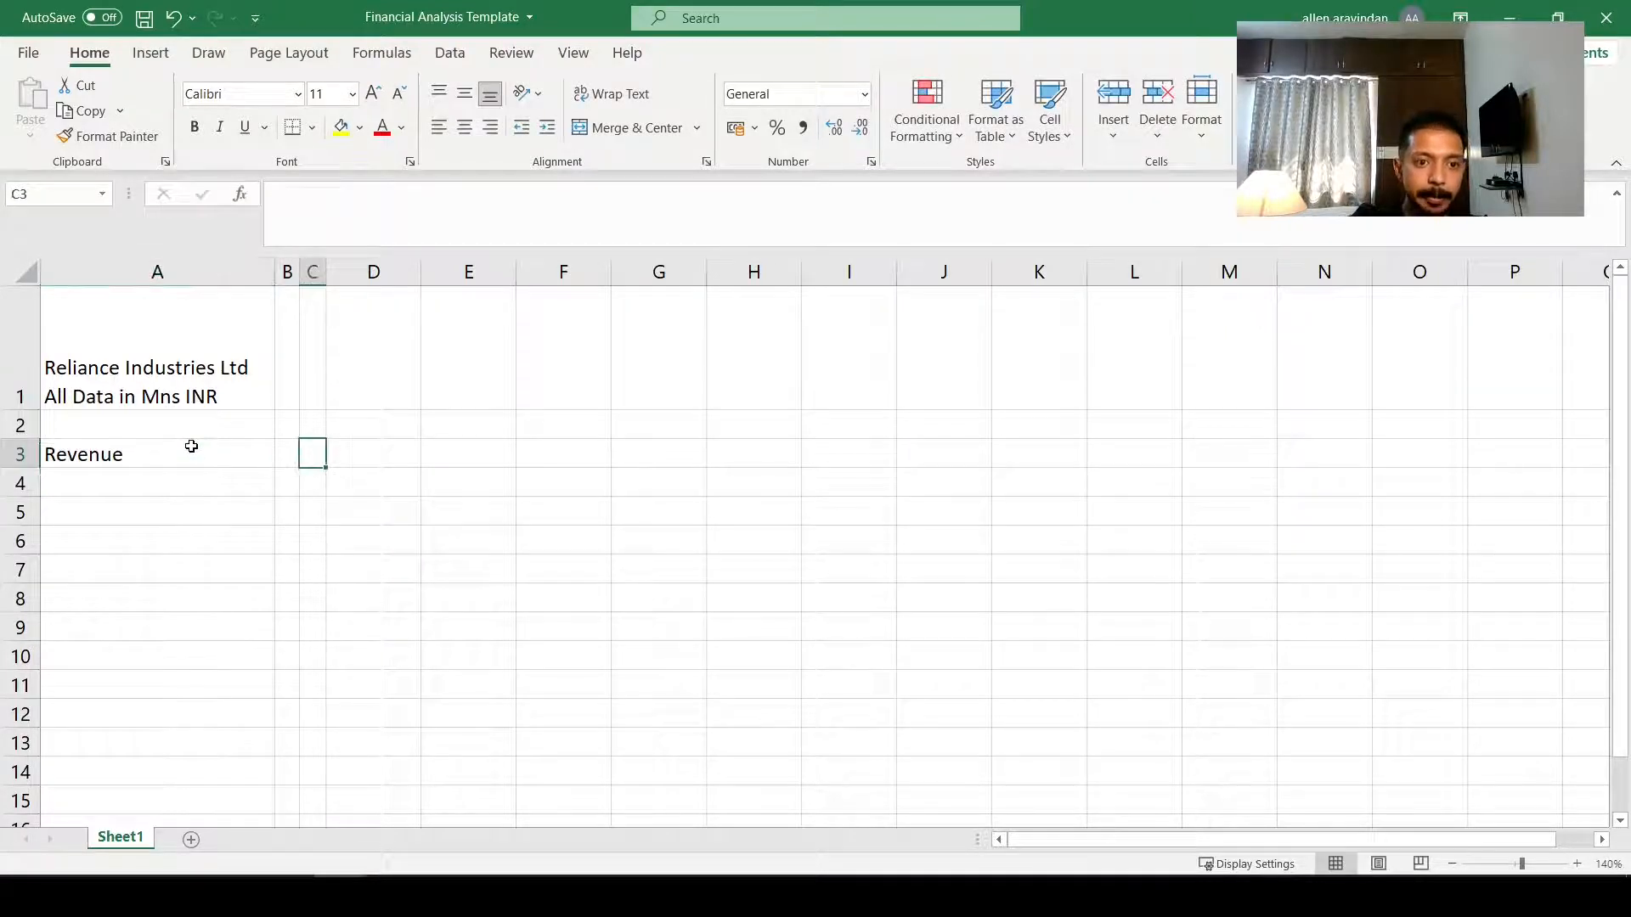
pyautogui.press('Left')
pyautogui.press('Right')
pyautogui.press('Left')
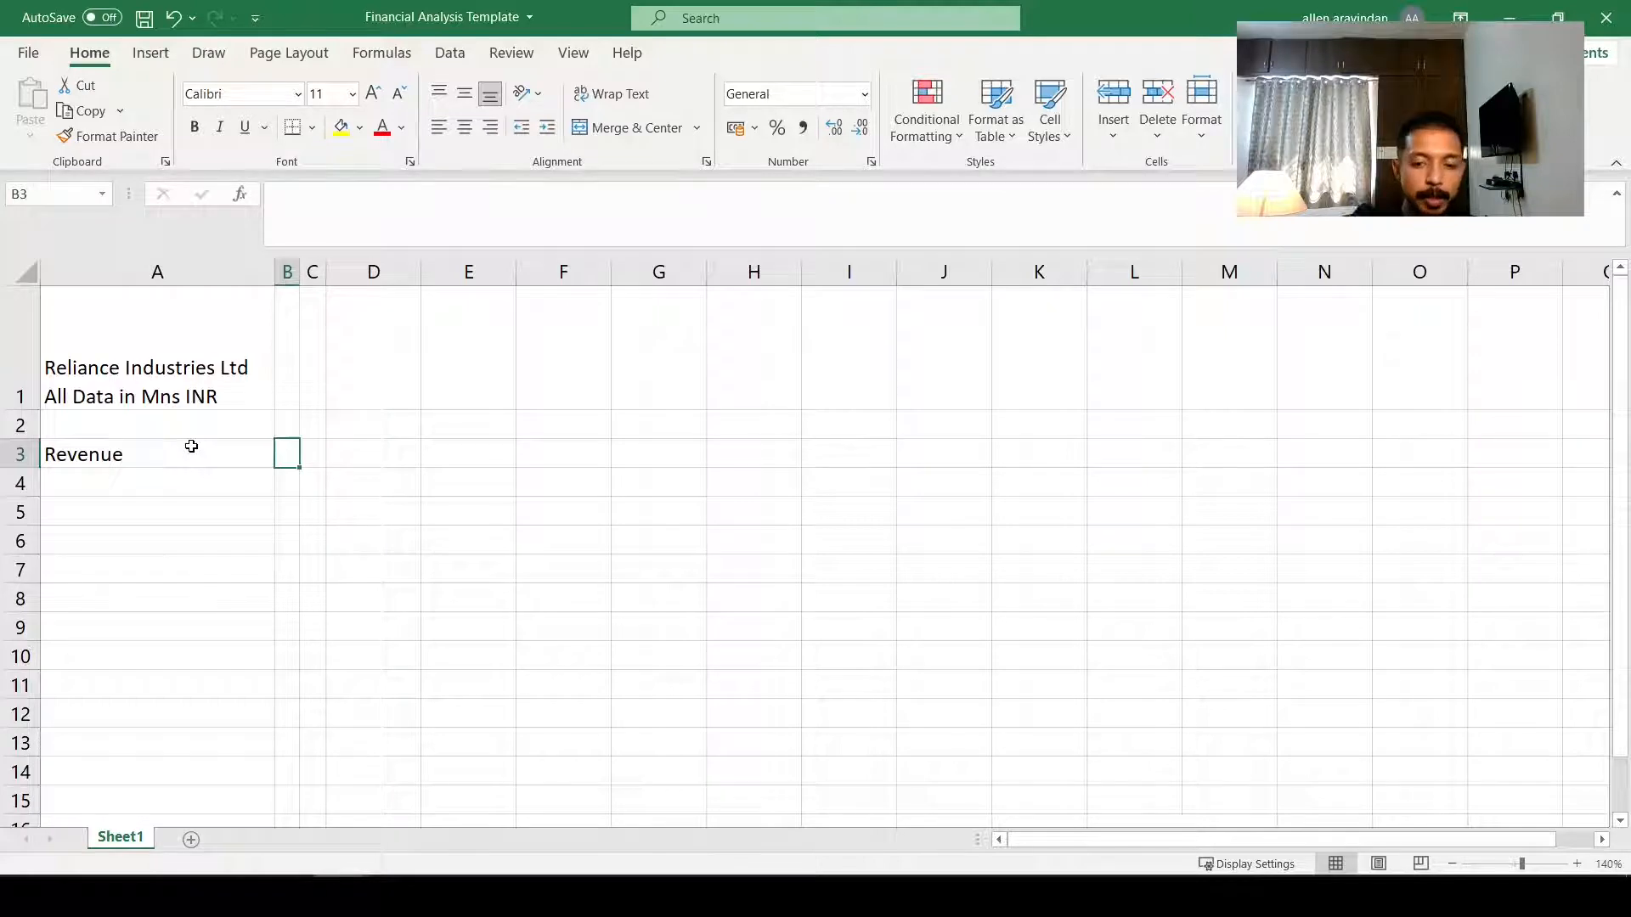
pyautogui.write('2000')
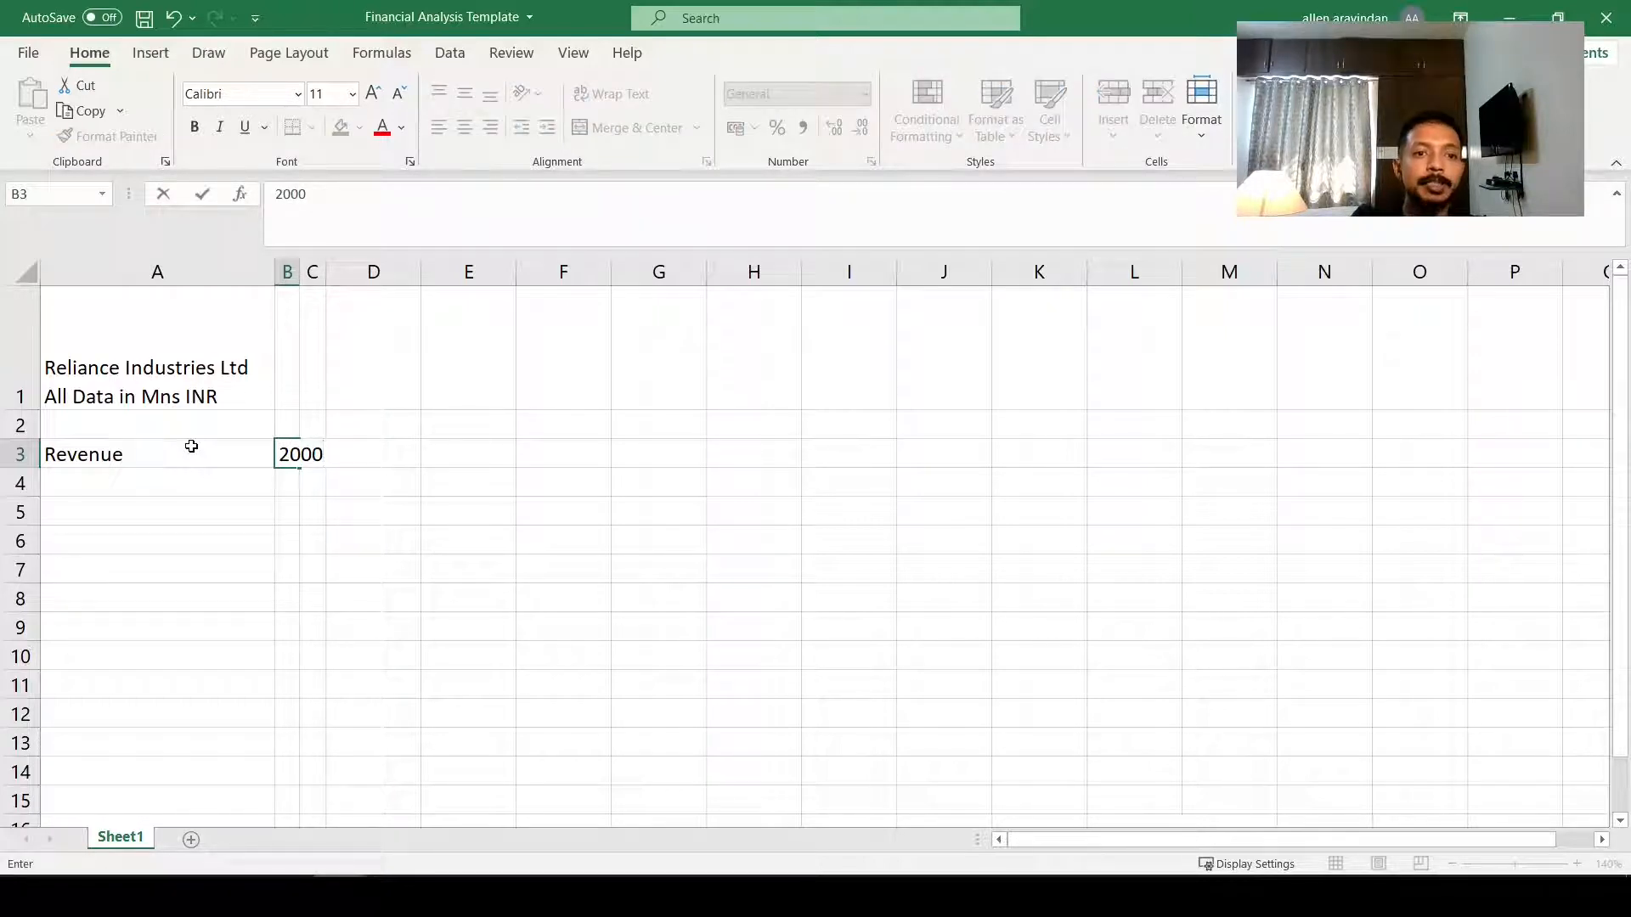
pyautogui.press('Escape')
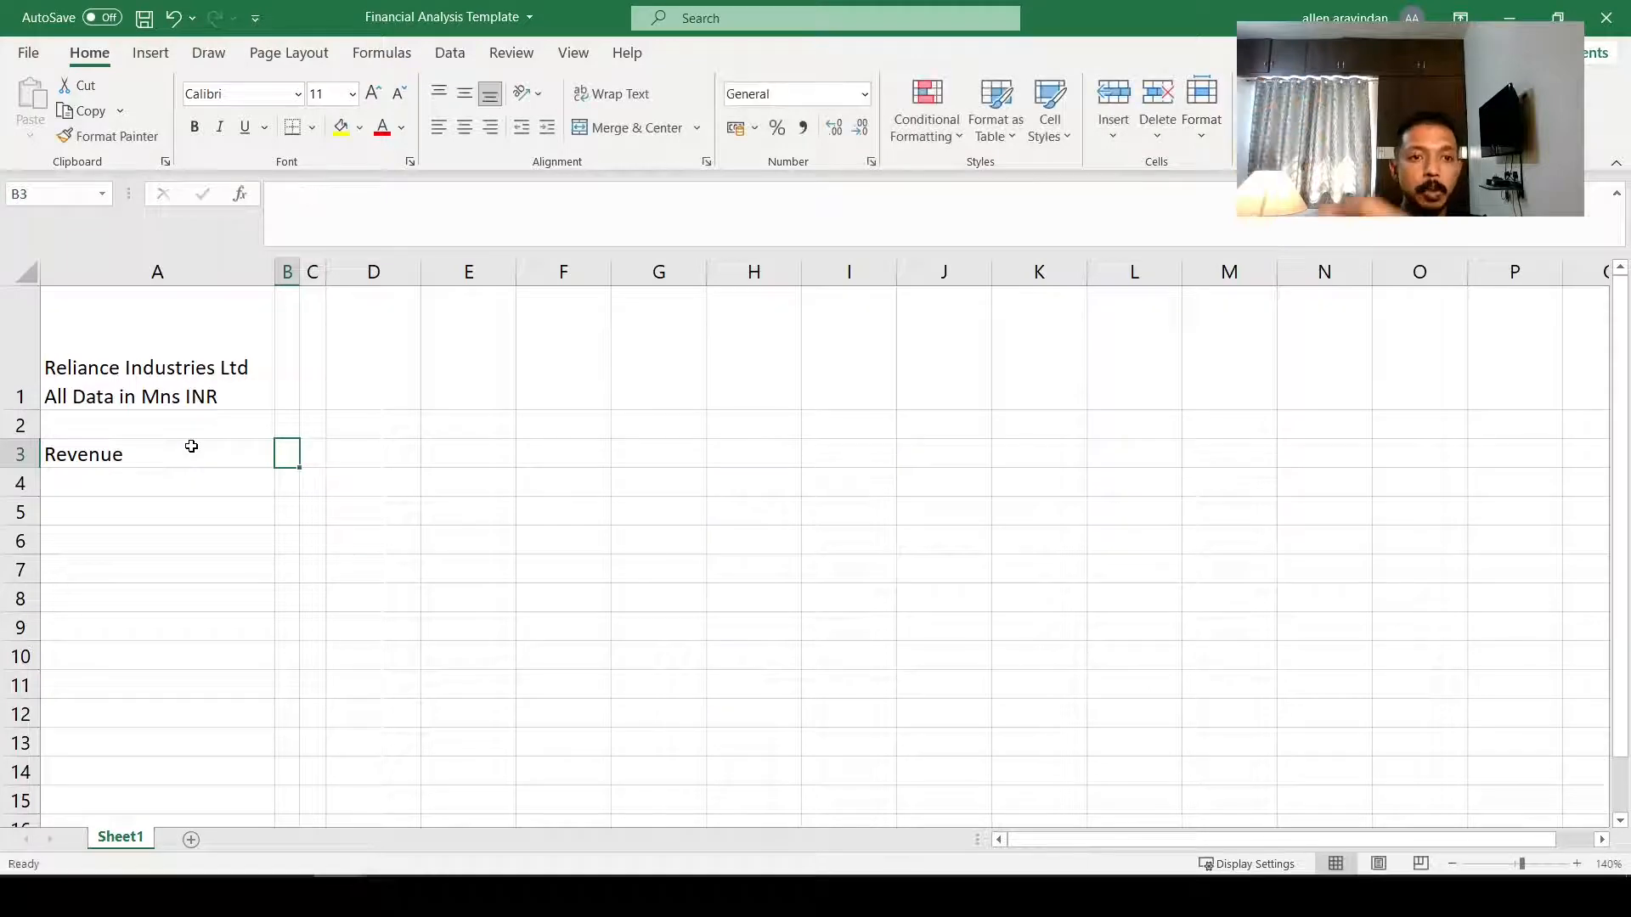
# Step: Enter 20% in cell C3 and fit the width of column C to its contents
pyautogui.press('Right')
pyautogui.write('2')
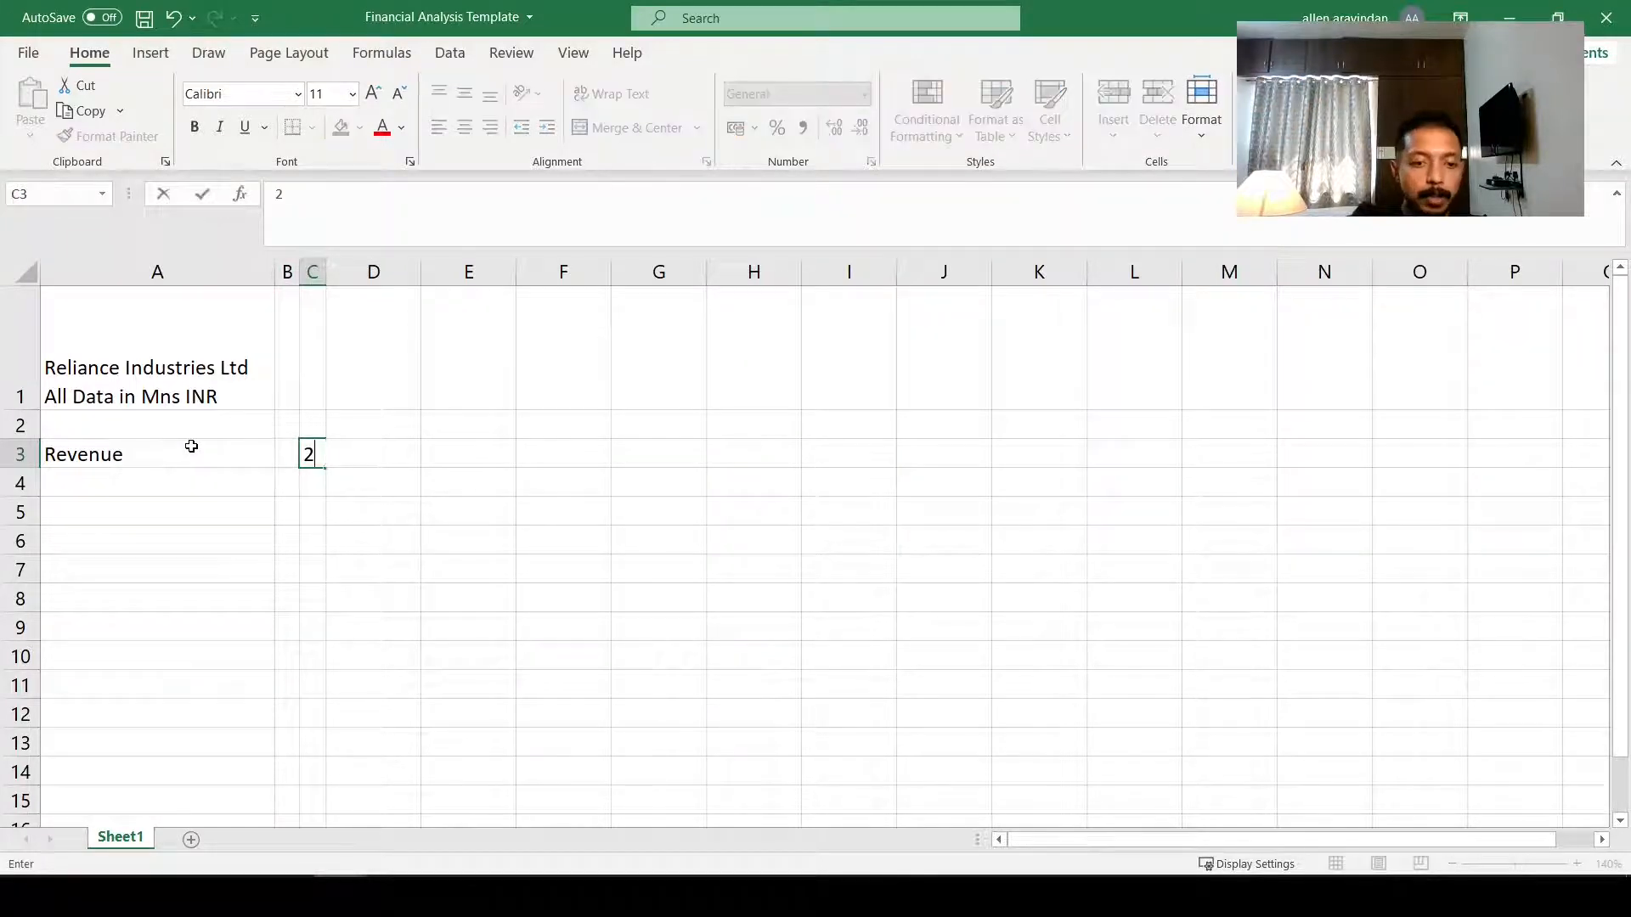
pyautogui.write('0%')
pyautogui.press('Return')
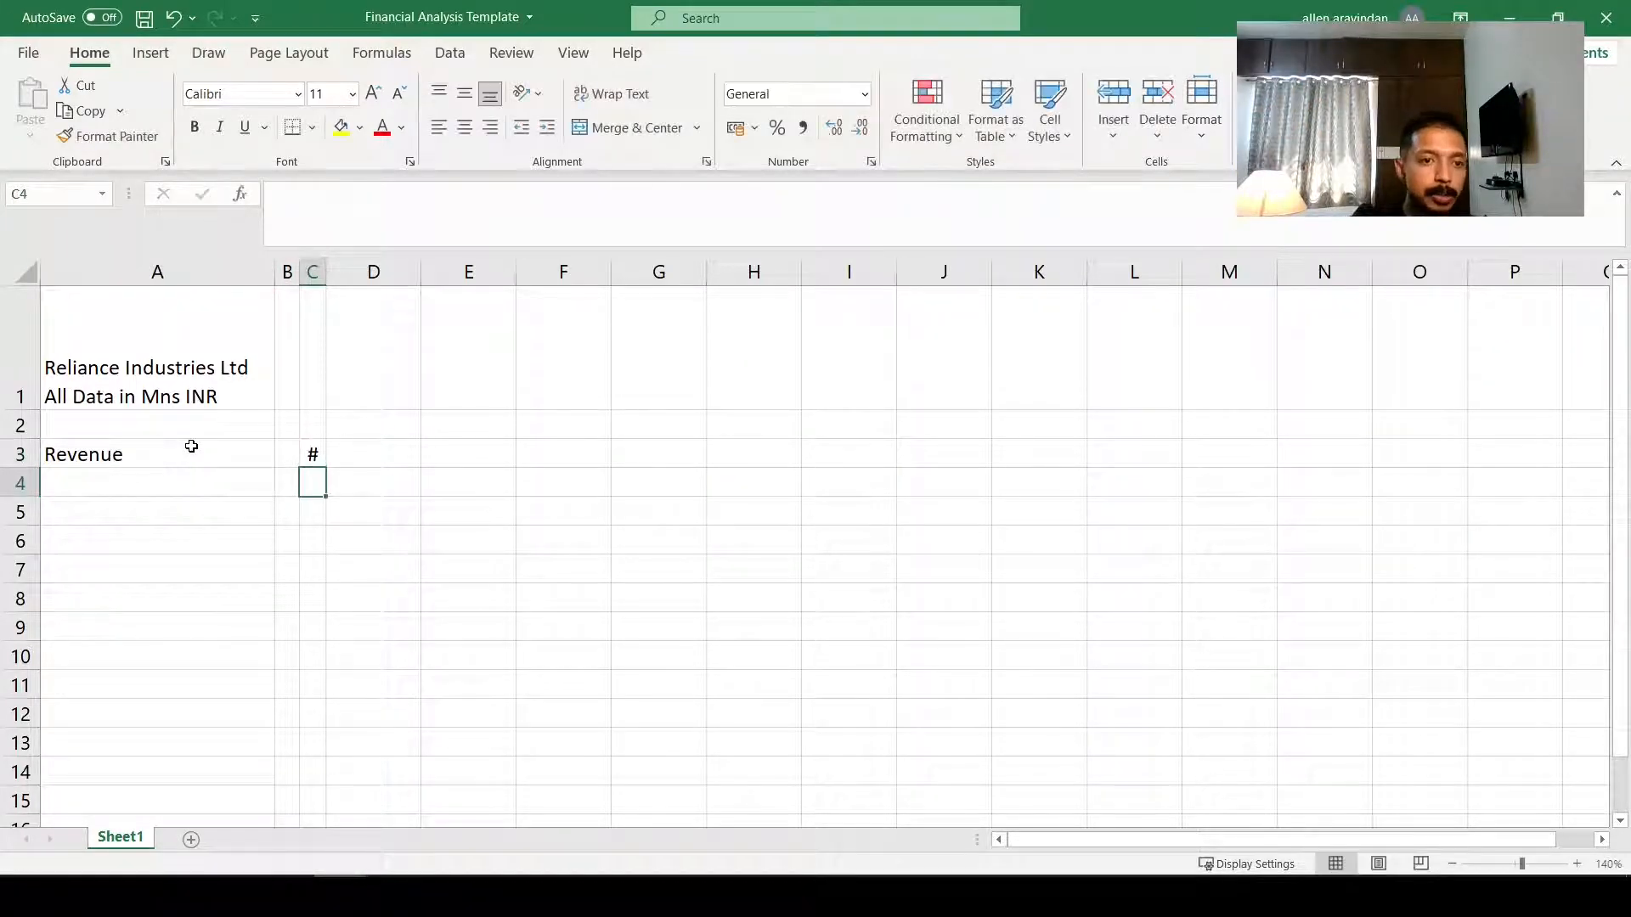
pyautogui.doubleClick(326, 272)
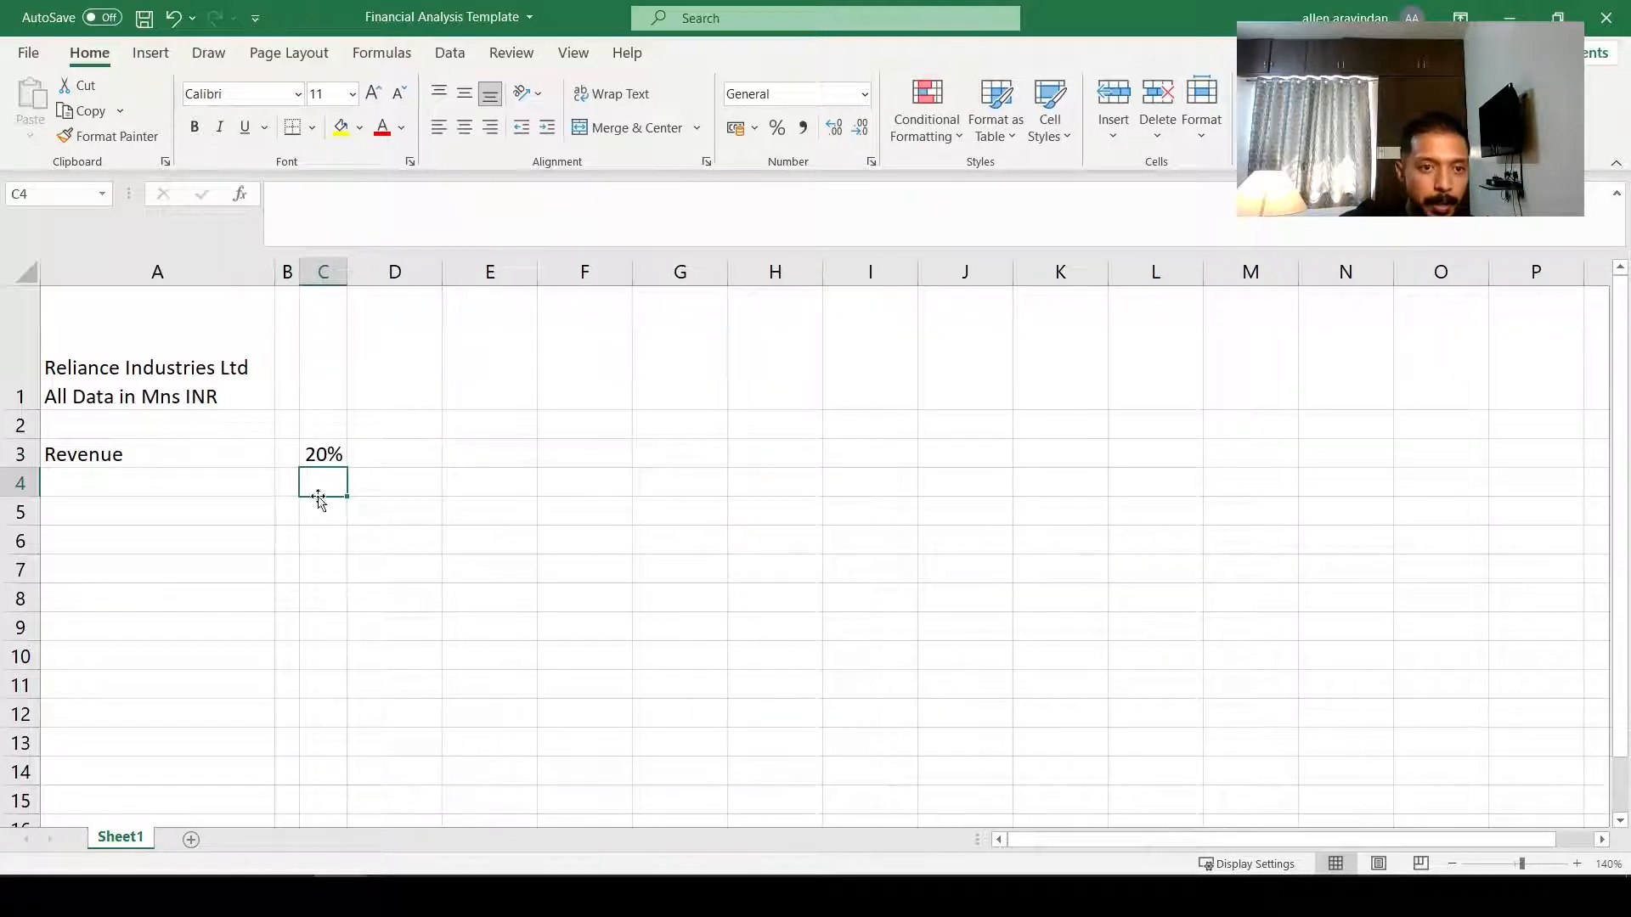
# Step: Try hiding columns B and C, and undo the hiding
pyautogui.moveTo(287, 272); pyautogui.dragTo(321, 272)
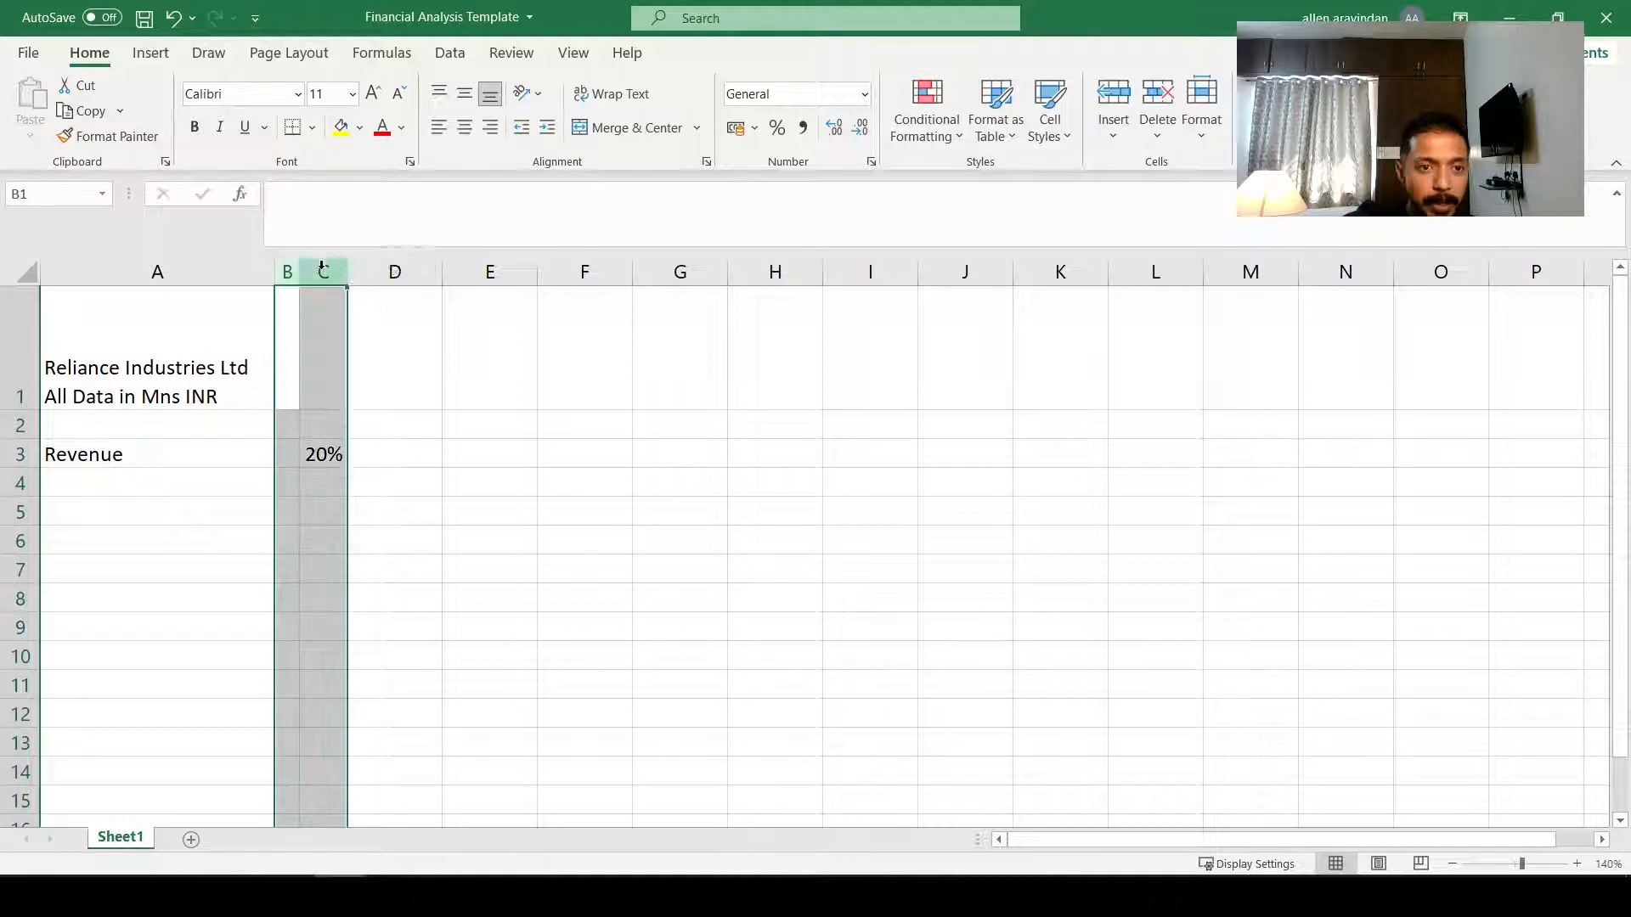
pyautogui.rightClick(323, 272)
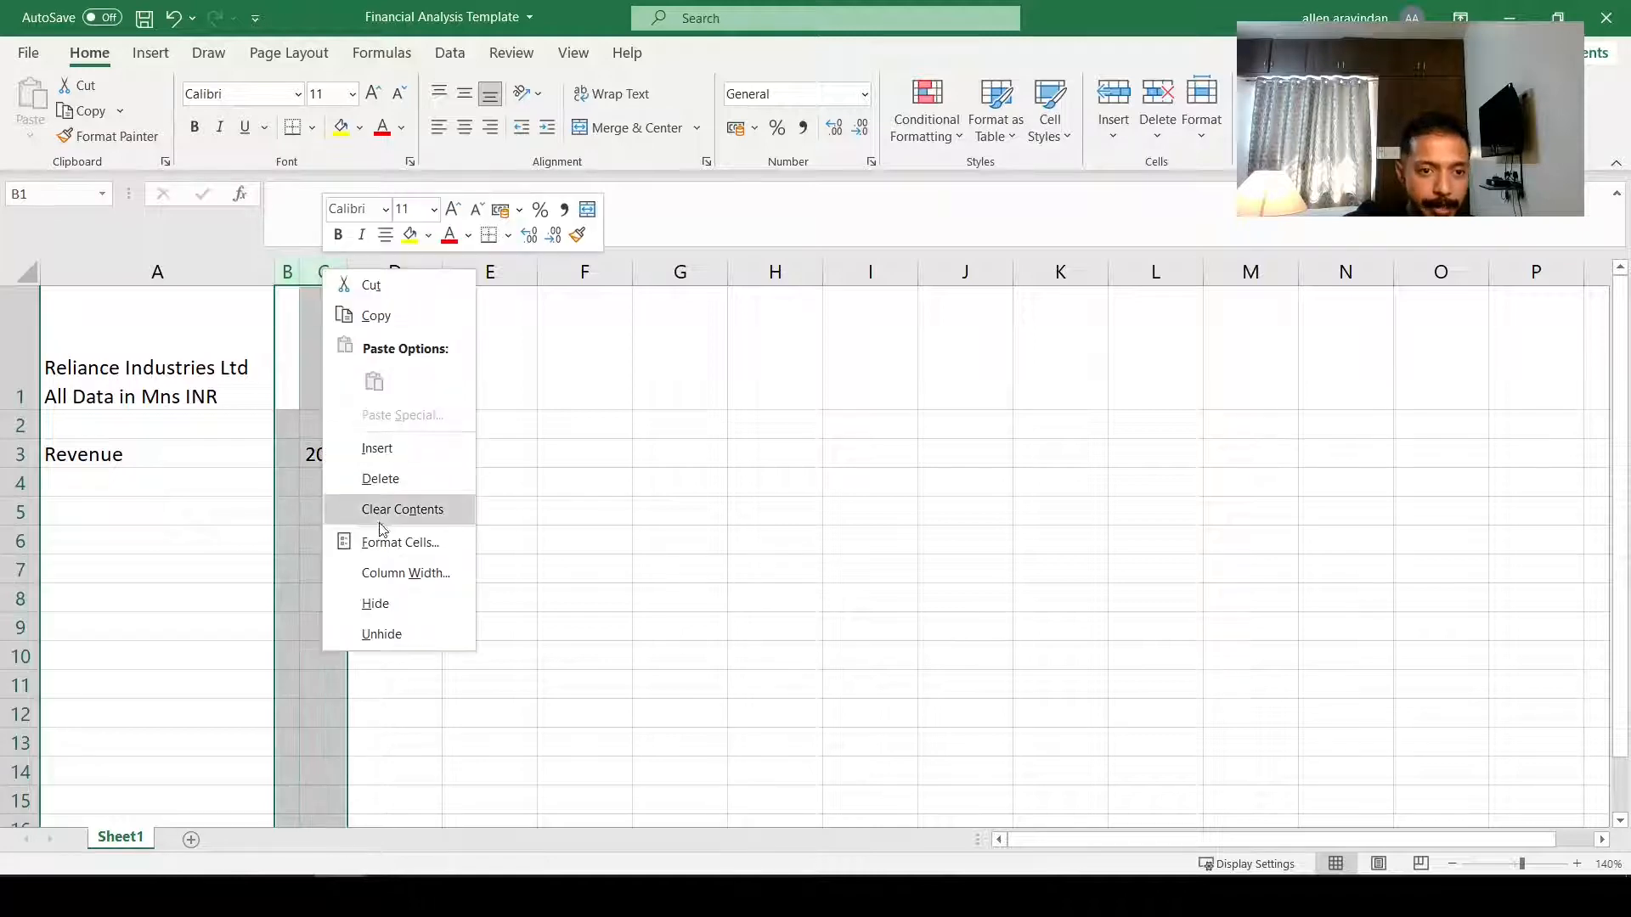
pyautogui.click(364, 610)
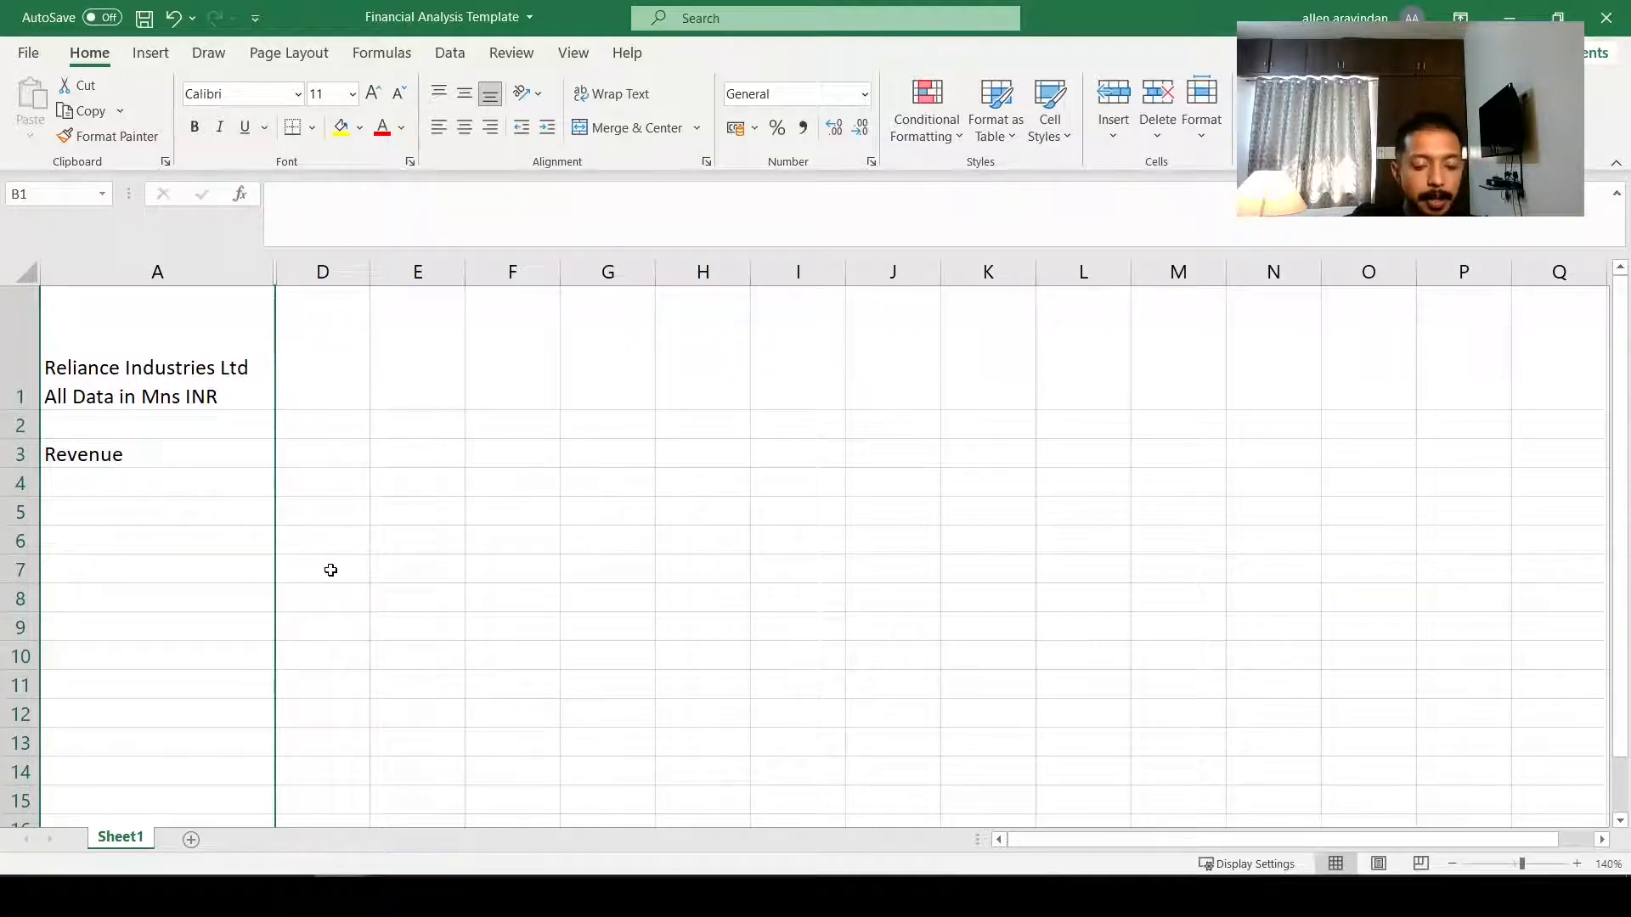
pyautogui.hotkey('ctrl', 'z')
pyautogui.click(287, 454)
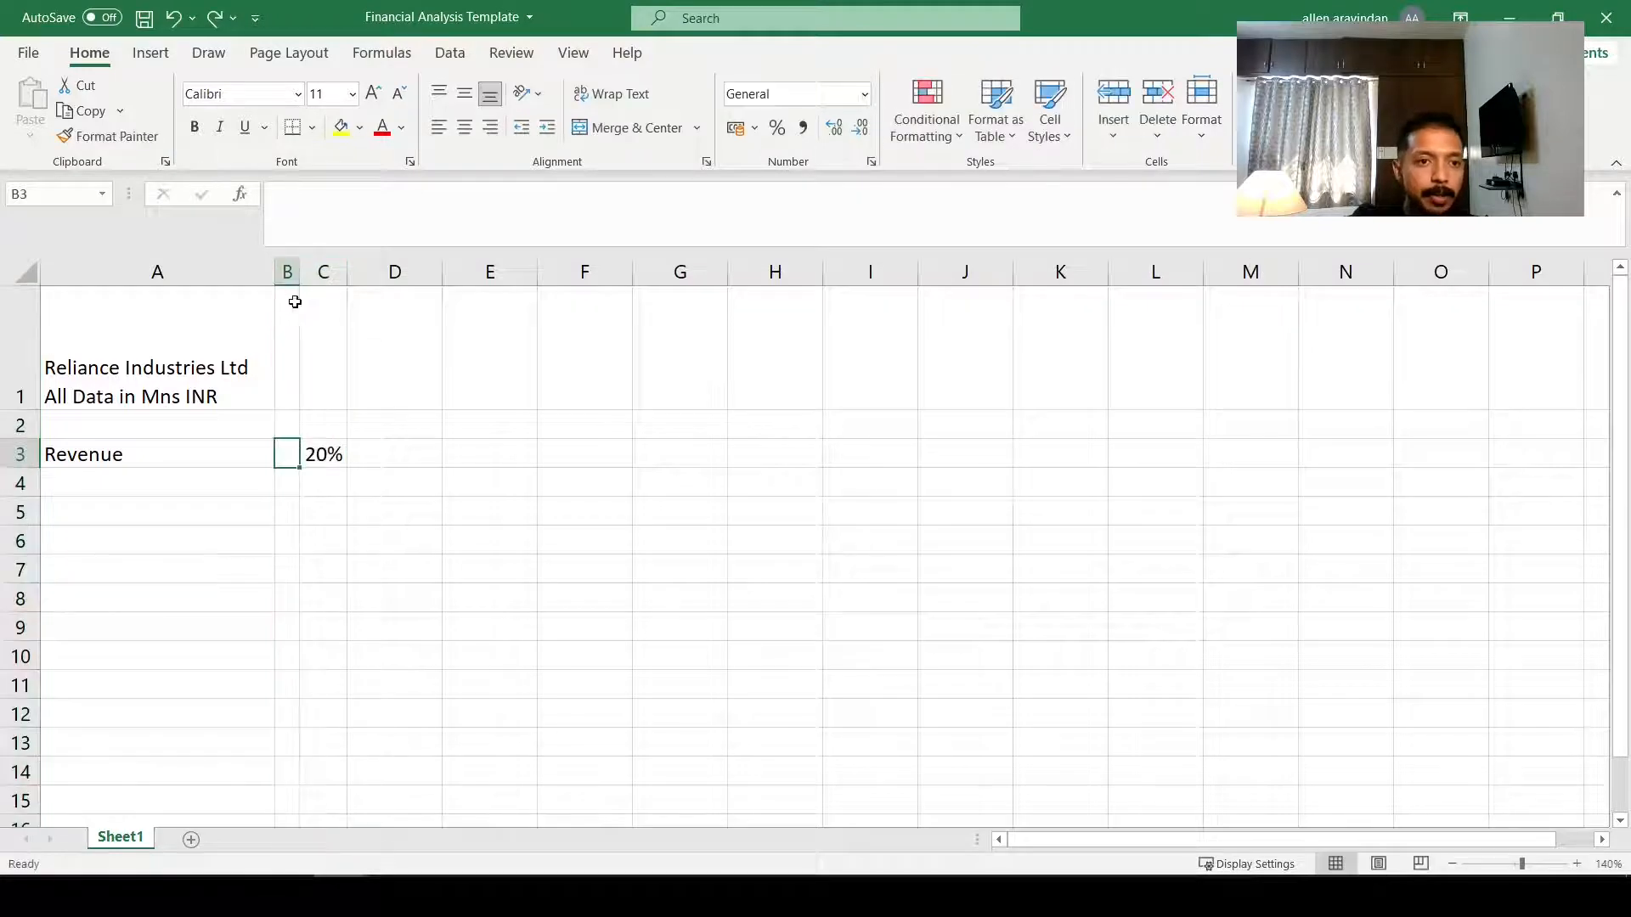
# Step: Narrow column C slightly, and clear the sample entries in cells C3 and A3
pyautogui.moveTo(347, 272); pyautogui.dragTo(335, 271)
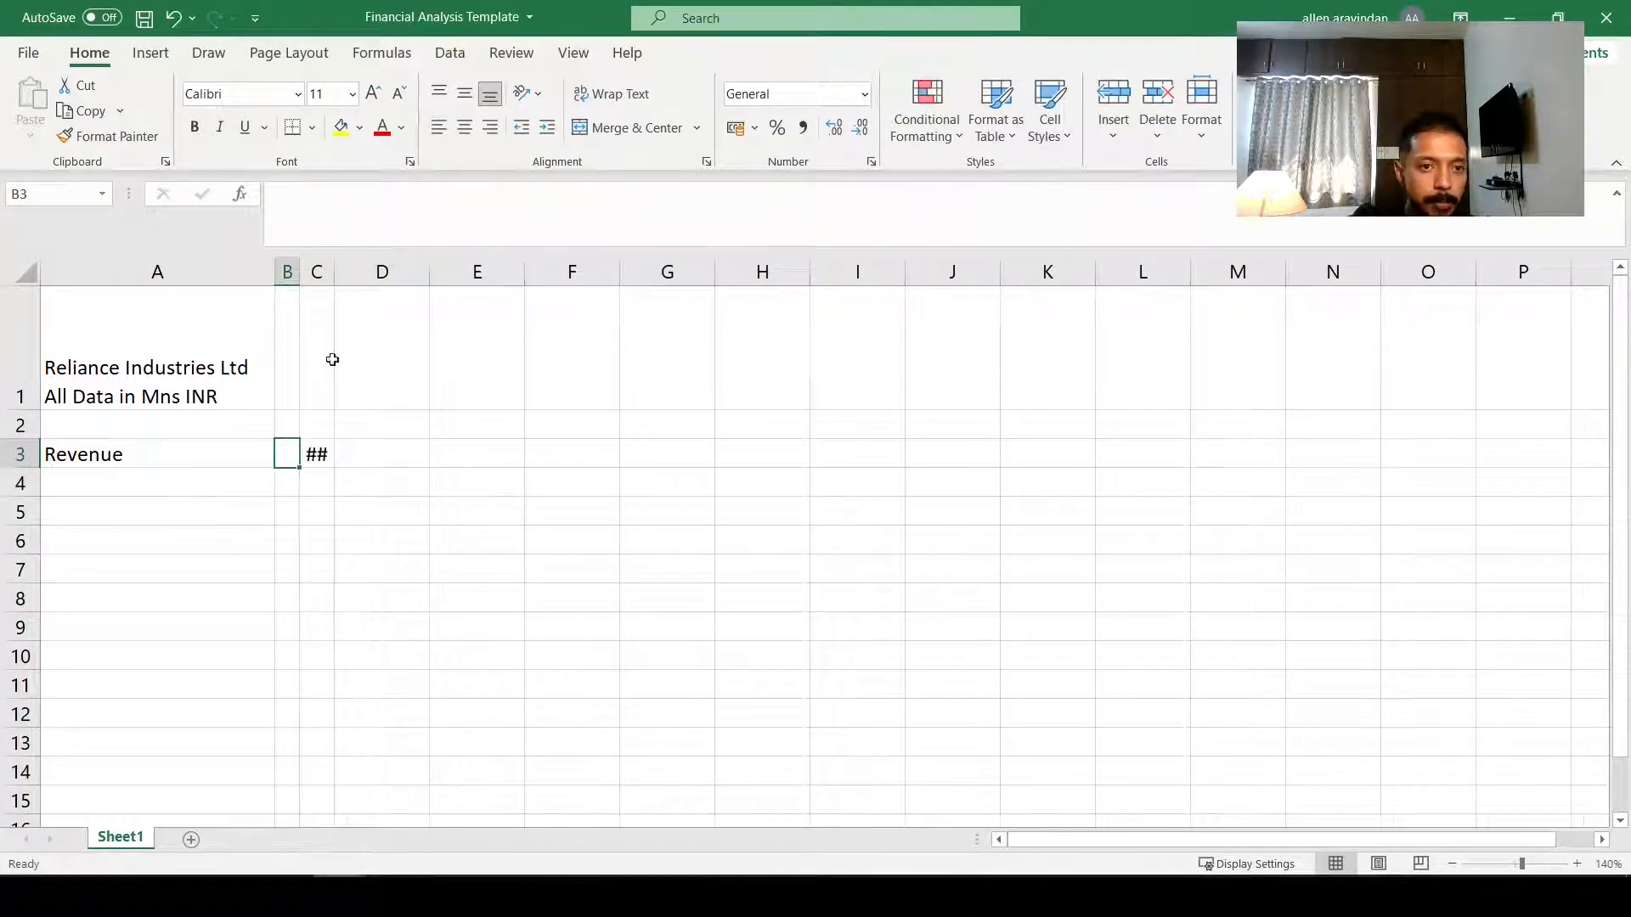
pyautogui.click(315, 455)
pyautogui.press('BackSpace')
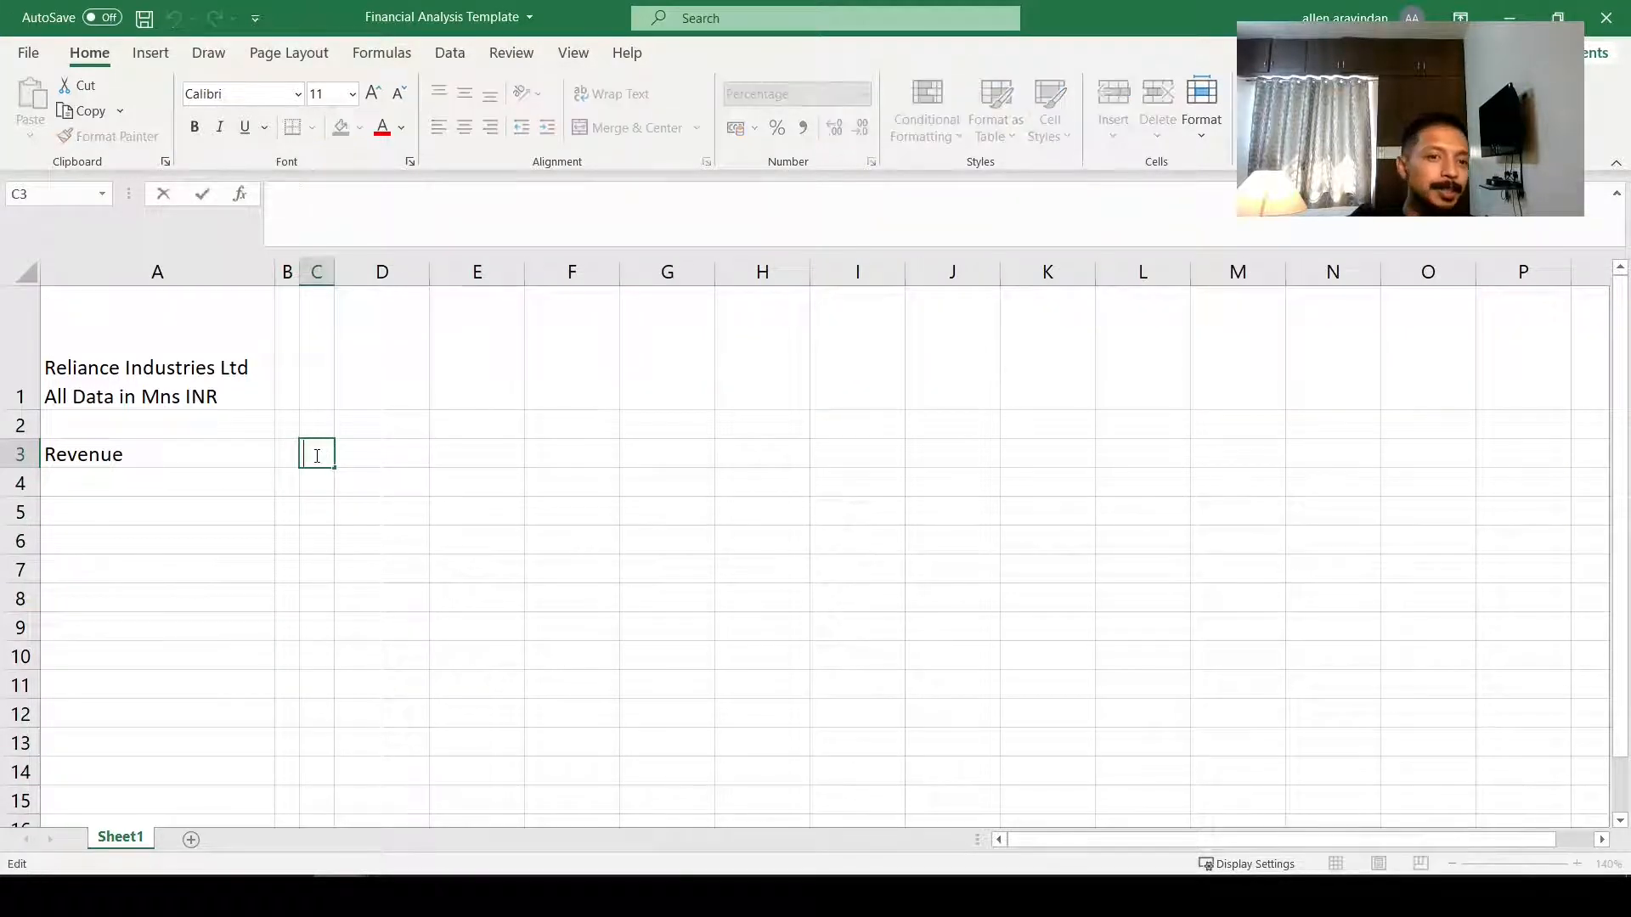
pyautogui.press('Right')
pyautogui.press('Left')
pyautogui.press('Left')
pyautogui.press('Left')
pyautogui.press('Delete')
pyautogui.press('Right')
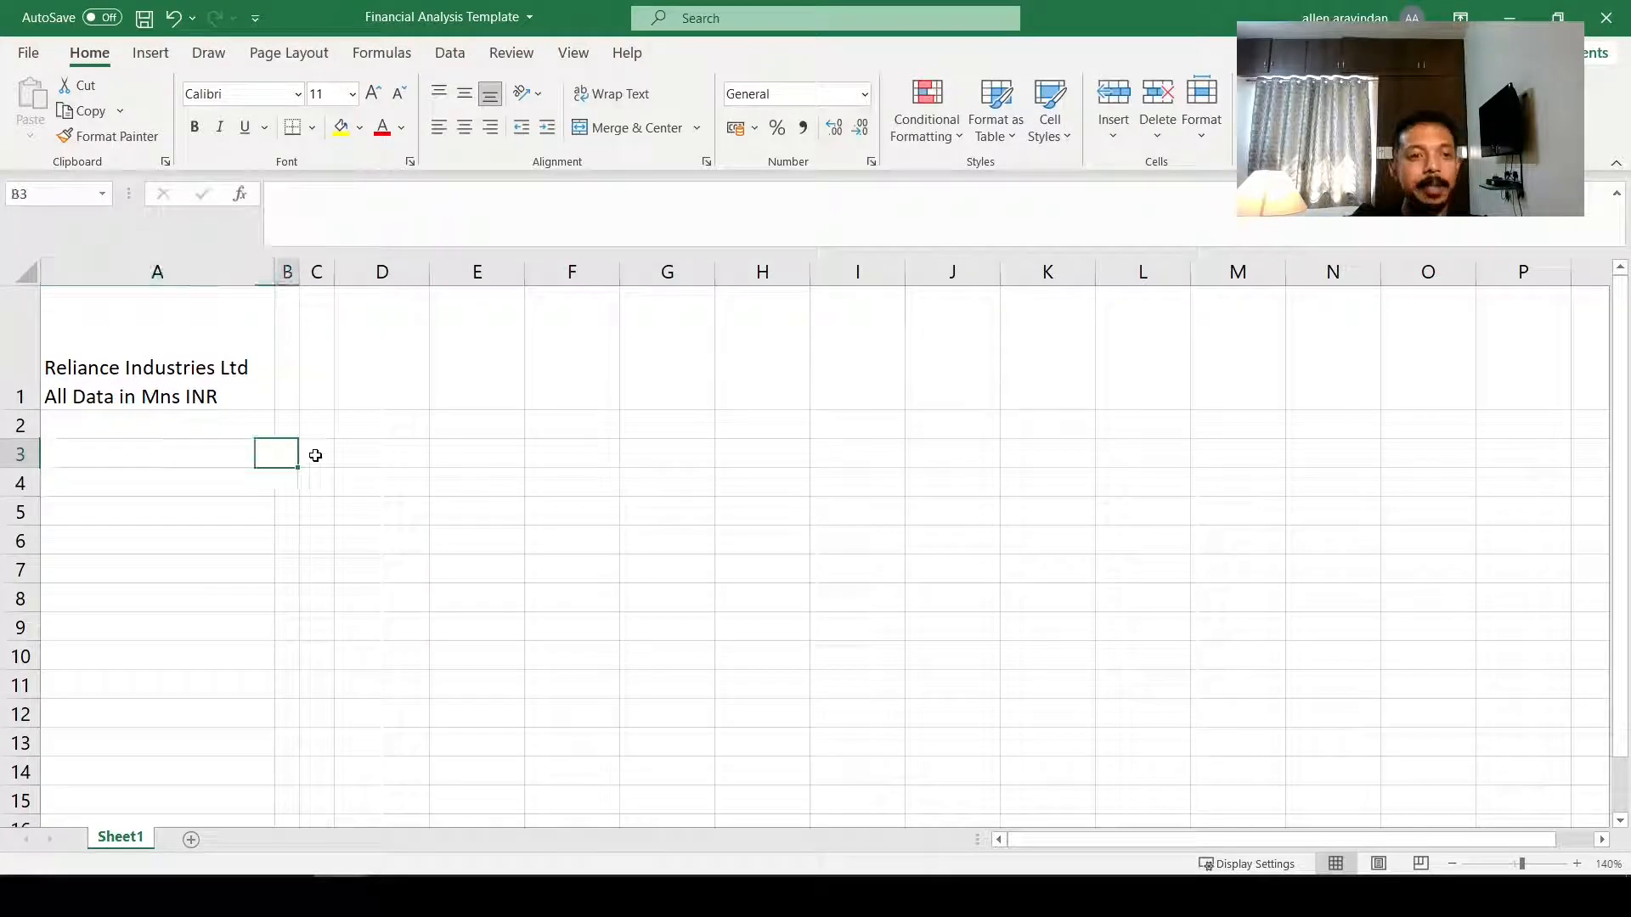
# Step: Enter the row labels Date in cell A2 and Year in cell A3
pyautogui.press('Right')
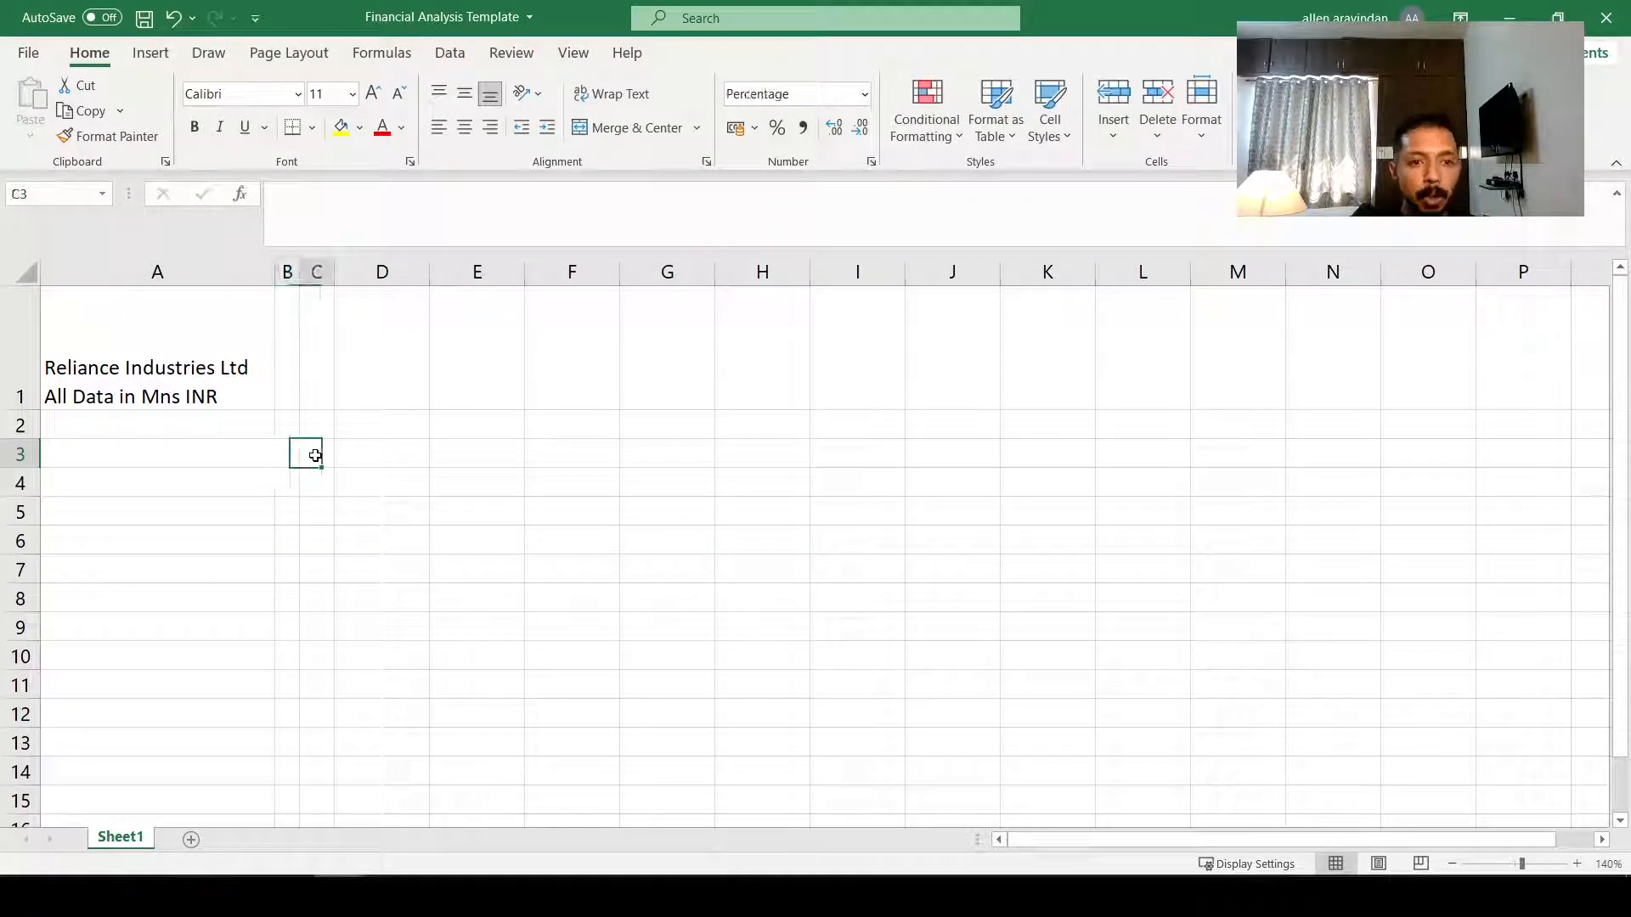
pyautogui.press('Left')
pyautogui.press('Right')
pyautogui.press('Left')
pyautogui.press('Up')
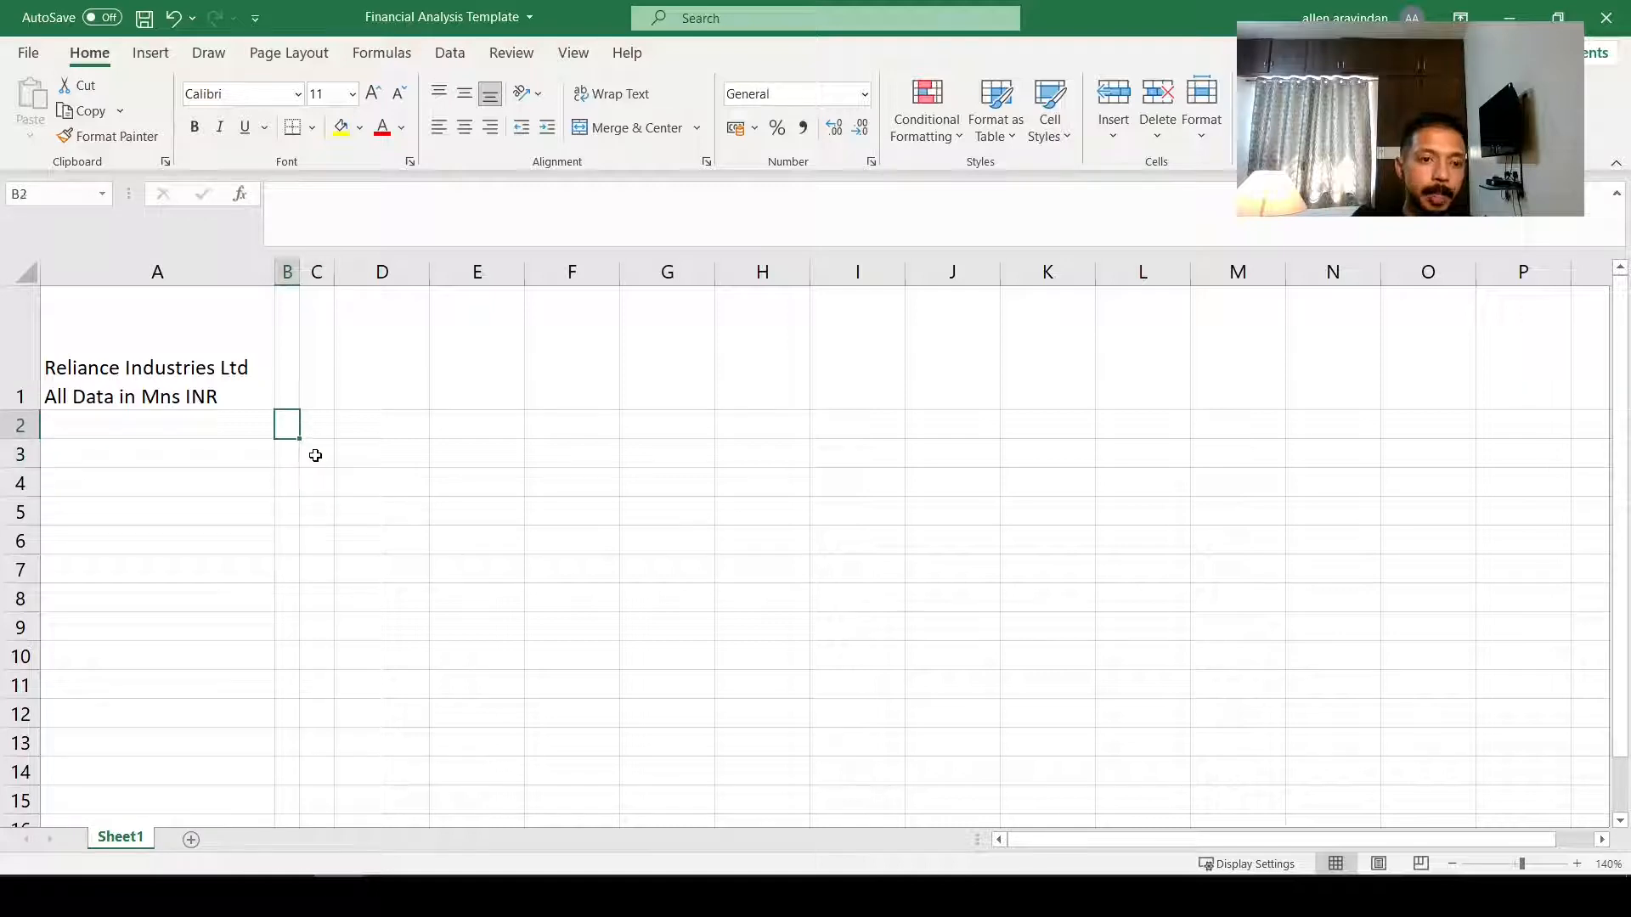
pyautogui.press('Left')
pyautogui.write('Da')
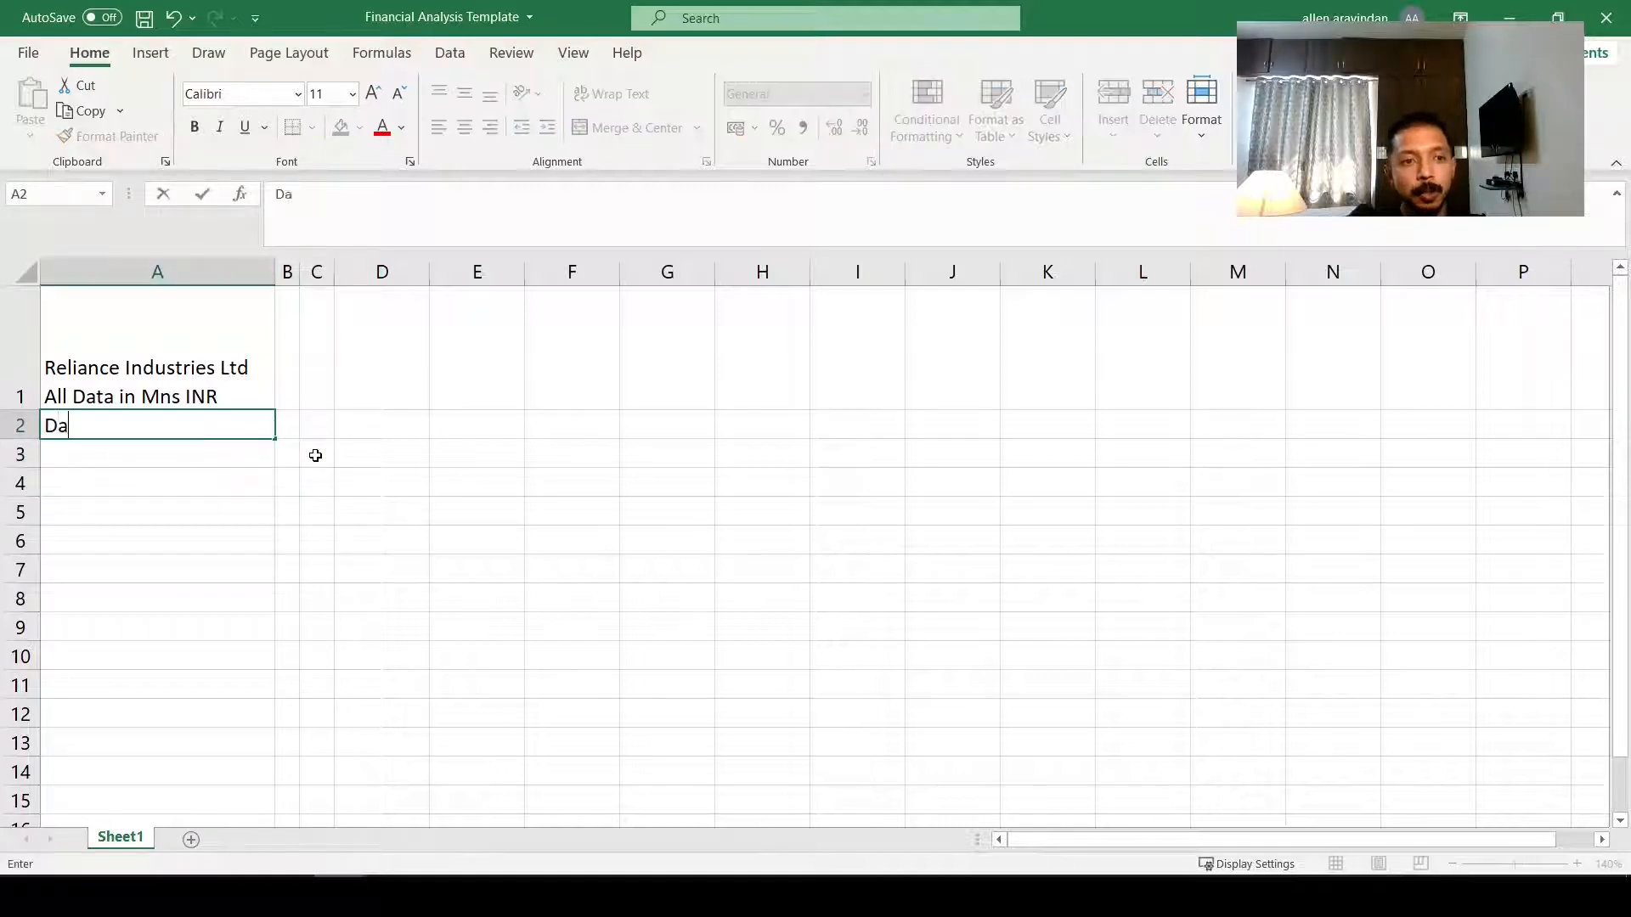
pyautogui.write('te')
pyautogui.press('Return')
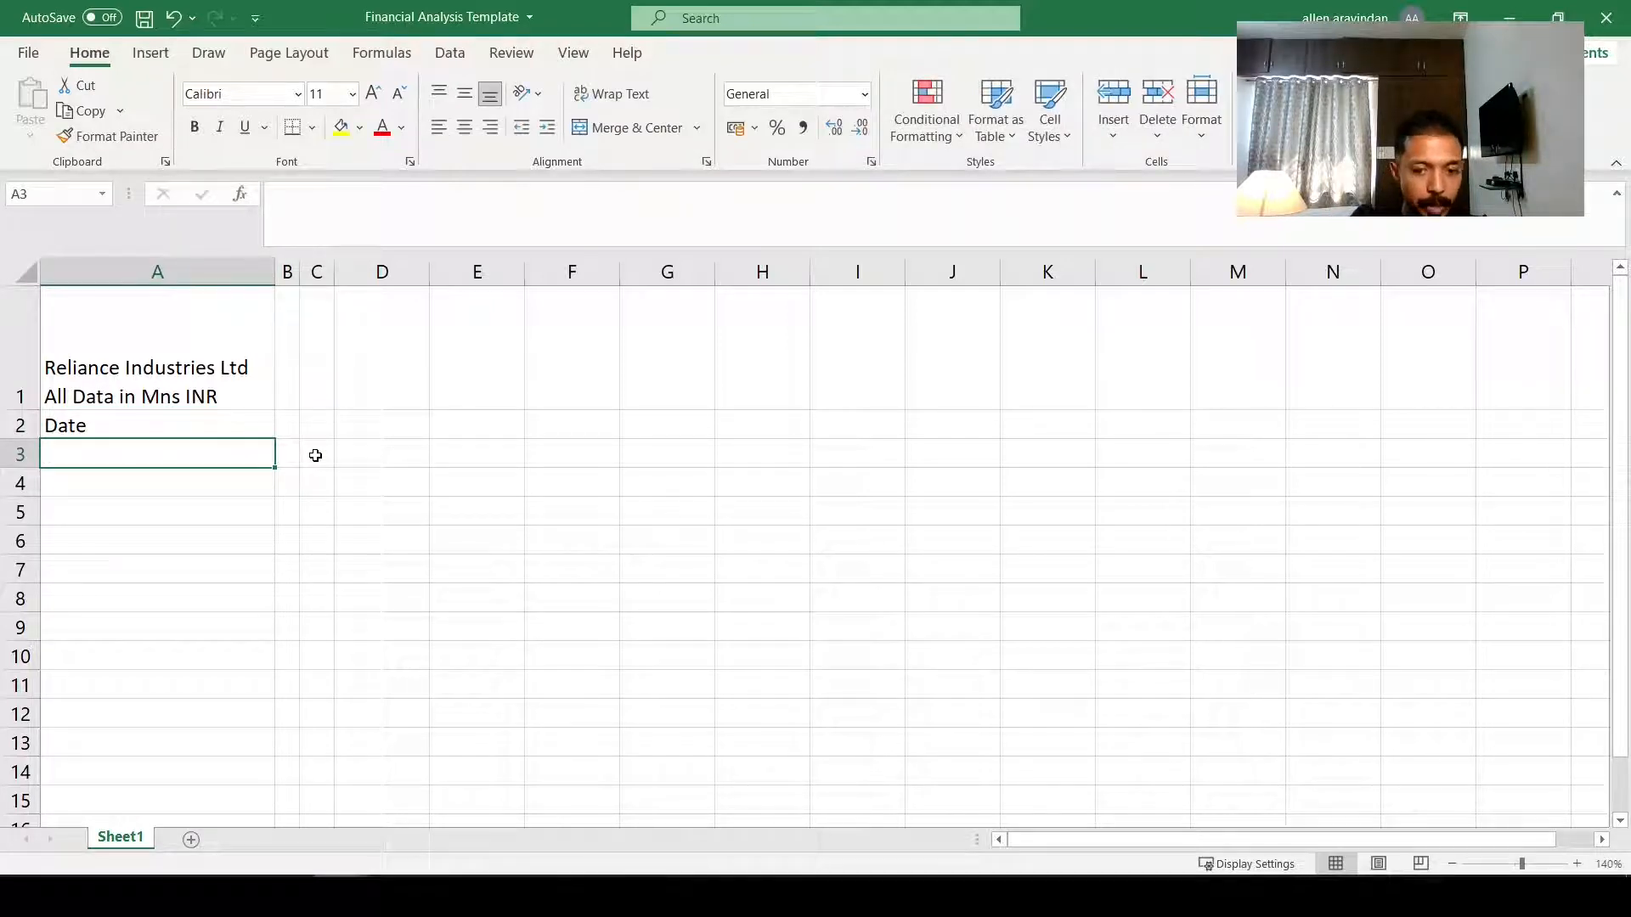
pyautogui.write('Year')
pyautogui.press('Return')
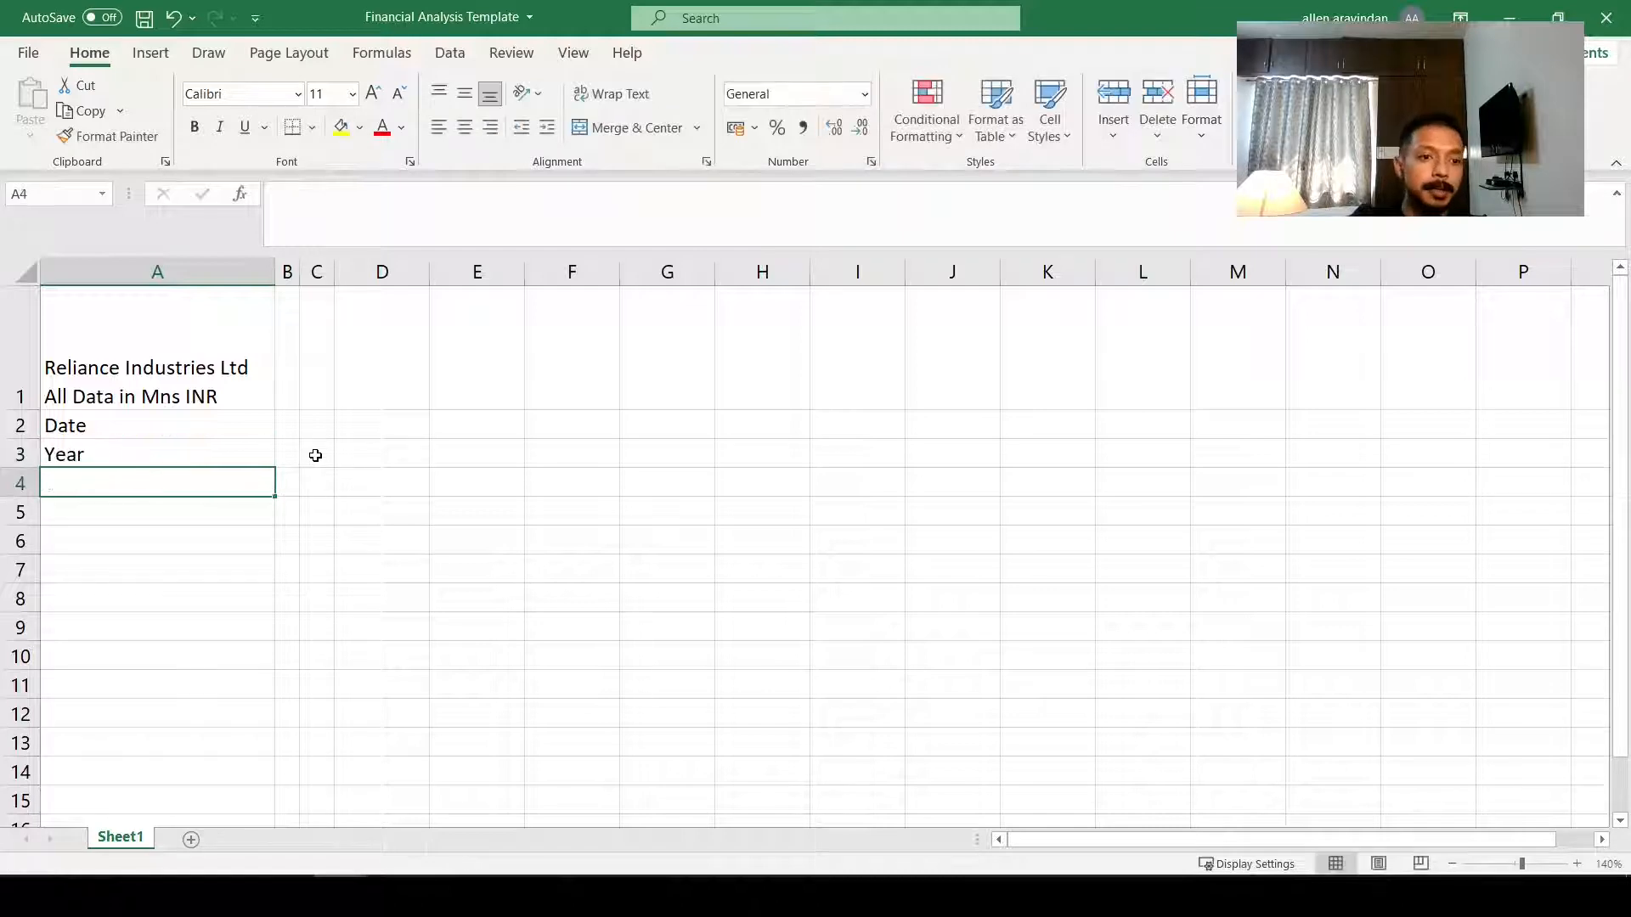
pyautogui.press('Up')
pyautogui.press('F2')
pyautogui.press('Tab')
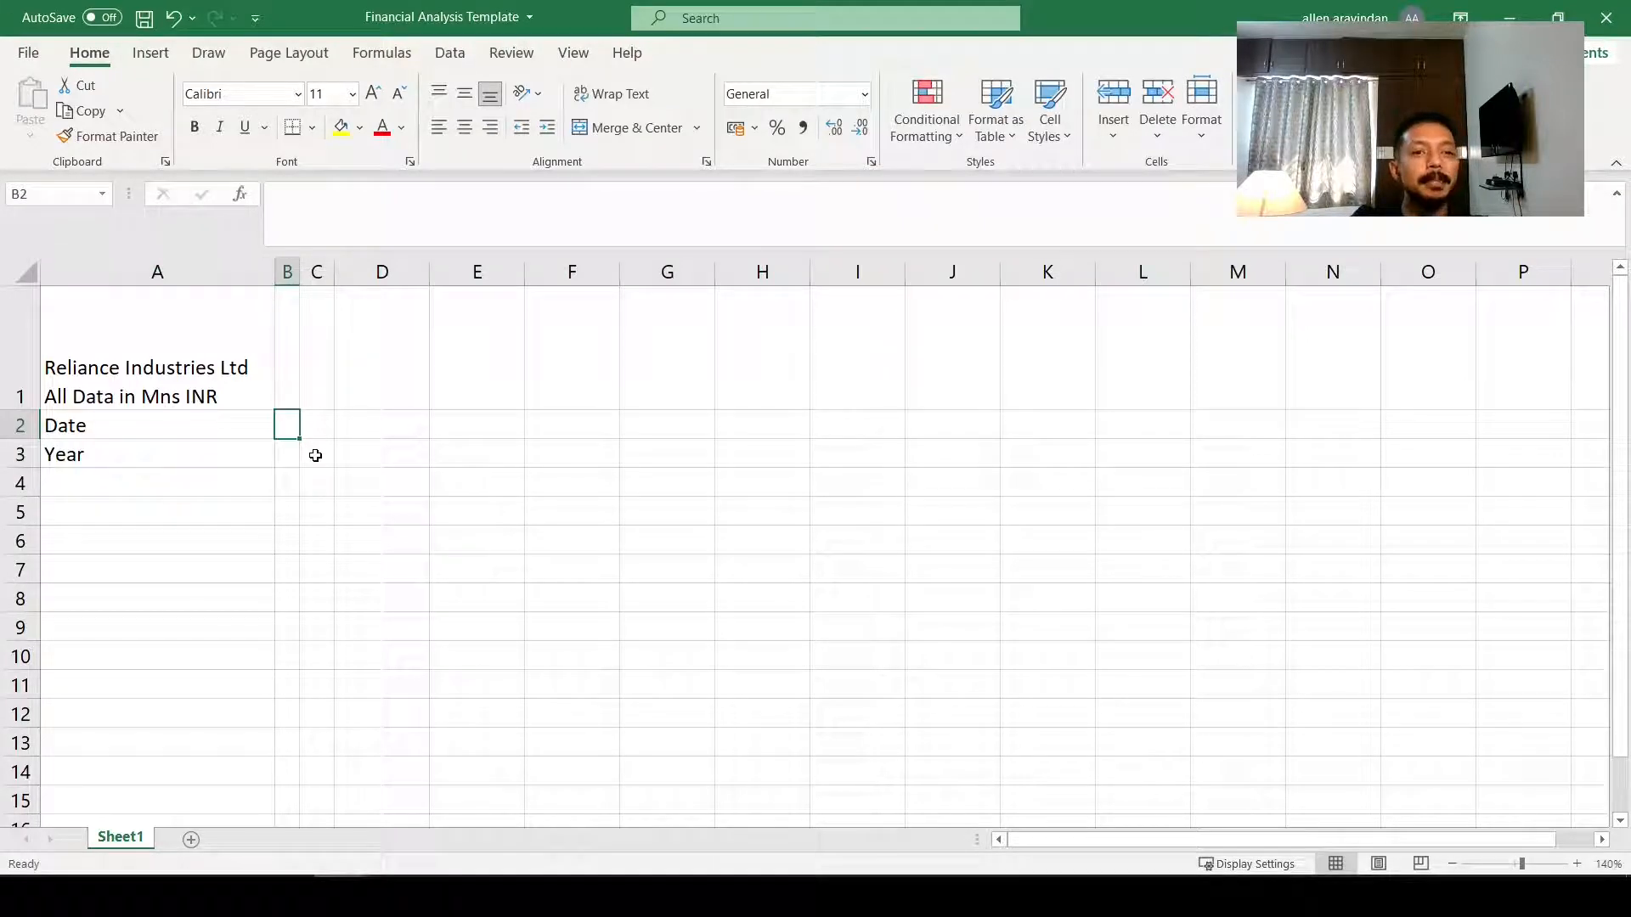
# Step: Enter the date 31/03/2016 in cell D2 as the first date of the Date row
pyautogui.click(315, 455)
pyautogui.press('Right')
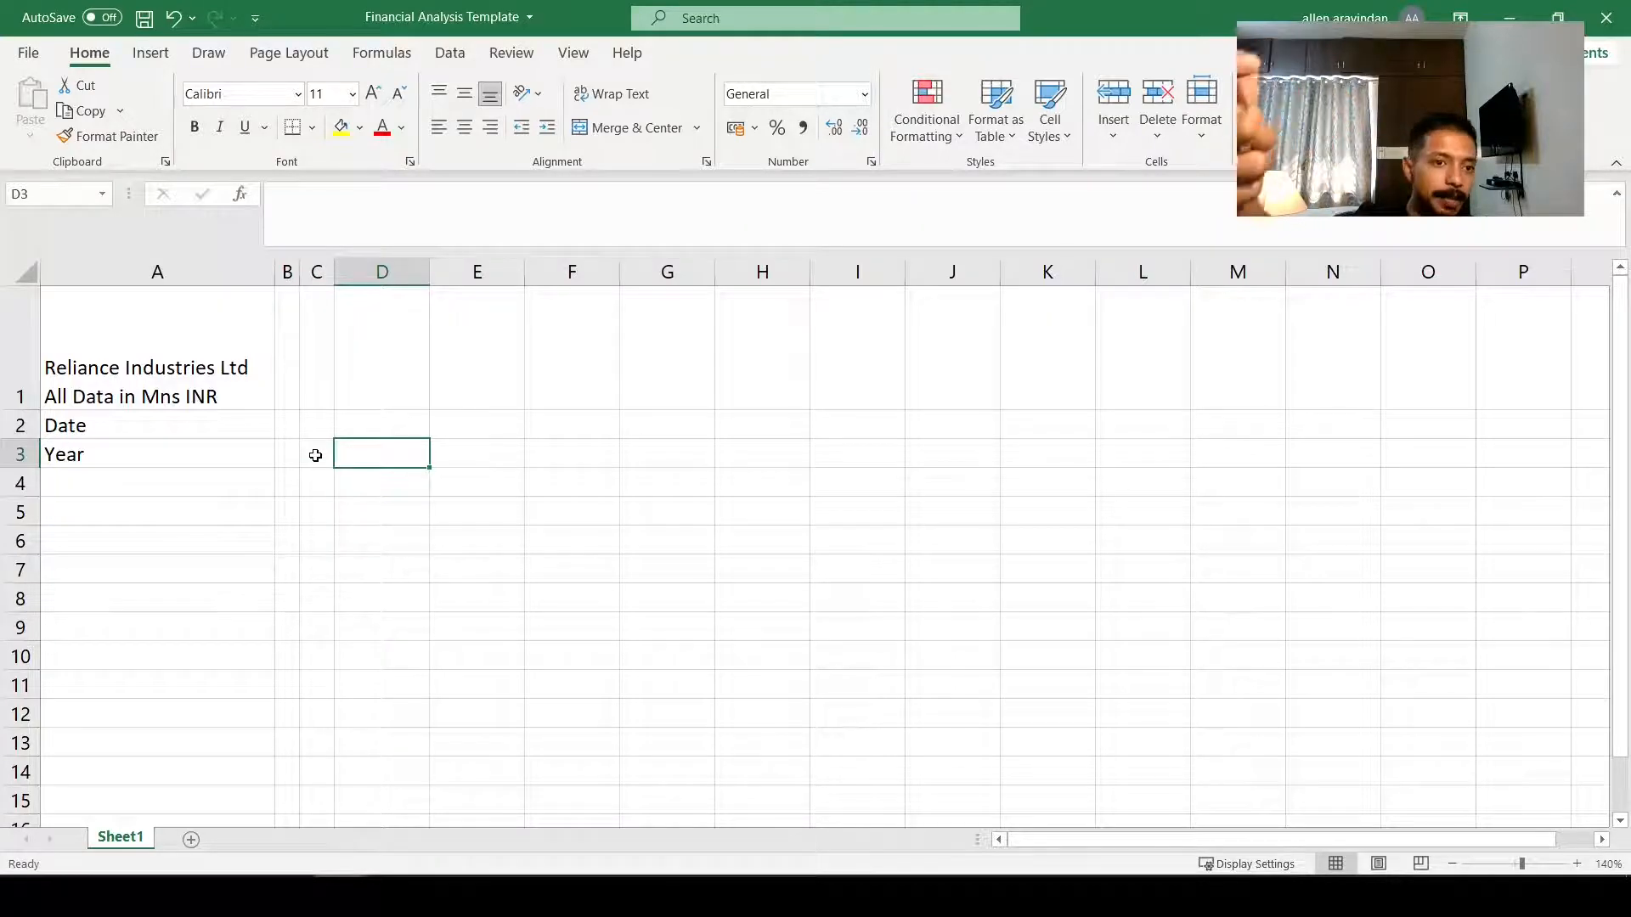
pyautogui.press('Right')
pyautogui.press('Up')
pyautogui.press('Left')
pyautogui.press('F2')
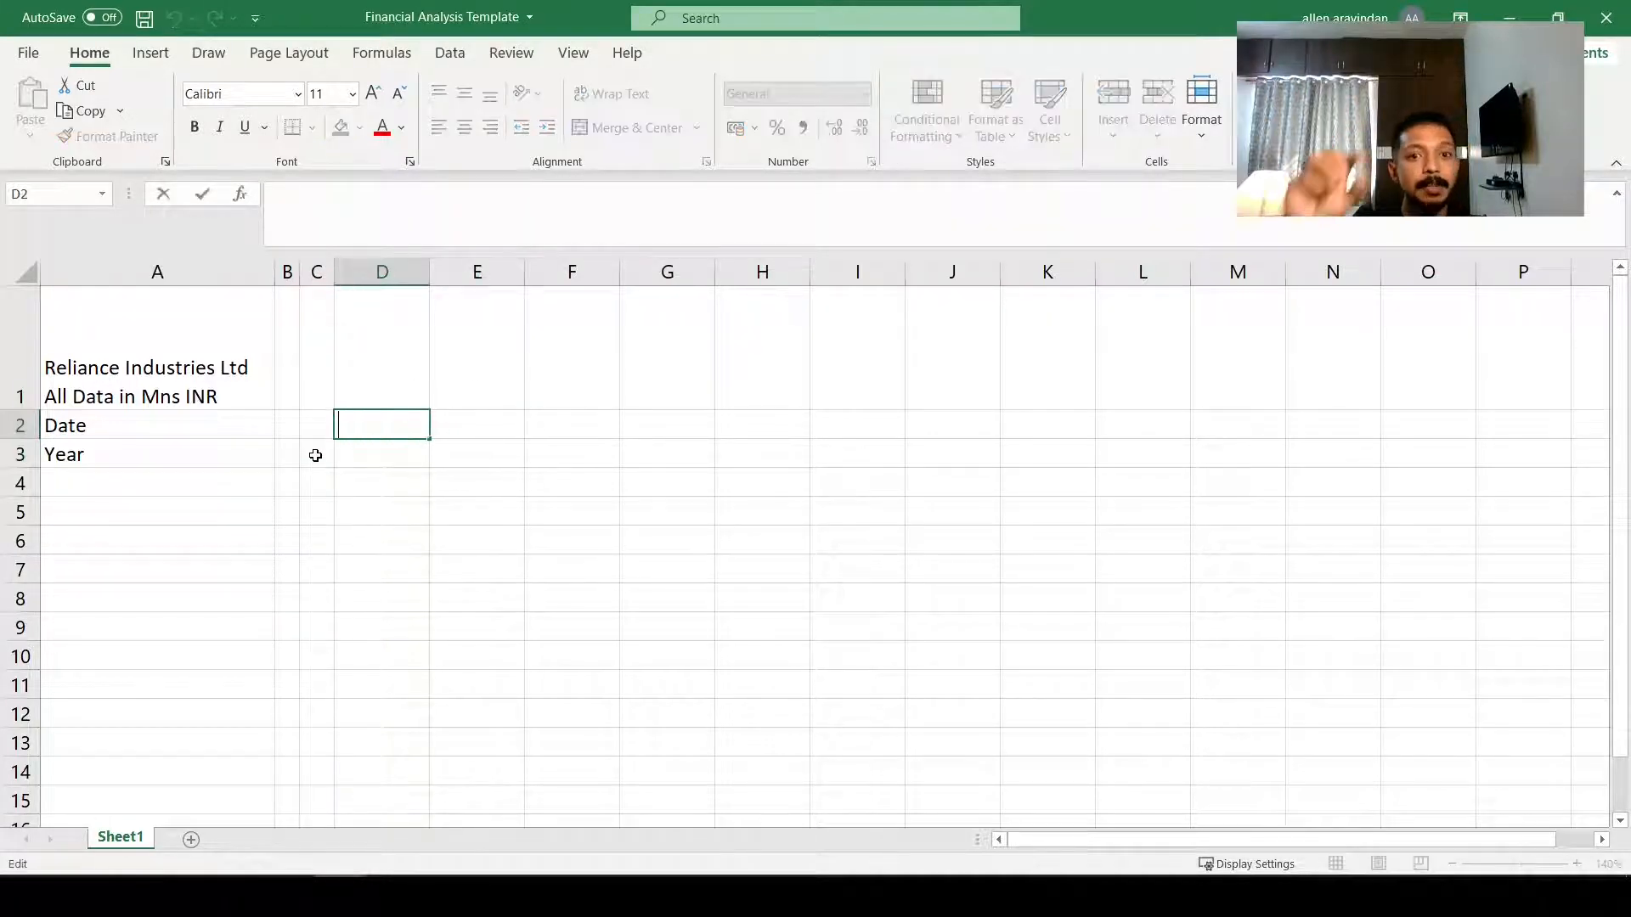
pyautogui.press('Escape')
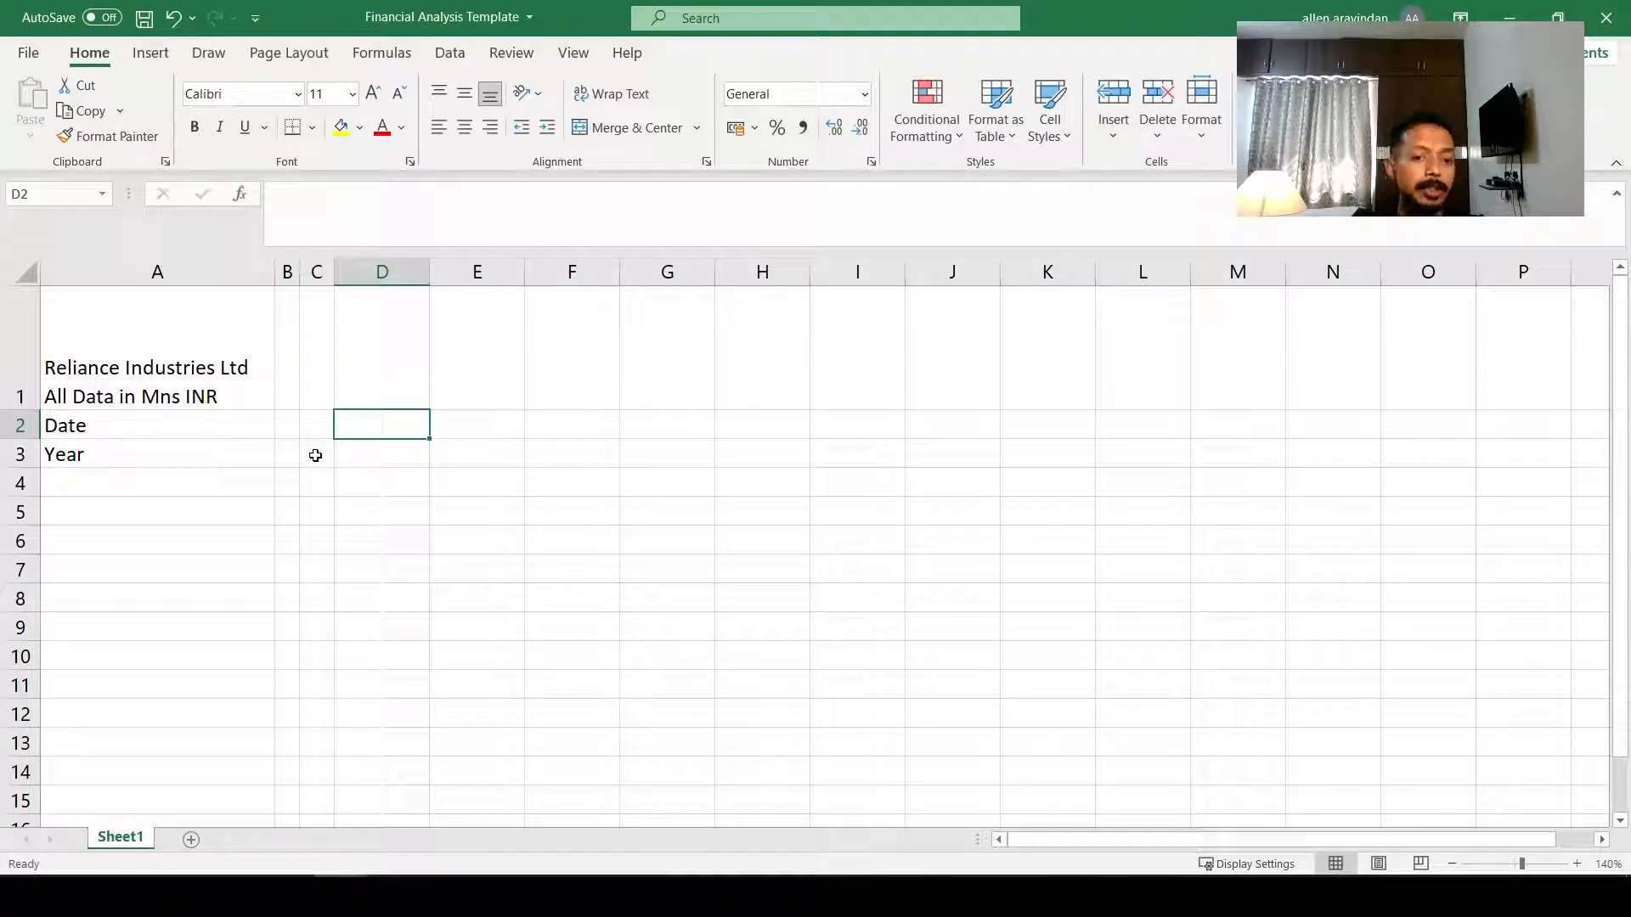
pyautogui.write('31/')
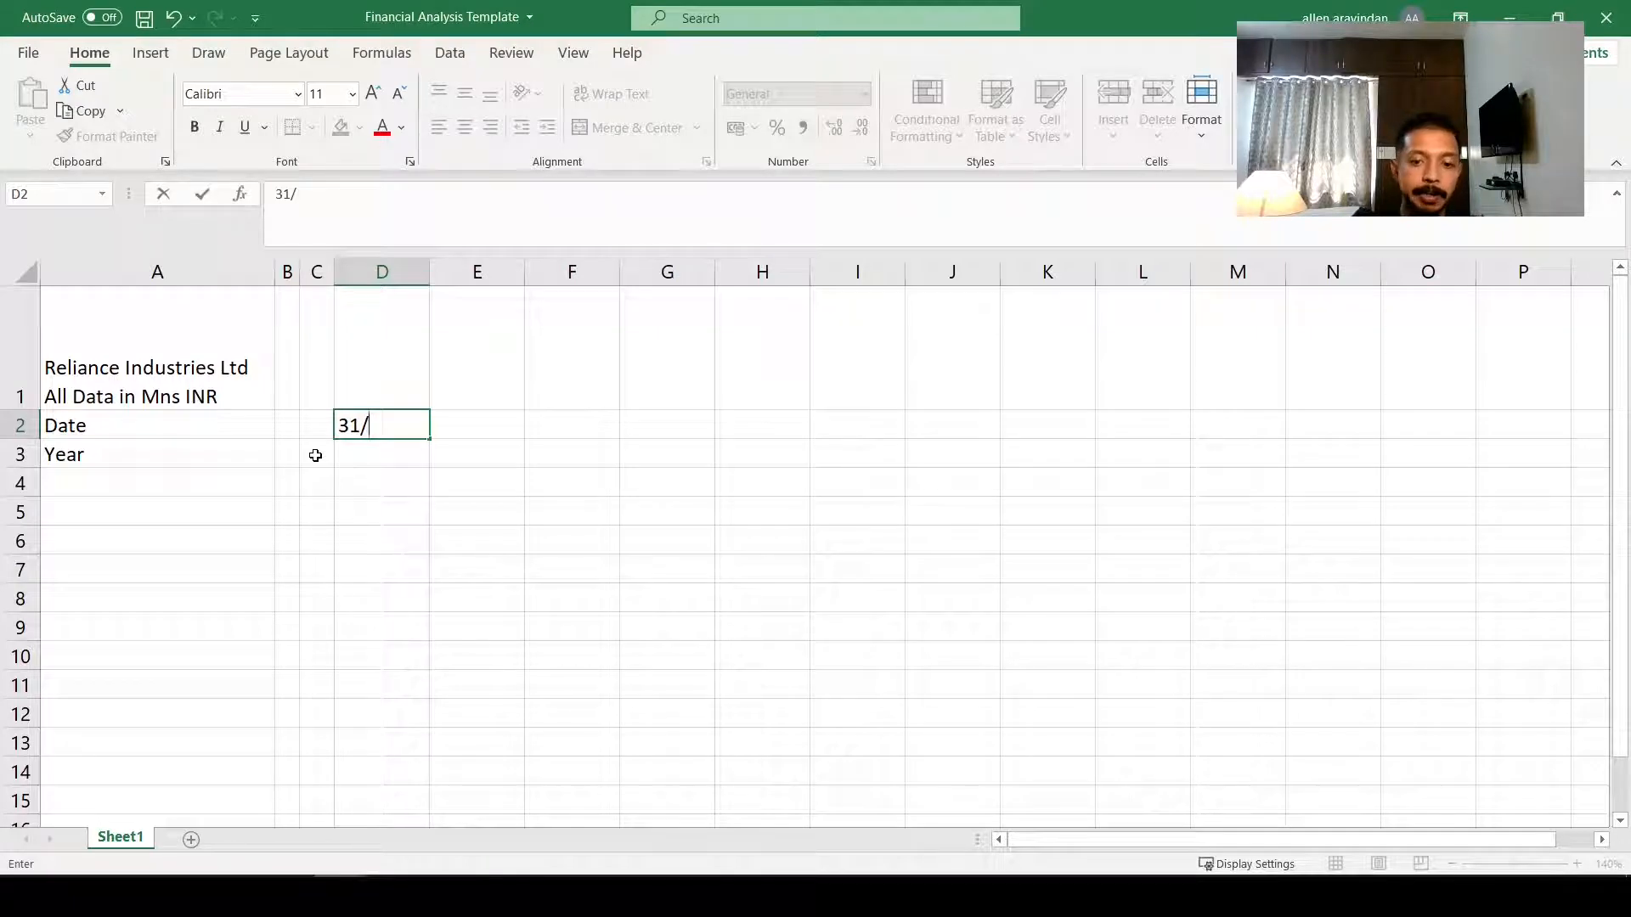
pyautogui.write('03/')
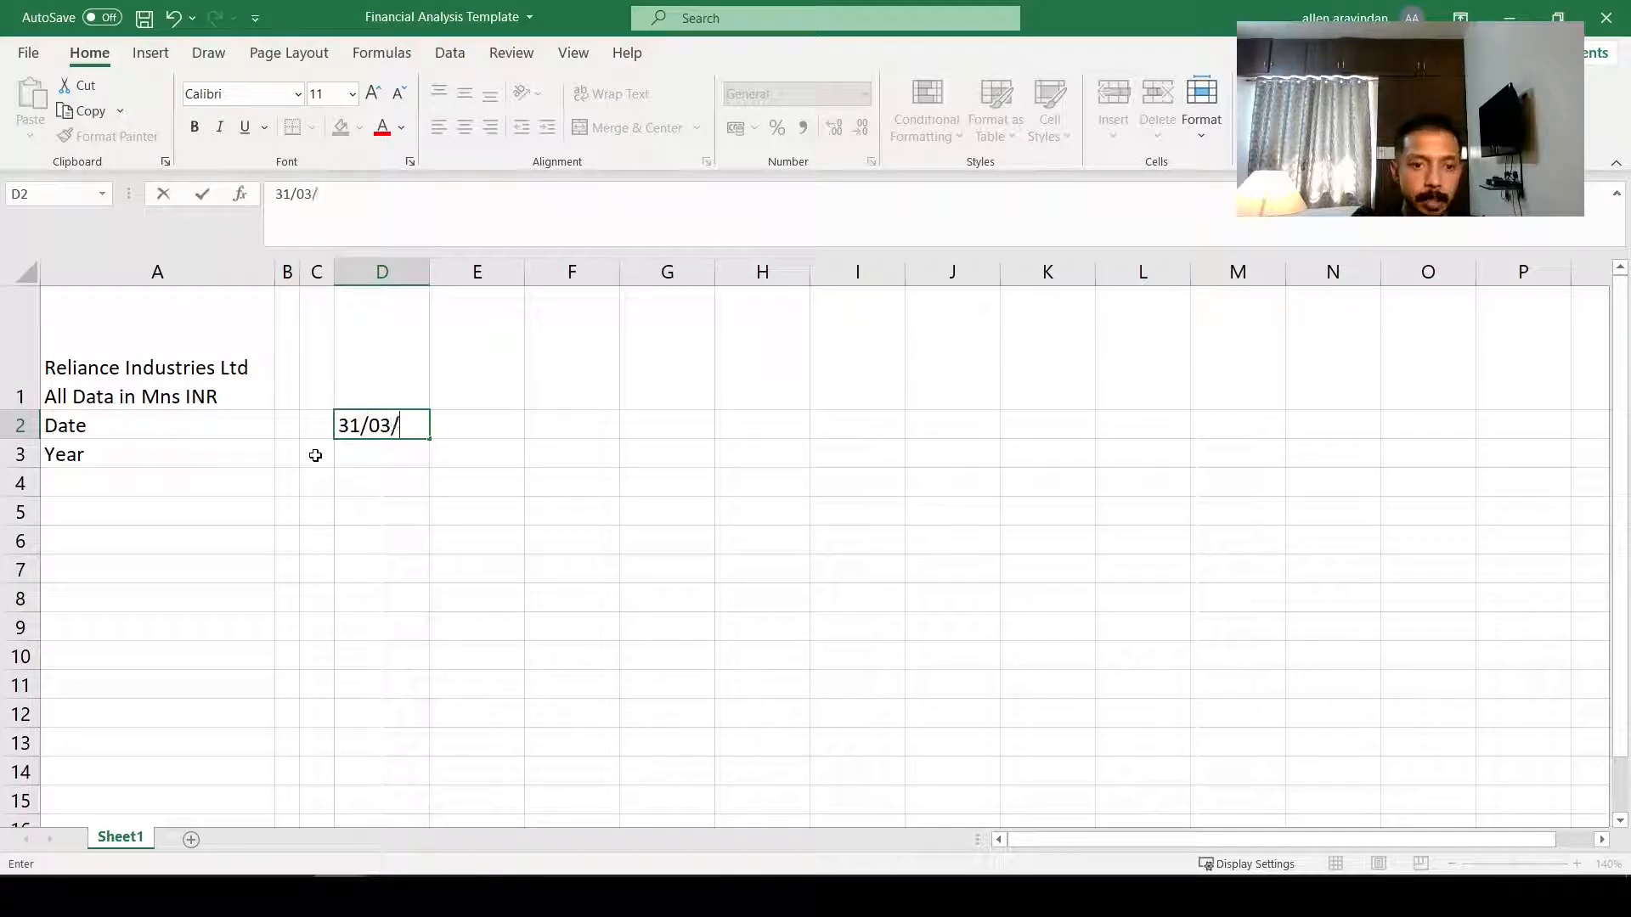
pyautogui.write('2016')
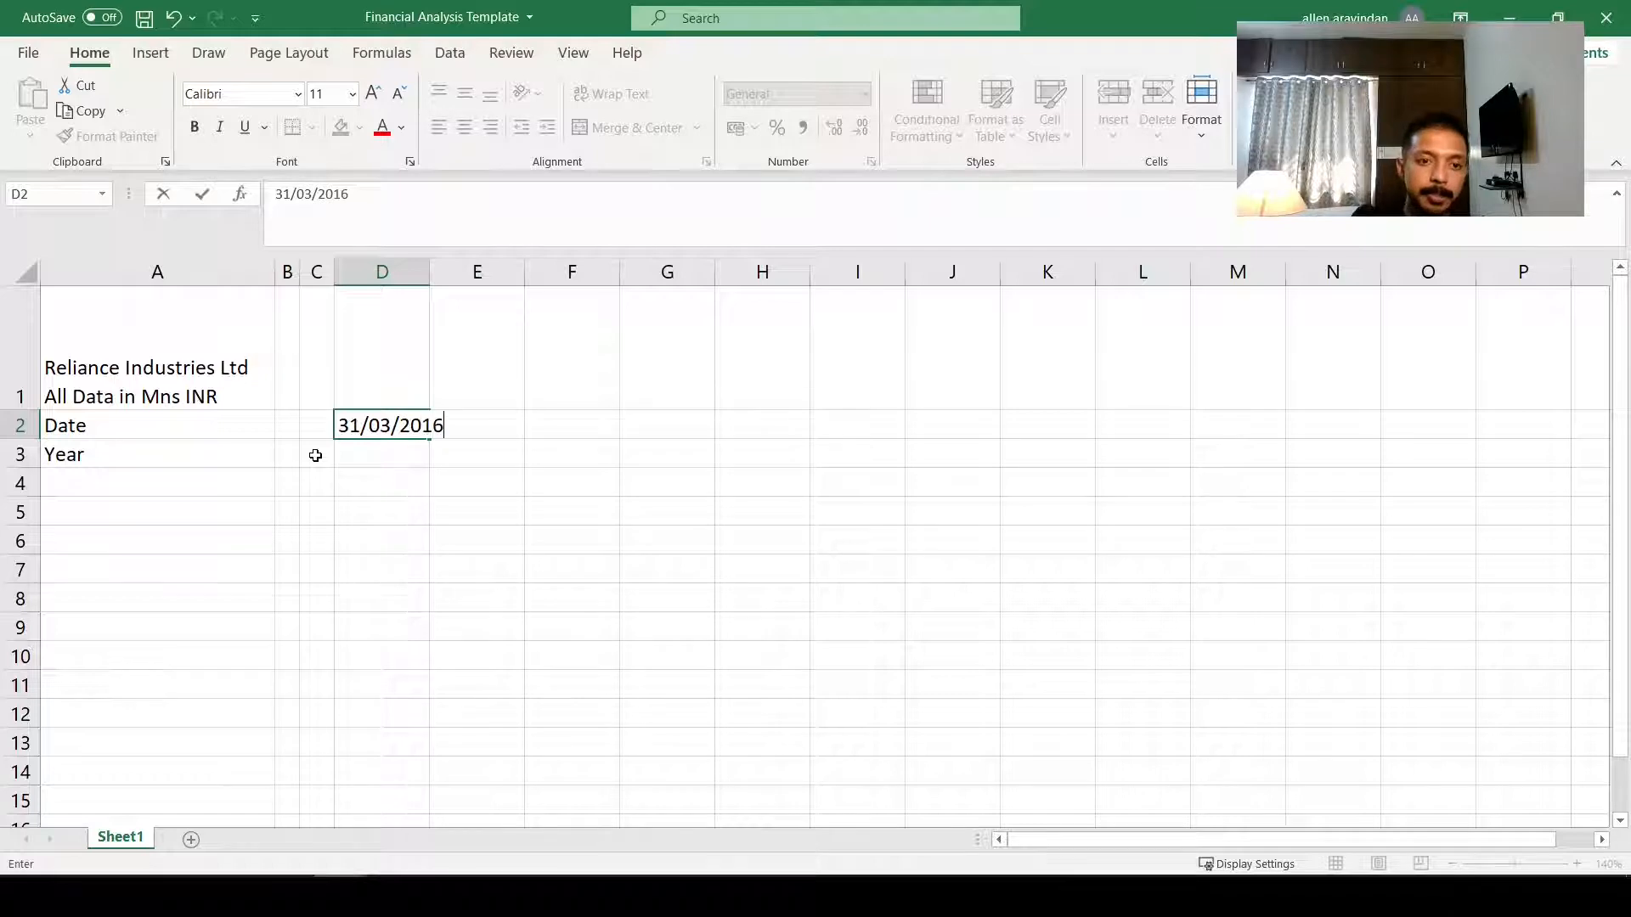
pyautogui.hotkey('ctrl', 'Return')
pyautogui.press('F2')
pyautogui.press('Escape')
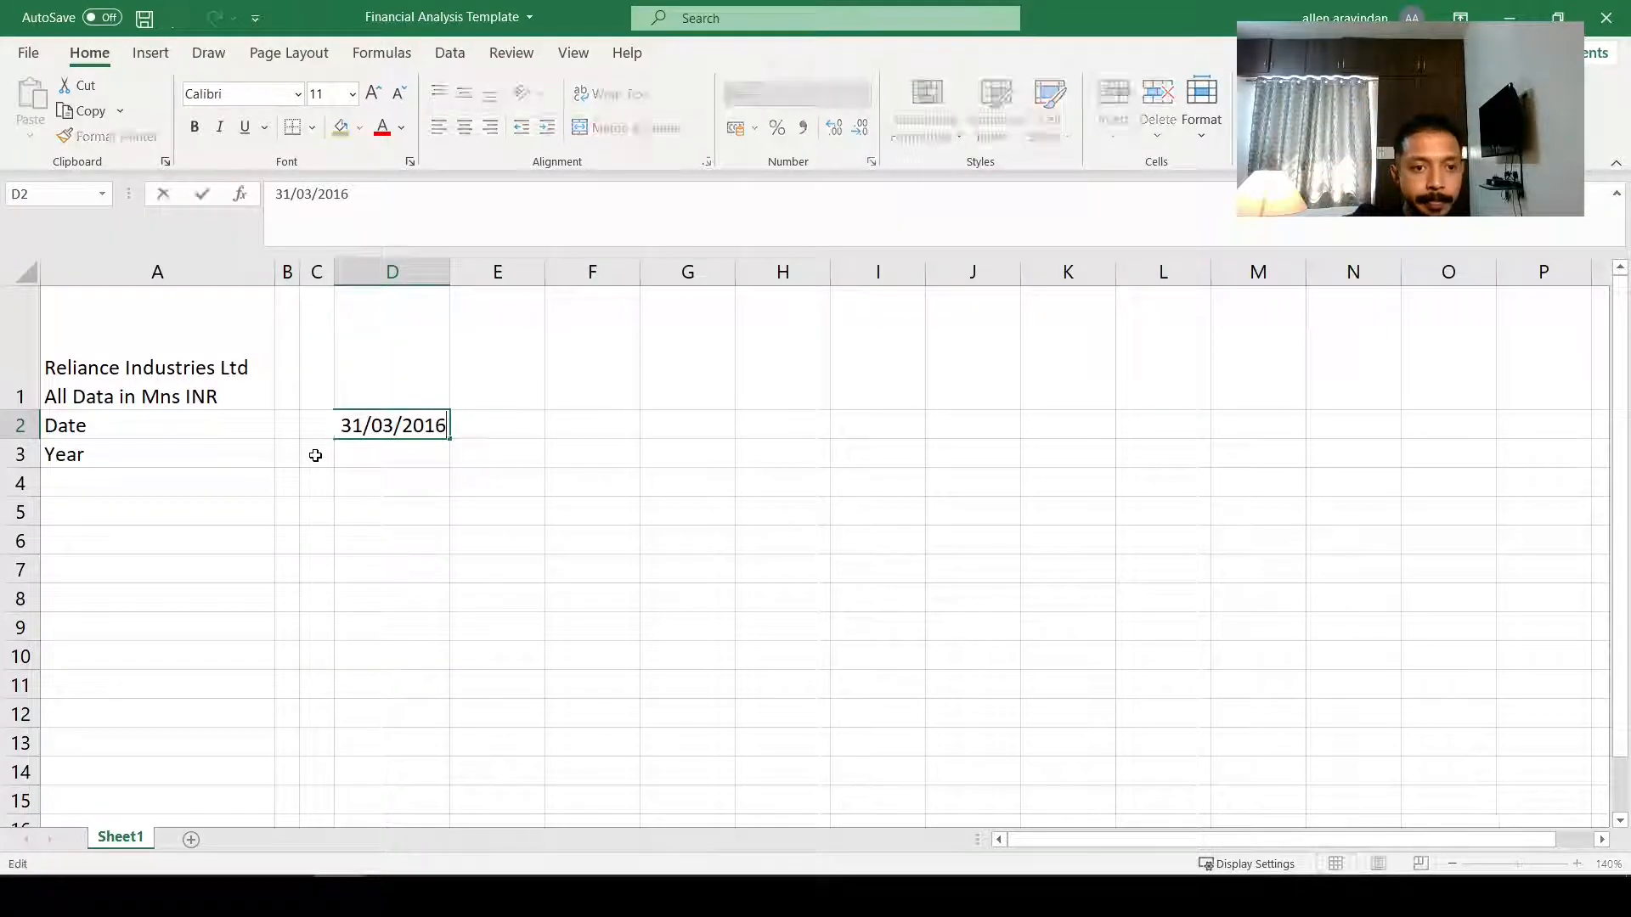
# Step: Enter the formula =EDATE(D2,12) in cell E2 to calculate the date 12 months after D2
pyautogui.click(516, 430)
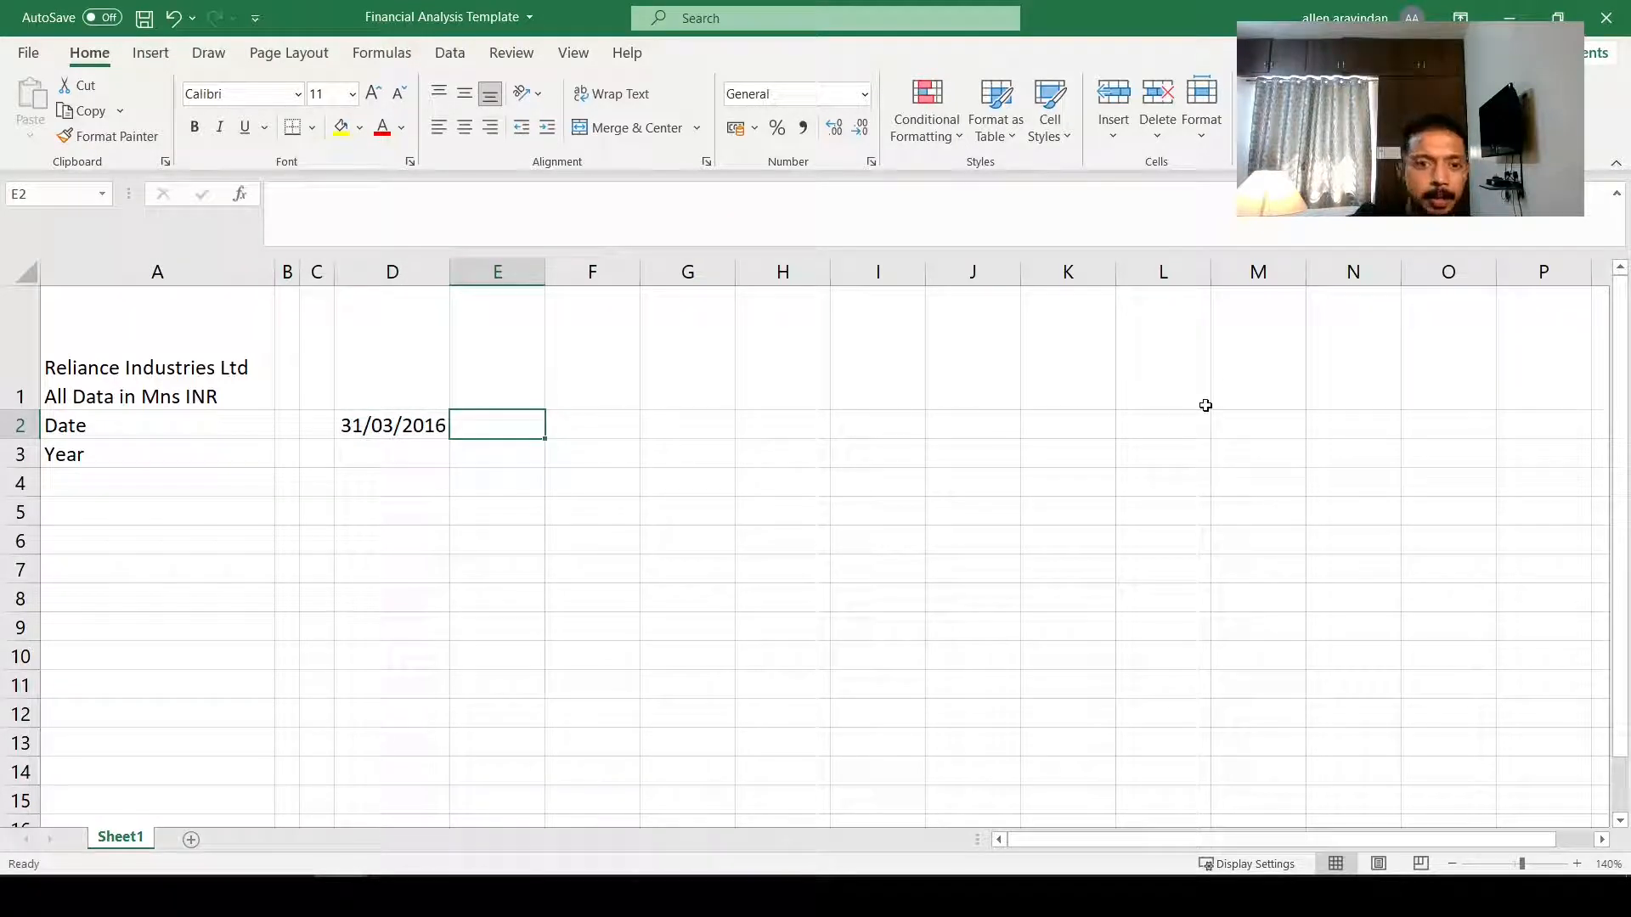
pyautogui.write('=e')
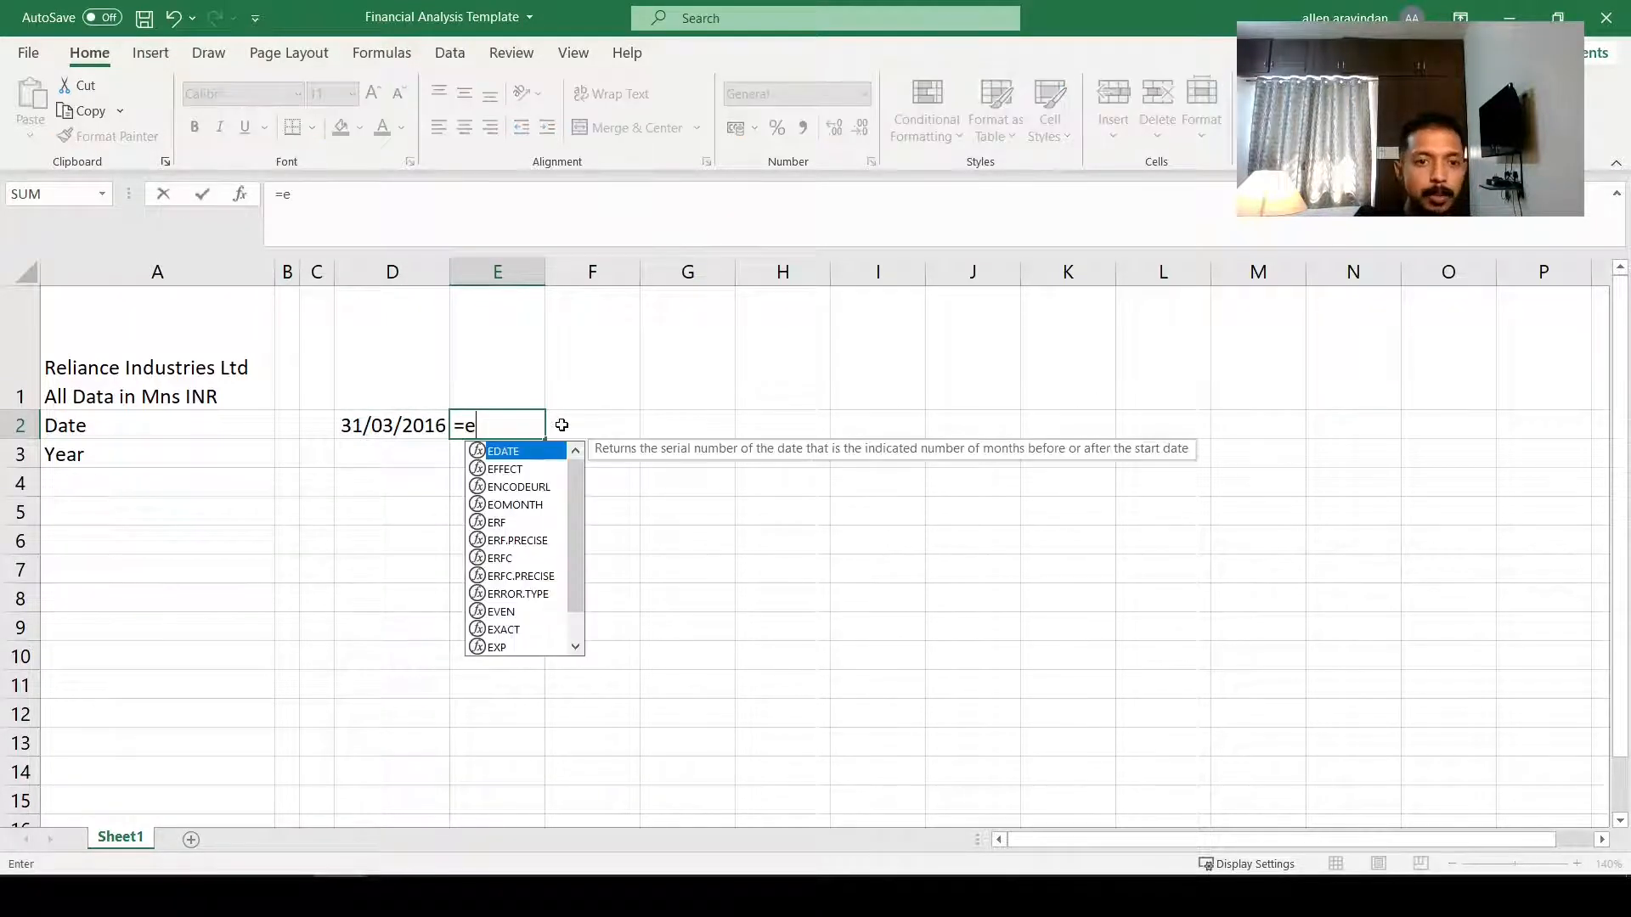
pyautogui.doubleClick(501, 451)
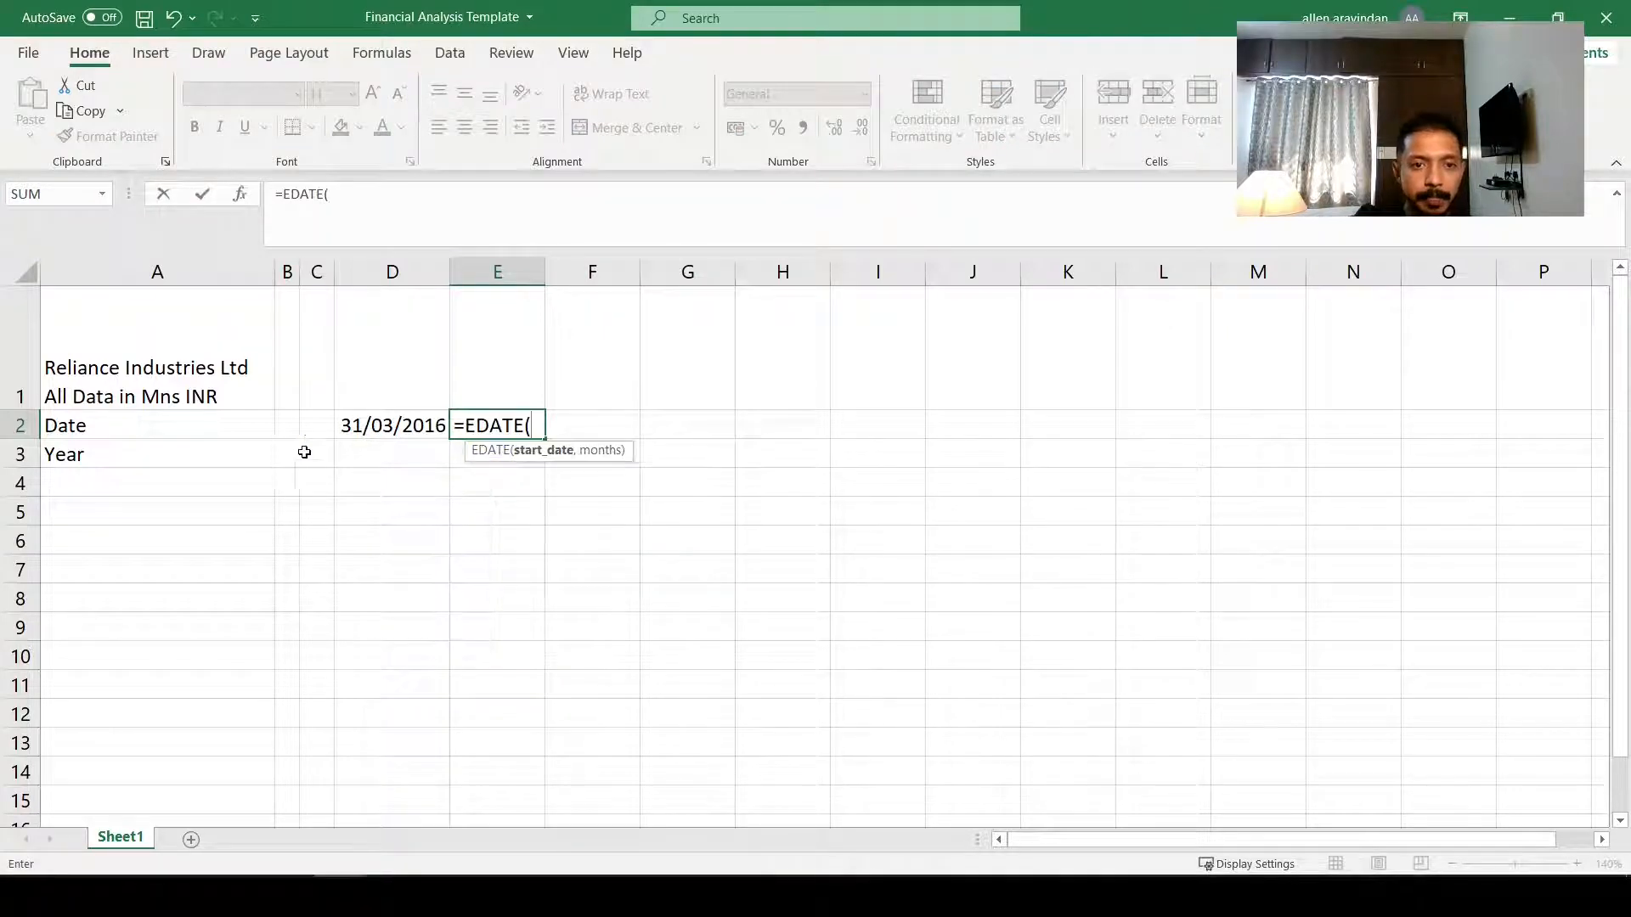
pyautogui.click(374, 423)
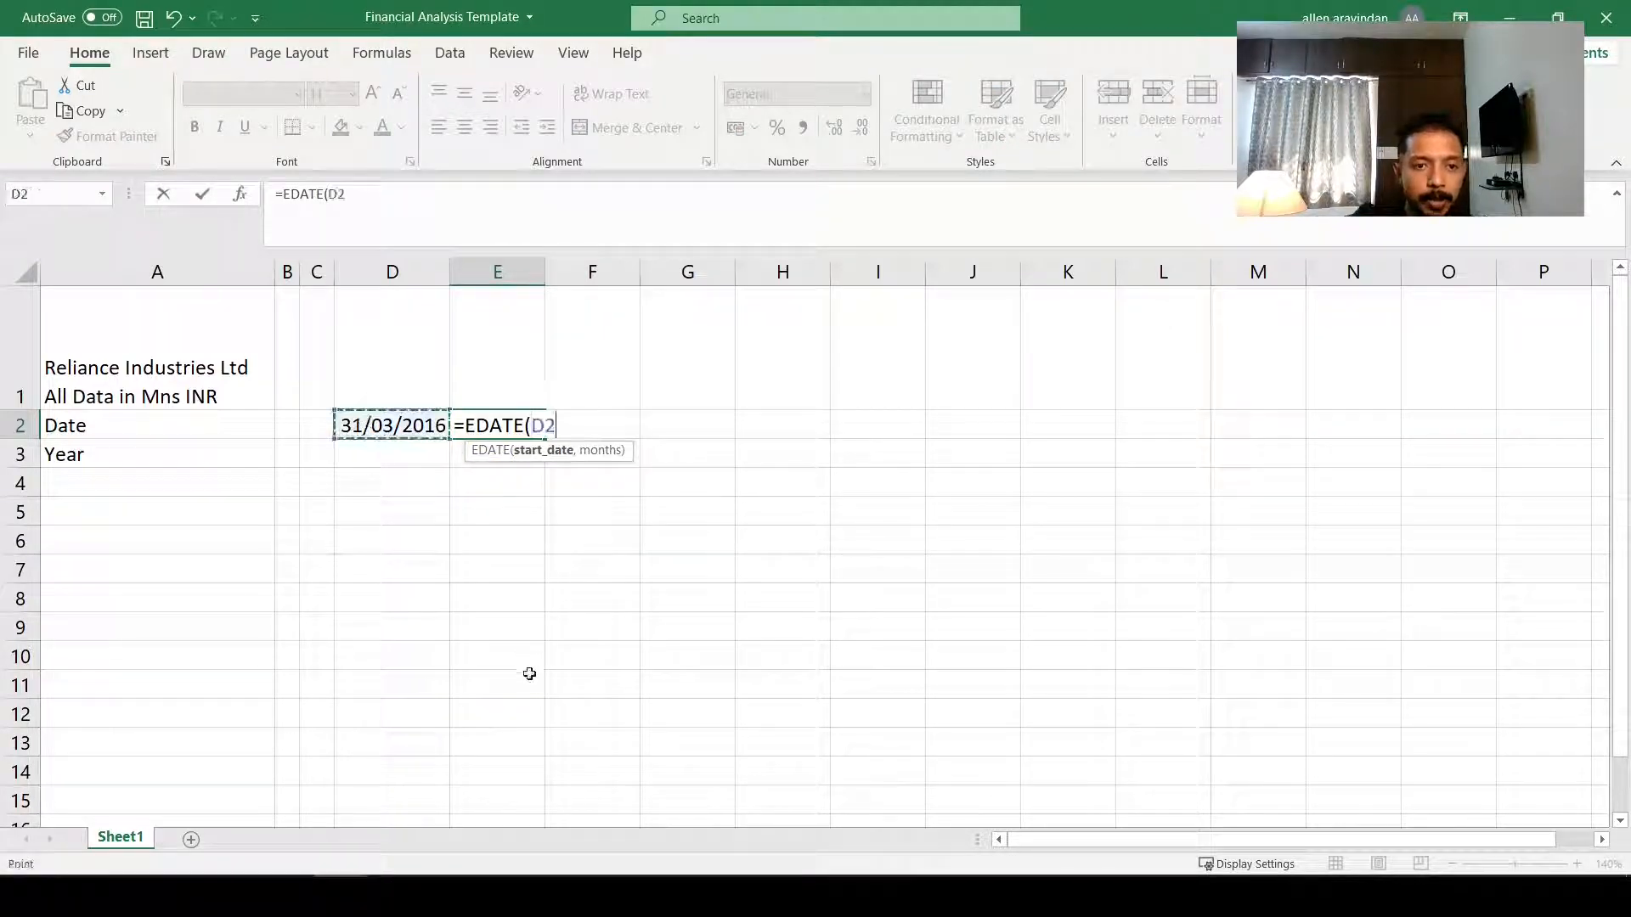
pyautogui.write(',')
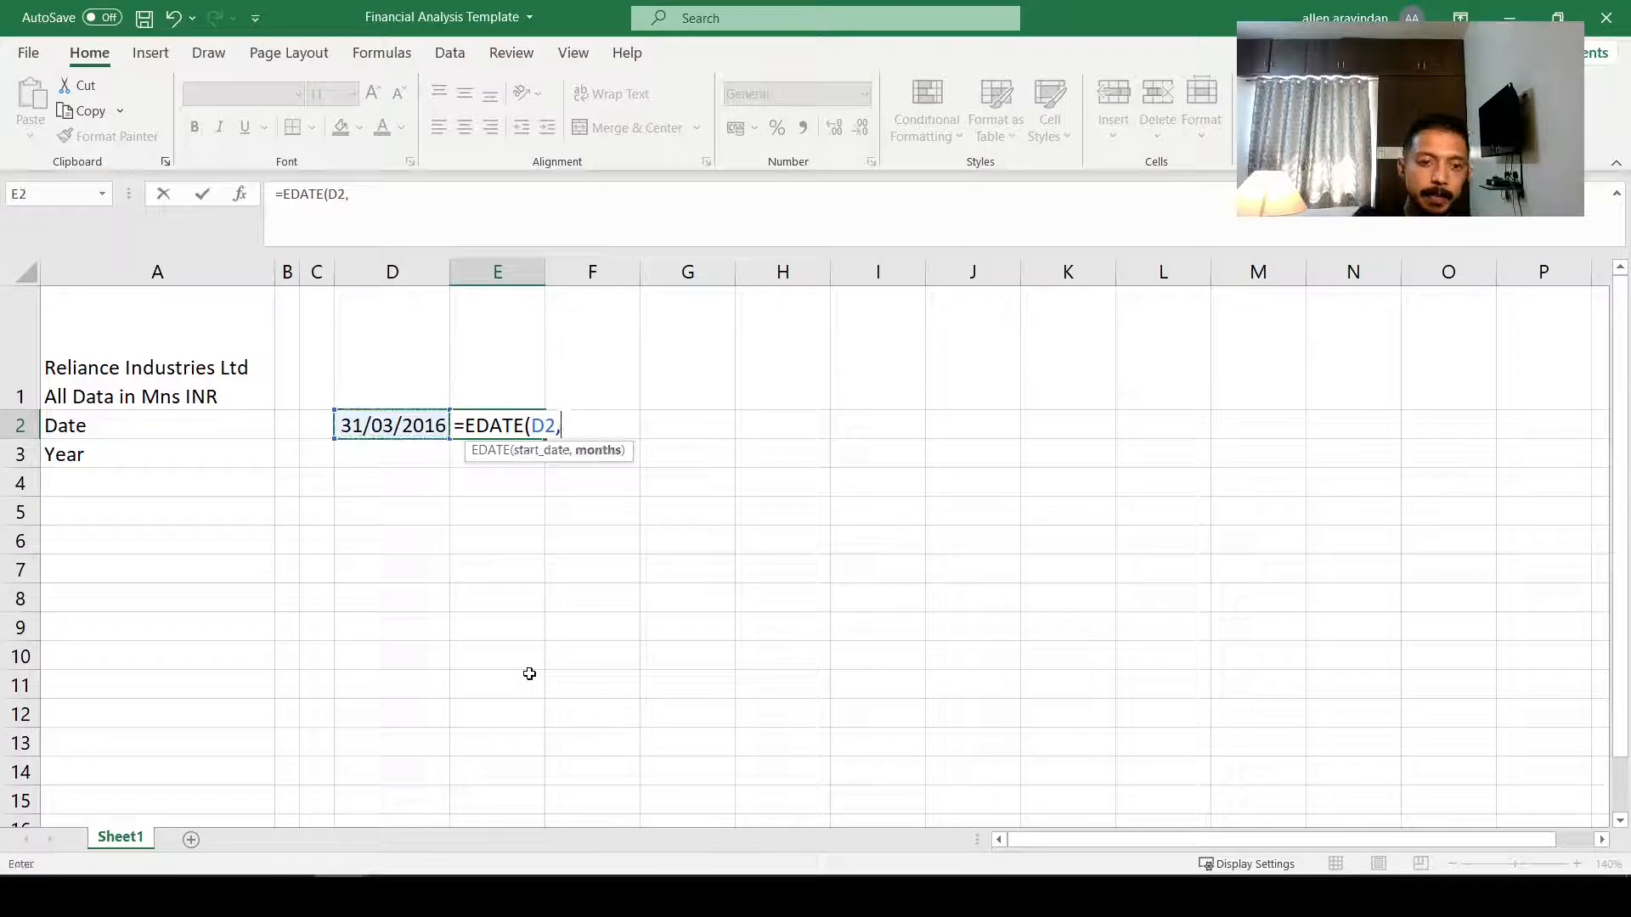
pyautogui.write('12')
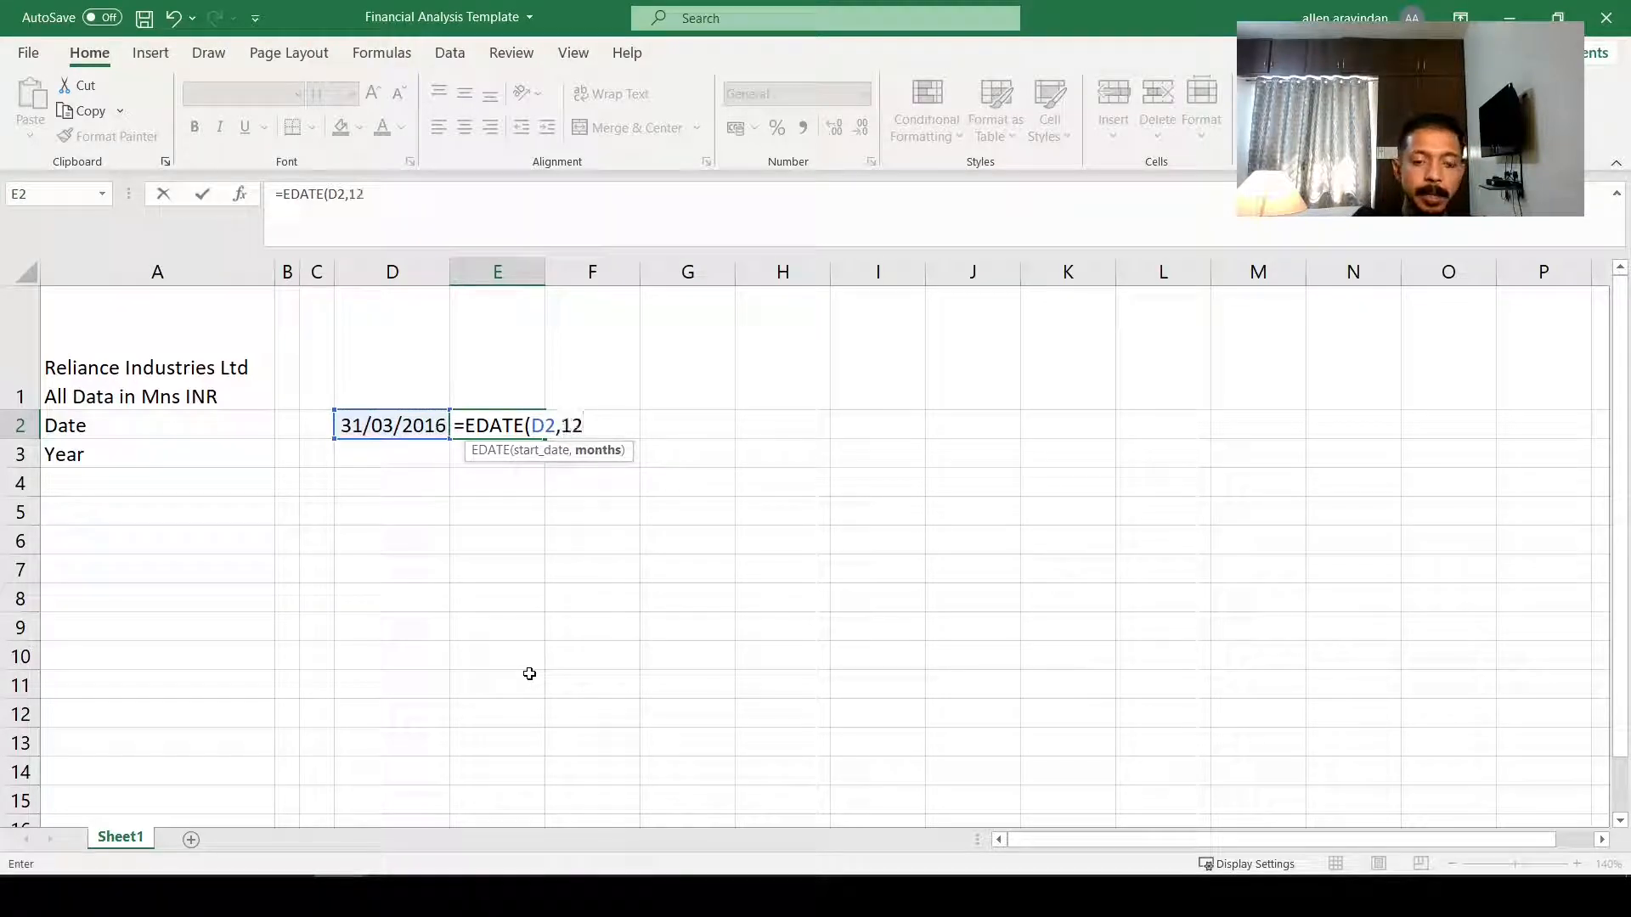
pyautogui.write(')')
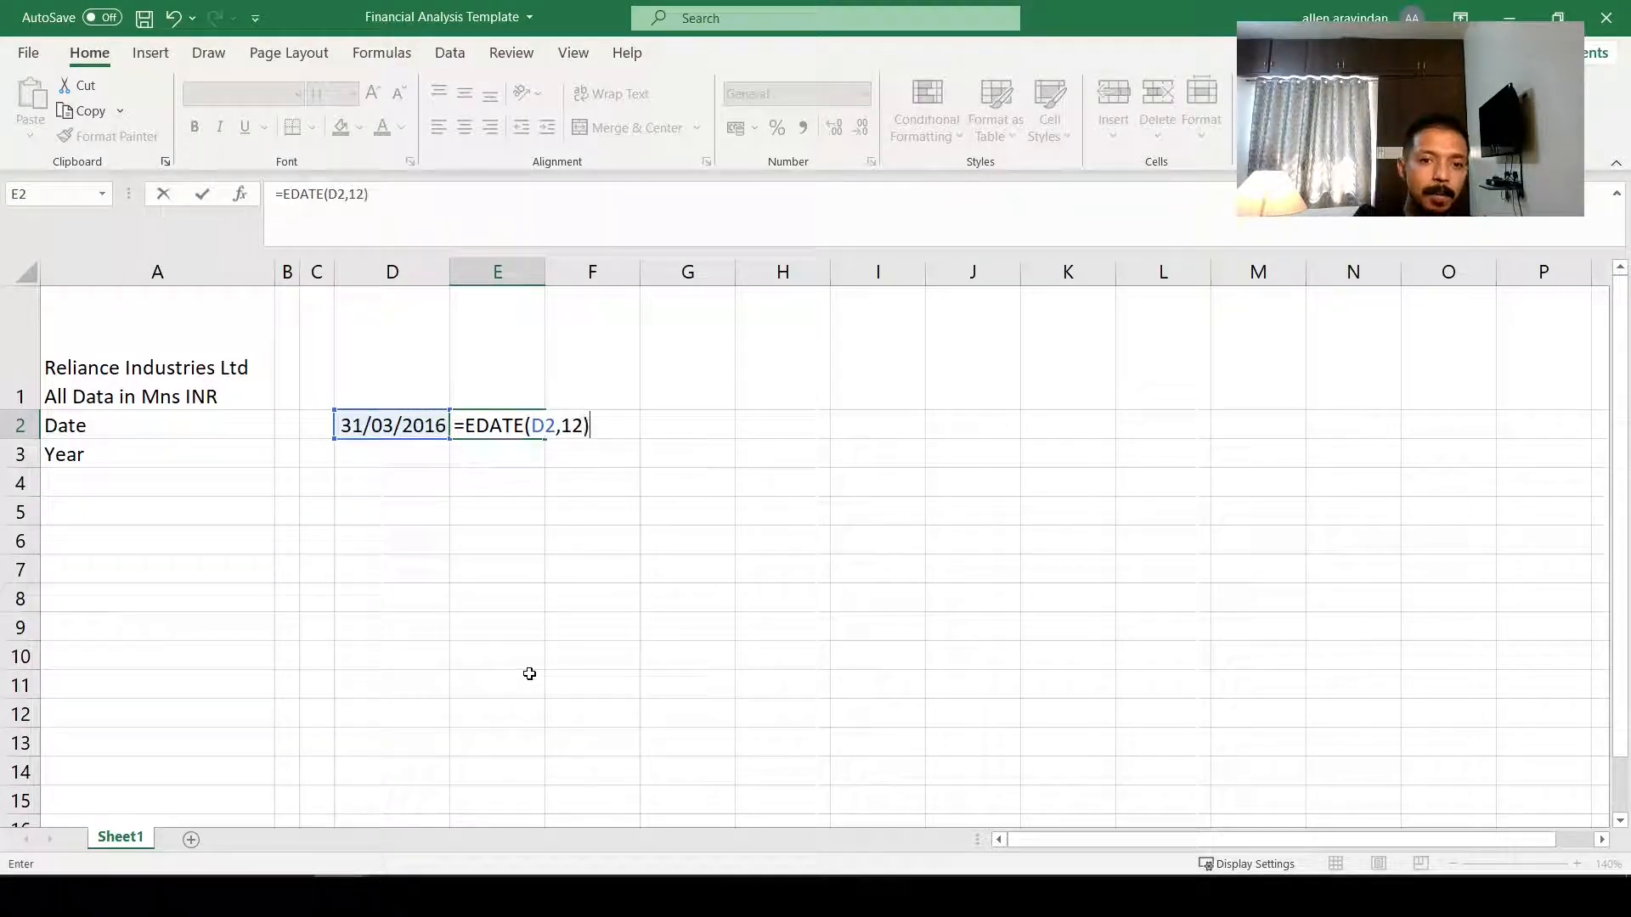
pyautogui.press('Return')
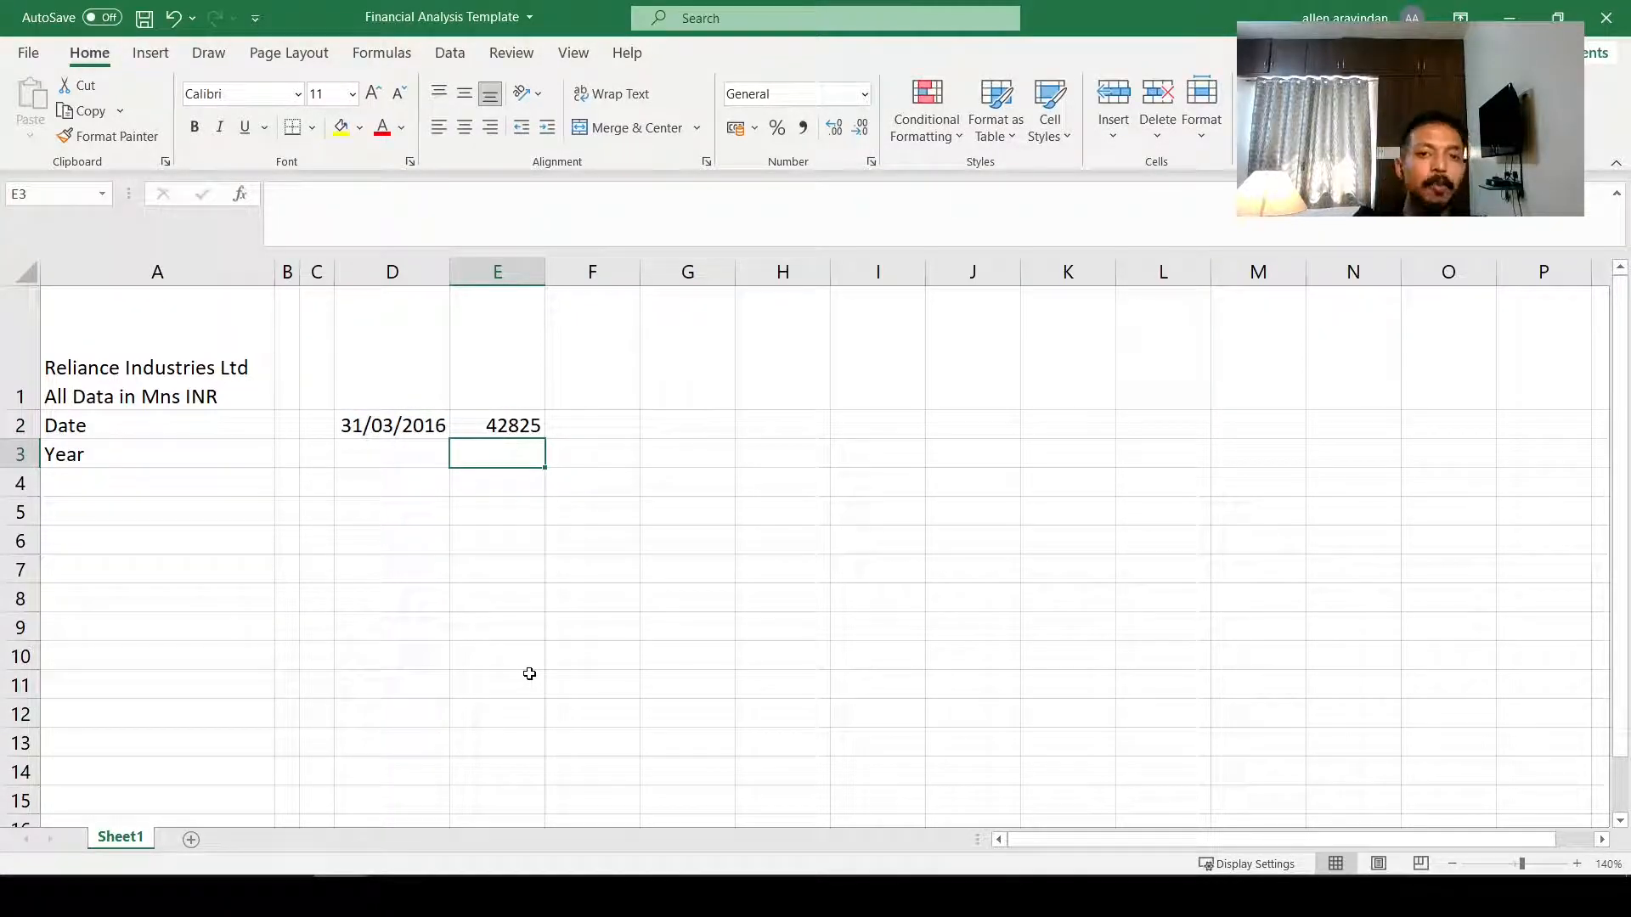
# Step: Copy the EDATE formula from cell E2 across the Date row through cell H2
pyautogui.press('Up')
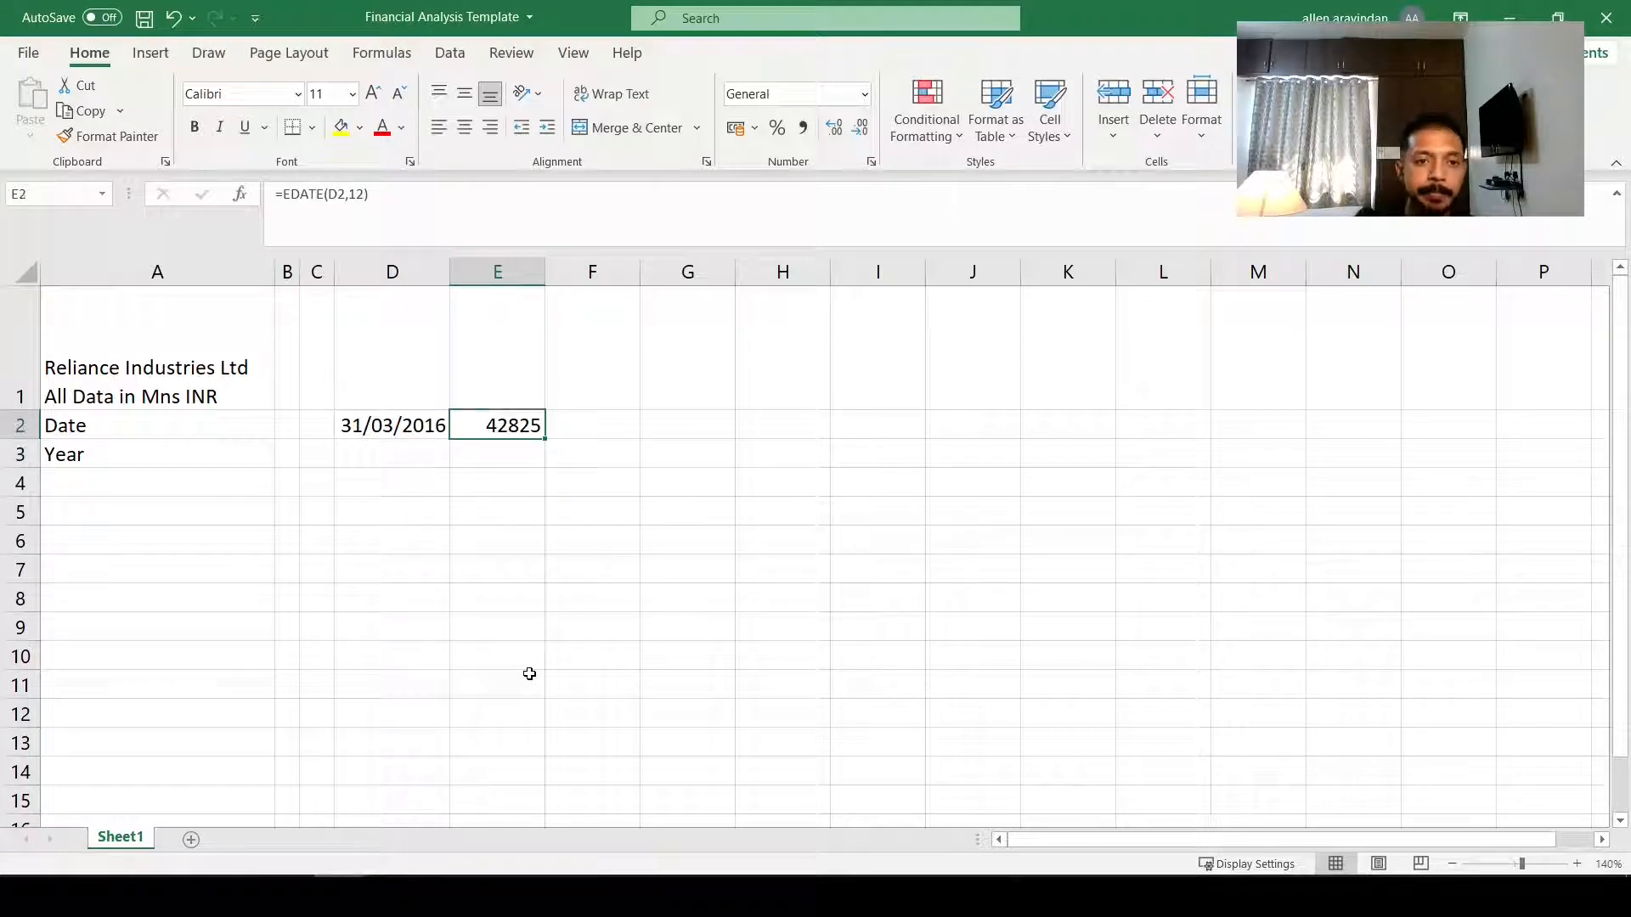
pyautogui.press('F2')
pyautogui.press('Tab')
pyautogui.press('Left')
pyautogui.press('F2')
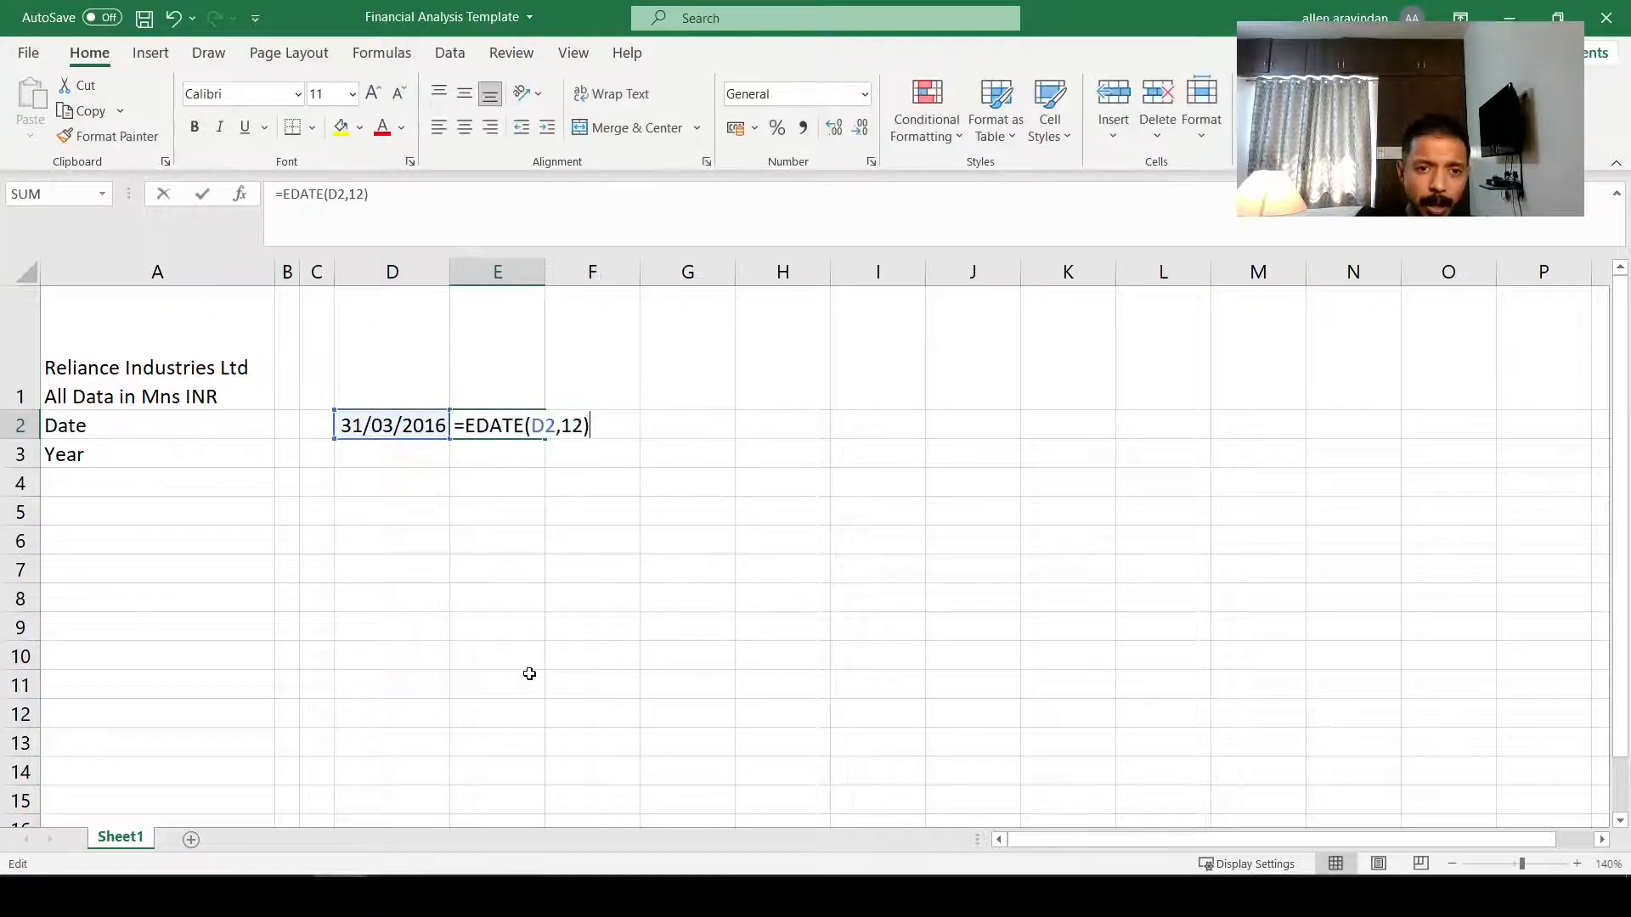
pyautogui.press('Escape')
pyautogui.hotkey('ctrl', 'c')
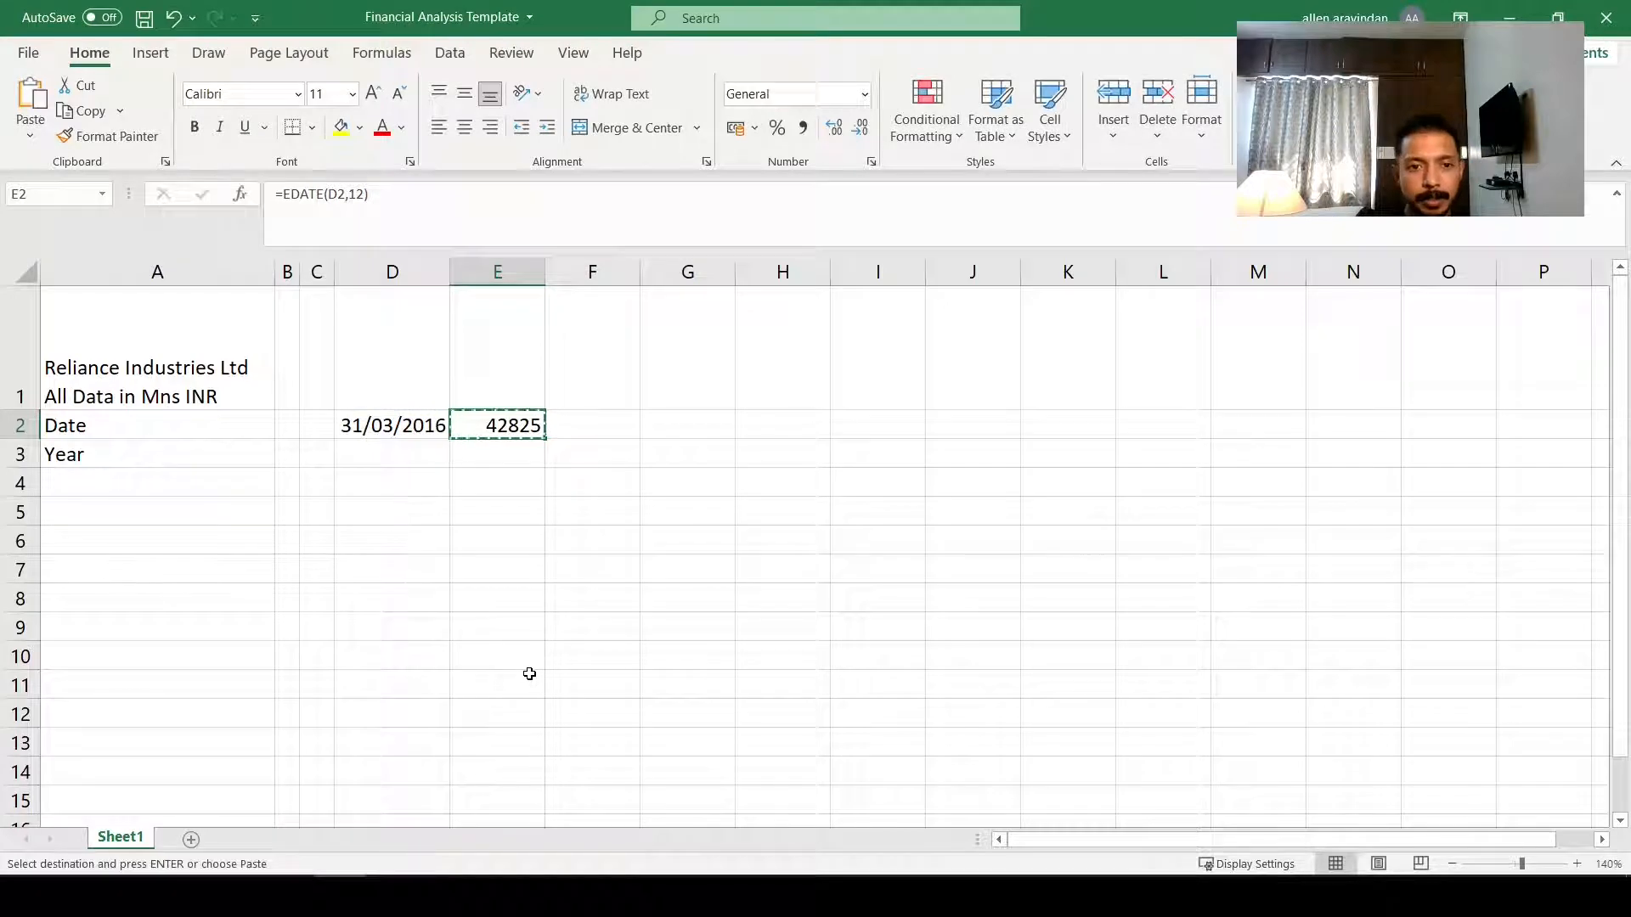
pyautogui.hotkey('shift', 'Right')
pyautogui.hotkey('shift', 'Right')
pyautogui.hotkey('shift', 'Right')
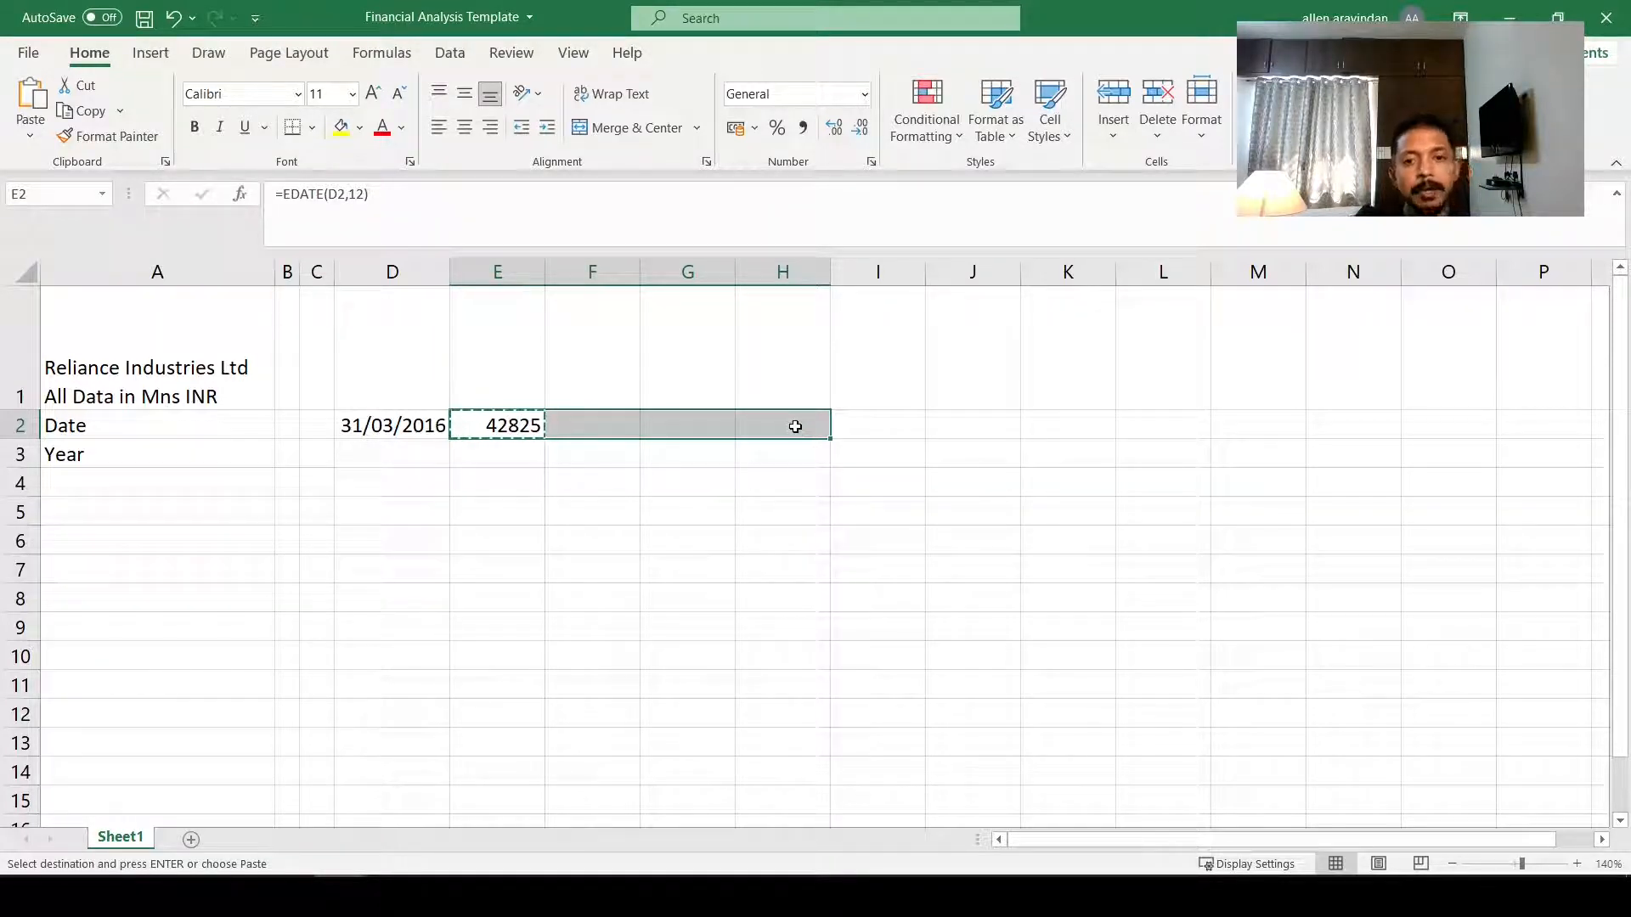
pyautogui.hotkey('ctrl', 'v')
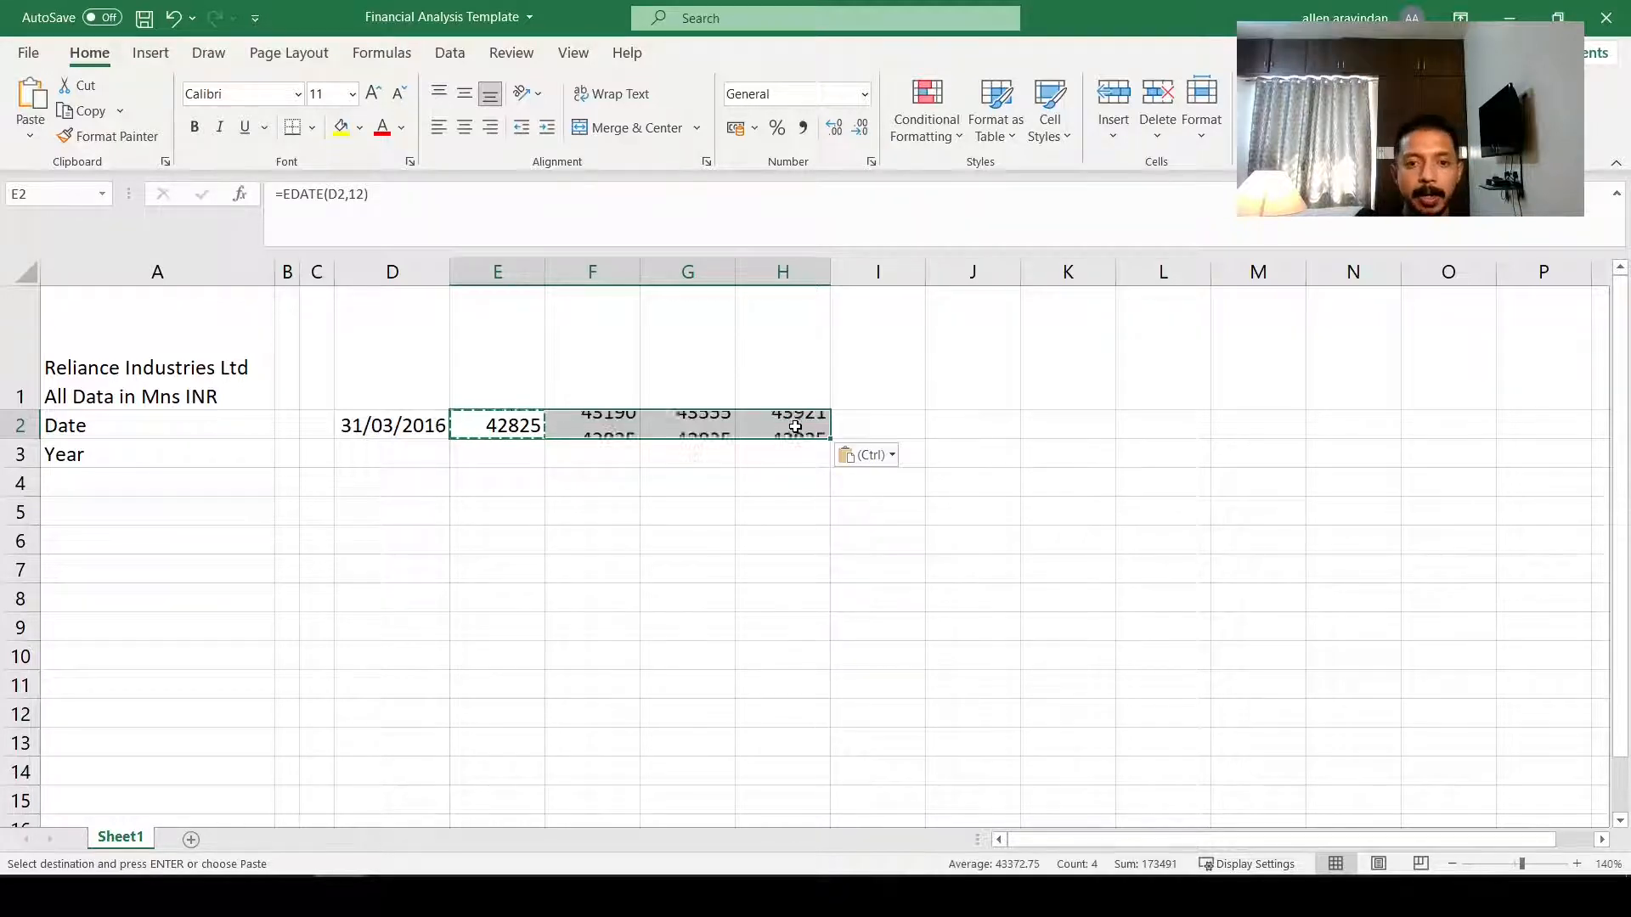
pyautogui.press('Right')
pyautogui.press('Left')
pyautogui.press('F2')
pyautogui.press('Escape')
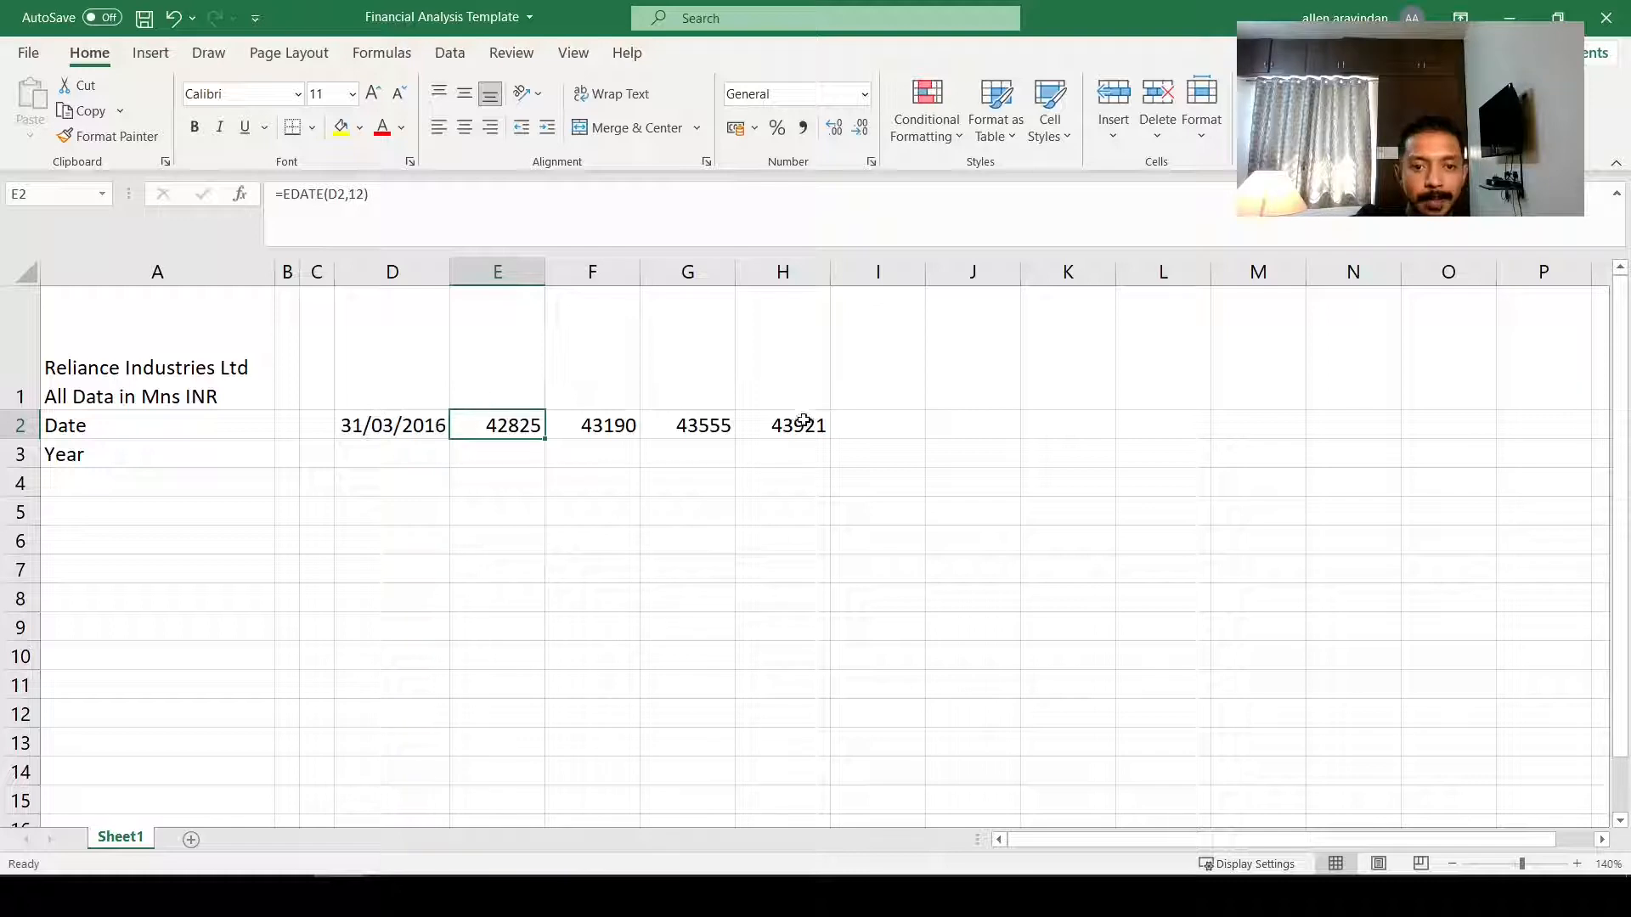
# Step: Format cells E2 to H2 as Short Date
pyautogui.moveTo(504, 424); pyautogui.dragTo(797, 426)
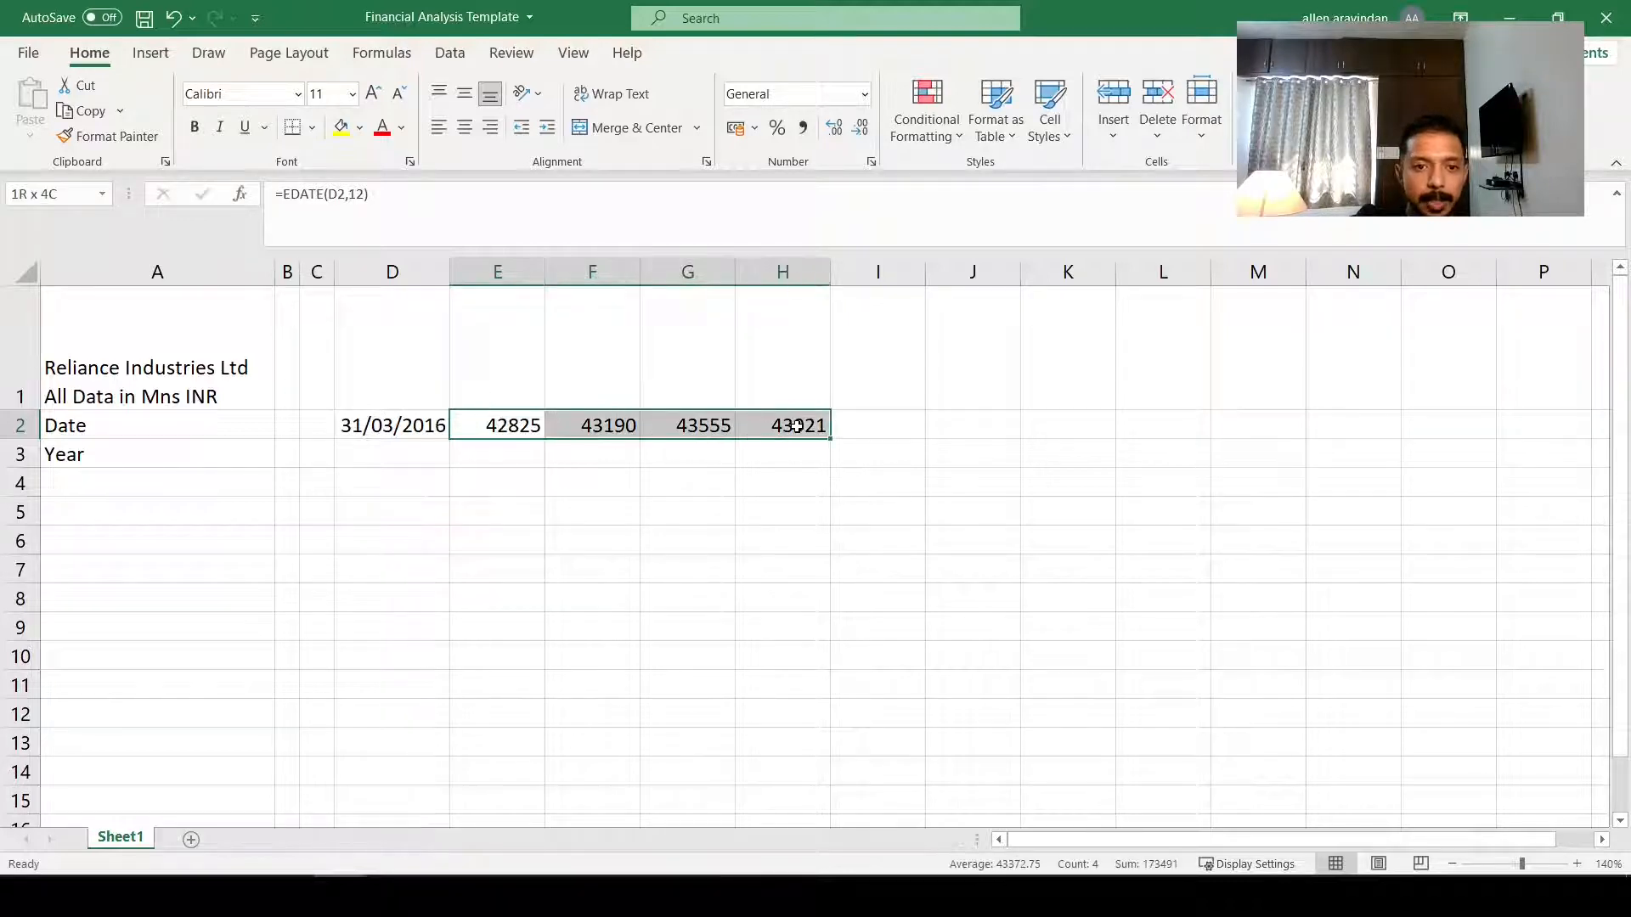
pyautogui.click(870, 102)
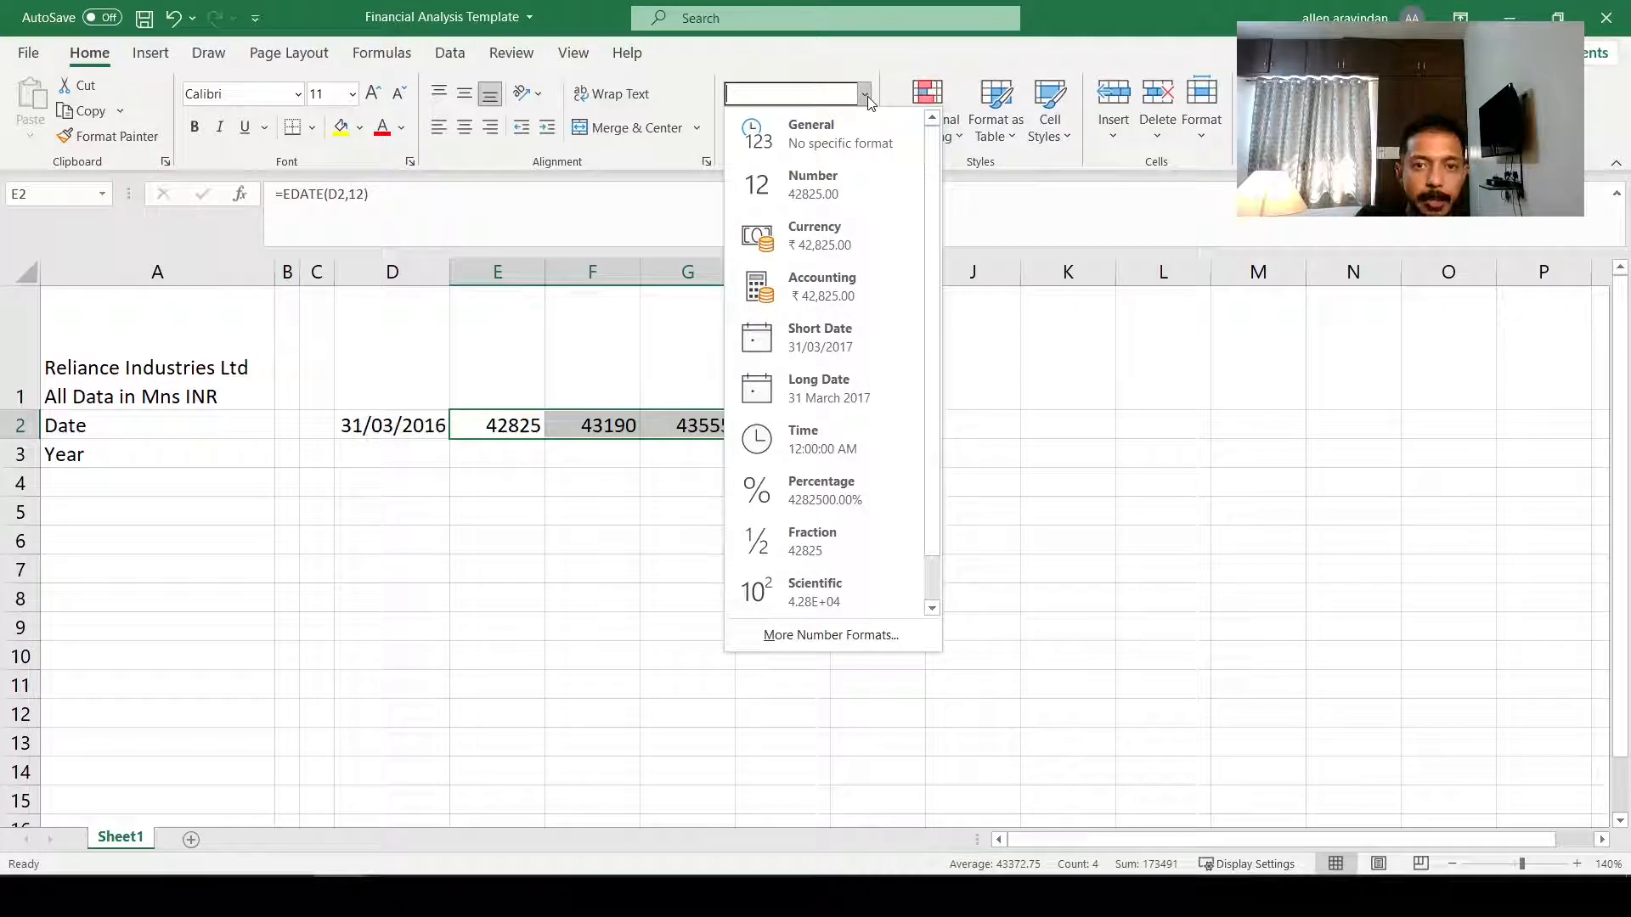
pyautogui.click(884, 331)
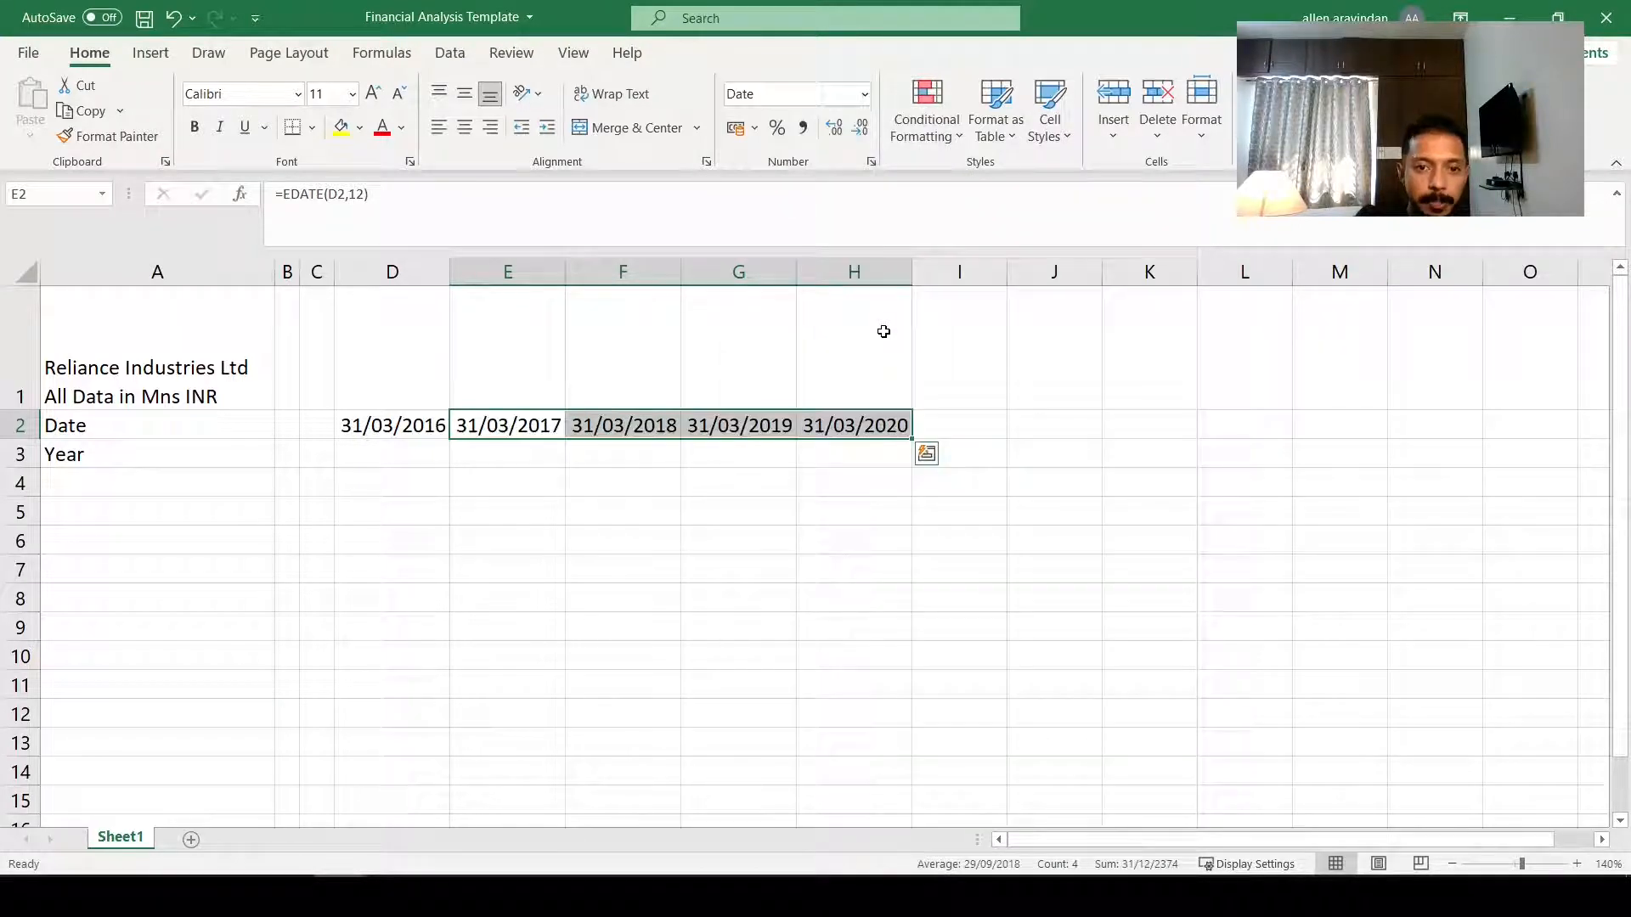
# Step: Extend the Date row by copying the EDATE formula from cell H2 to cells I2 through K2
pyautogui.moveTo(421, 424); pyautogui.dragTo(867, 436)
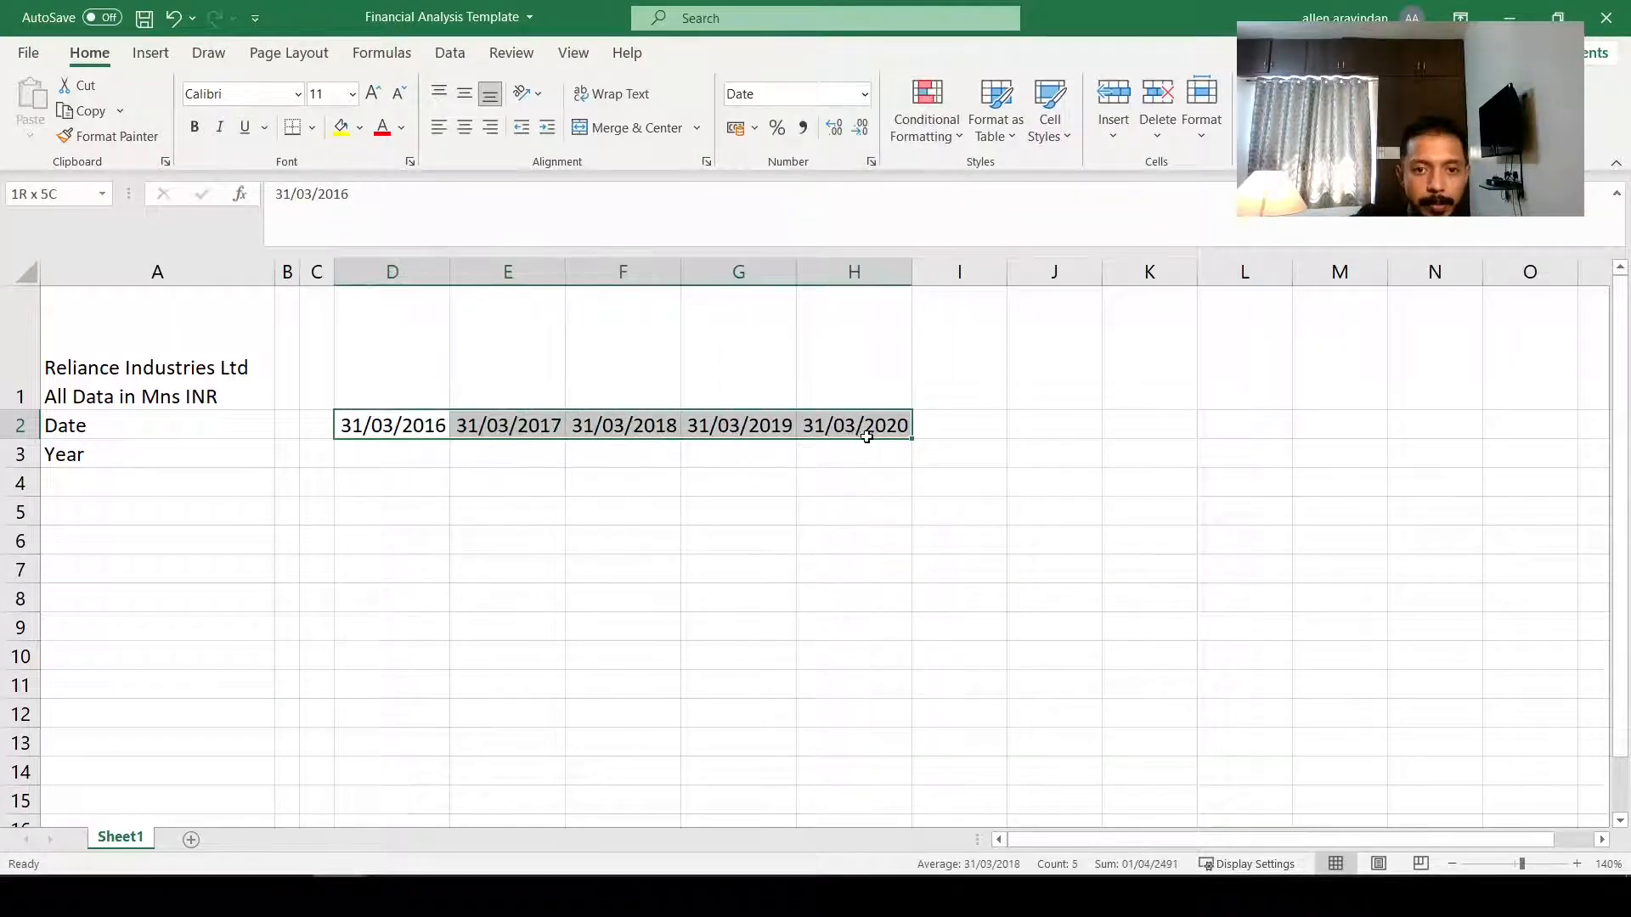
pyautogui.click(960, 422)
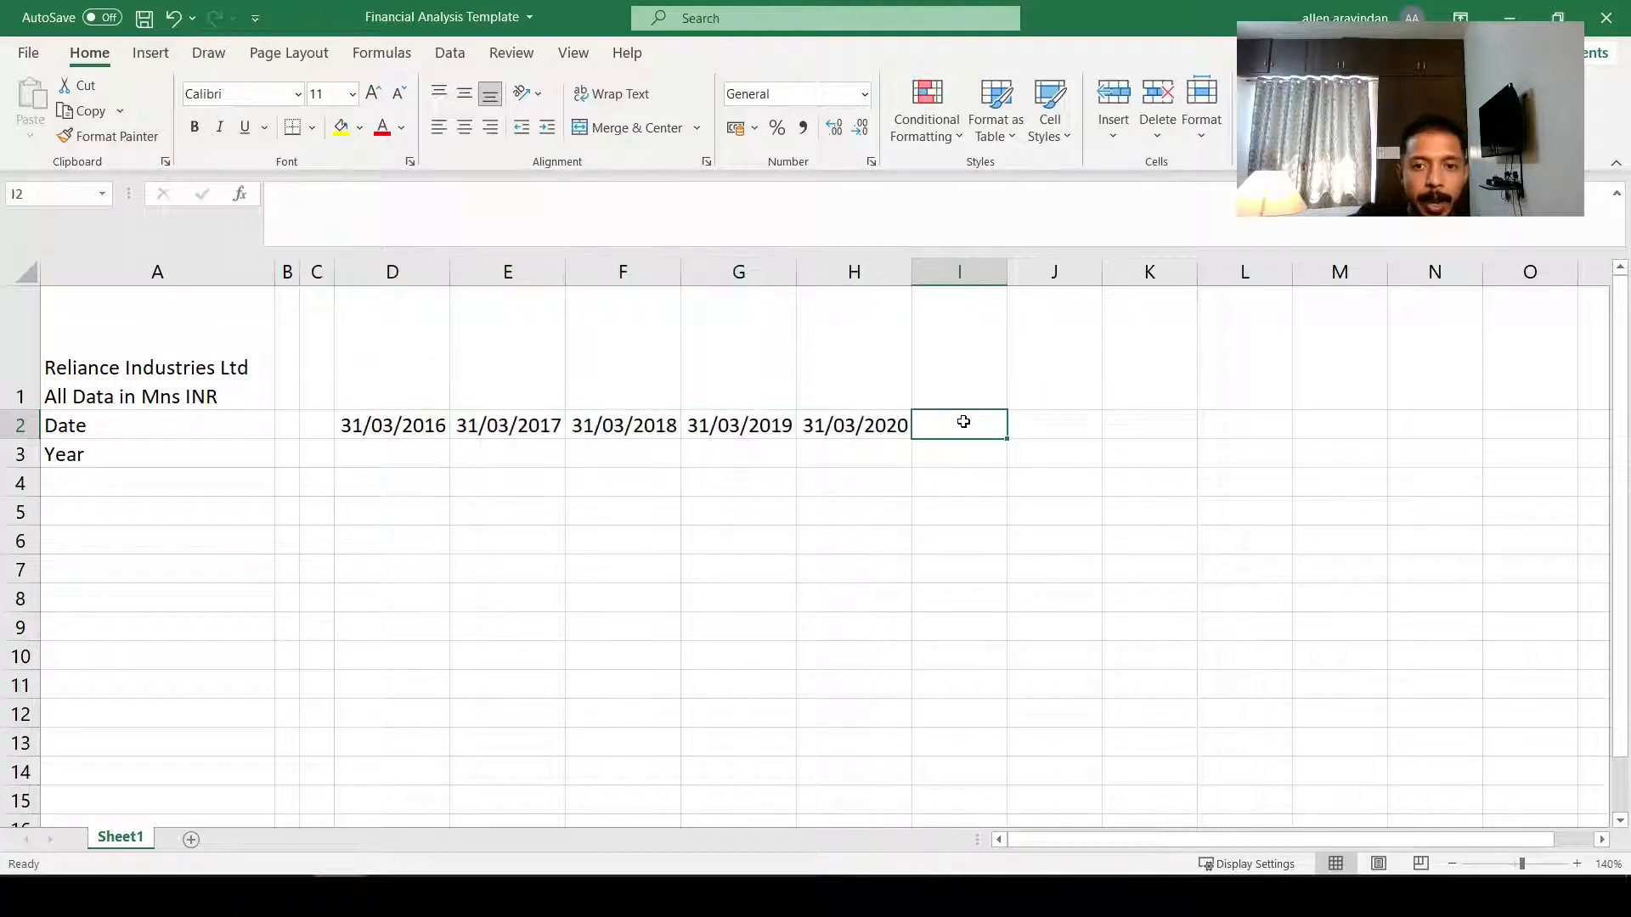
pyautogui.press('Left')
pyautogui.hotkey('ctrl', 'c')
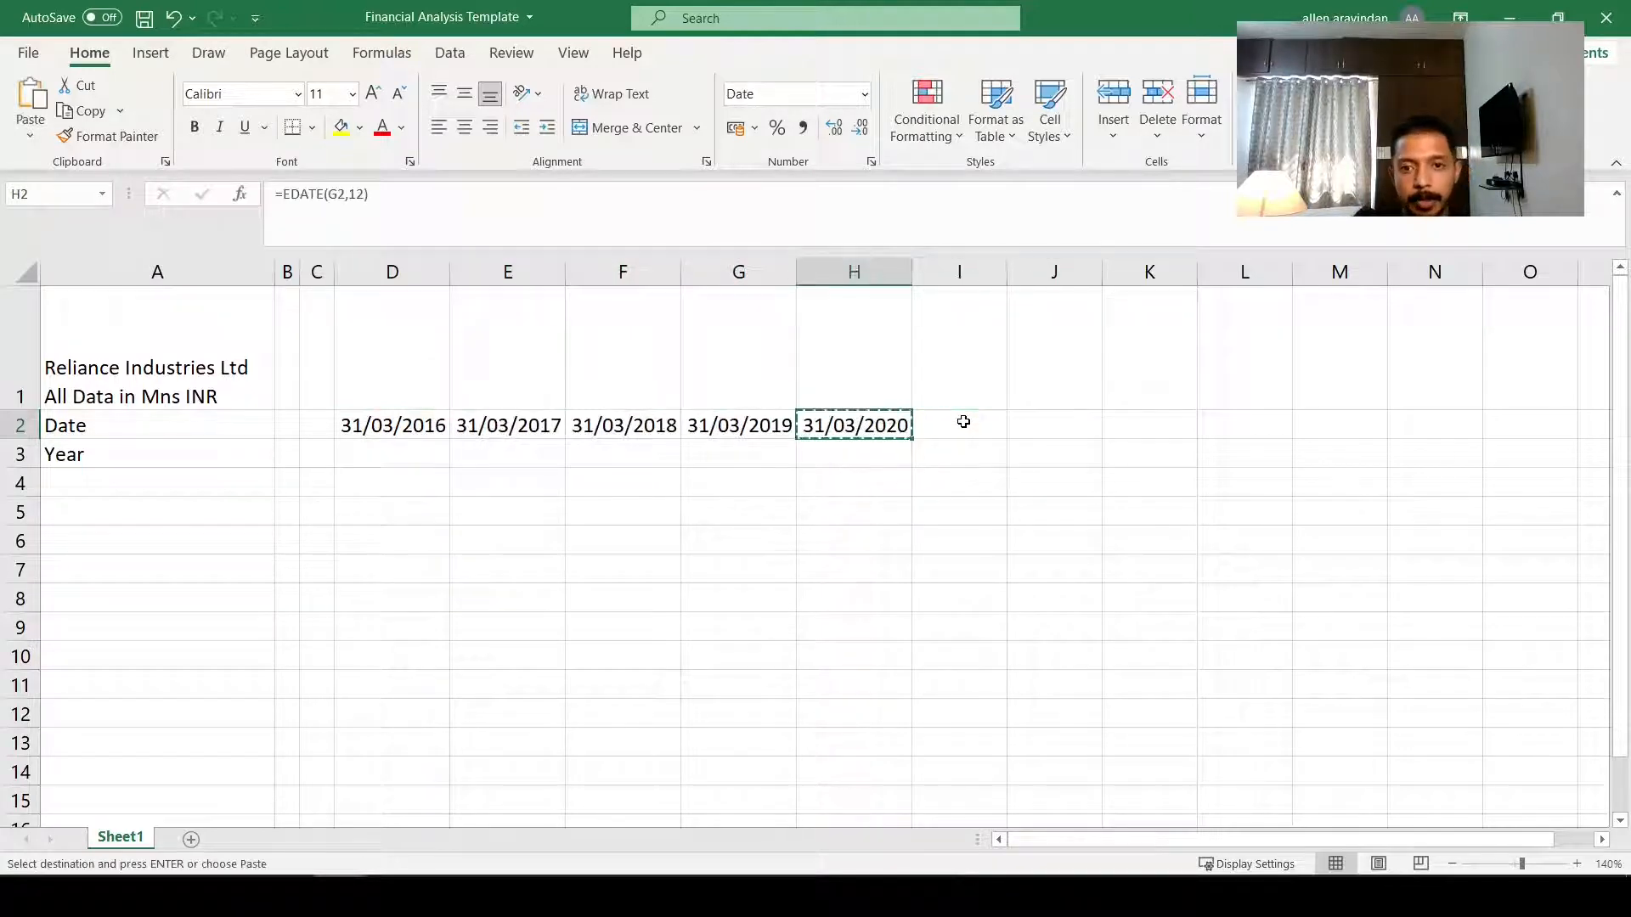
pyautogui.hotkey('shift', 'Right')
pyautogui.hotkey('shift', 'Right')
pyautogui.hotkey('shift', 'Right')
pyautogui.hotkey('ctrl', 'v')
pyautogui.press('Escape')
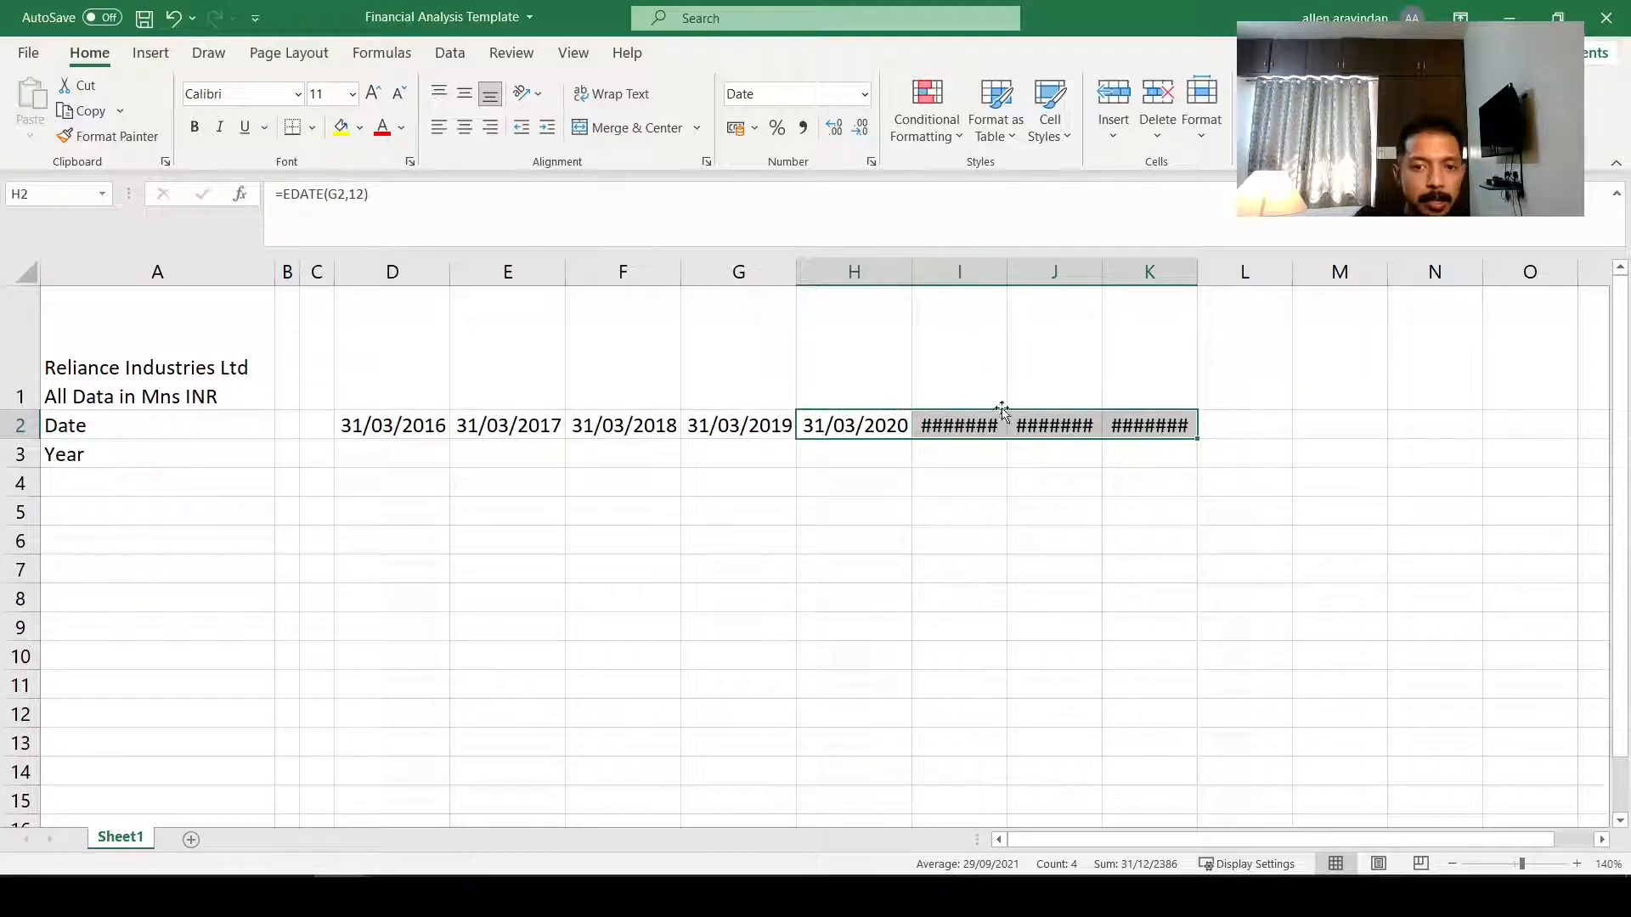
# Step: Widen columns I to K equally so the full dates fit in row 2
pyautogui.moveTo(959, 272); pyautogui.dragTo(1191, 272)
pyautogui.moveTo(1008, 272); pyautogui.dragTo(1028, 272)
pyautogui.click(944, 510)
pyautogui.click(510, 489)
pyautogui.click(374, 562)
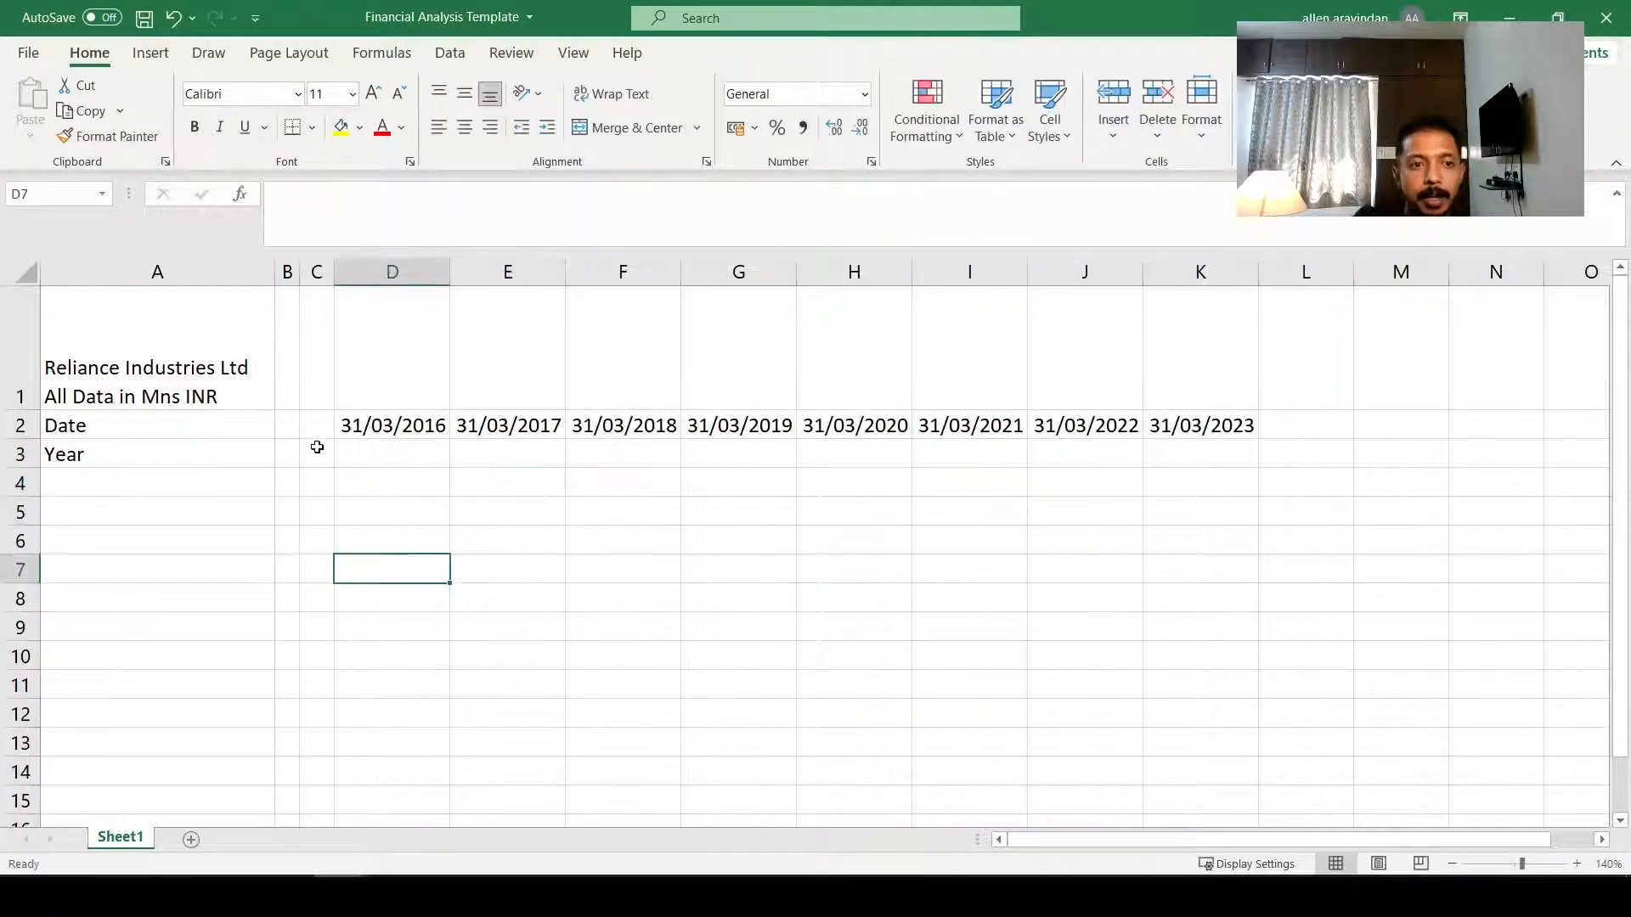
# Step: Enter the formula =YEAR(D2) in cell D3 to extract the year from the first date
pyautogui.click(408, 428)
pyautogui.moveTo(409, 429); pyautogui.dragTo(1229, 435)
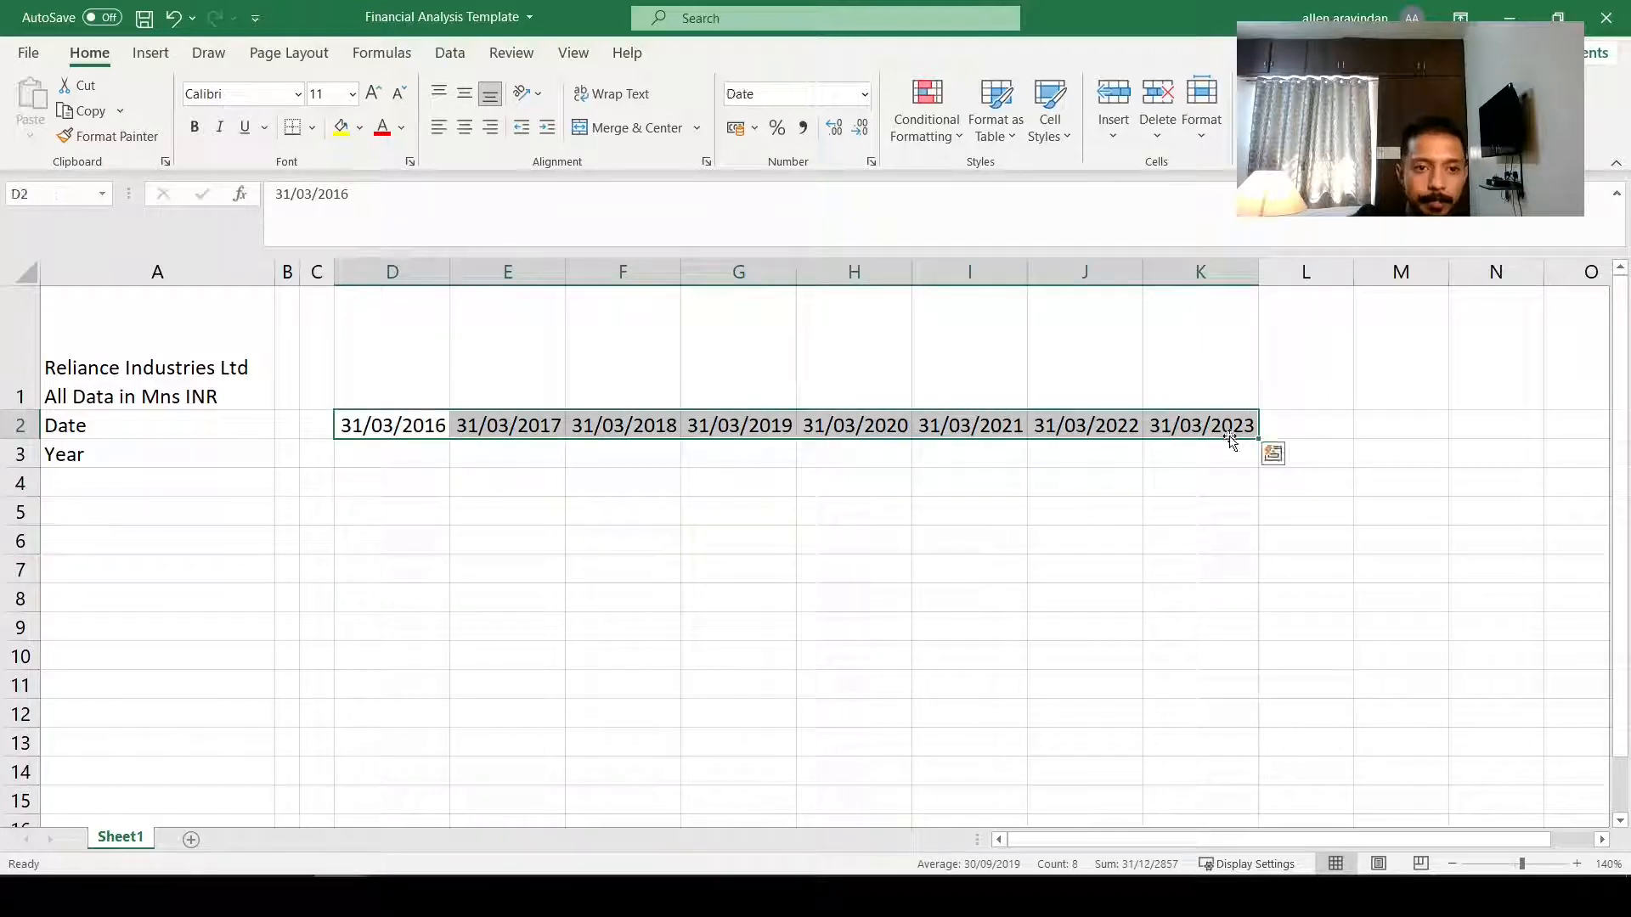
pyautogui.click(484, 481)
pyautogui.doubleClick(385, 466)
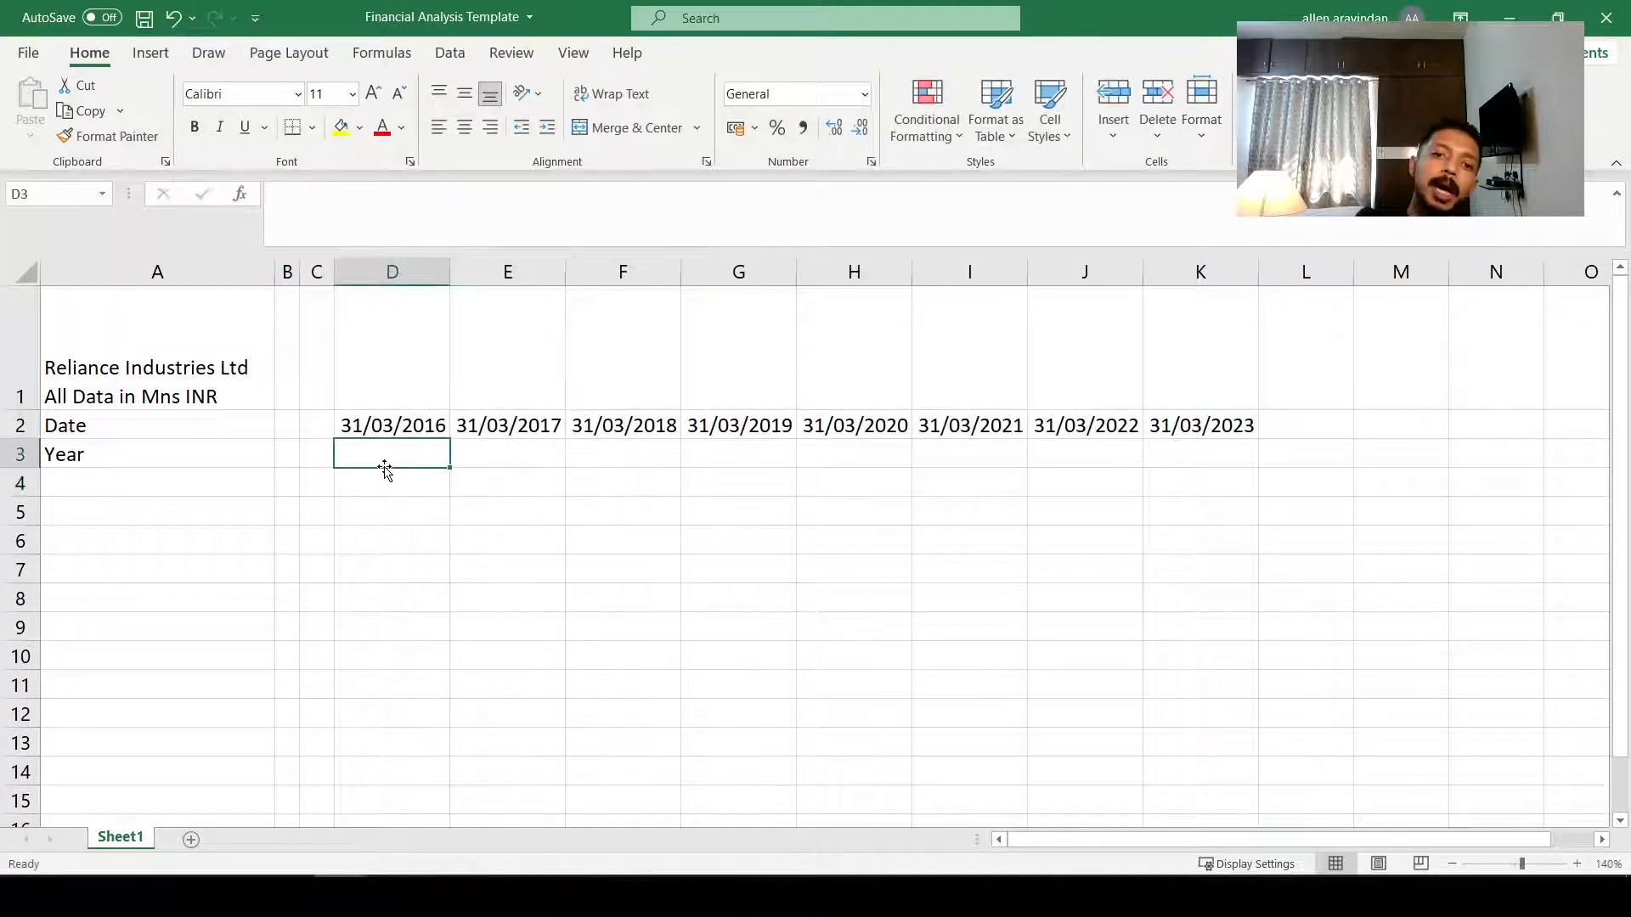
pyautogui.press('Tab')
pyautogui.click(384, 466)
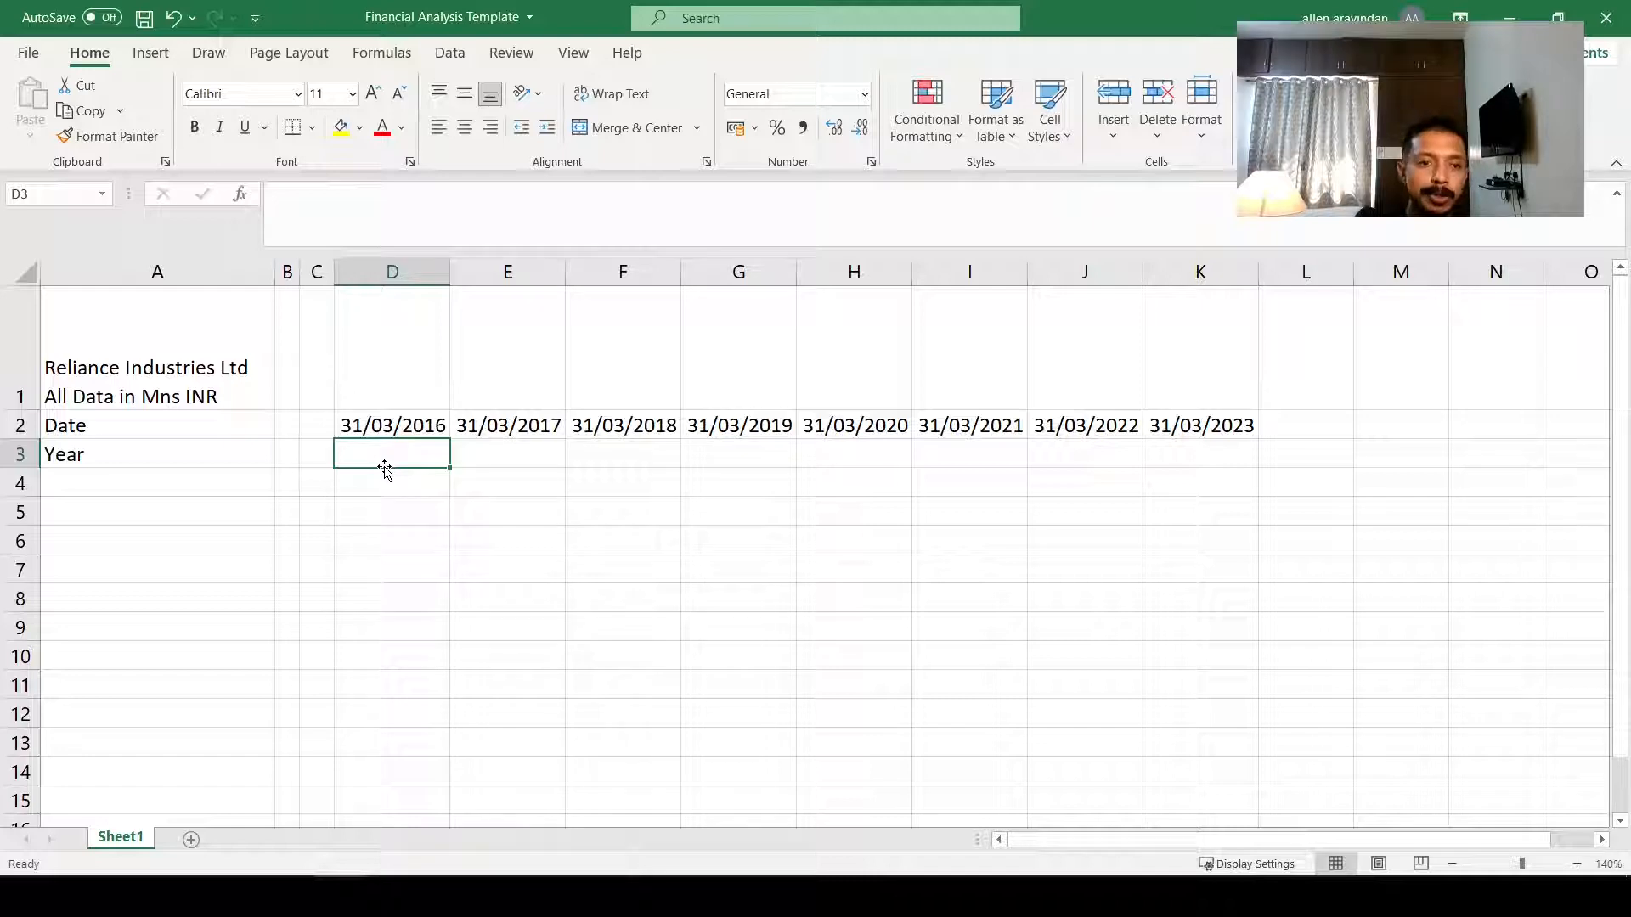
pyautogui.write('=year')
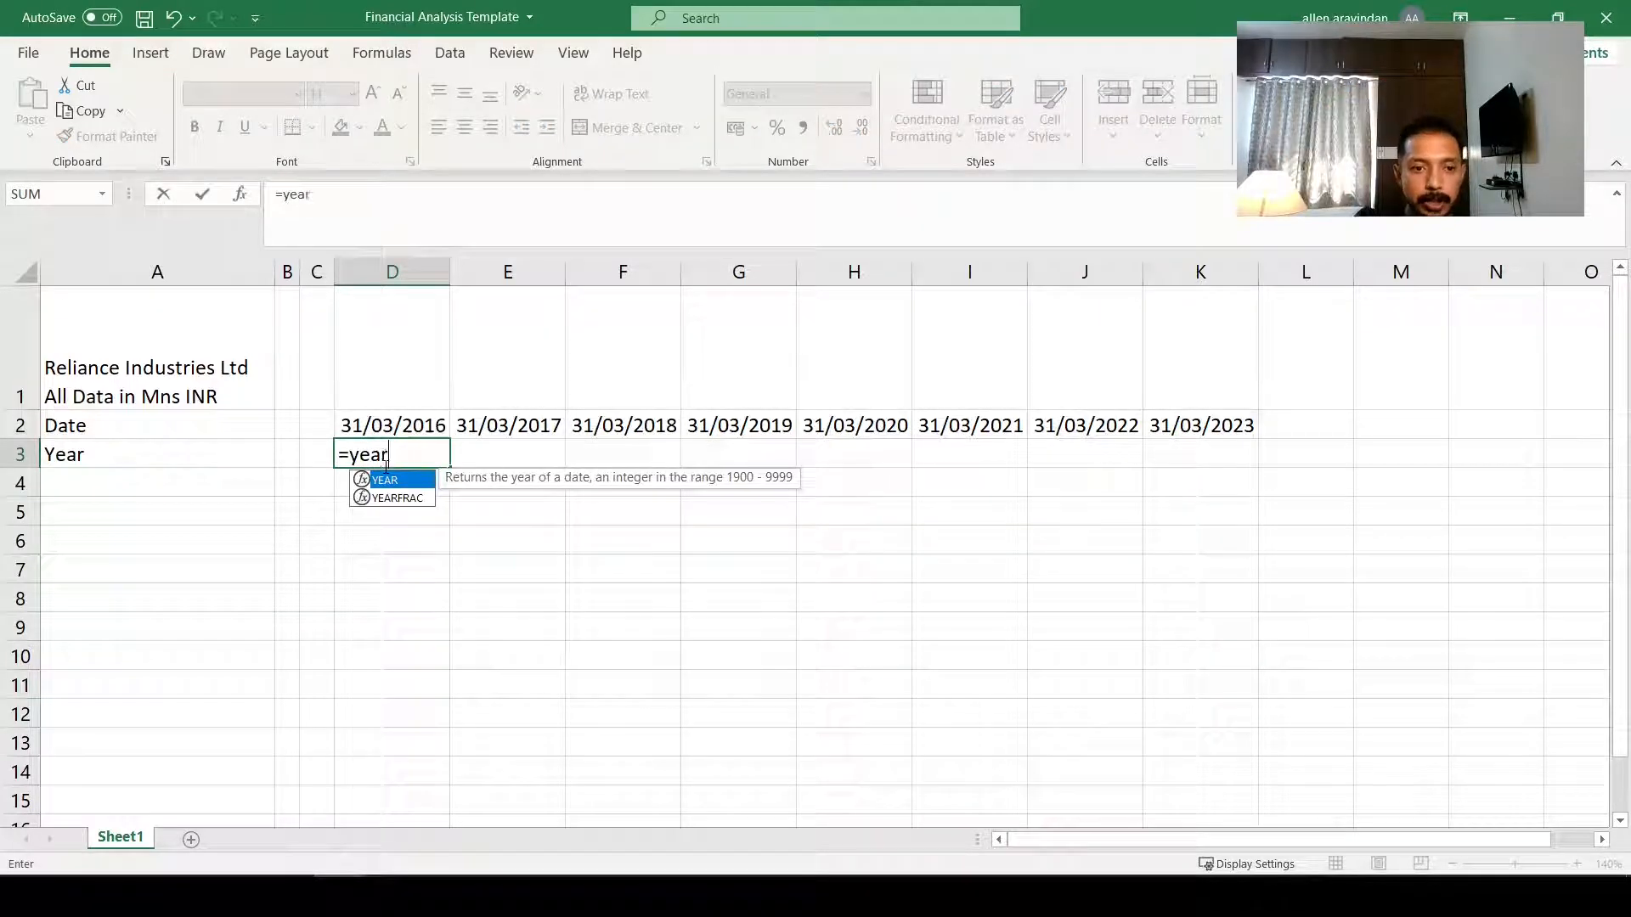
pyautogui.write('(')
pyautogui.press('Up')
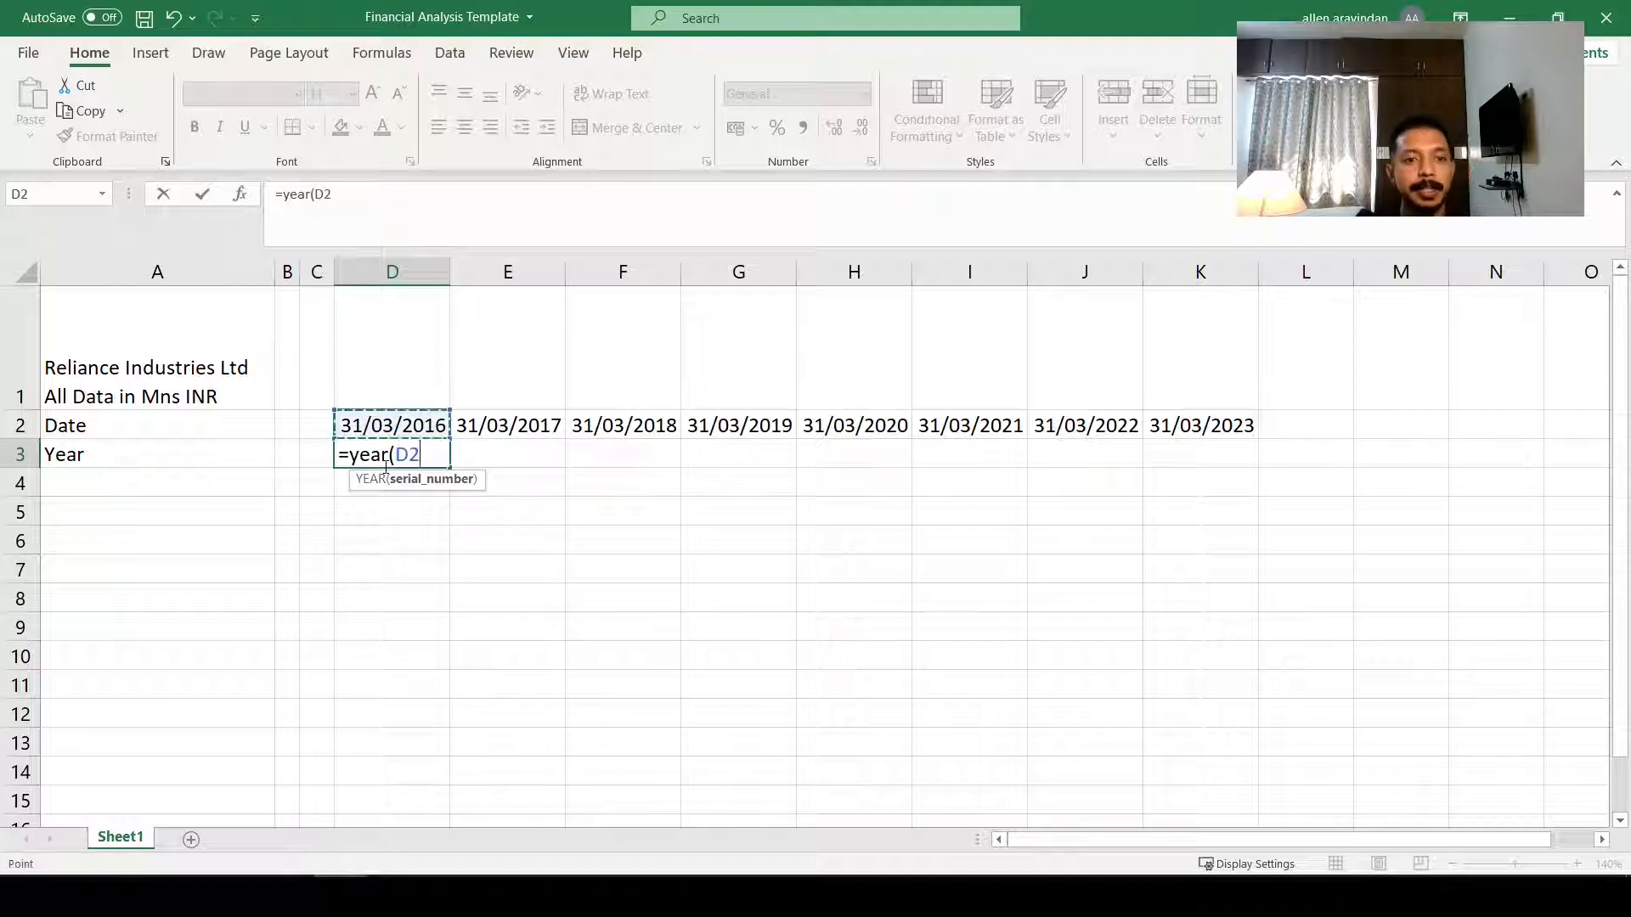
pyautogui.write(')')
pyautogui.press('Return')
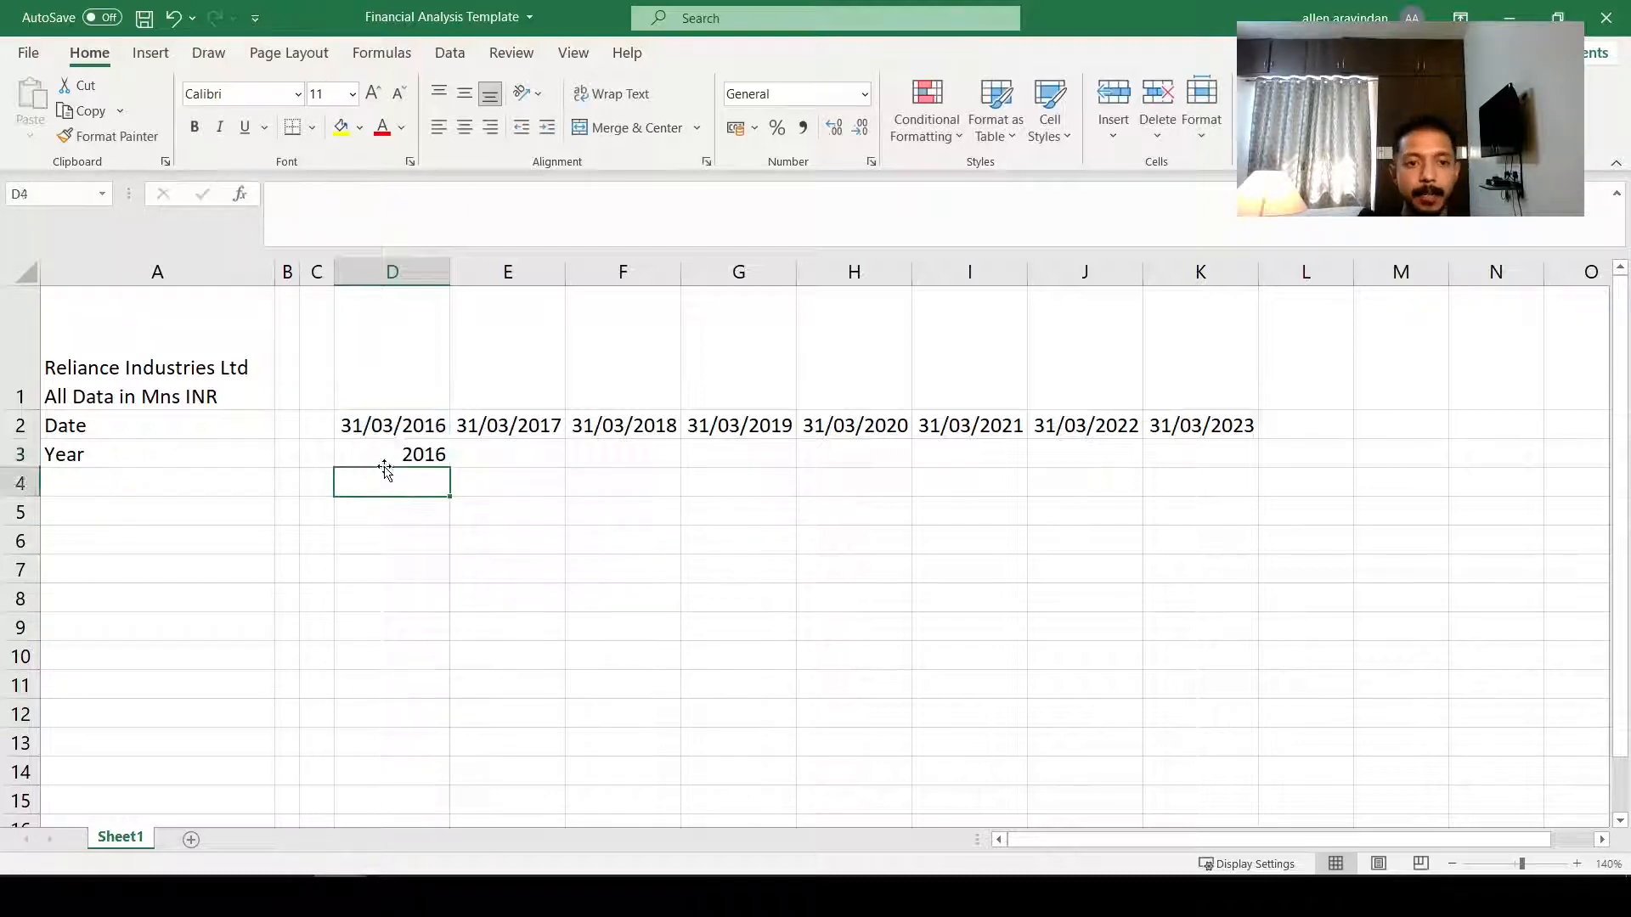
# Step: Copy the YEAR formula from cell D3 across the Year row through cell K3
pyautogui.press('Up')
pyautogui.hotkey('ctrl', 'c')
pyautogui.hotkey('shift', 'Right')
pyautogui.hotkey('shift', 'Right')
pyautogui.hotkey('shift', 'Right')
pyautogui.hotkey('shift', 'Right')
pyautogui.hotkey('shift', 'Right')
pyautogui.hotkey('shift', 'Right')
pyautogui.hotkey('shift', 'Right')
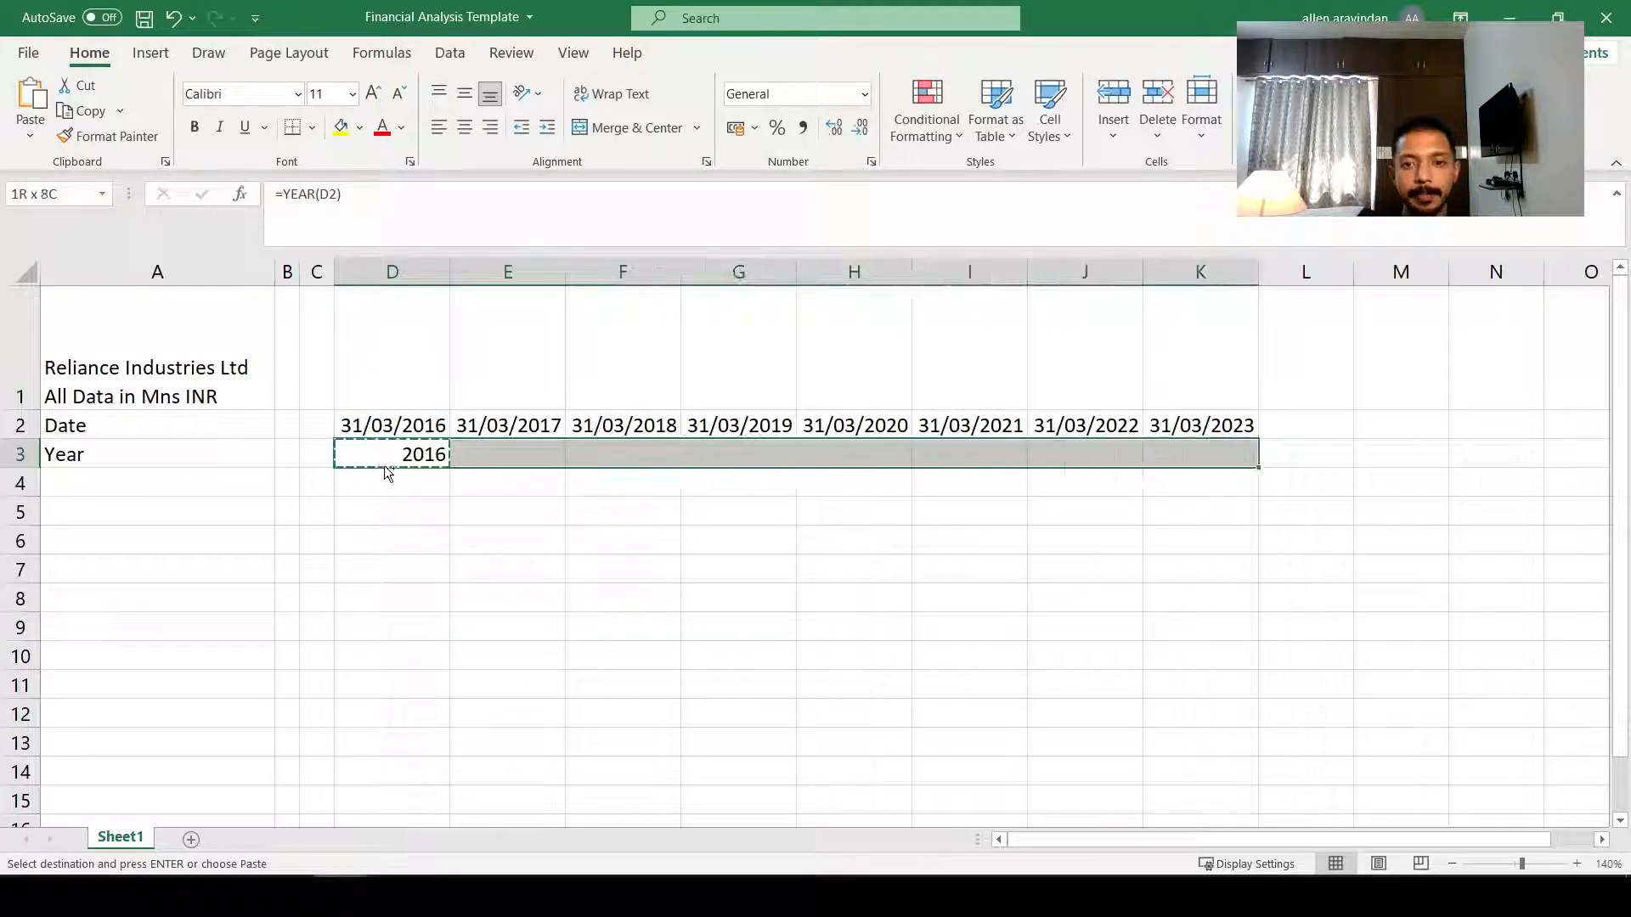
pyautogui.hotkey('ctrl', 'v')
pyautogui.press('Right')
pyautogui.press('Left')
pyautogui.press('F2')
pyautogui.press('Escape')
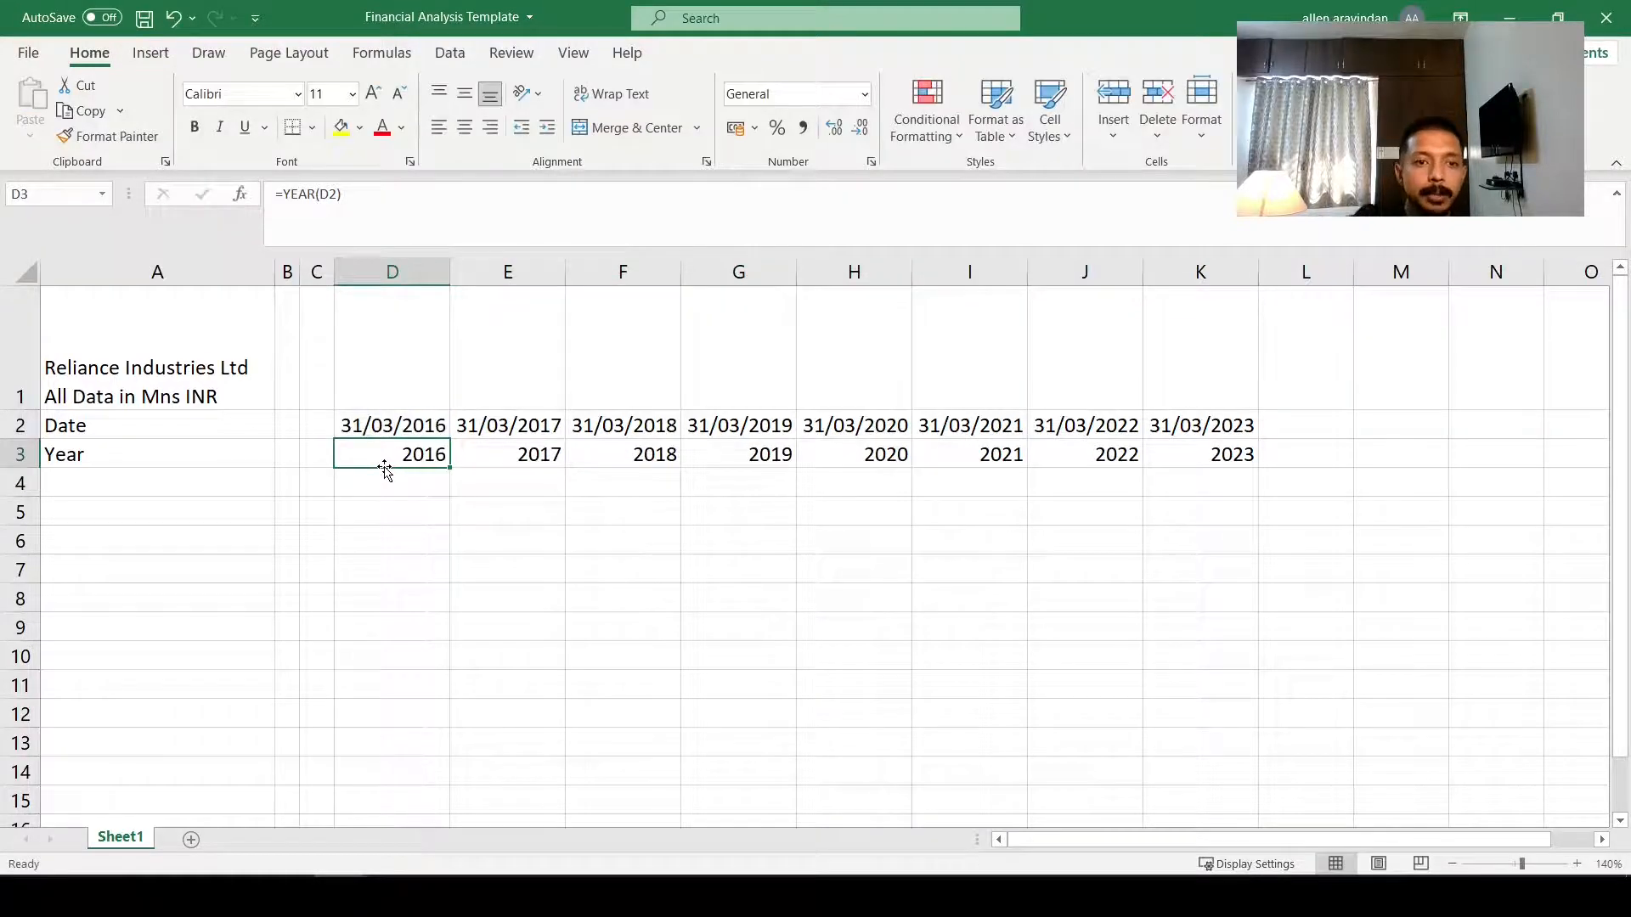
# Step: Examine the starting date in D2 and the formulas in the Date and Year rows through column K
pyautogui.click(416, 427)
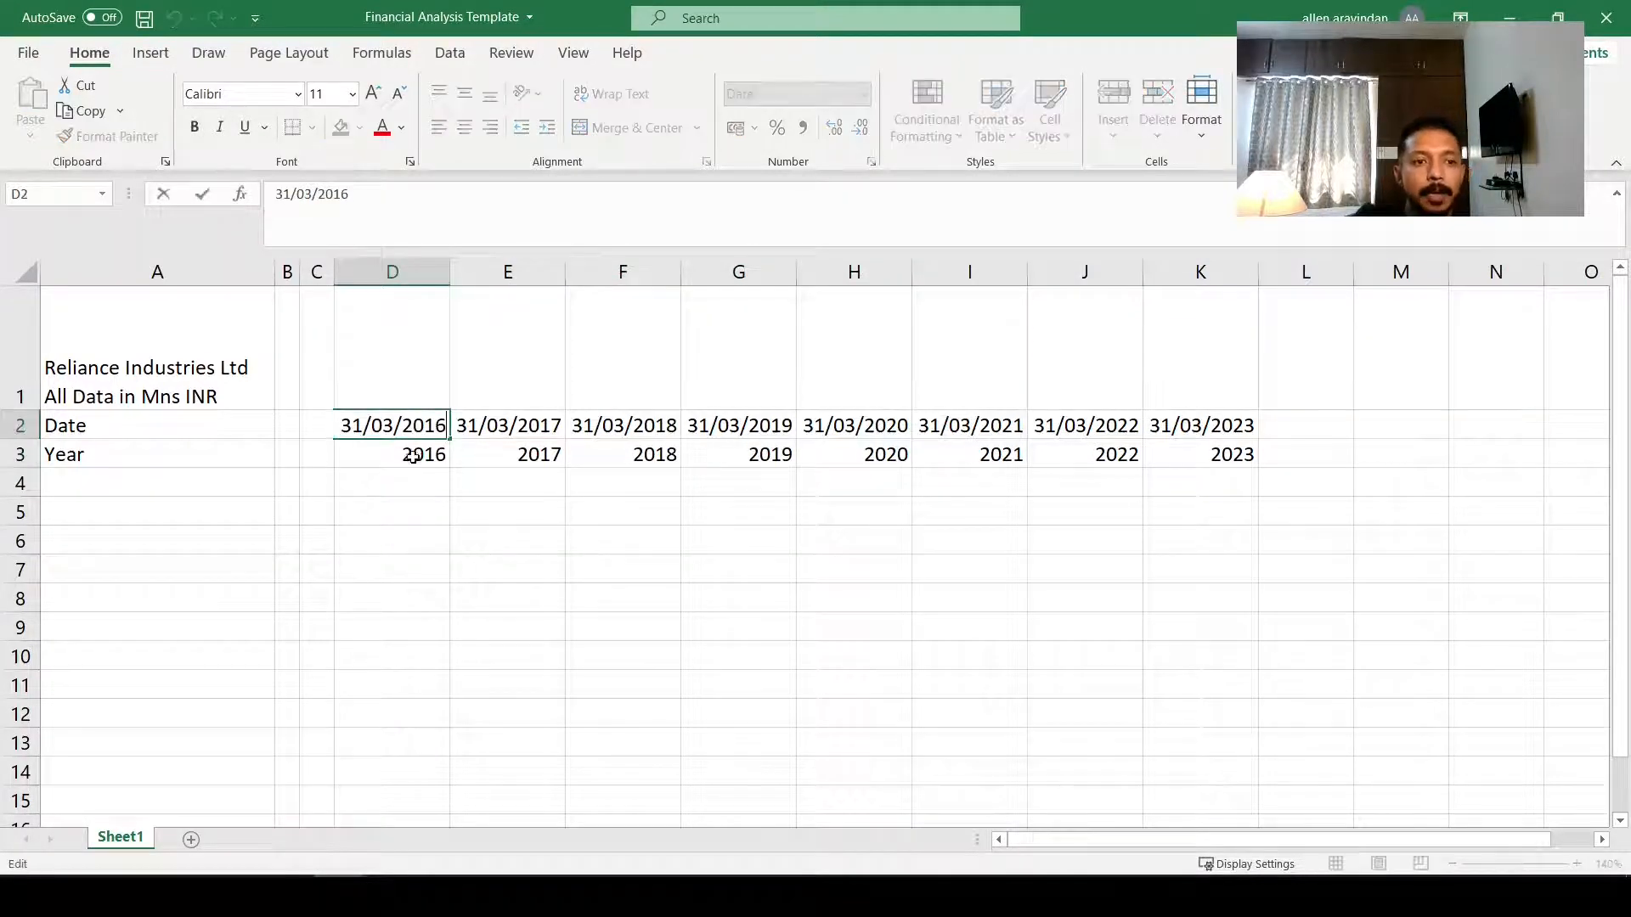
pyautogui.click(416, 452)
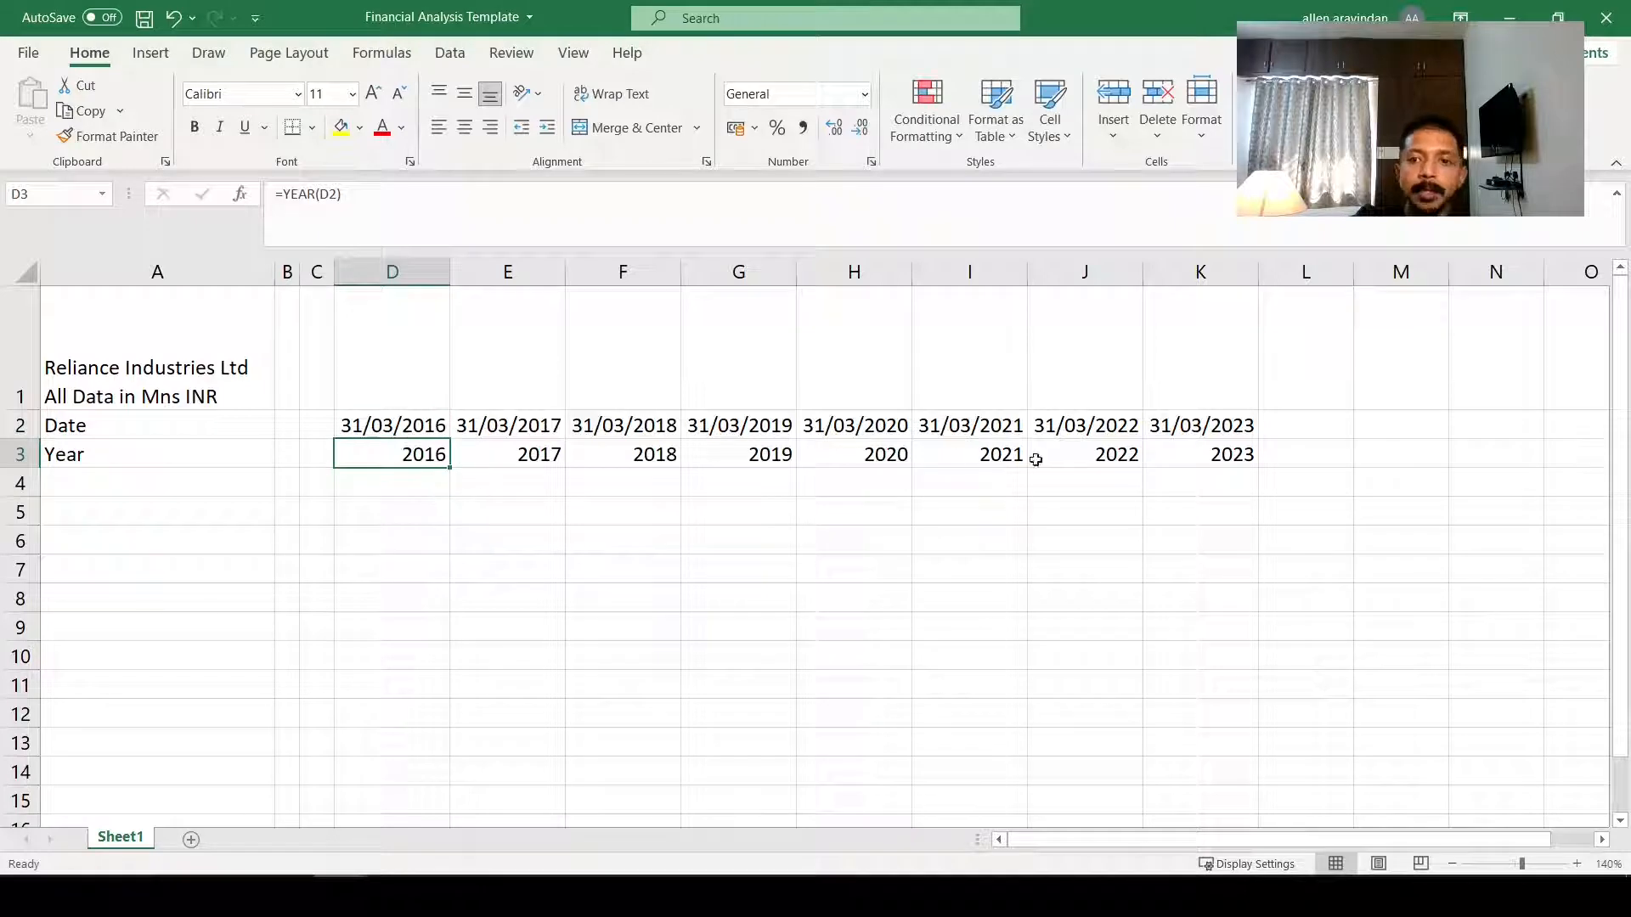
pyautogui.click(571, 457)
pyautogui.press('F2')
pyautogui.press('Escape')
pyautogui.click(429, 422)
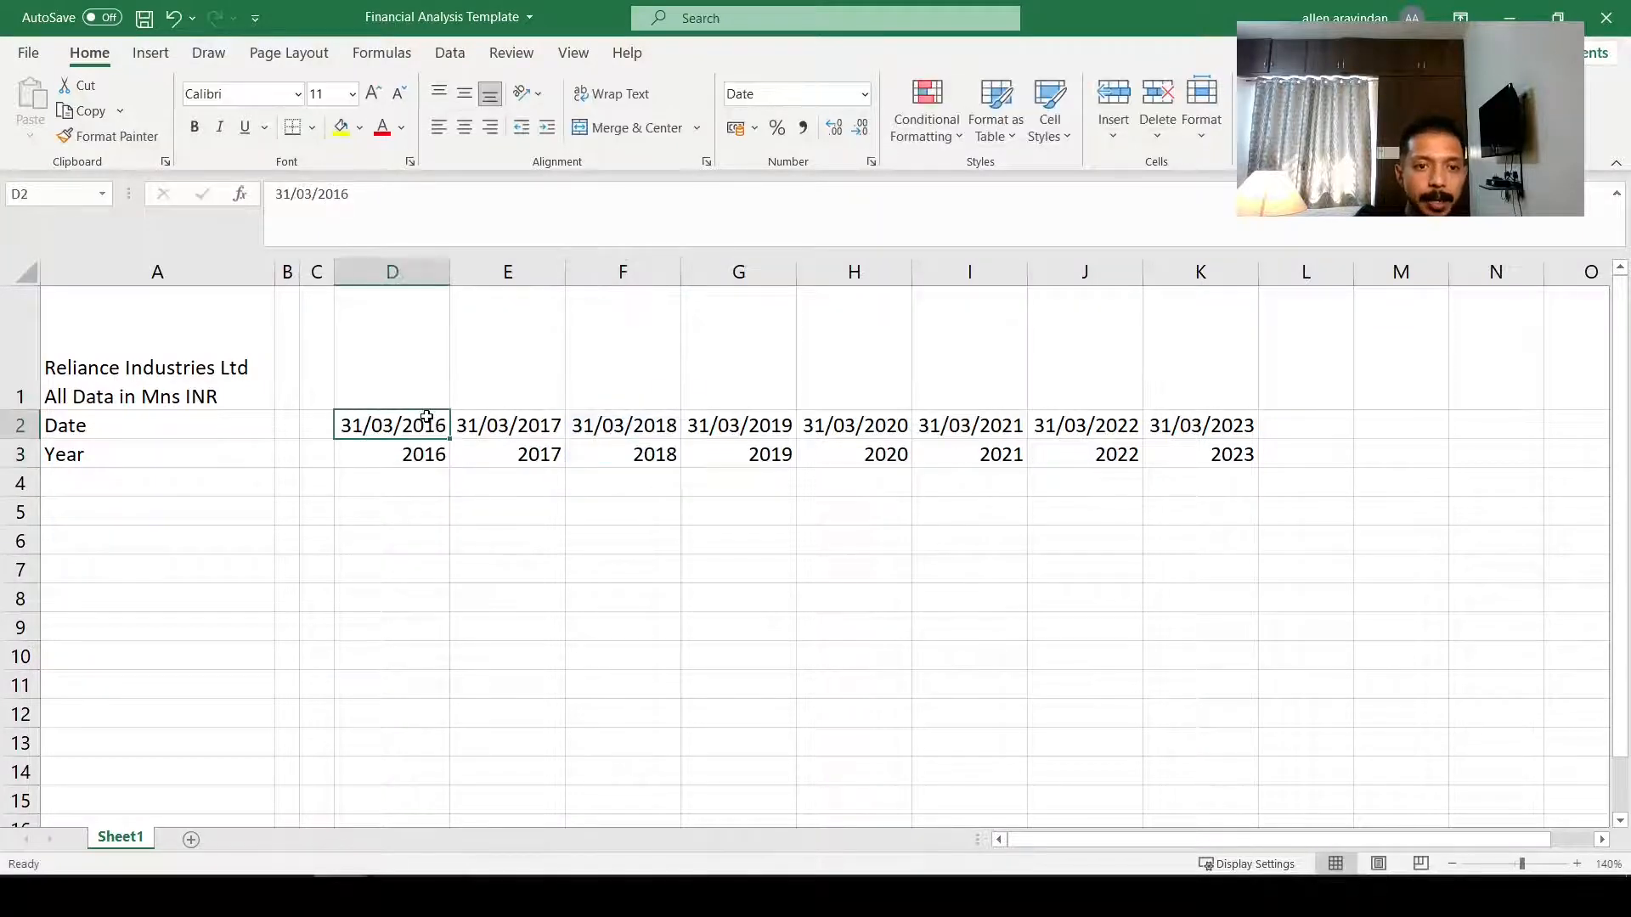
pyautogui.click(698, 422)
pyautogui.click(940, 427)
pyautogui.click(1200, 424)
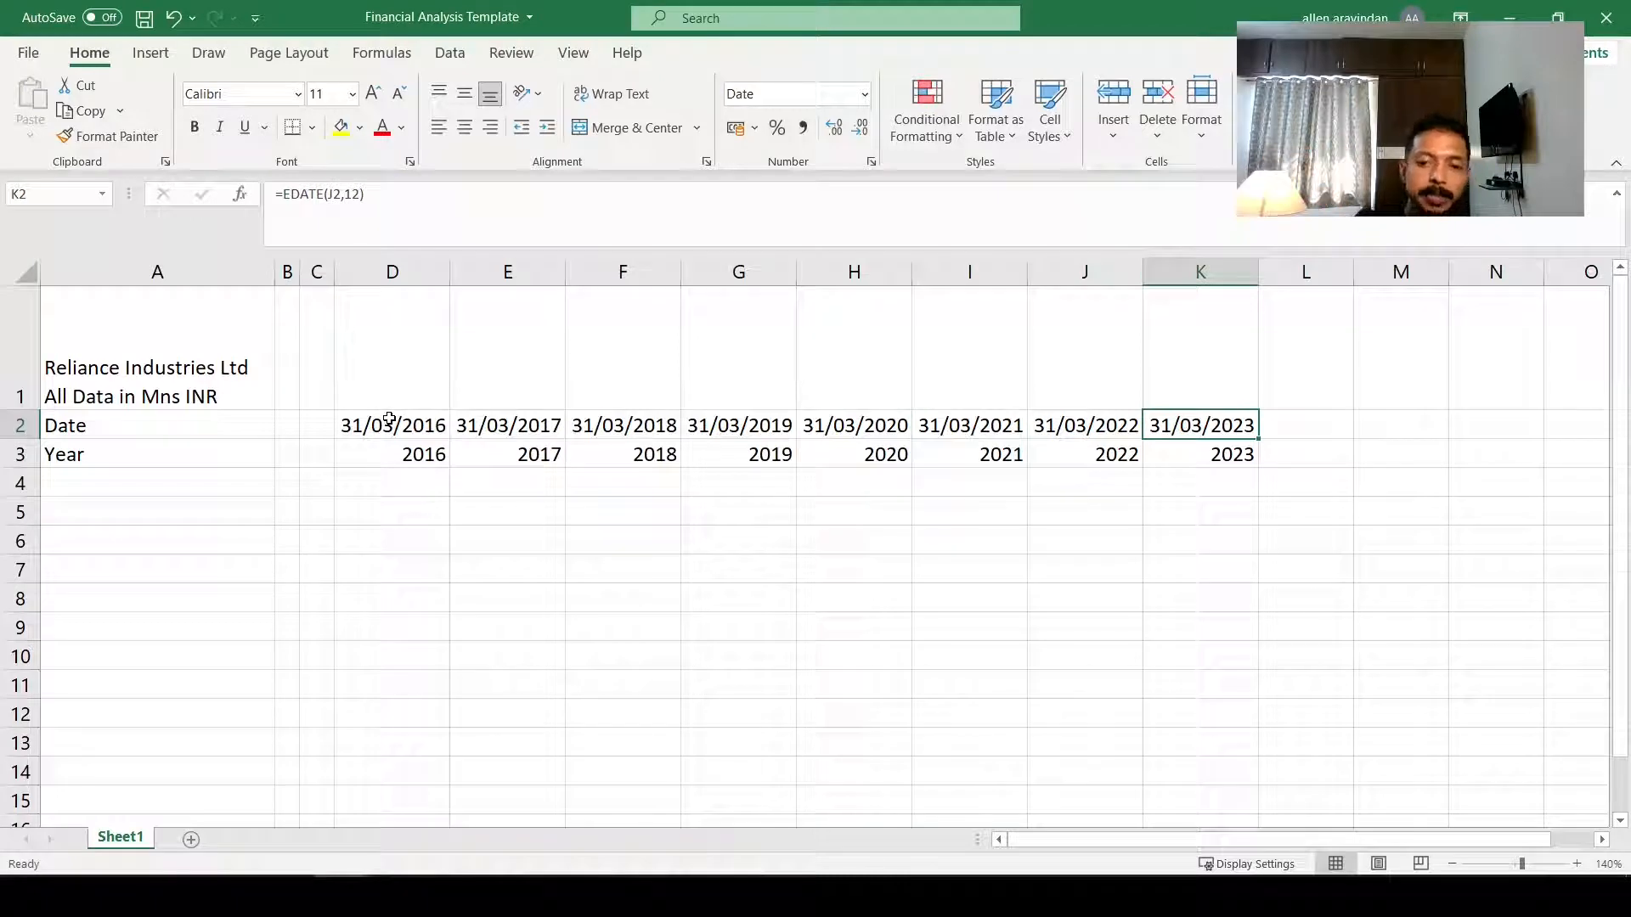
pyautogui.press('Right')
pyautogui.press('Down')
pyautogui.press('Down')
pyautogui.press('Left')
pyautogui.press('Left')
pyautogui.press('Left')
pyautogui.press('Left')
pyautogui.press('Left')
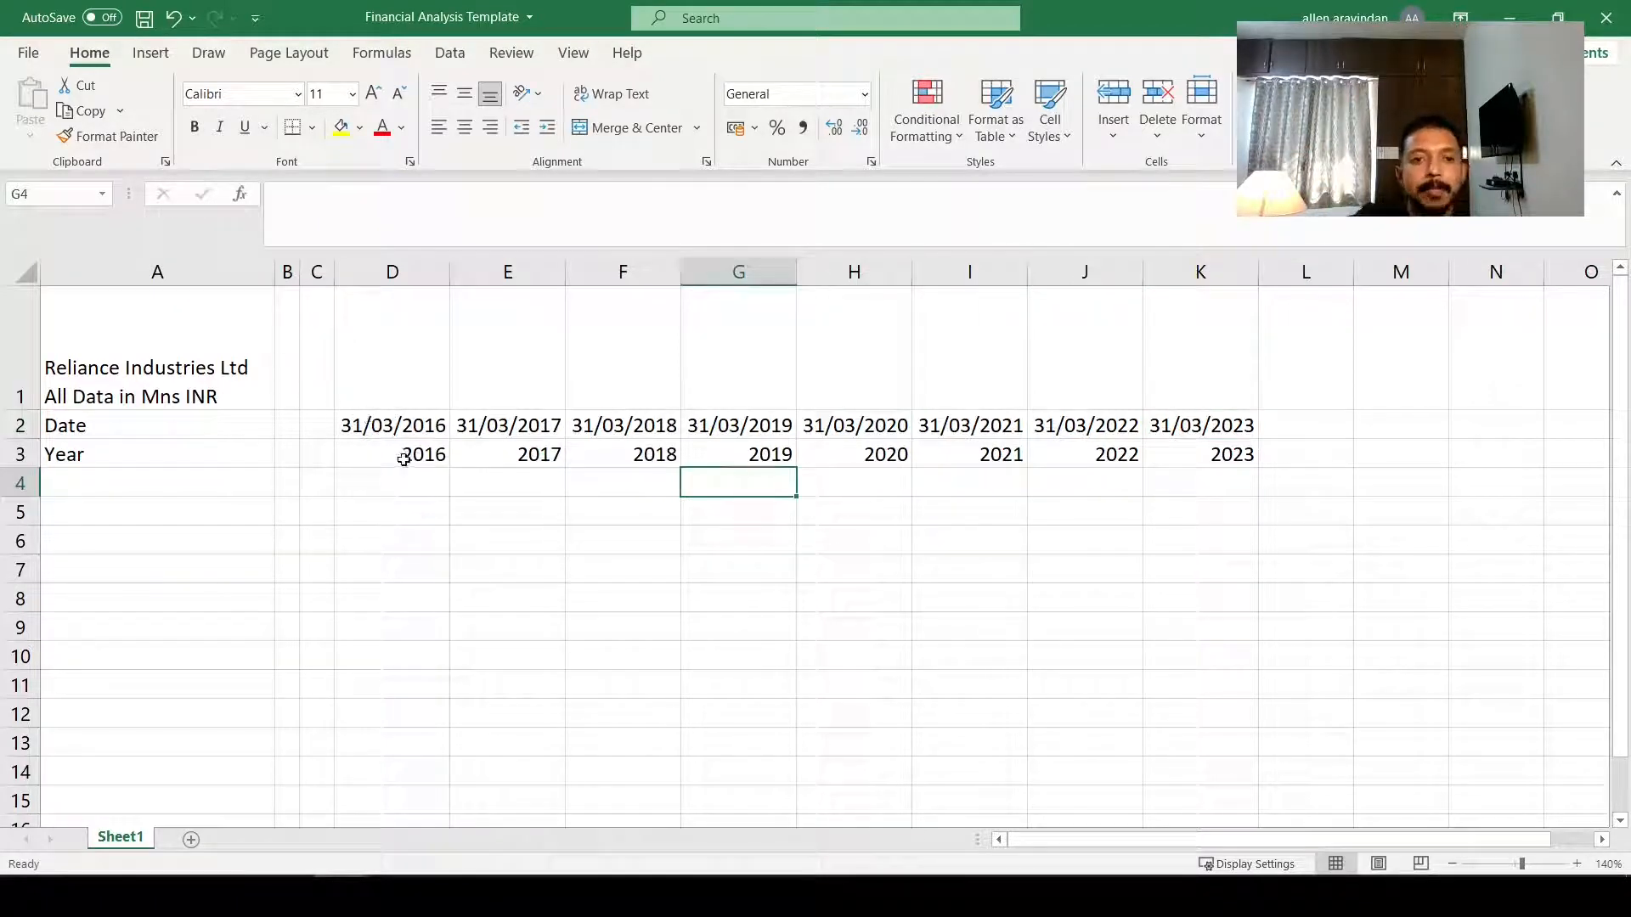
# Step: Apply the custom number format 0"A" to the years 2016 to 2020 in D3:H3
pyautogui.moveTo(398, 456); pyautogui.dragTo(886, 448)
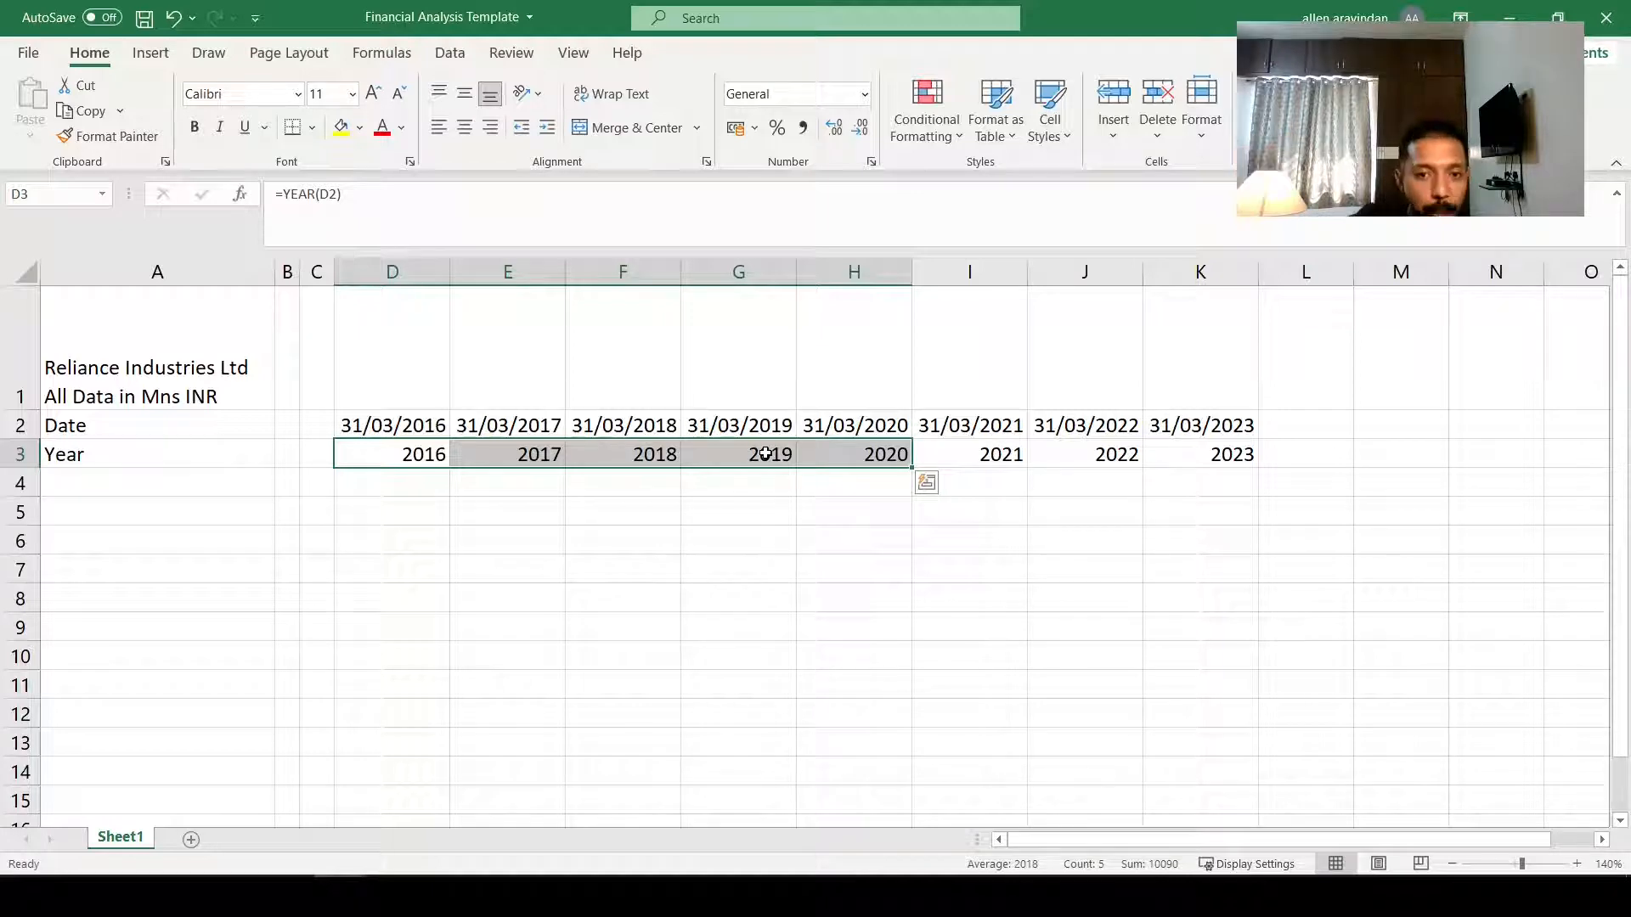
pyautogui.click(863, 97)
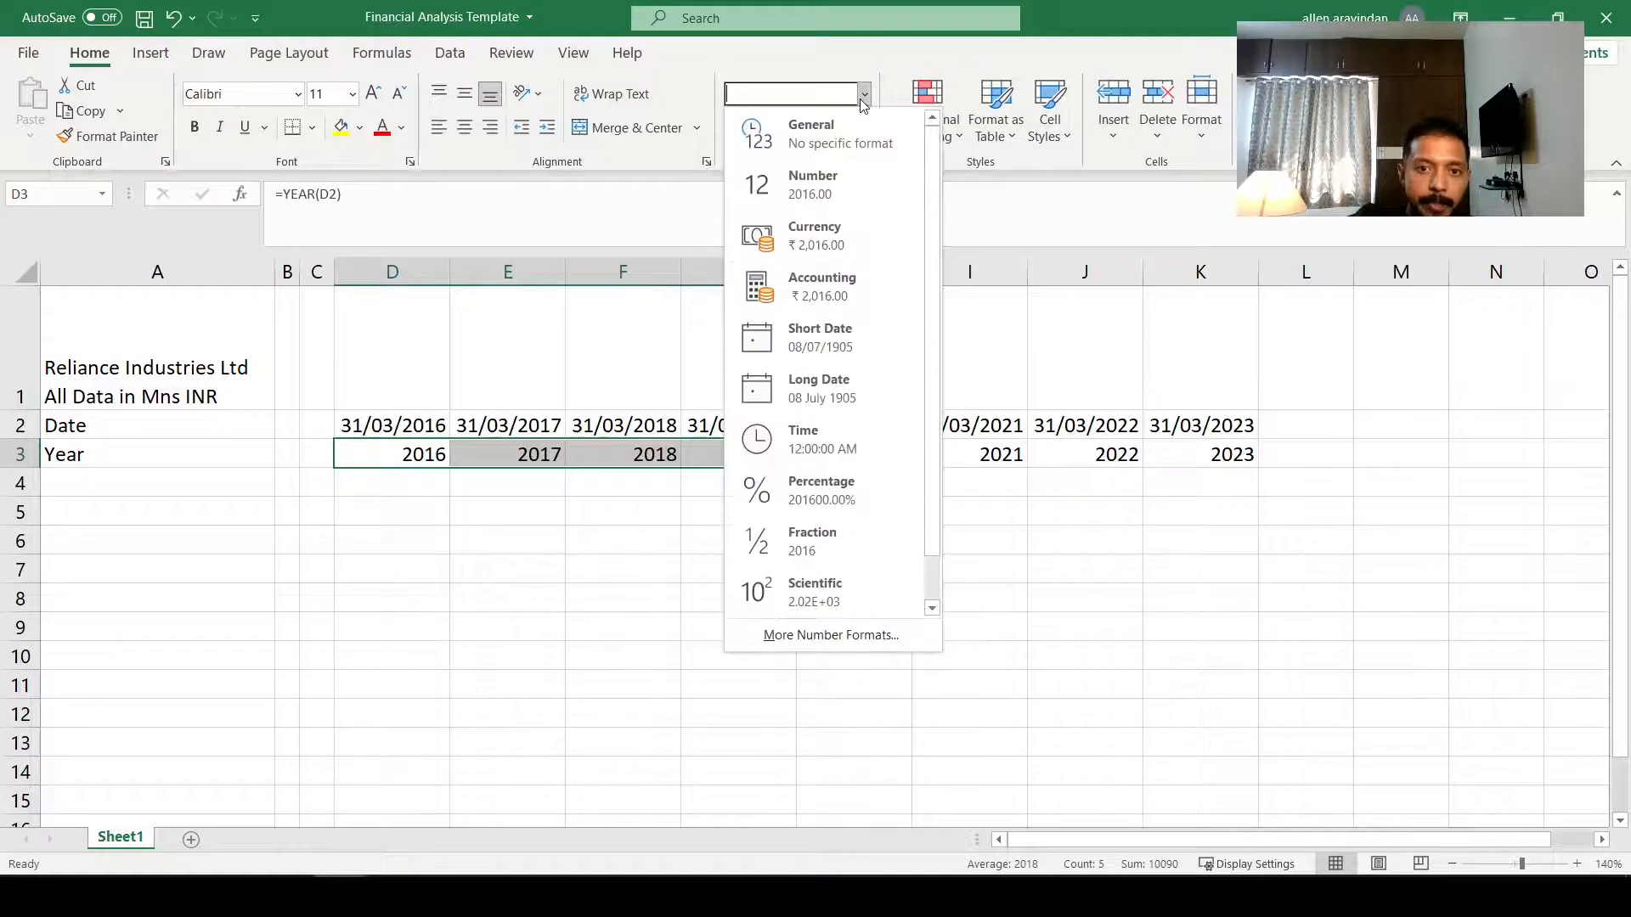
pyautogui.scroll(-1, 833, 561)
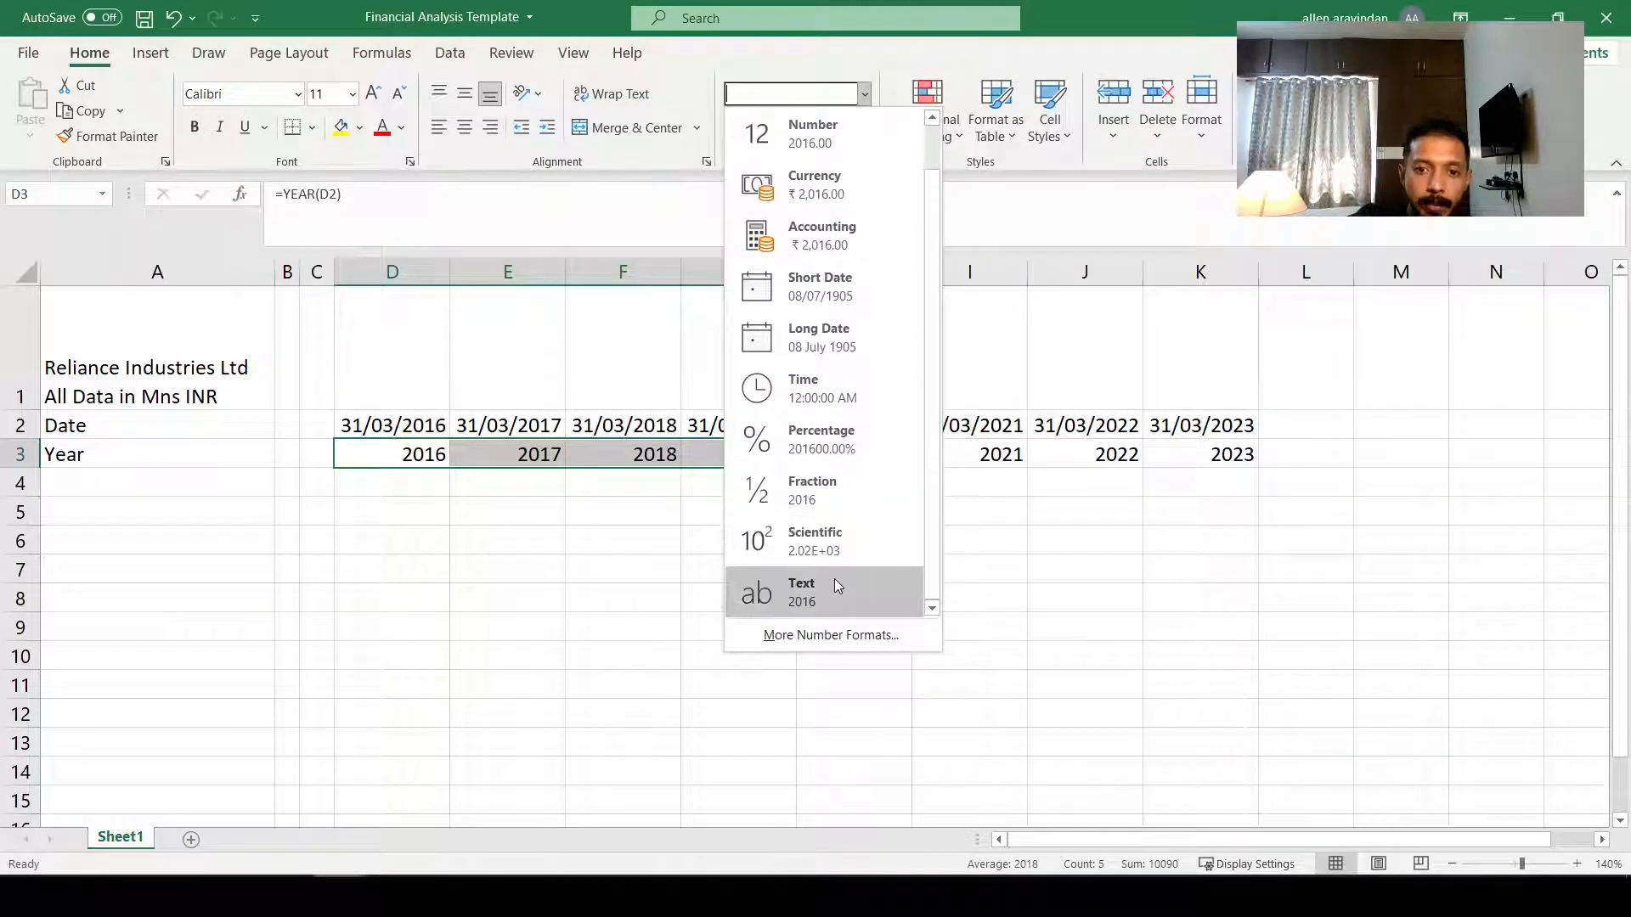
pyautogui.click(833, 637)
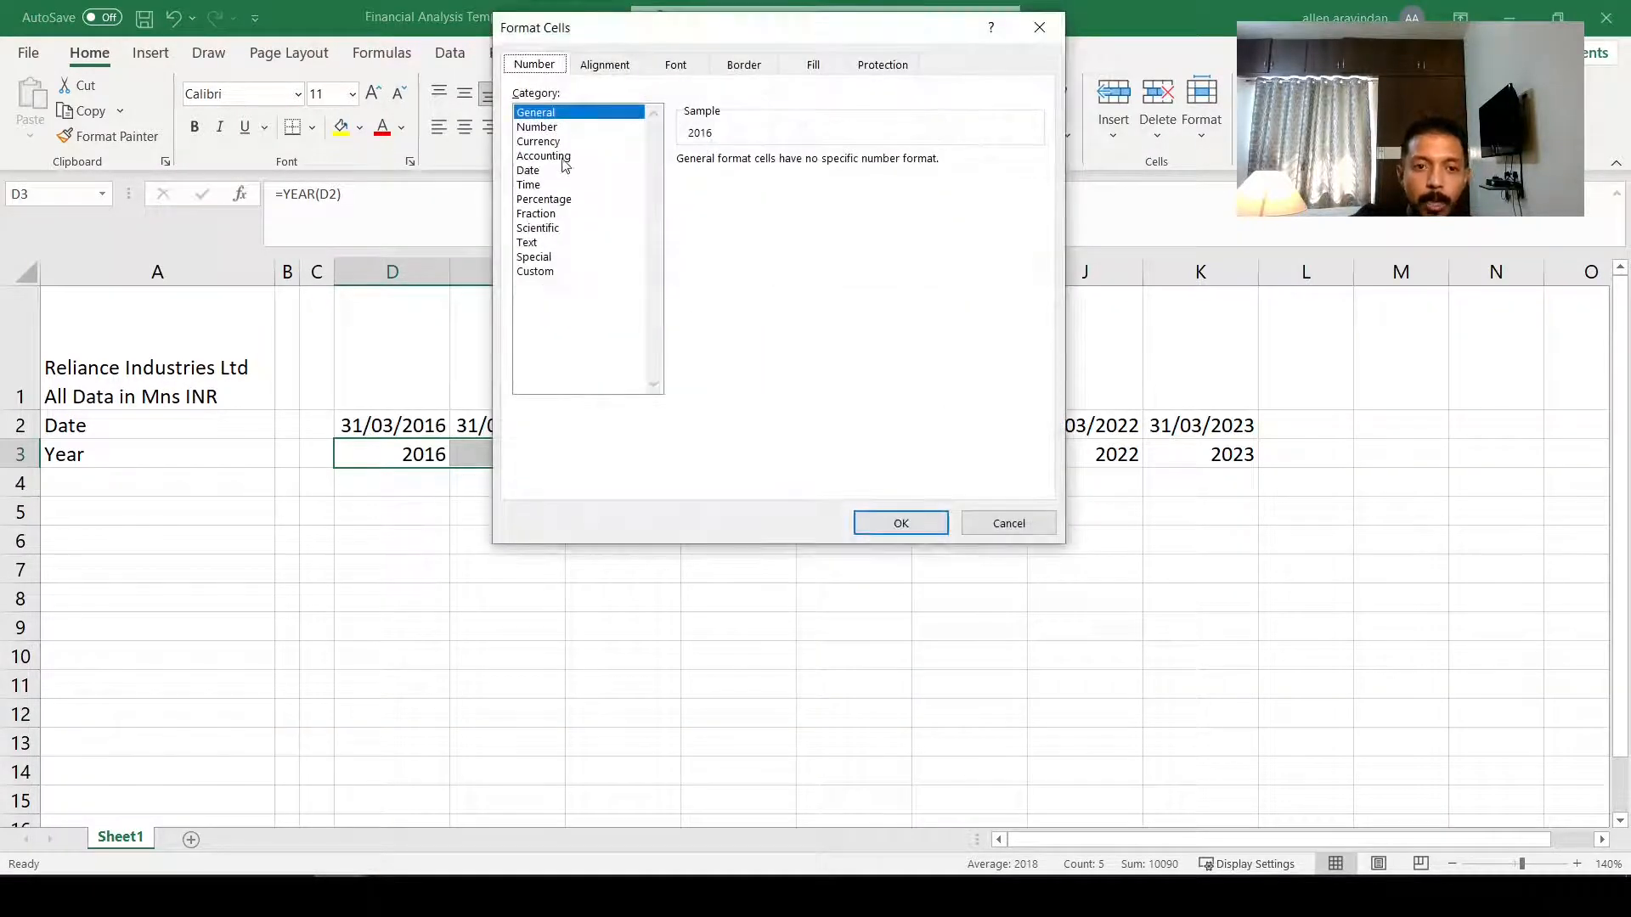
pyautogui.click(535, 272)
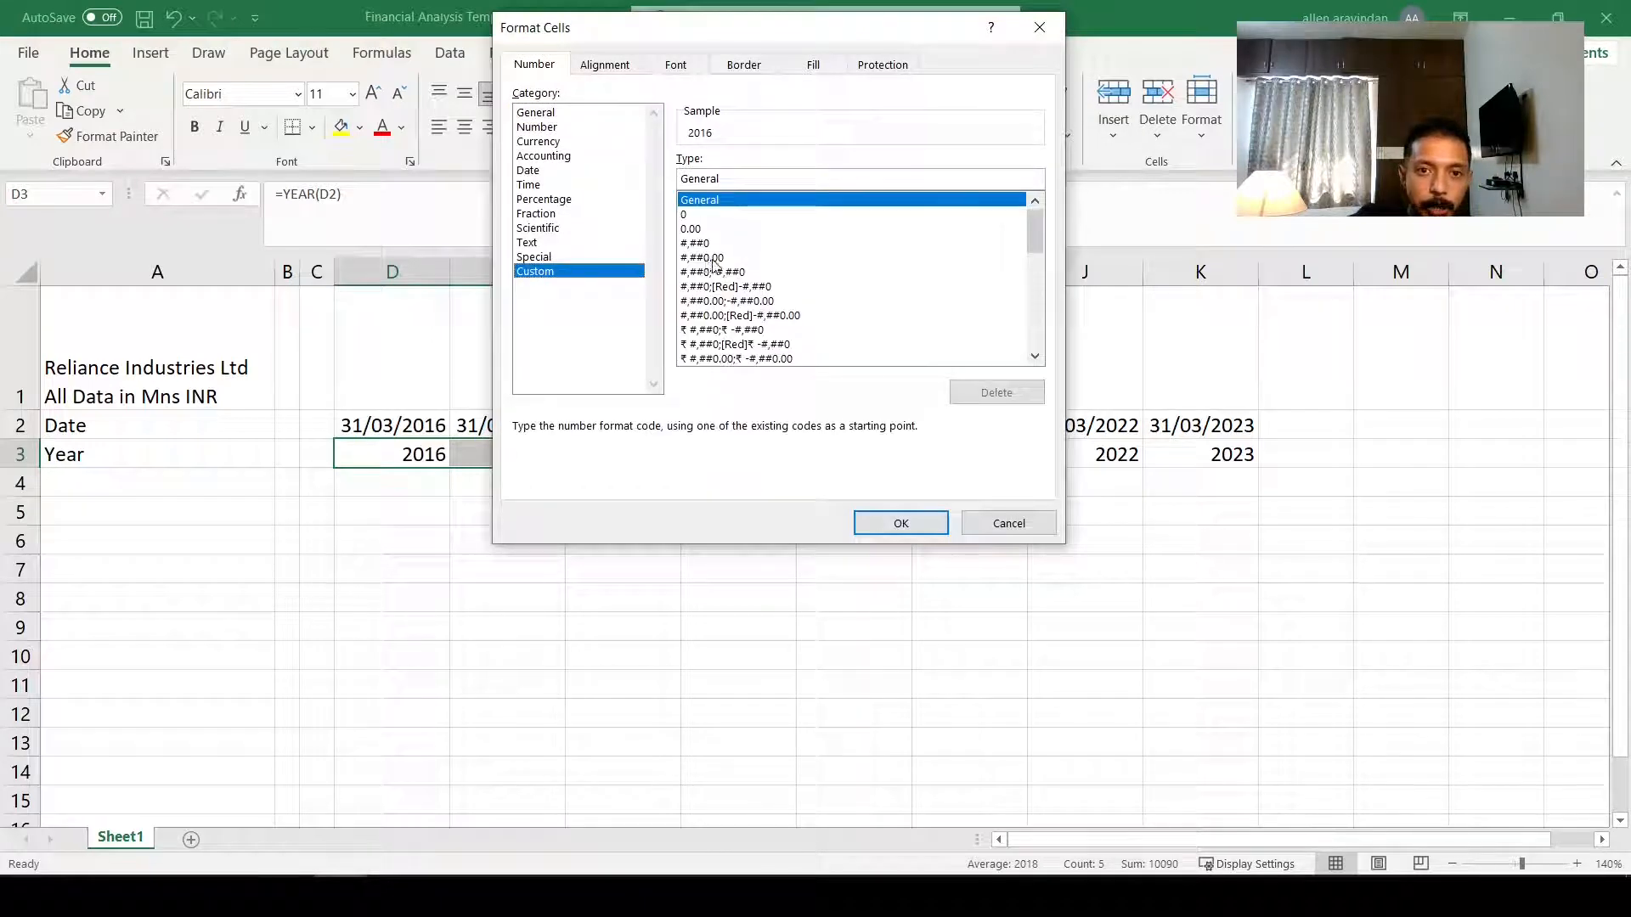
pyautogui.click(712, 216)
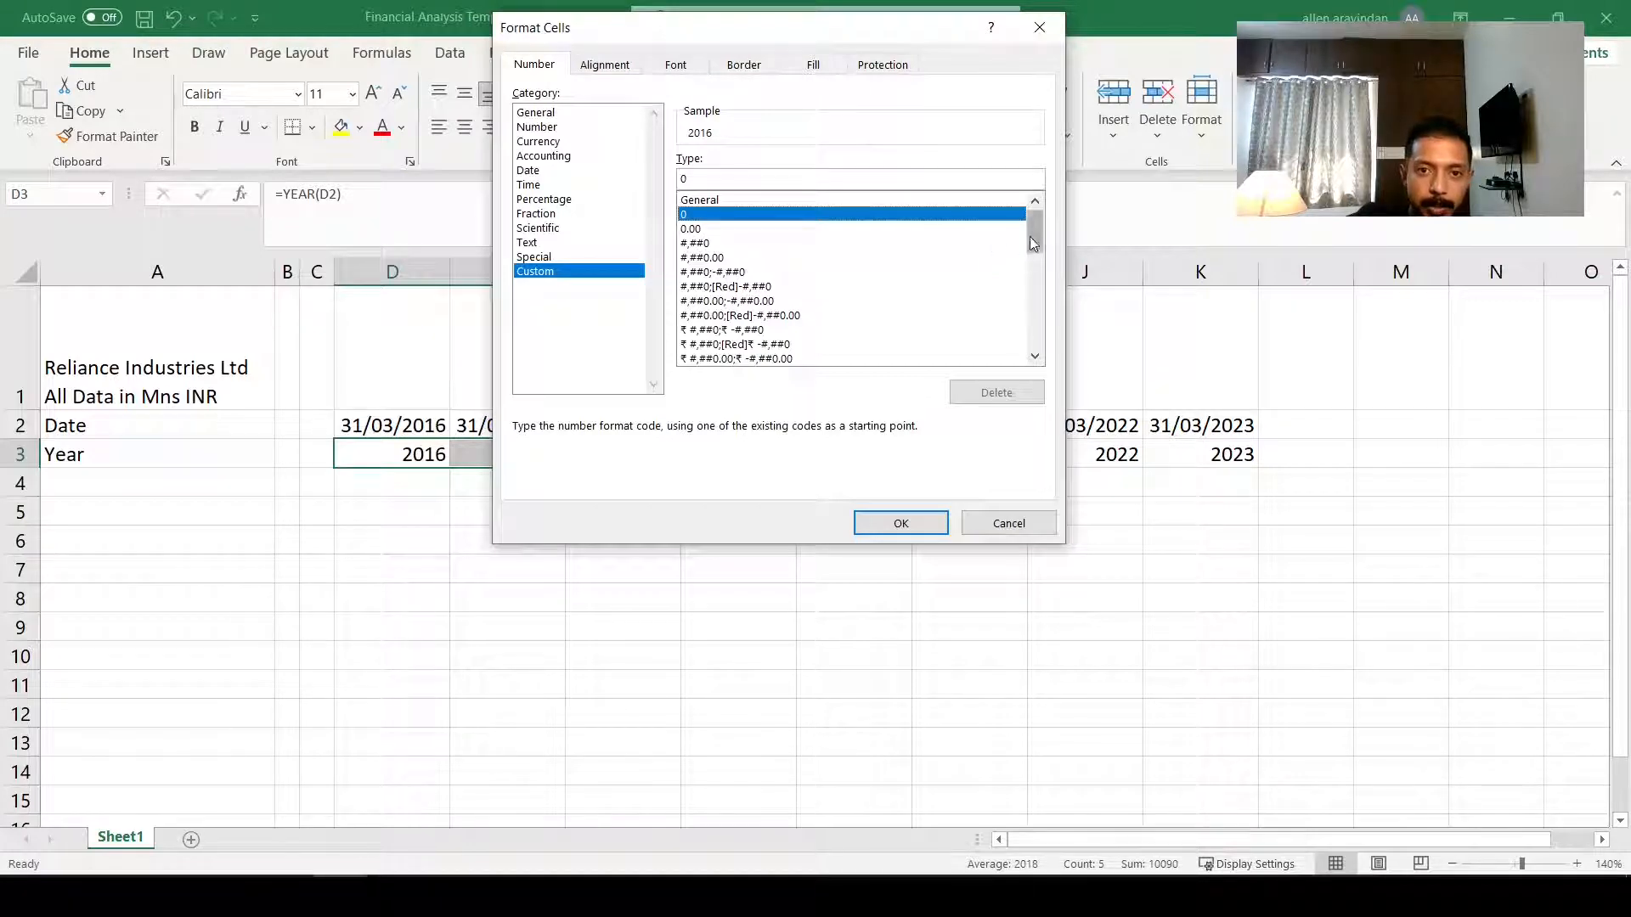
pyautogui.moveTo(1032, 240)
pyautogui.mouseDown()
pyautogui.moveTo(1036, 332)
pyautogui.moveTo(1034, 238)
pyautogui.mouseUp()
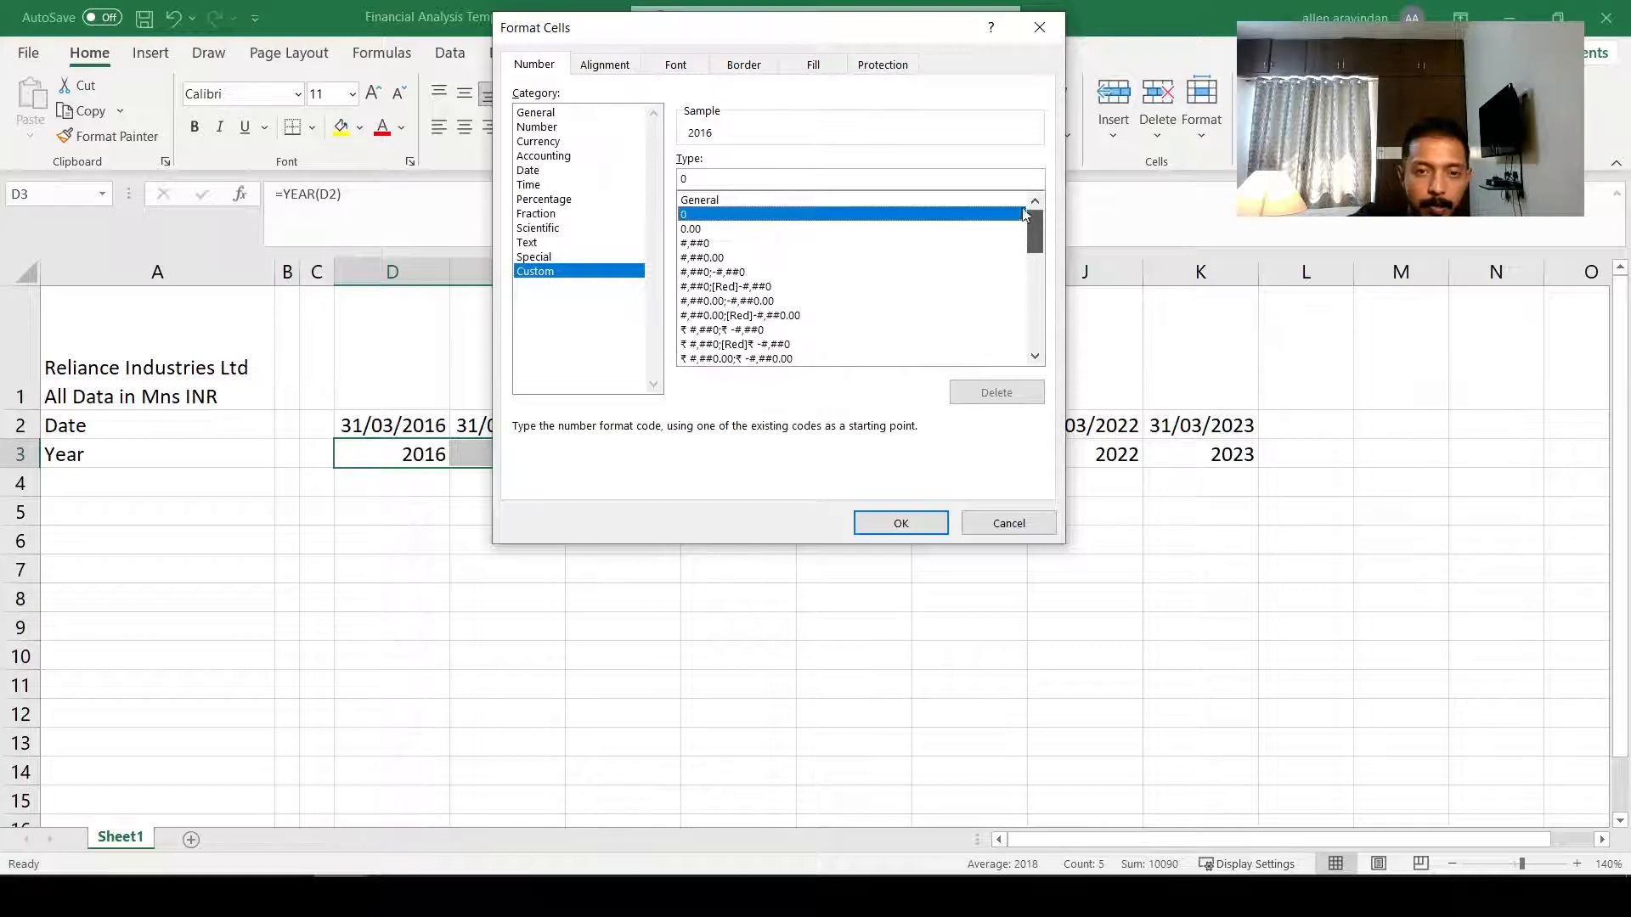
pyautogui.click(702, 181)
pyautogui.write('"')
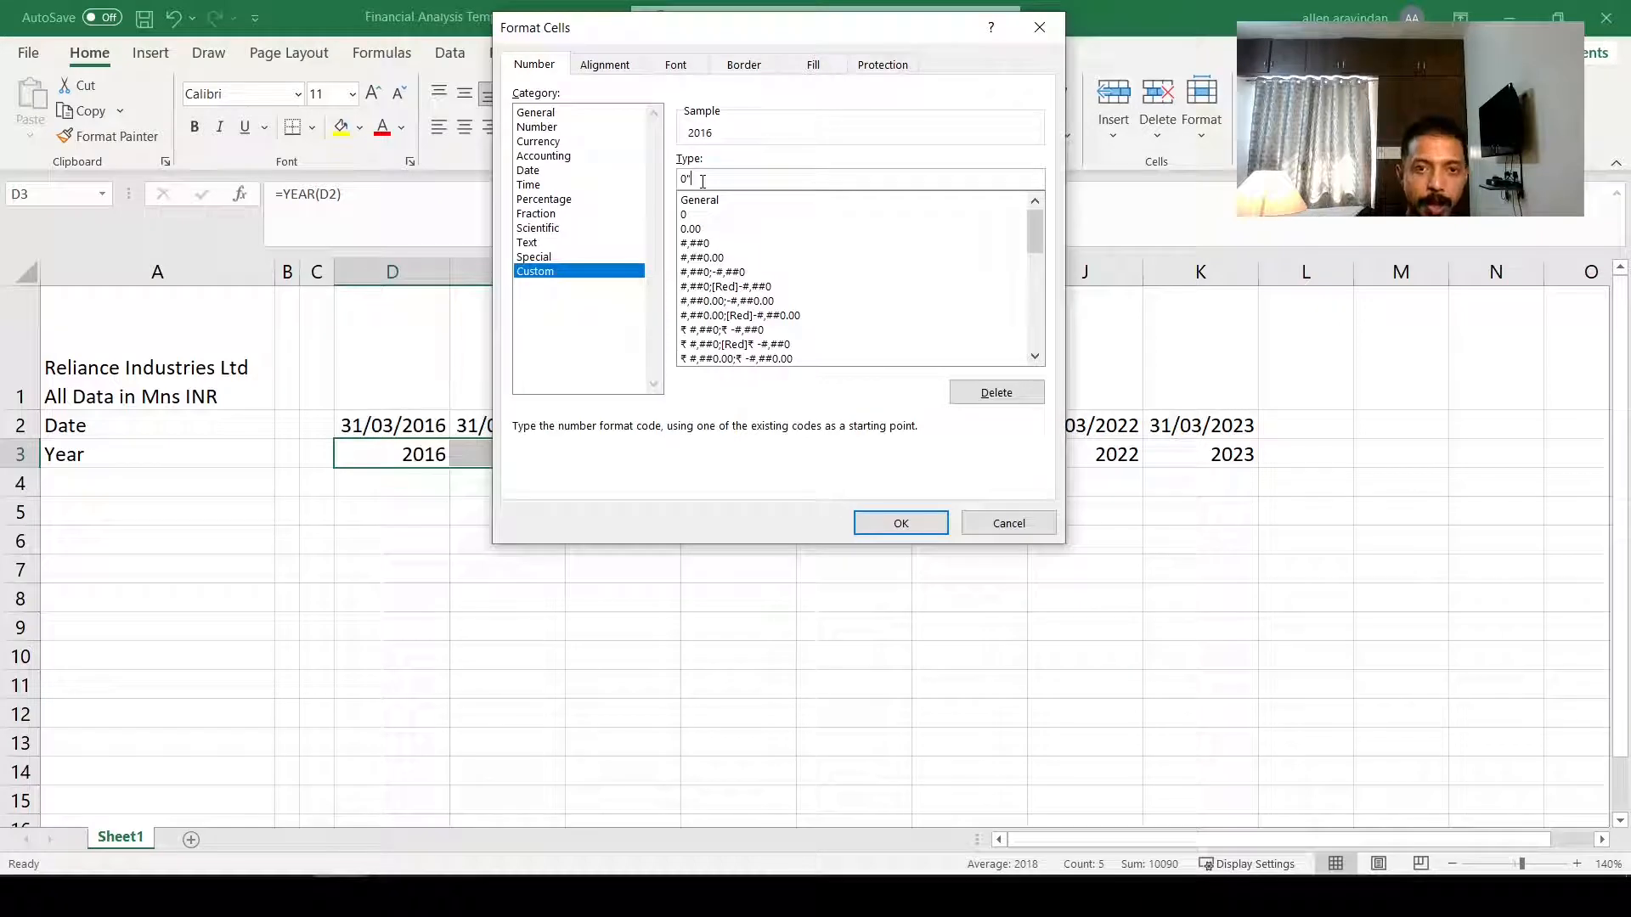
pyautogui.press('BackSpace')
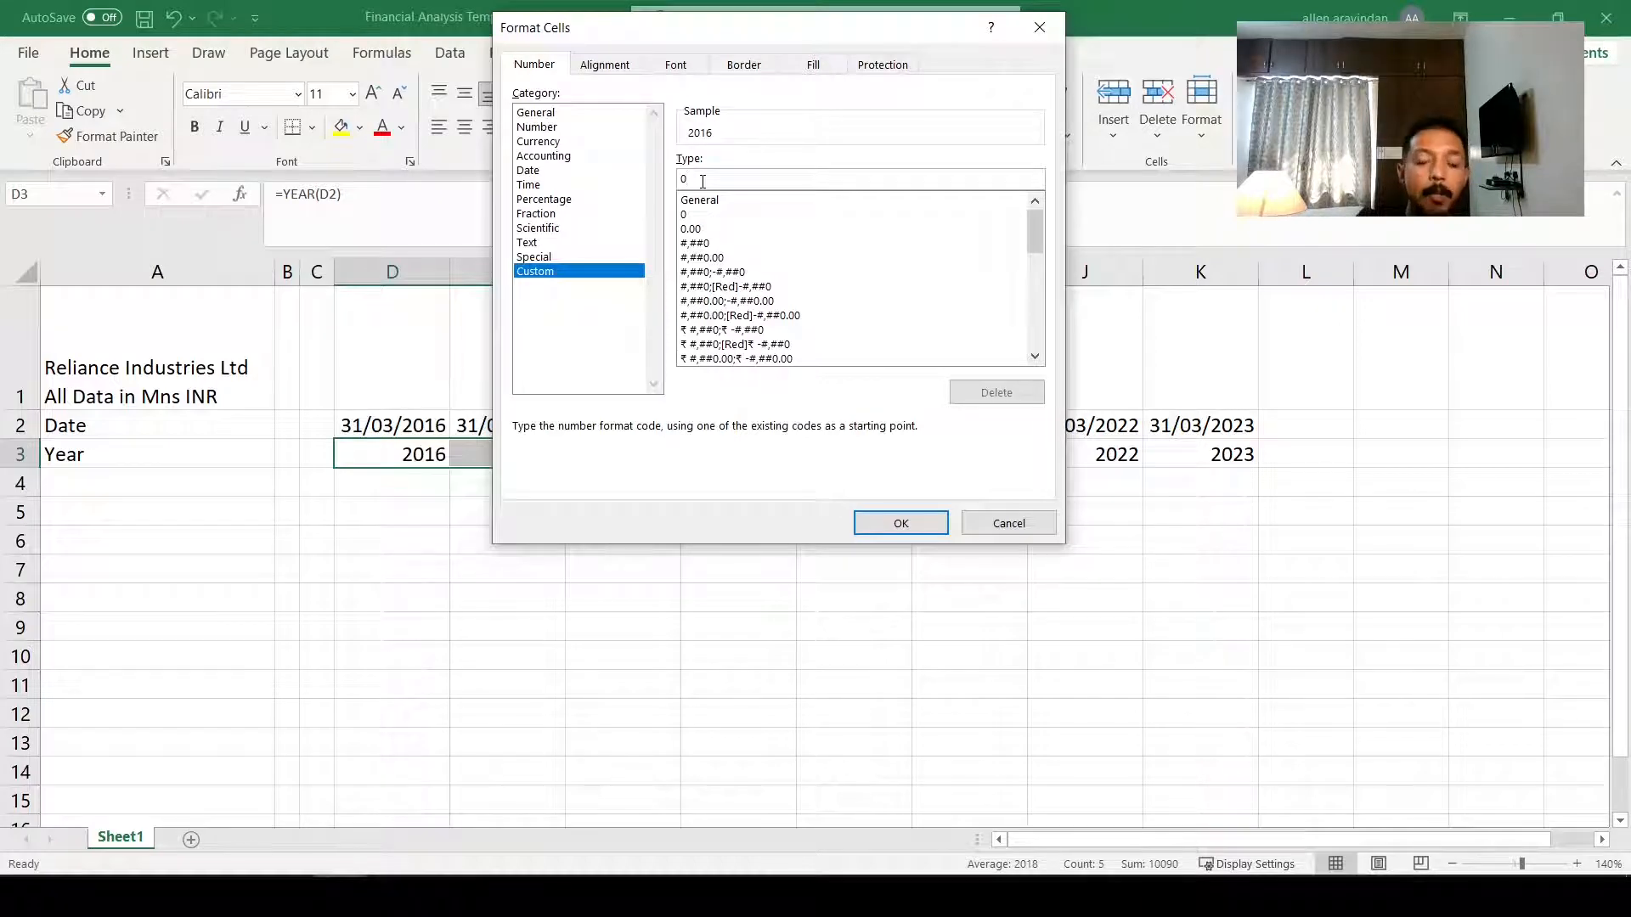
pyautogui.write('"A')
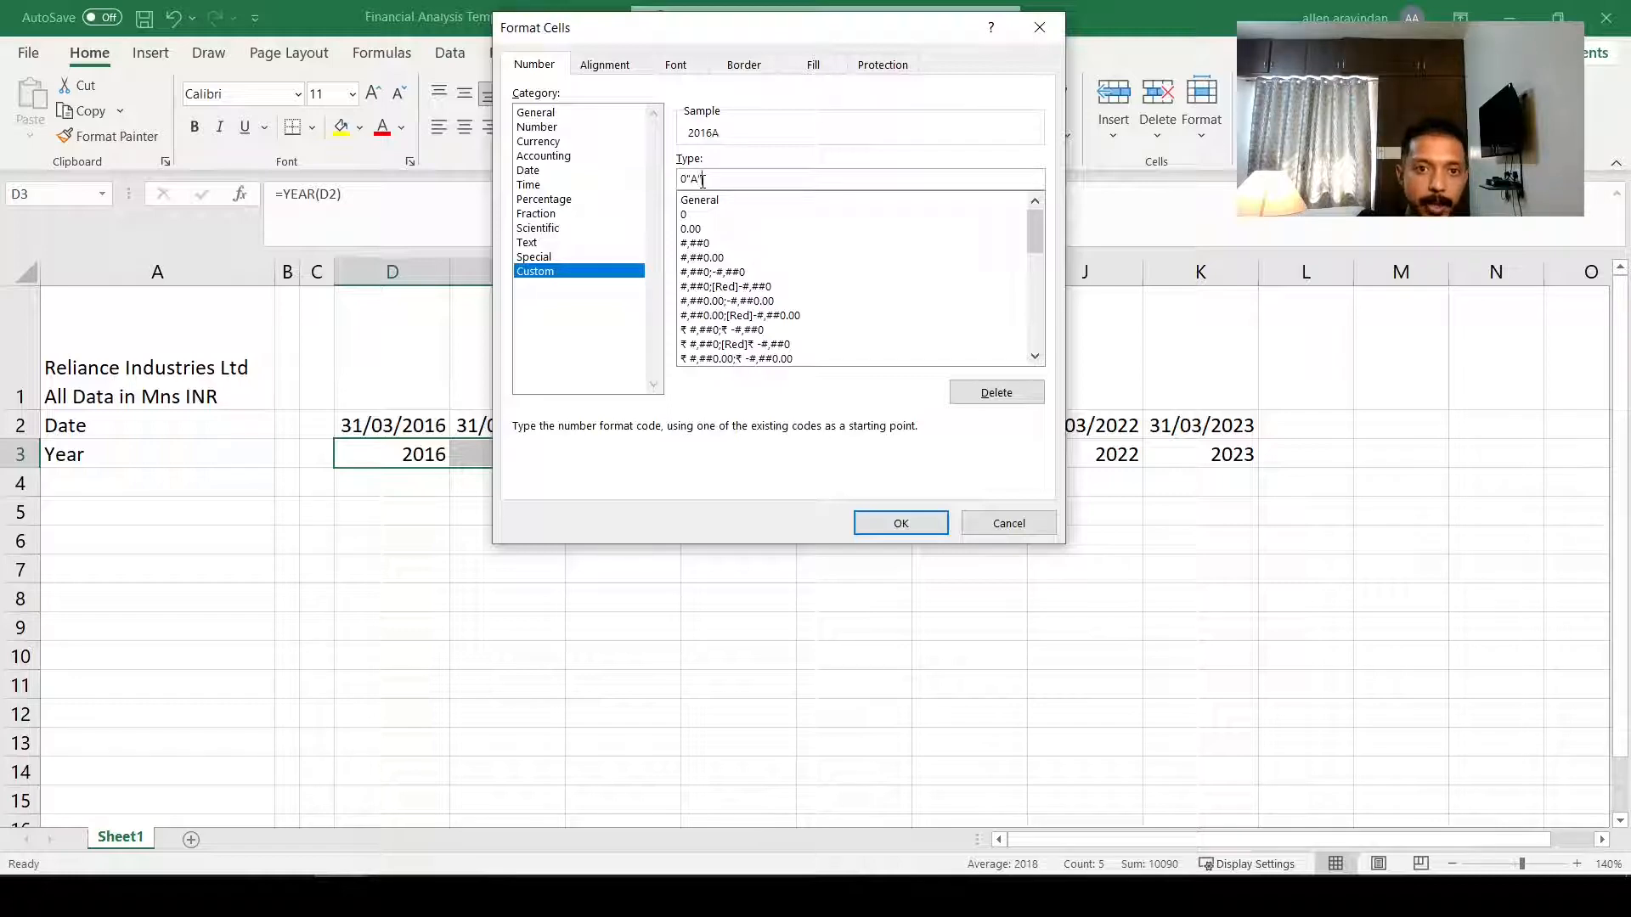
pyautogui.press('Return')
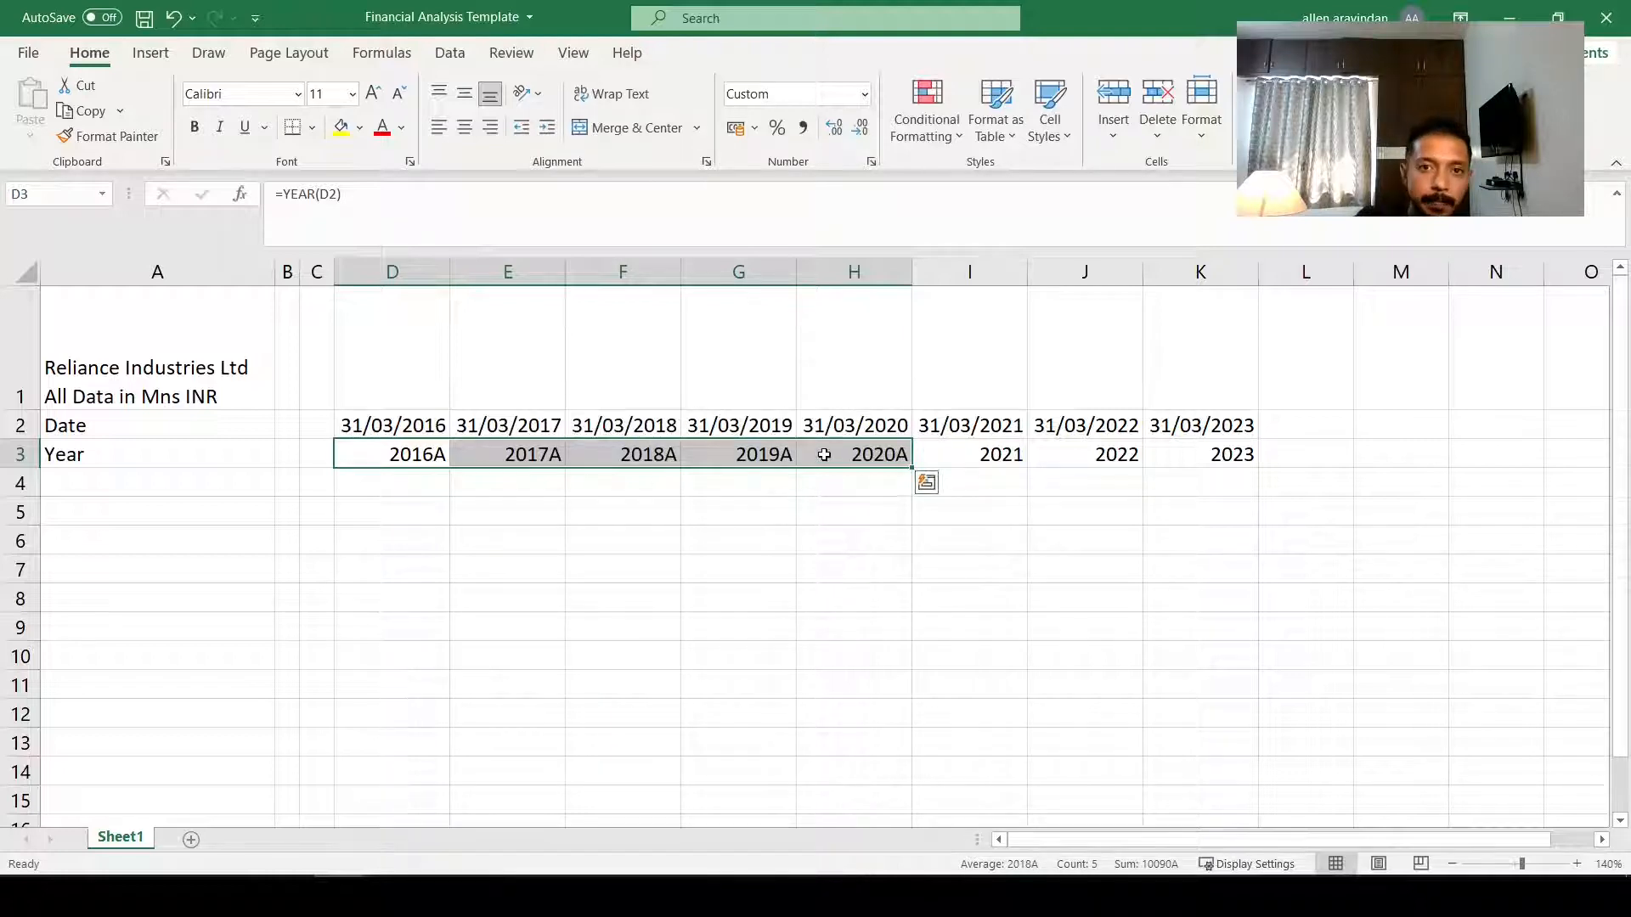
# Step: Change the custom number format of D3:H3 to 0"-A" so a hyphen separates each year from its suffix
pyautogui.click(864, 94)
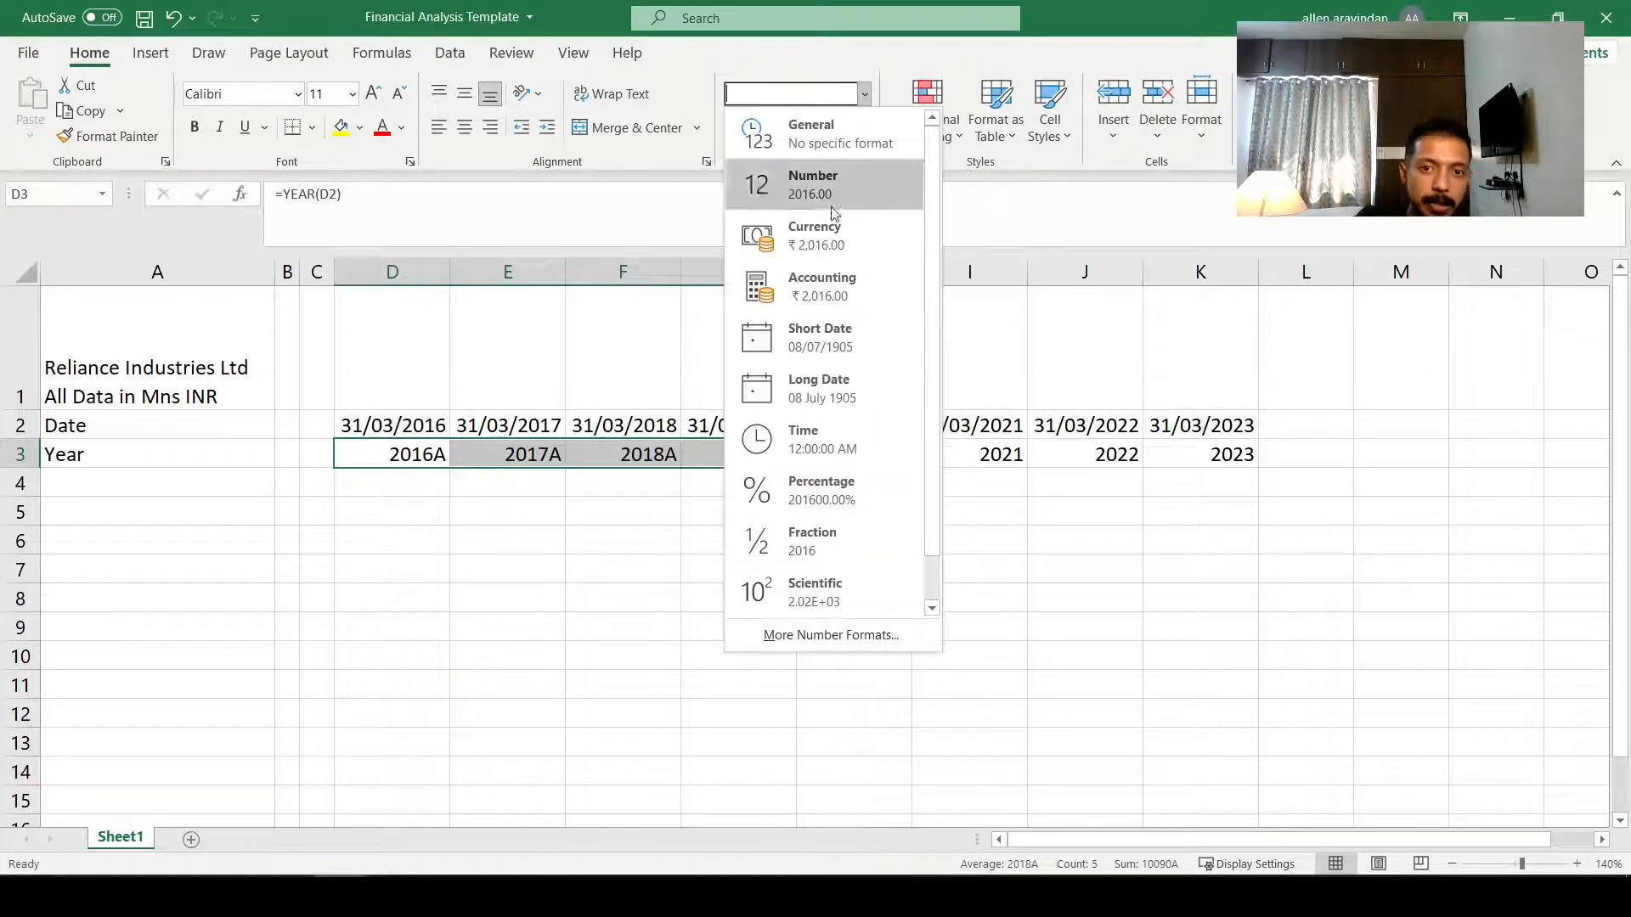
pyautogui.click(798, 636)
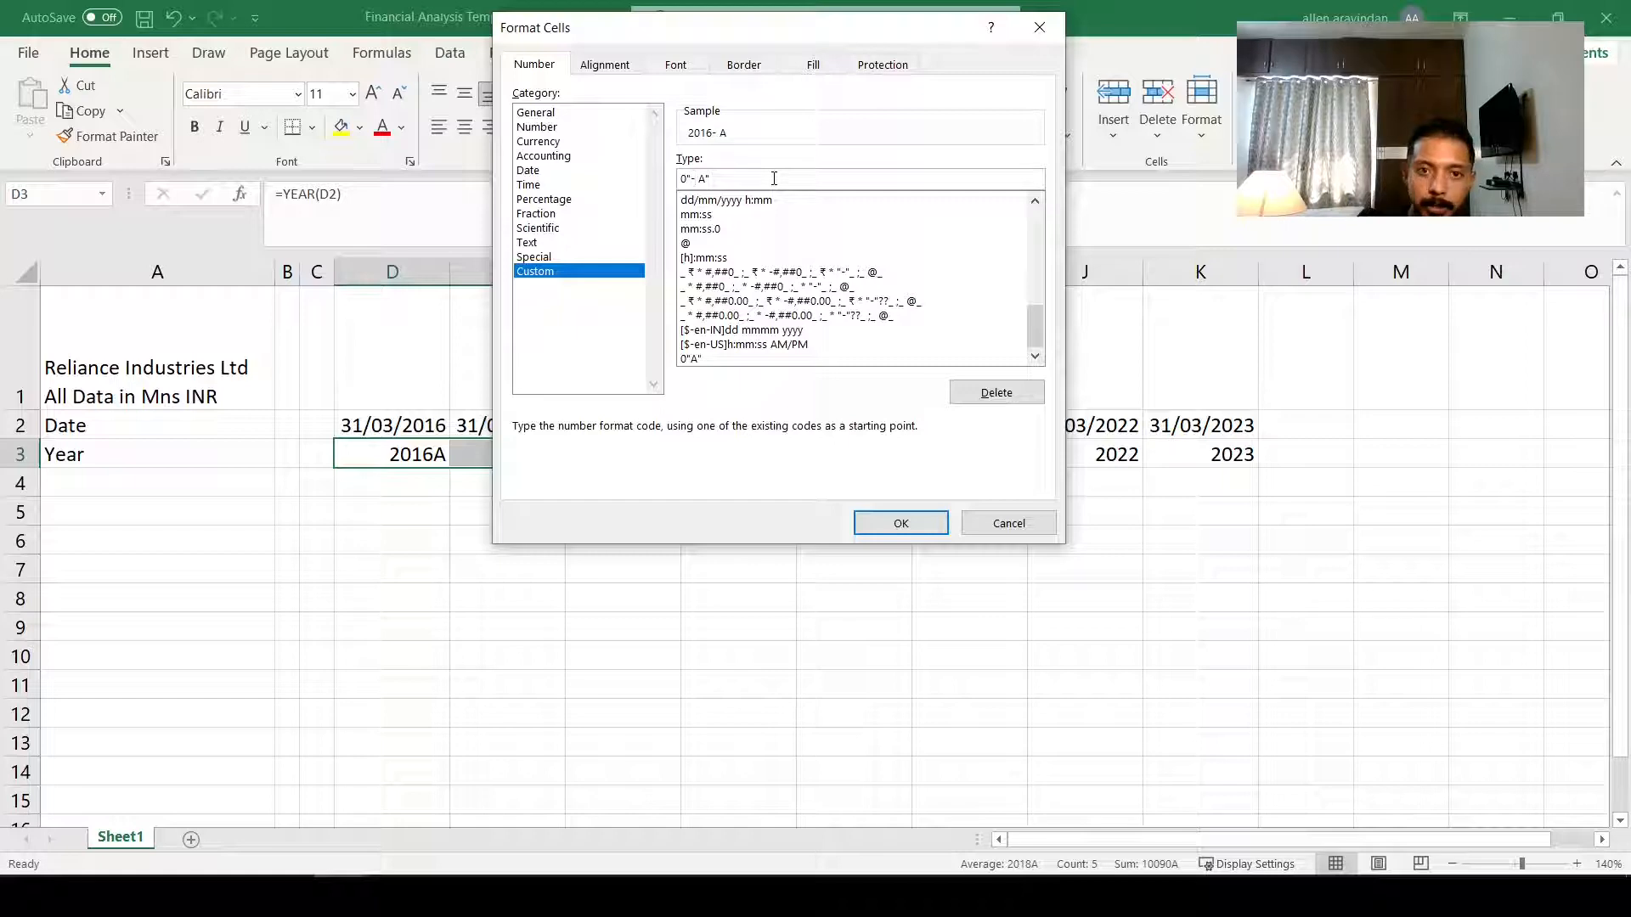
pyautogui.click(873, 525)
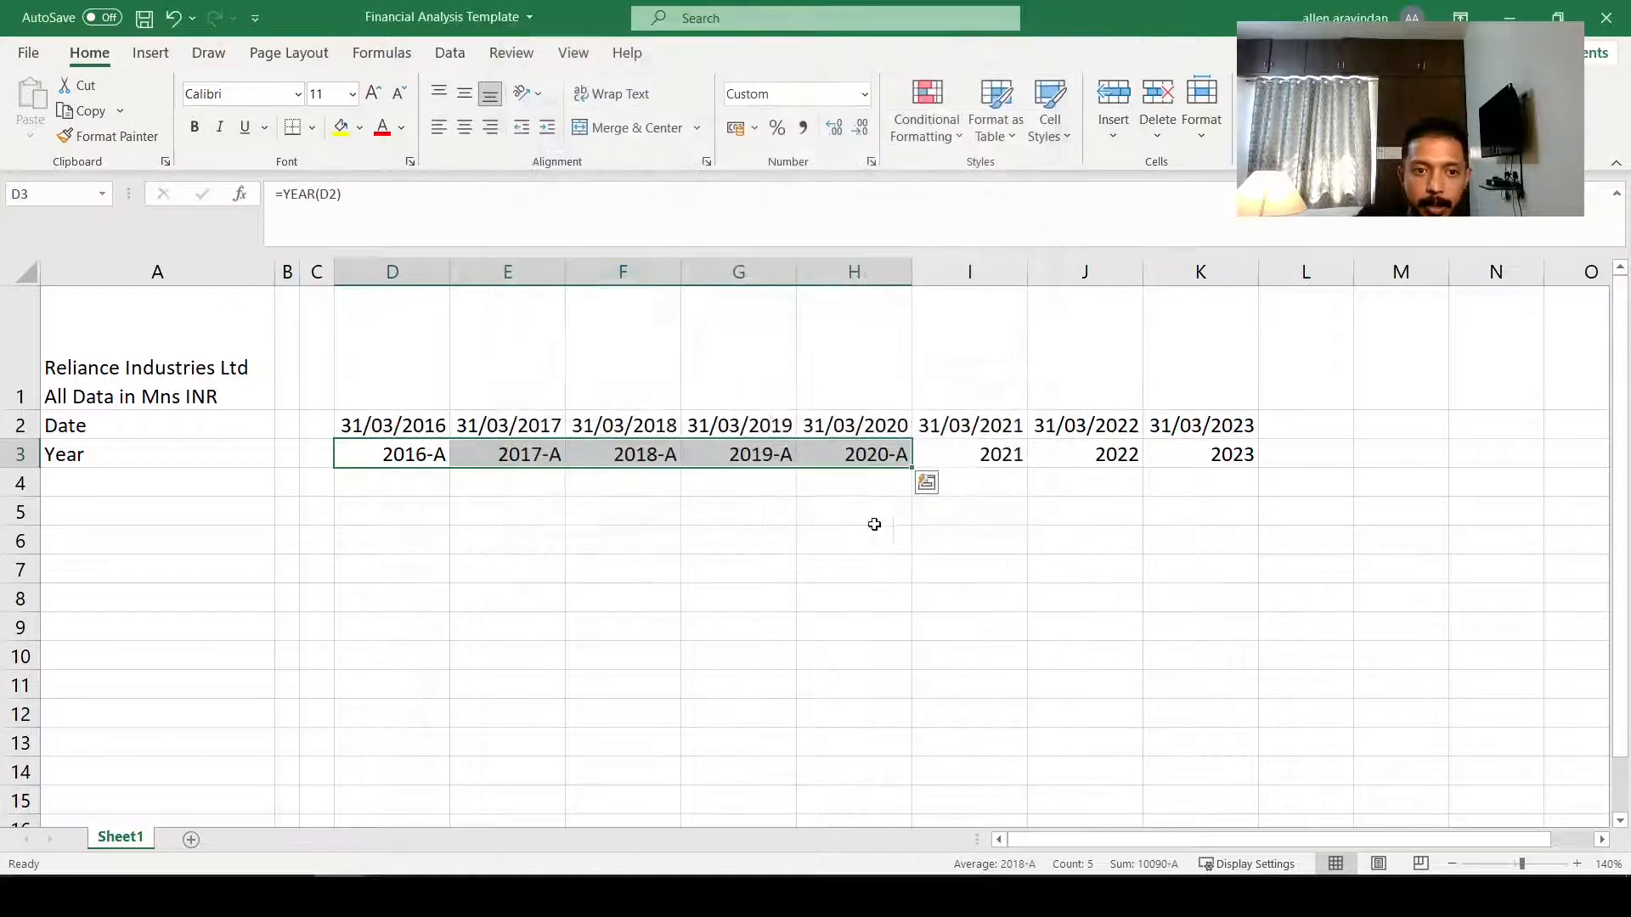
pyautogui.click(633, 548)
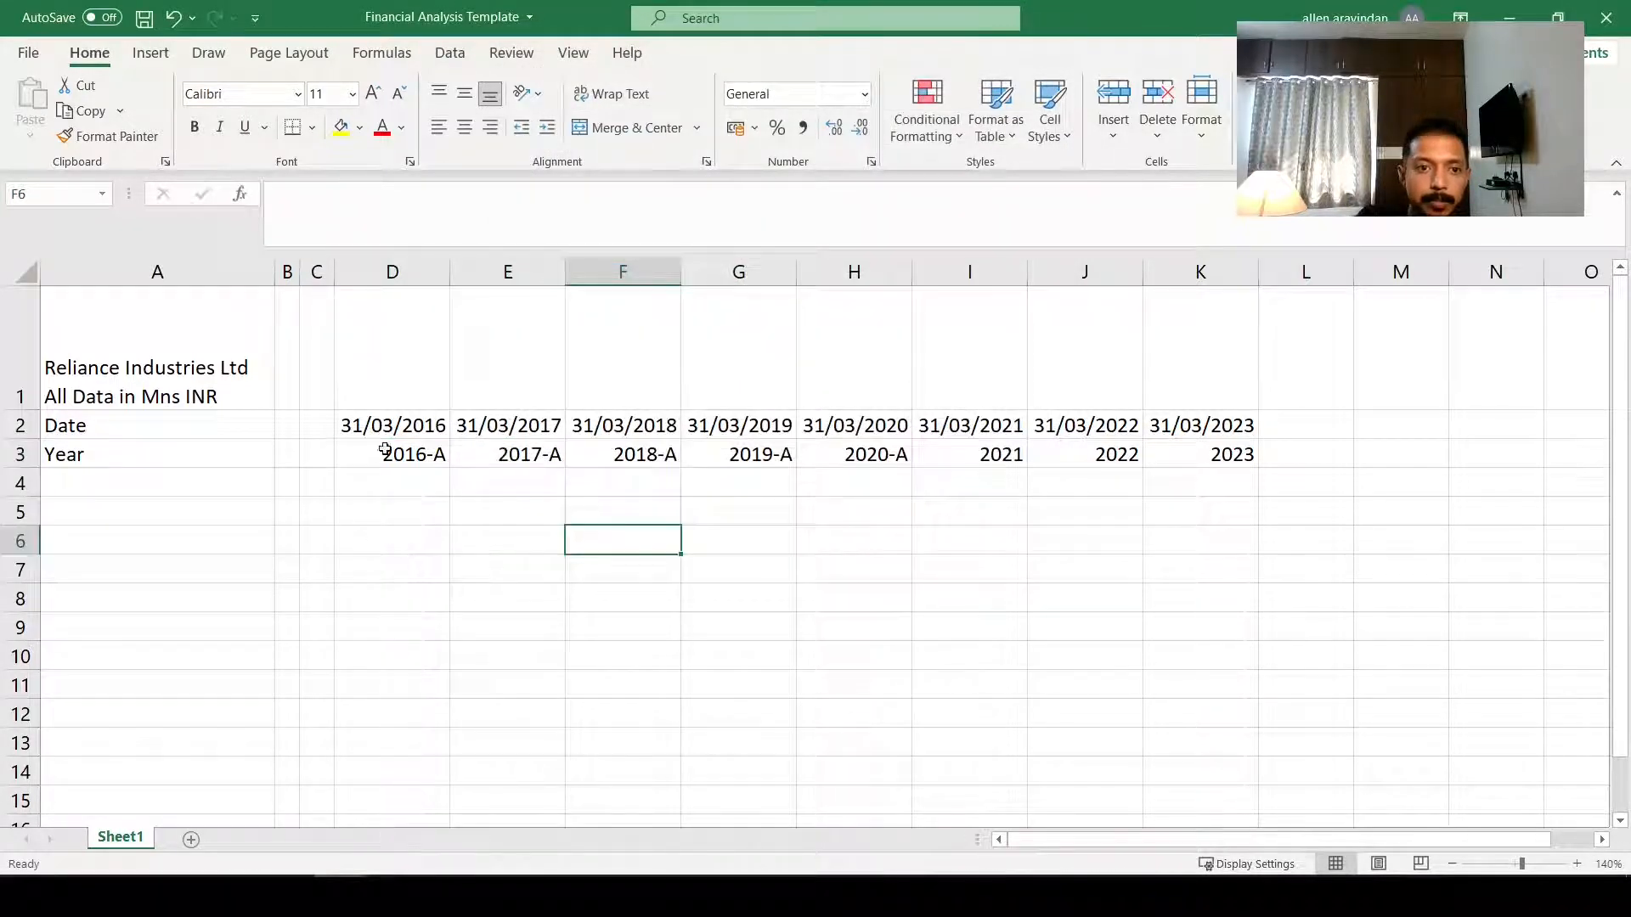
pyautogui.moveTo(384, 450); pyautogui.dragTo(863, 454)
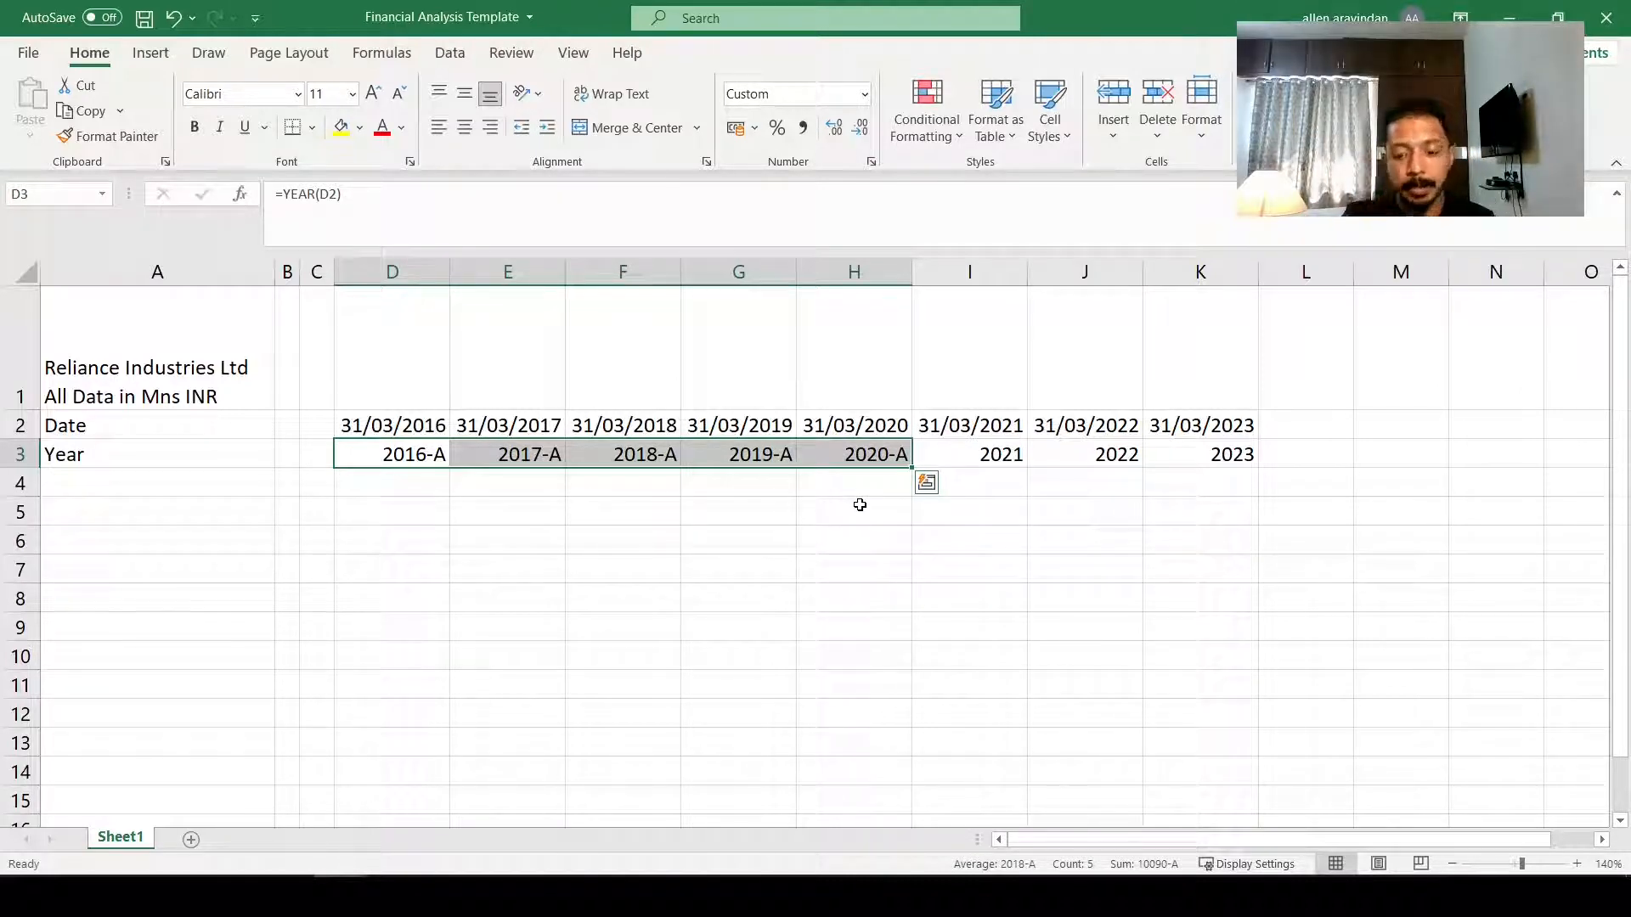
# Step: Apply the custom number format 0"-E" to the years 2021 to 2023 in I3:K3
pyautogui.click(967, 452)
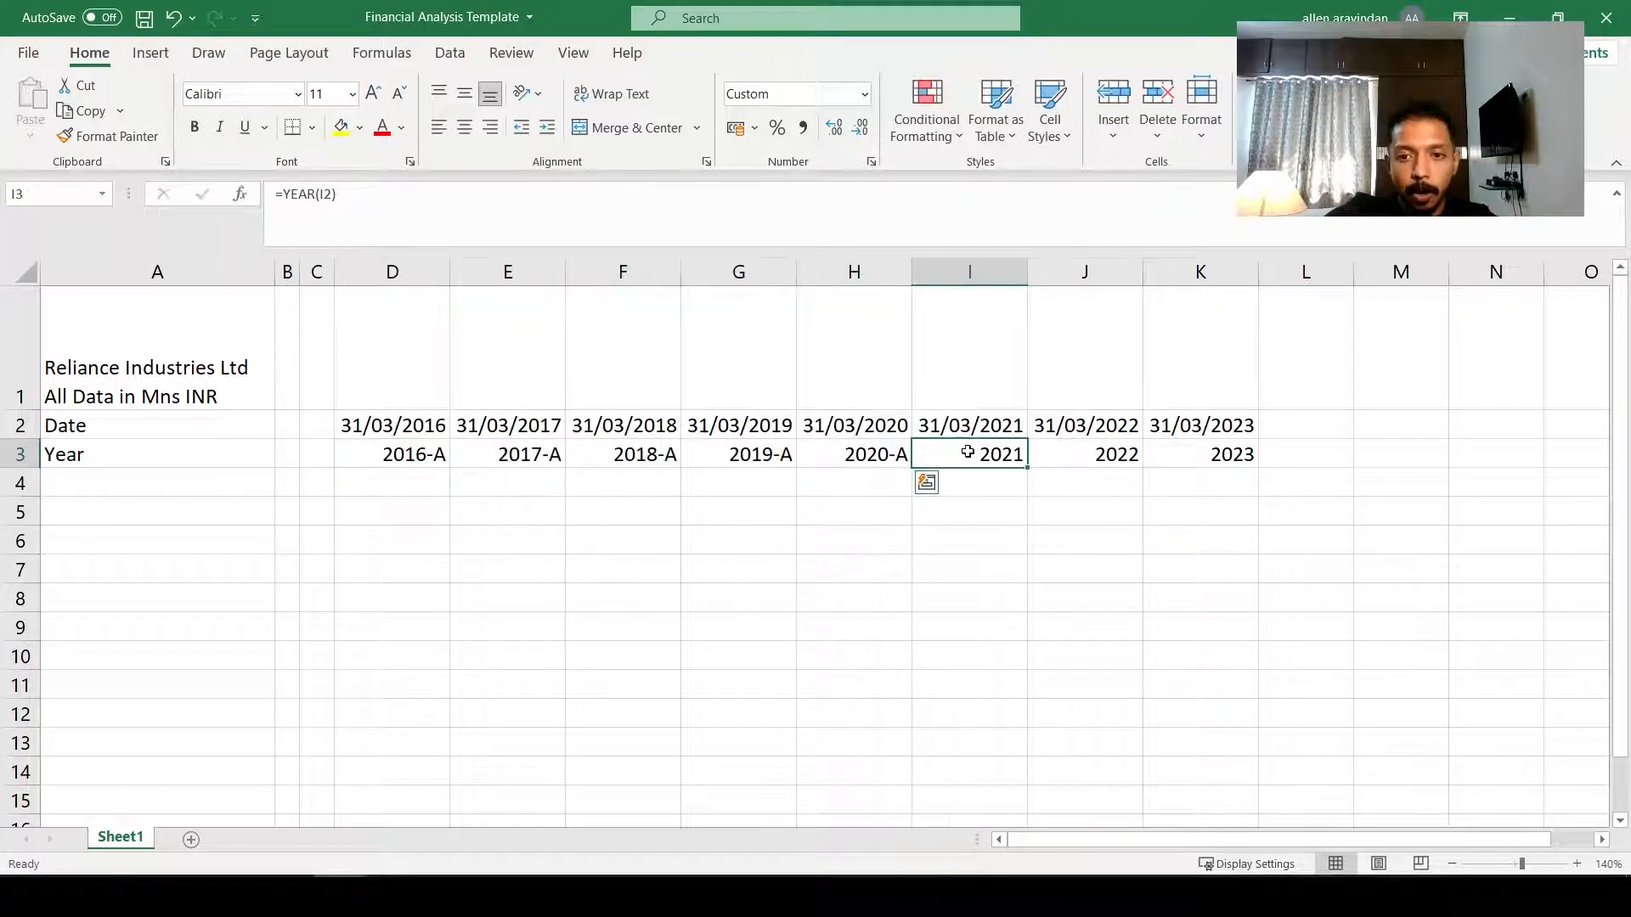
pyautogui.moveTo(968, 452); pyautogui.dragTo(1187, 459)
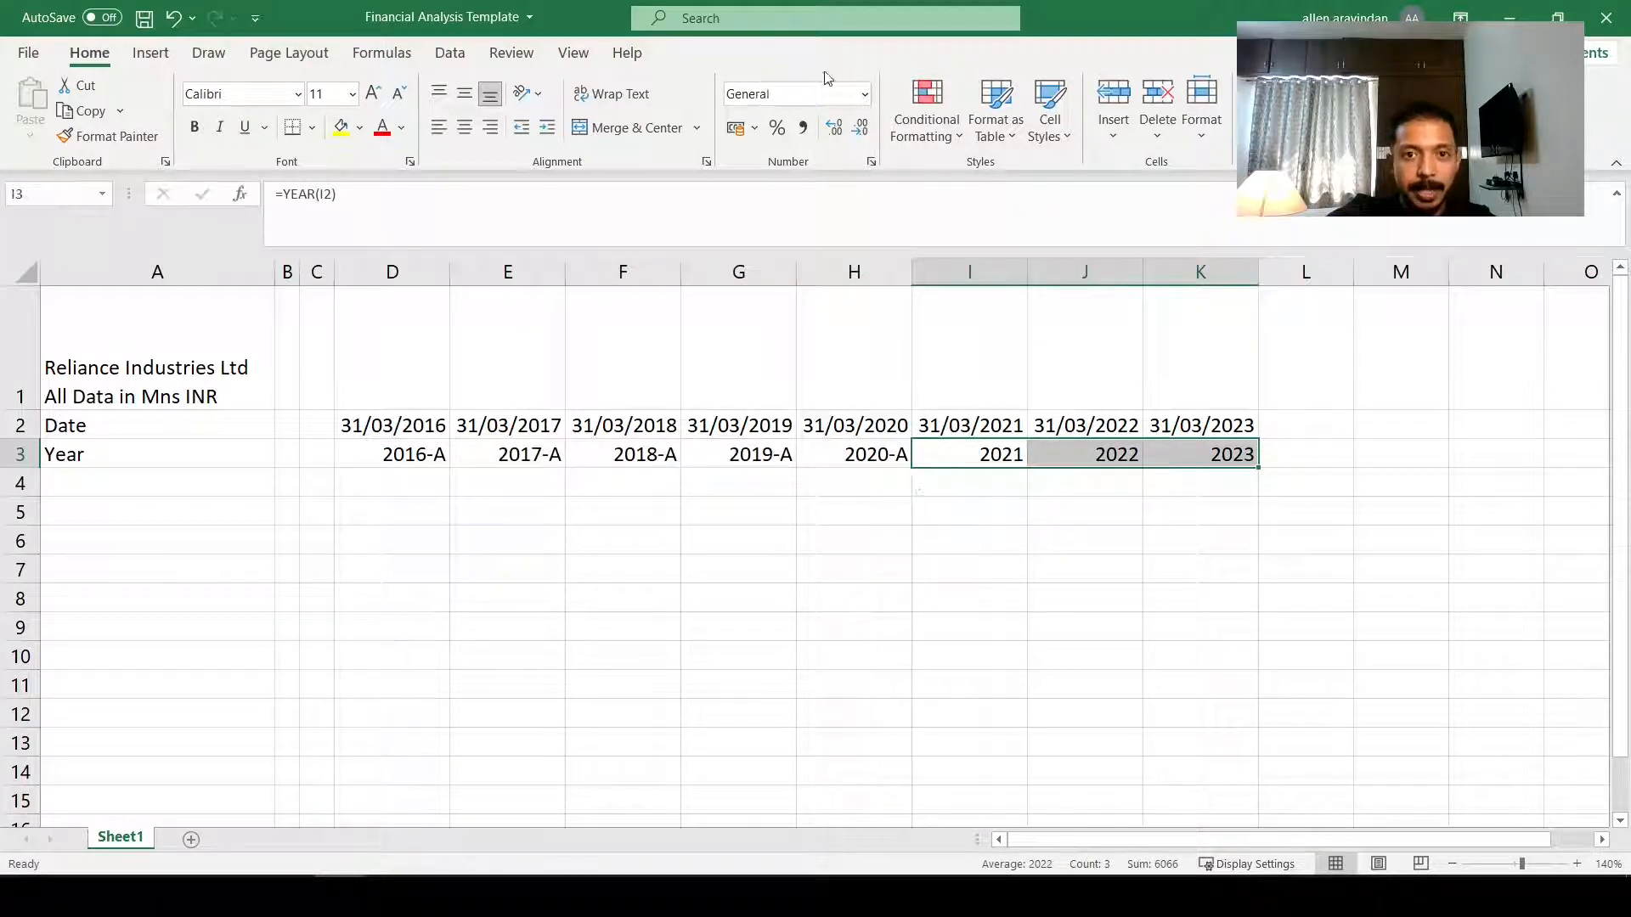
pyautogui.click(864, 93)
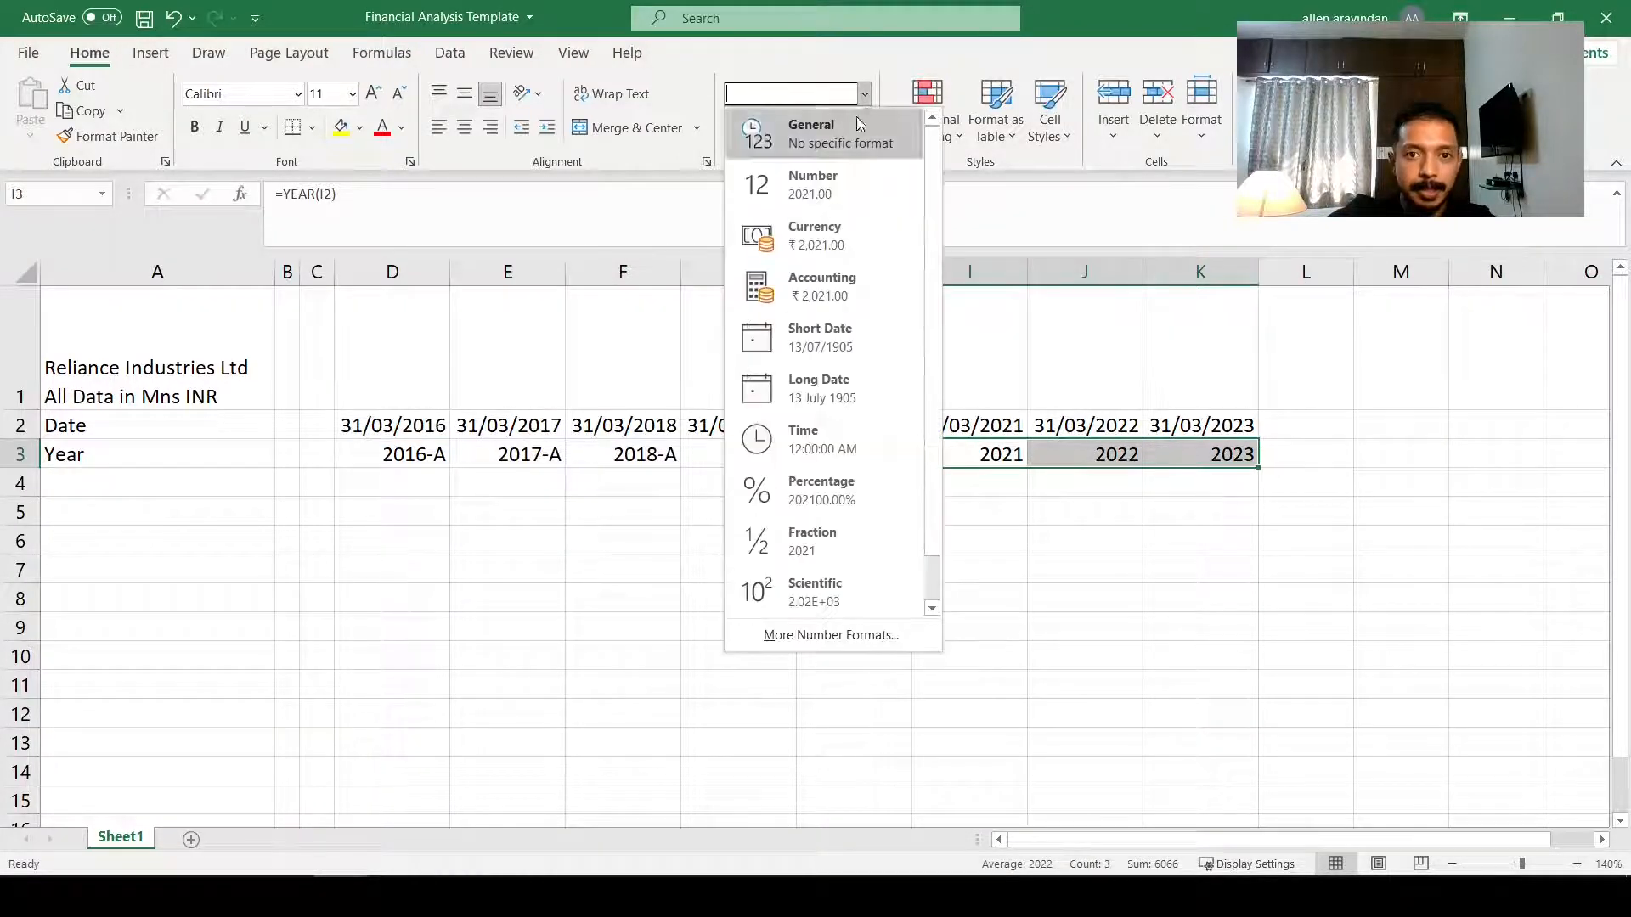
pyautogui.click(844, 637)
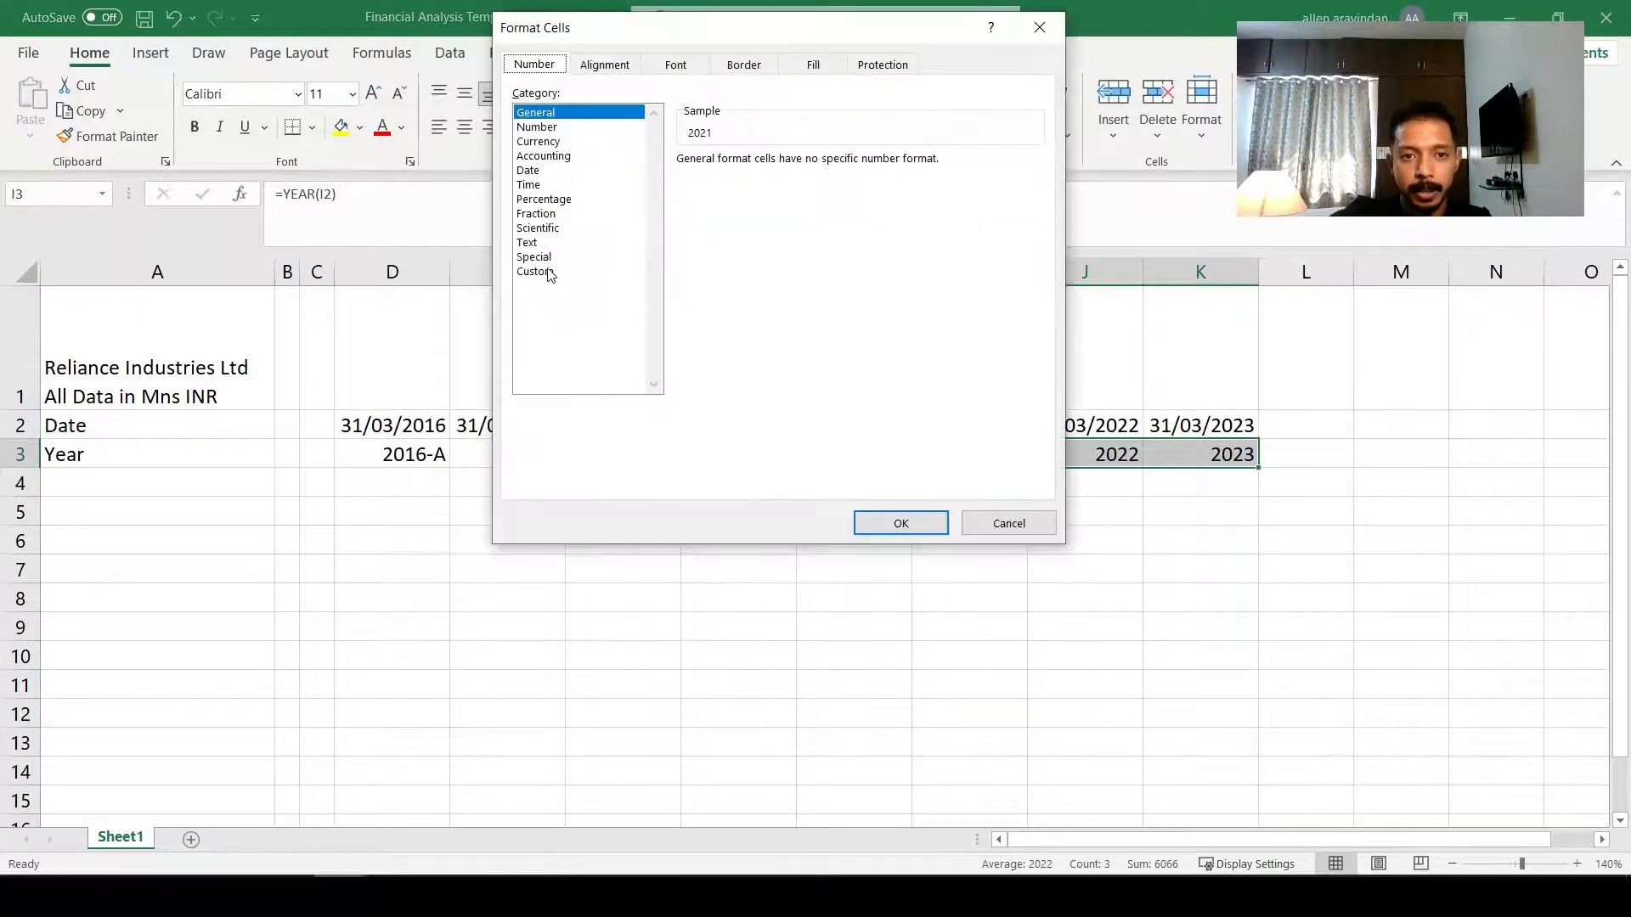
pyautogui.click(550, 272)
pyautogui.click(739, 228)
pyautogui.click(731, 214)
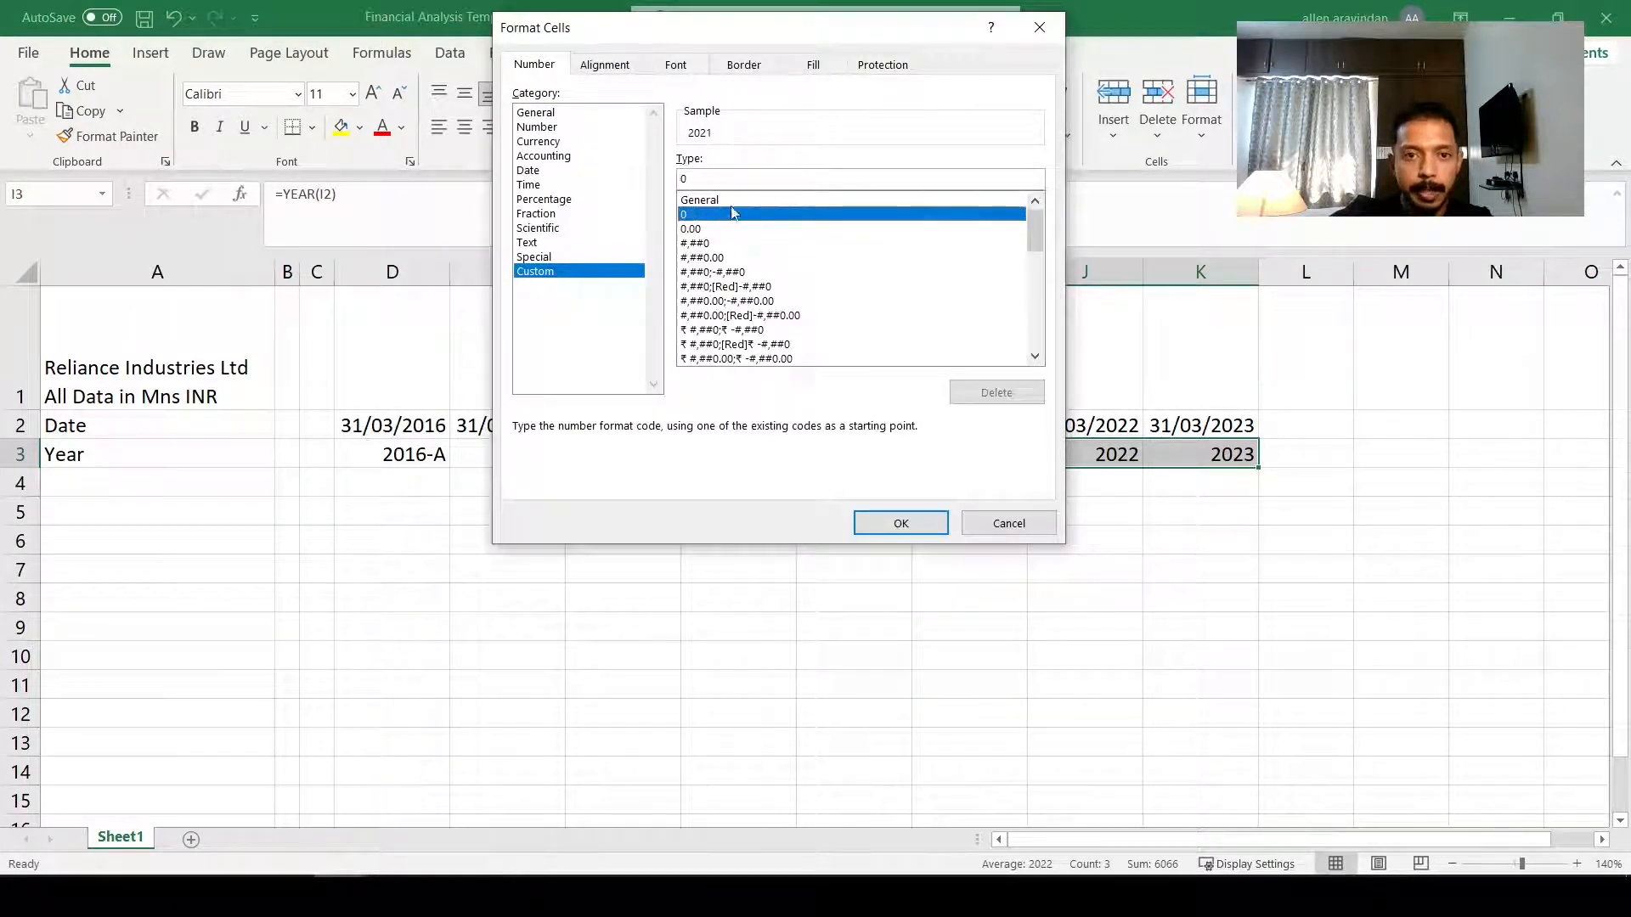
pyautogui.click(720, 179)
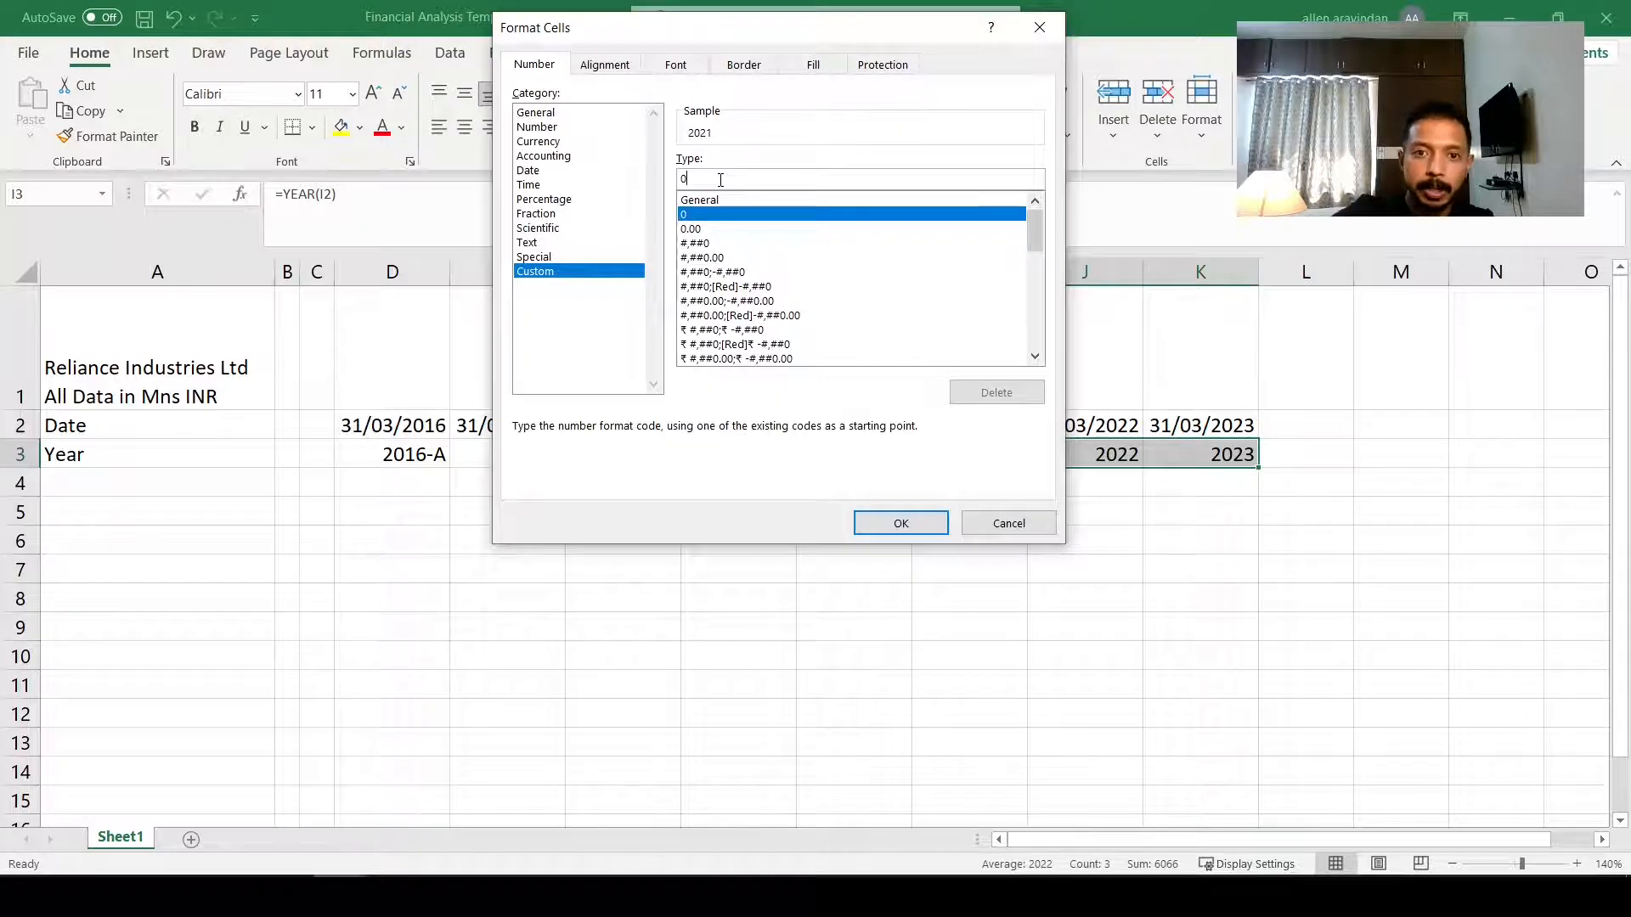
pyautogui.write('"')
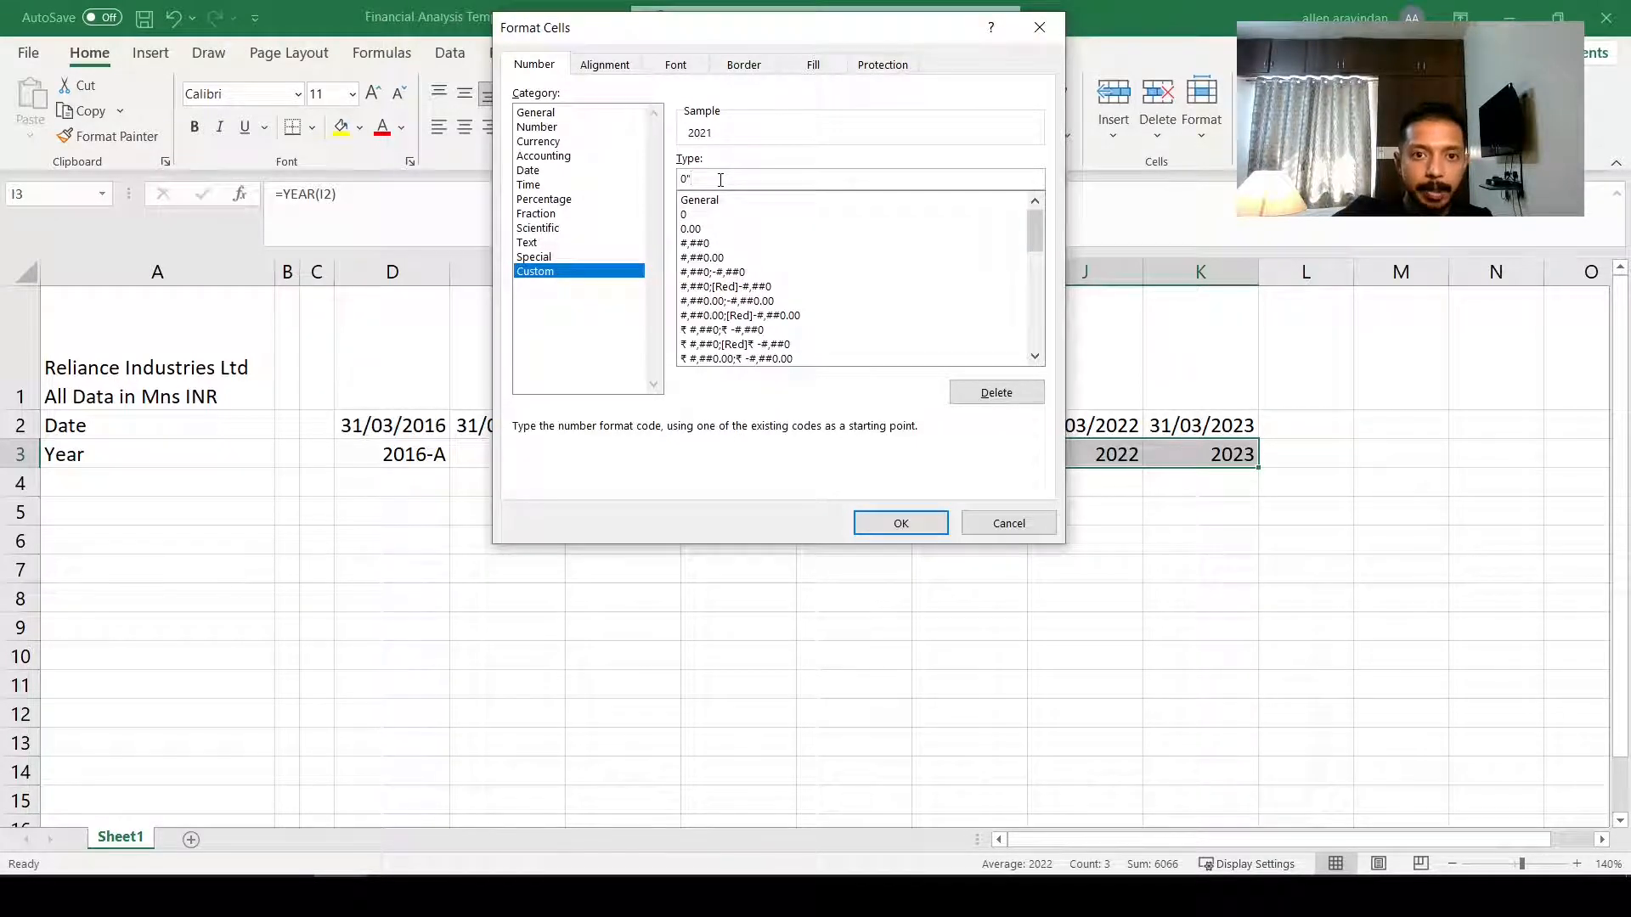
pyautogui.write('-E')
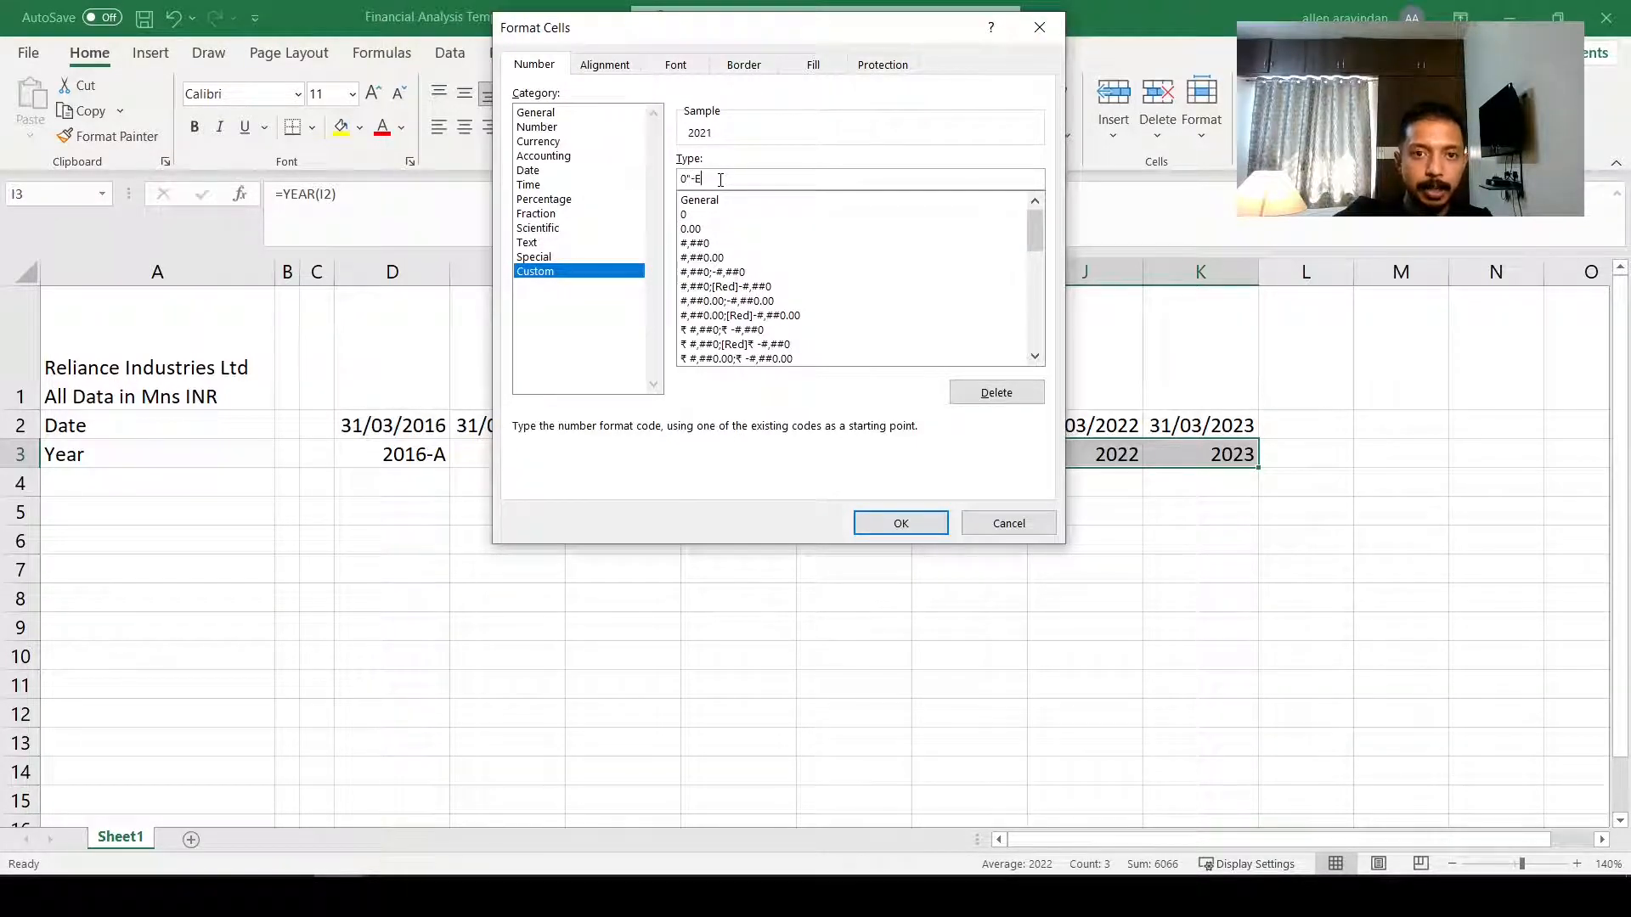
pyautogui.write('"')
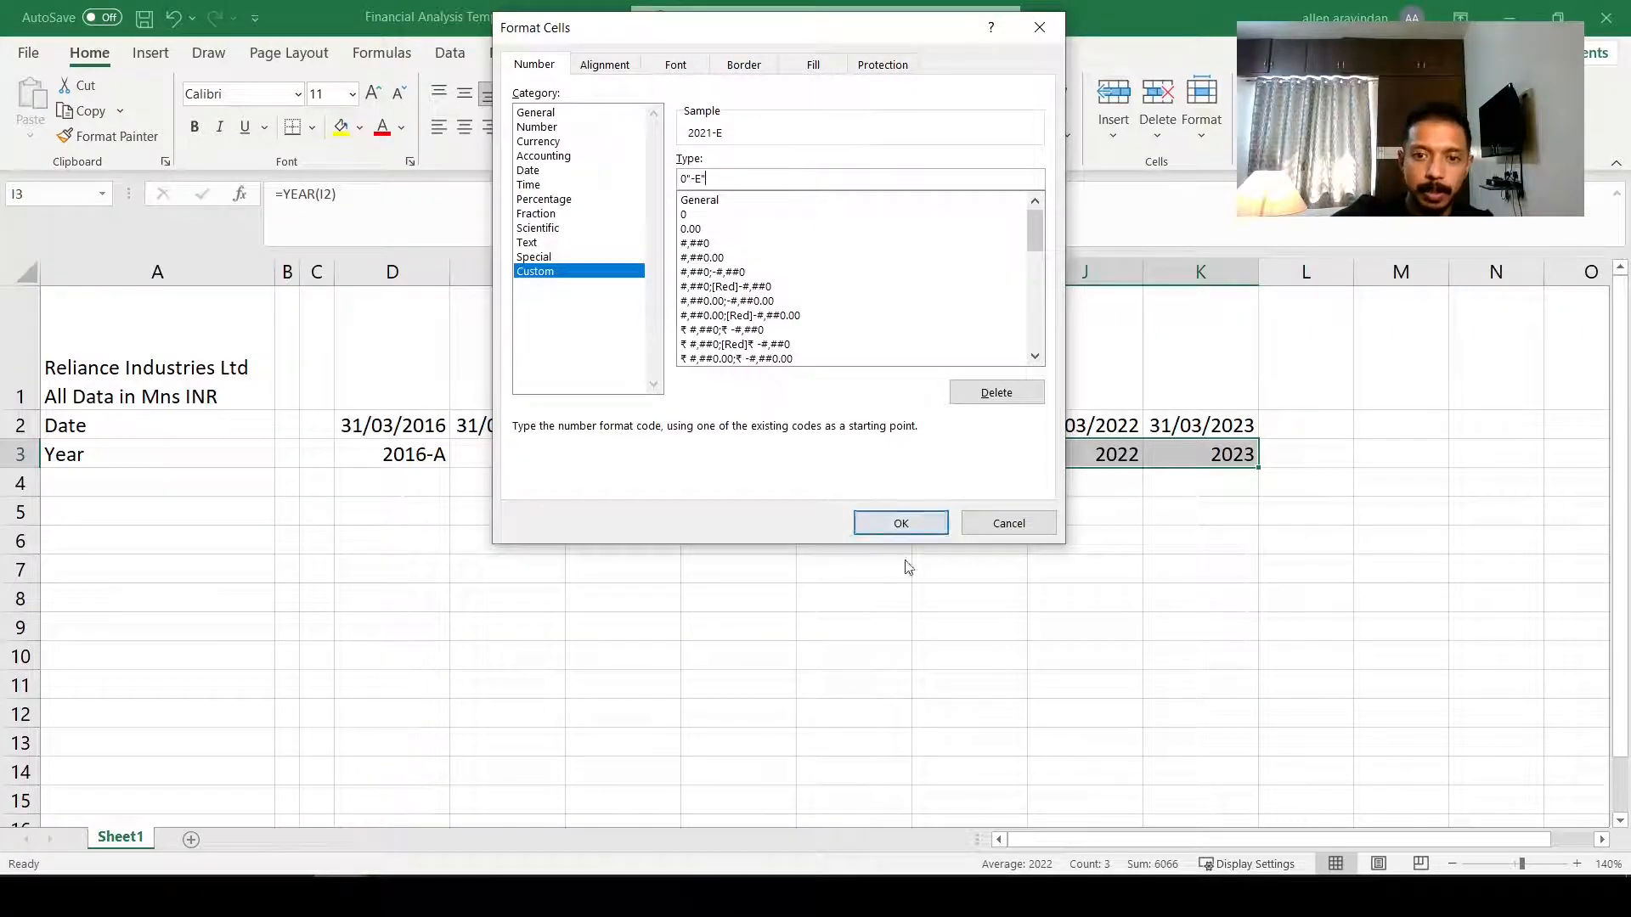
pyautogui.click(900, 523)
pyautogui.click(901, 535)
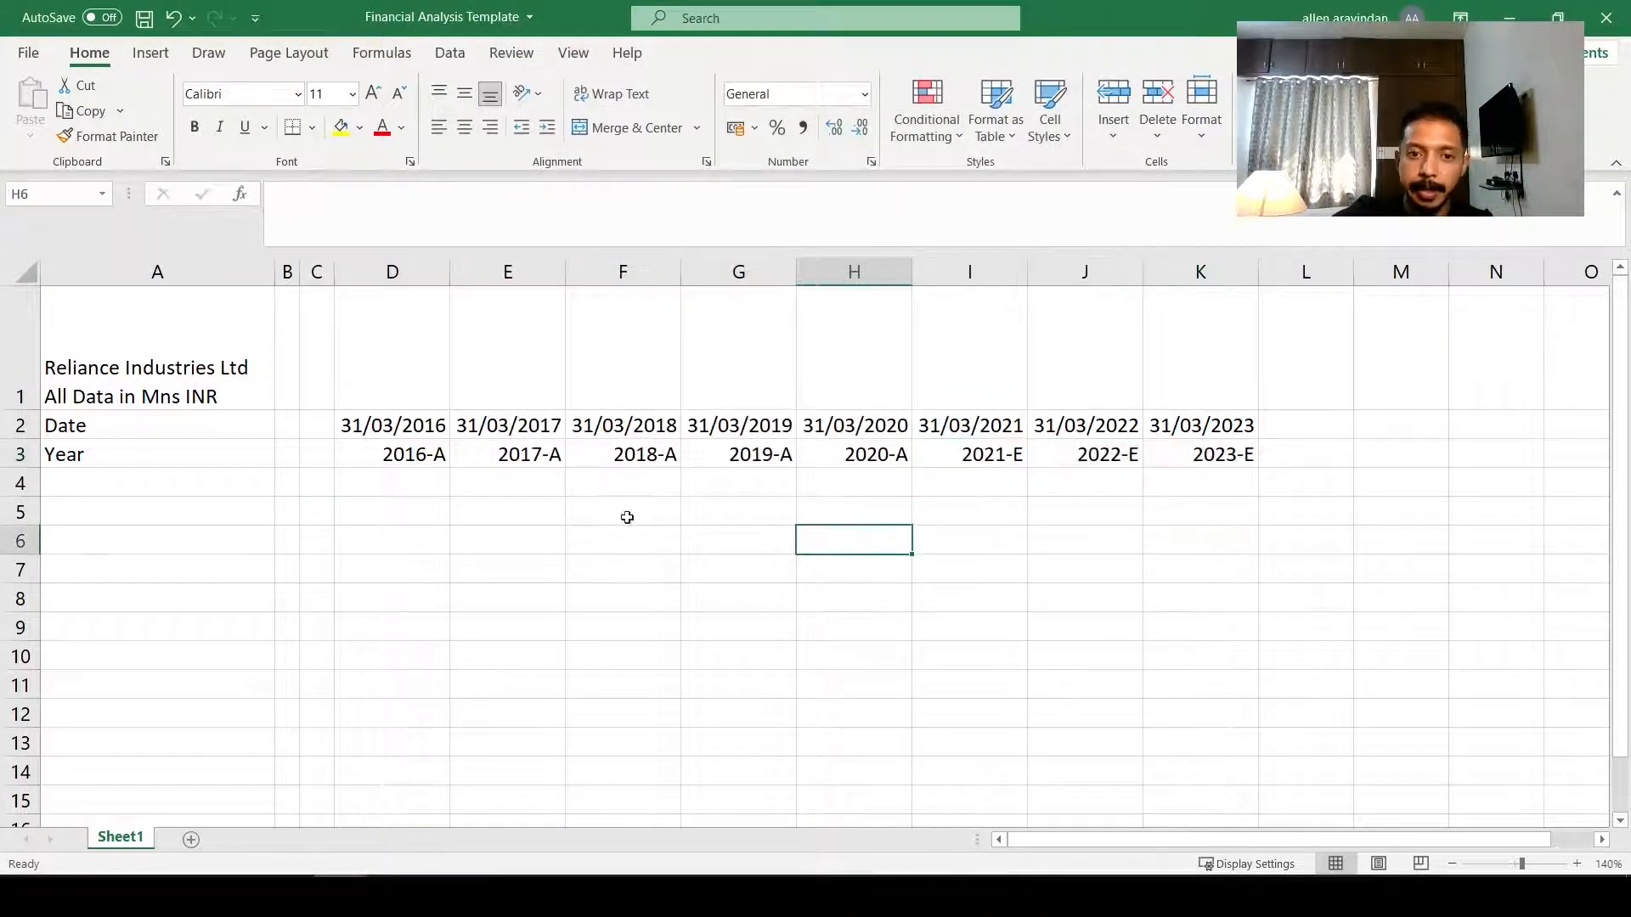
# Step: Examine the suffixed years in D3:H3 and I3:K3 and the Date row
pyautogui.click(347, 461)
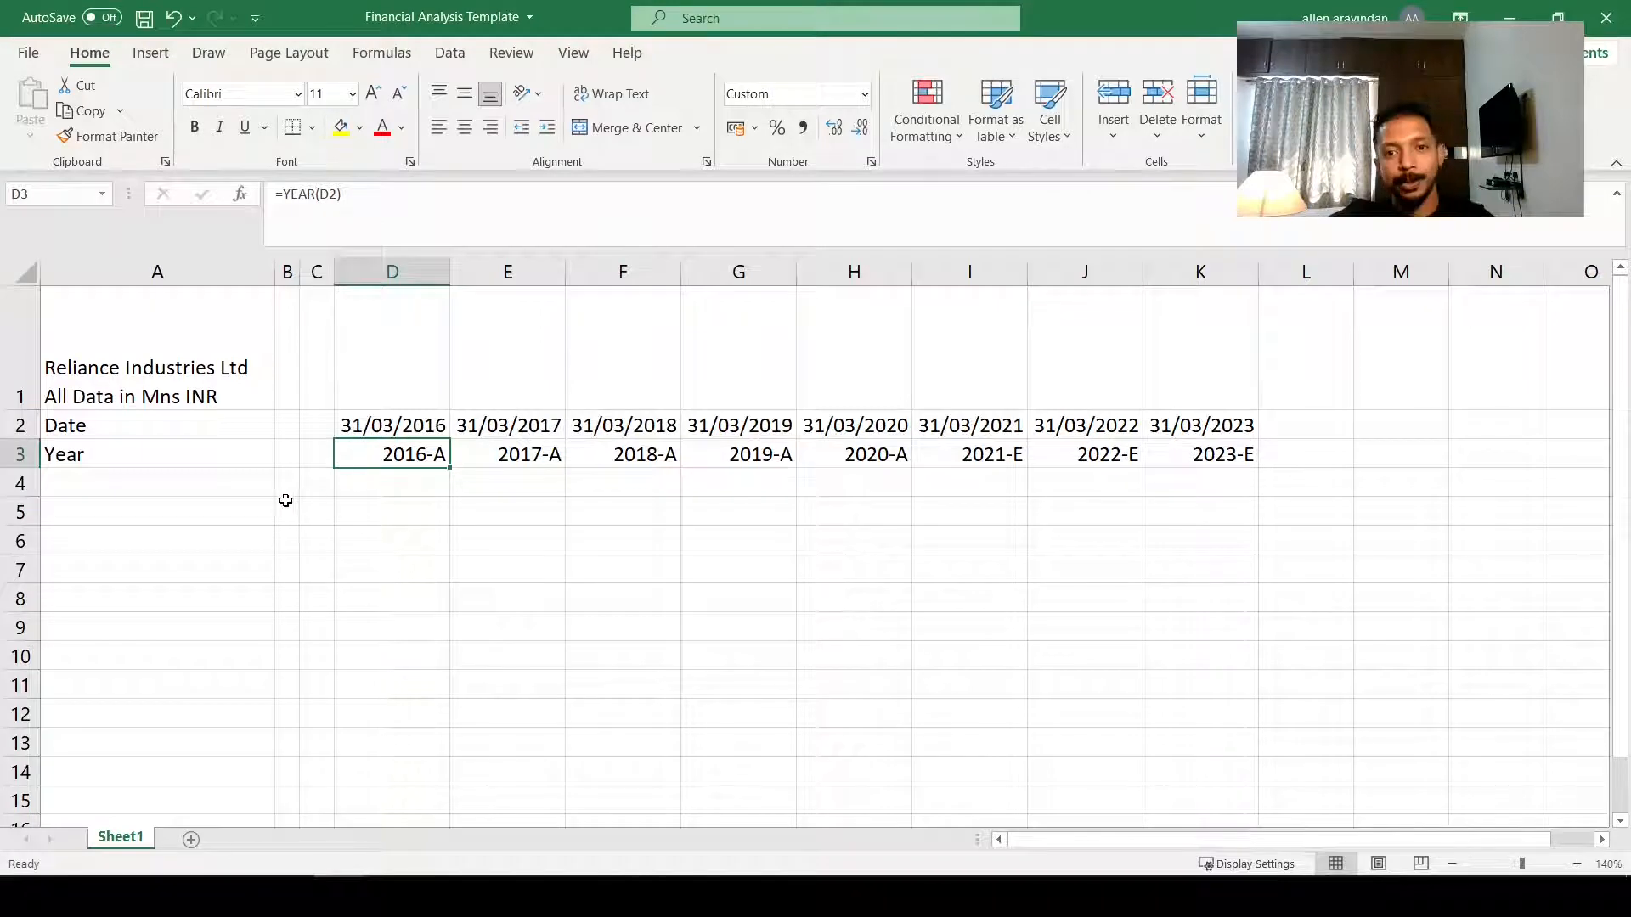
pyautogui.moveTo(414, 456); pyautogui.dragTo(831, 452)
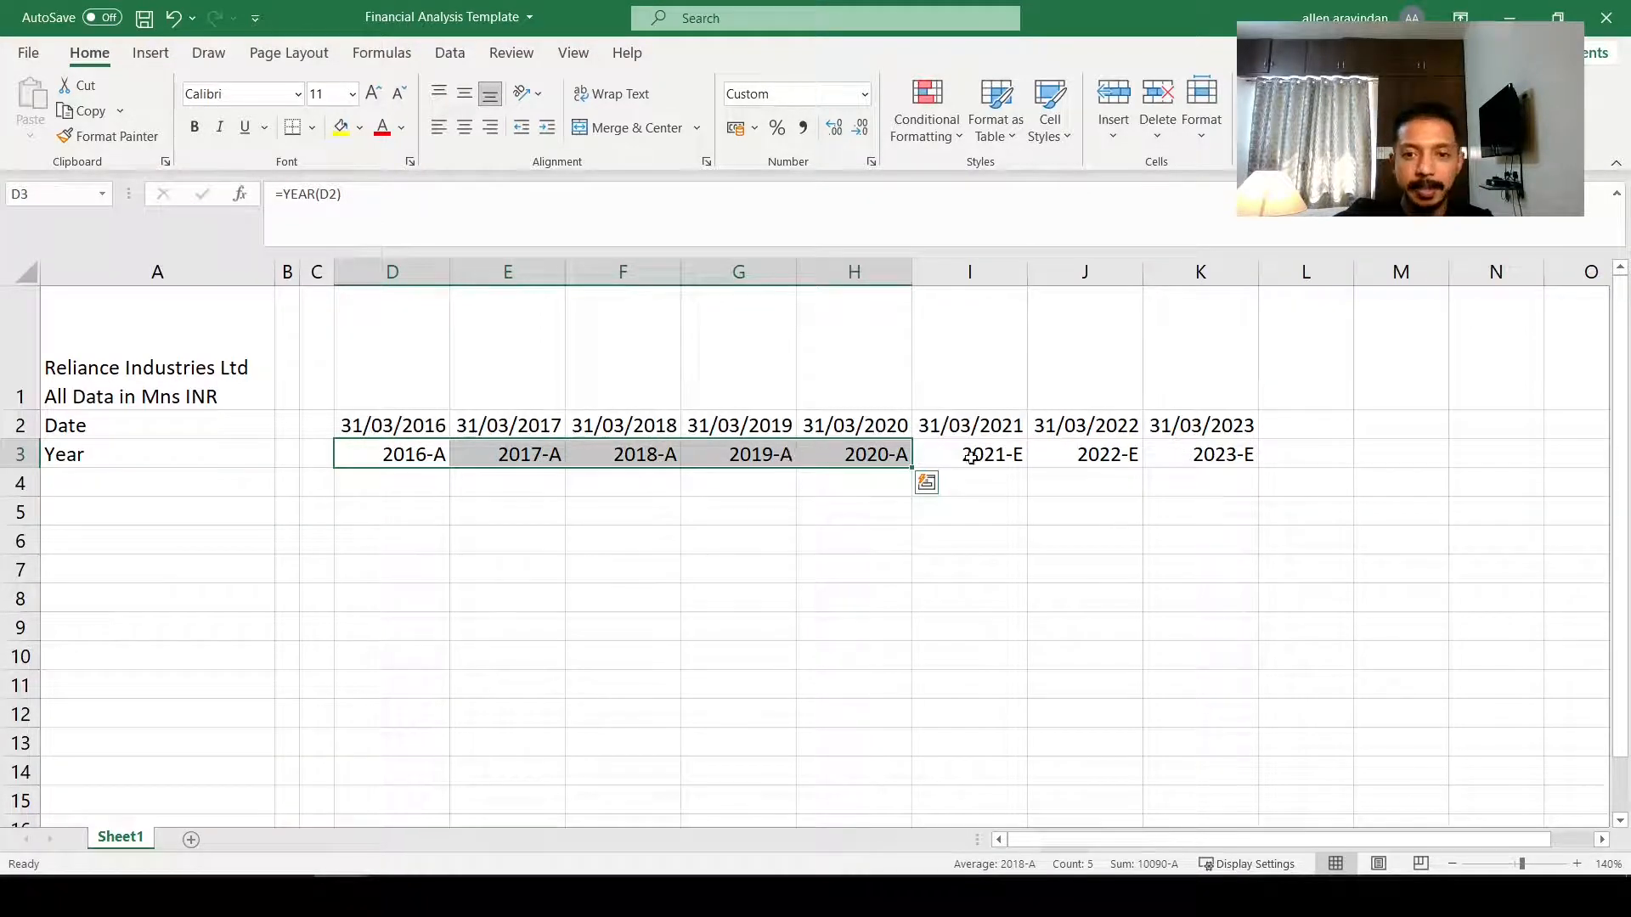
pyautogui.moveTo(971, 459); pyautogui.dragTo(1216, 450)
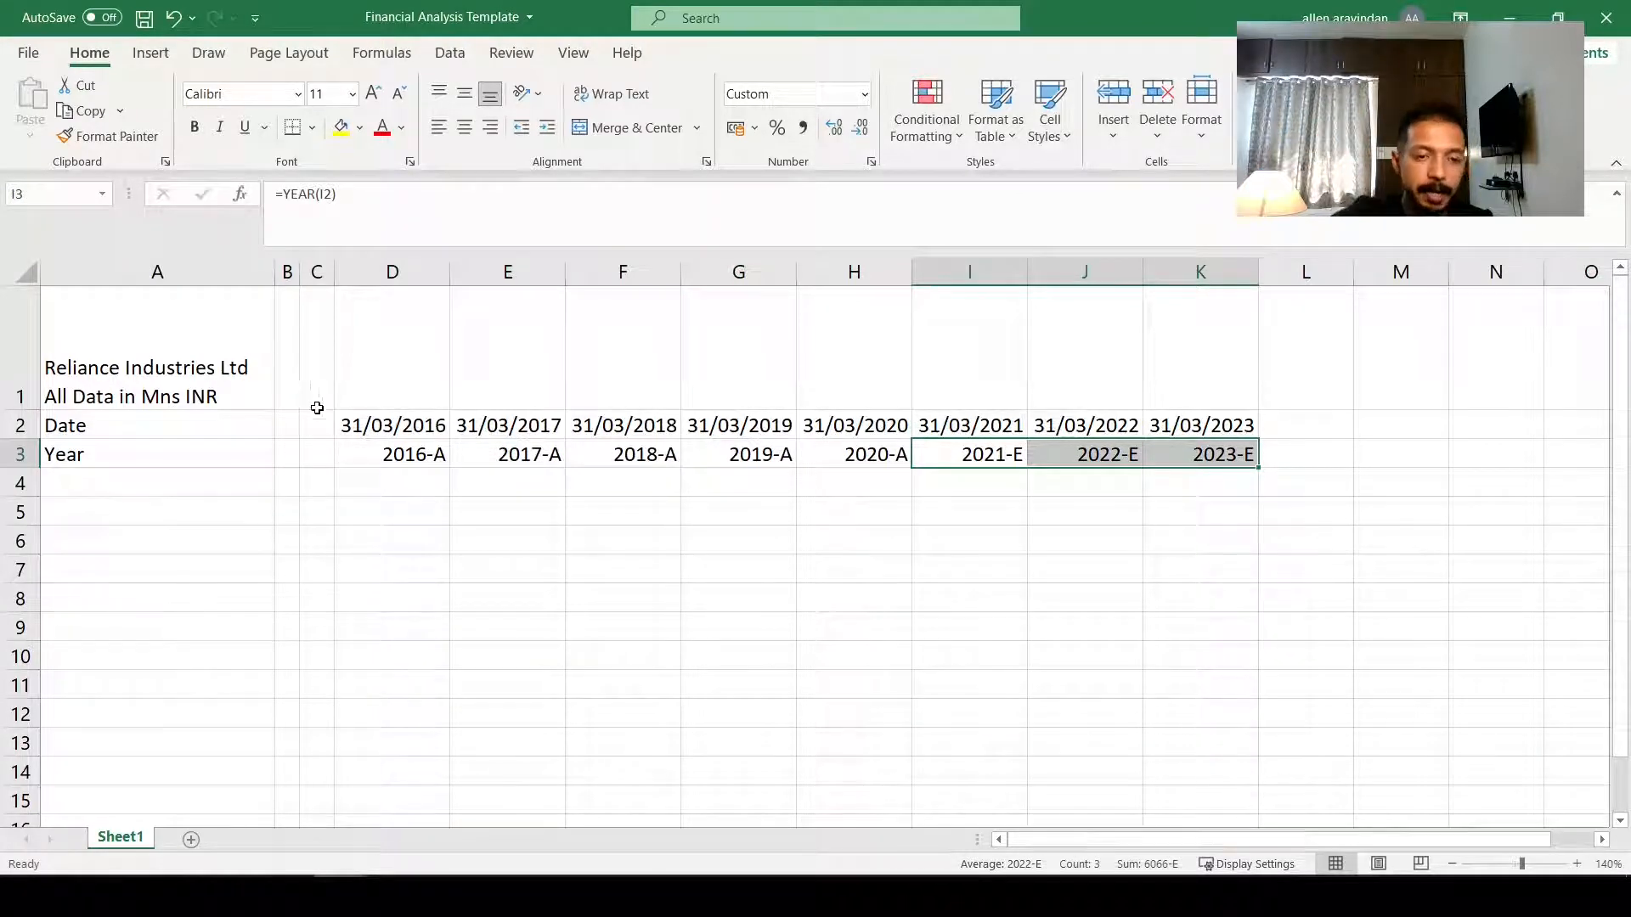
pyautogui.click(349, 445)
pyautogui.click(100, 431)
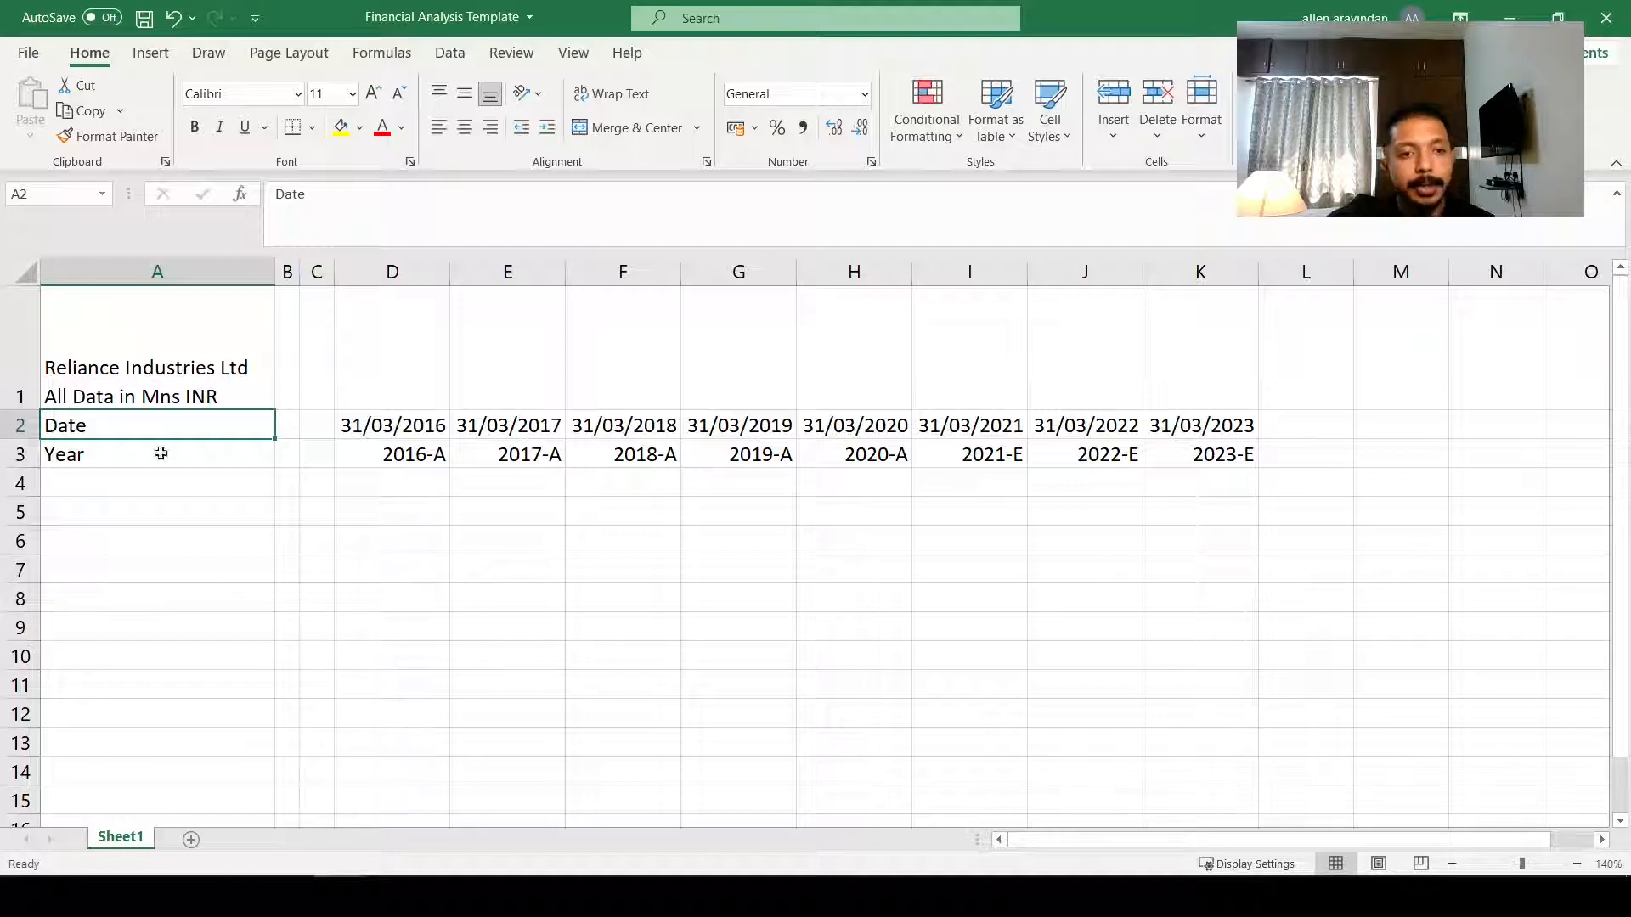
pyautogui.click(360, 427)
# Step: Set the font of the Date and Year rows, A2:K3, to Arial
pyautogui.click(146, 421)
pyautogui.moveTo(147, 421); pyautogui.dragTo(1243, 455)
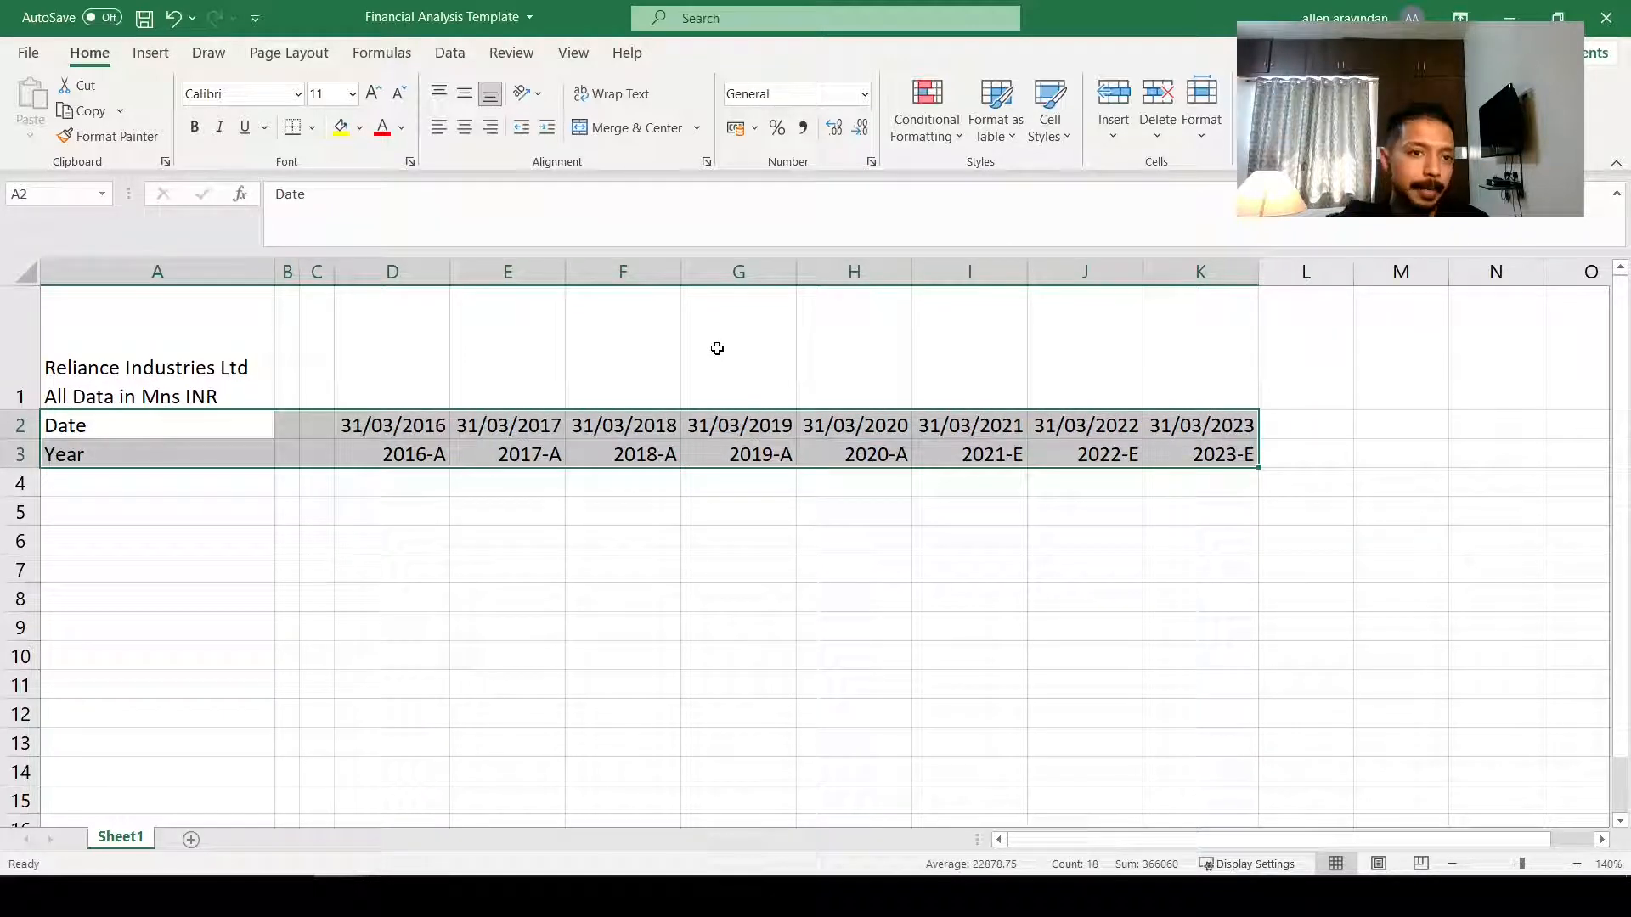
pyautogui.click(297, 94)
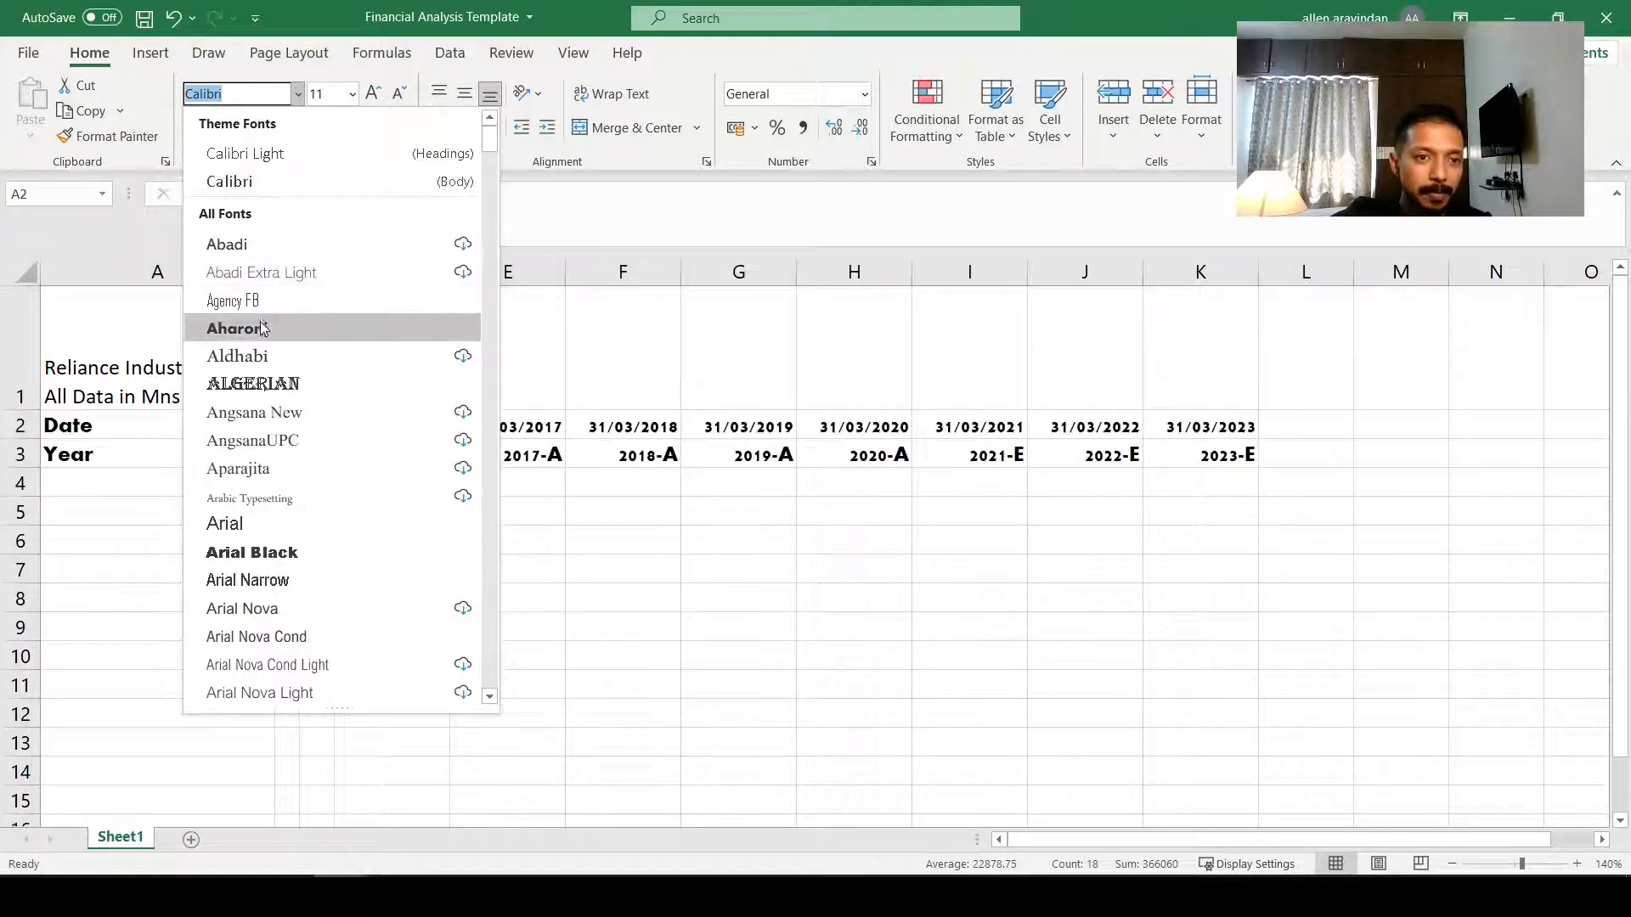
pyautogui.click(283, 527)
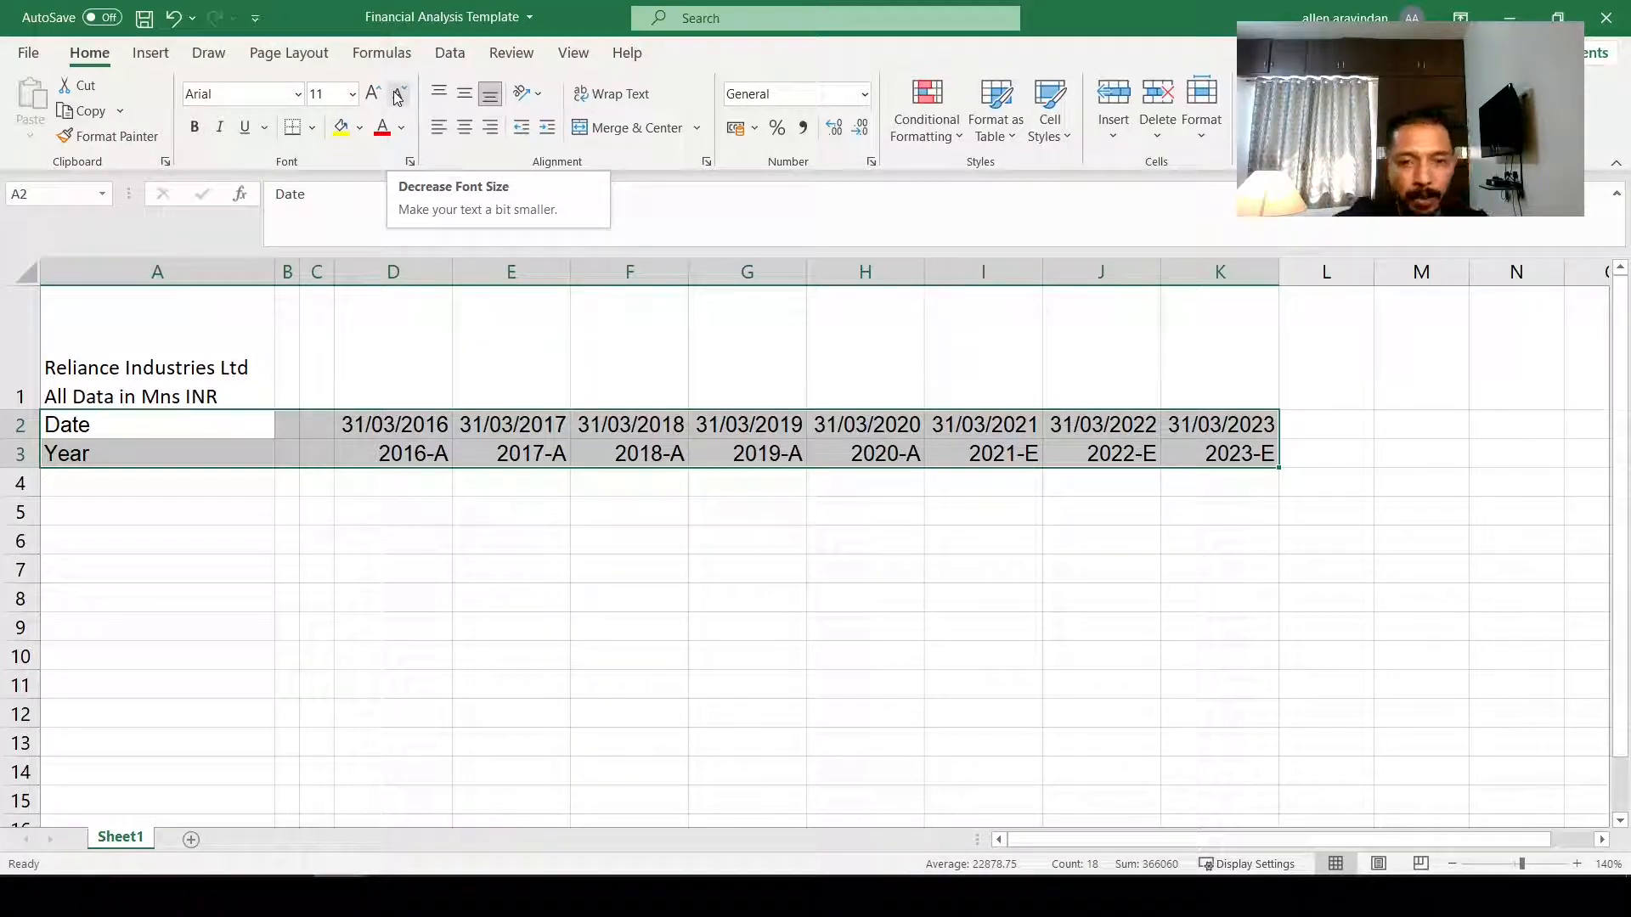
pyautogui.click(298, 94)
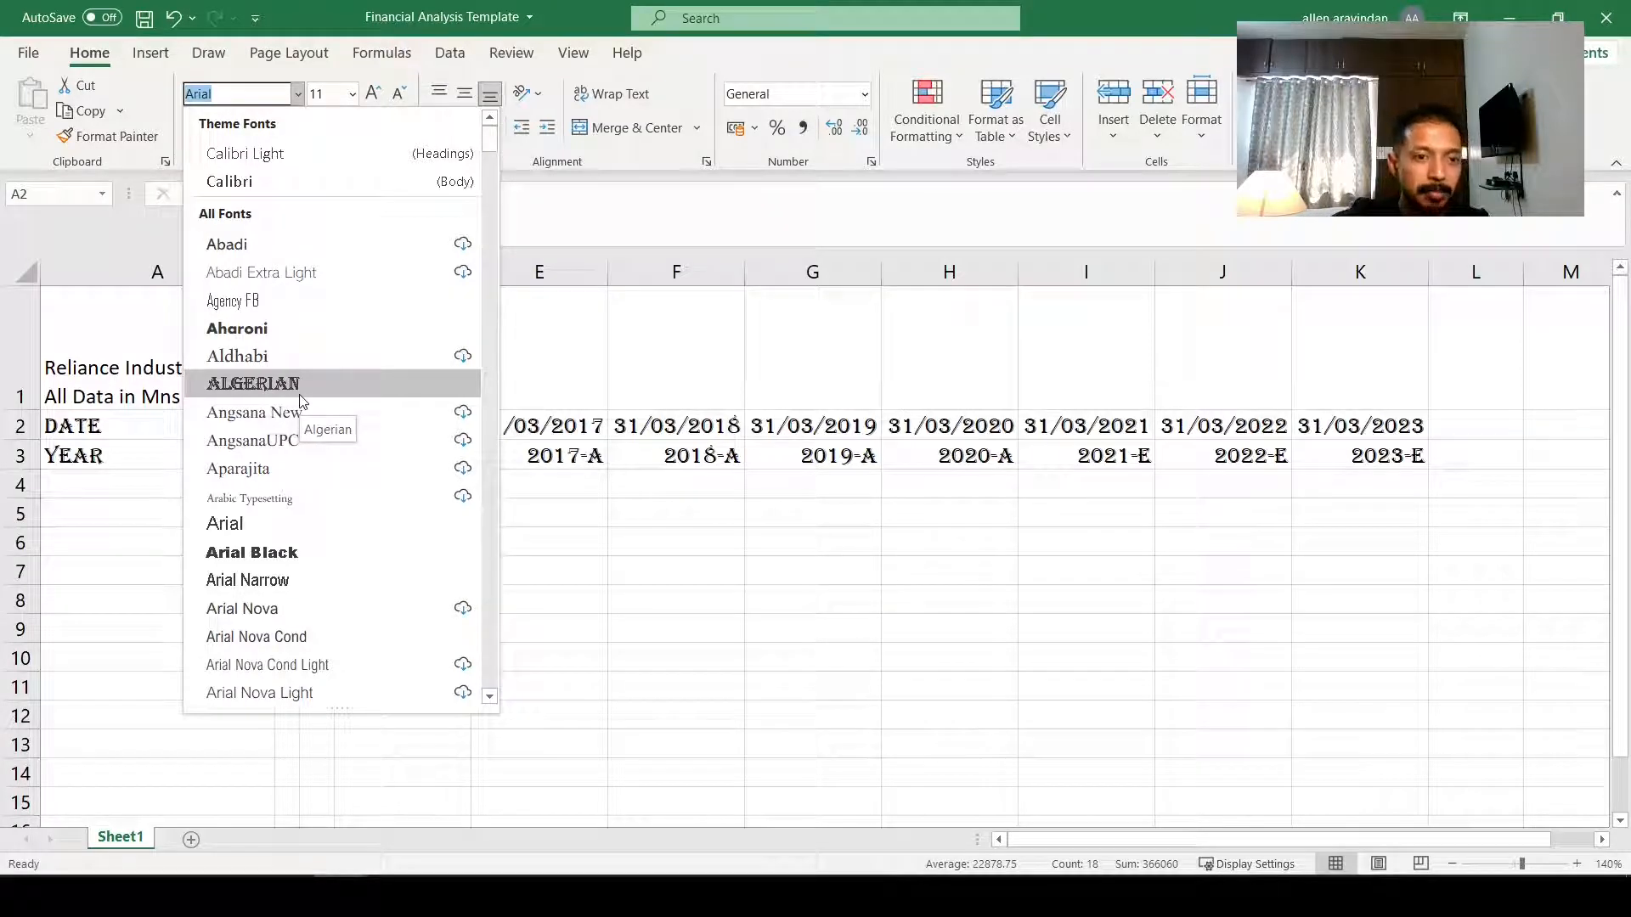
pyautogui.click(298, 523)
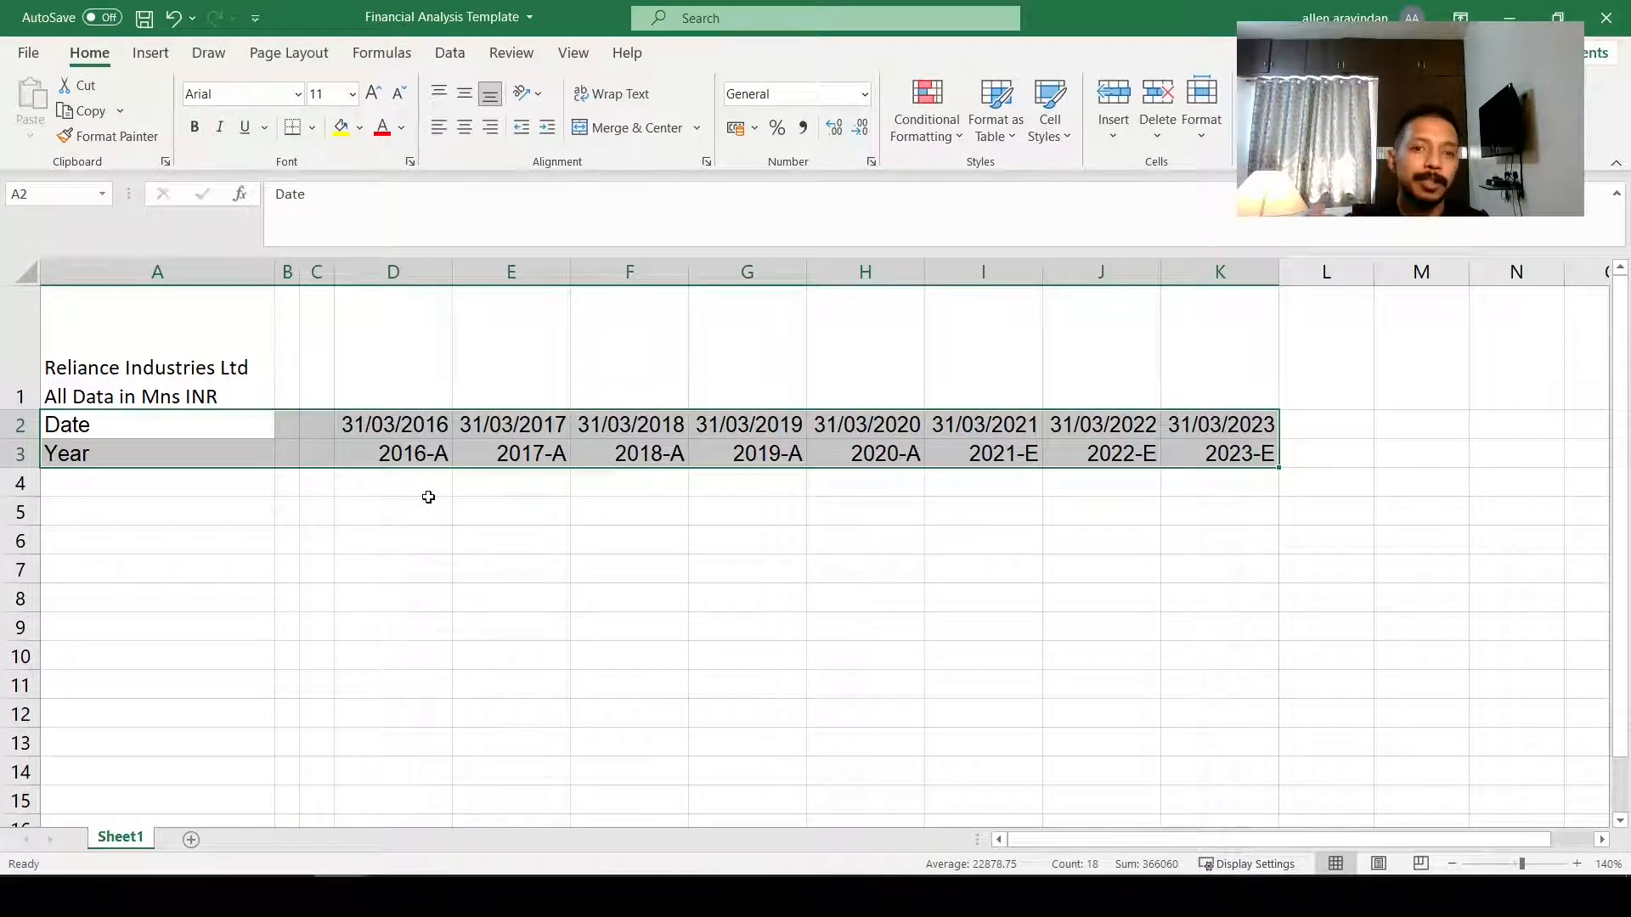
# Step: Reduce the font size of the Date and Year rows, A2:K3, to 9
pyautogui.click(400, 94)
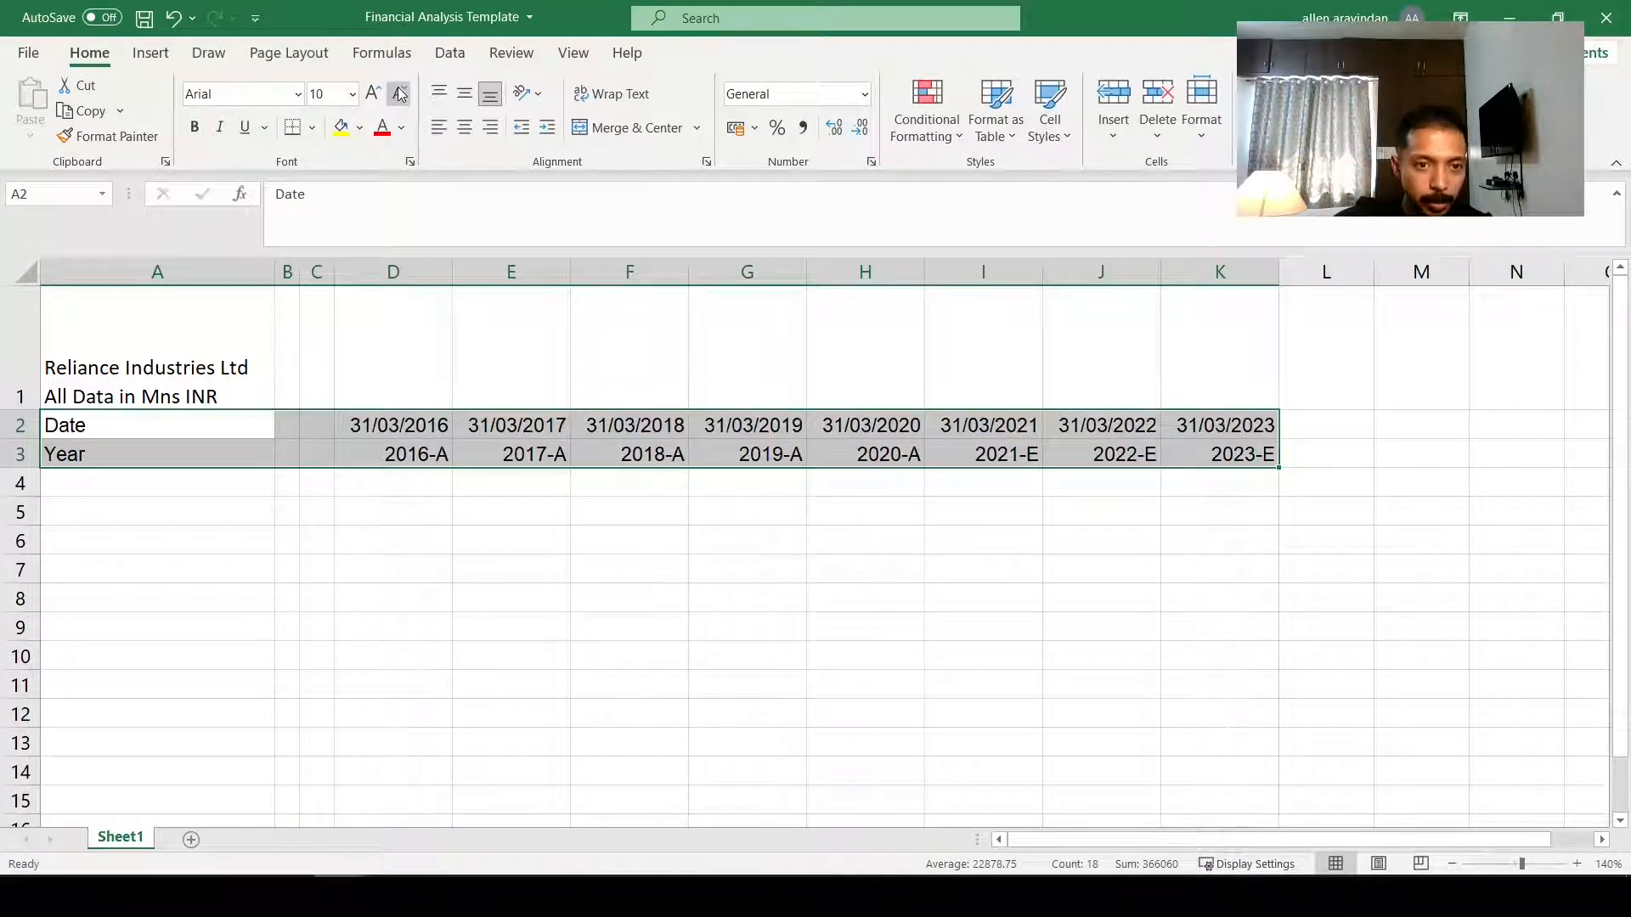
pyautogui.click(400, 94)
pyautogui.click(381, 515)
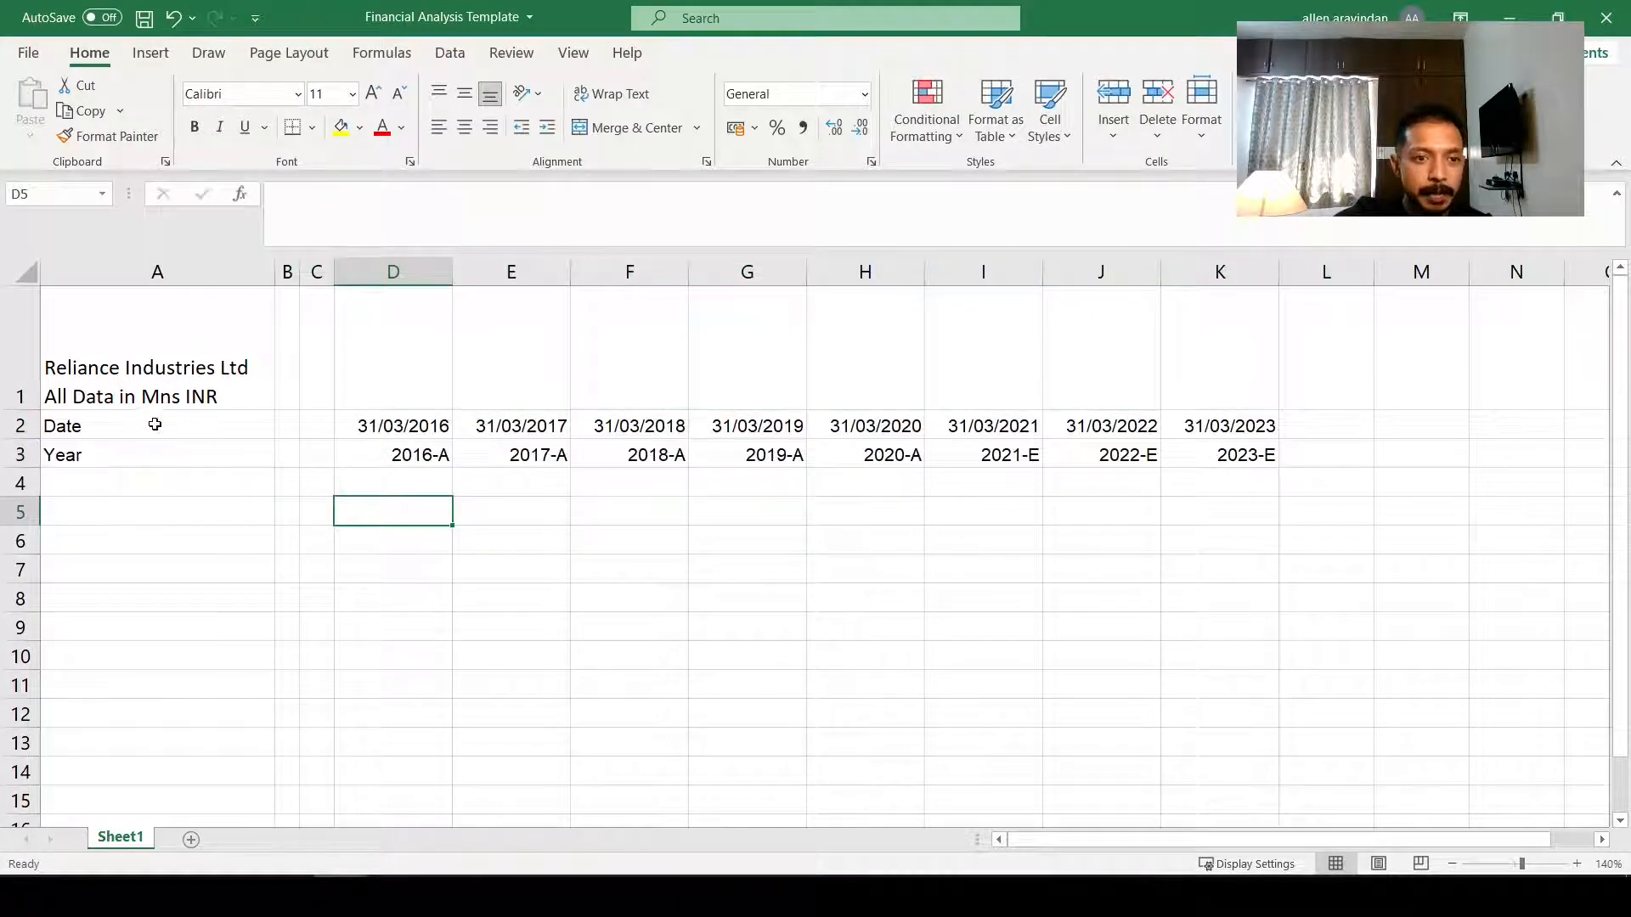
# Step: Add a thick bottom border beneath the Date row, A2:K2
pyautogui.moveTo(153, 423); pyautogui.dragTo(1236, 440)
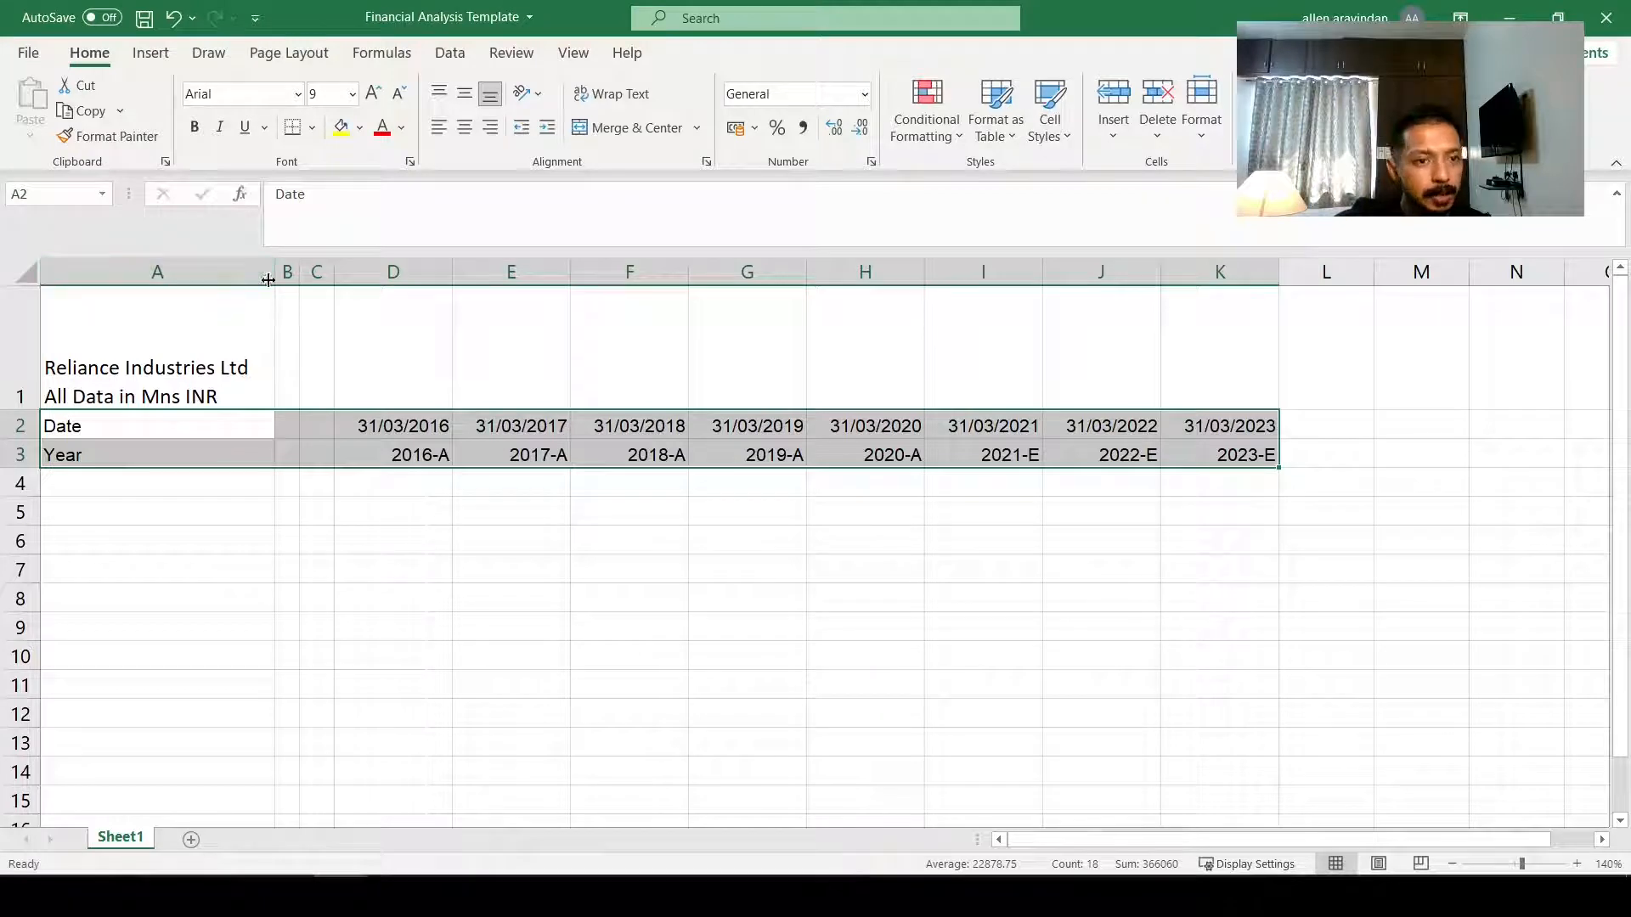
pyautogui.click(285, 486)
pyautogui.moveTo(157, 435); pyautogui.dragTo(1199, 434)
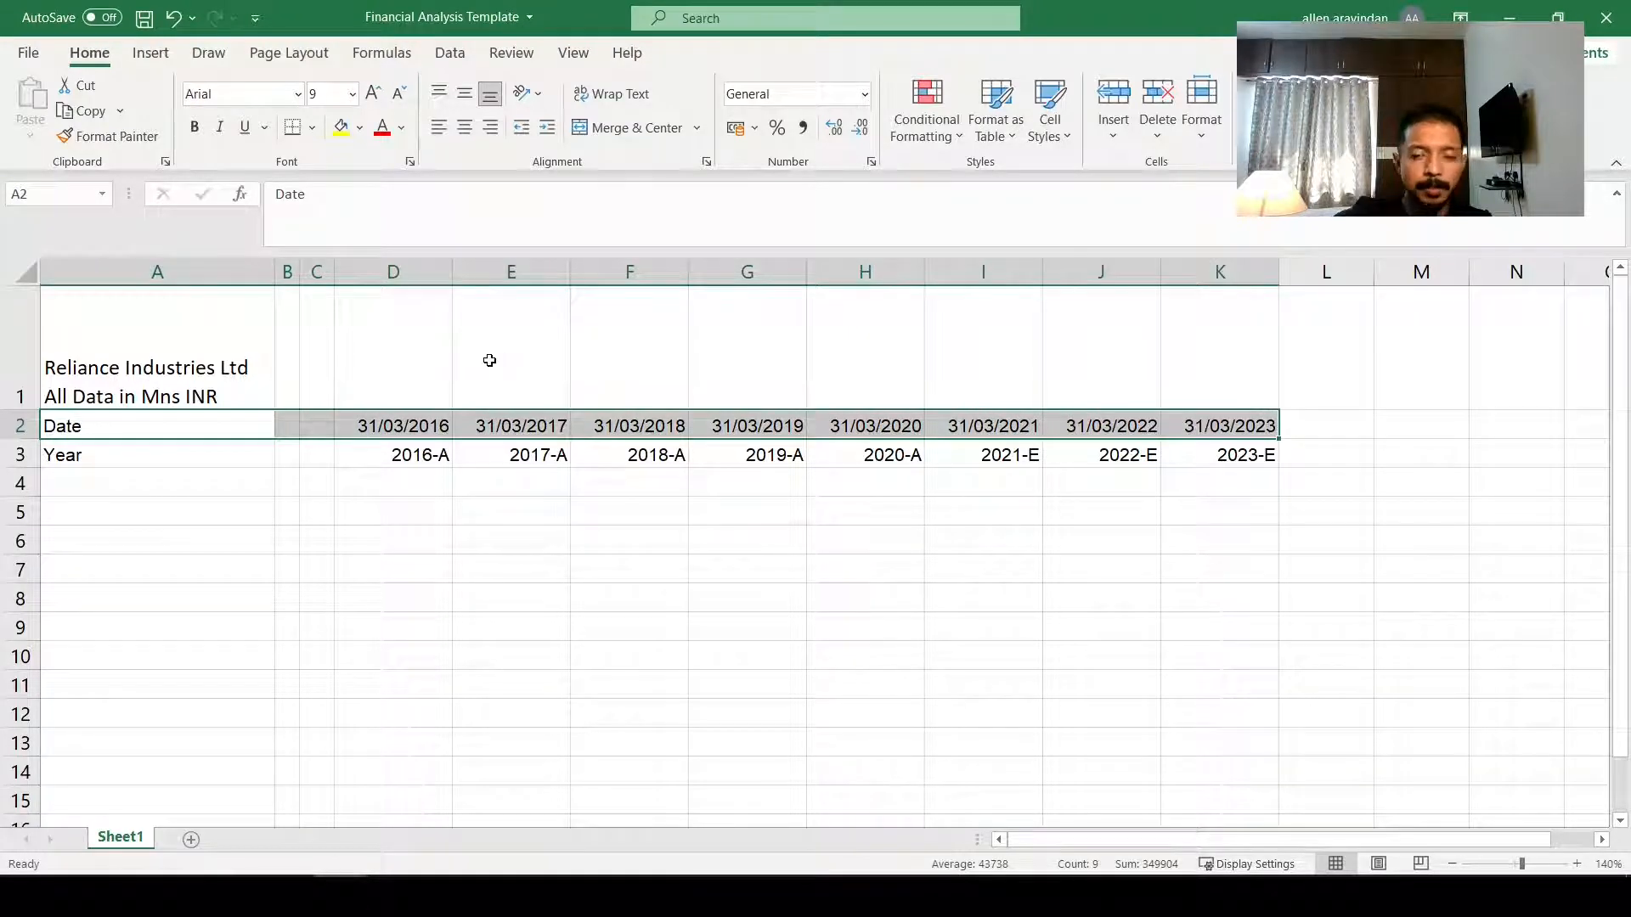
pyautogui.click(313, 127)
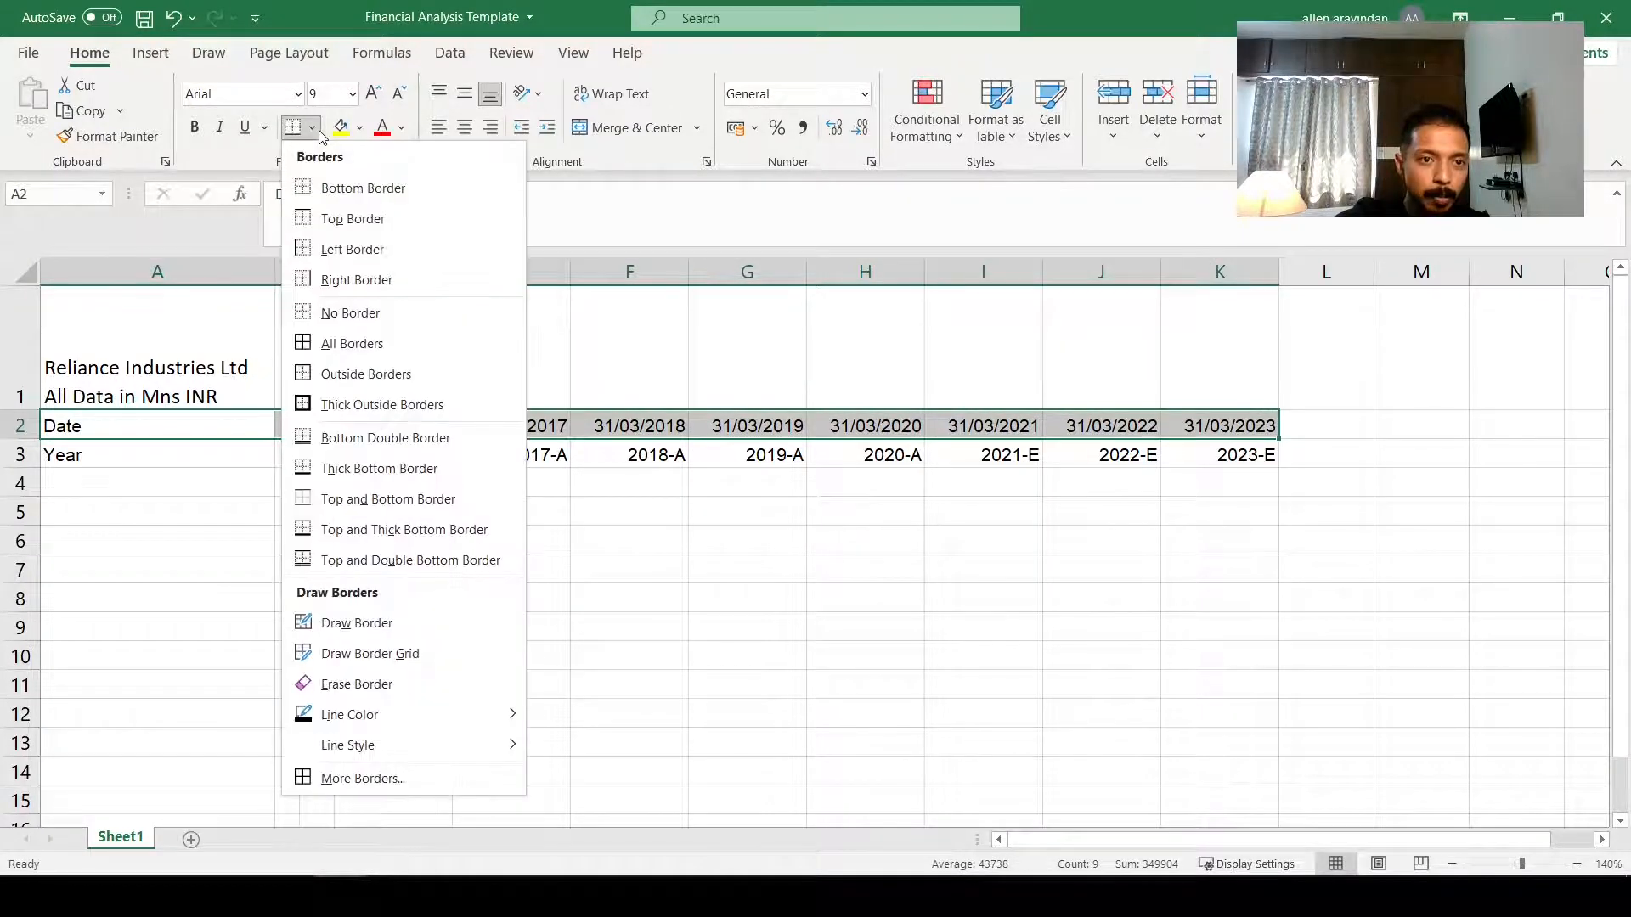
pyautogui.click(335, 468)
pyautogui.click(463, 544)
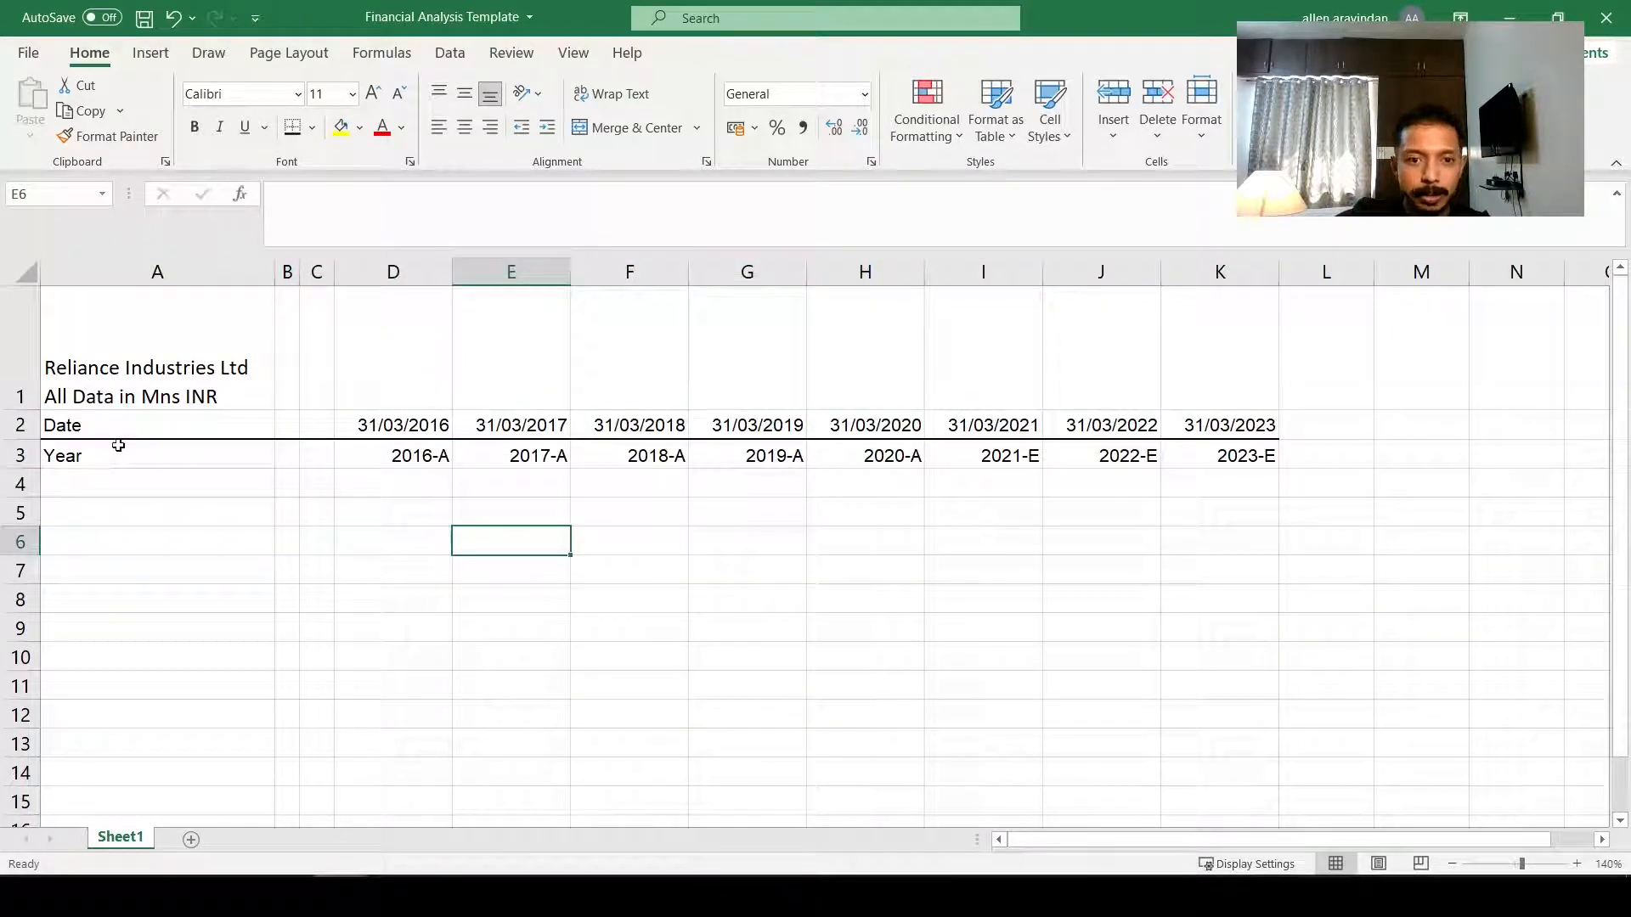
# Step: Apply the same thick bottom border beneath the Year row, A3:K3
pyautogui.moveTo(75, 448); pyautogui.dragTo(1216, 425)
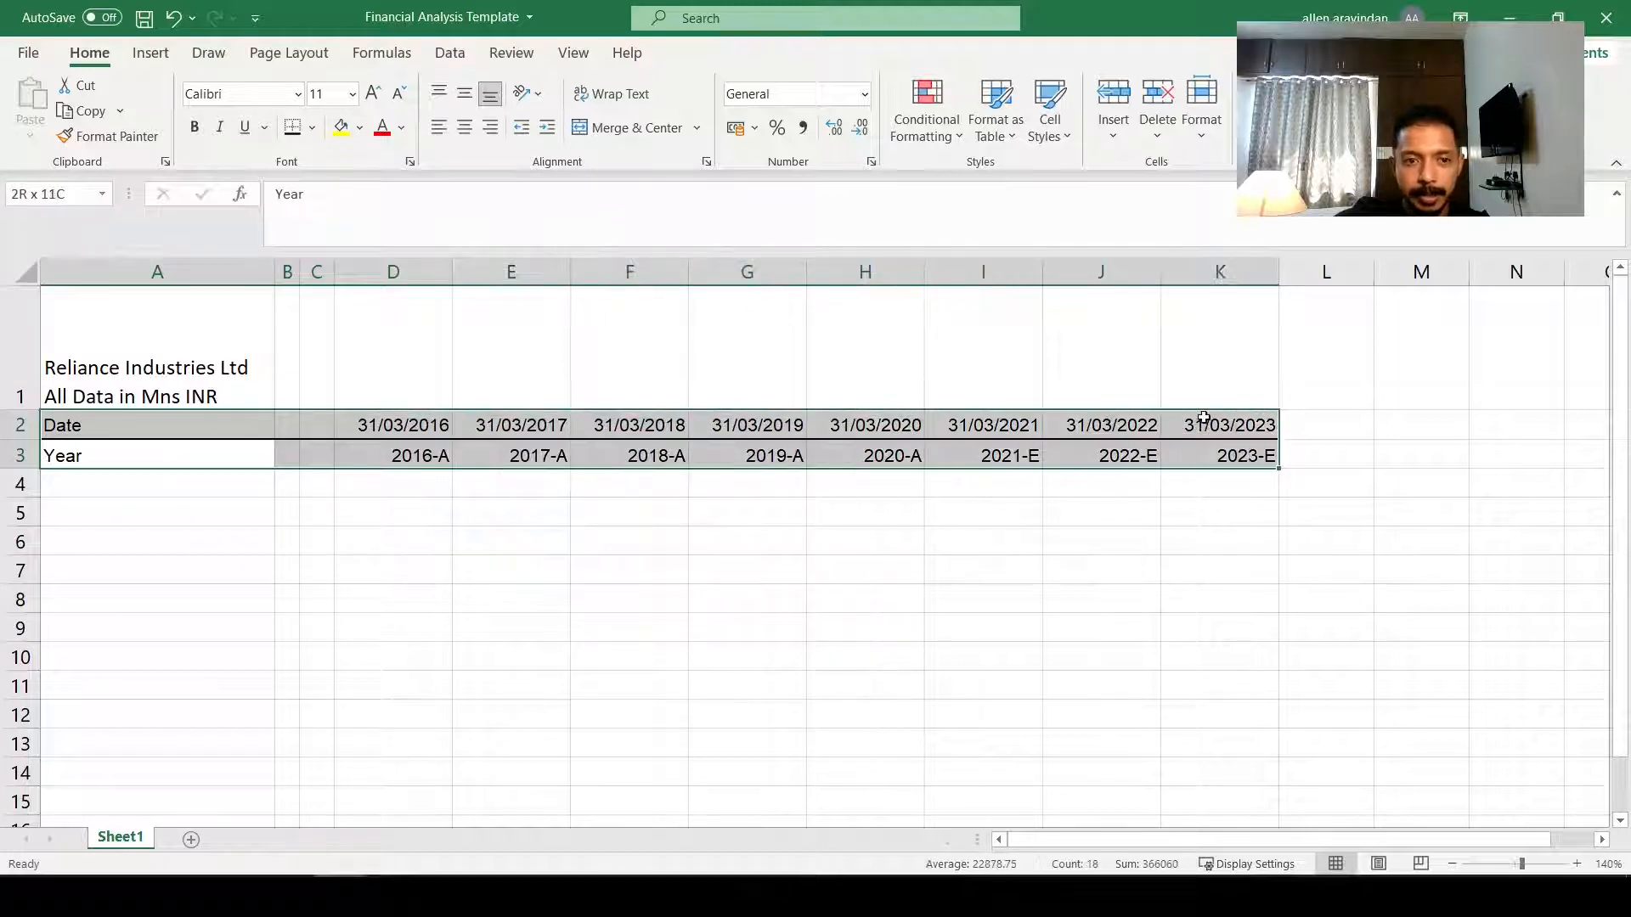
pyautogui.click(650, 542)
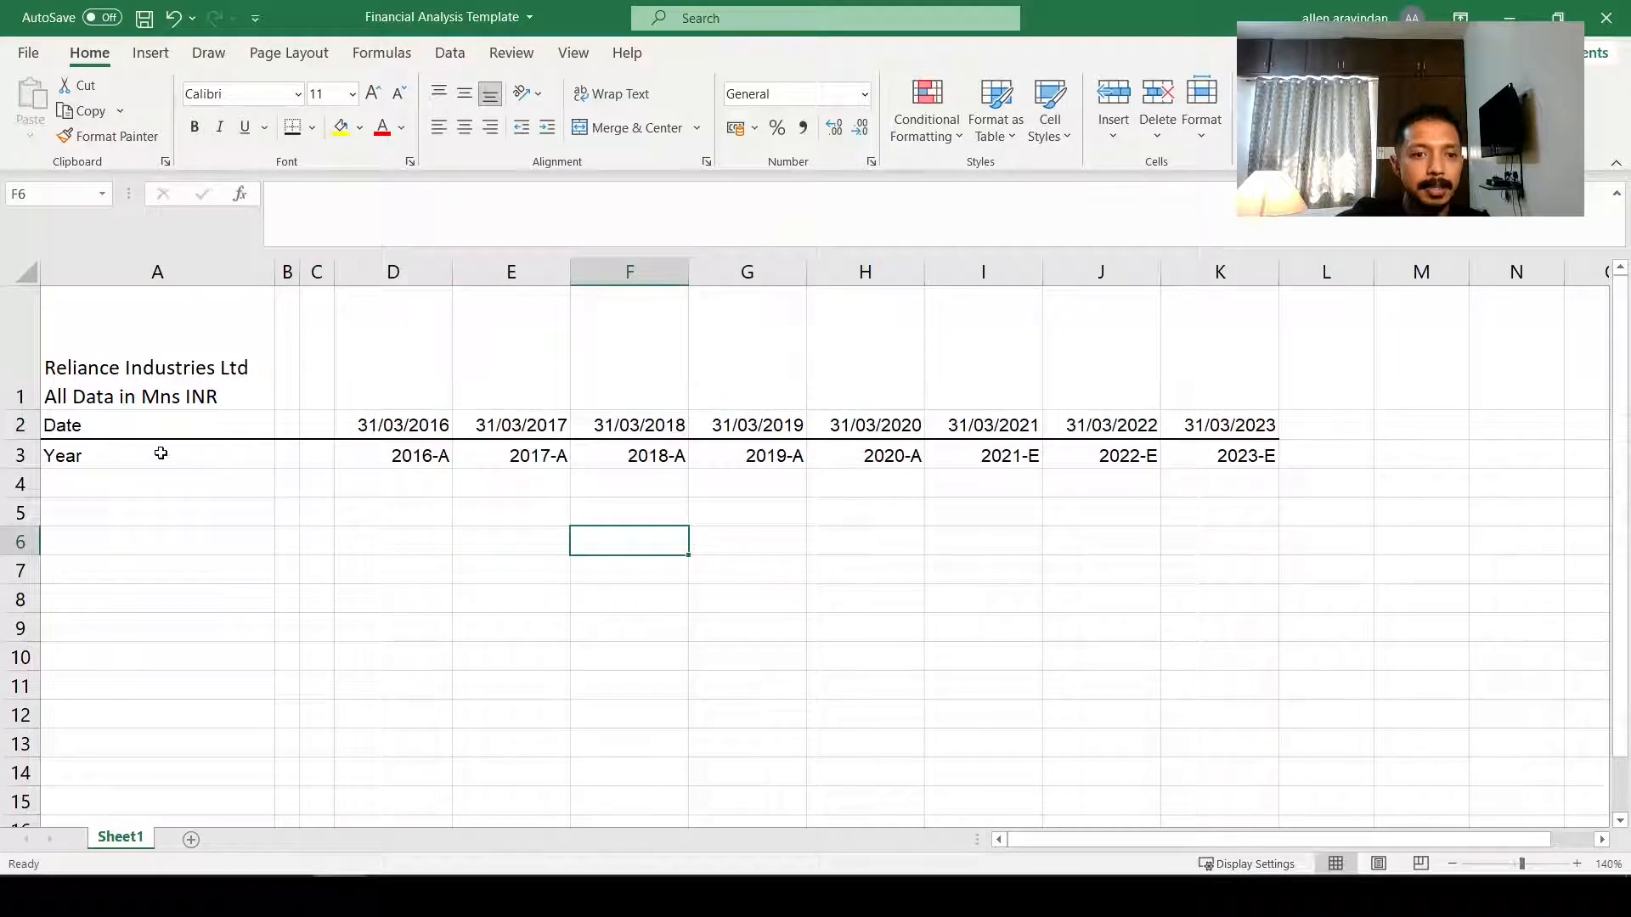
pyautogui.moveTo(156, 453); pyautogui.dragTo(1190, 463)
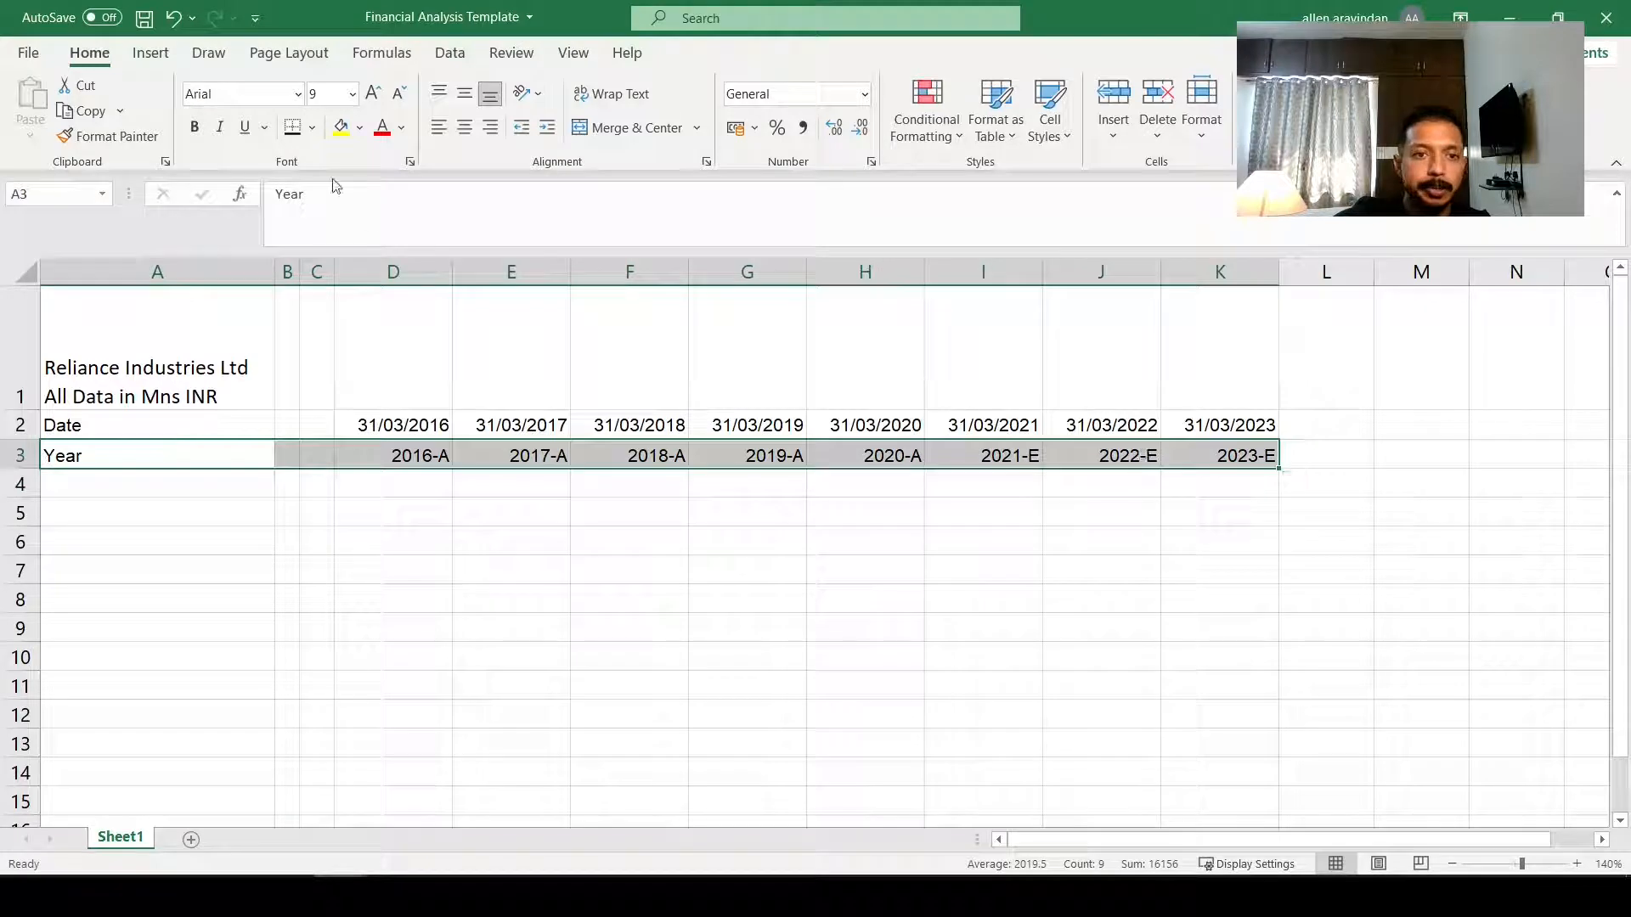
pyautogui.click(299, 129)
pyautogui.click(611, 650)
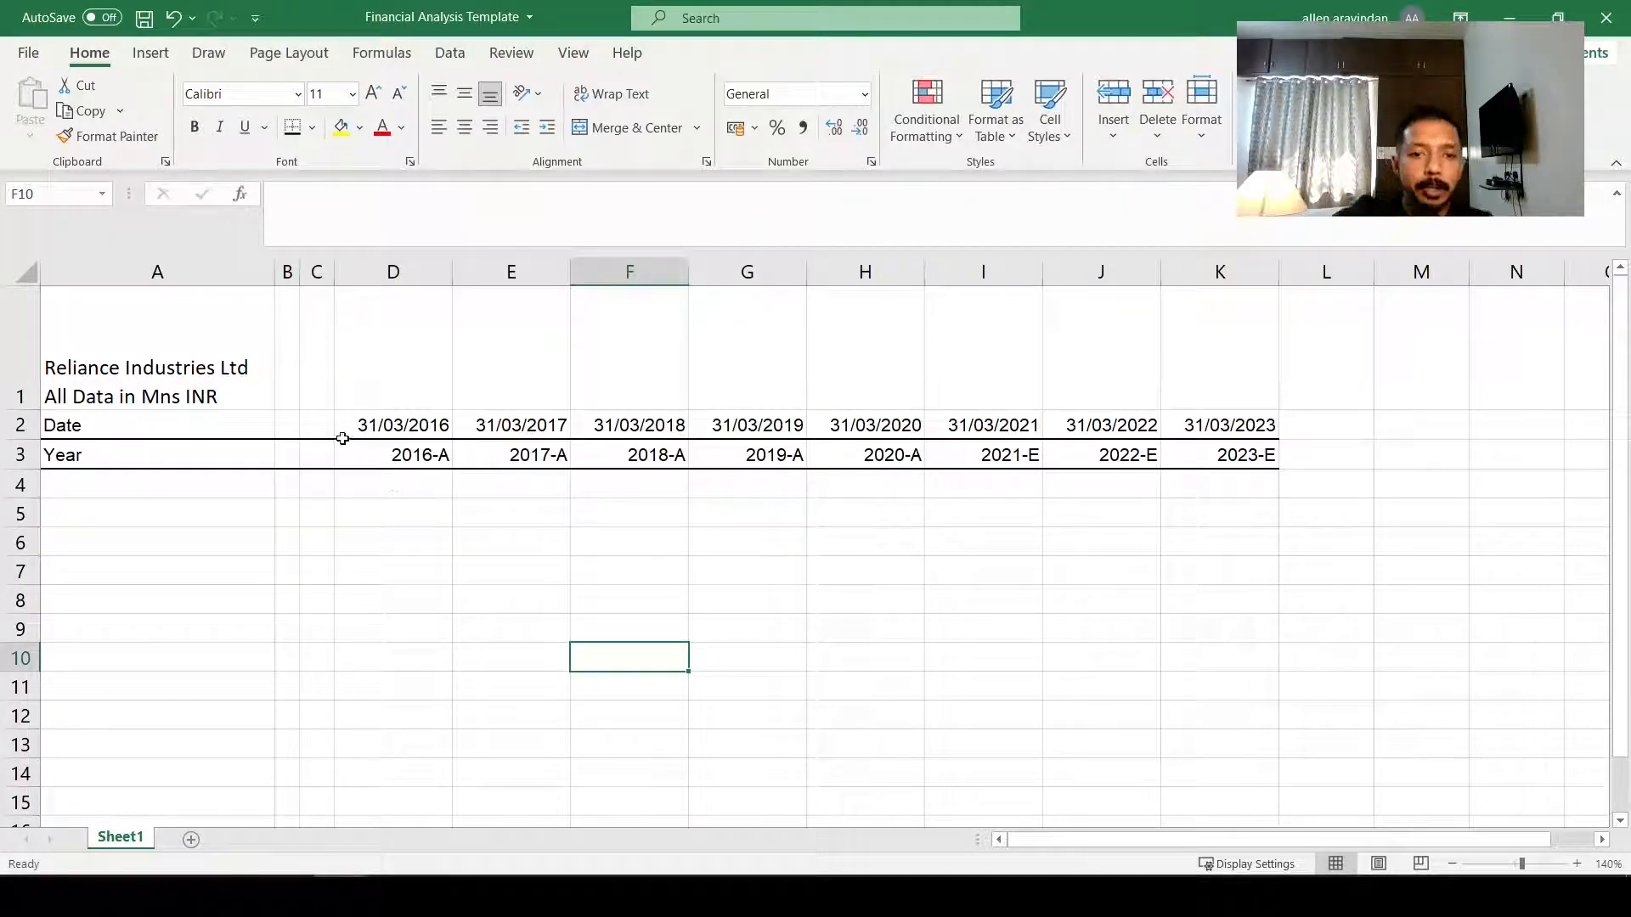
# Step: Examine the bordered Date and Year rows and the year formulas in row 3
pyautogui.moveTo(342, 438); pyautogui.dragTo(1206, 459)
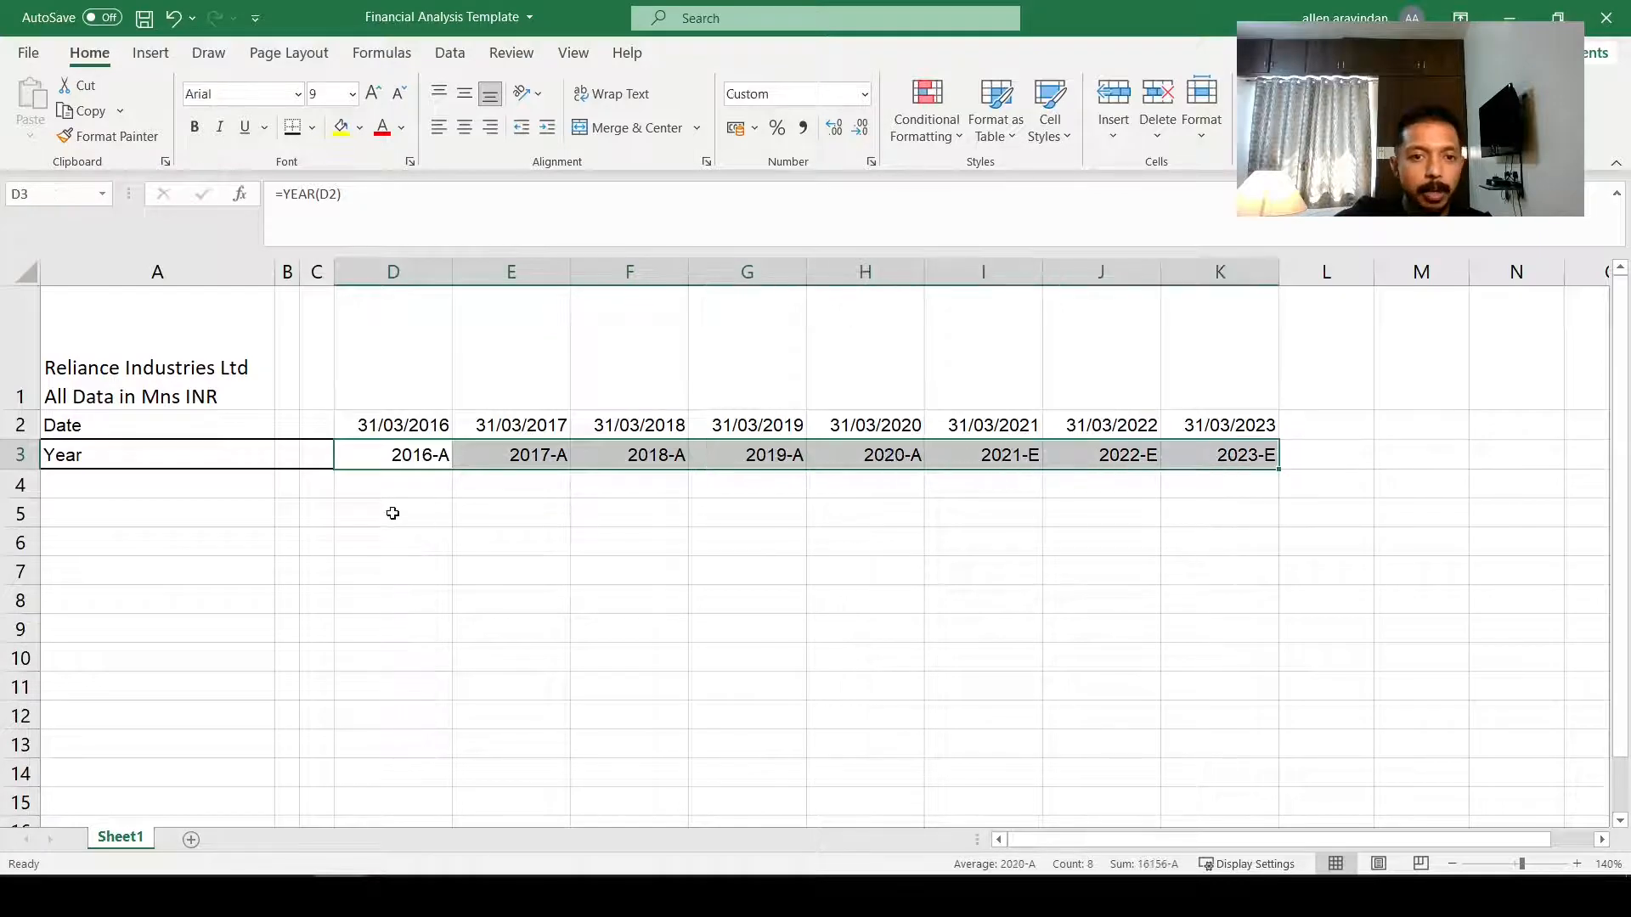
pyautogui.click(394, 462)
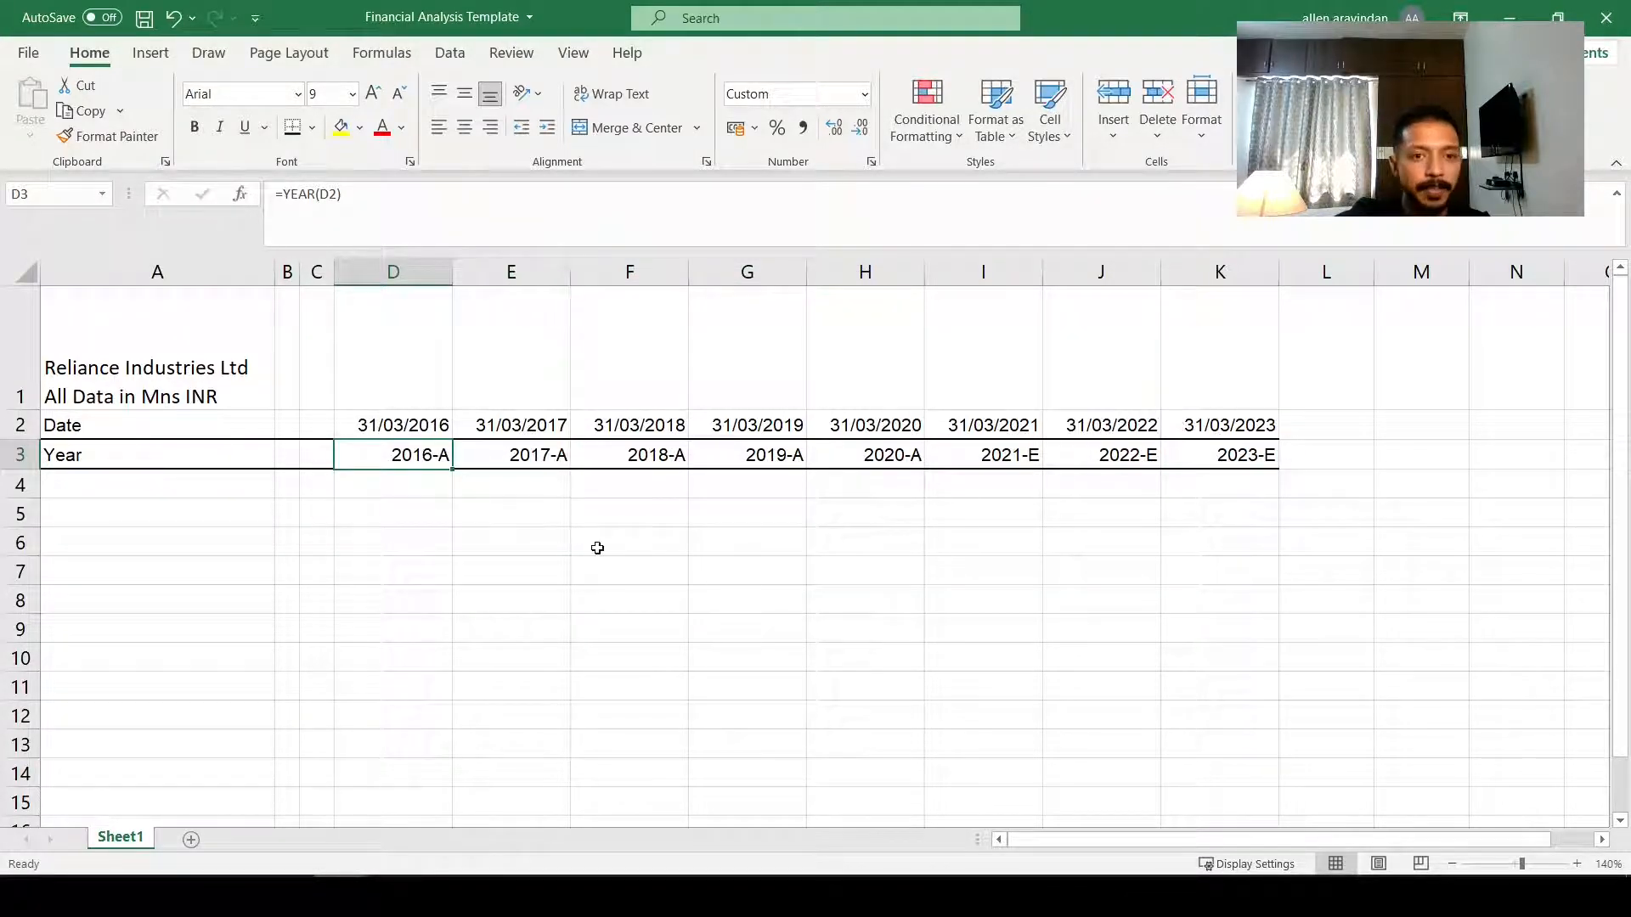
pyautogui.click(467, 631)
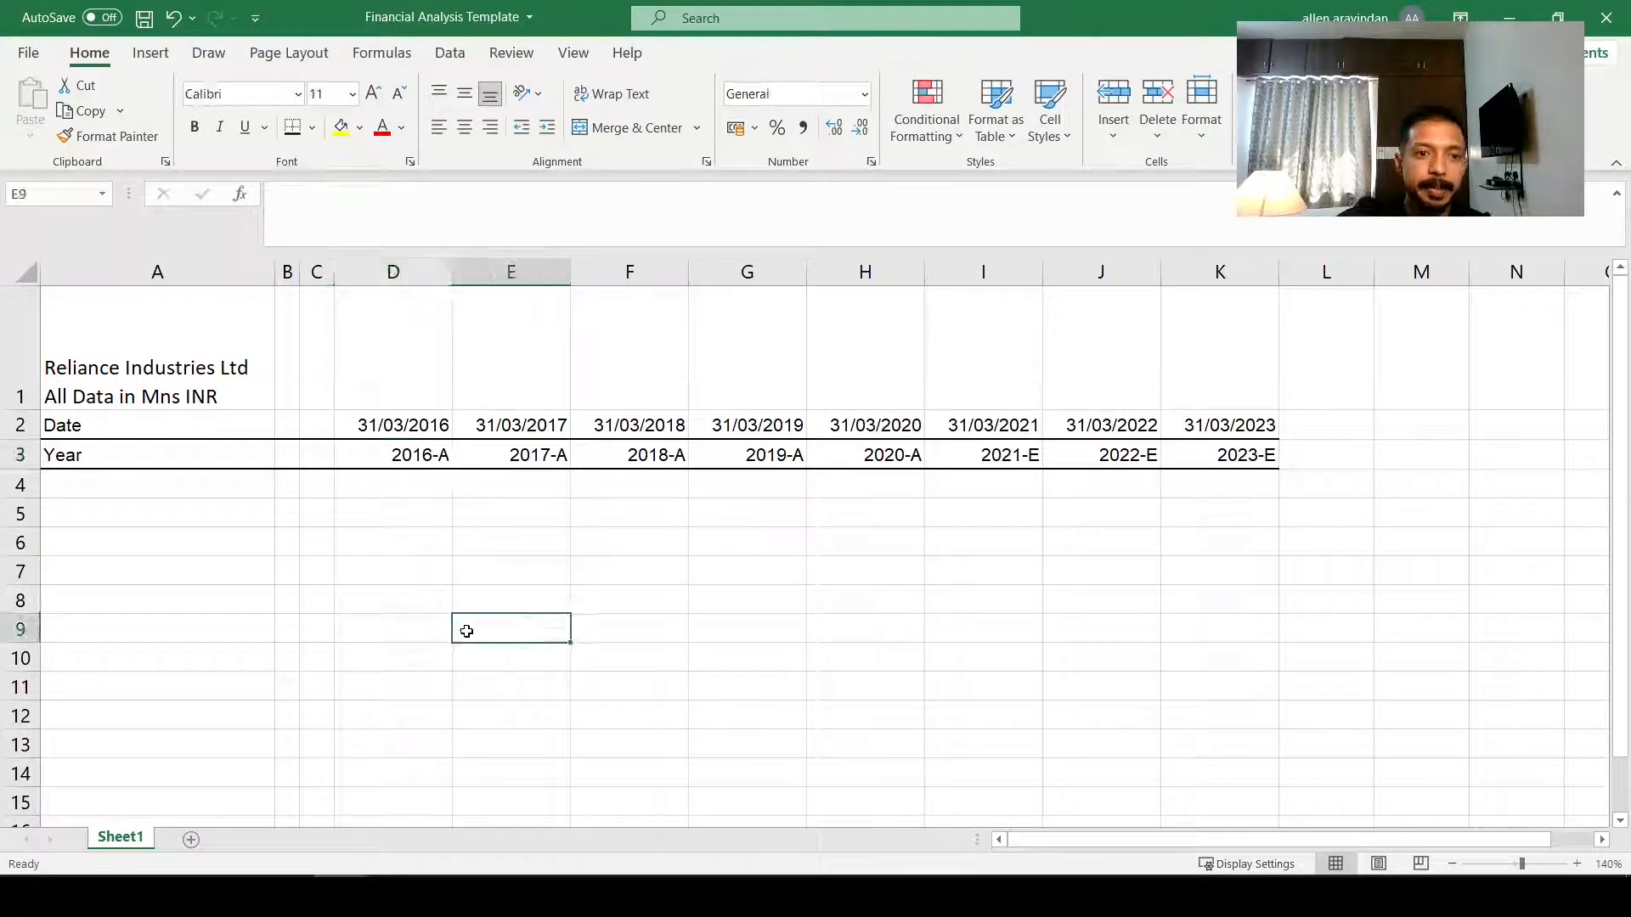
pyautogui.click(237, 483)
pyautogui.click(390, 462)
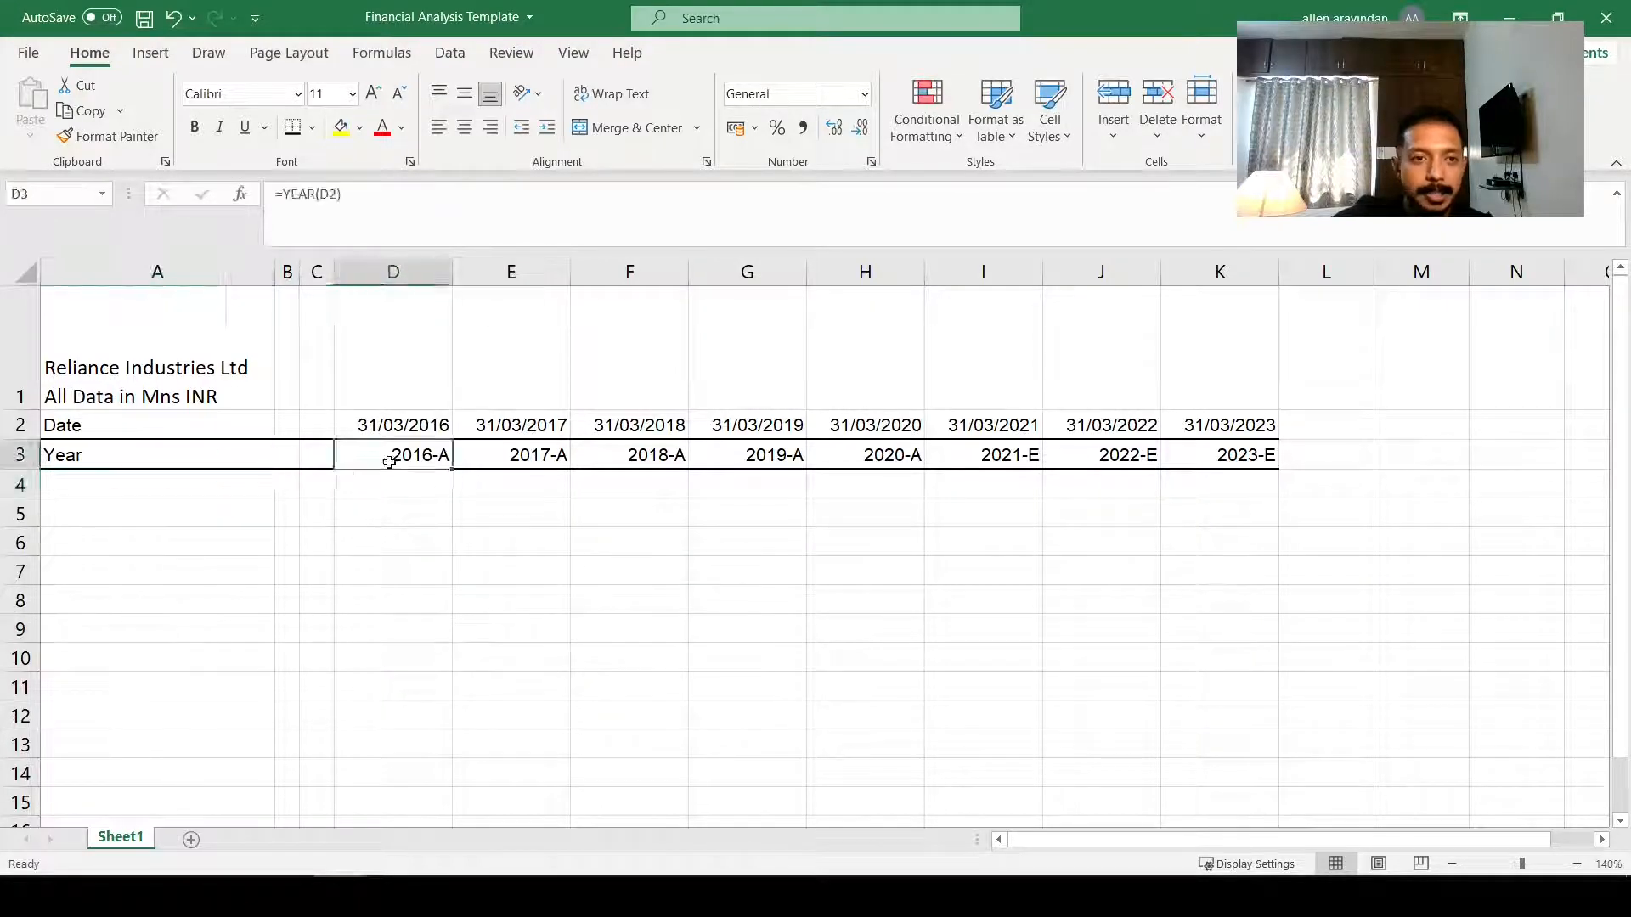
pyautogui.click(608, 477)
pyautogui.click(747, 422)
pyautogui.click(739, 462)
pyautogui.click(594, 462)
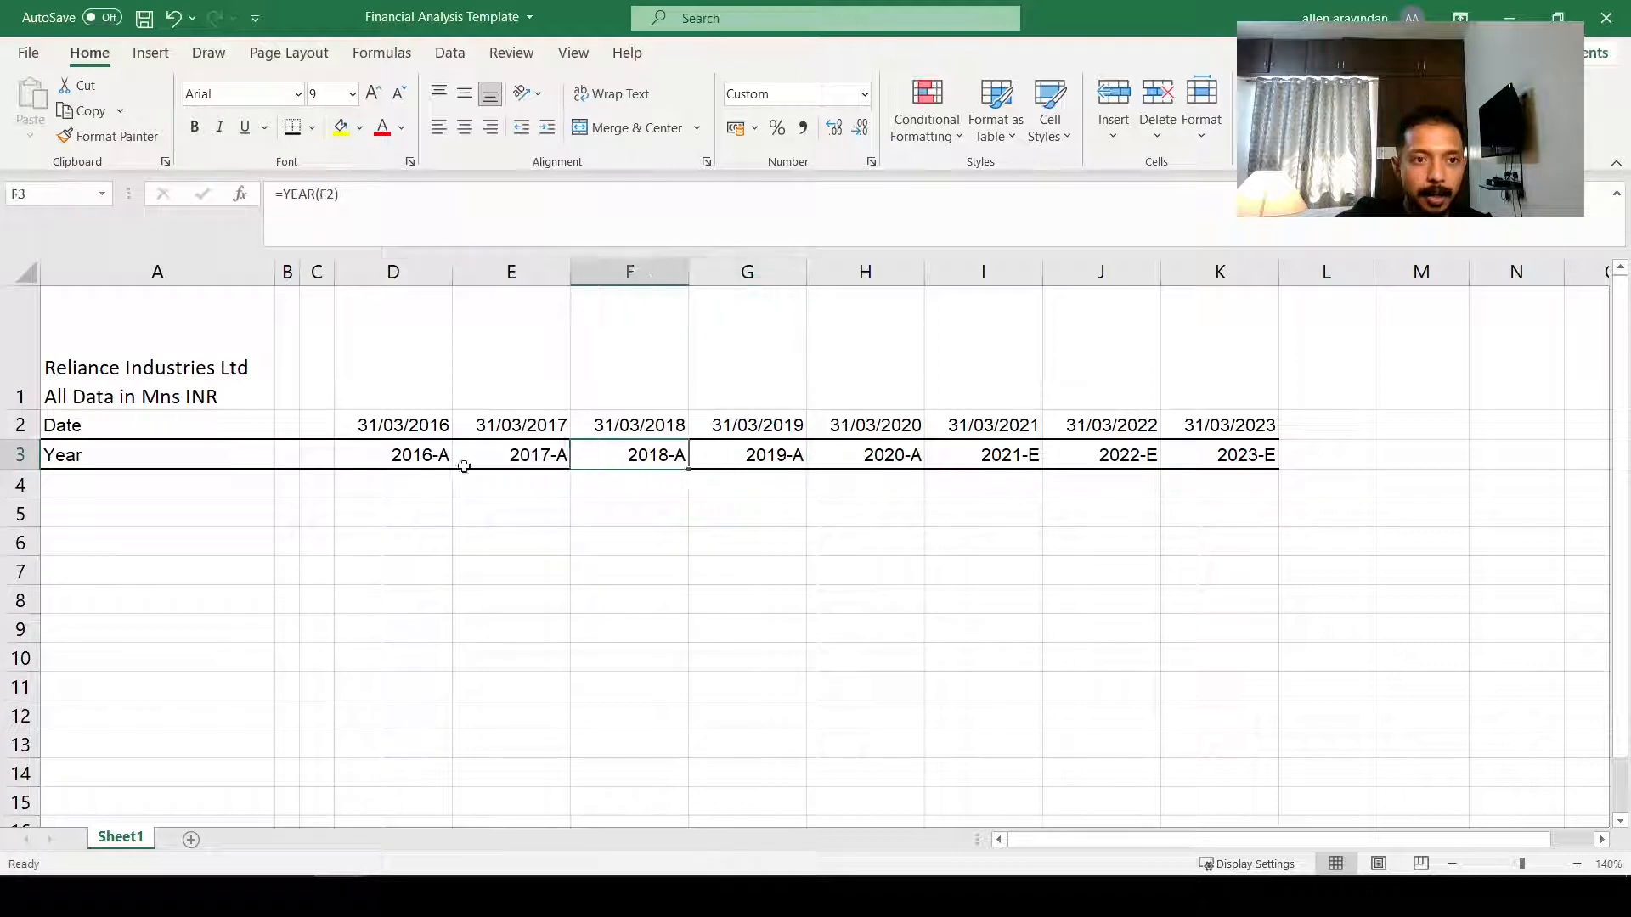
pyautogui.click(399, 463)
pyautogui.click(398, 491)
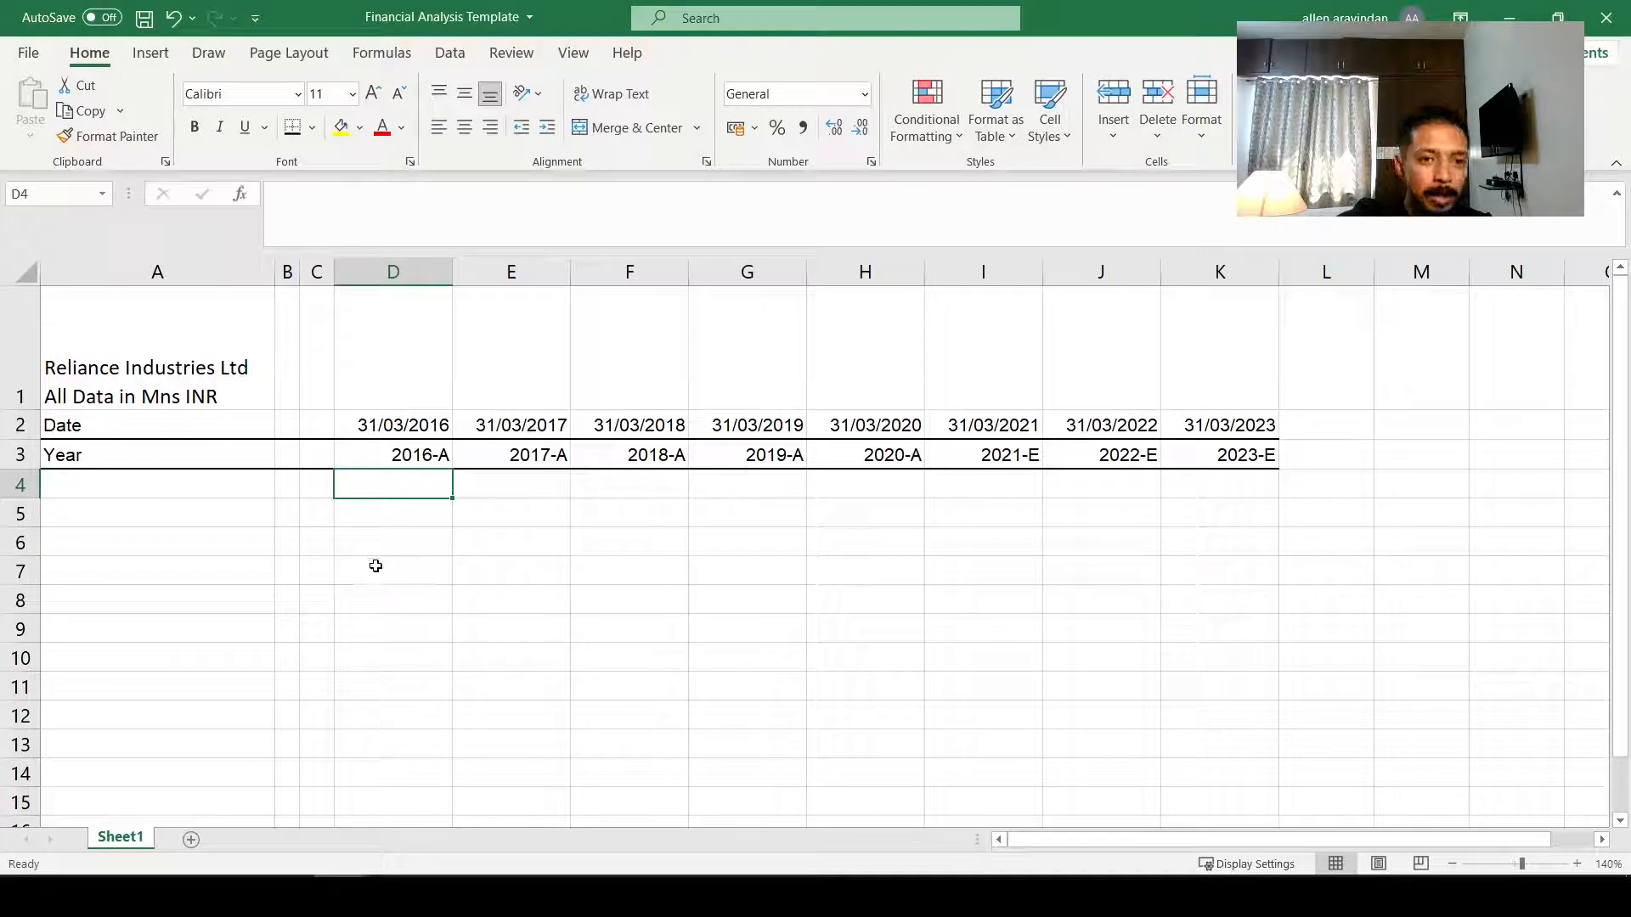
# Step: Freeze the panes at cell D4 so rows 1 to 3 and columns A to C stay in view
pyautogui.scroll(-2, 376, 565)
pyautogui.scroll(2, 376, 566)
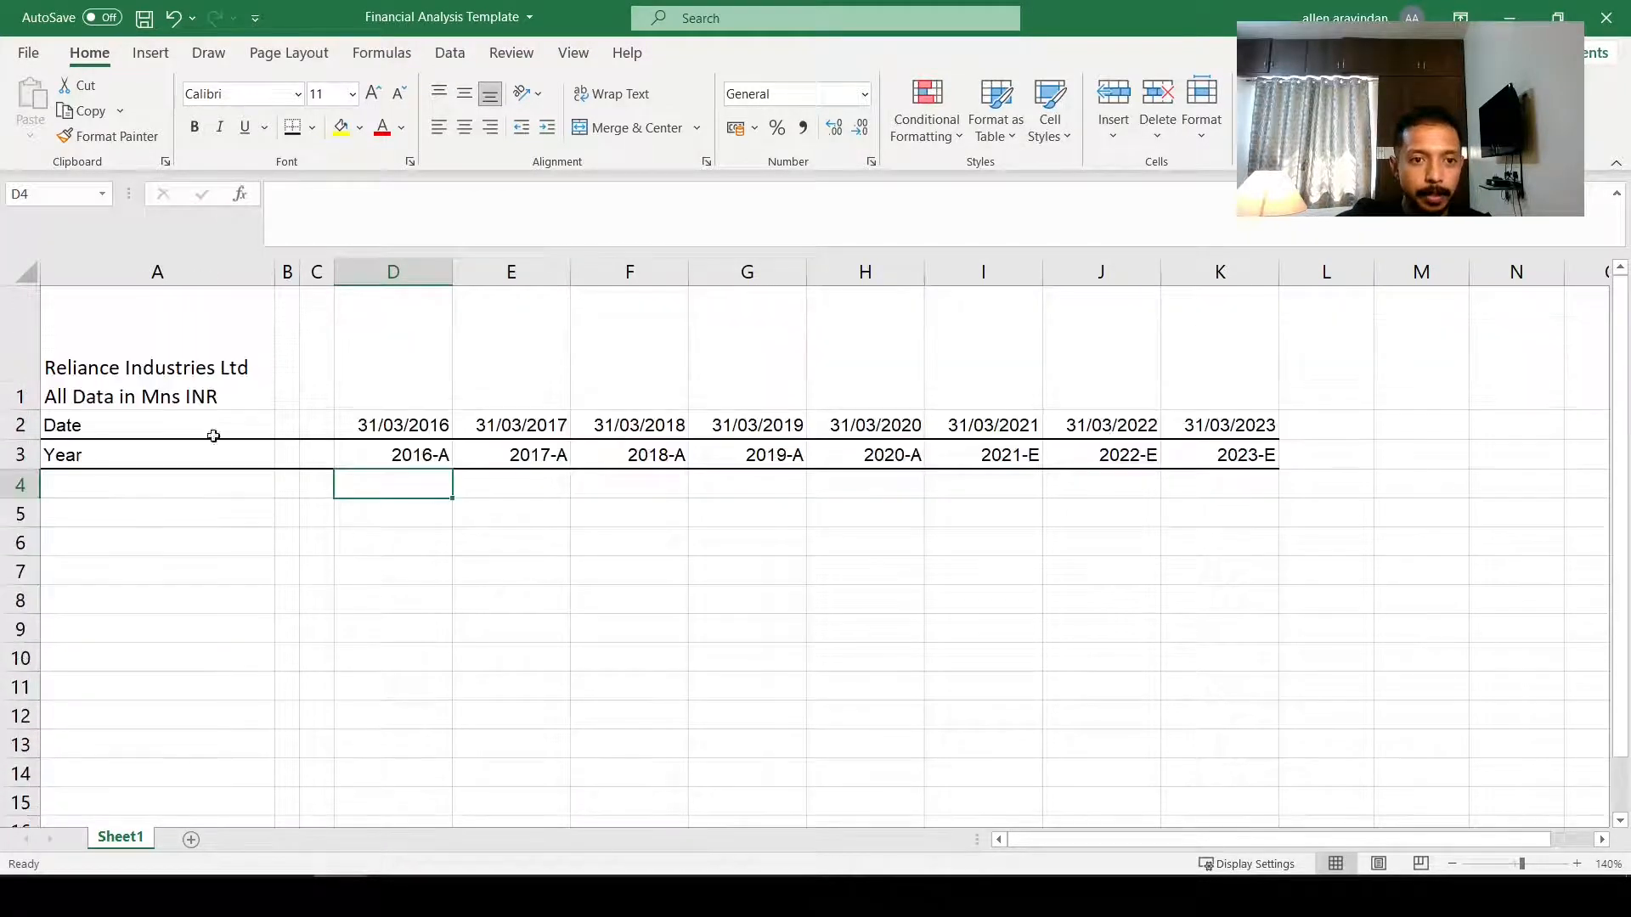
pyautogui.click(243, 435)
pyautogui.moveTo(244, 435); pyautogui.dragTo(633, 451)
pyautogui.click(357, 484)
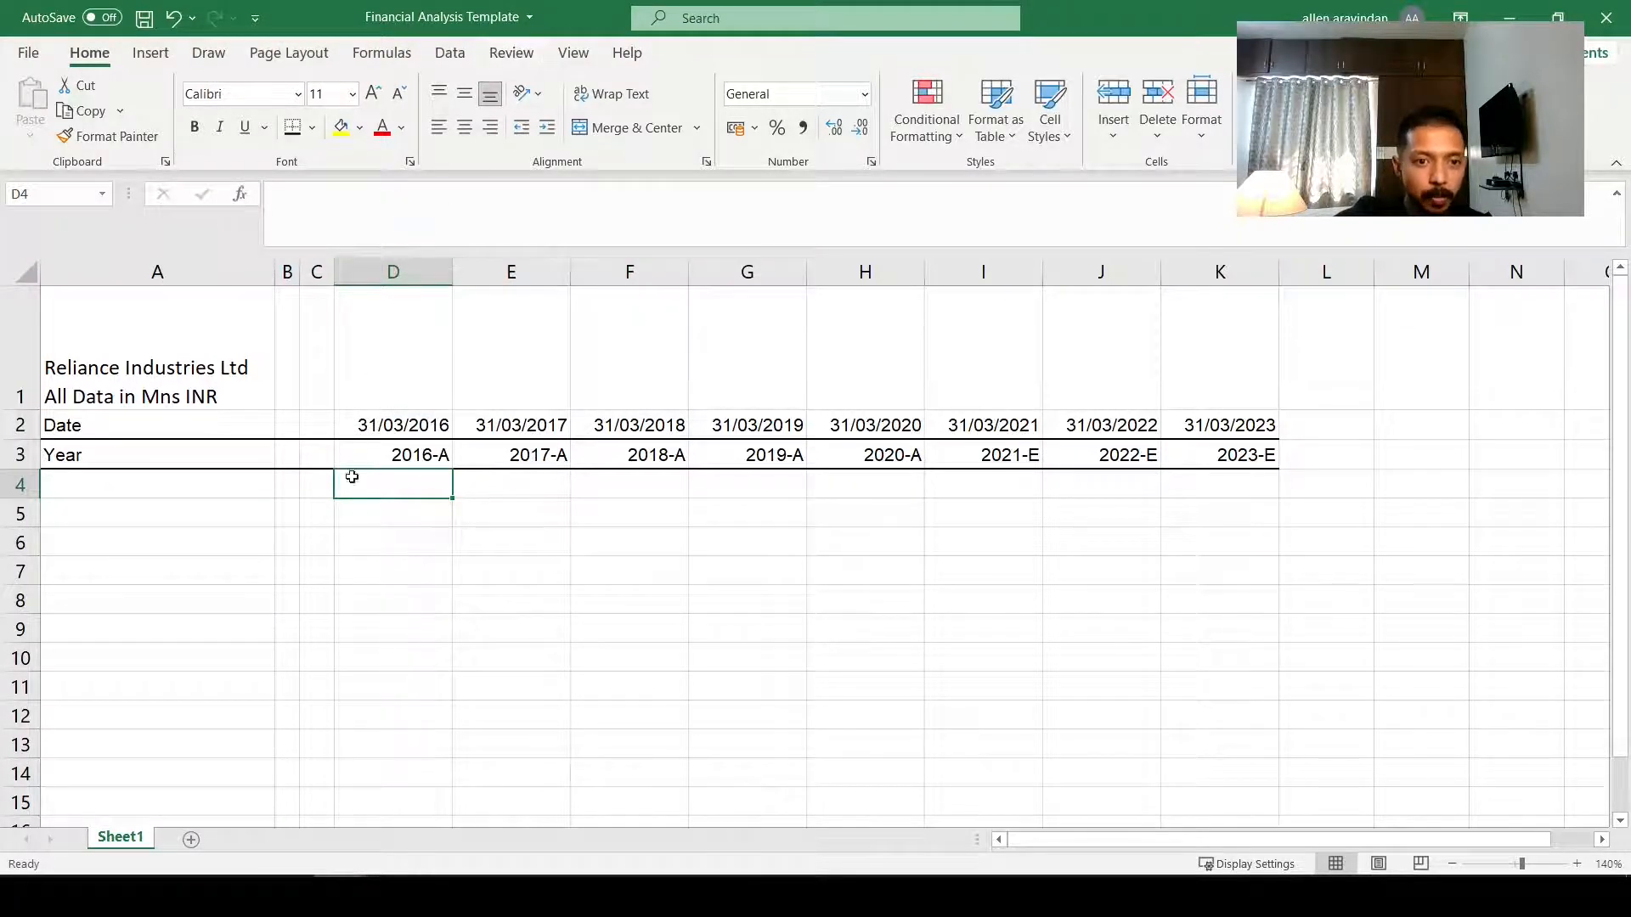
pyautogui.moveTo(401, 571); pyautogui.dragTo(403, 546)
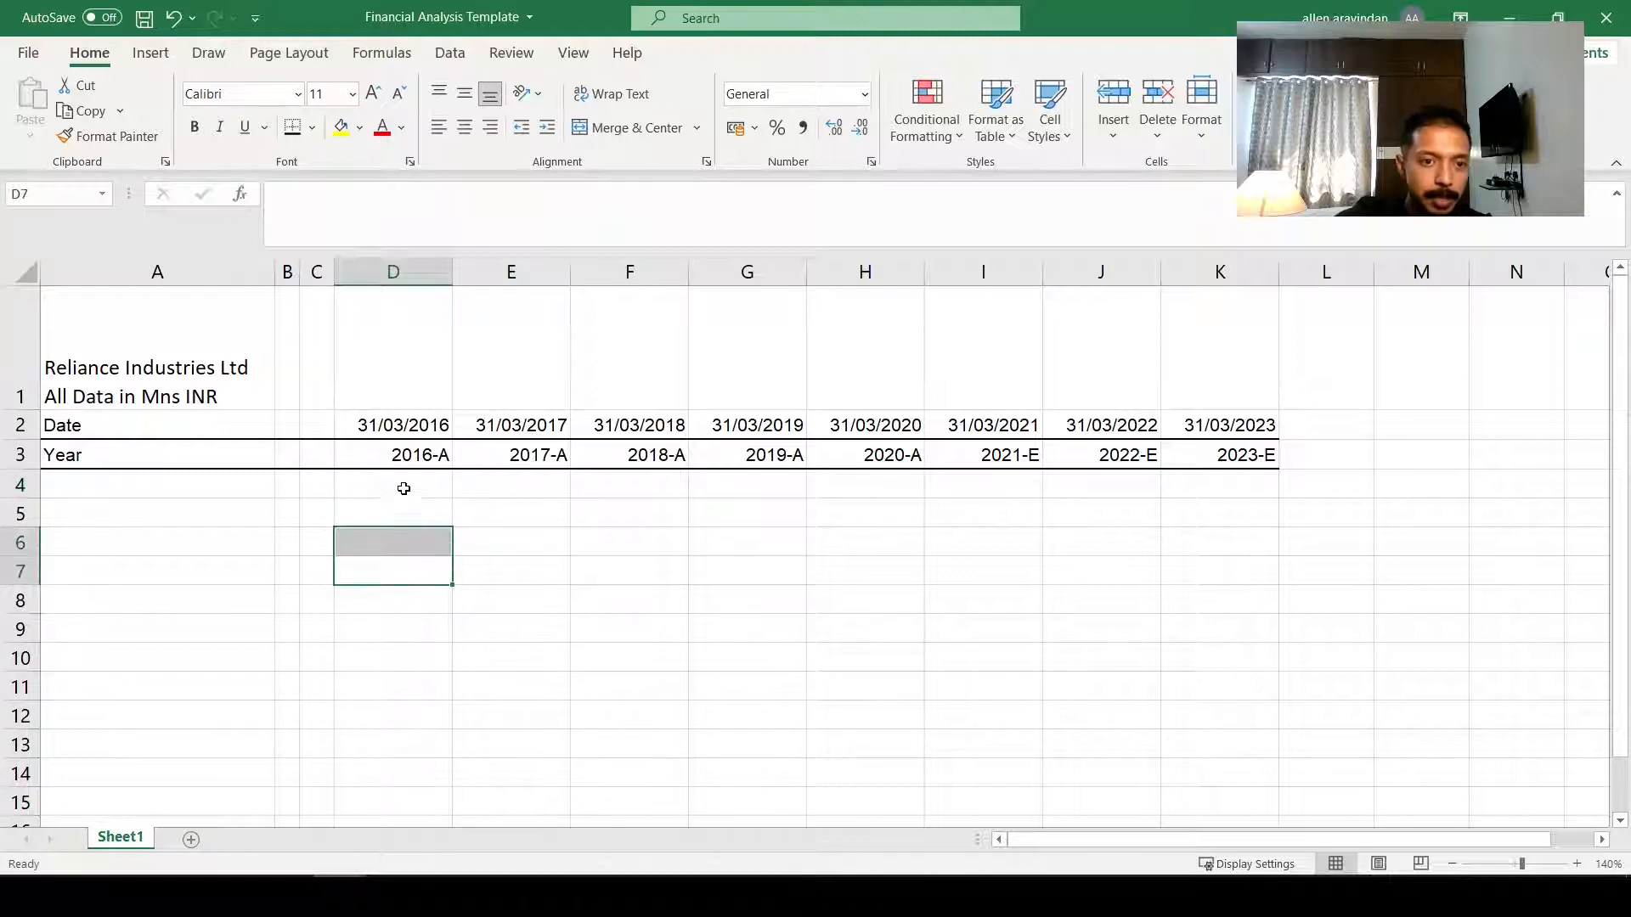
pyautogui.click(405, 463)
pyautogui.click(400, 491)
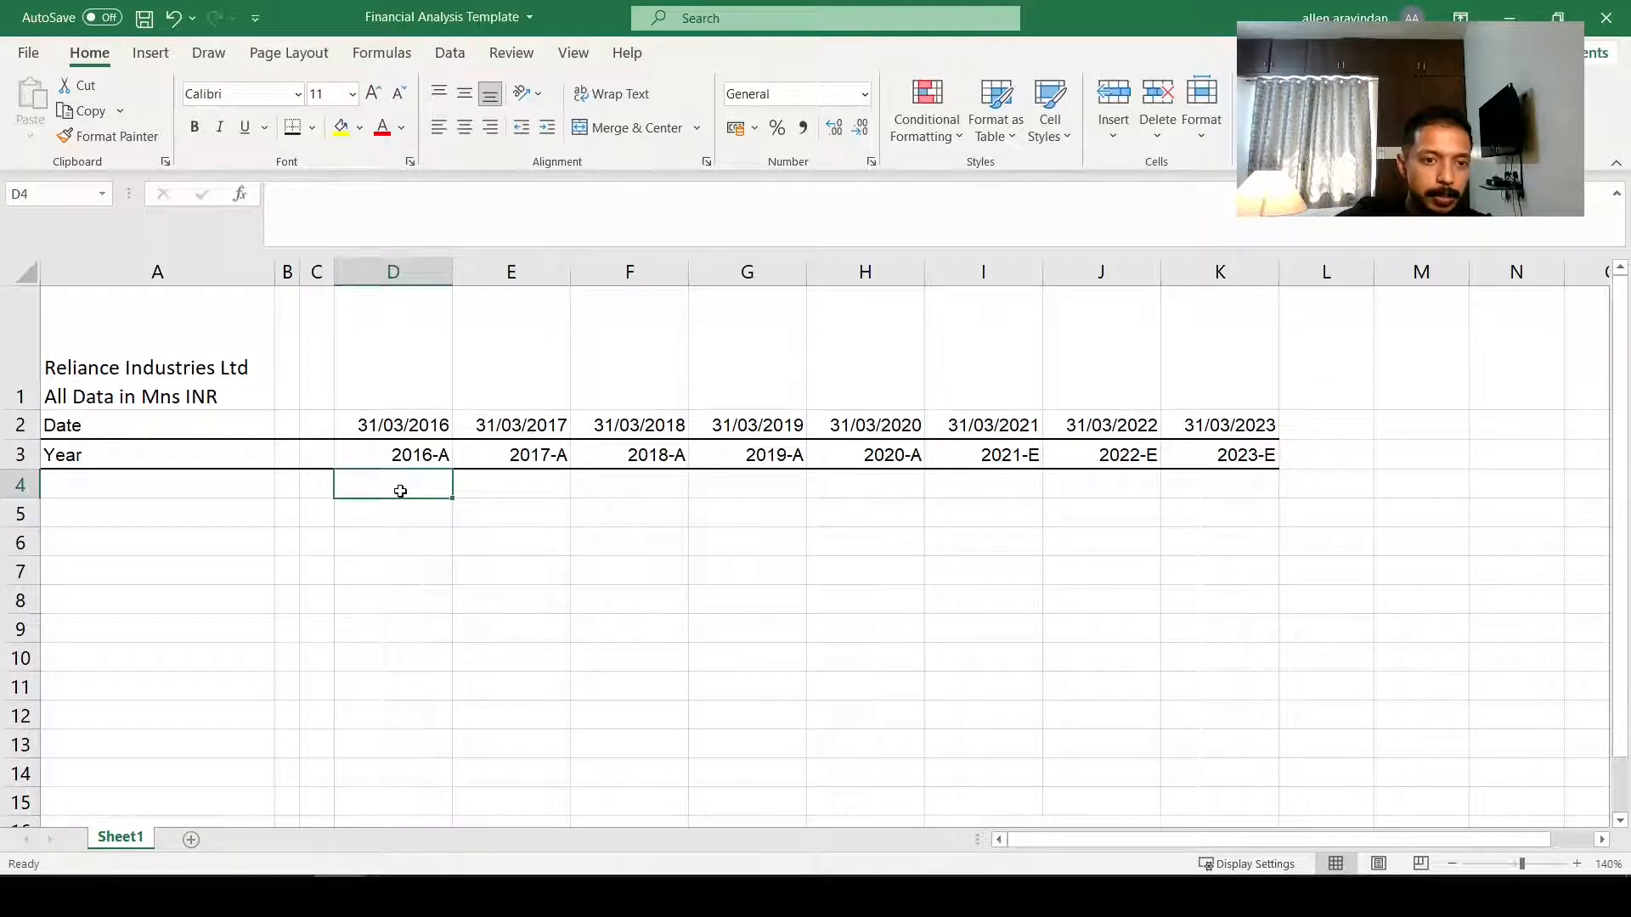
pyautogui.click(561, 59)
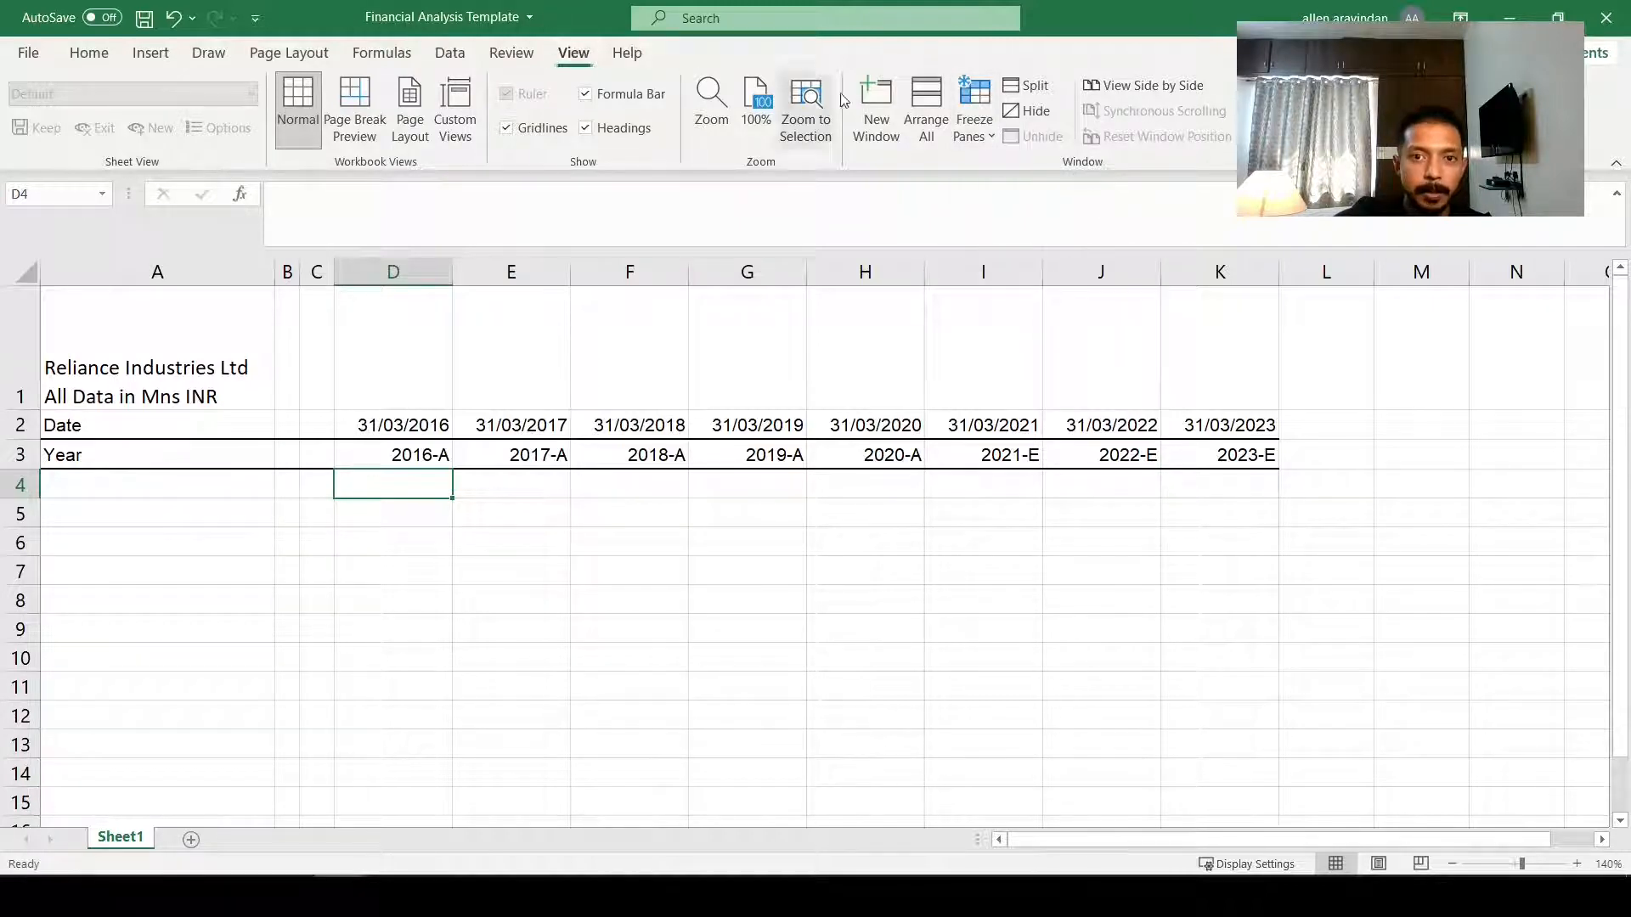
pyautogui.click(974, 127)
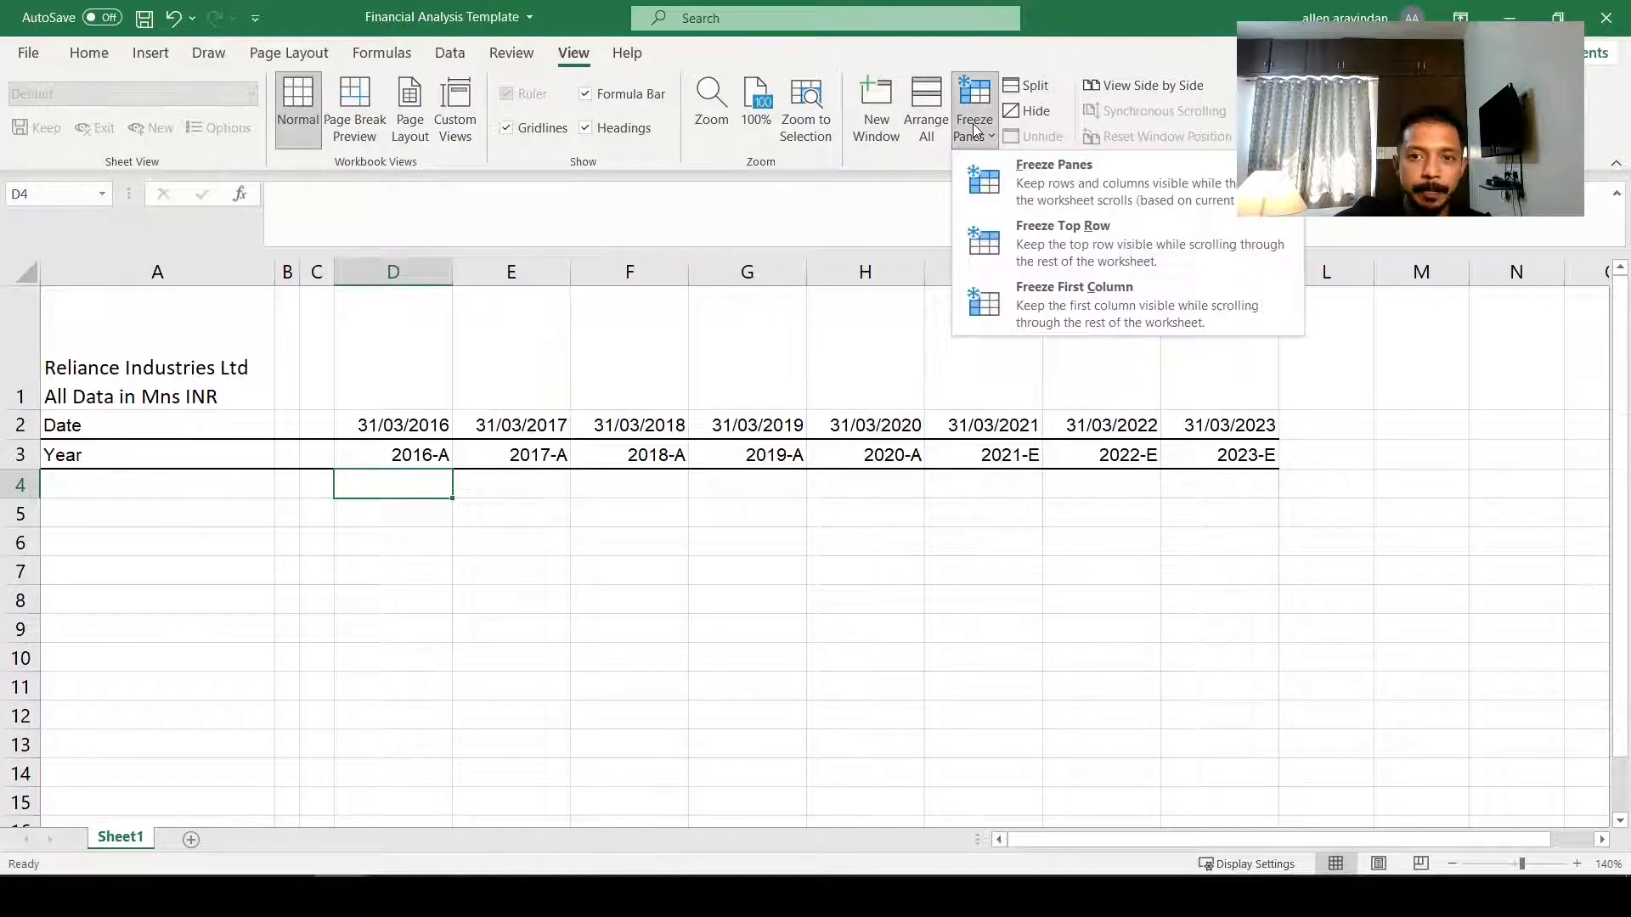
pyautogui.click(1035, 182)
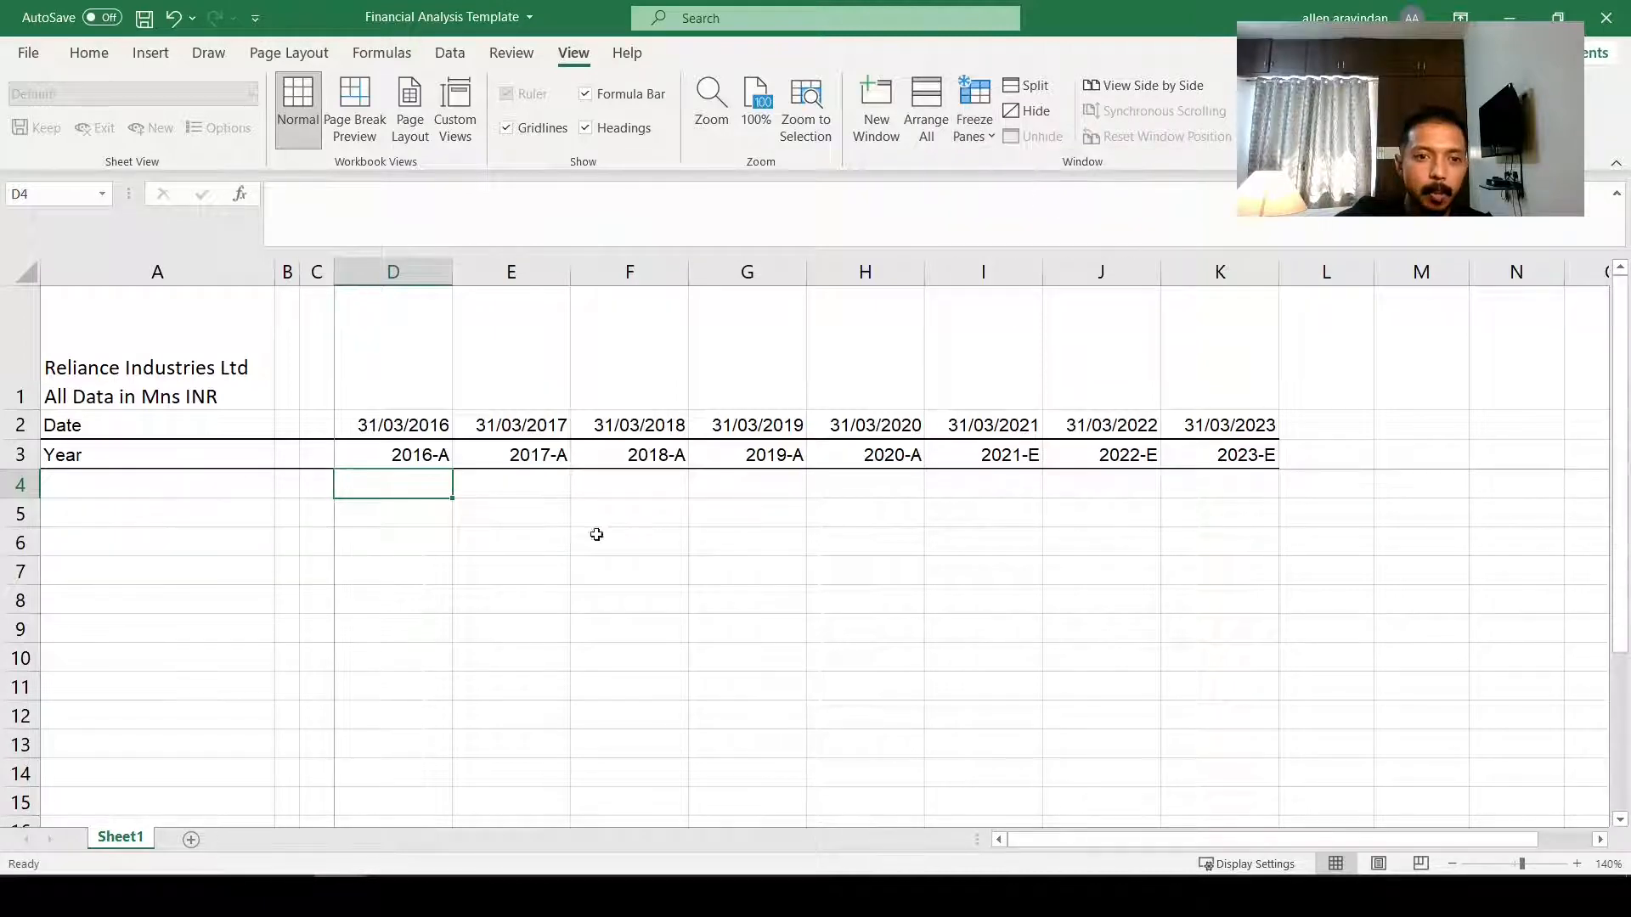
# Step: Reduce the height of row 1 so it just fits the two-line company heading in A1
pyautogui.click(596, 534)
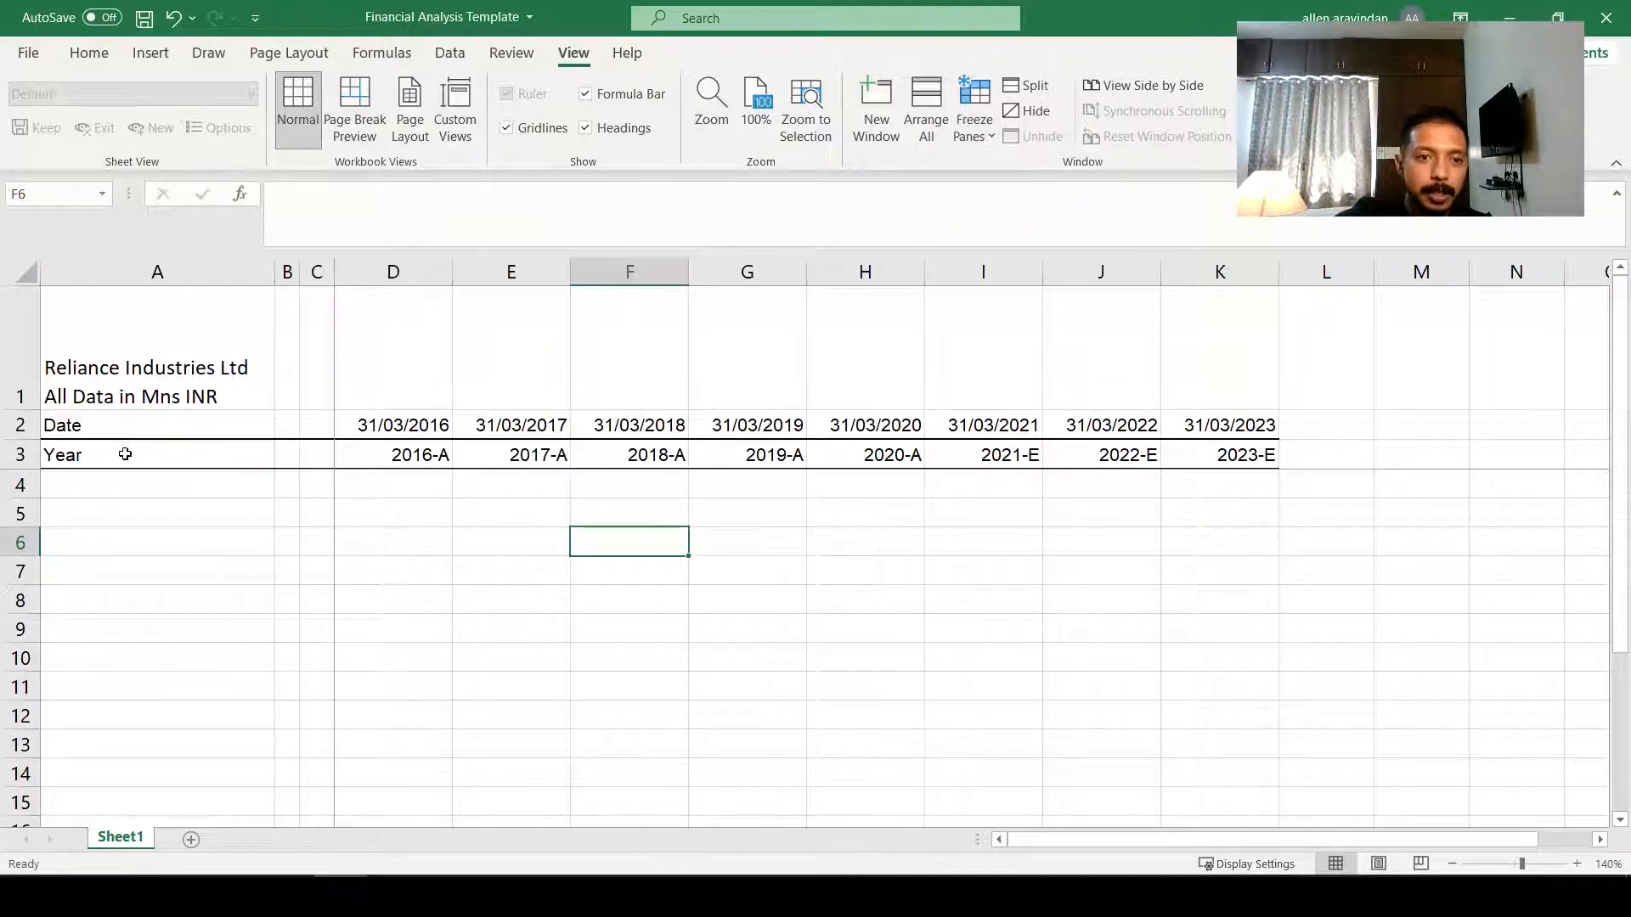
pyautogui.scroll(-4, 404, 501)
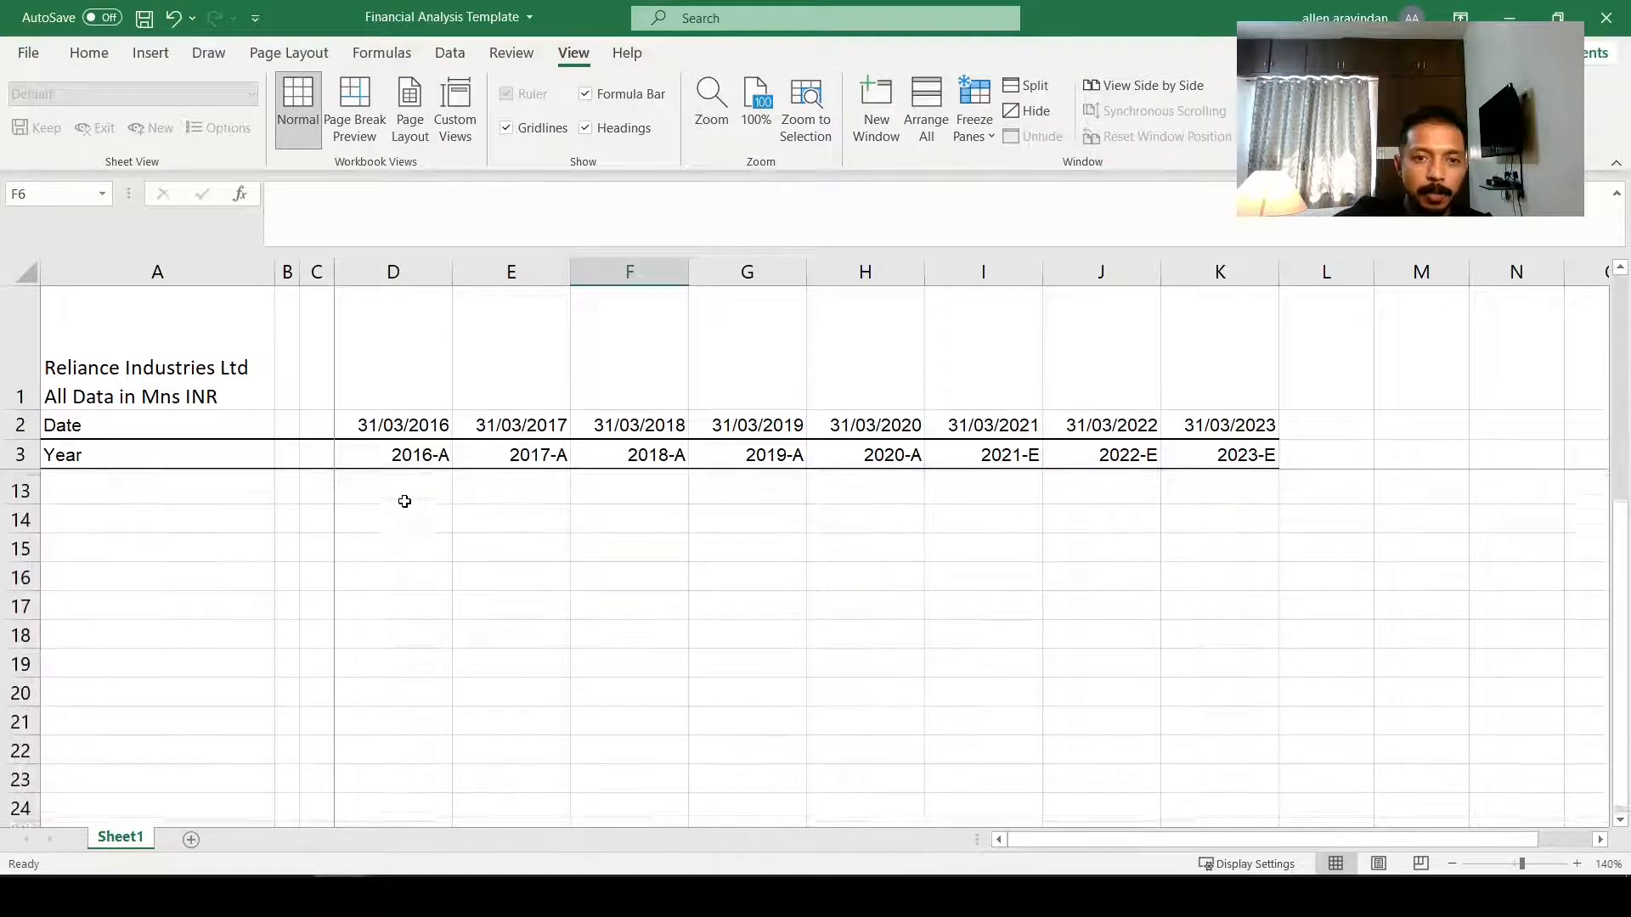
pyautogui.scroll(4, 404, 502)
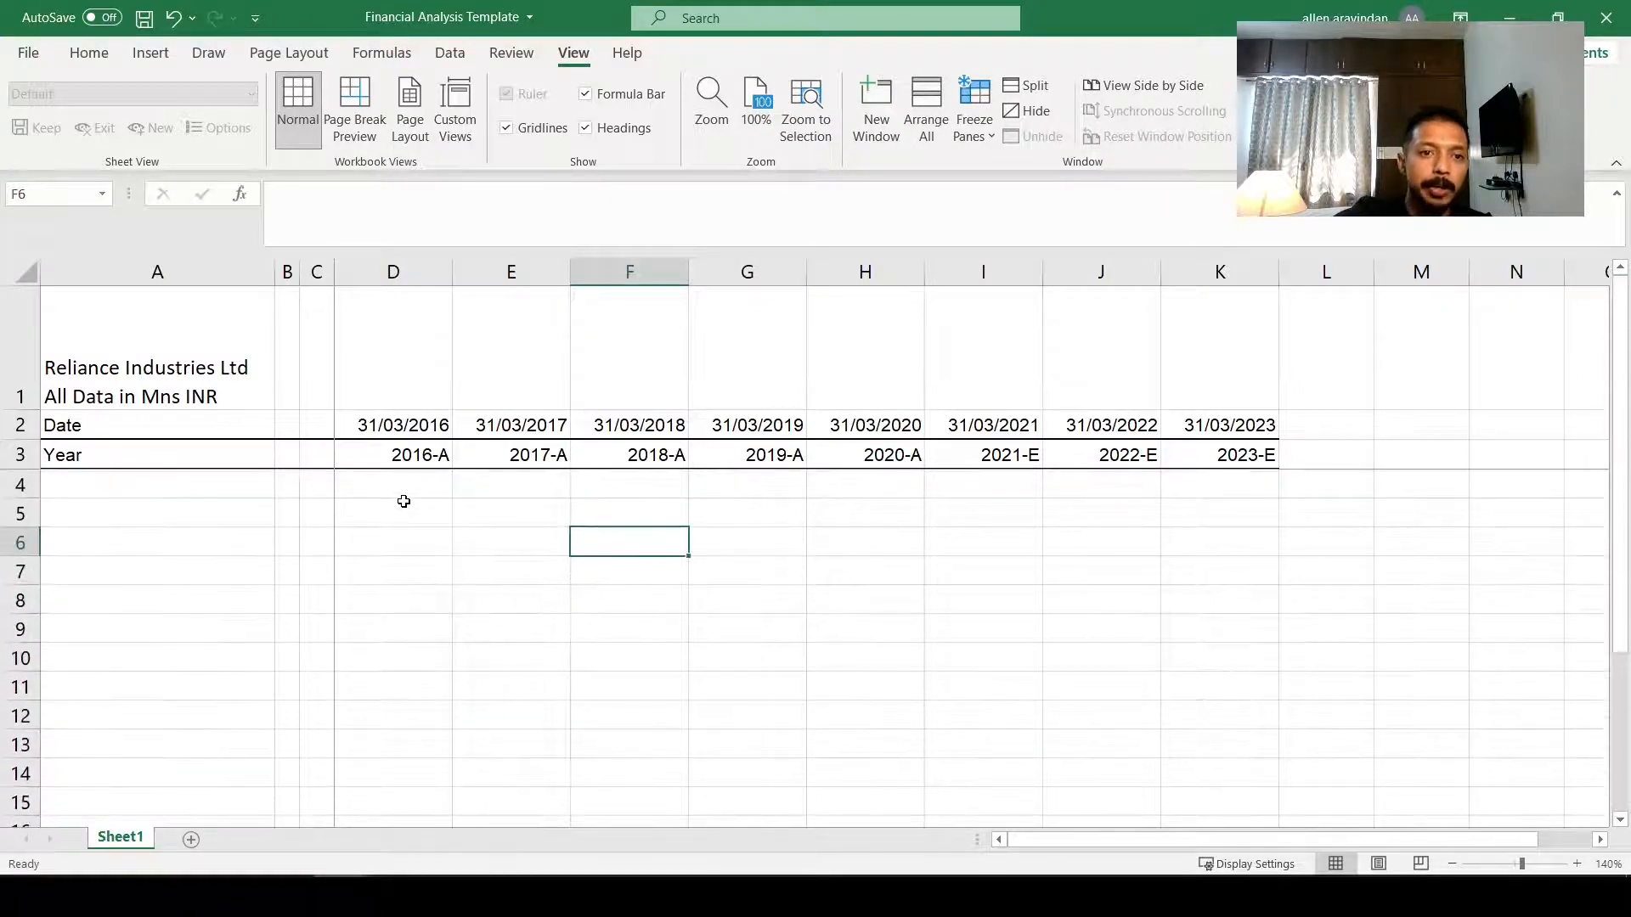
pyautogui.moveTo(28, 406); pyautogui.dragTo(39, 353)
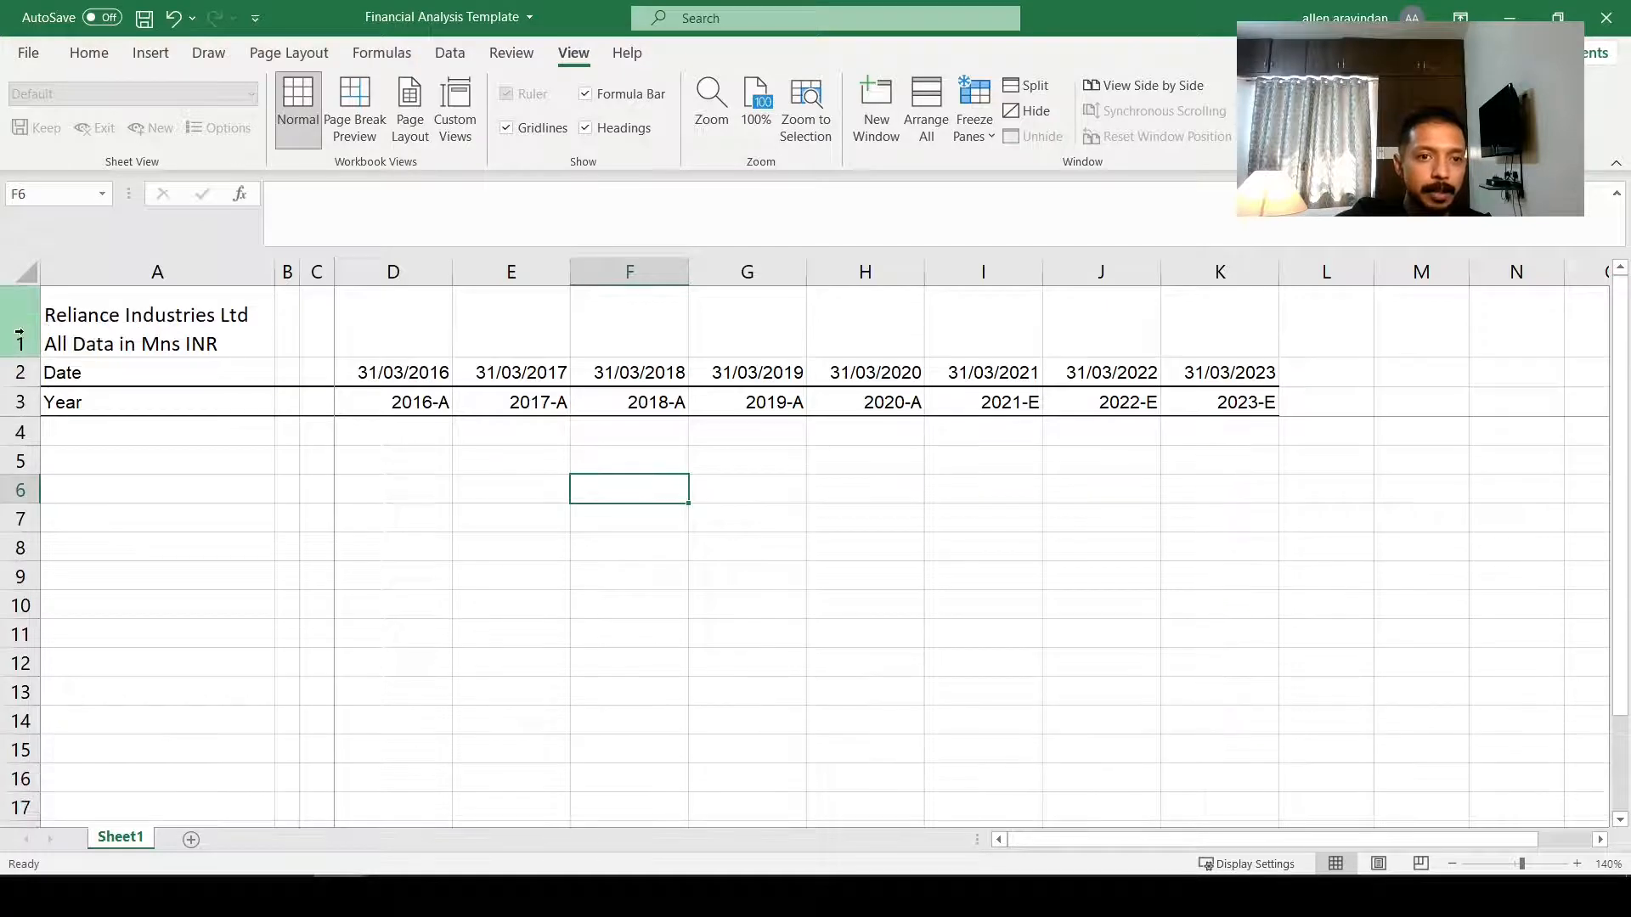
pyautogui.click(125, 343)
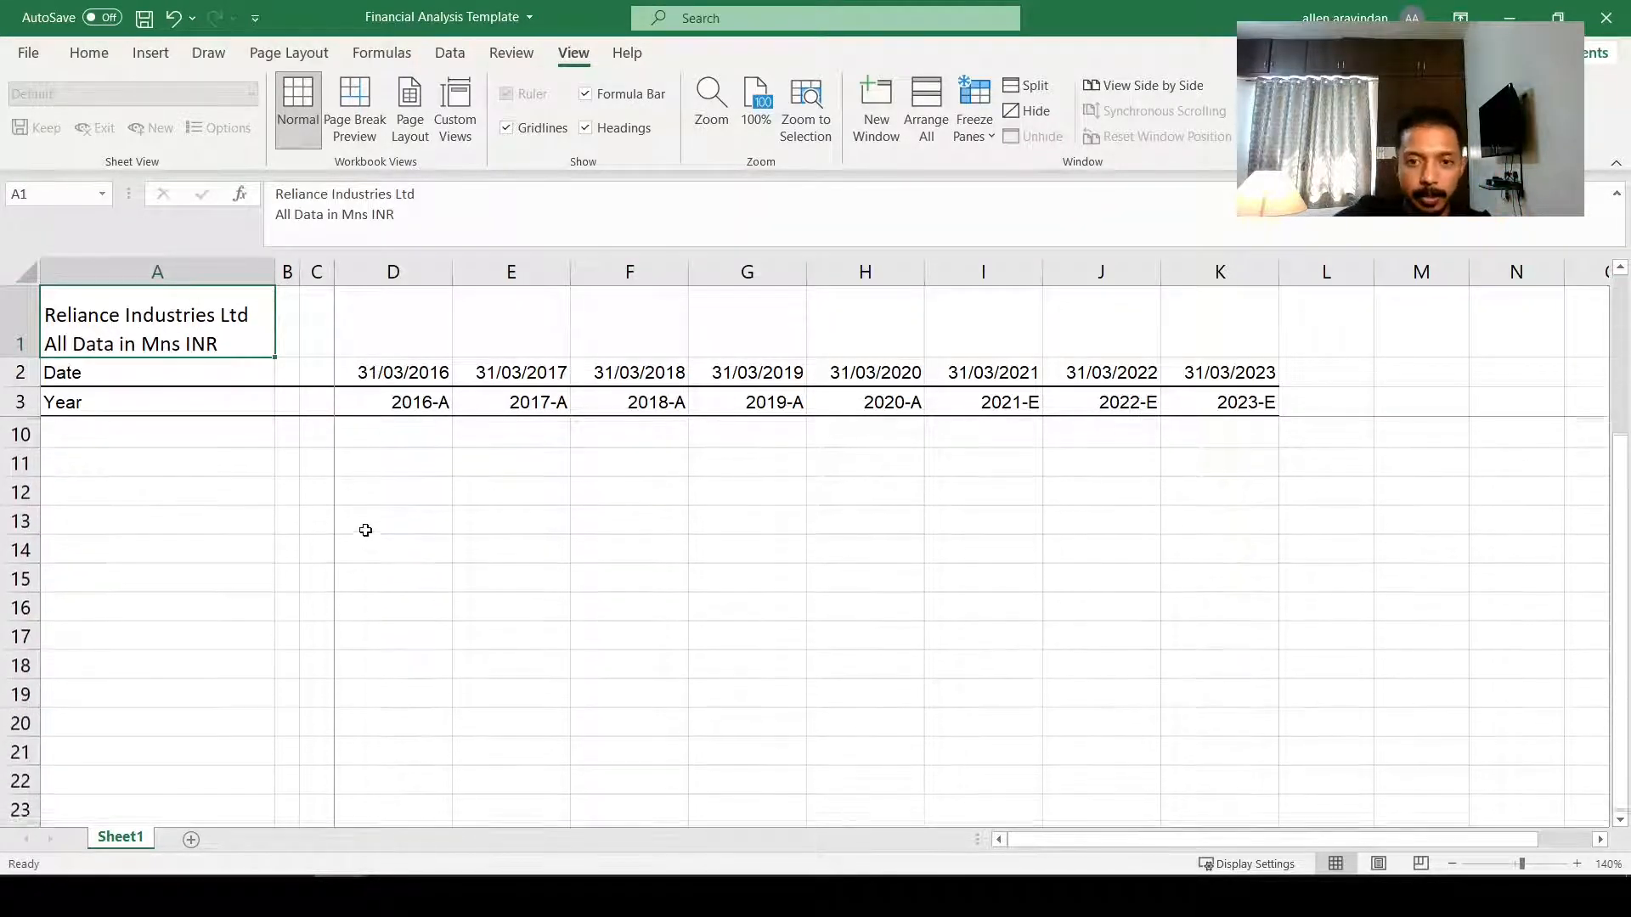
# Step: Examine the frozen header layout, including the Date and Year labels, the actual years and the estimated years
pyautogui.moveTo(717, 483); pyautogui.dragTo(1057, 721)
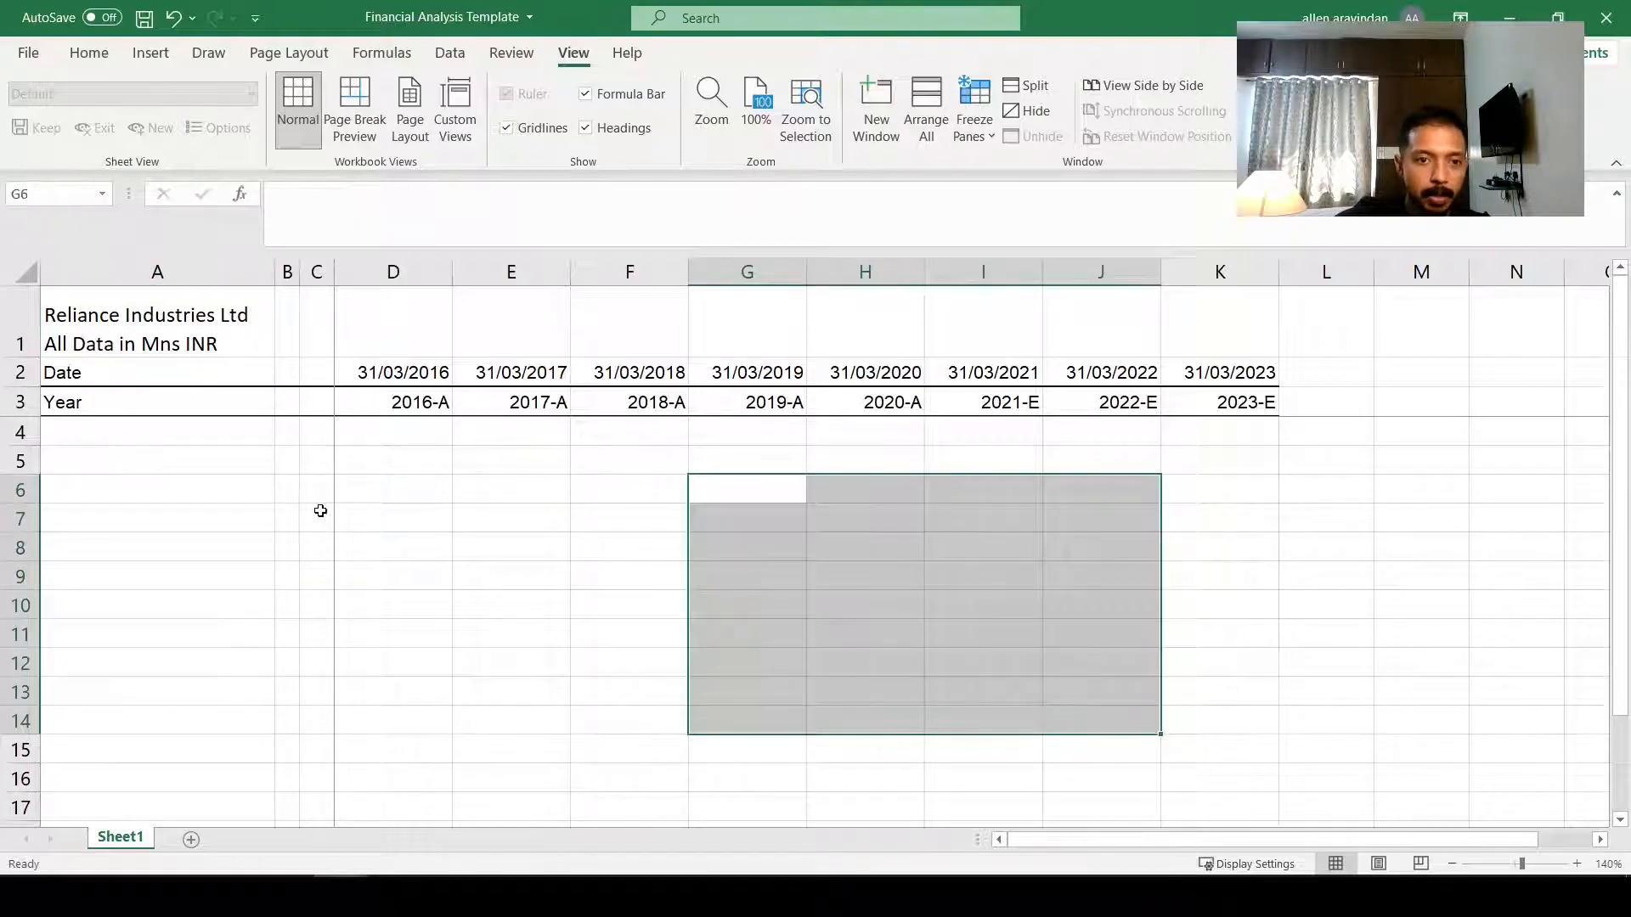
pyautogui.click(347, 437)
pyautogui.click(216, 443)
pyautogui.doubleClick(339, 451)
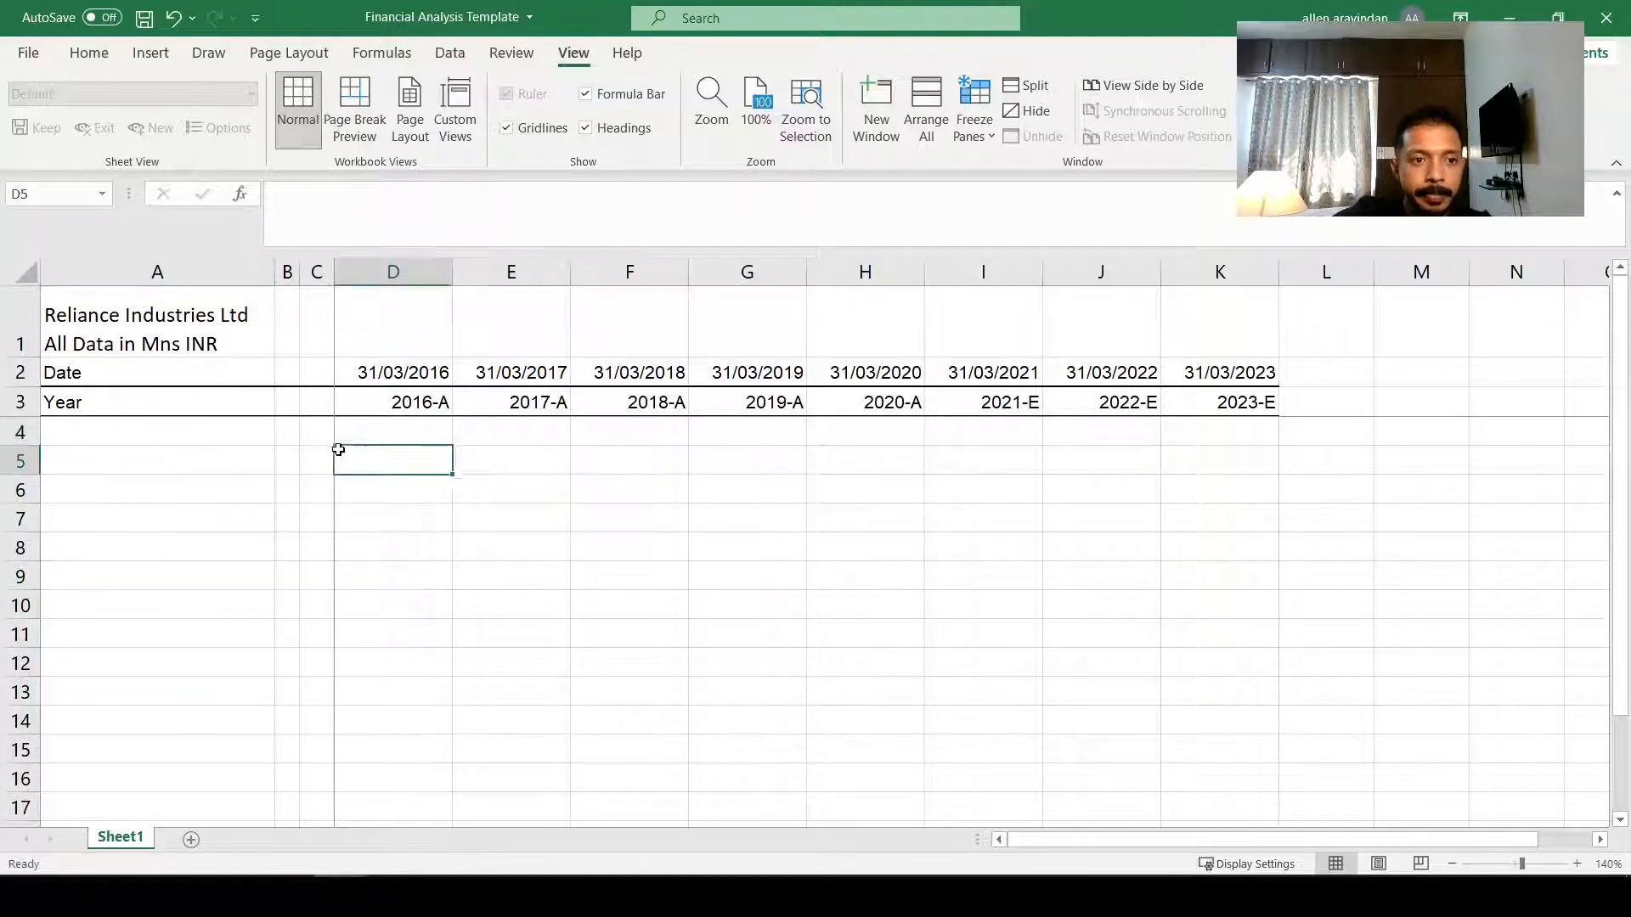
pyautogui.press('Escape')
pyautogui.click(135, 370)
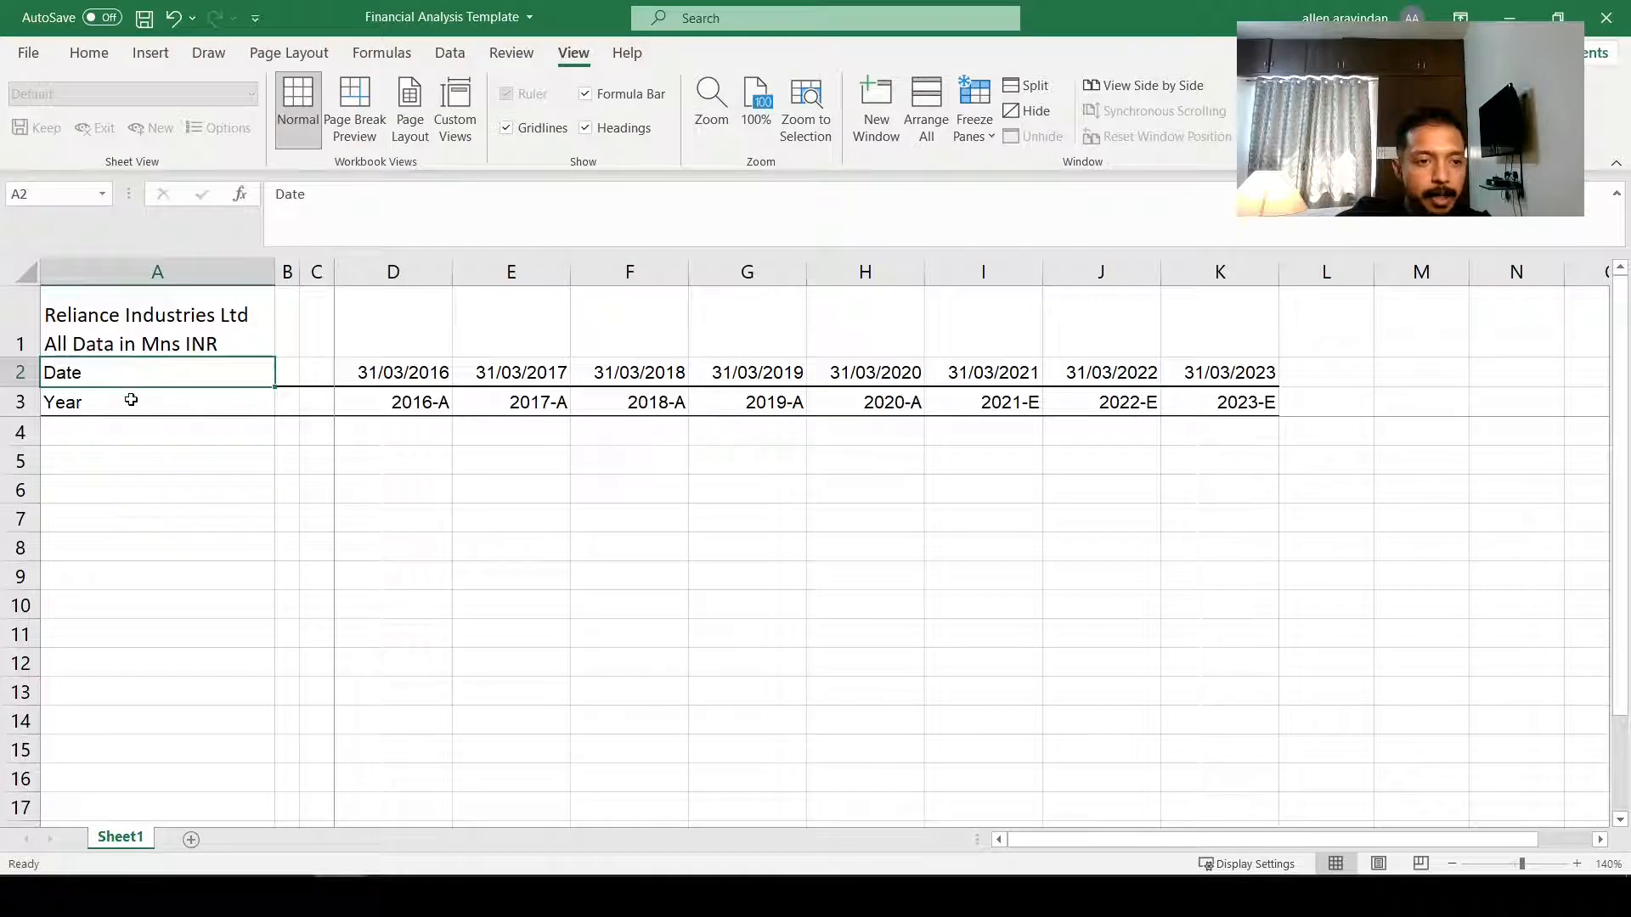
pyautogui.click(131, 400)
pyautogui.click(418, 477)
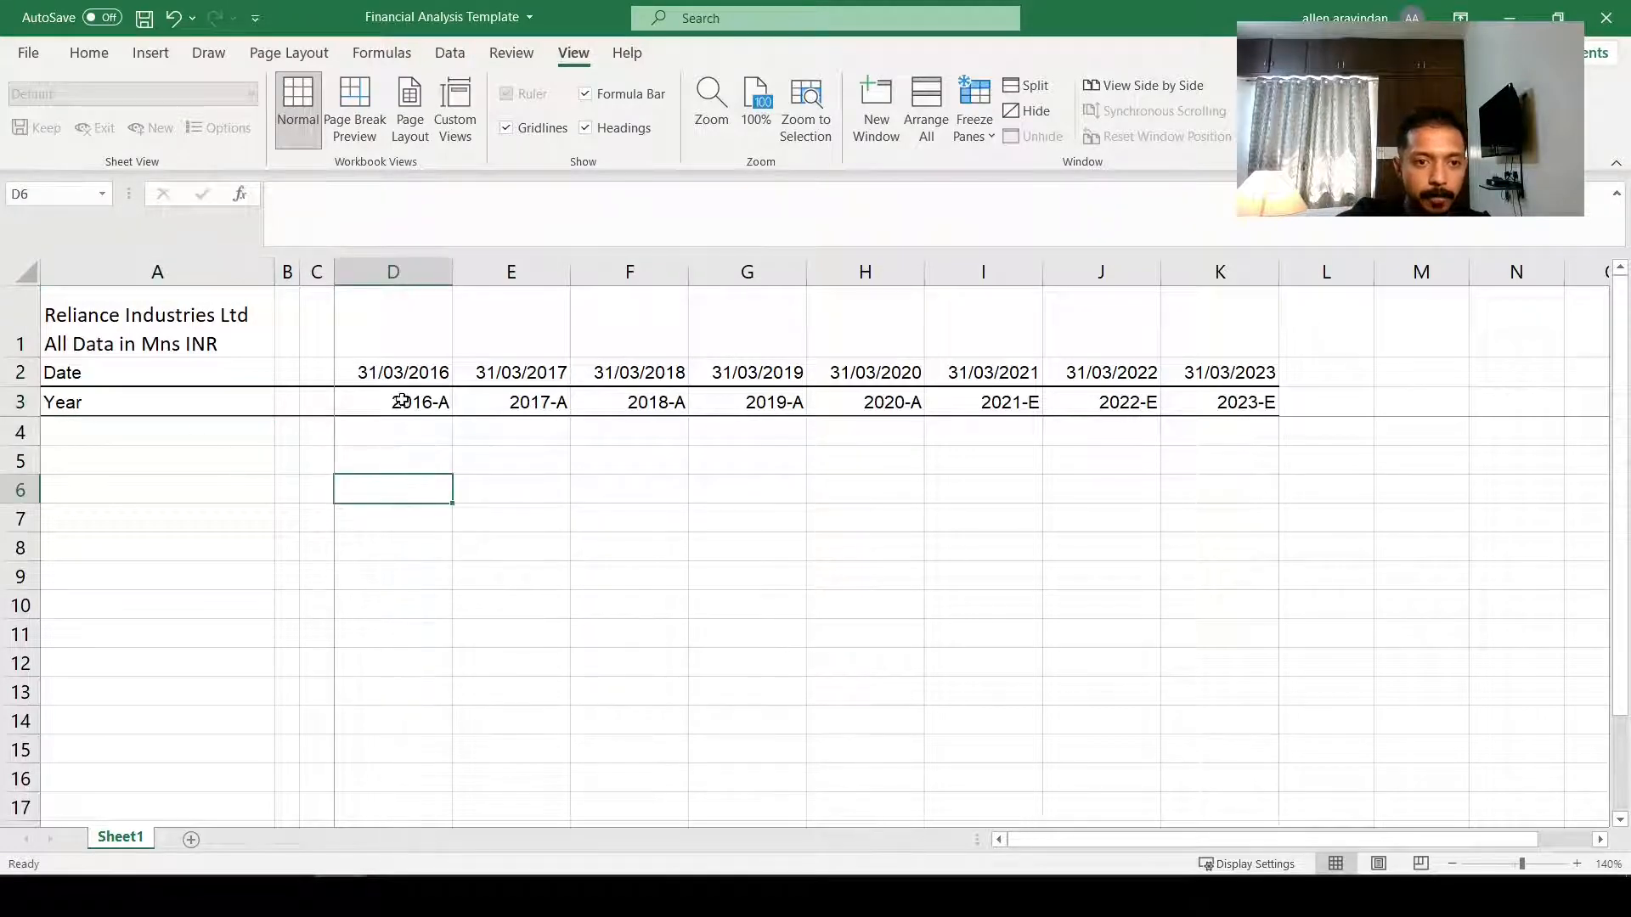
pyautogui.moveTo(401, 401); pyautogui.dragTo(909, 405)
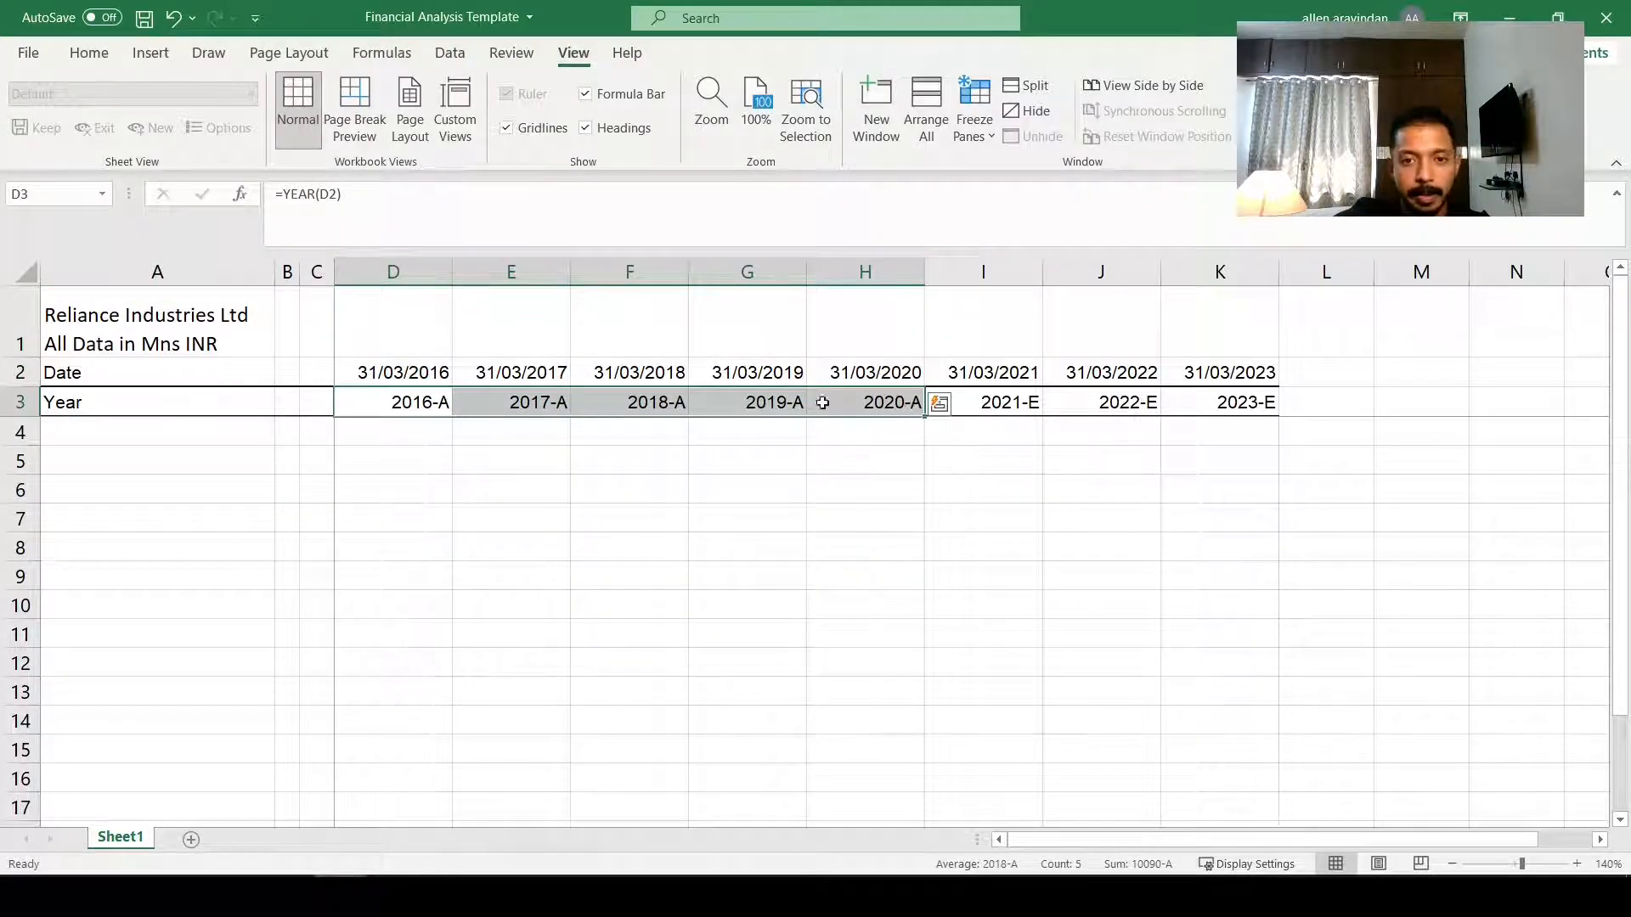
pyautogui.click(1090, 412)
pyautogui.click(138, 459)
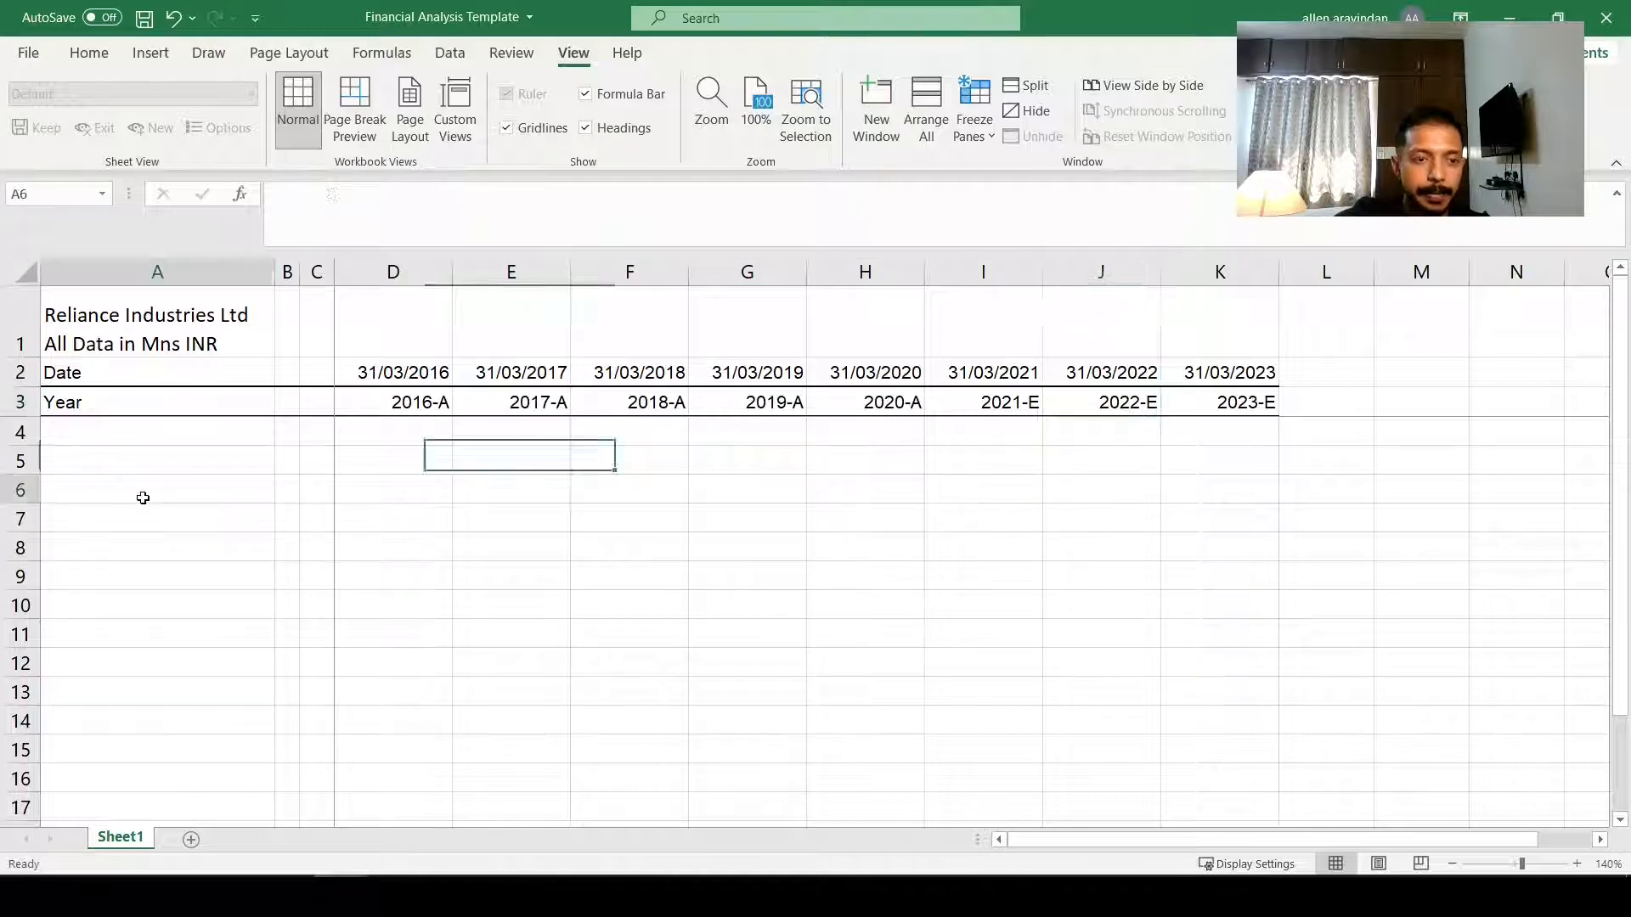
pyautogui.press('Right')
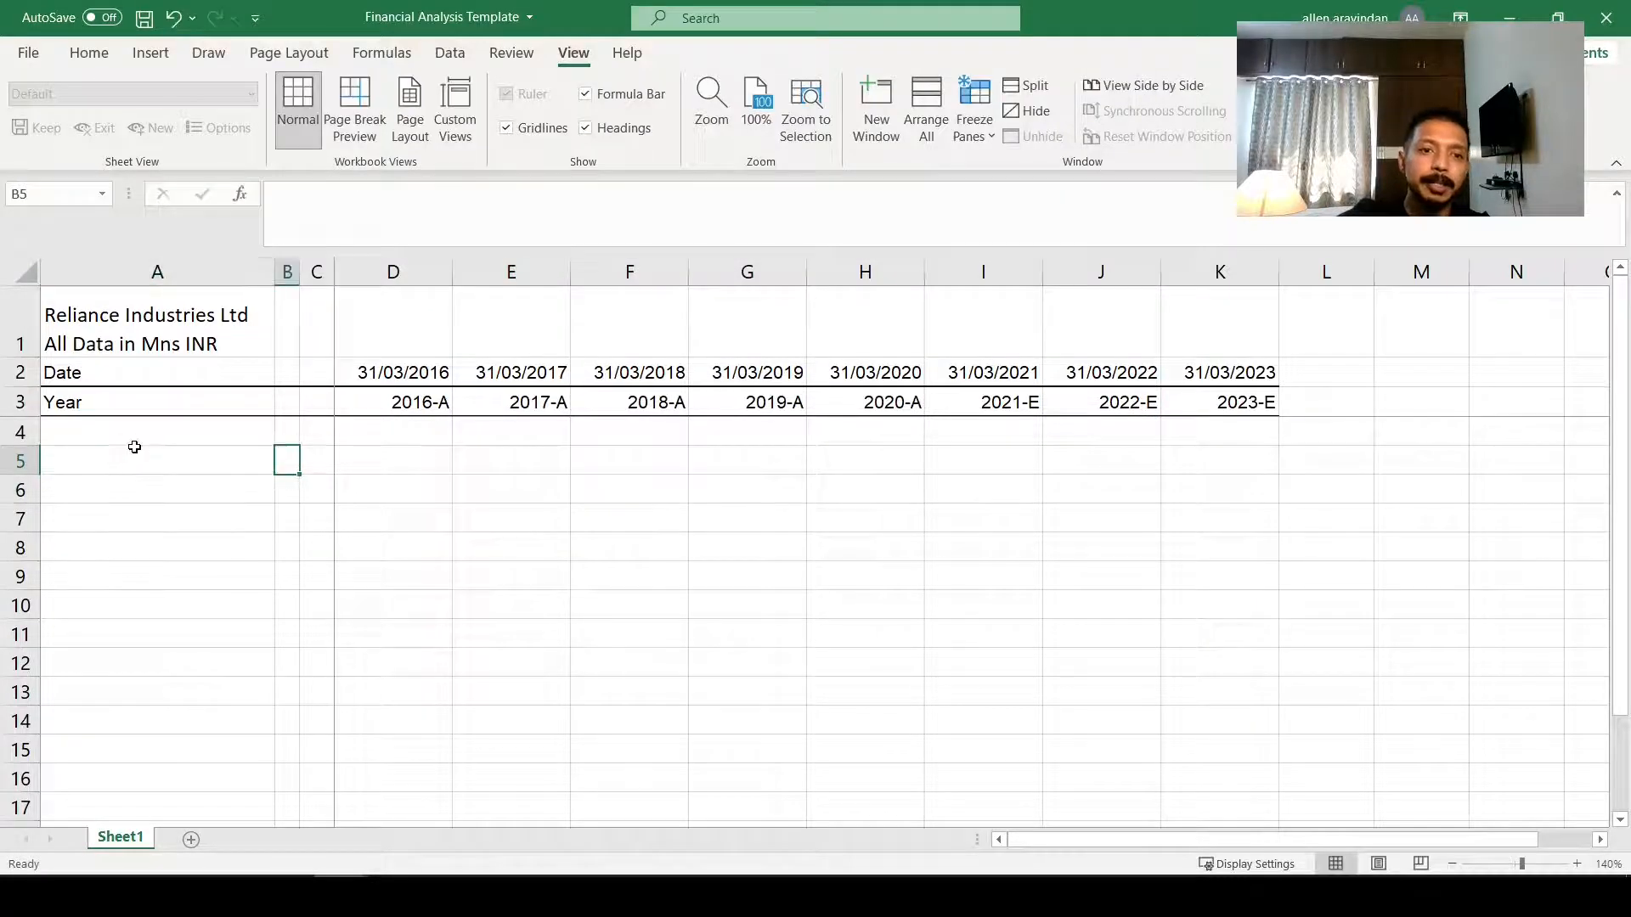
# Step: Enter Revenue as the first line-item label in cell A4
pyautogui.press('Up')
pyautogui.press('Left')
pyautogui.press('Down')
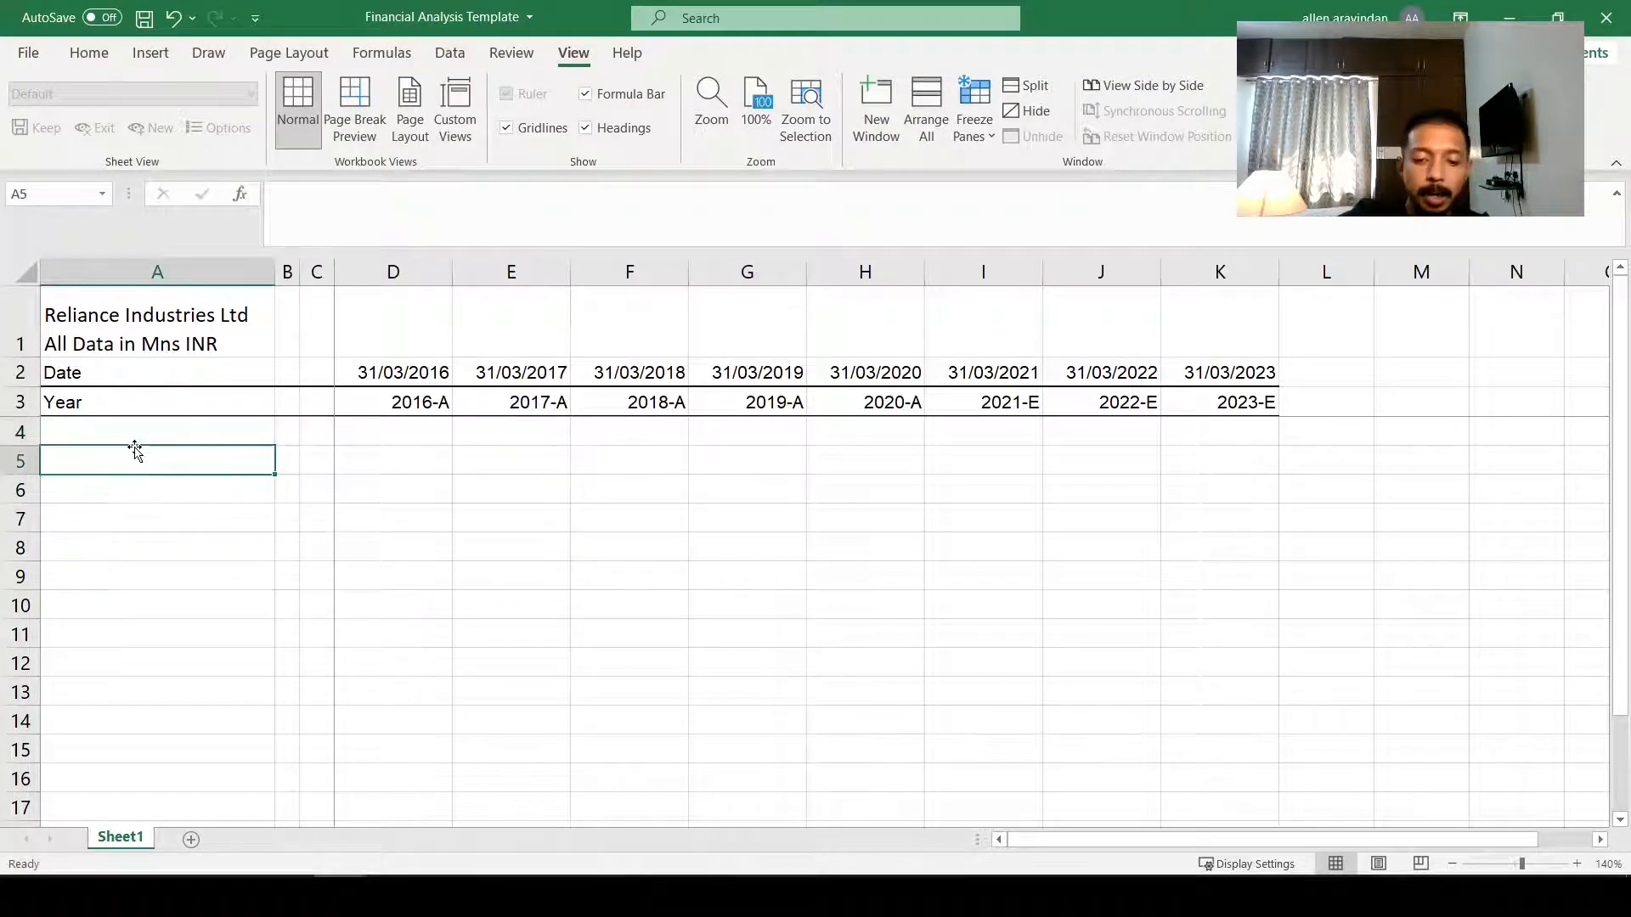
pyautogui.press('Up')
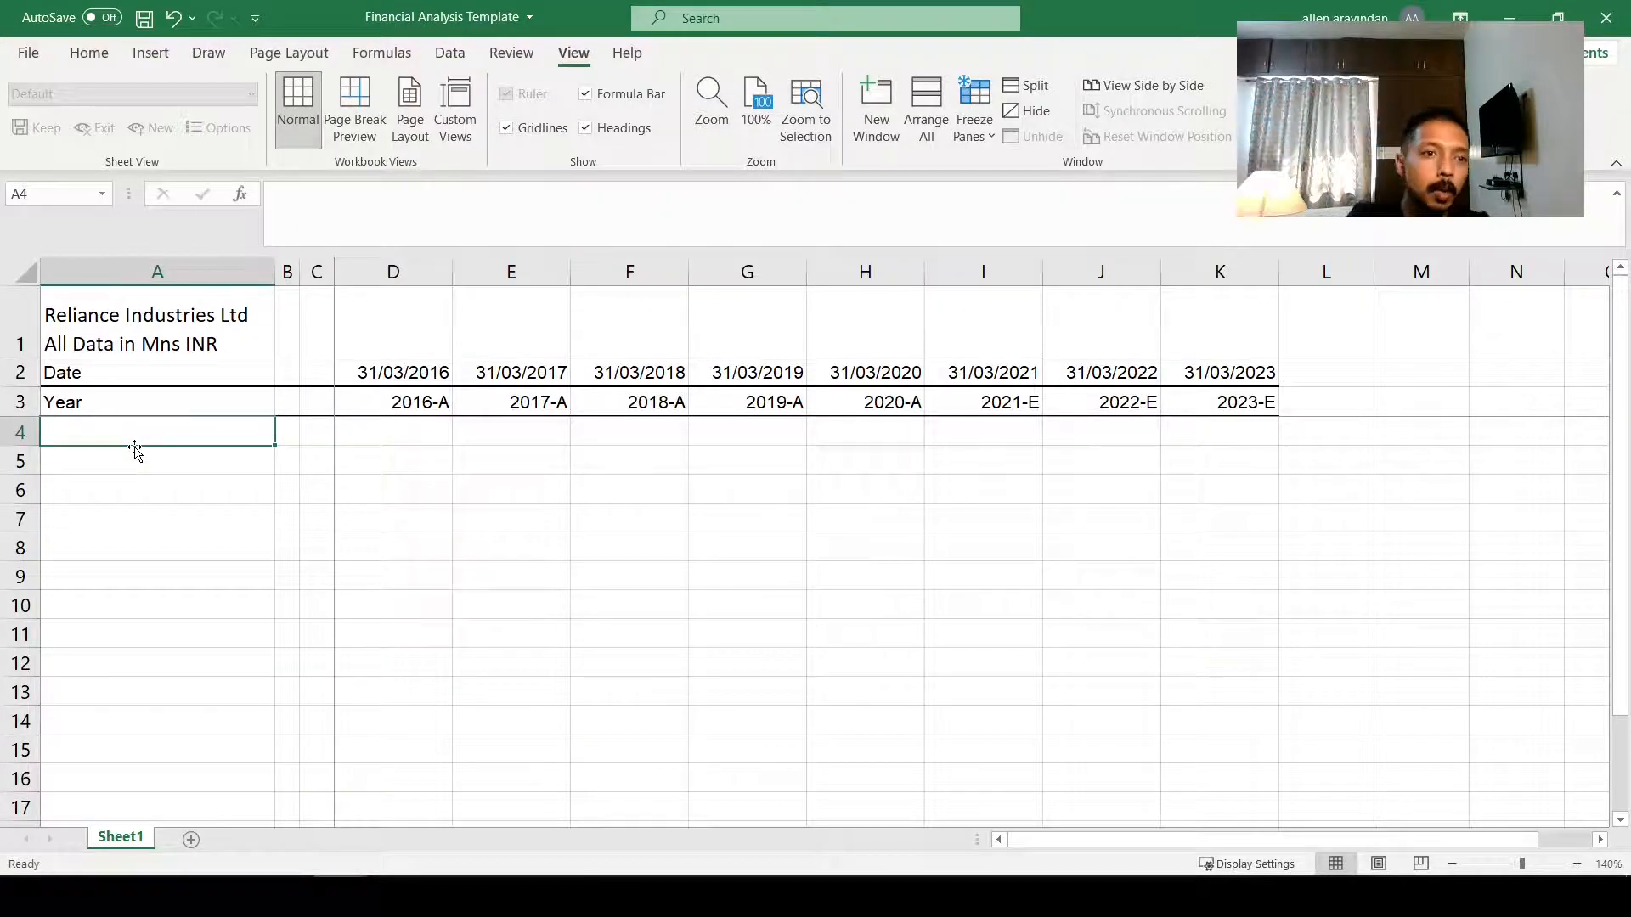
pyautogui.write('r')
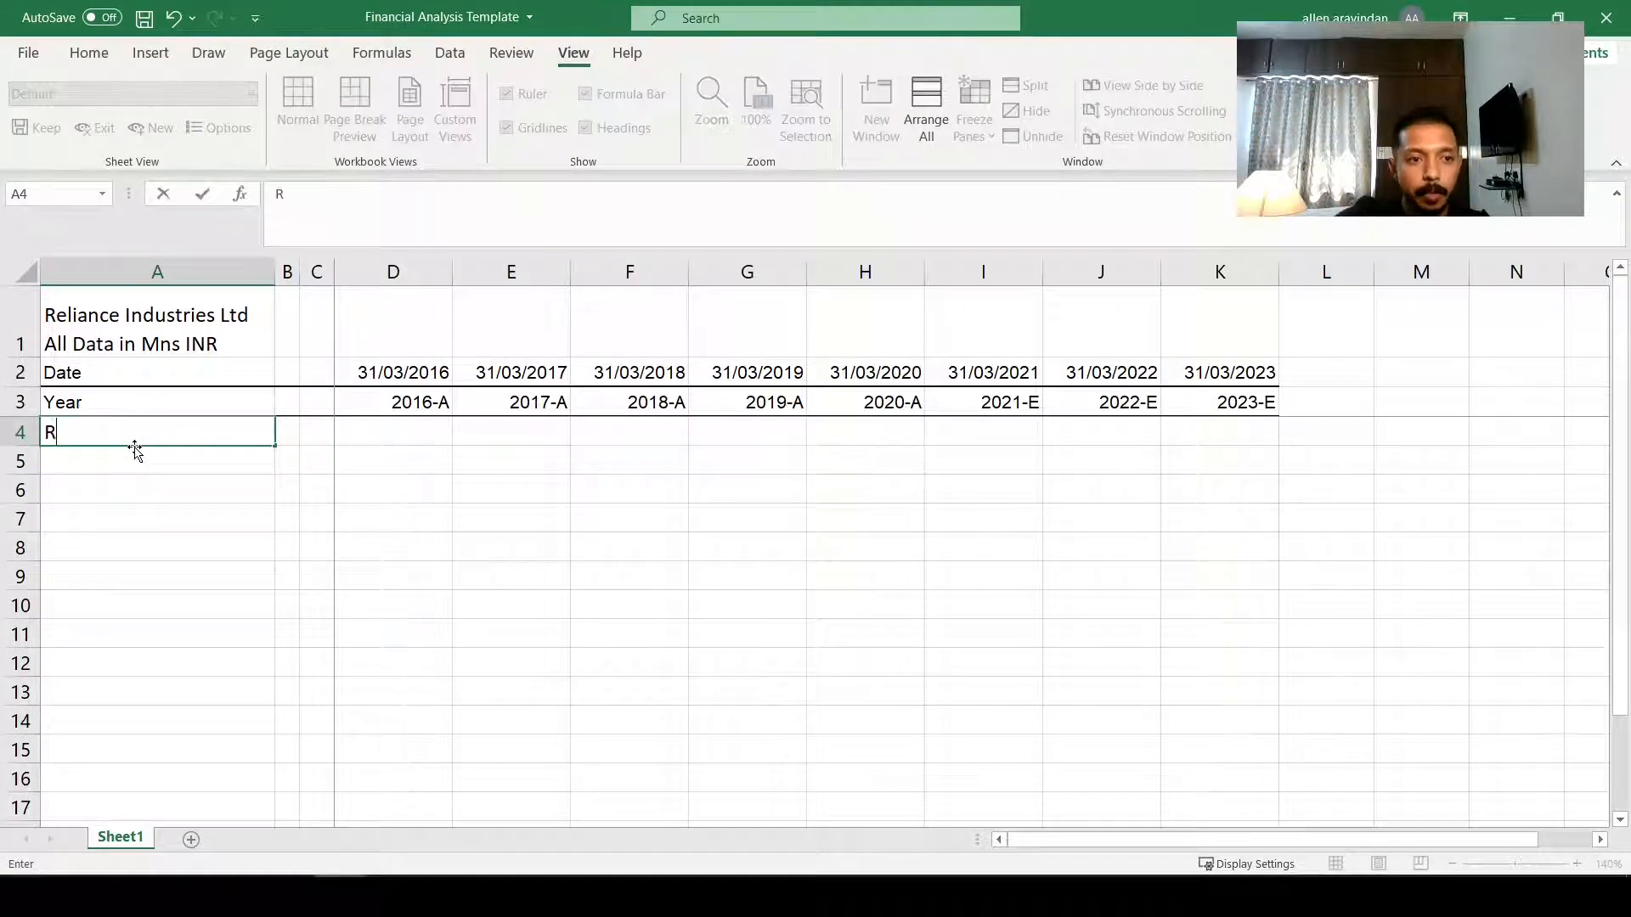
pyautogui.write('evenue')
pyautogui.press('Return')
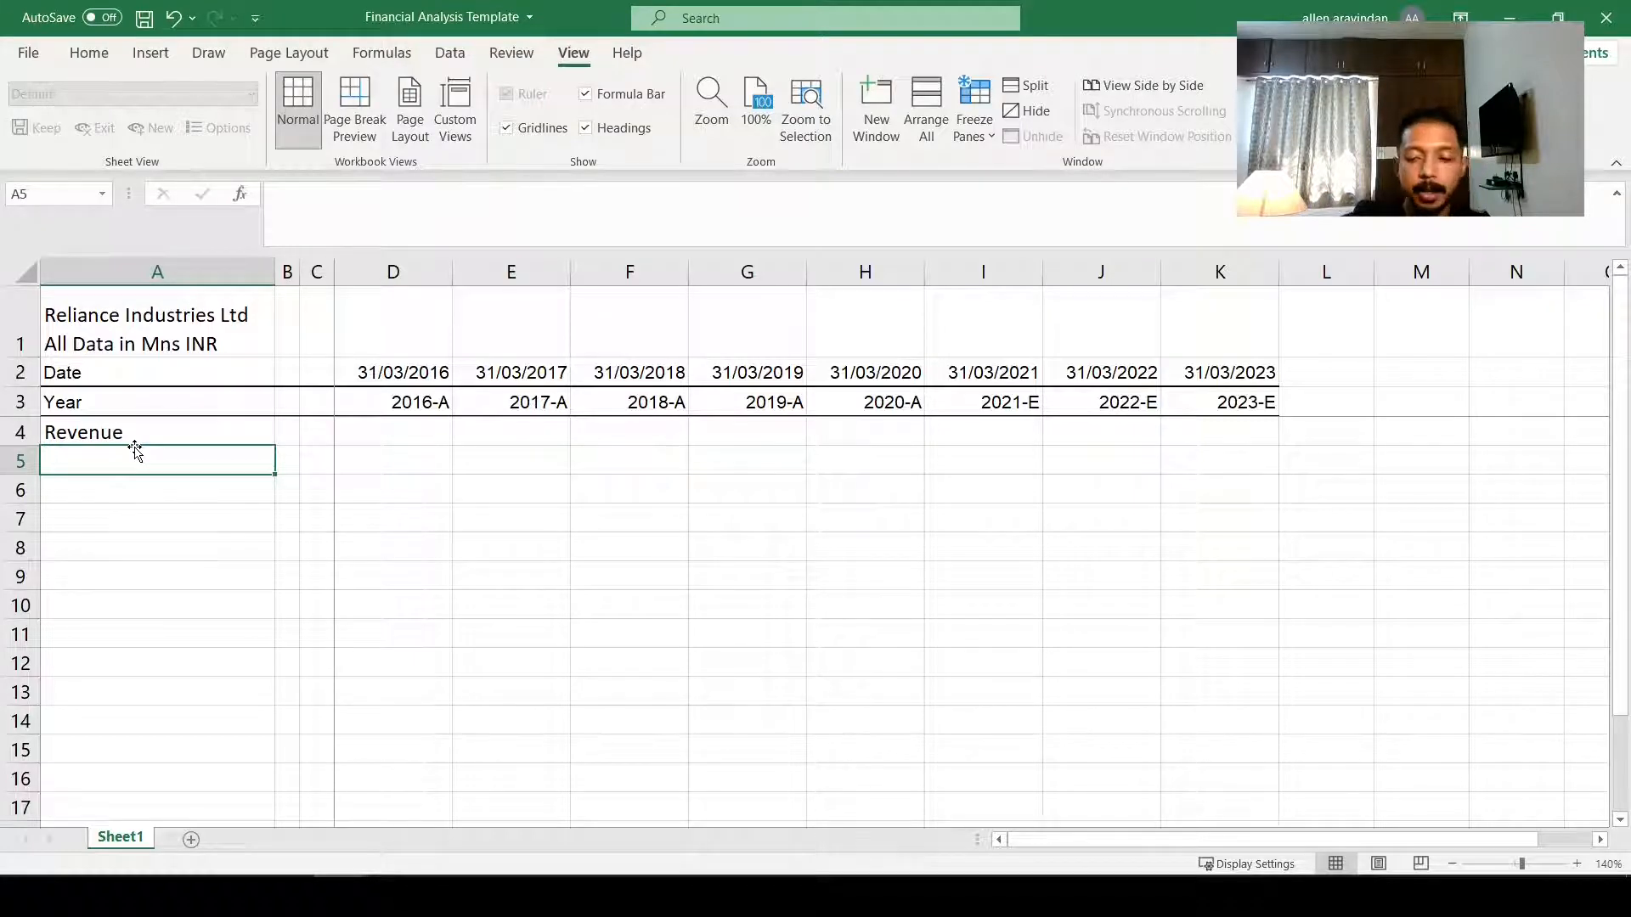
# Step: Enter the label COGS in all capitals in cell A5
pyautogui.write('Cogs')
pyautogui.press('Return')
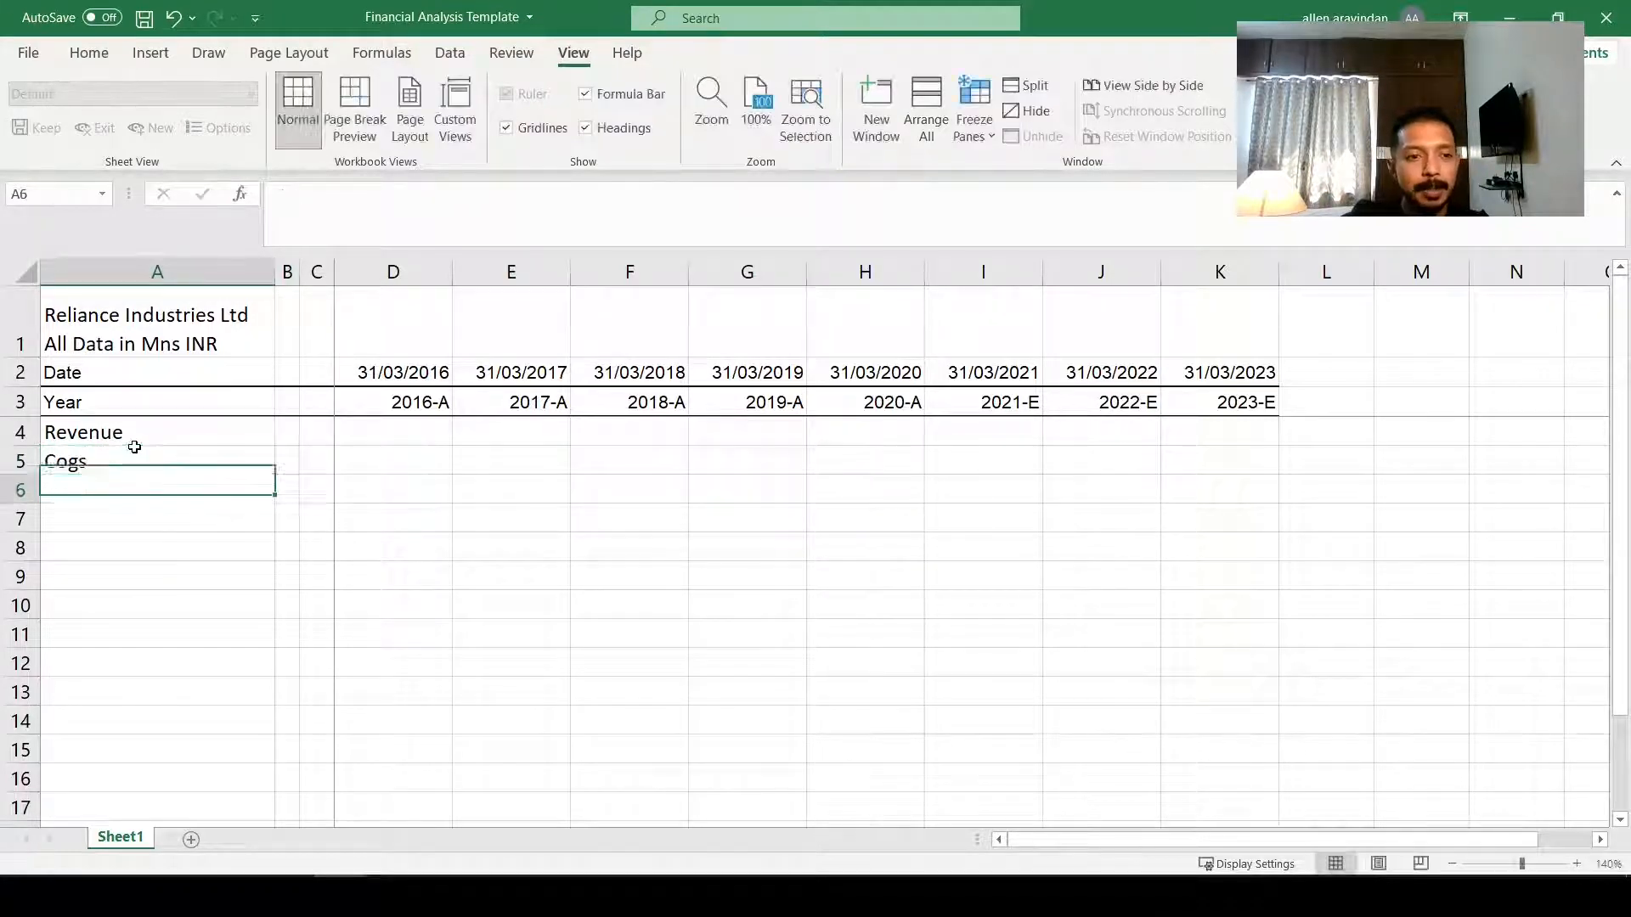
pyautogui.click(134, 448)
pyautogui.write('COG')
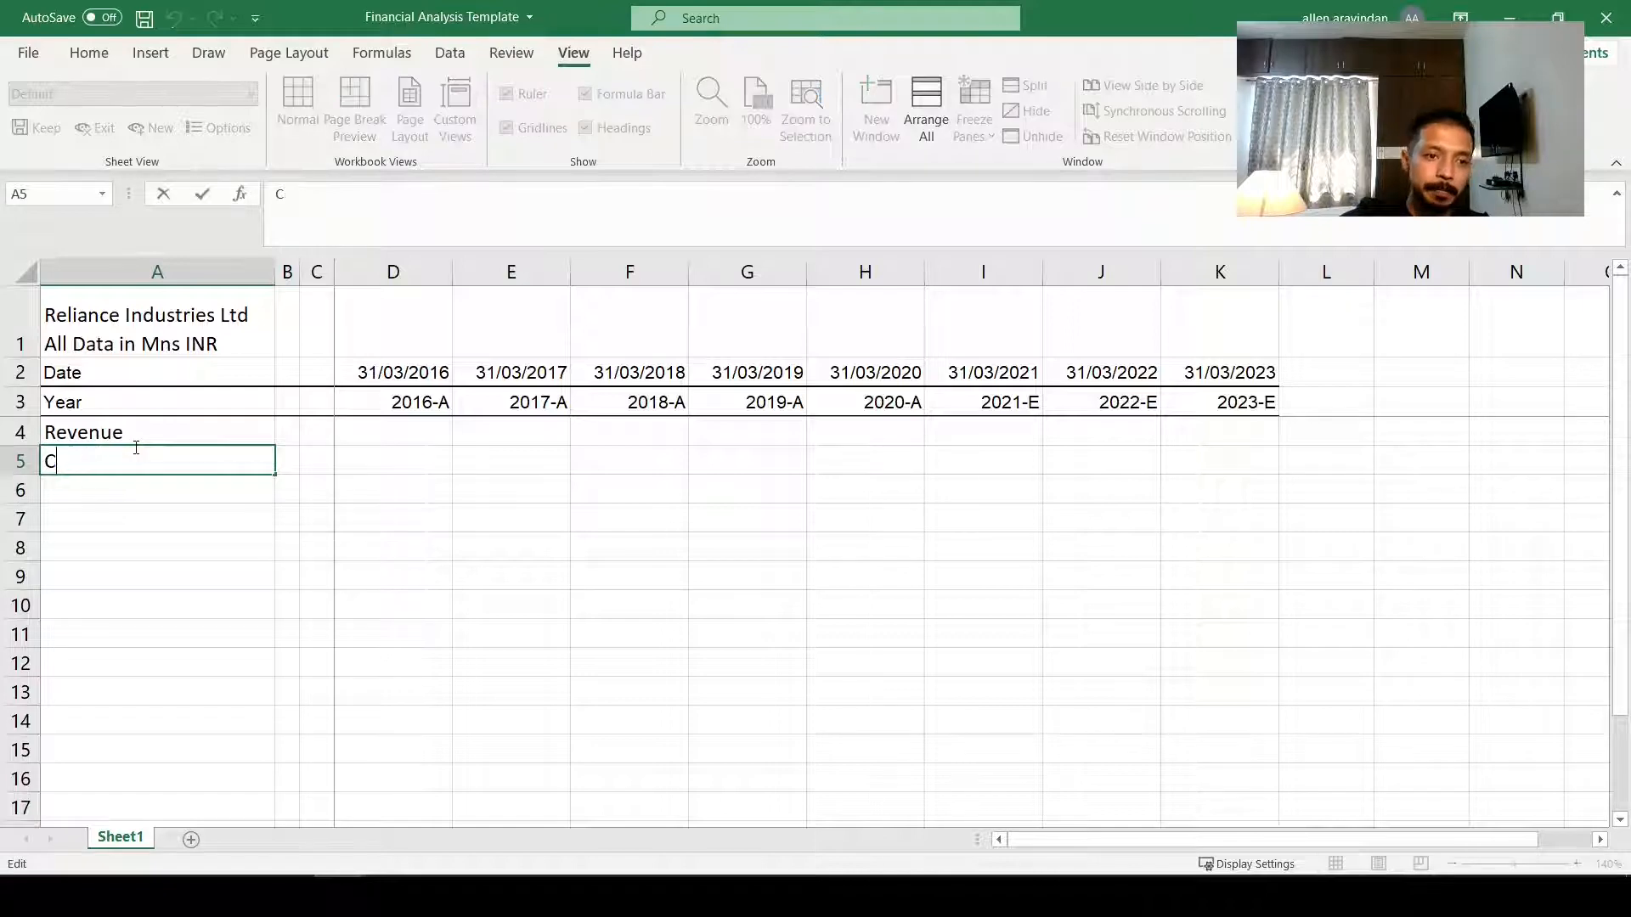
pyautogui.press('BackSpace')
pyautogui.press('BackSpace')
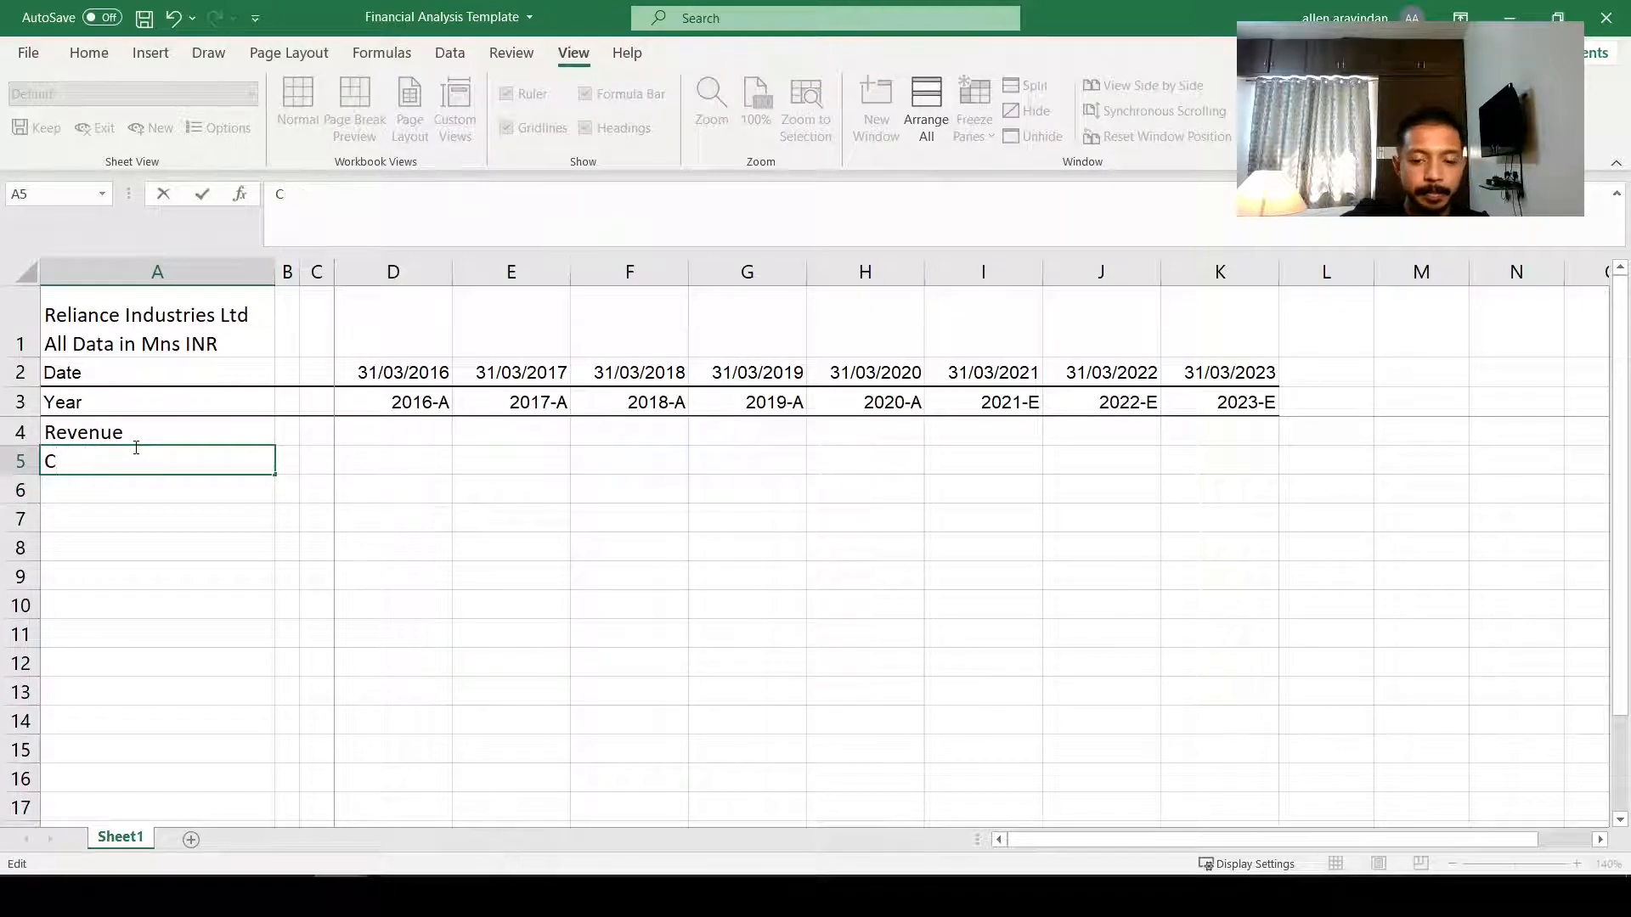
pyautogui.write('OGS')
pyautogui.press('Return')
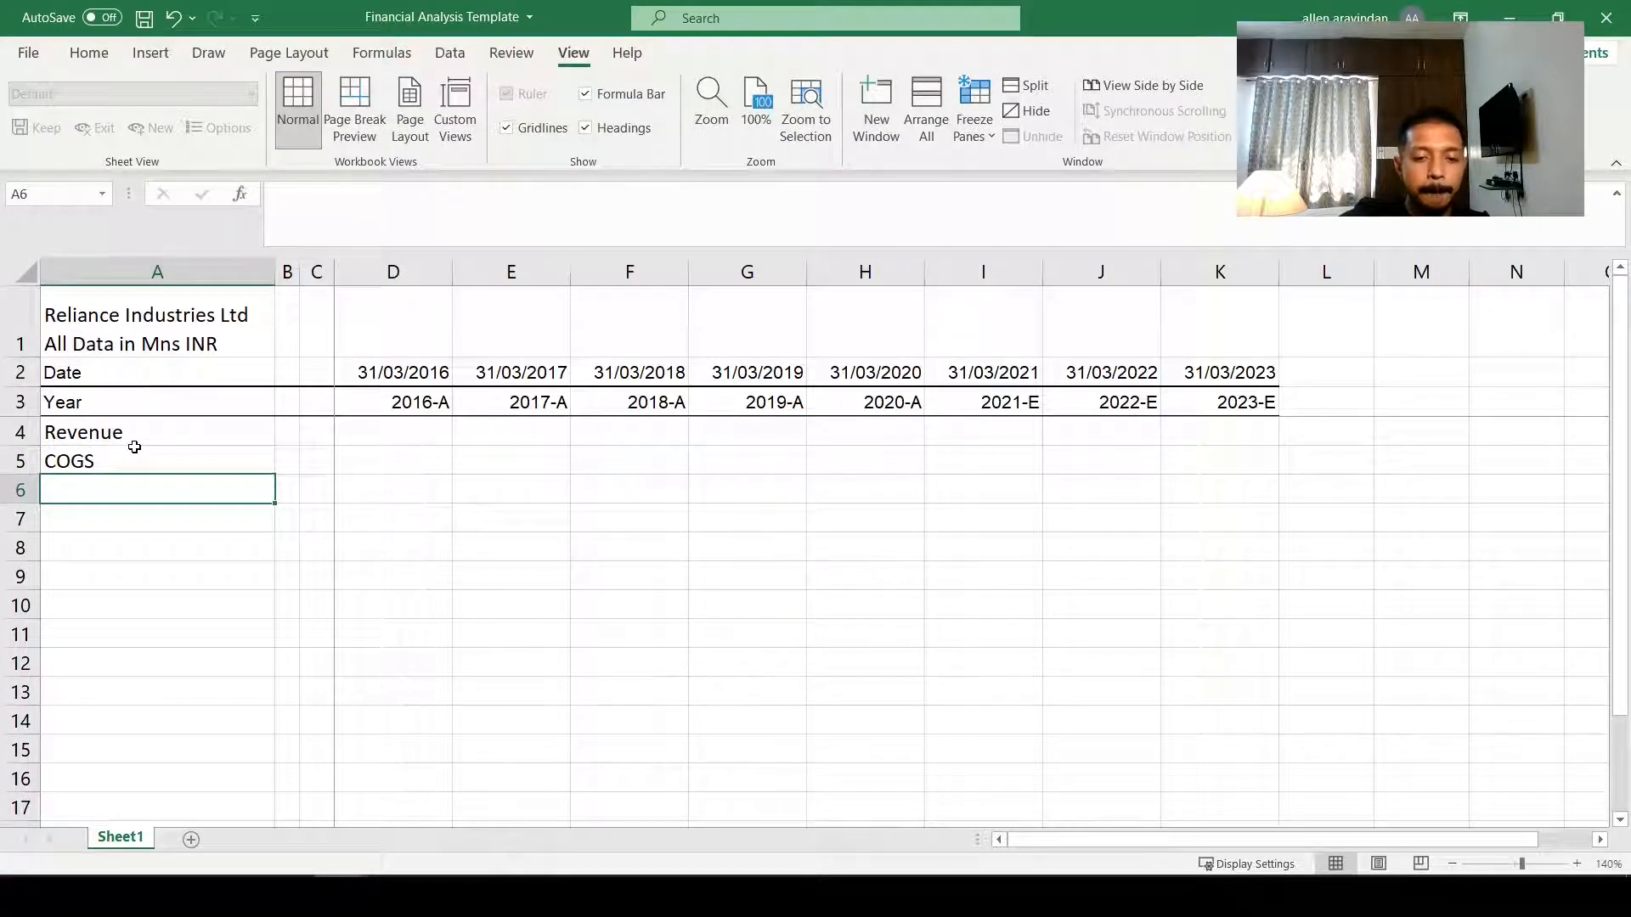
# Step: Enter the labels Gross Profit in cell A6 and SG&A in cell A7
pyautogui.write('Gro')
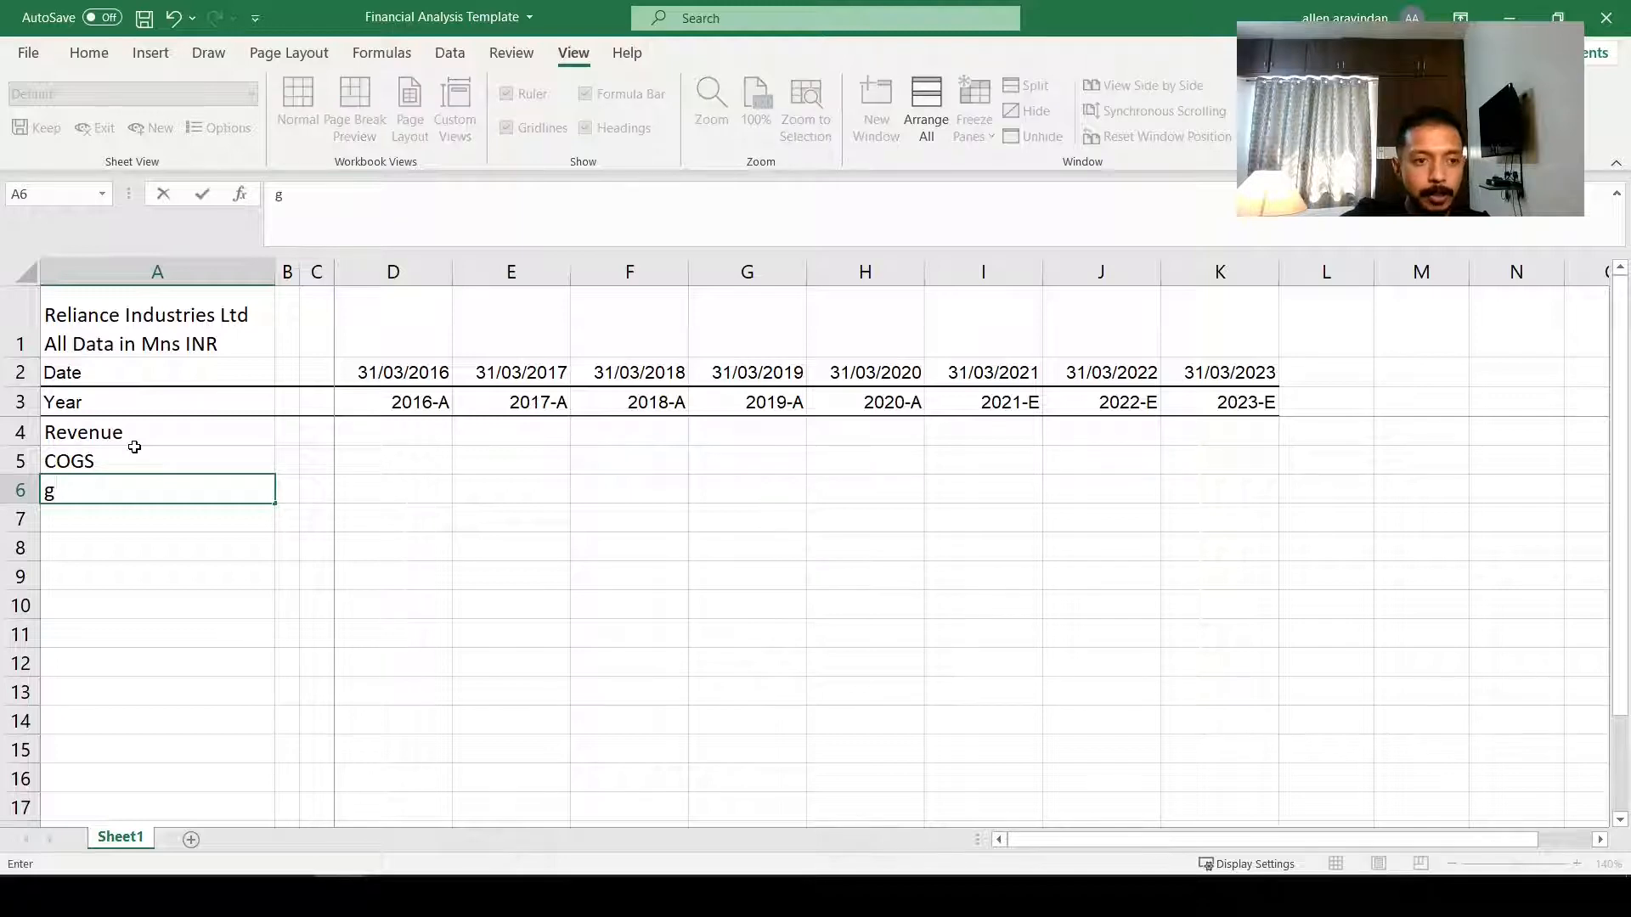
pyautogui.write('ss Profit')
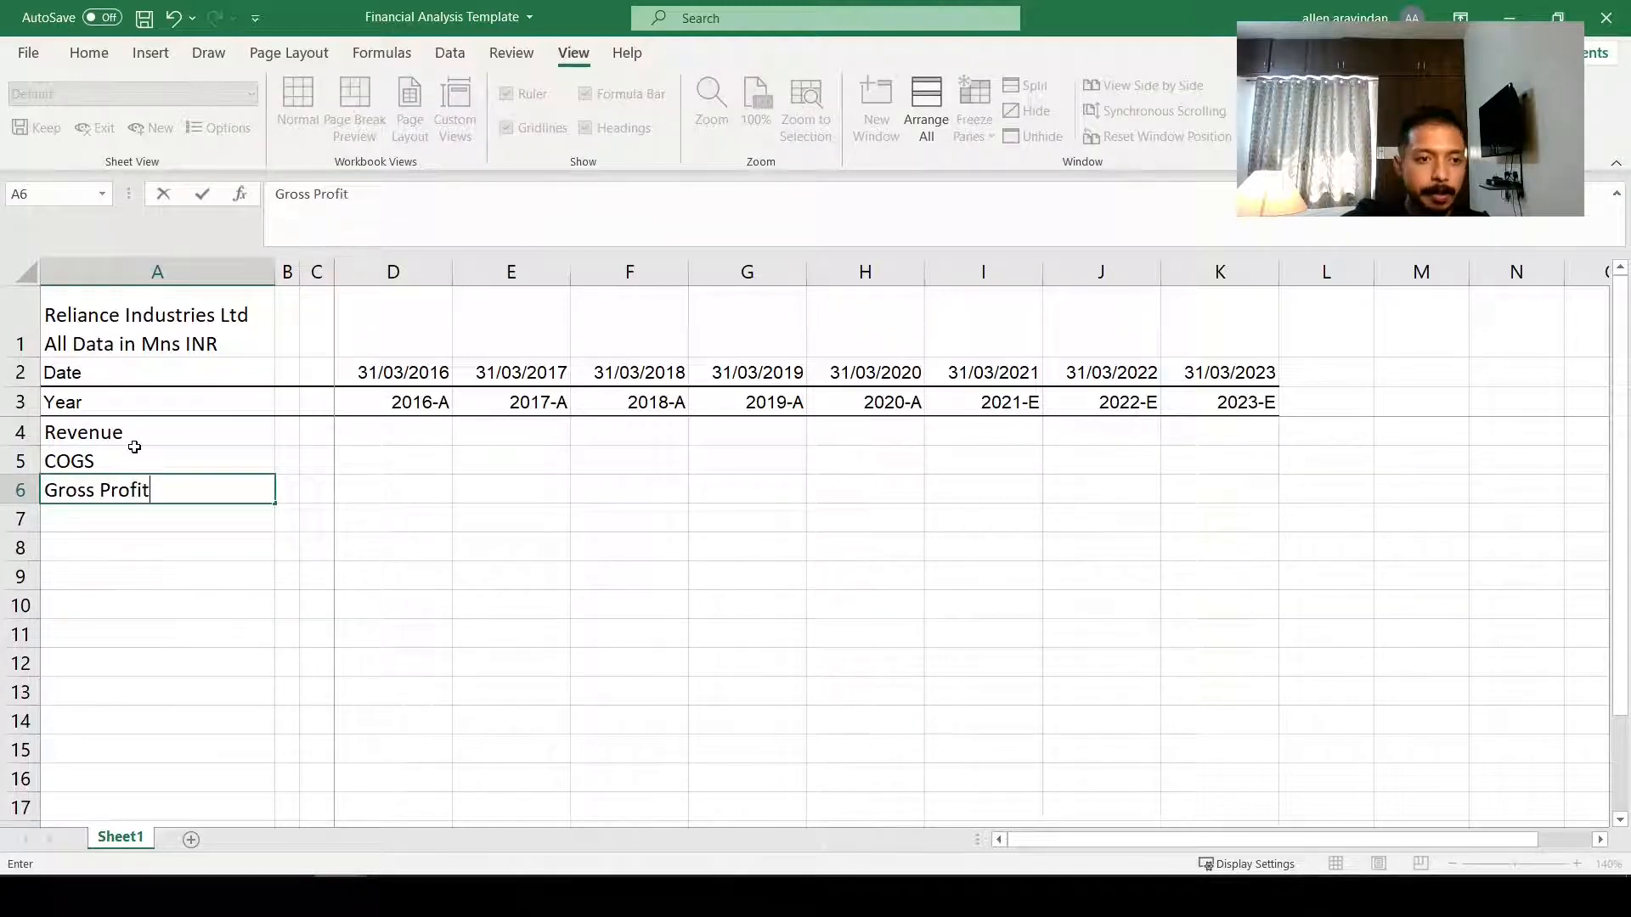
pyautogui.press('Return')
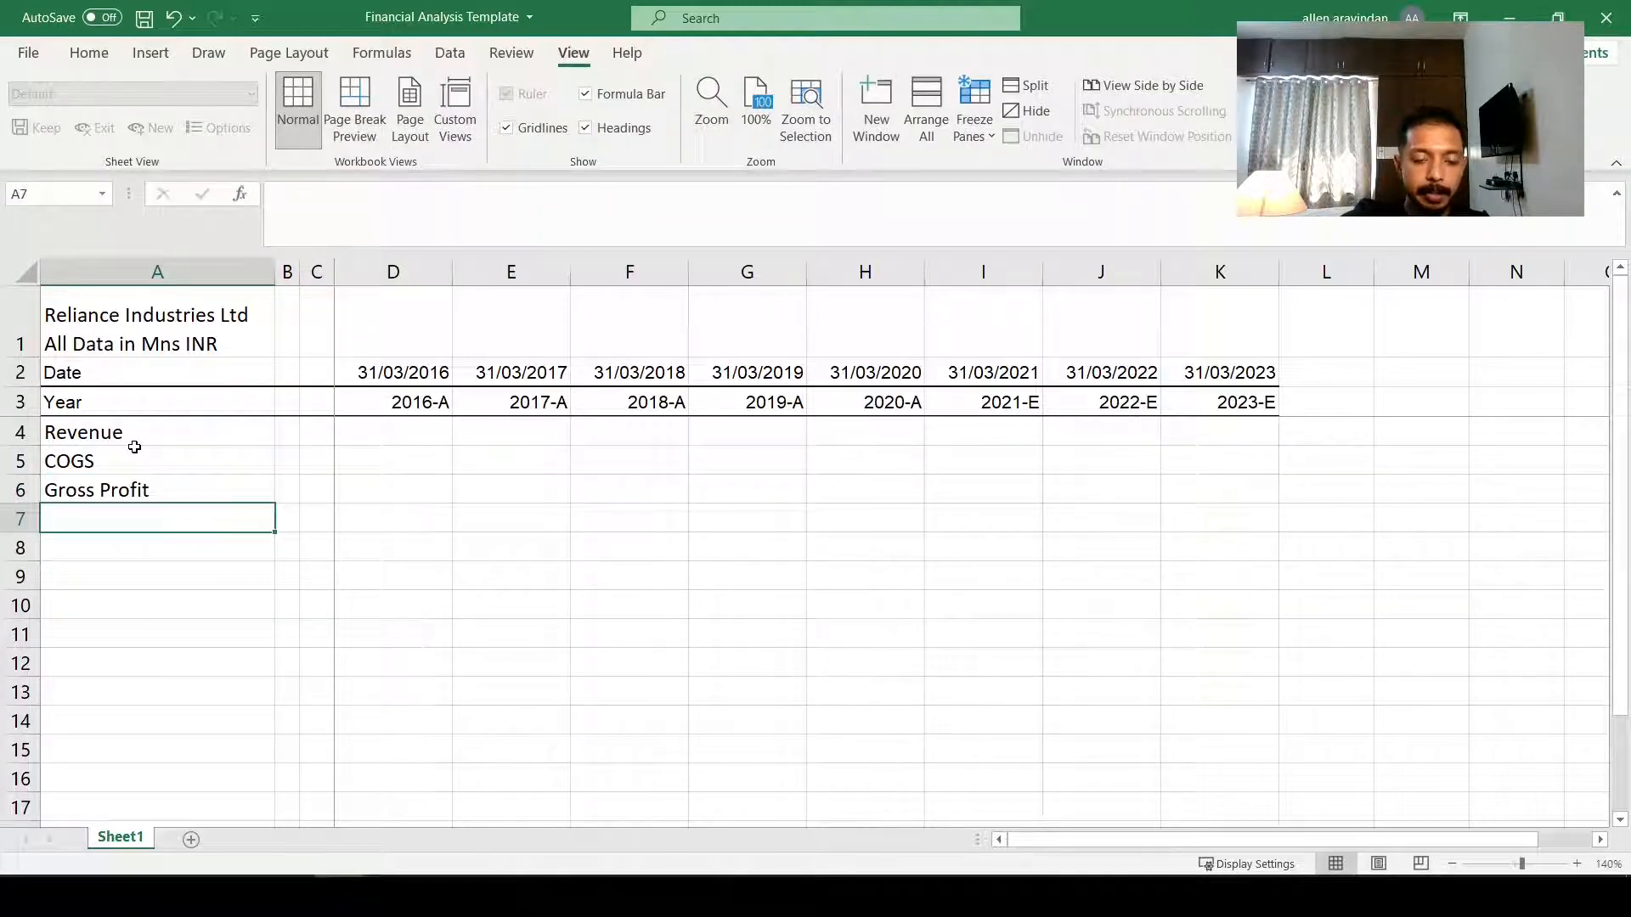
pyautogui.write('SG')
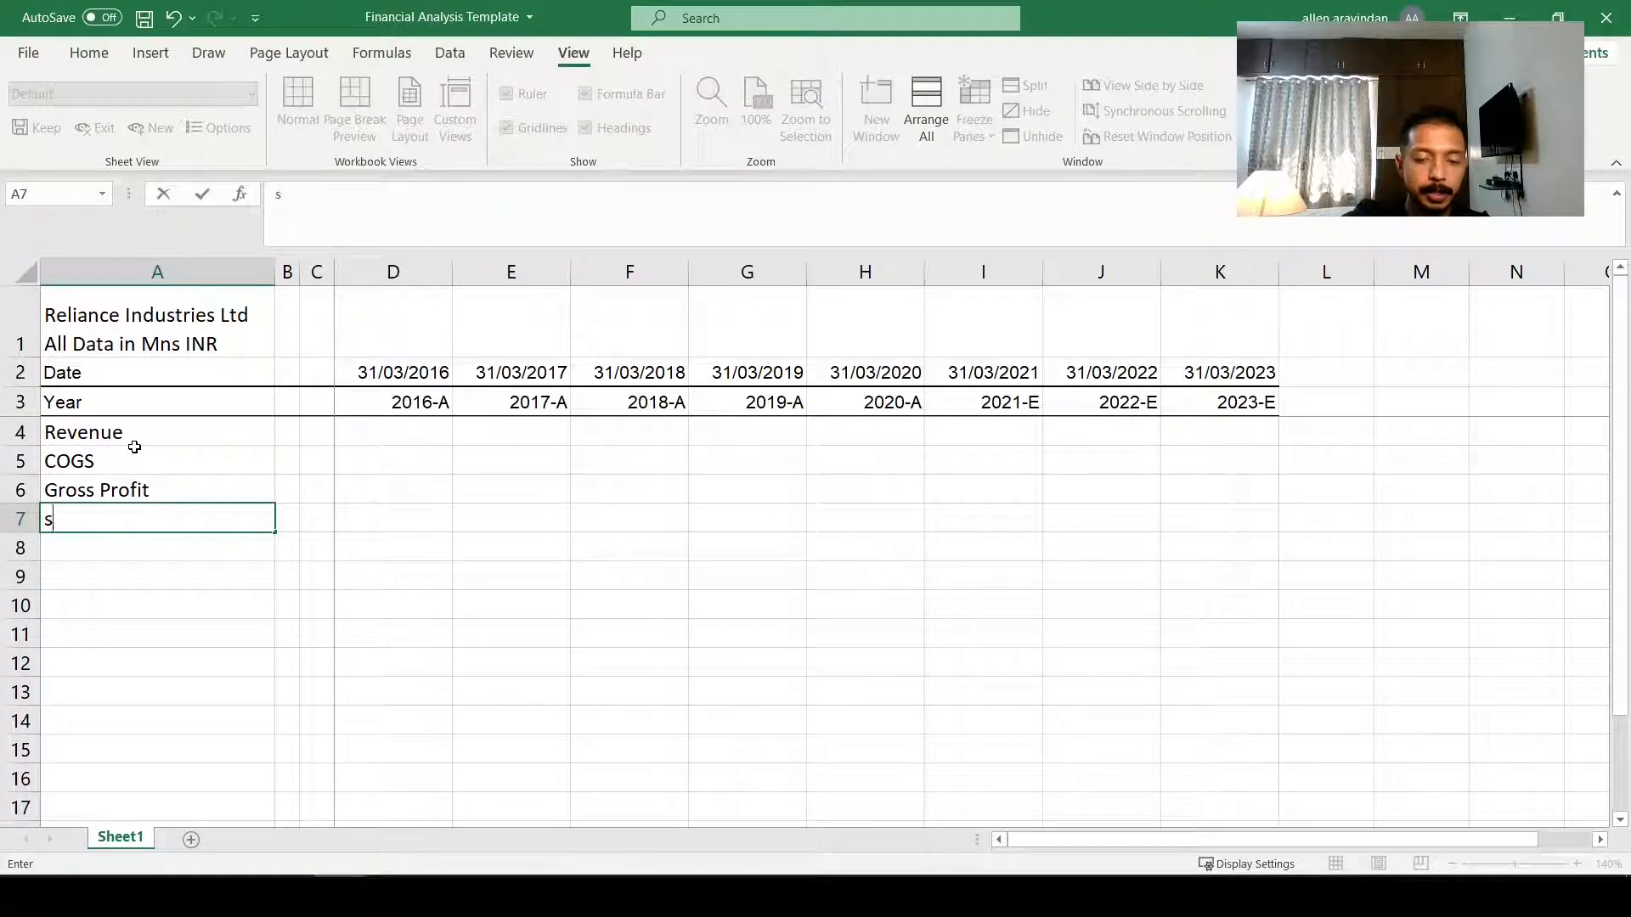
pyautogui.write('&A')
pyautogui.press('Return')
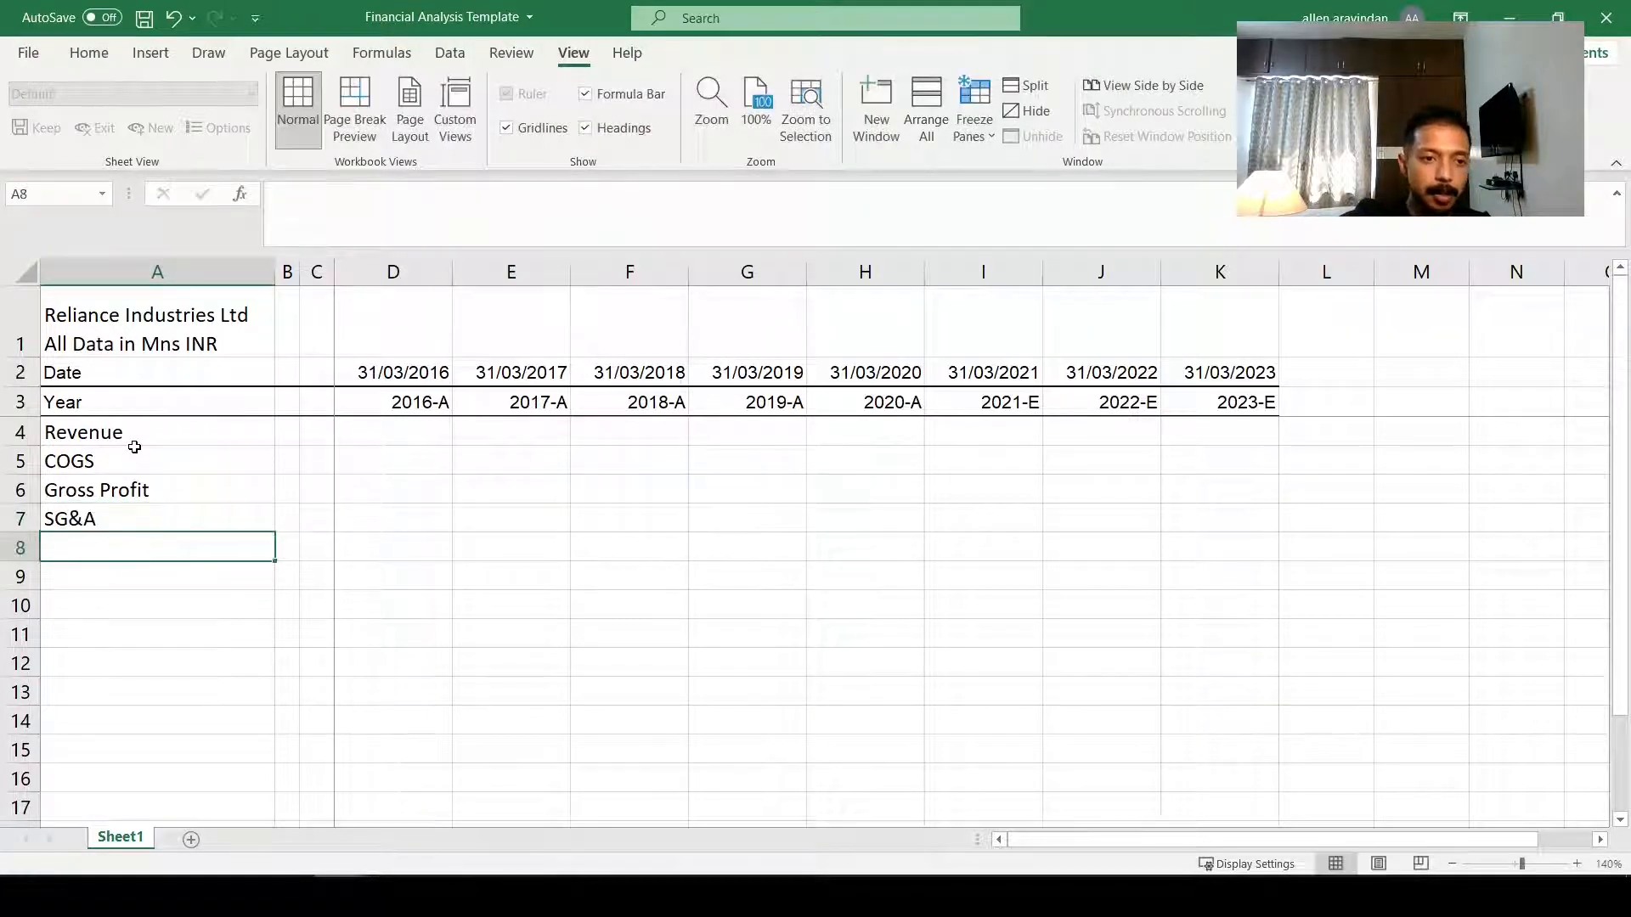
# Step: Enter the labels EBITDA in cell A8 and DA in cell A9, rejecting the autocompleted Date entry
pyautogui.write('EB')
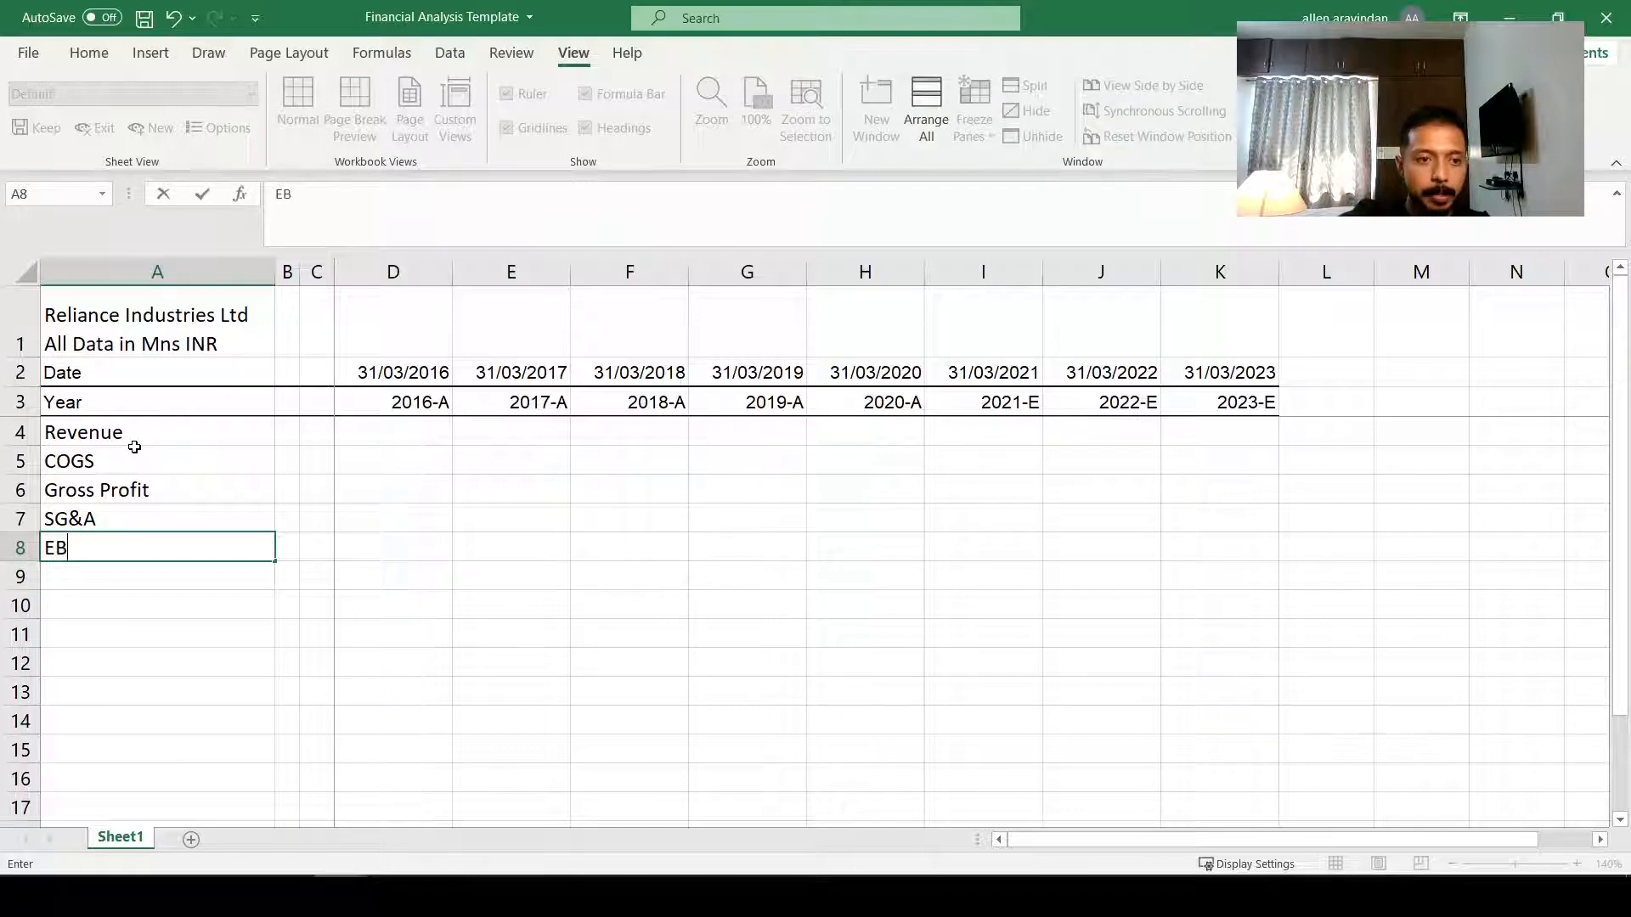
pyautogui.write('ITDA')
pyautogui.press('Return')
pyautogui.write('DAte')
pyautogui.press('Escape')
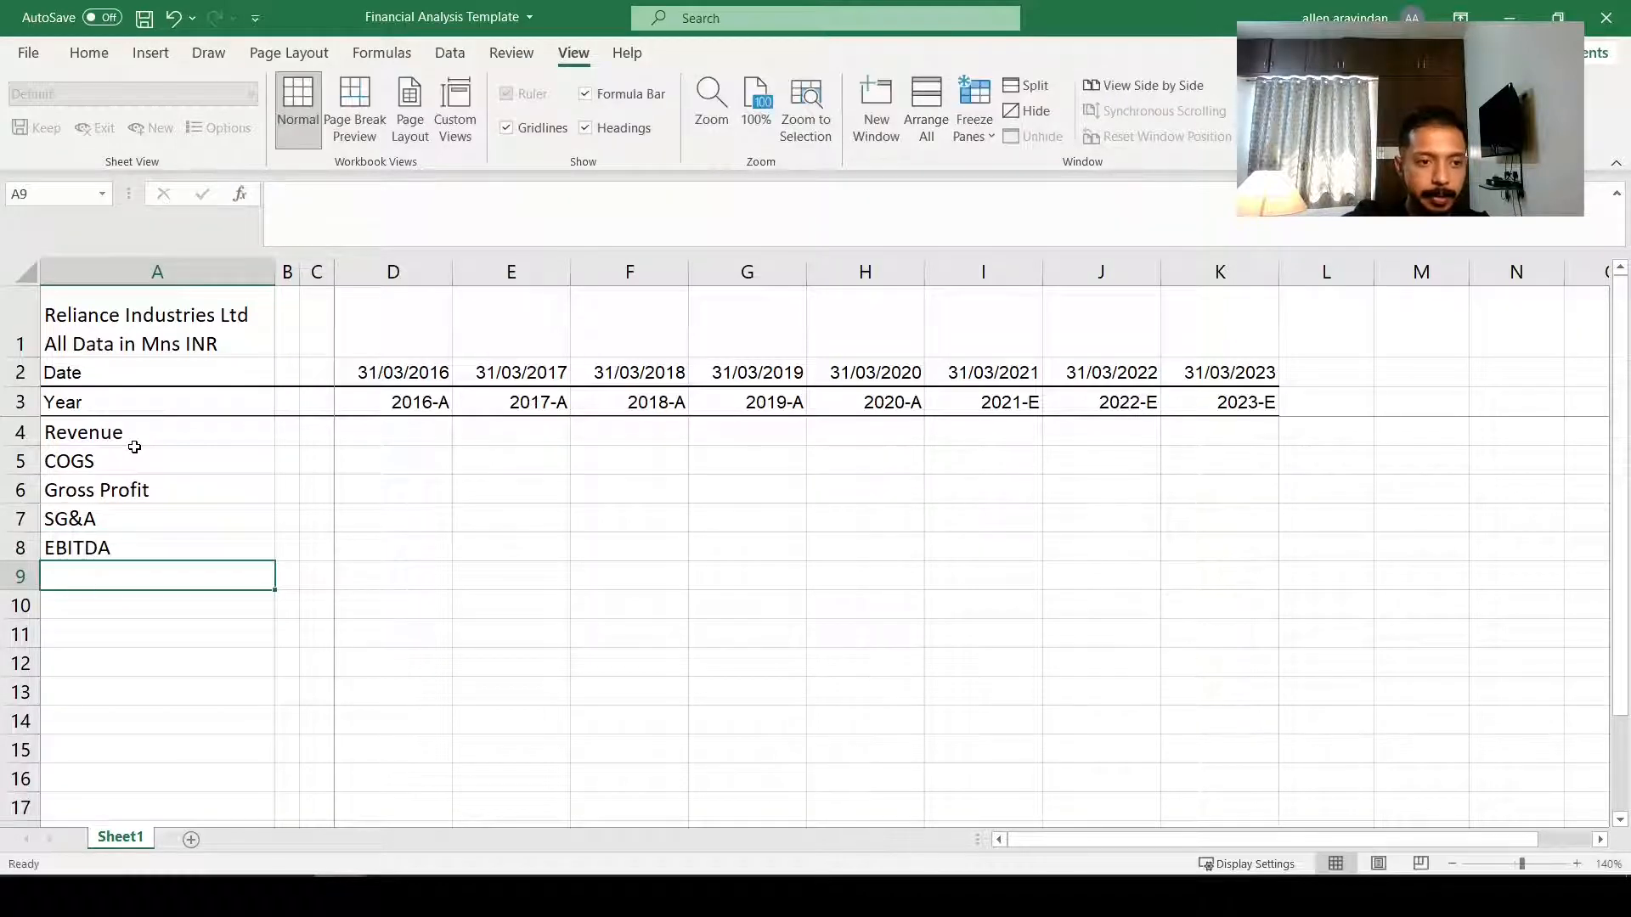
pyautogui.write('DAte')
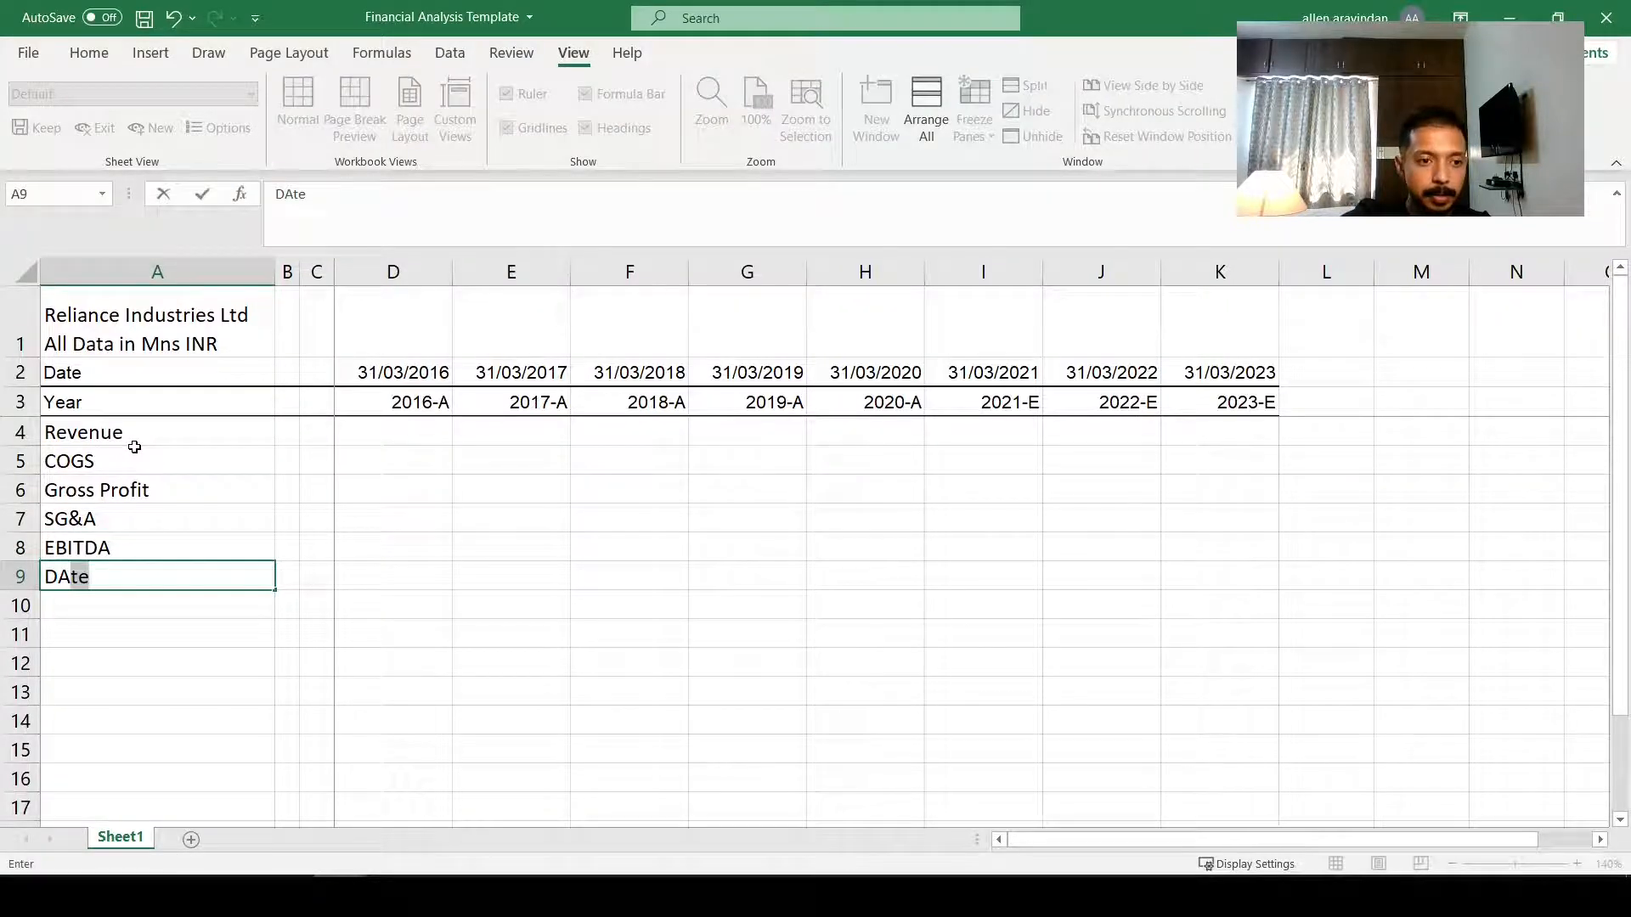
pyautogui.press('Delete')
pyautogui.press('Return')
# Step: Enter the labels EBIT, I and EBT in cells A10 to A12
pyautogui.write('EBIT')
pyautogui.press('Delete')
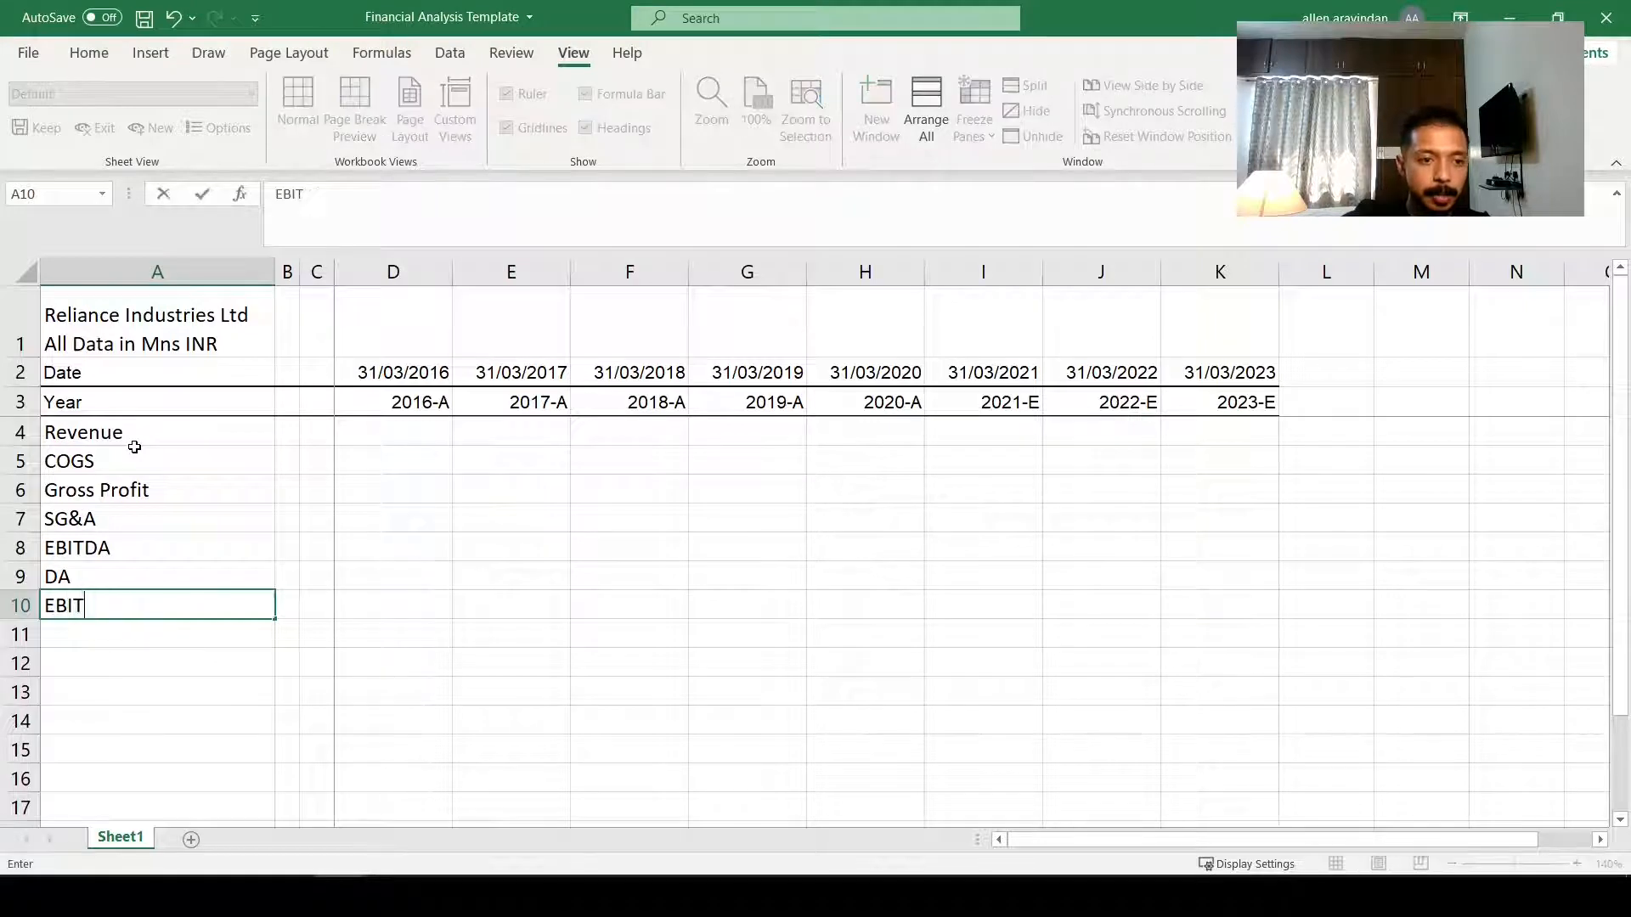
pyautogui.press('Return')
pyautogui.write('I')
pyautogui.press('Return')
pyautogui.write('EBT')
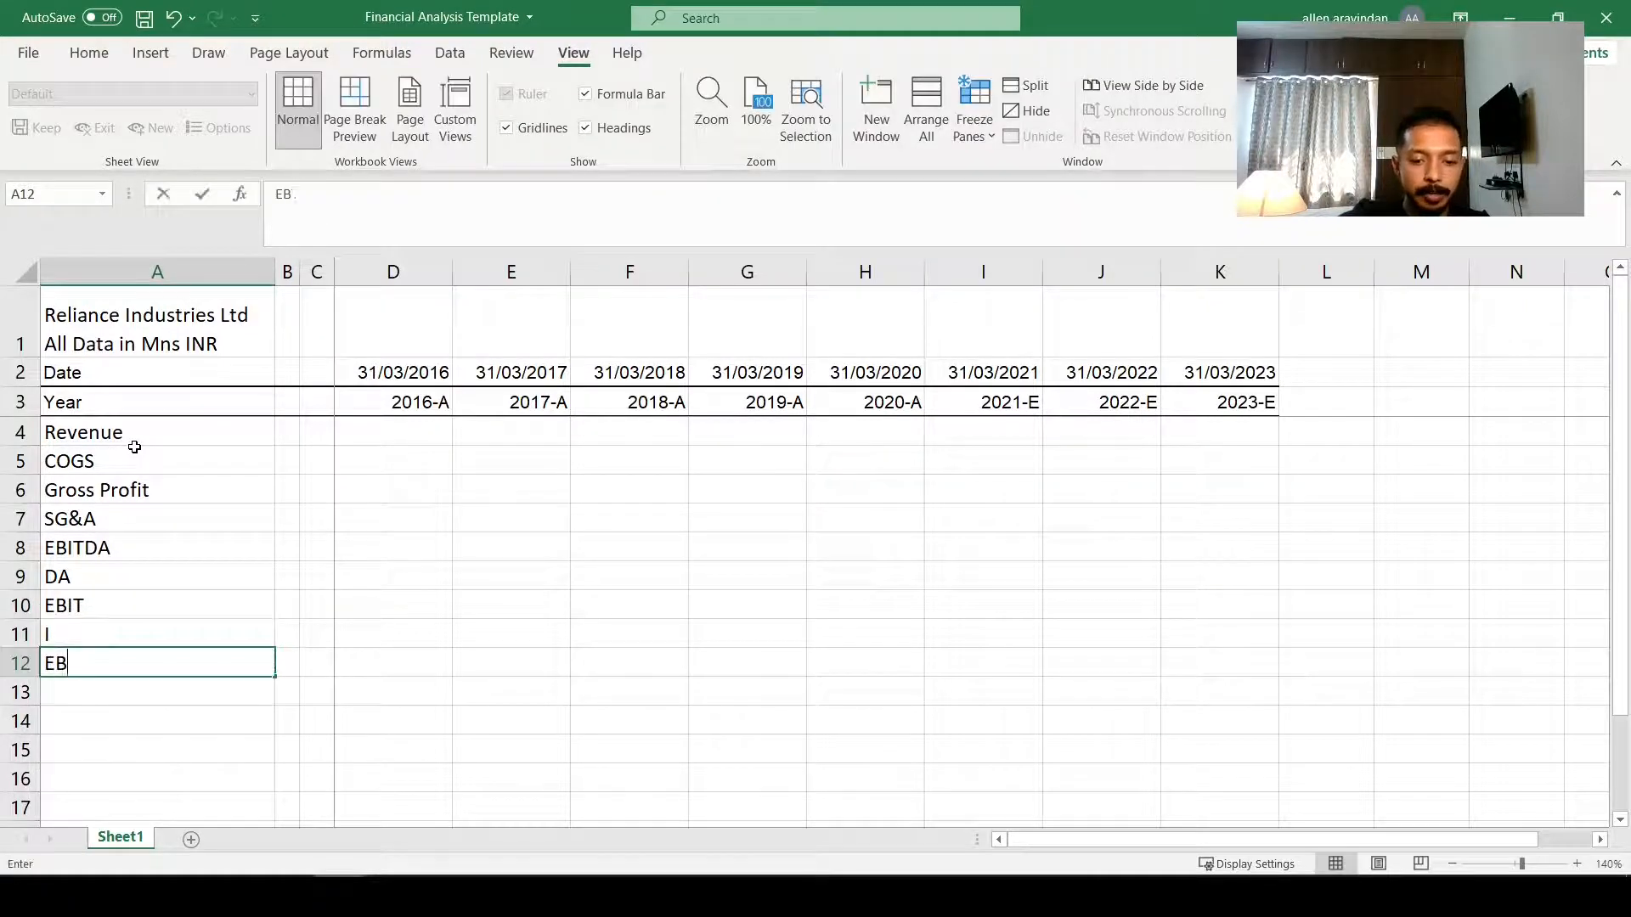
pyautogui.press('Return')
# Step: Enter the labels T in cell A13 and PAT in cell A14
pyautogui.write('T')
pyautogui.press('Return')
pyautogui.write('PAT')
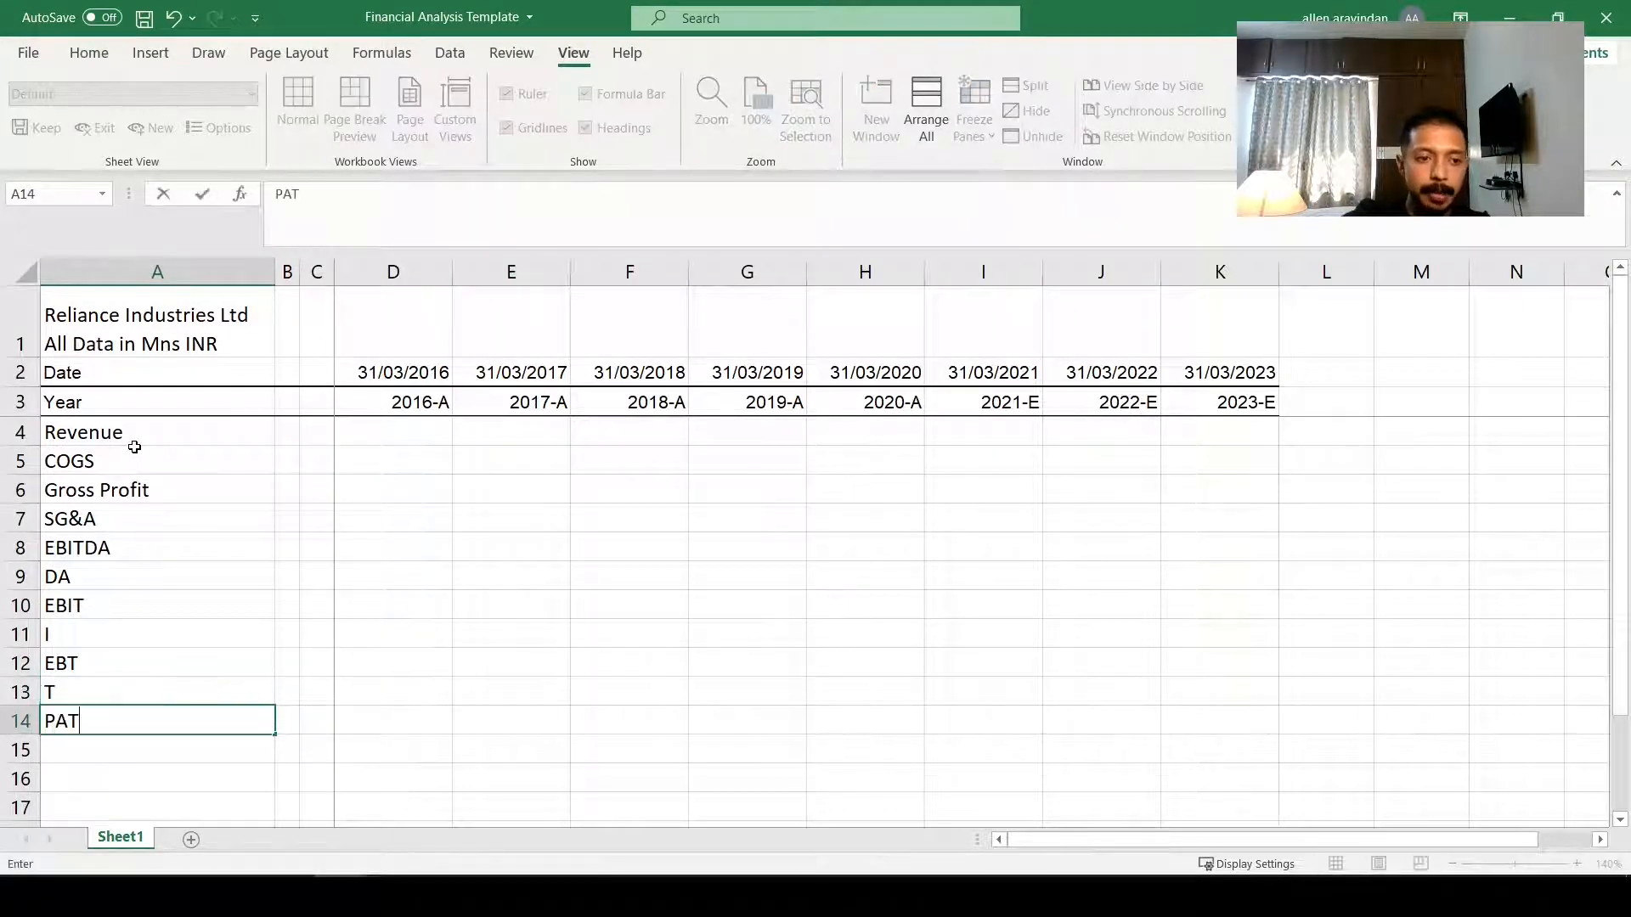
pyautogui.press('Return')
# Step: Leave row 15 blank and enter the labels No of Shares in cell A16 and EPS in cell A17
pyautogui.scroll(-1, 131, 475)
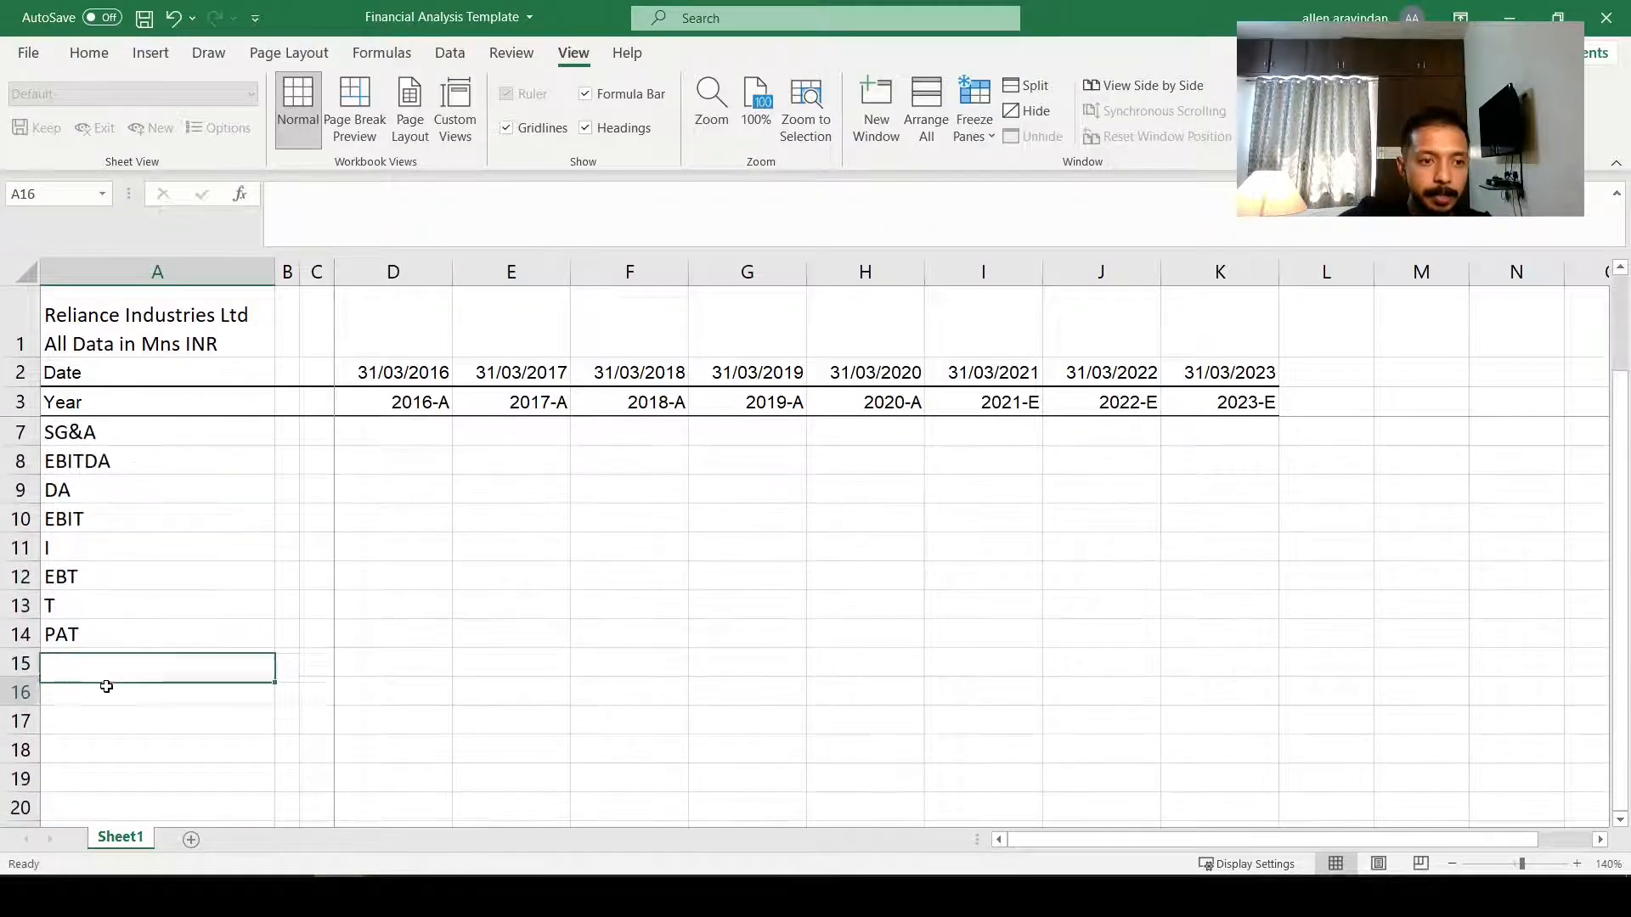
pyautogui.press('Return')
pyautogui.scroll(1, 150, 612)
pyautogui.click(129, 756)
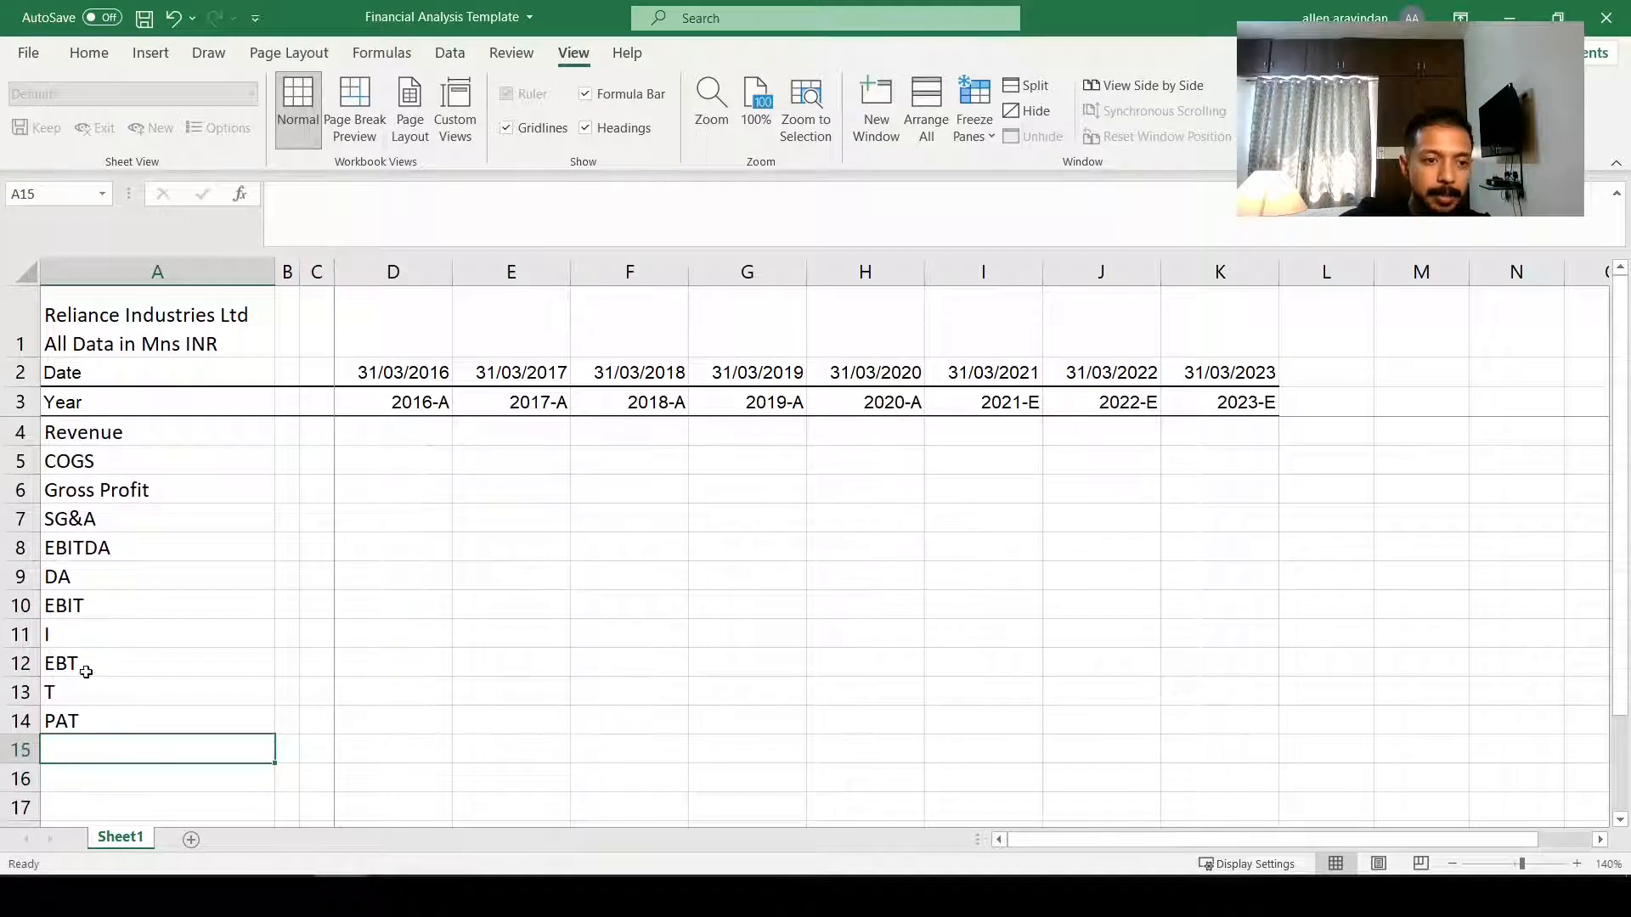
pyautogui.scroll(-2, 94, 654)
pyautogui.click(91, 633)
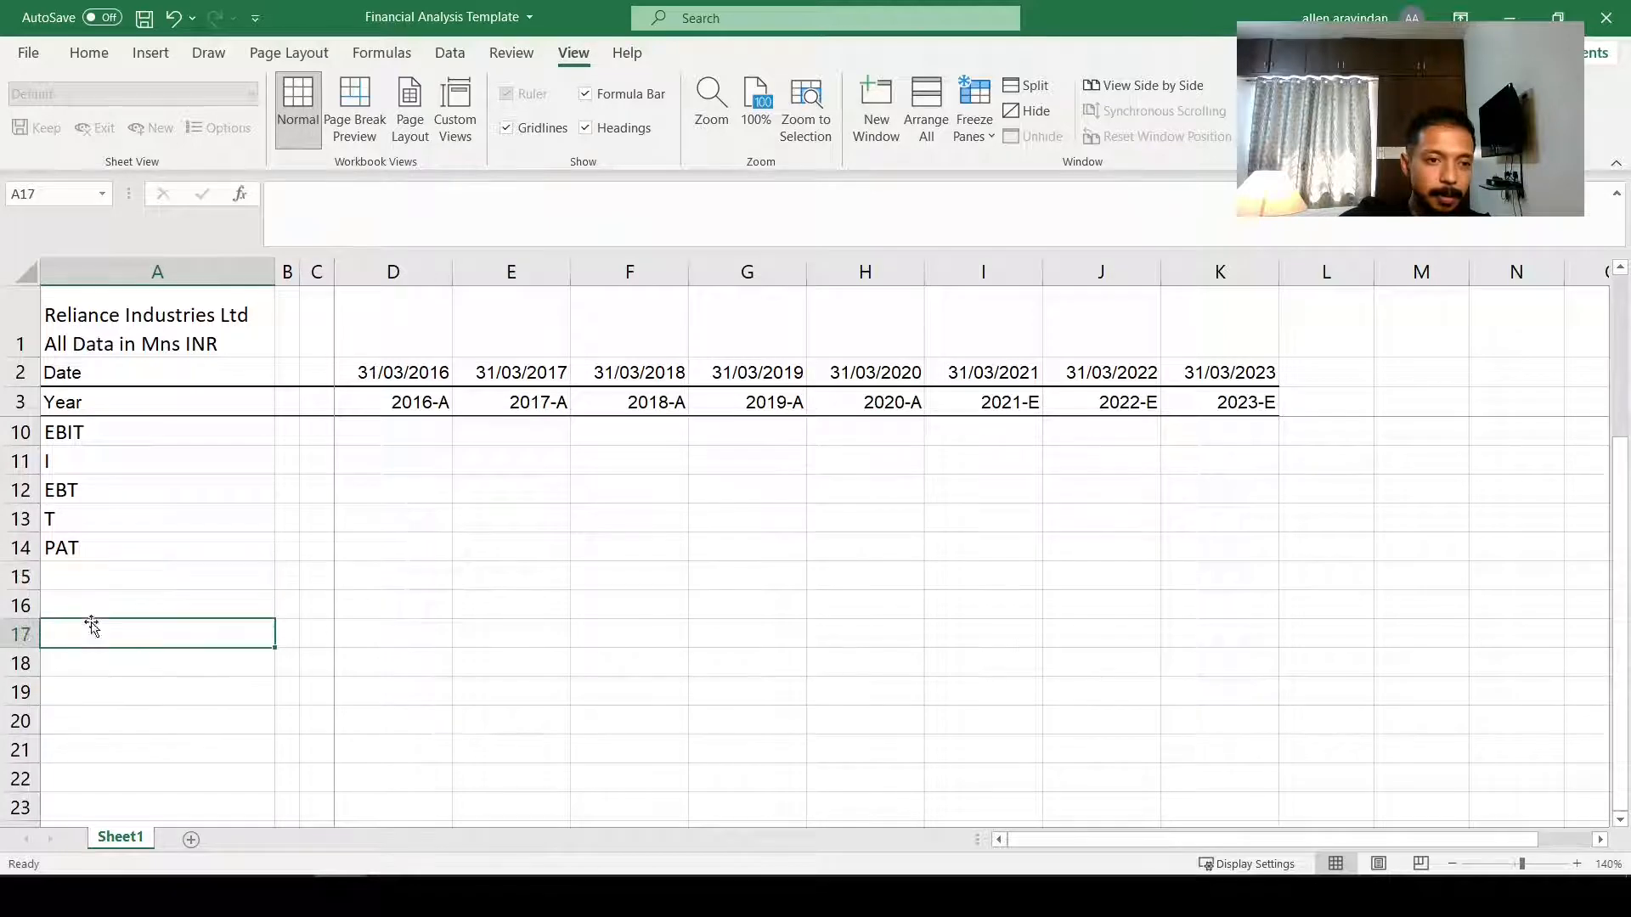
pyautogui.click(119, 582)
pyautogui.click(124, 627)
pyautogui.click(114, 600)
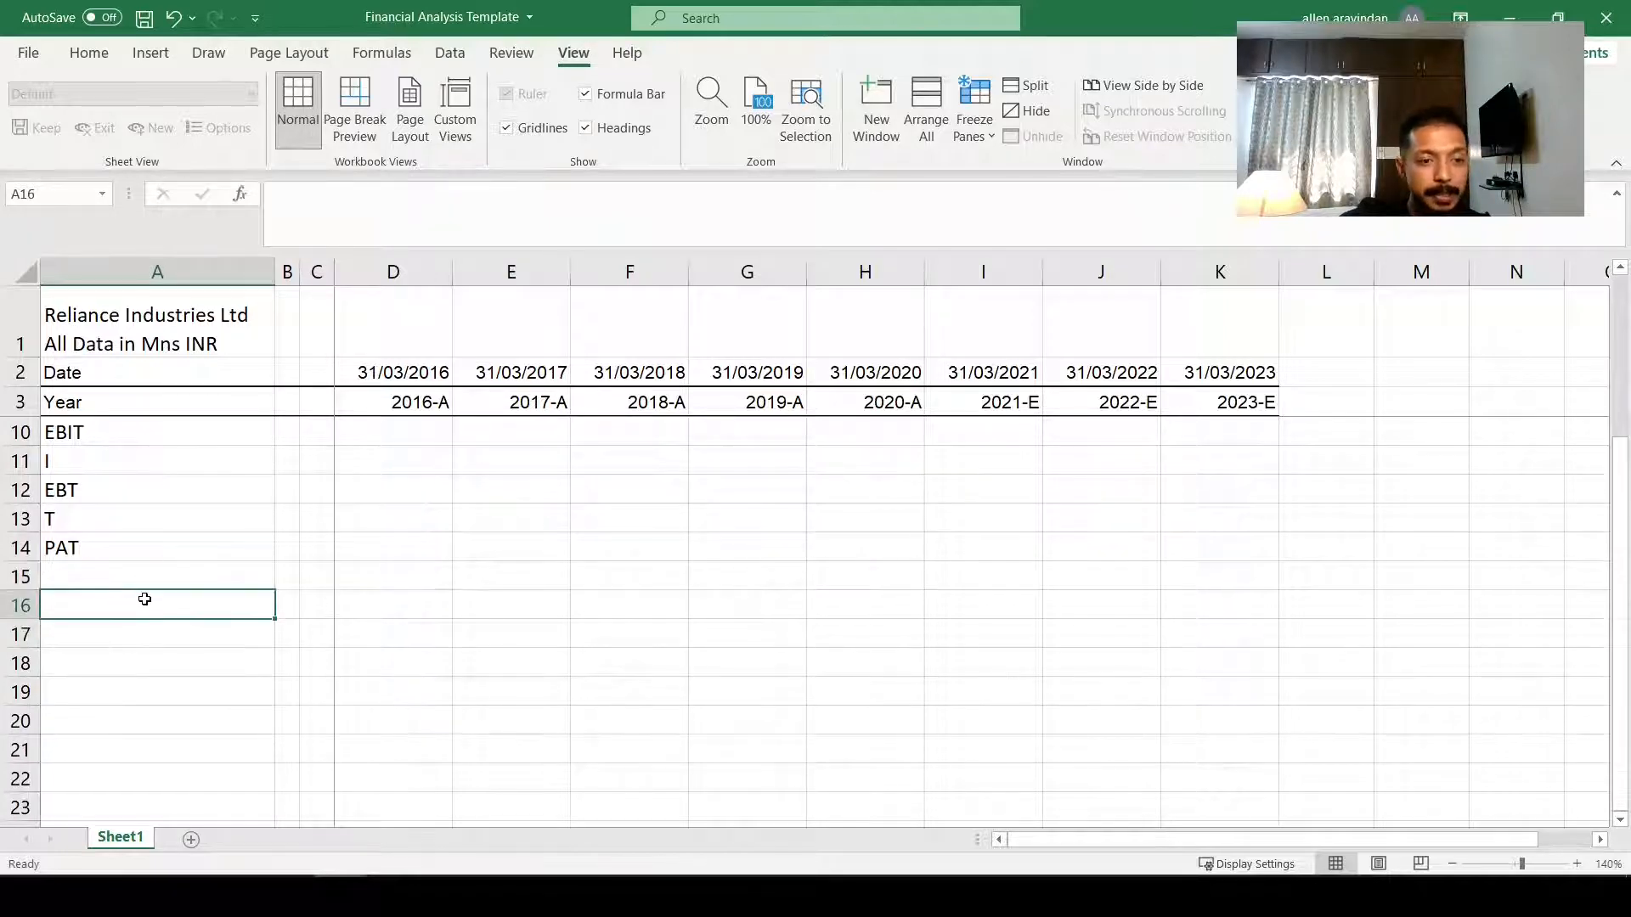
pyautogui.write('No ')
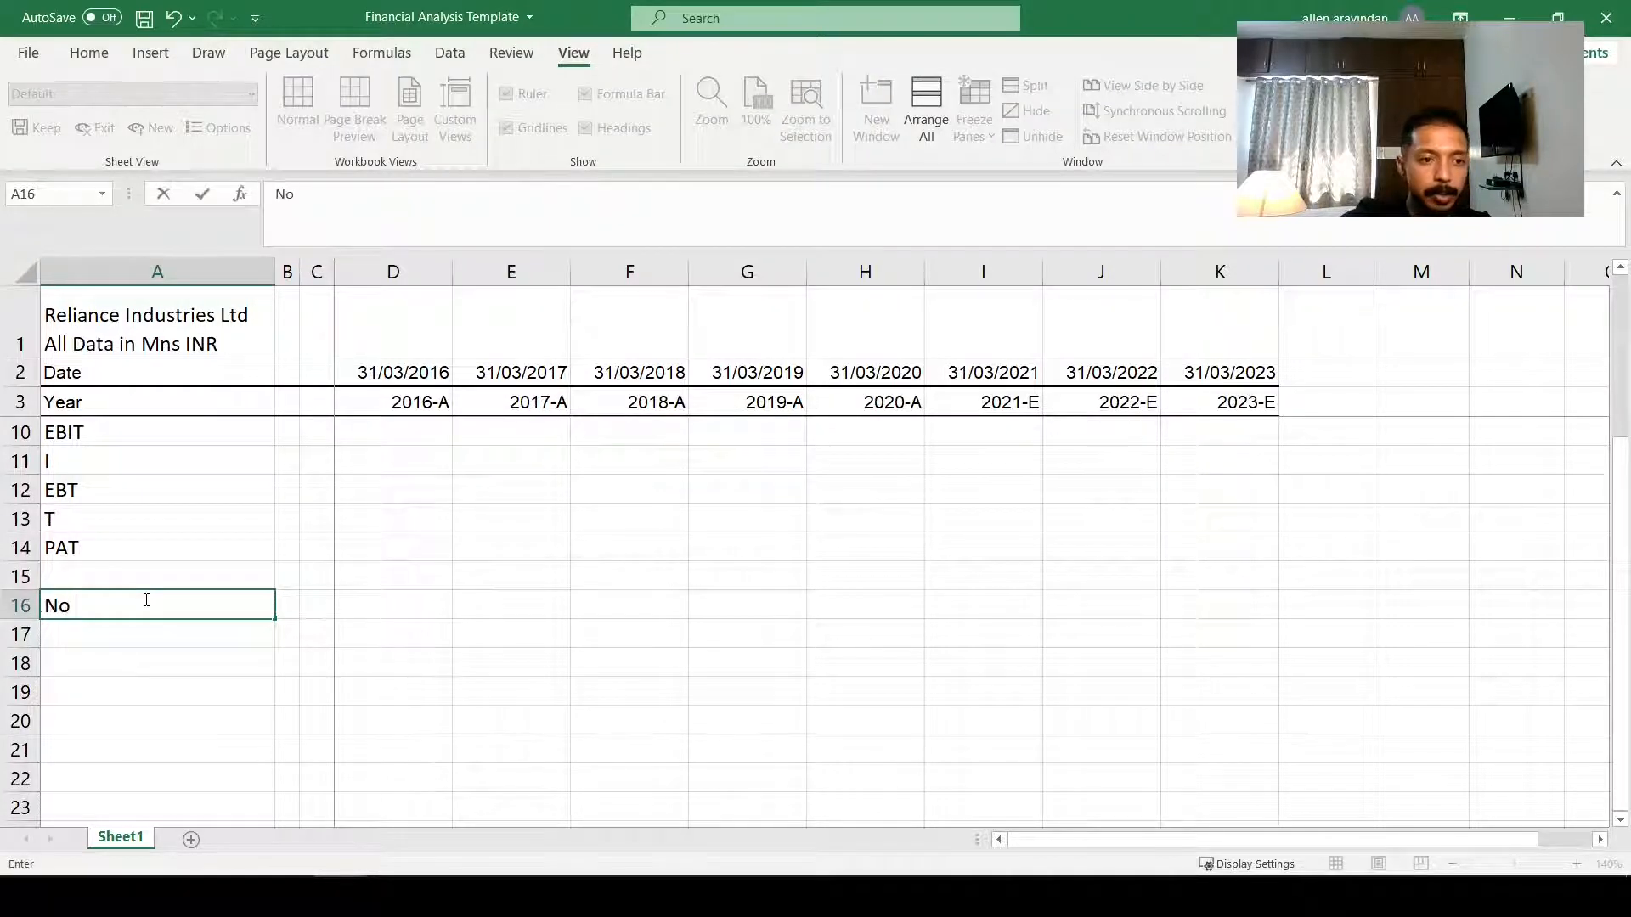
pyautogui.write('of Sh')
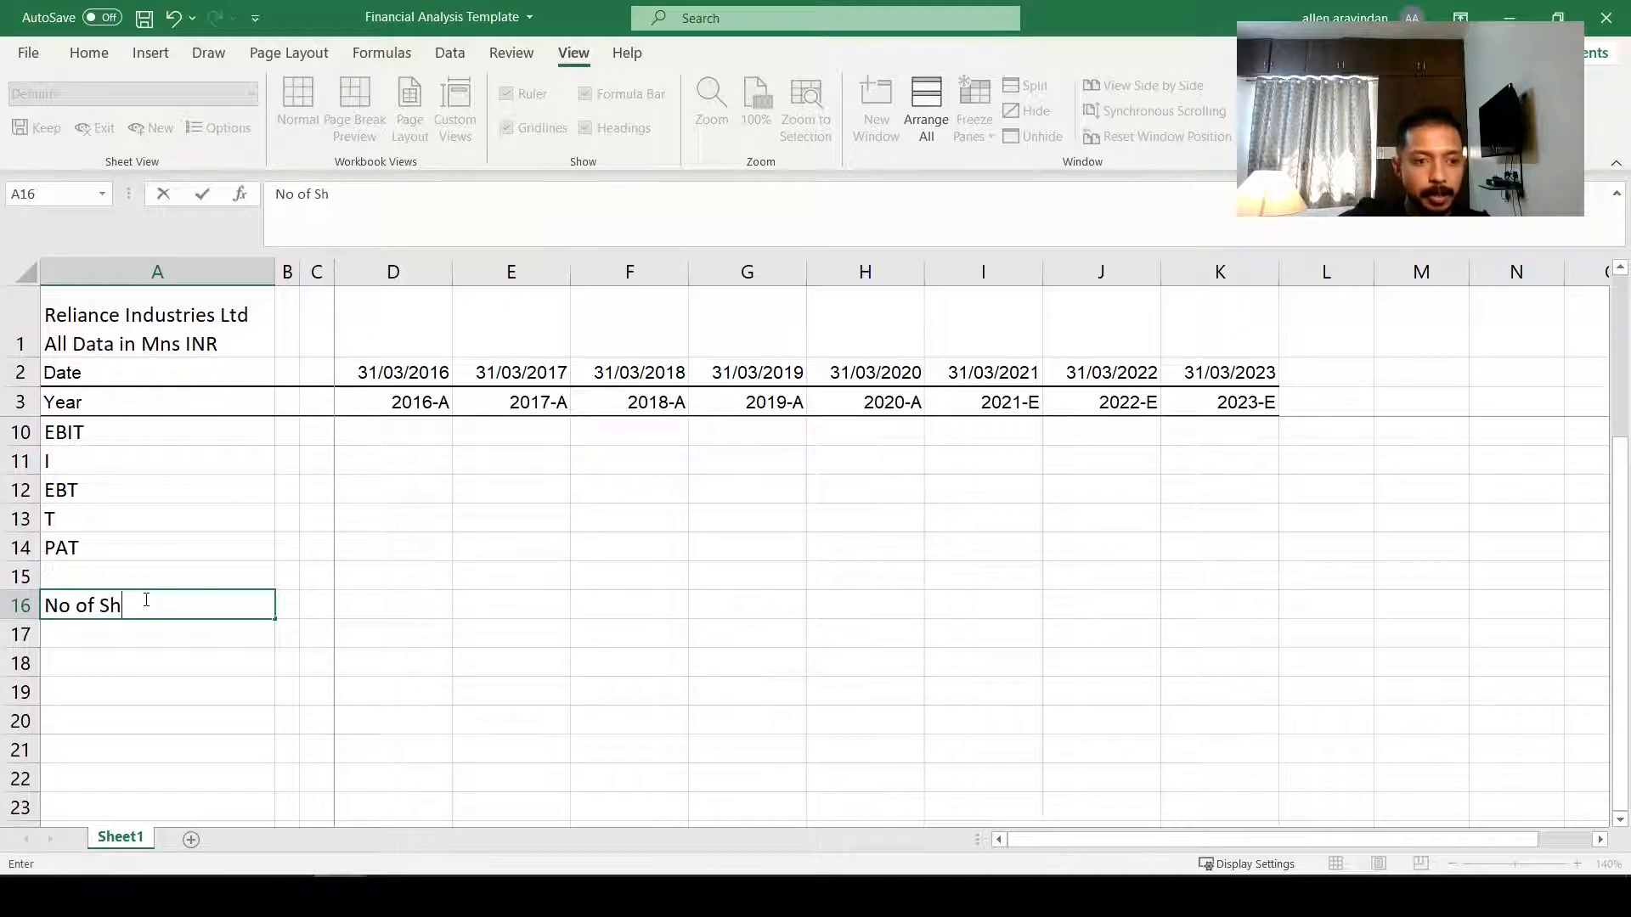
pyautogui.write('ares')
pyautogui.press('Return')
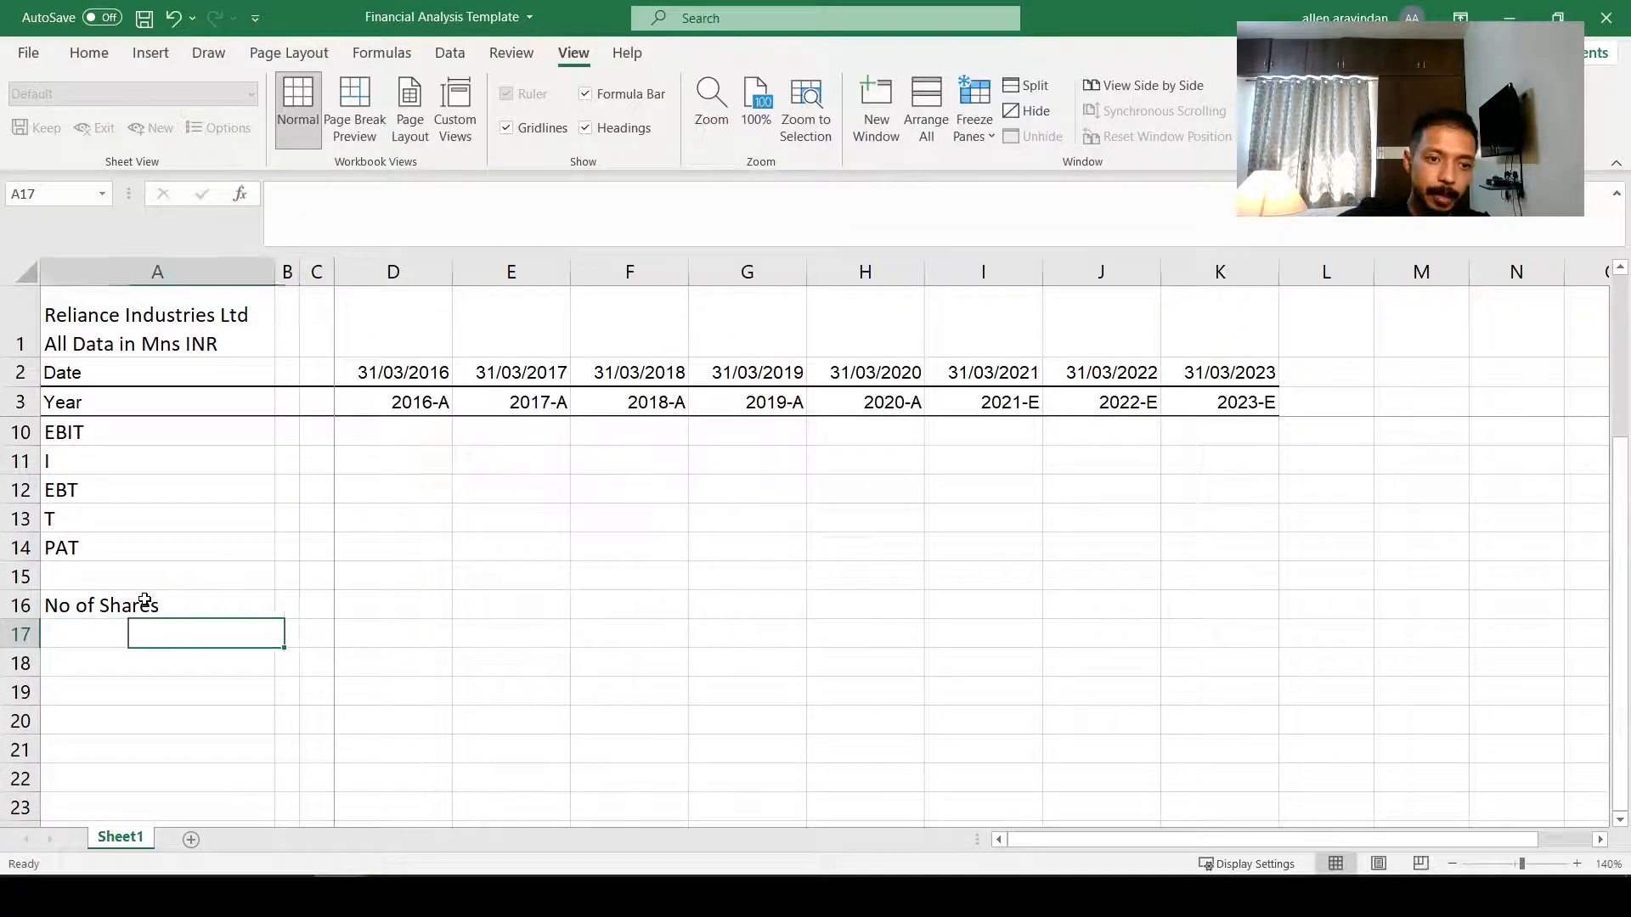
pyautogui.write('EPS')
pyautogui.hotkey('ctrl', 'Return')
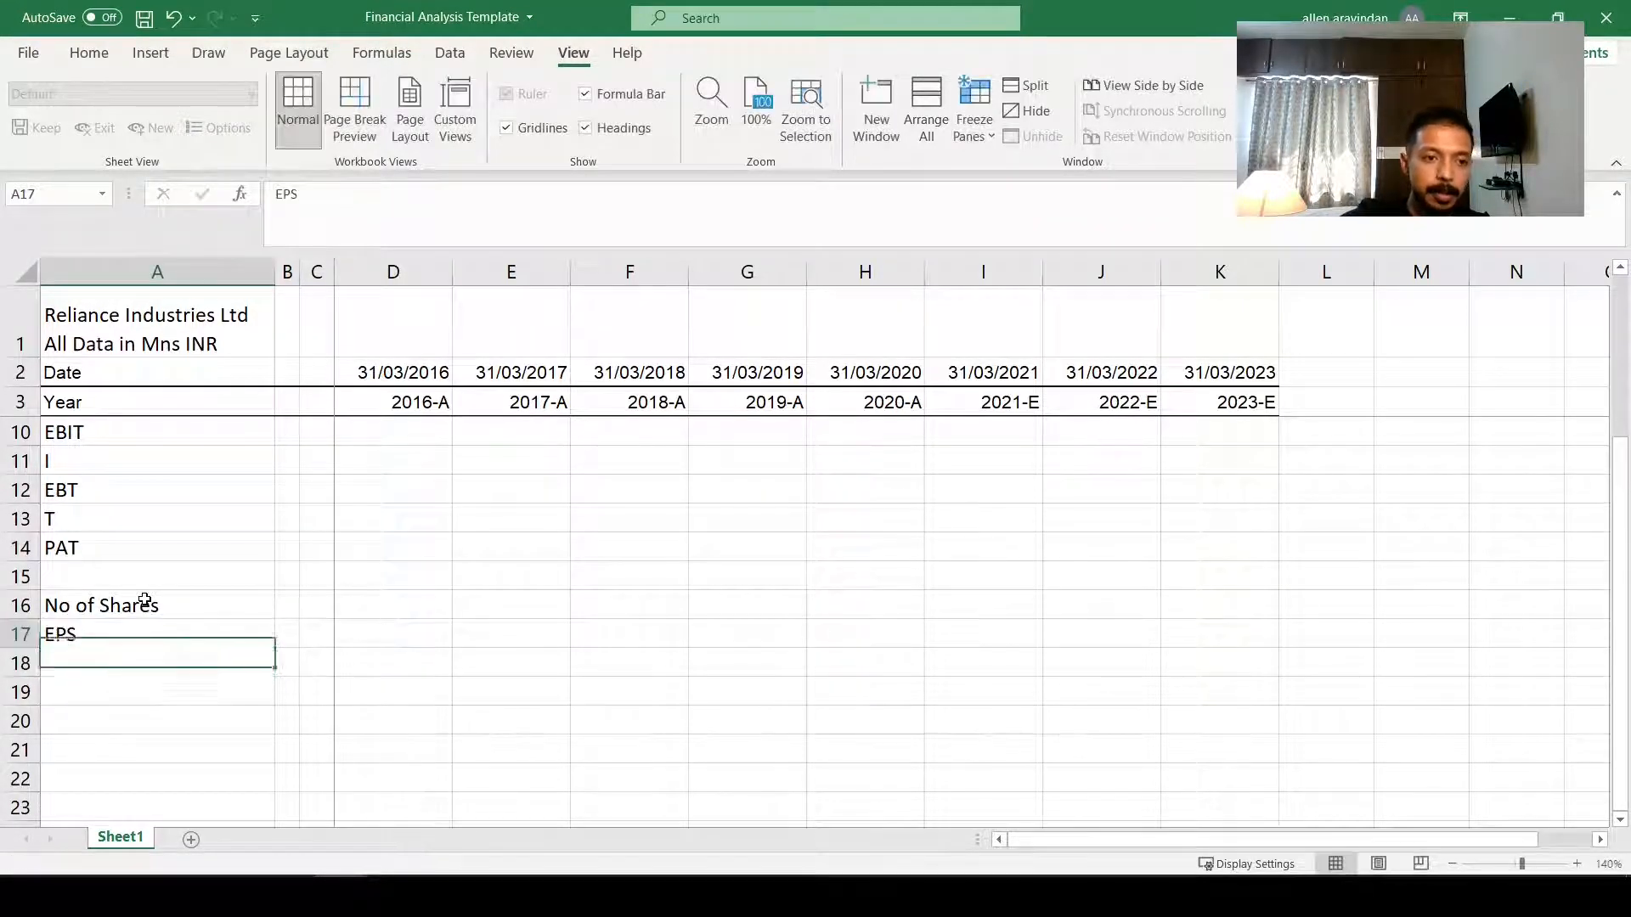
# Step: Examine the income statement labels in column A and the empty Revenue cells under the actual years
pyautogui.scroll(2, 144, 601)
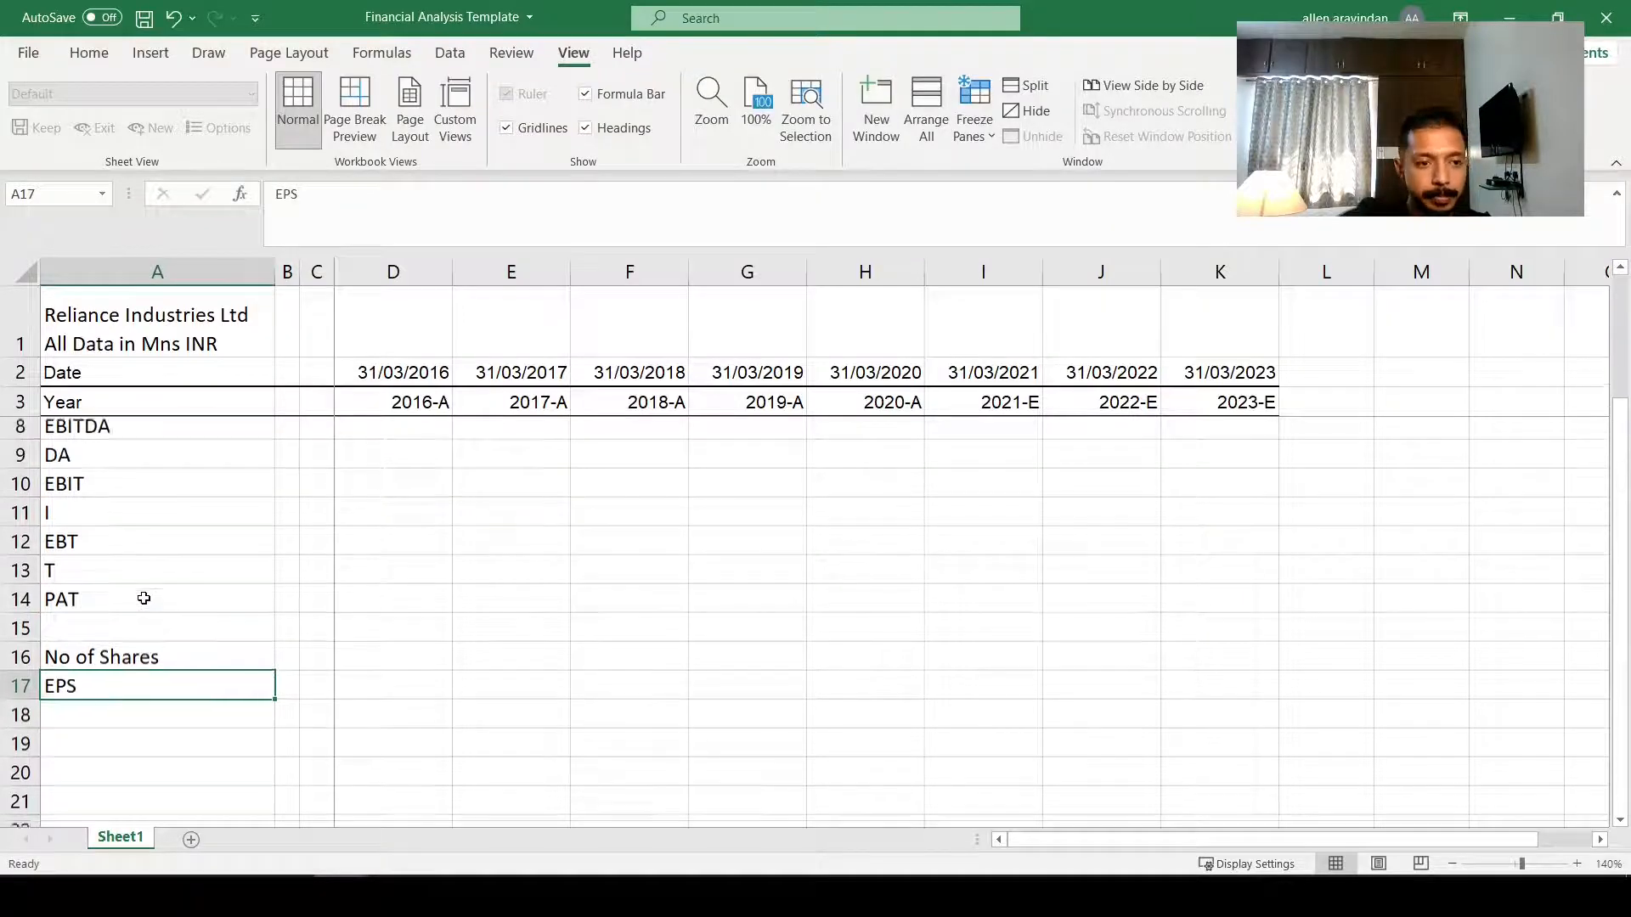
pyautogui.click(192, 639)
pyautogui.click(99, 578)
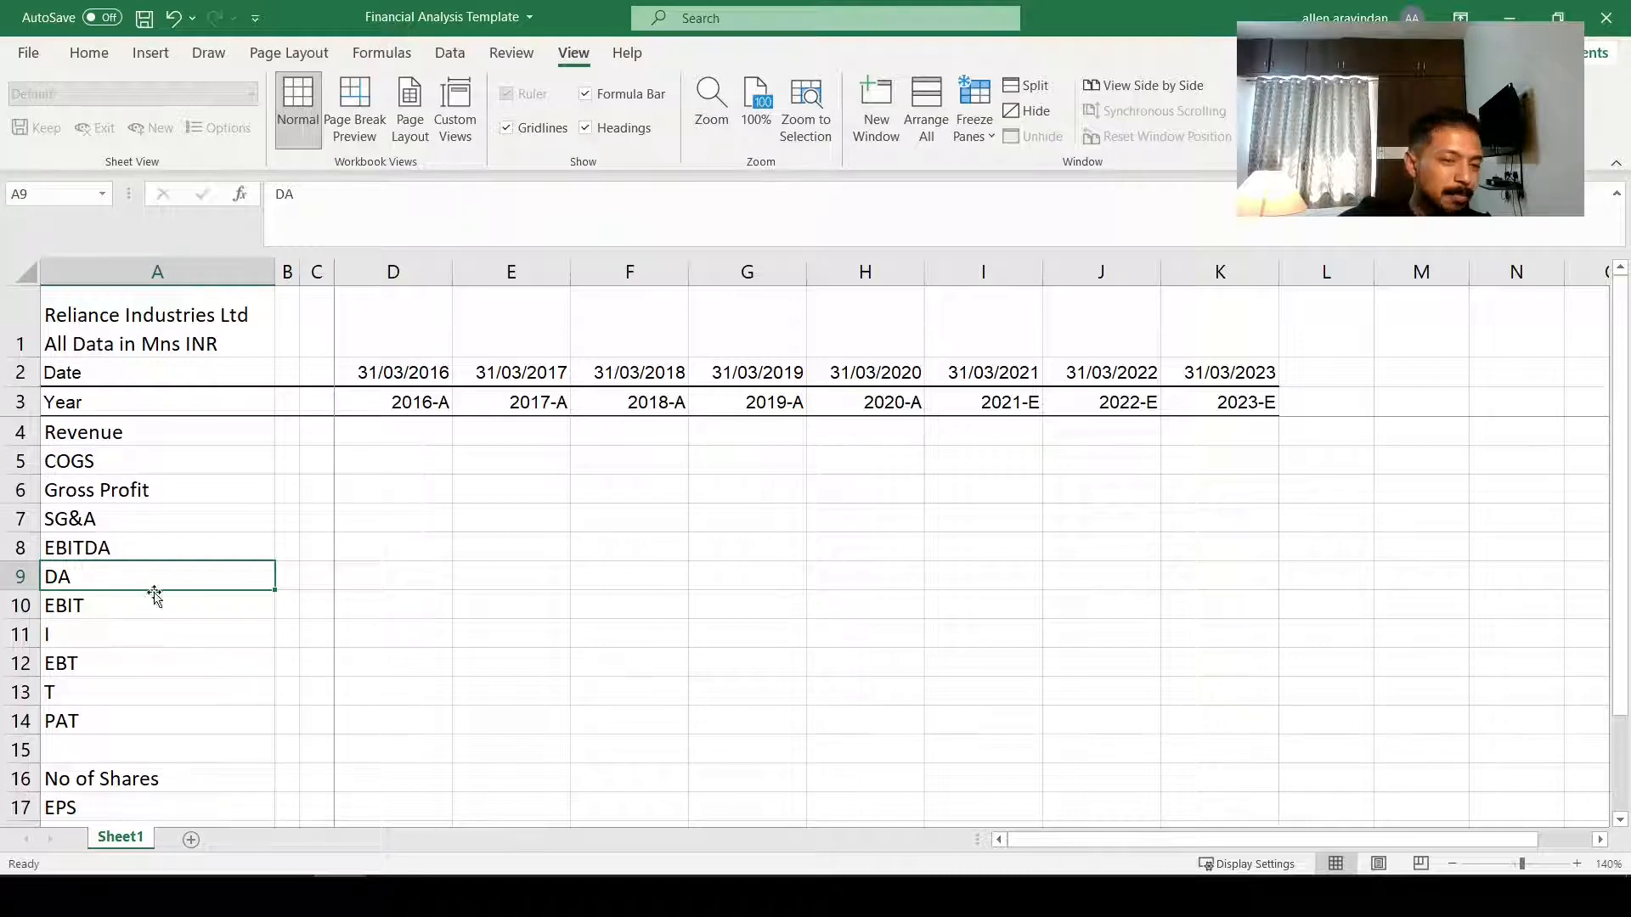
pyautogui.click(135, 424)
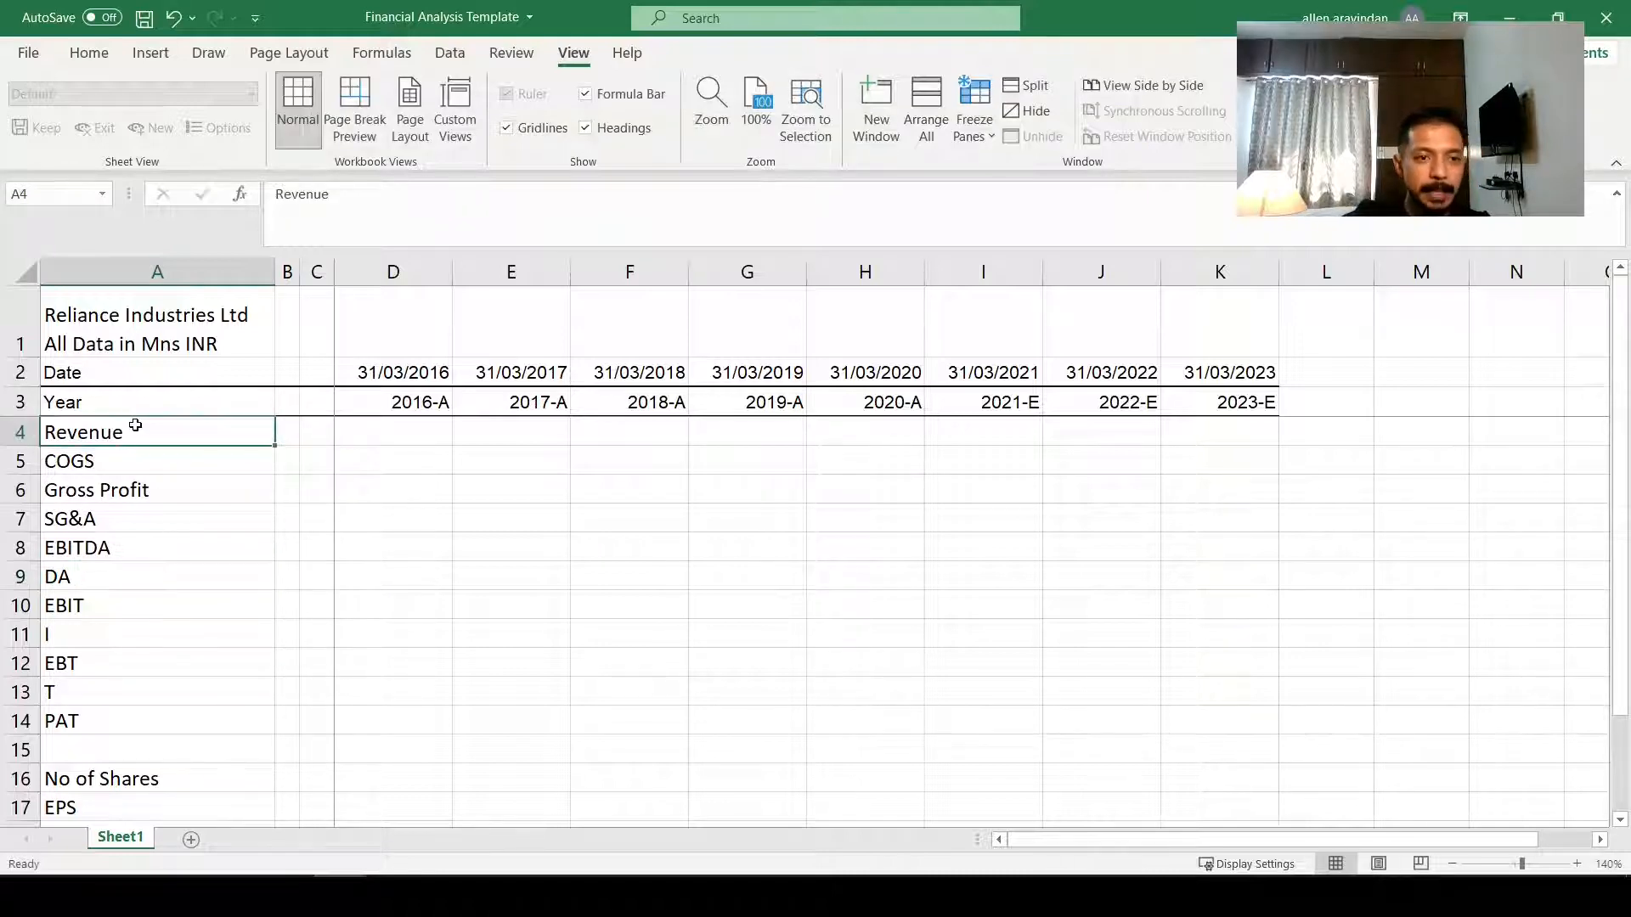
pyautogui.press('Right')
pyautogui.press('Left')
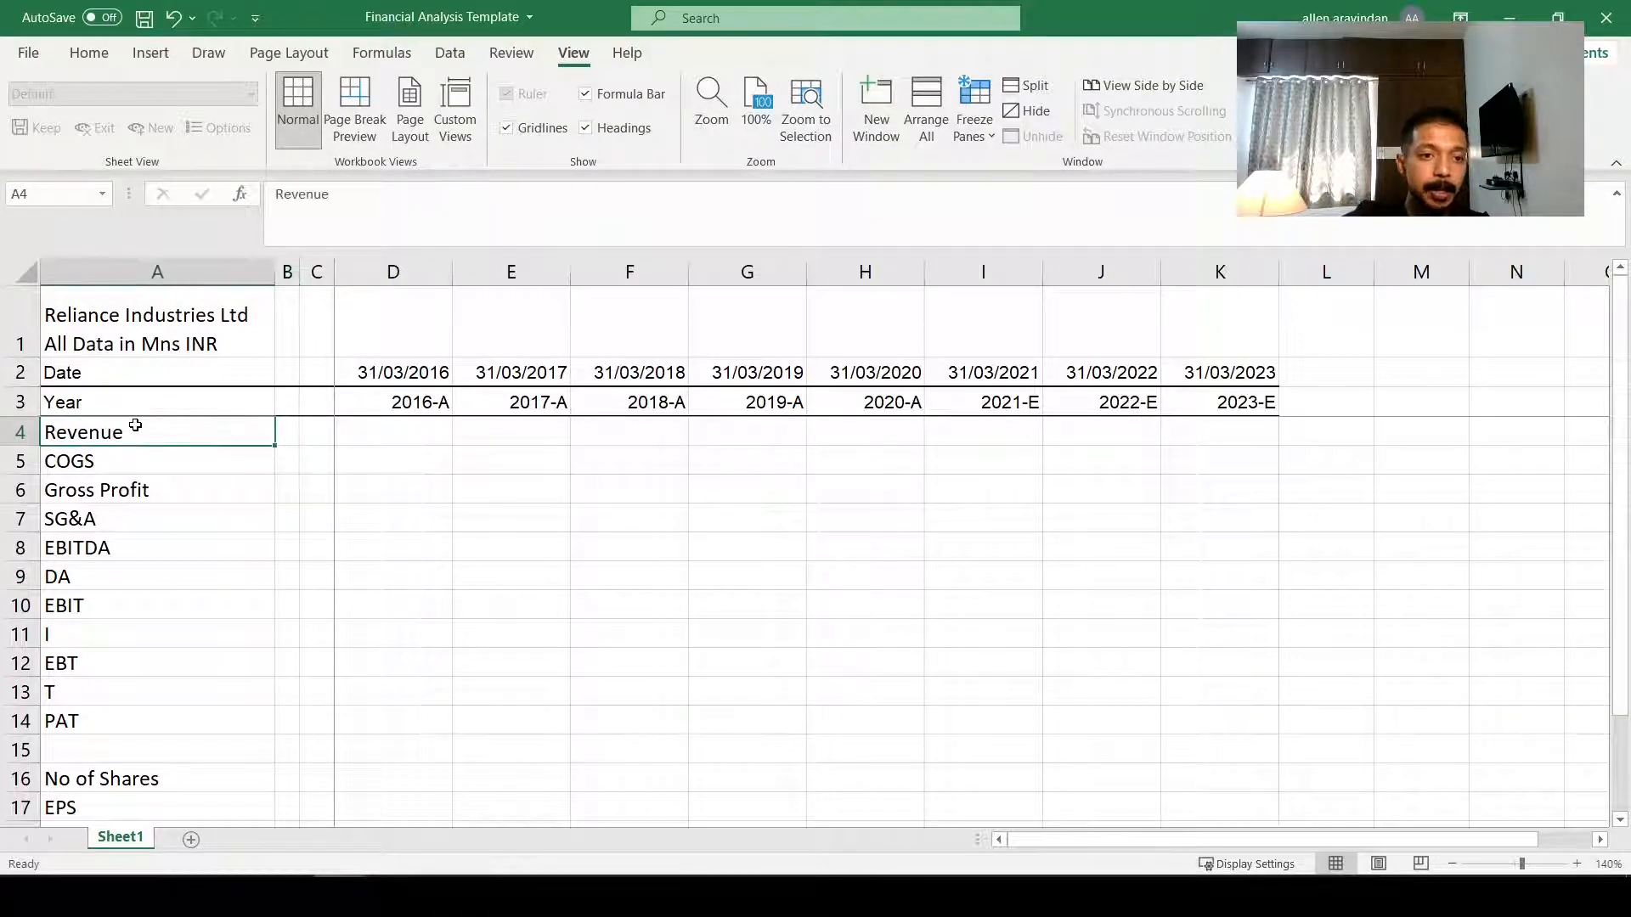
pyautogui.press('Right')
pyautogui.press('Right')
pyautogui.press('Right')
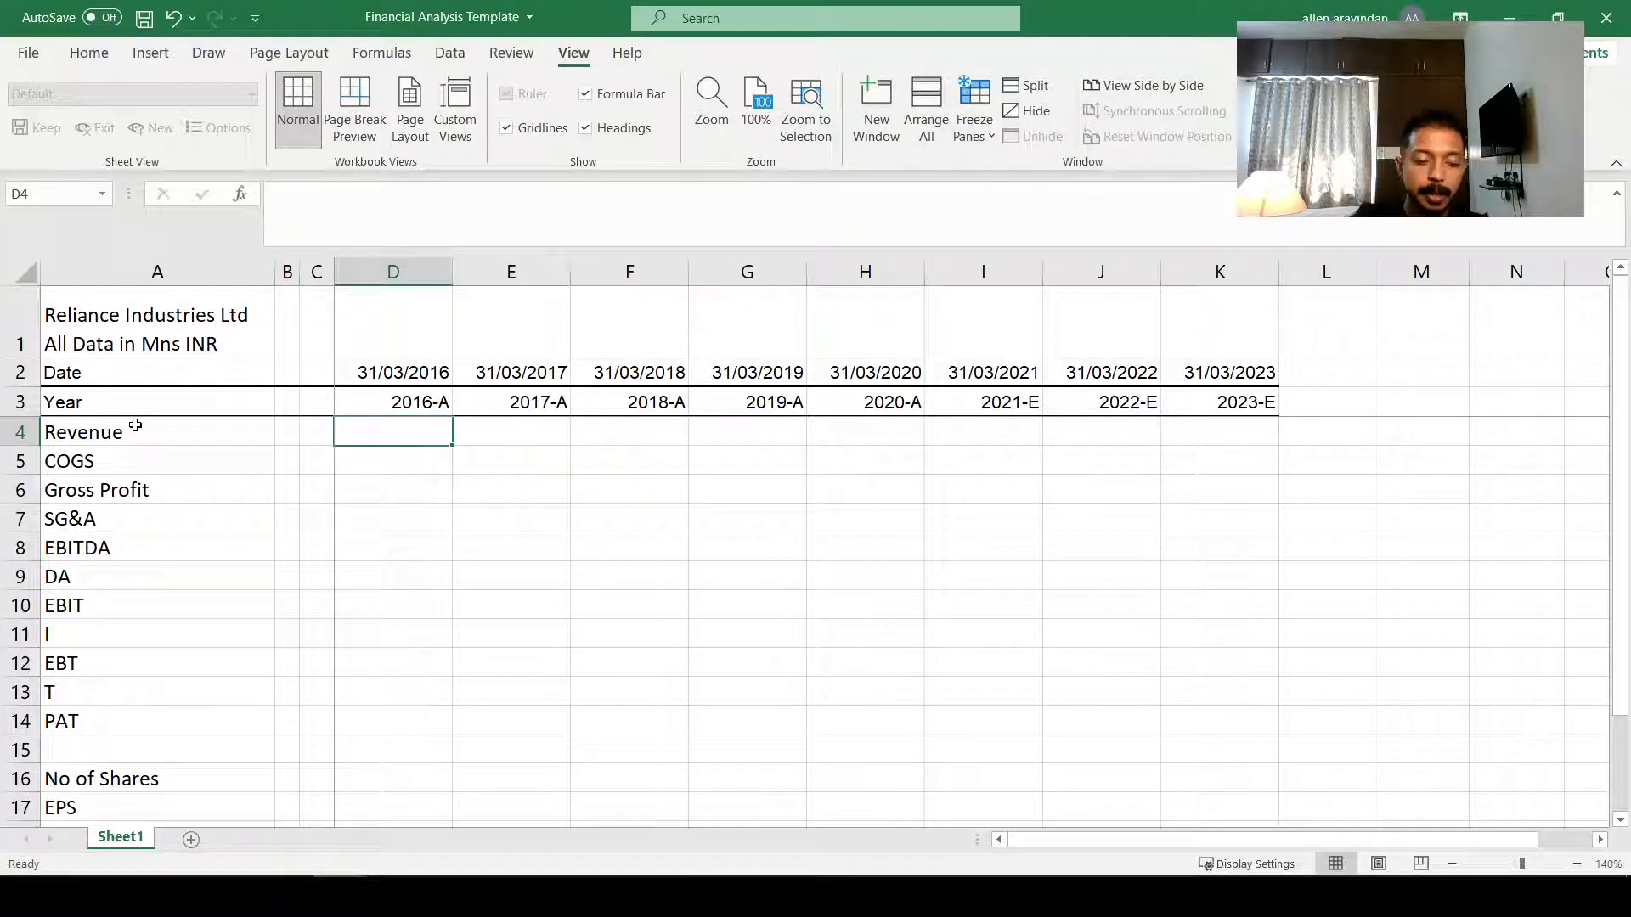
pyautogui.hotkey('shift', 'Right')
pyautogui.hotkey('shift', 'Right')
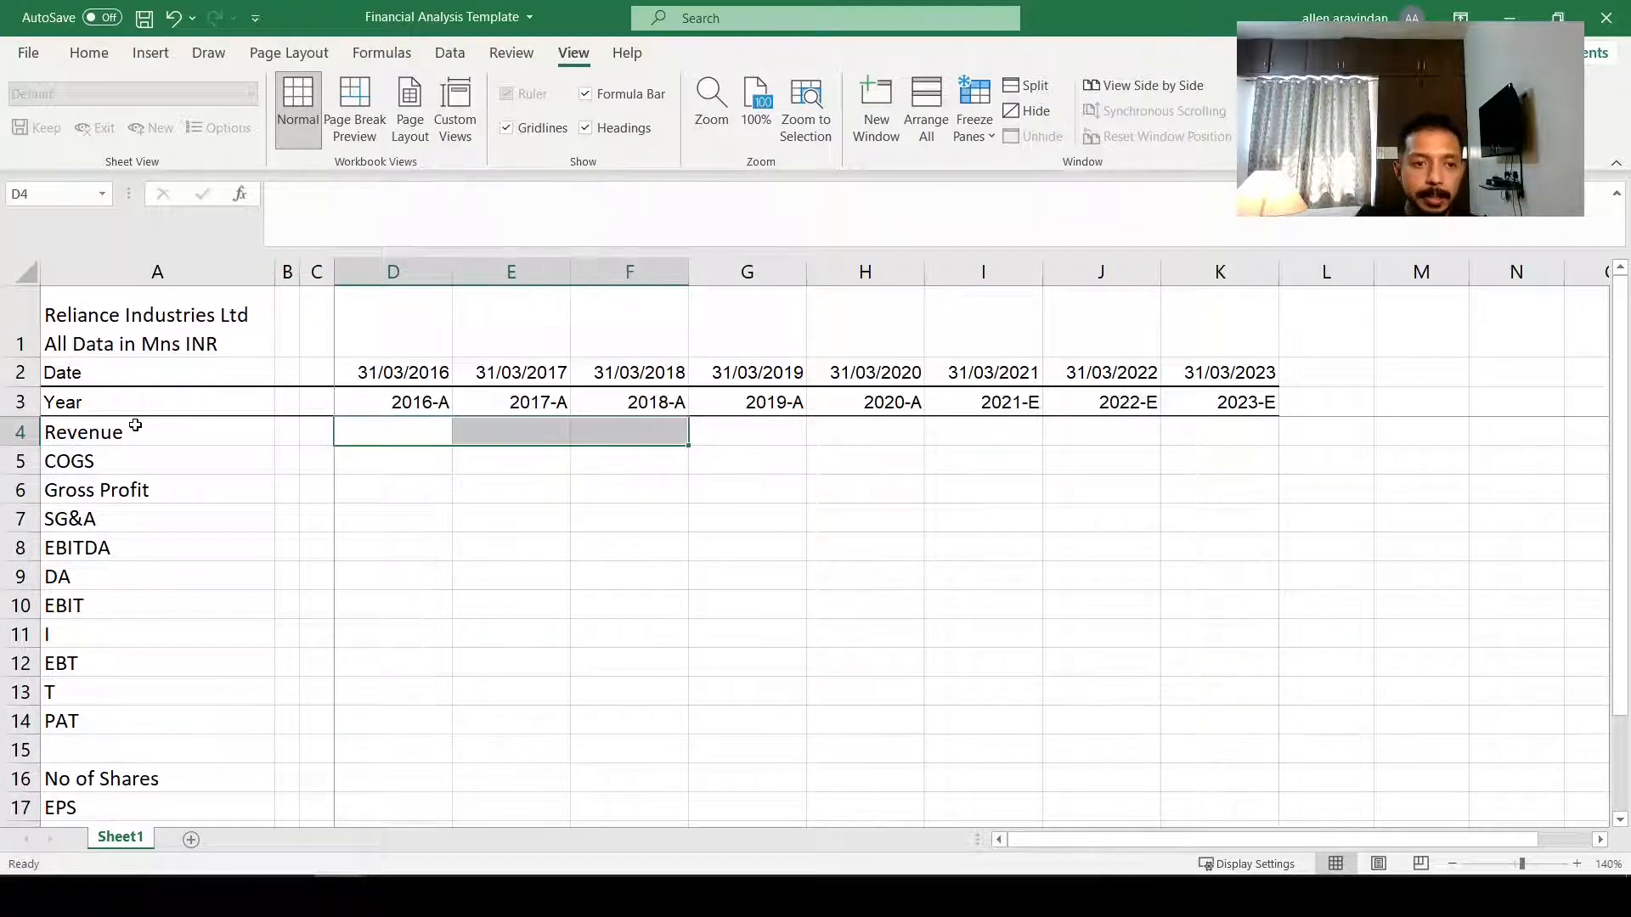
pyautogui.press('Left')
pyautogui.press('Left')
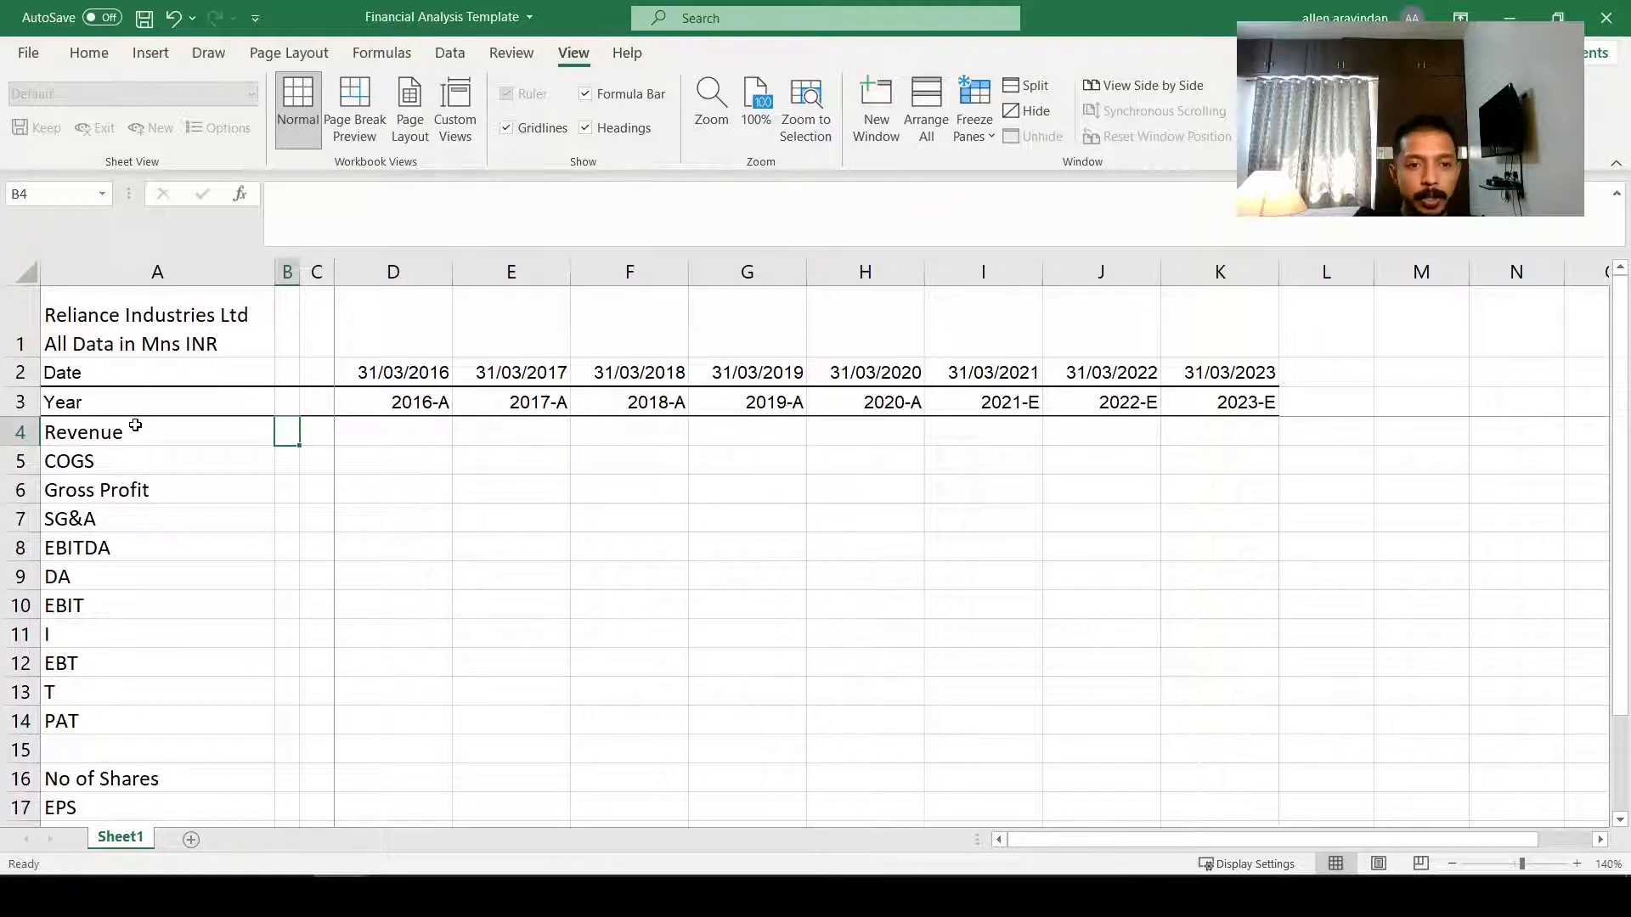
# Step: Enter the label Hard coded in cell E6
pyautogui.doubleClick(539, 502)
pyautogui.write('hA ')
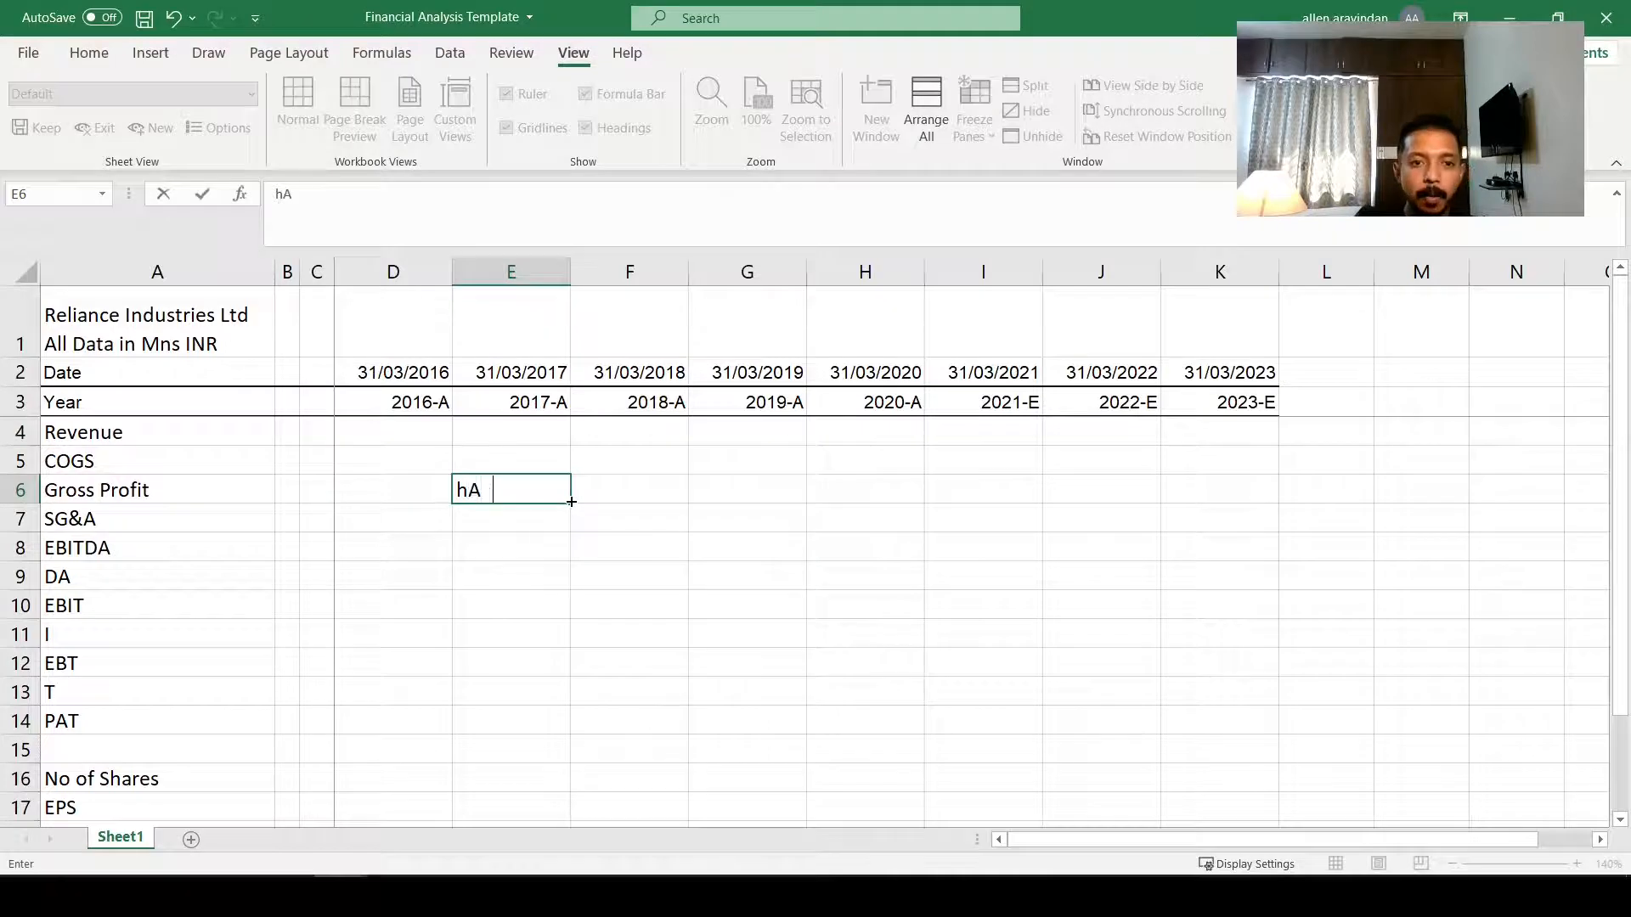
pyautogui.write(' d')
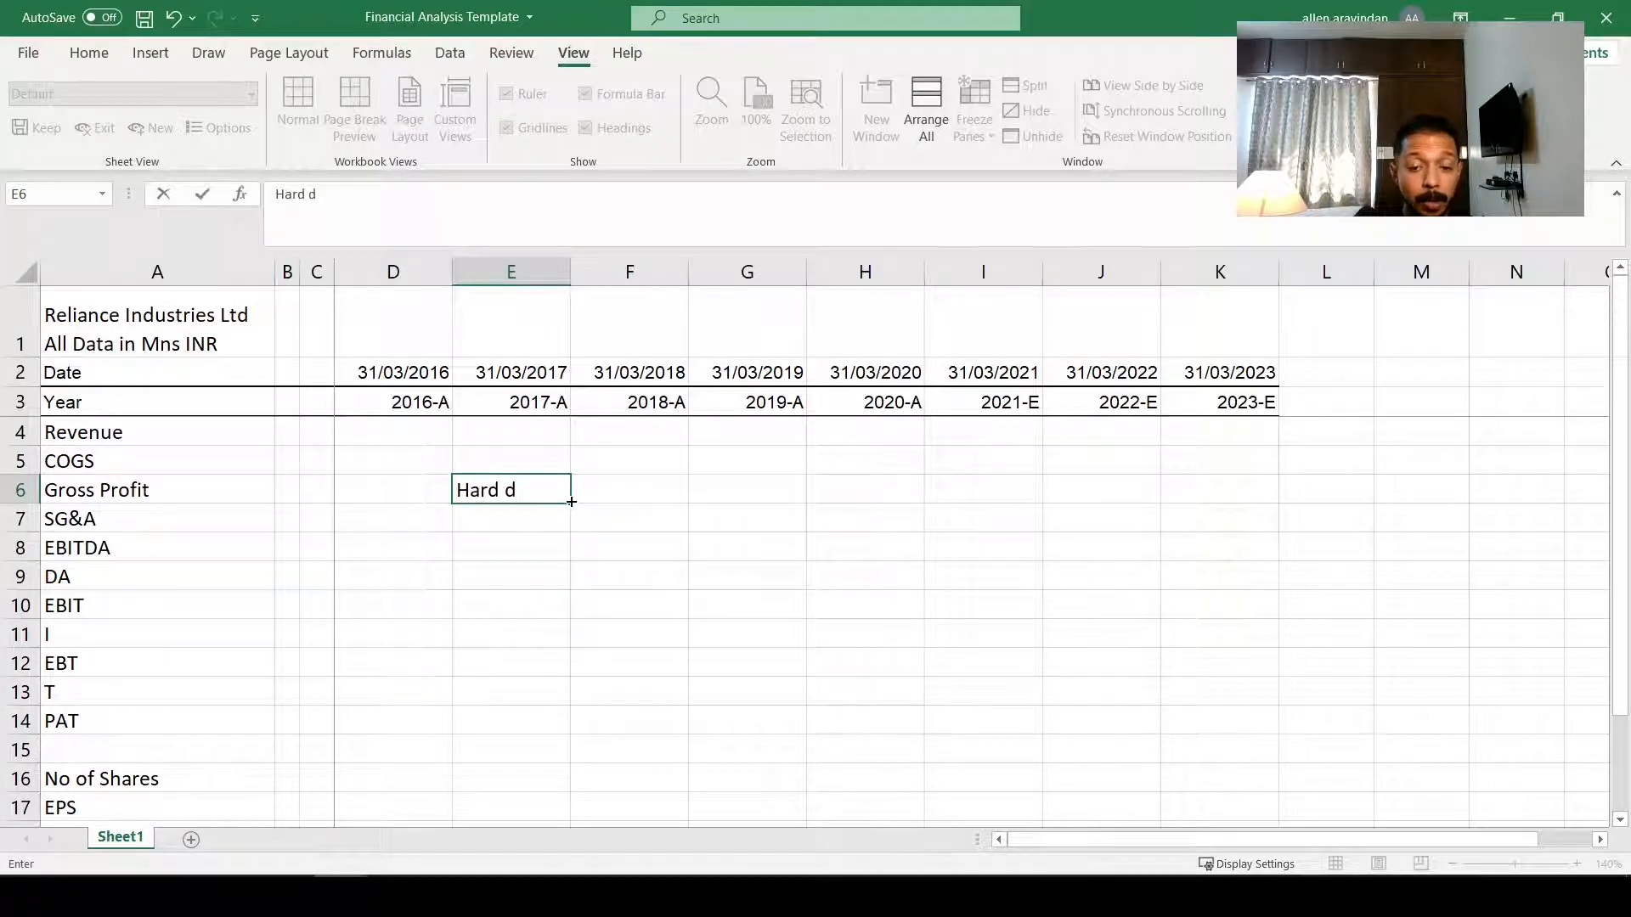
pyautogui.press('BackSpace')
pyautogui.write('code')
pyautogui.press('Return')
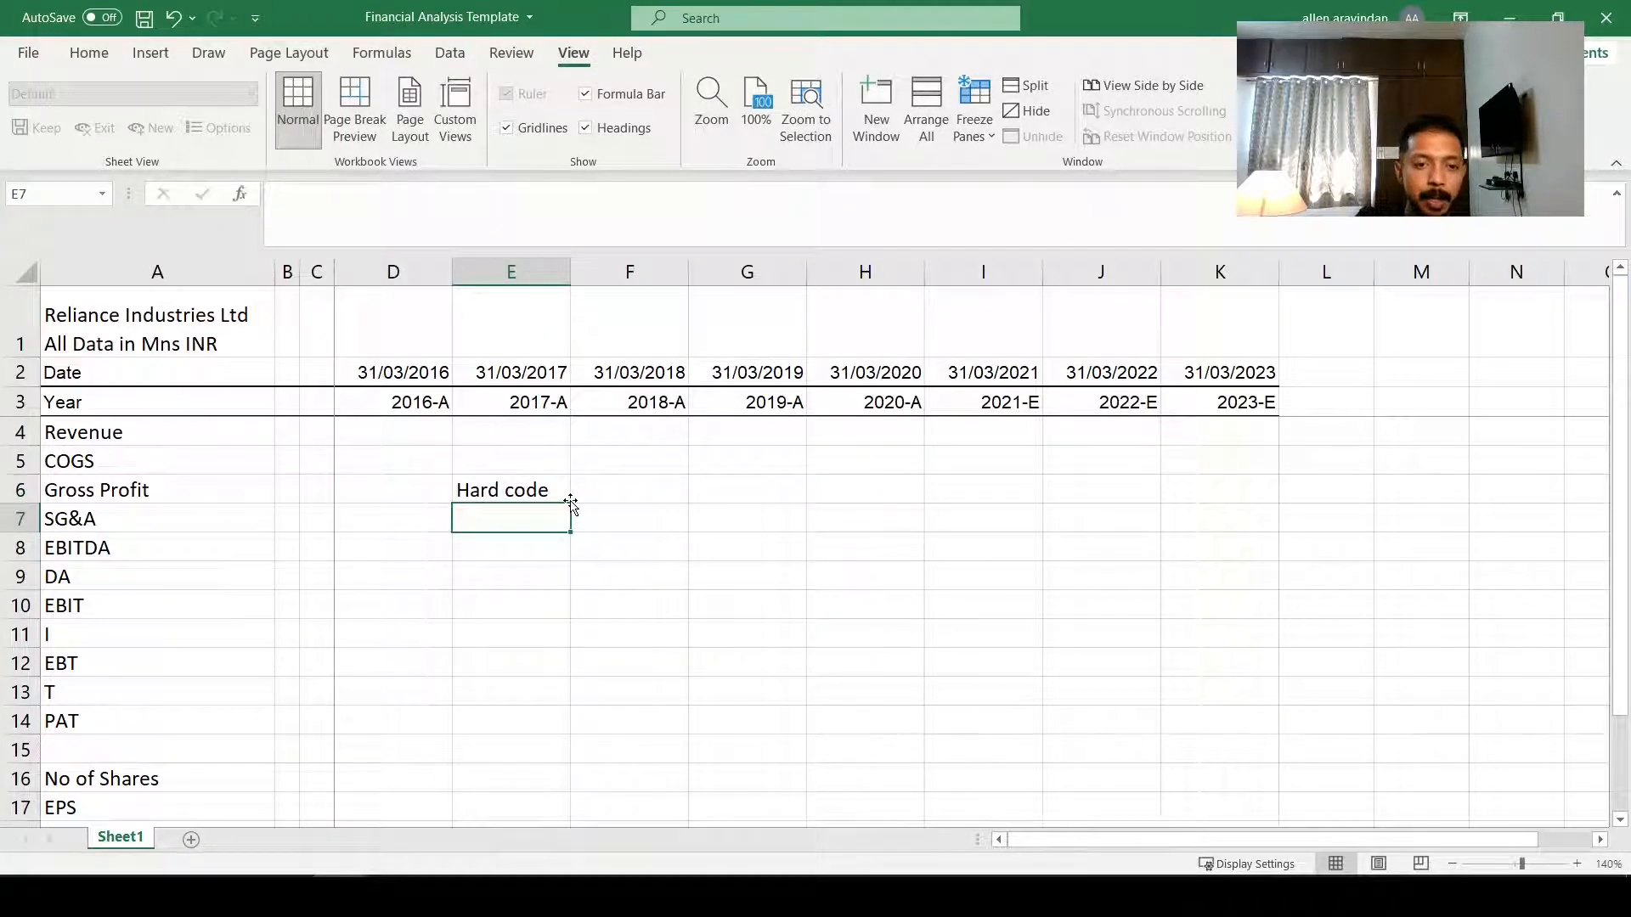
pyautogui.press('Up')
pyautogui.press('F2')
pyautogui.write('d')
pyautogui.press('Return')
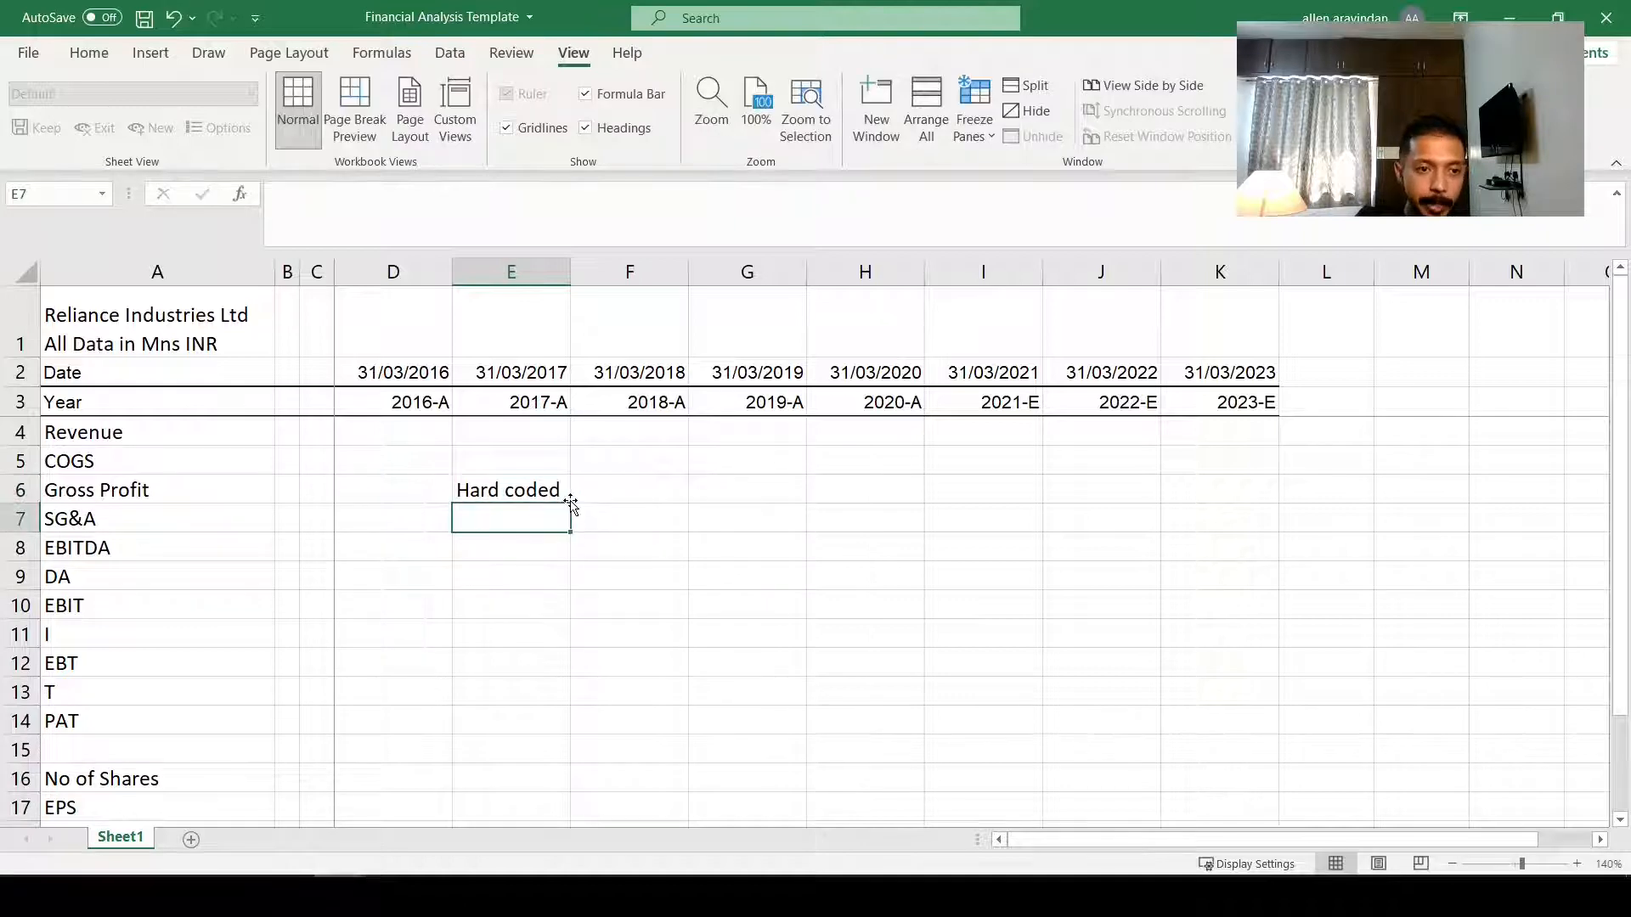
# Step: Enter the labels Calculation in cell E7 and Forecast in cell E8
pyautogui.write('Calculation')
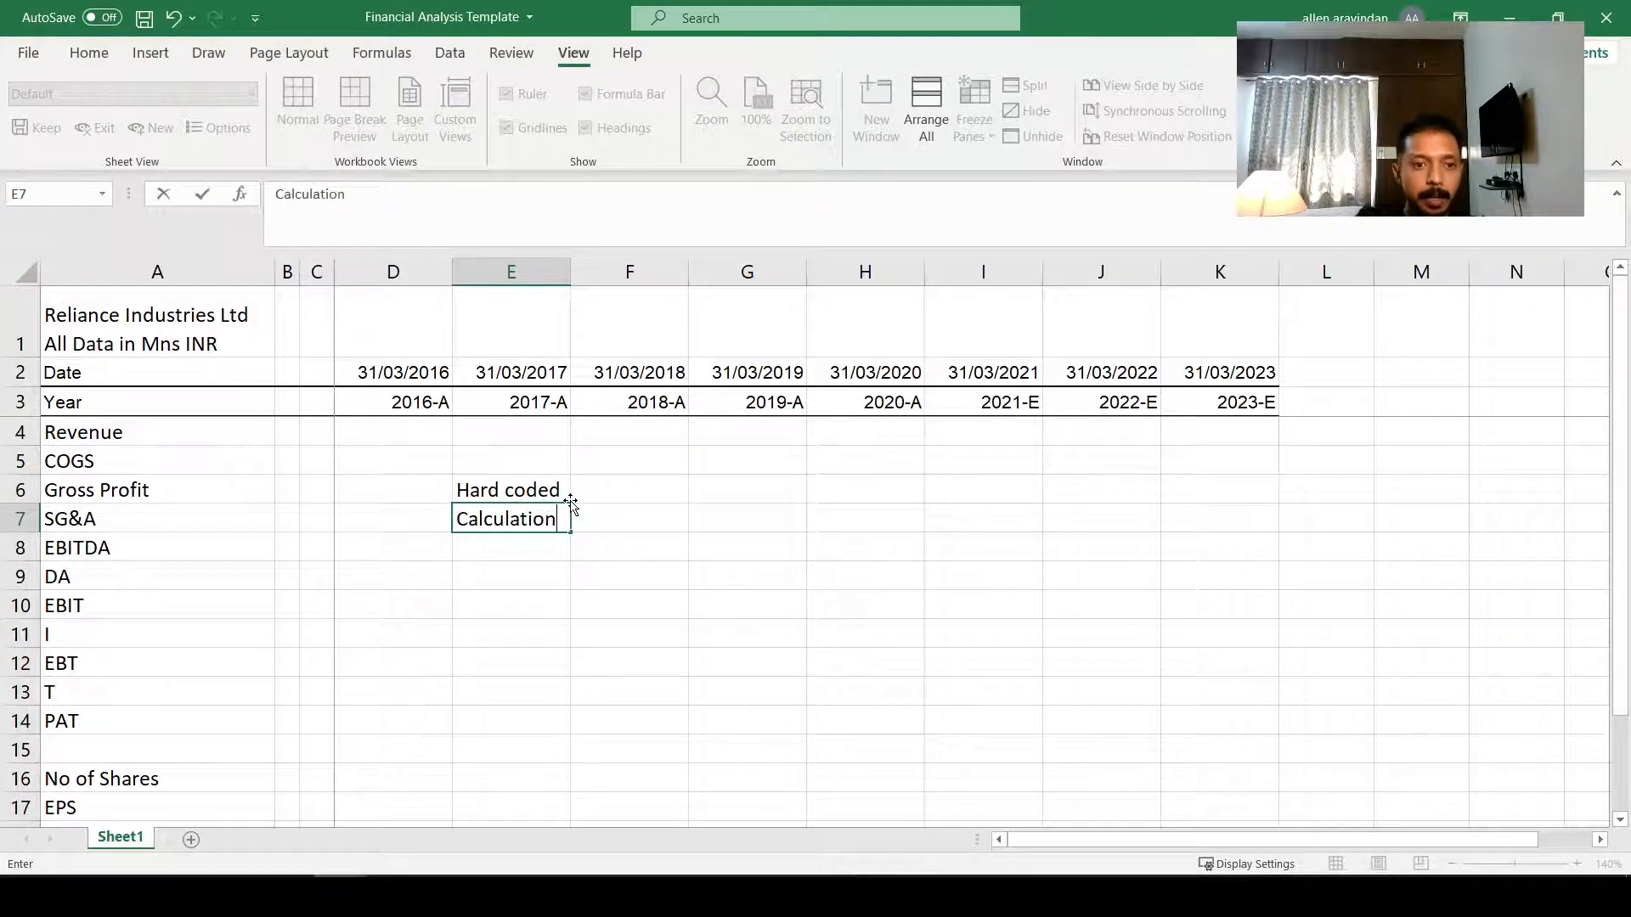
pyautogui.press('Return')
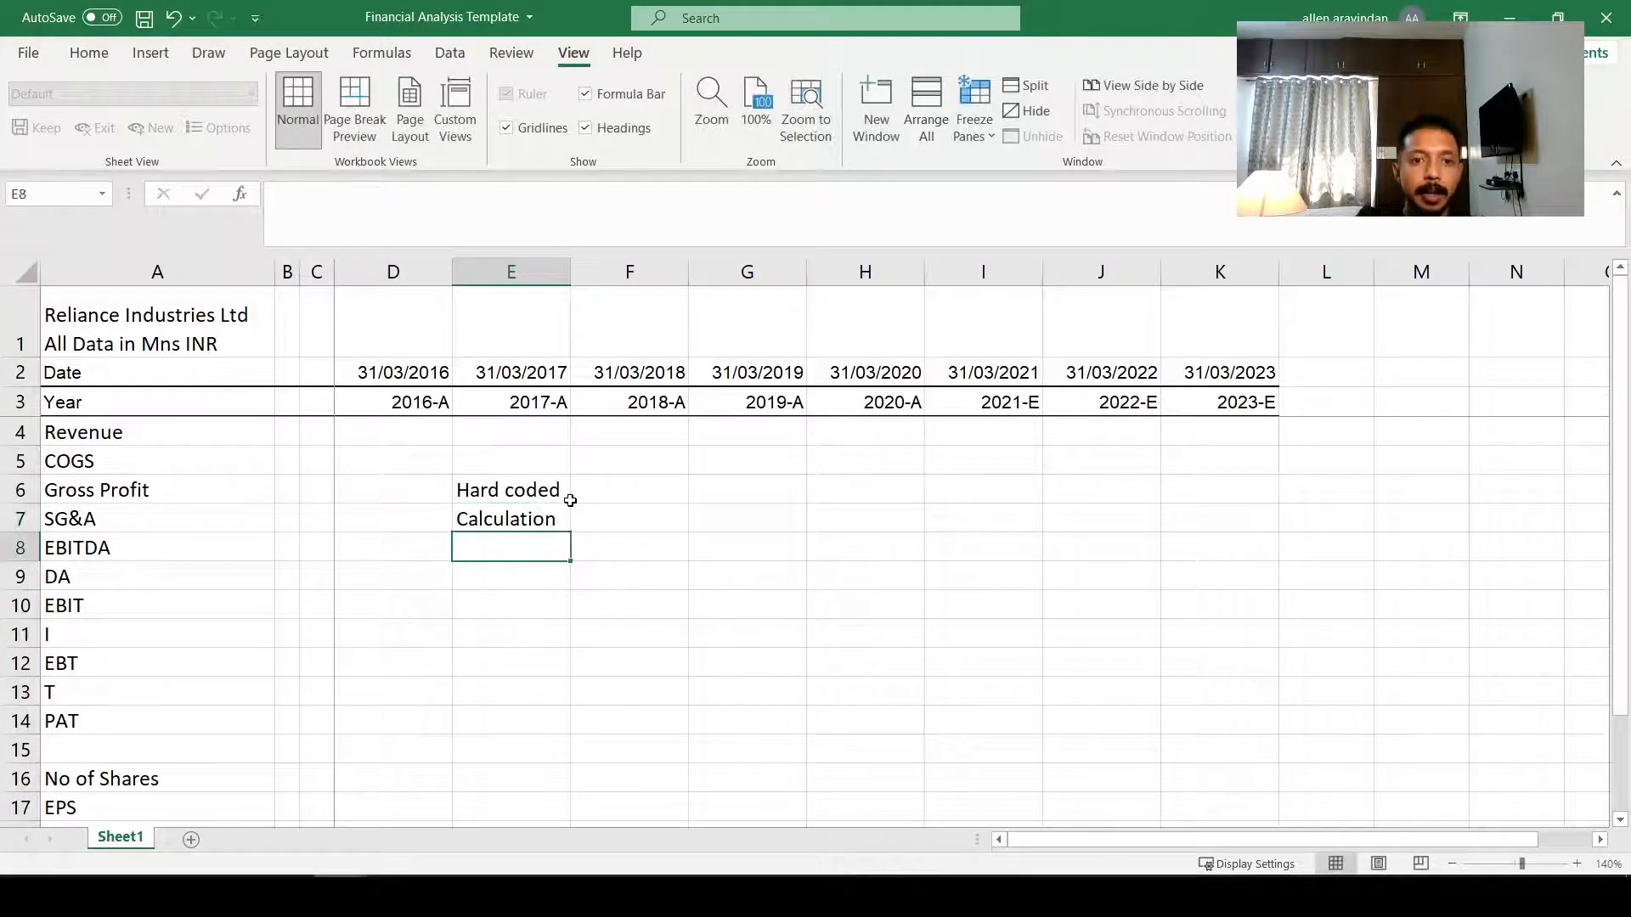
pyautogui.write('Forecast')
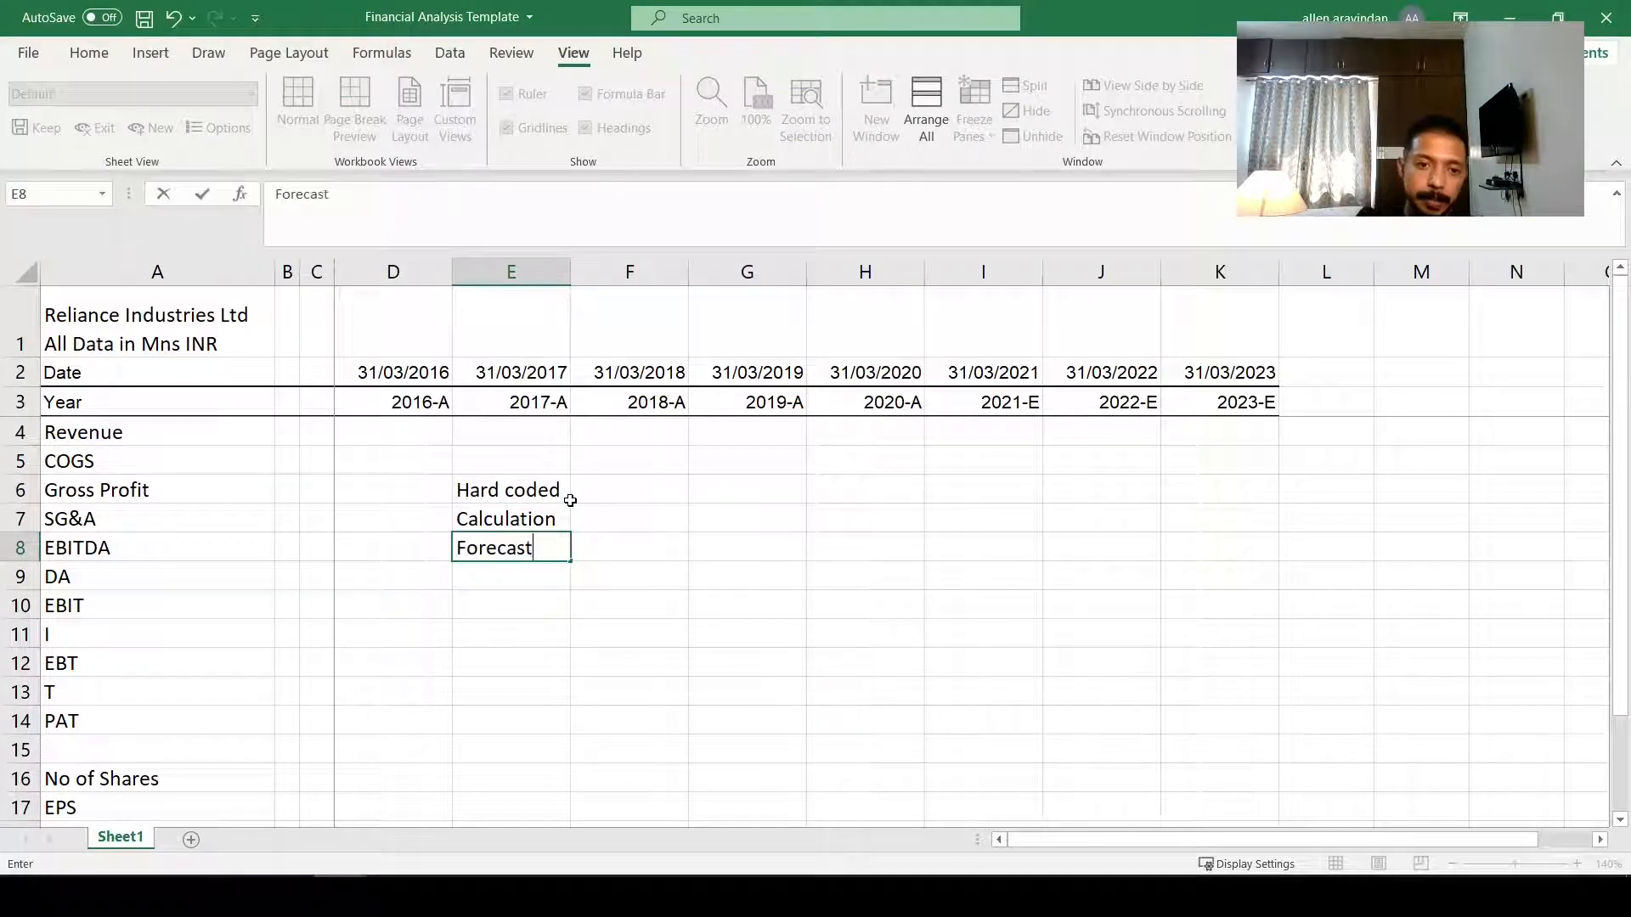
pyautogui.press('Return')
# Step: Enter the colour names Blue, Black and Red in cells F6 to F8 beside the three data-type labels
pyautogui.press('Up')
pyautogui.press('Up')
pyautogui.press('Up')
pyautogui.press('Right')
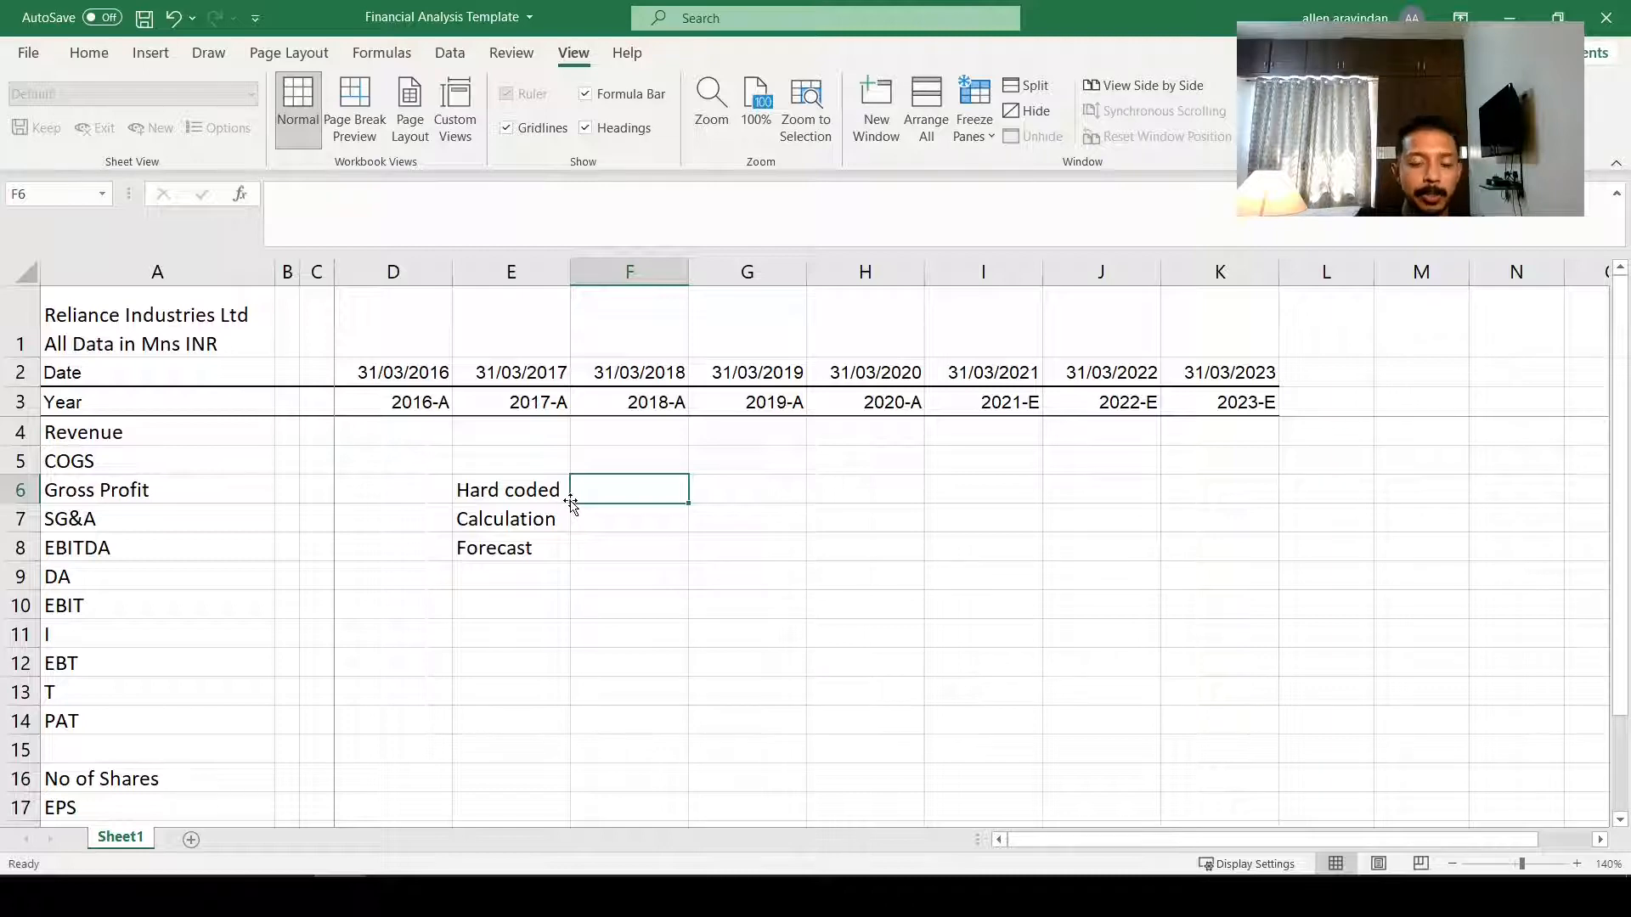
pyautogui.write('Blue')
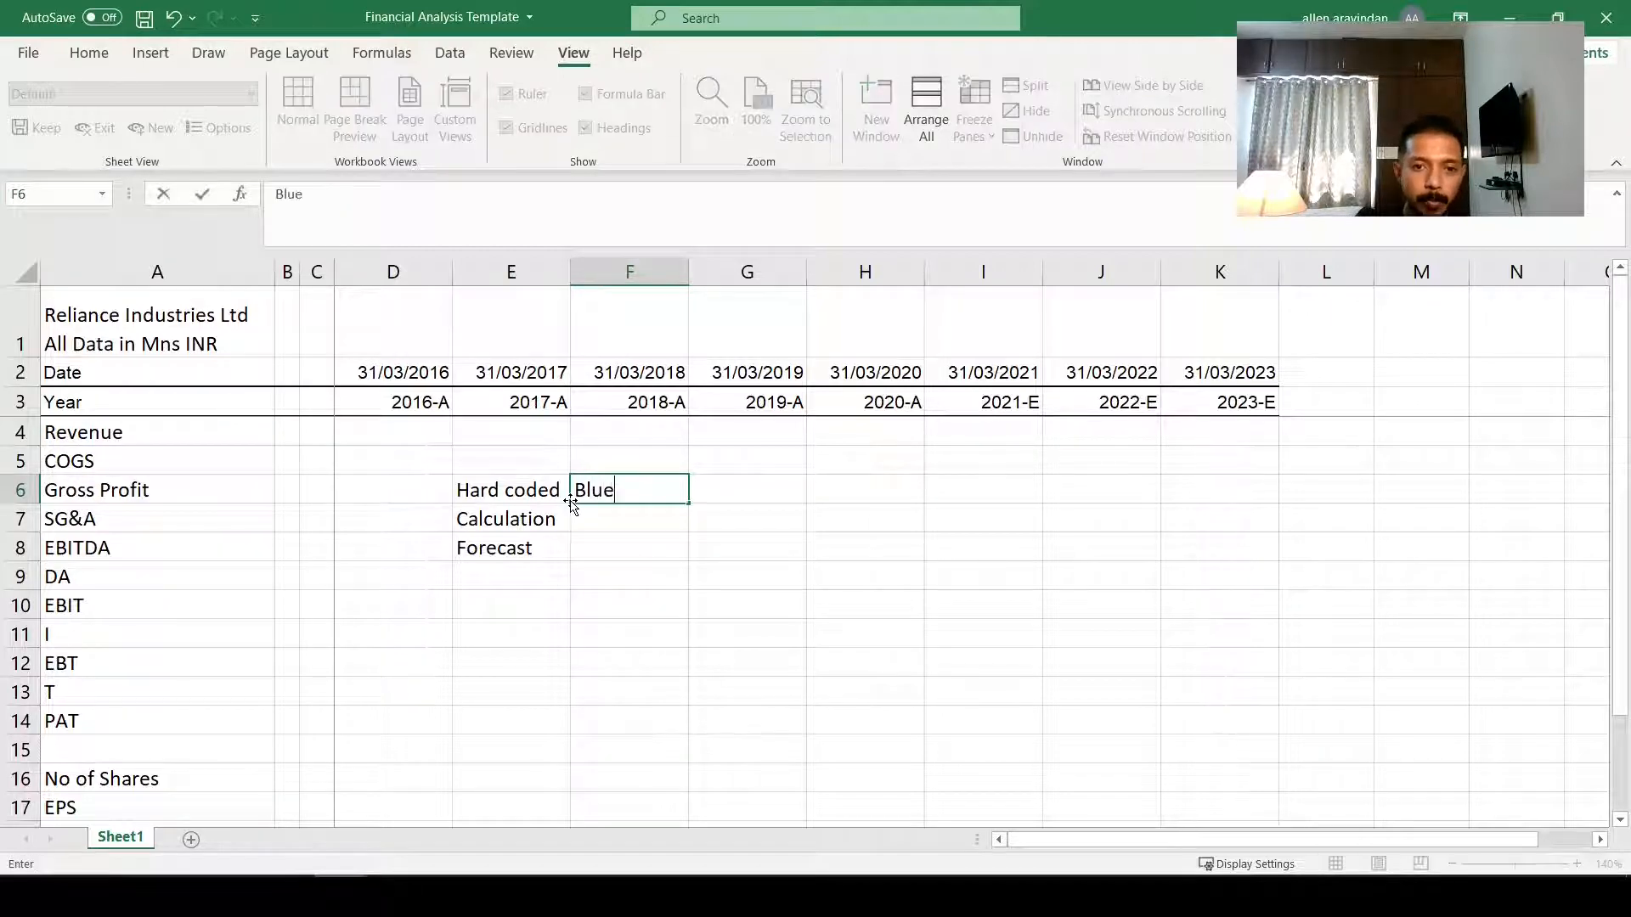
pyautogui.press('Return')
pyautogui.write('A')
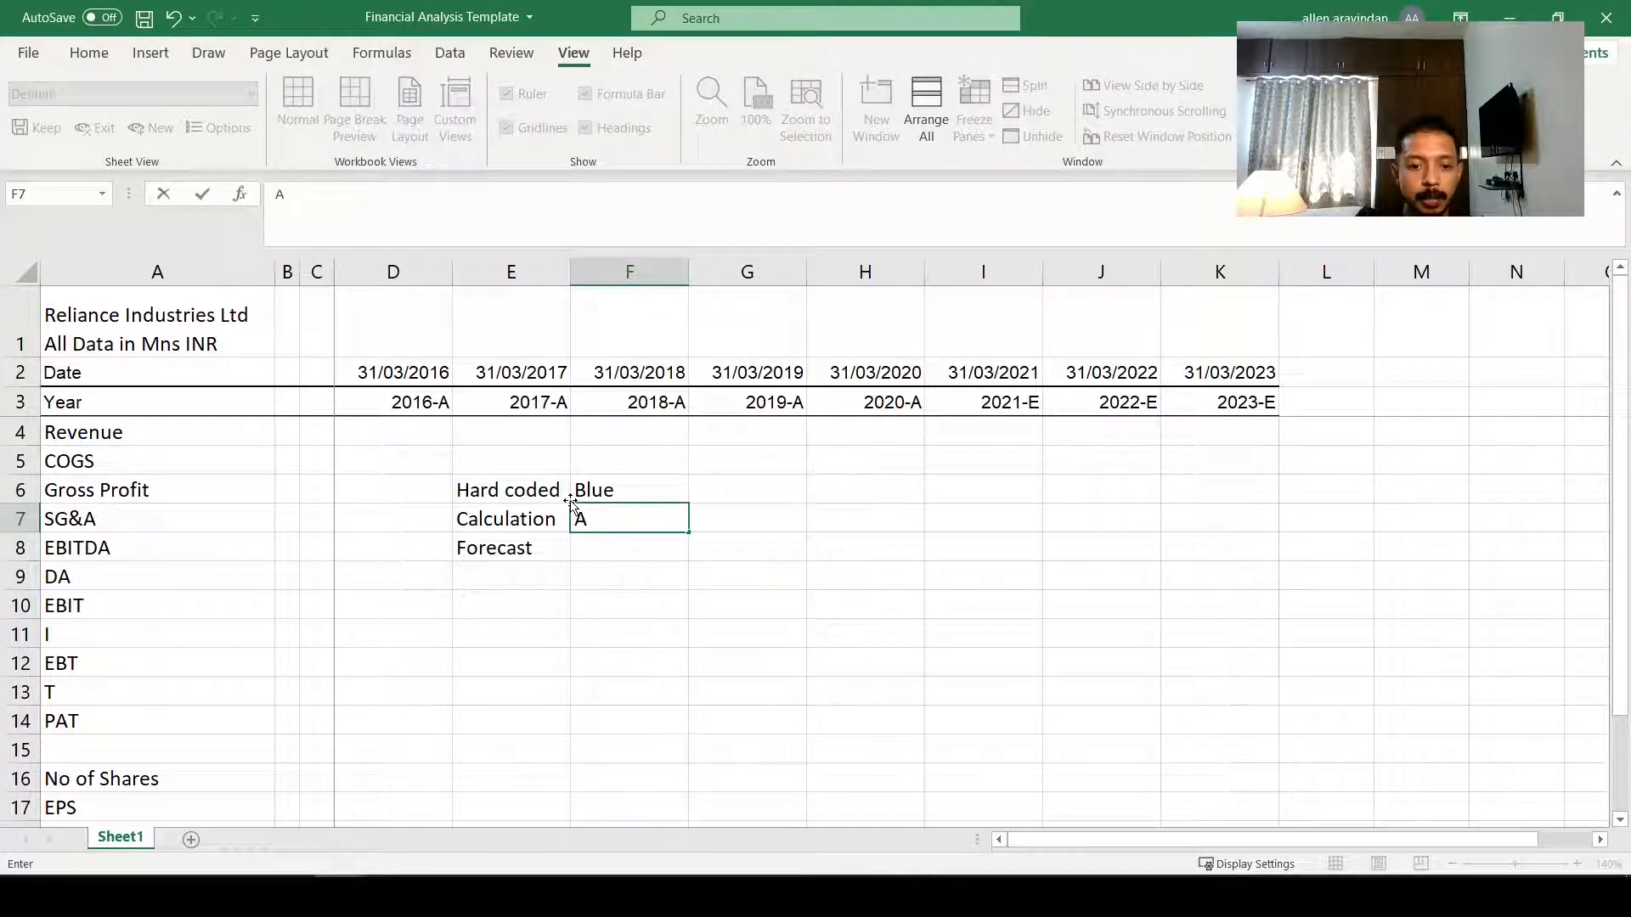
pyautogui.press('BackSpace')
pyautogui.write('Black')
pyautogui.press('Return')
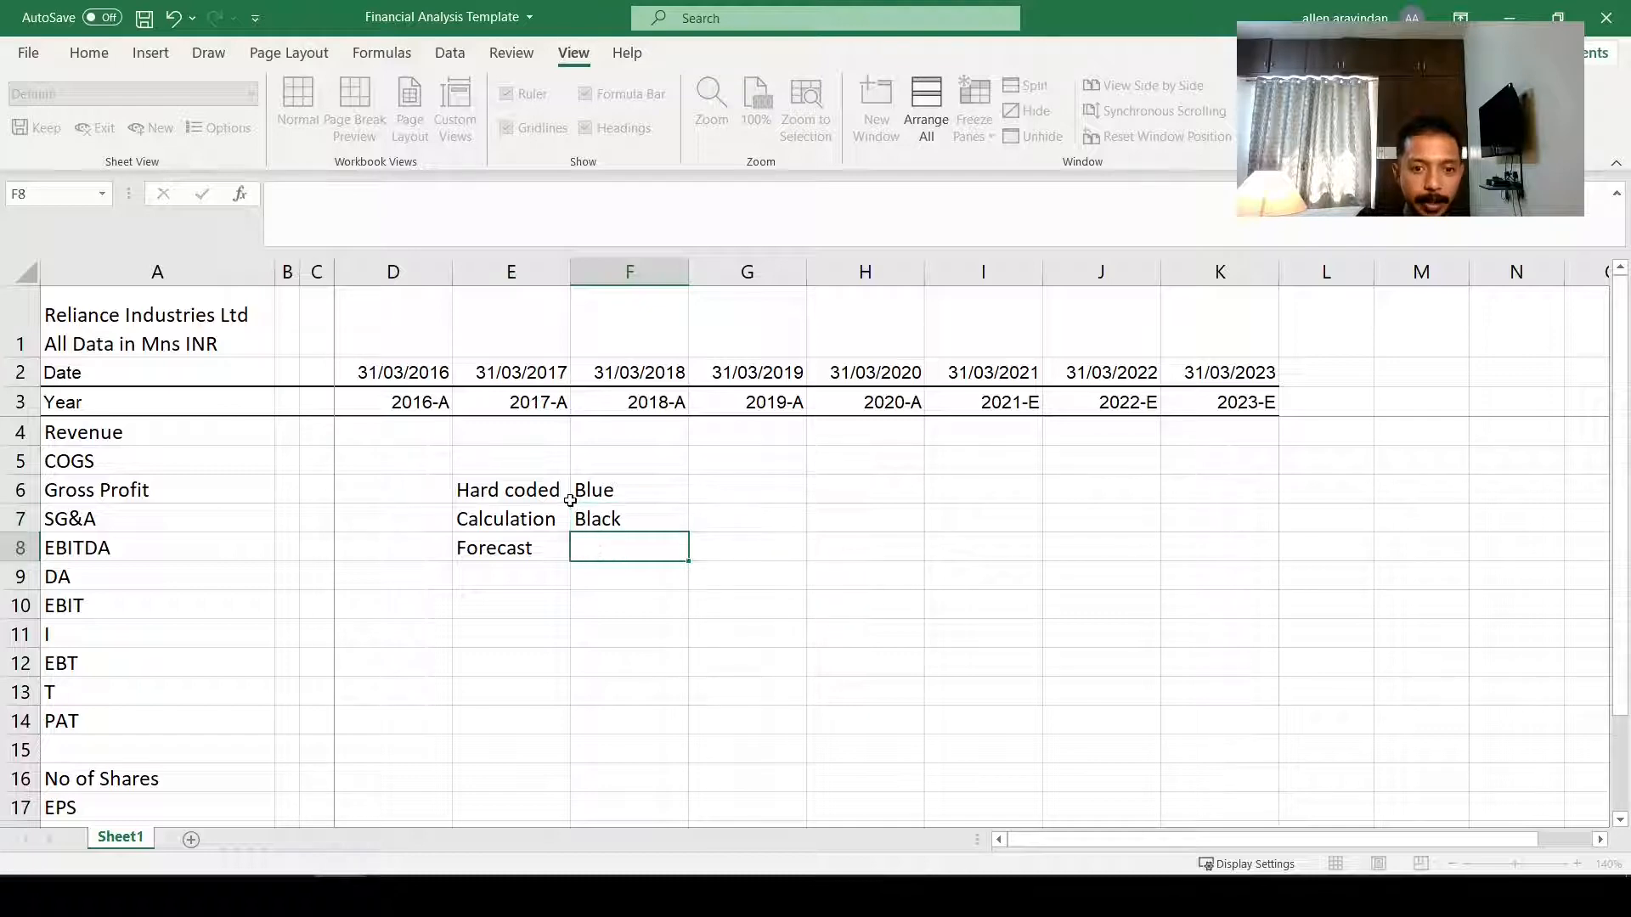
pyautogui.write('Red')
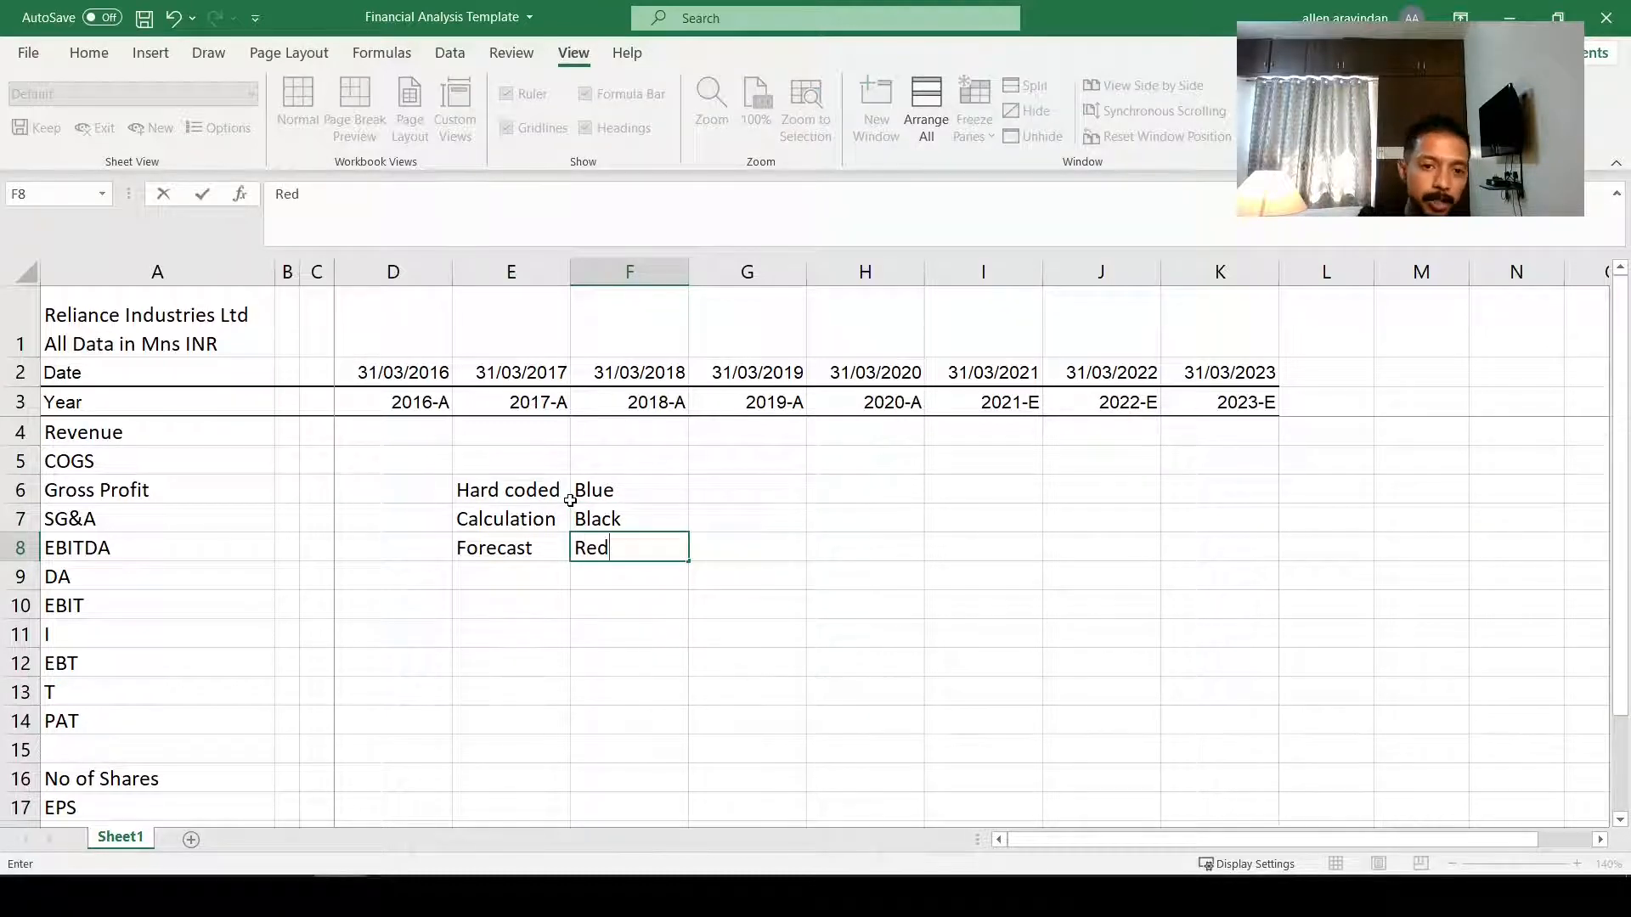
pyautogui.press('Return')
# Step: Clear the colour-code notes from cells E6 to F8
pyautogui.press('End')
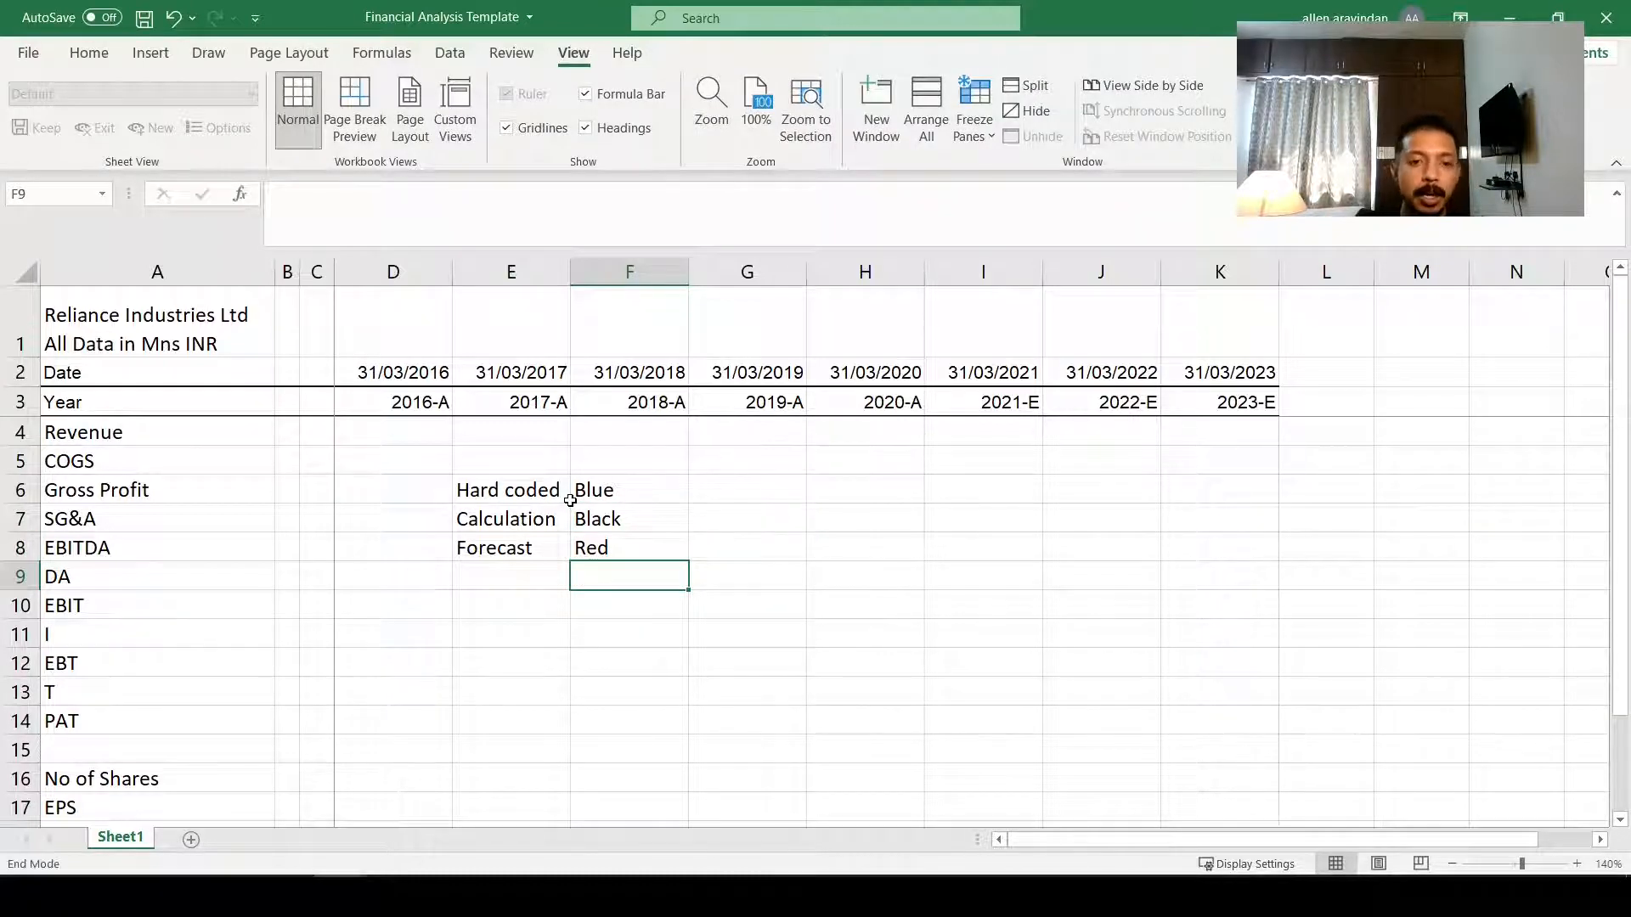
pyautogui.press('Up')
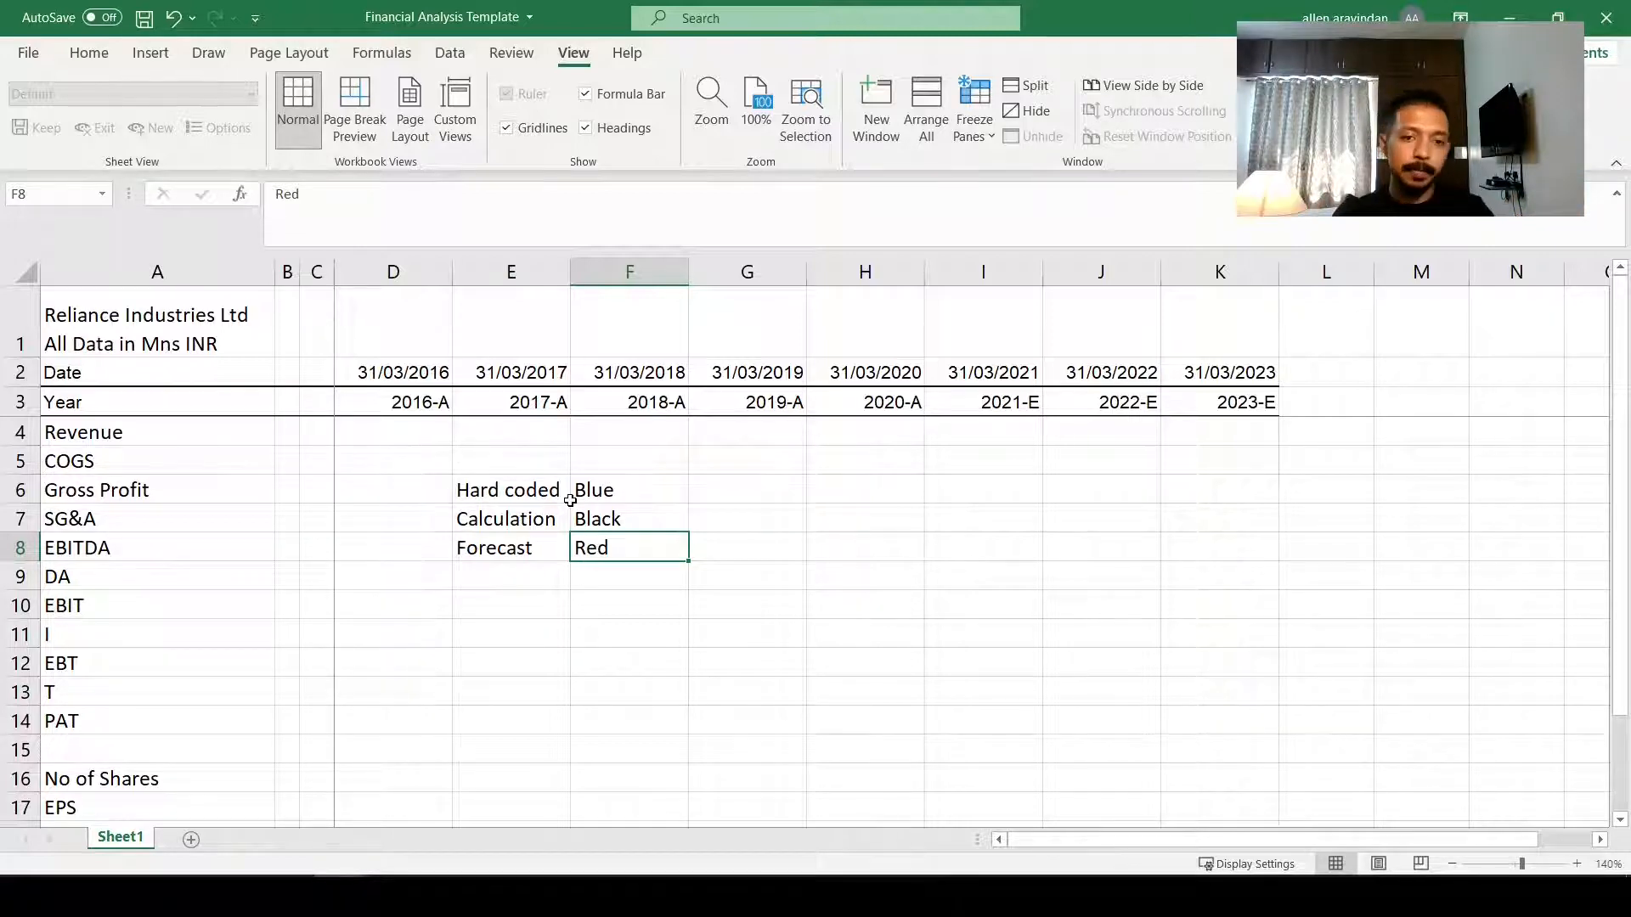
pyautogui.press('Up')
pyautogui.press('Up')
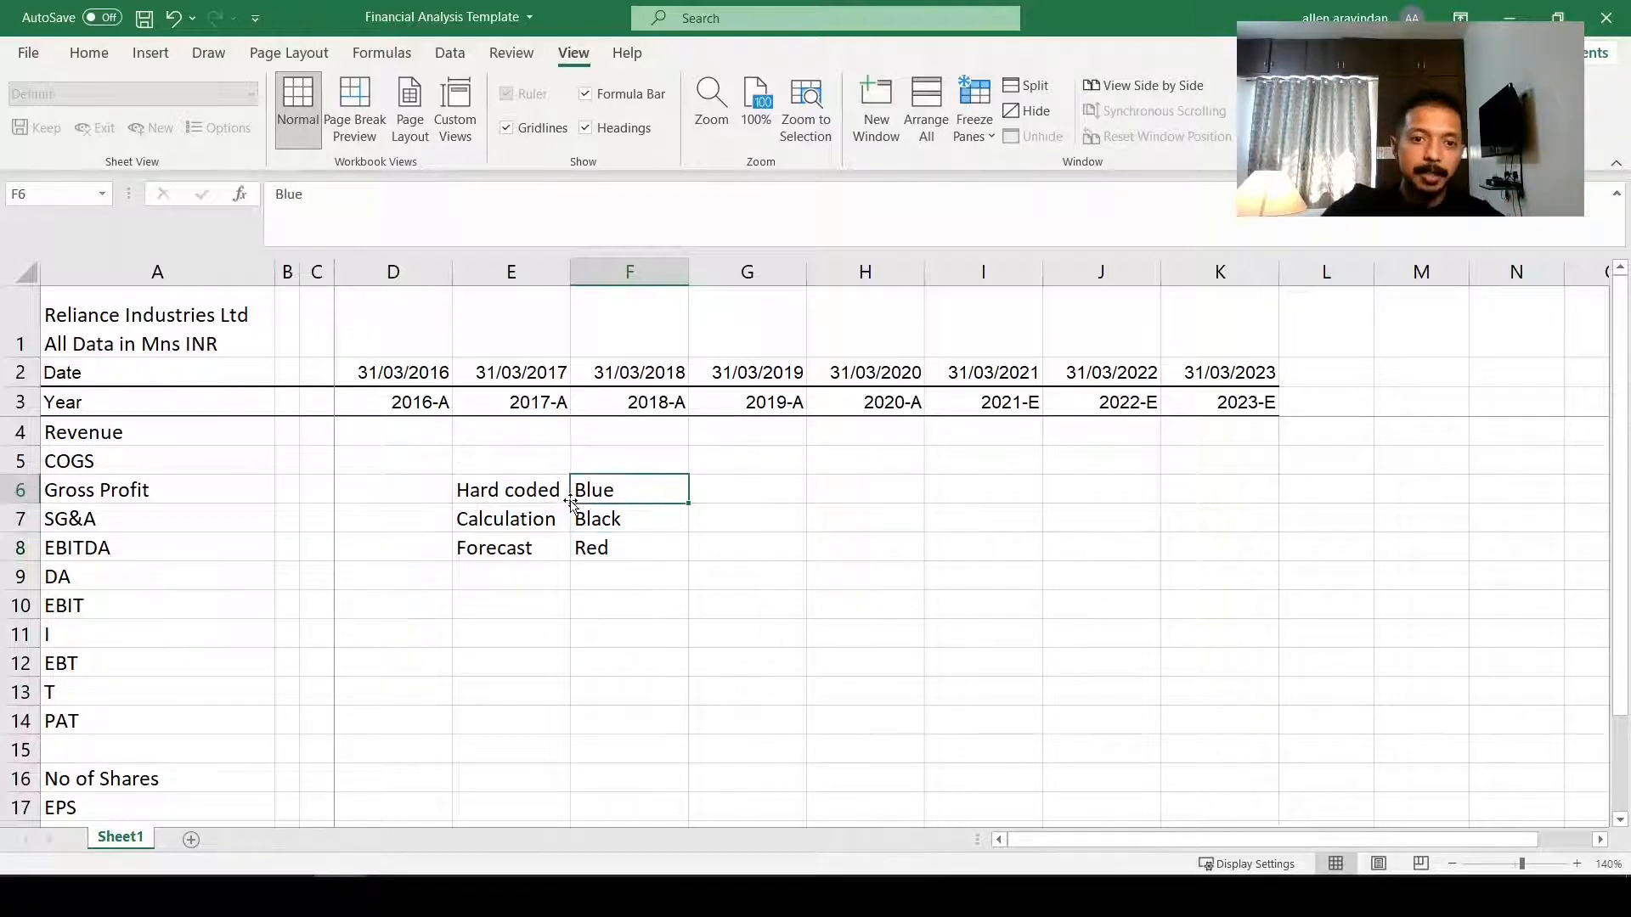
pyautogui.press('Left')
pyautogui.hotkey('shift', 'Right')
pyautogui.hotkey('shift', 'Down')
pyautogui.press('Down')
pyautogui.press('Up')
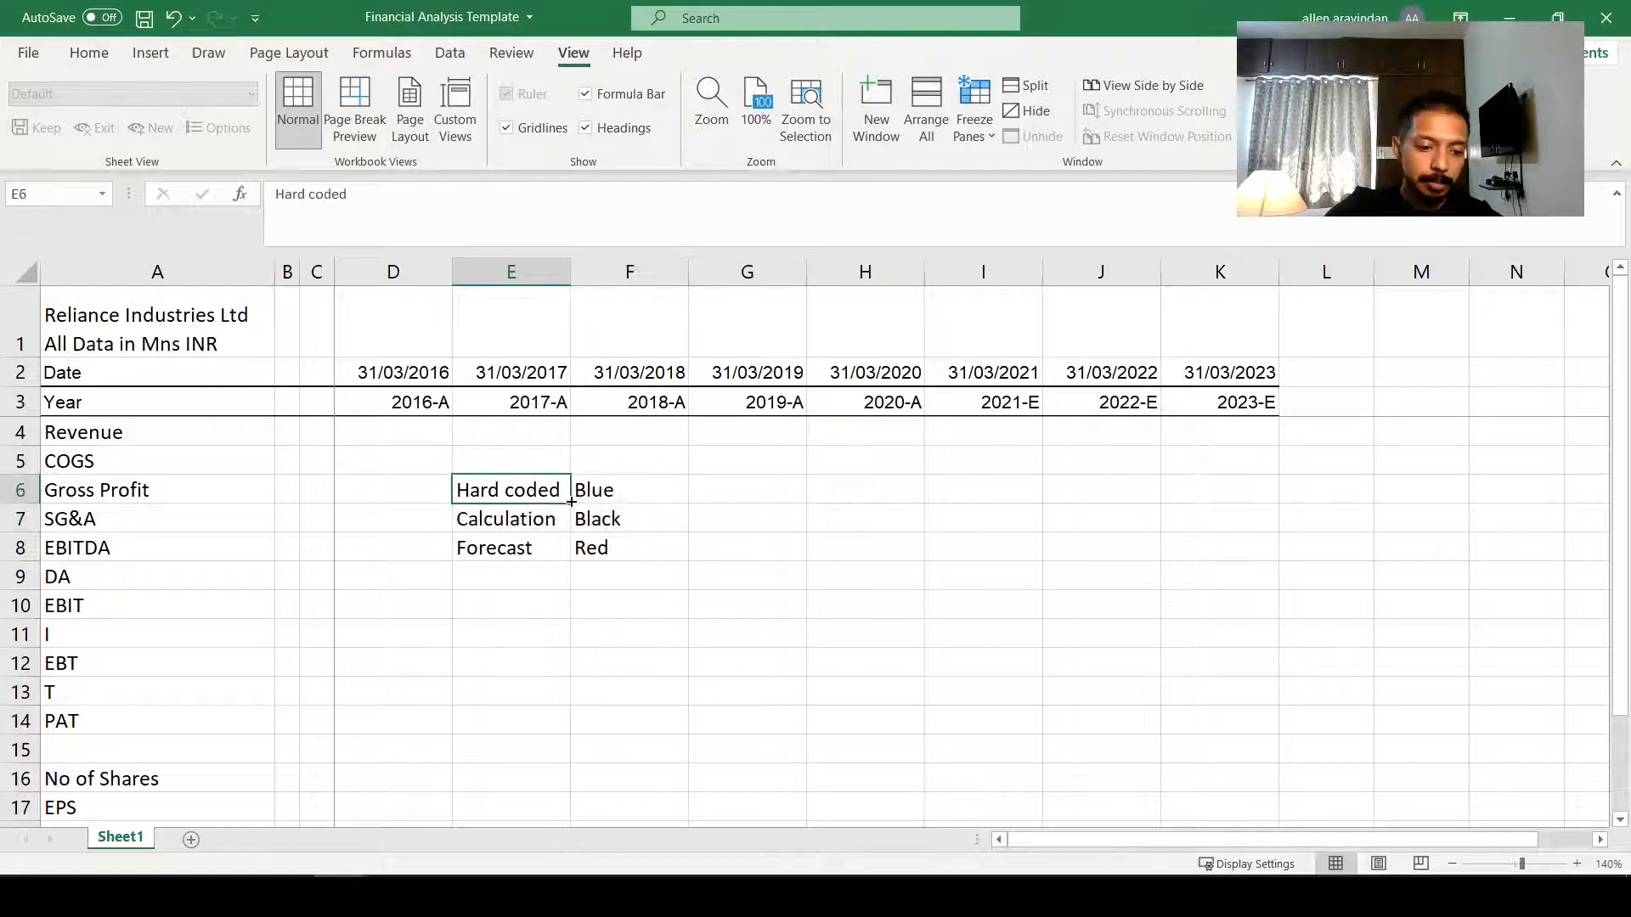
pyautogui.hotkey('shift', 'Right')
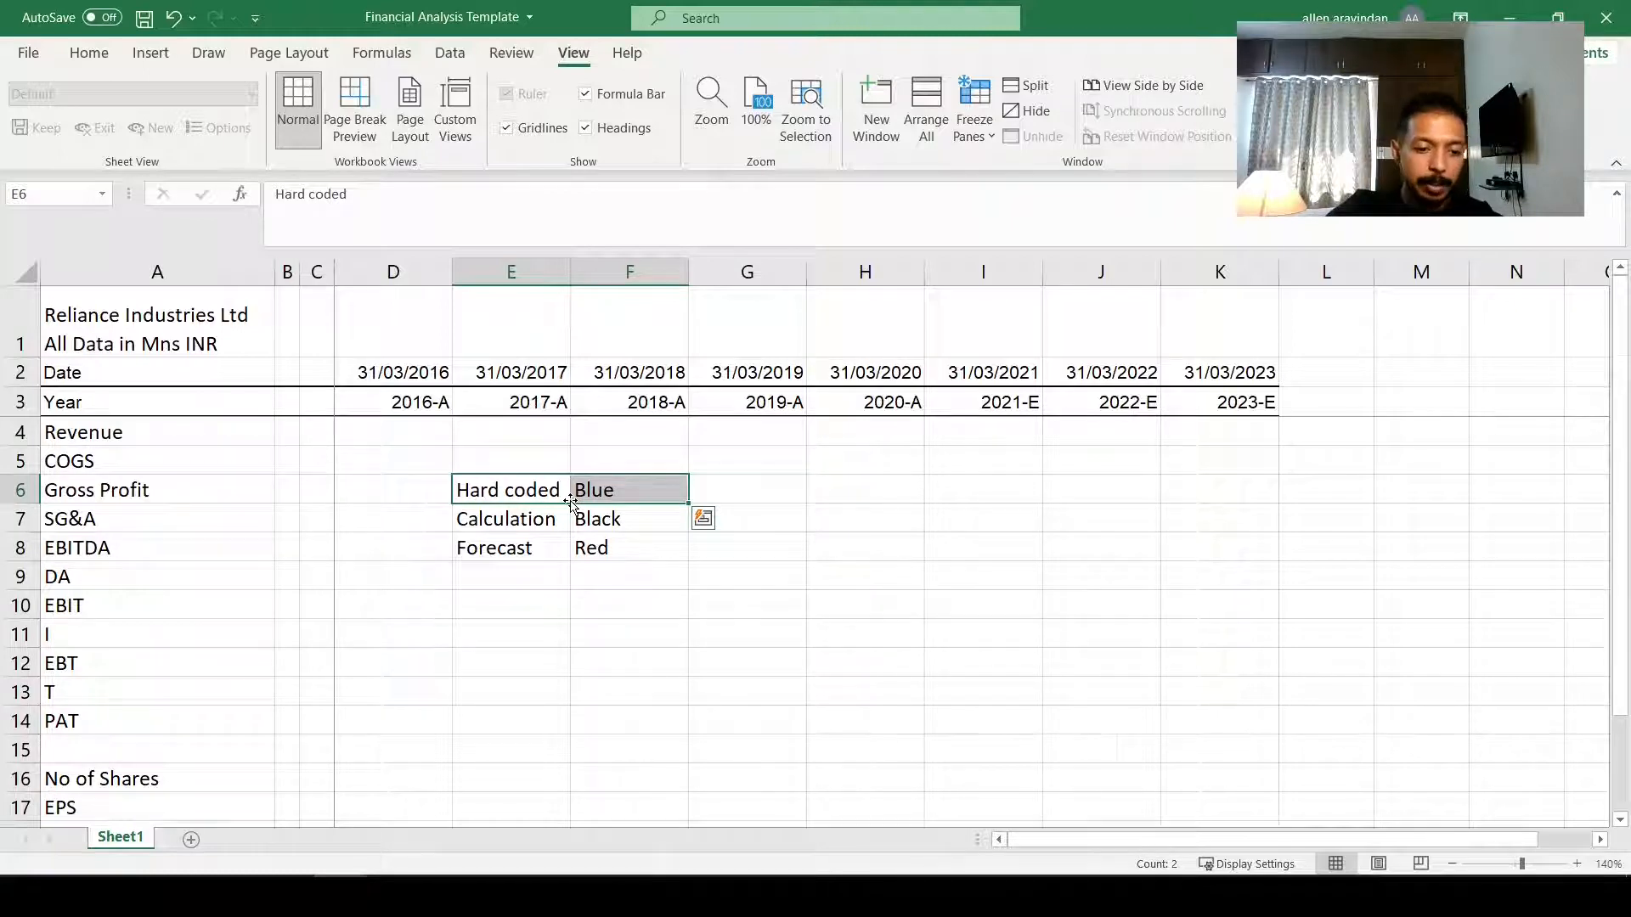
pyautogui.hotkey('shift', 'Down')
pyautogui.hotkey('shift', 'Down')
pyautogui.press('Delete')
# Step: Enter 10000 as the 2016-A Revenue in cell D4
pyautogui.press('Left')
pyautogui.press('Left')
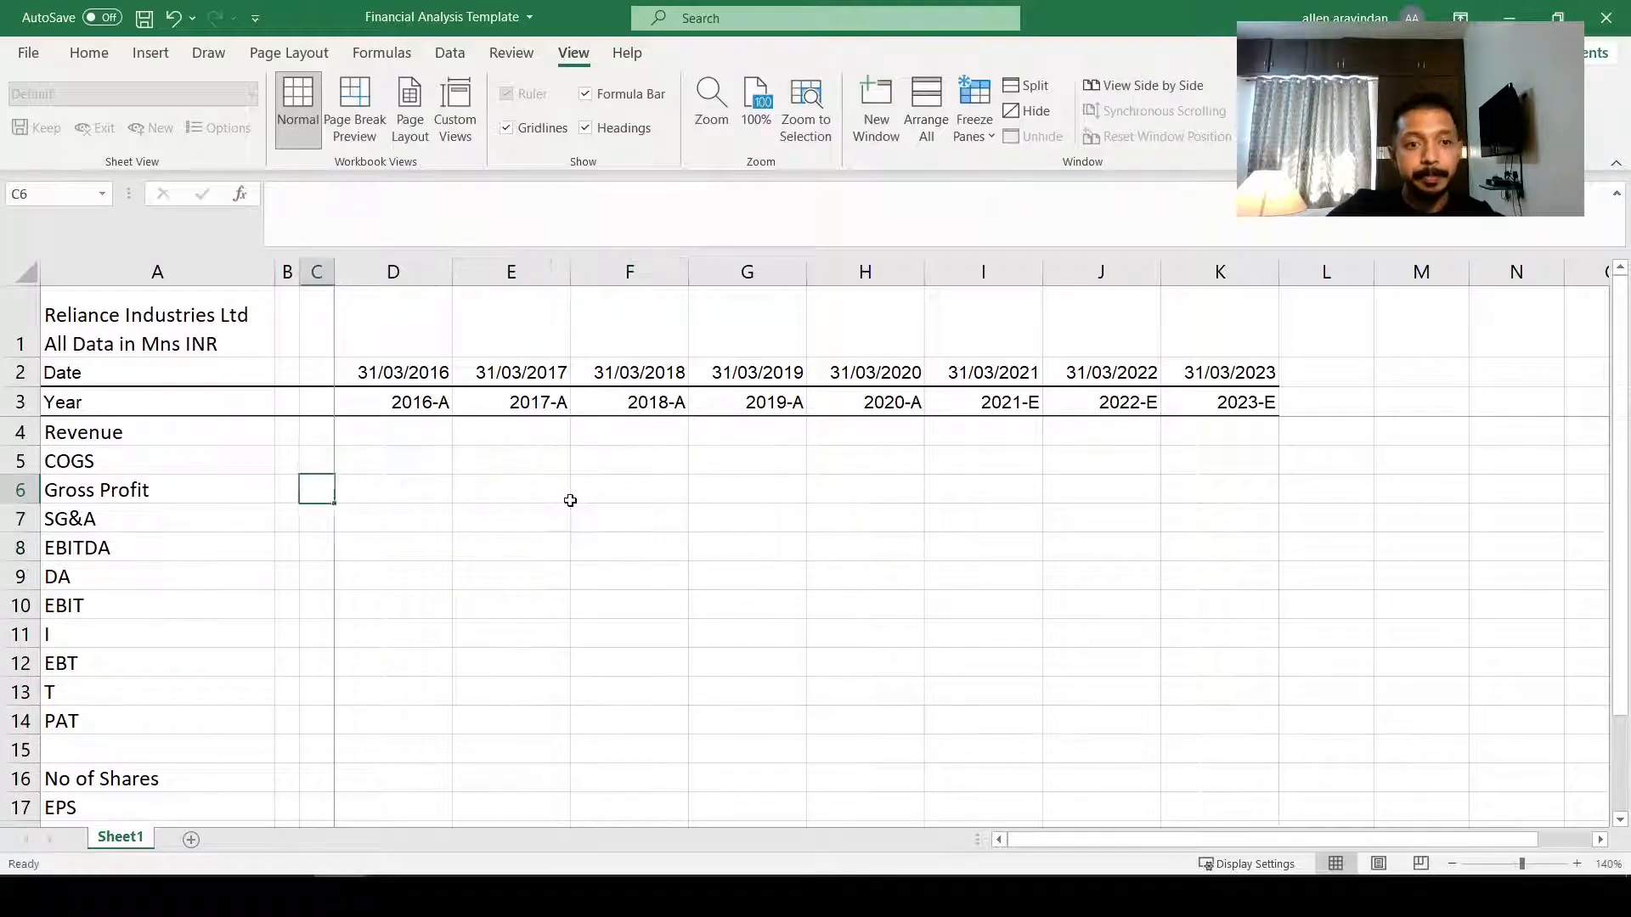
pyautogui.press('Right')
pyautogui.press('Up')
pyautogui.press('Up')
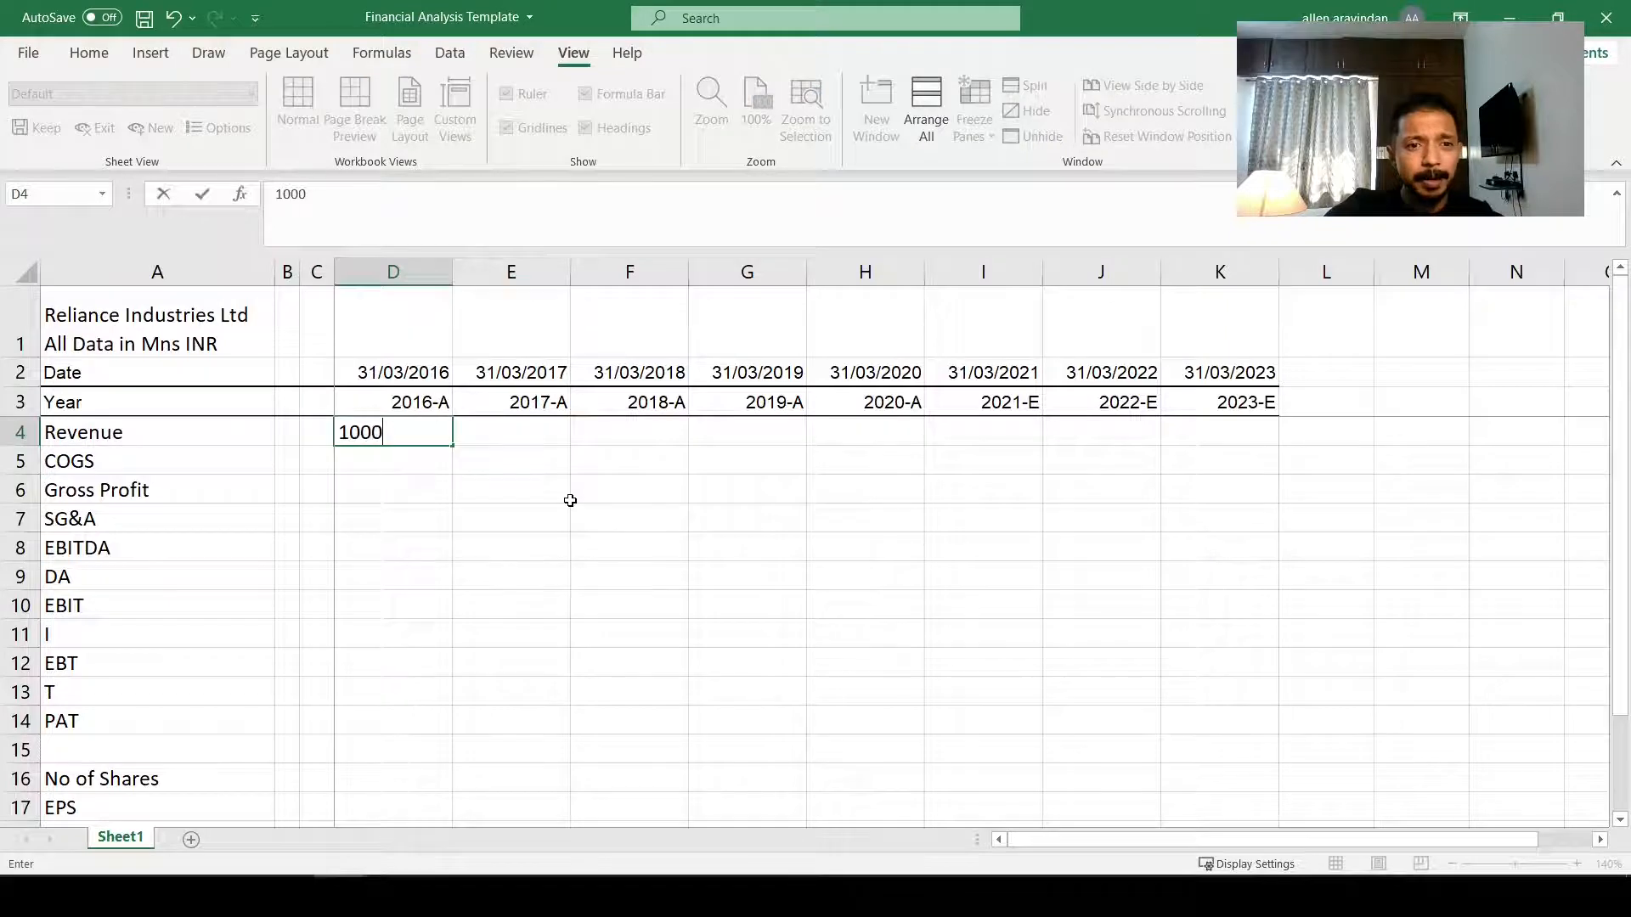
pyautogui.hotkey('ctrl', 'Return')
# Step: Enter the formula =RANDBETWEEN(1000,500) for the 2017-A Revenue in cell E4
pyautogui.press('Right')
pyautogui.write('=D4')
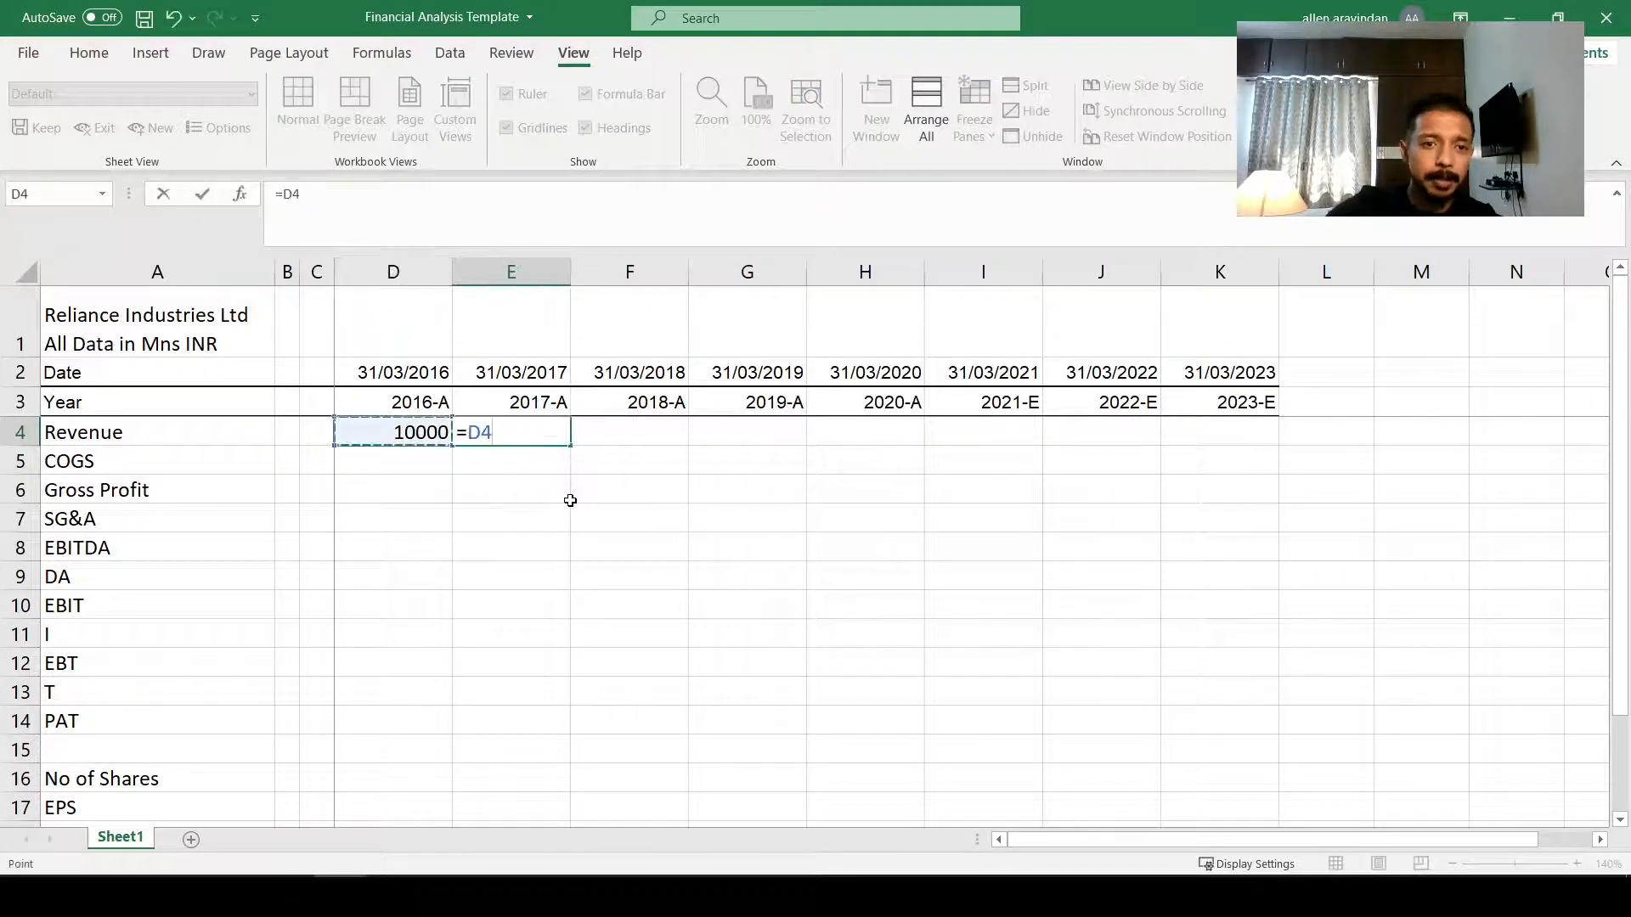
pyautogui.press('Escape')
pyautogui.write('=rand')
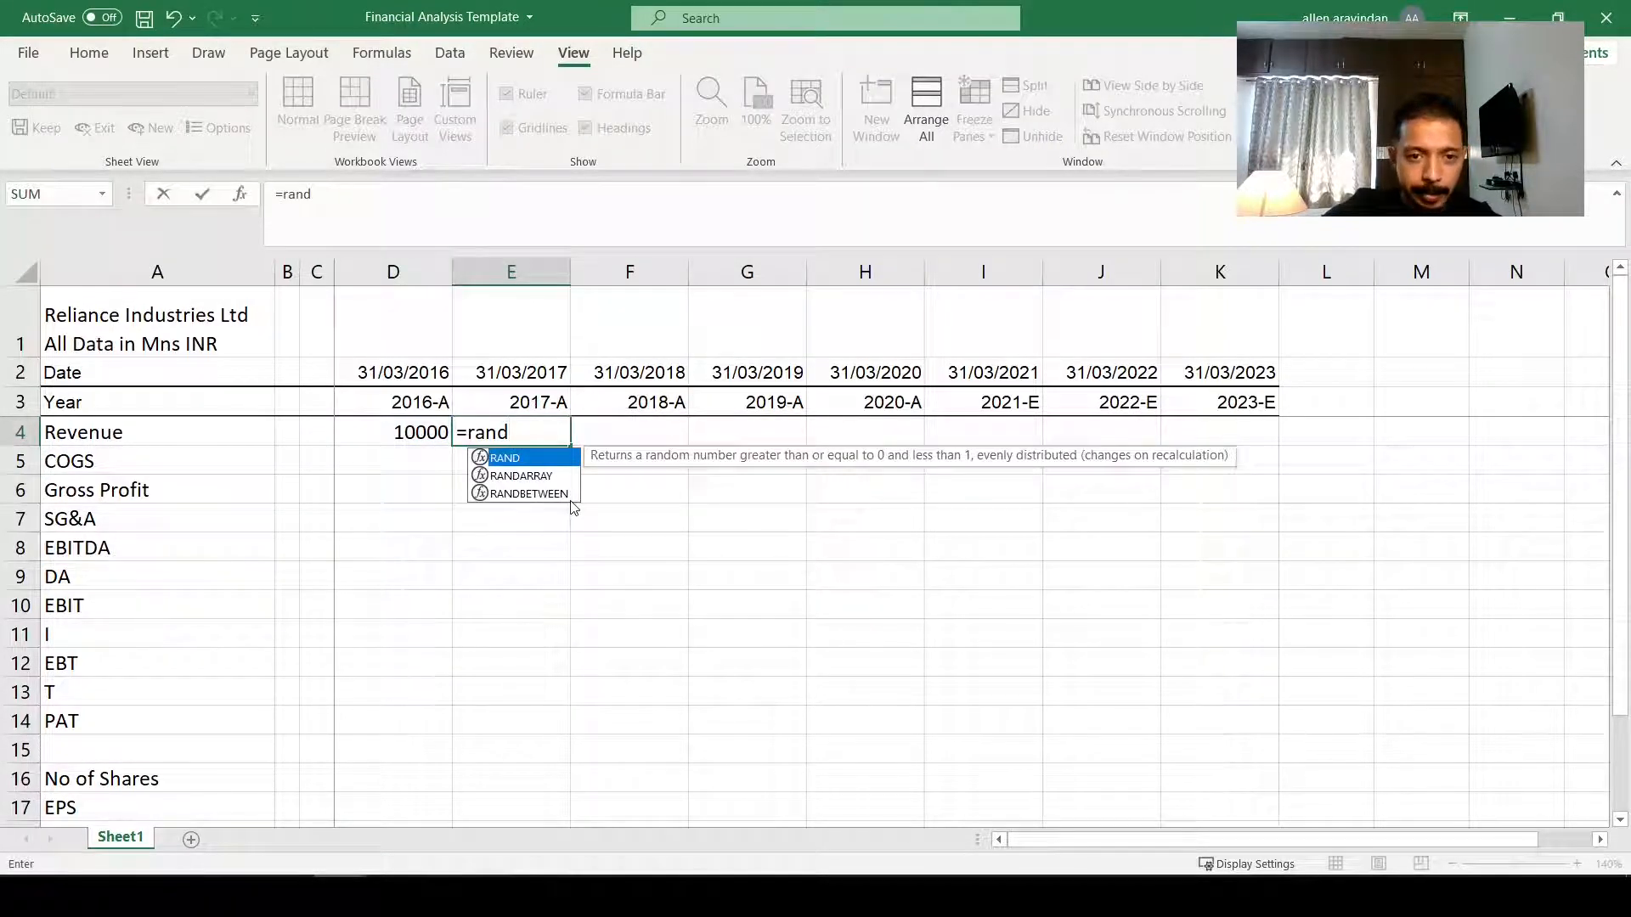
pyautogui.doubleClick(562, 495)
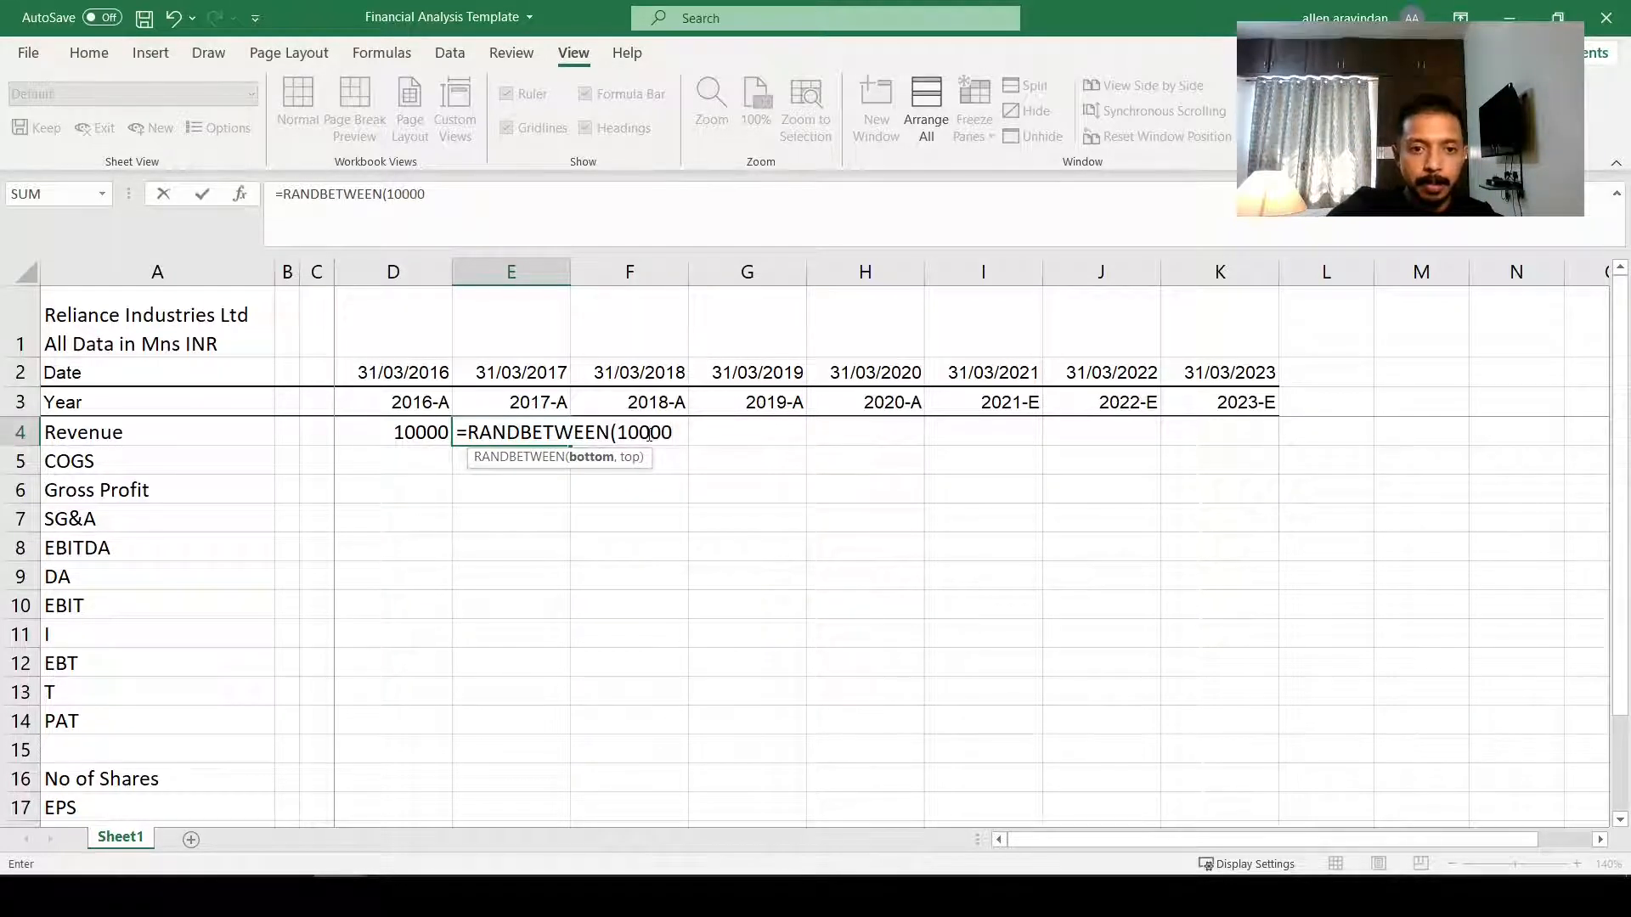
pyautogui.write('10000')
pyautogui.press('BackSpace')
pyautogui.press('BackSpace')
pyautogui.press('BackSpace')
pyautogui.write('00')
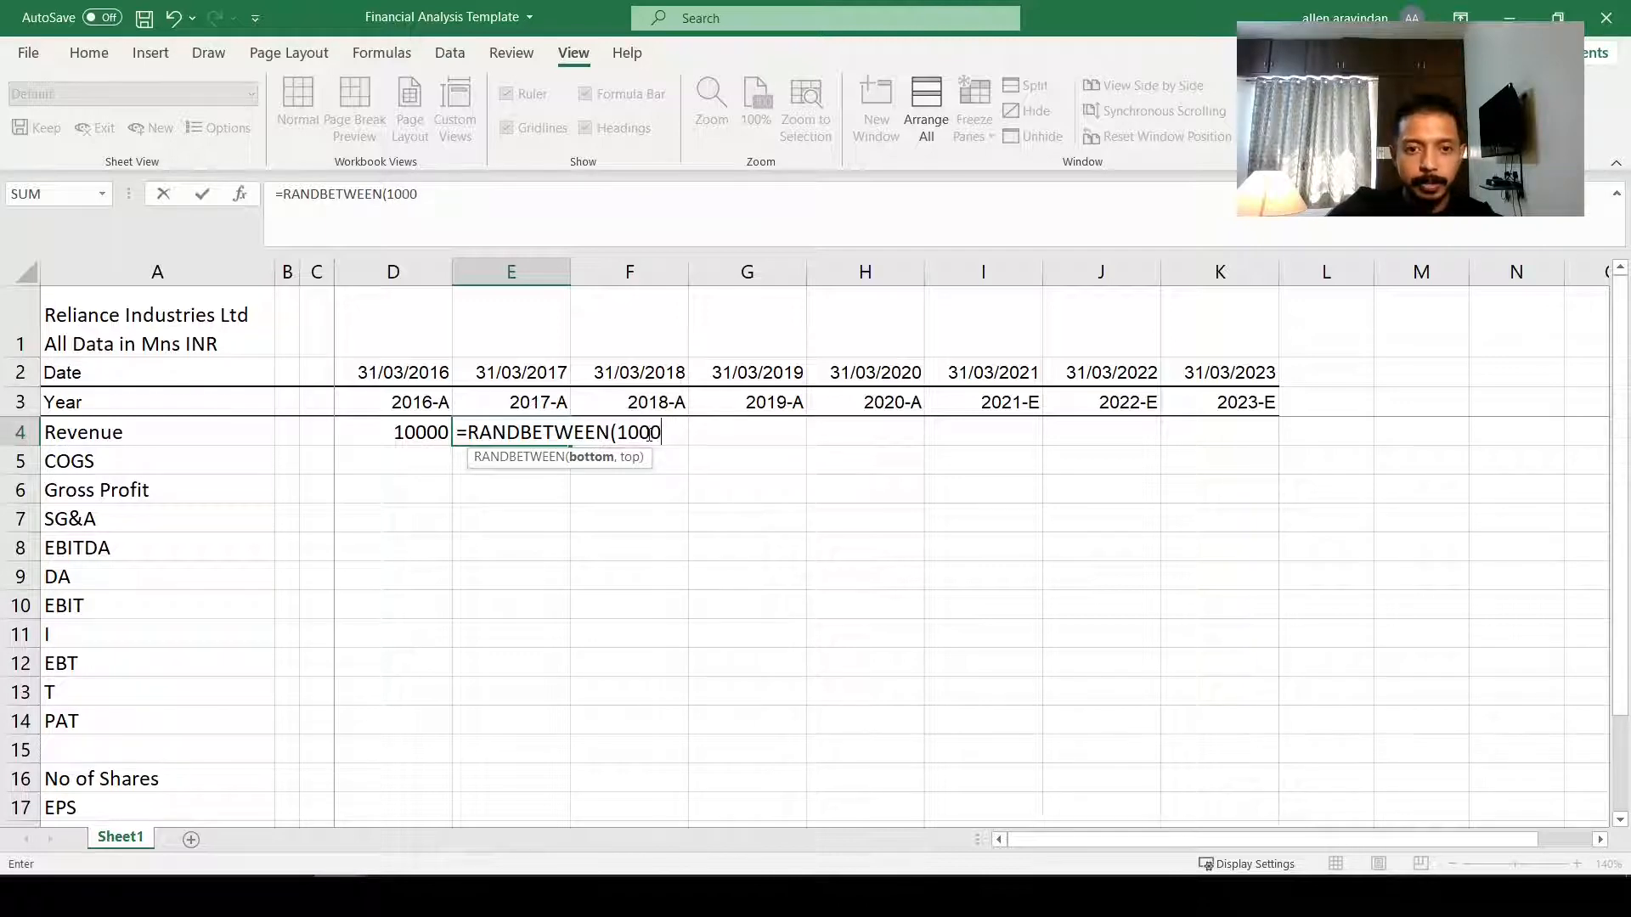
pyautogui.write(',500')
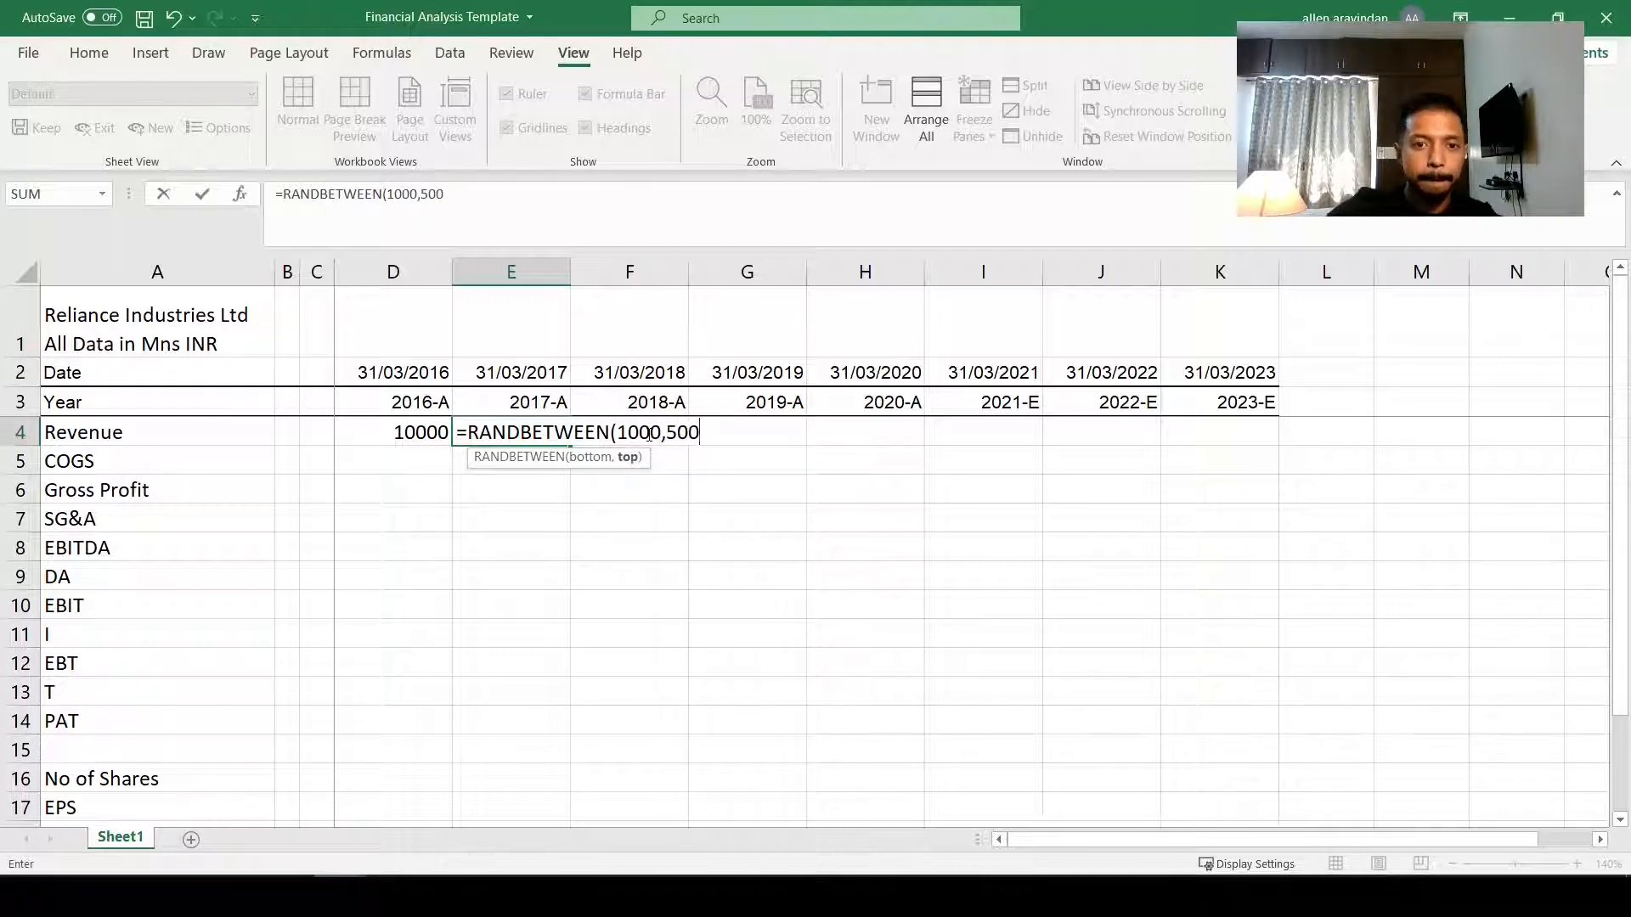
pyautogui.press('Return')
# Step: Change the upper bound of the random formula in cell E4 to 5000
pyautogui.press('Up')
pyautogui.press('F2')
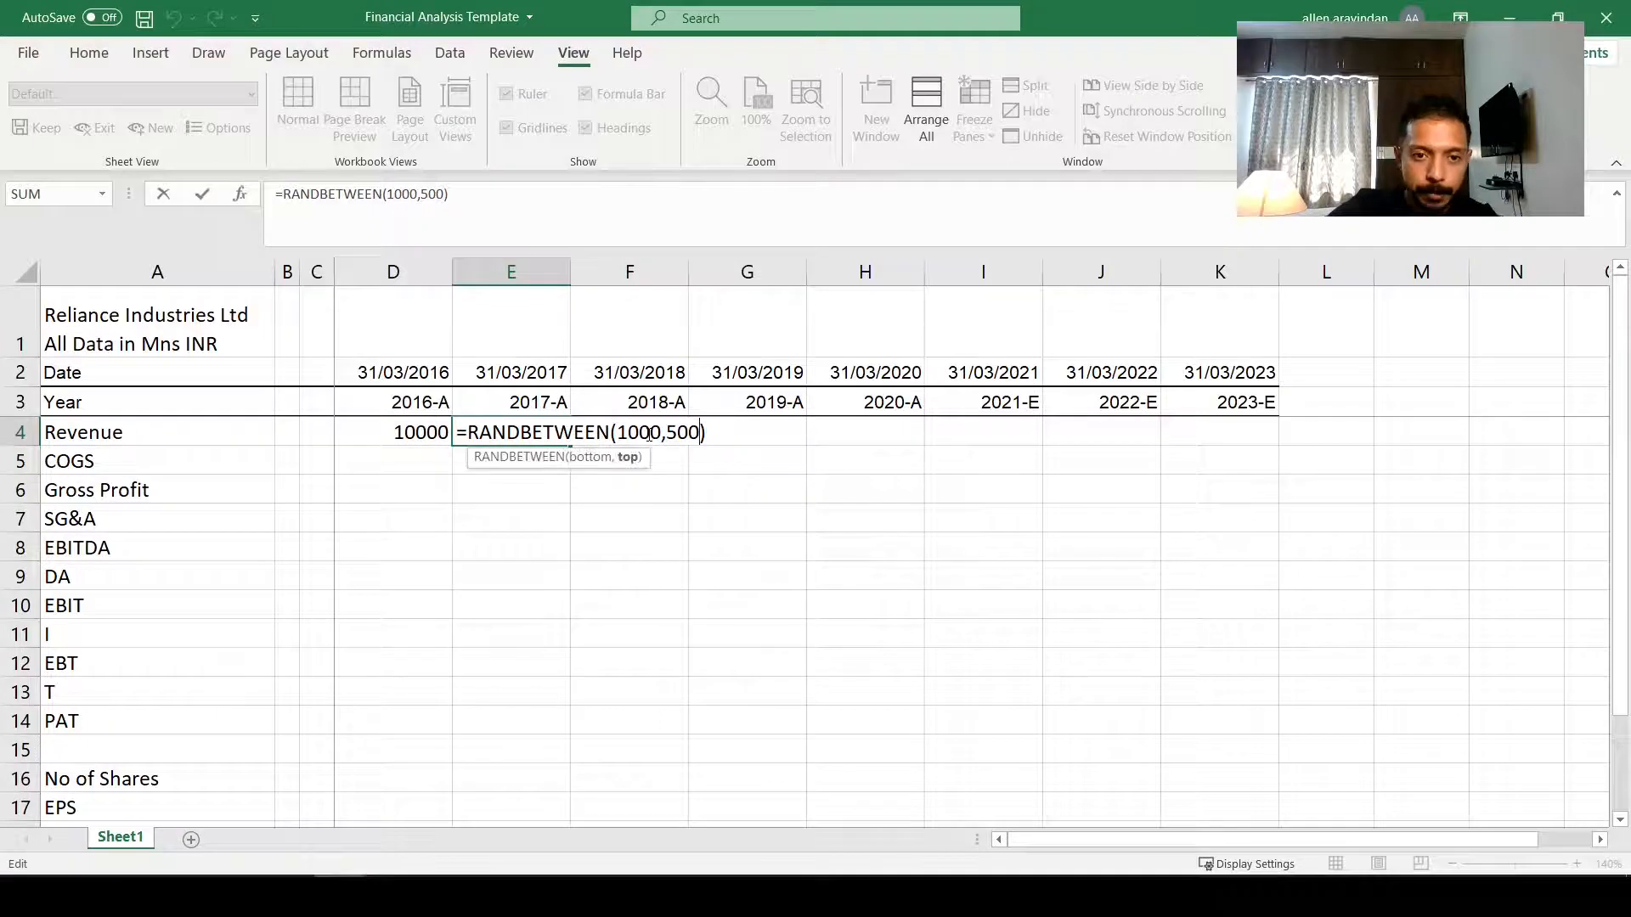
pyautogui.click(650, 433)
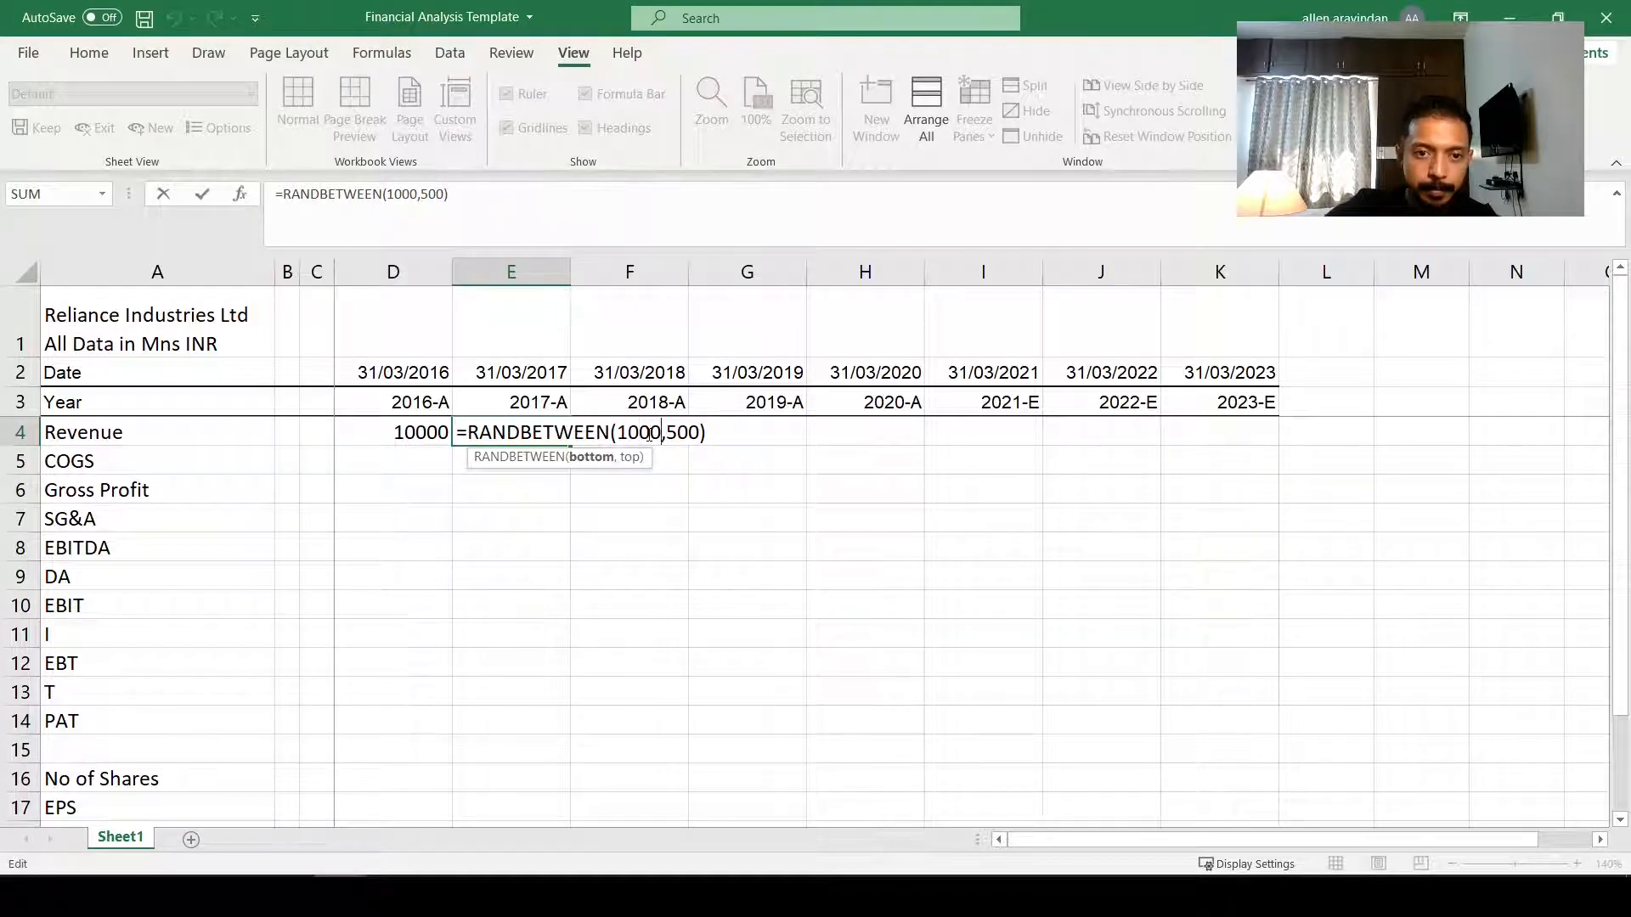
pyautogui.press('BackSpace')
pyautogui.press('BackSpace')
pyautogui.press('BackSpace')
pyautogui.press('Escape')
pyautogui.press('F2')
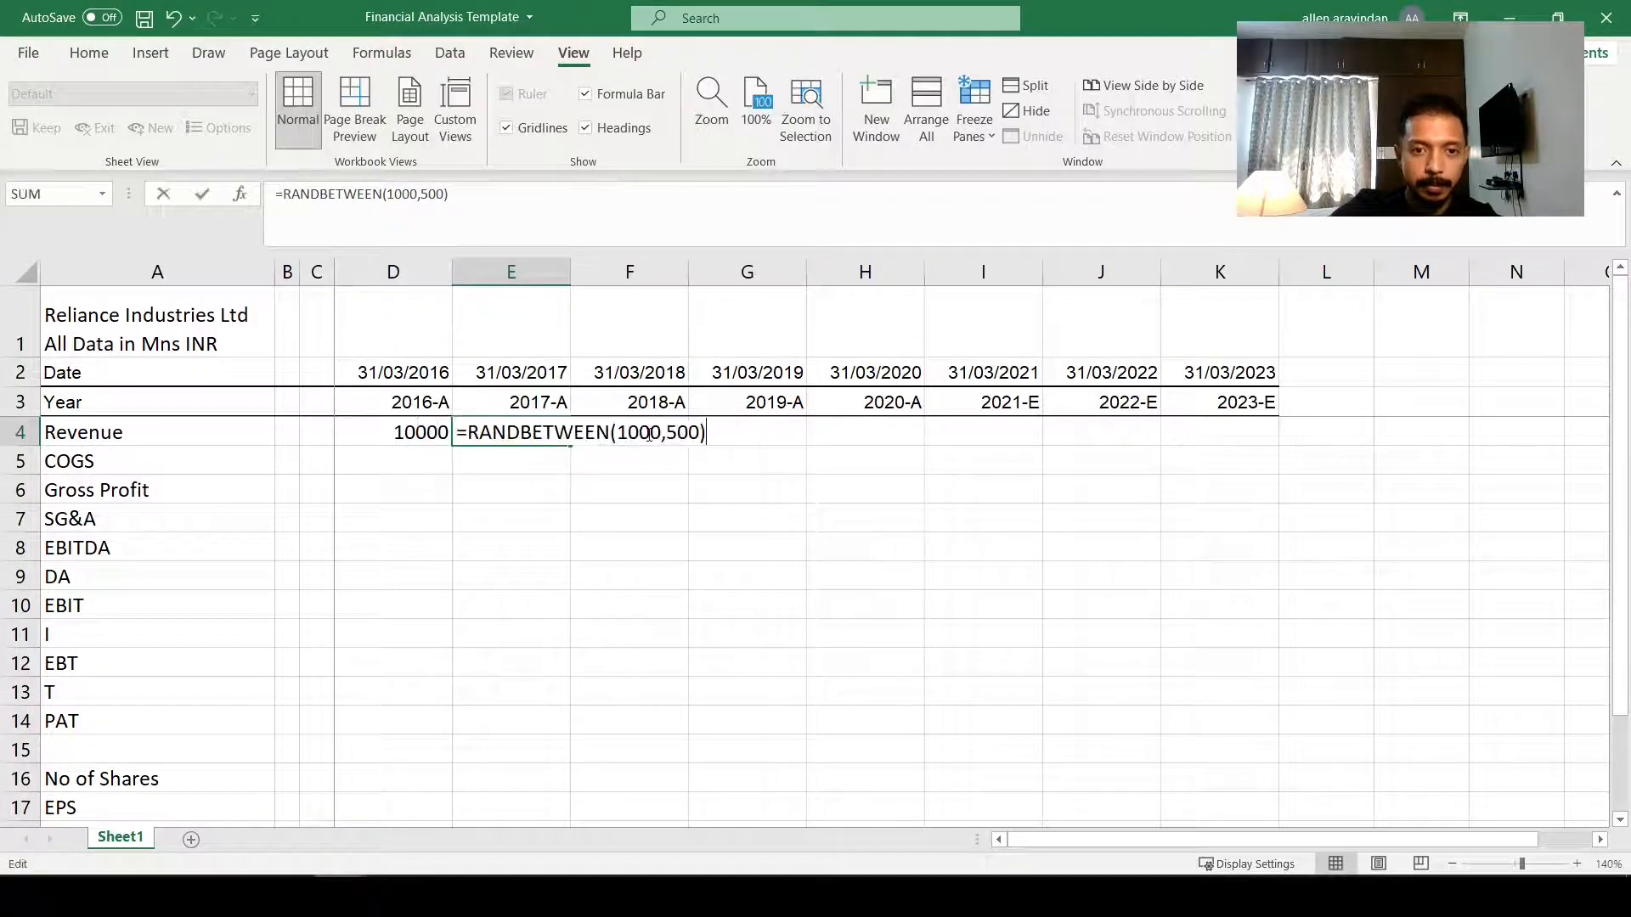
pyautogui.write('0')
pyautogui.press('Return')
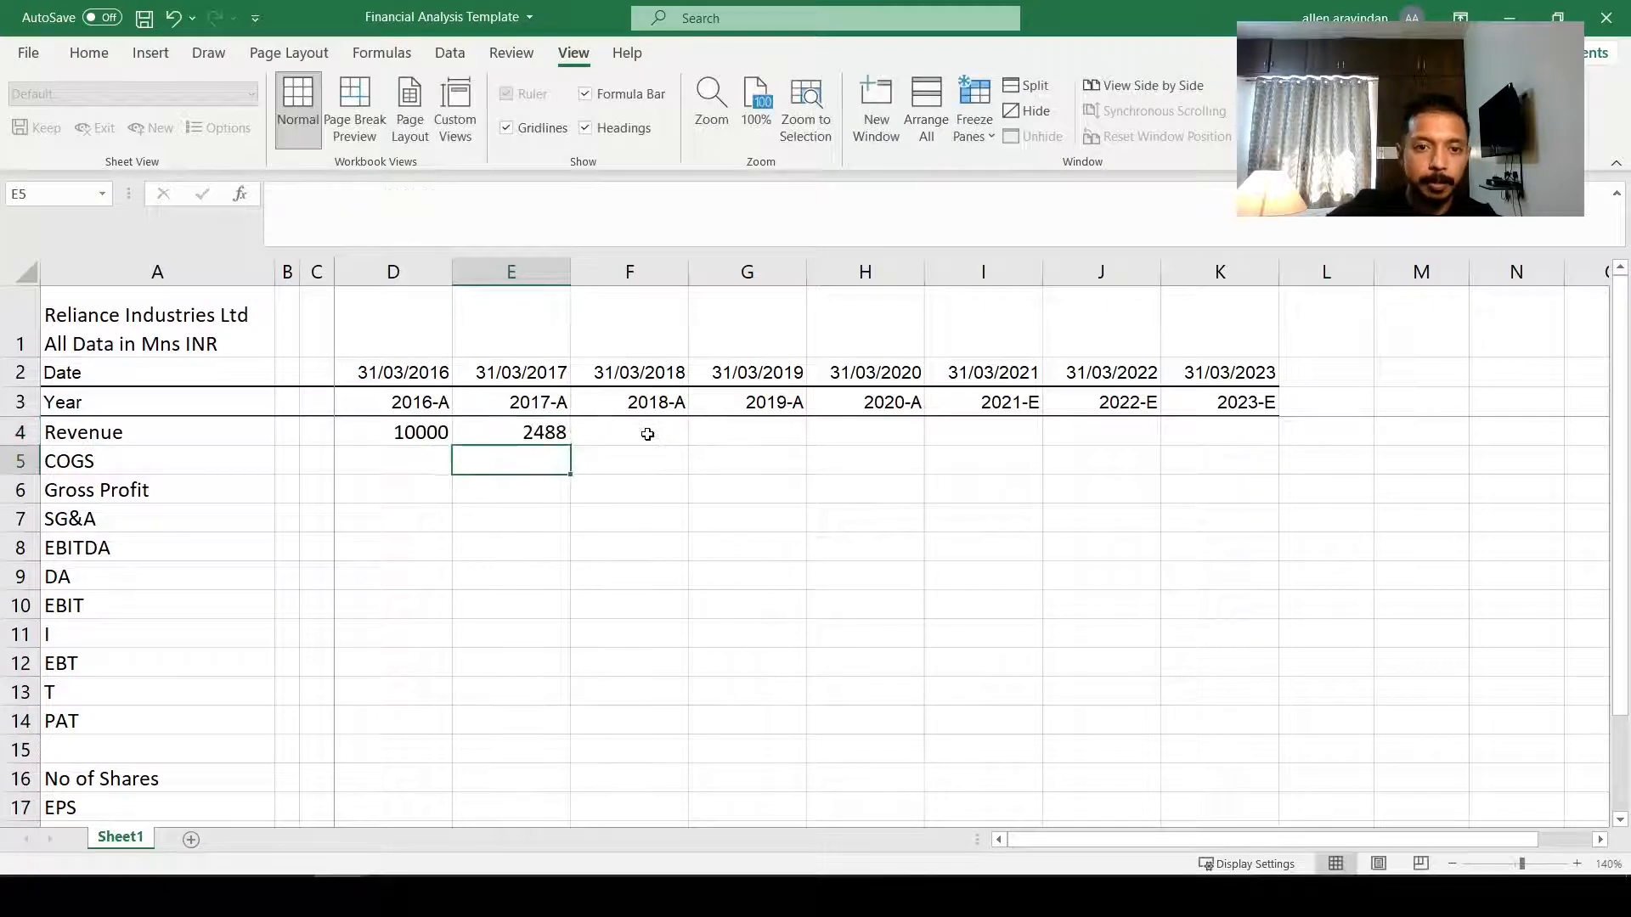
# Step: Copy the 2017-A Revenue formula across to 2020-A, filling cells E4 to H4
pyautogui.press('Up')
pyautogui.hotkey('ctrl', 'c')
pyautogui.keyDown('shift'); pyautogui.click(647, 434); pyautogui.keyUp('shift')
pyautogui.hotkey('shift', 'Right')
pyautogui.hotkey('shift', 'Right')
pyautogui.hotkey('ctrl', 'v')
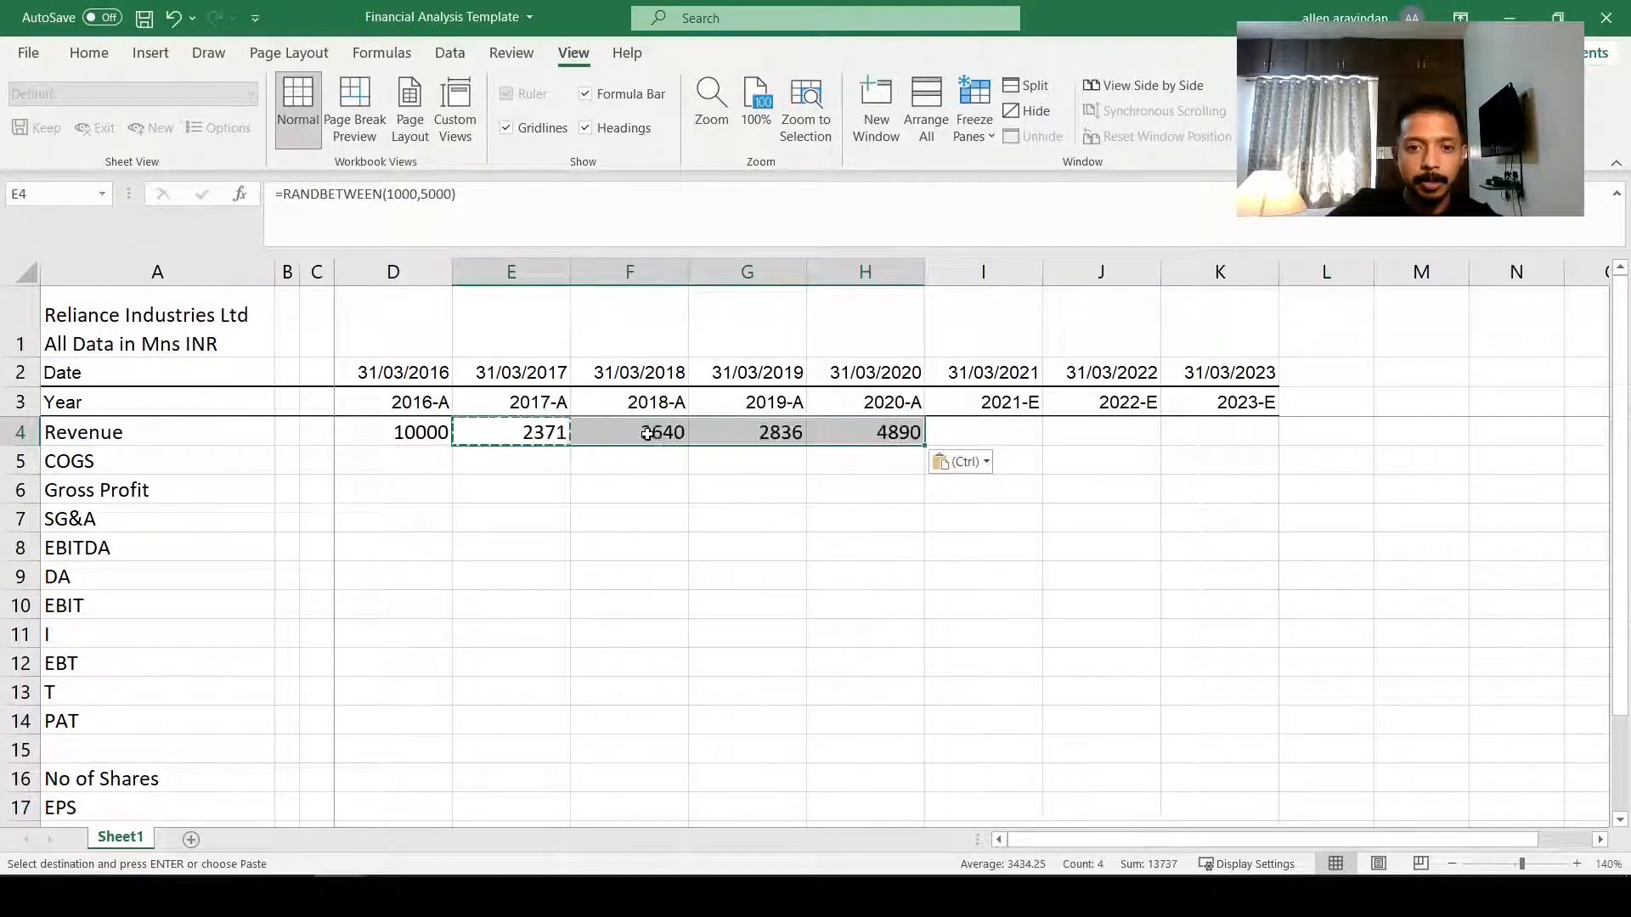
pyautogui.press('Escape')
# Step: Replace the random formulas in cells E4 to H4 with their fixed values
pyautogui.press('Down')
pyautogui.press('Up')
pyautogui.press('F2')
pyautogui.press('Escape')
pyautogui.press('Right')
pyautogui.press('Left')
pyautogui.hotkey('shift', 'Right')
pyautogui.hotkey('shift', 'Right')
pyautogui.hotkey('shift', 'Right')
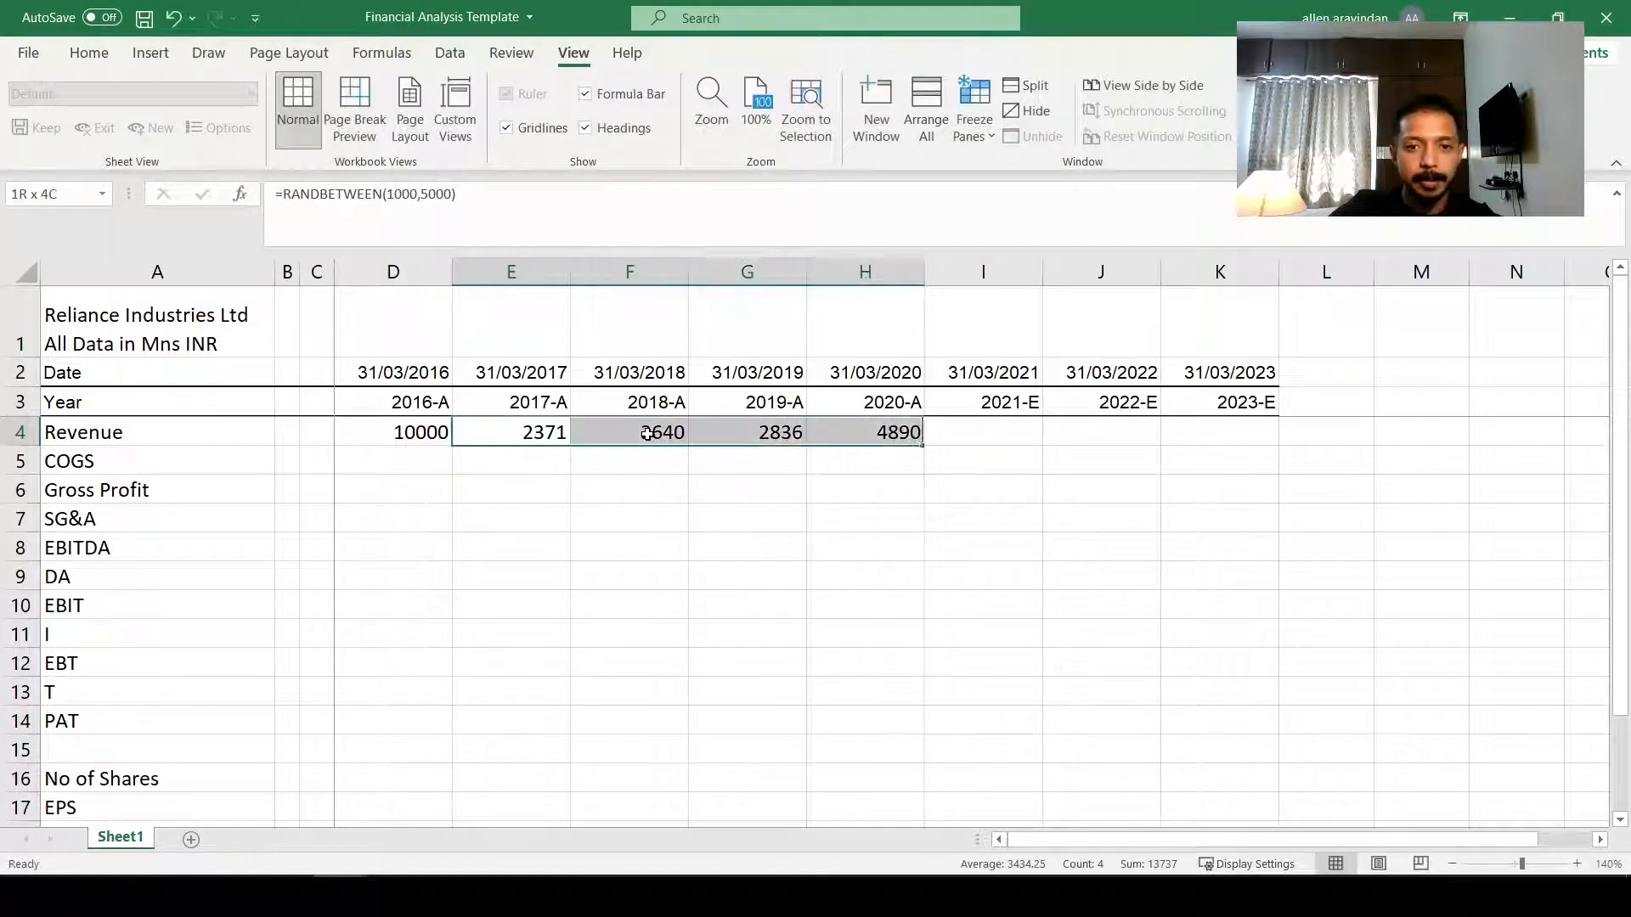
pyautogui.hotkey('ctrl', 'c')
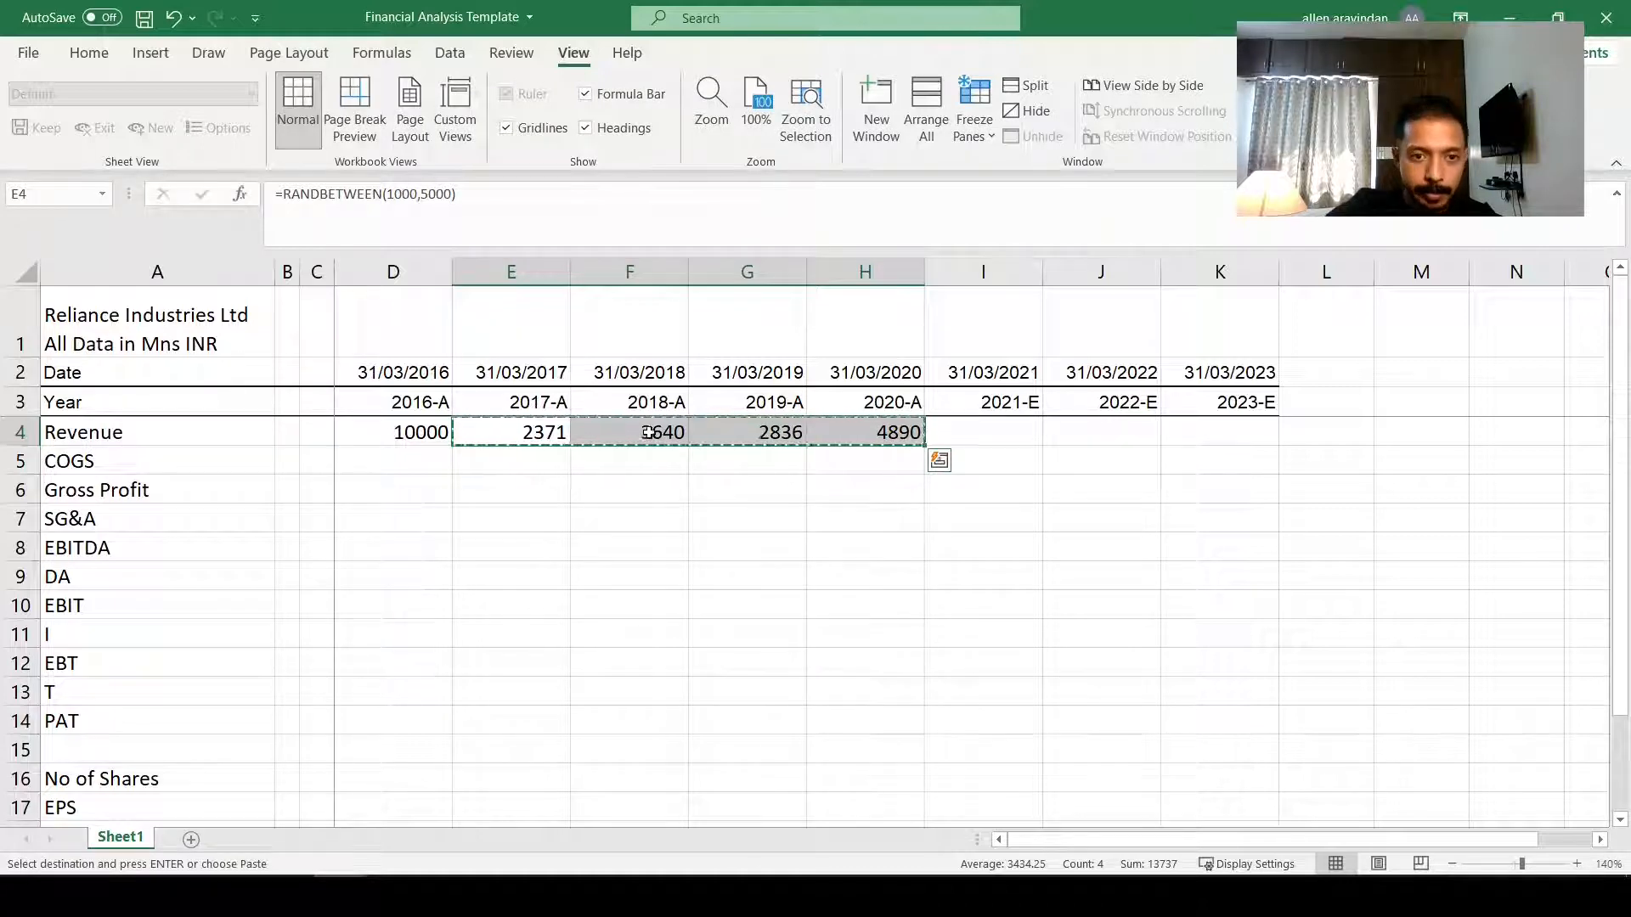
pyautogui.rightClick(547, 432)
pyautogui.click(620, 387)
pyautogui.press('Escape')
pyautogui.click(426, 459)
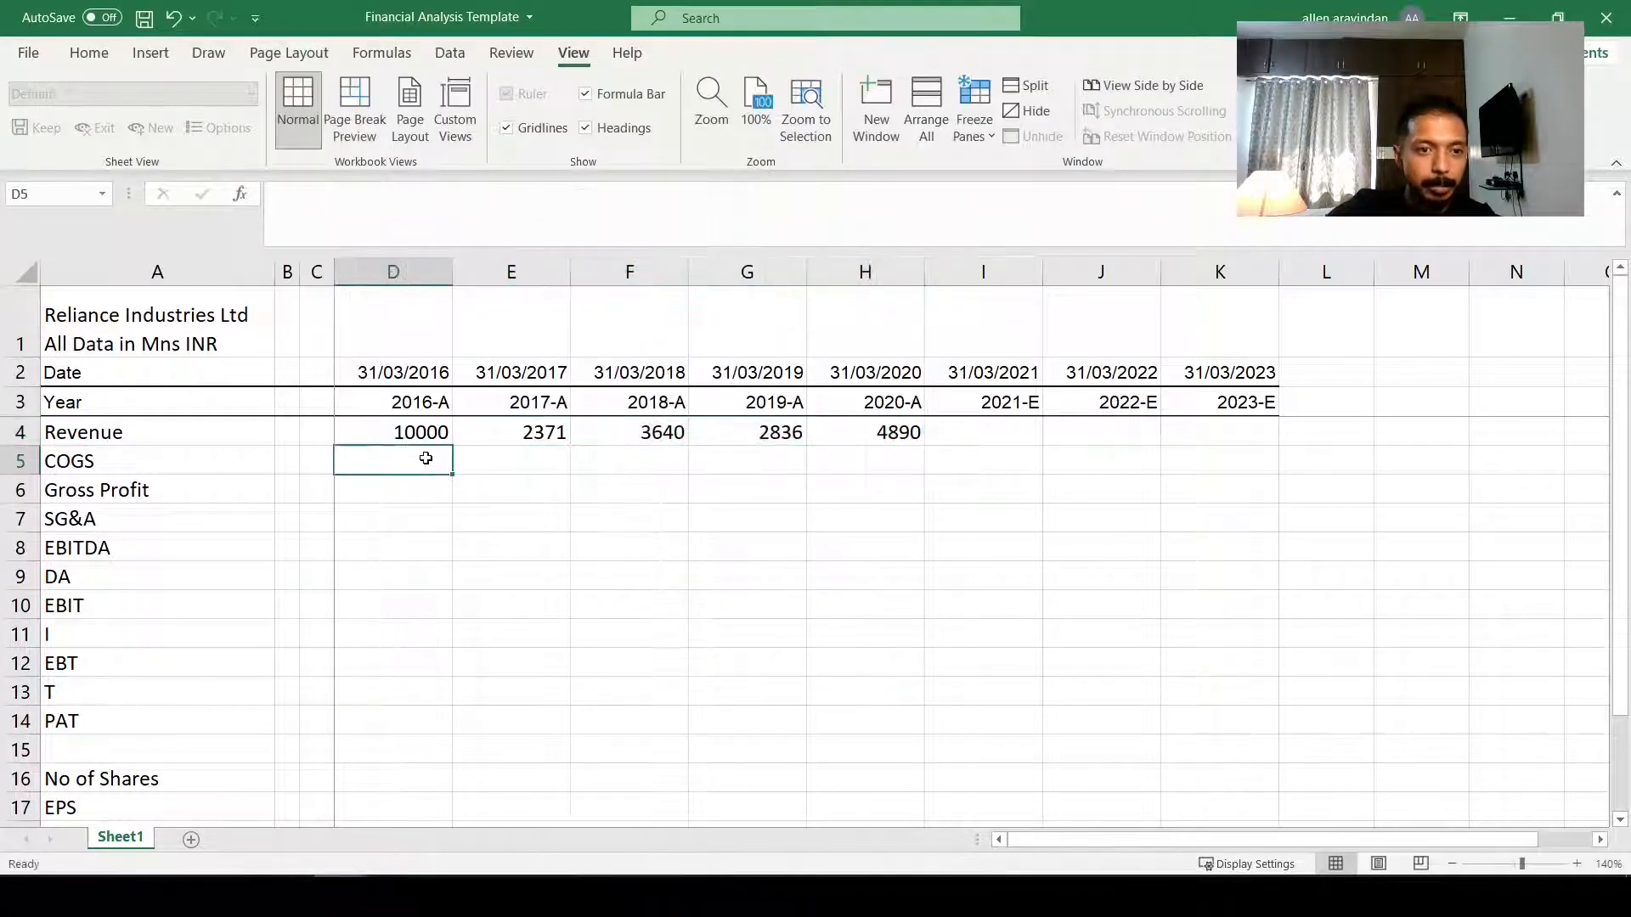
pyautogui.write('=')
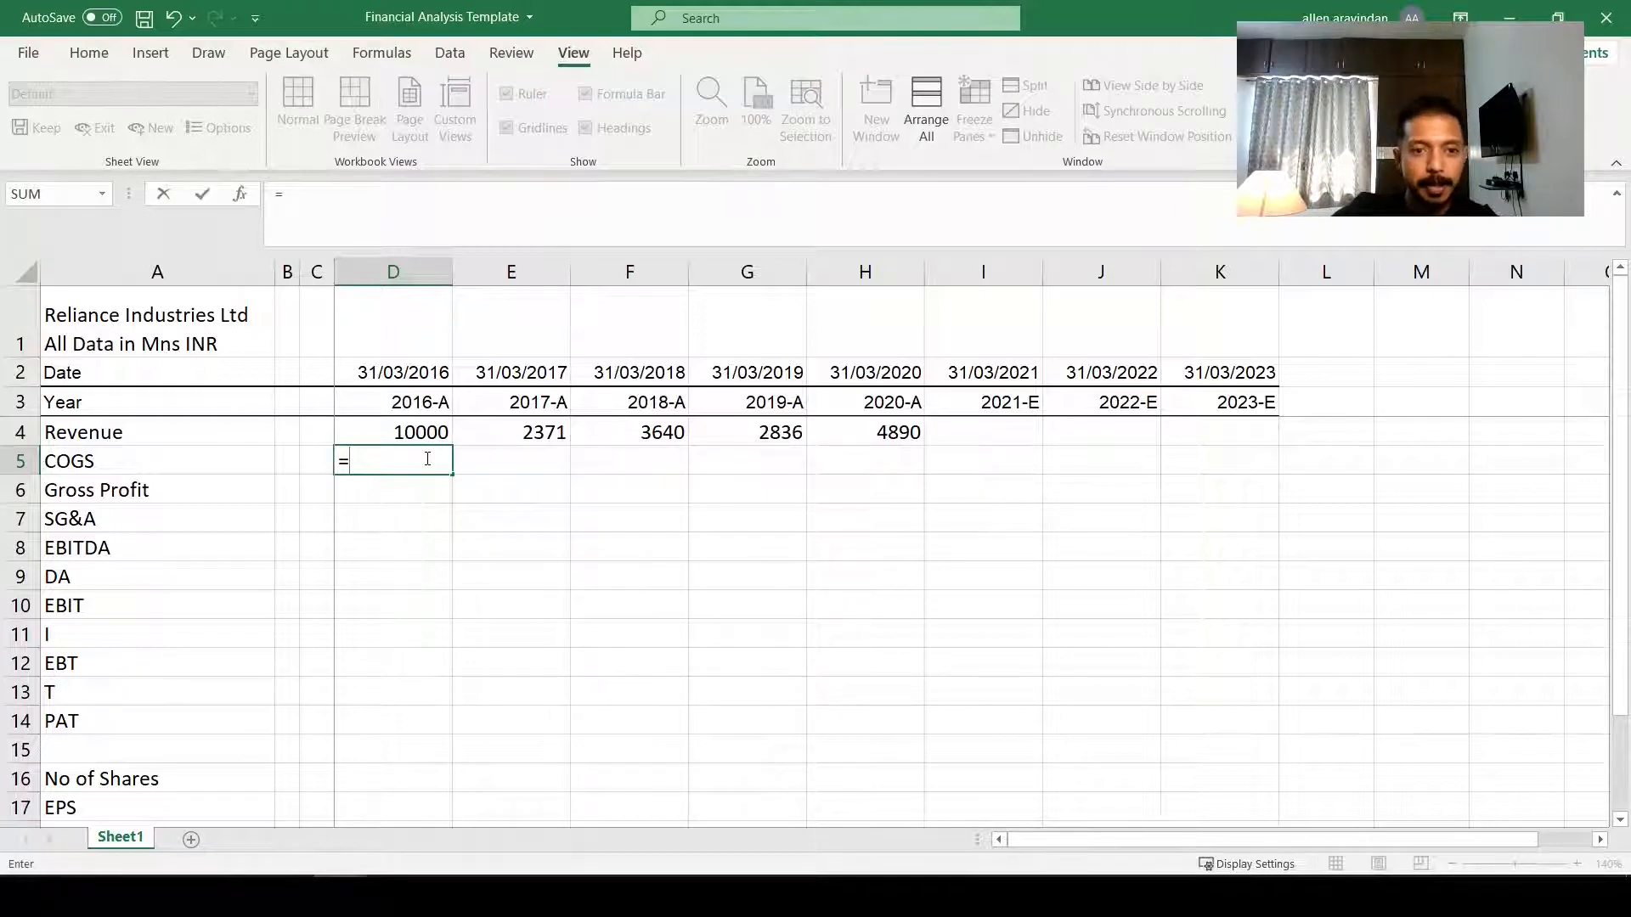
pyautogui.write('rand')
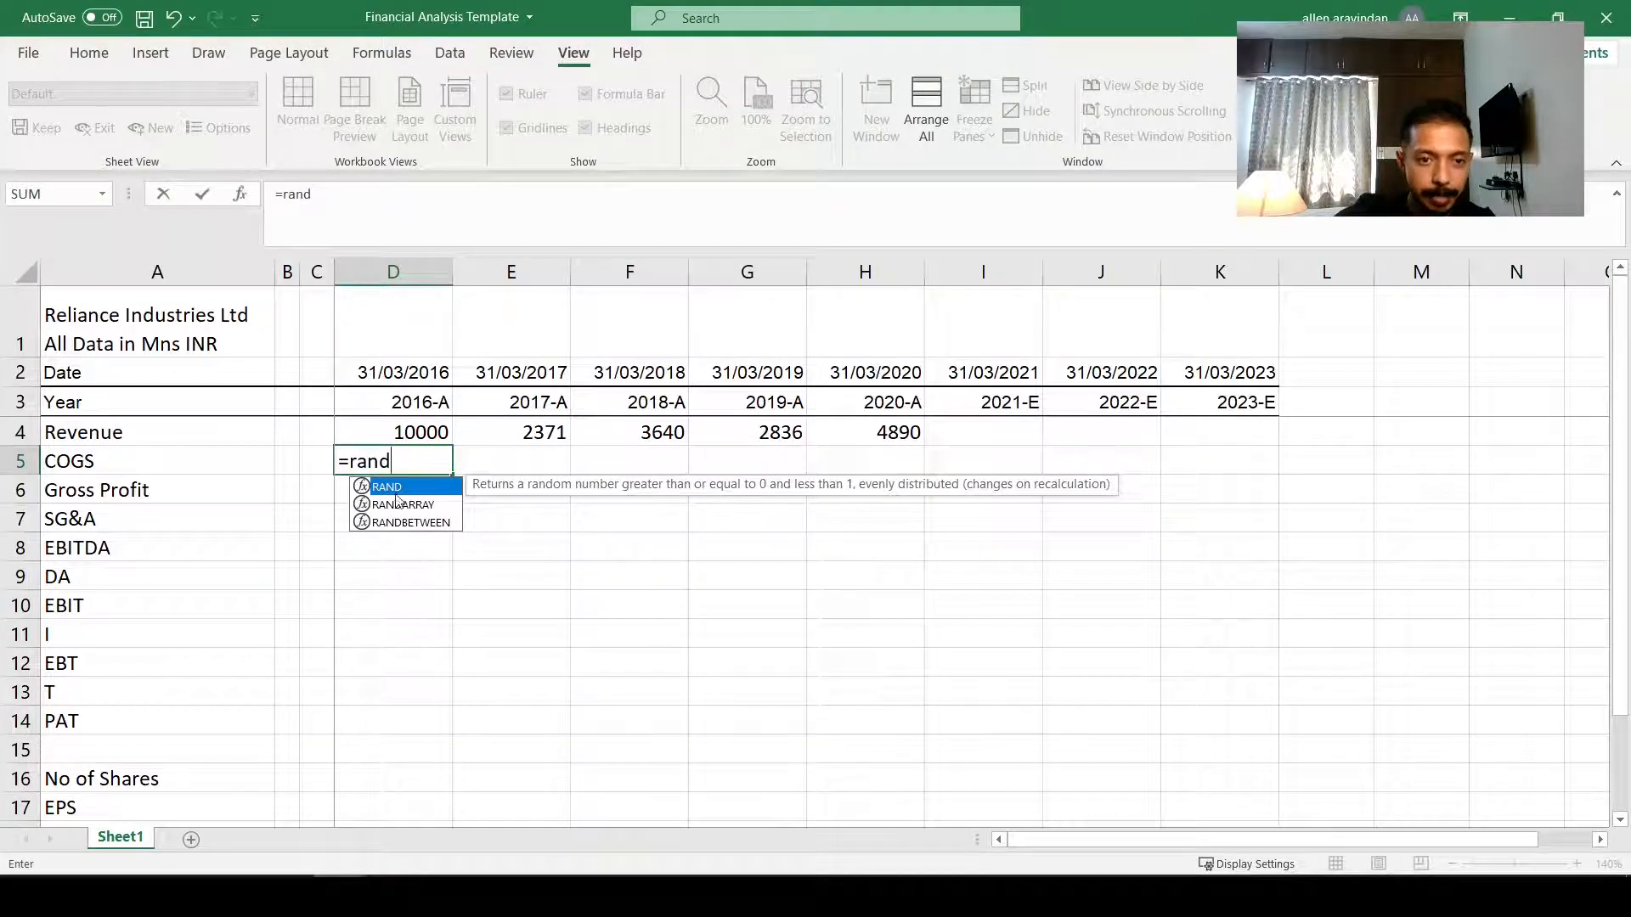
pyautogui.press('Tab')
pyautogui.press('Escape')
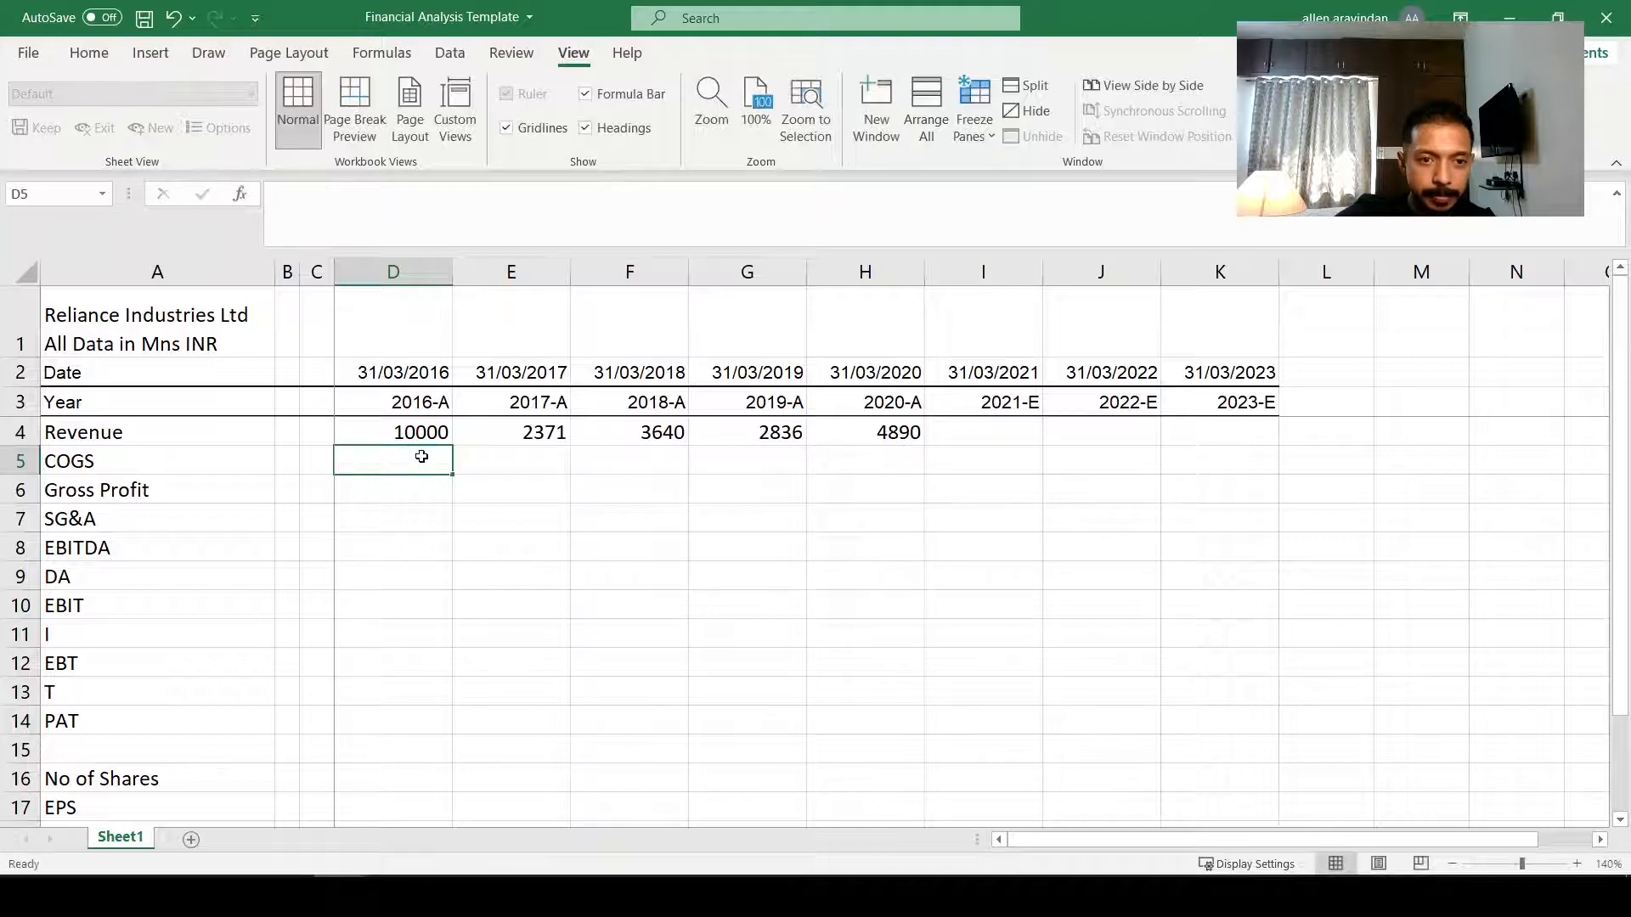
# Step: Enter the formula =RANDBETWEEN(500,2000) for the 2016-A COGS in cell D5
pyautogui.write('=ran')
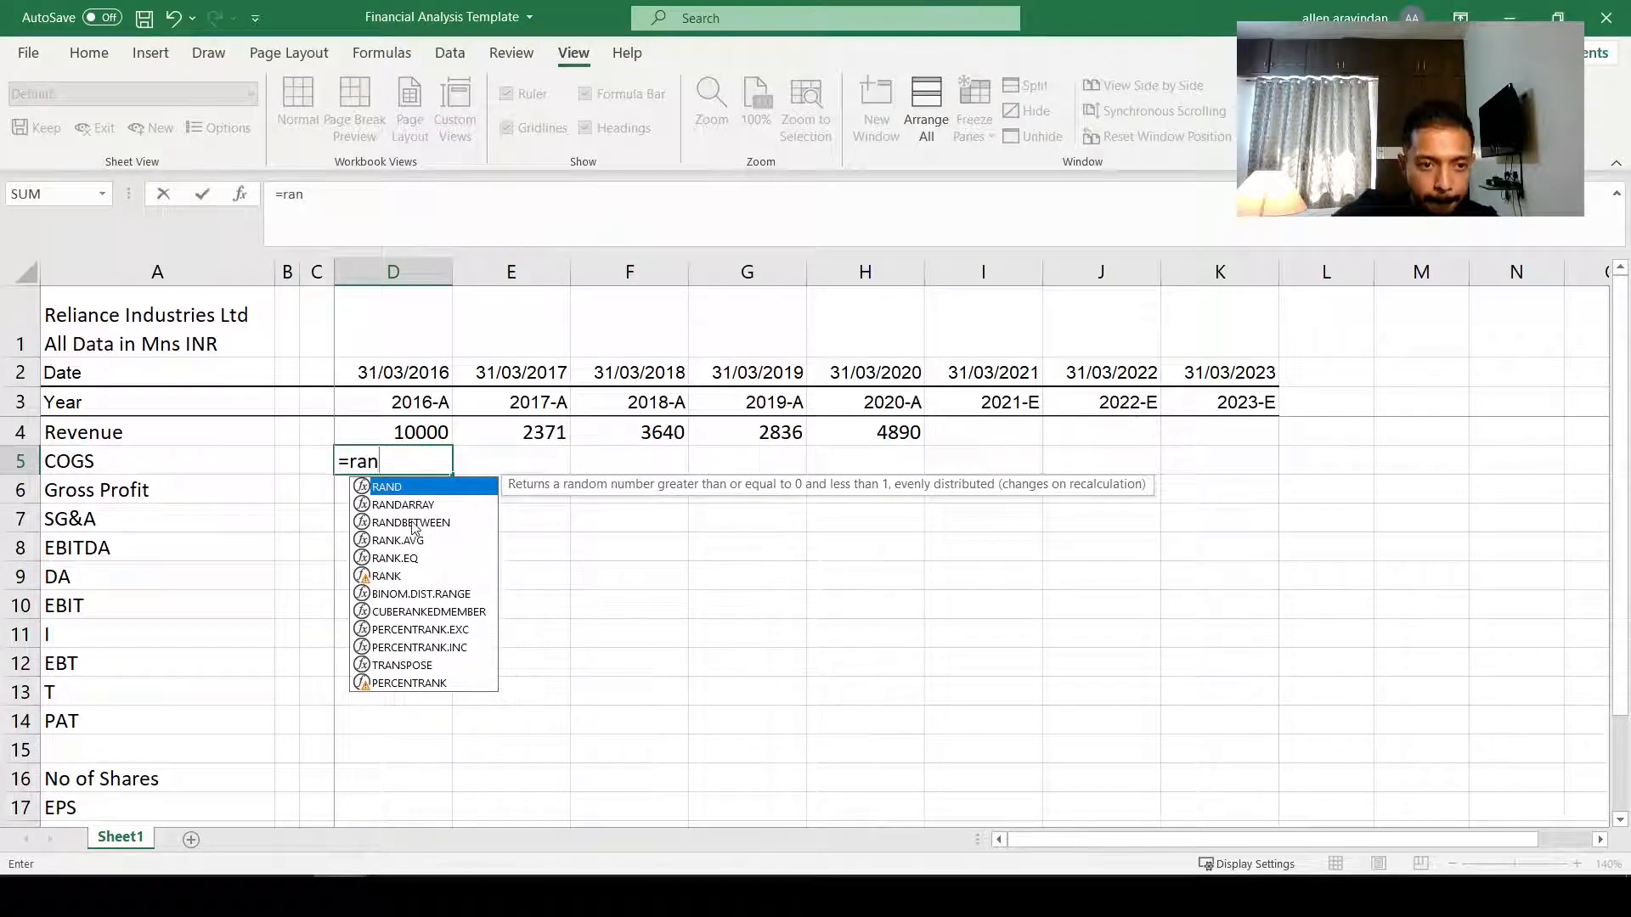
pyautogui.doubleClick(411, 520)
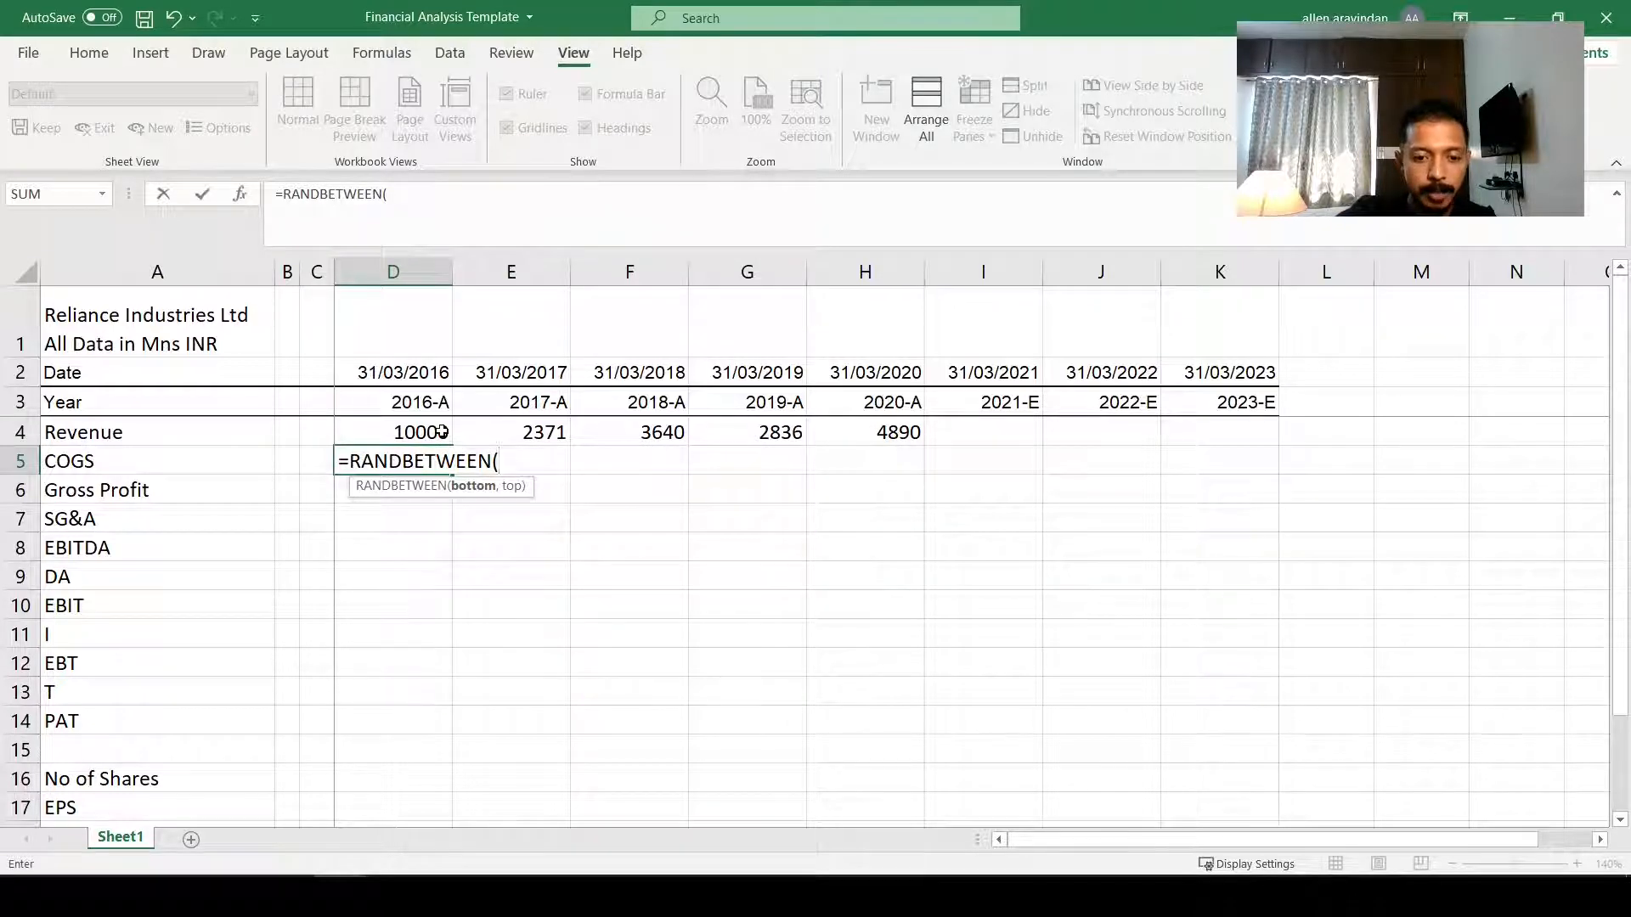
pyautogui.write('500,2000')
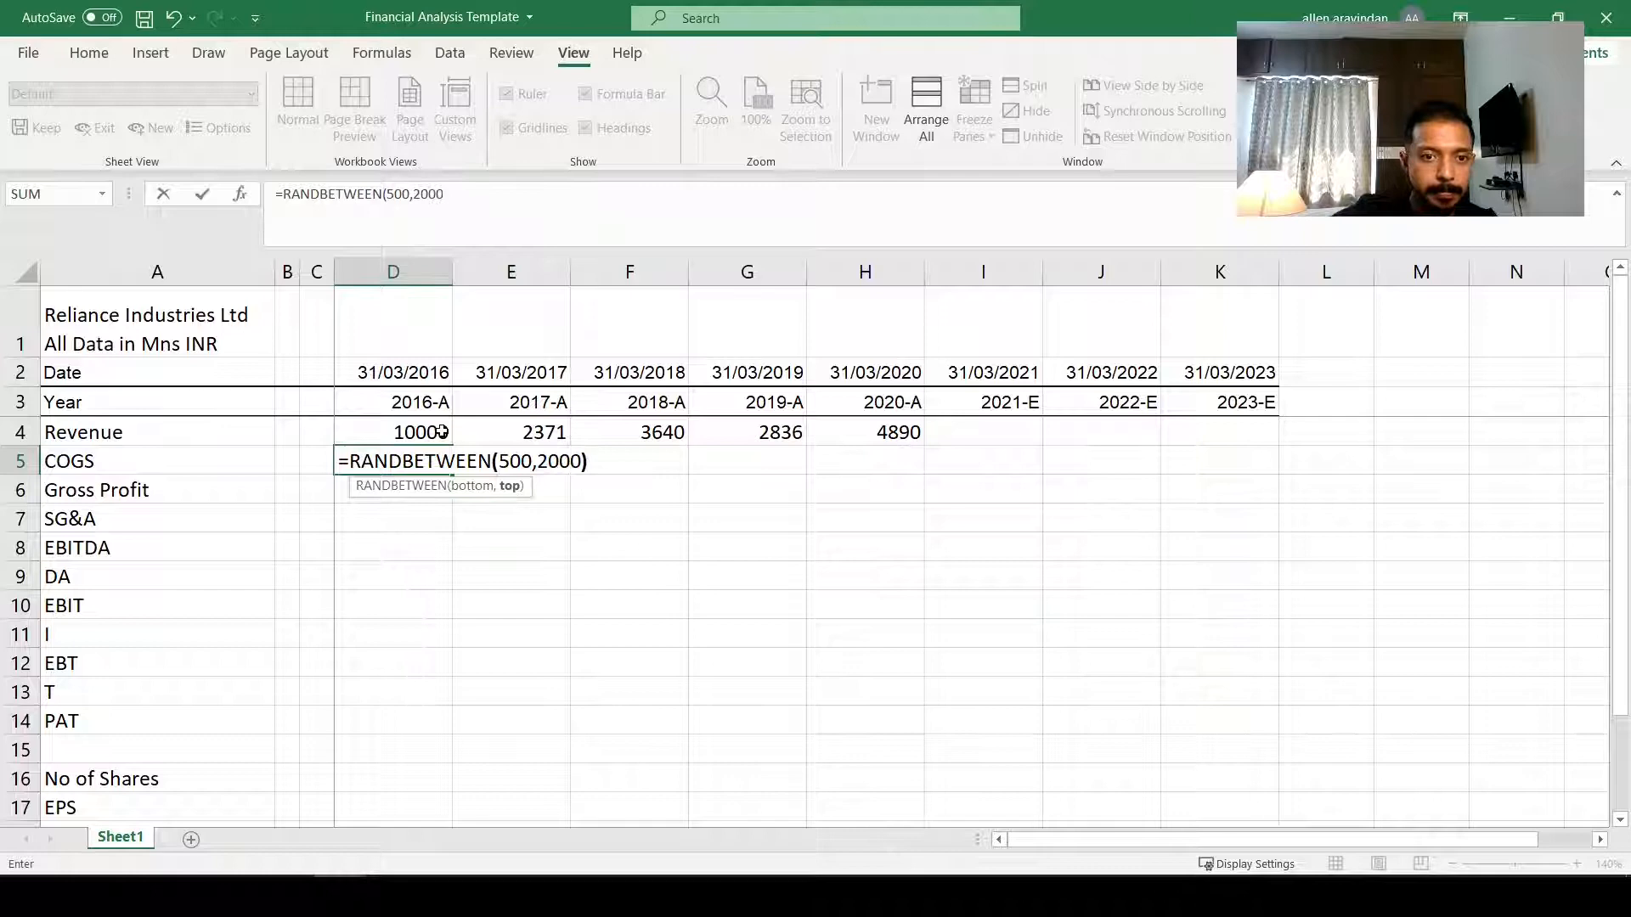
pyautogui.hotkey('ctrl', 'Return')
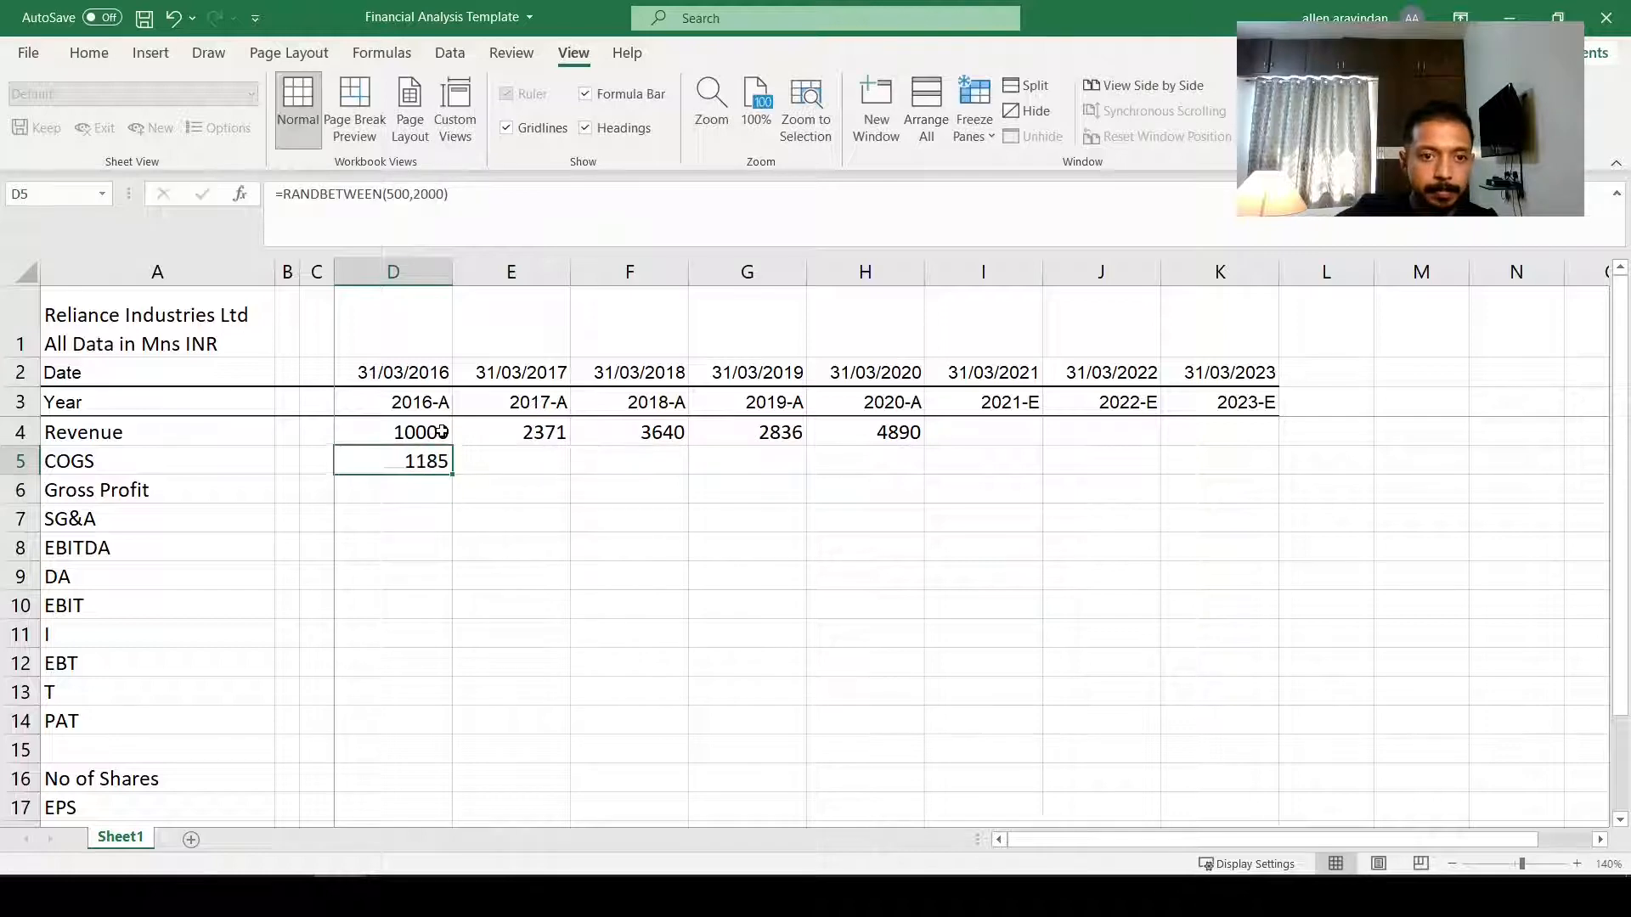
# Step: Copy the 2016-A COGS formula across to 2020-A, filling cells D5 to H5
pyautogui.hotkey('ctrl', 'c')
pyautogui.hotkey('shift', 'Right')
pyautogui.hotkey('shift', 'Right')
pyautogui.hotkey('shift', 'Right')
pyautogui.hotkey('shift', 'Right')
pyautogui.press('Return')
pyautogui.press('Down')
pyautogui.press('Down')
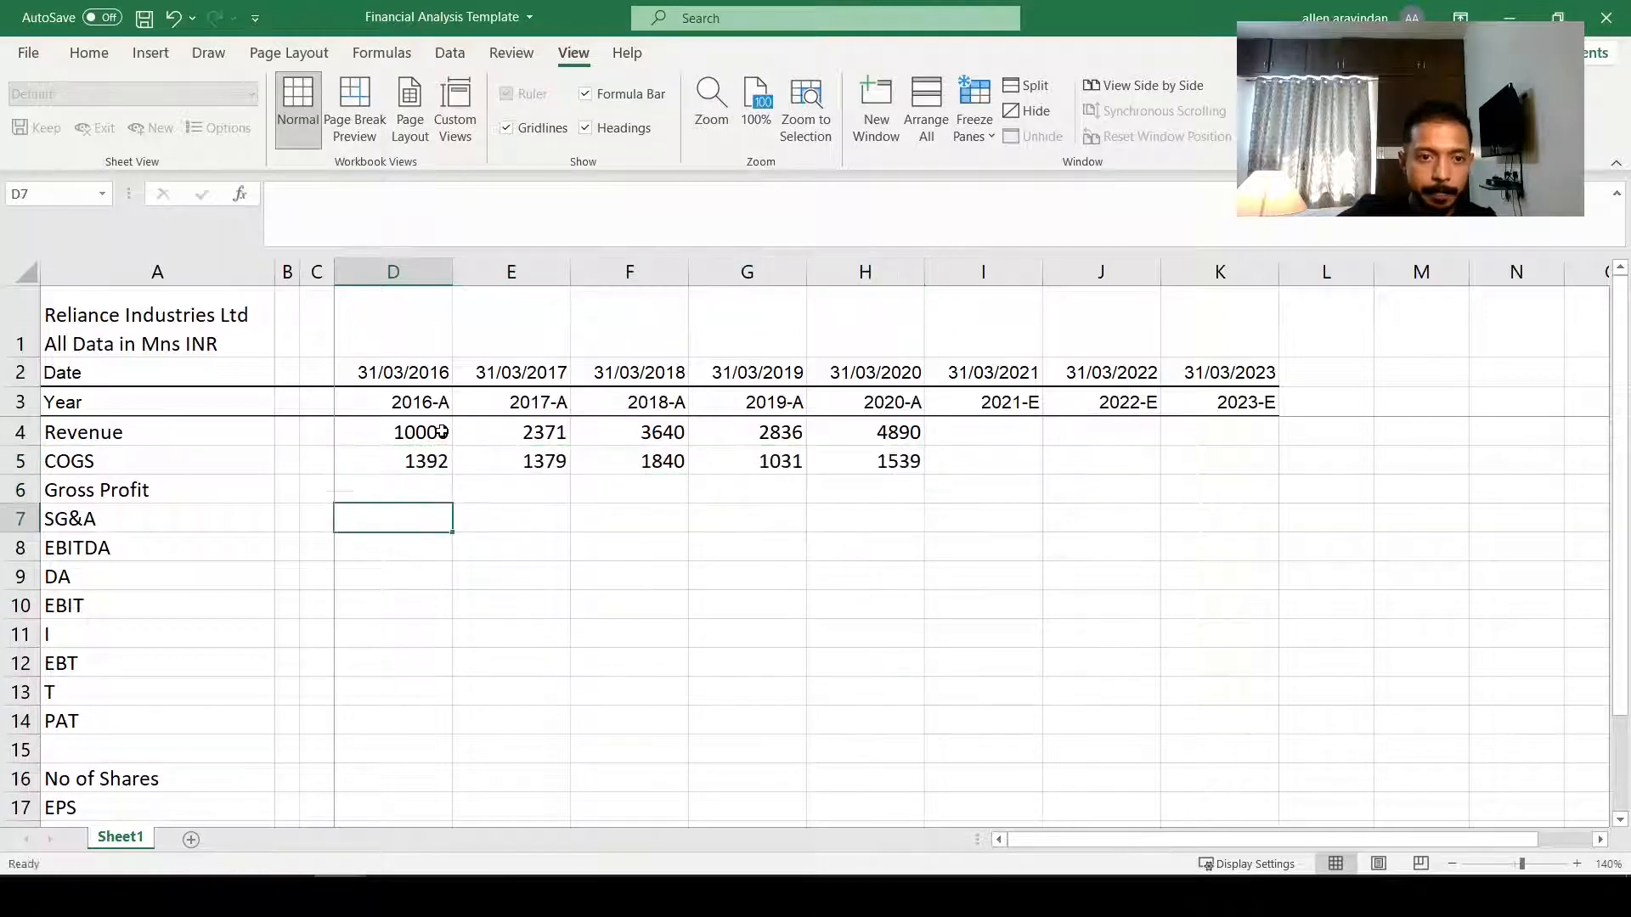
# Step: Replace the random COGS formulas in cells D5 to H5 with their fixed values
pyautogui.press('Up')
pyautogui.press('Up')
pyautogui.press('F2')
pyautogui.press('Escape')
pyautogui.hotkey('shift', 'Right')
pyautogui.hotkey('shift', 'Right')
pyautogui.hotkey('shift', 'Right')
pyautogui.hotkey('shift', 'Right')
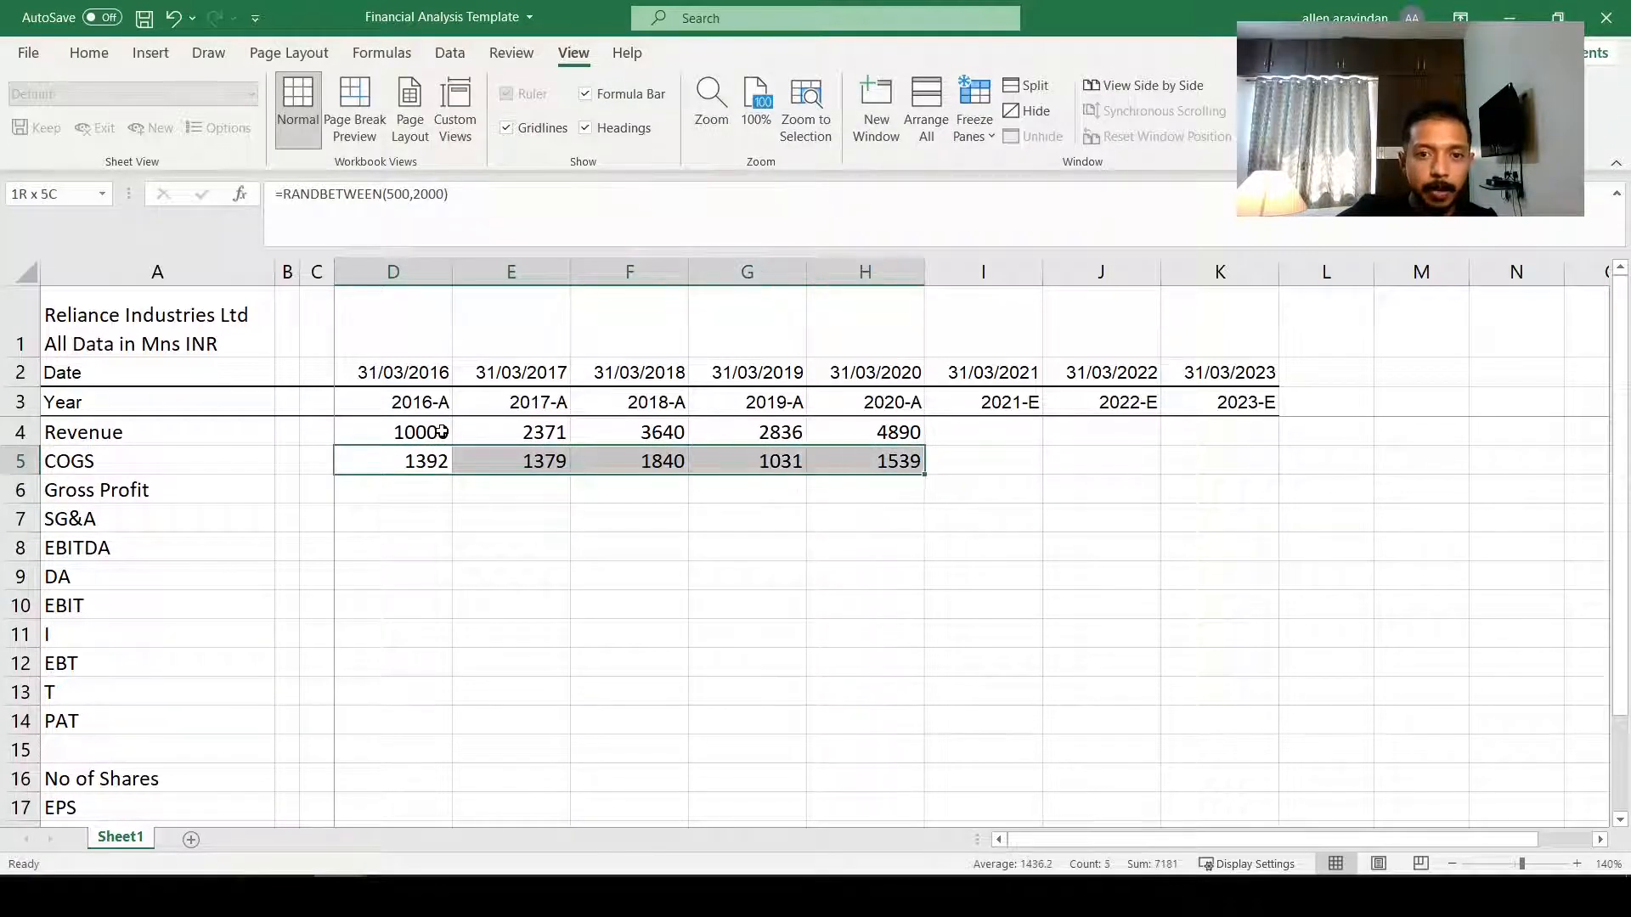
pyautogui.hotkey('ctrl', 'c')
pyautogui.rightClick(390, 464)
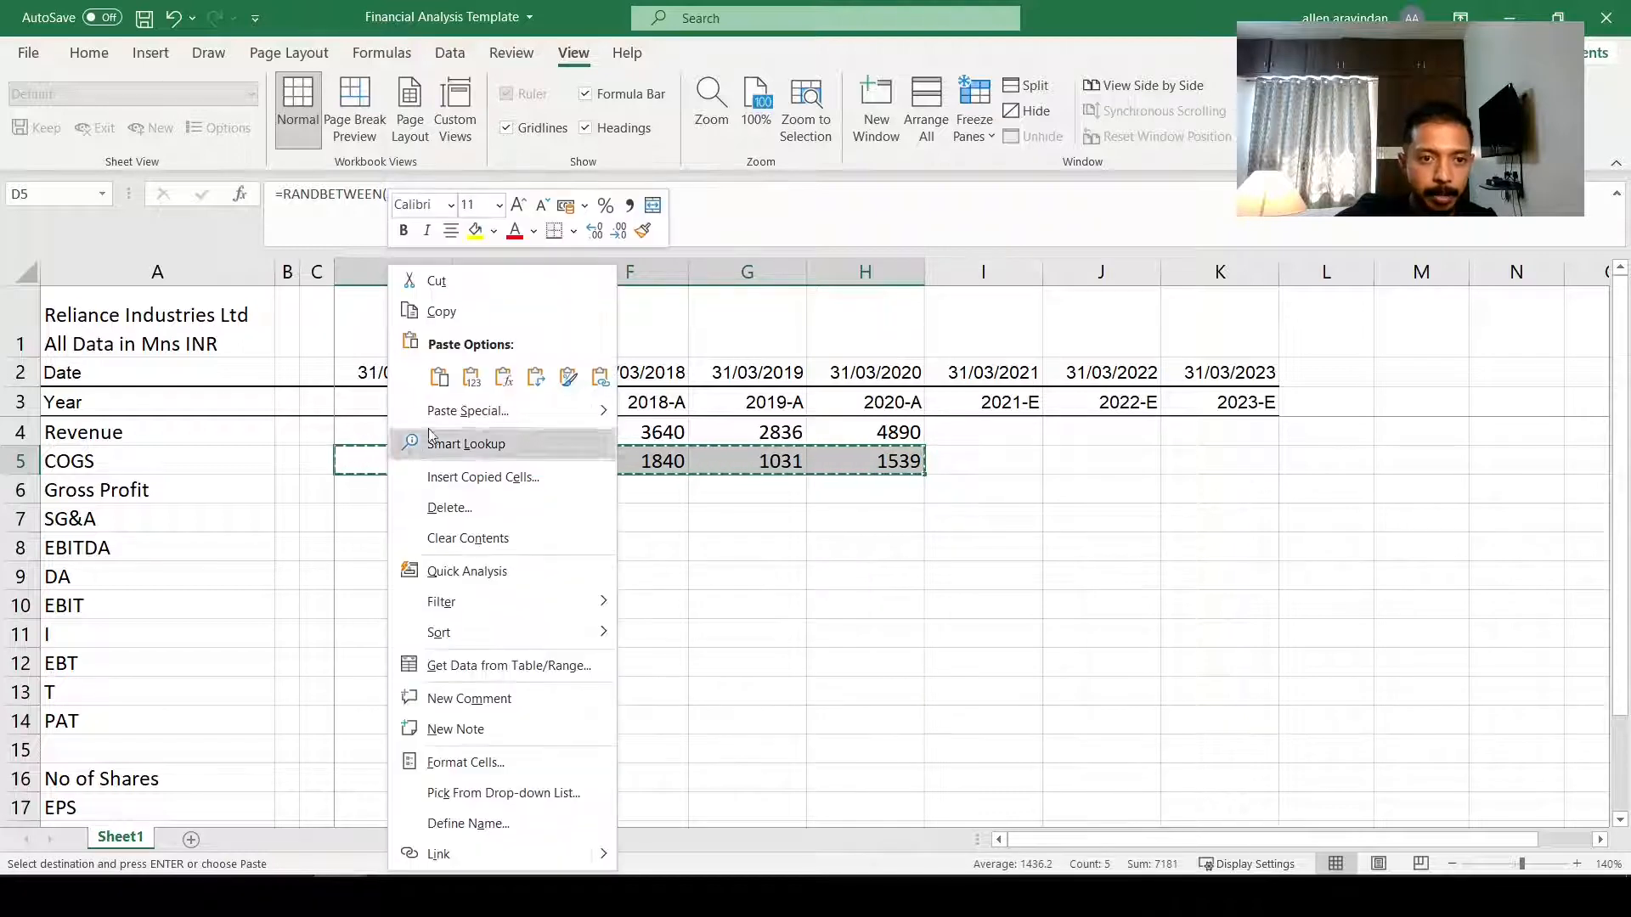
pyautogui.click(472, 377)
pyautogui.click(437, 491)
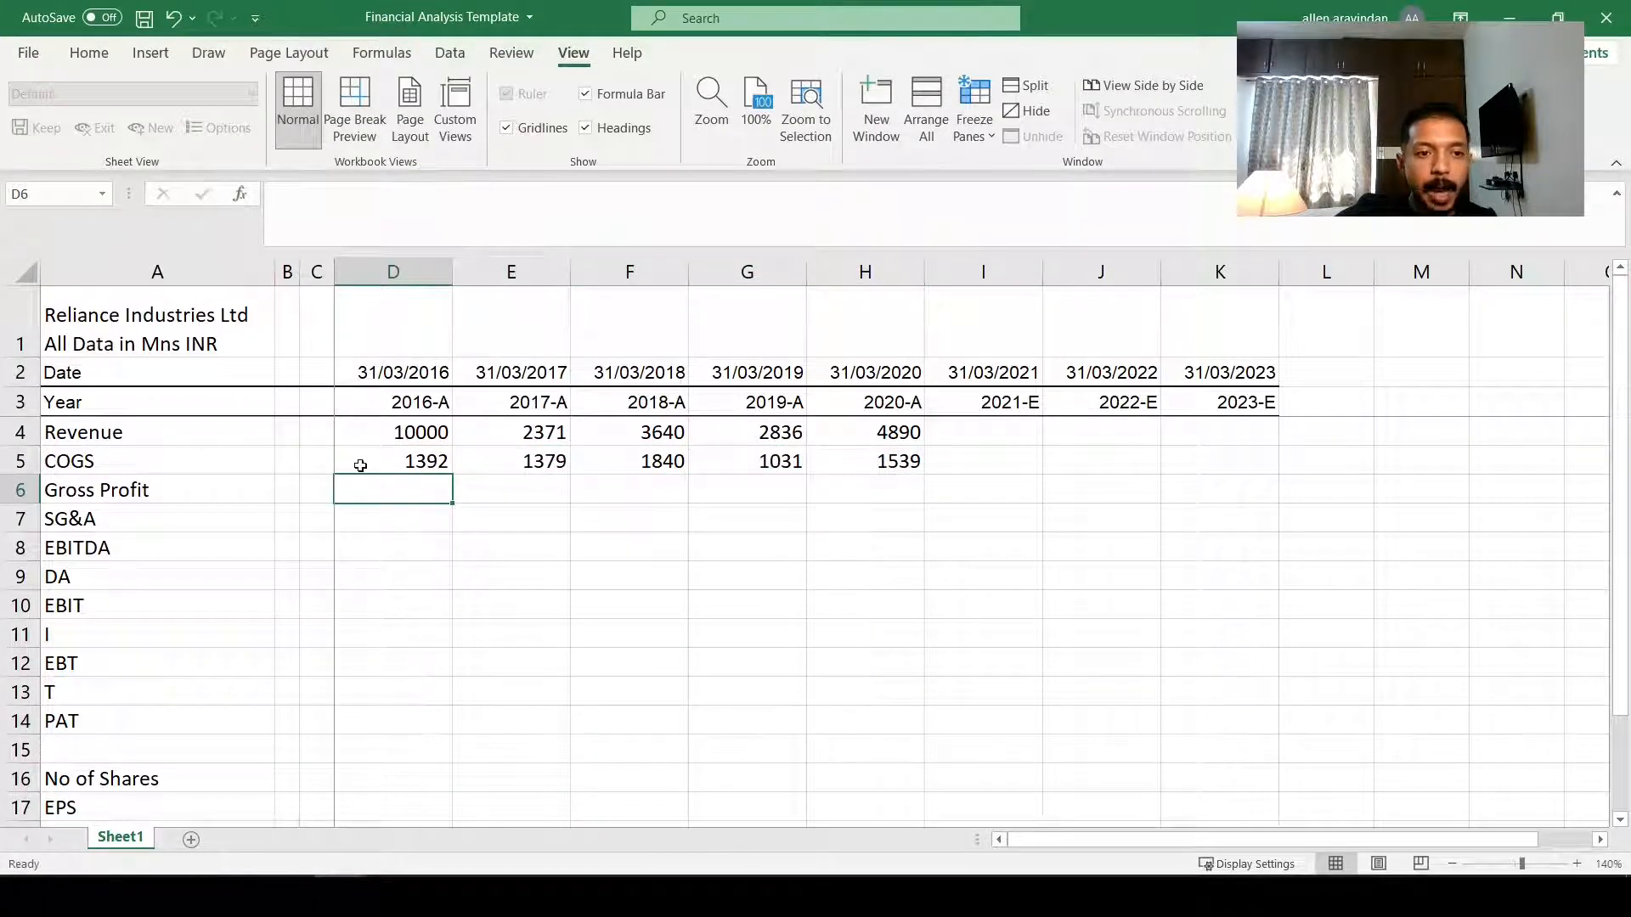
pyautogui.click(396, 464)
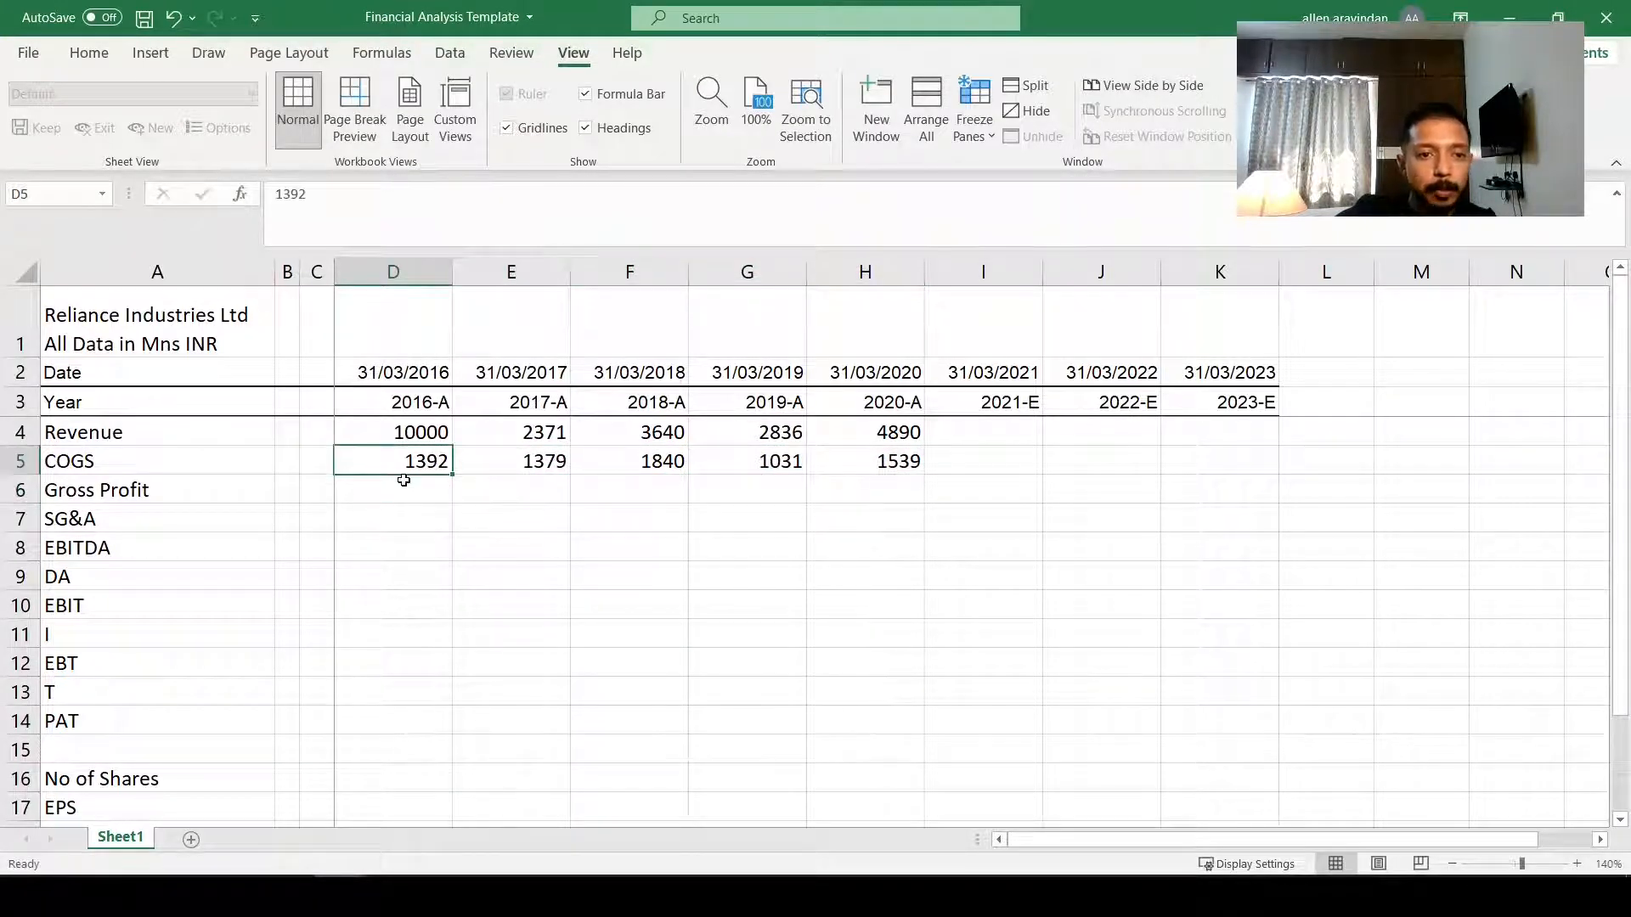
# Step: Calculate the 2016-A Gross Profit in cell D6 as Revenue minus COGS with the formula =D4-D5
pyautogui.click(405, 483)
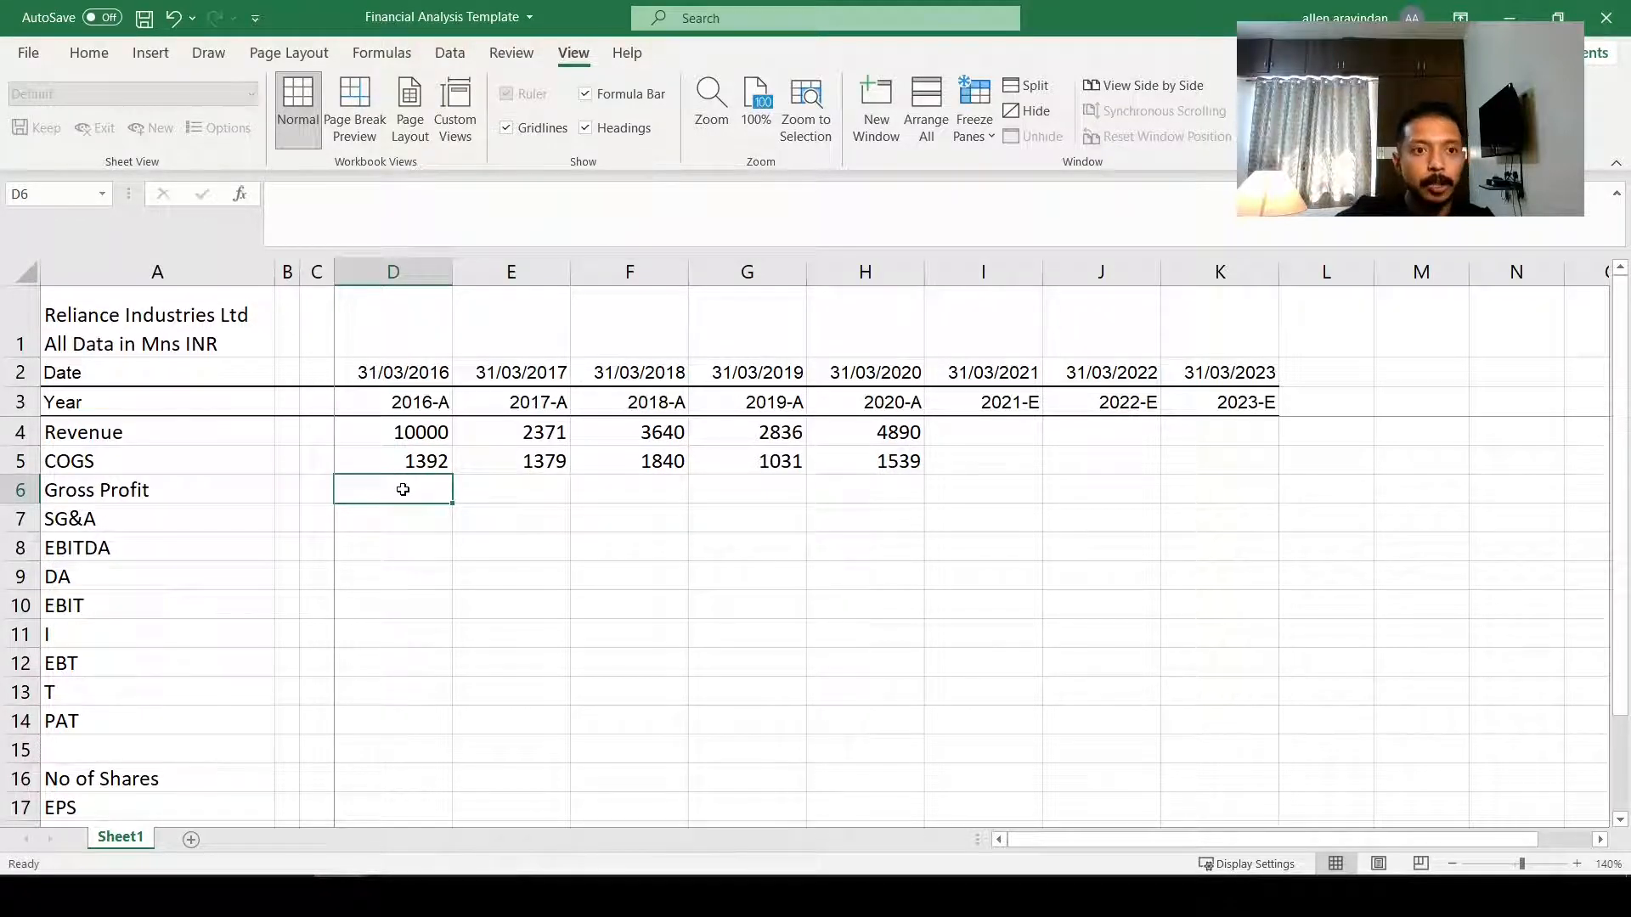
pyautogui.write('=')
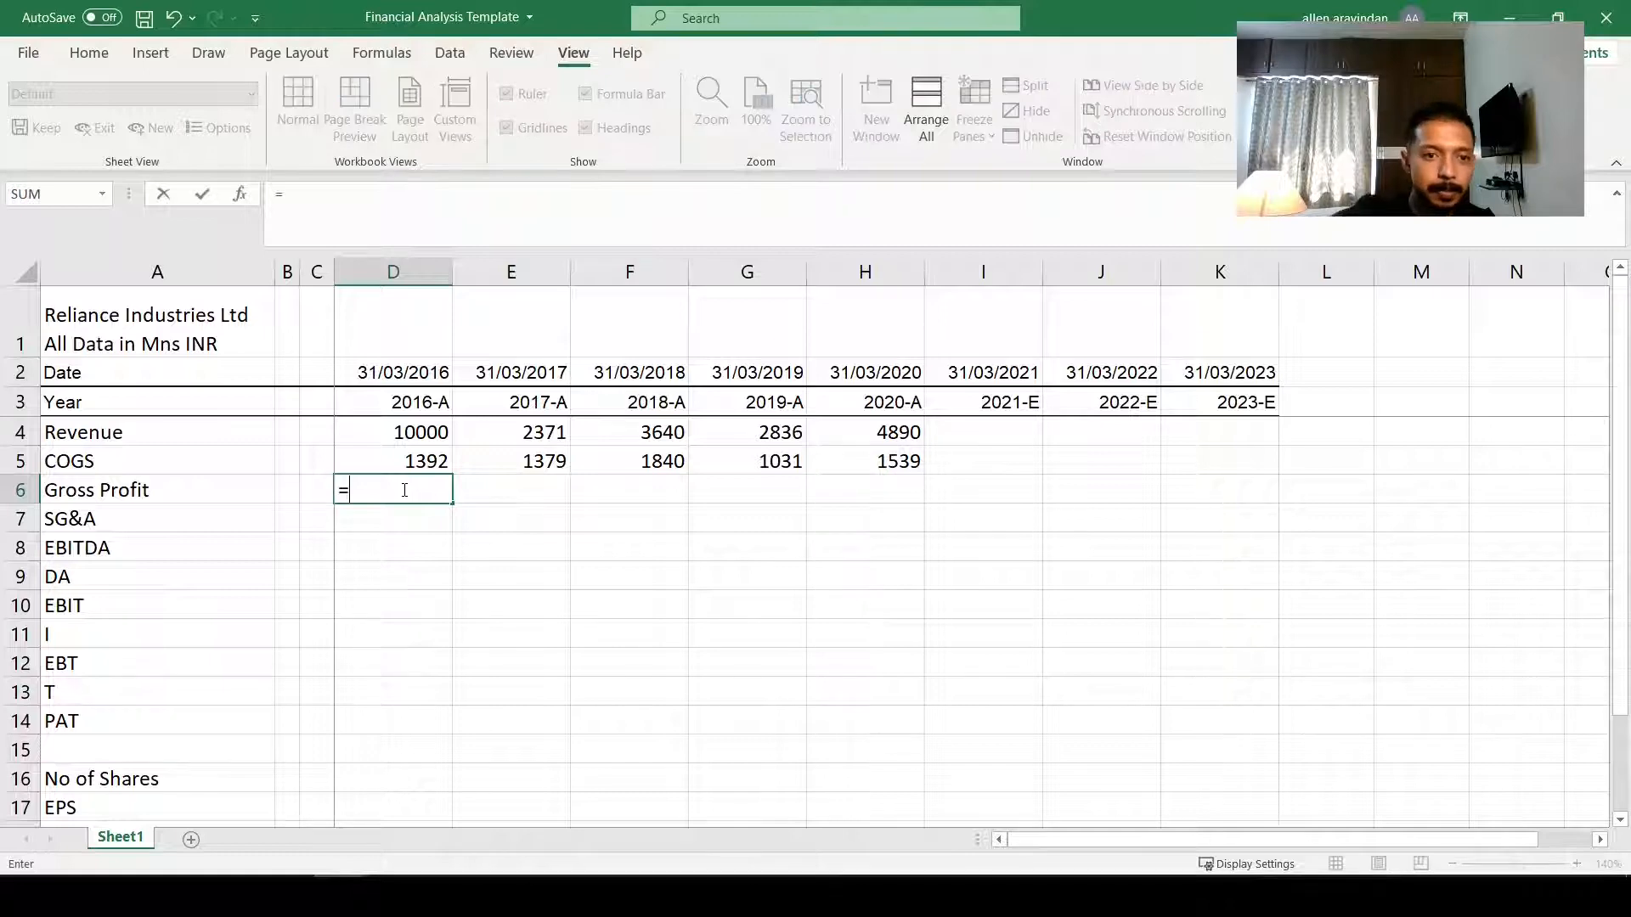
pyautogui.press('Up')
pyautogui.press('Up')
pyautogui.write('-')
pyautogui.press('Up')
pyautogui.hotkey('ctrl', 'Return')
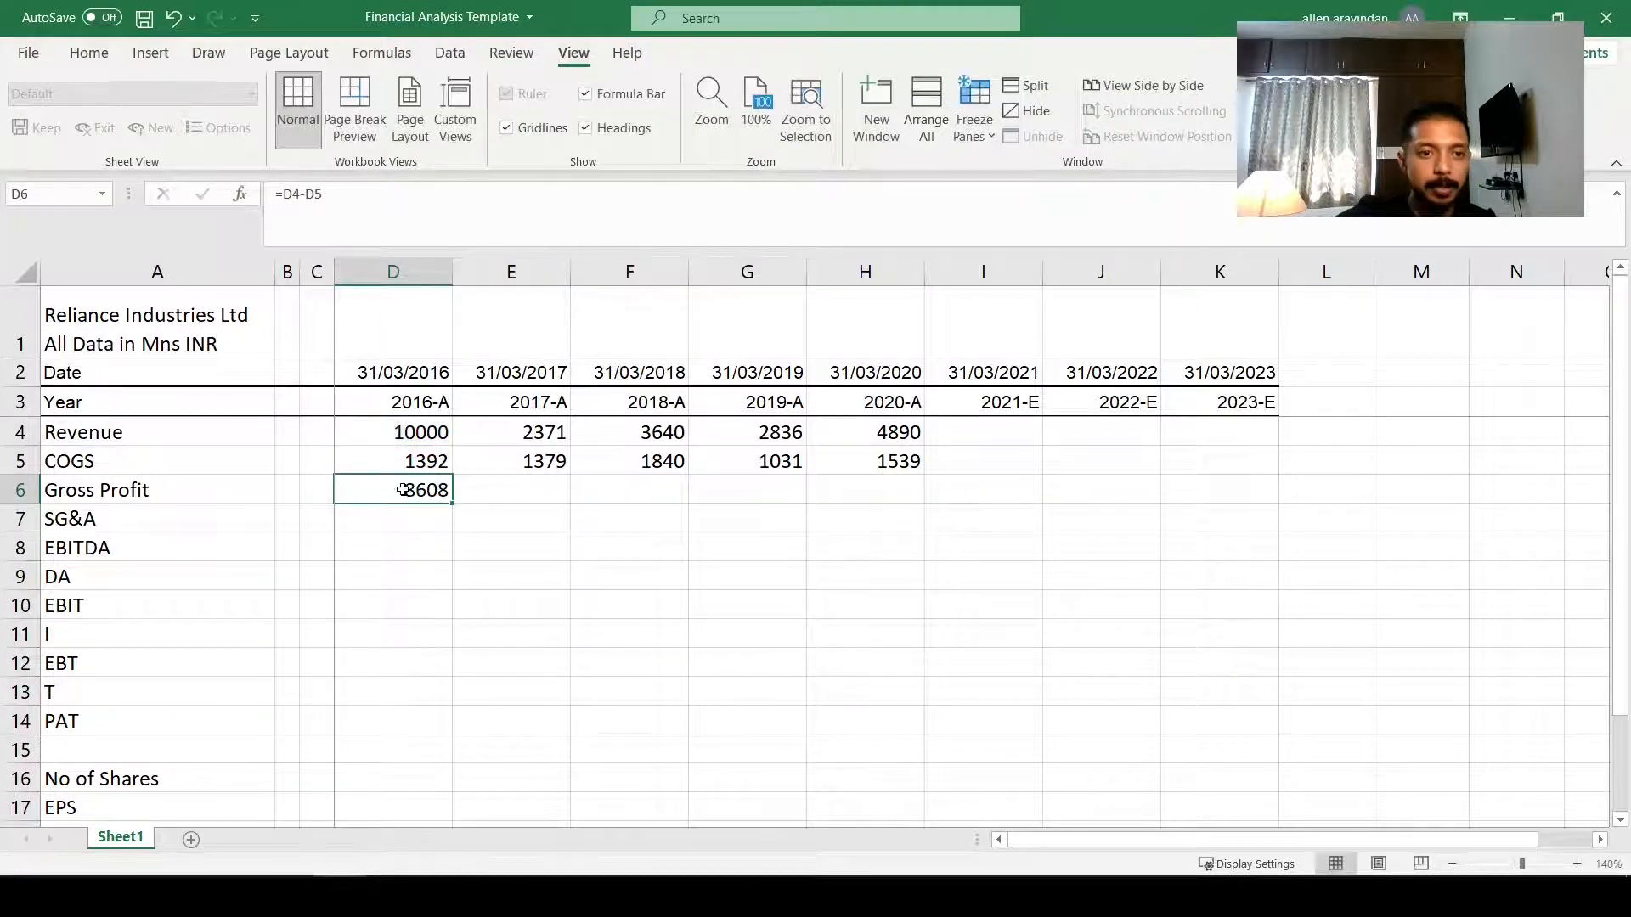
# Step: Copy the 2016-A Gross Profit formula across to 2020-A, filling cells D6 to H6
pyautogui.hotkey('ctrl', 'c')
pyautogui.hotkey('shift', 'Right')
pyautogui.hotkey('shift', 'Right')
pyautogui.hotkey('shift', 'Right')
pyautogui.hotkey('shift', 'Right')
pyautogui.hotkey('ctrl', 'v')
pyautogui.click(403, 490)
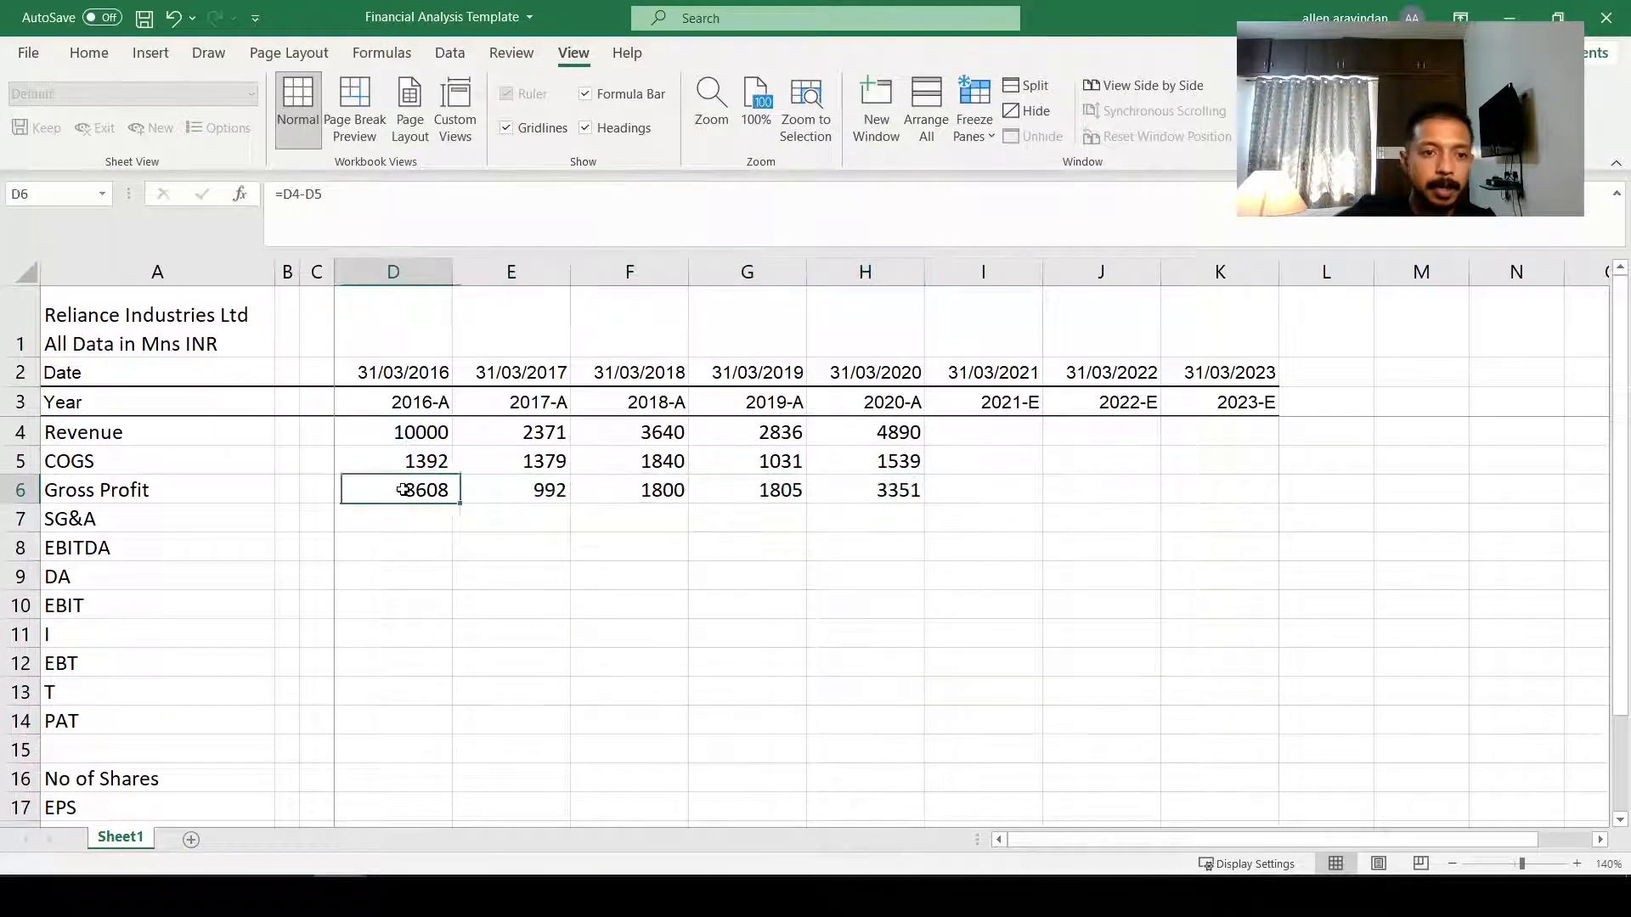
pyautogui.doubleClick(403, 490)
pyautogui.press('Escape')
# Step: Enter the formula =RANDBETWEEN(200,1000) for the 2016-A SG&A in cell D7
pyautogui.click(401, 524)
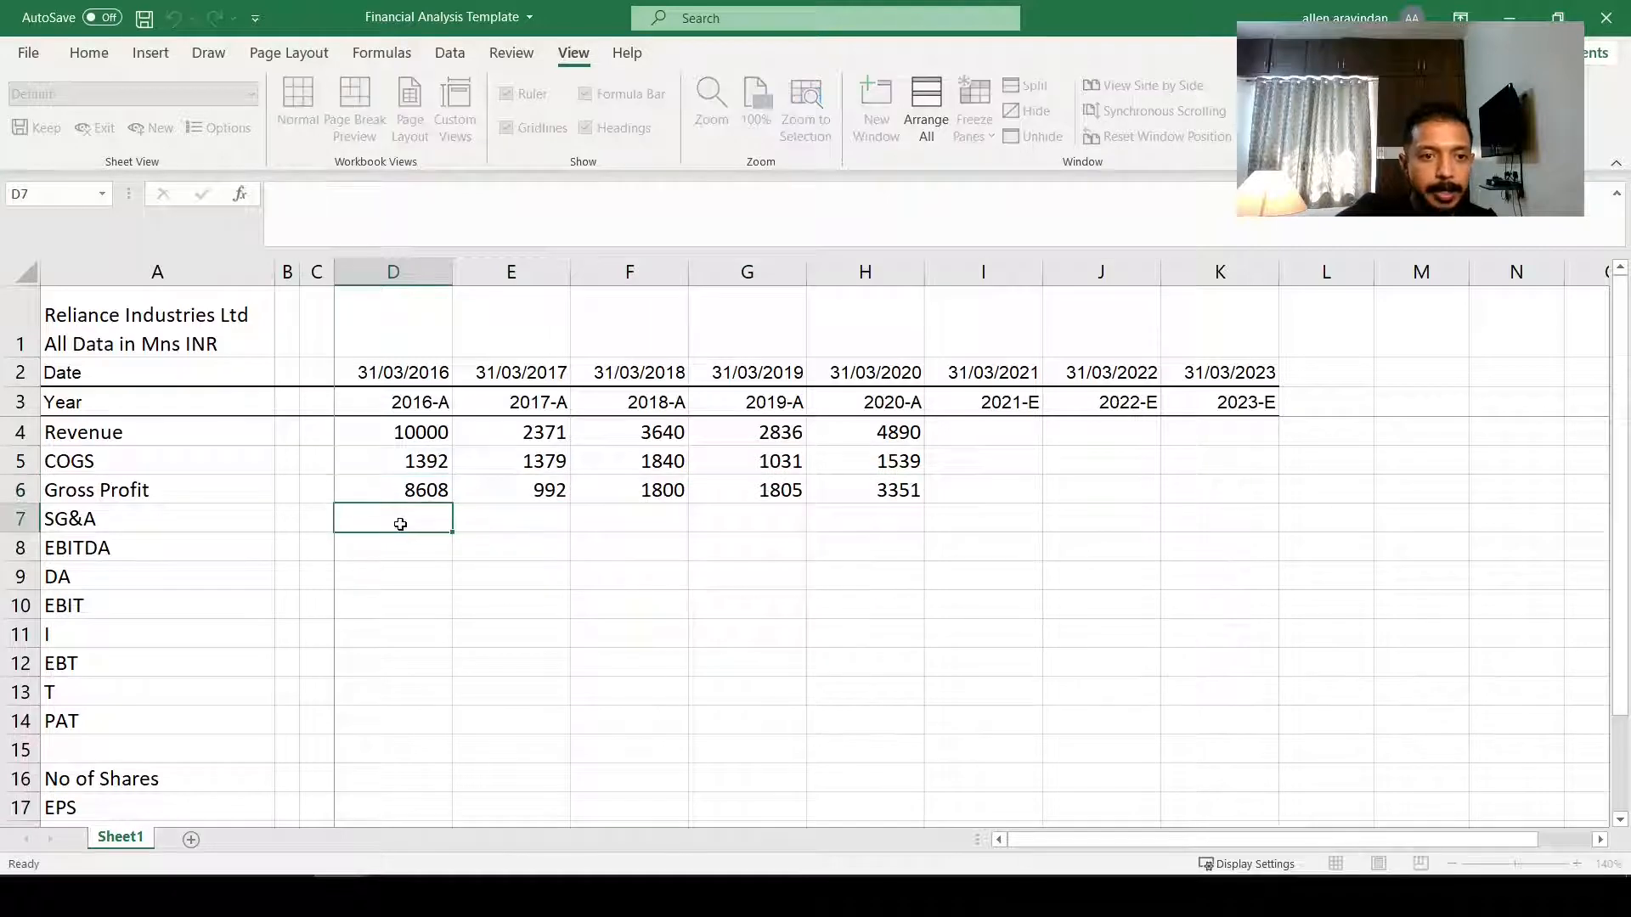
pyautogui.write('=rand')
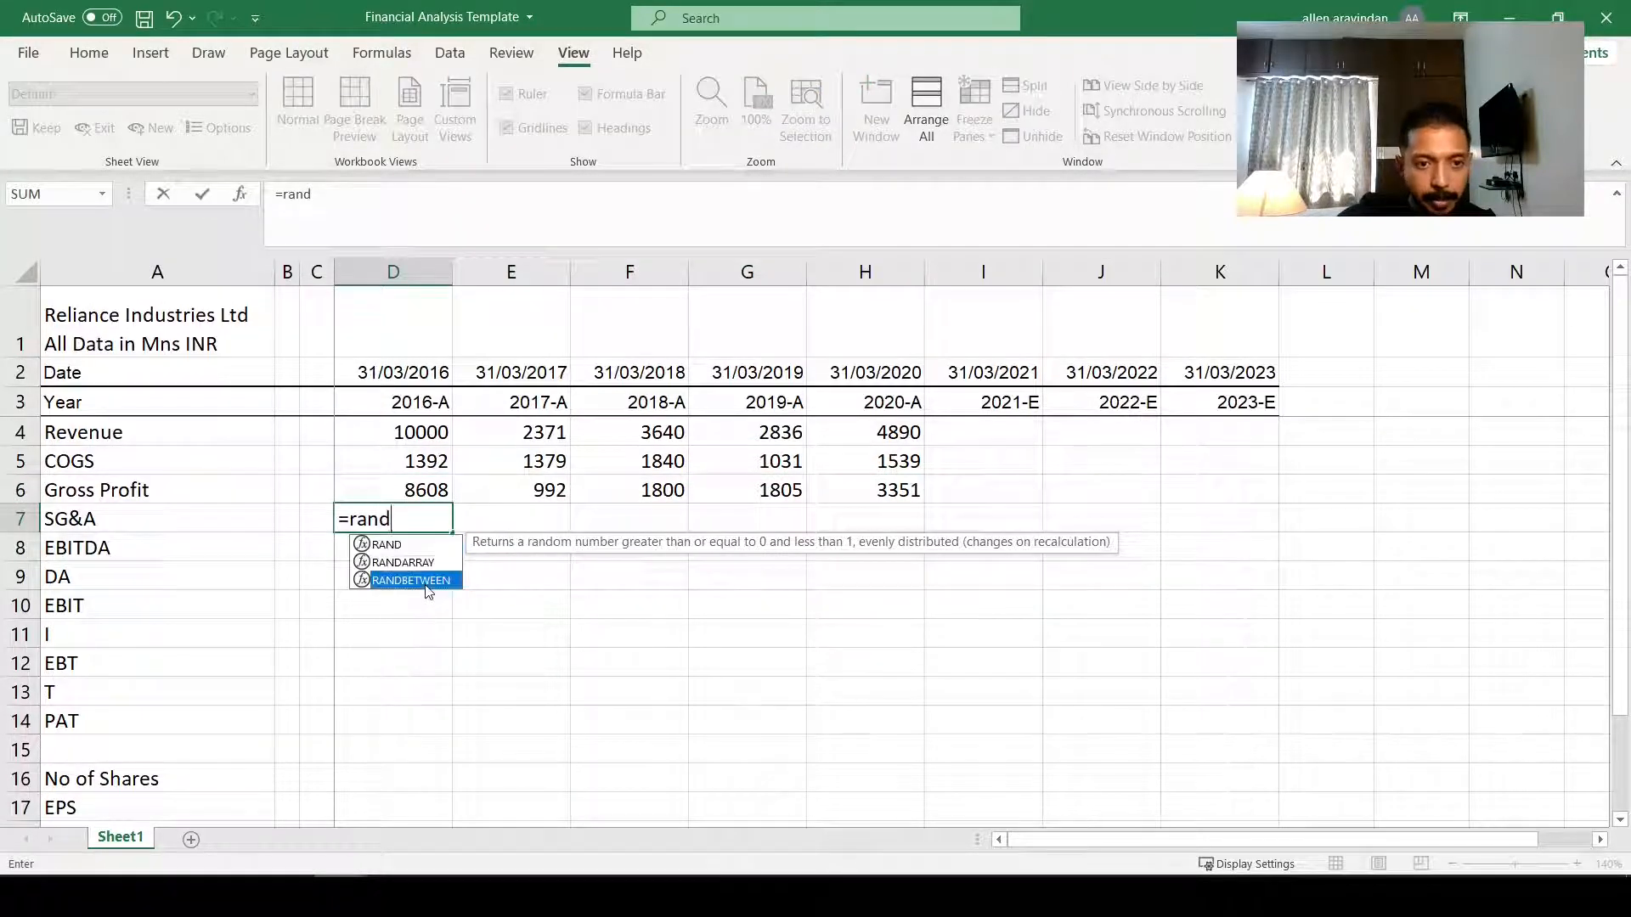
pyautogui.doubleClick(411, 581)
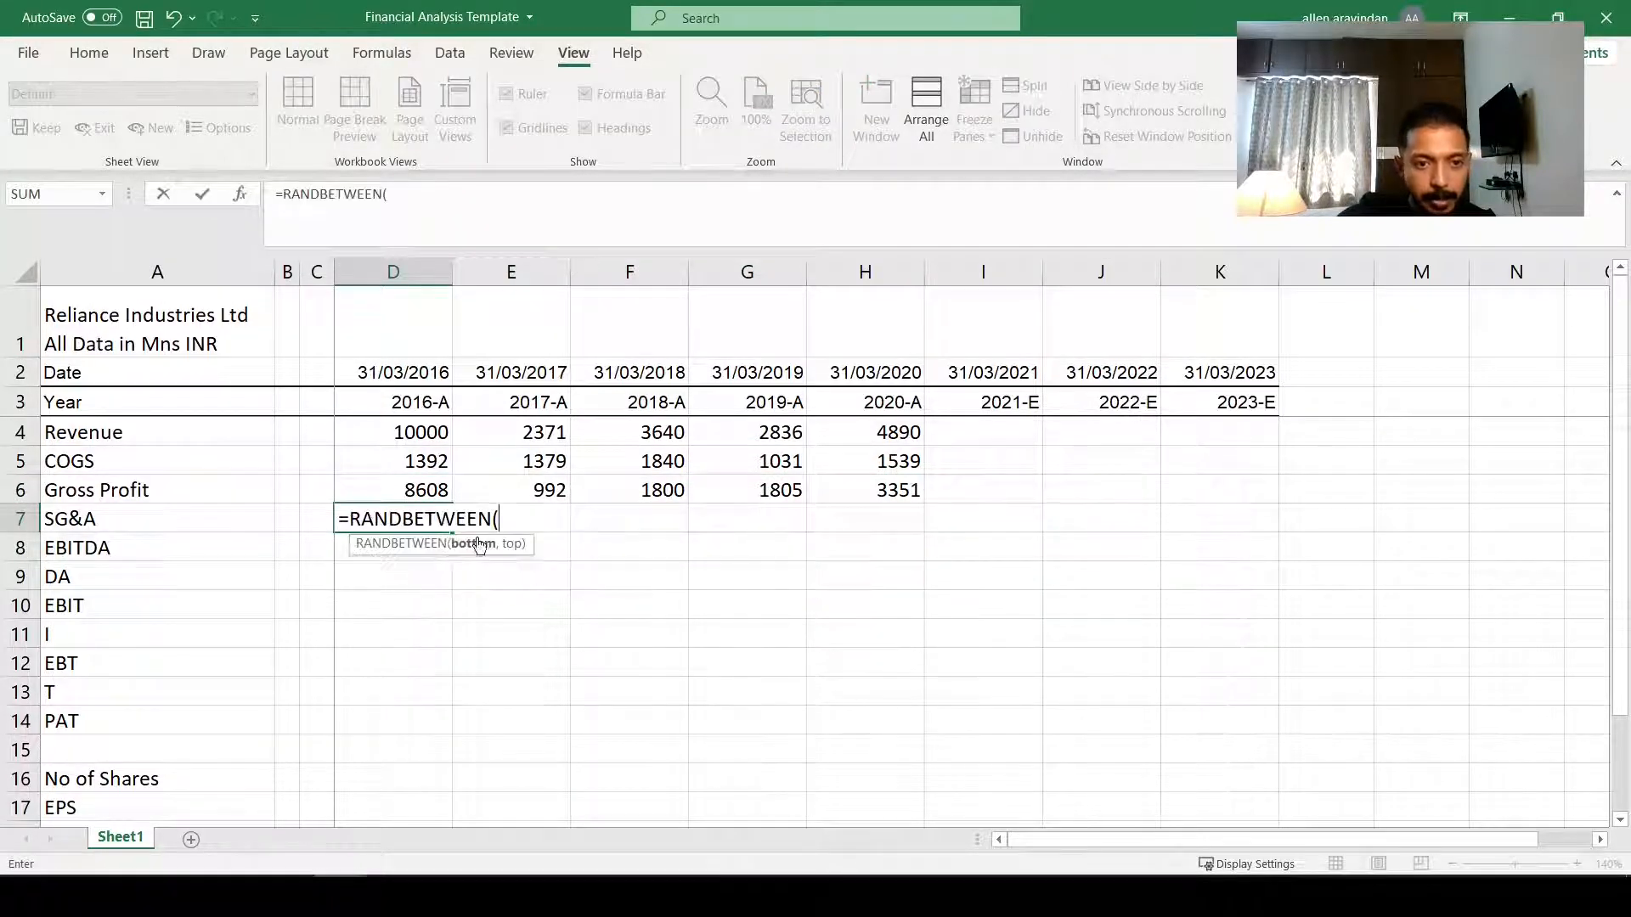
pyautogui.write('200')
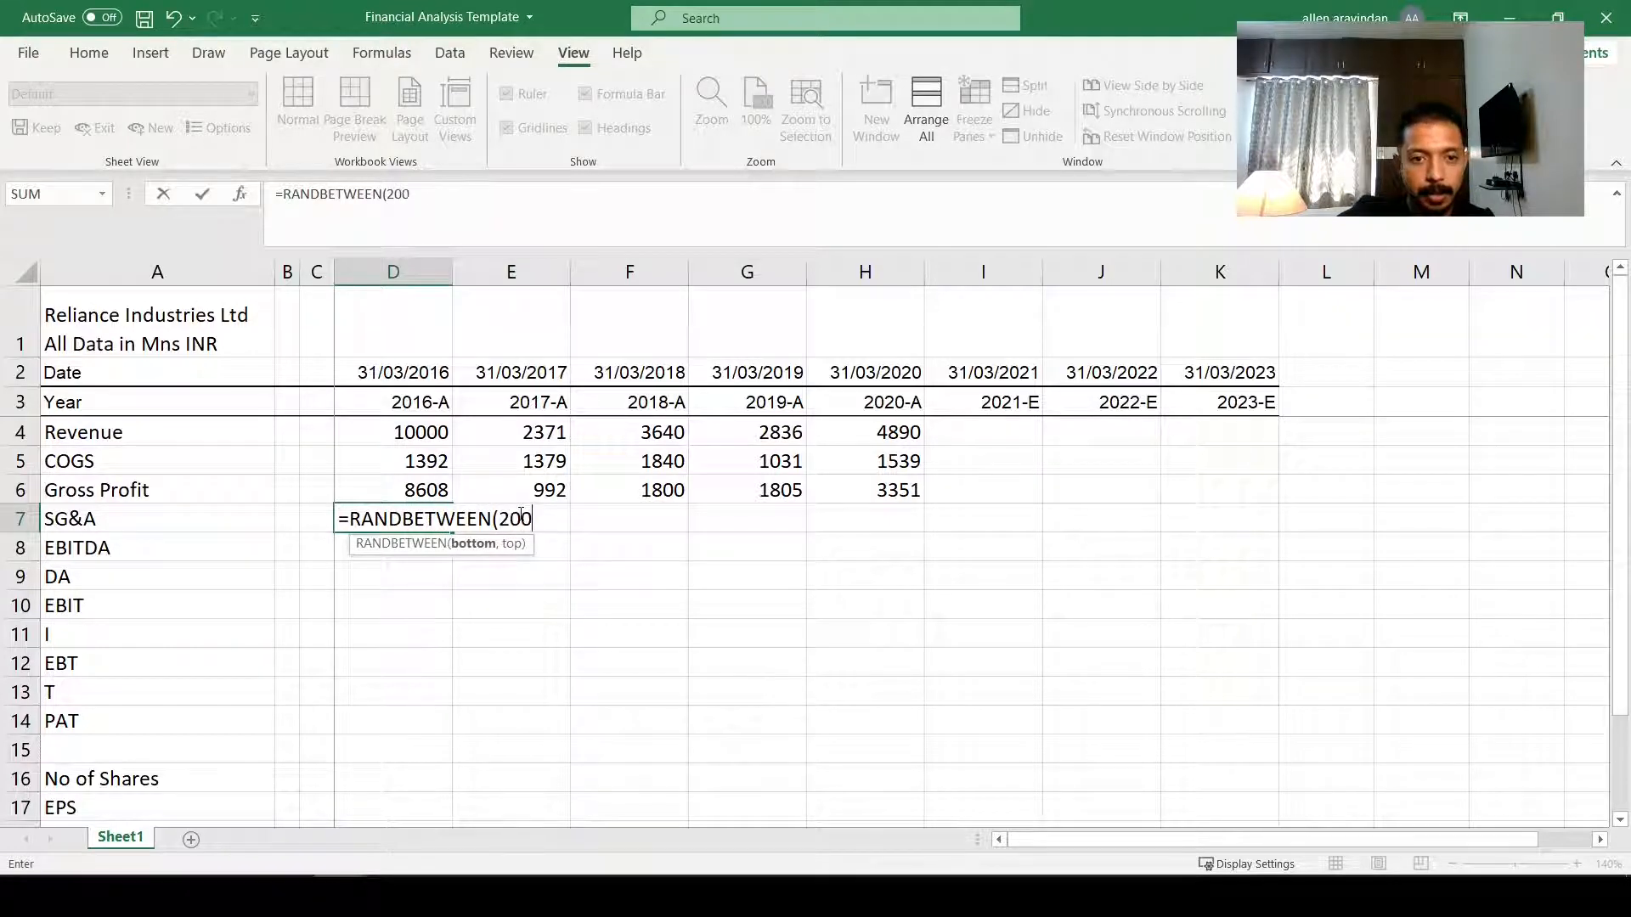
pyautogui.write(',1000')
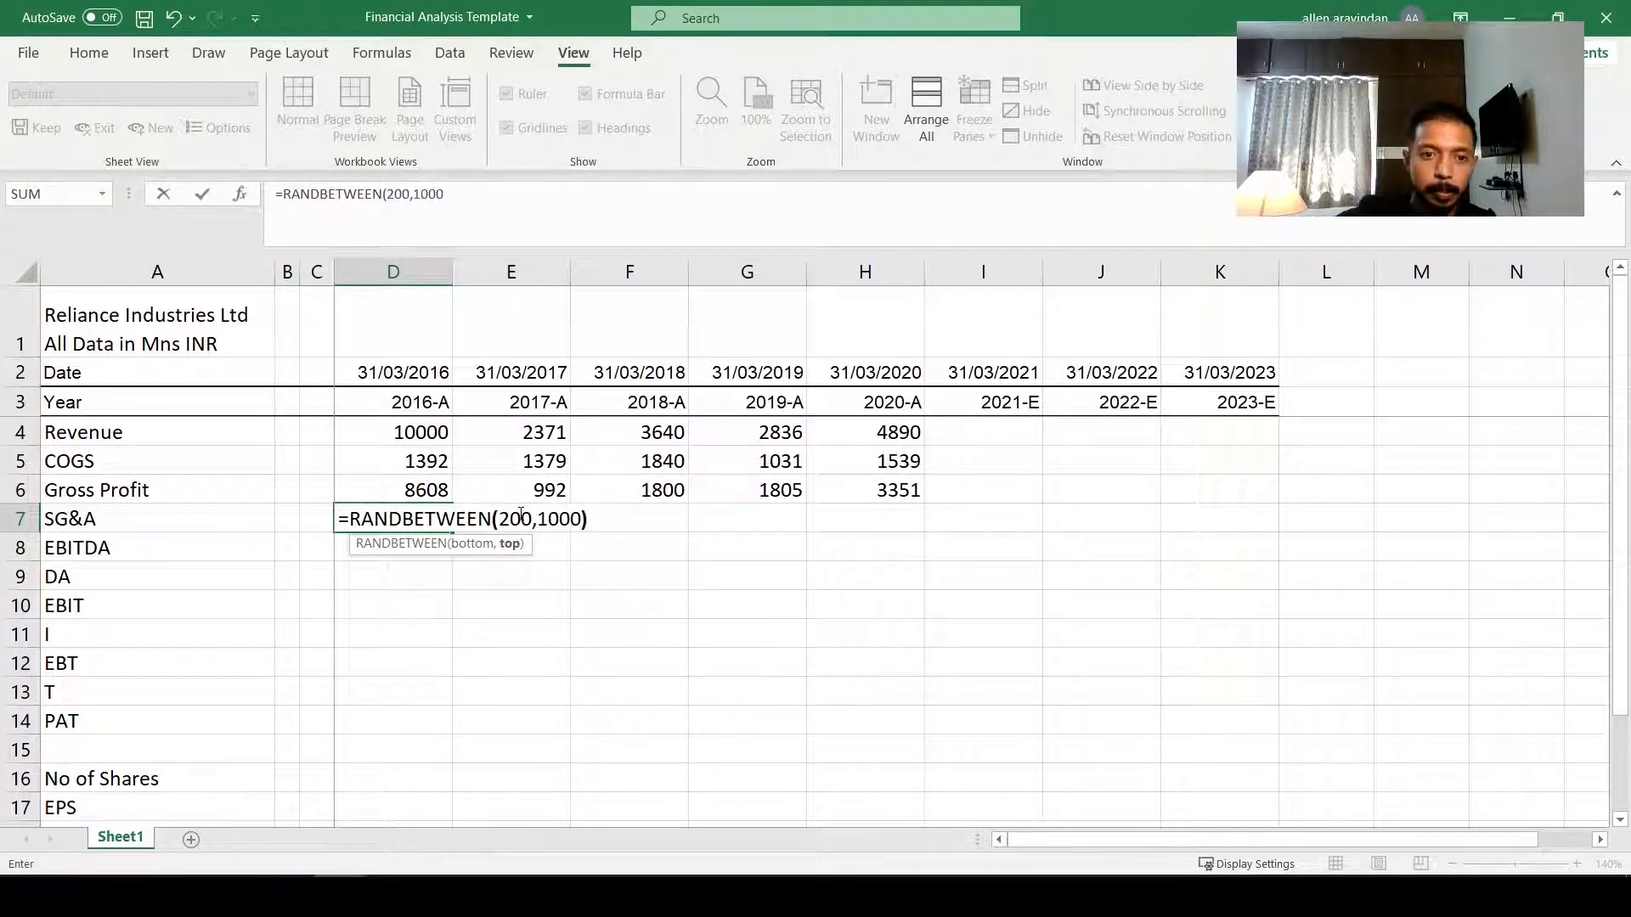
pyautogui.hotkey('ctrl', 'Return')
# Step: Copy the 2016-A SG&A formula across to 2020-A, filling cells D7 to H7
pyautogui.hotkey('ctrl', 'c')
pyautogui.hotkey('shift', 'Right')
pyautogui.hotkey('shift', 'Right')
pyautogui.hotkey('shift', 'Right')
pyautogui.hotkey('shift', 'Right')
pyautogui.press('Return')
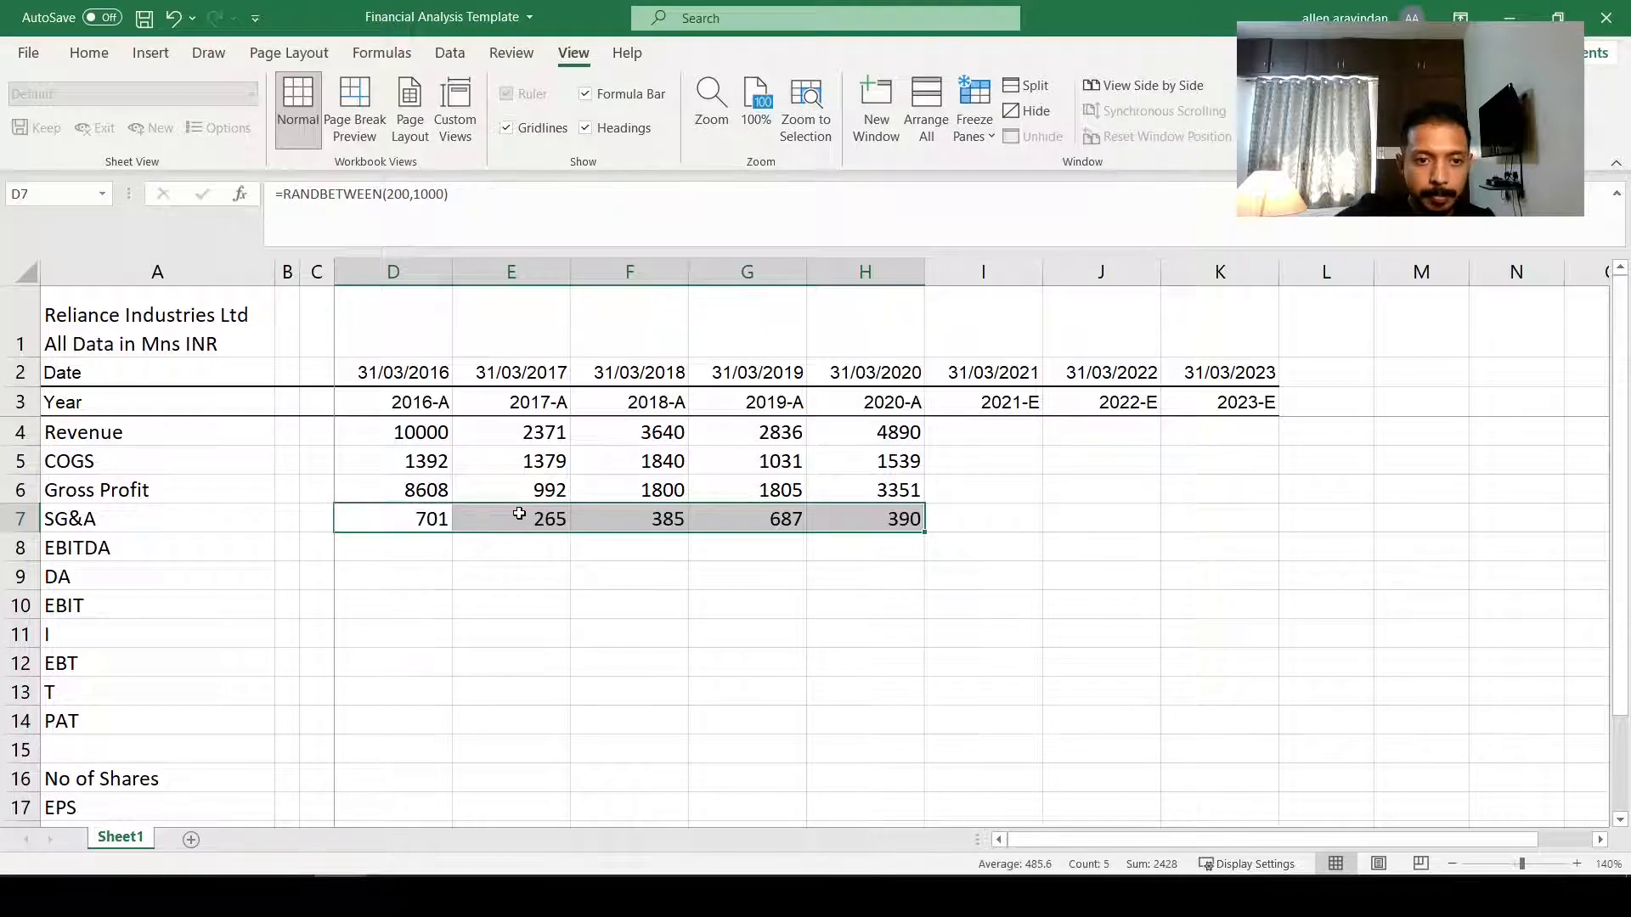
# Step: Replace the random SG&A formulas in cells D7 to H7 with their fixed values
pyautogui.hotkey('ctrl', 'c')
pyautogui.rightClick(398, 518)
pyautogui.click(481, 379)
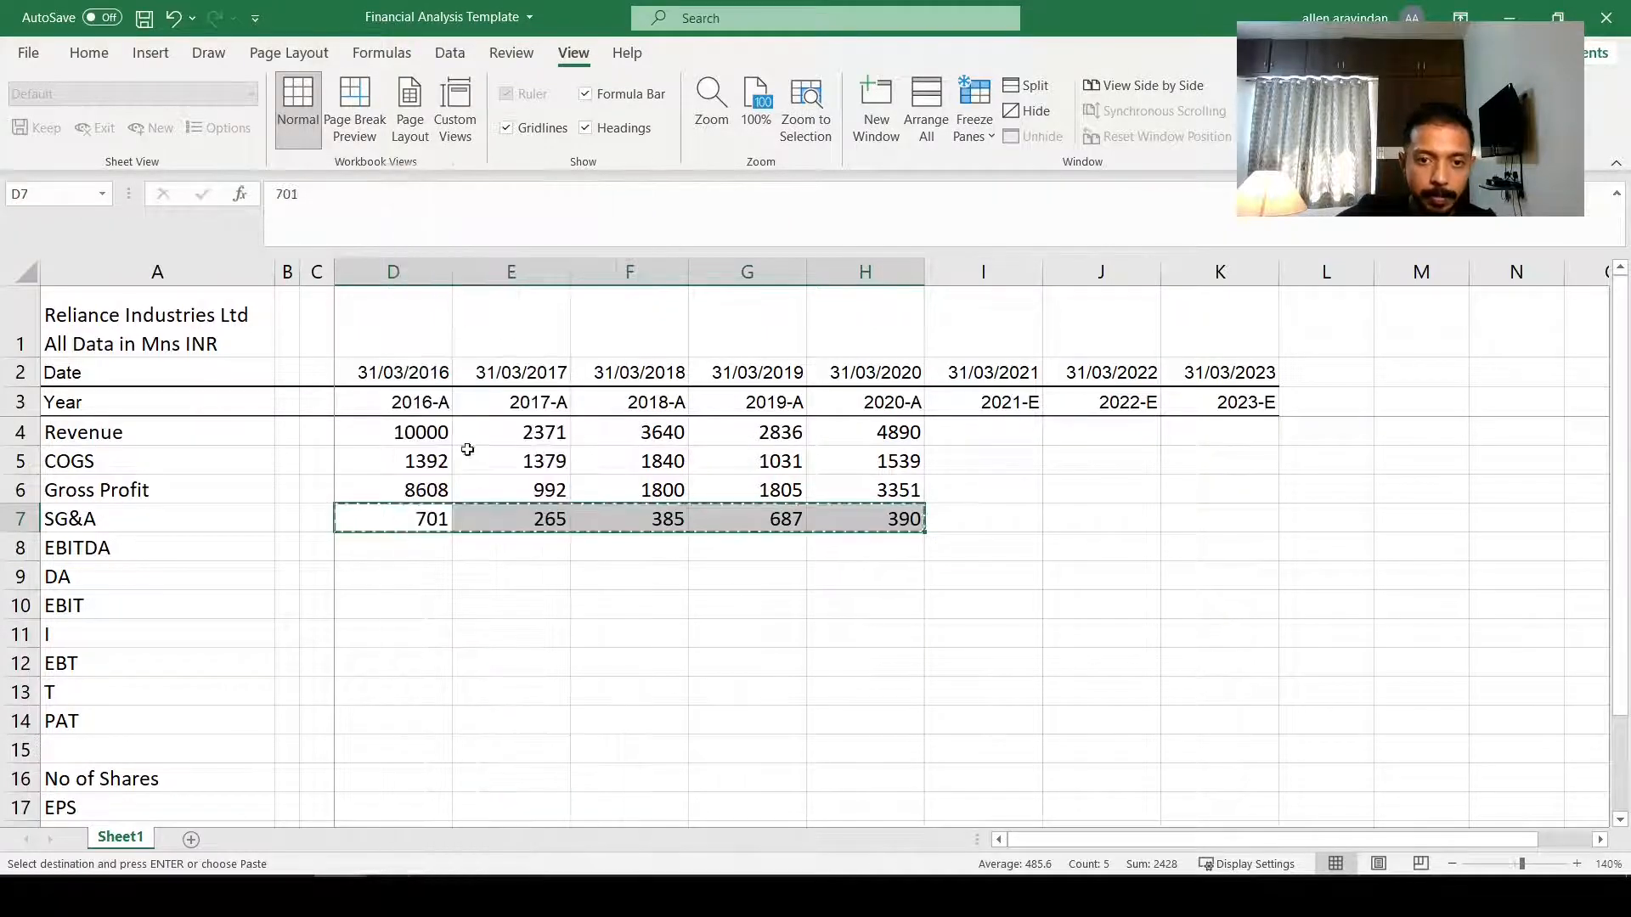
pyautogui.press('Escape')
# Step: Calculate the 2016-A EBITDA in cell D8 as Gross Profit minus SG&A with the formula =D6-D7
pyautogui.click(431, 554)
pyautogui.write('=')
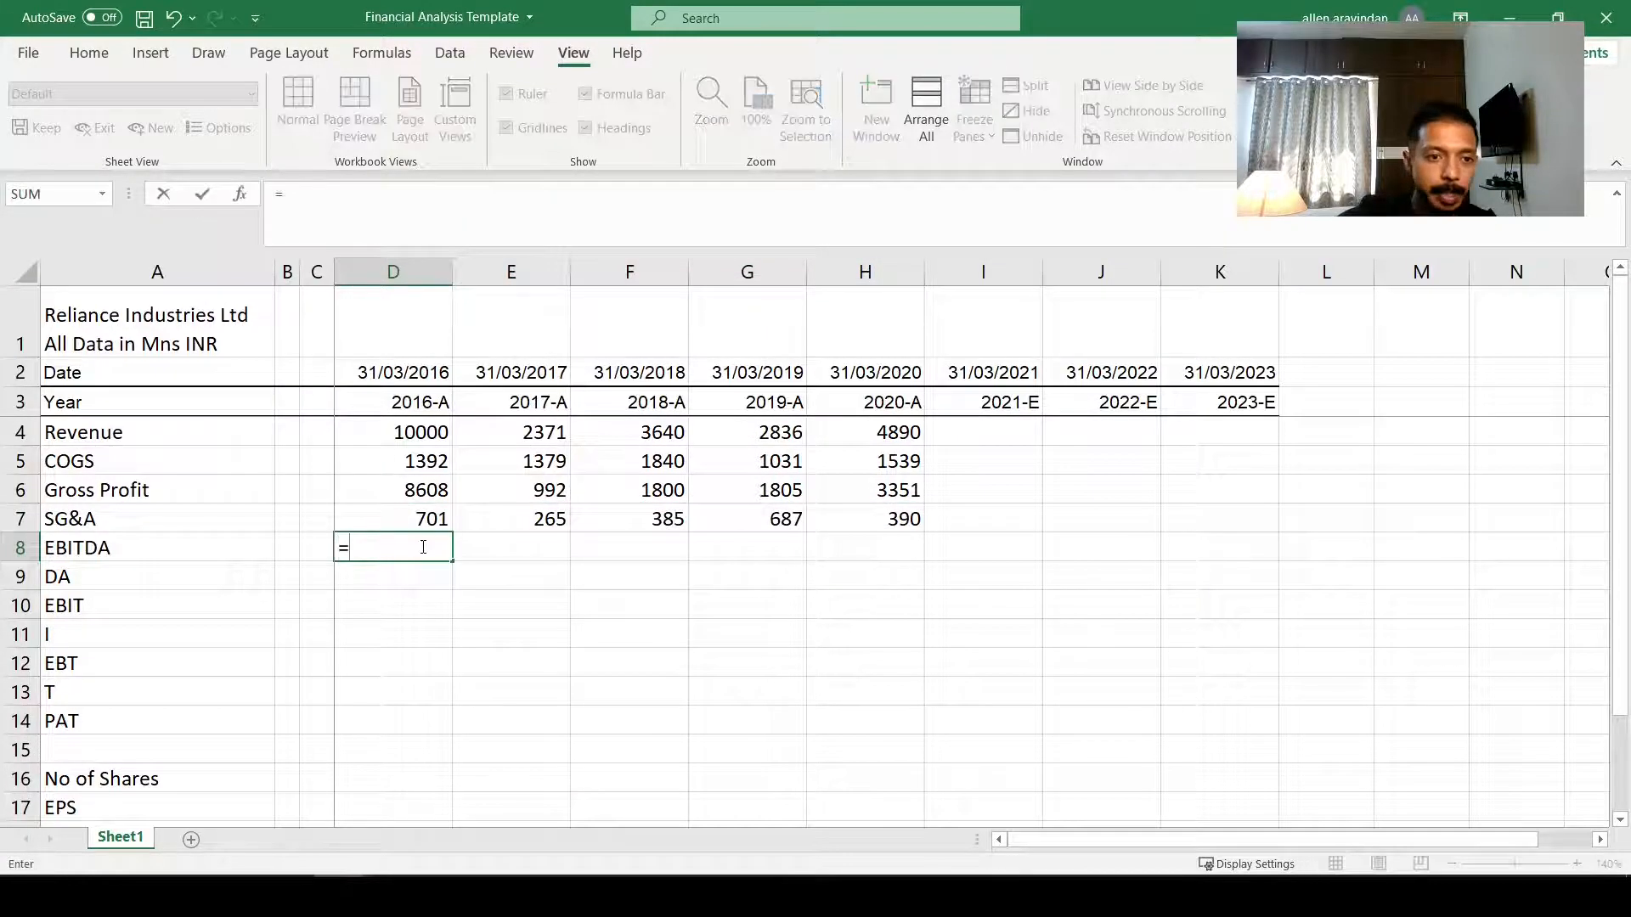
pyautogui.press('Up')
pyautogui.press('Up')
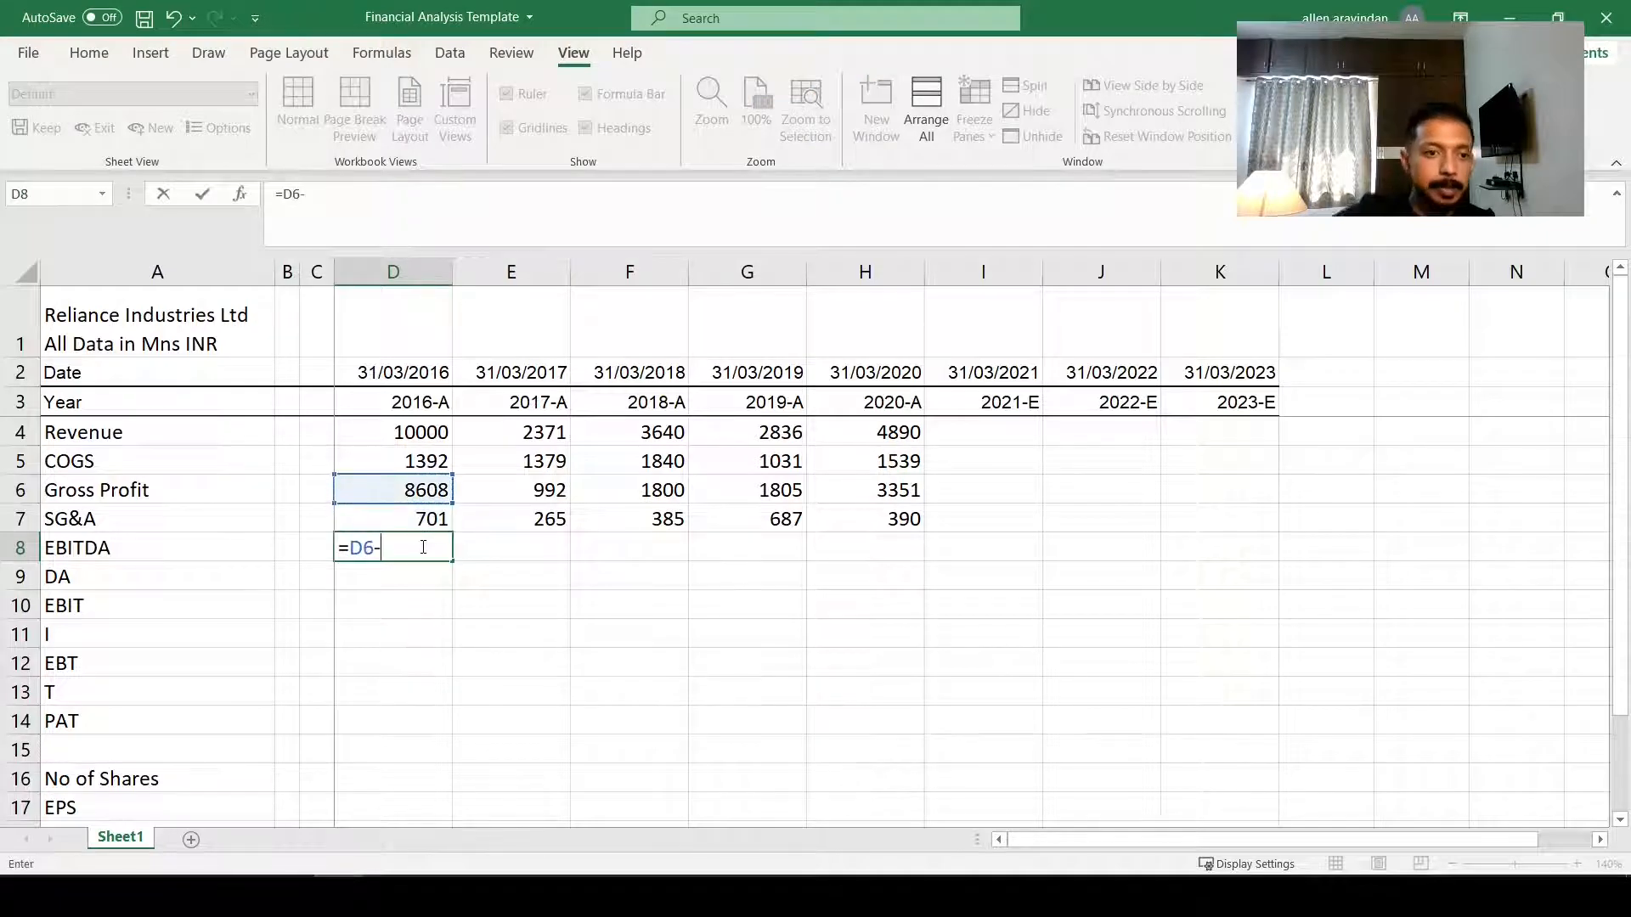
pyautogui.write('-')
pyautogui.press('Up')
pyautogui.press('Return')
# Step: Copy the 2016-A EBITDA formula across to 2020-A, filling cells D8 to H8
pyautogui.press('Up')
pyautogui.hotkey('ctrl', 'c')
pyautogui.hotkey('shift', 'Right')
pyautogui.hotkey('shift', 'Right')
pyautogui.hotkey('shift', 'Right')
pyautogui.hotkey('shift', 'Right')
pyautogui.hotkey('shift', 'Right')
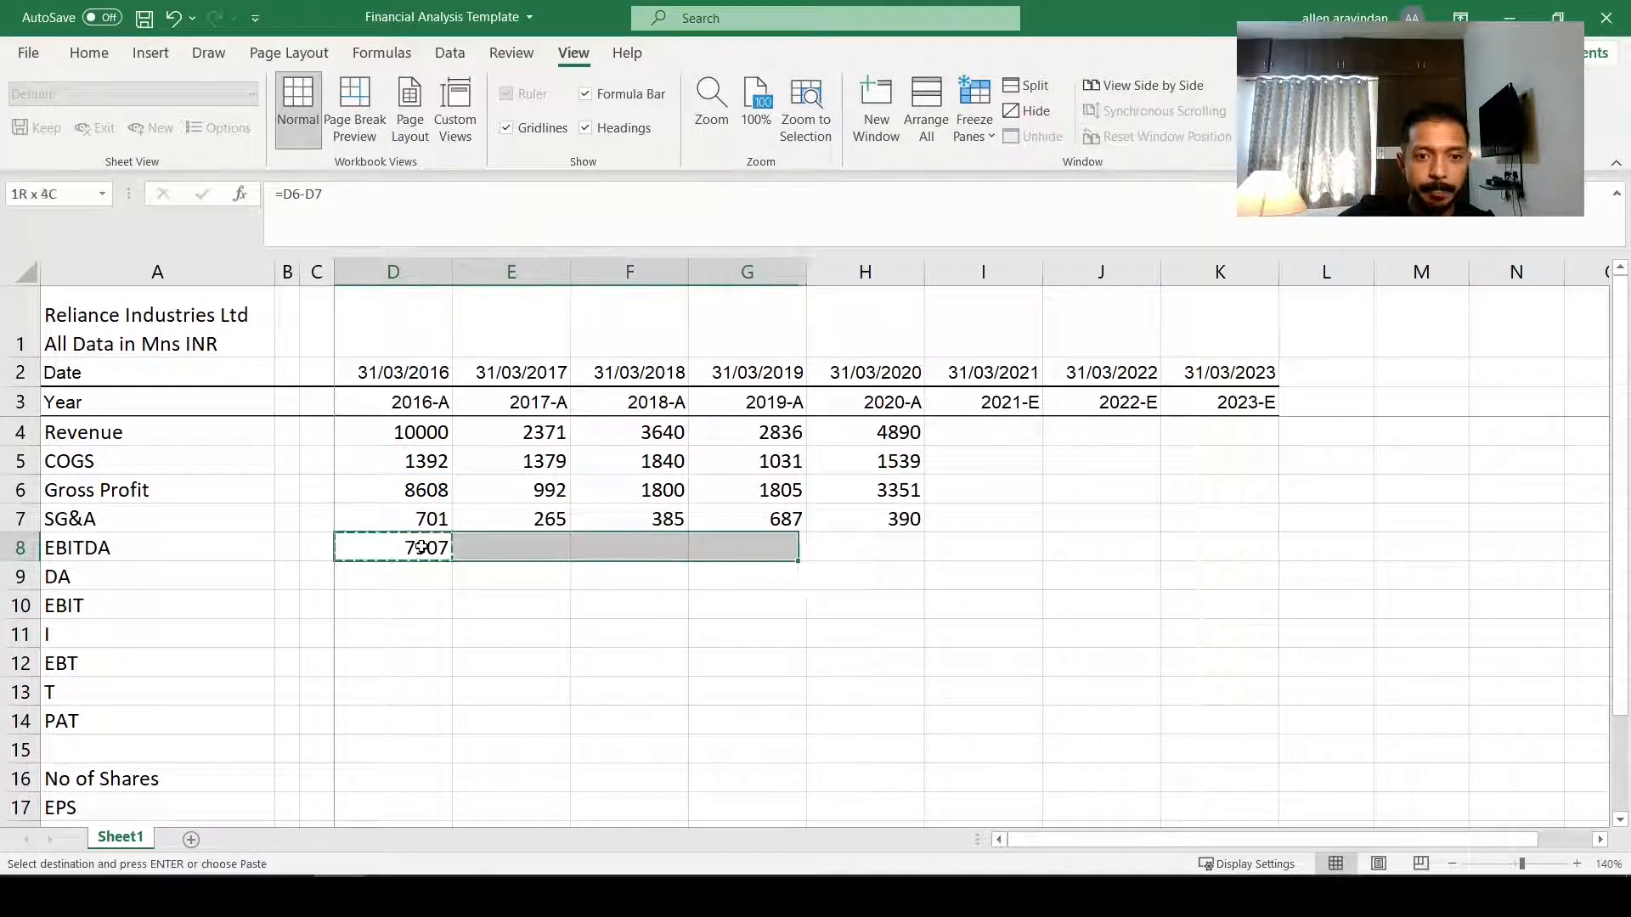
pyautogui.hotkey('shift', 'Left')
pyautogui.hotkey('ctrl', 'v')
# Step: Enter the formula =RANDBETWEEN(200,500) for the 2016-A DA in cell D9
pyautogui.press('Down')
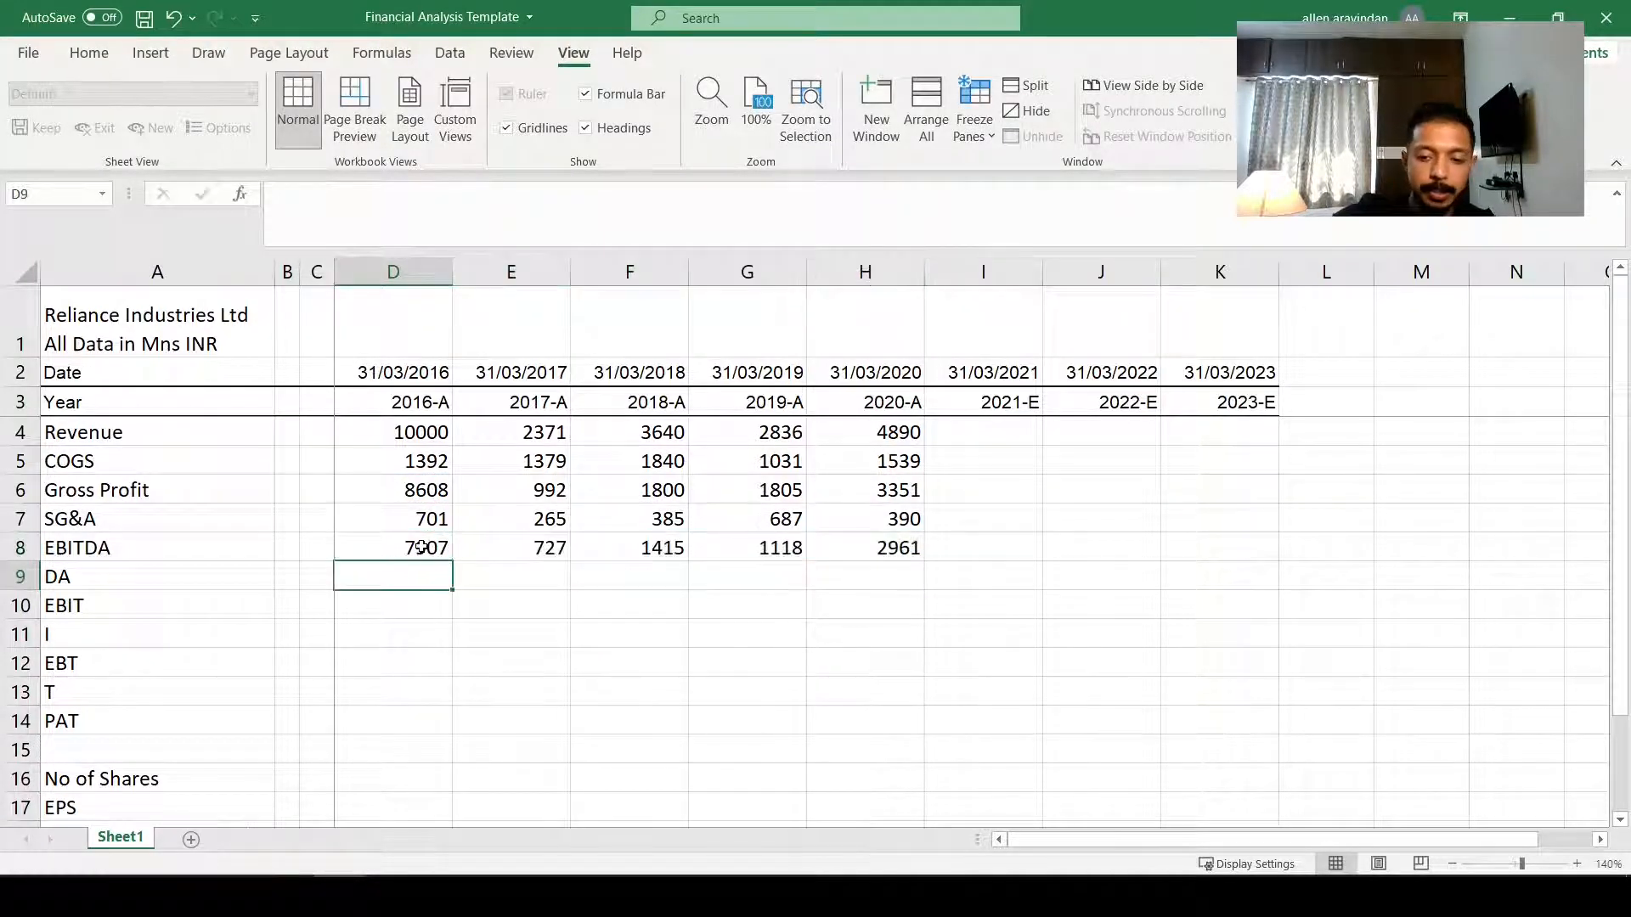
pyautogui.write('=ra')
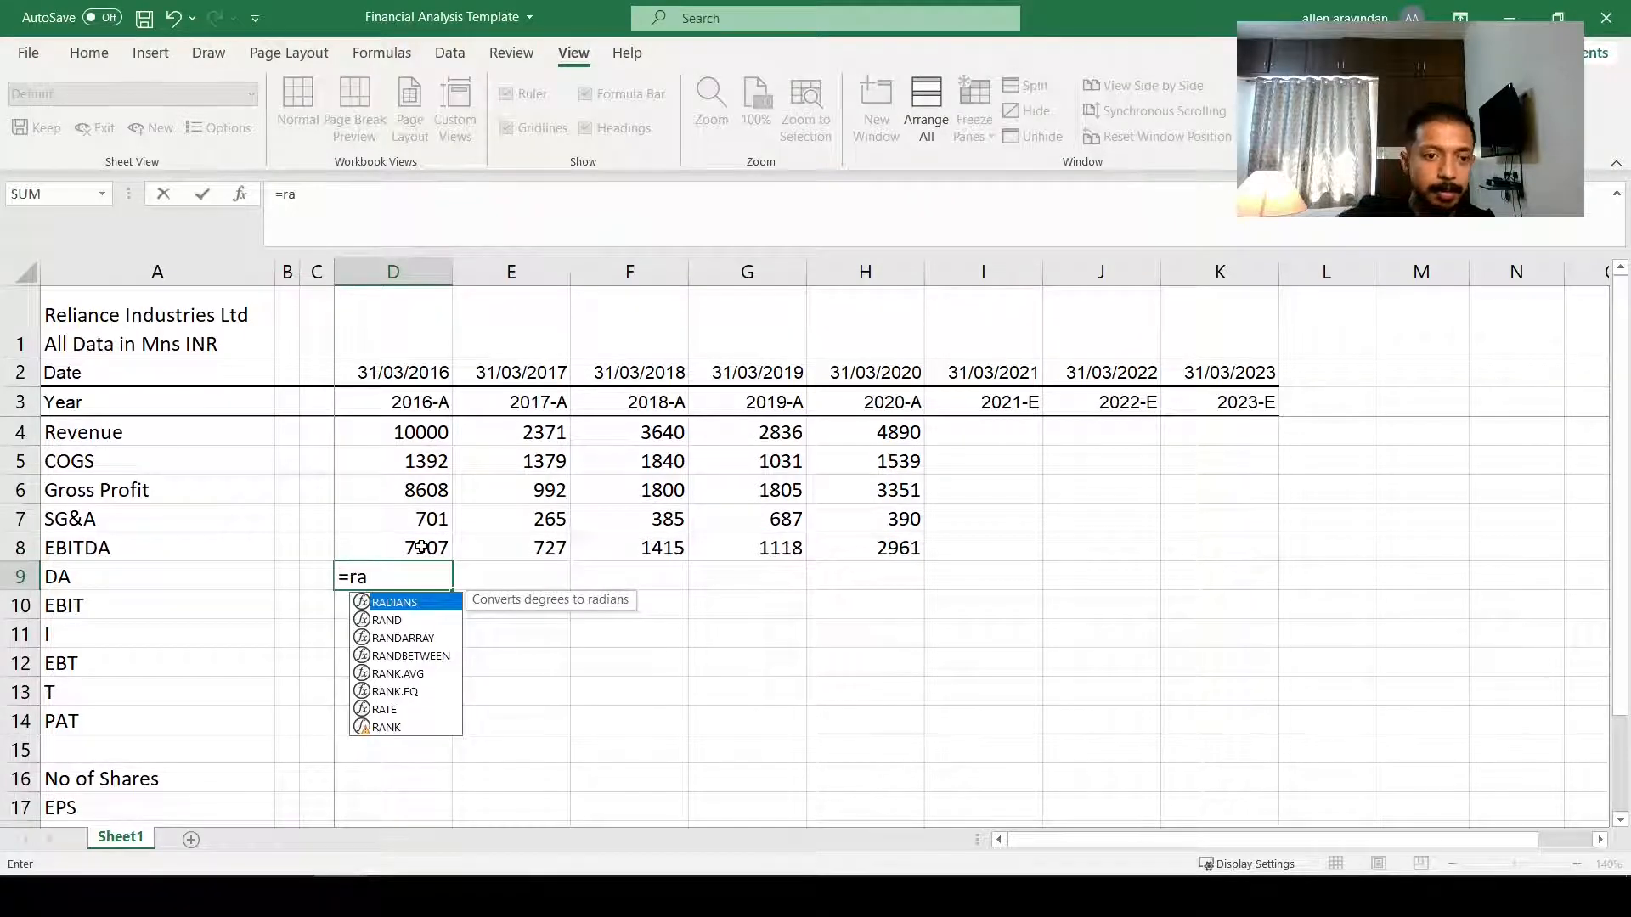
pyautogui.write('nd')
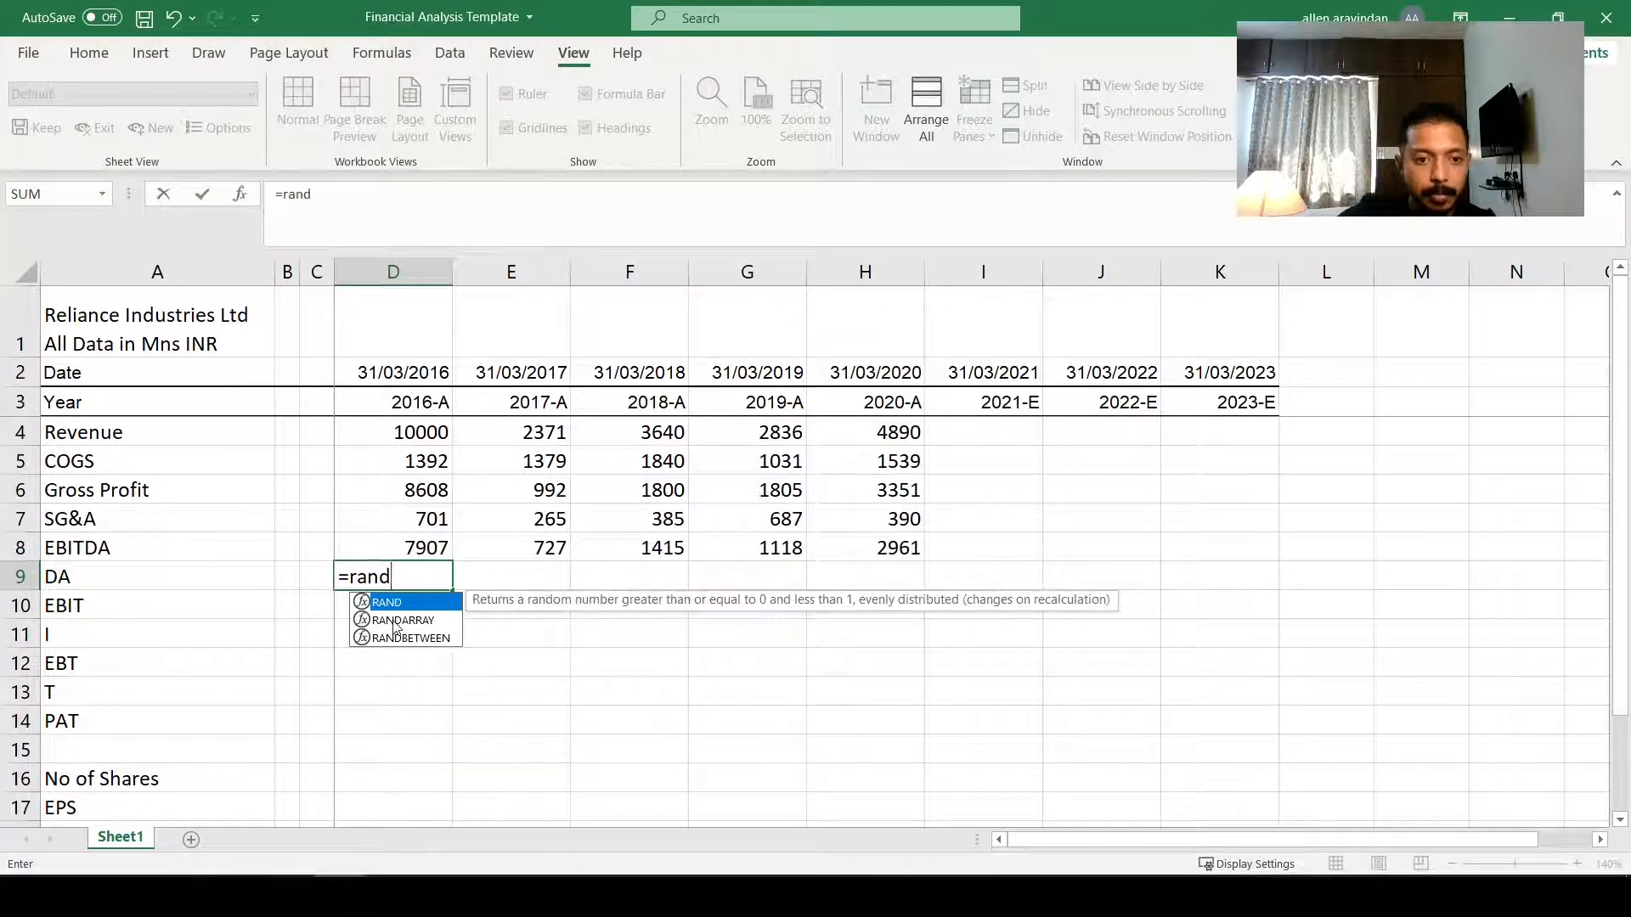
pyautogui.doubleClick(417, 638)
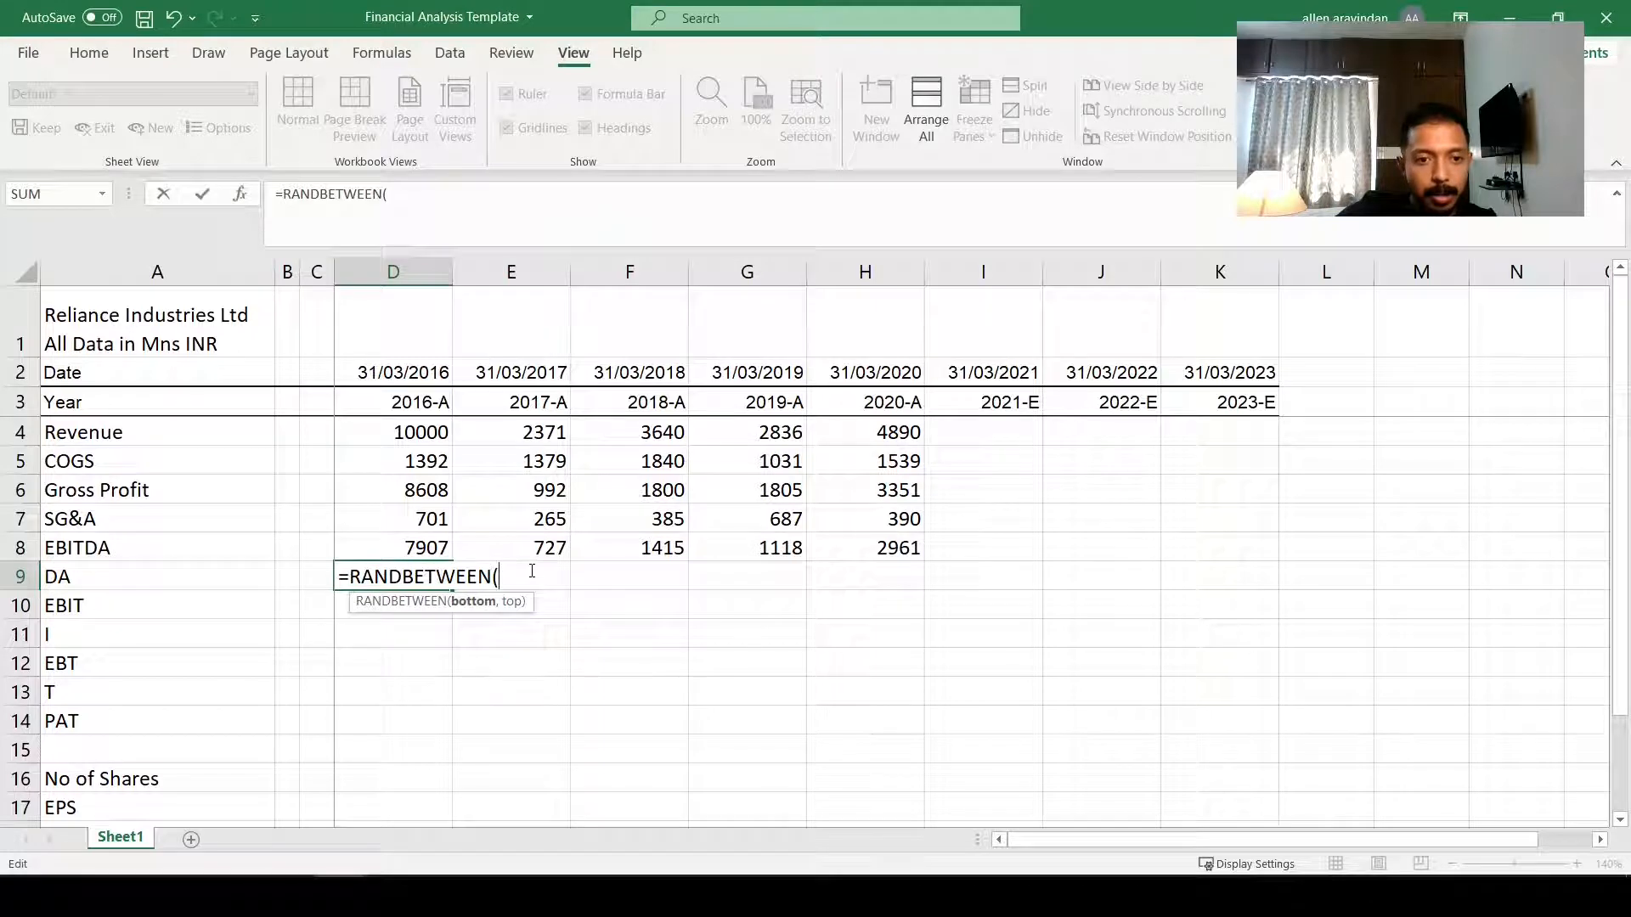
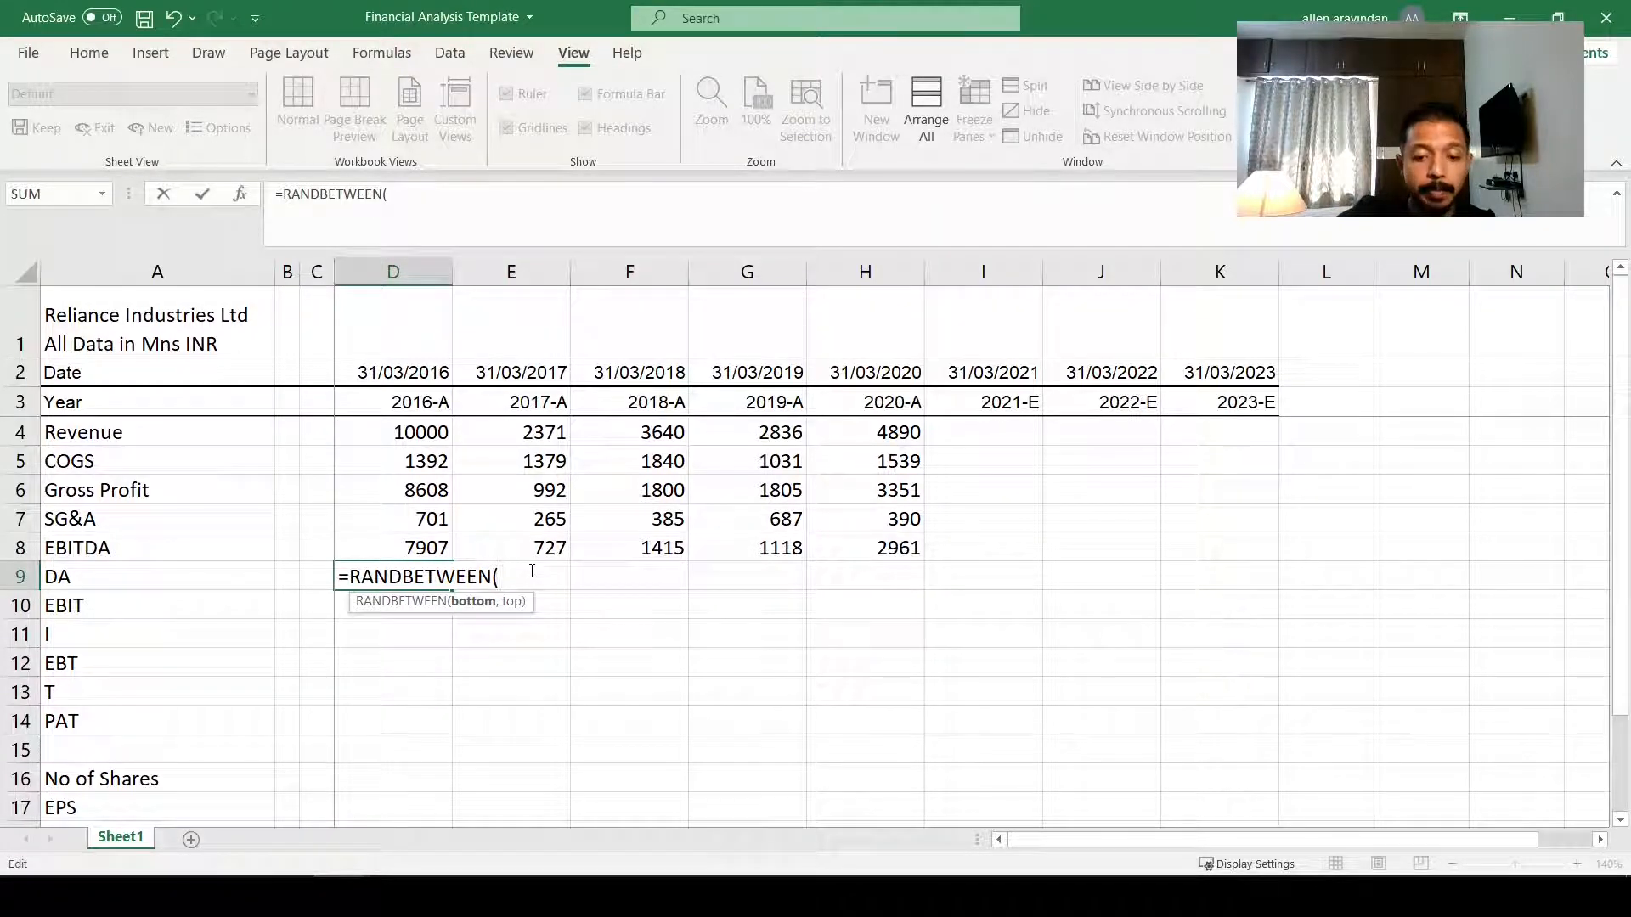
pyautogui.write('200,5')
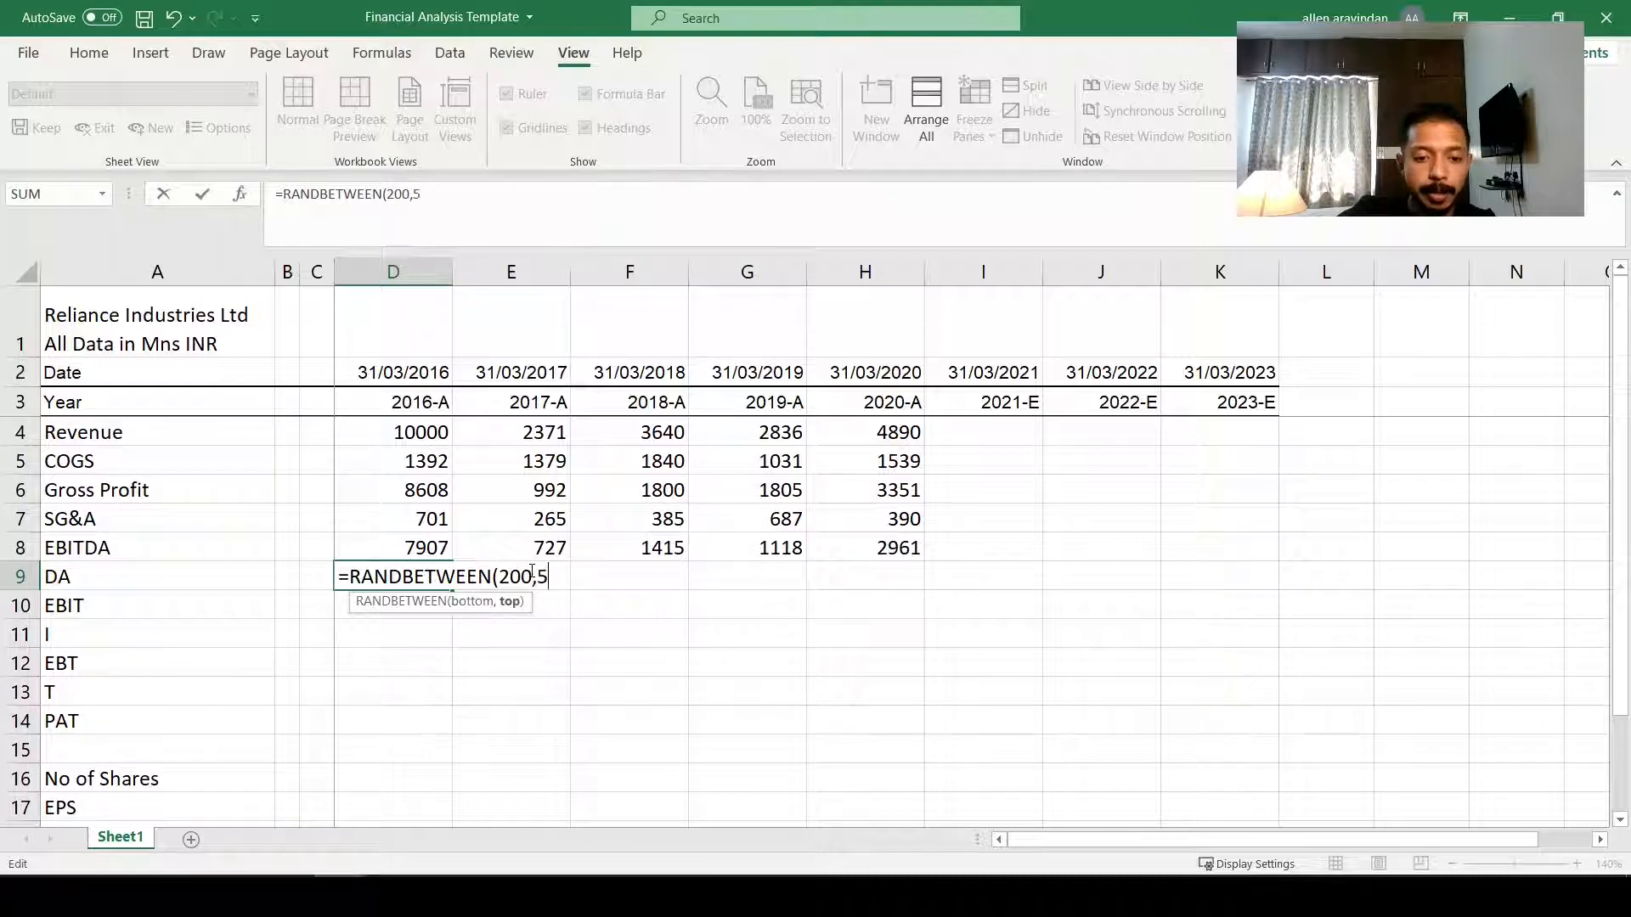
pyautogui.write('00')
pyautogui.write('\\')
pyautogui.press('Return')
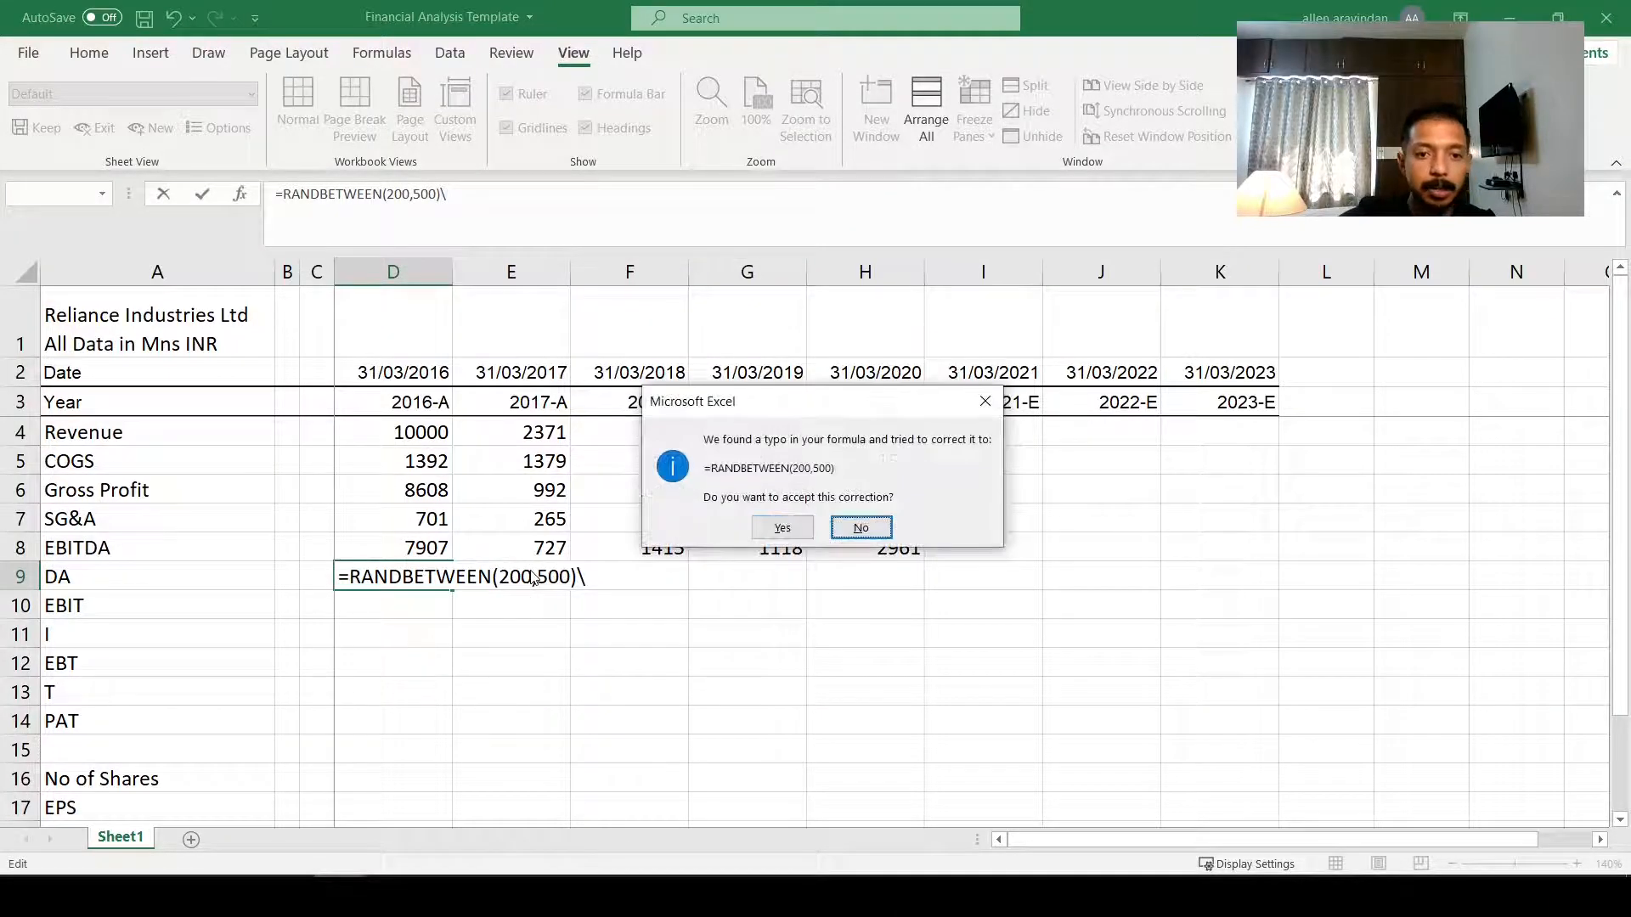
pyautogui.press('Return')
# Step: Copy the 2016-A DA formula across to 2020-A, filling cells D9 to H9
pyautogui.press('Up')
pyautogui.hotkey('ctrl', 'c')
pyautogui.hotkey('shift', 'Right')
pyautogui.hotkey('shift', 'Right')
pyautogui.hotkey('shift', 'Right')
pyautogui.hotkey('shift', 'Right')
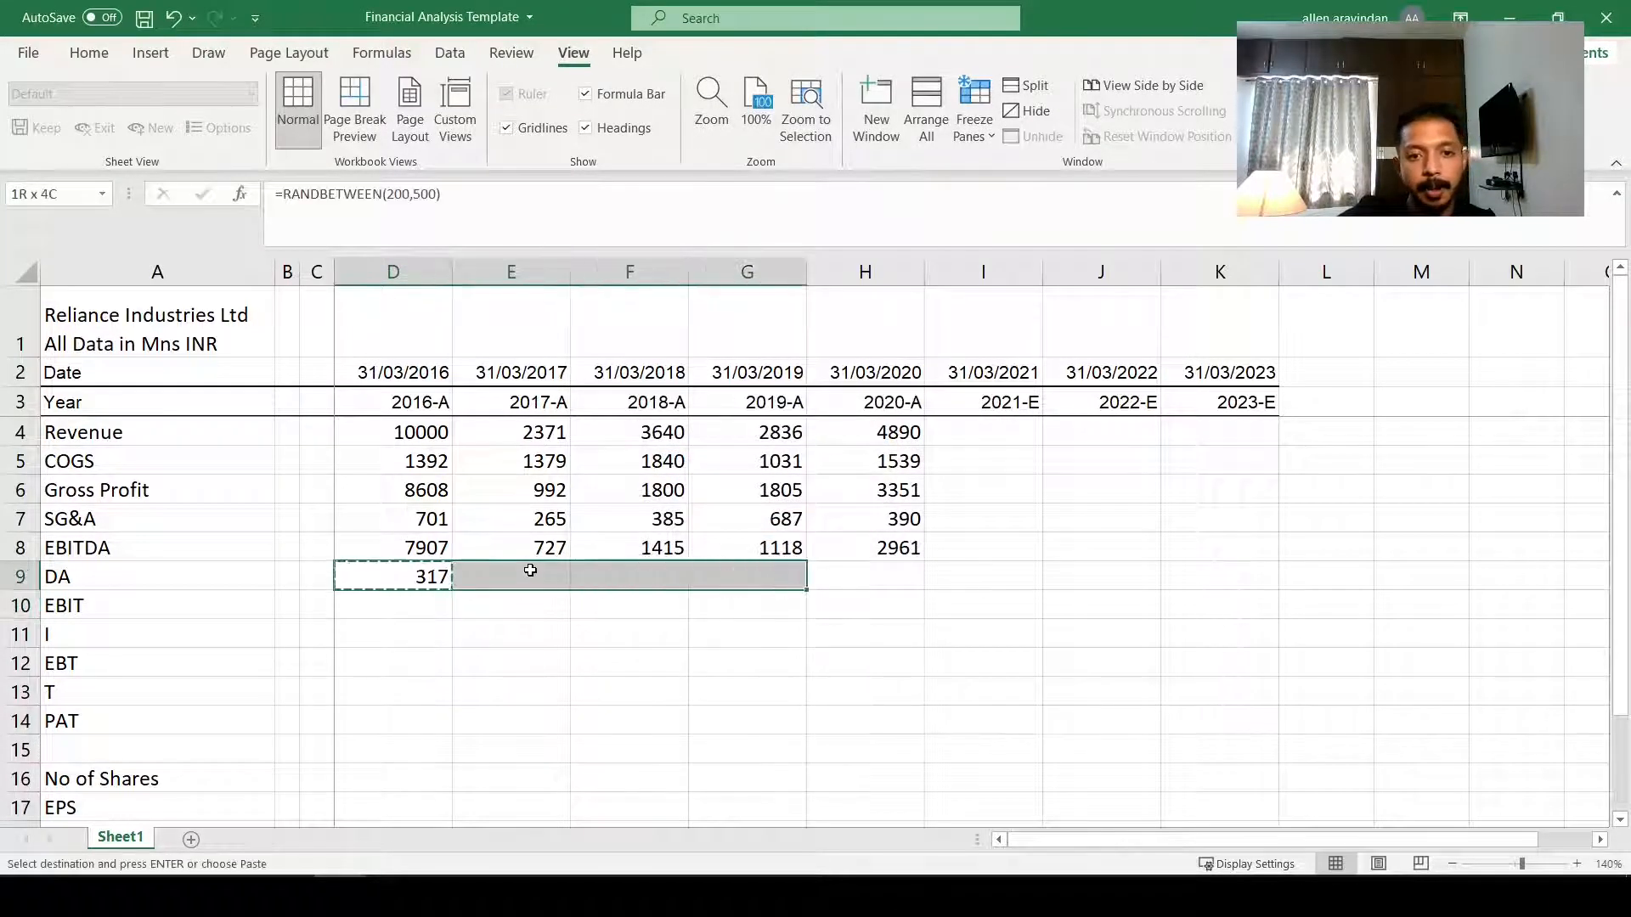
pyautogui.hotkey('ctrl', 'v')
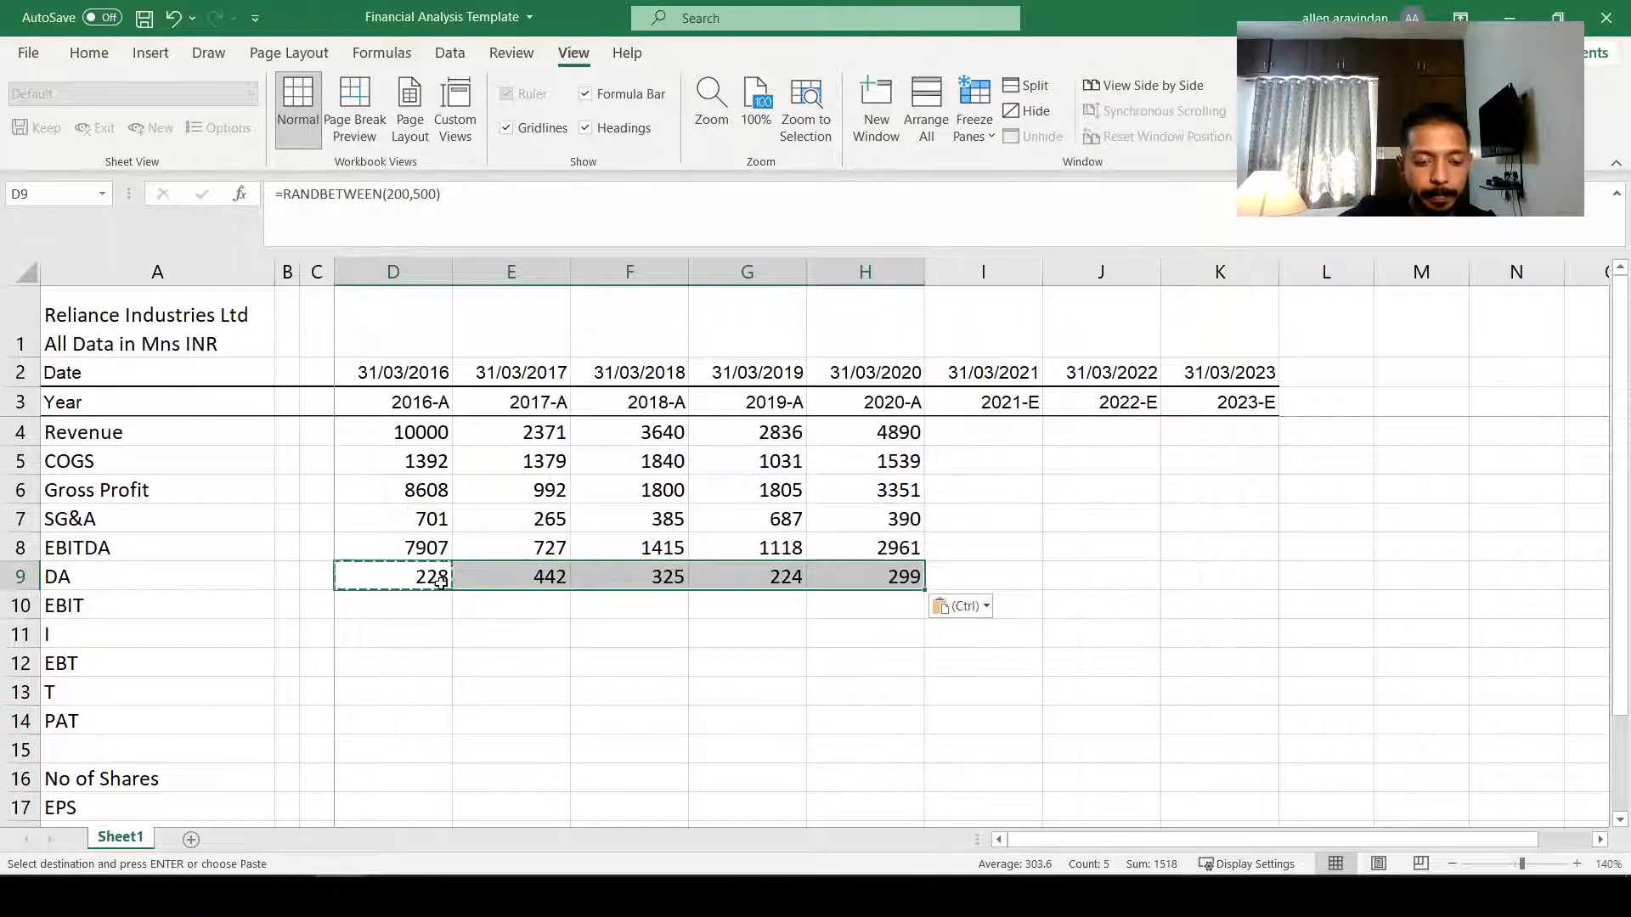
# Step: Replace the random DA formulas in cells D9 to H9 with their fixed values
pyautogui.hotkey('ctrl', 'c')
pyautogui.rightClick(433, 581)
pyautogui.click(522, 379)
pyautogui.press('F2')
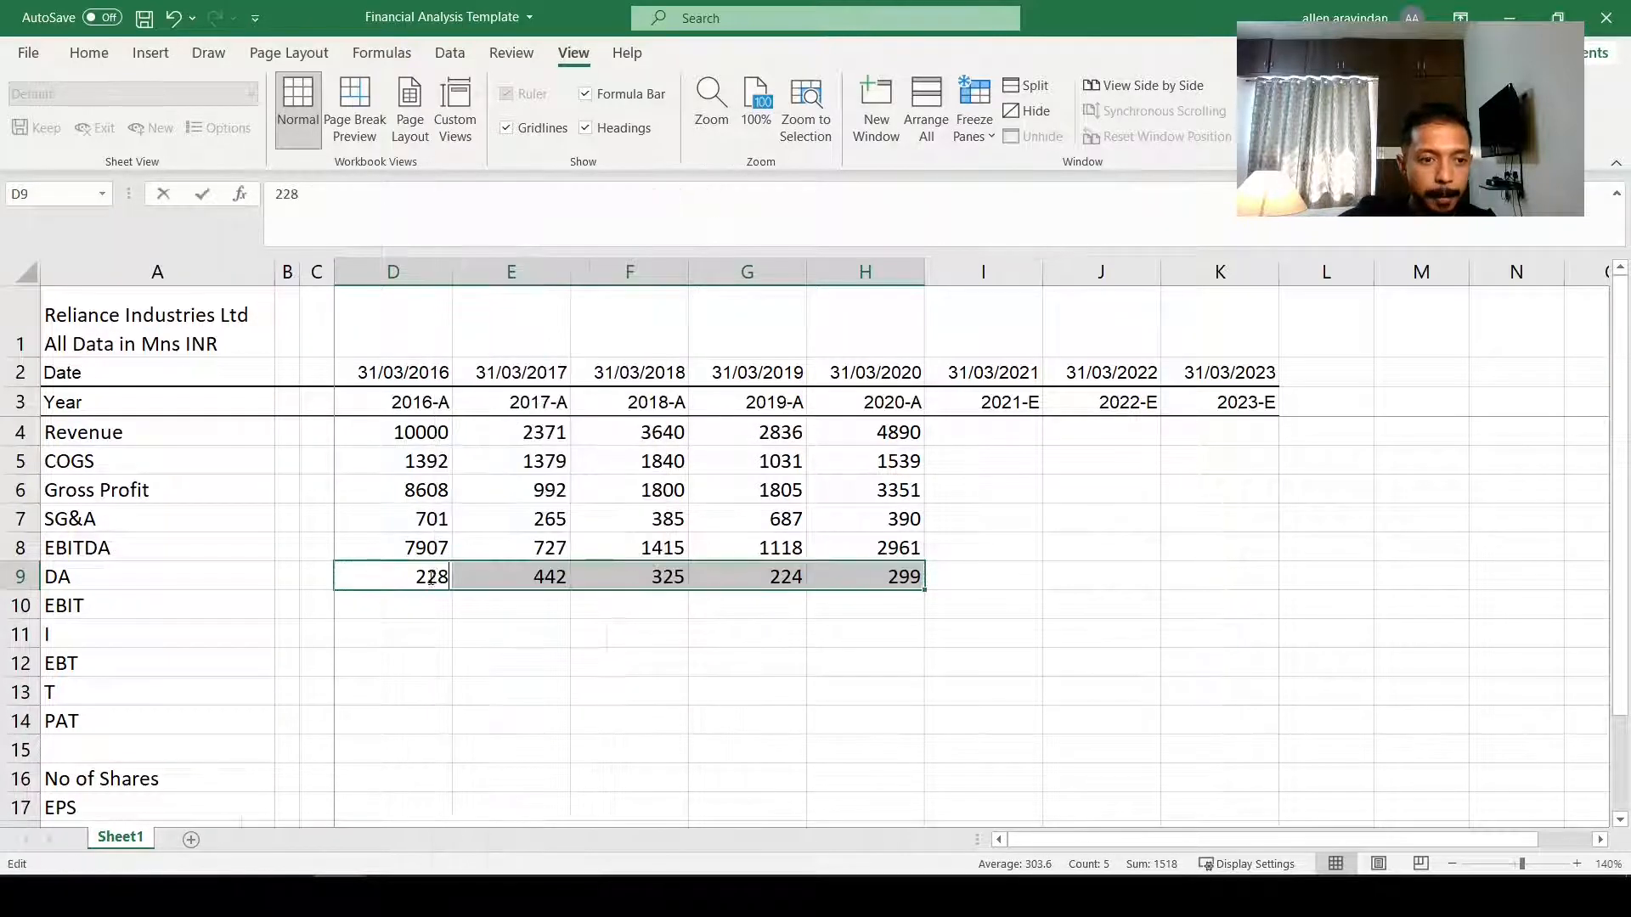
pyautogui.click(422, 608)
# Step: Enter the formula =RANDBETWEEN(100,200) for the 2016-A interest (I) in cell D11
pyautogui.click(439, 655)
pyautogui.click(405, 633)
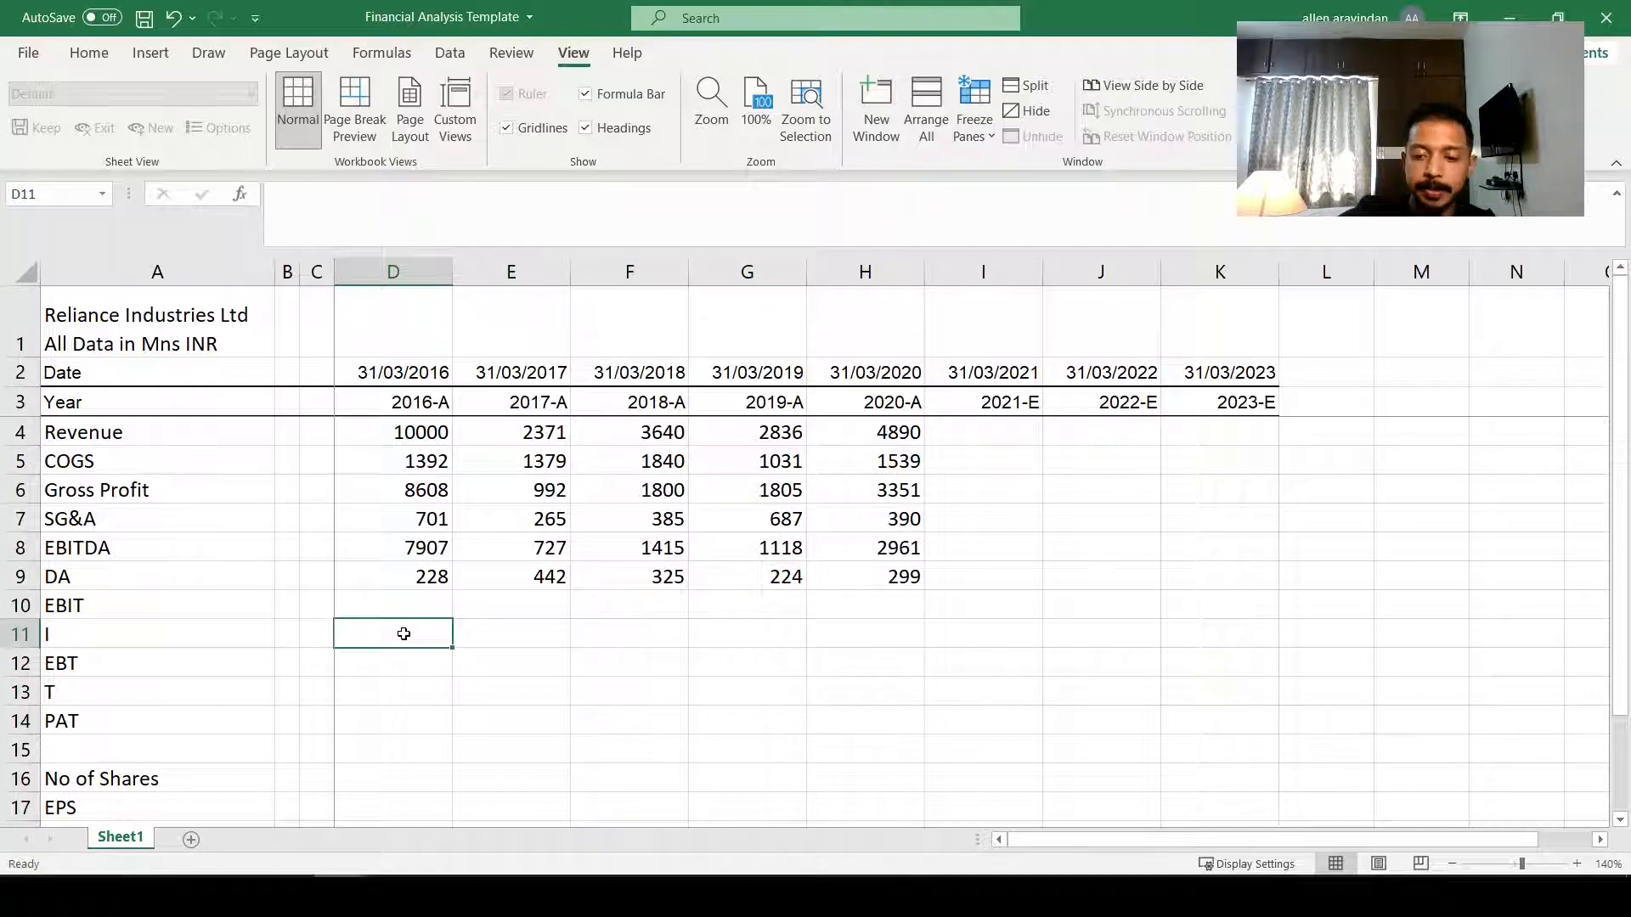
pyautogui.write('=ran')
pyautogui.doubleClick(418, 697)
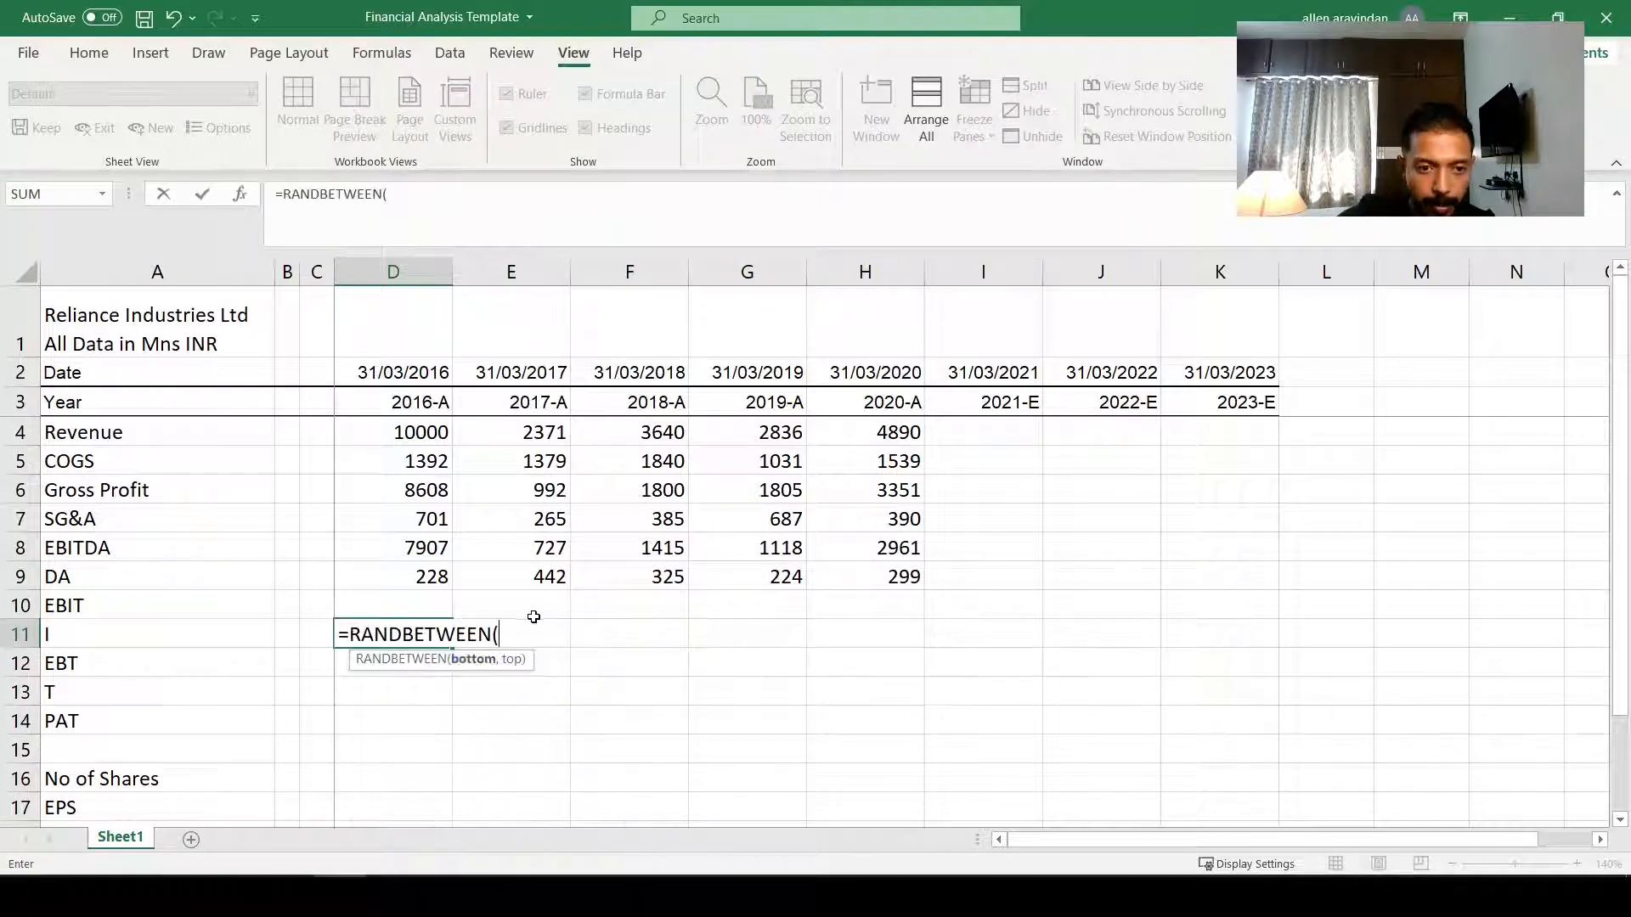
pyautogui.write('100,200')
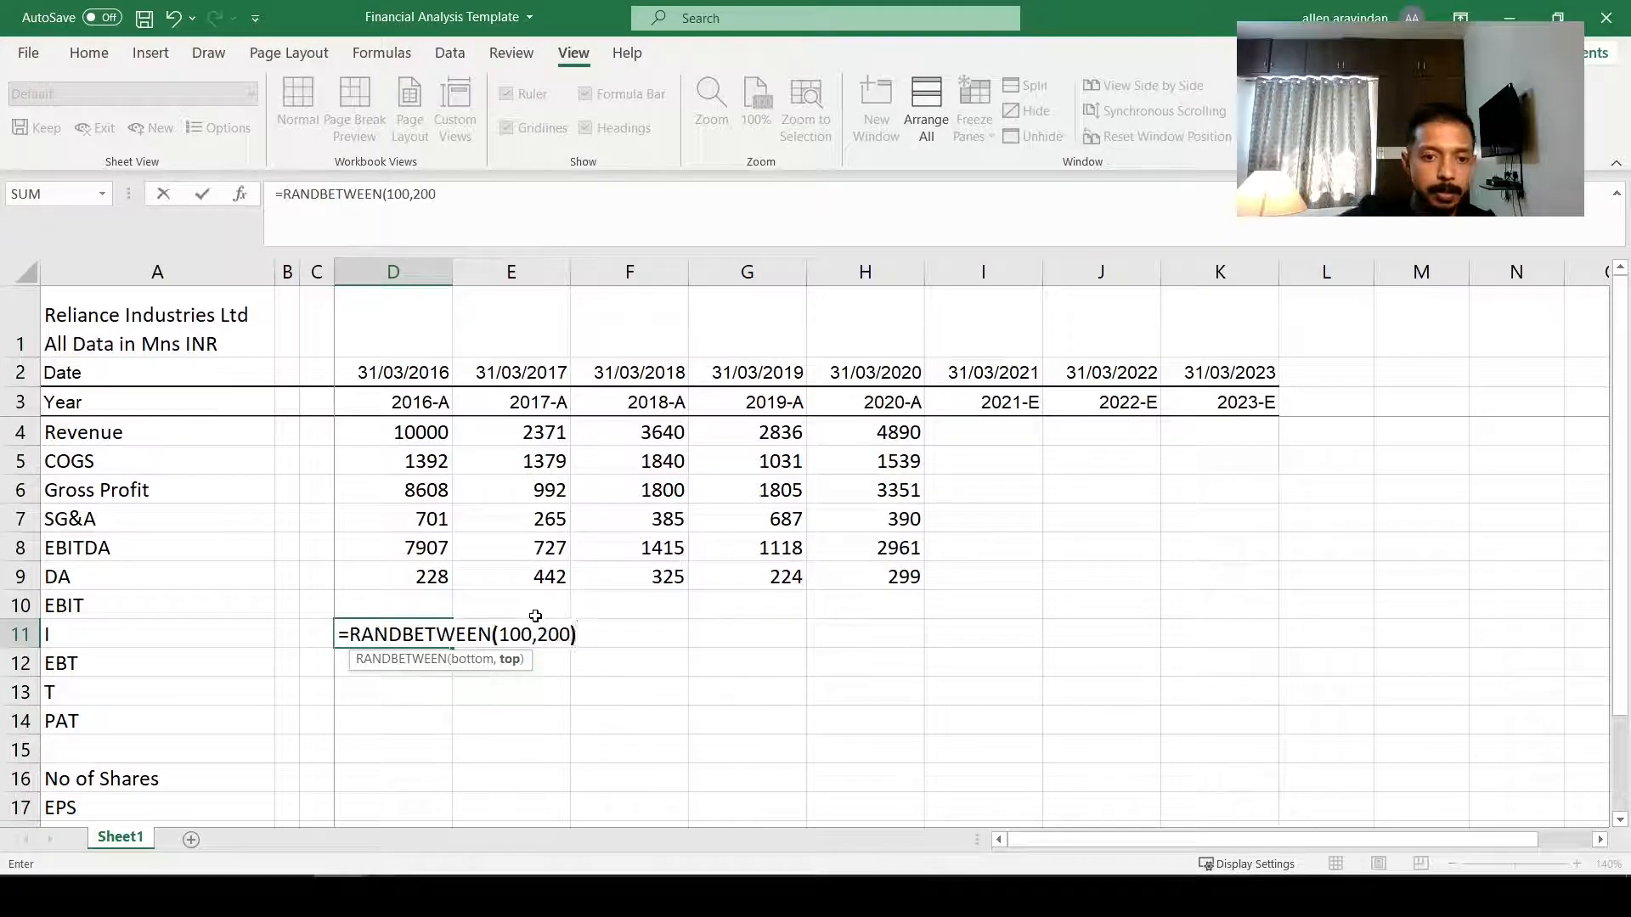
pyautogui.press('Return')
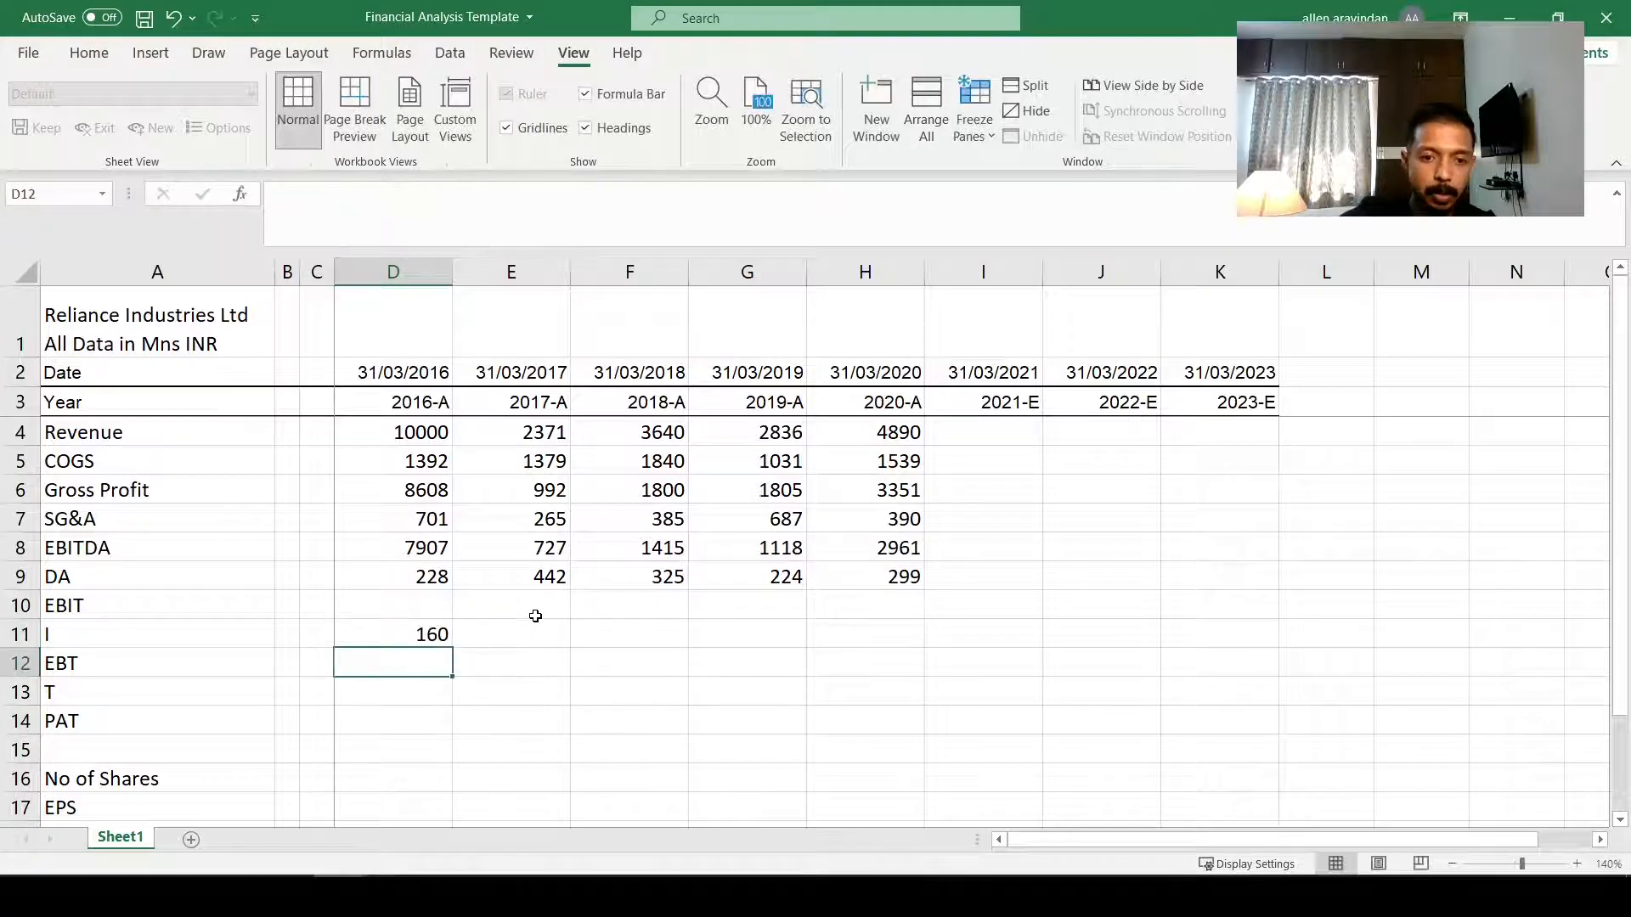
# Step: Copy the 2016-A interest formula across to 2020-A, filling cells D11 to H11
pyautogui.press('Up')
pyautogui.hotkey('ctrl', 'c')
pyautogui.hotkey('shift', 'Right')
pyautogui.hotkey('shift', 'Right')
pyautogui.hotkey('shift', 'Right')
pyautogui.hotkey('shift', 'Right')
pyautogui.press('Return')
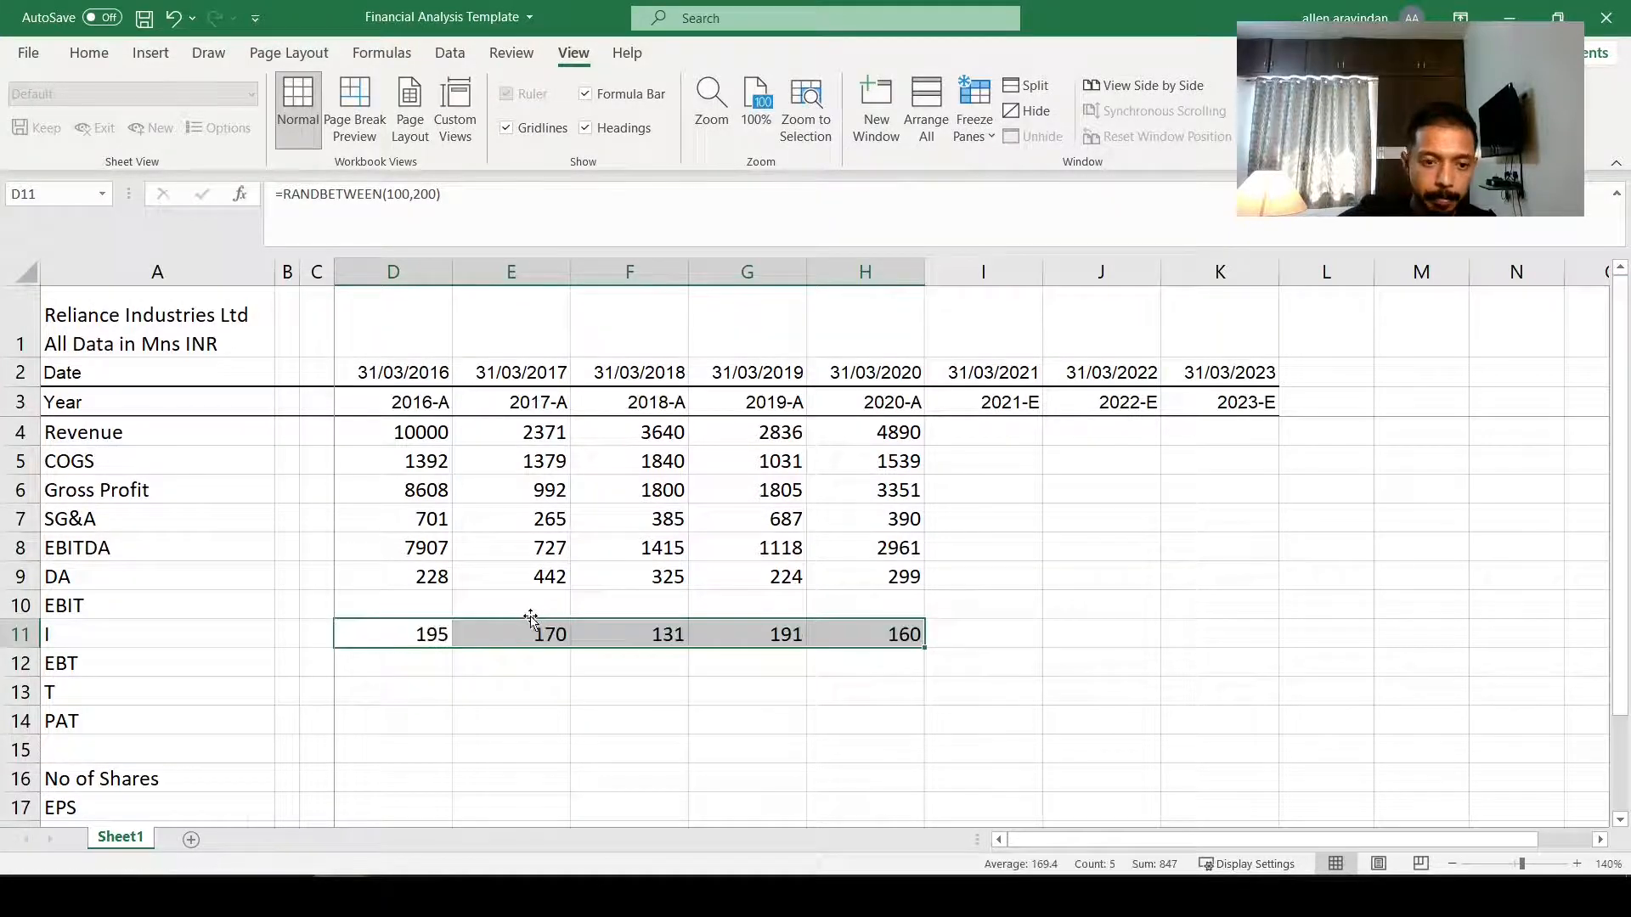
# Step: Replace the random interest formulas in cells D11 to H11 with their fixed values
pyautogui.hotkey('ctrl', 'c')
pyautogui.rightClick(433, 633)
pyautogui.click(503, 138)
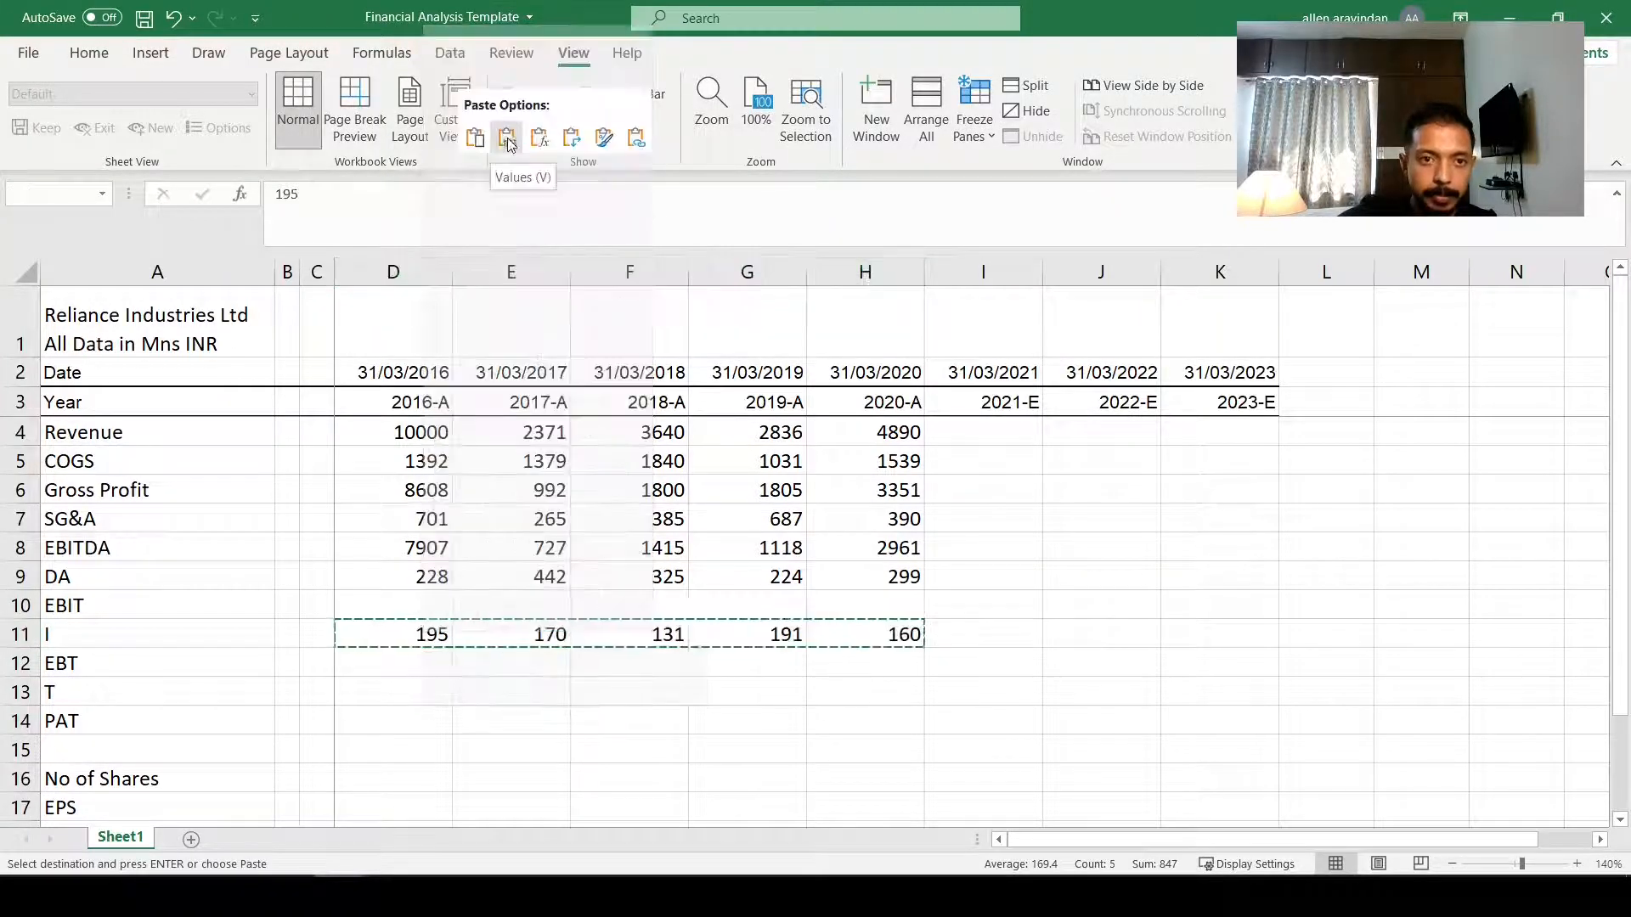
pyautogui.press('F2')
pyautogui.press('Escape')
pyautogui.click(401, 686)
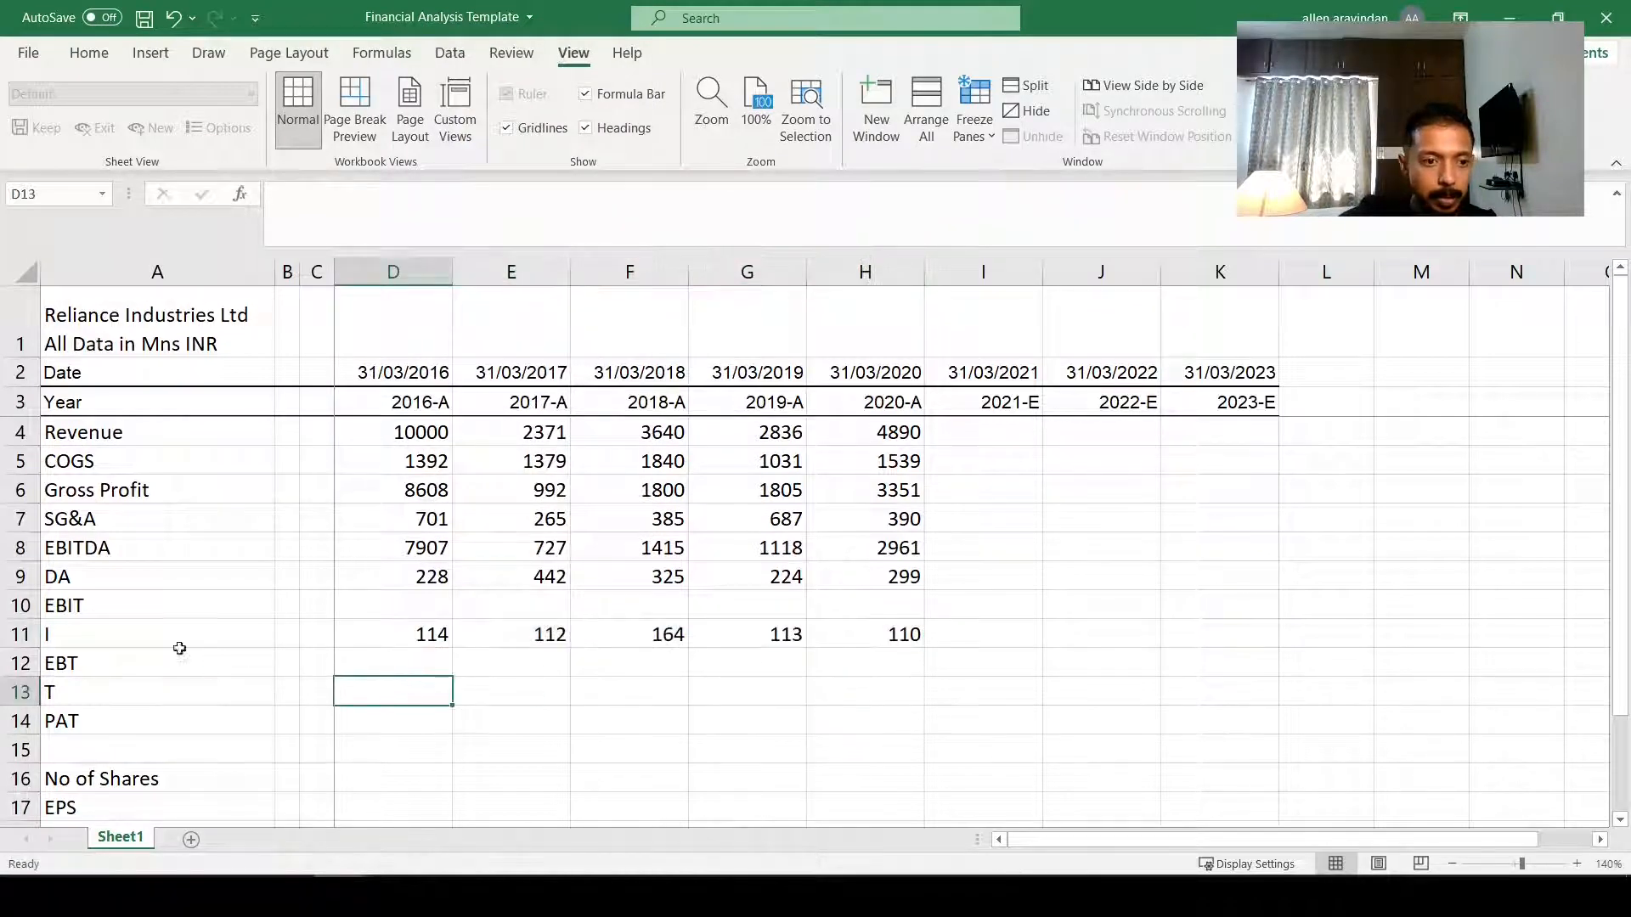
pyautogui.click(172, 643)
pyautogui.click(355, 637)
pyautogui.click(371, 666)
pyautogui.click(409, 692)
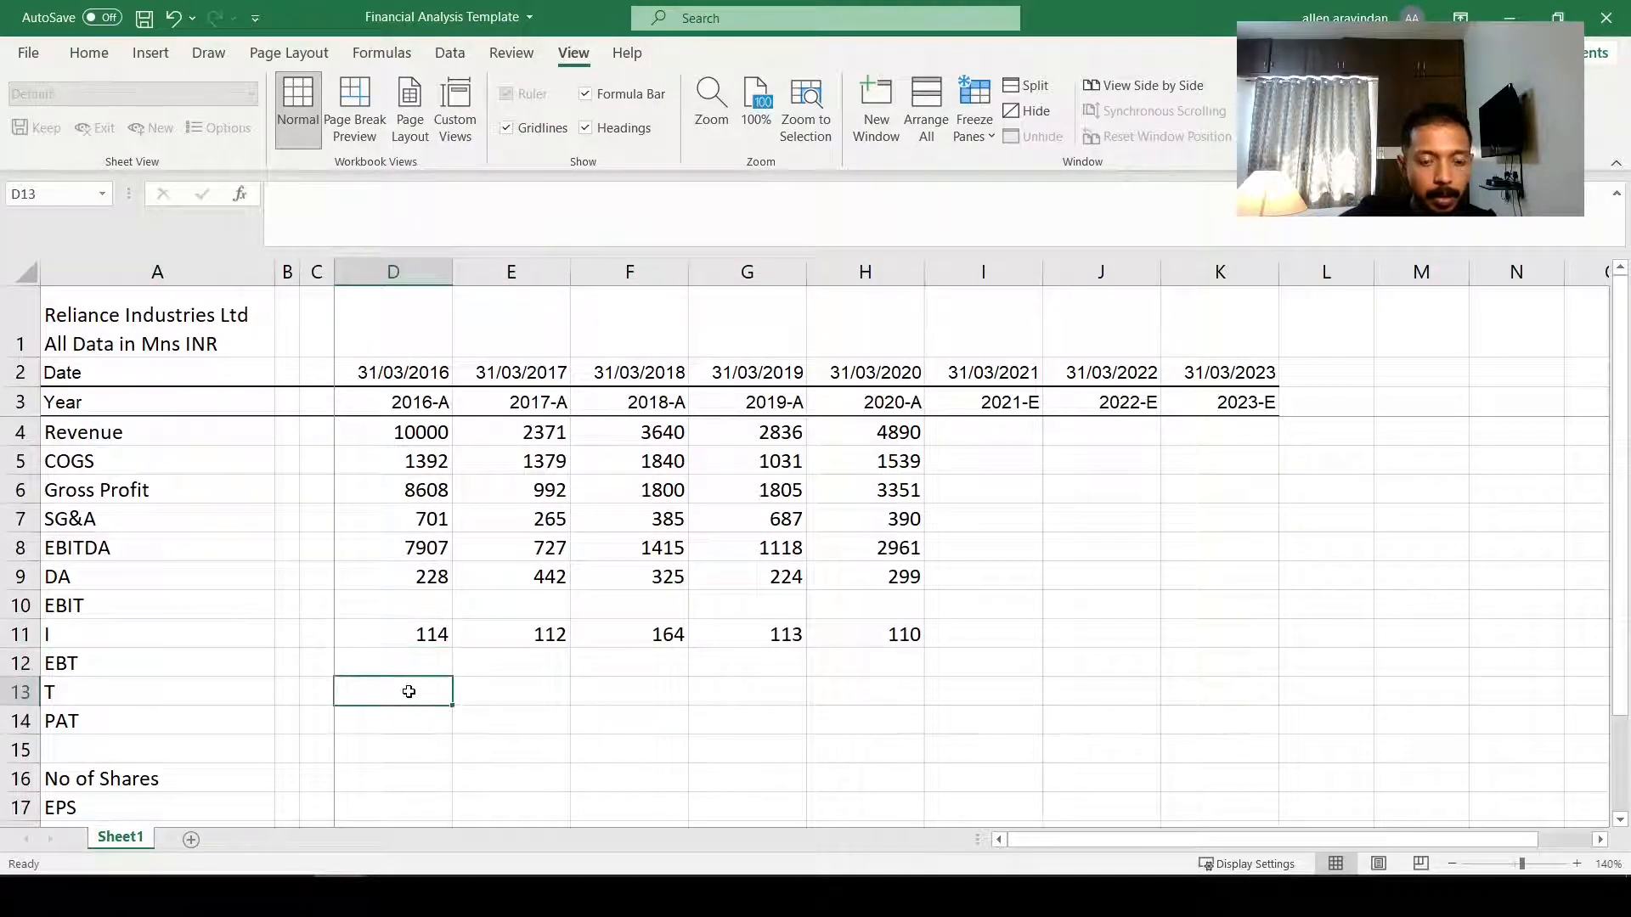
pyautogui.write('=ran')
pyautogui.press('Escape')
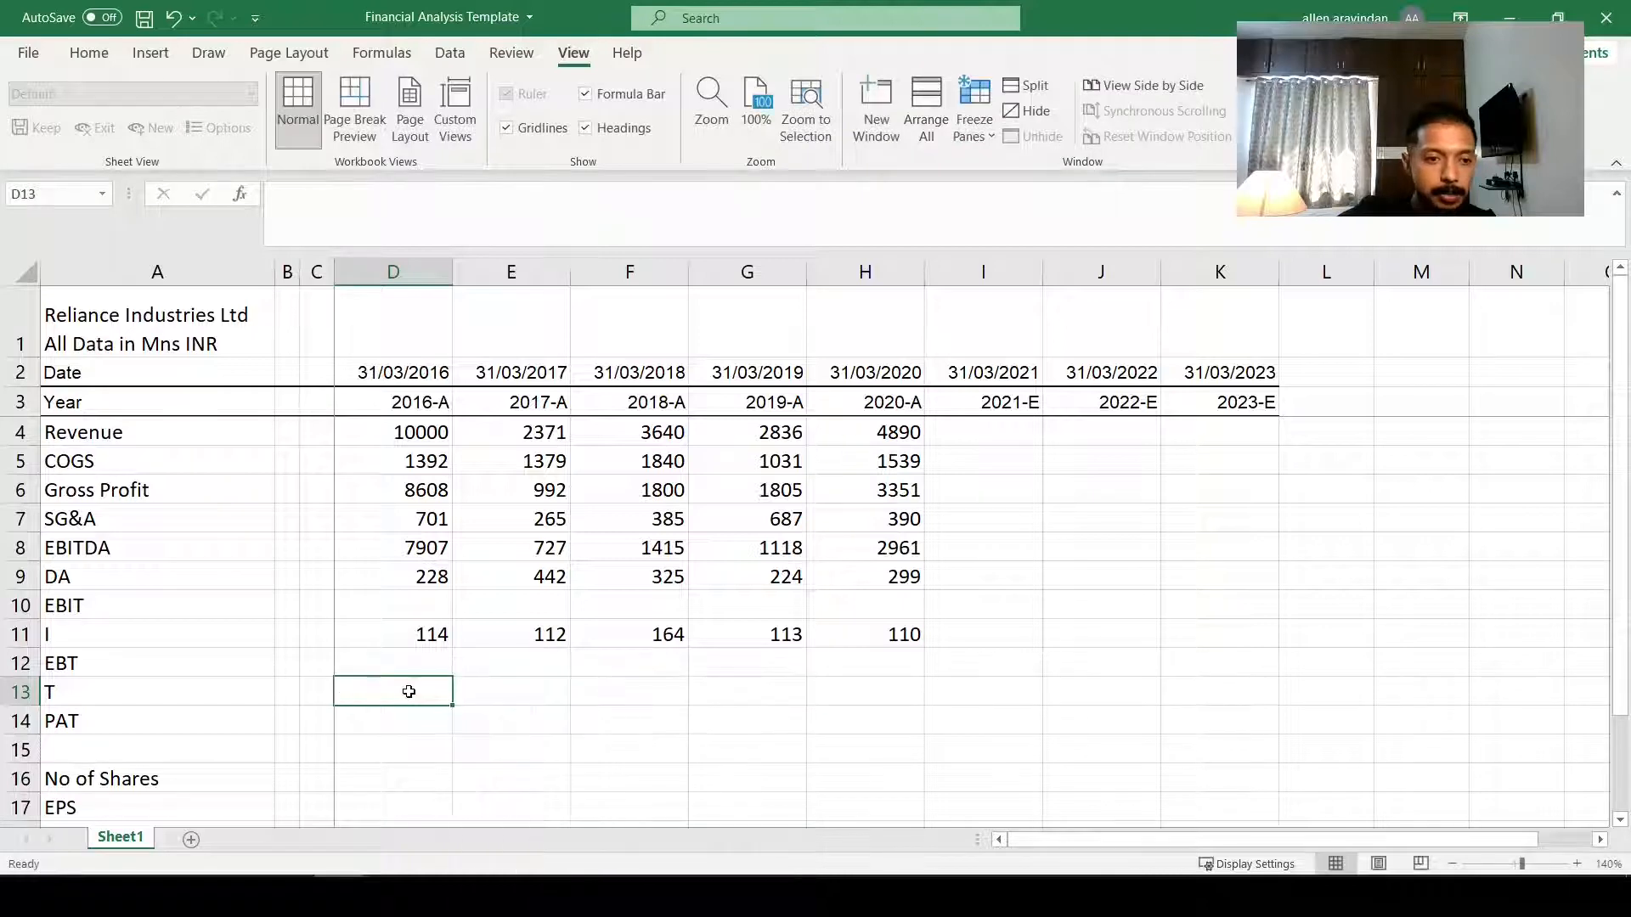
# Step: Enter a tax rate of 30% in cell C13, beside the T row's yearly figures
pyautogui.press('Left')
pyautogui.write('30')
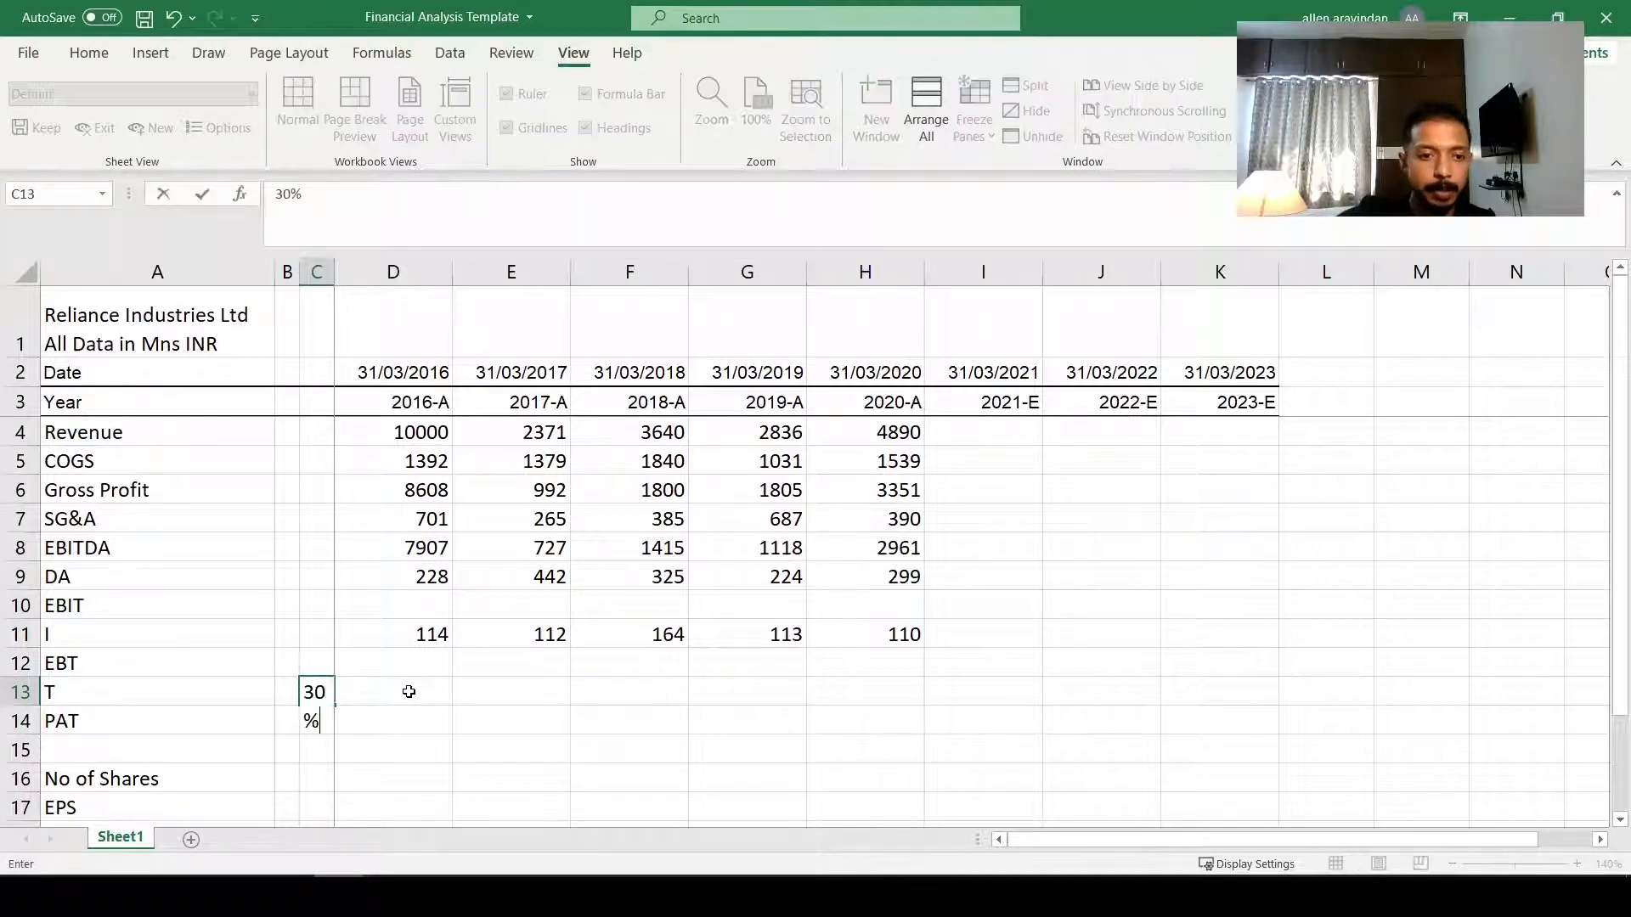
pyautogui.press('Return')
pyautogui.press('Right')
pyautogui.press('Right')
pyautogui.press('Right')
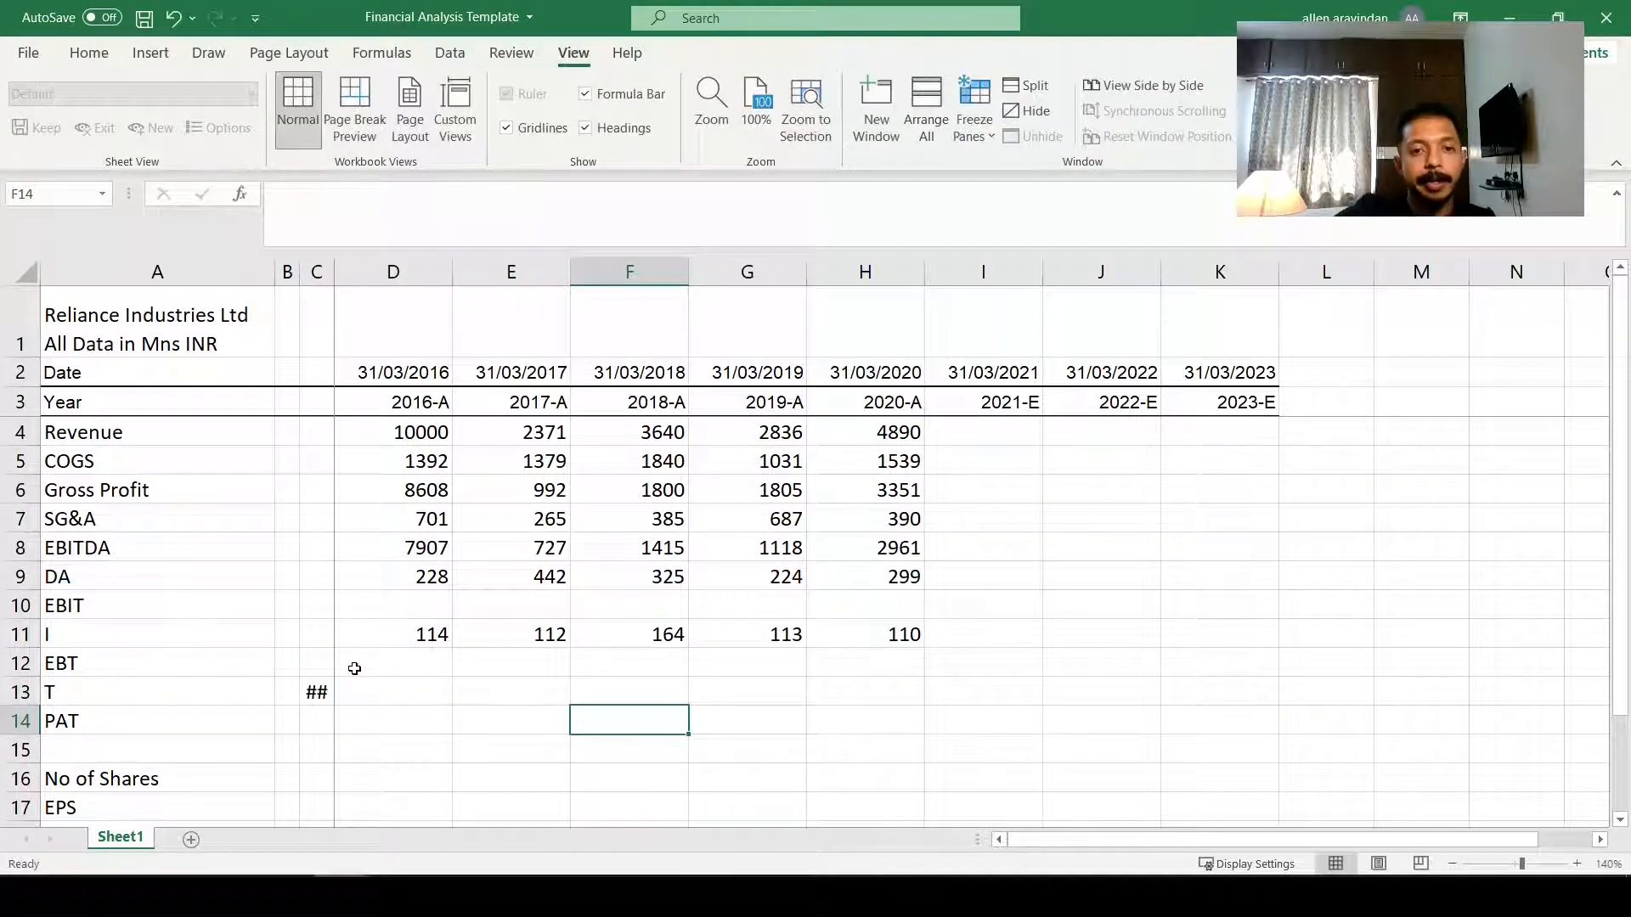
# Step: Fit the width of column C to its contents so the tax rate is readable
pyautogui.click(311, 692)
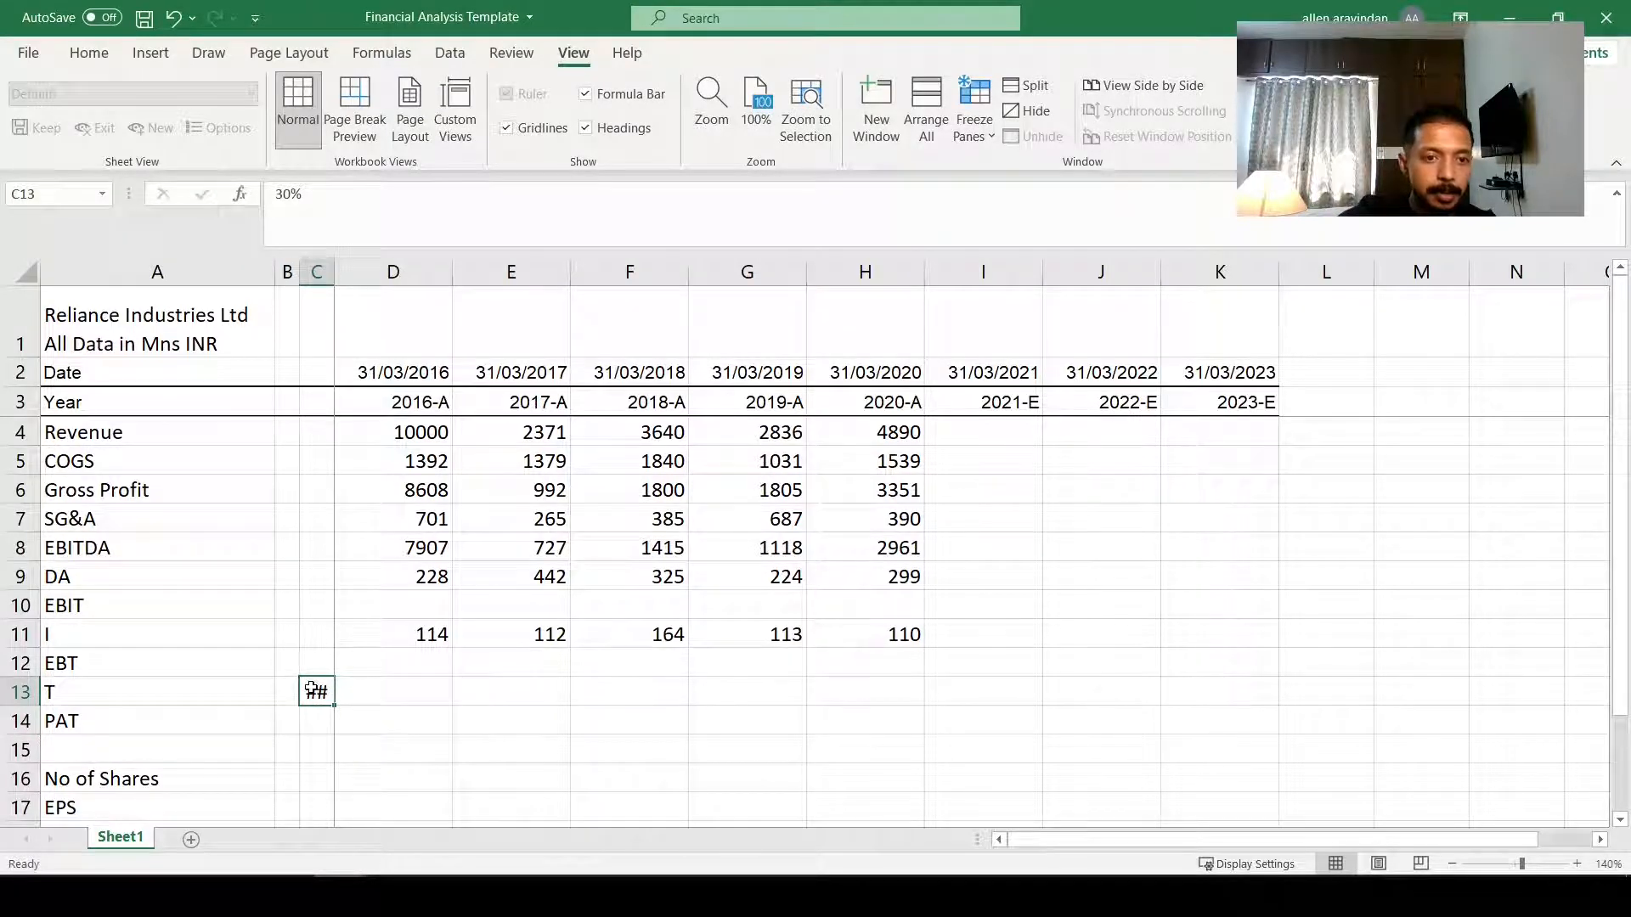
pyautogui.doubleClick(332, 270)
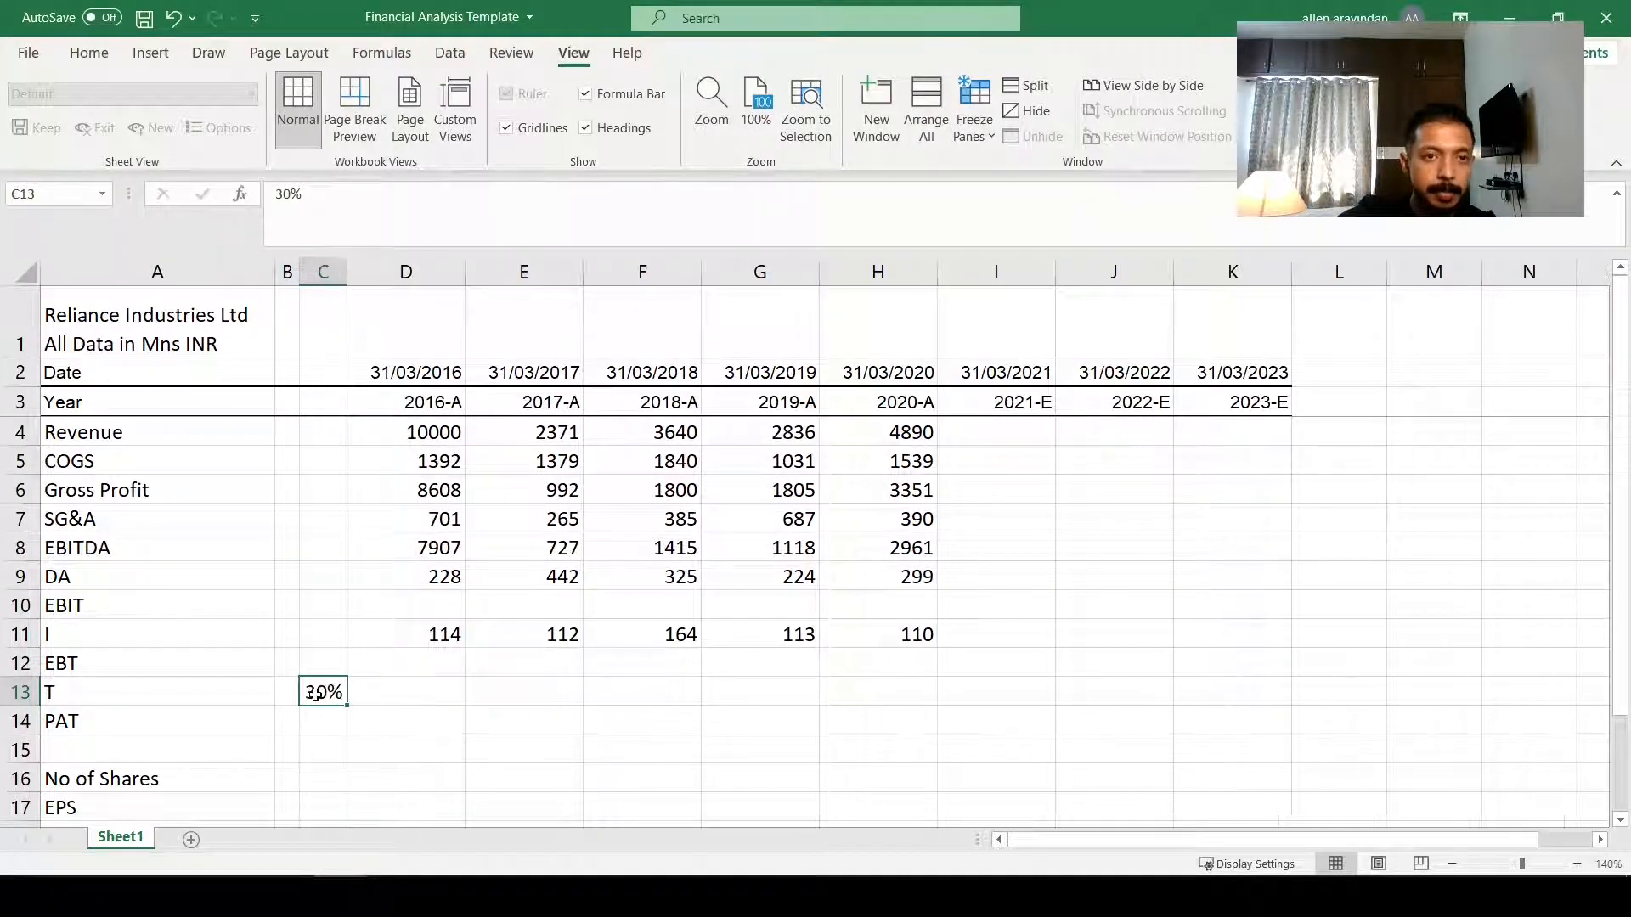
pyautogui.click(434, 712)
pyautogui.click(332, 715)
pyautogui.click(327, 697)
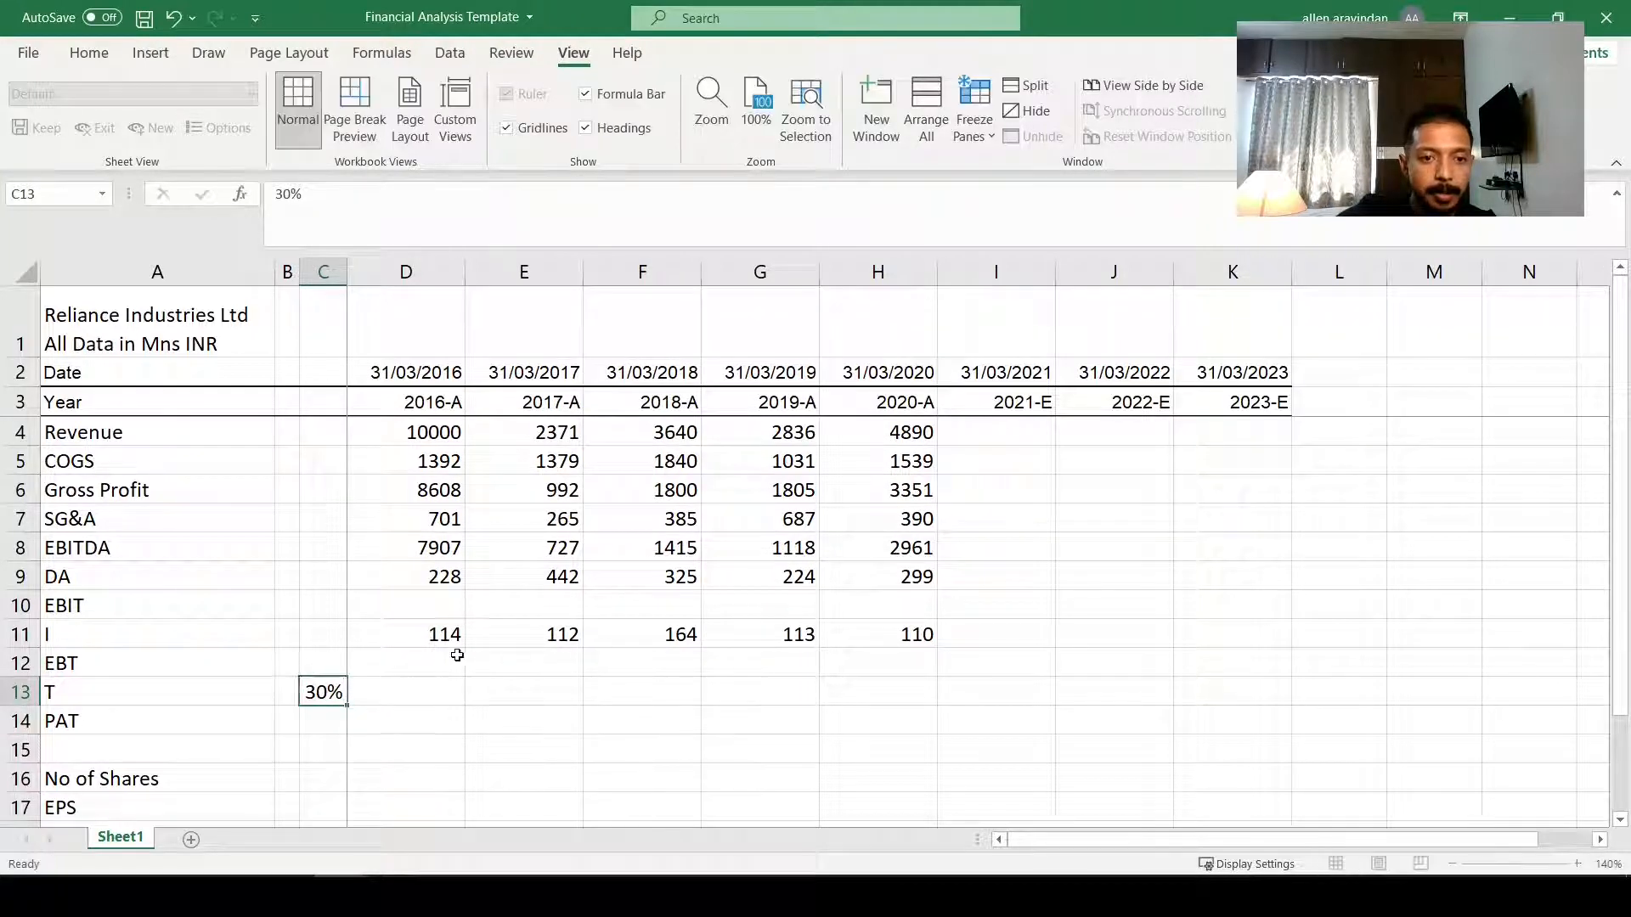
# Step: Calculate the 2016-A EBIT in cell D10 as EBITDA minus DA with the formula =D8-D9
pyautogui.click(457, 655)
pyautogui.click(434, 609)
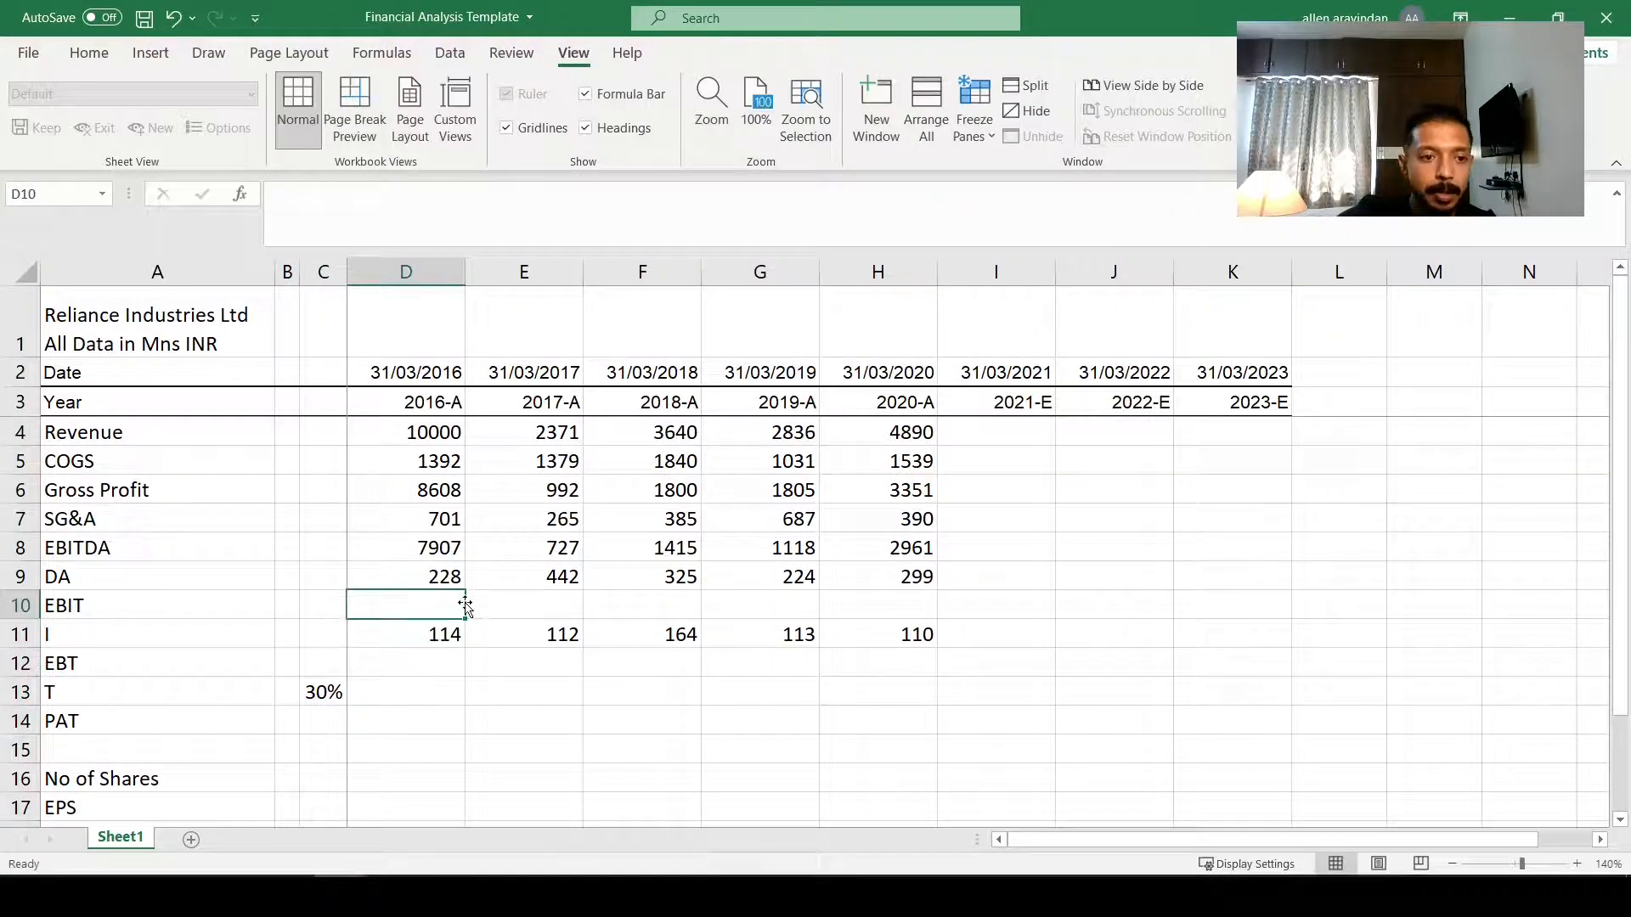
pyautogui.write('=')
pyautogui.press('Up')
pyautogui.press('Up')
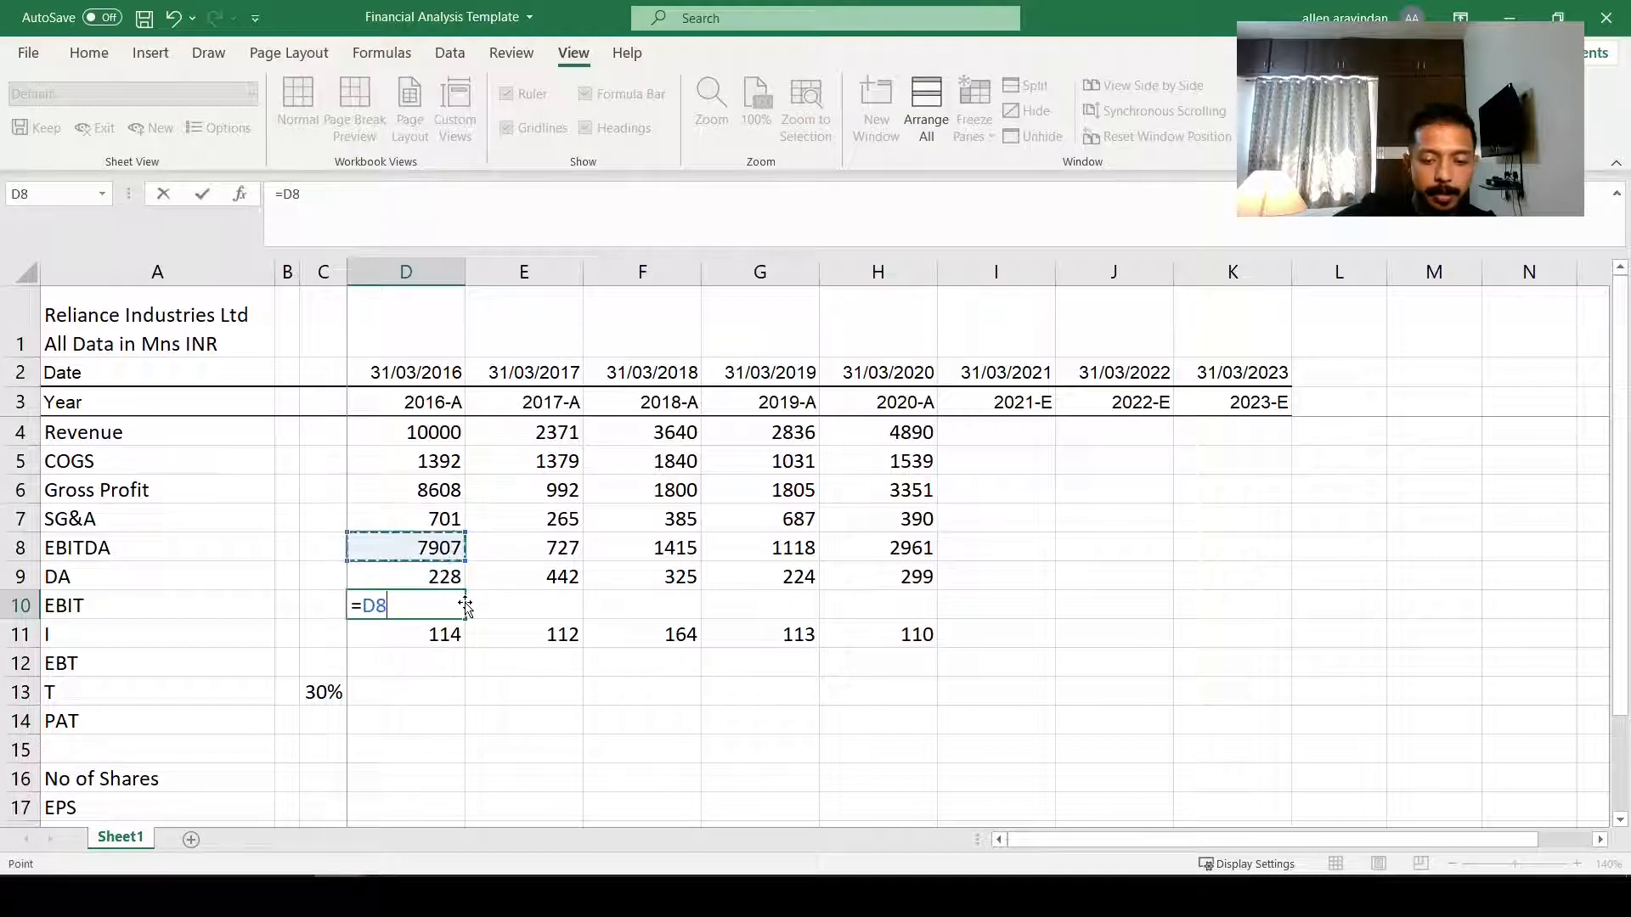
pyautogui.write('-')
pyautogui.press('Up')
pyautogui.hotkey('ctrl', 'Return')
# Step: Copy the 2016-A EBIT formula across to 2020-A, filling cells D10 to H10
pyautogui.hotkey('ctrl', 'c')
pyautogui.hotkey('shift', 'Right')
pyautogui.hotkey('shift', 'Right')
pyautogui.hotkey('shift', 'Right')
pyautogui.hotkey('shift', 'Right')
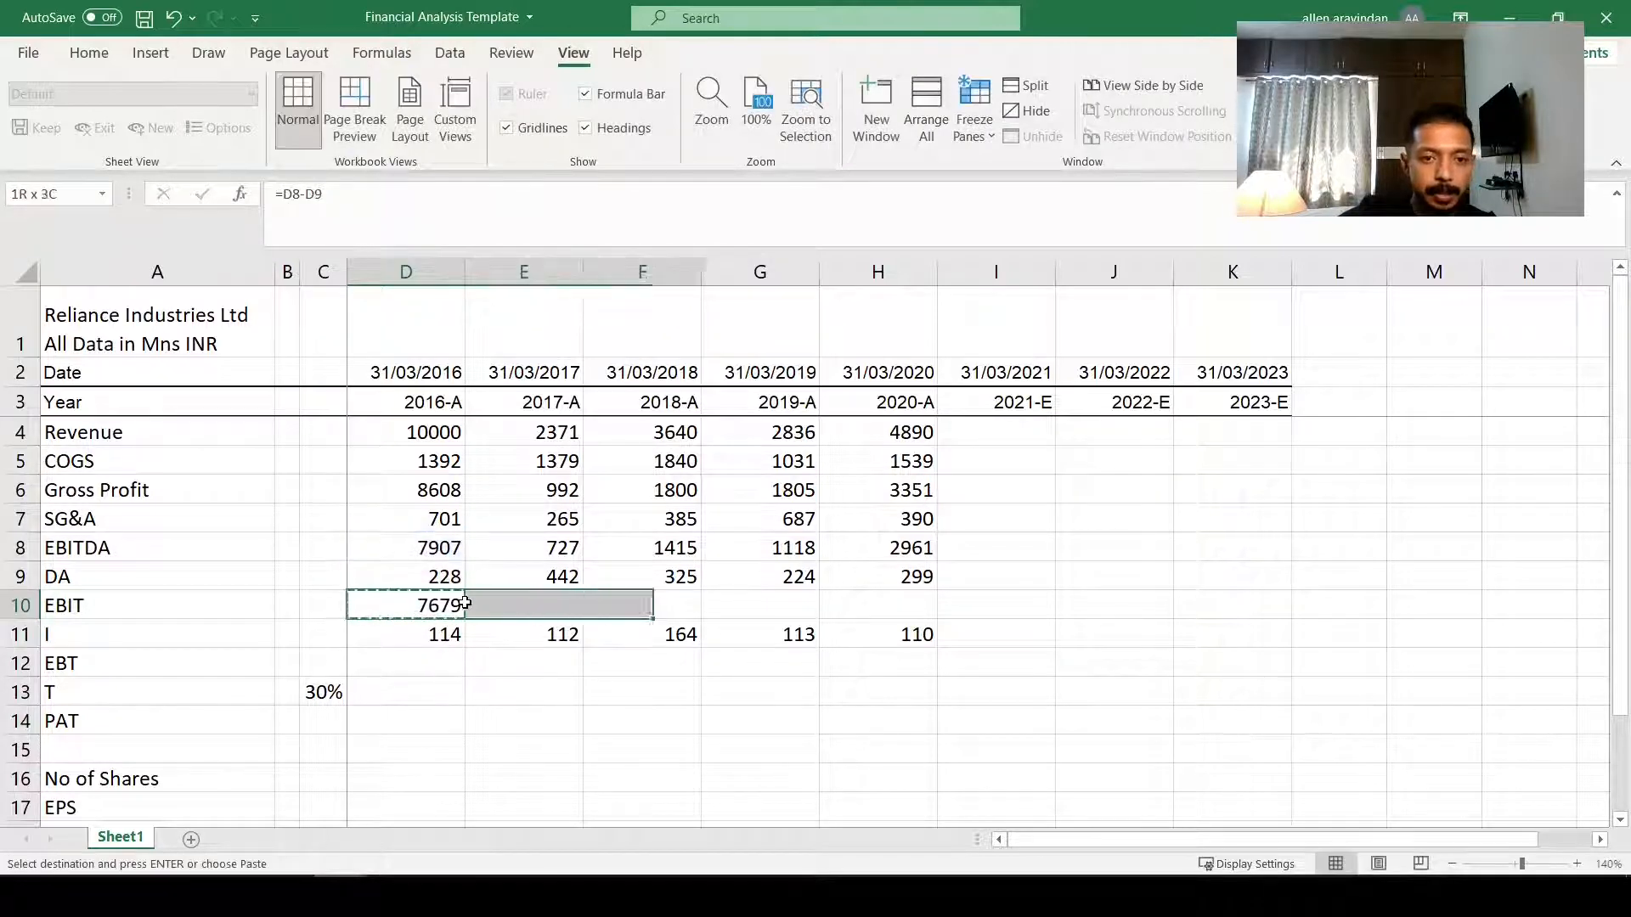
pyautogui.hotkey('ctrl', 'v')
pyautogui.press('Escape')
# Step: Calculate the 2016-A EBT in cell D12 as EBIT minus interest with the formula =D10-D11
pyautogui.press('Down')
pyautogui.press('Down')
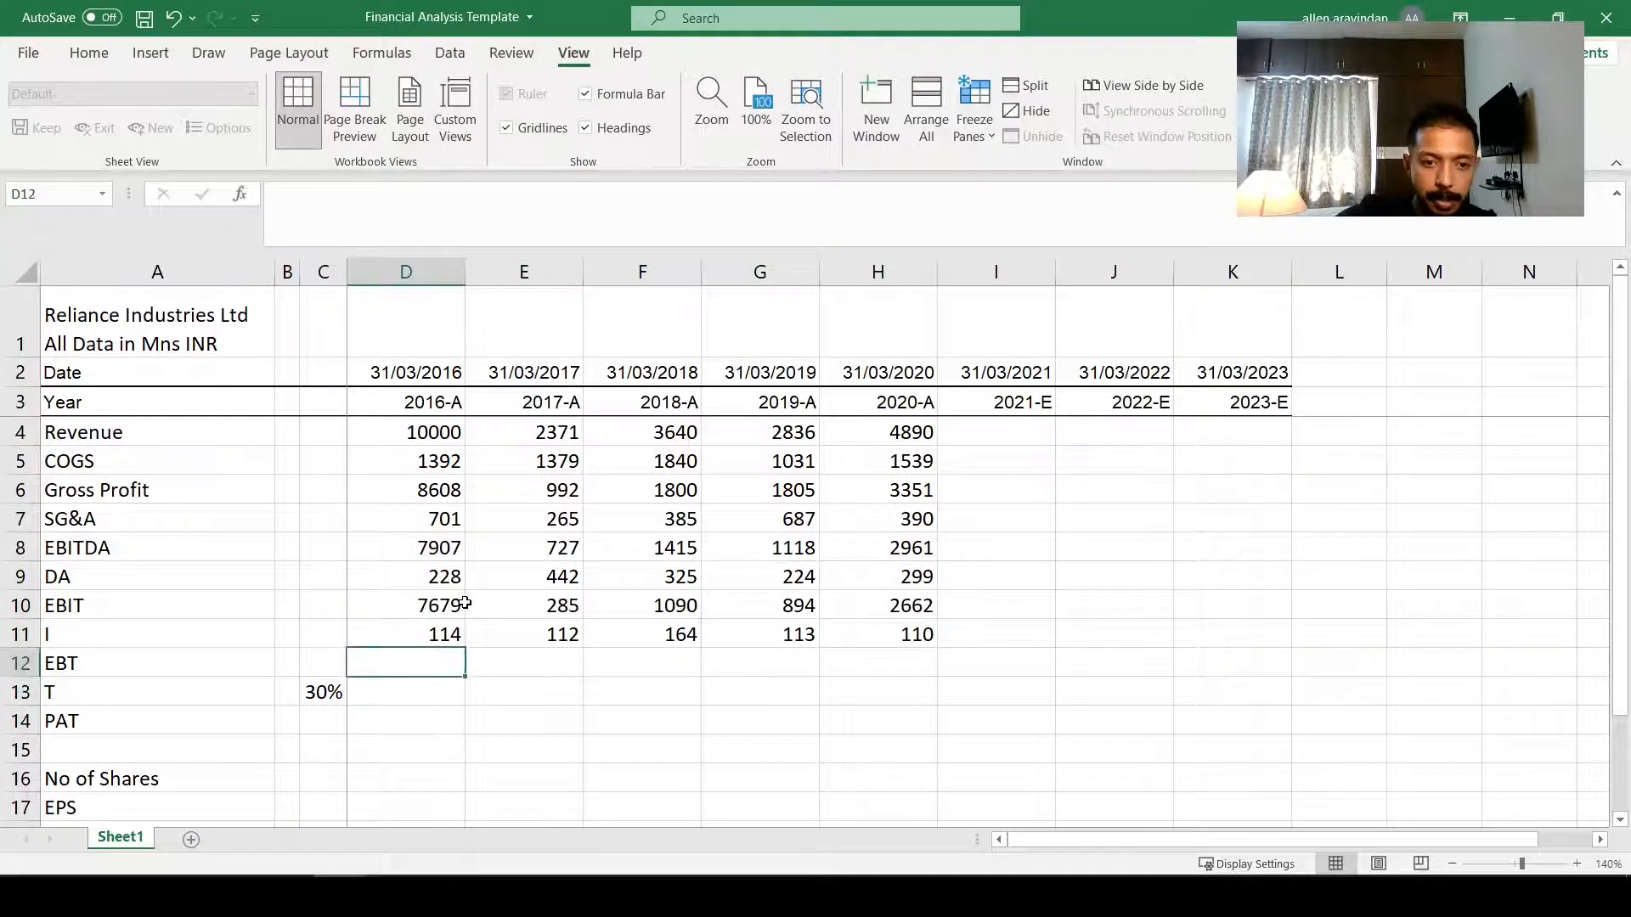
pyautogui.write('=')
pyautogui.press('Up')
pyautogui.press('Up')
pyautogui.write('-')
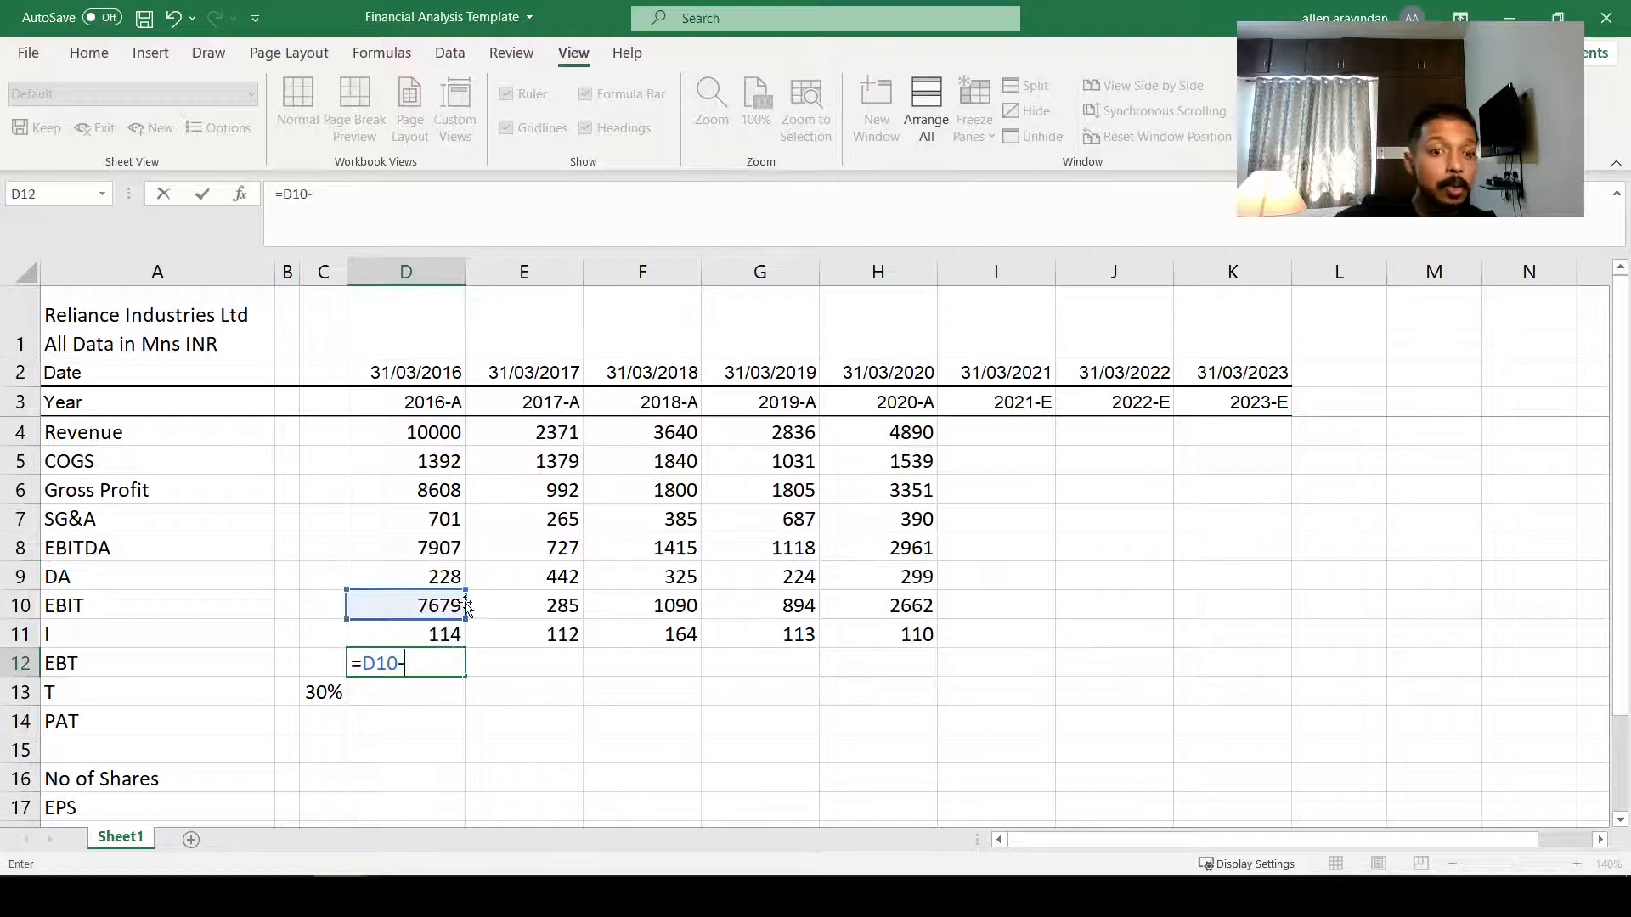
pyautogui.press('Up')
pyautogui.press('Return')
# Step: Copy the 2016-A EBT formula across to 2020-A, filling cells D12 to H12
pyautogui.press('Up')
pyautogui.hotkey('ctrl', 'c')
pyautogui.hotkey('shift', 'Right')
pyautogui.hotkey('shift', 'Right')
pyautogui.hotkey('shift', 'Right')
pyautogui.hotkey('shift', 'Right')
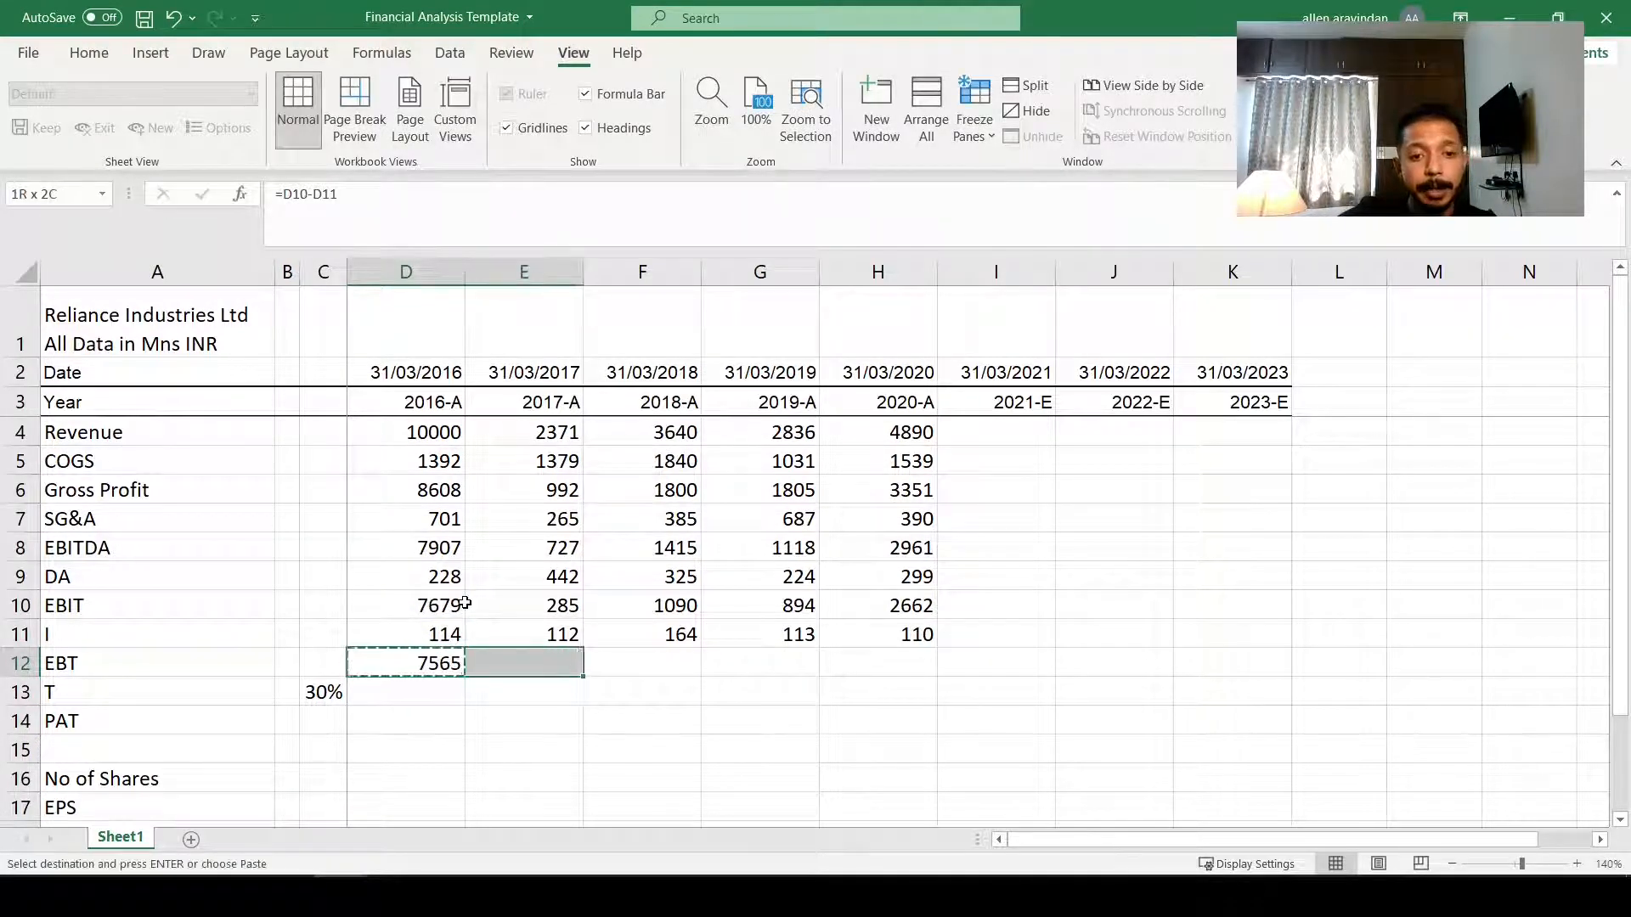
pyautogui.hotkey('ctrl', 'v')
pyautogui.press('Escape')
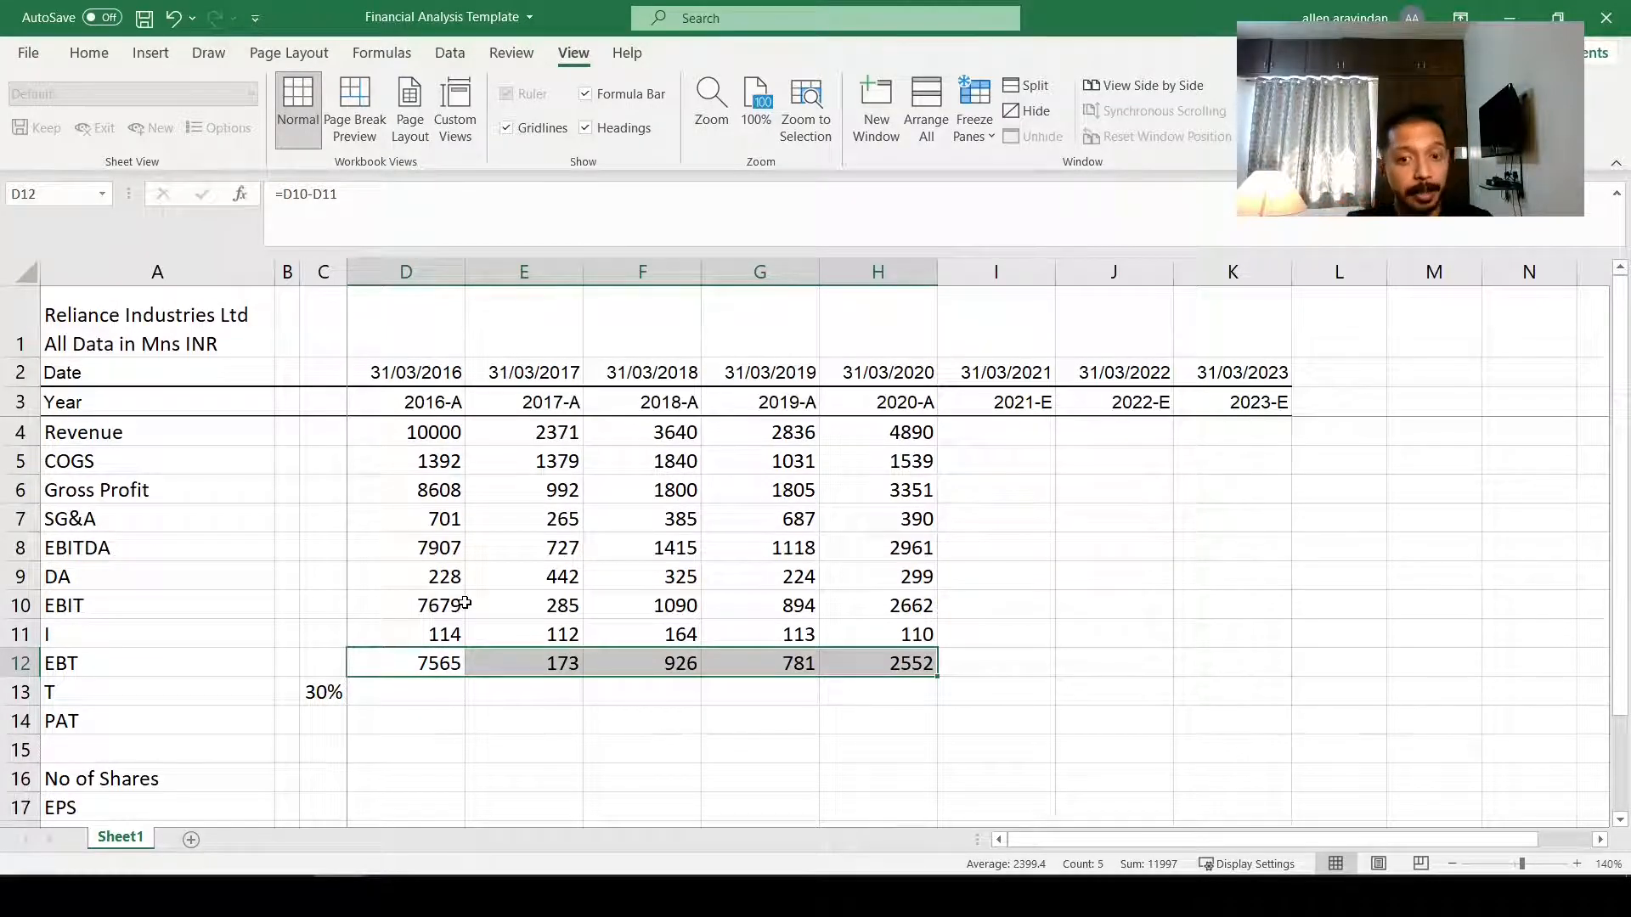
# Step: Calculate the 2016-A tax in cell D13 with the formula =$C$13*D12, keeping the tax rate reference absolute
pyautogui.press('Down')
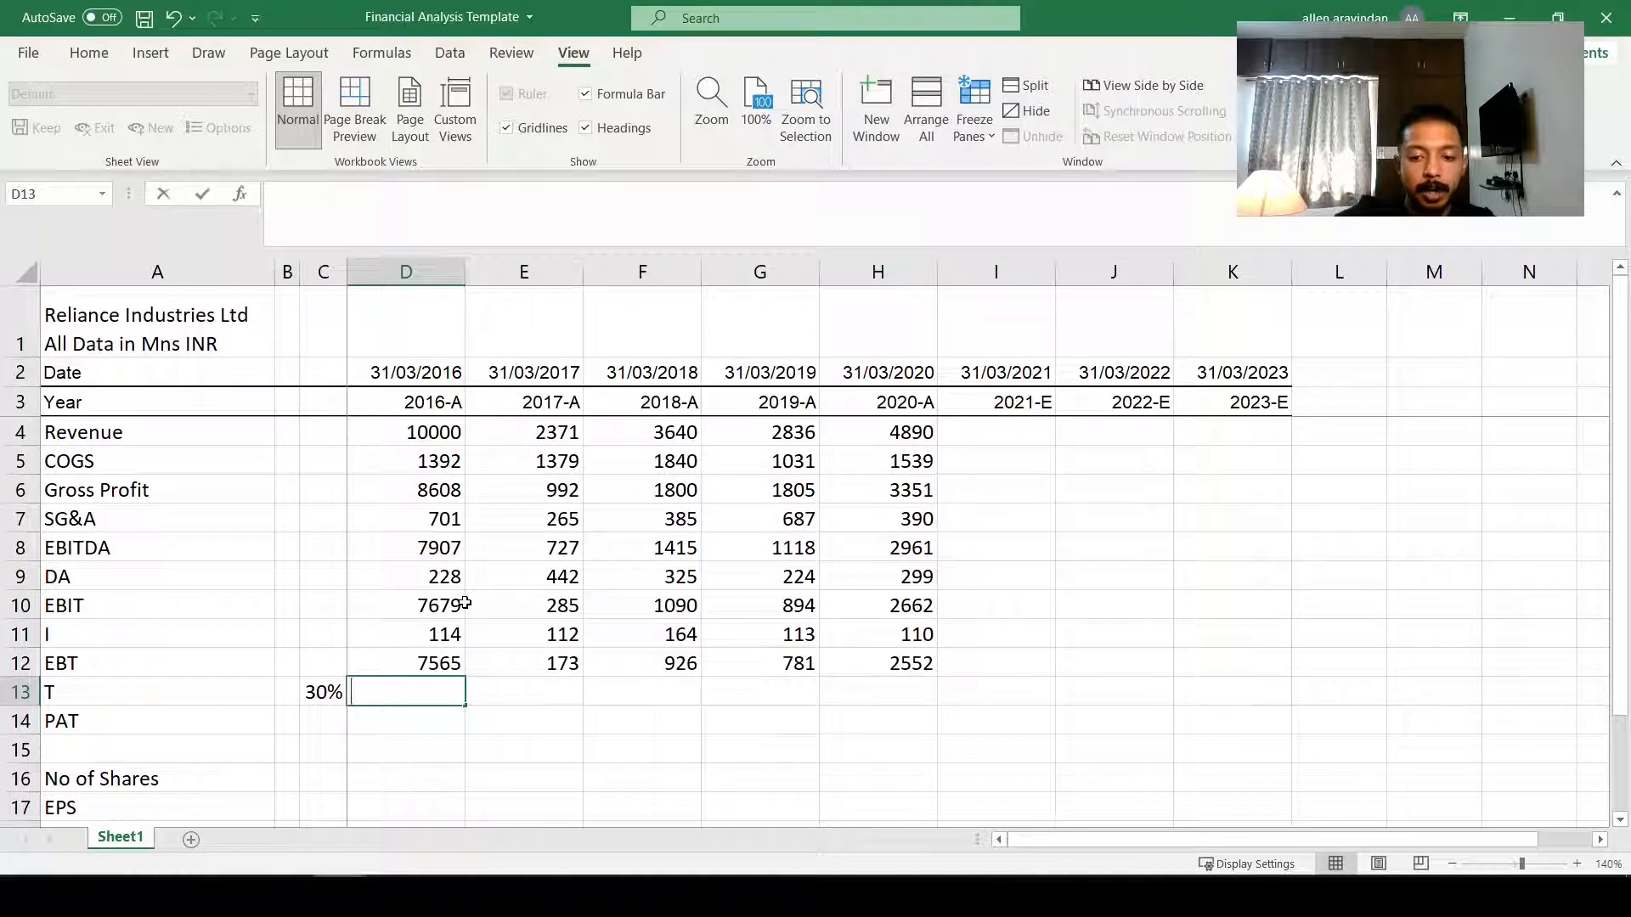
pyautogui.write('=')
pyautogui.press('Left')
pyautogui.press('F4')
pyautogui.write('*')
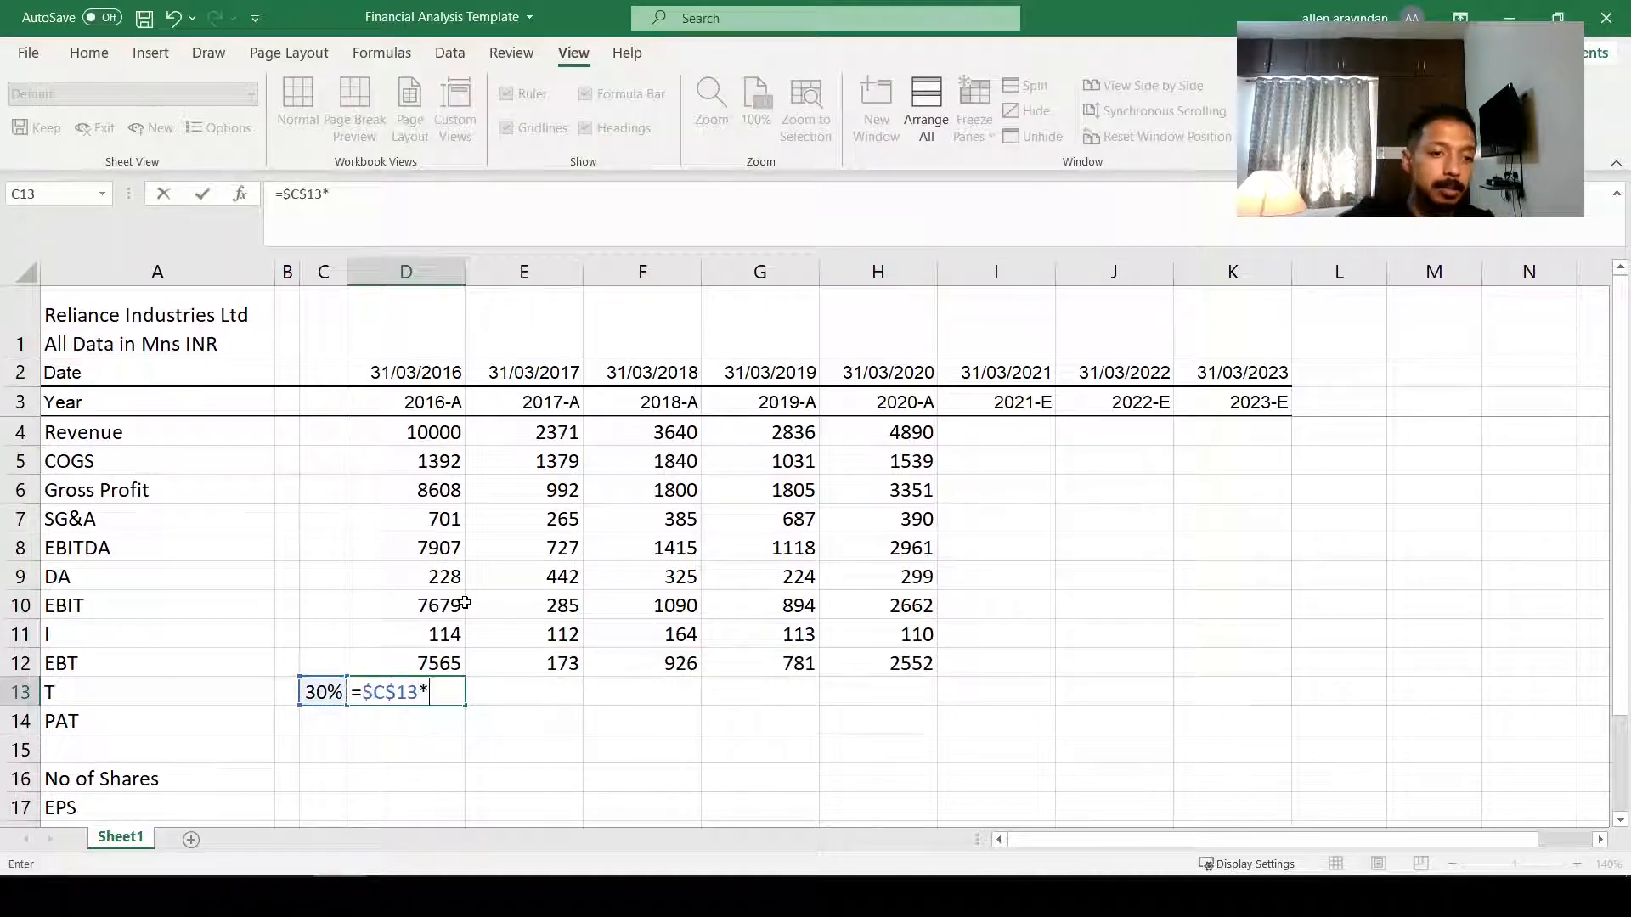
pyautogui.press('Up')
pyautogui.hotkey('ctrl', 'Return')
# Step: Fill the 2016-A tax formula across to 2020-A in cells D13 to H13
pyautogui.hotkey('shift', 'Right')
pyautogui.hotkey('shift', 'Right')
pyautogui.hotkey('shift', 'Right')
pyautogui.hotkey('shift', 'Right')
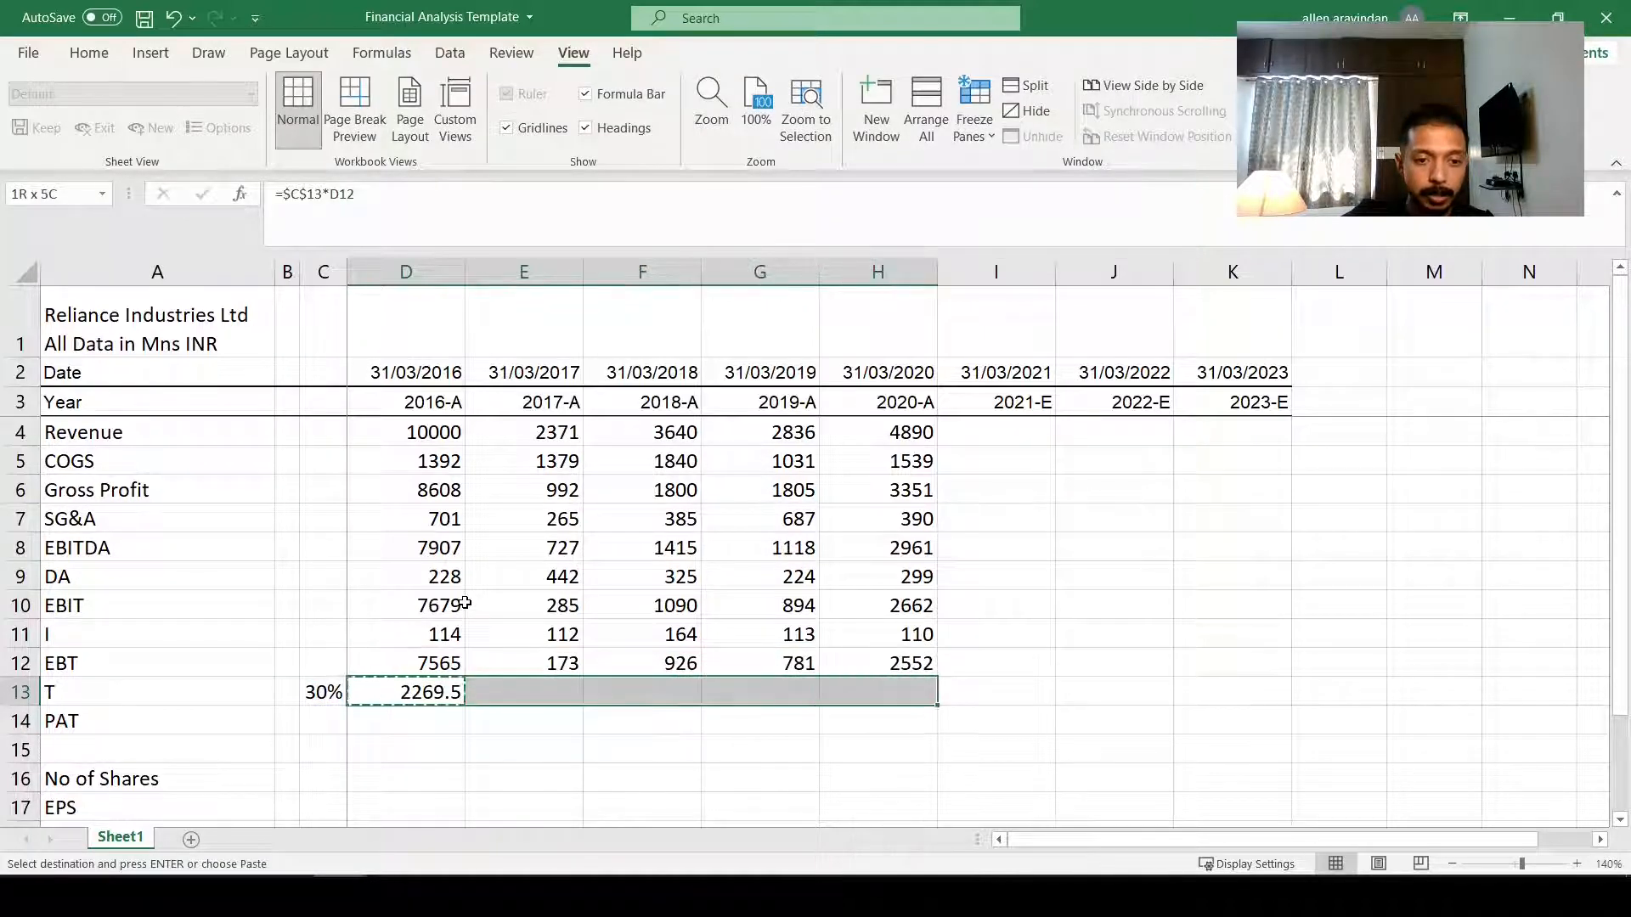
pyautogui.hotkey('ctrl', 'r')
# Step: Calculate the 2016-A PAT in cell D14 as EBT minus tax with the formula =D12-D13
pyautogui.press('Down')
pyautogui.write('=')
pyautogui.press('Up')
pyautogui.press('Up')
pyautogui.write('-')
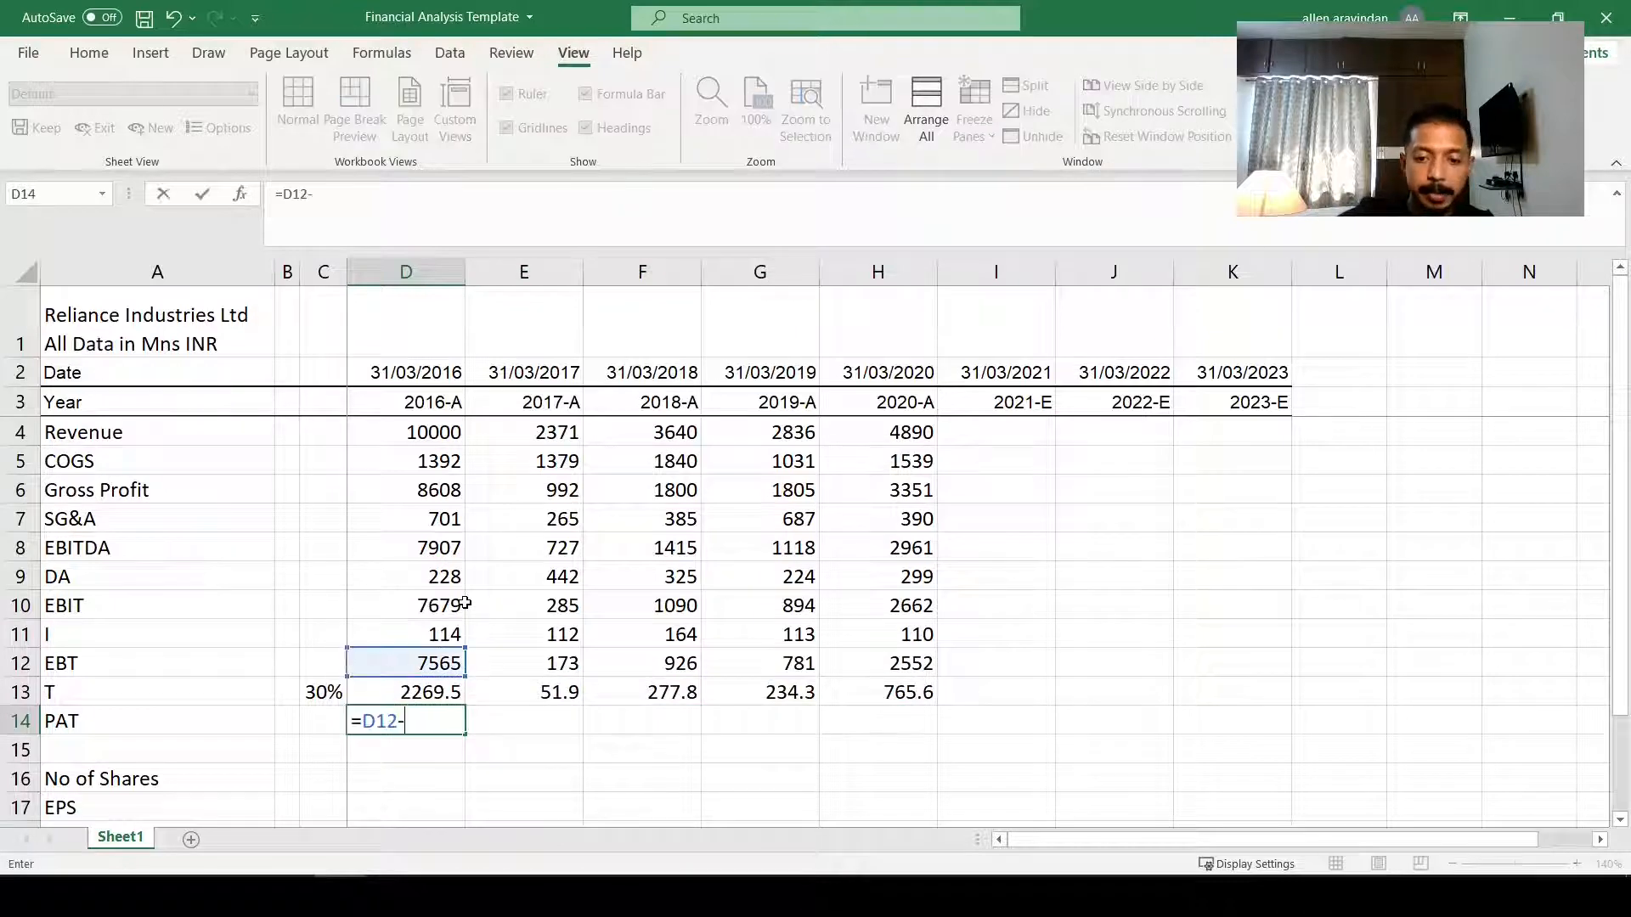
pyautogui.press('Up')
pyautogui.hotkey('ctrl', 'Return')
# Step: Copy the 2016-A PAT formula across to 2020-A, filling cells D14 to H14
pyautogui.hotkey('ctrl', 'c')
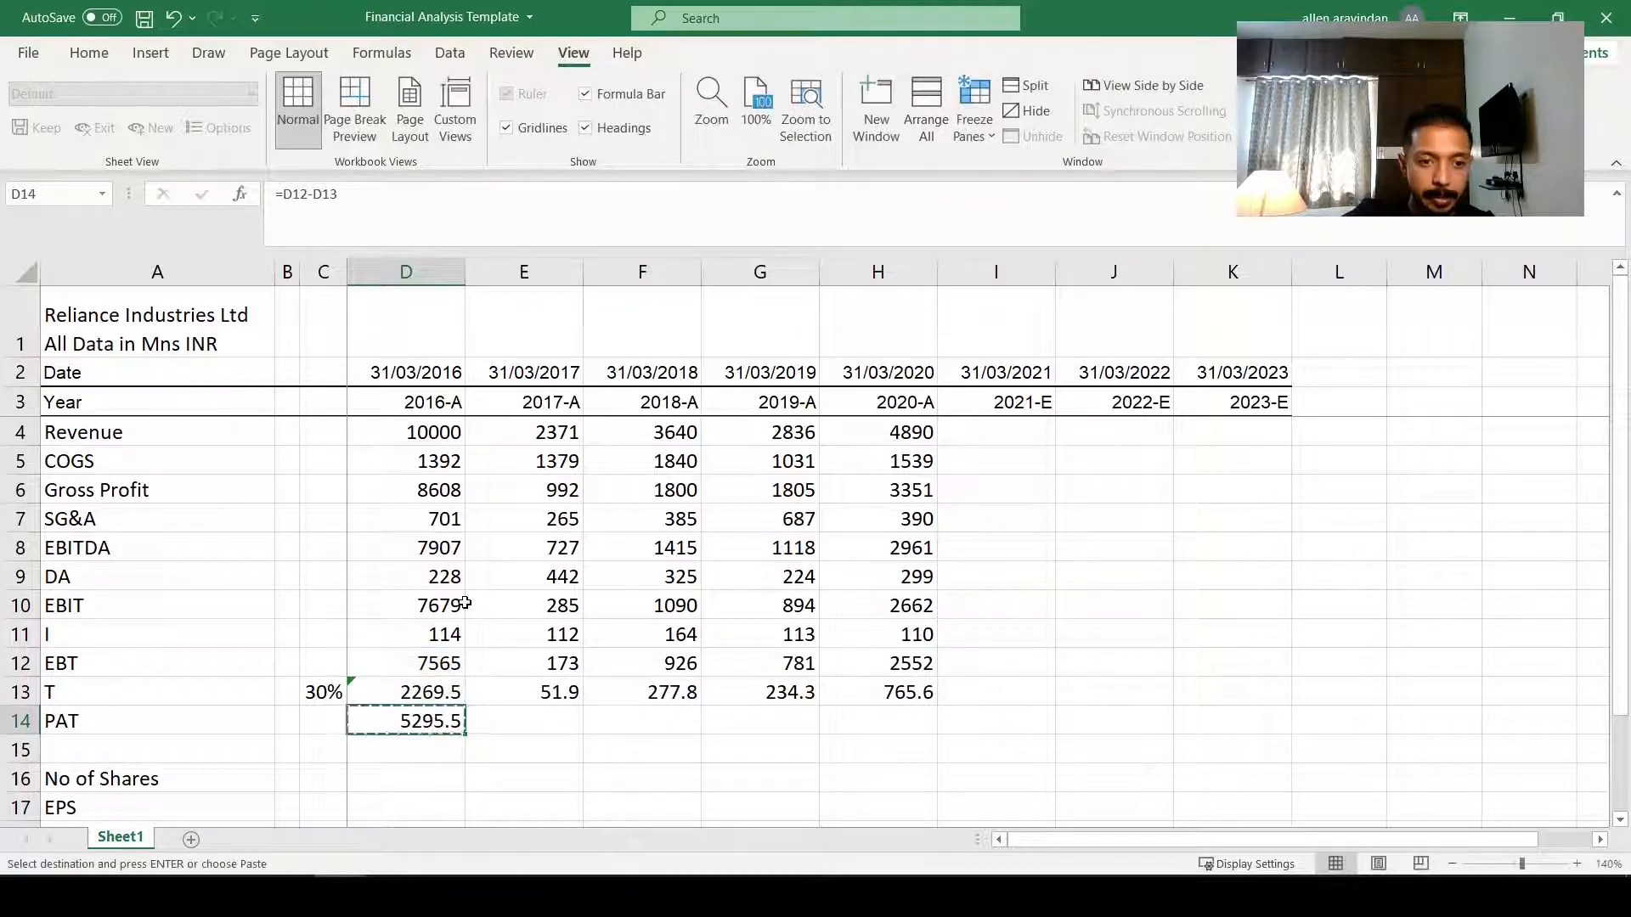
pyautogui.hotkey('shift', 'Right')
pyautogui.hotkey('shift', 'Right')
pyautogui.hotkey('shift', 'Right')
pyautogui.hotkey('shift', 'Right')
pyautogui.press('Return')
# Step: Enter the formula =RANDBETWEEN(1000,1100) for the 2016-A No of Shares in cell D16
pyautogui.press('Down')
pyautogui.press('Down')
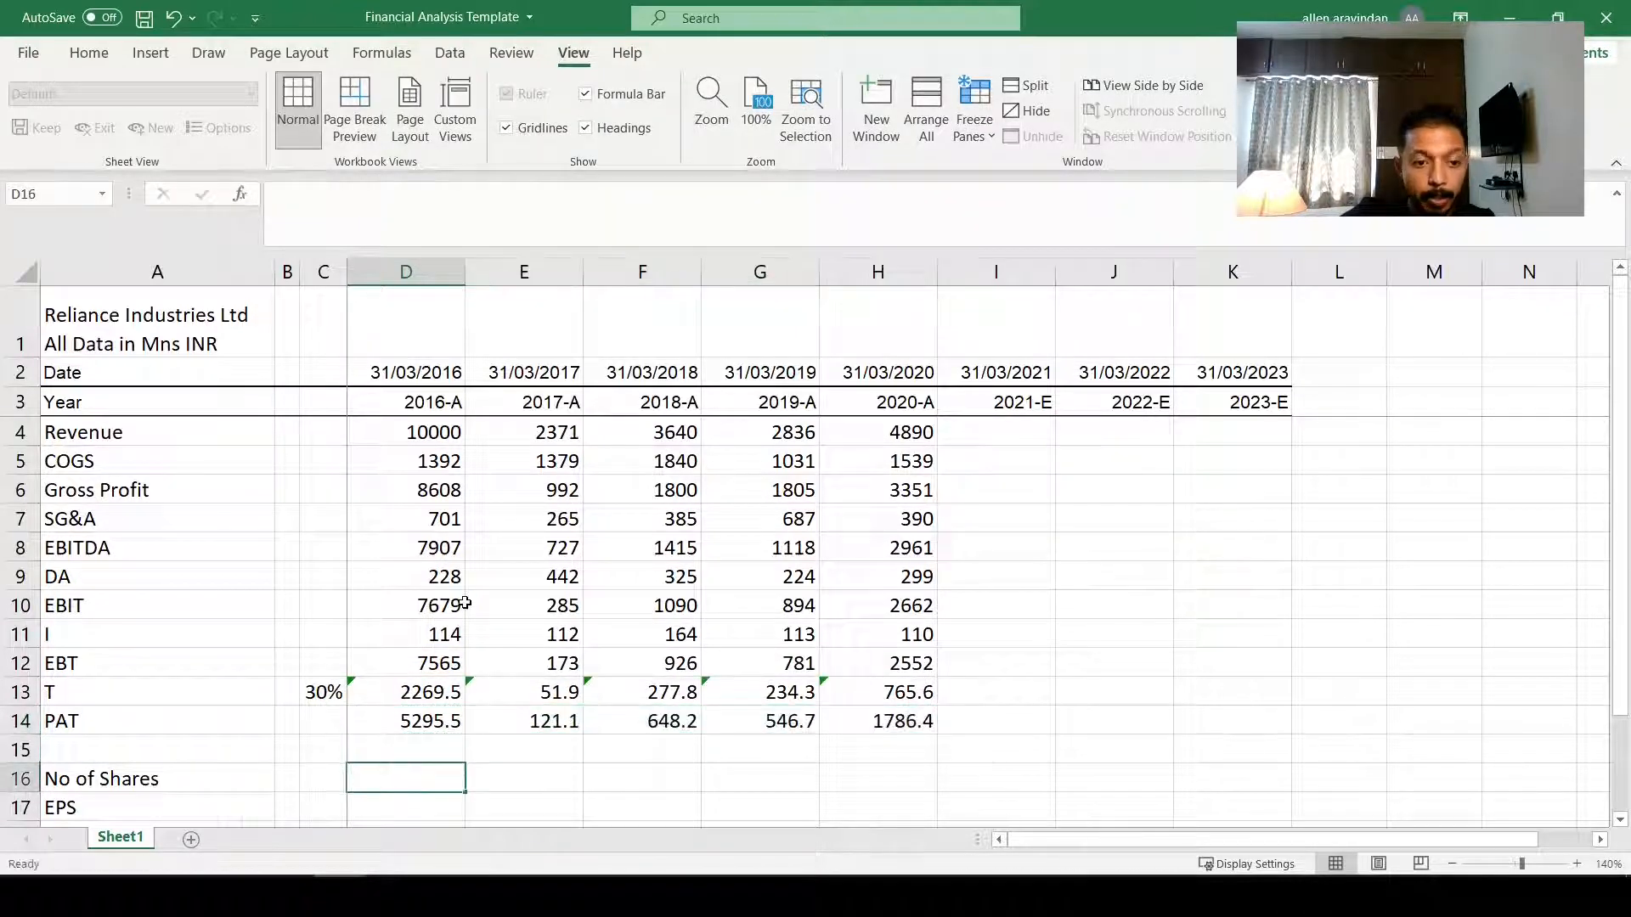
pyautogui.press('Right')
pyautogui.press('Left')
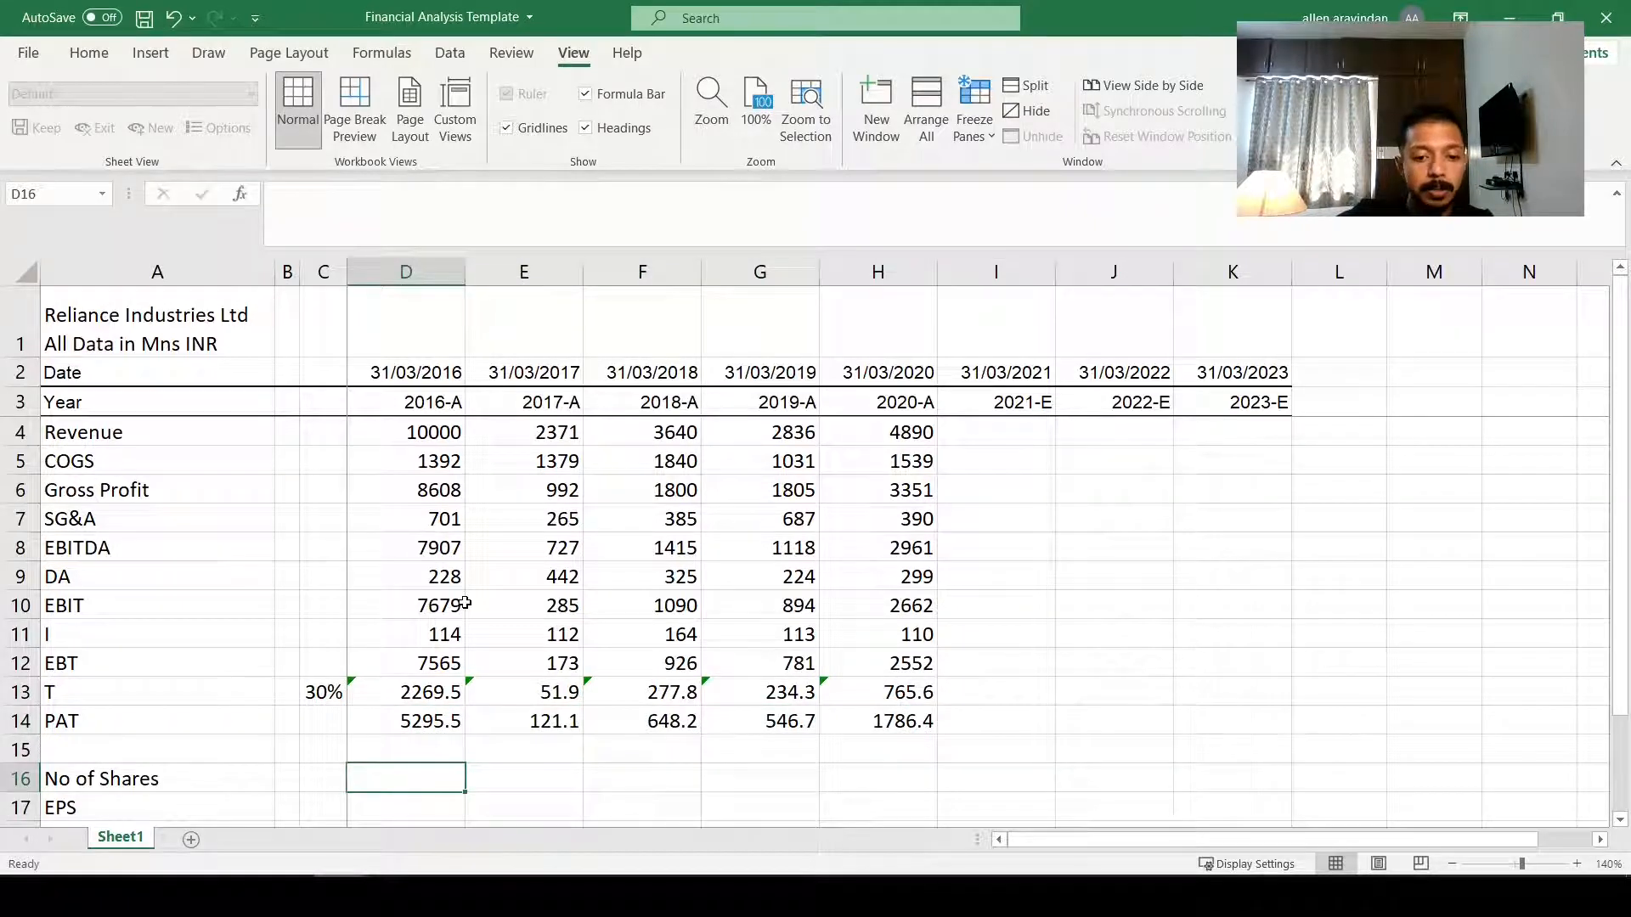
pyautogui.write('=rand')
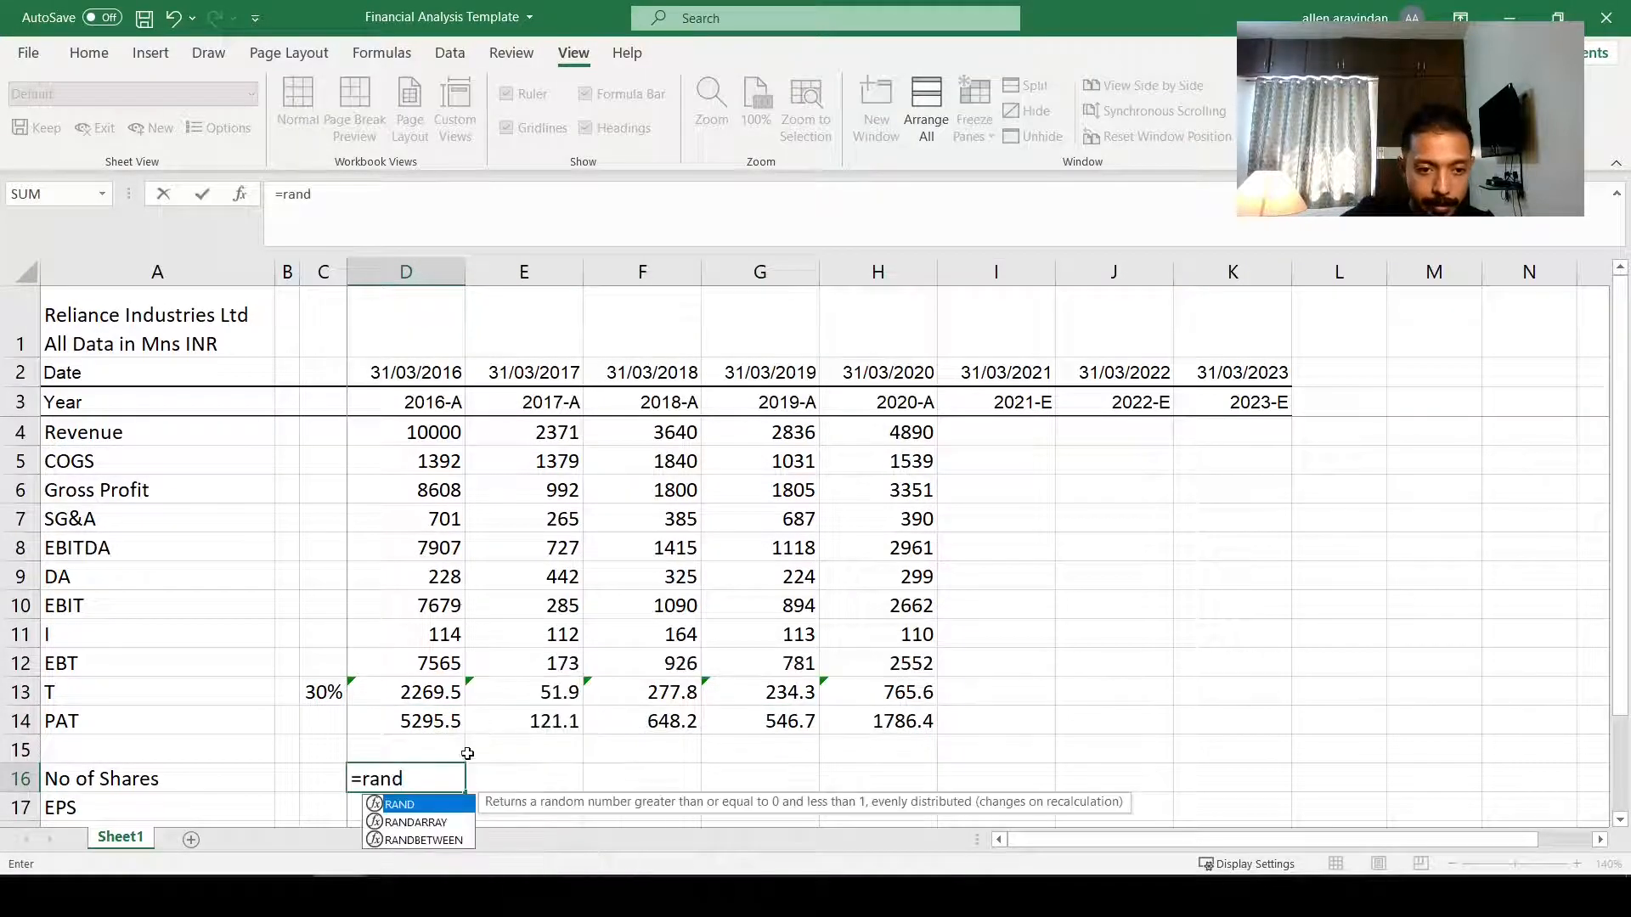
pyautogui.click(418, 840)
pyautogui.doubleClick(419, 840)
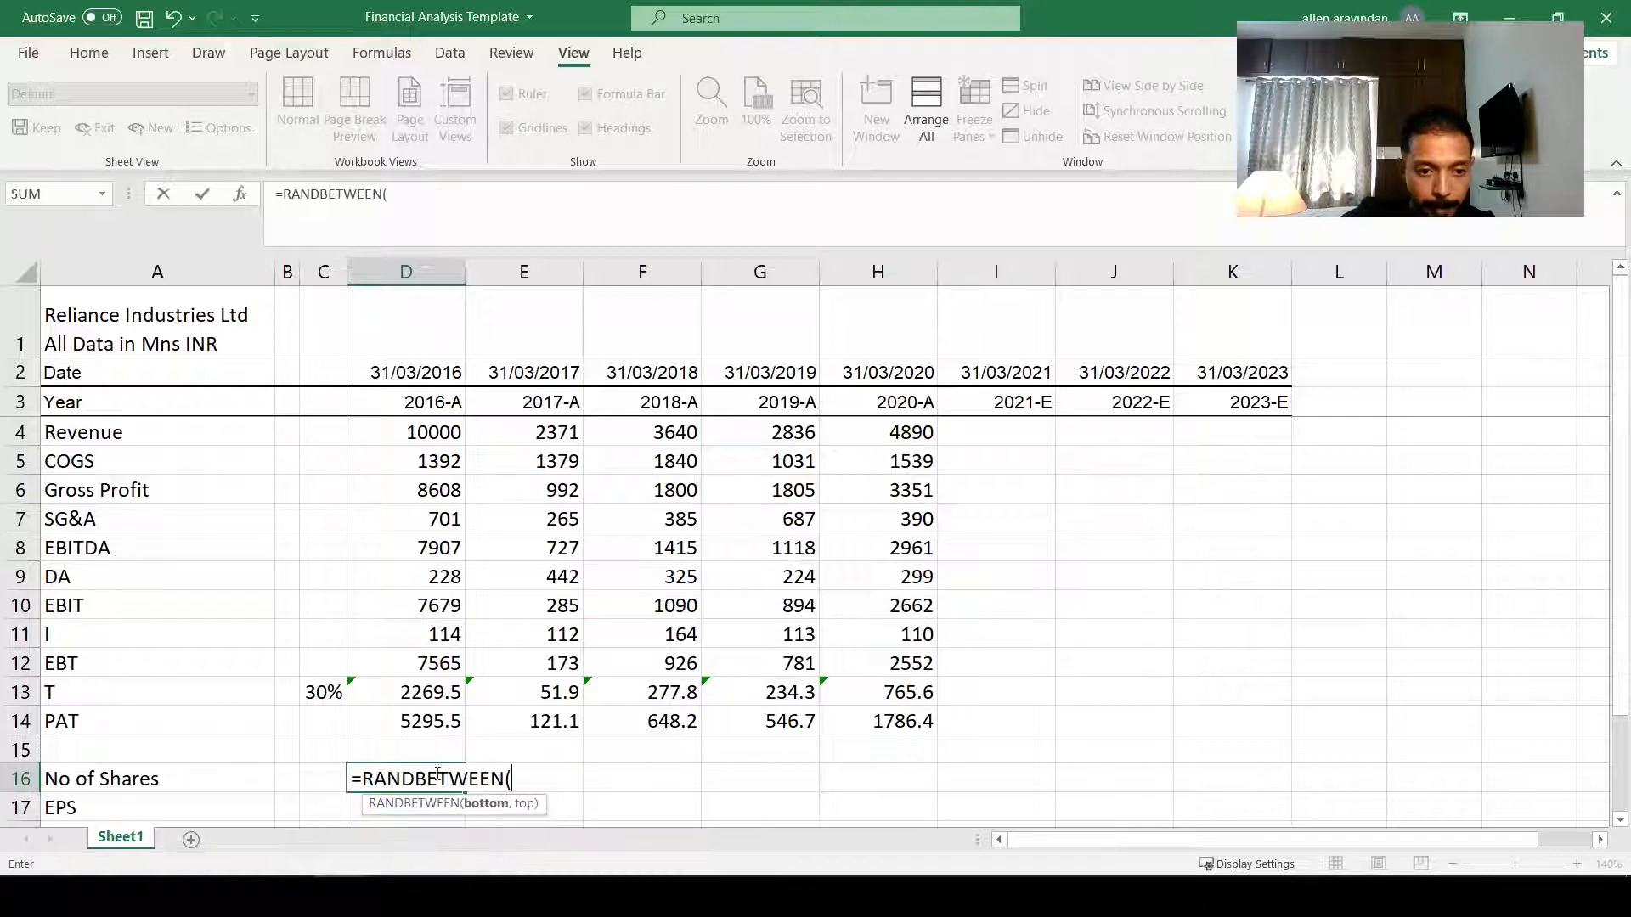
pyautogui.write('1000,1100')
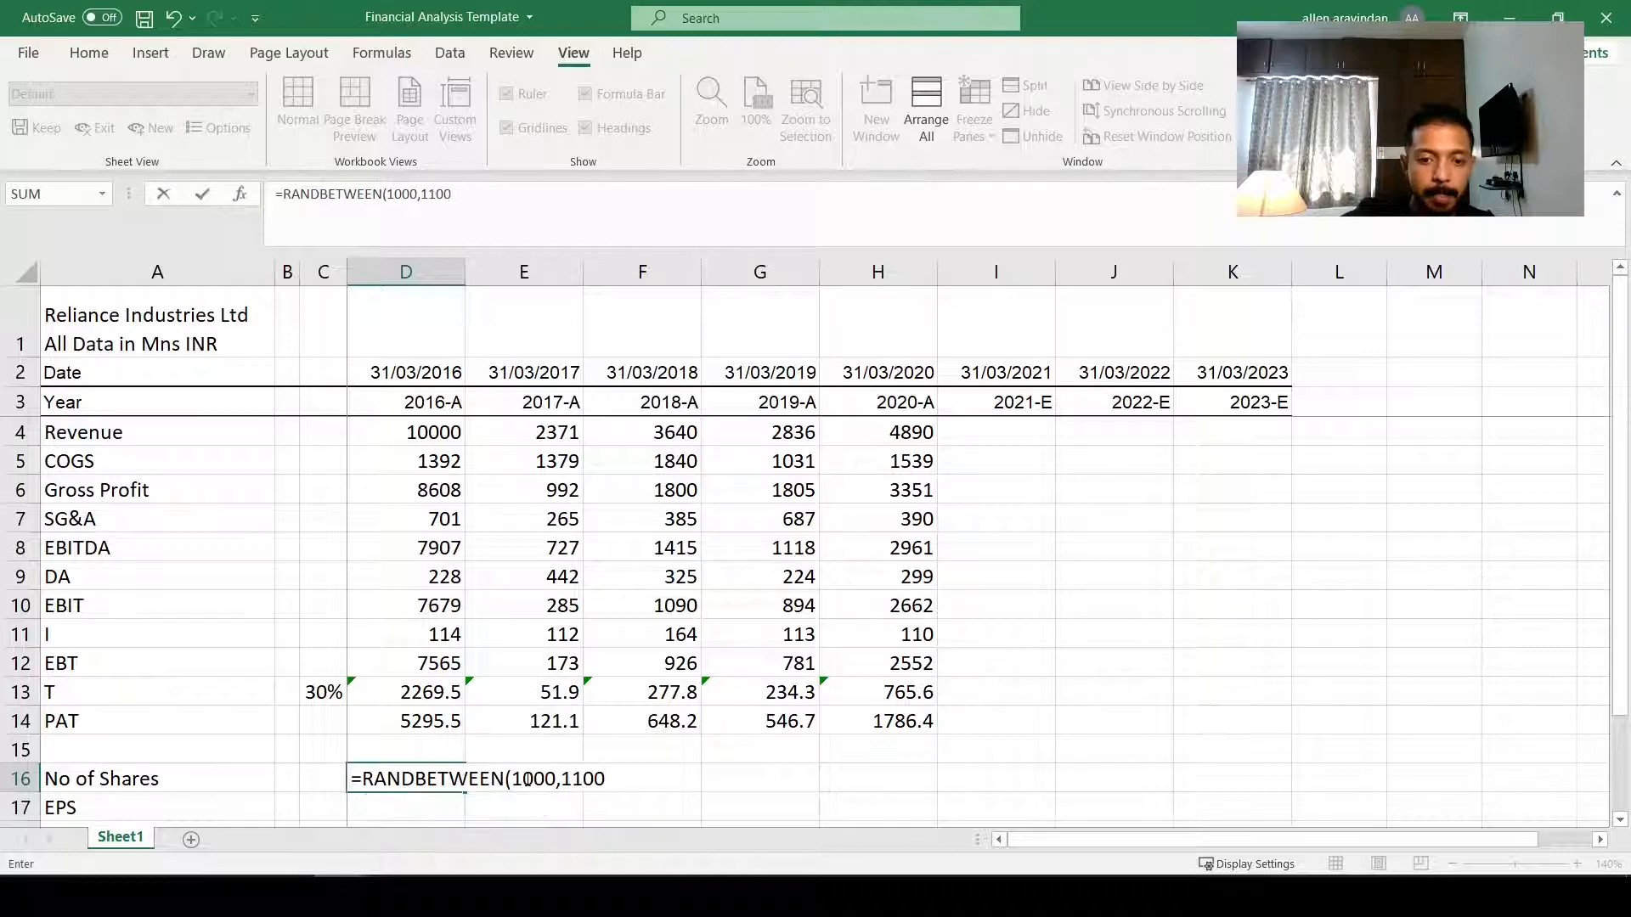
pyautogui.press('Return')
# Step: Copy the 2016-A No of Shares formula across to 2020-A, filling cells D16 to H16
pyautogui.press('Up')
pyautogui.hotkey('ctrl', 'c')
pyautogui.hotkey('shift', 'Right')
pyautogui.hotkey('shift', 'Right')
pyautogui.hotkey('shift', 'Right')
pyautogui.hotkey('shift', 'Right')
pyautogui.hotkey('ctrl', 'v')
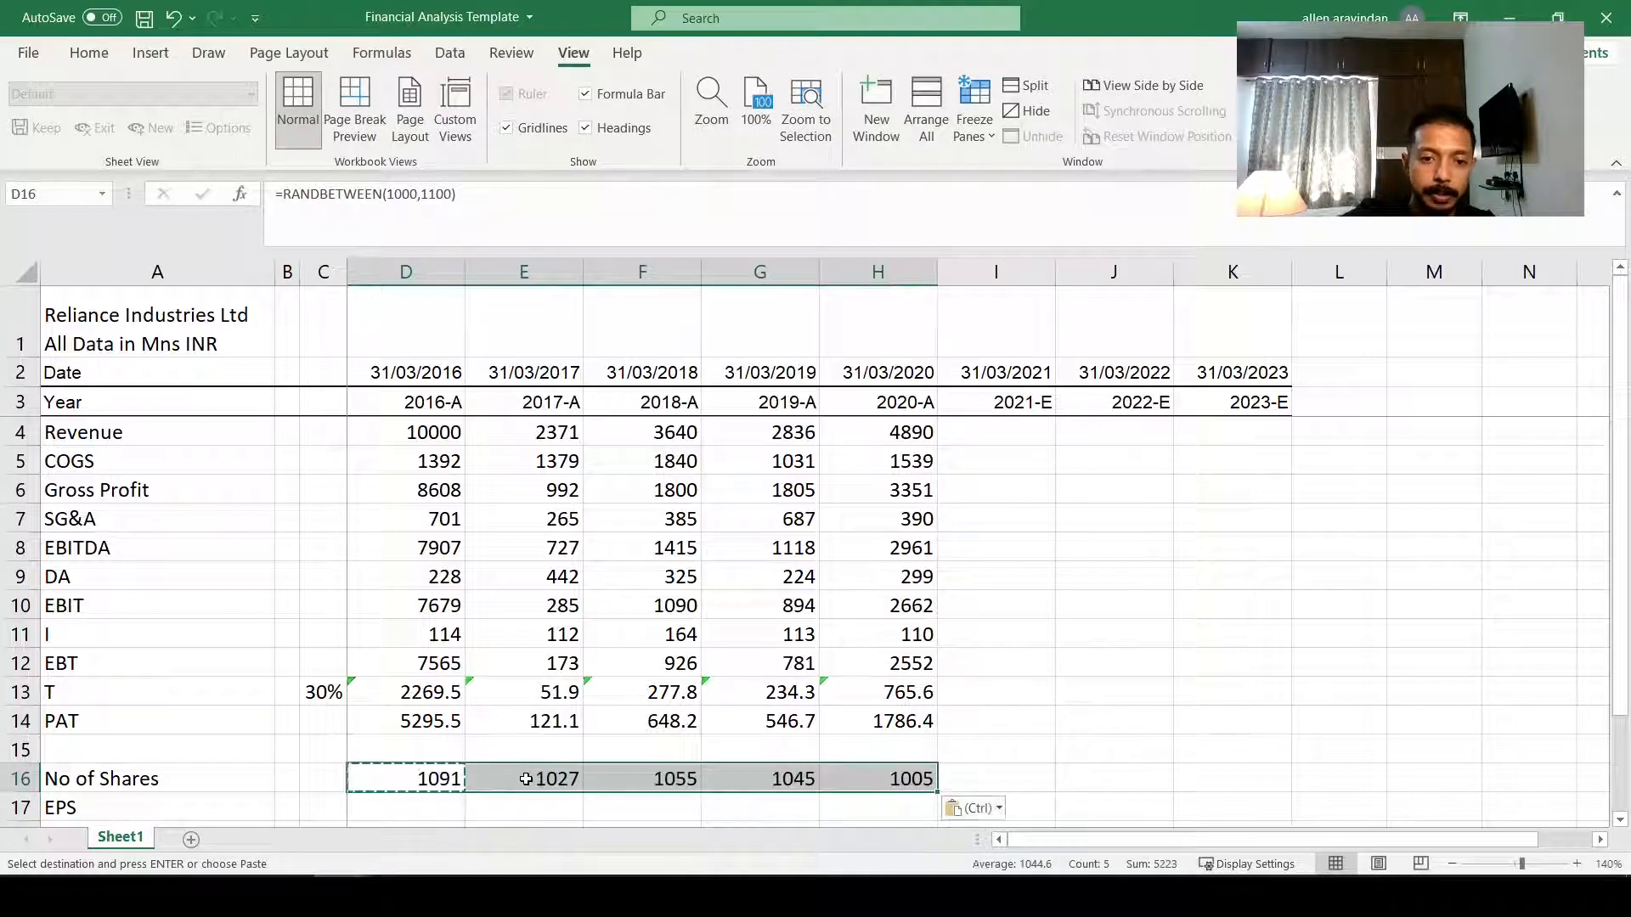
# Step: Replace the random No of Shares formulas in cells D16 to H16 with their fixed values
pyautogui.hotkey('ctrl', 'c')
pyautogui.rightClick(413, 783)
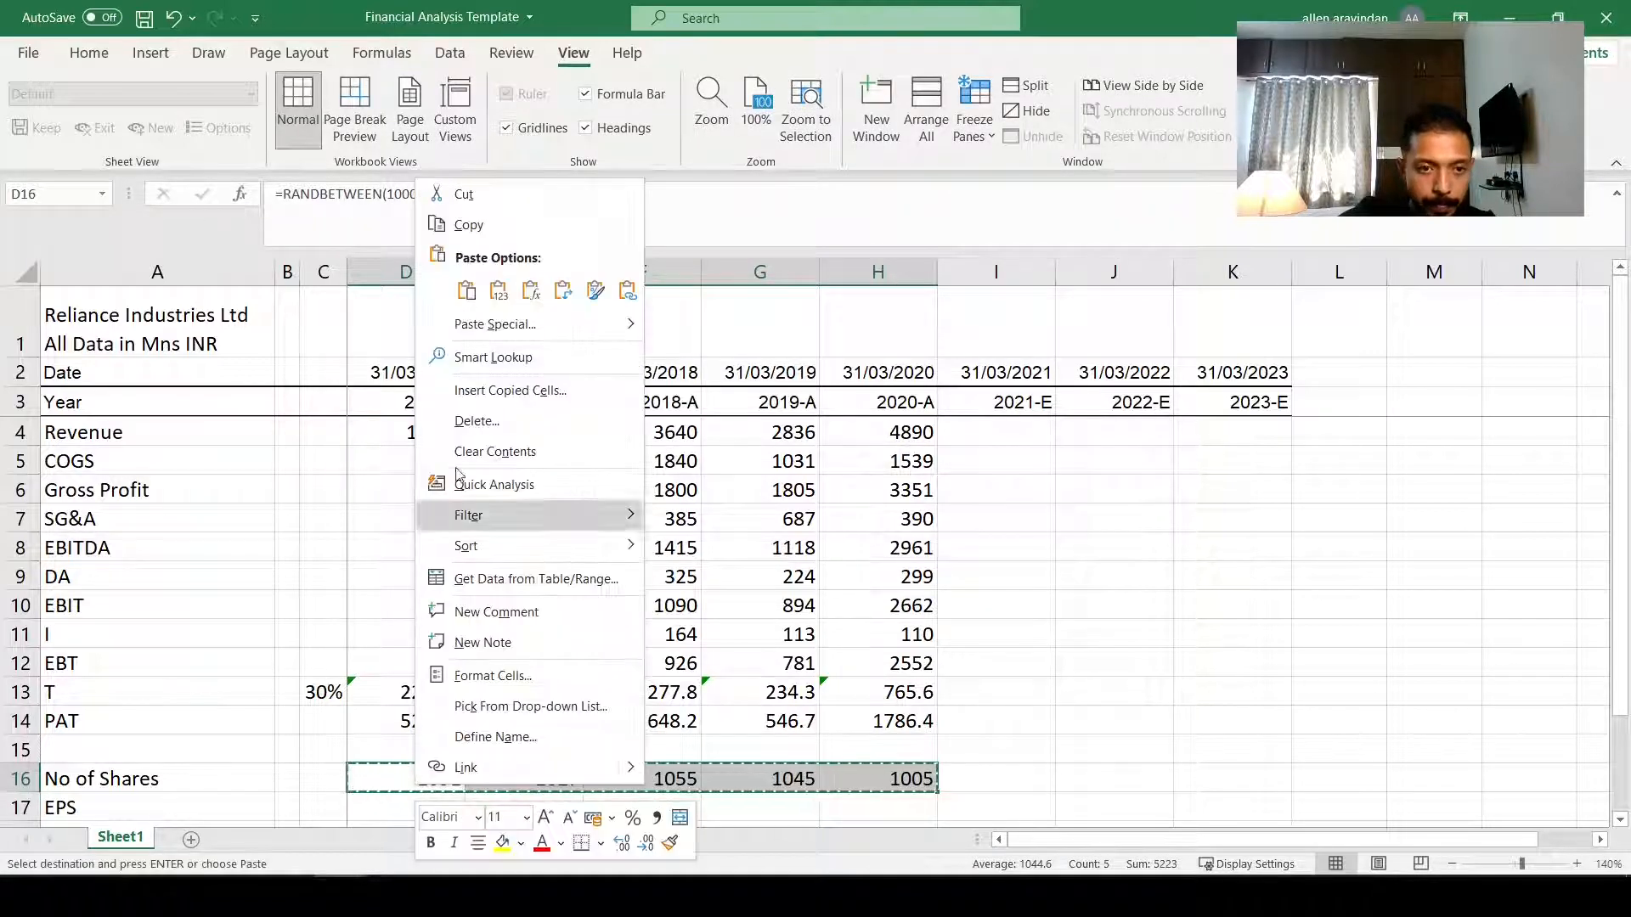
pyautogui.click(506, 283)
# Step: Enter the formula =D14/D16 for the 2016-A EPS in cell D17
pyautogui.scroll(-1, 456, 707)
pyautogui.click(453, 716)
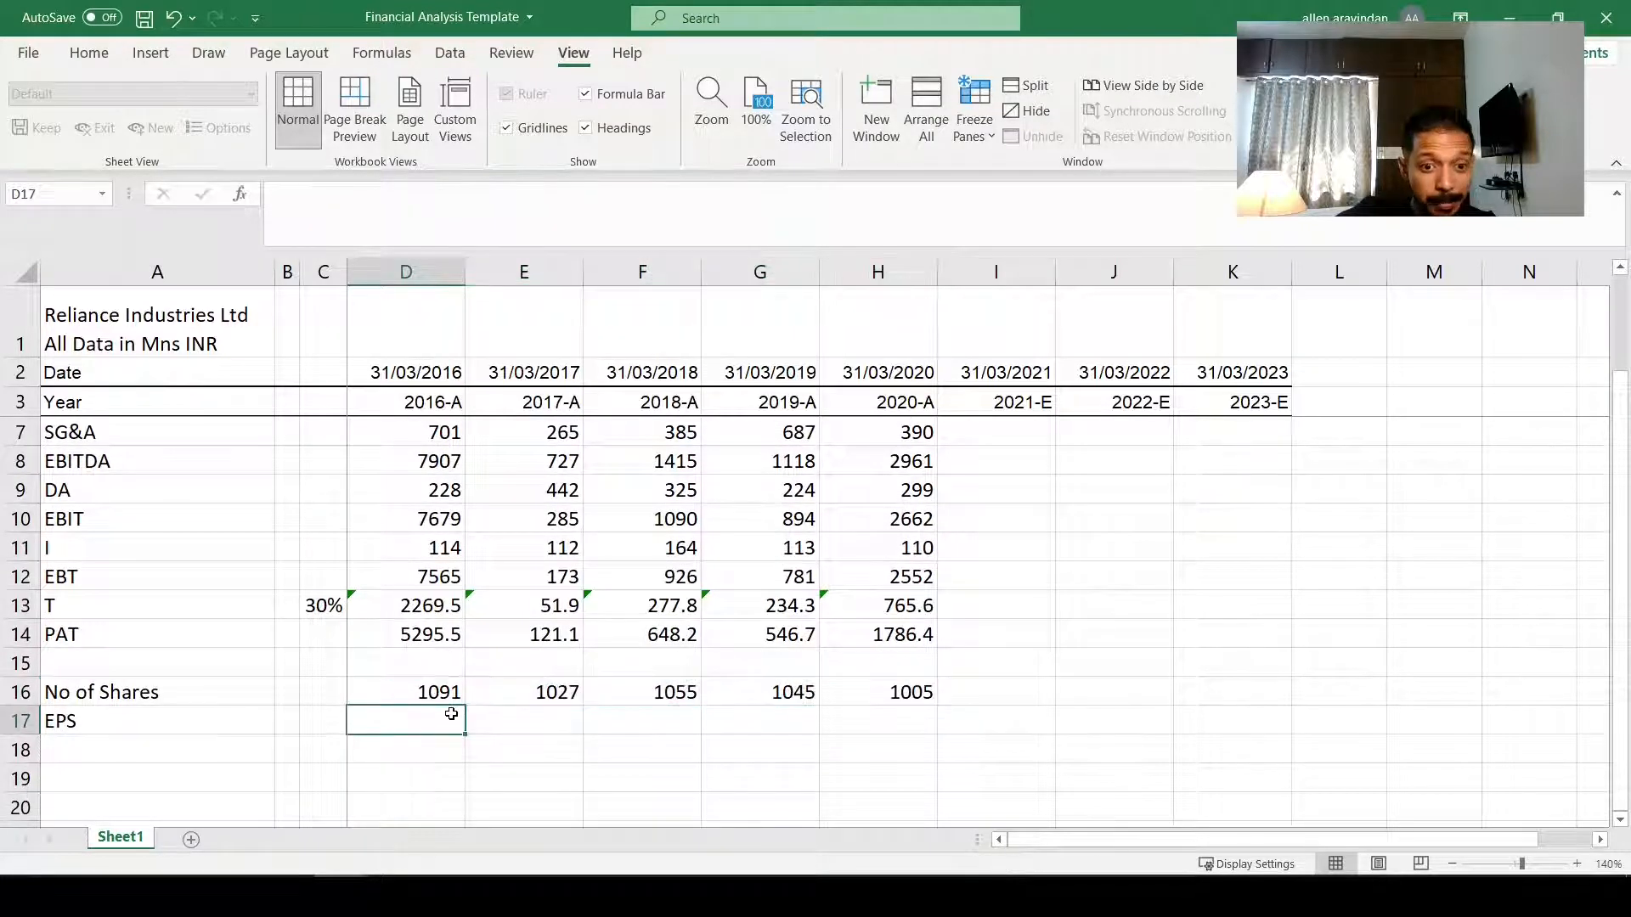
pyautogui.write('=')
pyautogui.press('Up')
pyautogui.press('Up')
pyautogui.press('Up')
pyautogui.write('/')
pyautogui.press('Up')
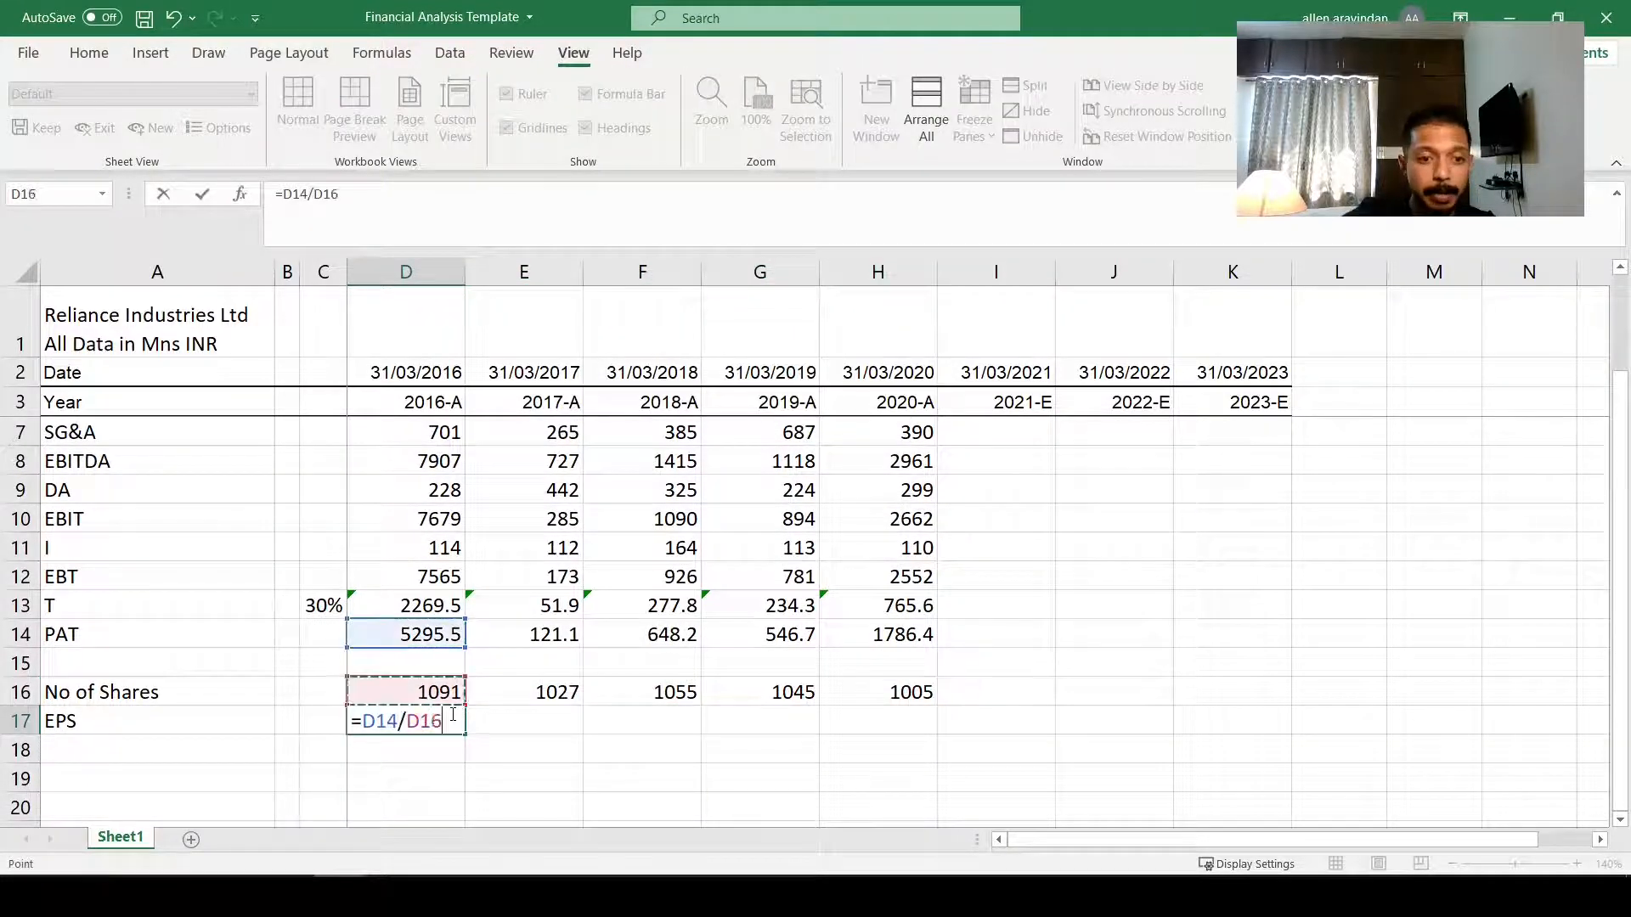
pyautogui.hotkey('ctrl', 'Return')
# Step: Copy the 2016-A EPS formula across to 2020-A, filling cells D17 to H17
pyautogui.hotkey('ctrl', 'c')
pyautogui.hotkey('shift', 'Right')
pyautogui.hotkey('shift', 'Right')
pyautogui.hotkey('shift', 'Right')
pyautogui.hotkey('shift', 'Right')
pyautogui.hotkey('ctrl', 'v')
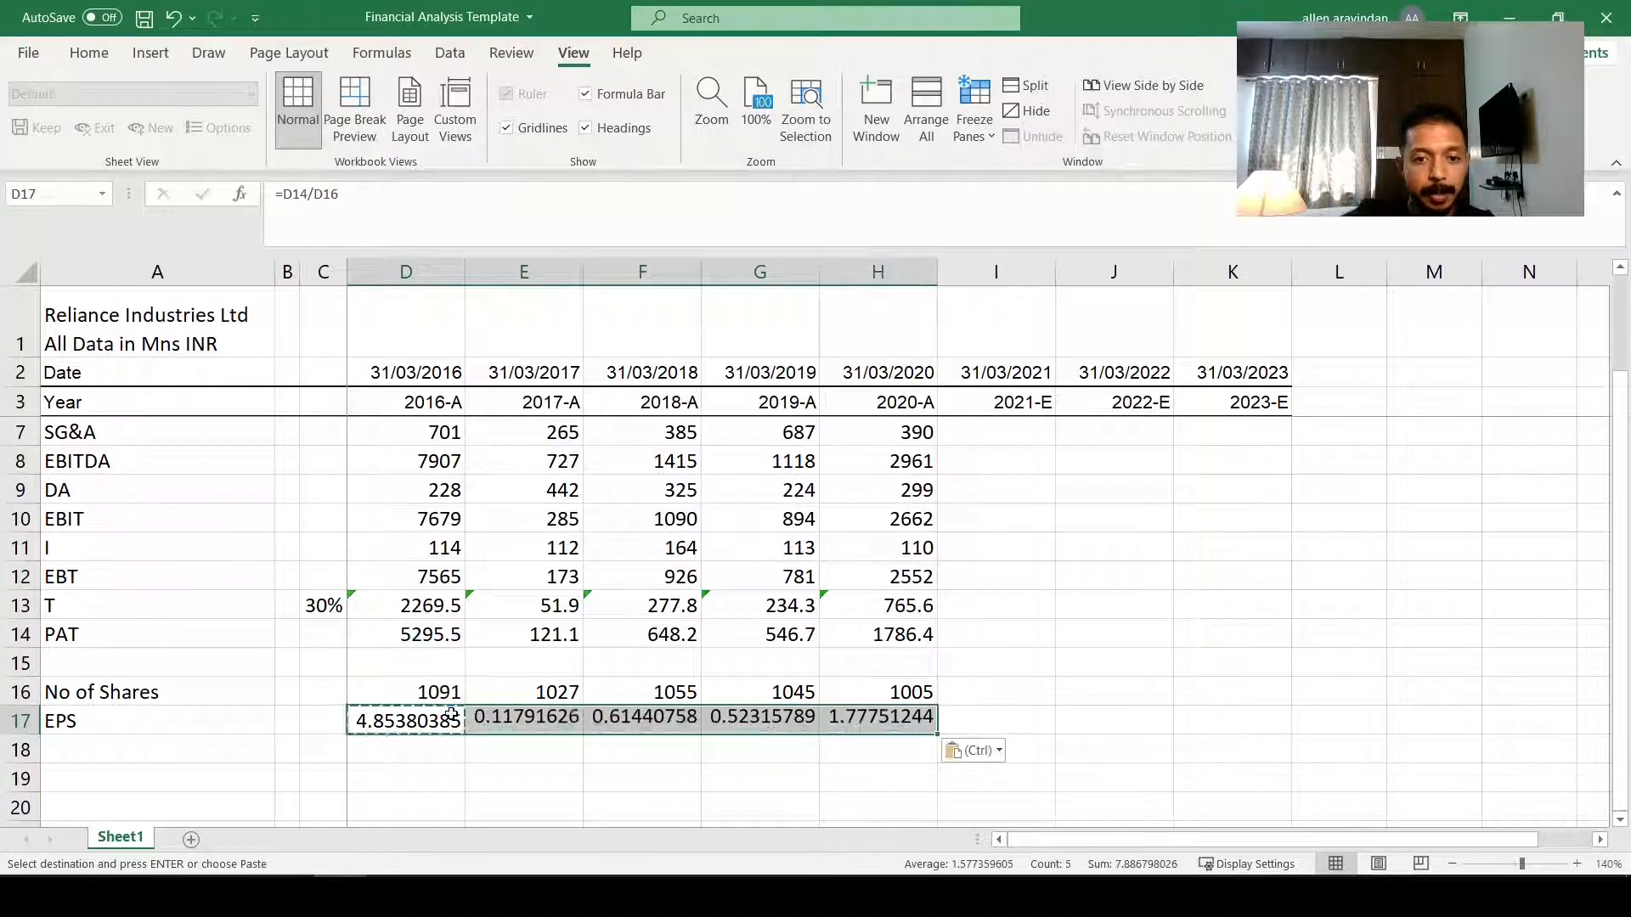
pyautogui.press('Escape')
# Step: Reduce the EPS values in cells D17 to H17 to three decimal places
pyautogui.click(71, 59)
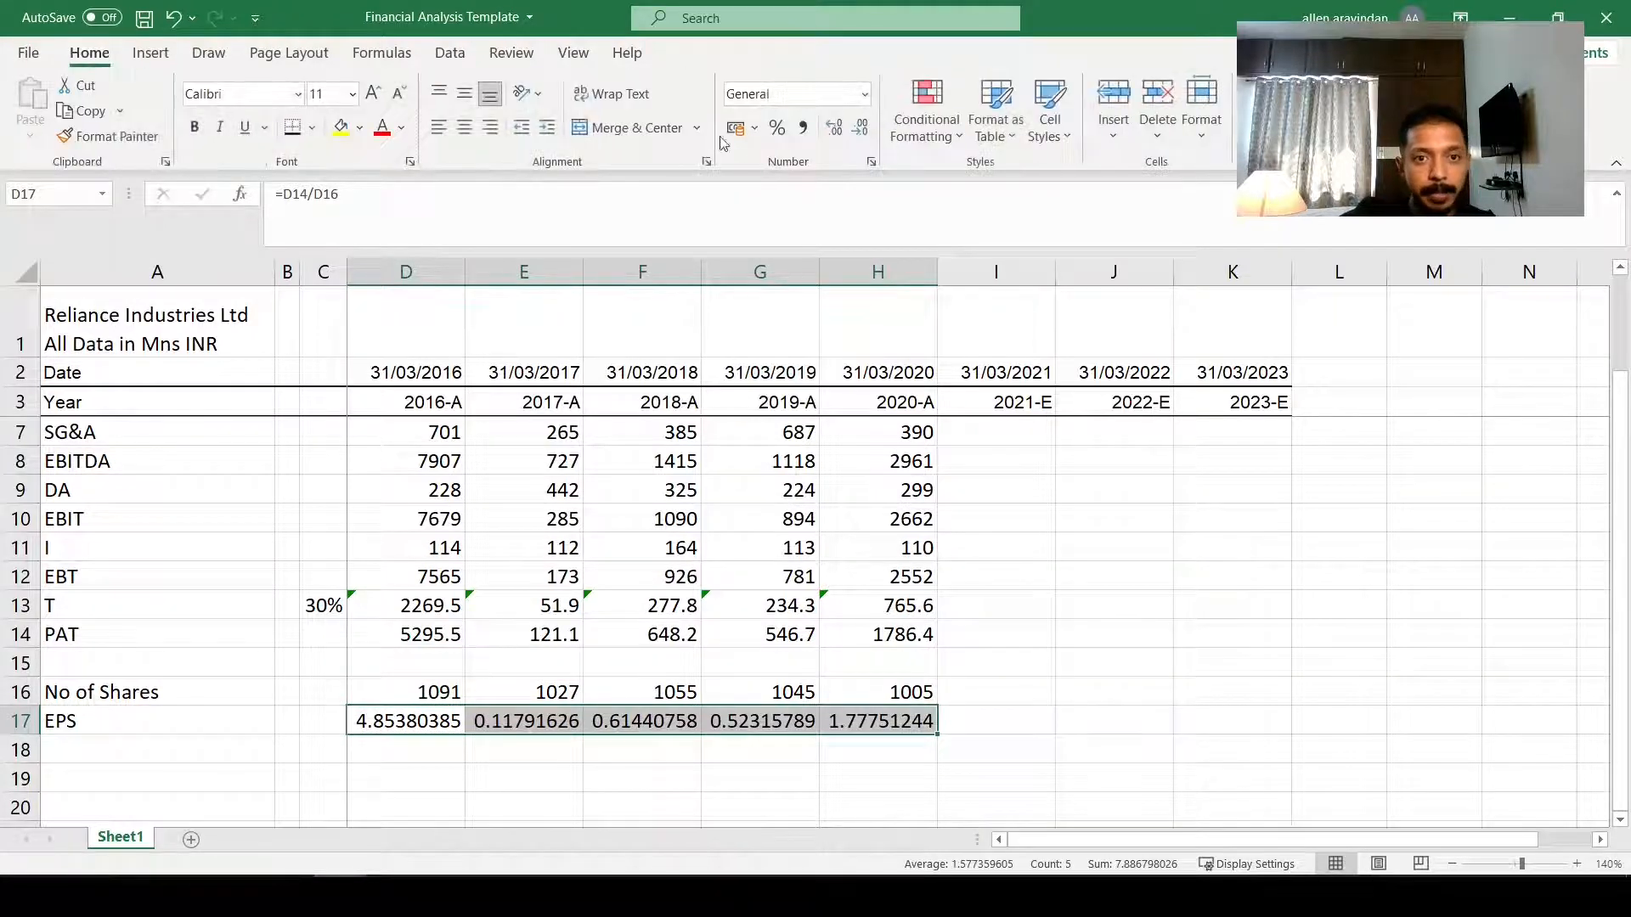
pyautogui.click(859, 129)
pyautogui.click(859, 129)
pyautogui.click(856, 134)
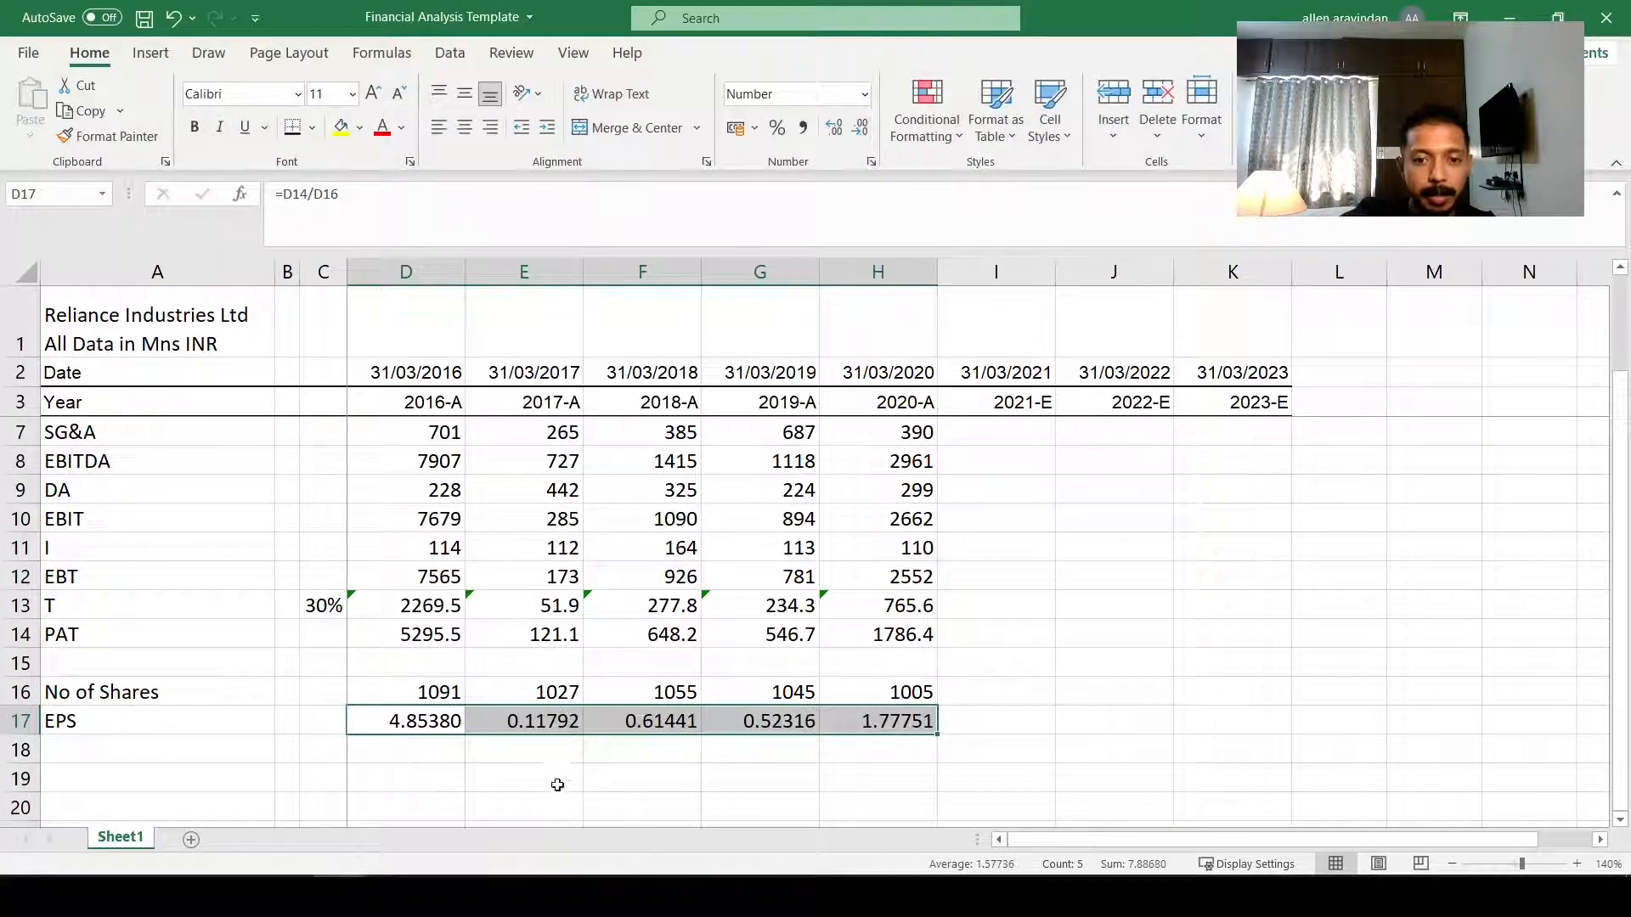
pyautogui.click(858, 129)
pyautogui.click(859, 129)
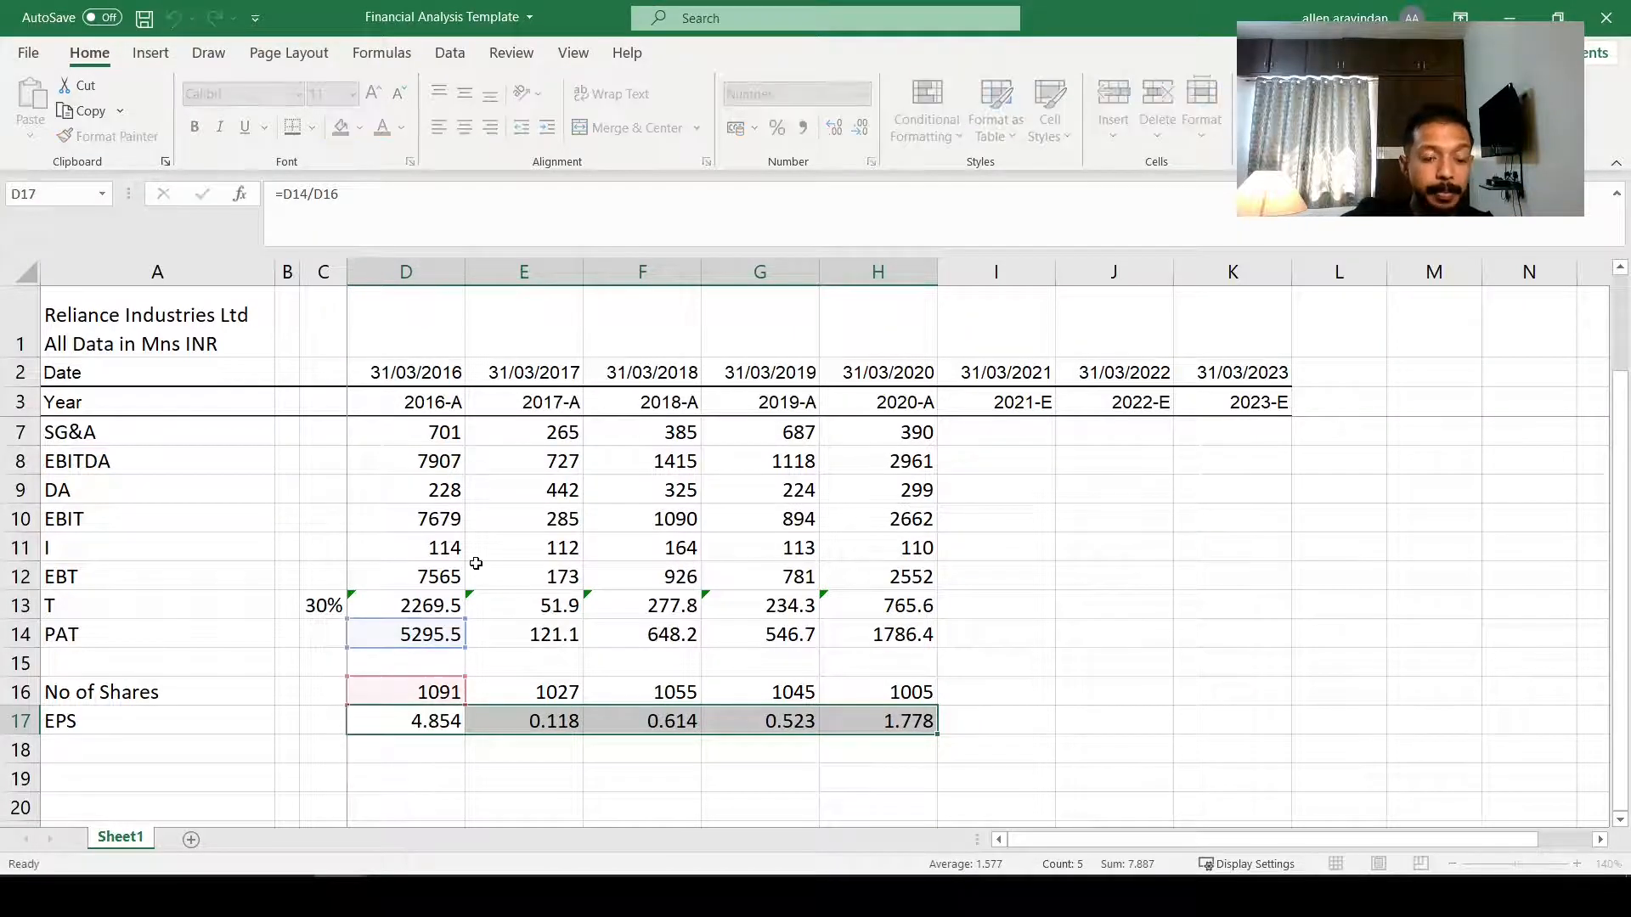
# Step: Review the income statement from Revenue to EPS, checking the input figures and subtotal formulas
pyautogui.scroll(1, 442, 526)
pyautogui.click(394, 459)
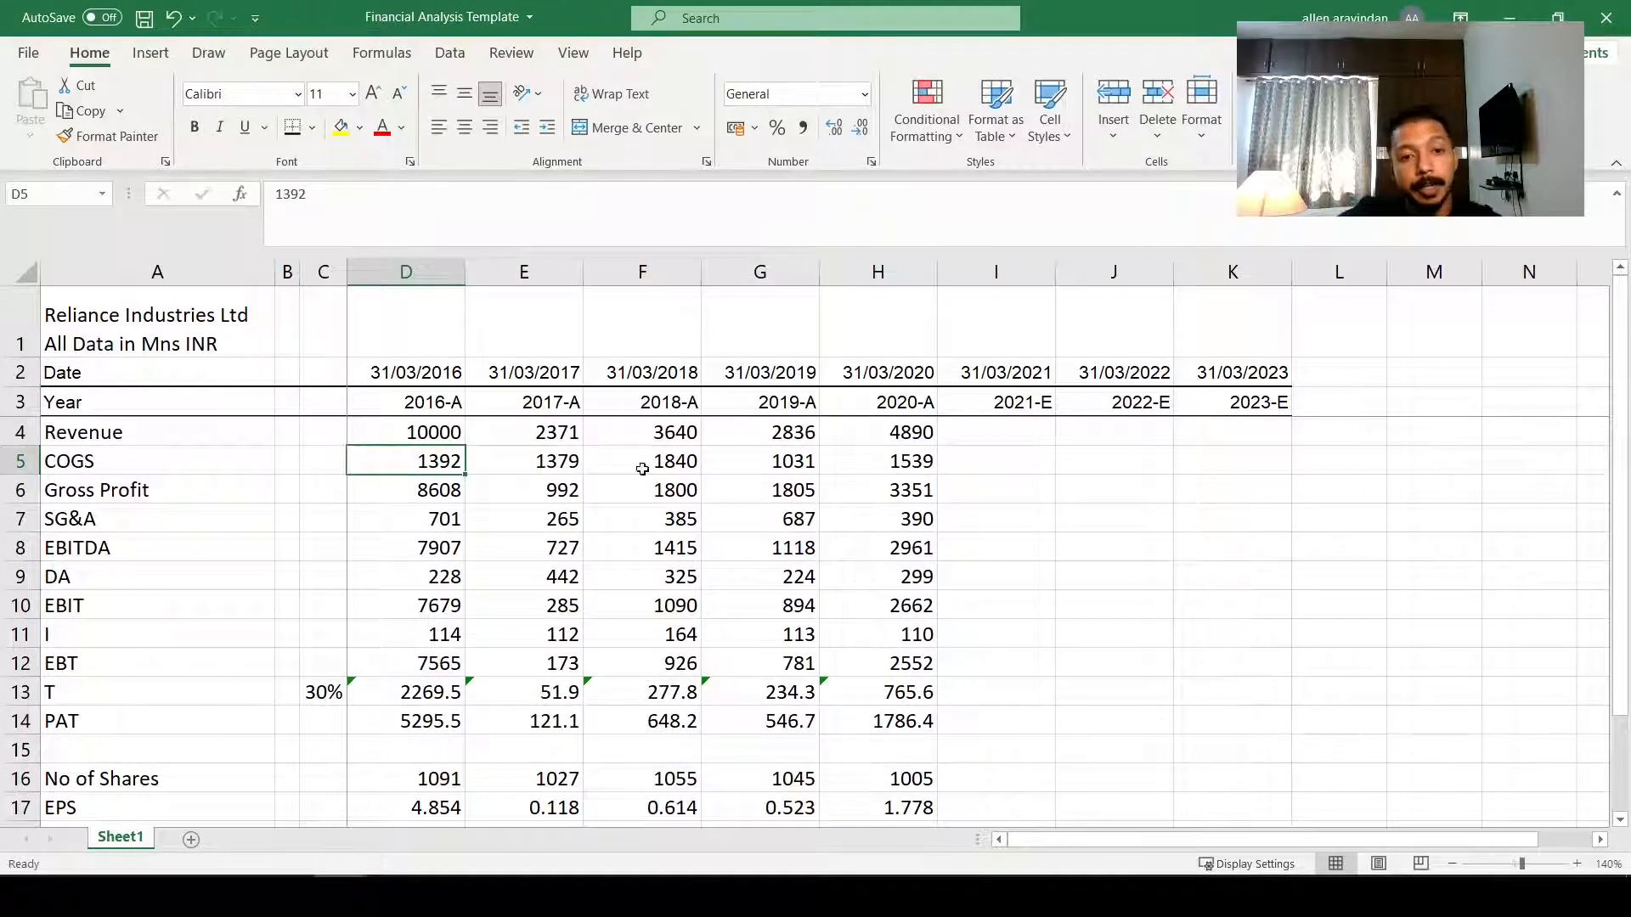
pyautogui.scroll(-1, 714, 501)
pyautogui.scroll(1, 594, 488)
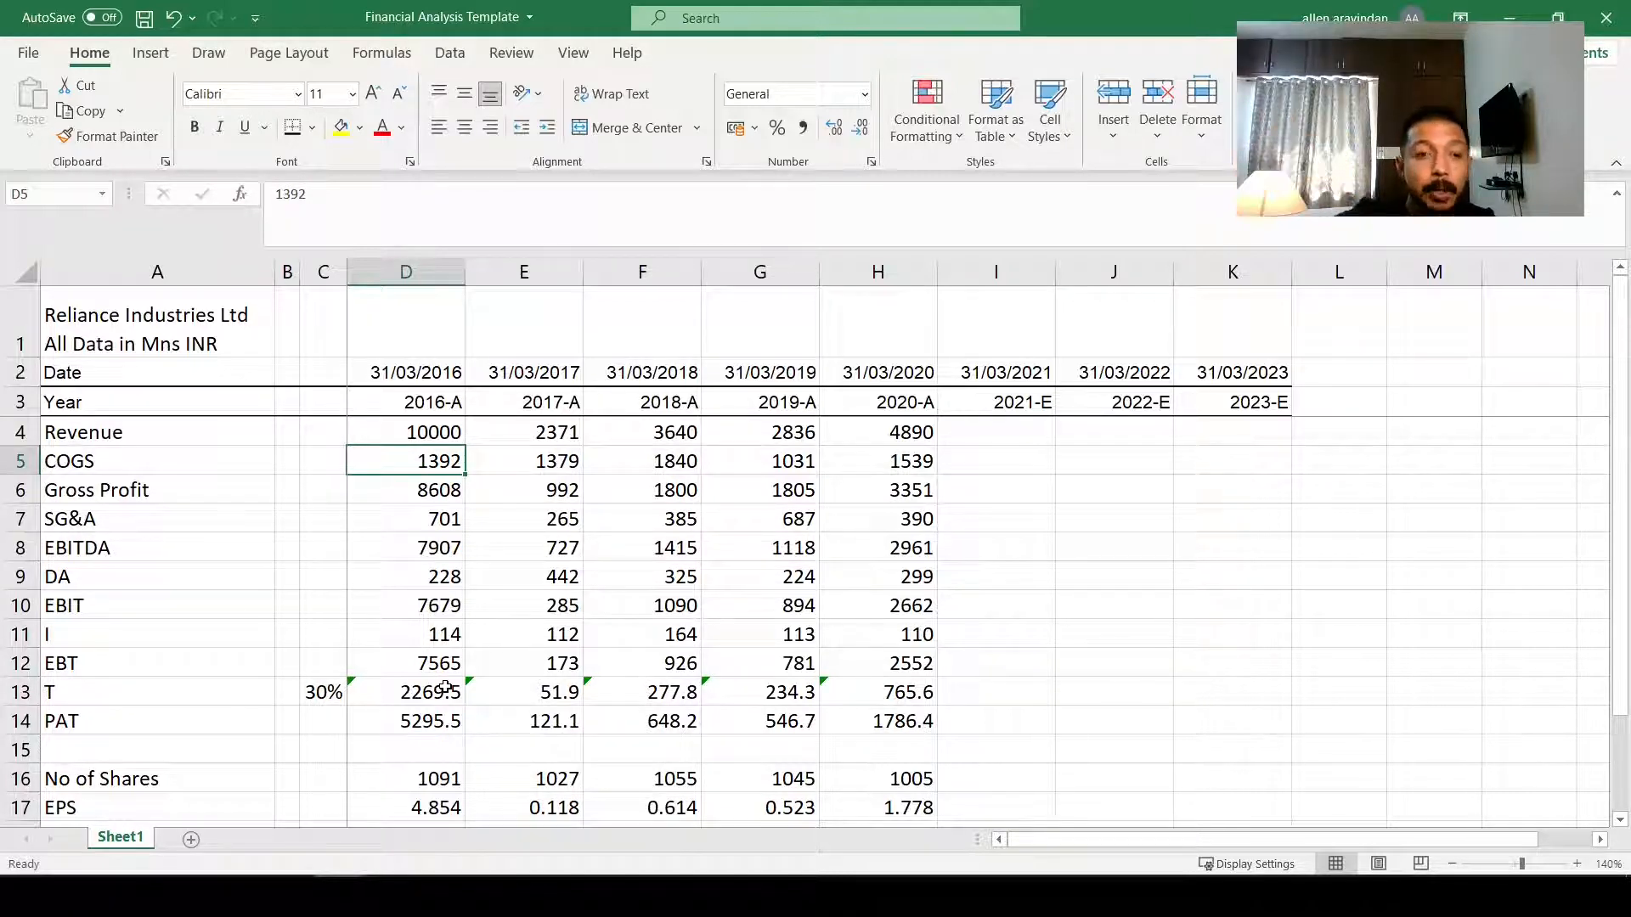
pyautogui.click(52, 439)
pyautogui.click(481, 537)
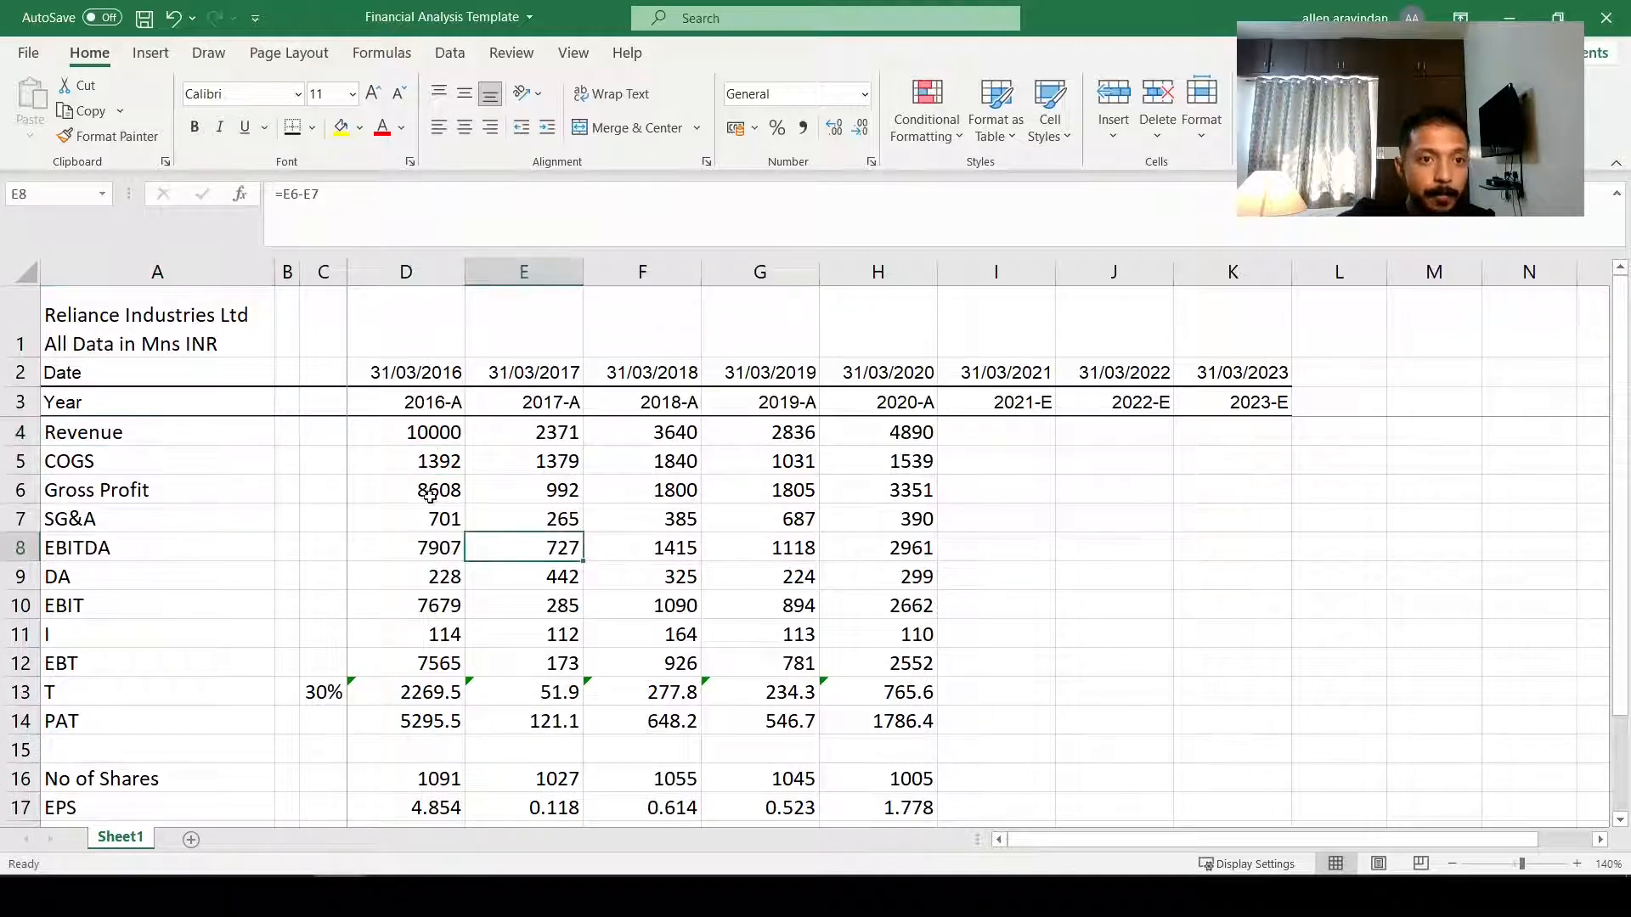
pyautogui.click(459, 440)
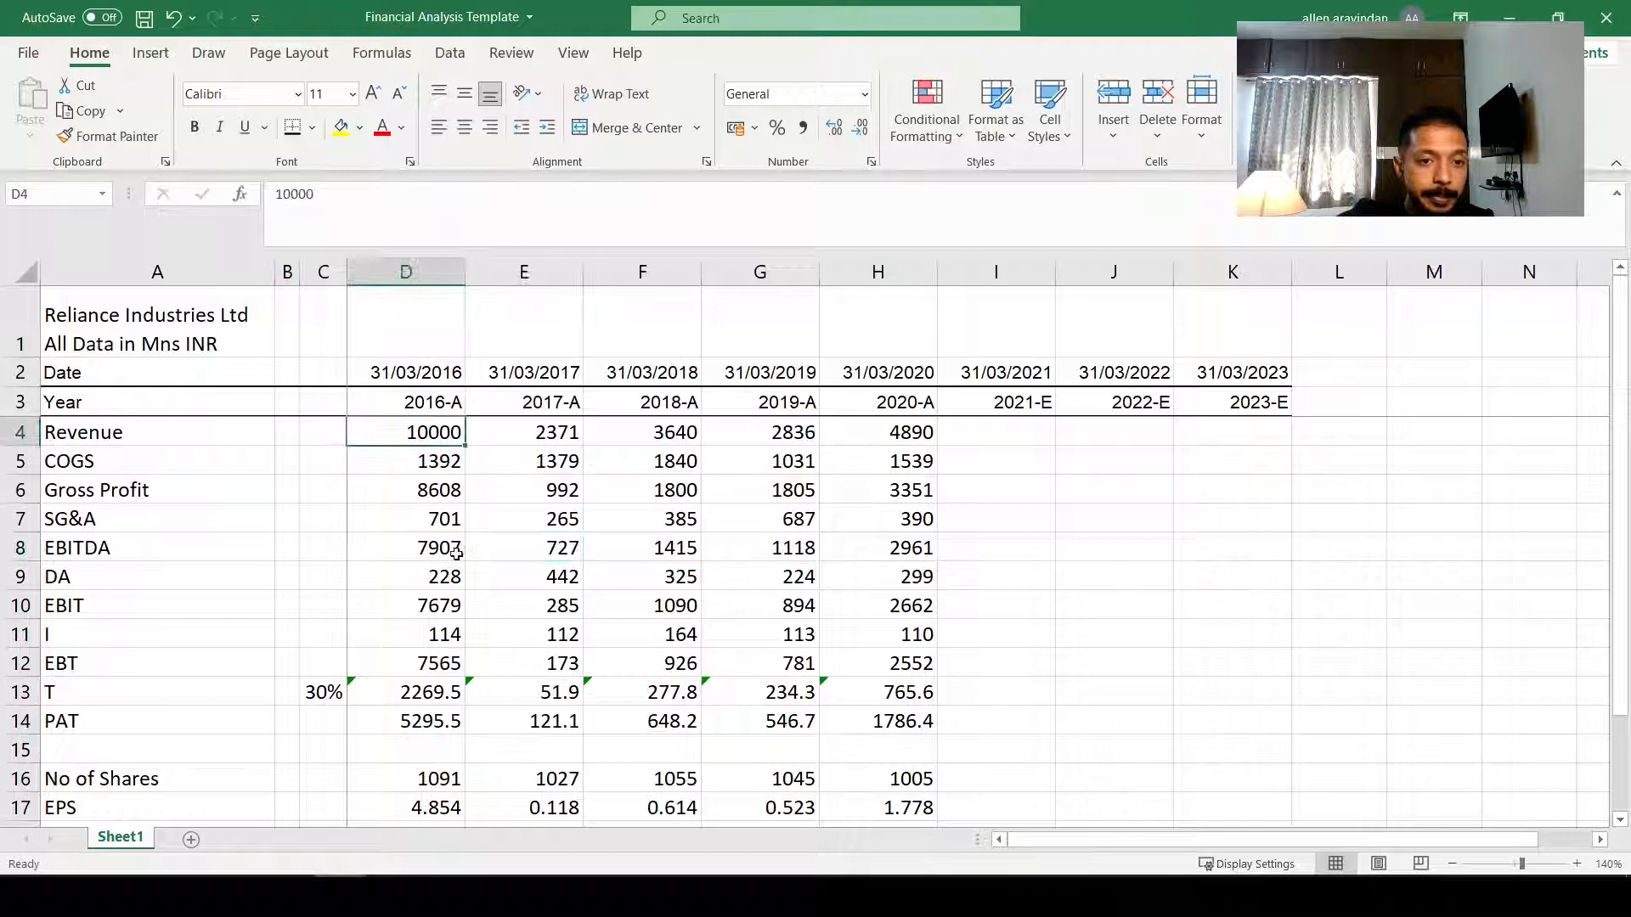
pyautogui.click(412, 525)
pyautogui.click(430, 728)
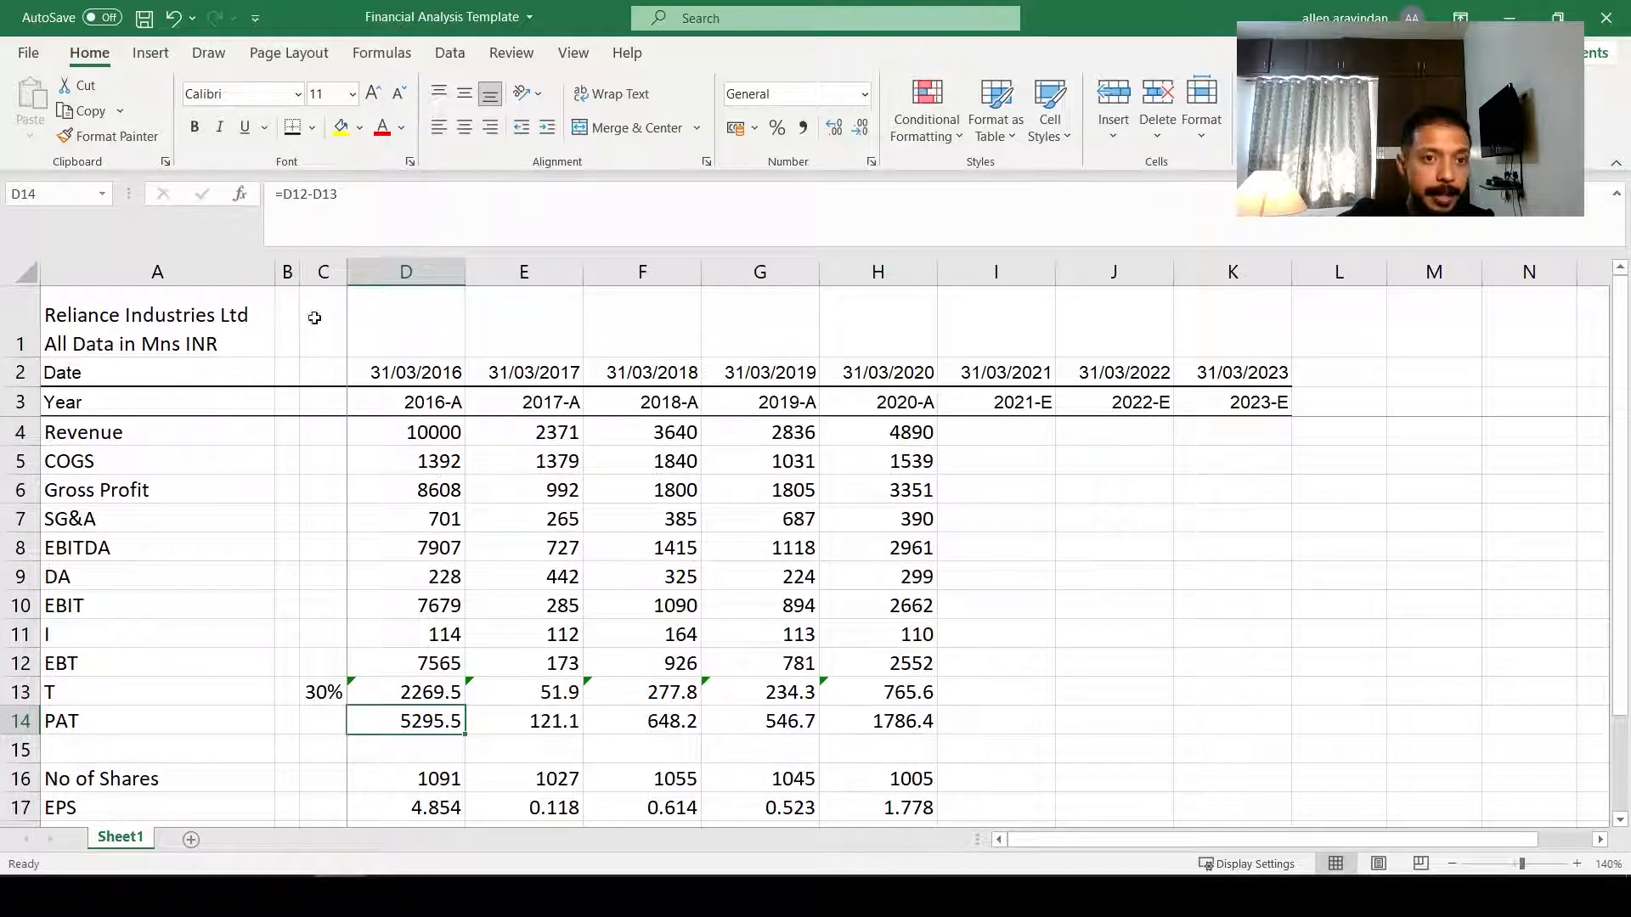
# Step: Set the font size of the income statement block A4 to H17 to 9
pyautogui.moveTo(64, 435); pyautogui.dragTo(899, 726)
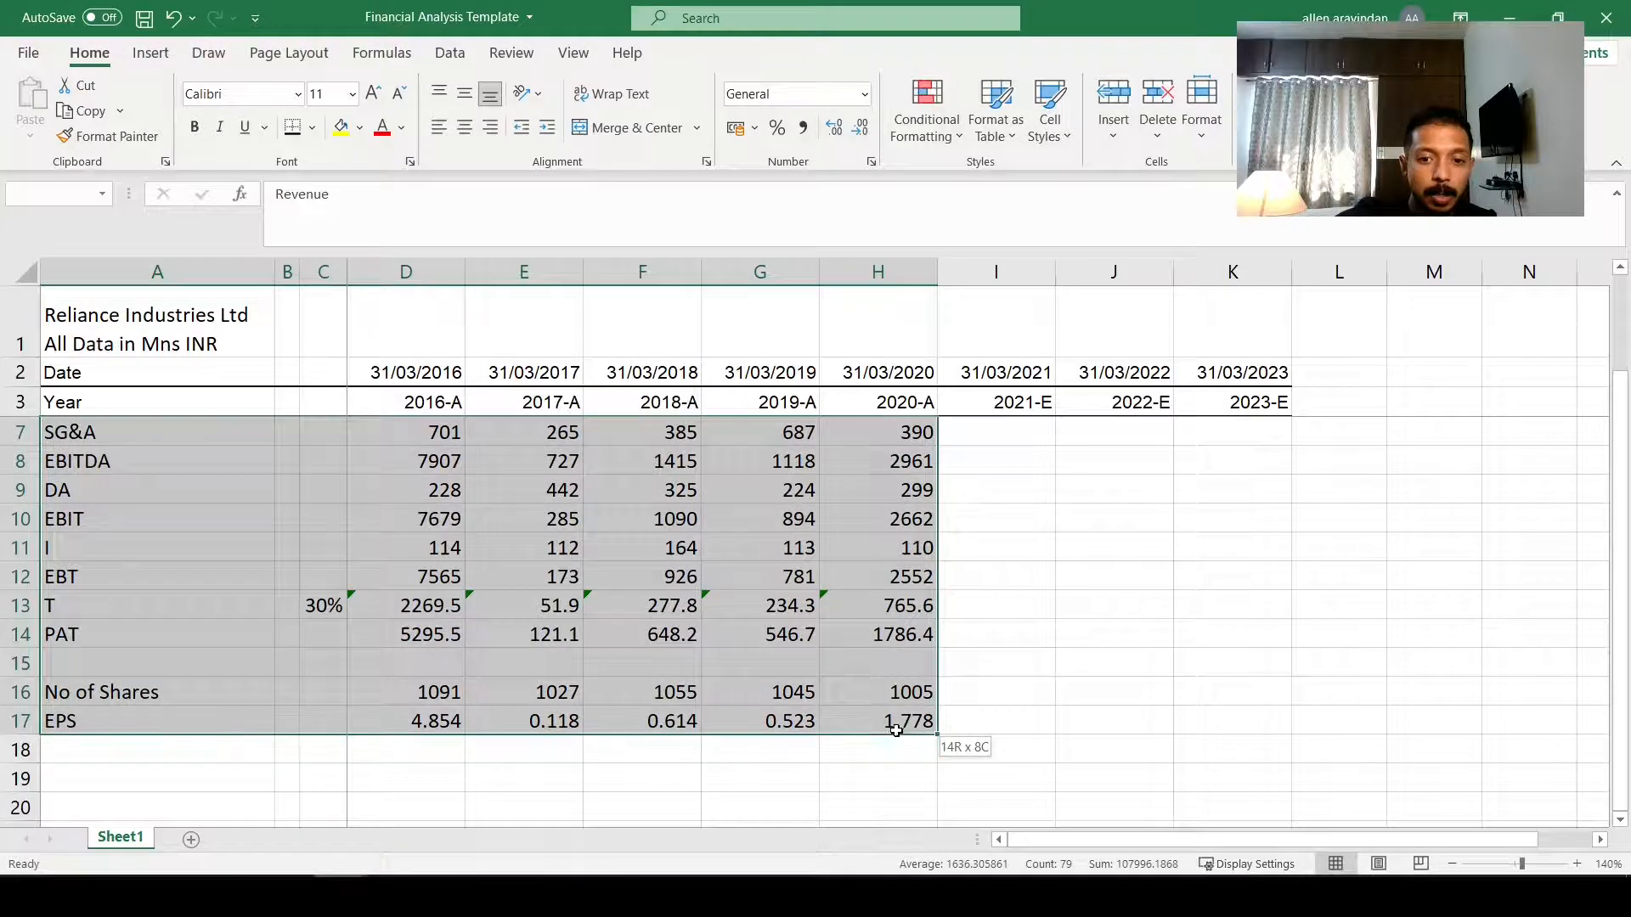
pyautogui.click(331, 95)
pyautogui.press('Return')
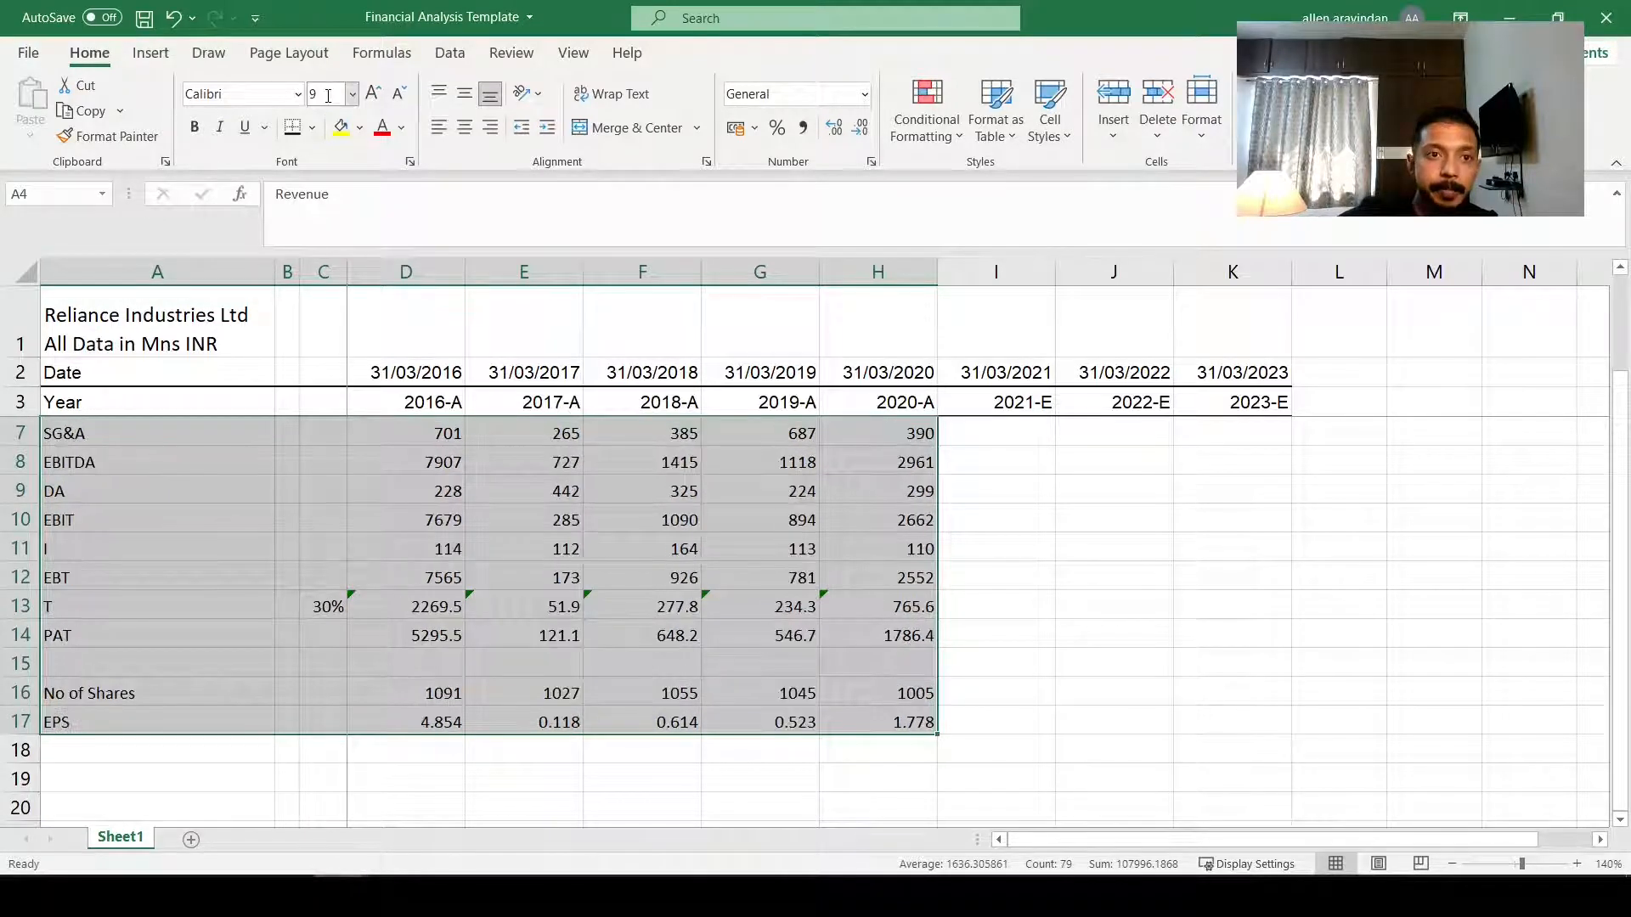
pyautogui.click(1066, 492)
pyautogui.scroll(1, 595, 476)
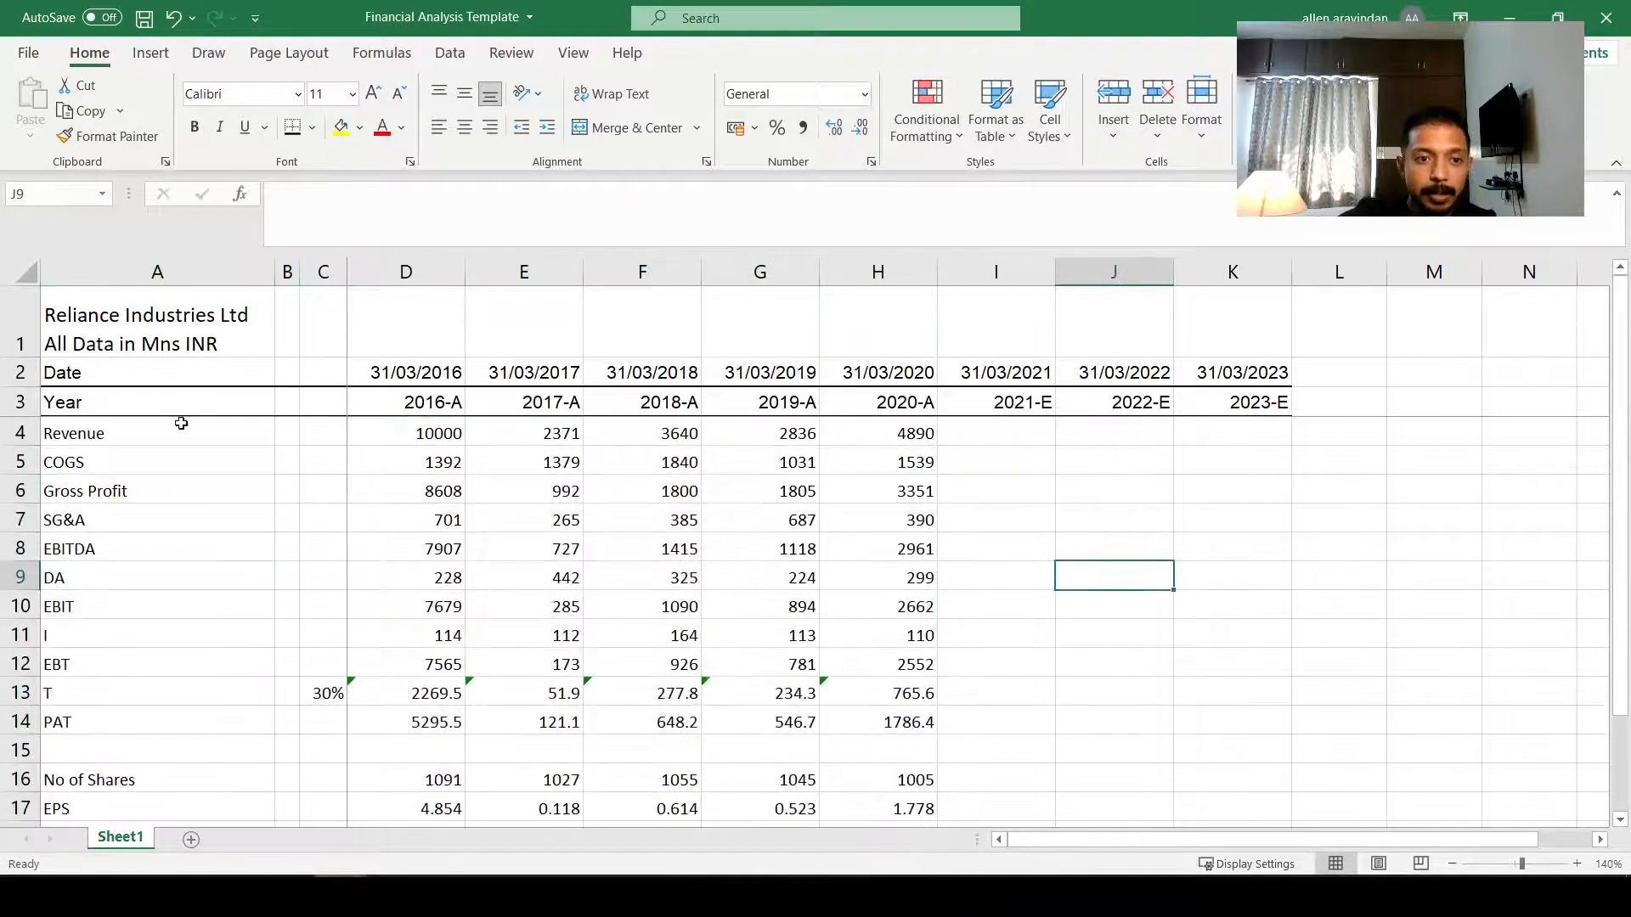
# Step: Change the font of the income statement block A4 to H17 to Arial, matching the Date and Year rows
pyautogui.click(236, 402)
pyautogui.click(510, 408)
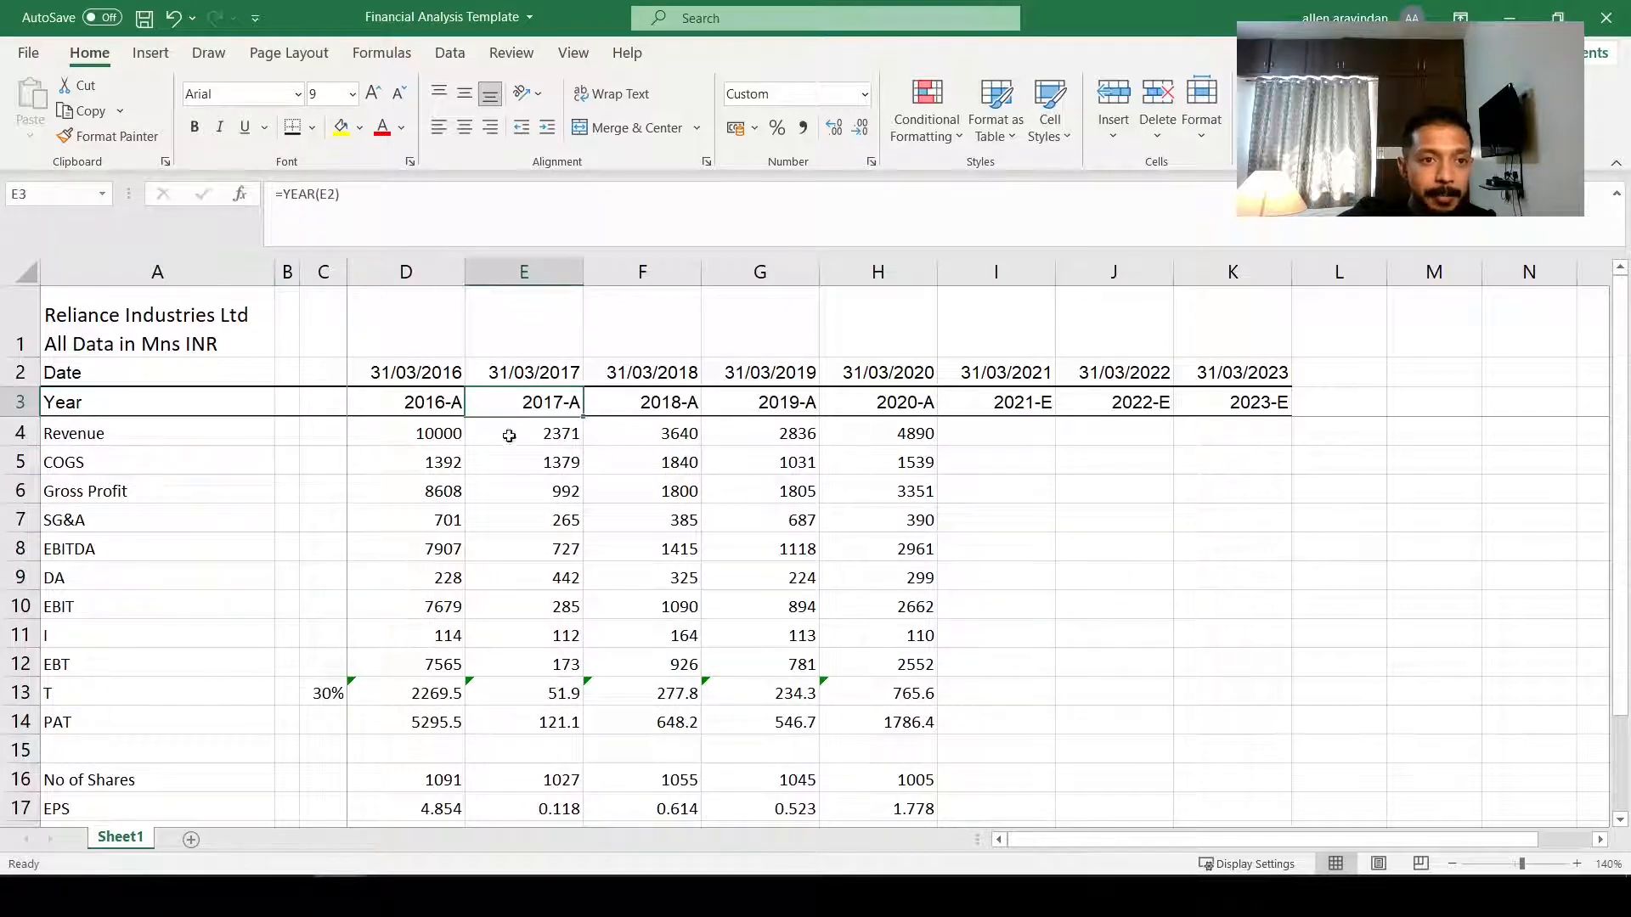
pyautogui.moveTo(78, 440); pyautogui.dragTo(866, 536)
pyautogui.click(297, 94)
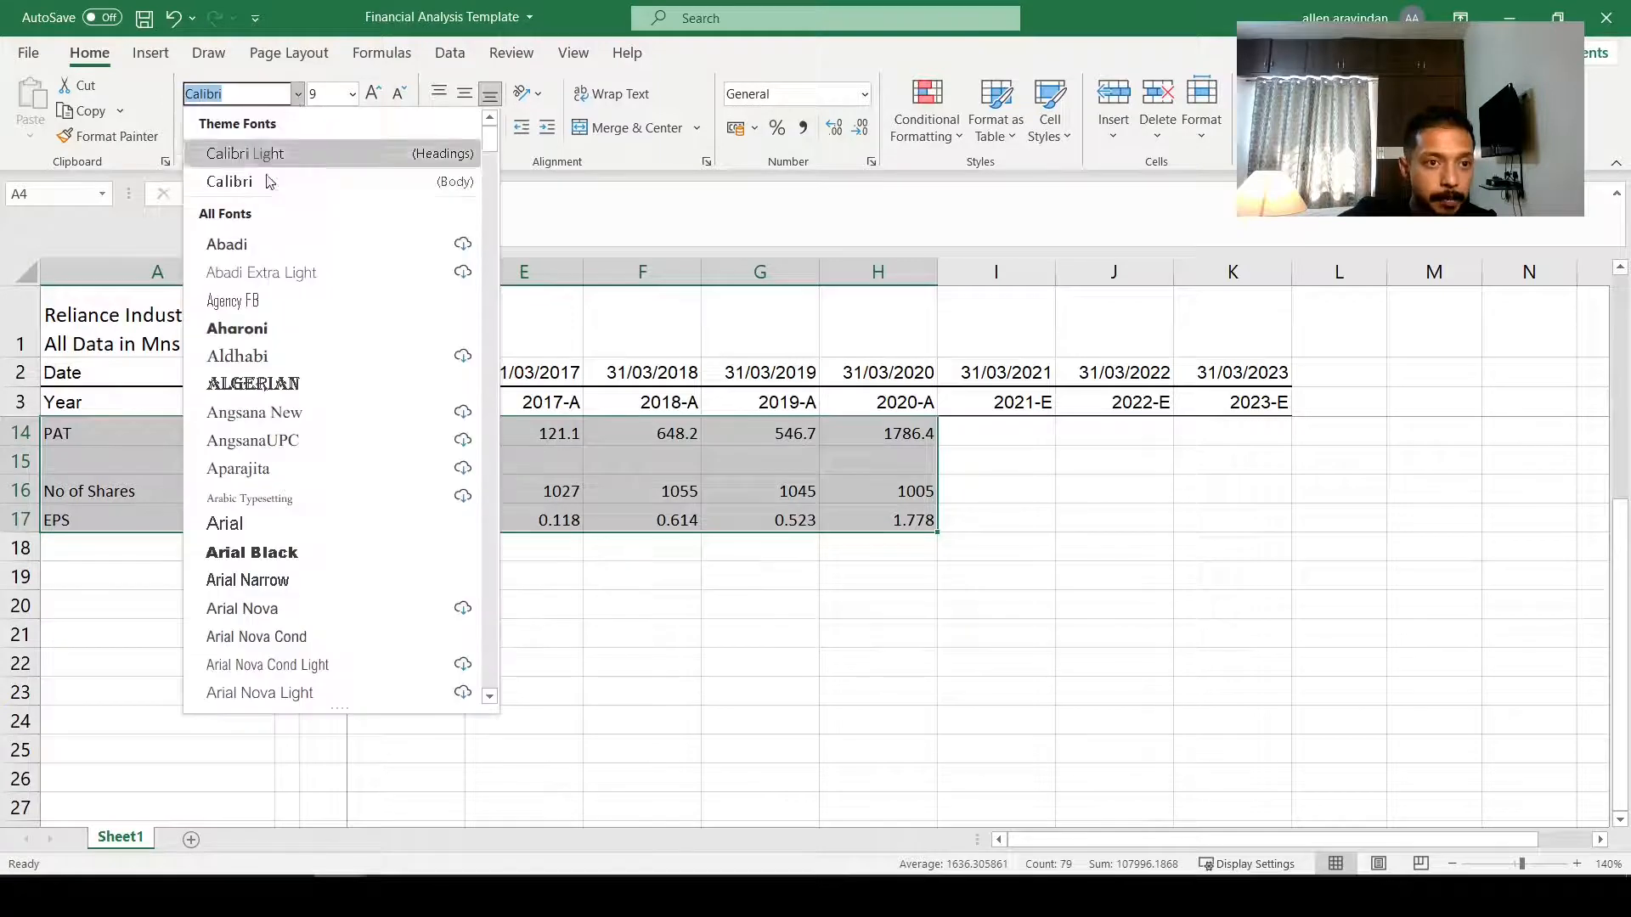
pyautogui.click(259, 523)
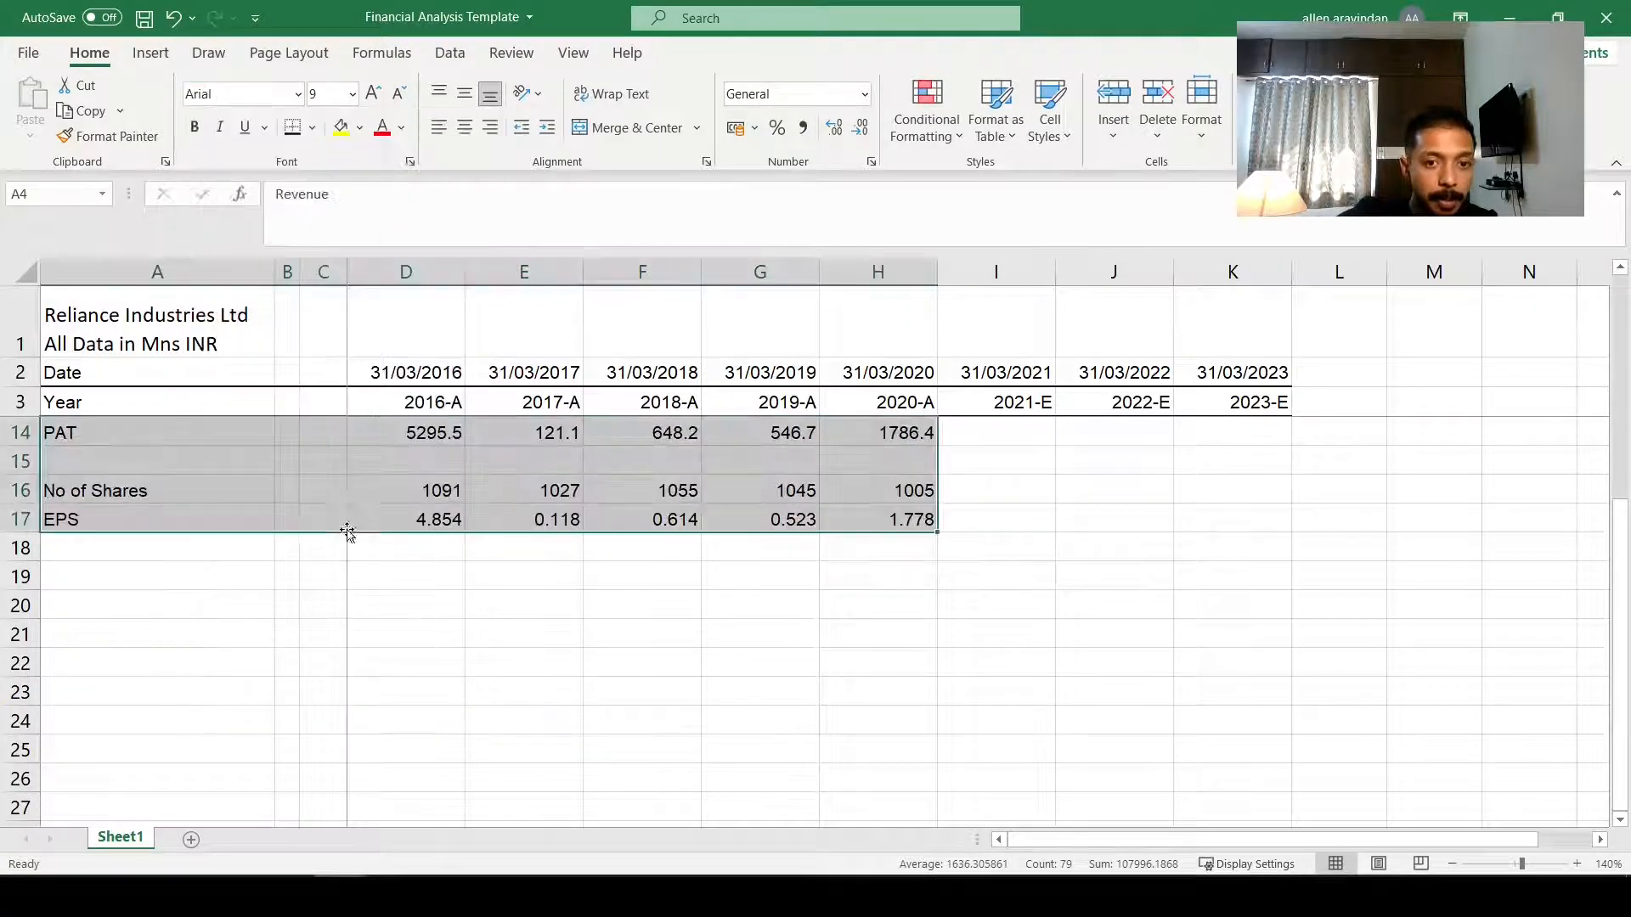
pyautogui.click(684, 547)
pyautogui.scroll(4, 683, 542)
pyautogui.click(674, 519)
pyautogui.click(255, 488)
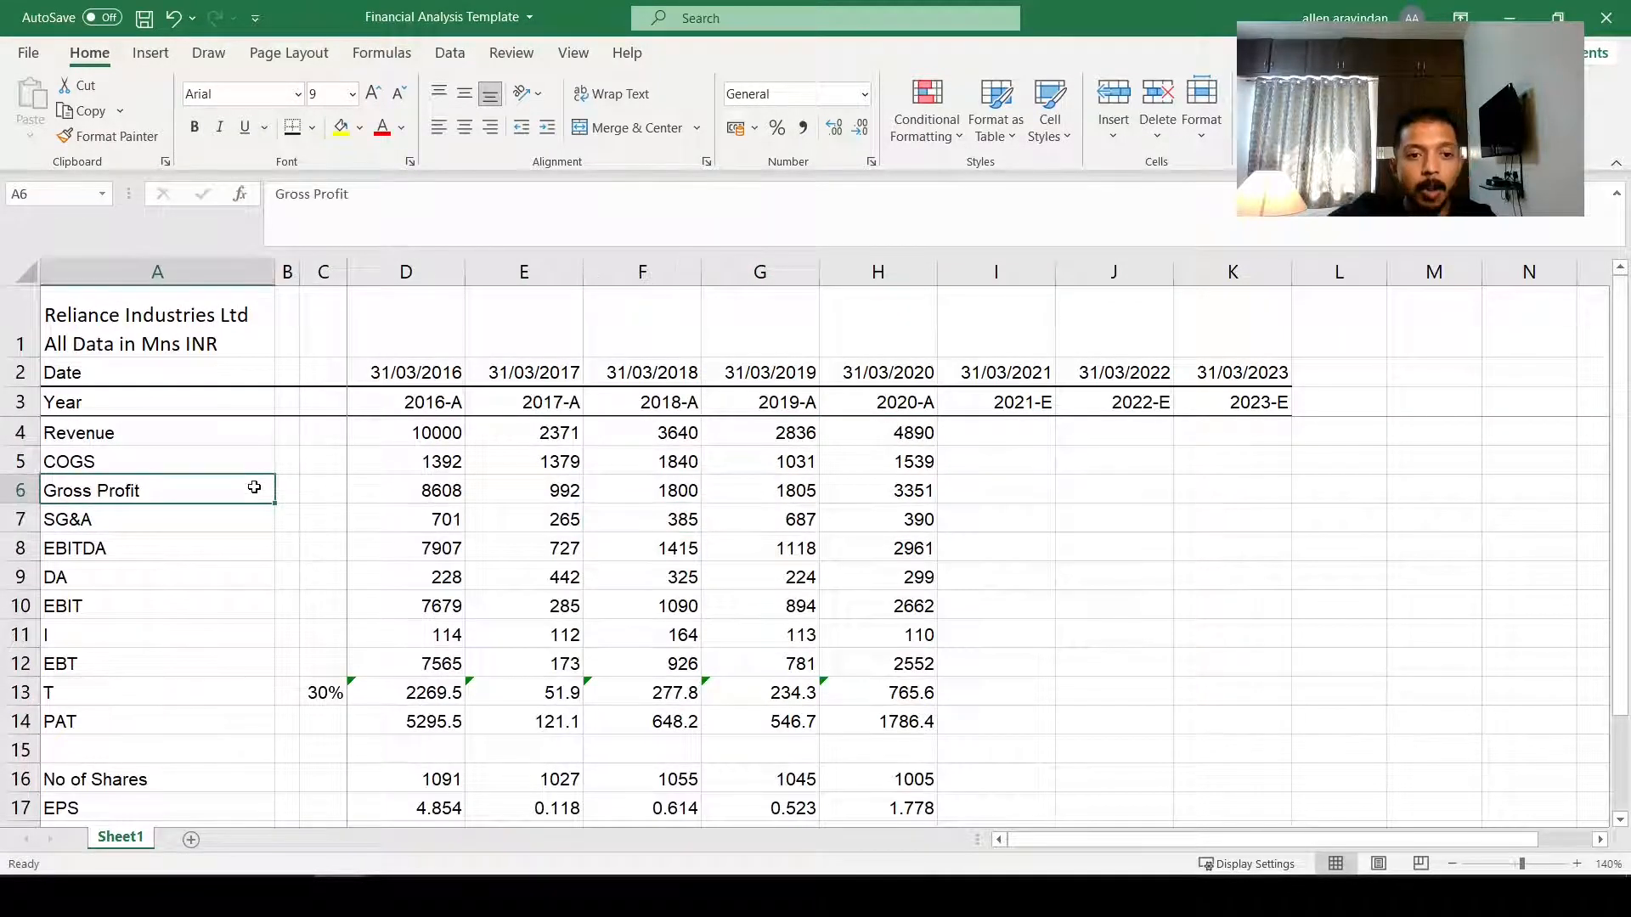
# Step: Change the font of the company title in cell A1 to Arial
pyautogui.click(518, 462)
pyautogui.click(135, 315)
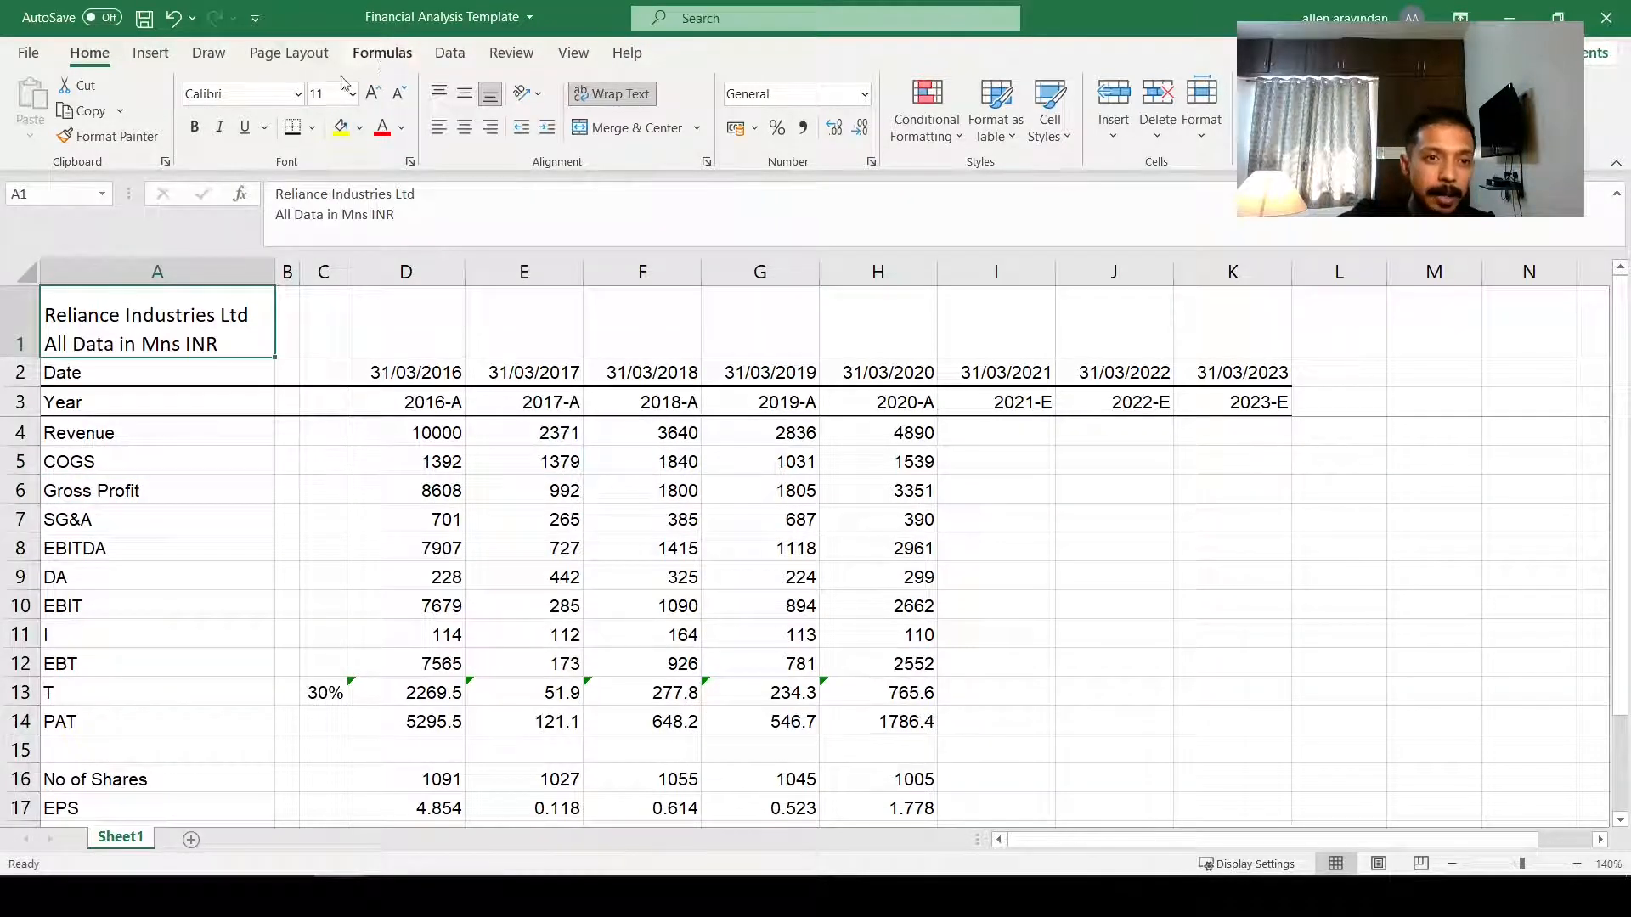
pyautogui.click(296, 94)
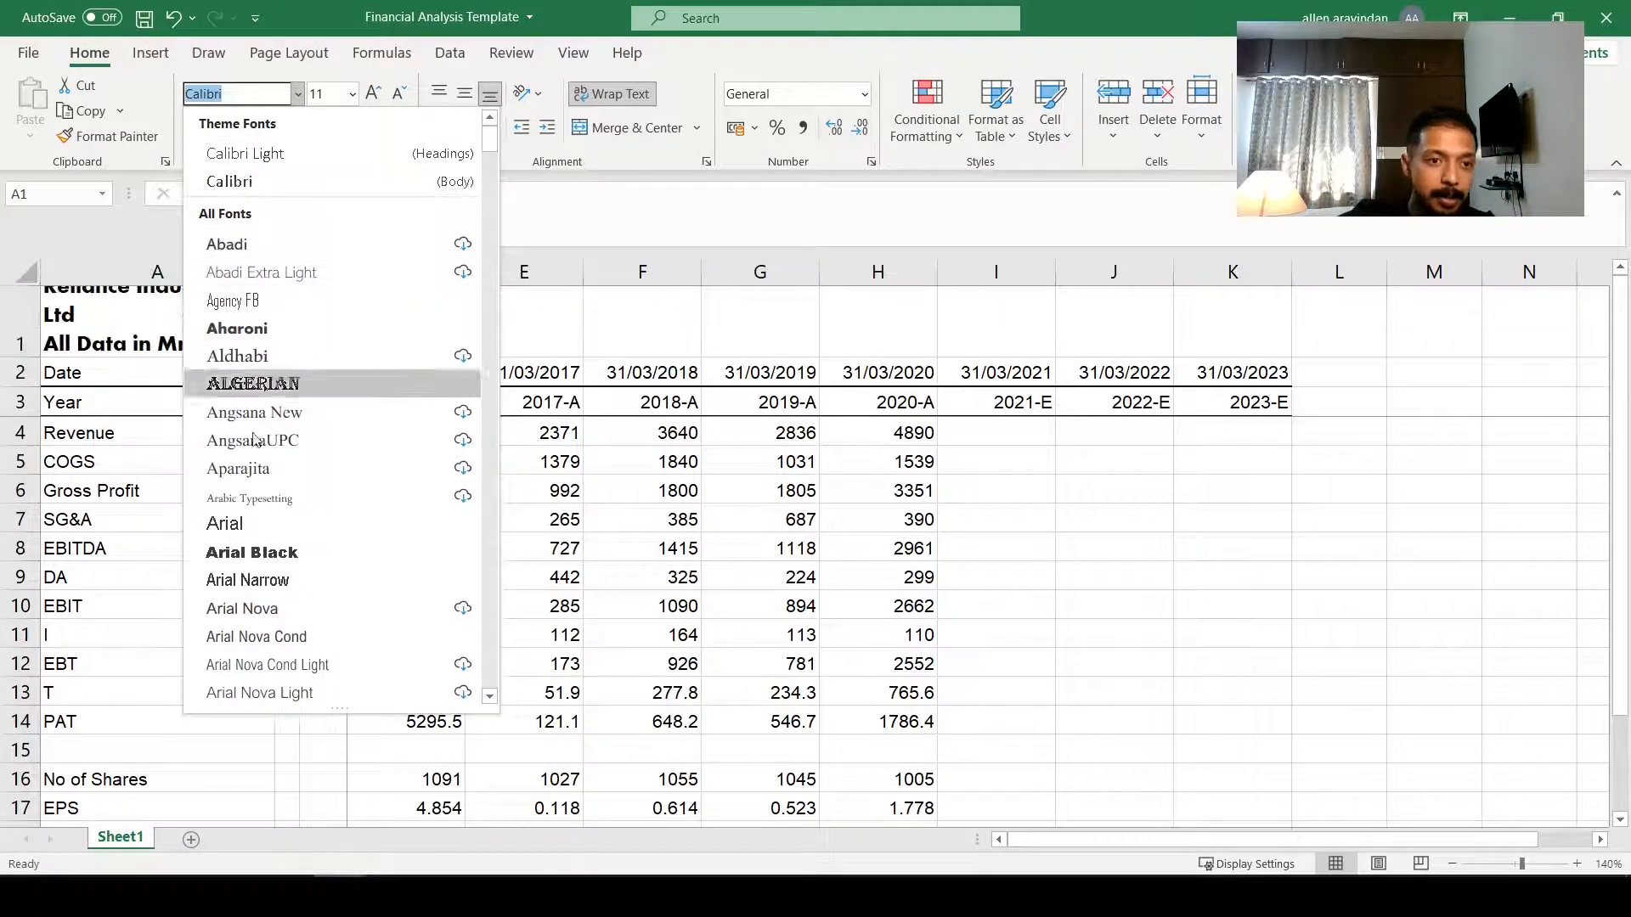
pyautogui.click(281, 527)
pyautogui.click(509, 484)
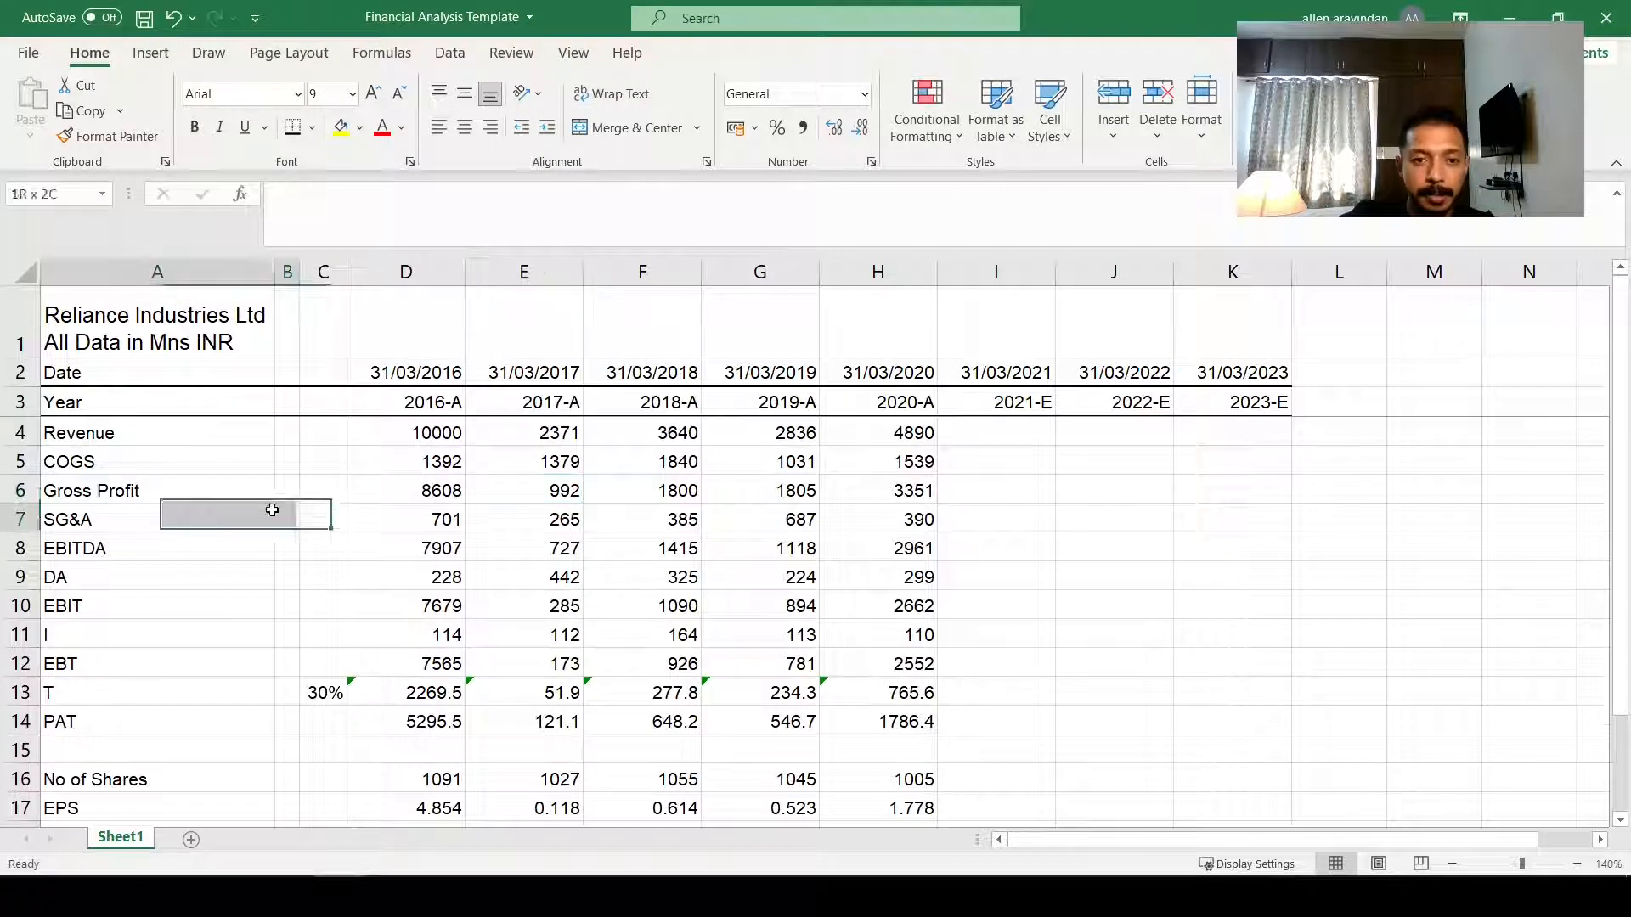
# Step: Colour the actual-year Revenue figures in cells D4 to H4 with the standard blue font colour
pyautogui.click(187, 482)
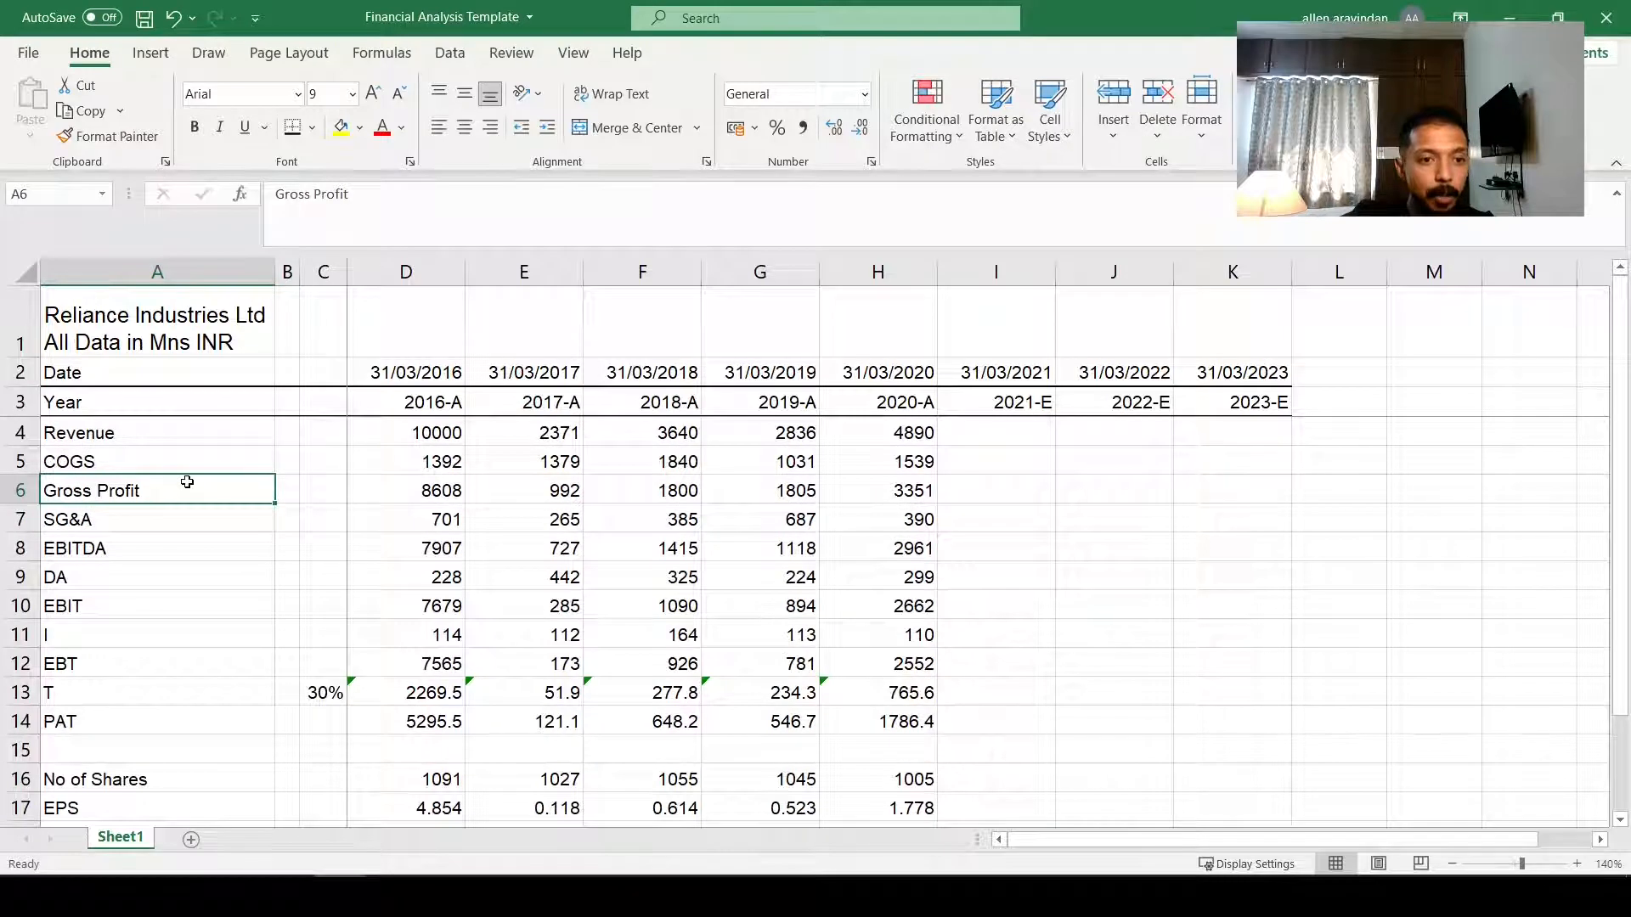
pyautogui.click(436, 445)
pyautogui.moveTo(434, 430); pyautogui.dragTo(860, 432)
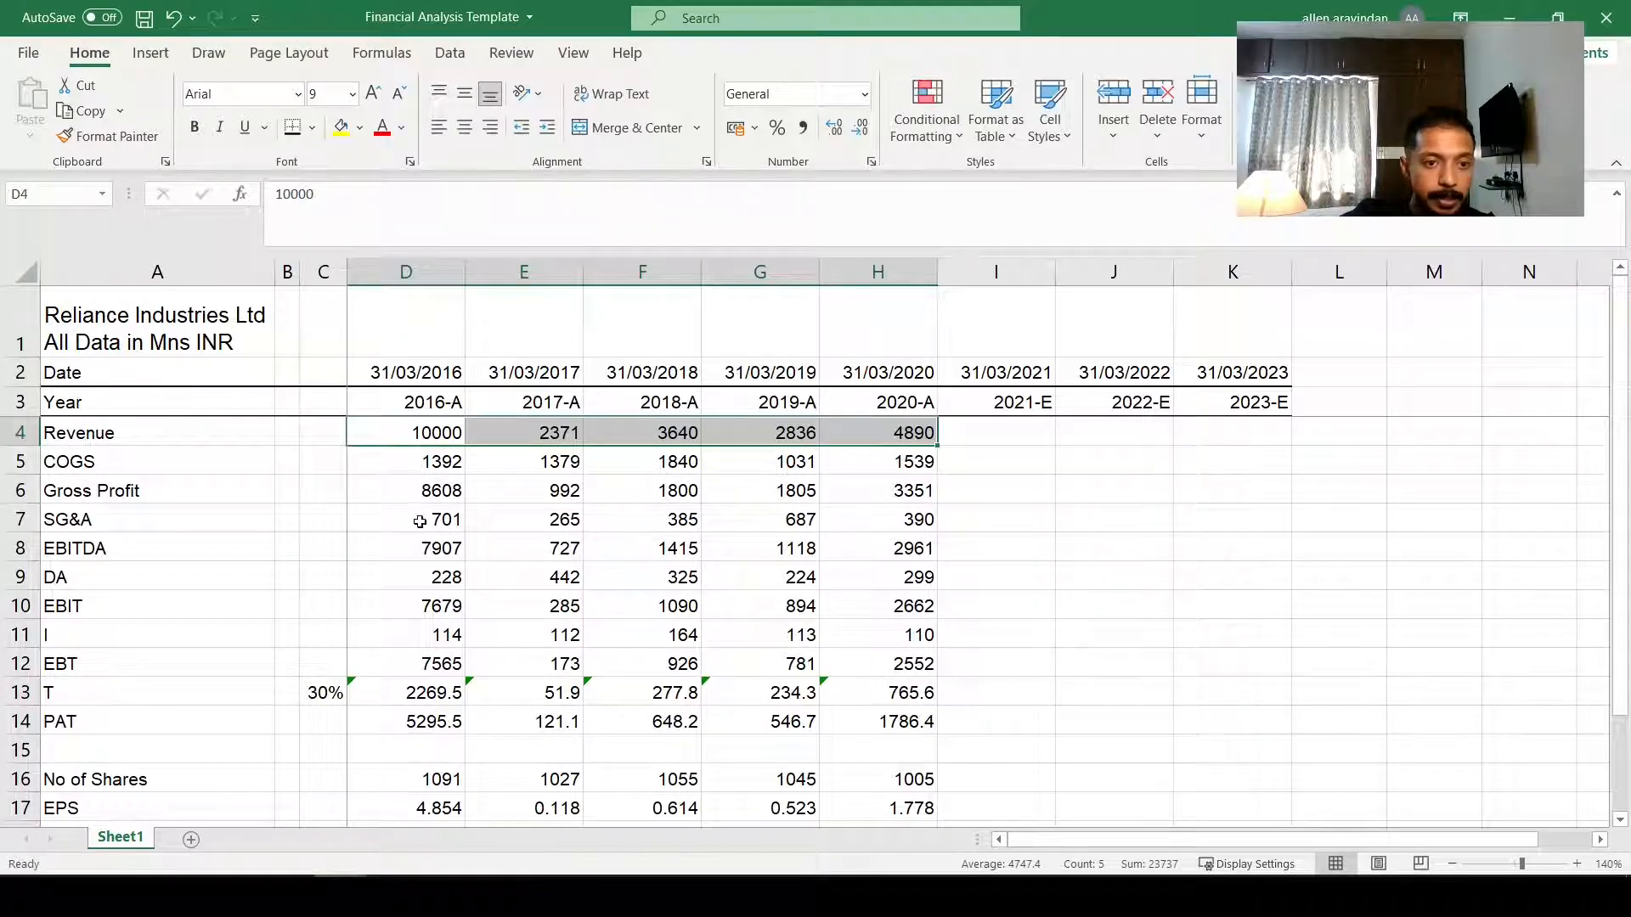
pyautogui.moveTo(408, 433); pyautogui.dragTo(867, 422)
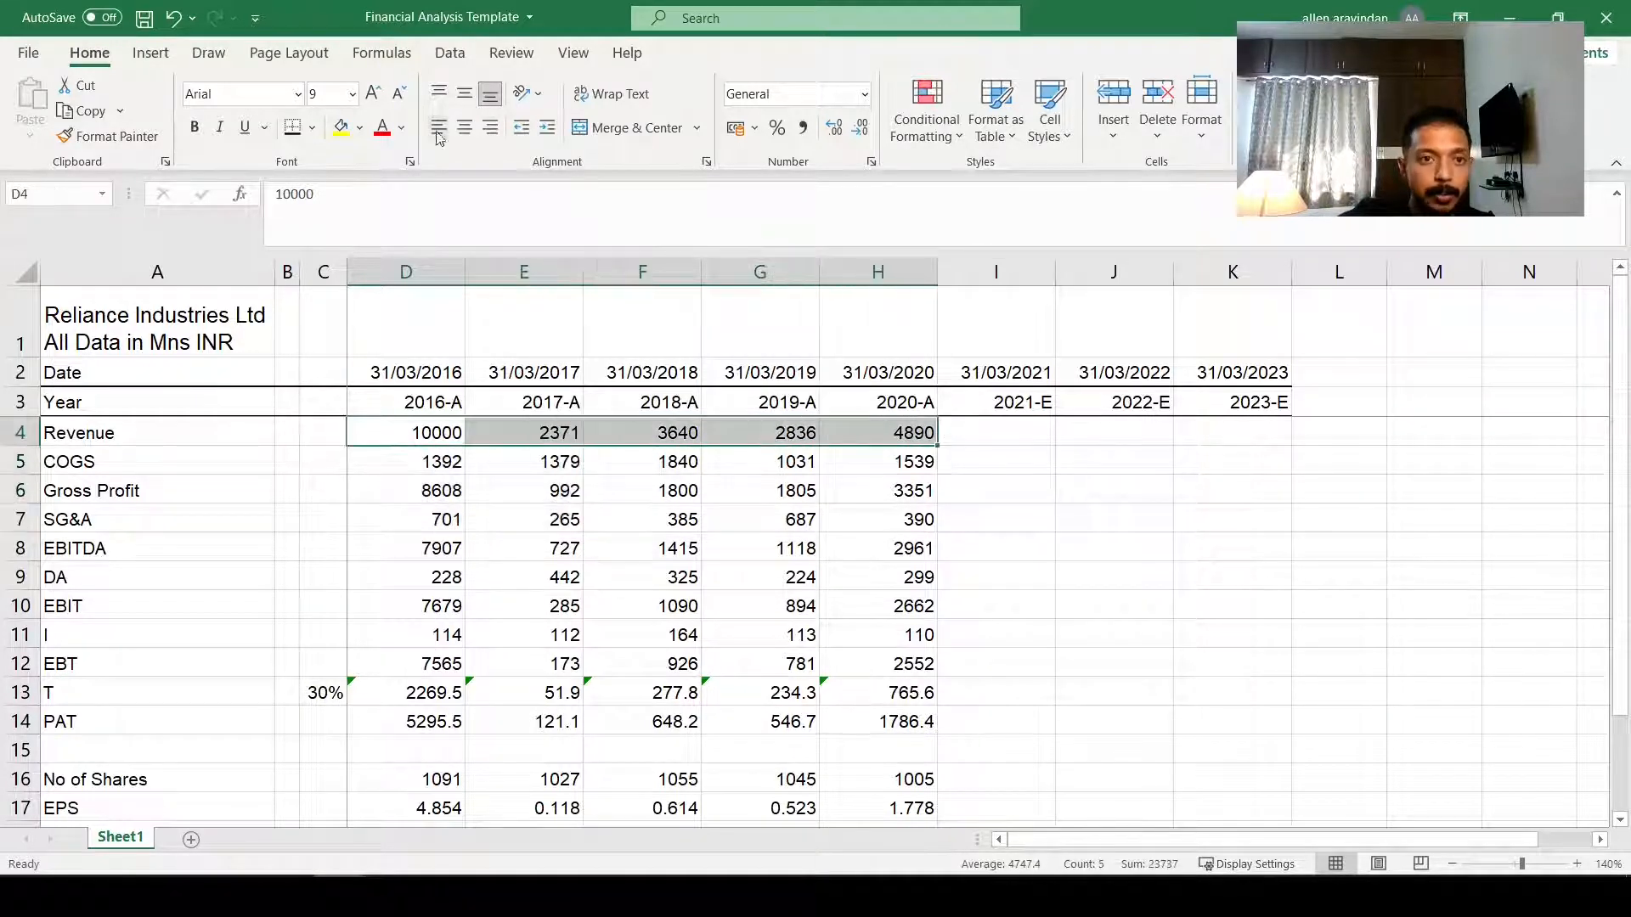
pyautogui.click(401, 128)
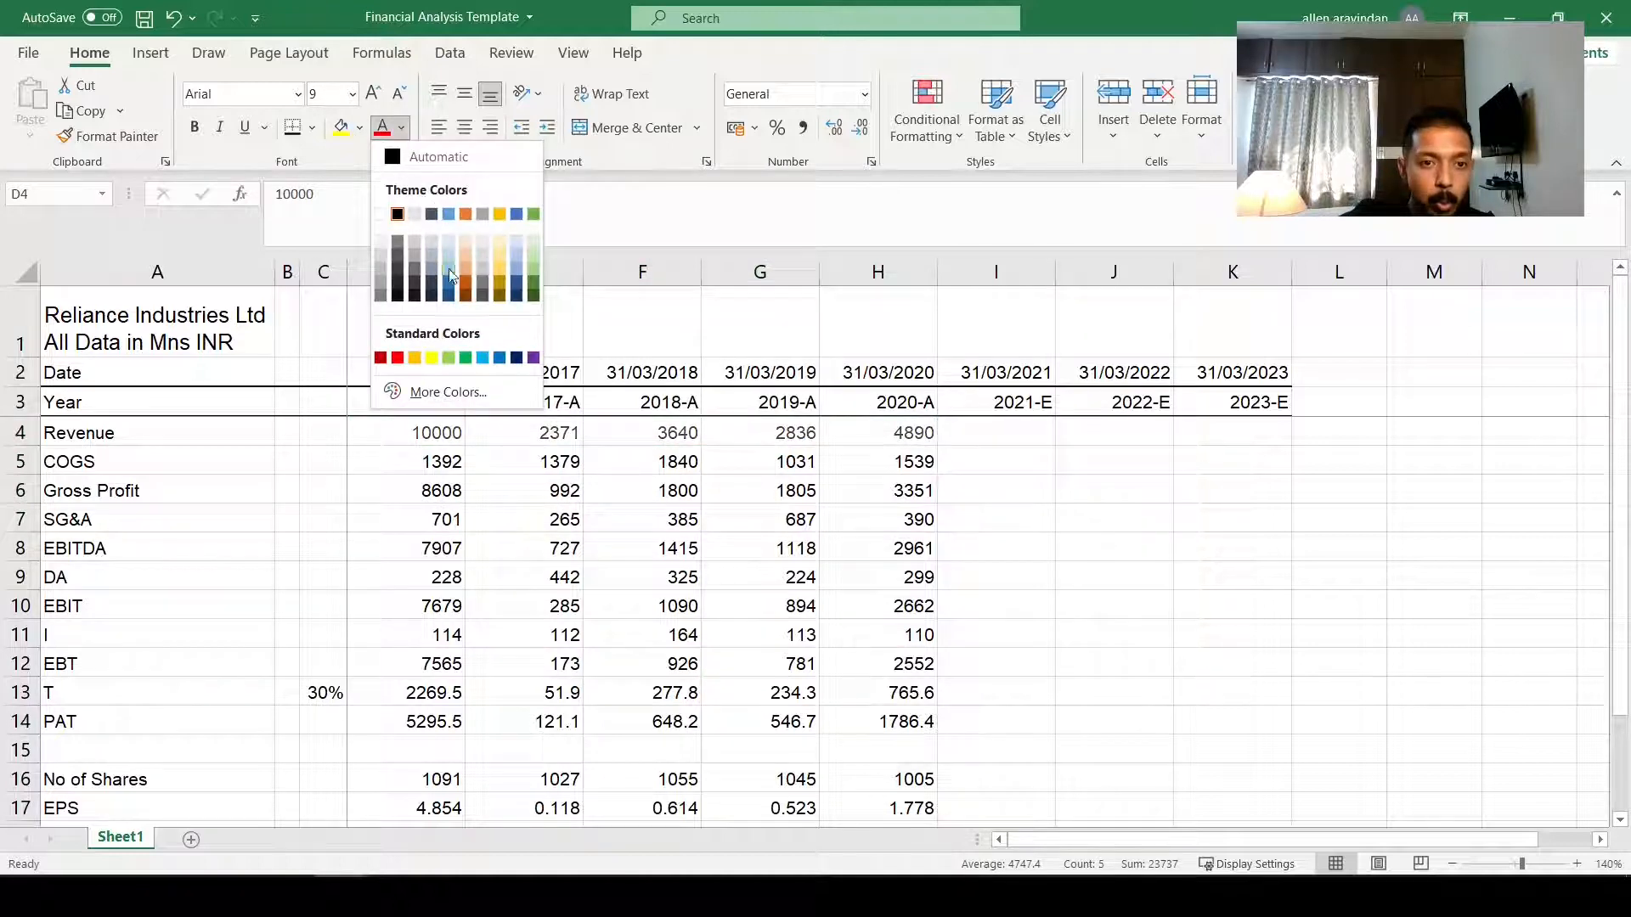
pyautogui.click(501, 359)
pyautogui.click(492, 544)
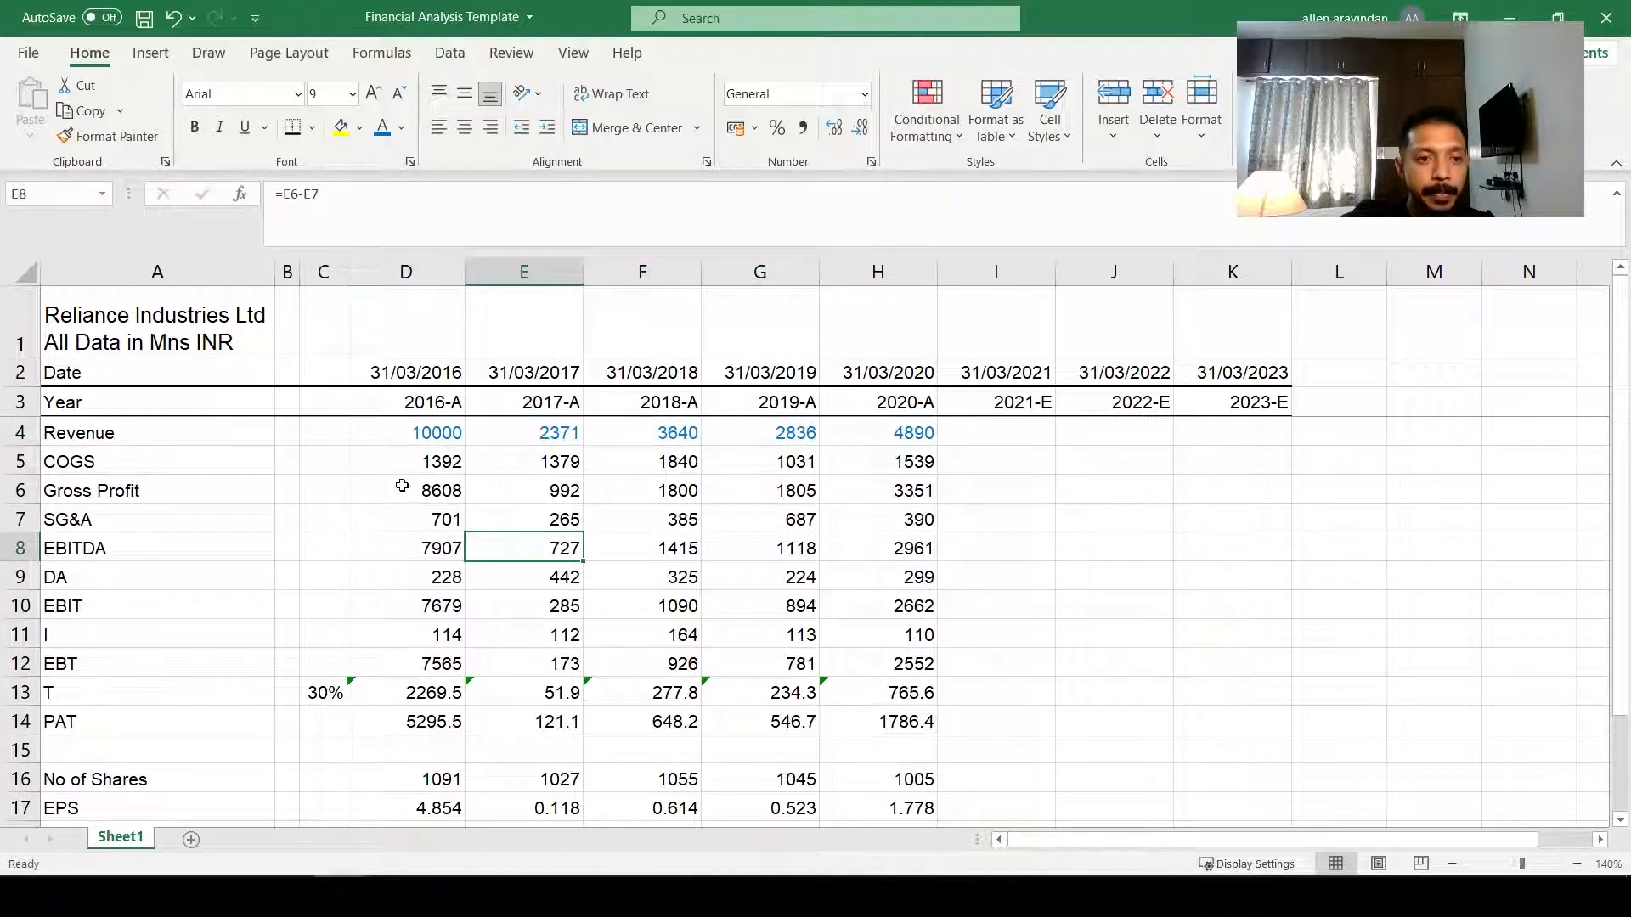
pyautogui.click(401, 486)
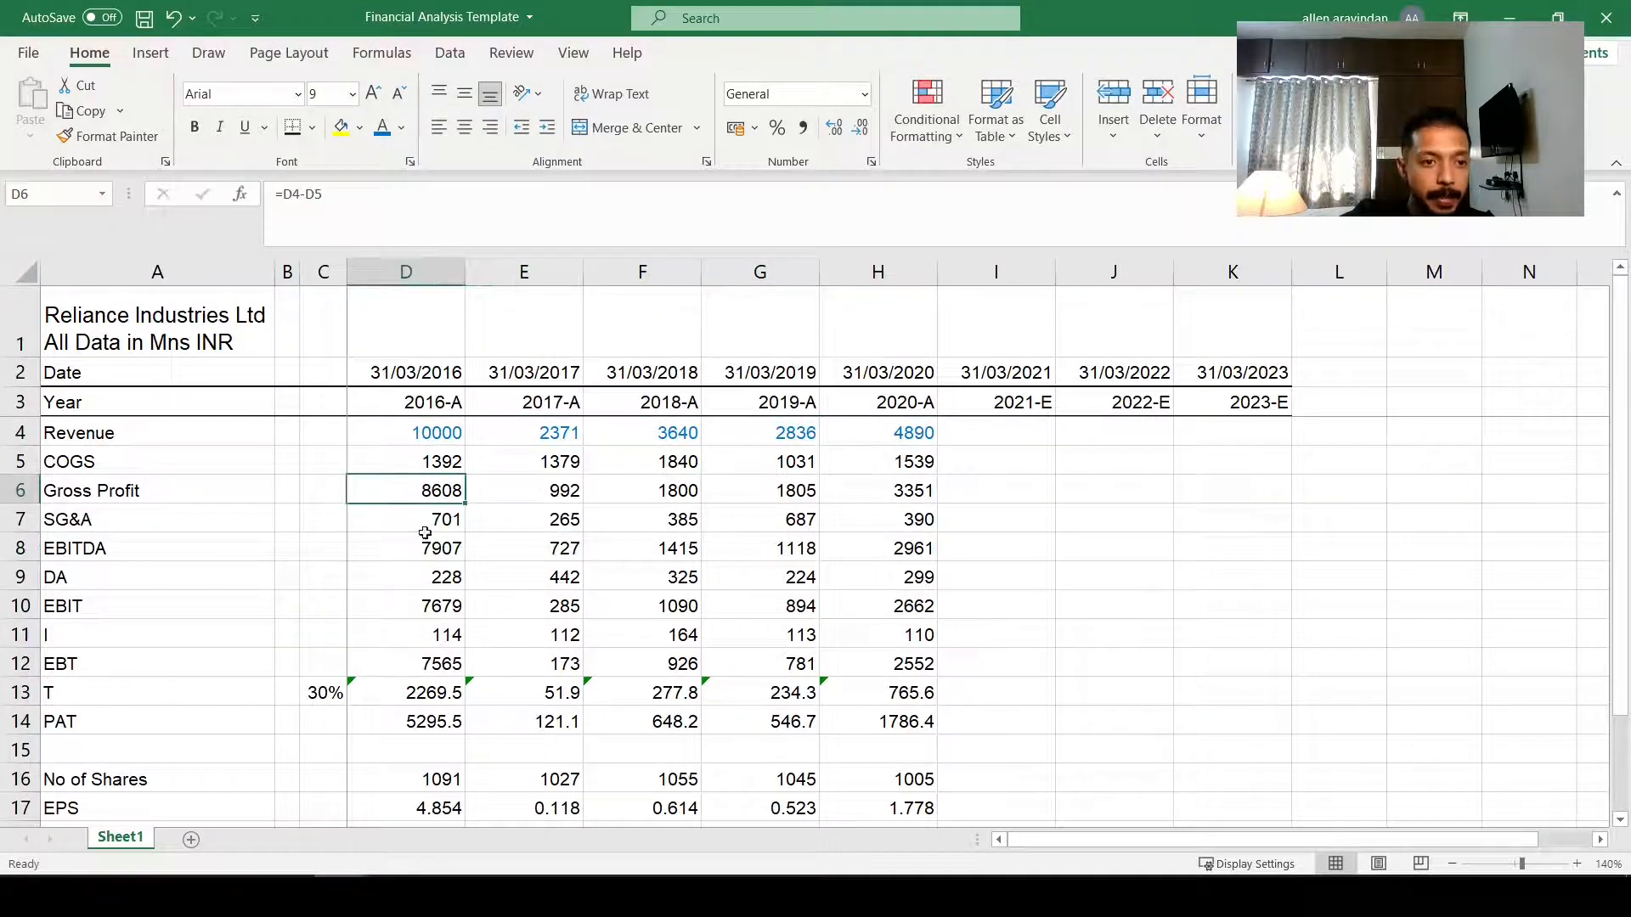
# Step: Colour the 2016–2020 COGS and SG&A input values with a blue font
pyautogui.click(432, 463)
pyautogui.moveTo(432, 464); pyautogui.dragTo(891, 462)
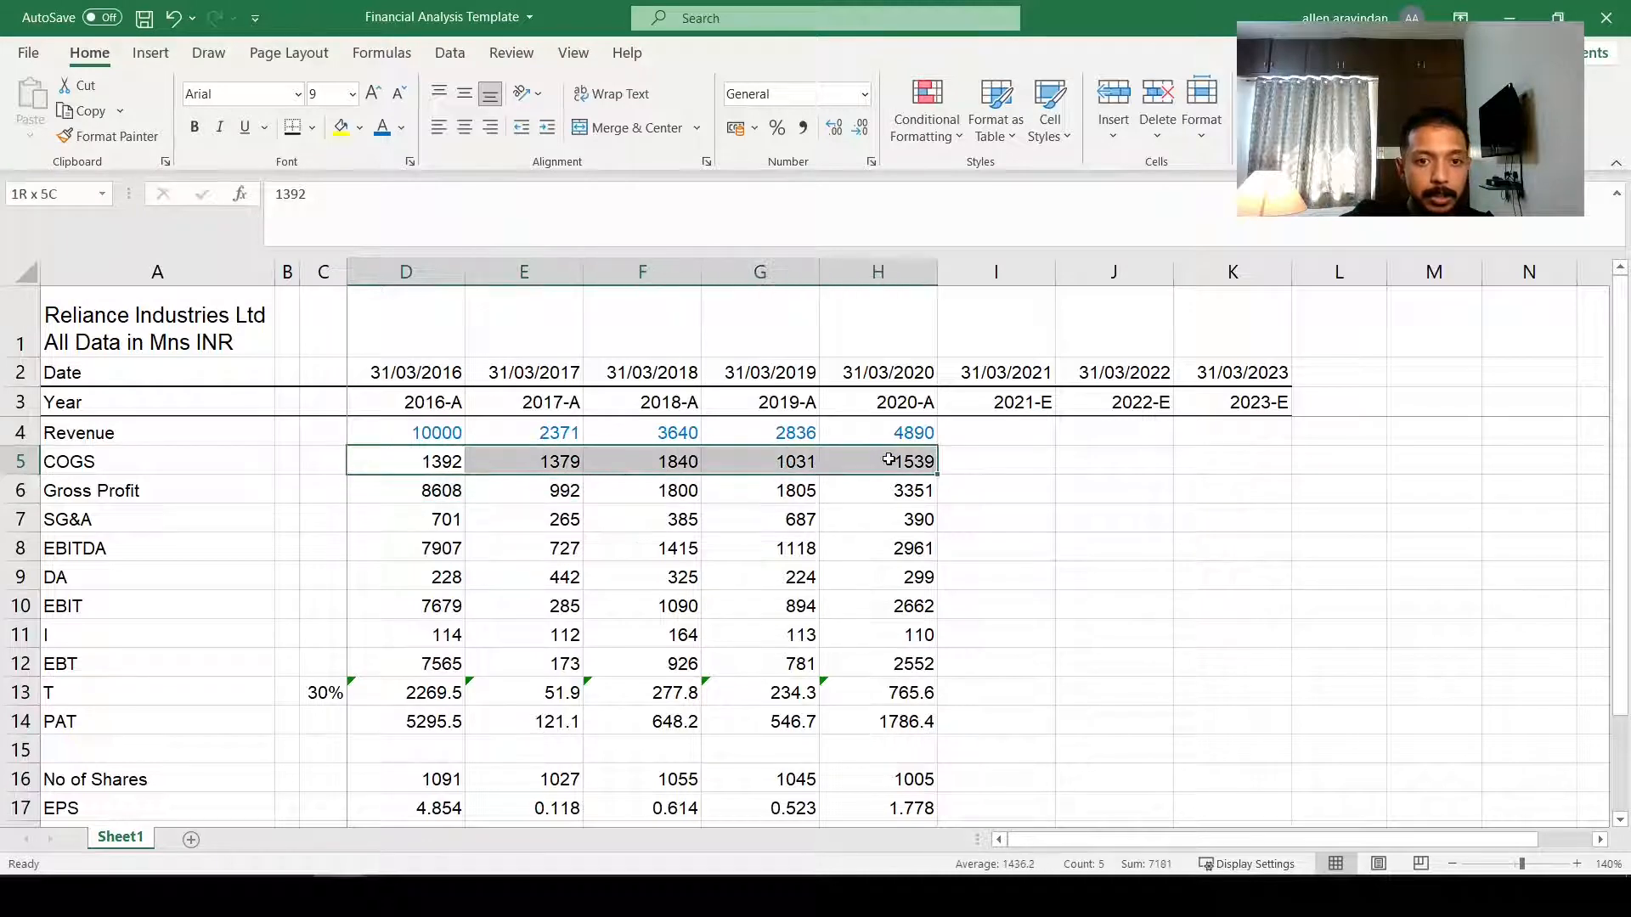
pyautogui.click(384, 127)
pyautogui.click(406, 603)
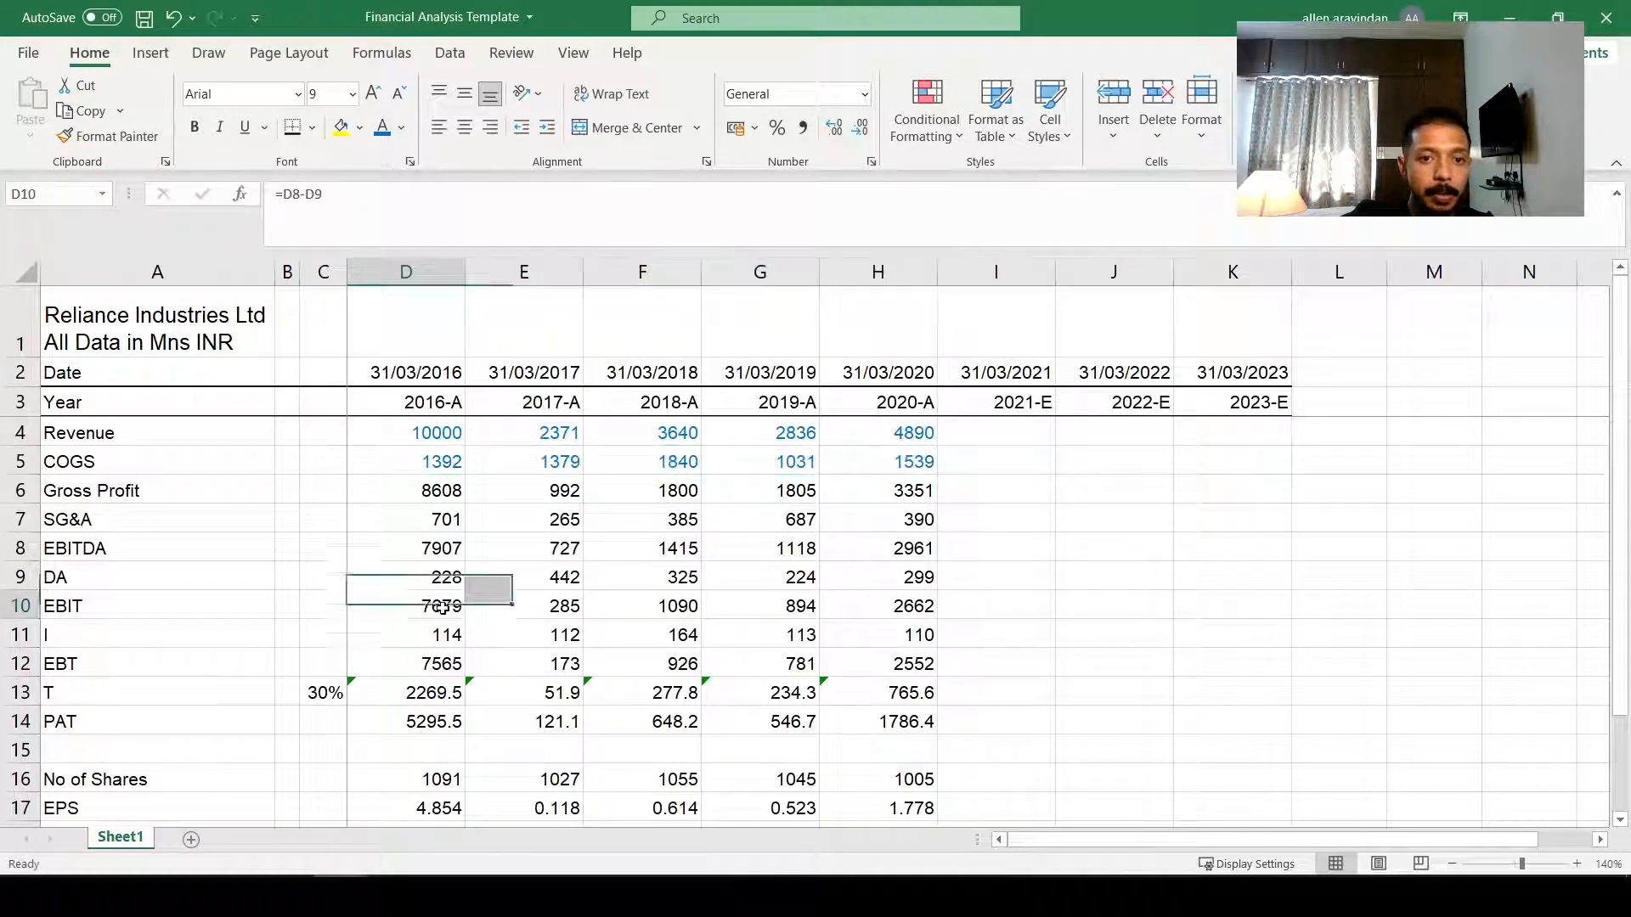
pyautogui.moveTo(408, 521); pyautogui.dragTo(863, 521)
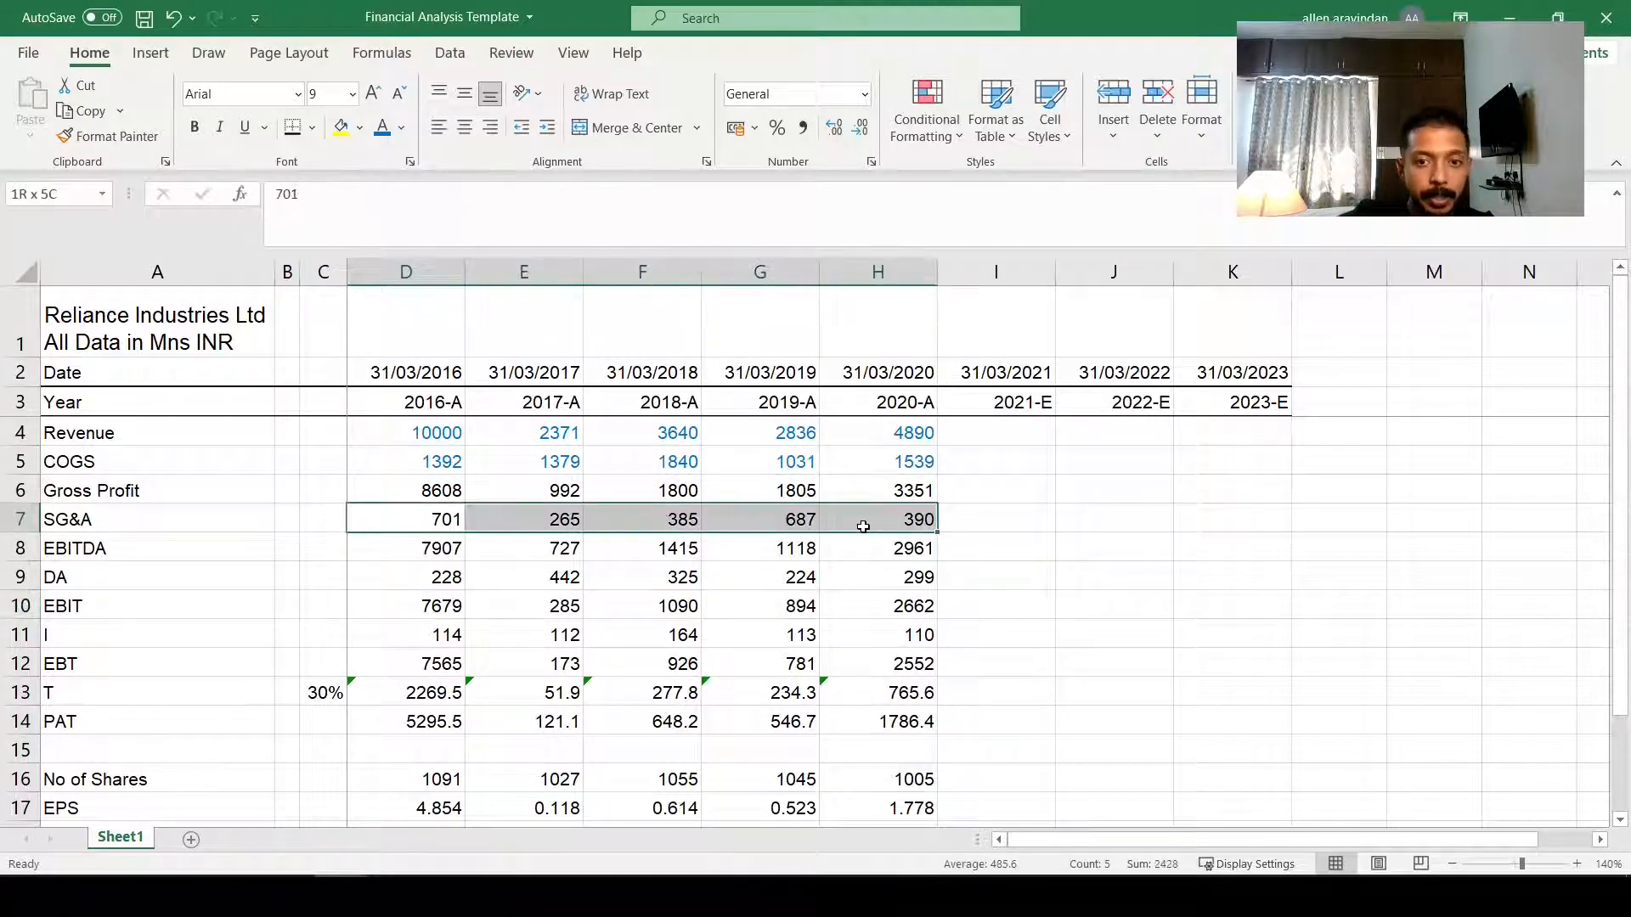
pyautogui.click(384, 127)
pyautogui.click(397, 543)
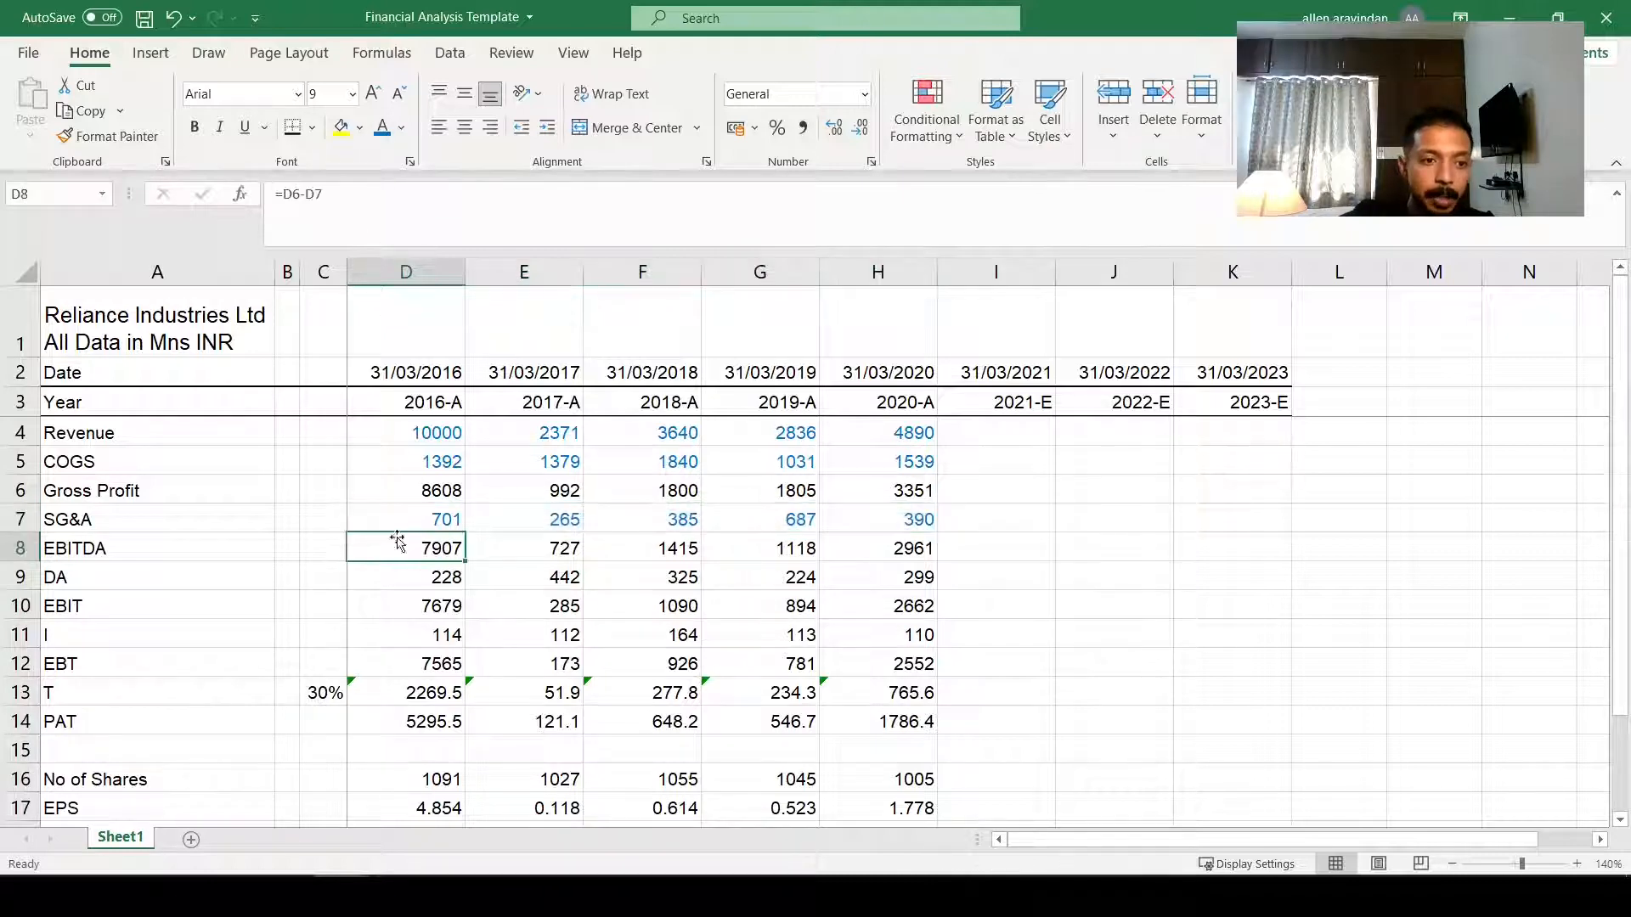
# Step: Apply the blue font colour to the 2016–2020 values in the DA and I rows
pyautogui.moveTo(445, 586); pyautogui.dragTo(903, 583)
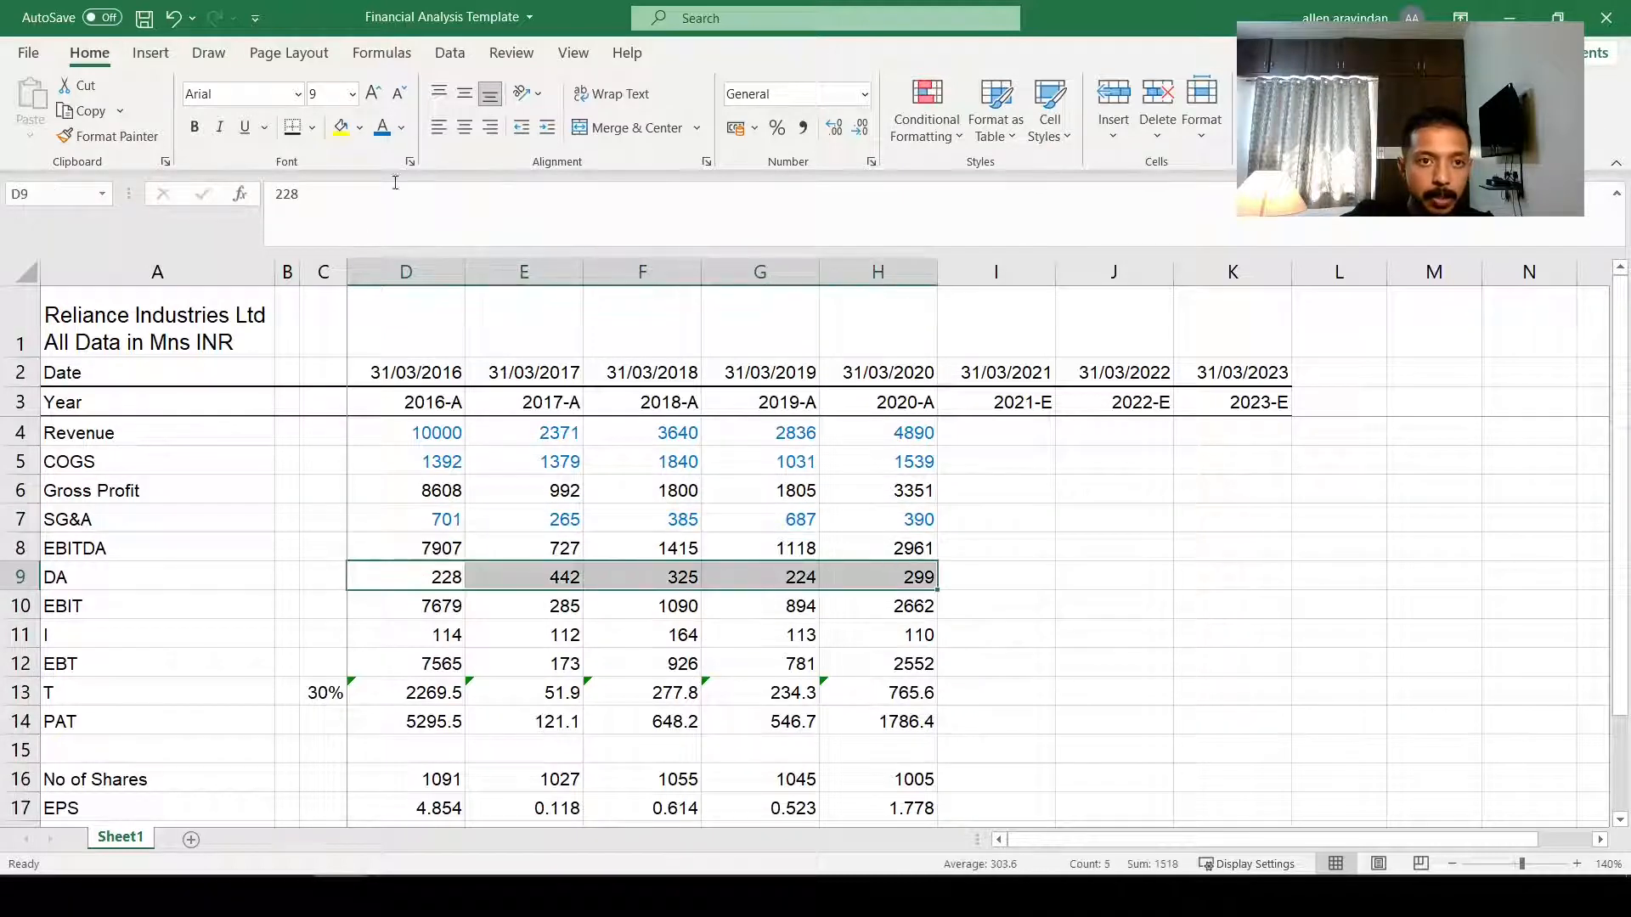
pyautogui.click(382, 134)
pyautogui.scroll(-1, 389, 594)
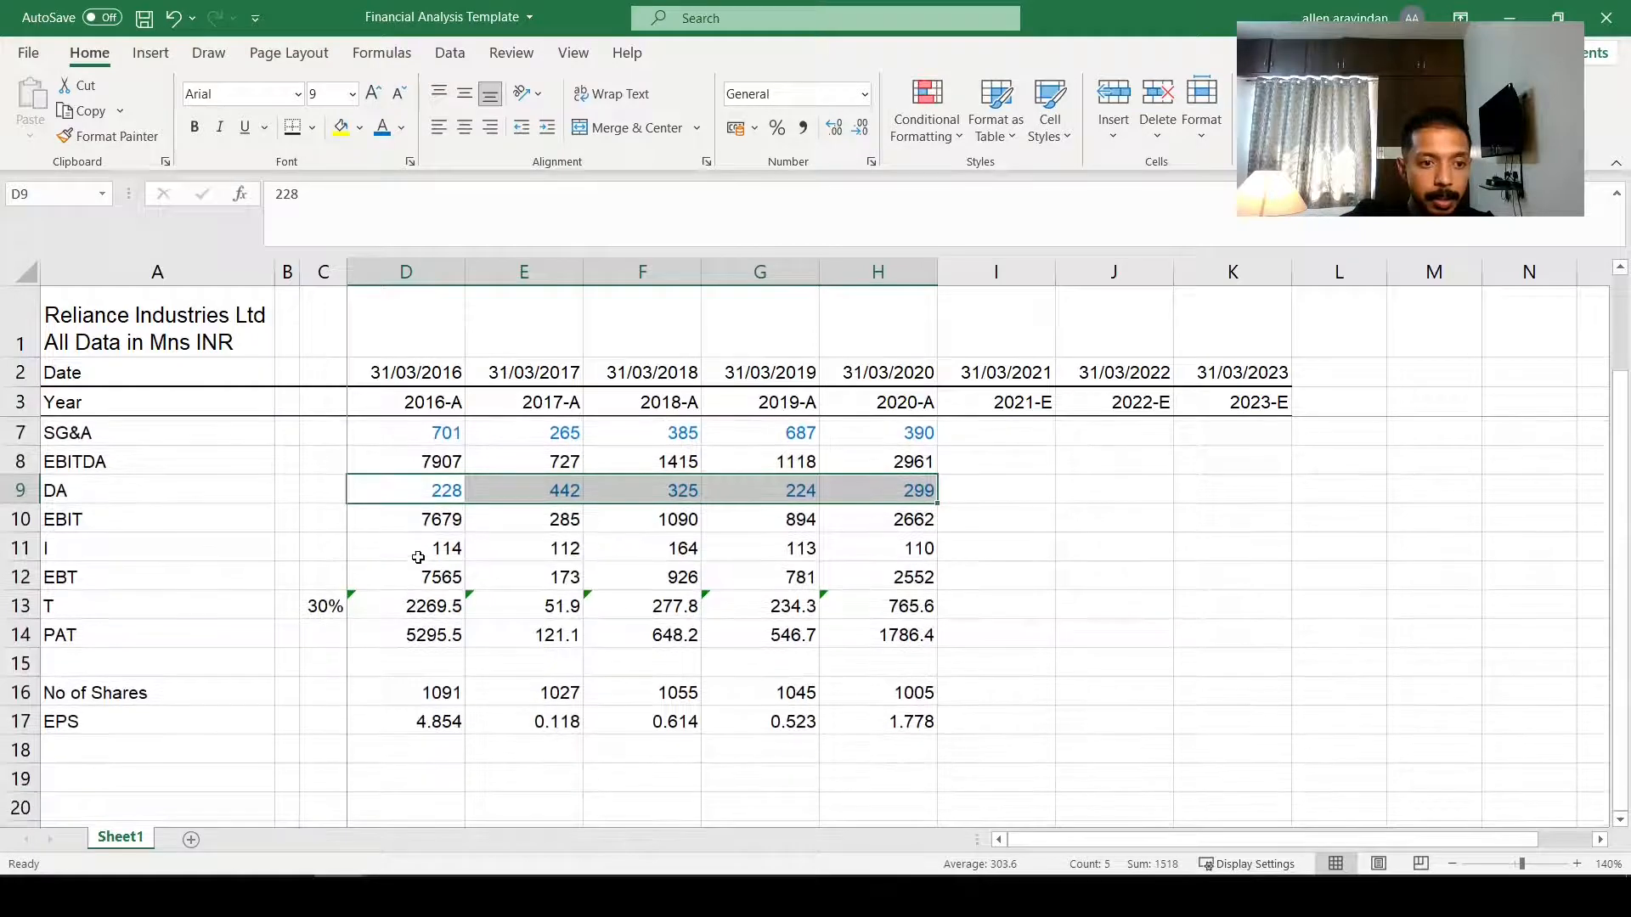
pyautogui.moveTo(417, 550); pyautogui.dragTo(918, 556)
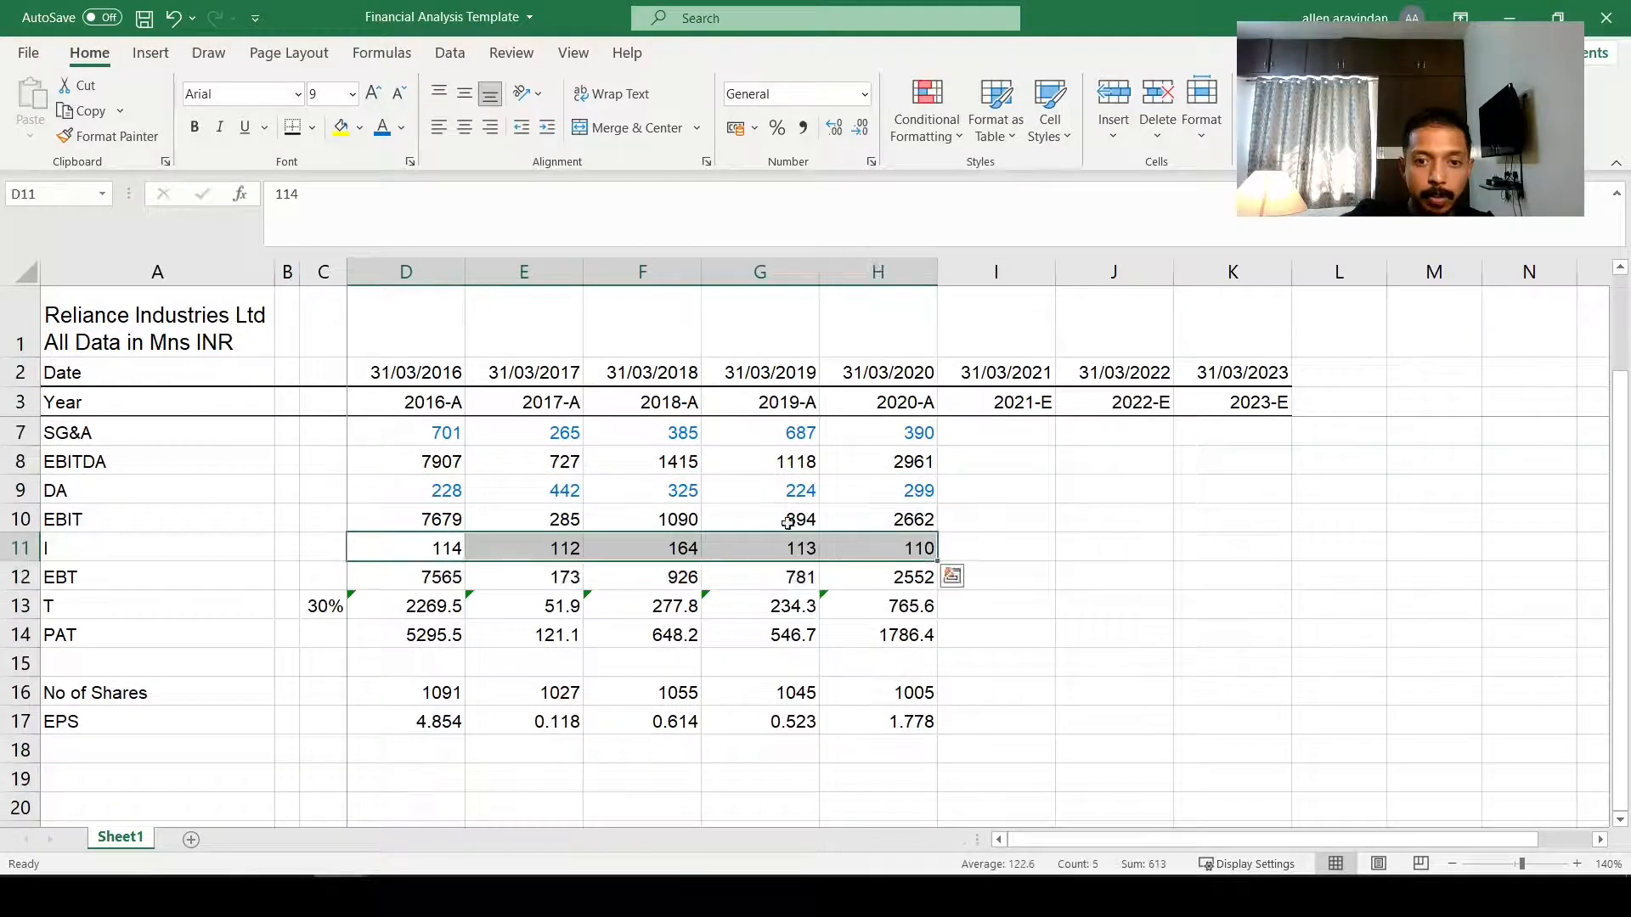
pyautogui.click(383, 127)
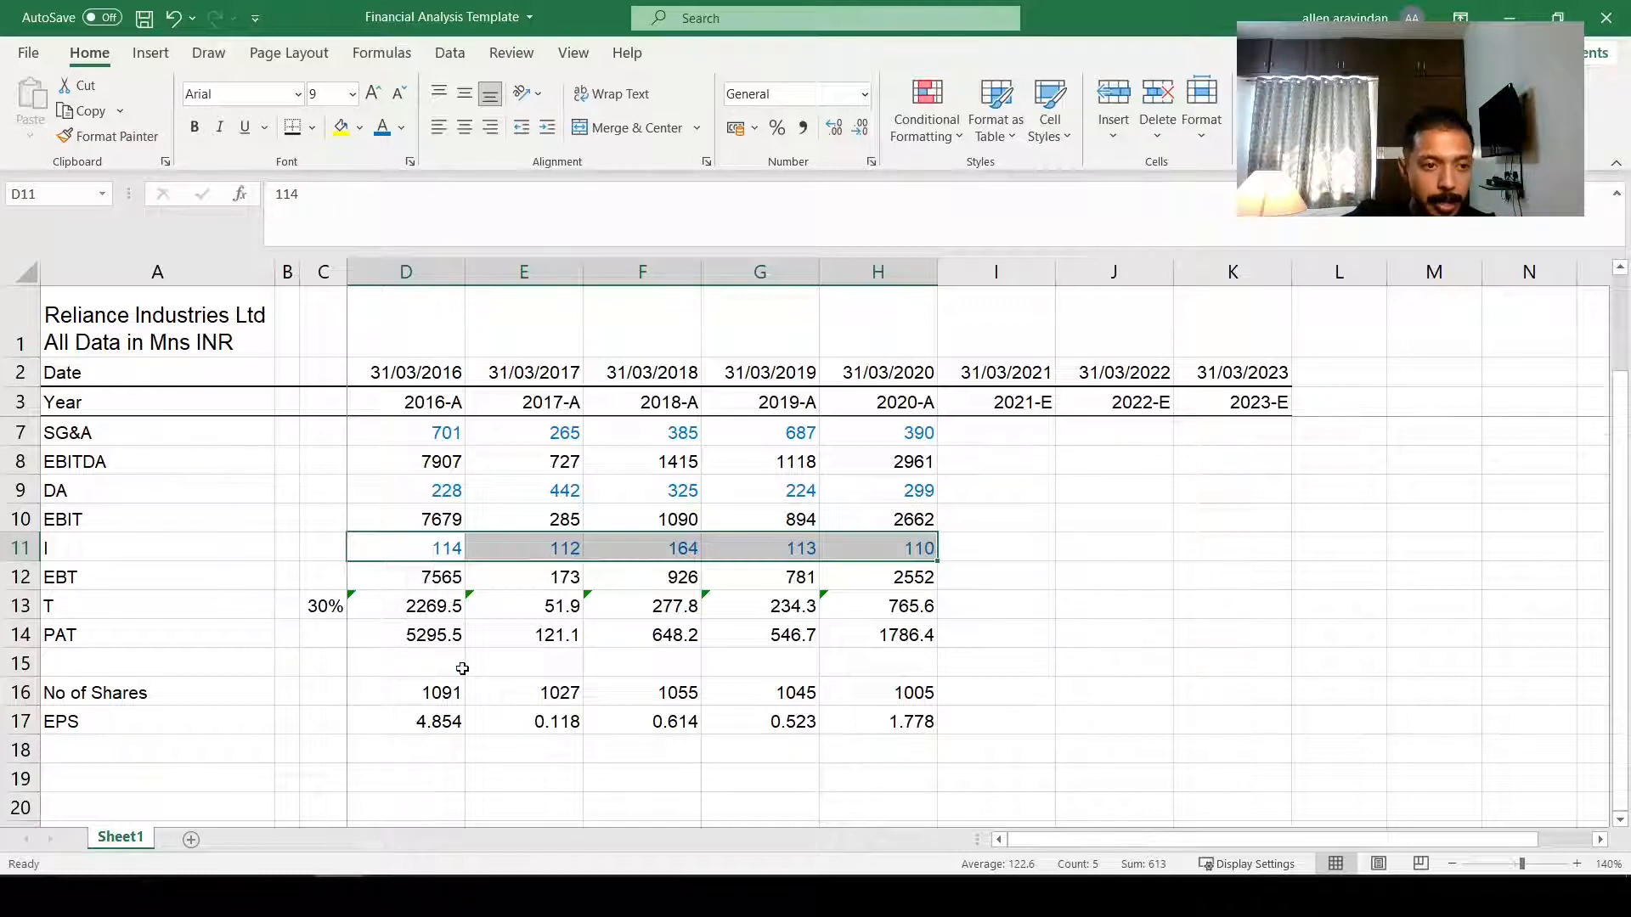
# Step: Apply the blue font colour to the 2016–2020 No of Shares values
pyautogui.moveTo(459, 699); pyautogui.dragTo(917, 692)
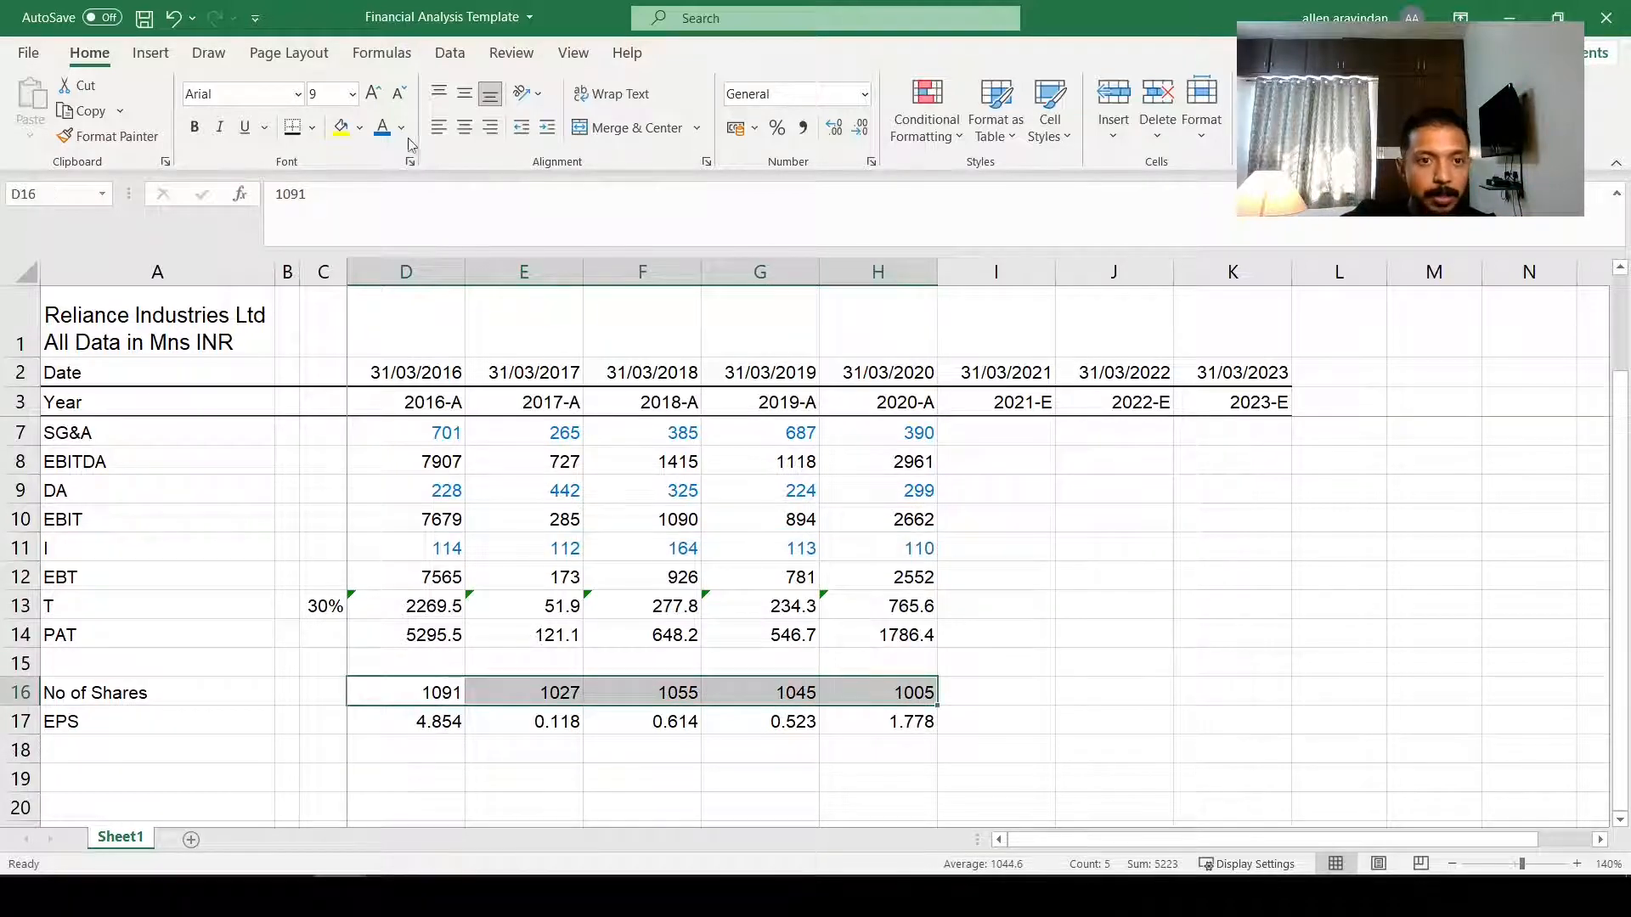
pyautogui.click(382, 127)
pyautogui.click(496, 576)
pyautogui.scroll(1, 395, 445)
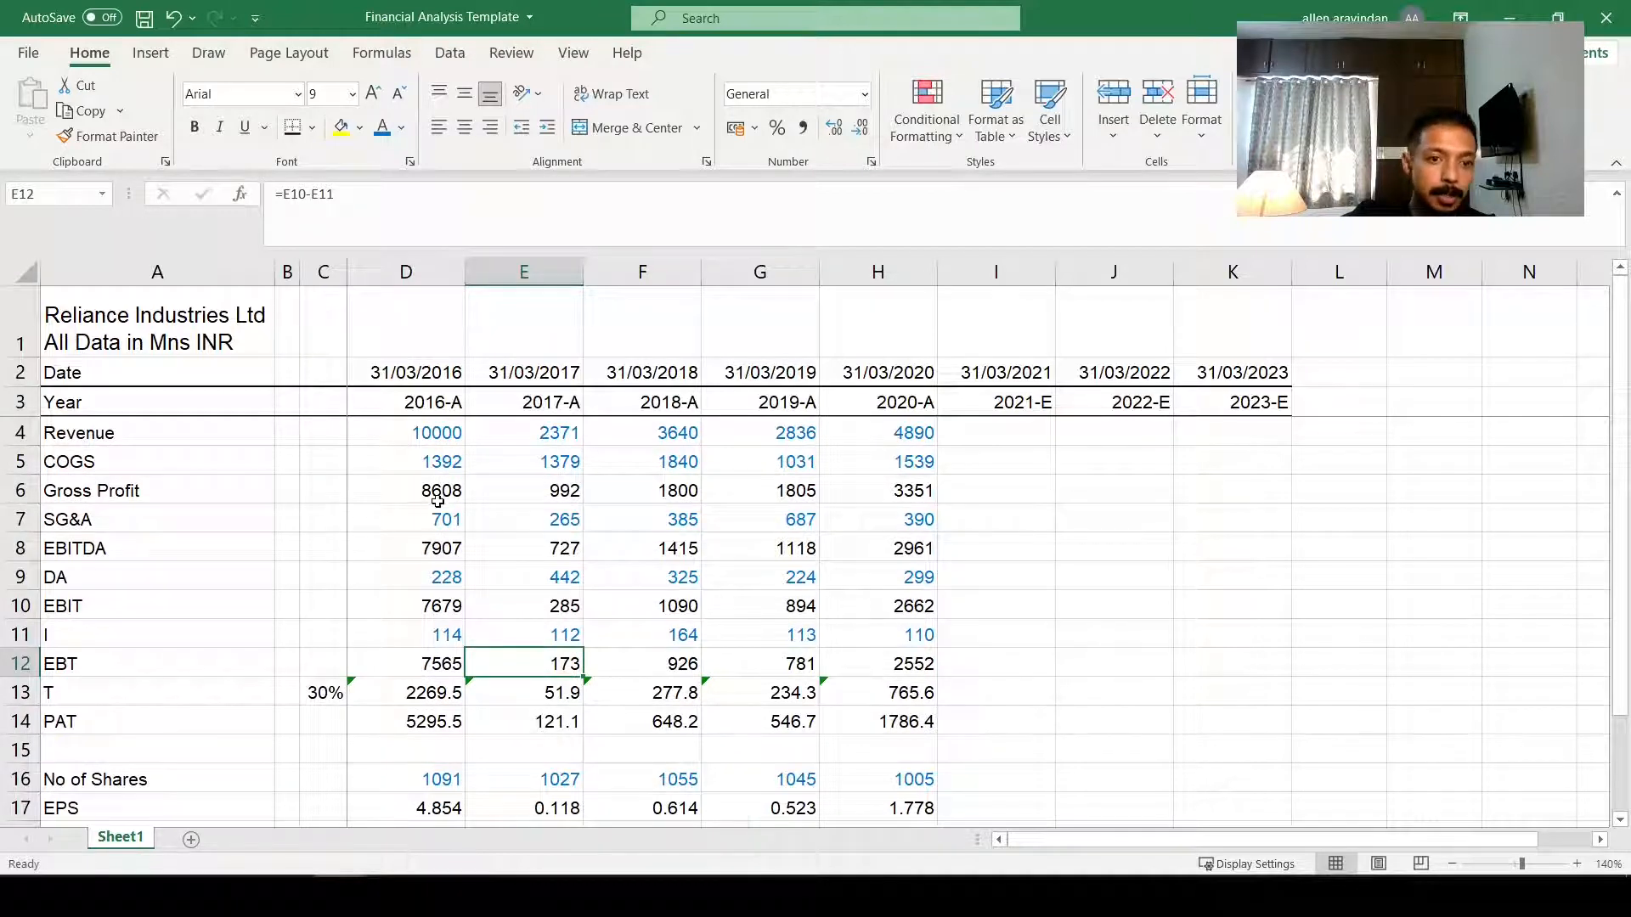
# Step: Examine the calculated rows that stay black, checking the formulas behind Gross Profit, EBIT, tax and EPS
pyautogui.moveTo(459, 493); pyautogui.dragTo(871, 494)
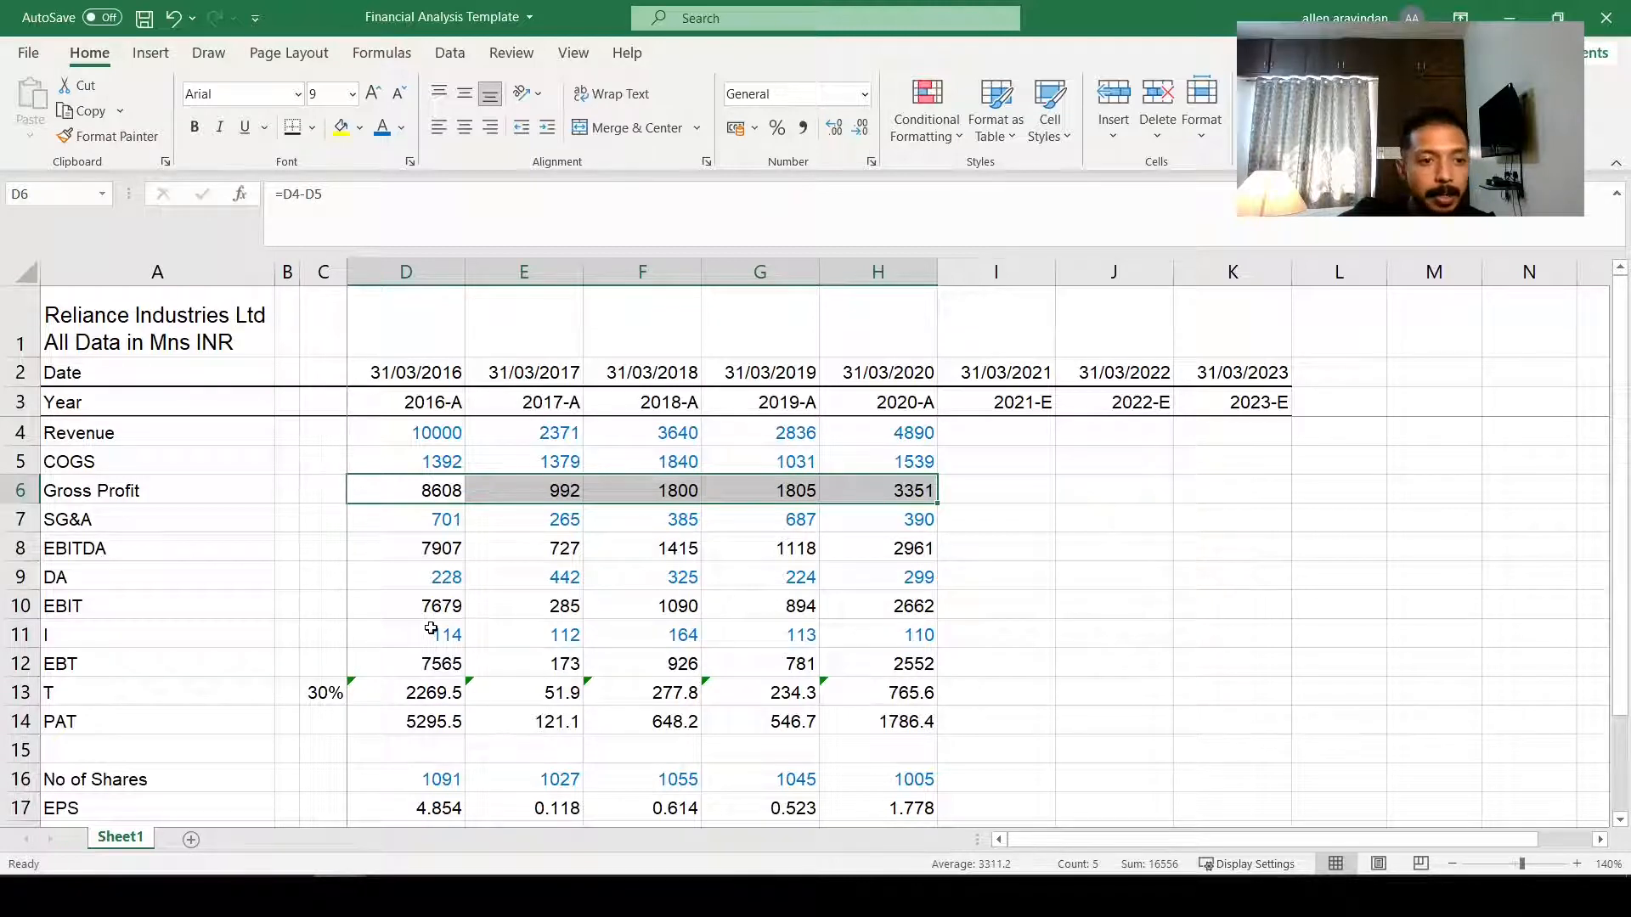
pyautogui.scroll(-1, 432, 629)
pyautogui.click(454, 524)
pyautogui.write('=D8-D9')
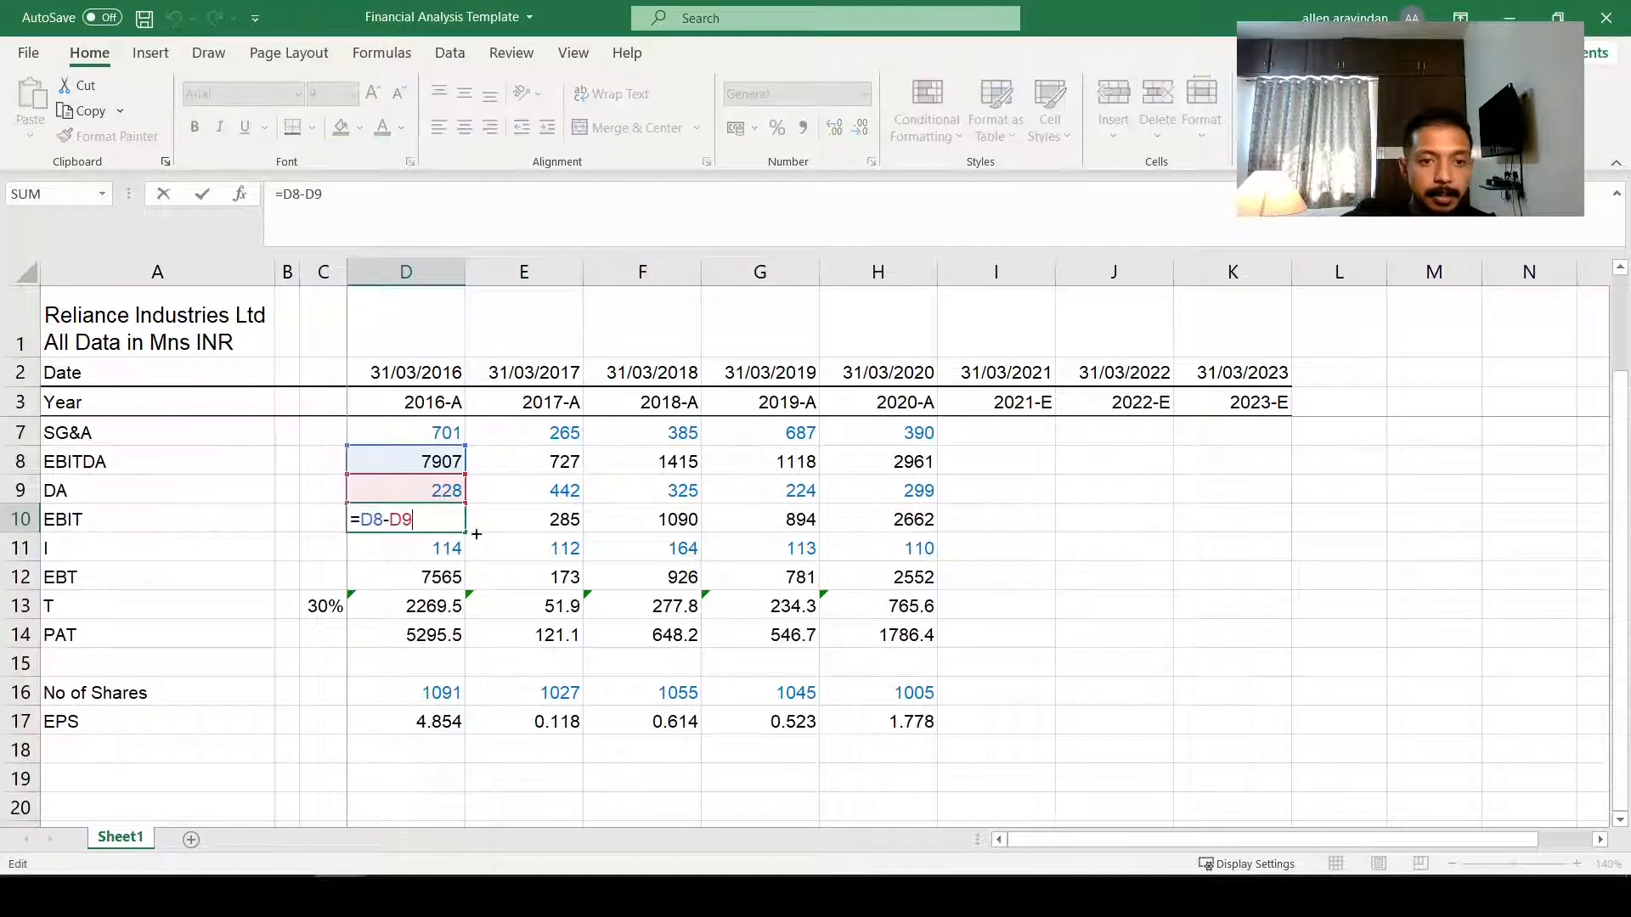
pyautogui.press('Escape')
pyautogui.press('F2')
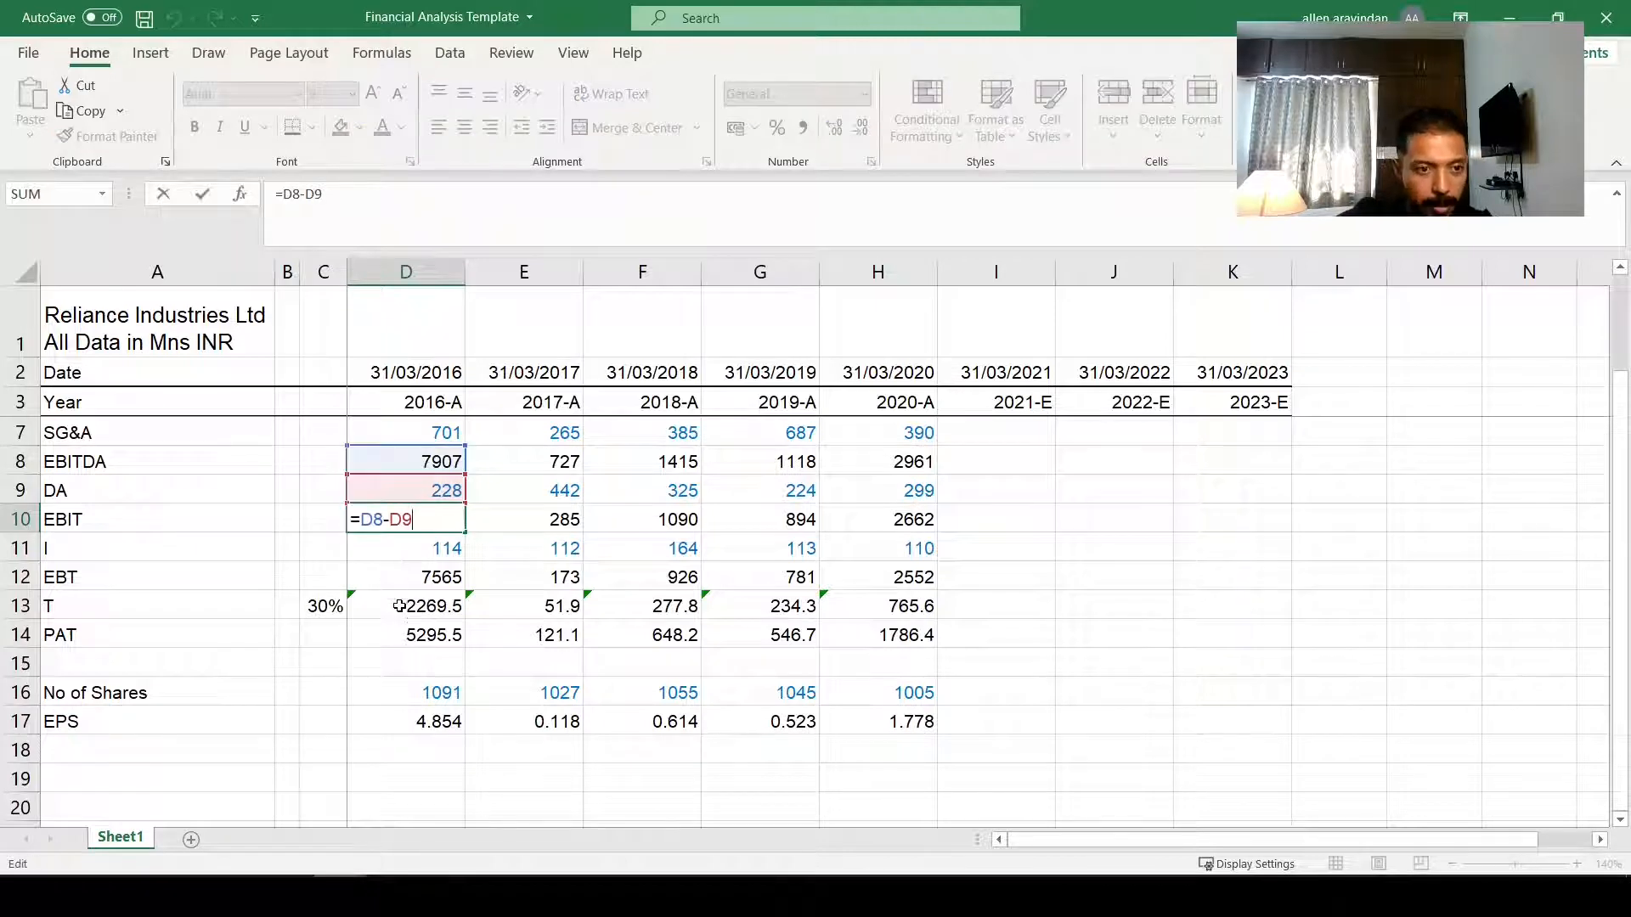
pyautogui.press('Escape')
pyautogui.click(396, 610)
pyautogui.press('F2')
pyautogui.press('Escape')
pyautogui.click(427, 697)
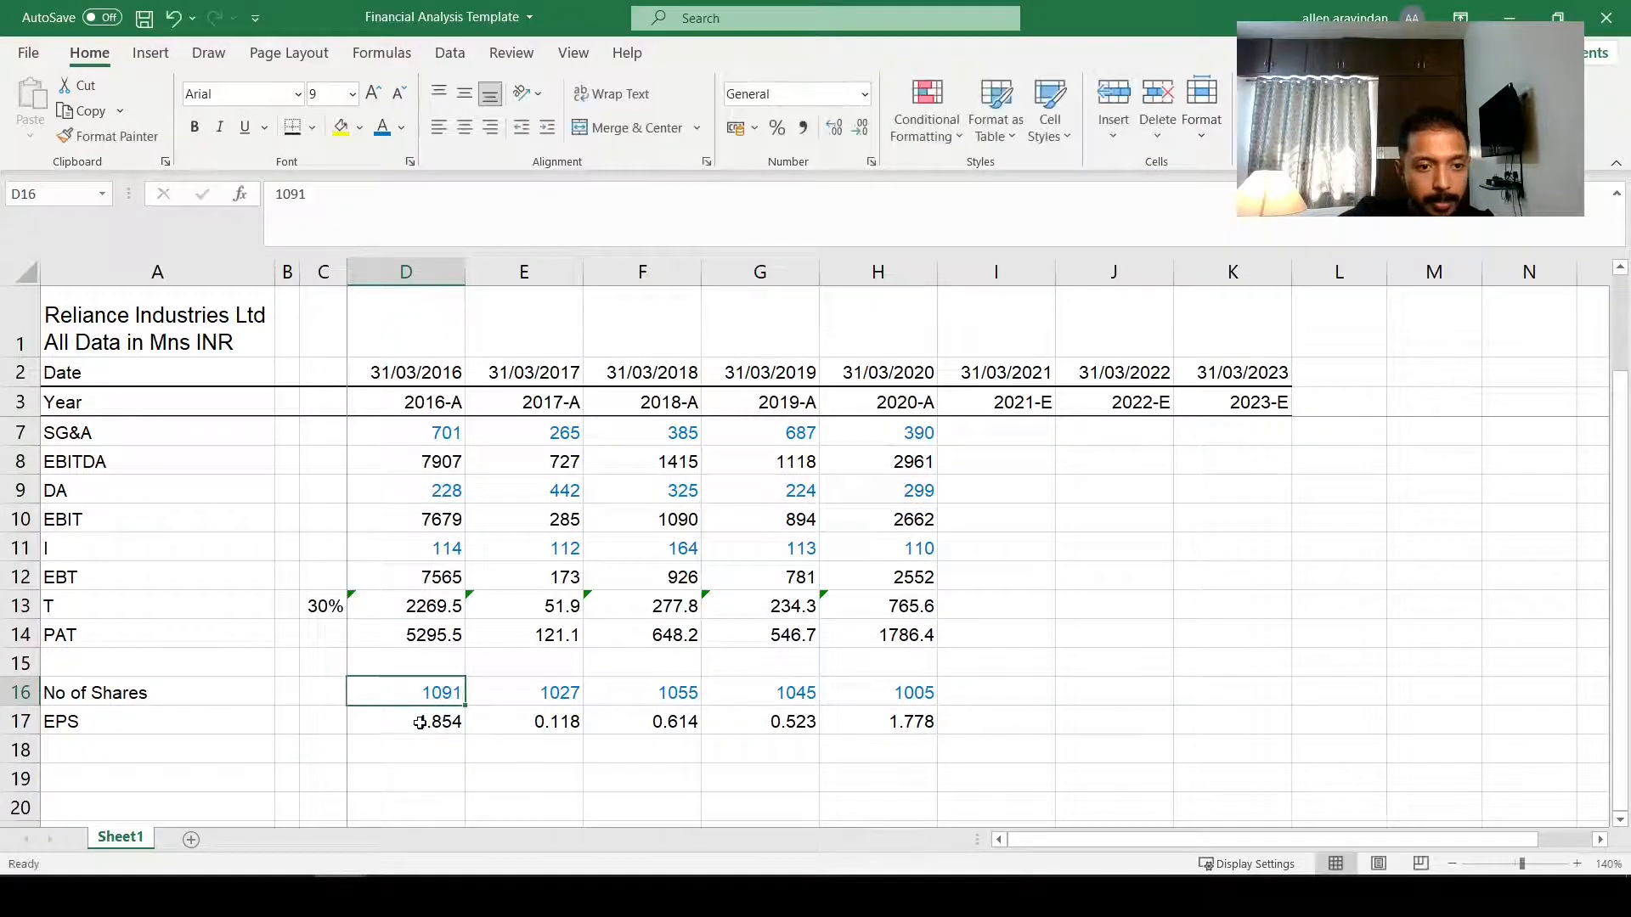
pyautogui.moveTo(429, 721); pyautogui.dragTo(865, 727)
pyautogui.click(396, 667)
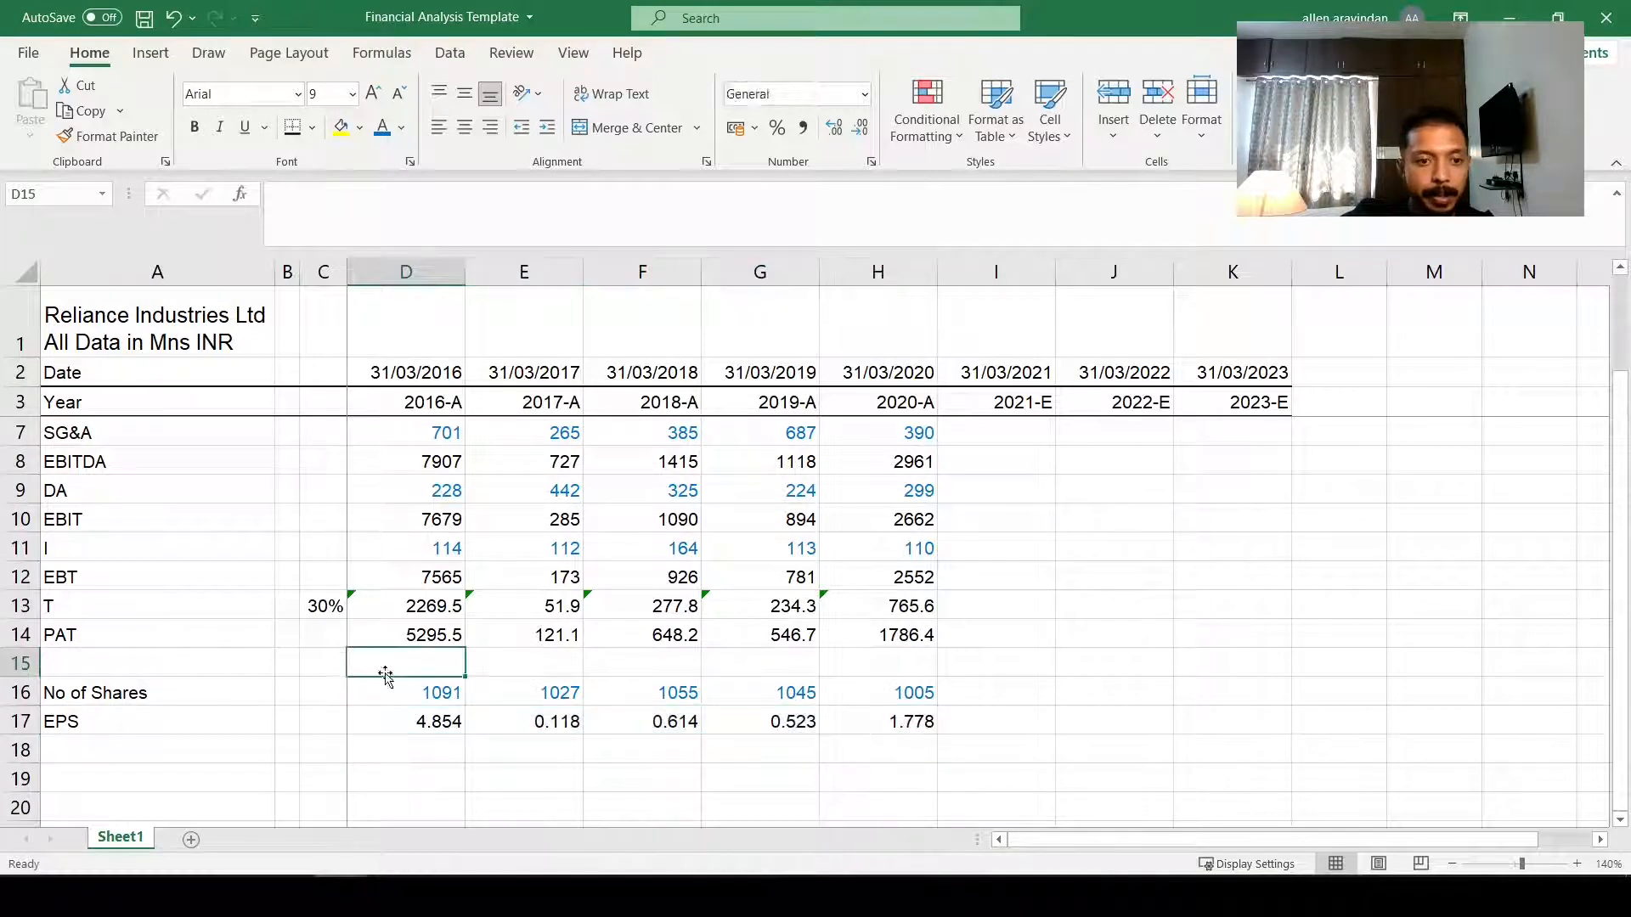
pyautogui.scroll(1, 393, 649)
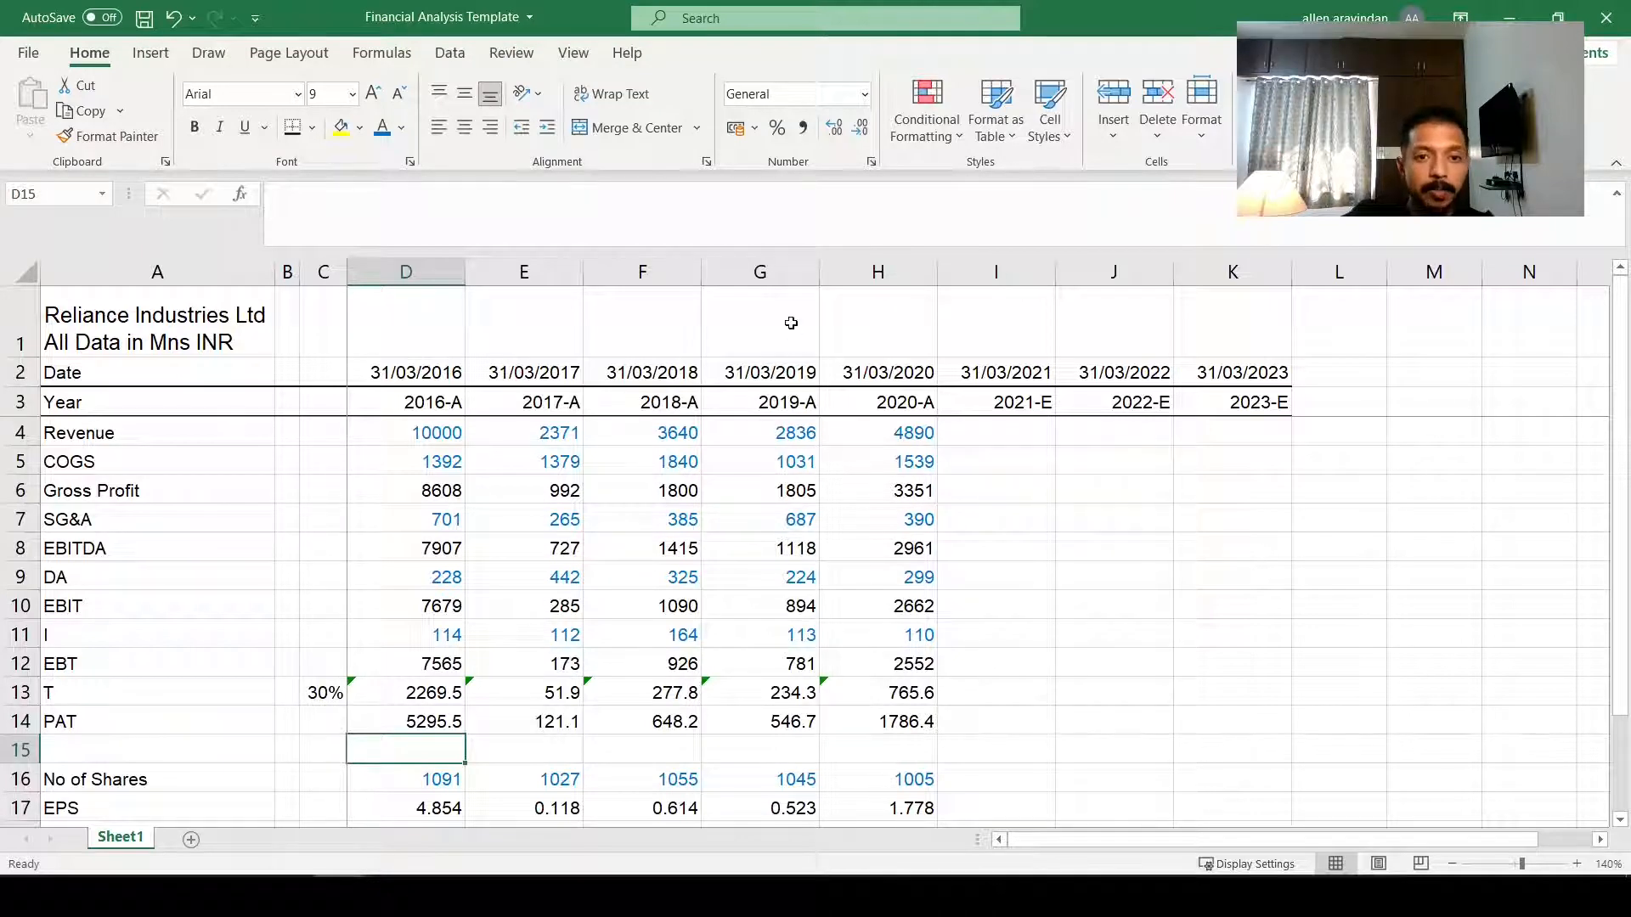
pyautogui.scroll(-1, 788, 414)
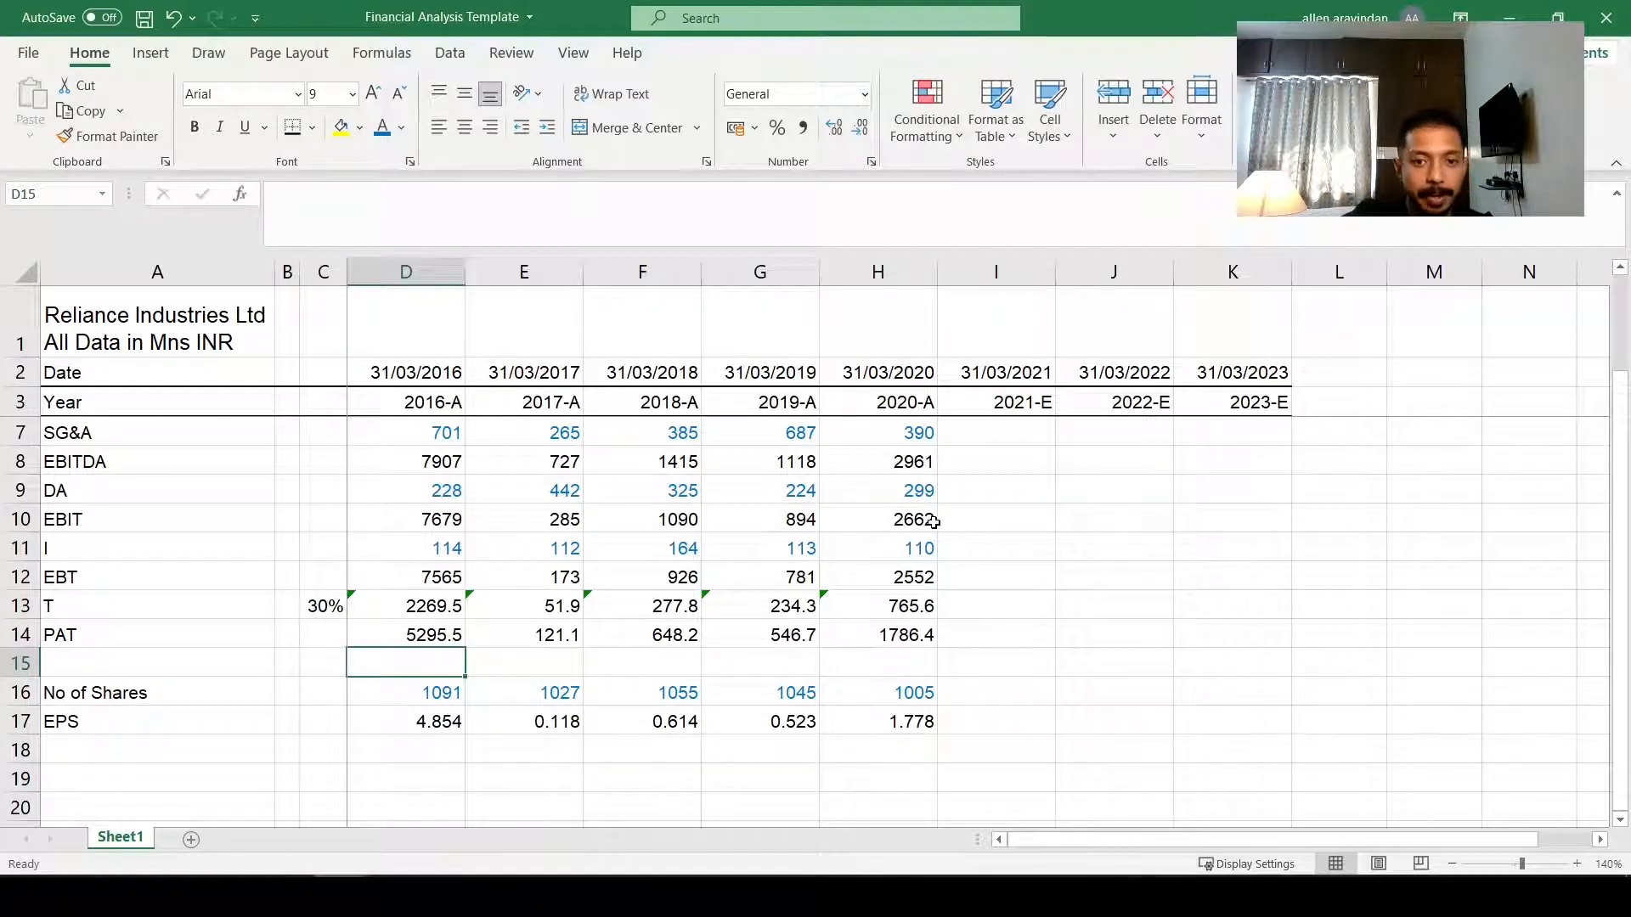
pyautogui.scroll(1, 875, 508)
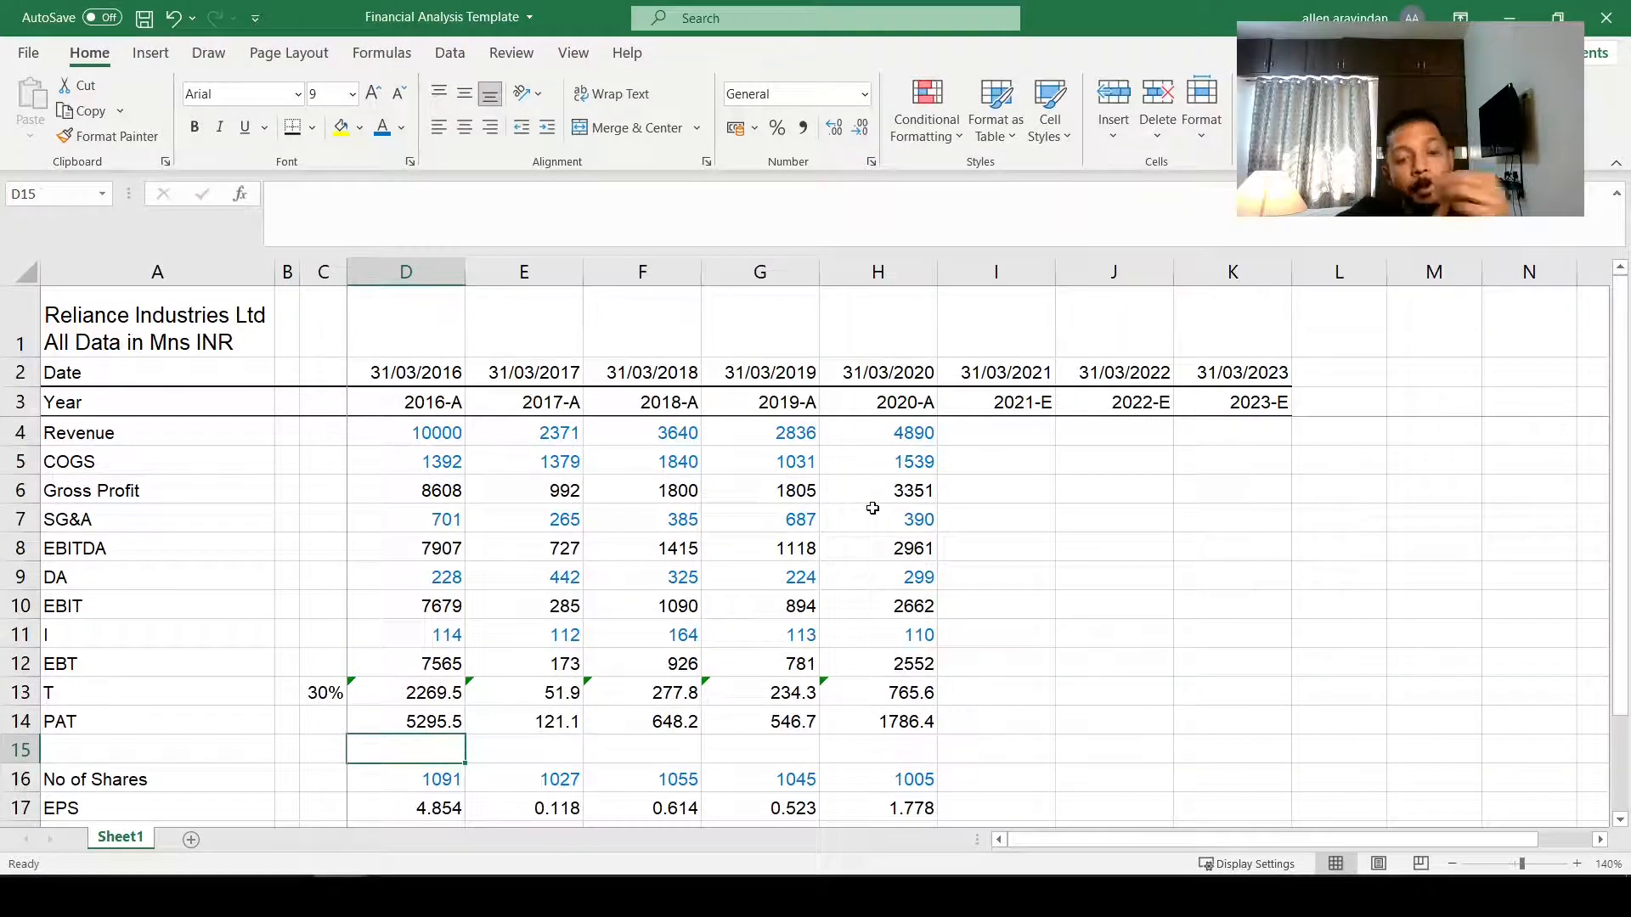
pyautogui.click(469, 526)
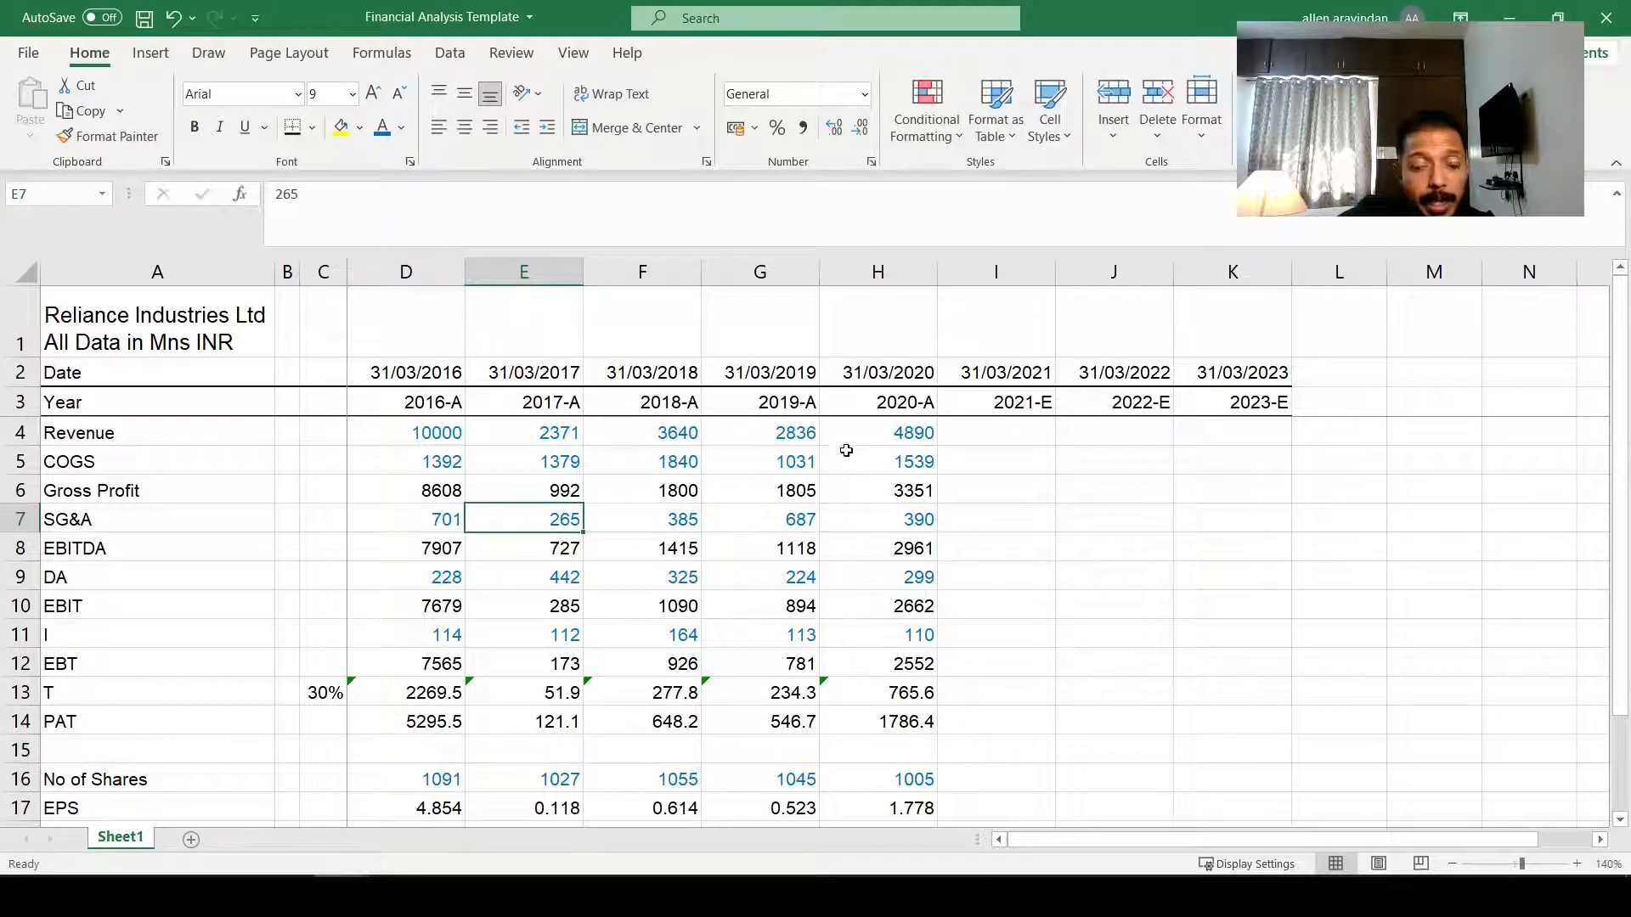
pyautogui.click(991, 429)
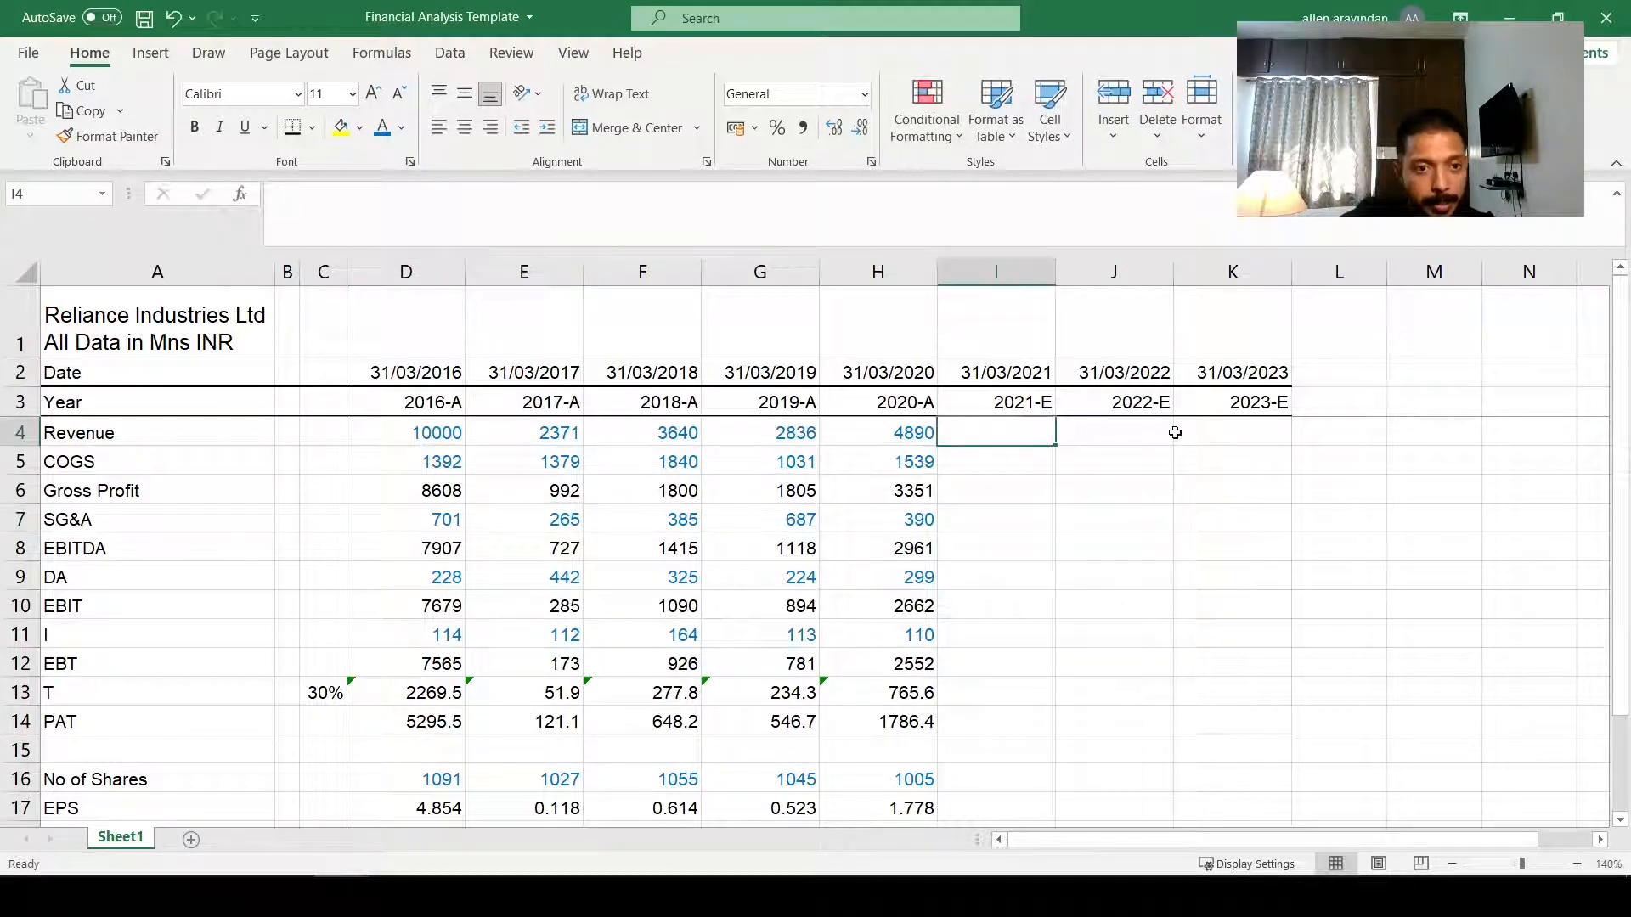
pyautogui.press('F2')
pyautogui.press('Escape')
pyautogui.press('Left')
pyautogui.press('F2')
pyautogui.press('Escape')
pyautogui.press('Right')
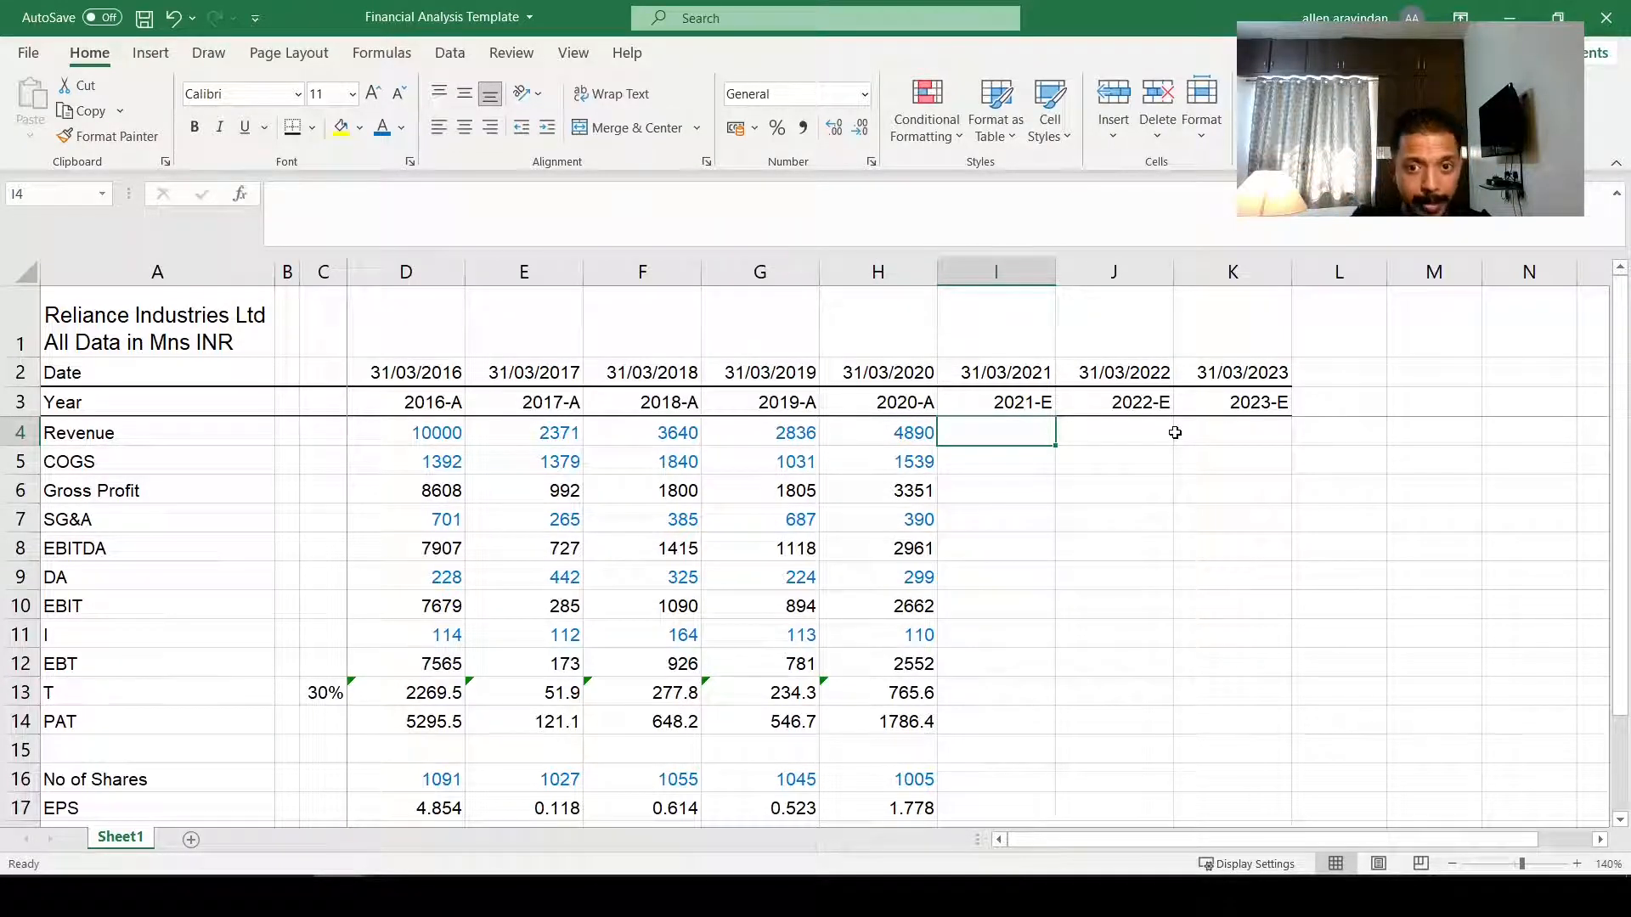
pyautogui.write('=rand')
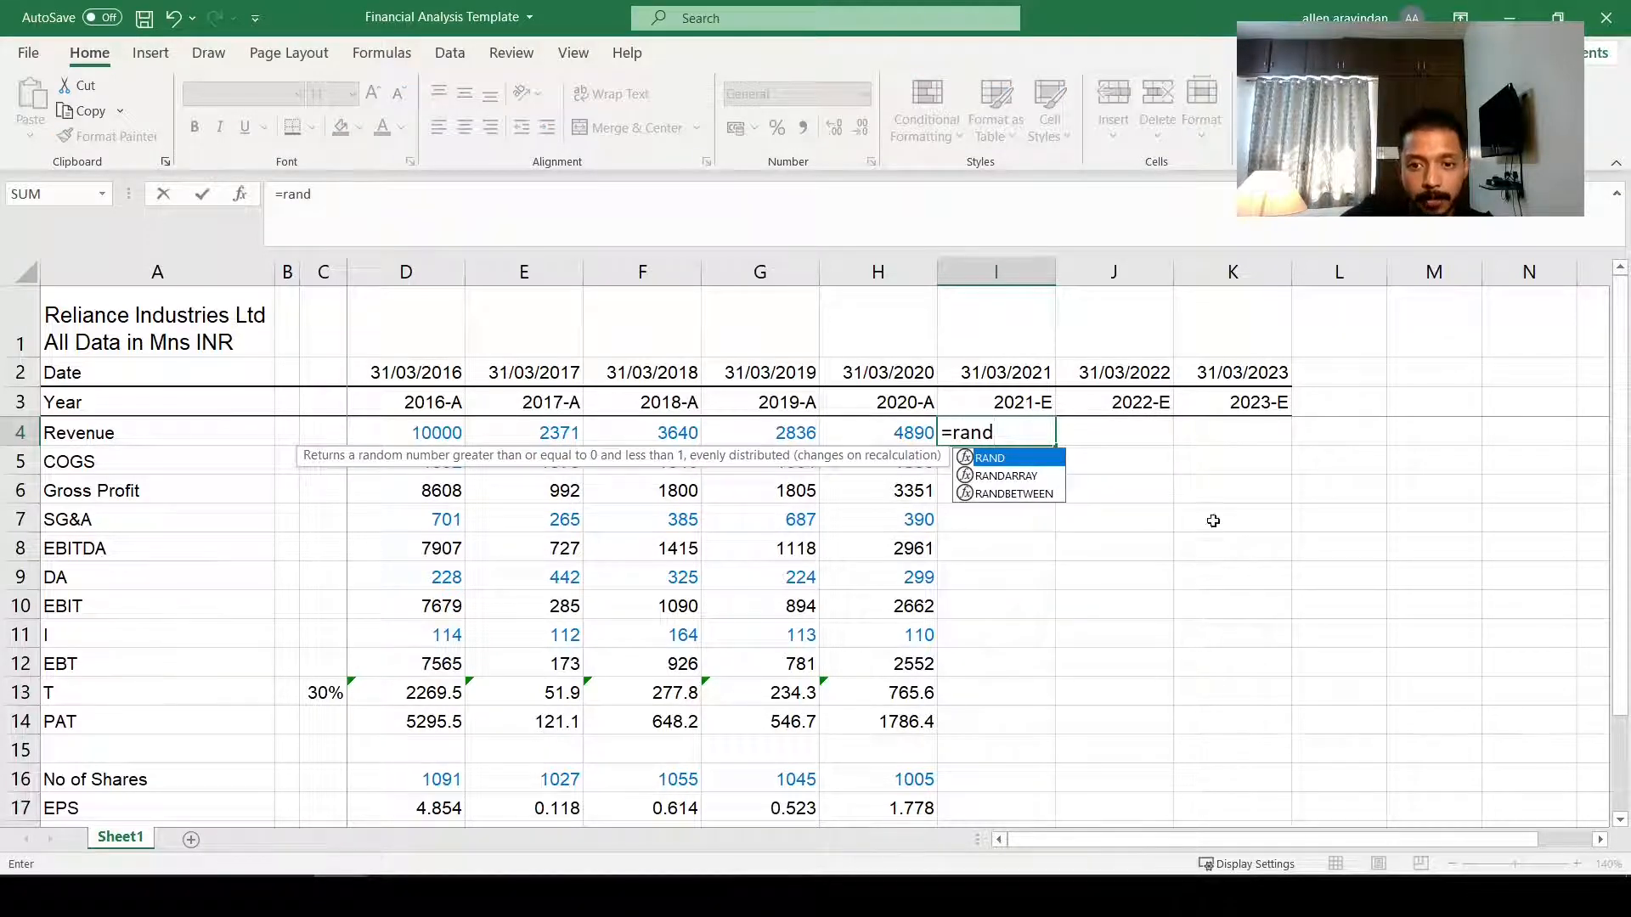
pyautogui.press('Escape')
pyautogui.write('=')
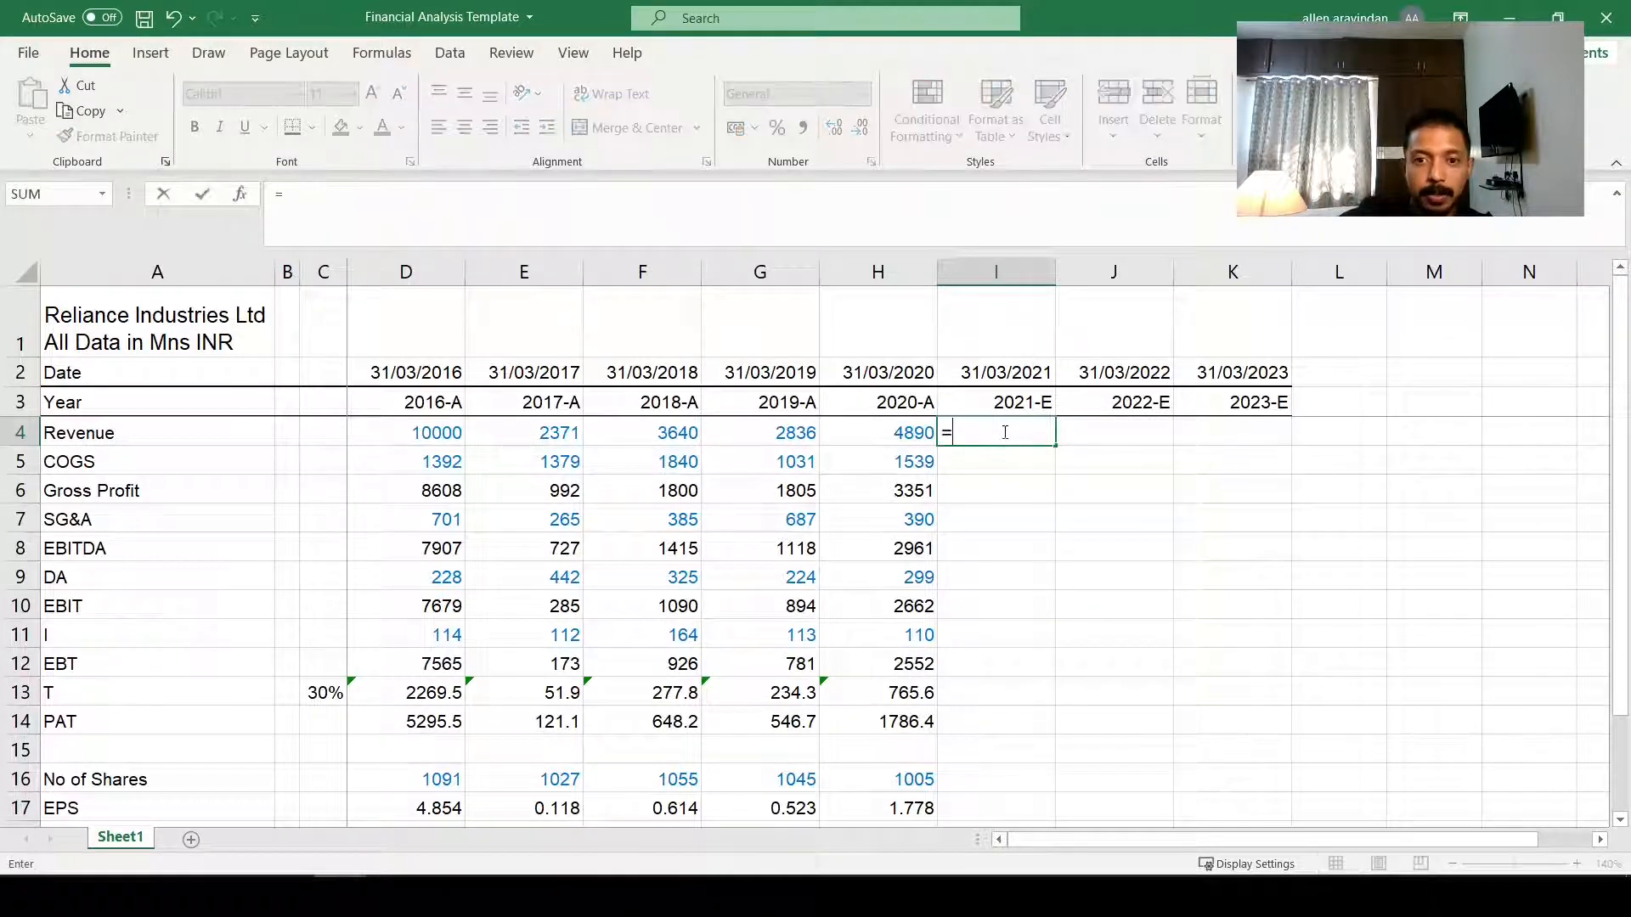
pyautogui.press('Left')
pyautogui.write('*(1')
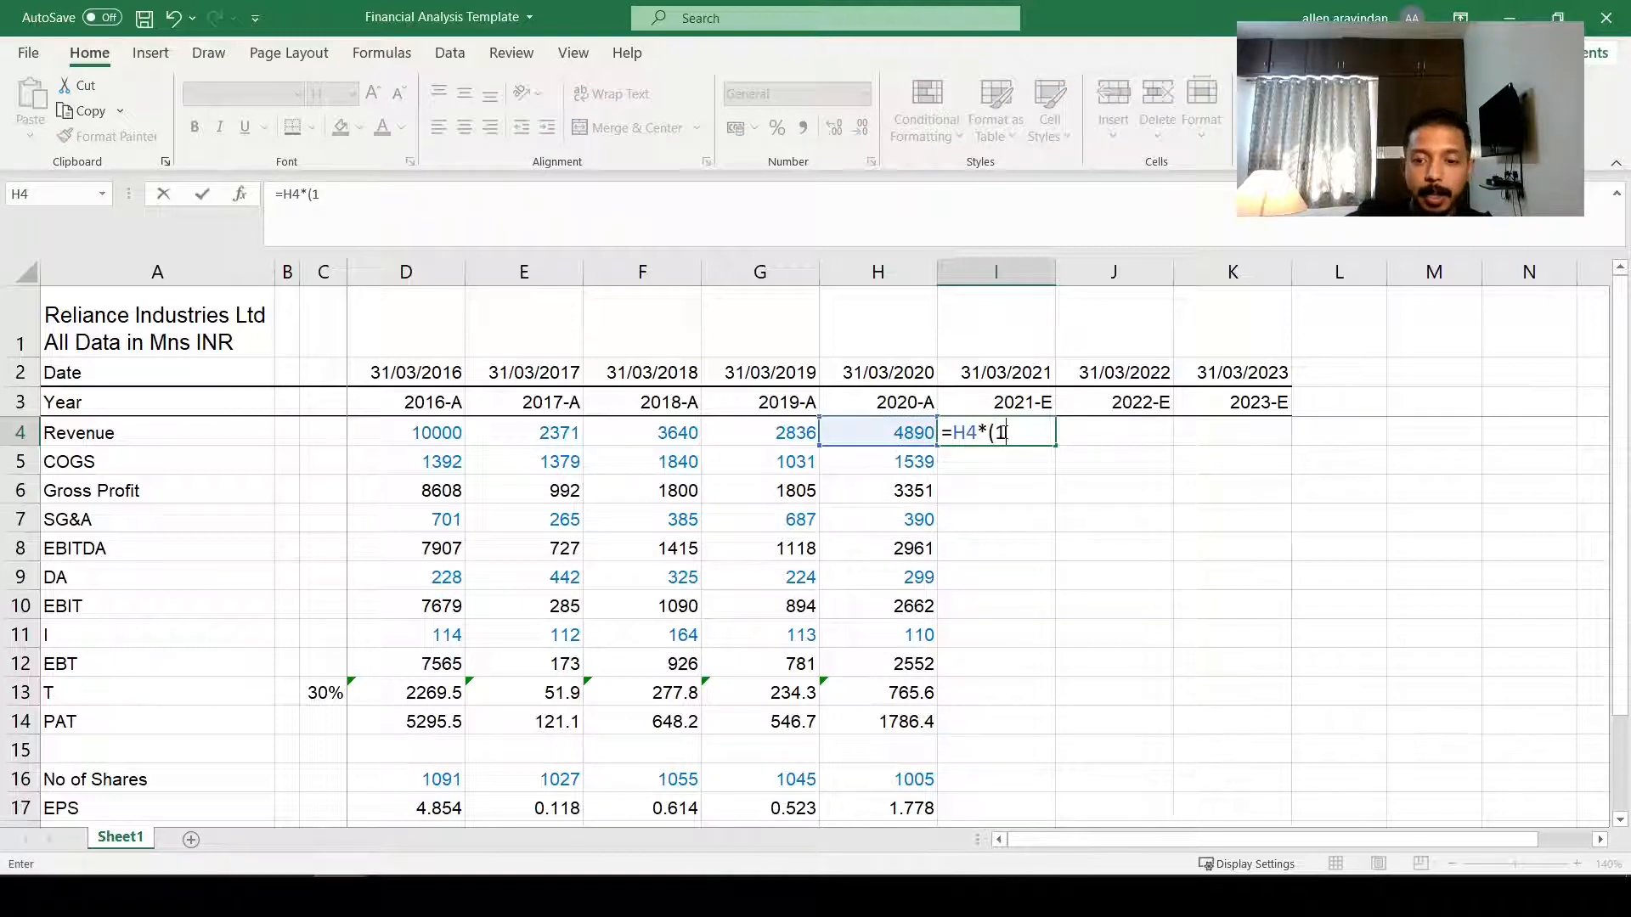
pyautogui.write('+')
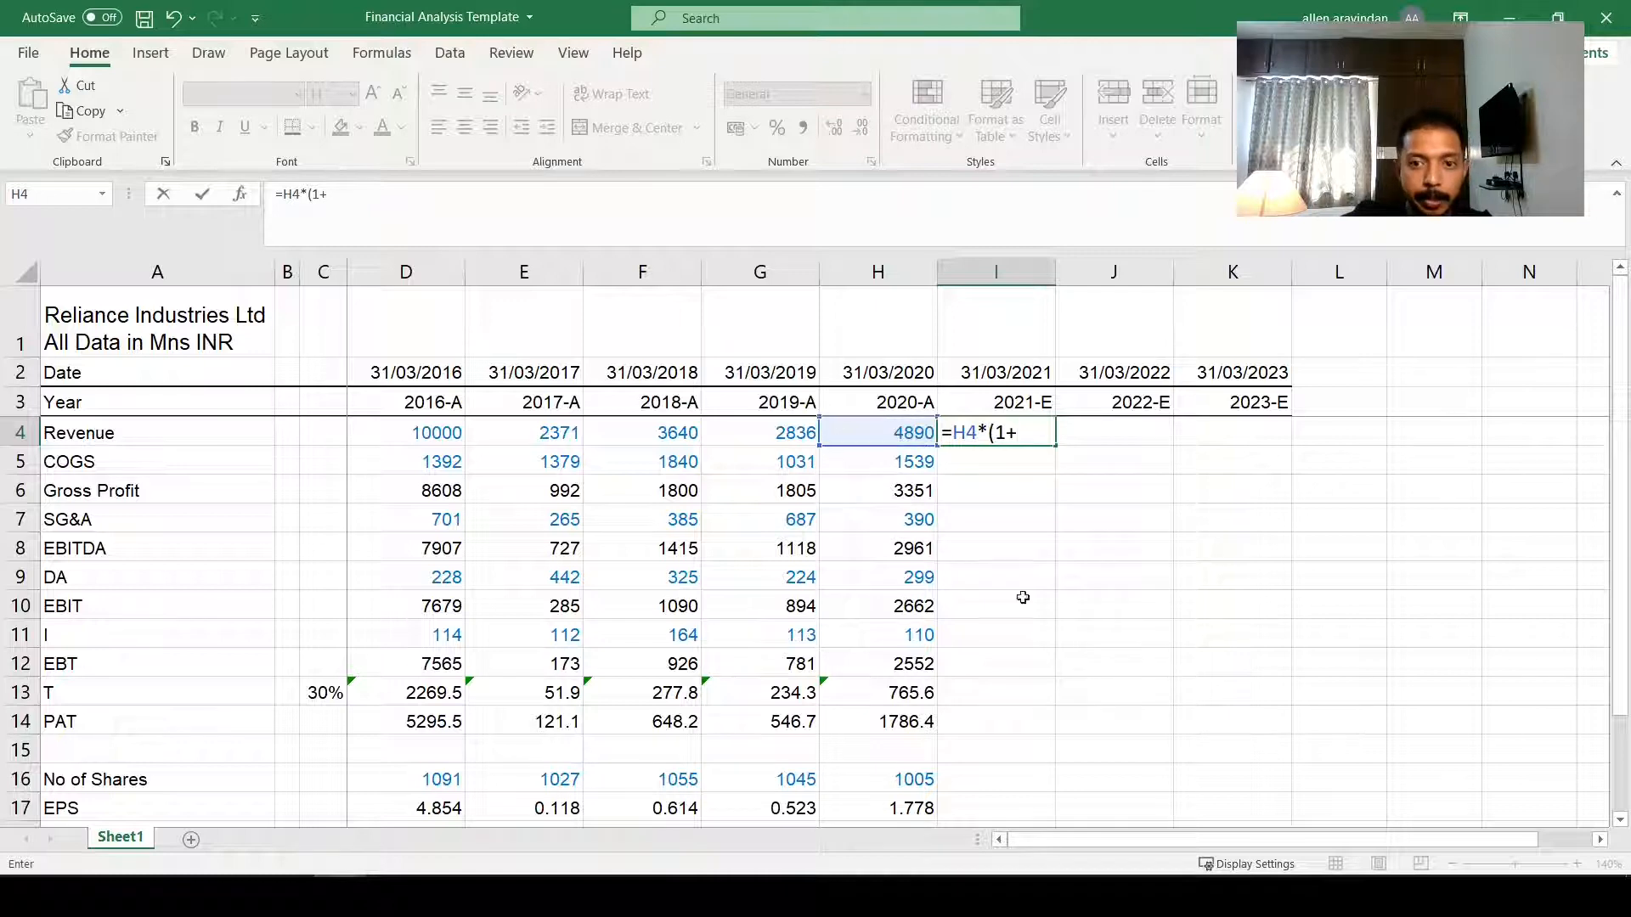
pyautogui.scroll(-1, 1028, 595)
pyautogui.scroll(-1, 1007, 688)
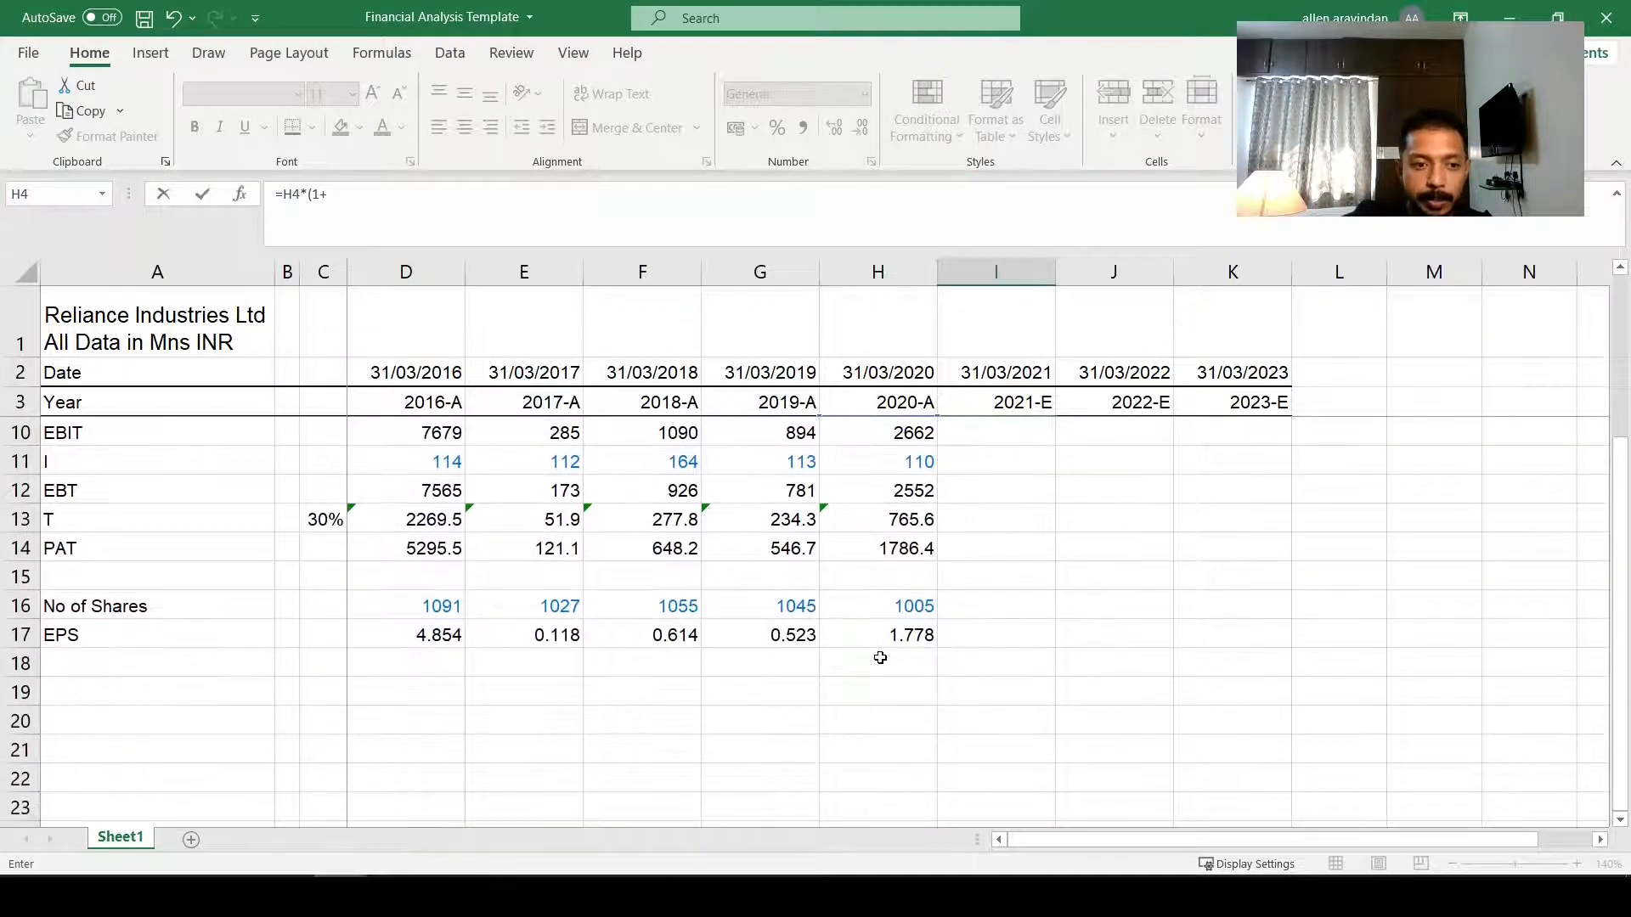
pyautogui.press('Escape')
# Step: Enter the heading "Forecast" in A19 and the label "Revenue" in A20 below the EPS row
pyautogui.scroll(-2, 124, 717)
pyautogui.click(108, 682)
pyautogui.write('F')
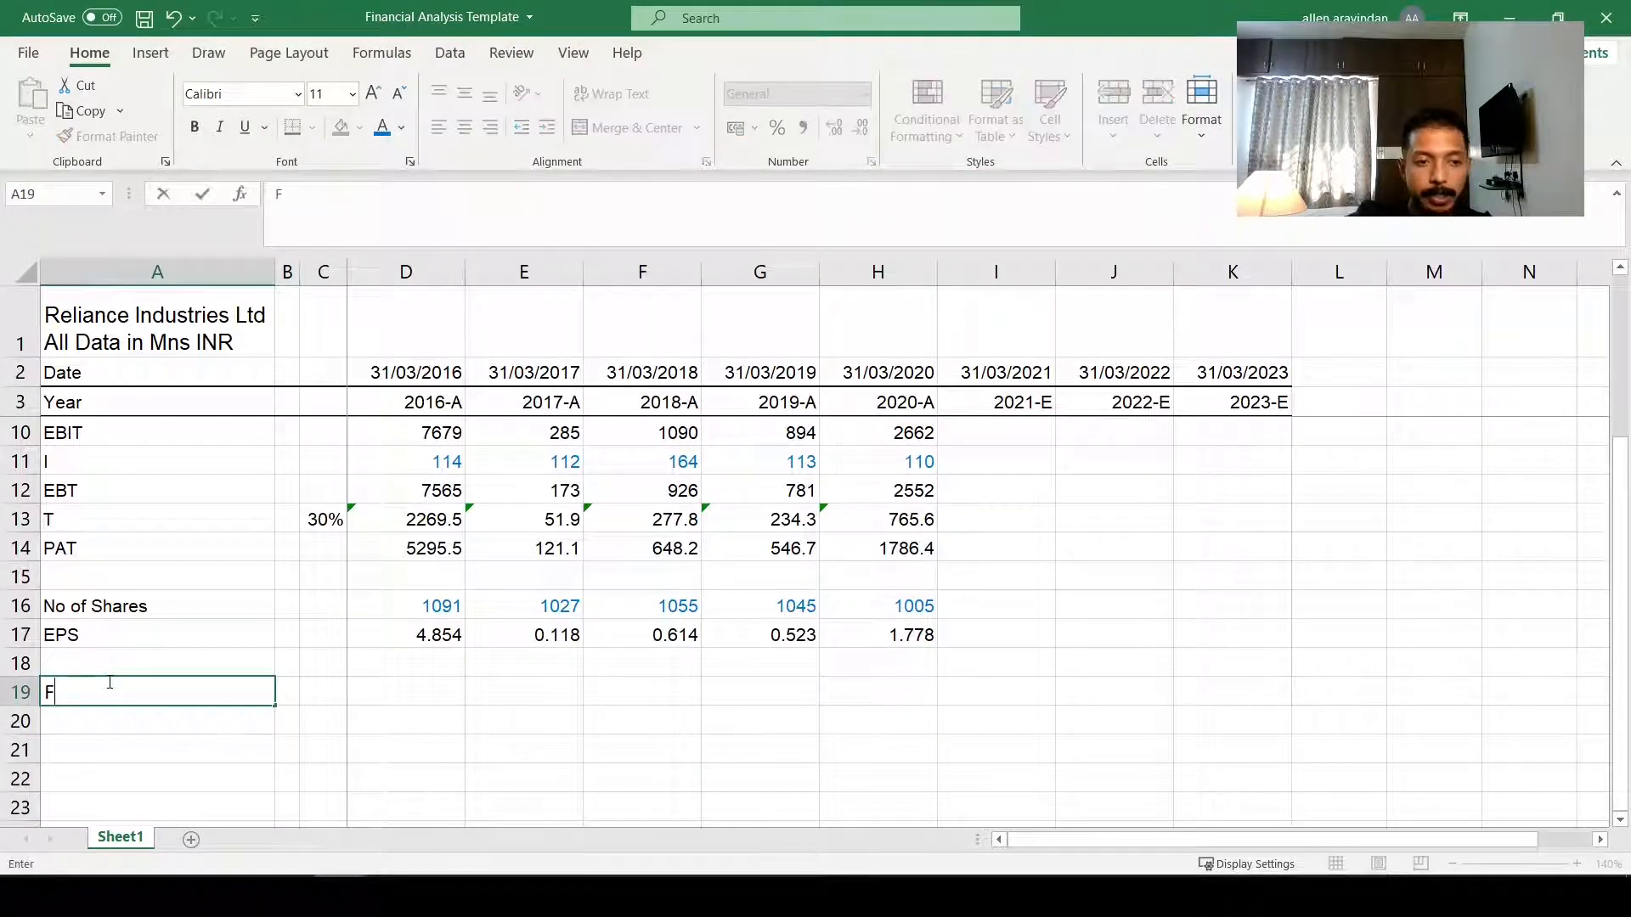
pyautogui.write('orecast')
pyautogui.press('Return')
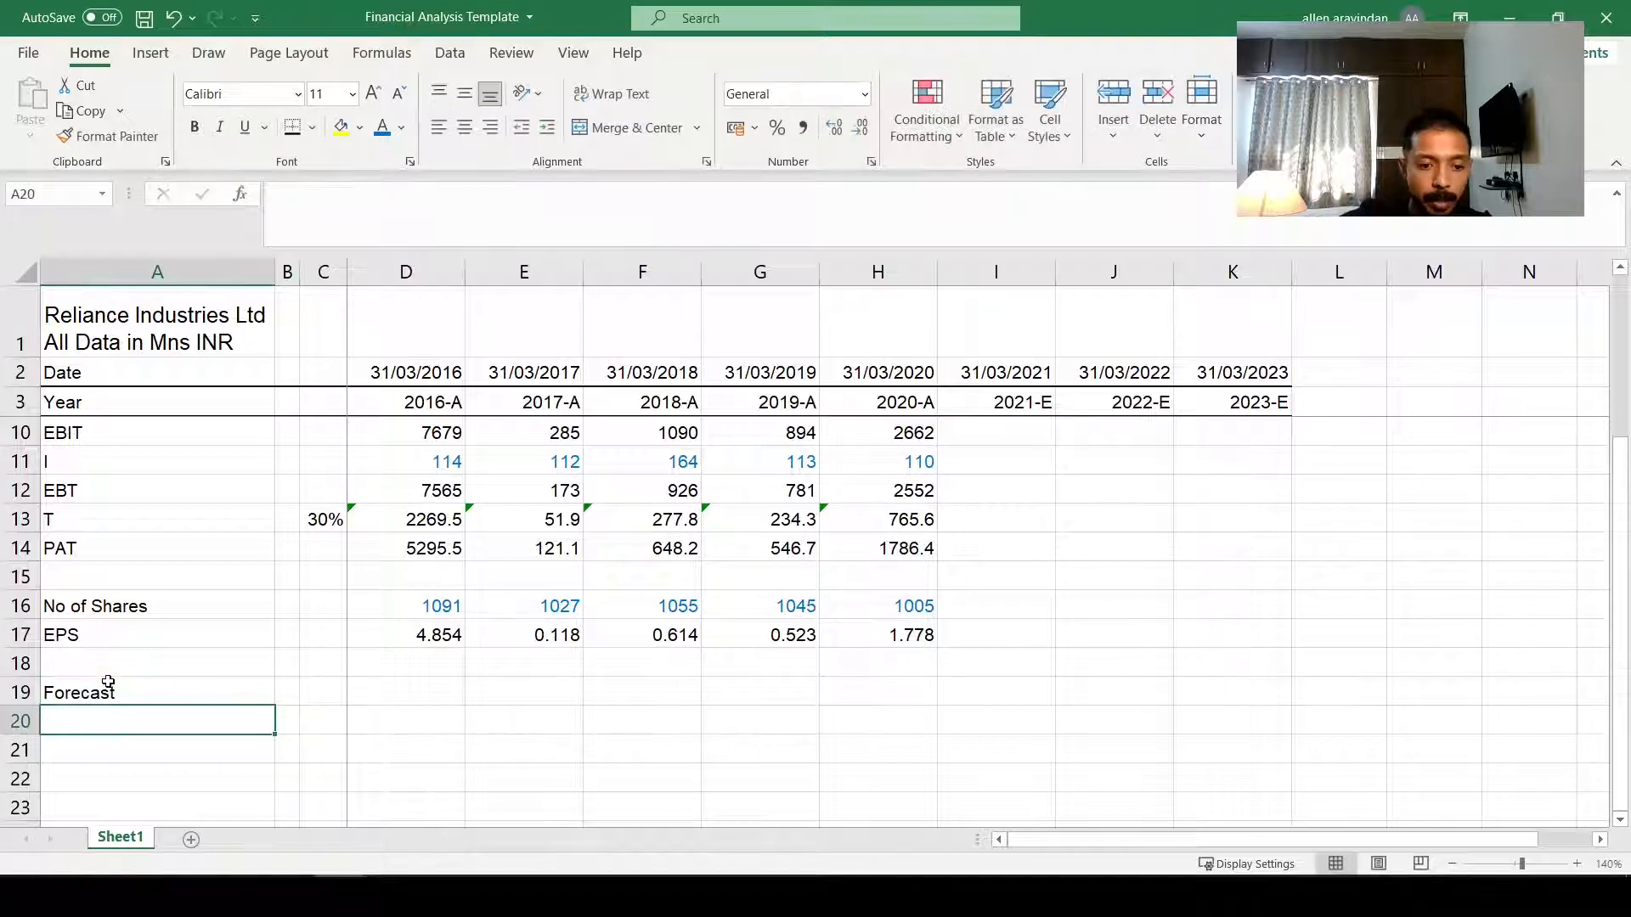
pyautogui.write('Rev')
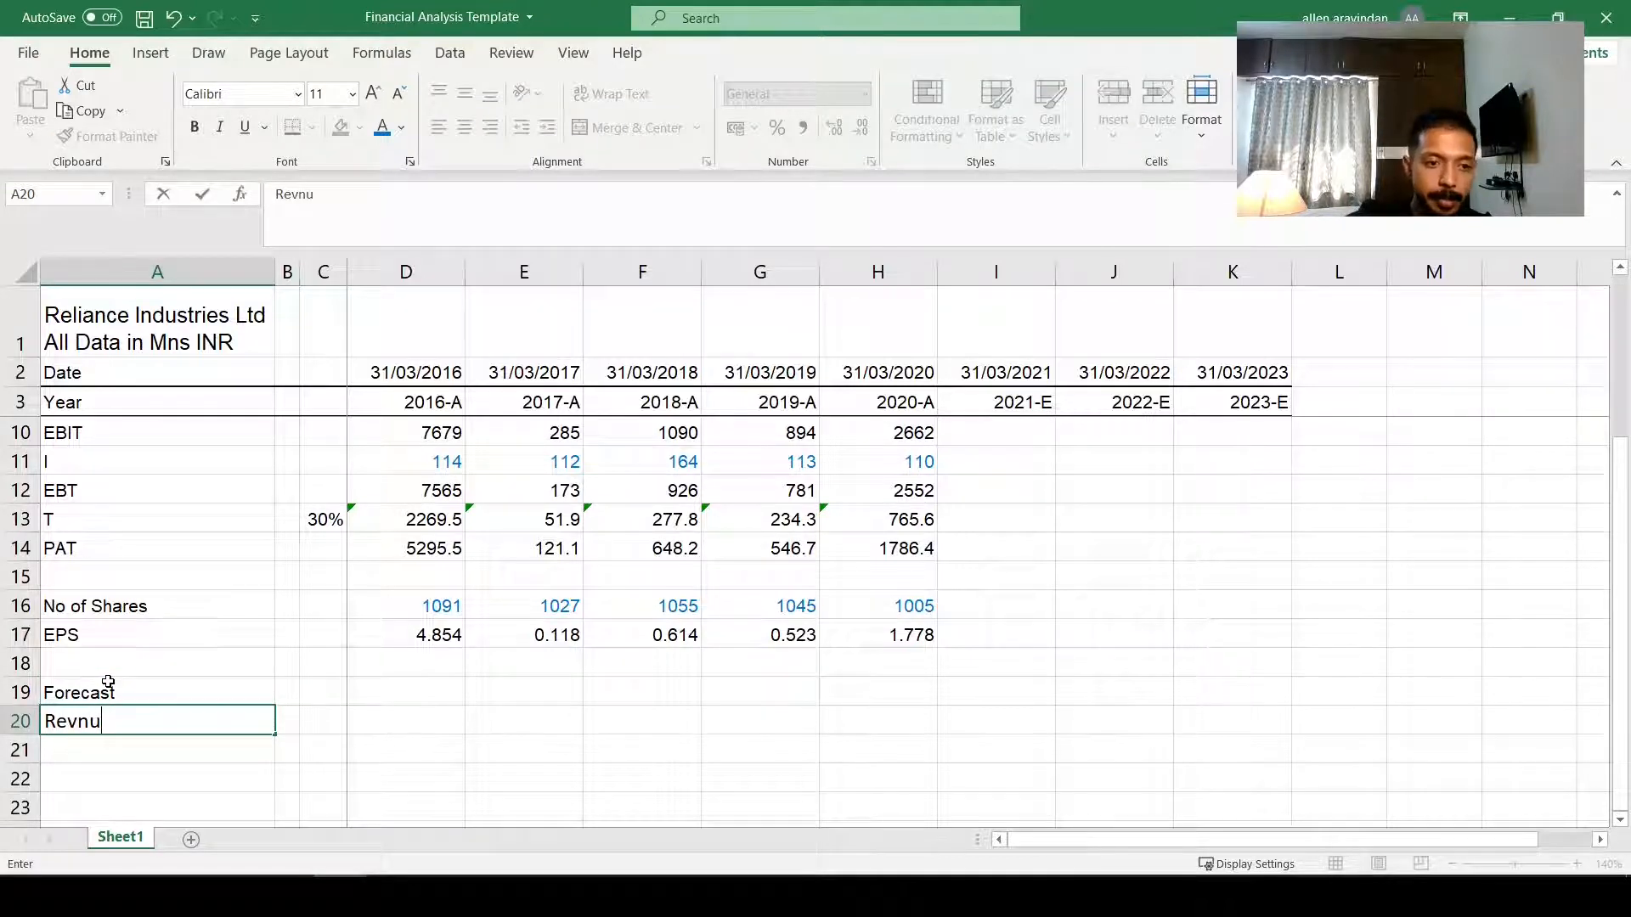
pyautogui.write('enue')
pyautogui.press('Return')
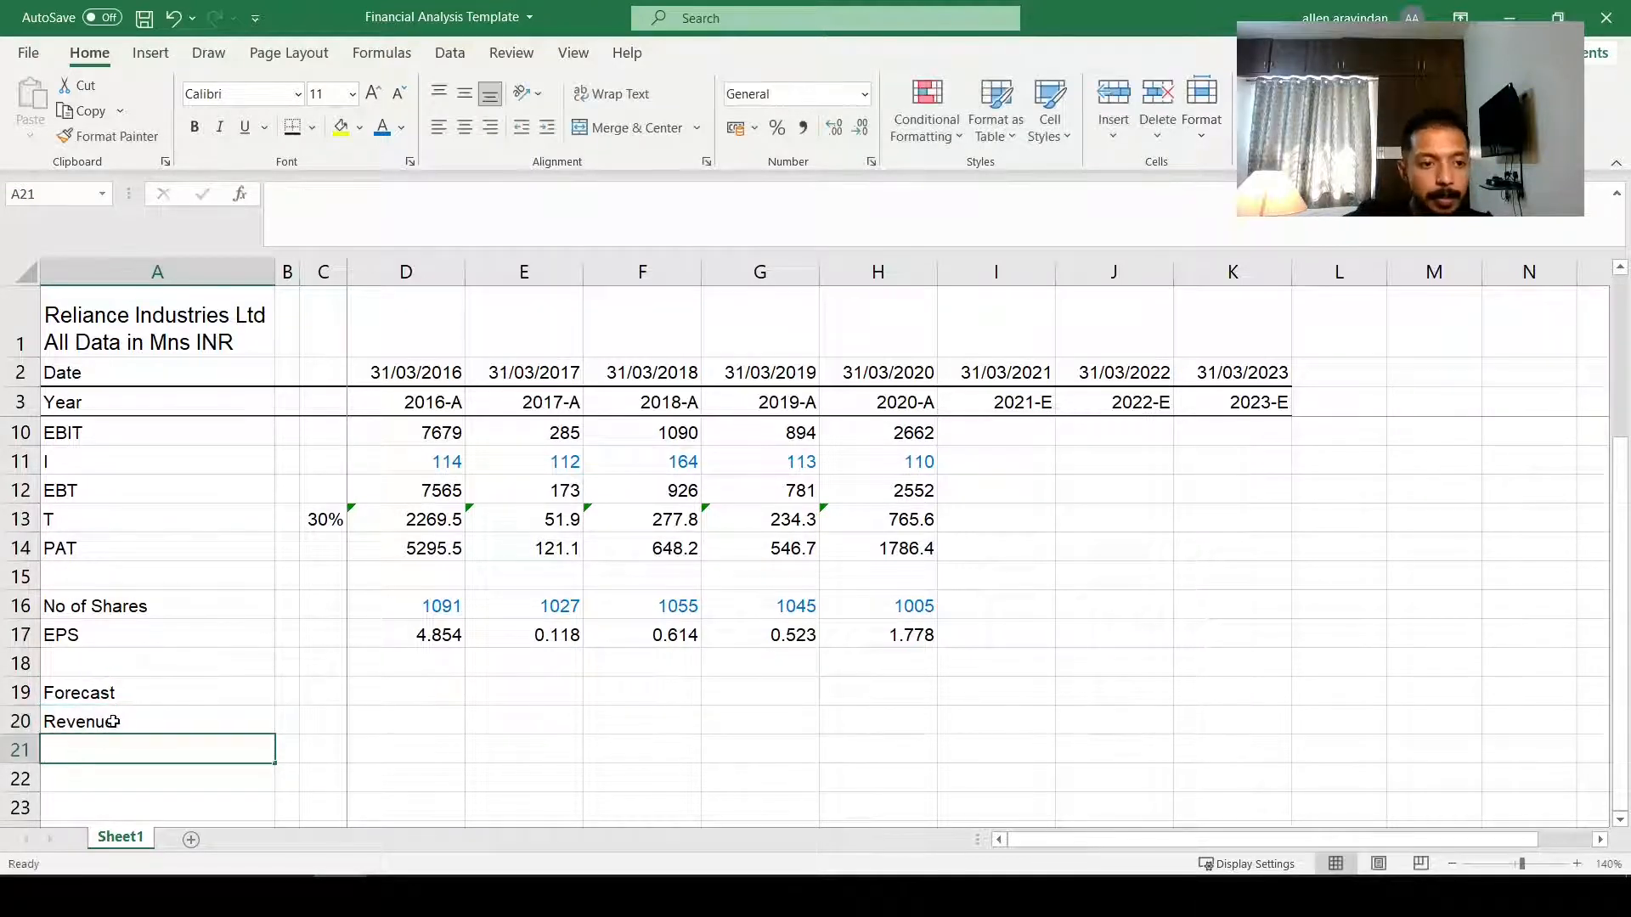
# Step: Make the Forecast heading in A19 bold and give it a bottom border
pyautogui.click(98, 692)
pyautogui.hotkey('ctrl', 'b')
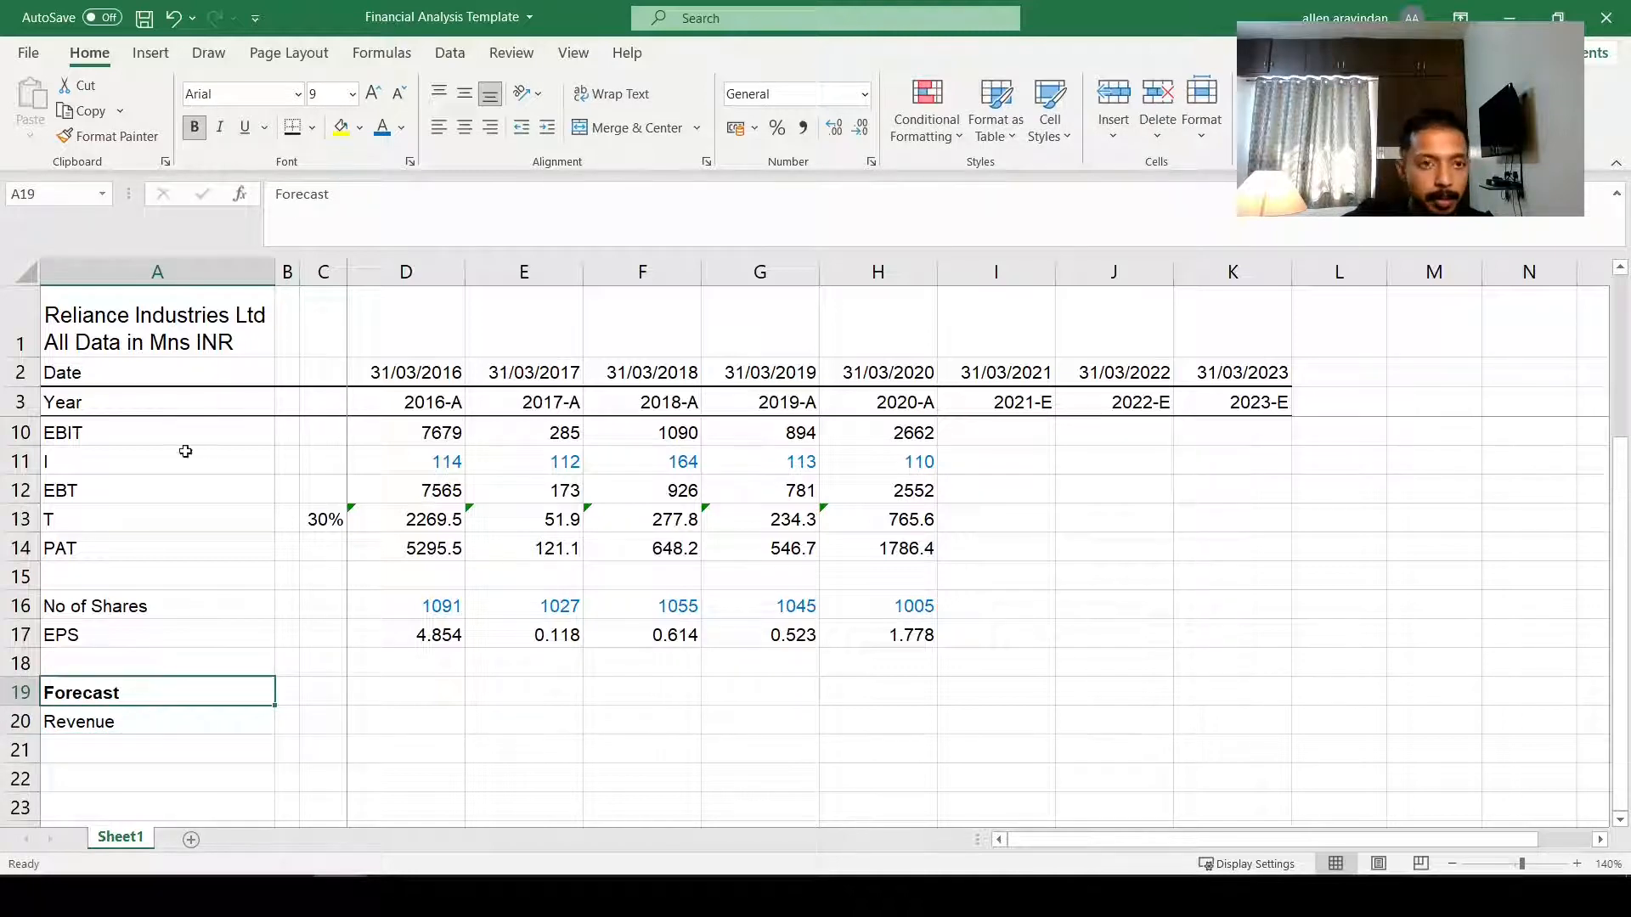
pyautogui.click(312, 127)
pyautogui.click(364, 182)
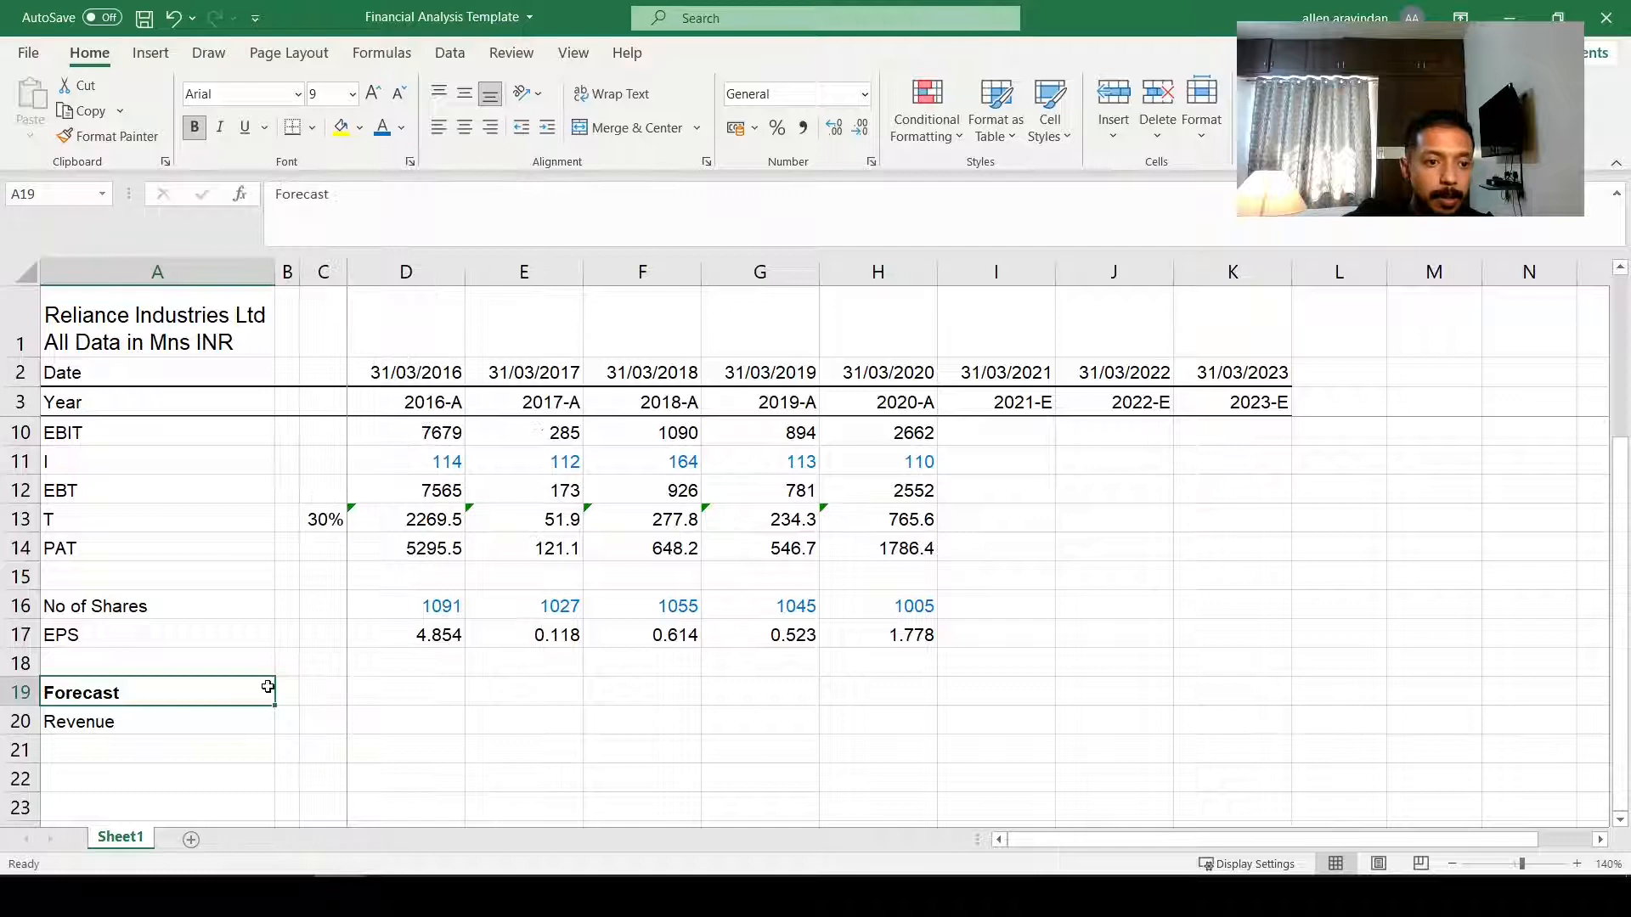
pyautogui.click(239, 758)
pyautogui.click(400, 718)
pyautogui.click(223, 749)
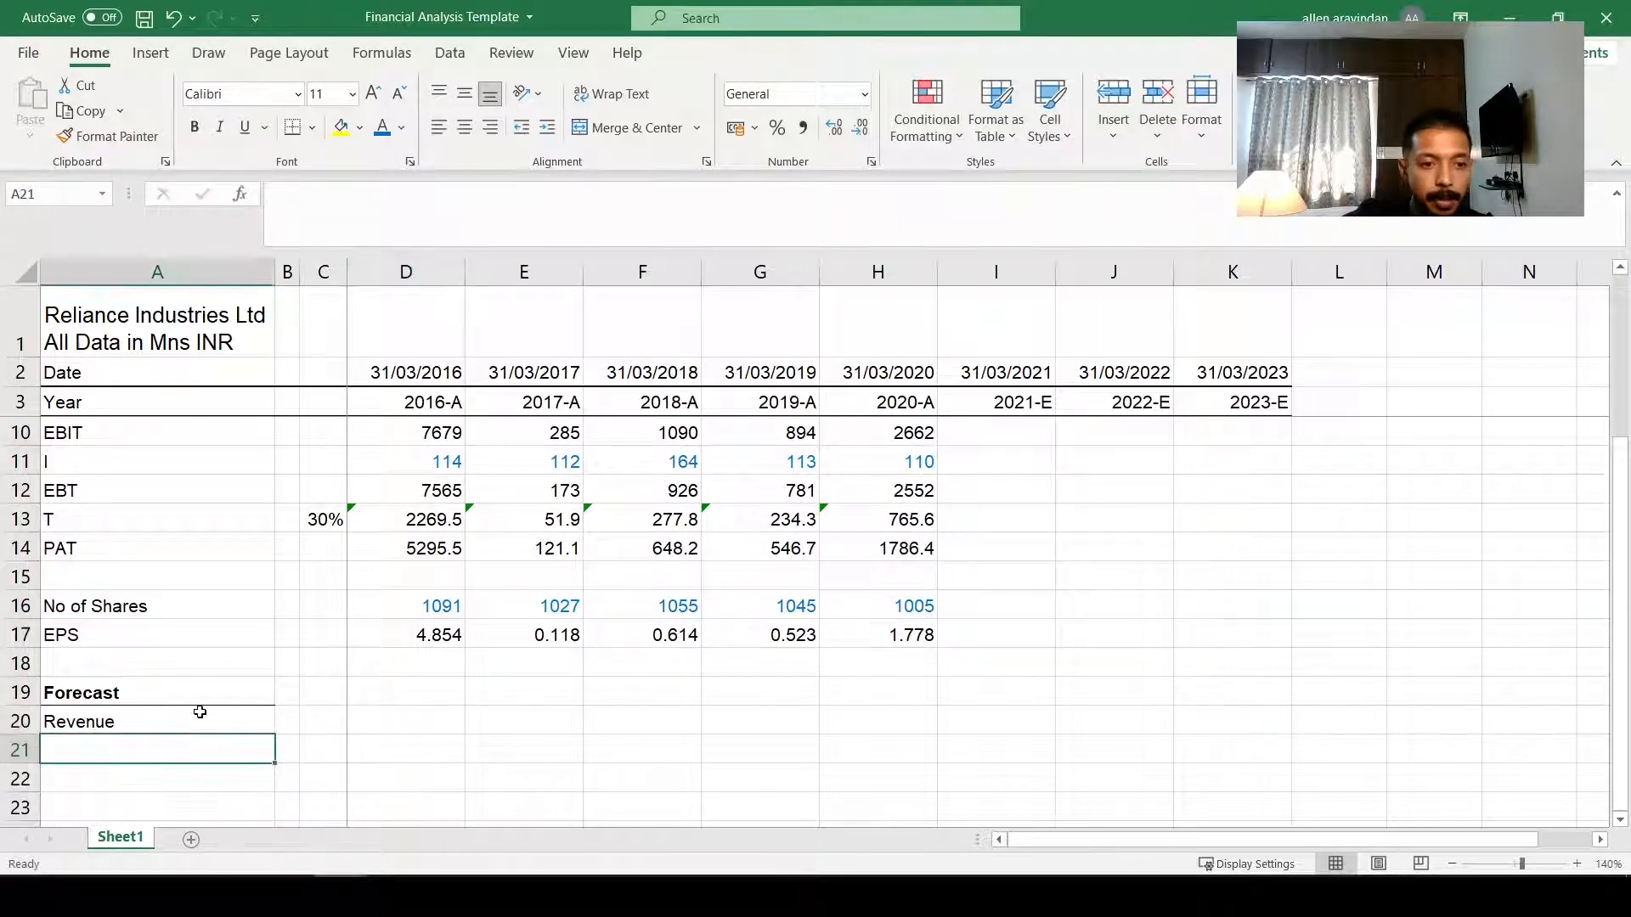
# Step: Copy the income statement labels from Revenue to PAT (A4:A14) into the Forecast section starting at A20, as values only
pyautogui.click(200, 712)
pyautogui.scroll(2, 112, 546)
pyautogui.click(112, 433)
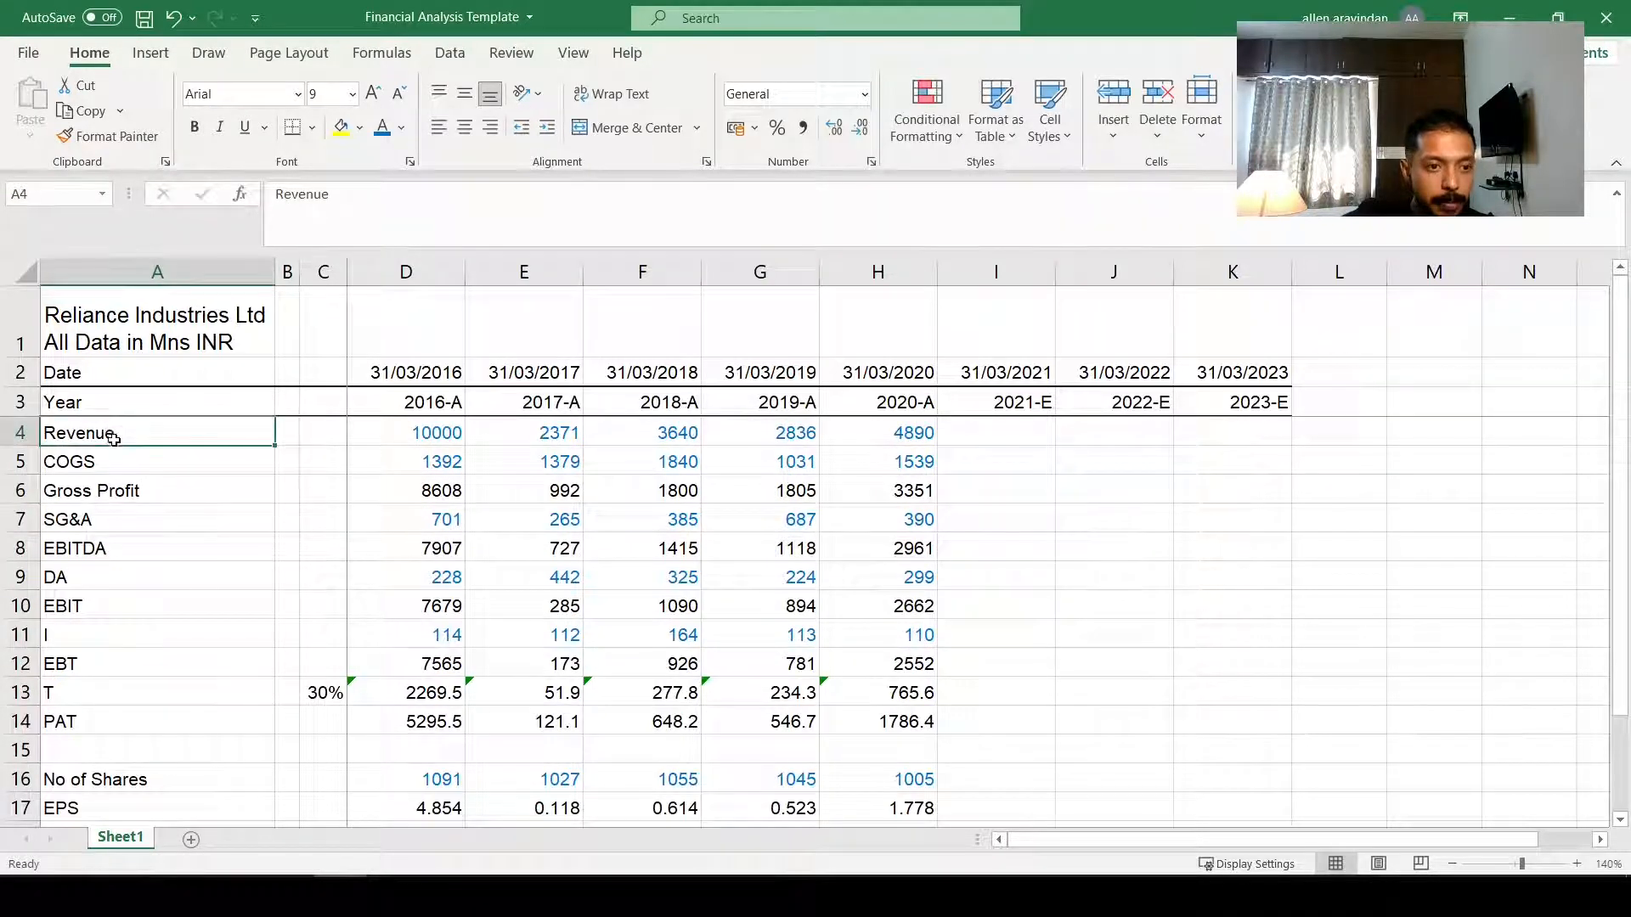
pyautogui.click(118, 490)
pyautogui.moveTo(94, 432); pyautogui.dragTo(113, 725)
pyautogui.hotkey('ctrl', 'c')
pyautogui.scroll(-5, 109, 728)
pyautogui.rightClick(107, 466)
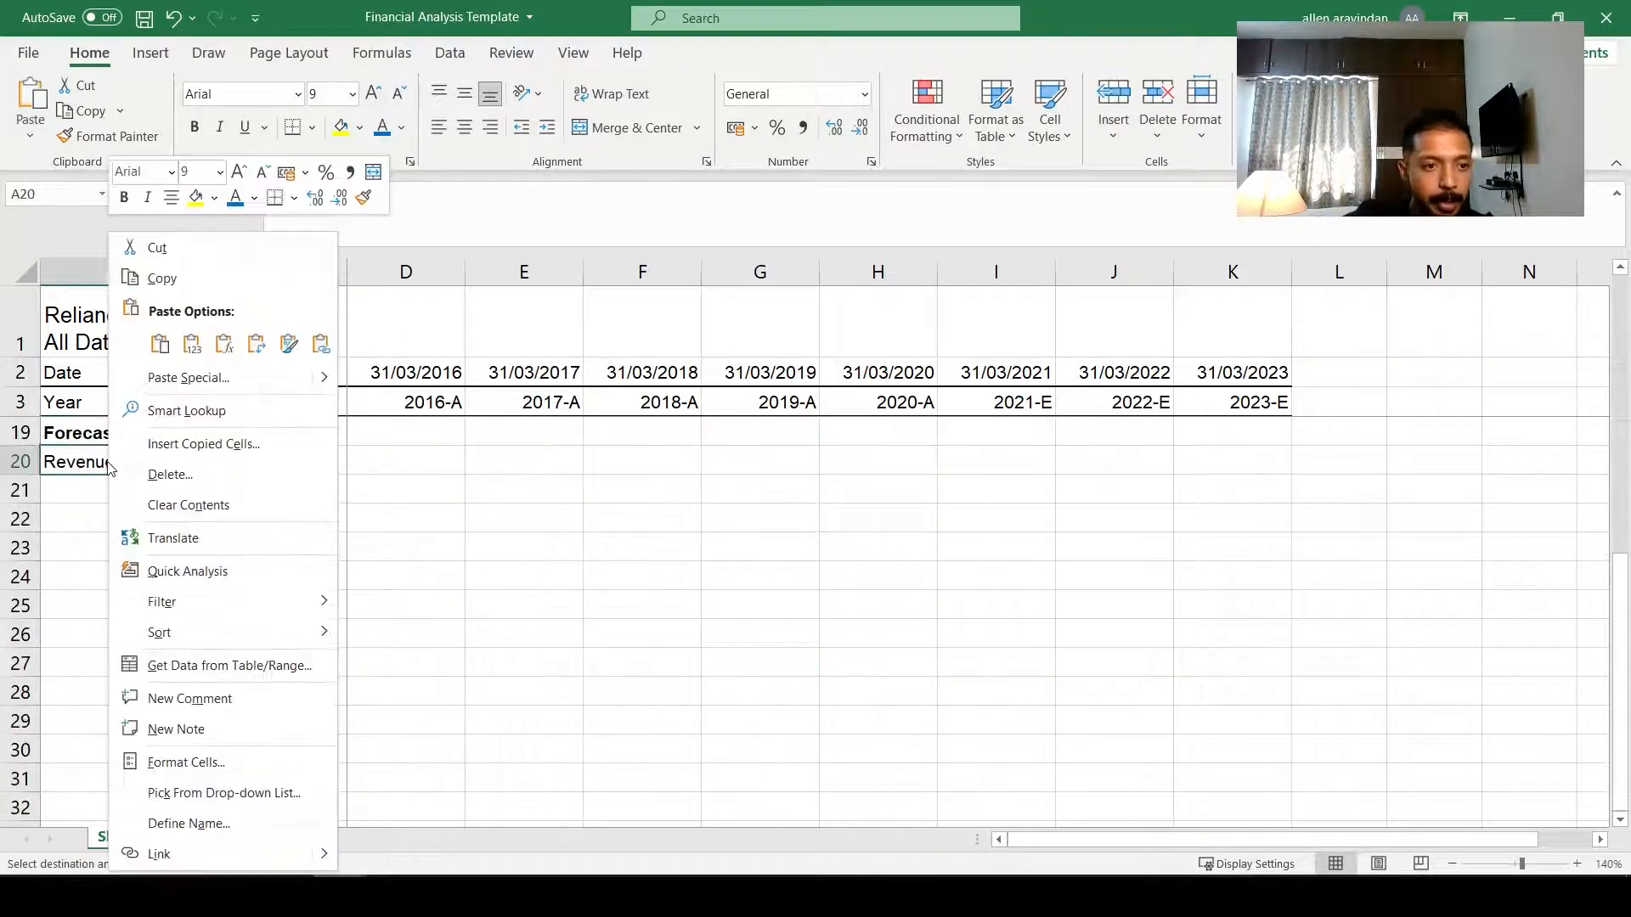
pyautogui.click(192, 343)
pyautogui.click(175, 576)
pyautogui.click(237, 520)
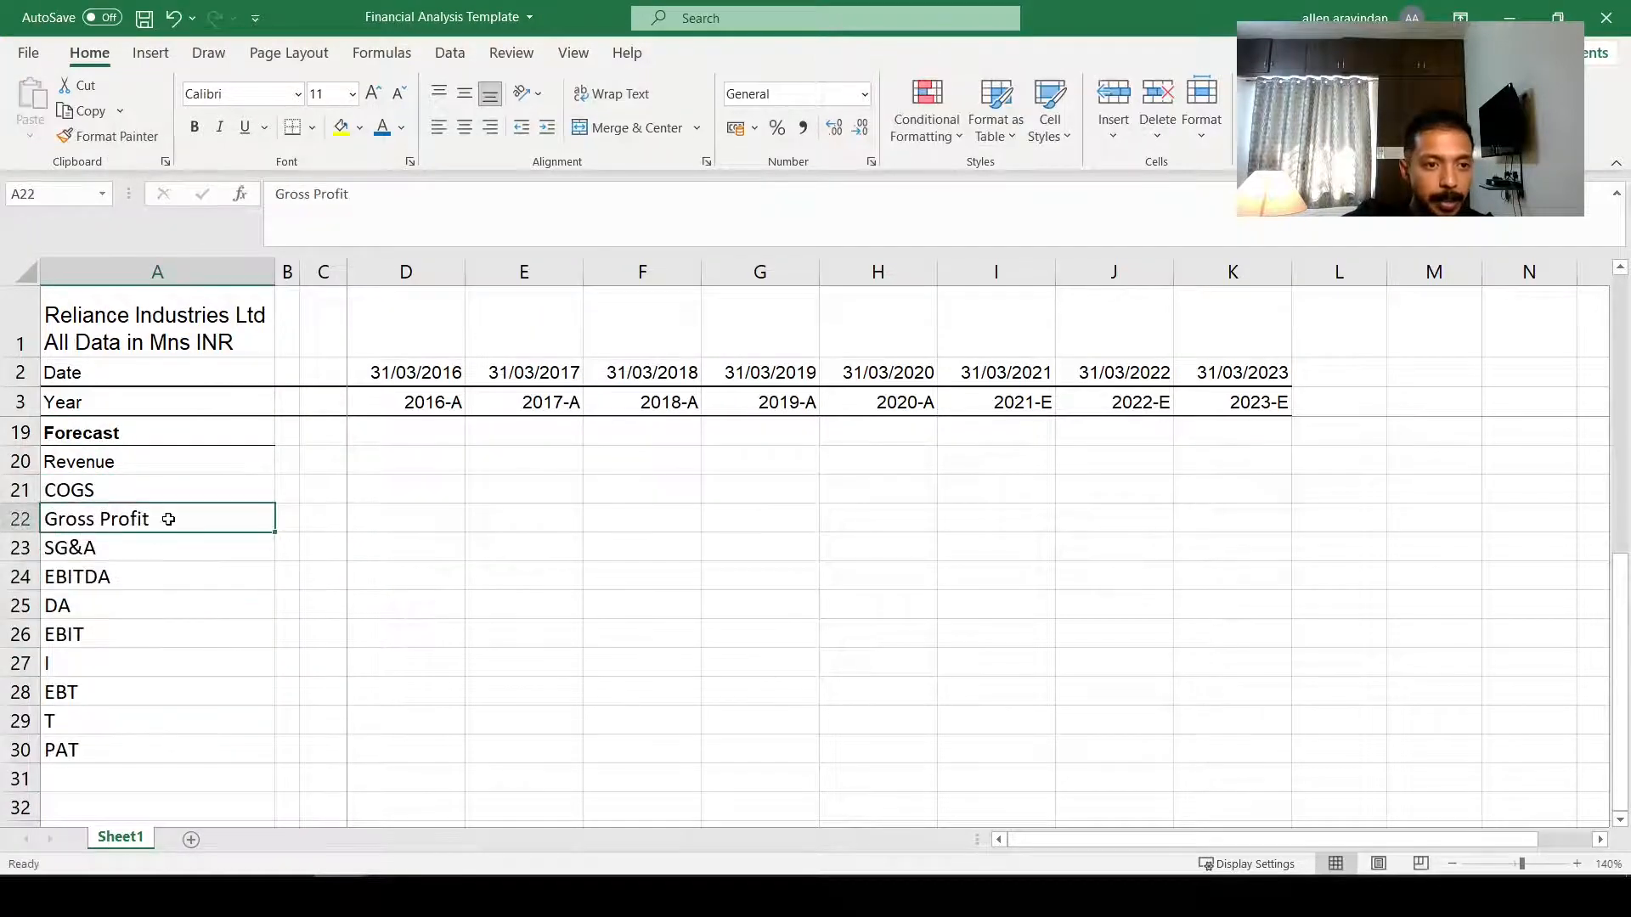
pyautogui.scroll(2, 386, 556)
pyautogui.click(441, 618)
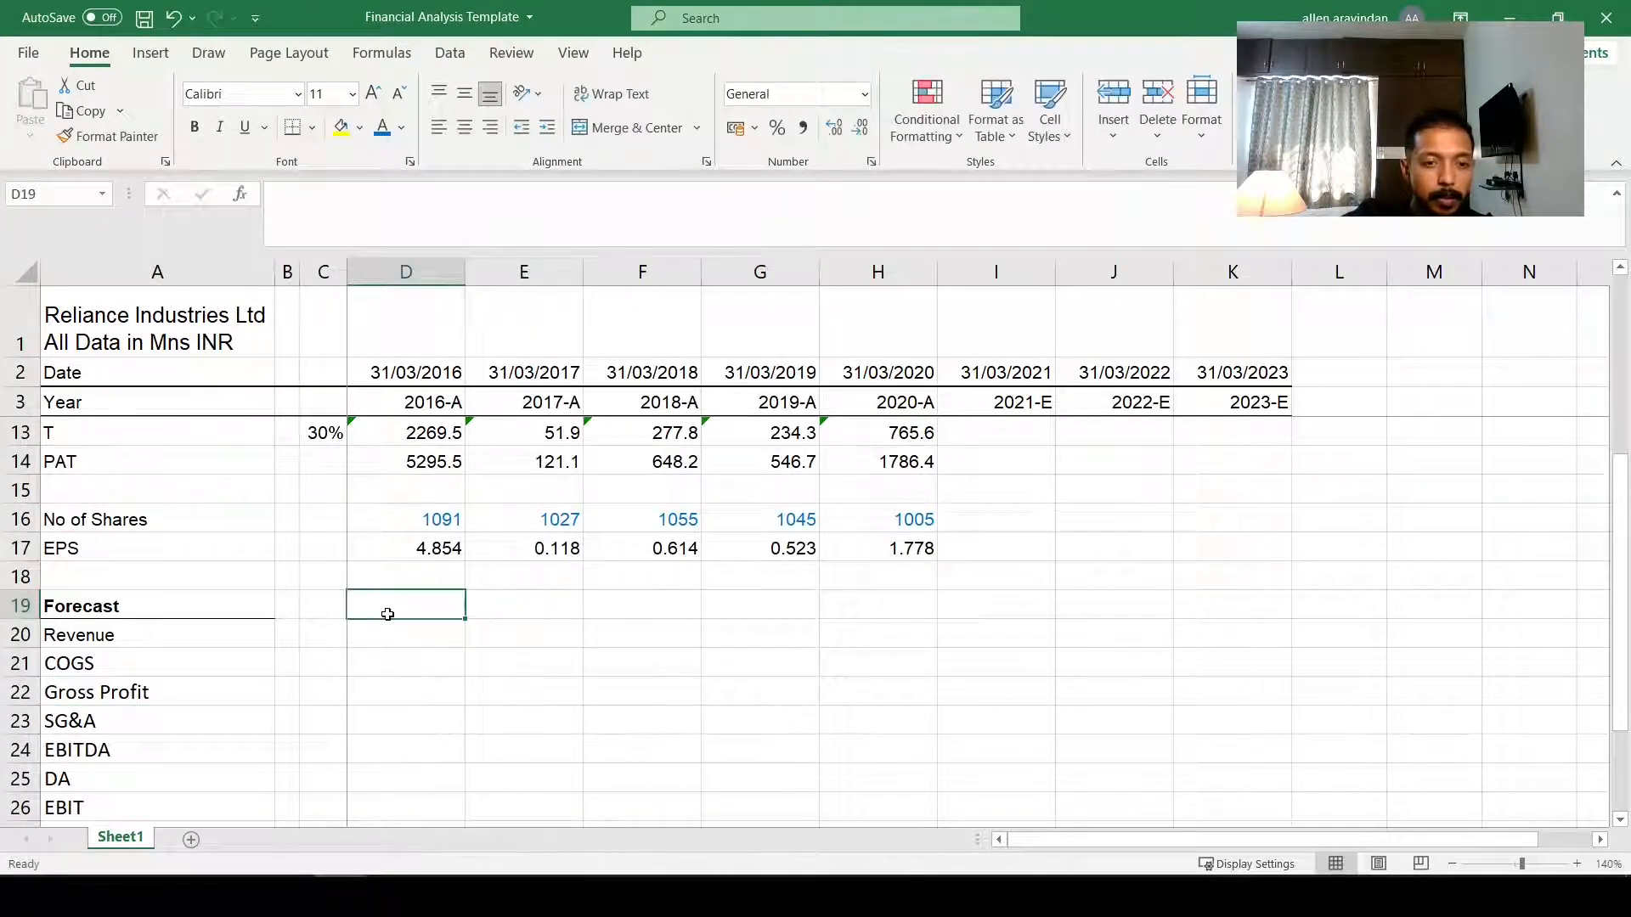
pyautogui.moveTo(440, 611); pyautogui.dragTo(914, 677)
pyautogui.scroll(3, 900, 670)
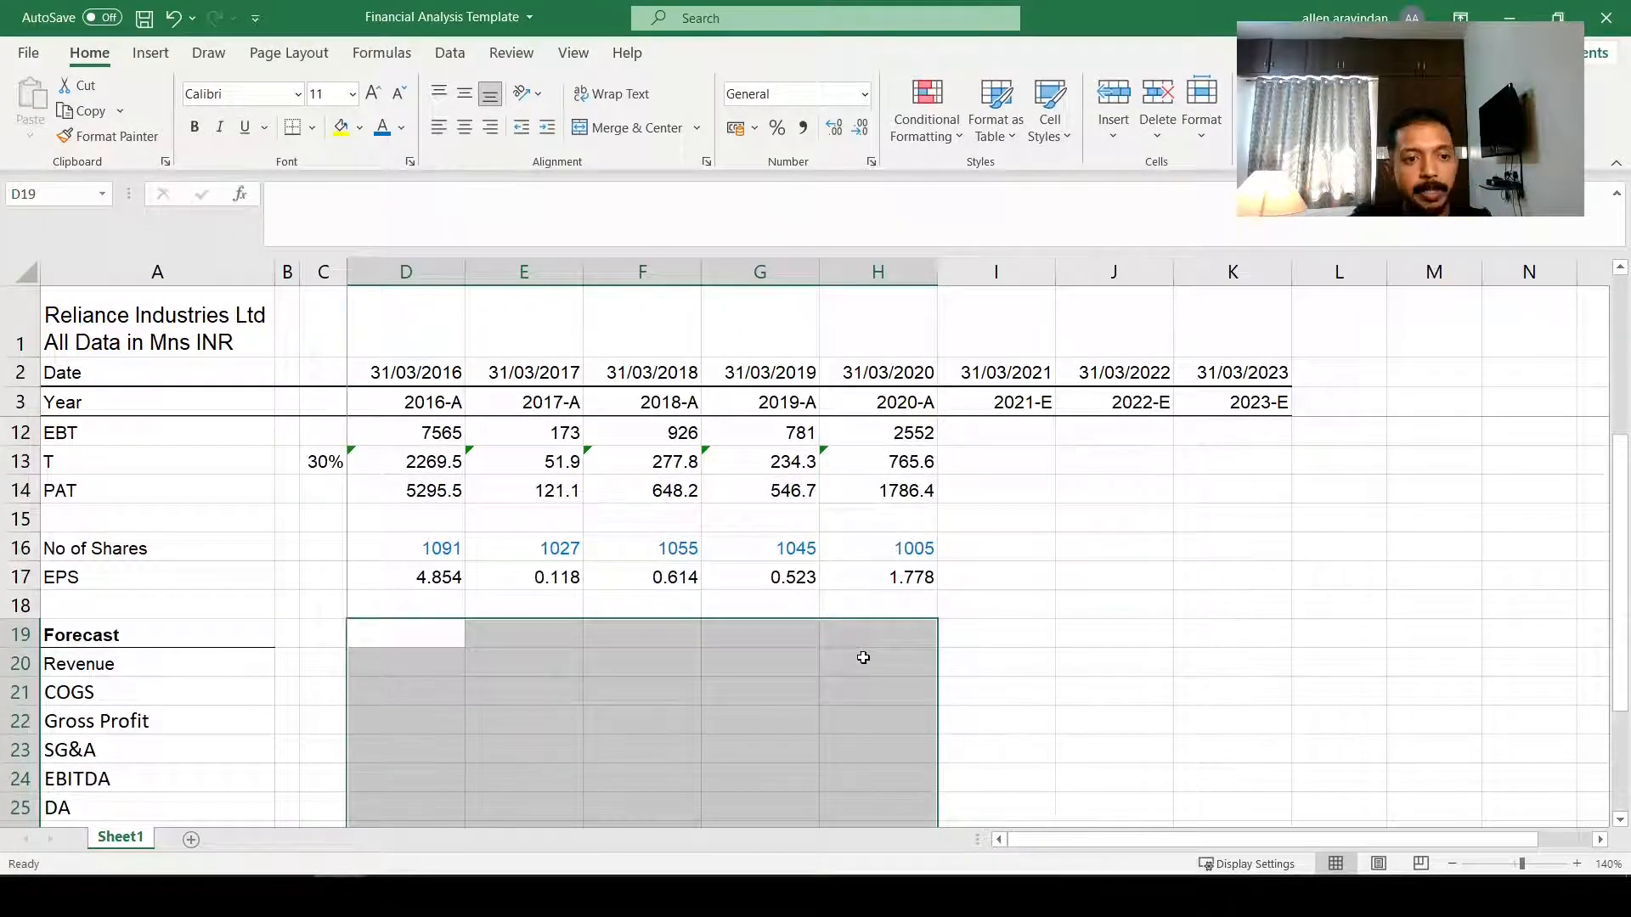
pyautogui.scroll(-1, 863, 657)
pyautogui.click(487, 596)
# Step: Enter the 2017 revenue growth formula =E4/D4-1 in E20
pyautogui.click(467, 577)
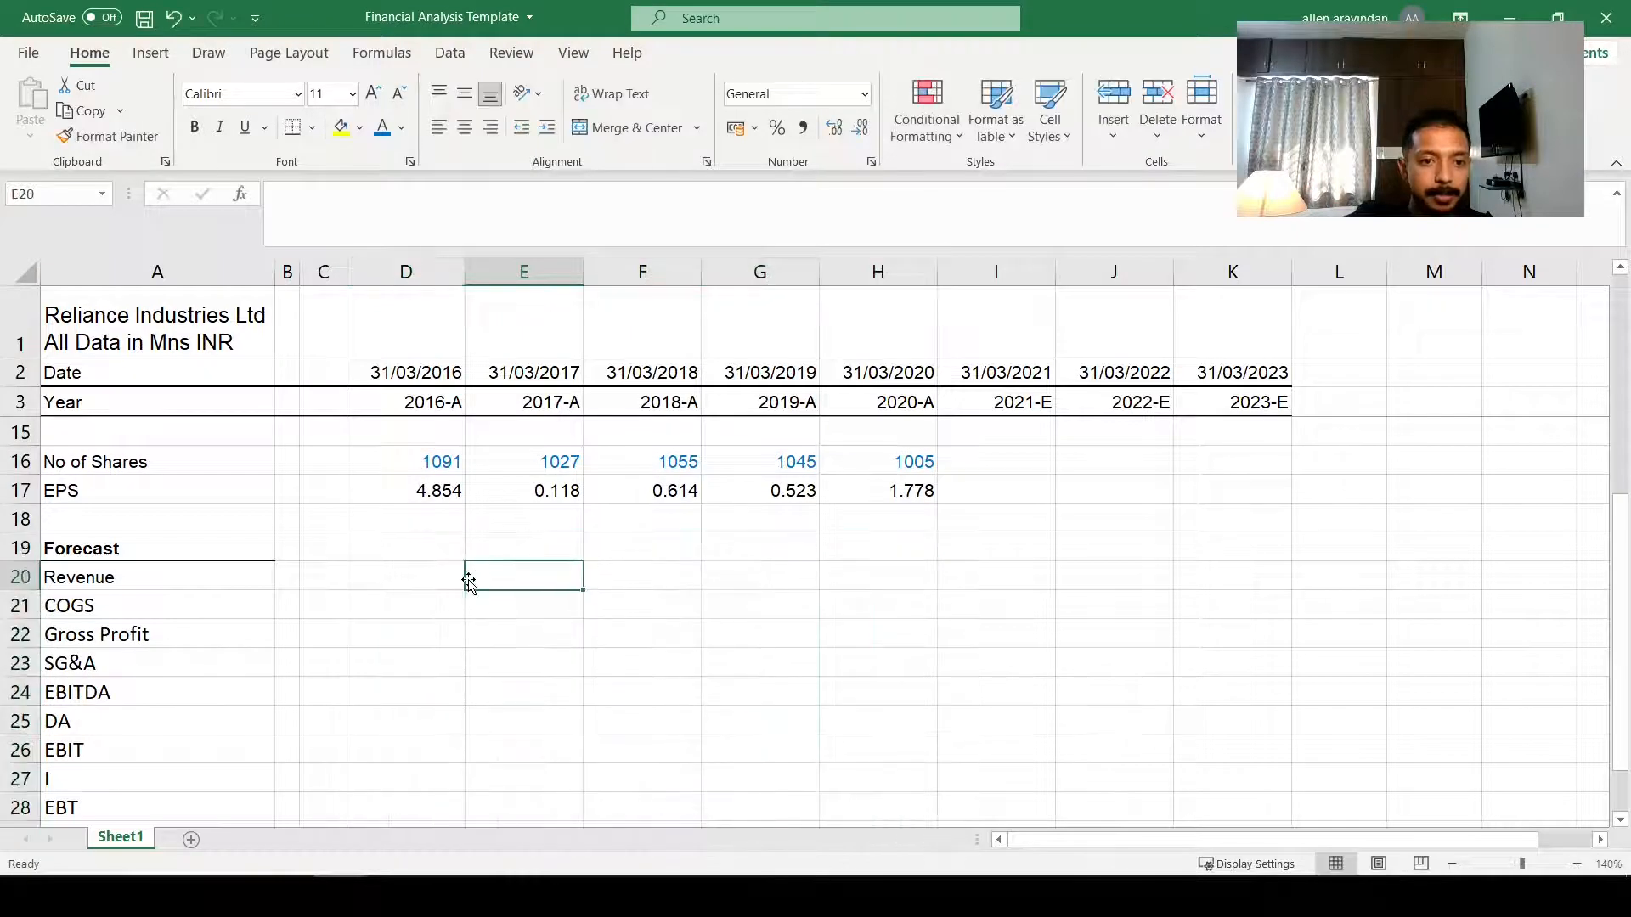
pyautogui.write('=')
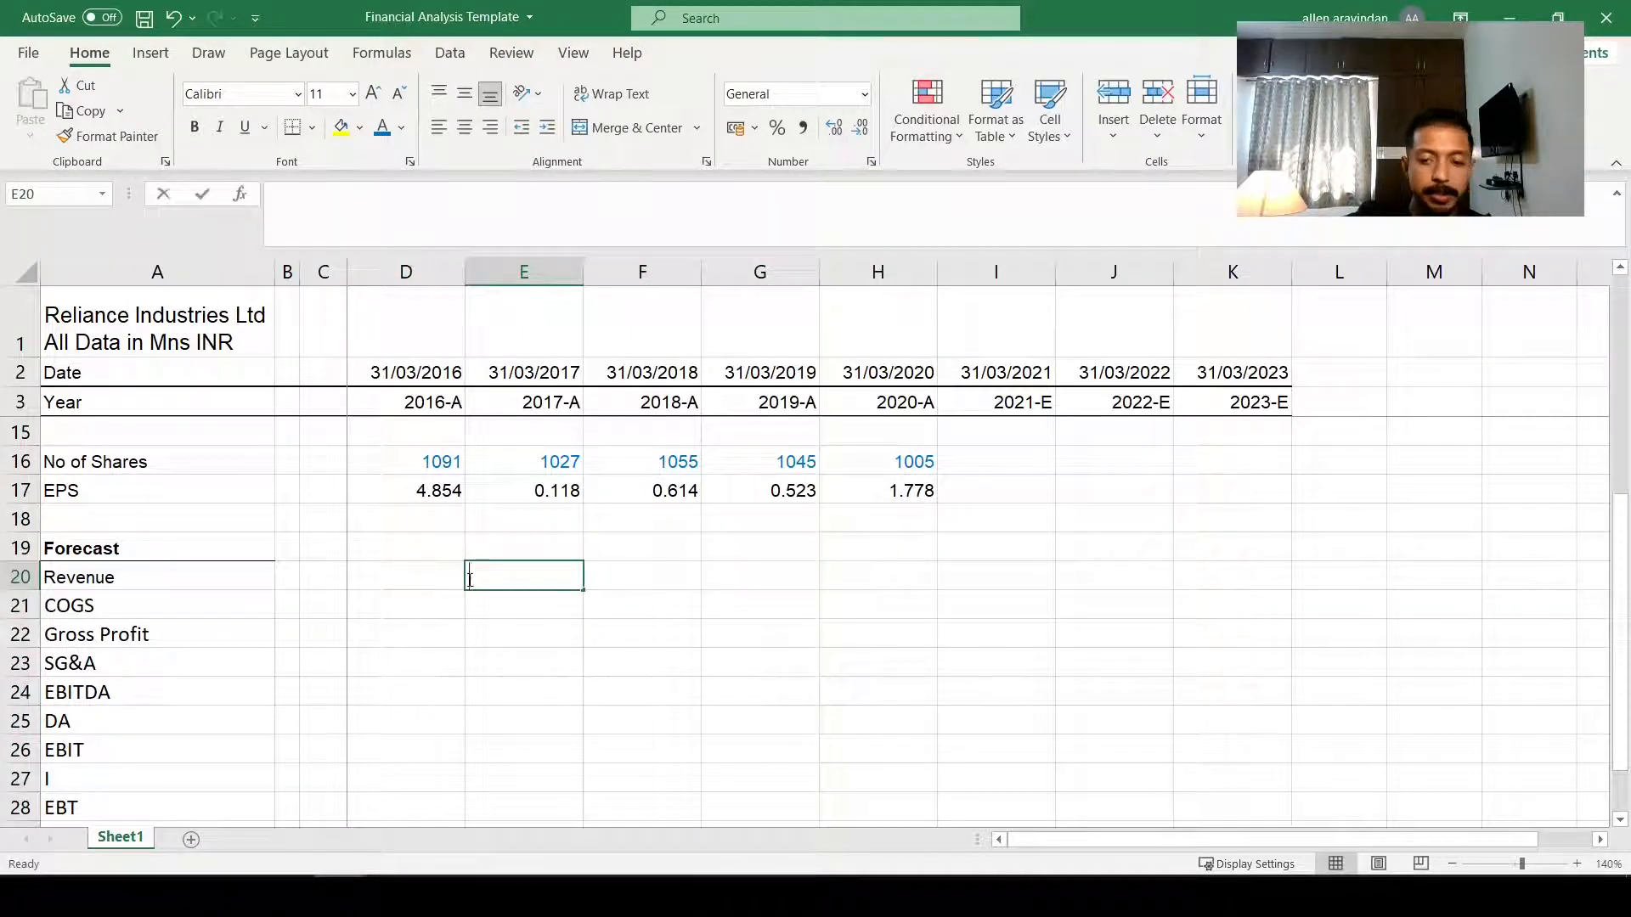
pyautogui.scroll(4, 473, 577)
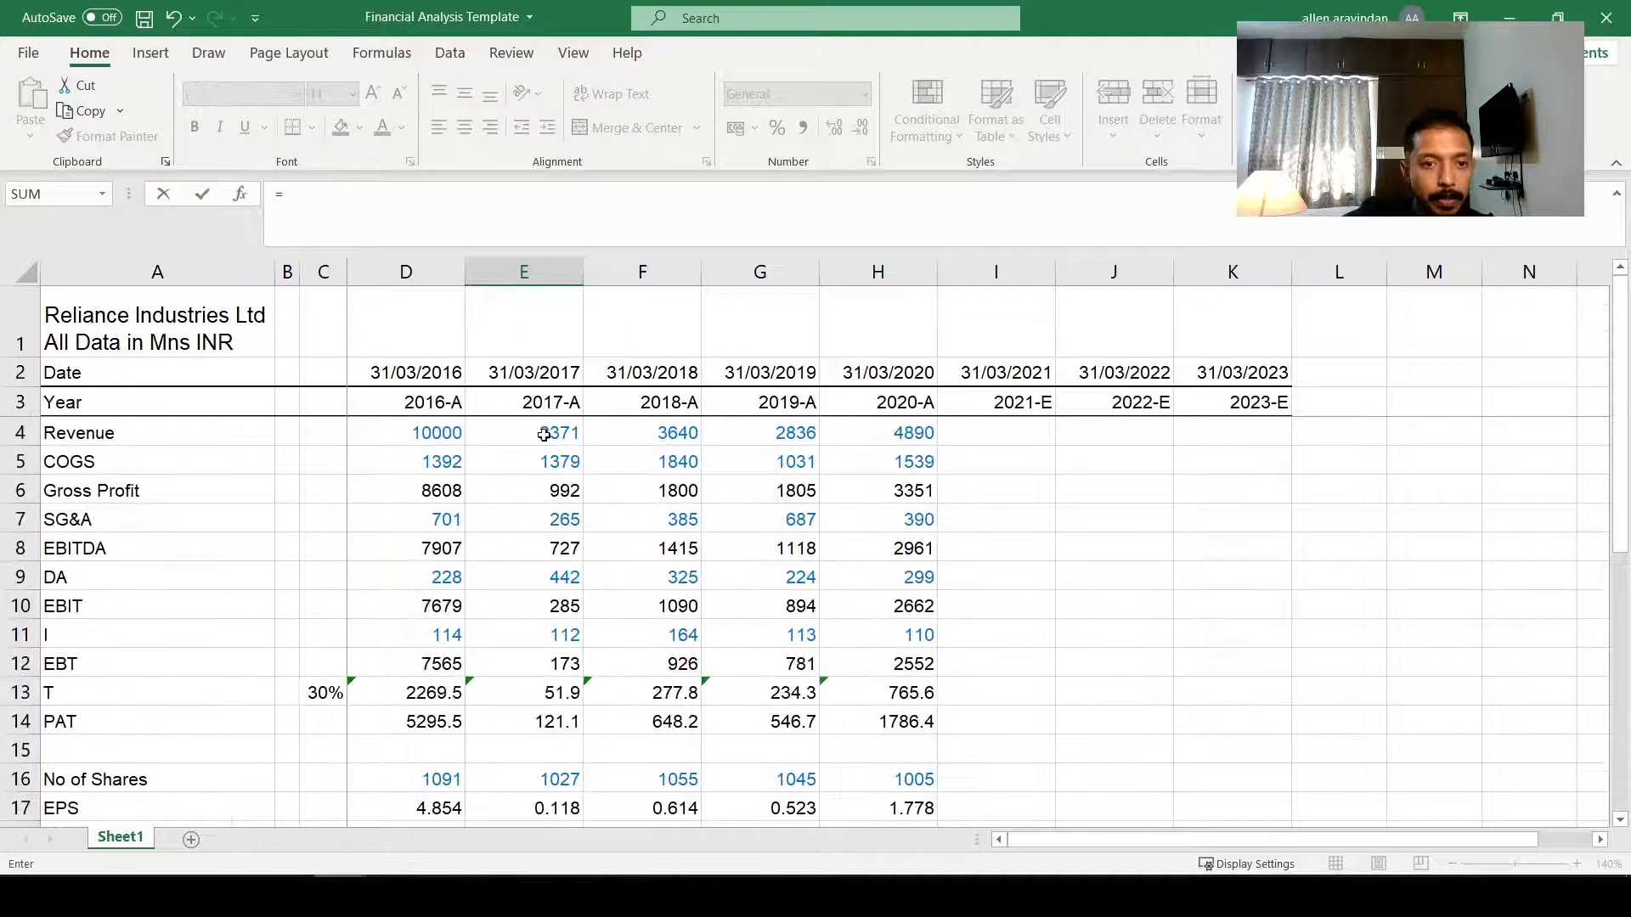
pyautogui.click(544, 435)
pyautogui.write('/')
pyautogui.click(459, 434)
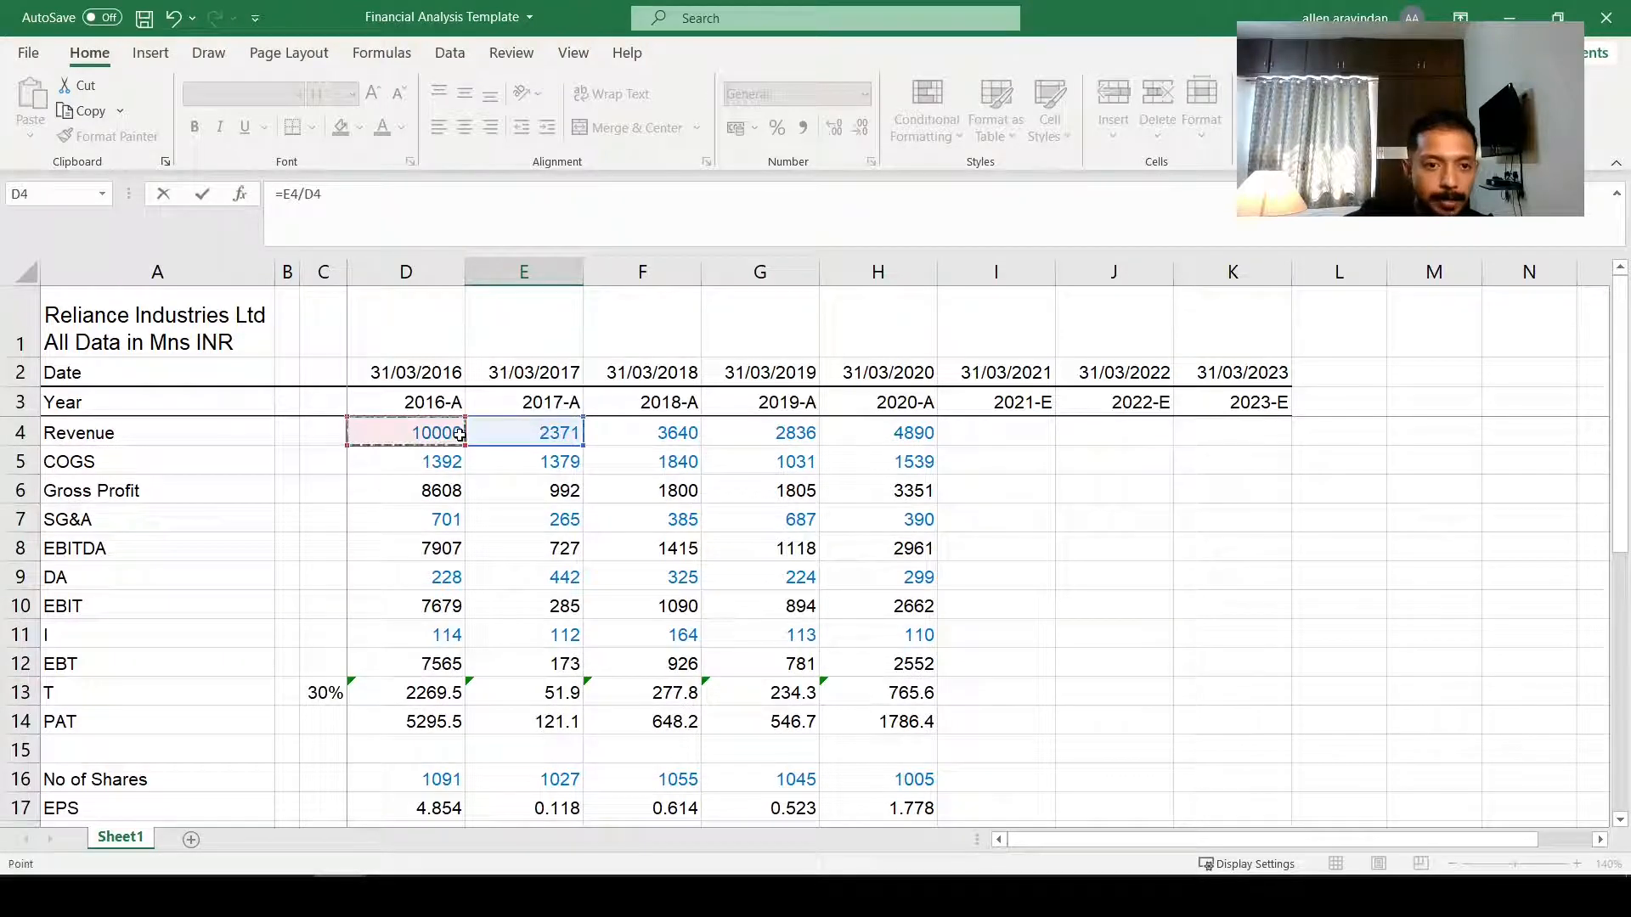
pyautogui.write('-1')
pyautogui.press('Return')
# Step: Copy the revenue growth formula from E20 across to the 2018–2020 columns up to H20
pyautogui.press('Up')
pyautogui.hotkey('ctrl', 'c')
pyautogui.hotkey('shift', 'Right')
pyautogui.hotkey('shift', 'Right')
pyautogui.hotkey('shift', 'Right')
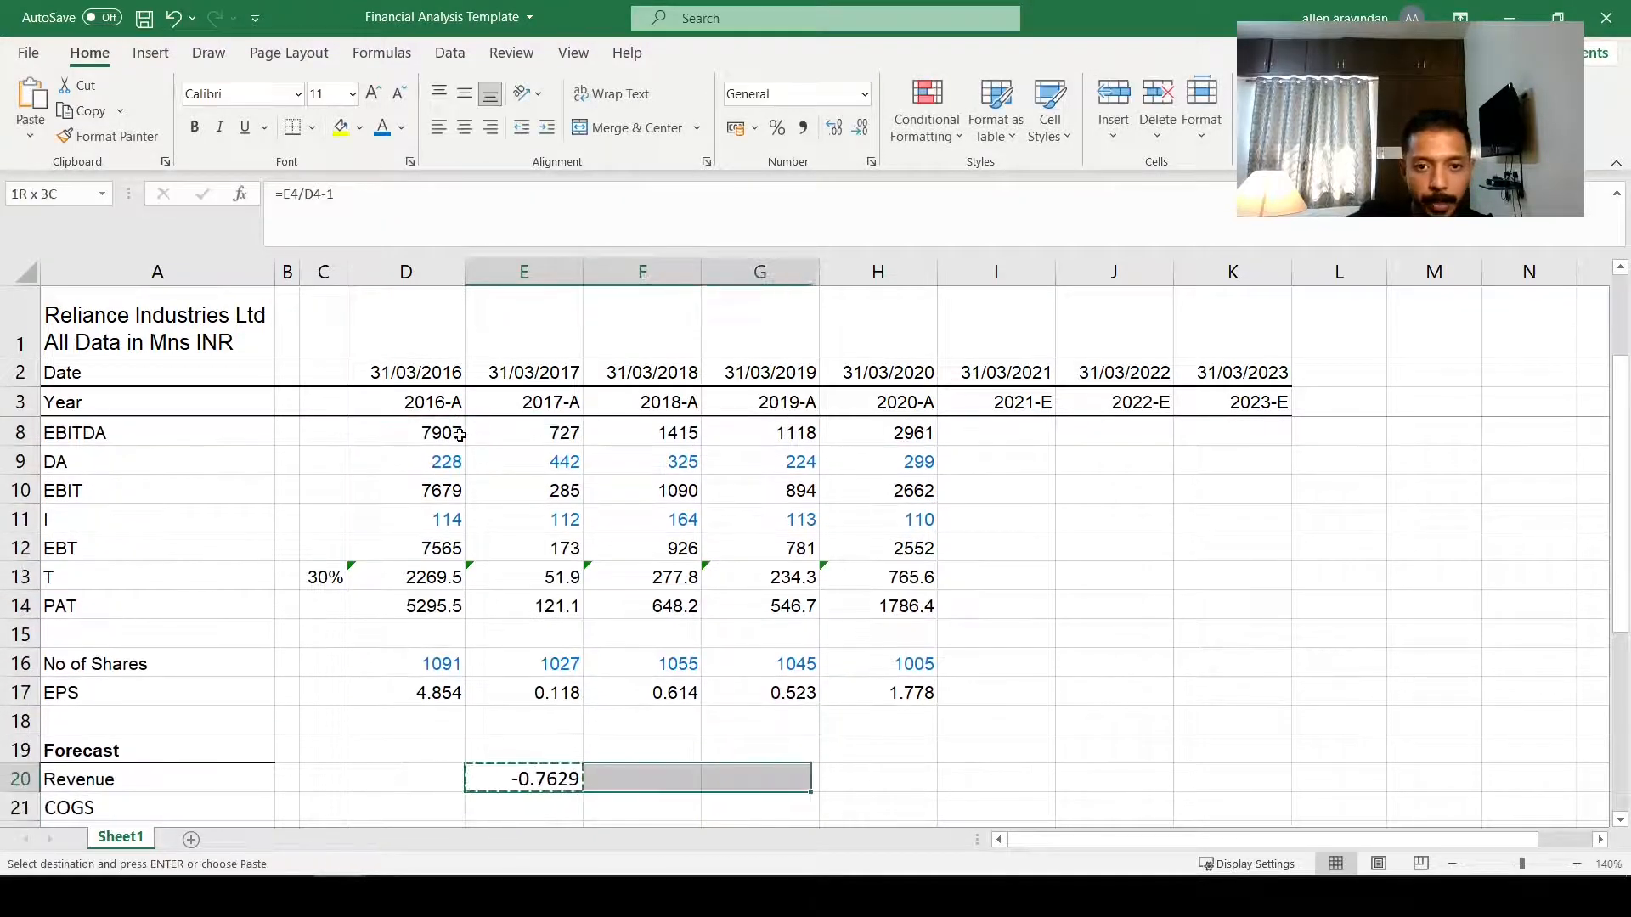
pyautogui.hotkey('ctrl', 'v')
pyautogui.press('Escape')
# Step: Fill the growth formulas of E20:H20 down through the PAT row 30
pyautogui.hotkey('shift', 'Down')
pyautogui.hotkey('shift', 'Down')
pyautogui.hotkey('shift', 'Down')
pyautogui.hotkey('shift', 'Down')
pyautogui.hotkey('shift', 'Down')
pyautogui.hotkey('shift', 'Down')
pyautogui.hotkey('shift', 'Down')
pyautogui.hotkey('shift', 'Down')
pyautogui.hotkey('shift', 'Down')
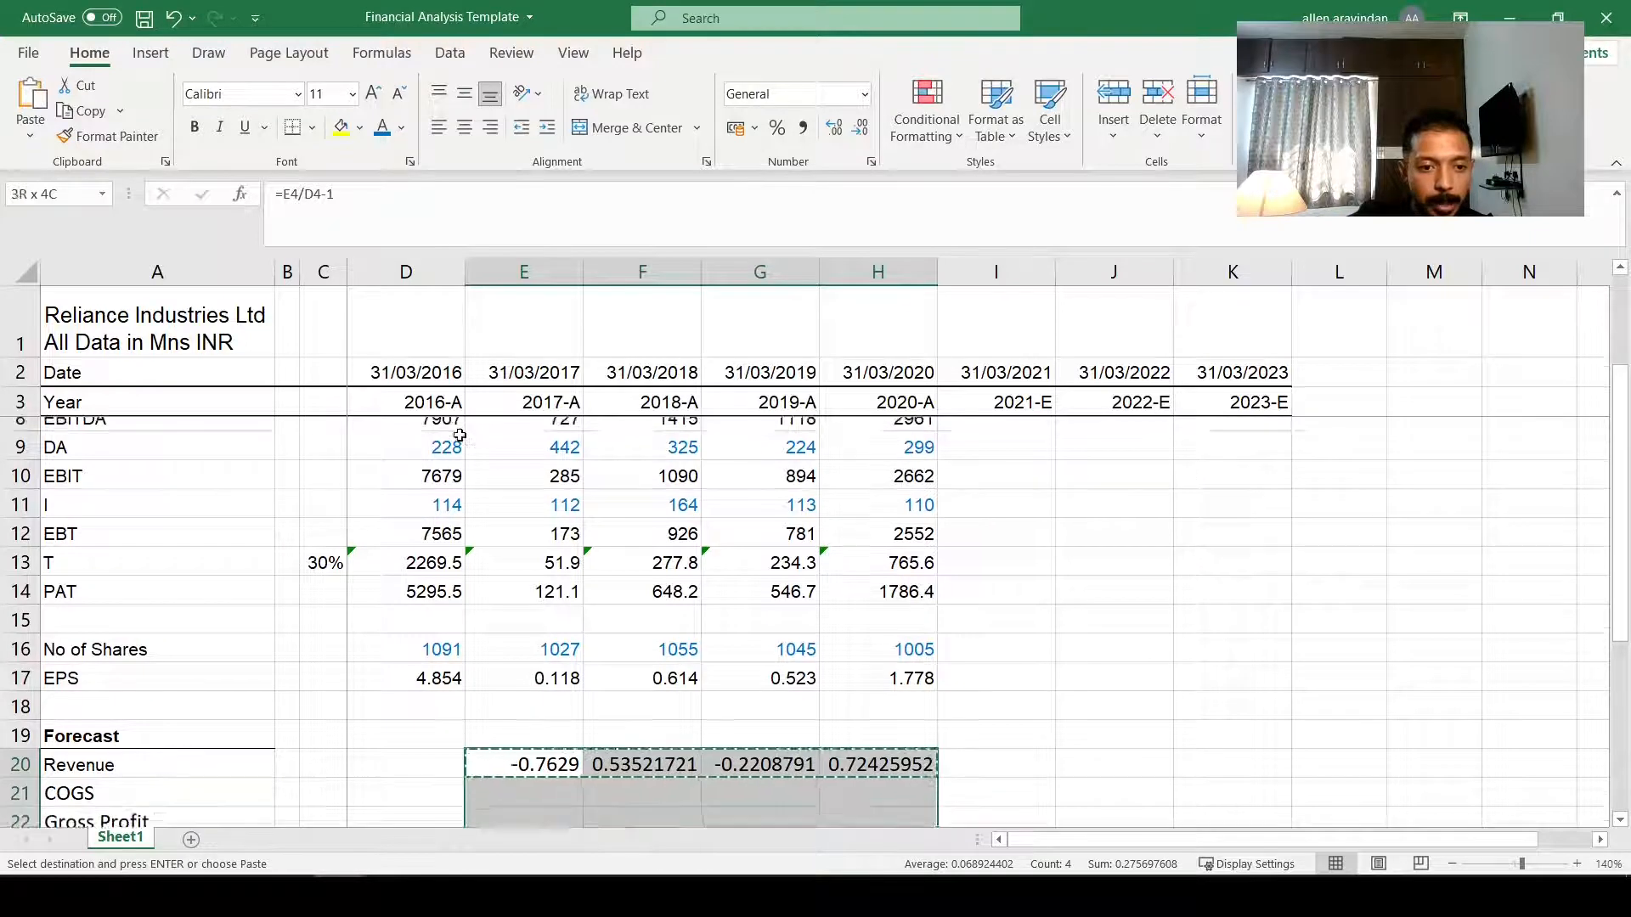
pyautogui.hotkey('shift', 'Down')
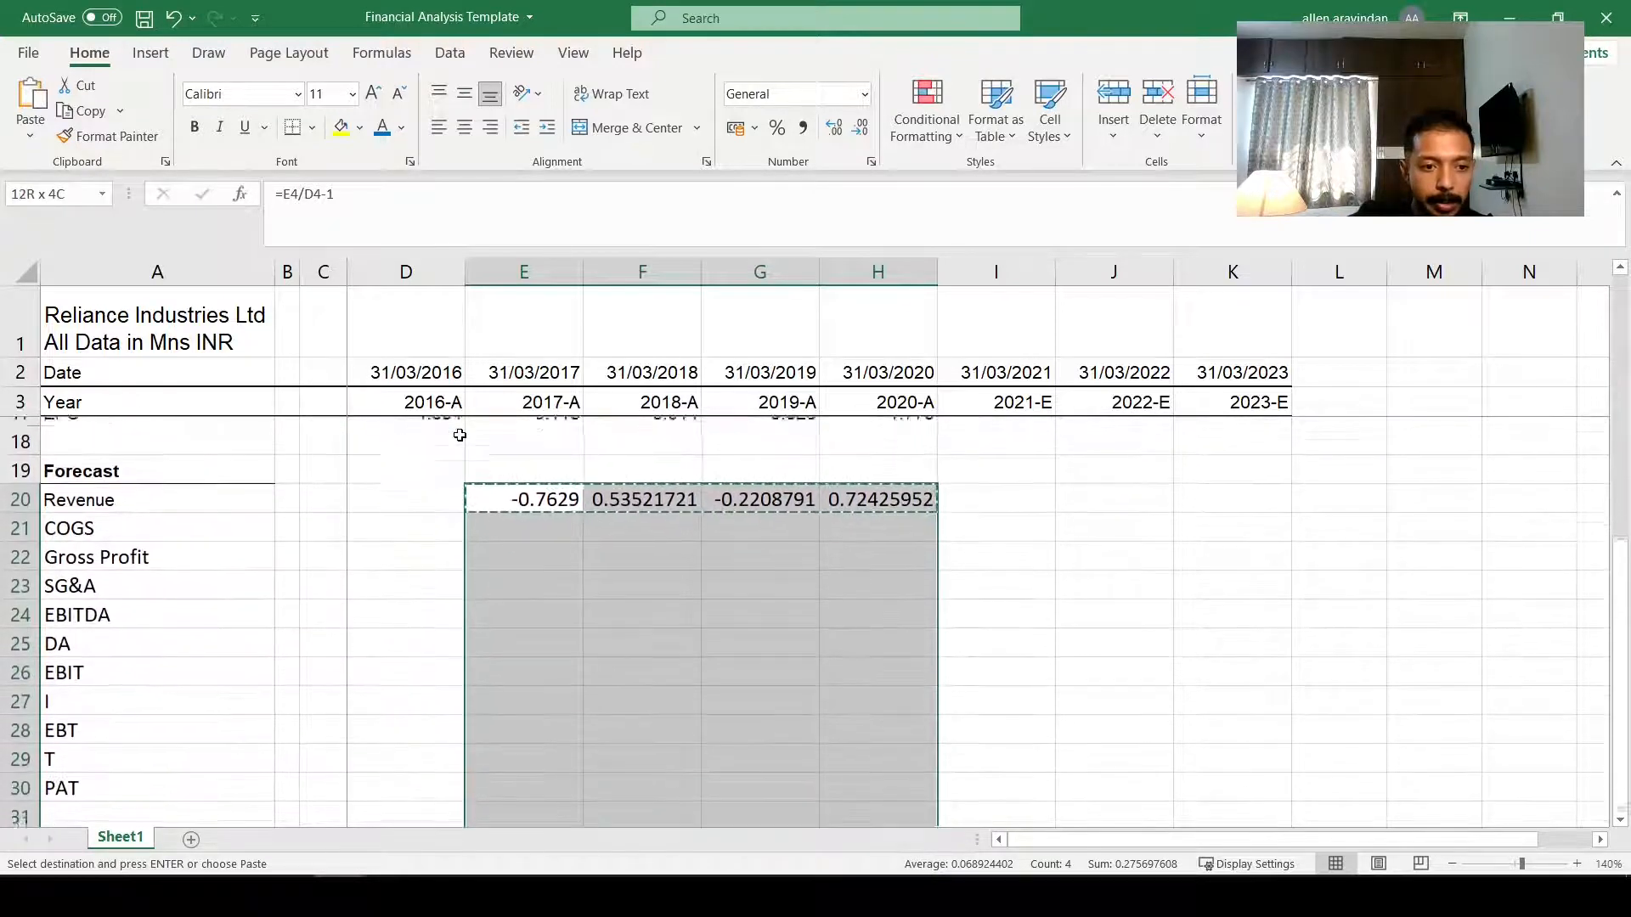
pyautogui.press('Return')
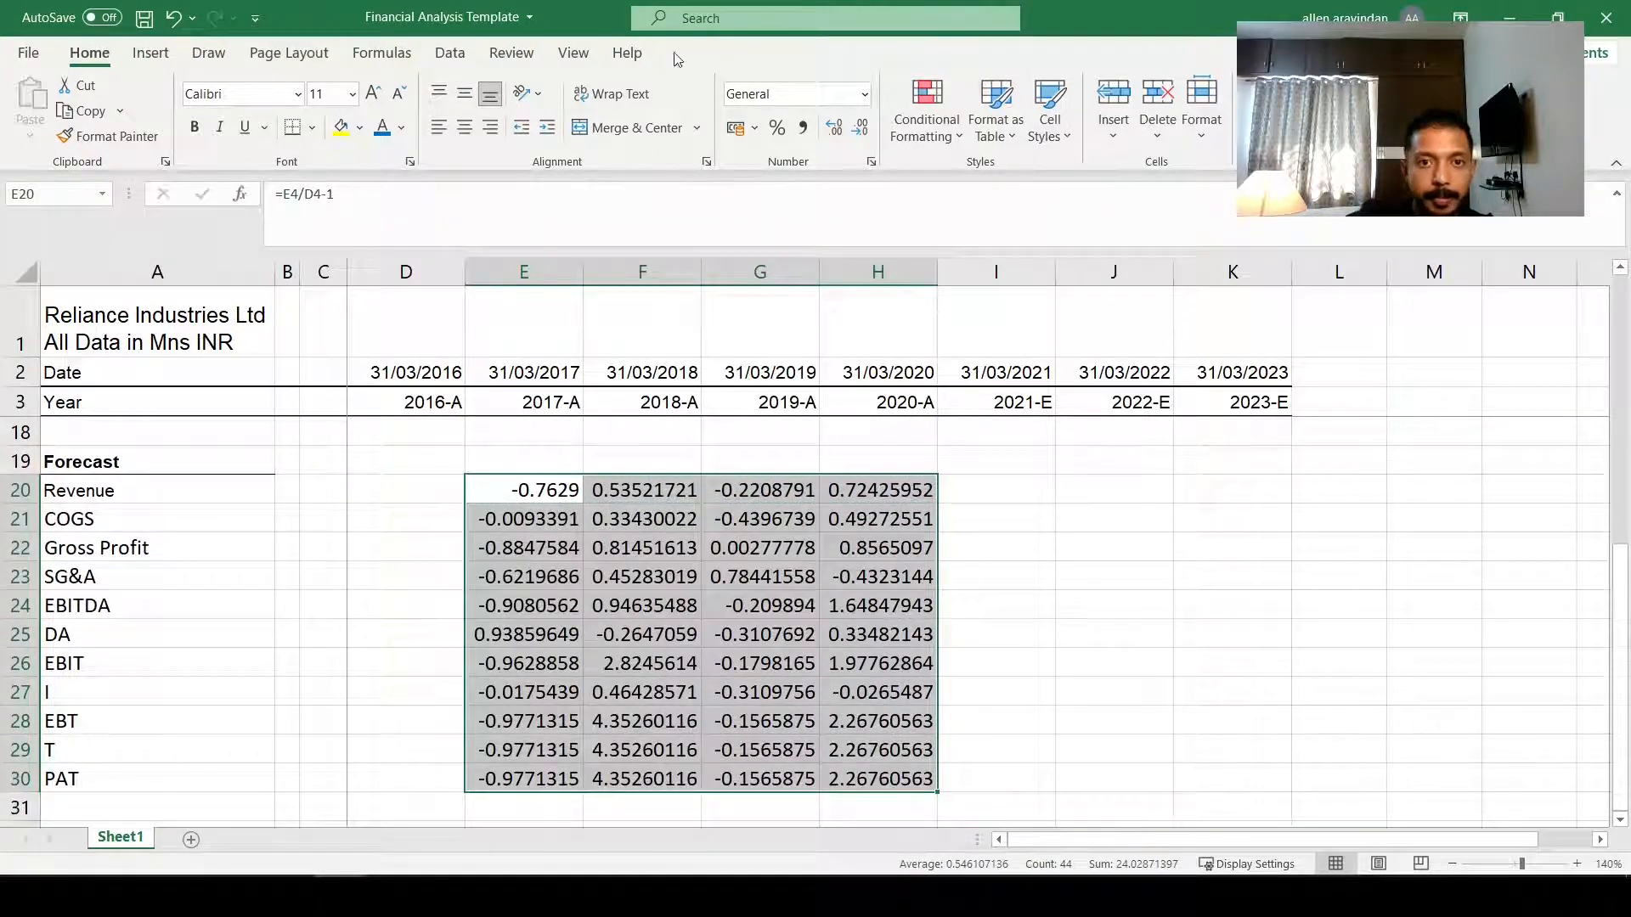
# Step: Format the growth rates in E20:H30 as percentages with one decimal place
pyautogui.click(778, 133)
pyautogui.click(834, 128)
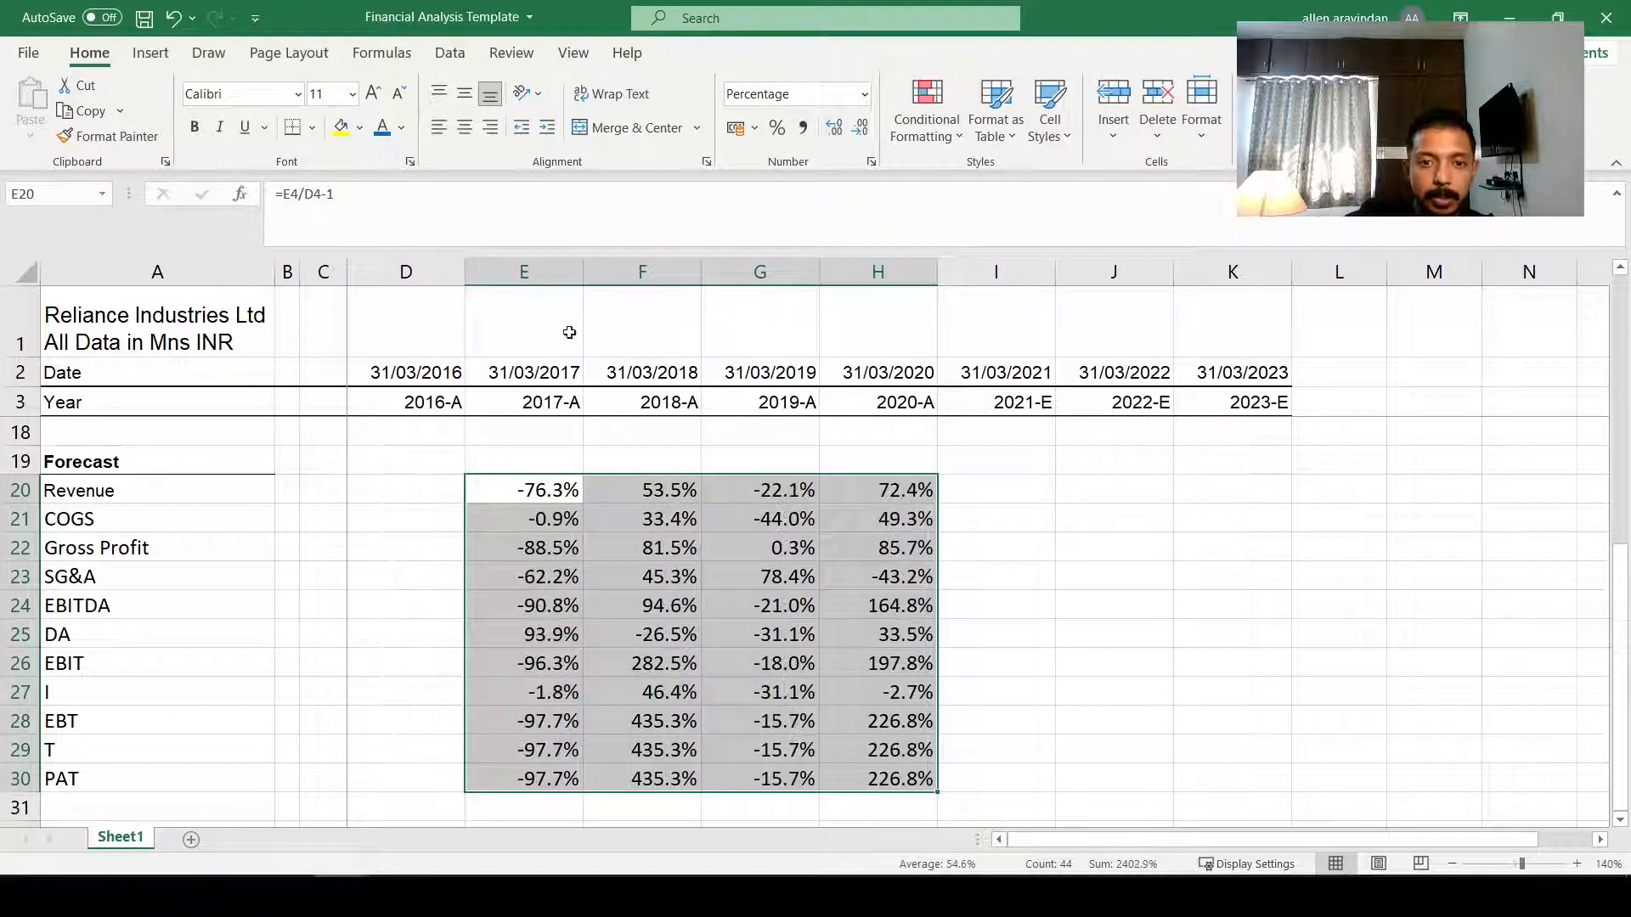
pyautogui.scroll(2, 537, 595)
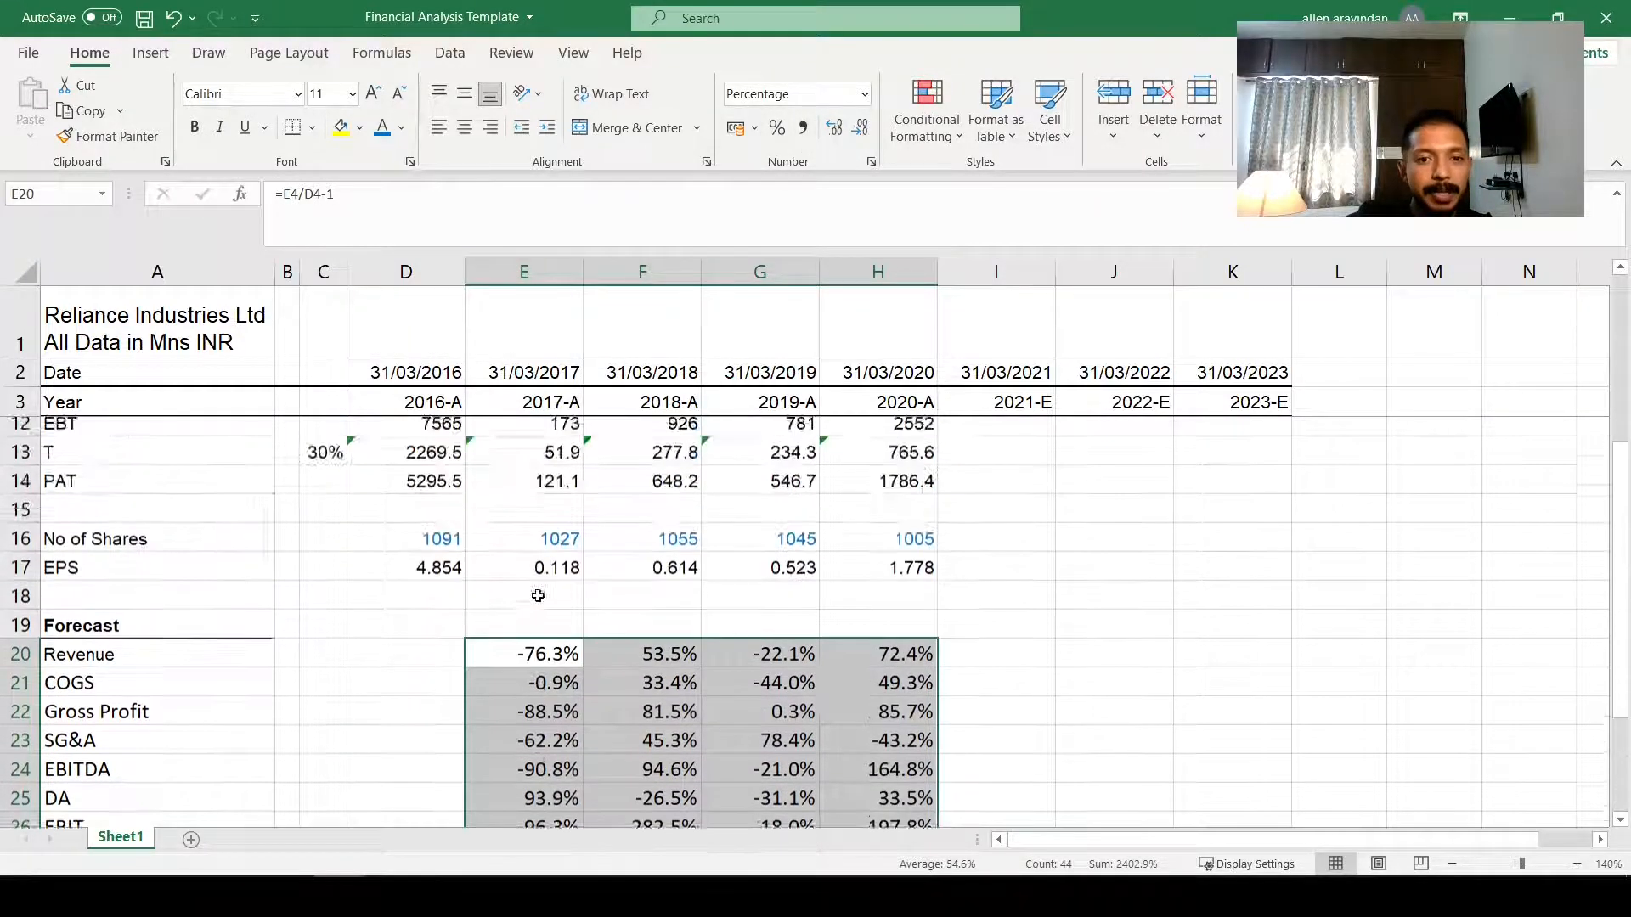
pyautogui.scroll(-2, 538, 595)
pyautogui.scroll(2, 537, 596)
pyautogui.scroll(-2, 538, 595)
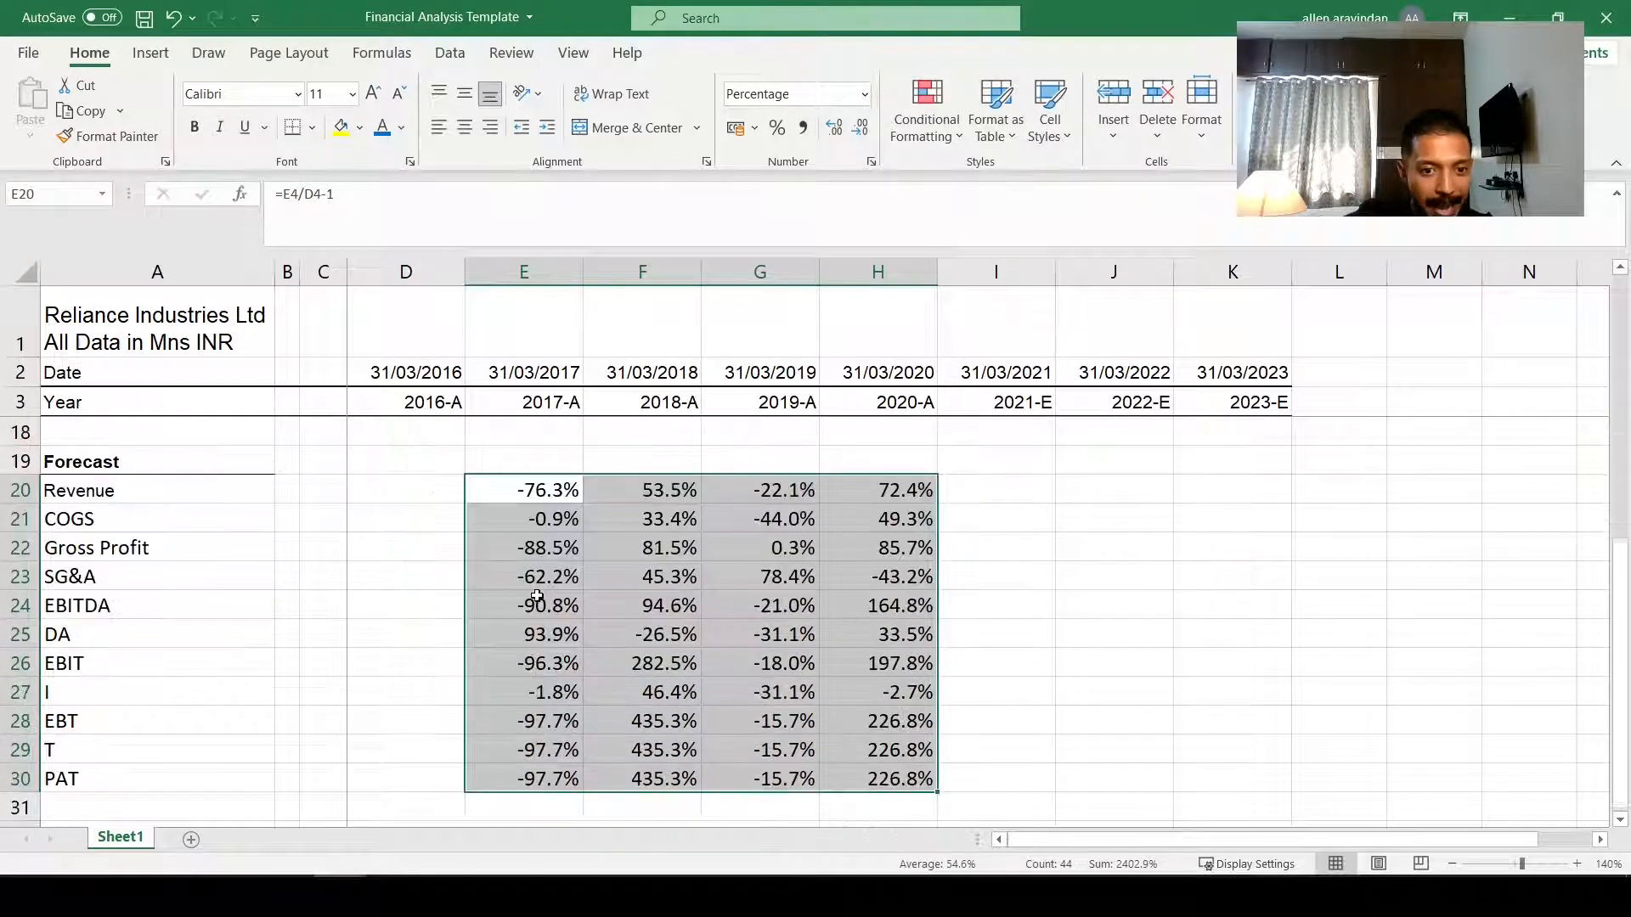
pyautogui.click(538, 599)
pyautogui.click(949, 518)
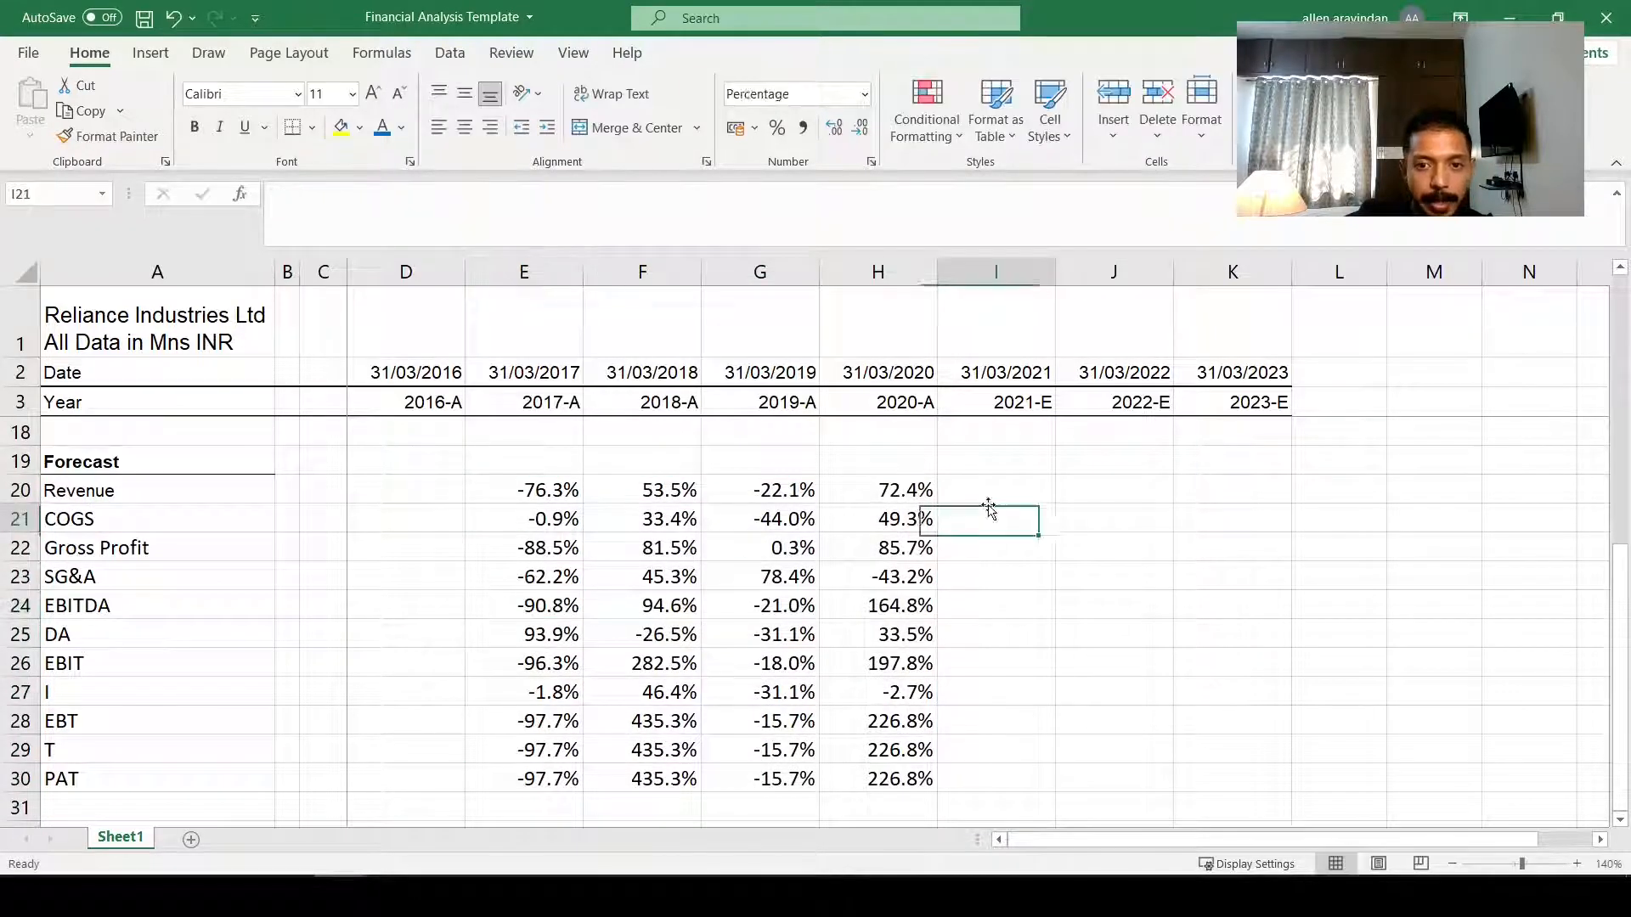
pyautogui.moveTo(913, 491); pyautogui.dragTo(1208, 488)
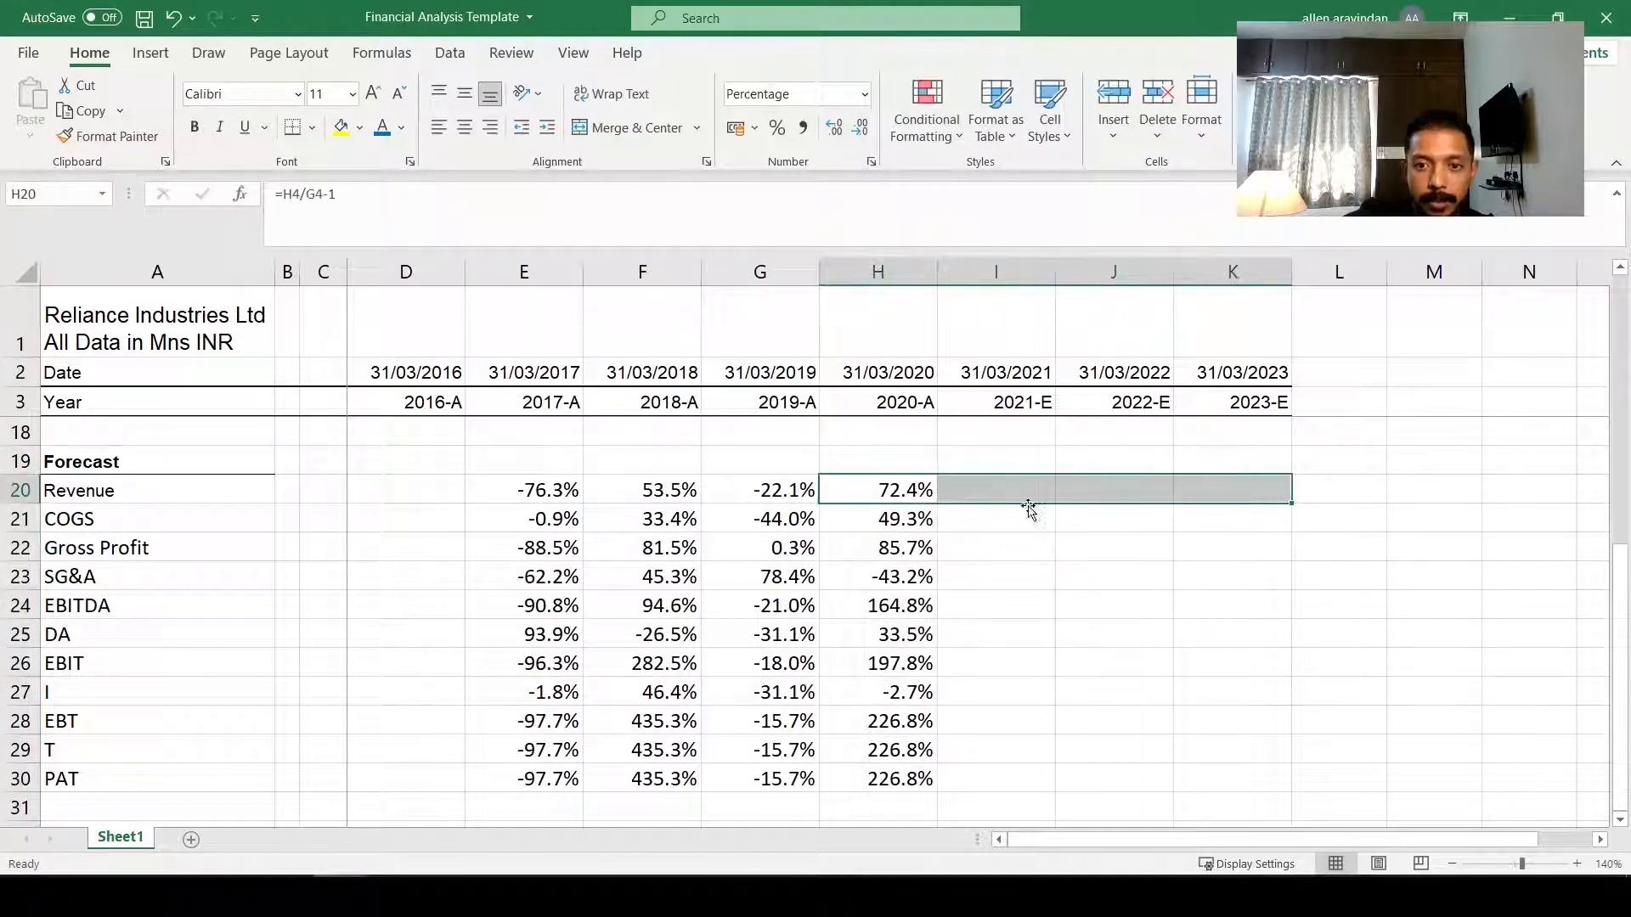
pyautogui.moveTo(1026, 495); pyautogui.dragTo(1255, 779)
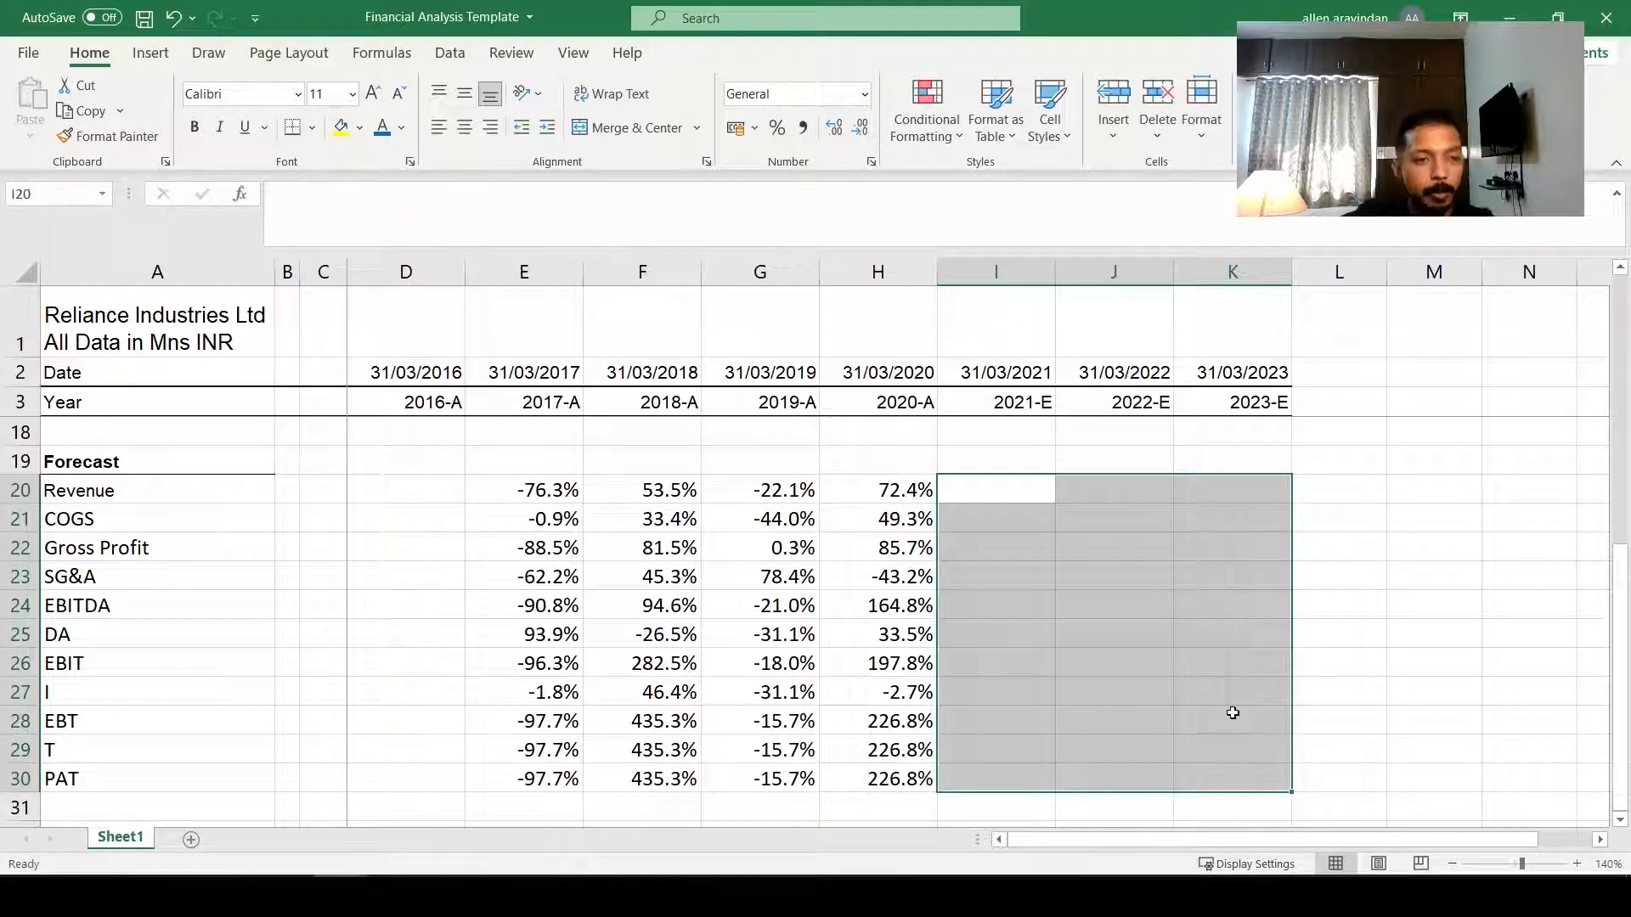
# Step: Enter an AVERAGE formula in I20 over the 2017–2020 revenue growth rates with fully absolute references, $E$20:$H$20
pyautogui.click(992, 490)
pyautogui.write('=average(')
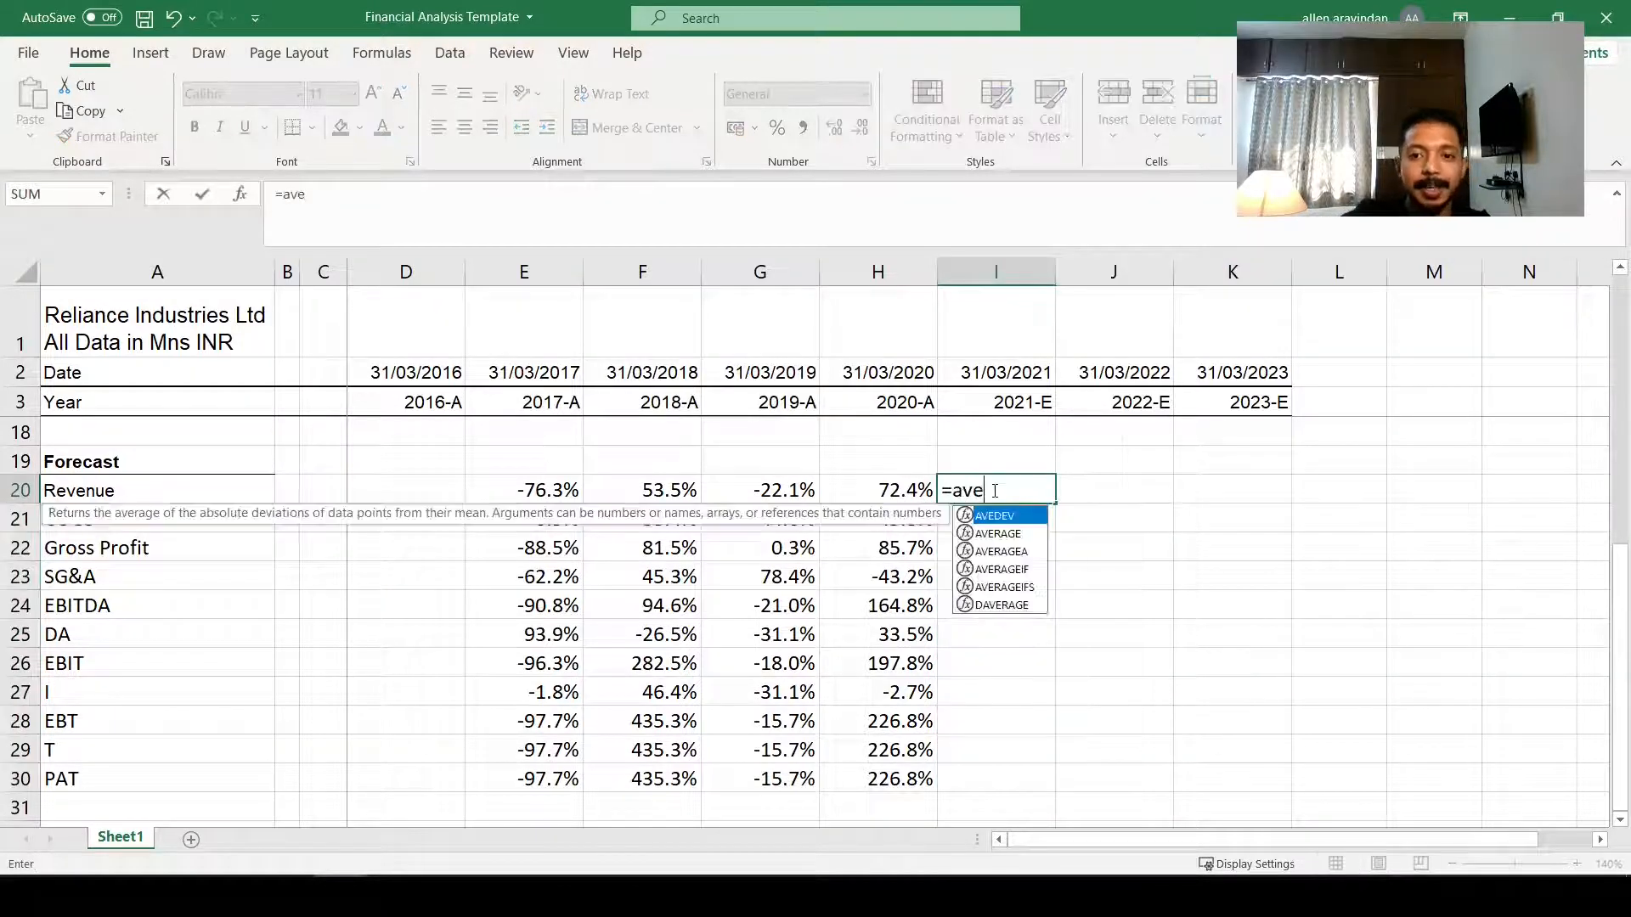
pyautogui.press('Left')
pyautogui.press('Left')
pyautogui.press('Left')
pyautogui.press('Left')
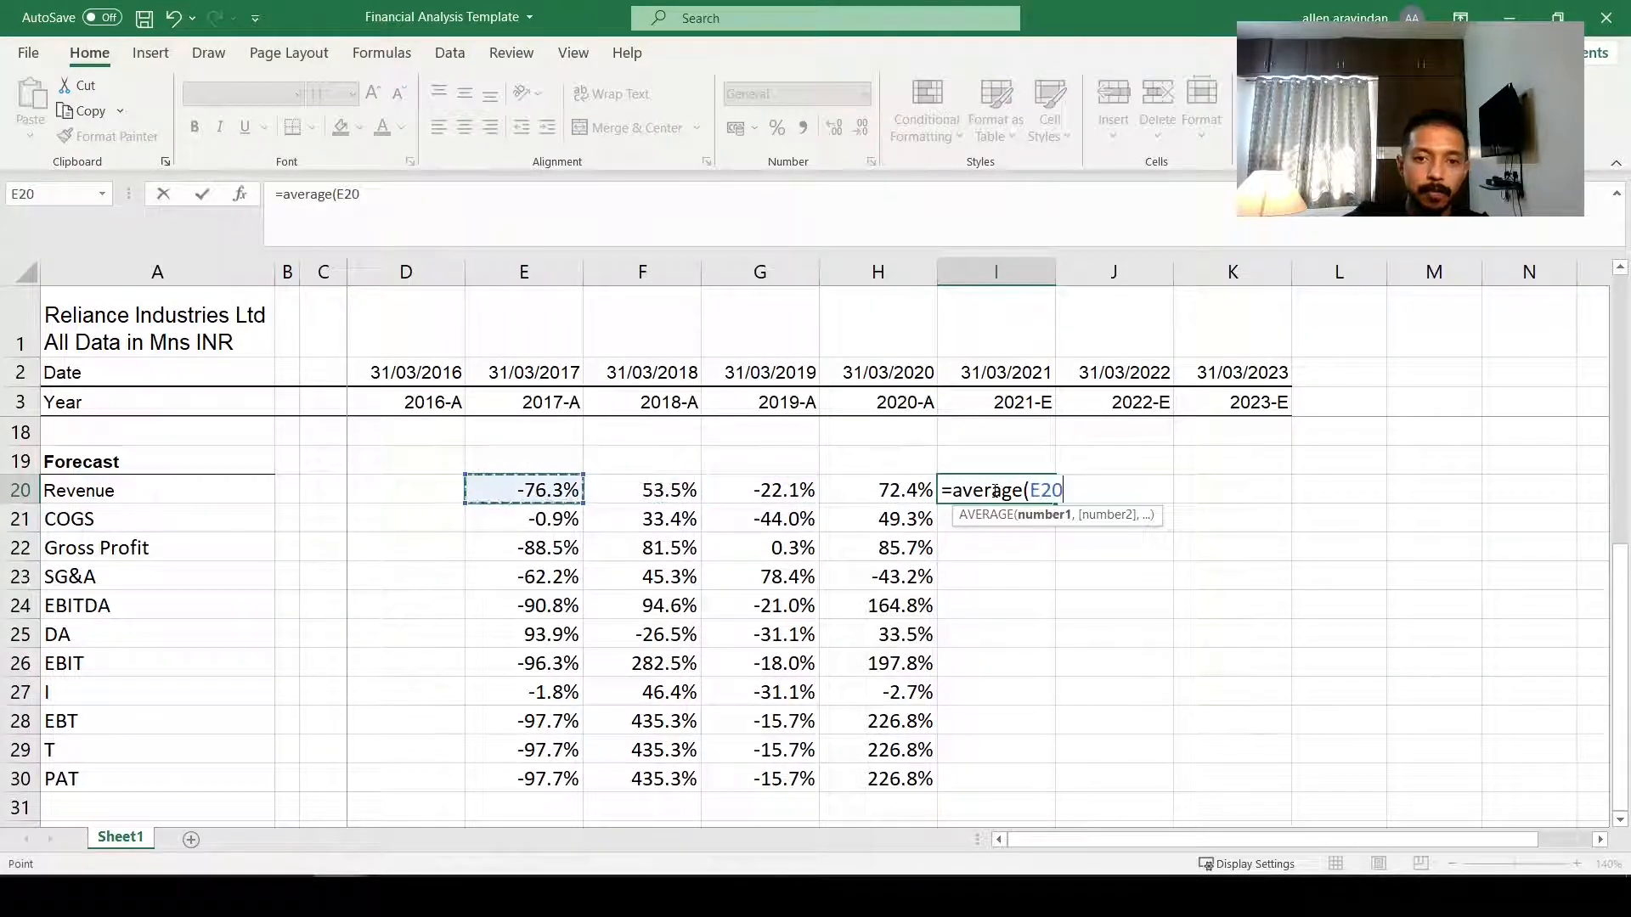
pyautogui.hotkey('shift', 'Right')
pyautogui.hotkey('shift', 'Right')
pyautogui.hotkey('shift', 'Right')
pyautogui.press('F4')
pyautogui.hotkey('ctrl', 'Return')
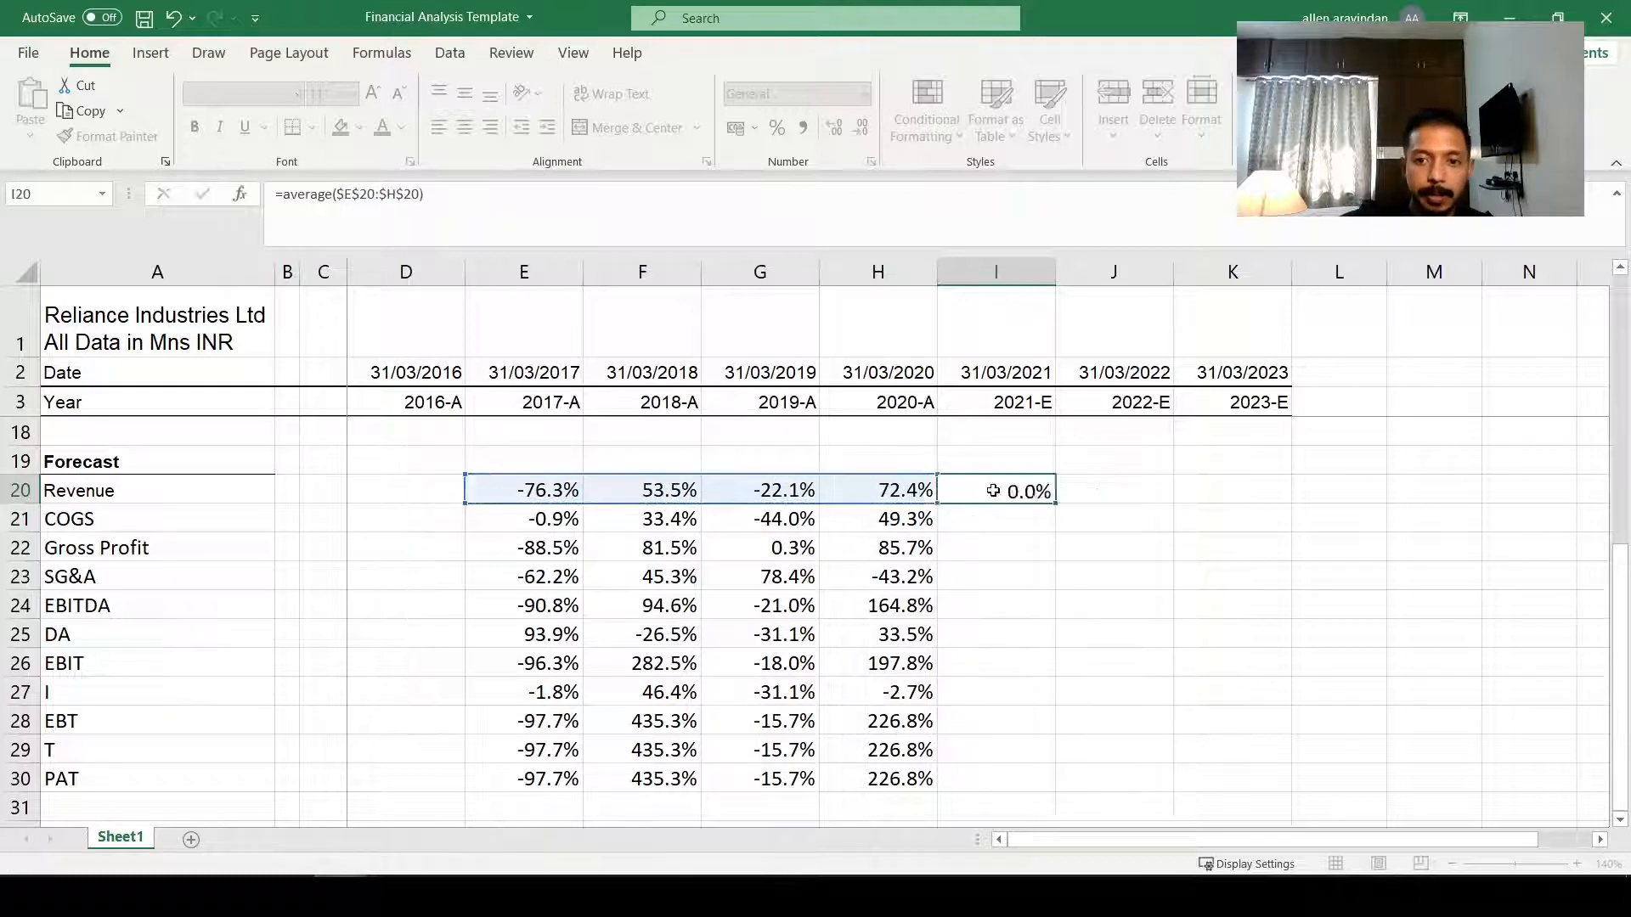
# Step: Copy the fully absolute average formula from I20 to J20:K20
pyautogui.hotkey('ctrl', 'c')
pyautogui.hotkey('shift', 'Right')
pyautogui.hotkey('shift', 'Right')
pyautogui.press('Return')
pyautogui.press('Right')
pyautogui.press('Left')
# Step: Change the I20 formula to =AVERAGE($E20:$H20) so that only the columns are locked
pyautogui.press('F2')
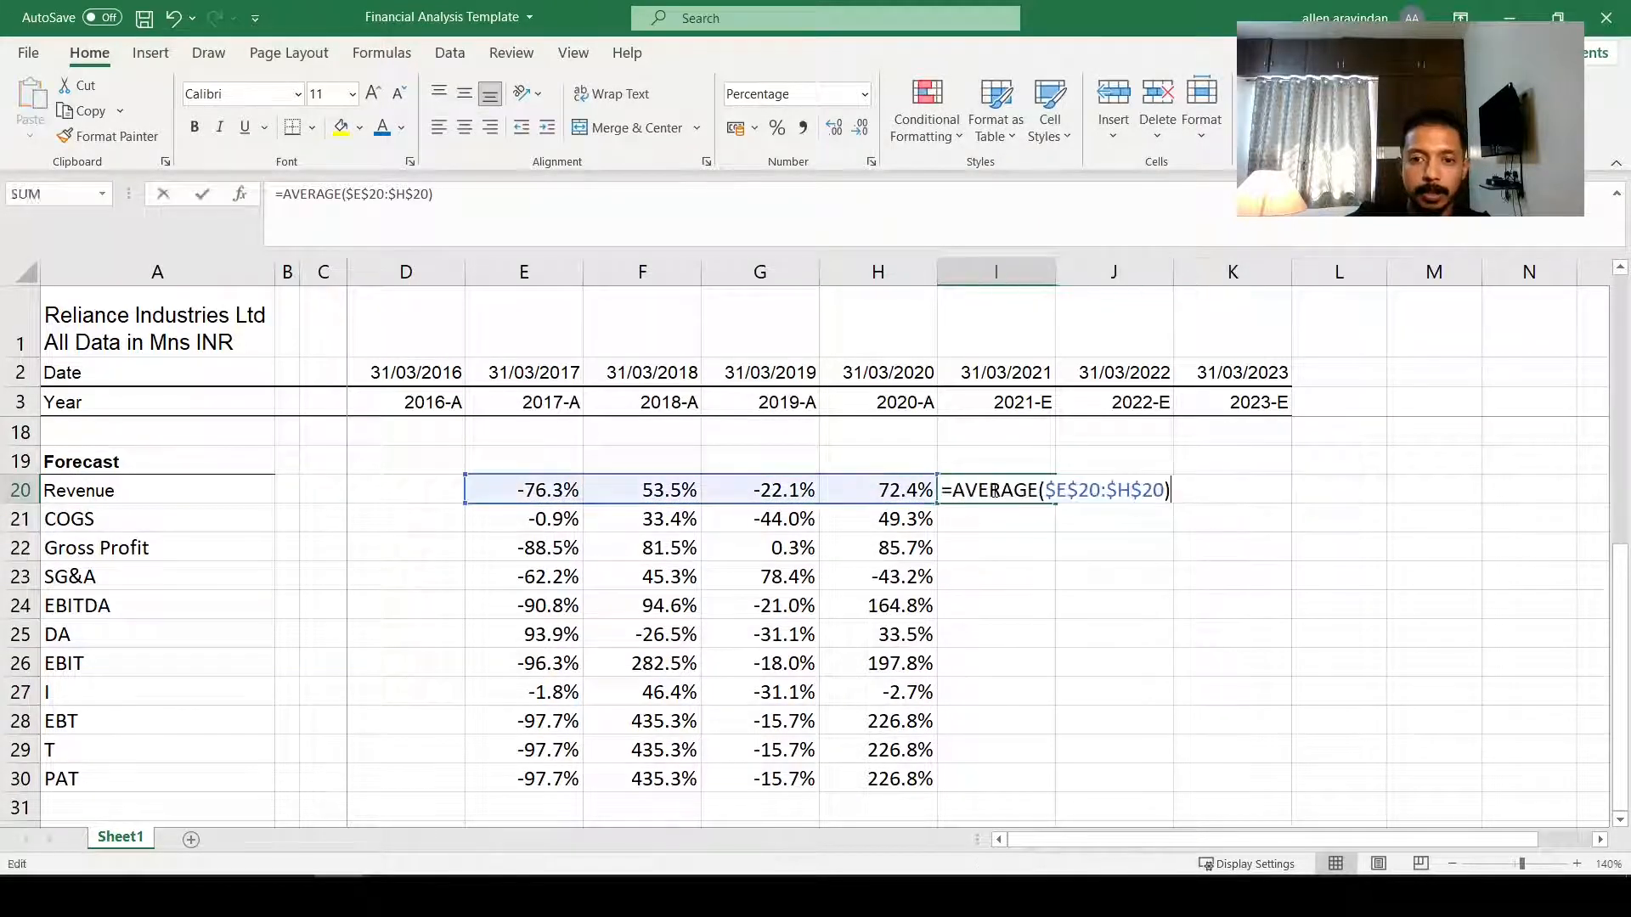
pyautogui.press('Tab')
pyautogui.press('Left')
pyautogui.press('F2')
pyautogui.press('Left')
pyautogui.press('Left')
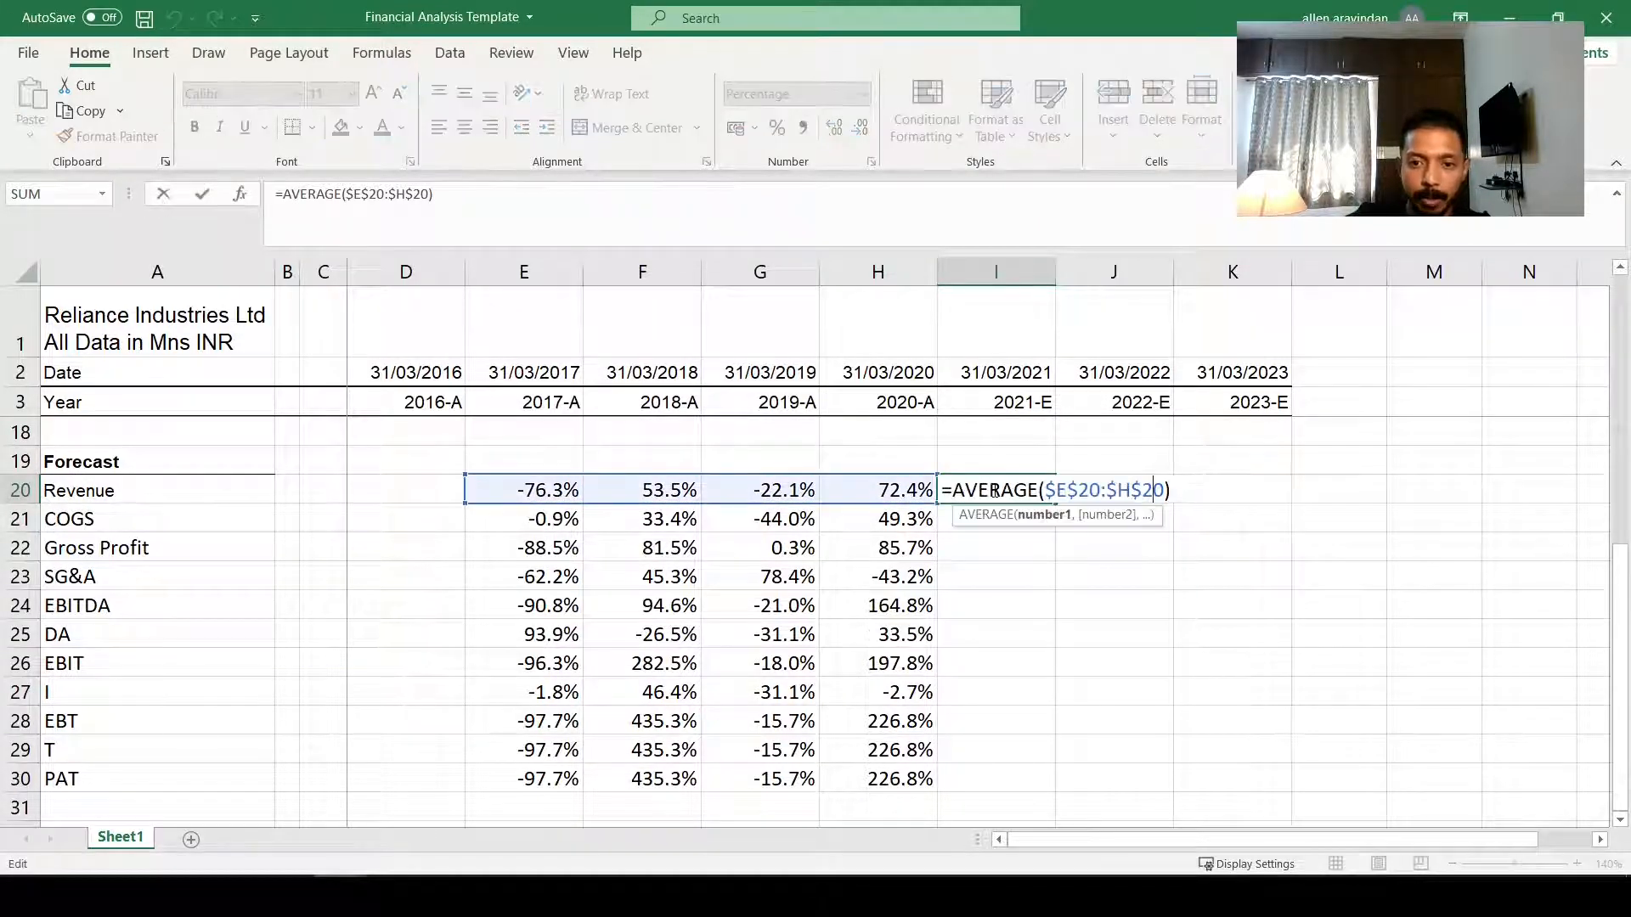
pyautogui.press('F4')
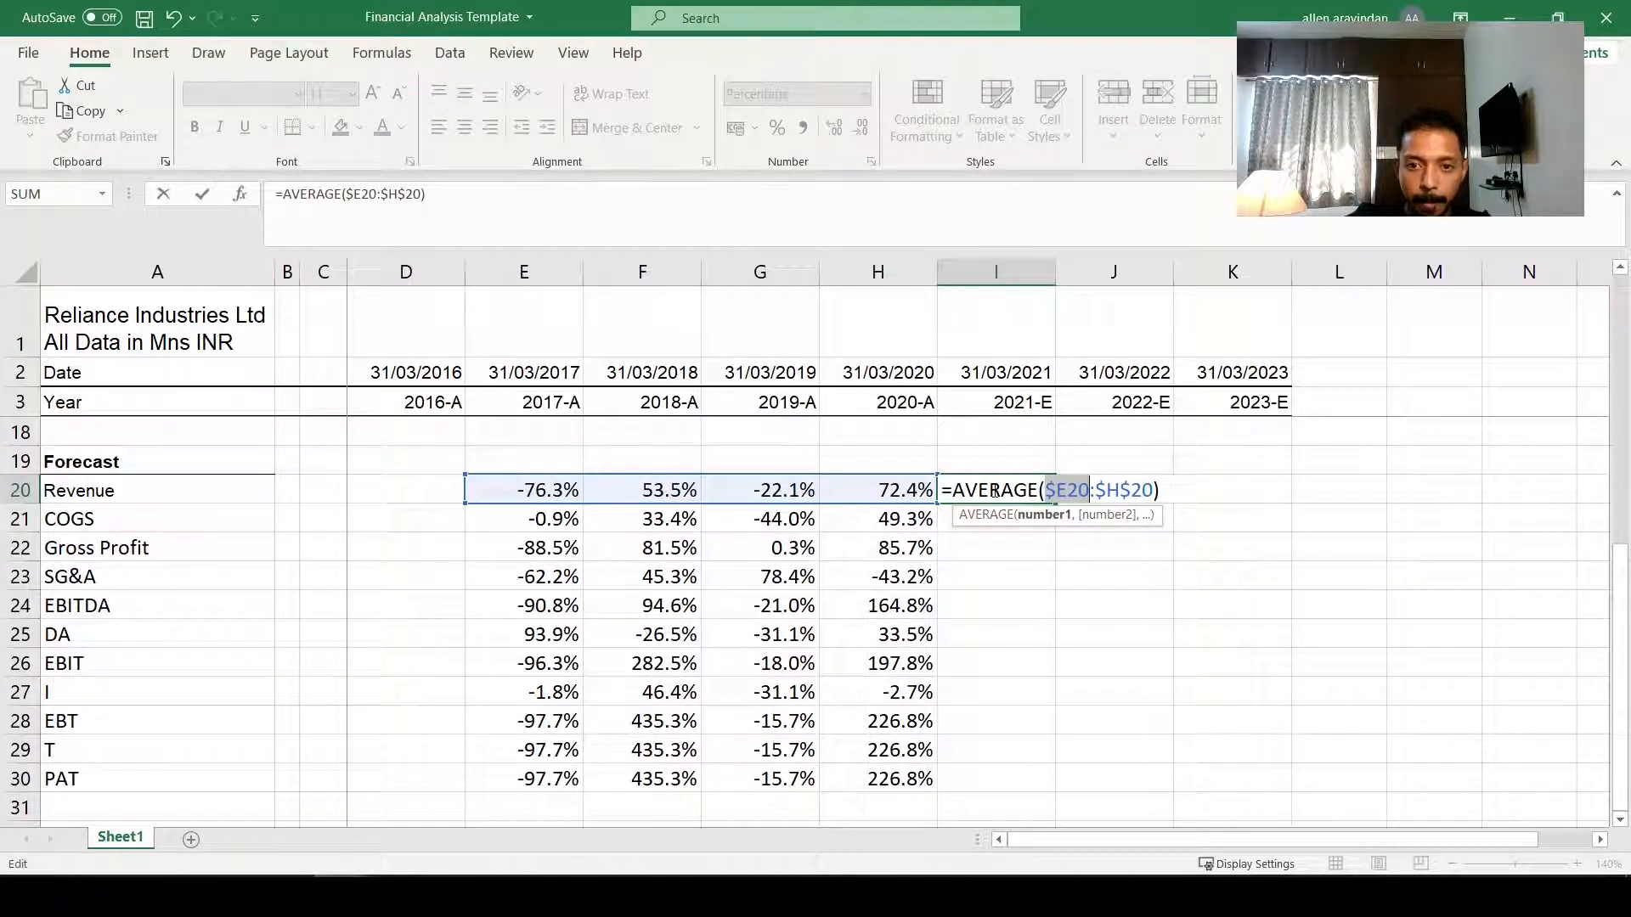
pyautogui.press('F4')
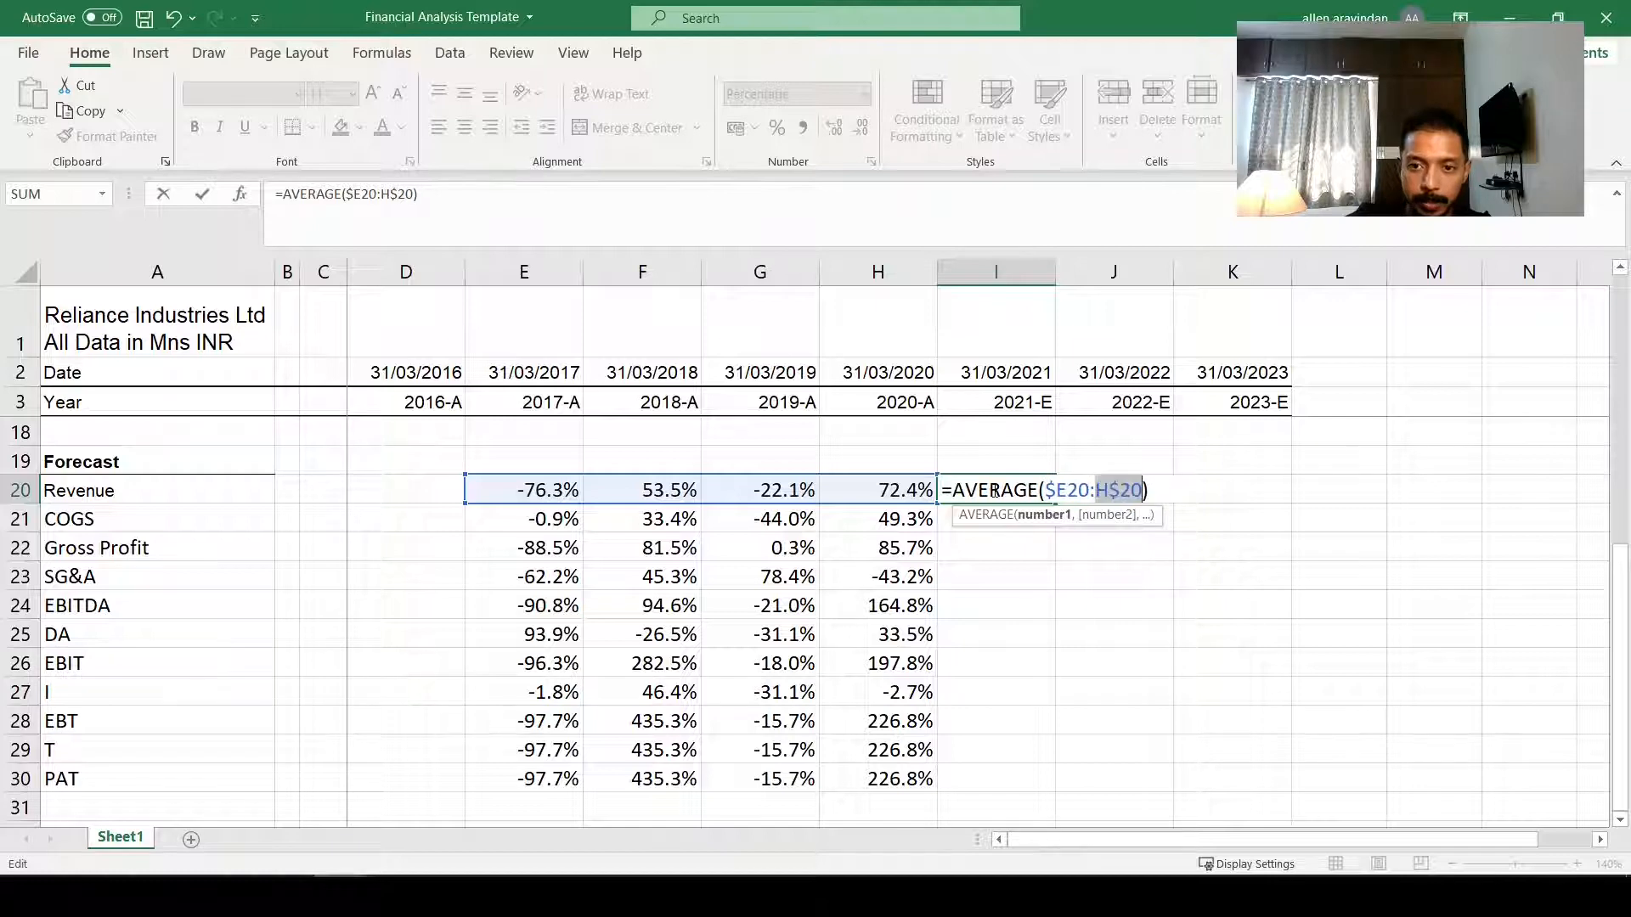
pyautogui.press('Return')
# Step: Copy the column-locked average formula from I20 into J20:K20 for 2022-E and 2023-E
pyautogui.press('Up')
pyautogui.hotkey('ctrl', 'c')
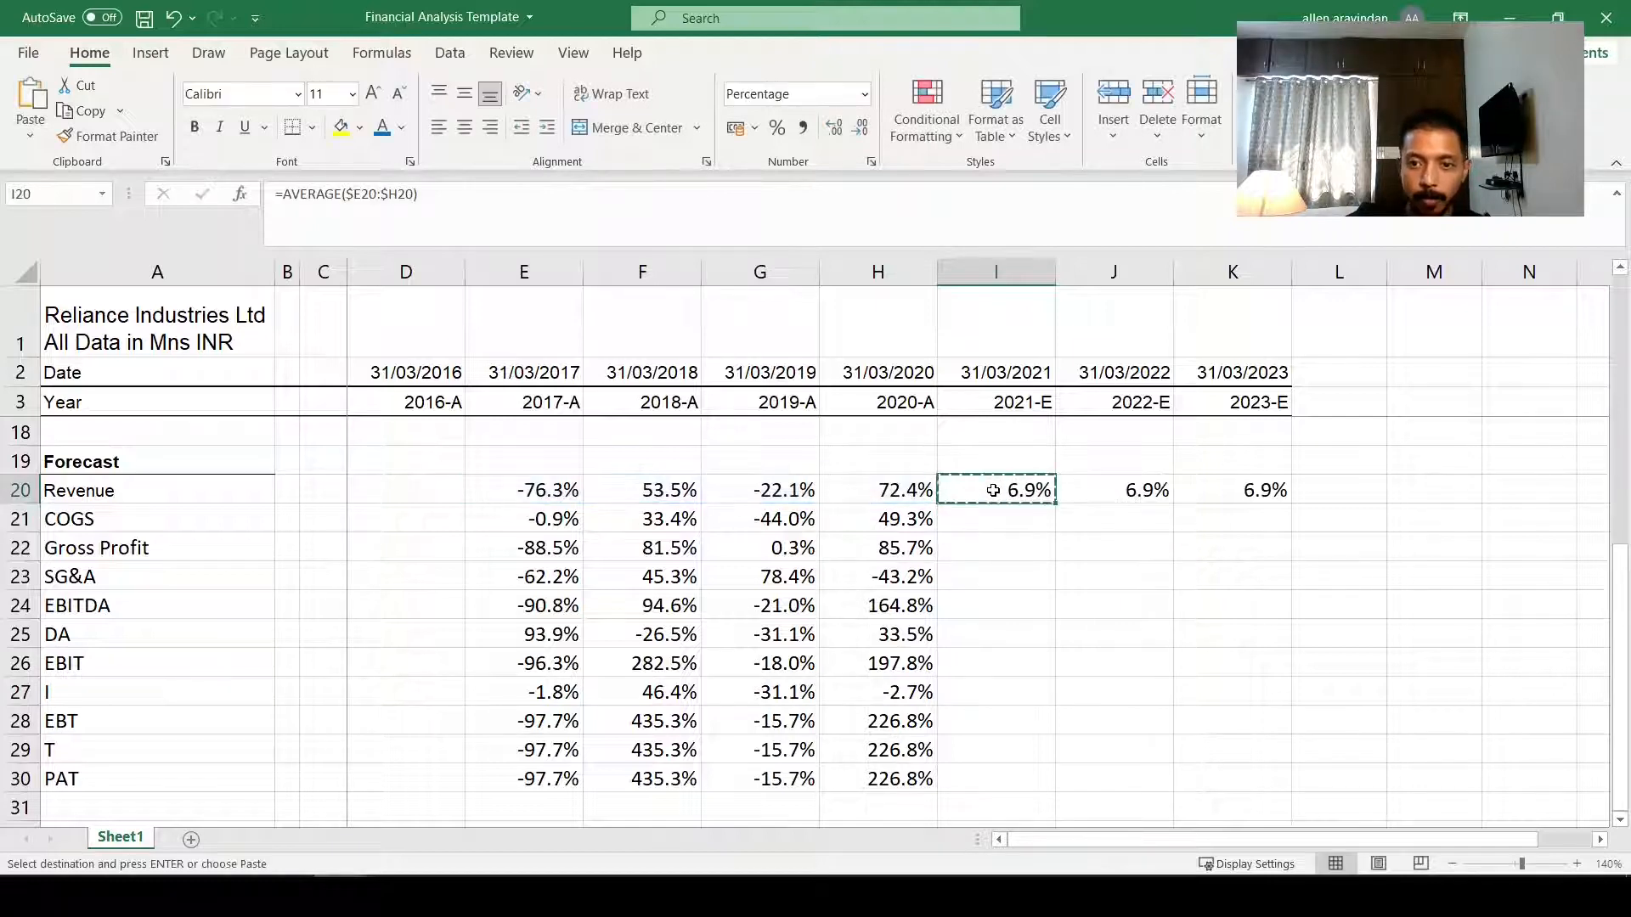
pyautogui.press('Right')
pyautogui.hotkey('shift', 'Right')
pyautogui.hotkey('ctrl', 'v')
# Step: Fill the 2021-E to 2023-E average formulas of row 20 down through the T row 29
pyautogui.hotkey('shift', 'Down')
pyautogui.hotkey('shift', 'Down')
pyautogui.hotkey('shift', 'Down')
pyautogui.hotkey('shift', 'Down')
pyautogui.hotkey('shift', 'Down')
pyautogui.hotkey('shift', 'Down')
pyautogui.hotkey('shift', 'Down')
pyautogui.hotkey('shift', 'Down')
pyautogui.hotkey('shift', 'Down')
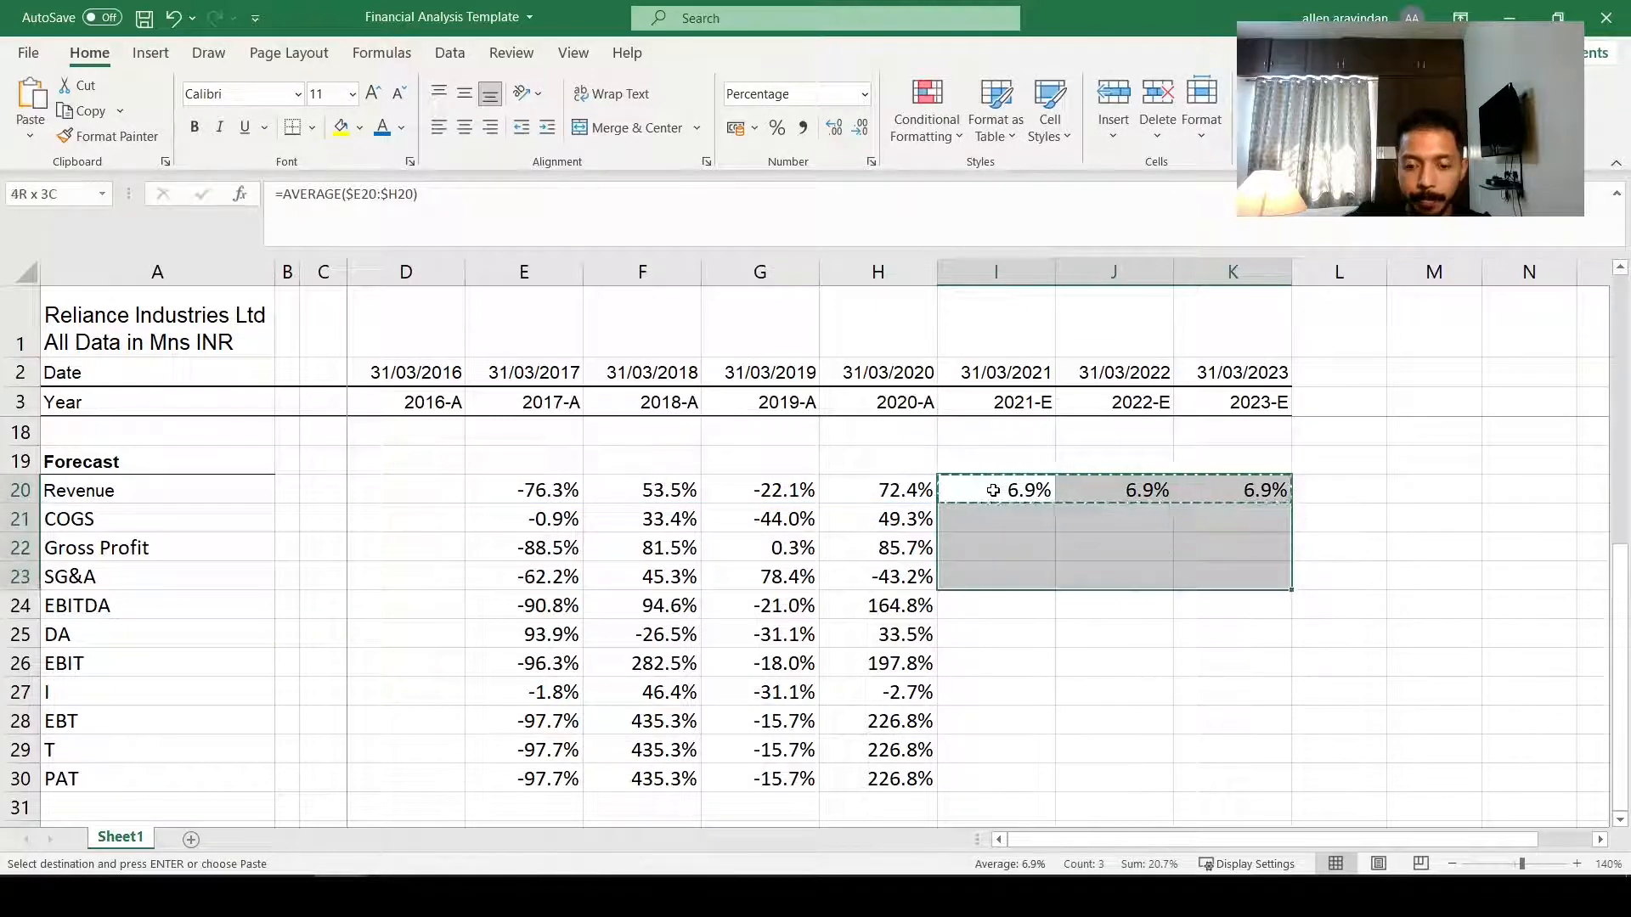
pyautogui.hotkey('ctrl', 'v')
# Step: Extend the average formulas from I29:K29 into the PAT row, I30:K30
pyautogui.press('Down')
pyautogui.press('Down')
pyautogui.press('Down')
pyautogui.press('Down')
pyautogui.press('Down')
pyautogui.press('Down')
pyautogui.press('Down')
pyautogui.press('Down')
pyautogui.press('Down')
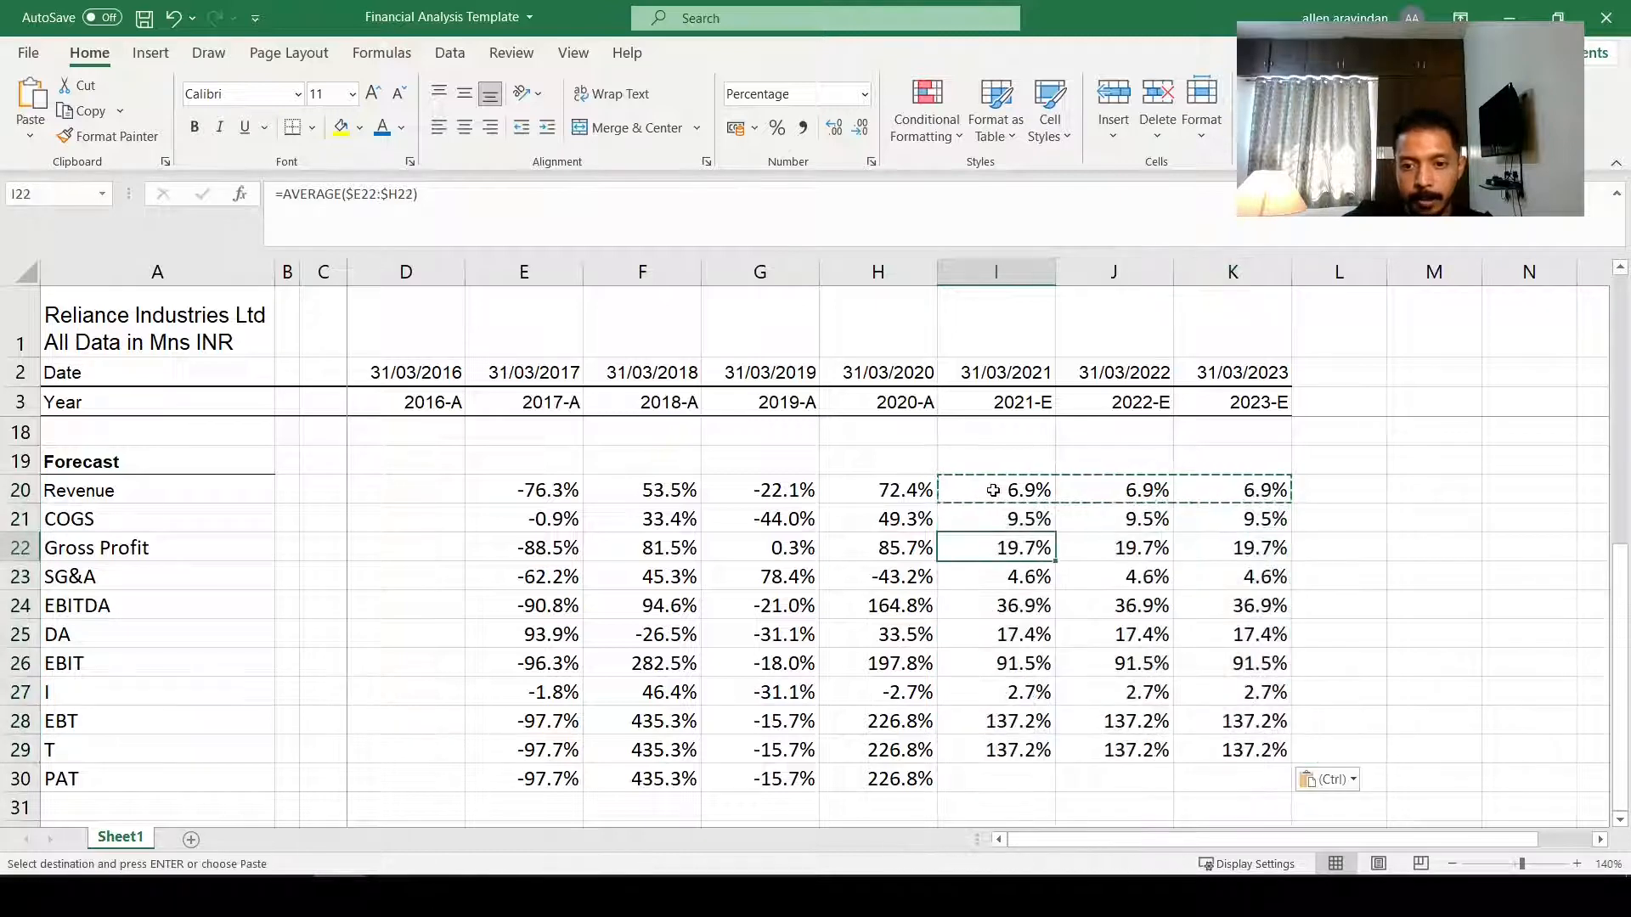
pyautogui.hotkey('shift', 'Right')
pyautogui.hotkey('shift', 'Right')
pyautogui.hotkey('shift', 'Down')
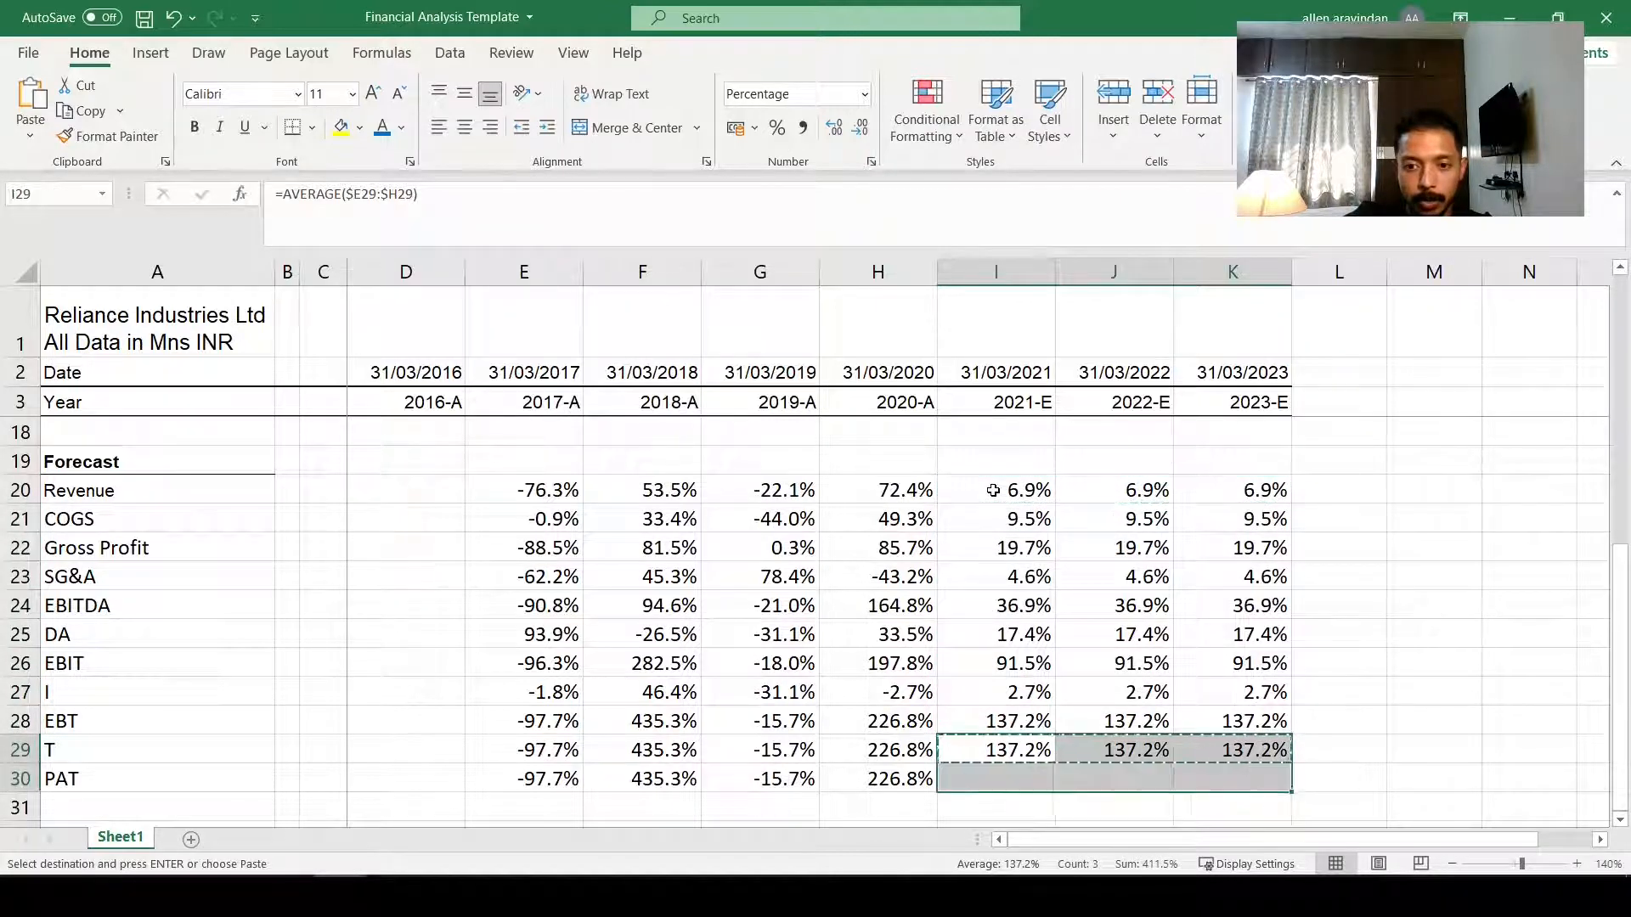
pyautogui.press('Return')
pyautogui.press('Down')
pyautogui.press('Up')
pyautogui.press('Up')
pyautogui.press('Up')
pyautogui.press('Up')
pyautogui.press('Up')
pyautogui.press('Up')
pyautogui.press('Up')
pyautogui.press('Up')
pyautogui.press('Up')
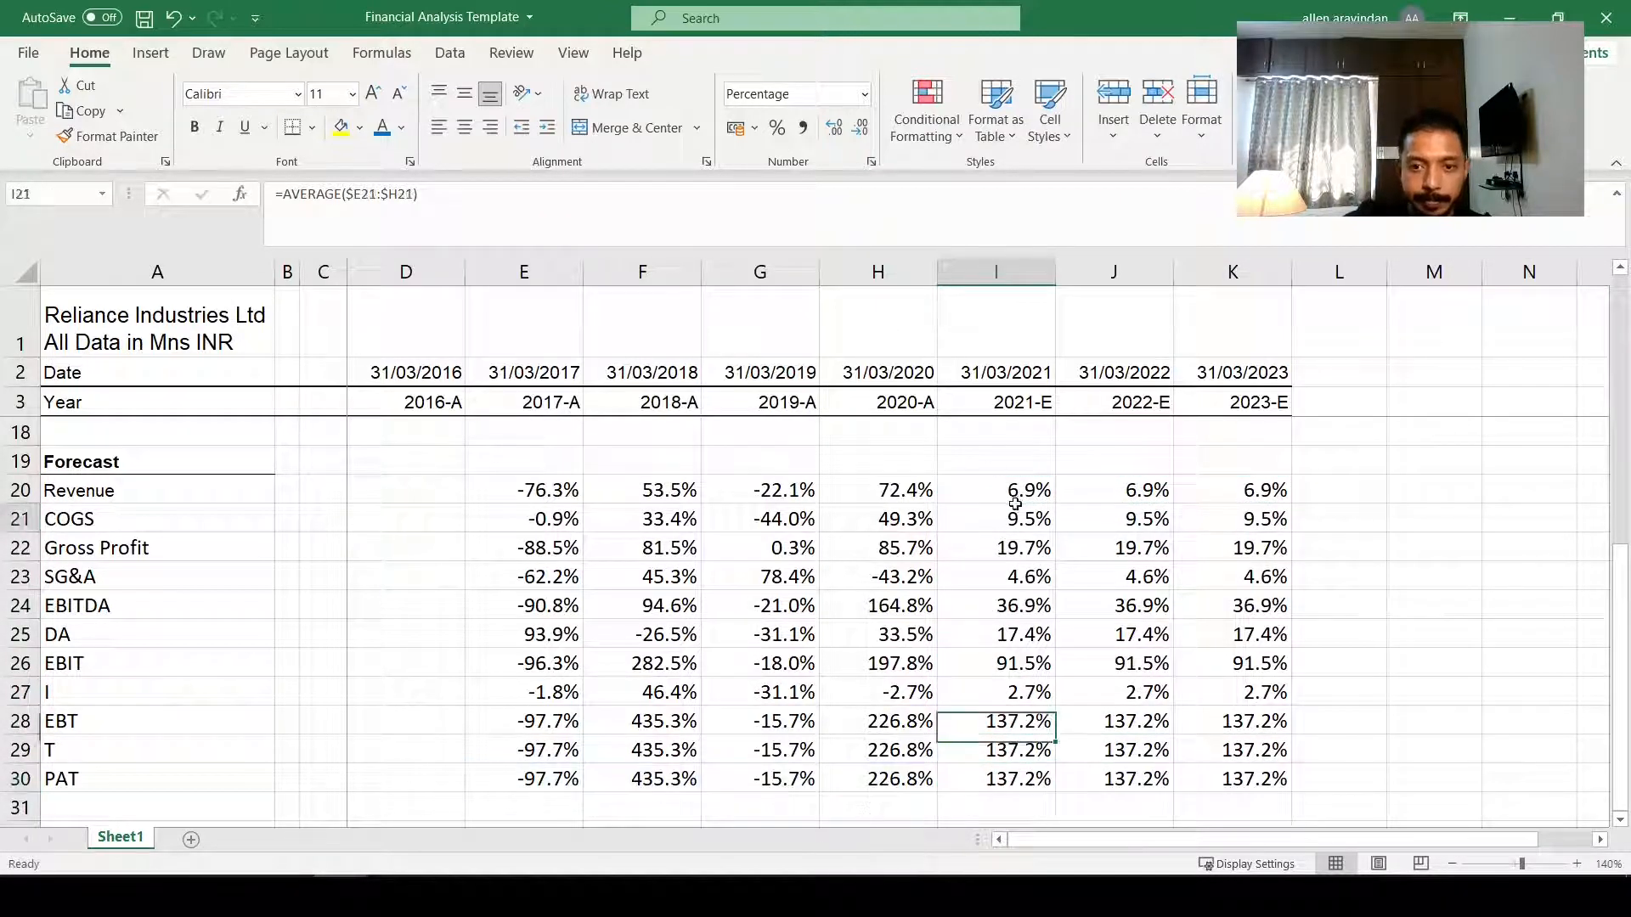
# Step: Colour the forecast revenue growth rates in I20:K20 with the standard red font colour
pyautogui.moveTo(1008, 492); pyautogui.dragTo(1210, 497)
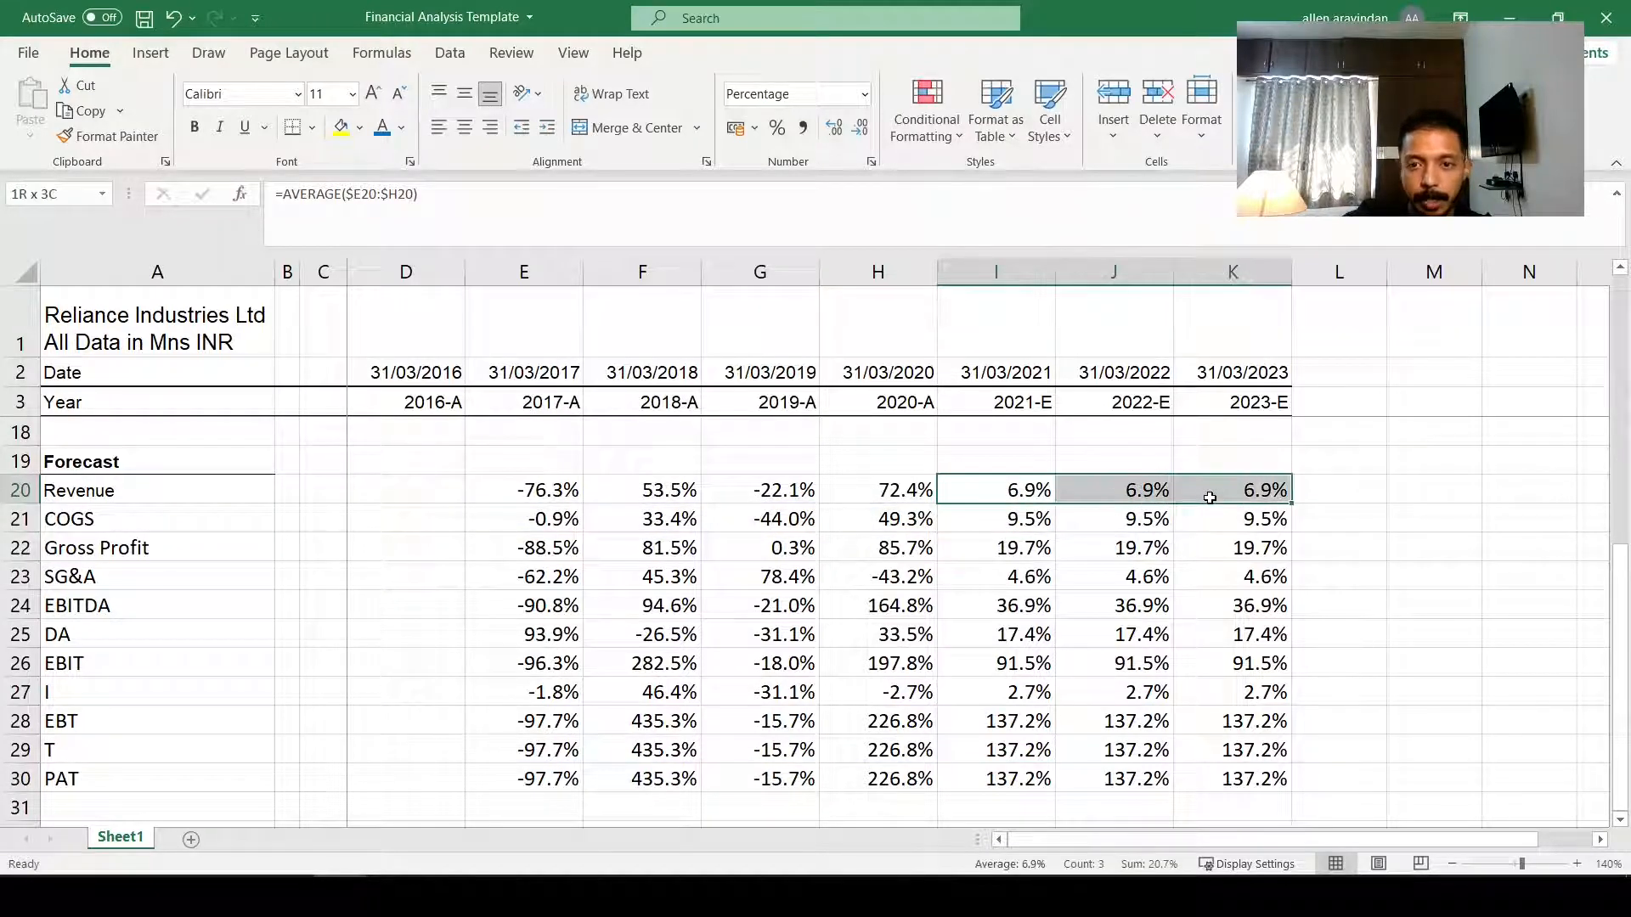
pyautogui.scroll(1, 1027, 562)
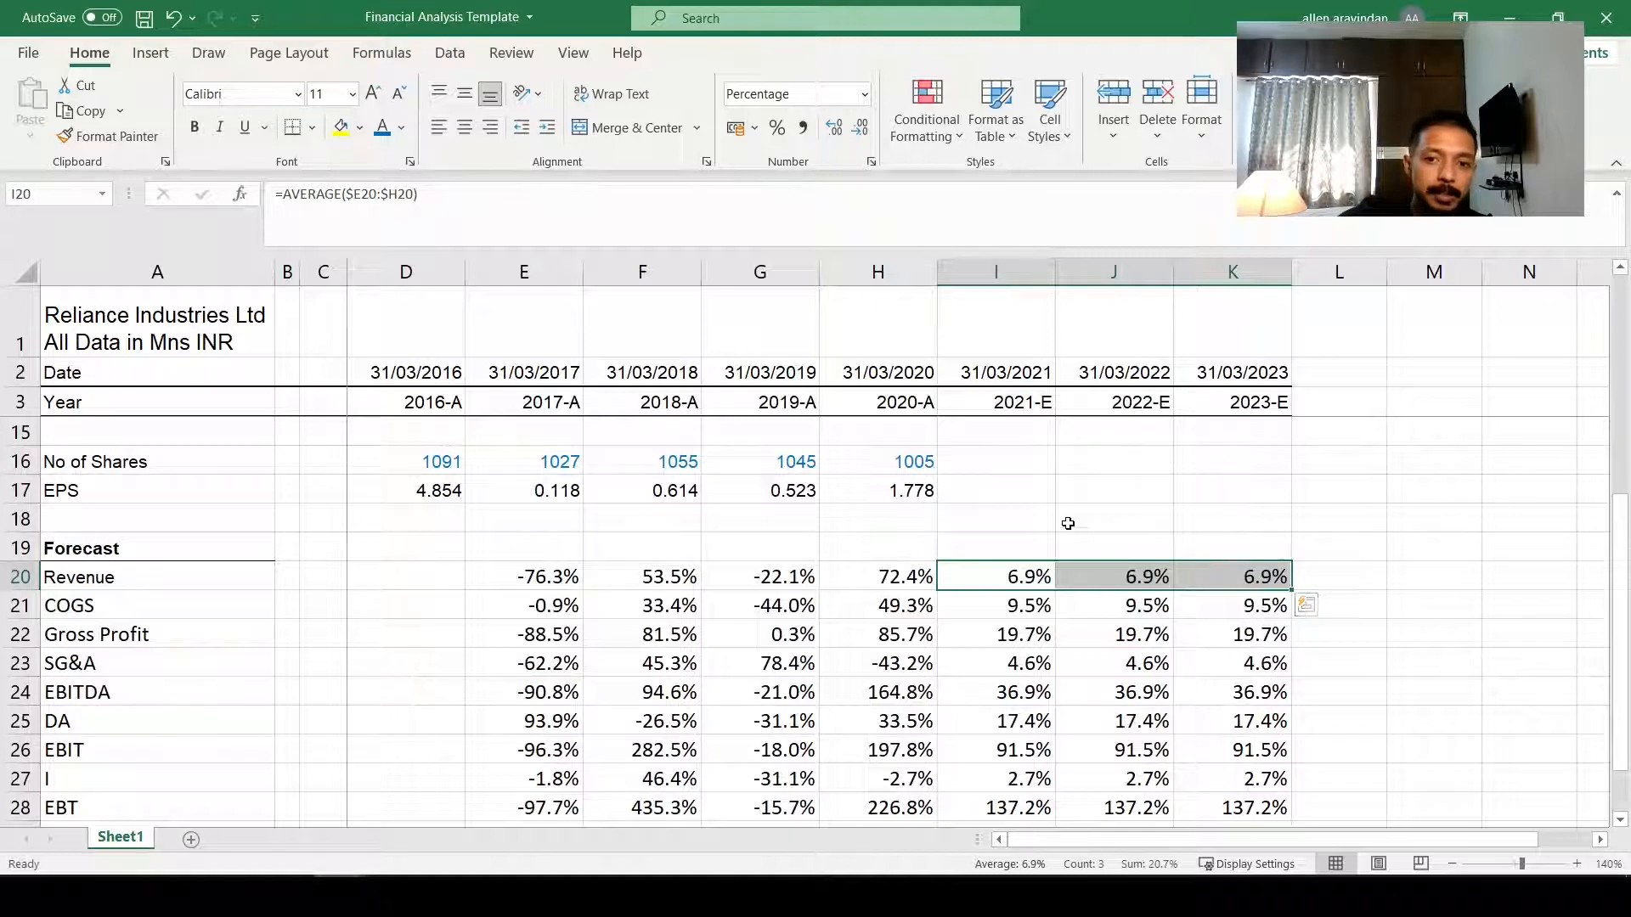
pyautogui.click(401, 127)
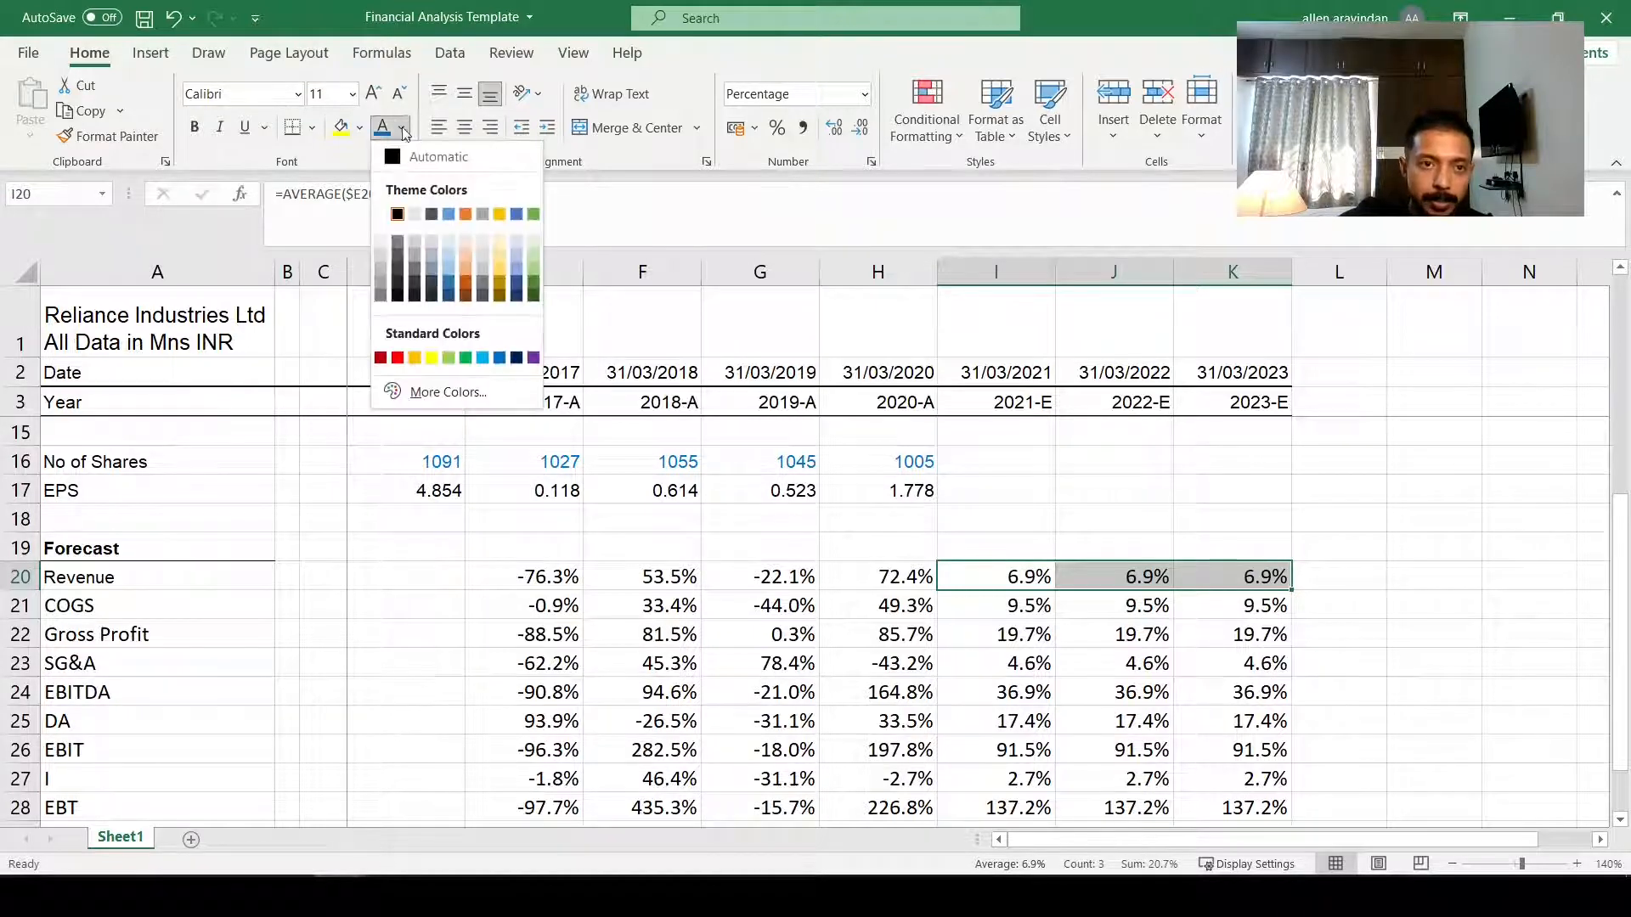
pyautogui.click(397, 358)
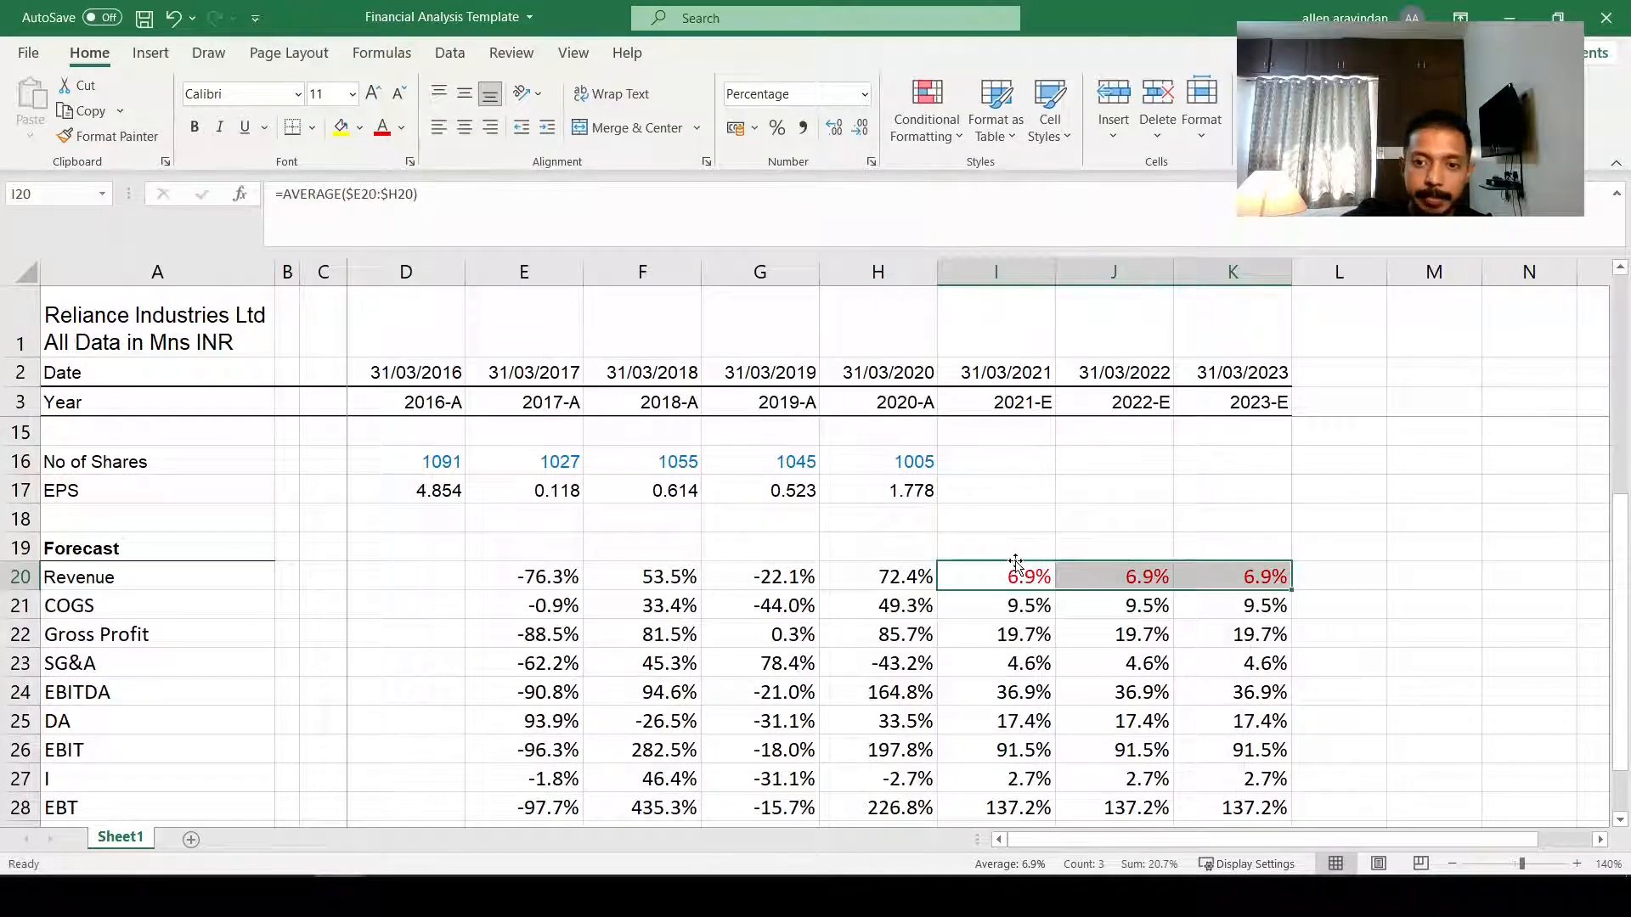
# Step: Check the COGS average formula in I21 and the 2017-A growth formula in E21
pyautogui.click(1005, 602)
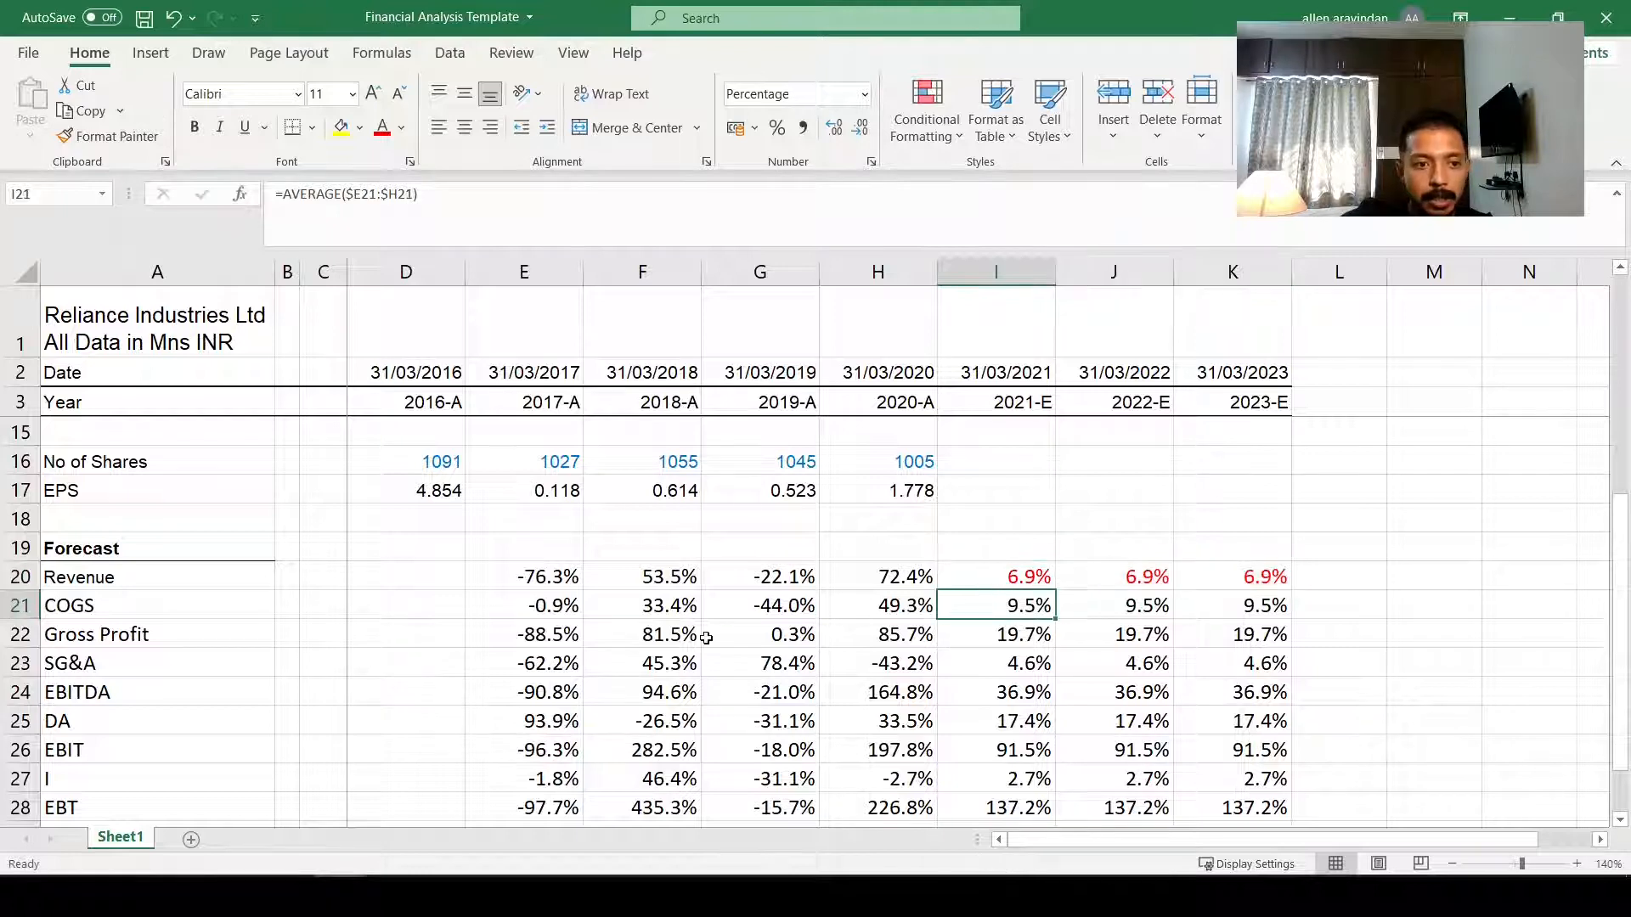
pyautogui.doubleClick(1009, 608)
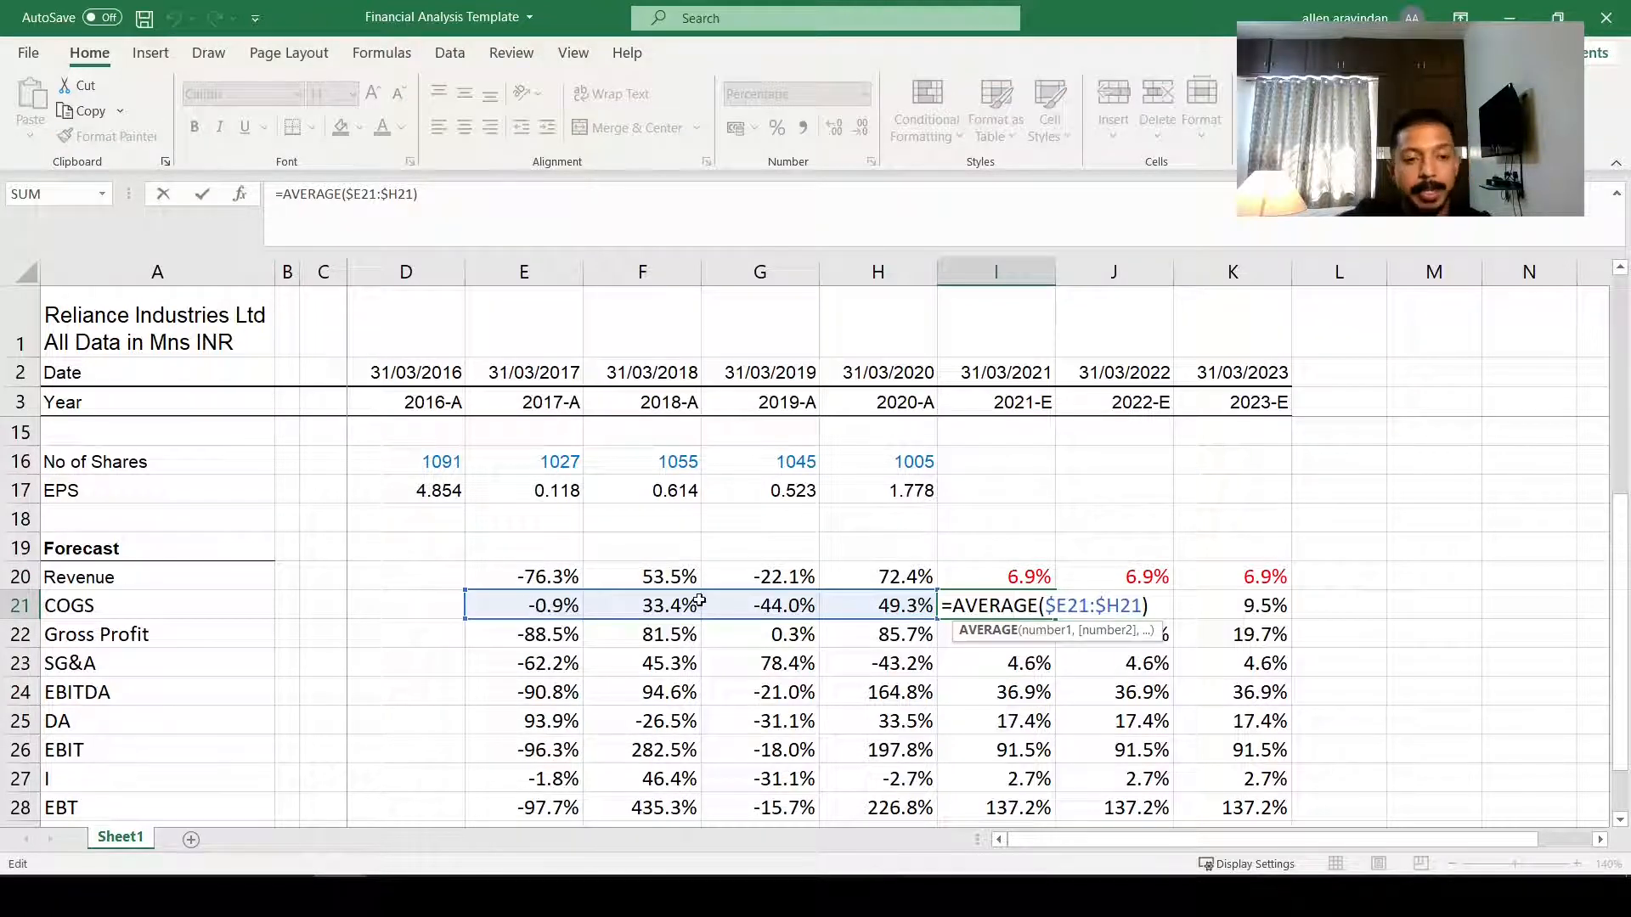
pyautogui.press('Escape')
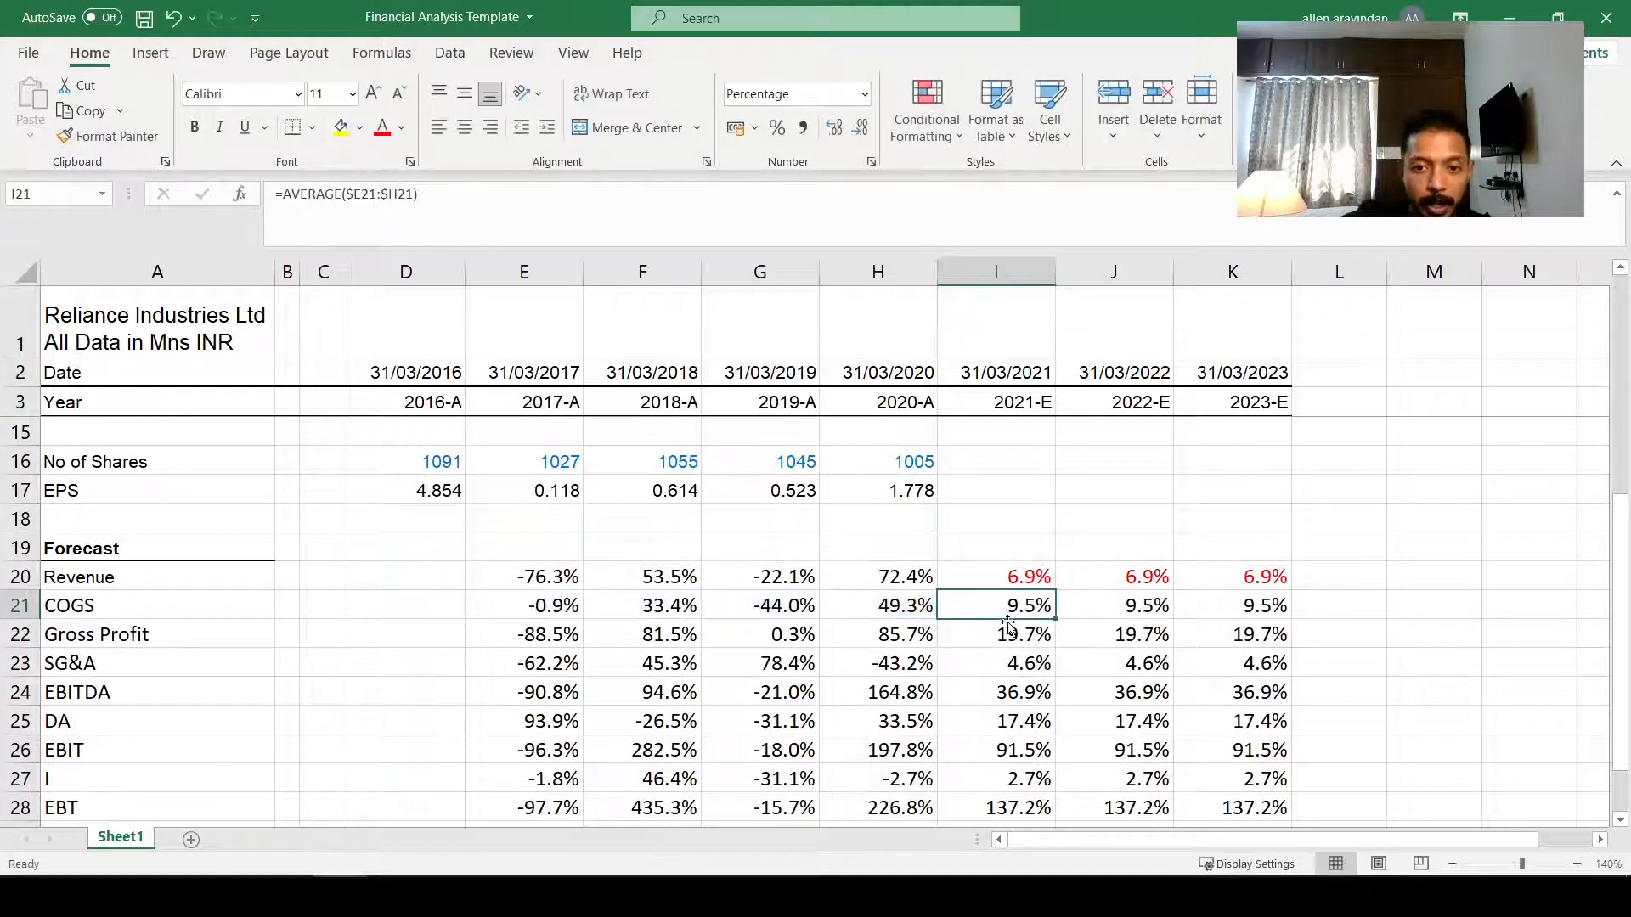
pyautogui.doubleClick(1011, 608)
pyautogui.click(535, 608)
pyautogui.doubleClick(545, 609)
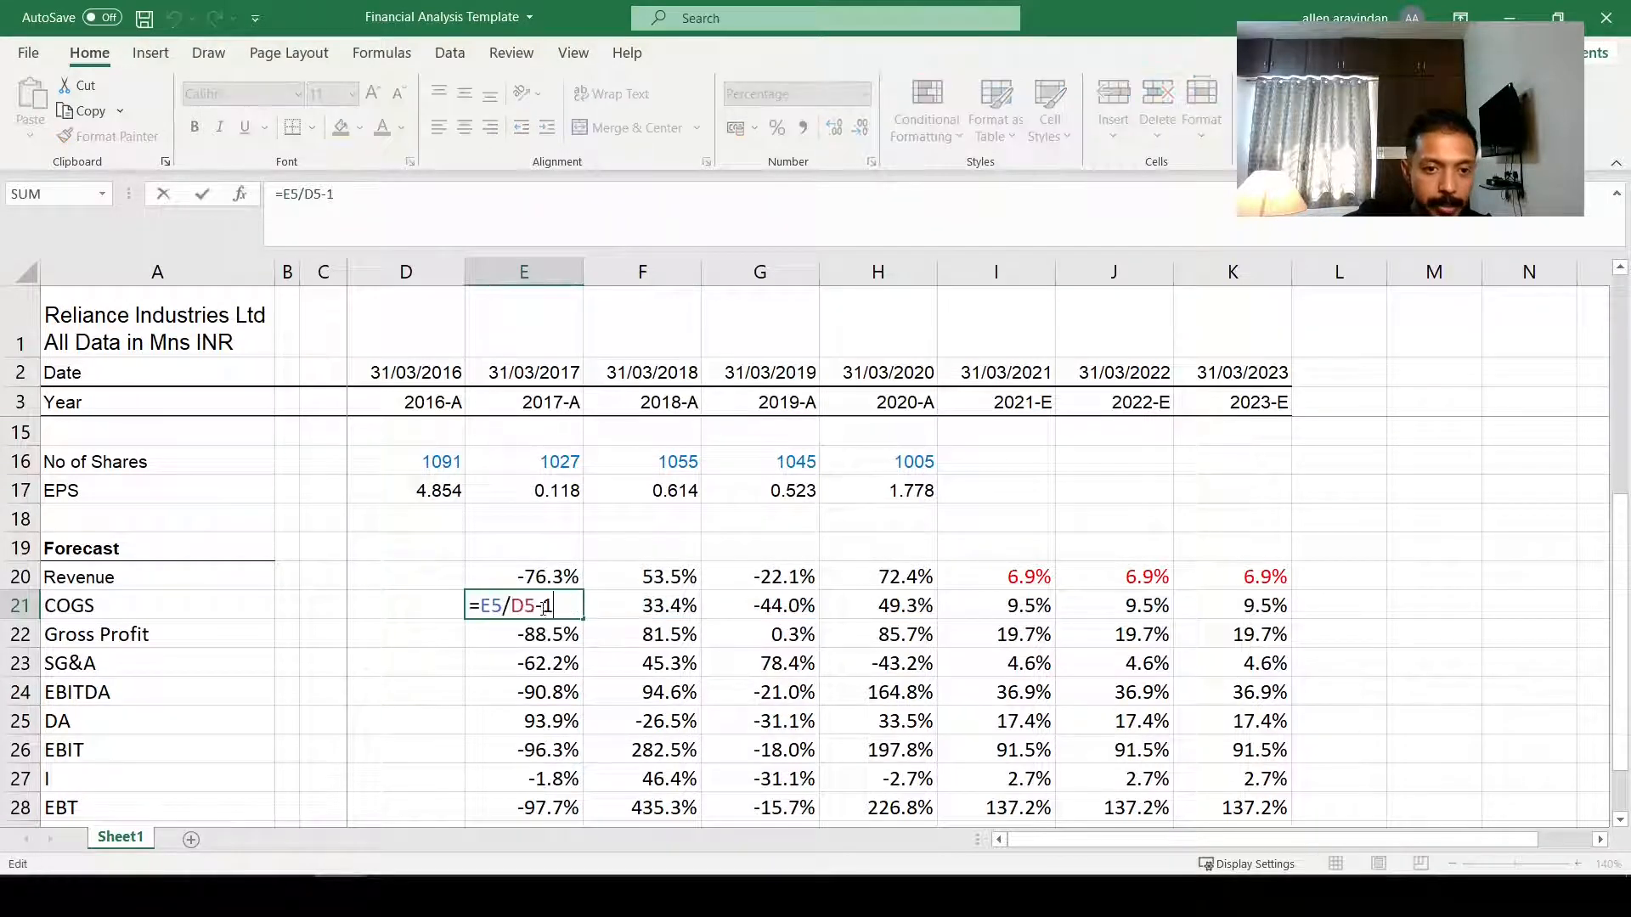
pyautogui.press('Escape')
# Step: Replace the 2017-A COGS growth formula in E21 with COGS as a share of revenue, =E5/E4
pyautogui.write('=')
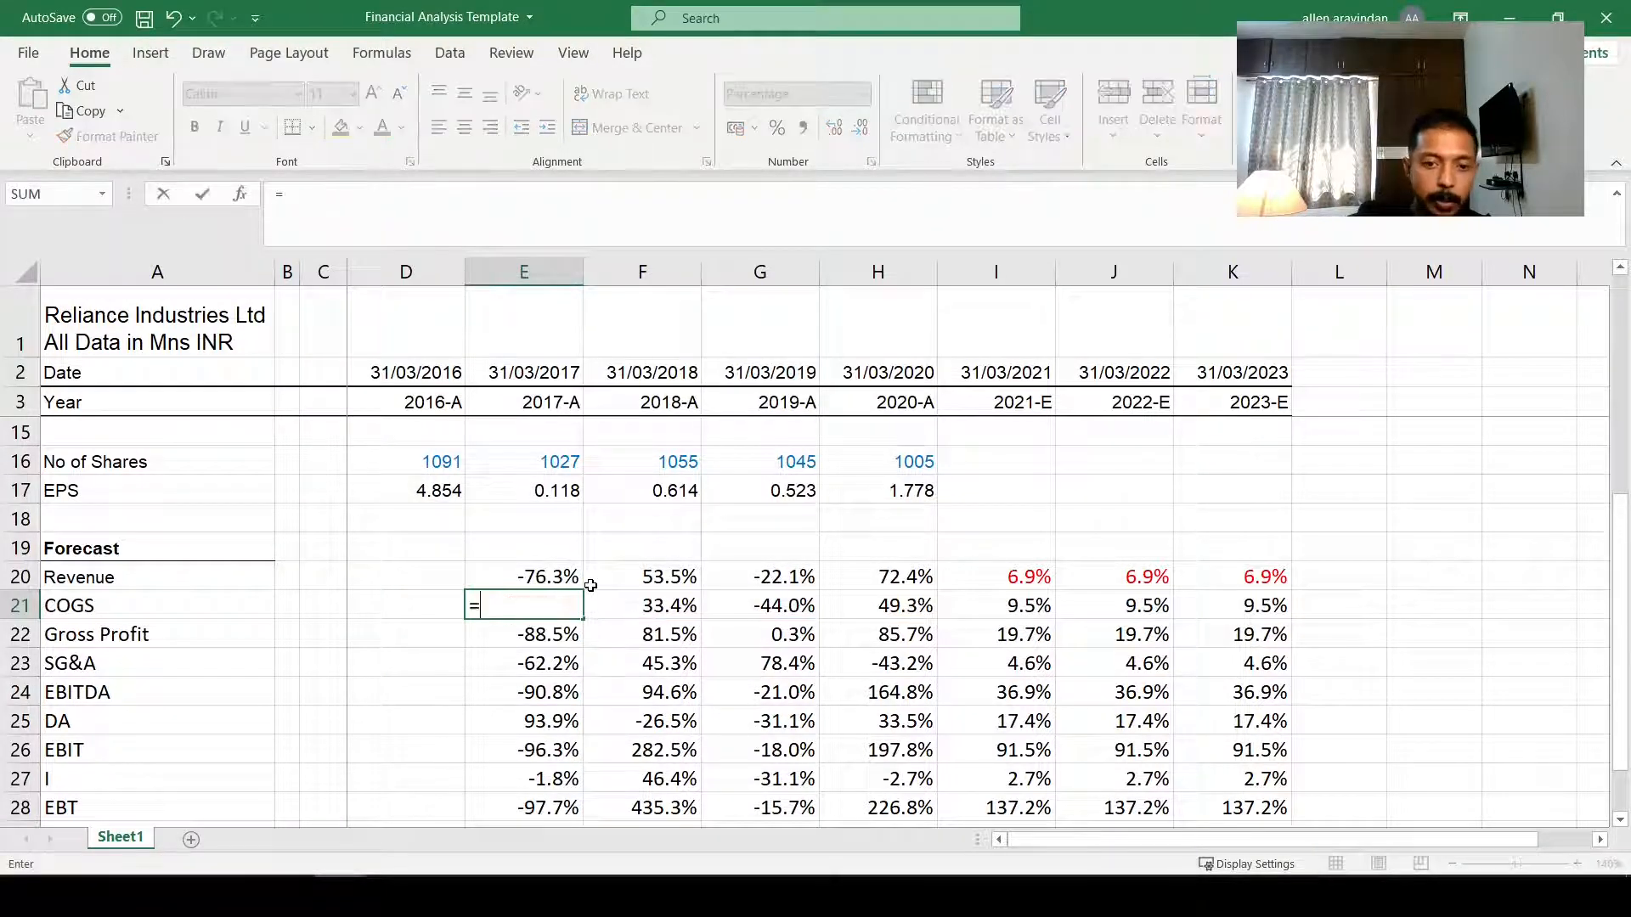
pyautogui.scroll(1, 590, 585)
pyautogui.scroll(3, 591, 586)
pyautogui.scroll(-1, 561, 527)
pyautogui.scroll(1, 553, 465)
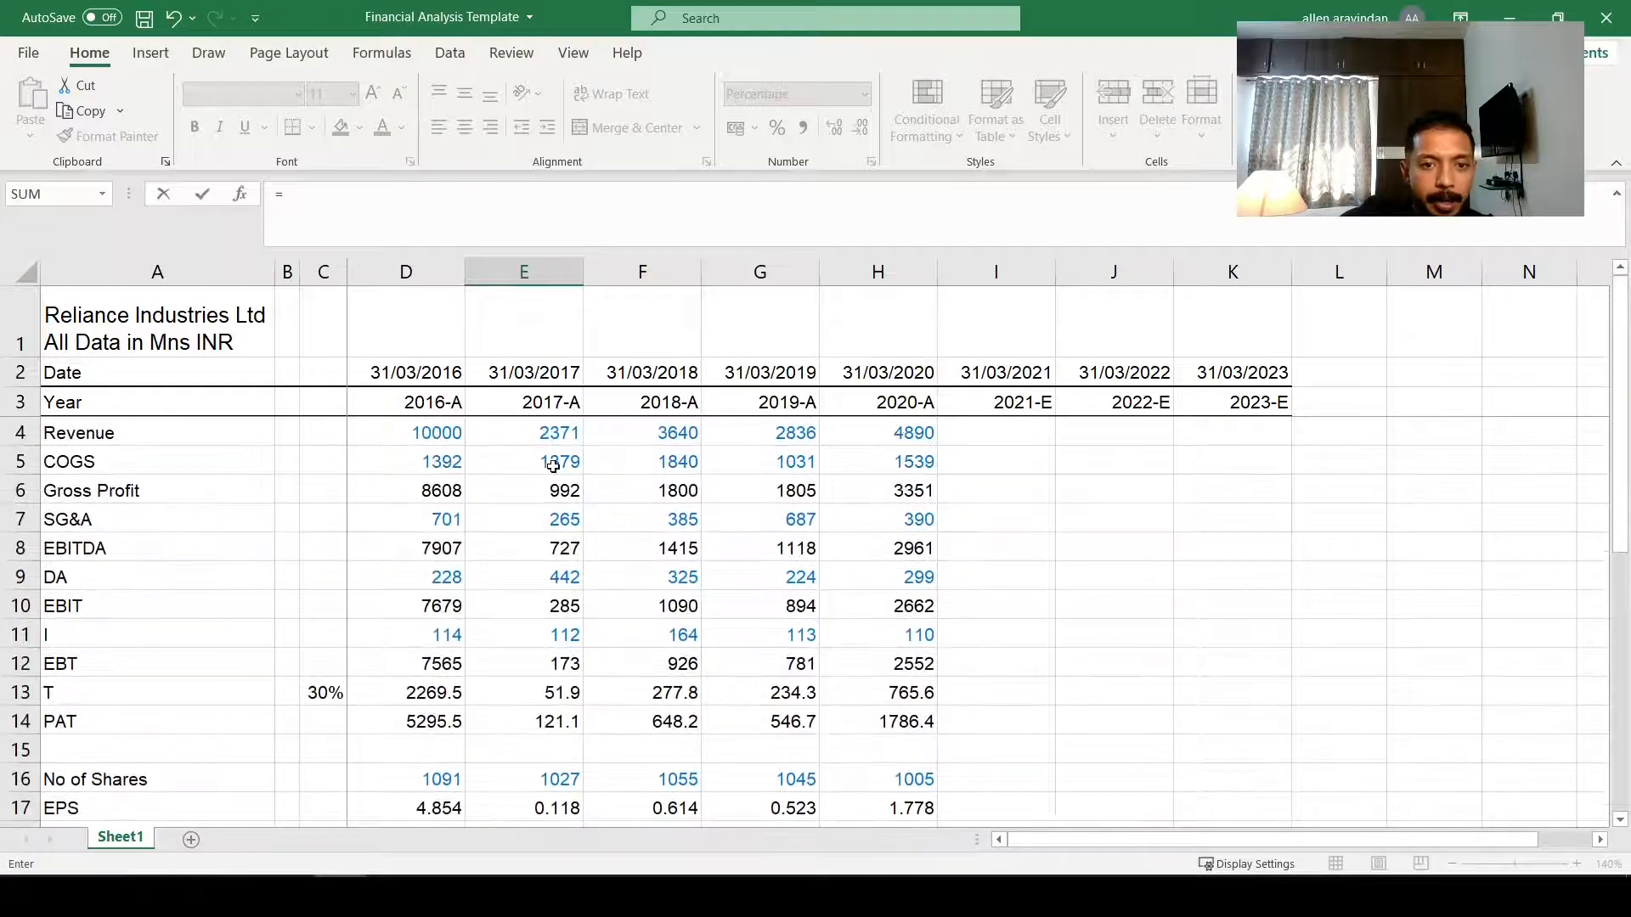
pyautogui.click(553, 462)
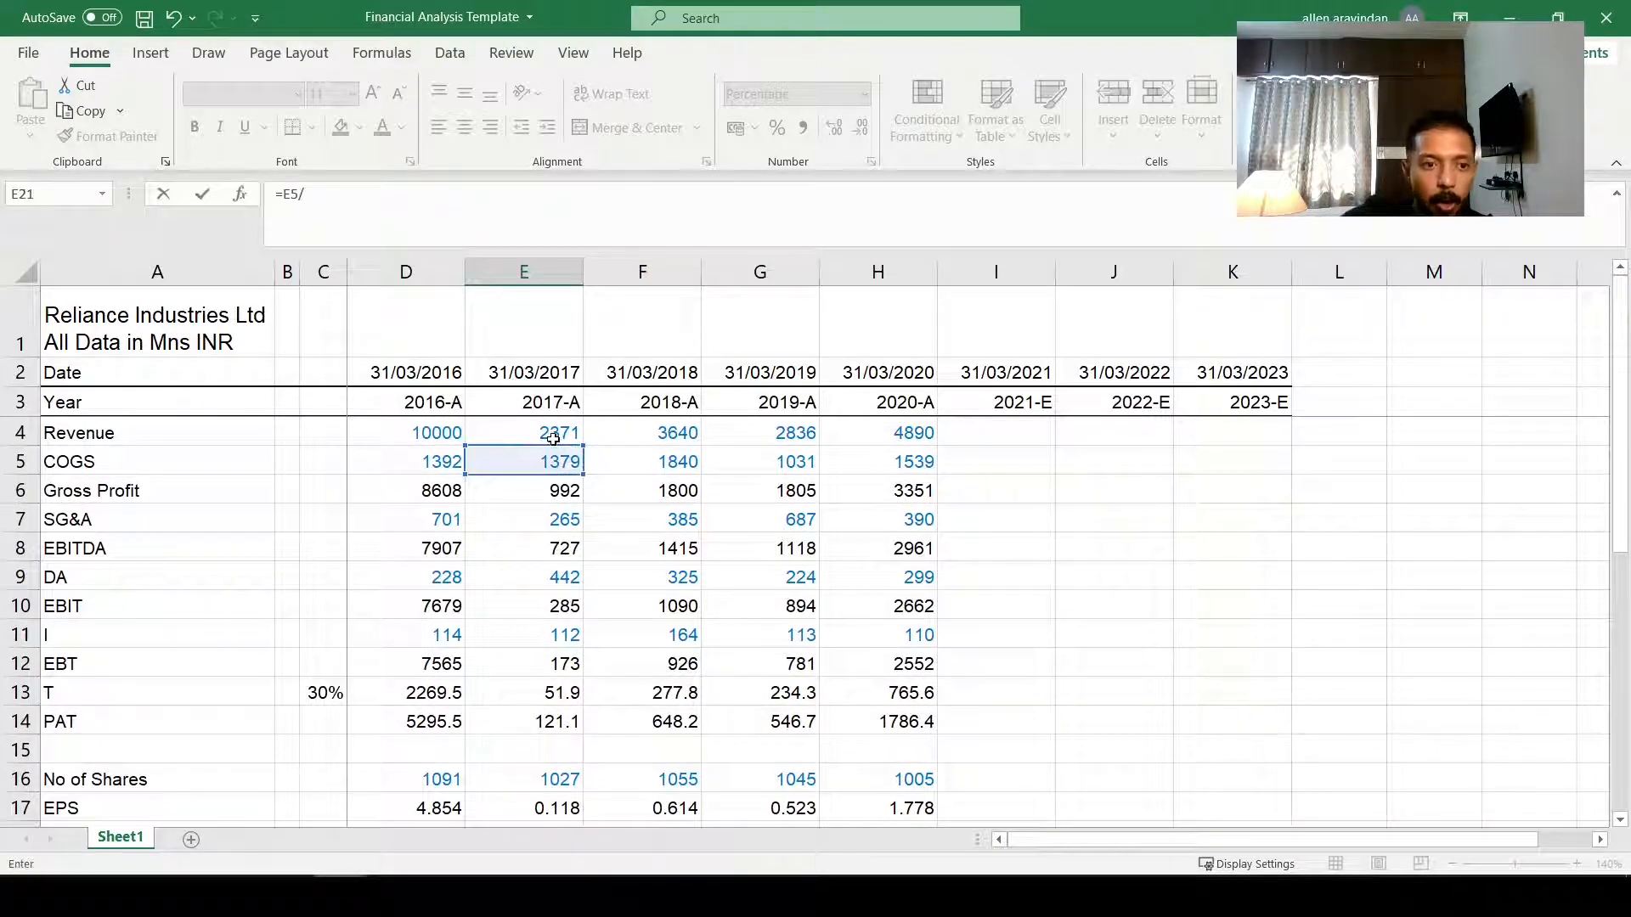
pyautogui.write('/')
pyautogui.click(553, 438)
pyautogui.hotkey('ctrl', 'Return')
pyautogui.press('F2')
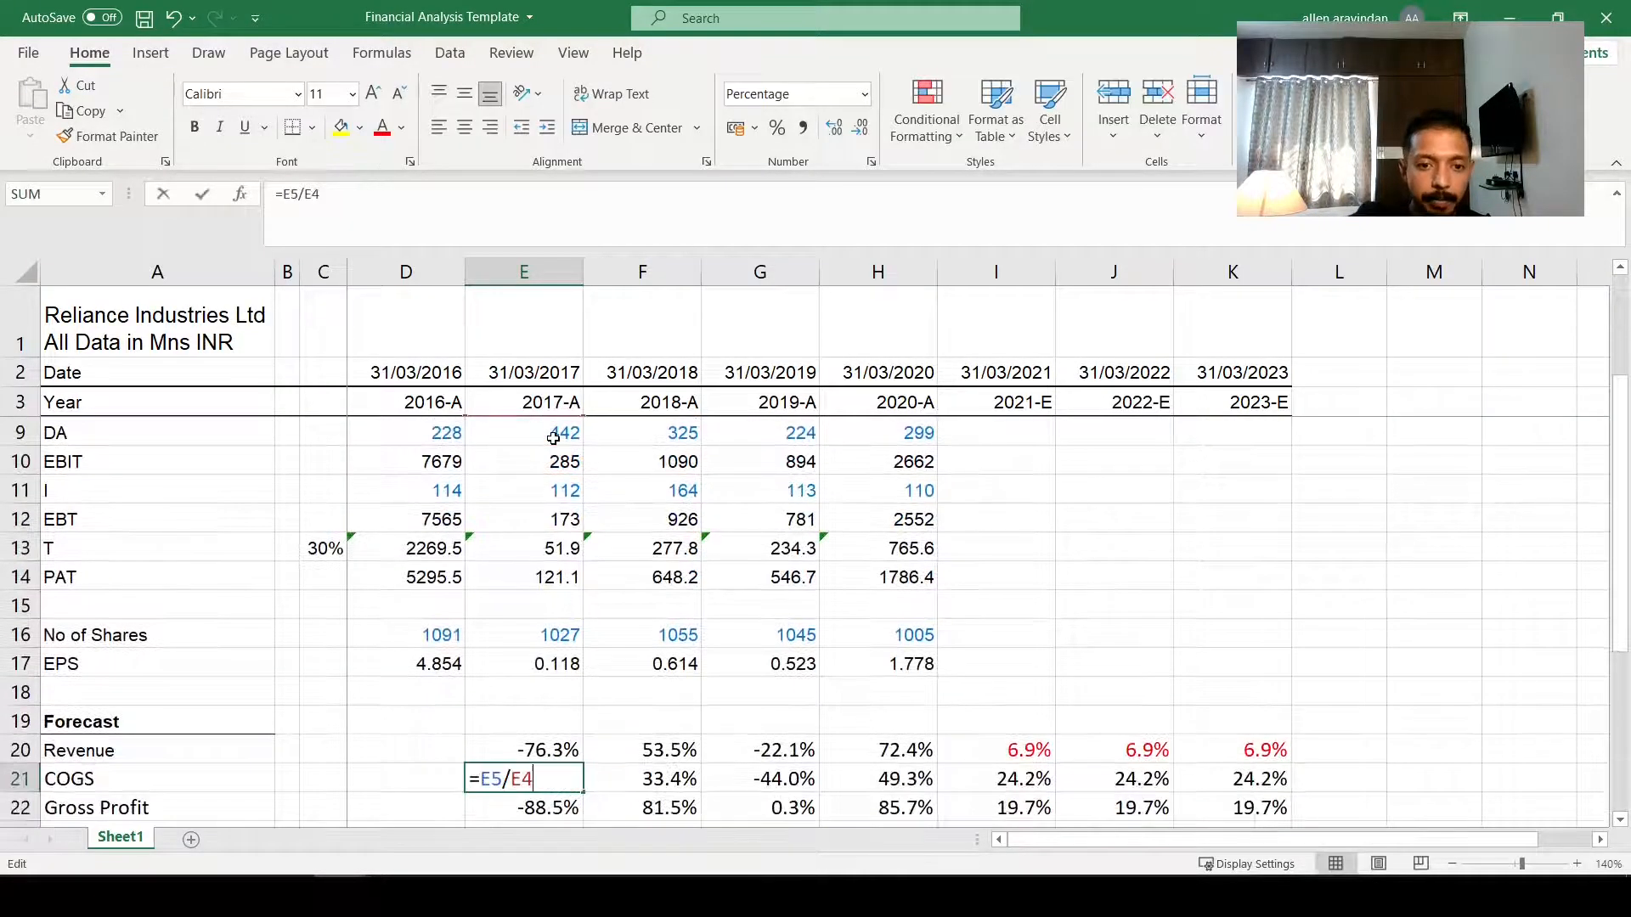
pyautogui.press('Escape')
pyautogui.press('F2')
pyautogui.press('Escape')
pyautogui.press('F2')
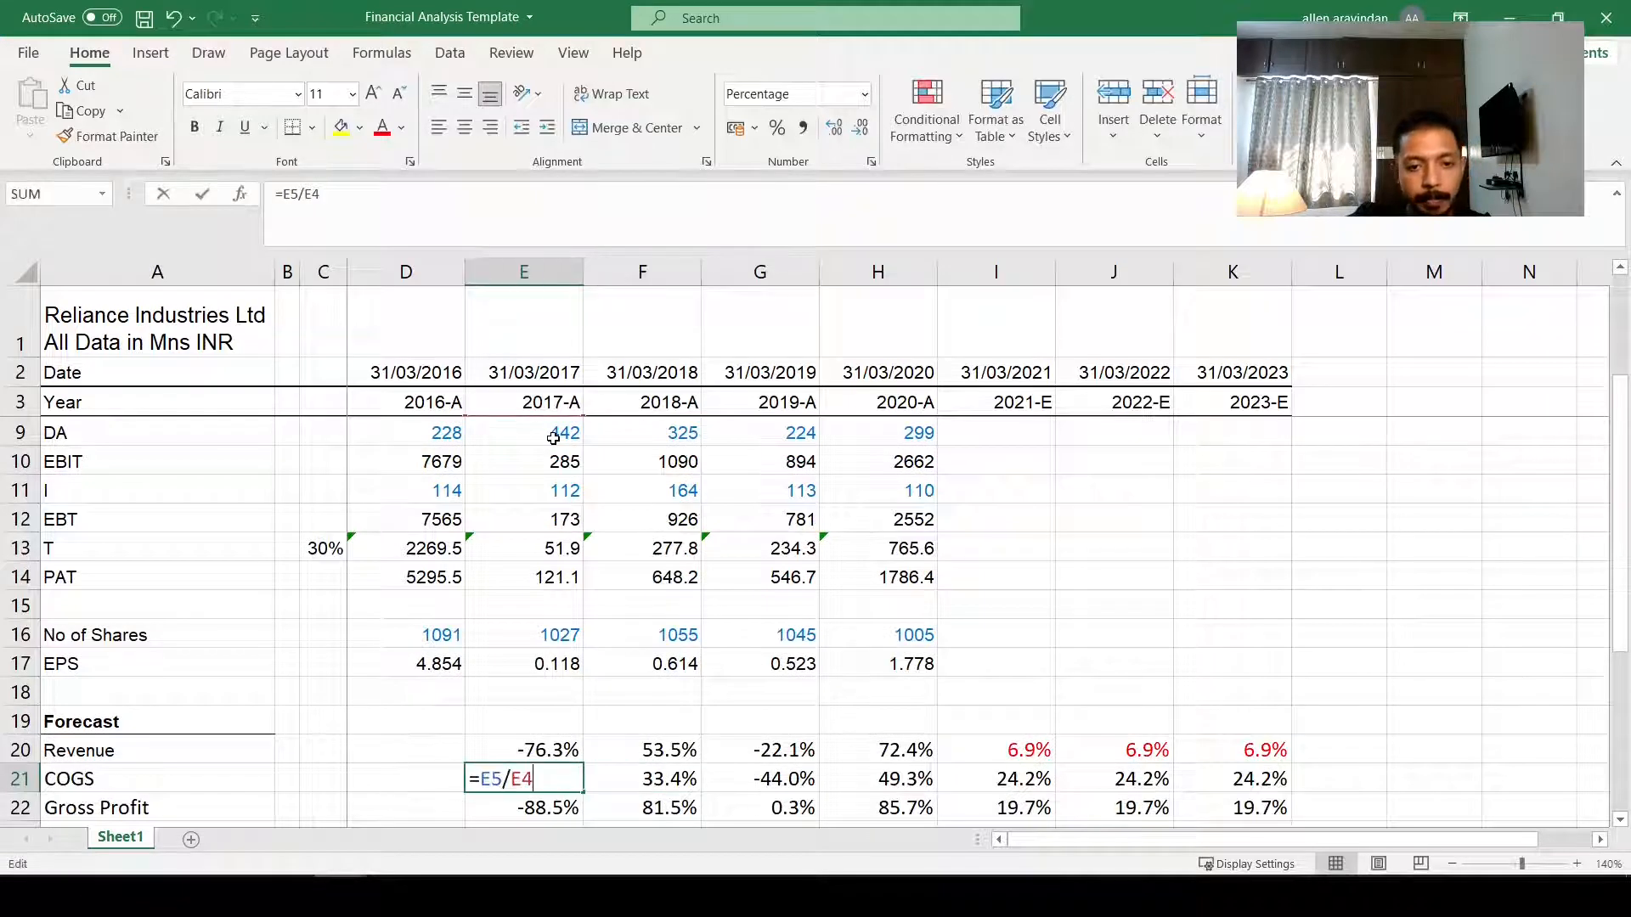
pyautogui.press('Escape')
# Step: Copy the COGS-to-revenue formula from E21 across F21:H21 for 2018-A to 2020-A
pyautogui.hotkey('shift', 'Right')
pyautogui.hotkey('shift', 'Right')
pyautogui.hotkey('shift', 'Right')
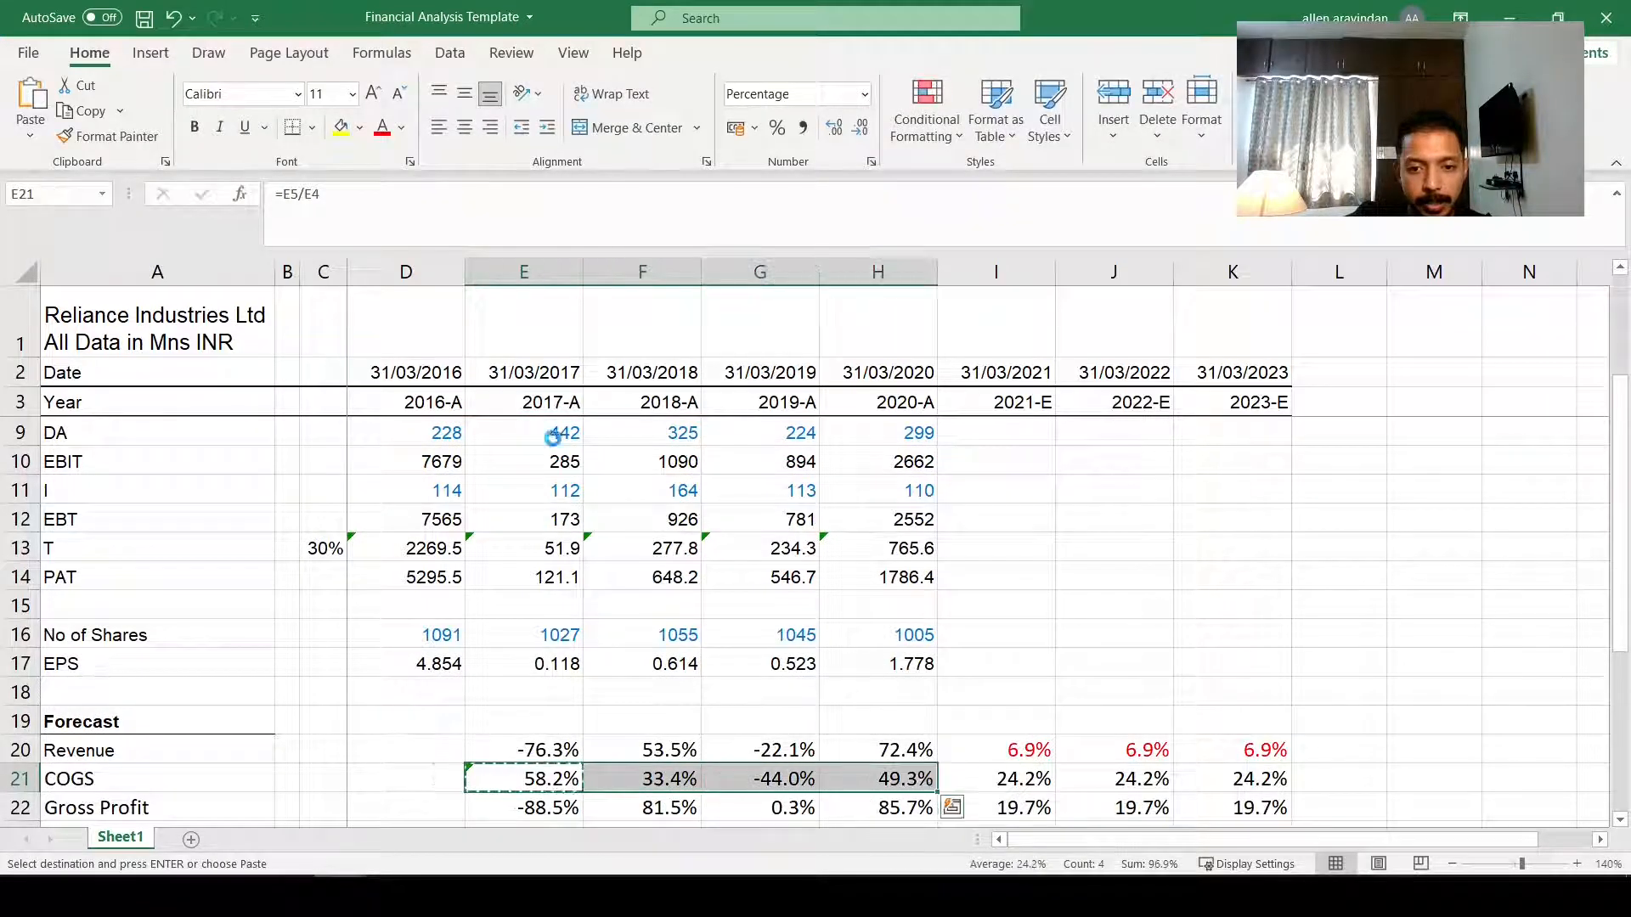
pyautogui.hotkey('ctrl', 'r')
pyautogui.press('F2')
pyautogui.press('Escape')
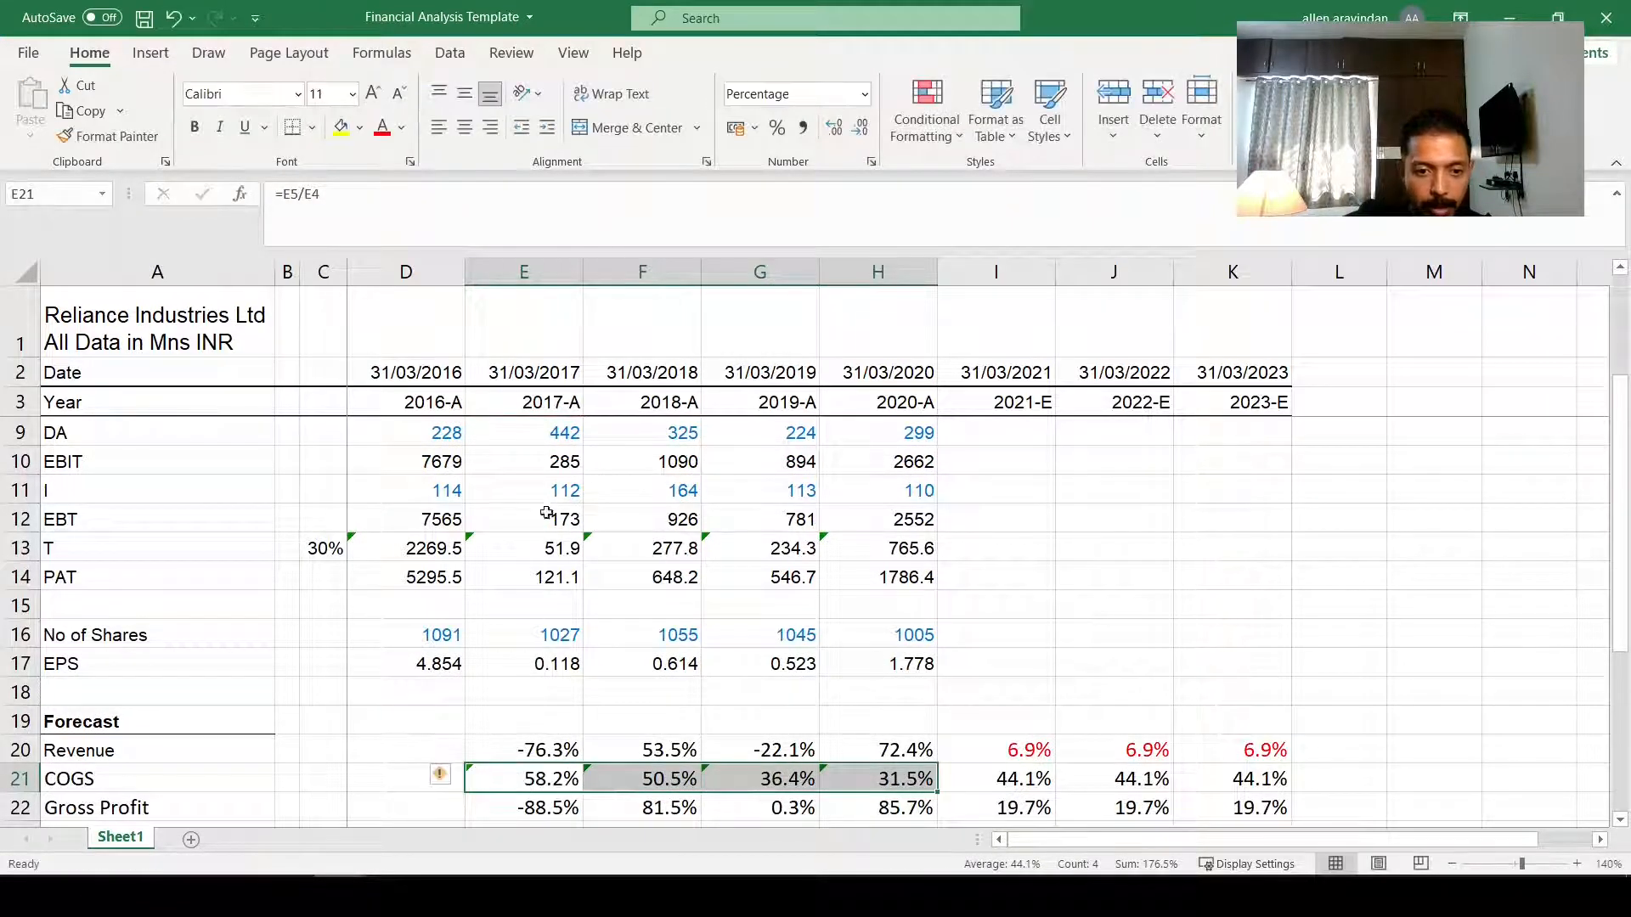
# Step: Colour the forecast COGS percentages in I21:K21 red
pyautogui.moveTo(1036, 782); pyautogui.dragTo(1209, 768)
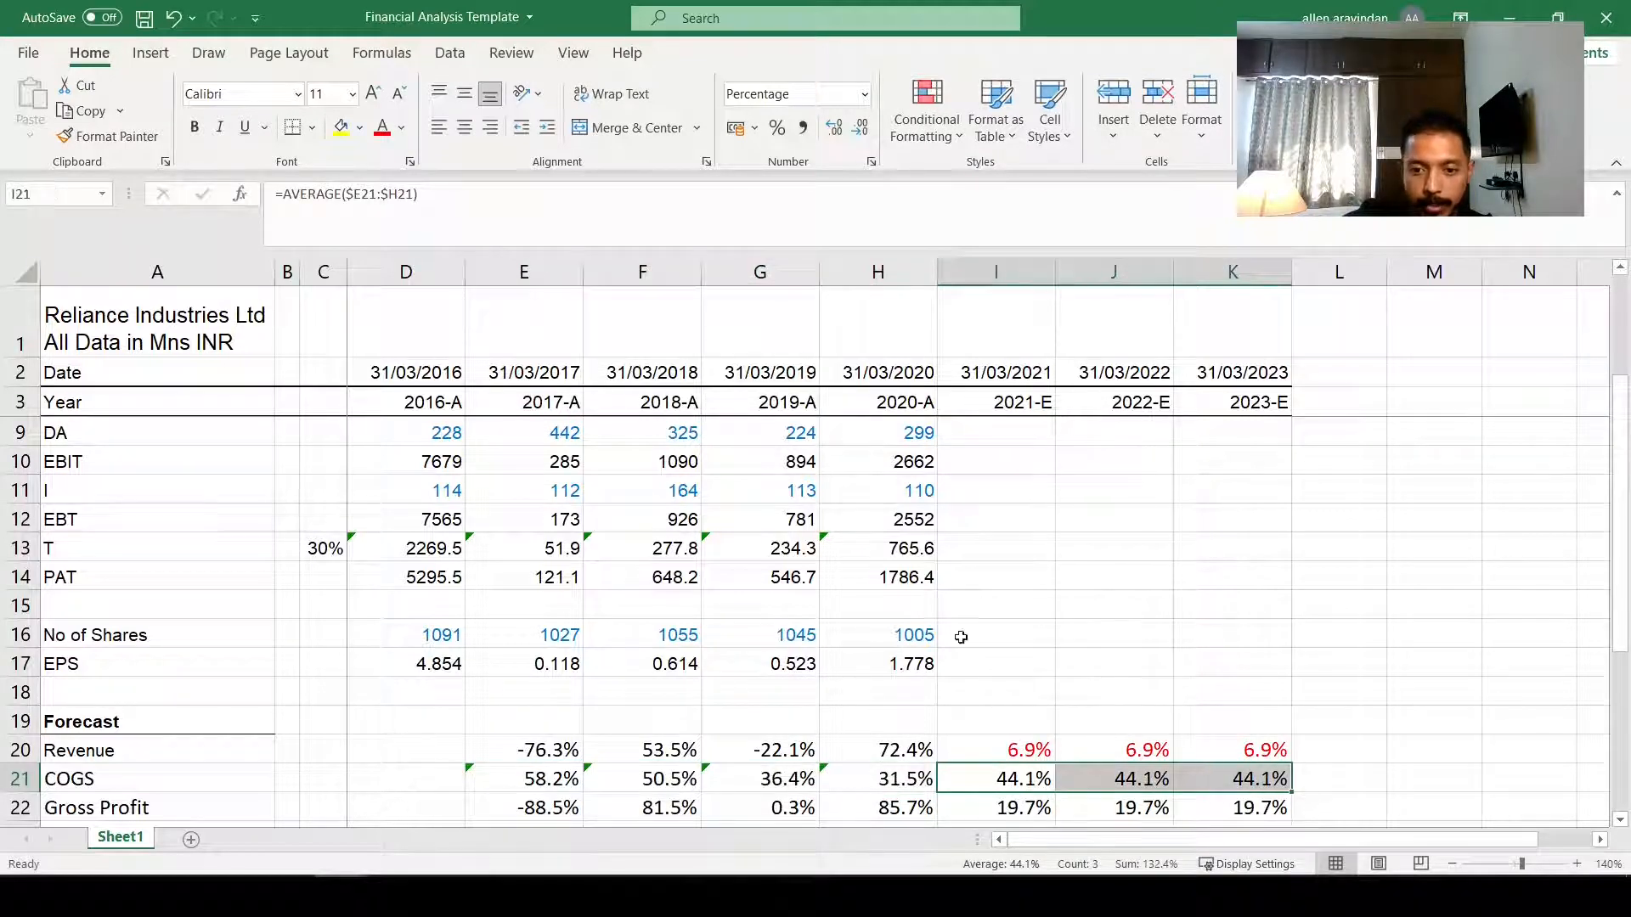
pyautogui.scroll(-2, 1026, 619)
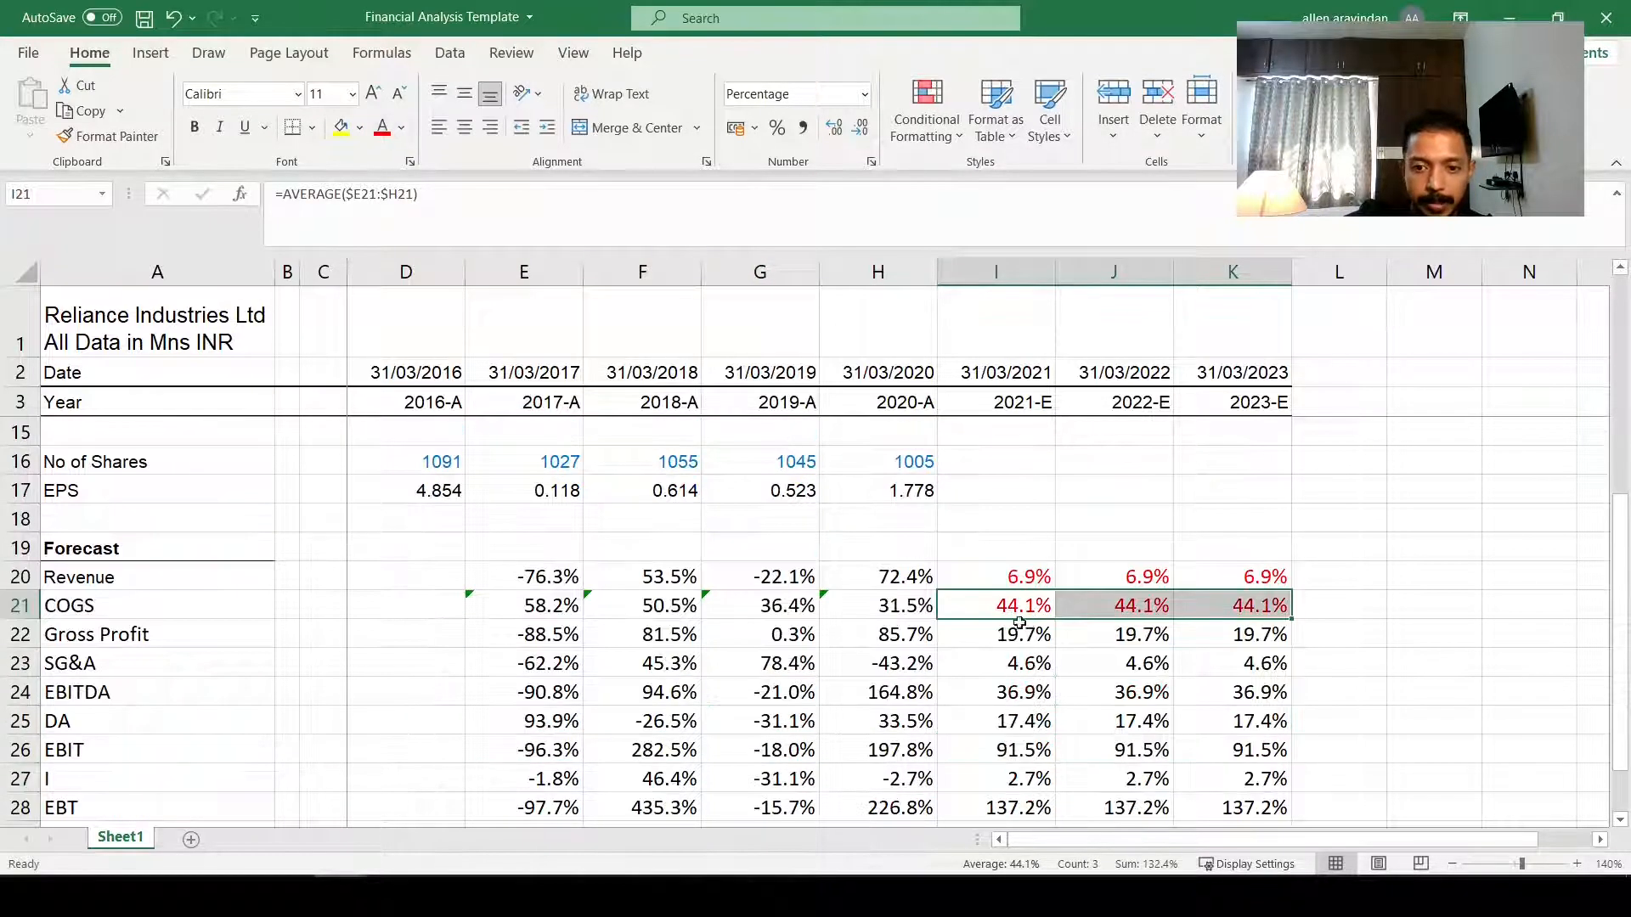
pyautogui.click(983, 687)
# Step: Delete the Gross Profit row, row 22, from the Forecast section
pyautogui.click(413, 654)
pyautogui.click(546, 640)
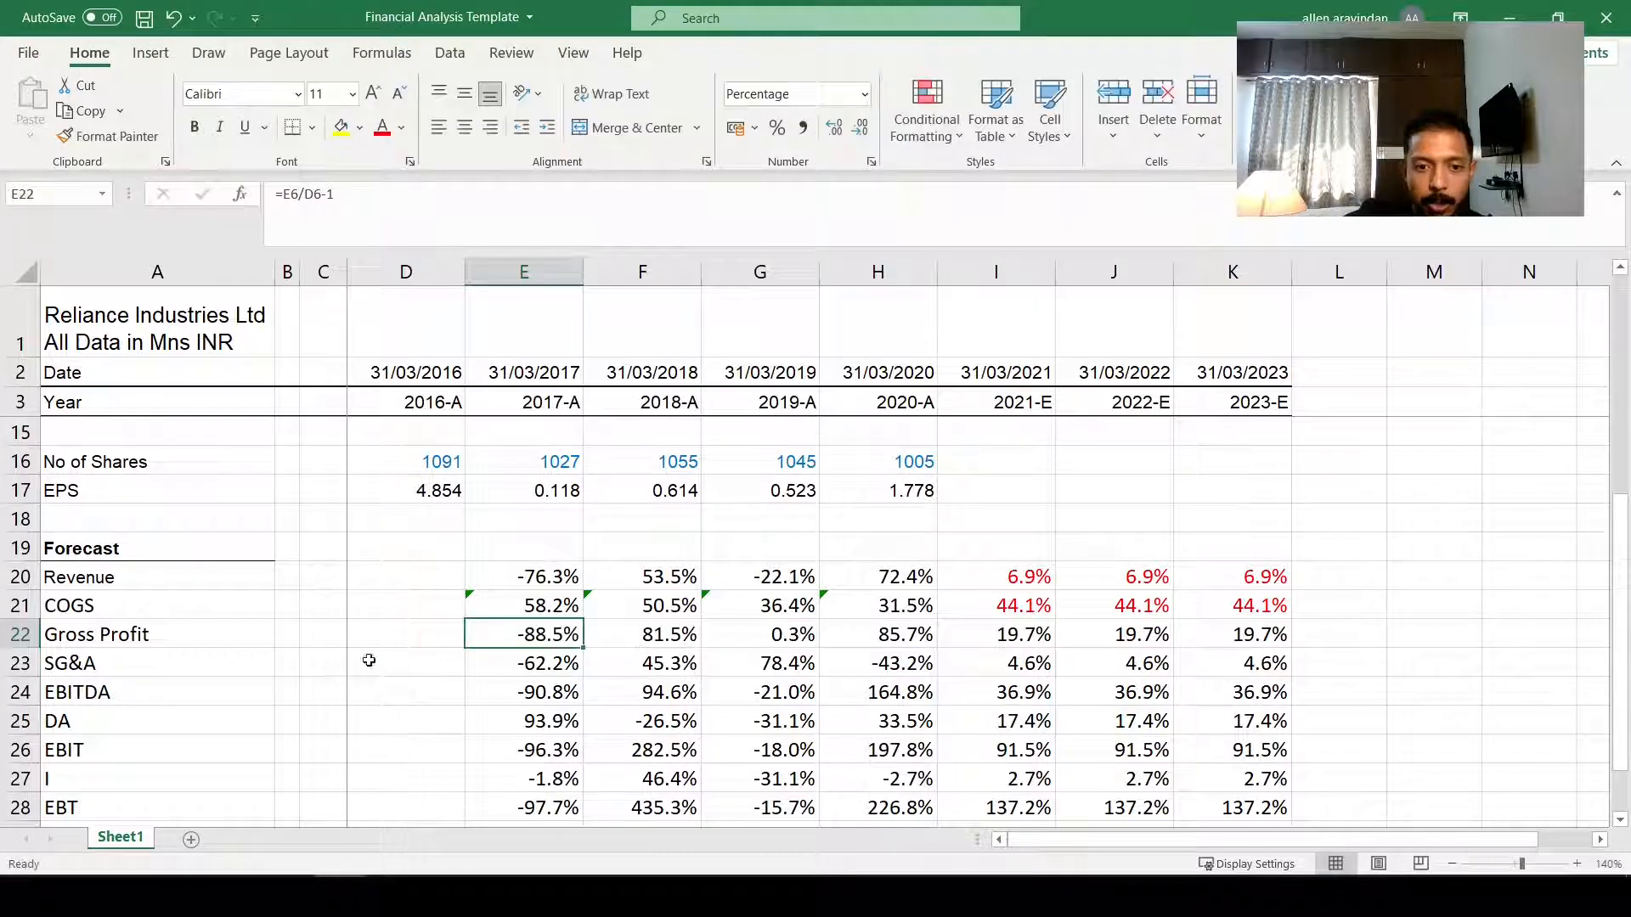
pyautogui.click(20, 636)
pyautogui.rightClick(20, 635)
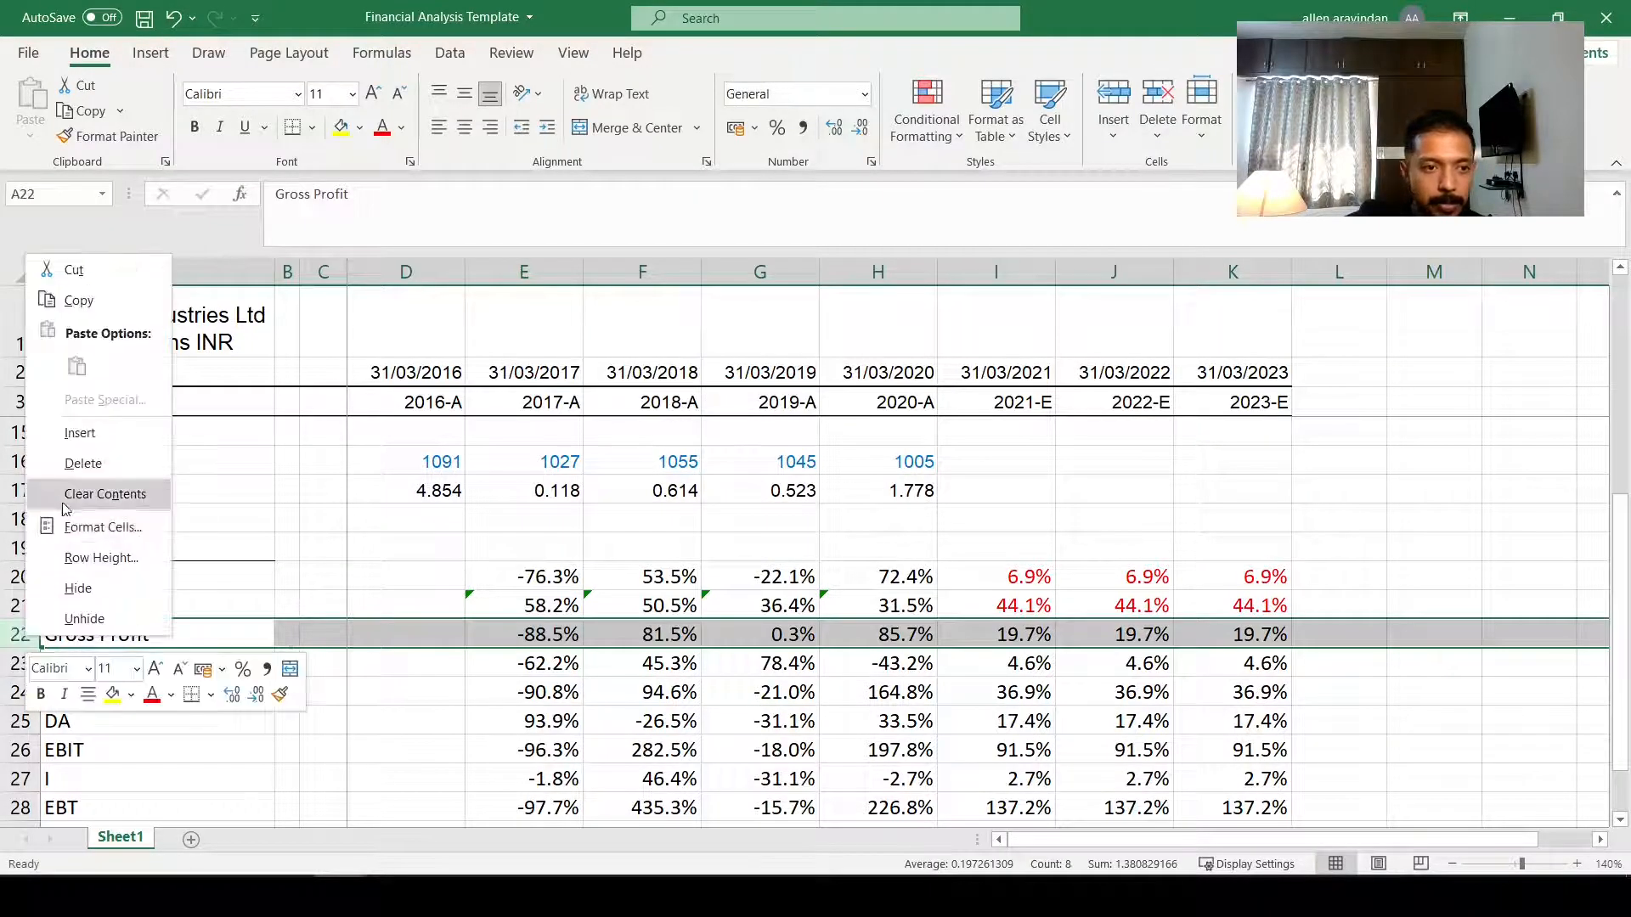
pyautogui.click(65, 463)
pyautogui.click(771, 668)
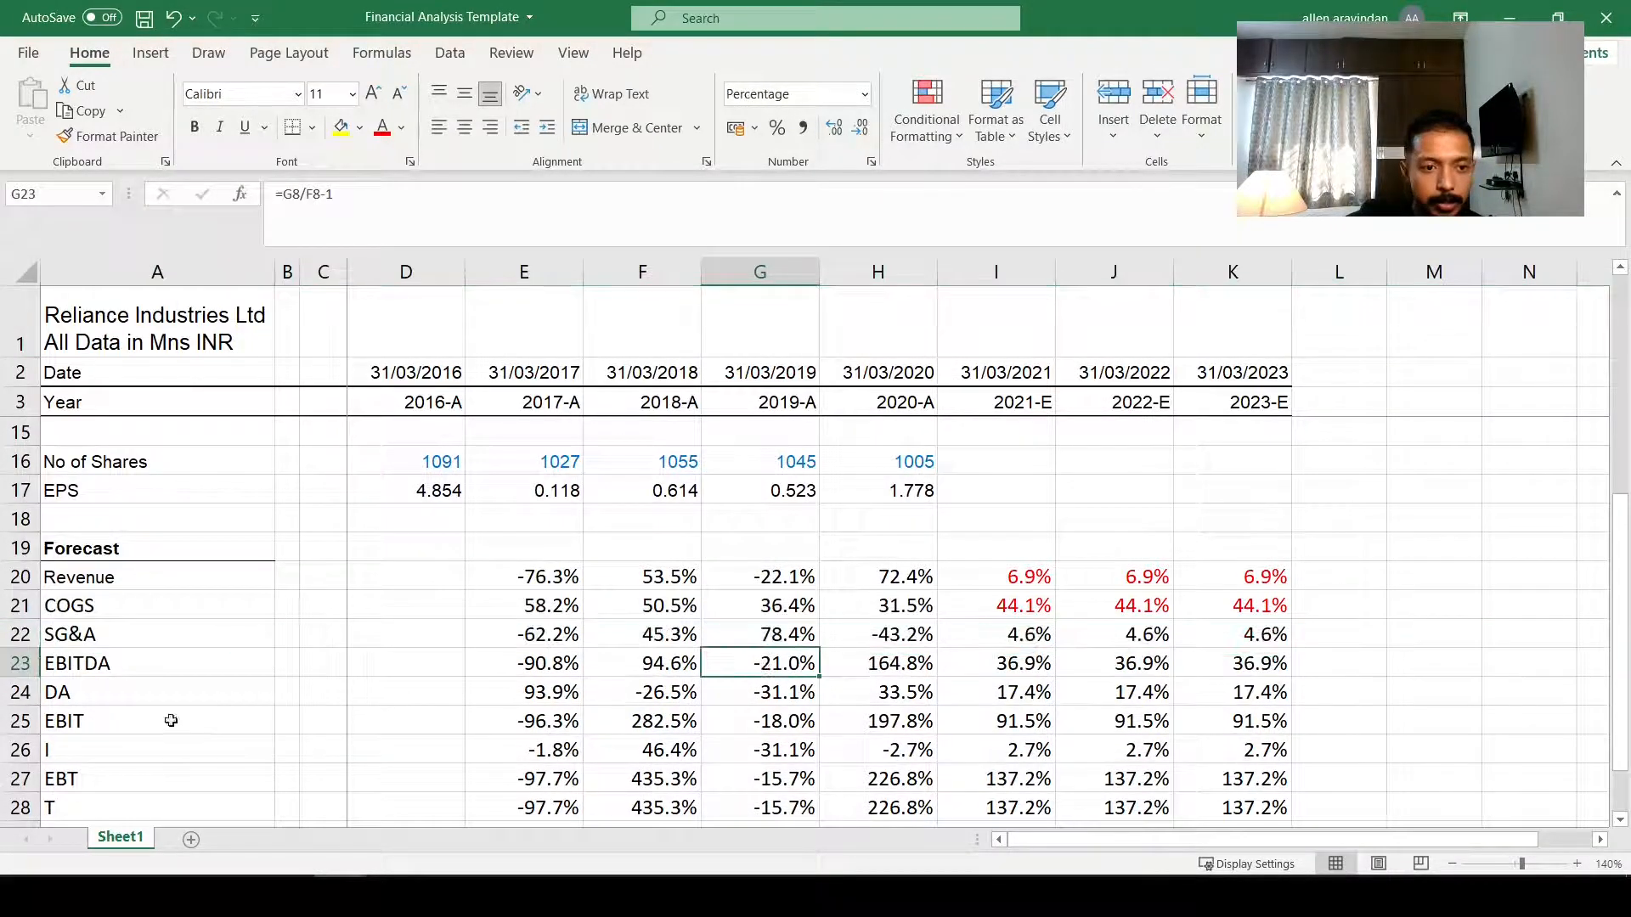
# Step: Replace the 2017-A SG&A growth formula in E22 with SG&A as a share of revenue, =E7/E4
pyautogui.click(519, 645)
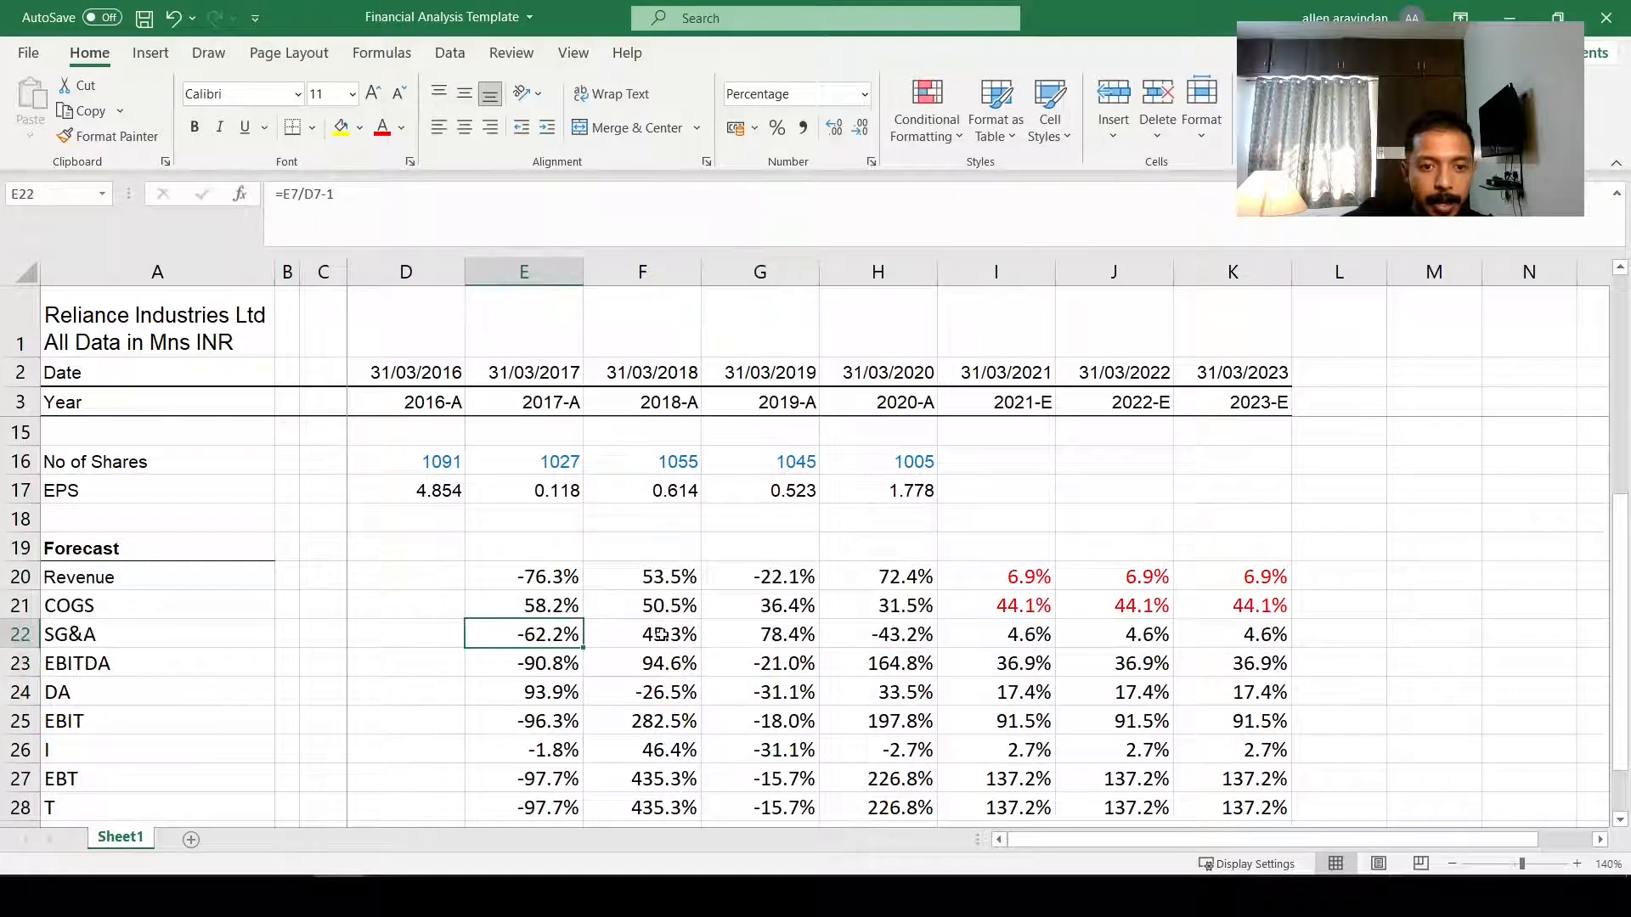
pyautogui.write('=')
pyautogui.scroll(4, 661, 635)
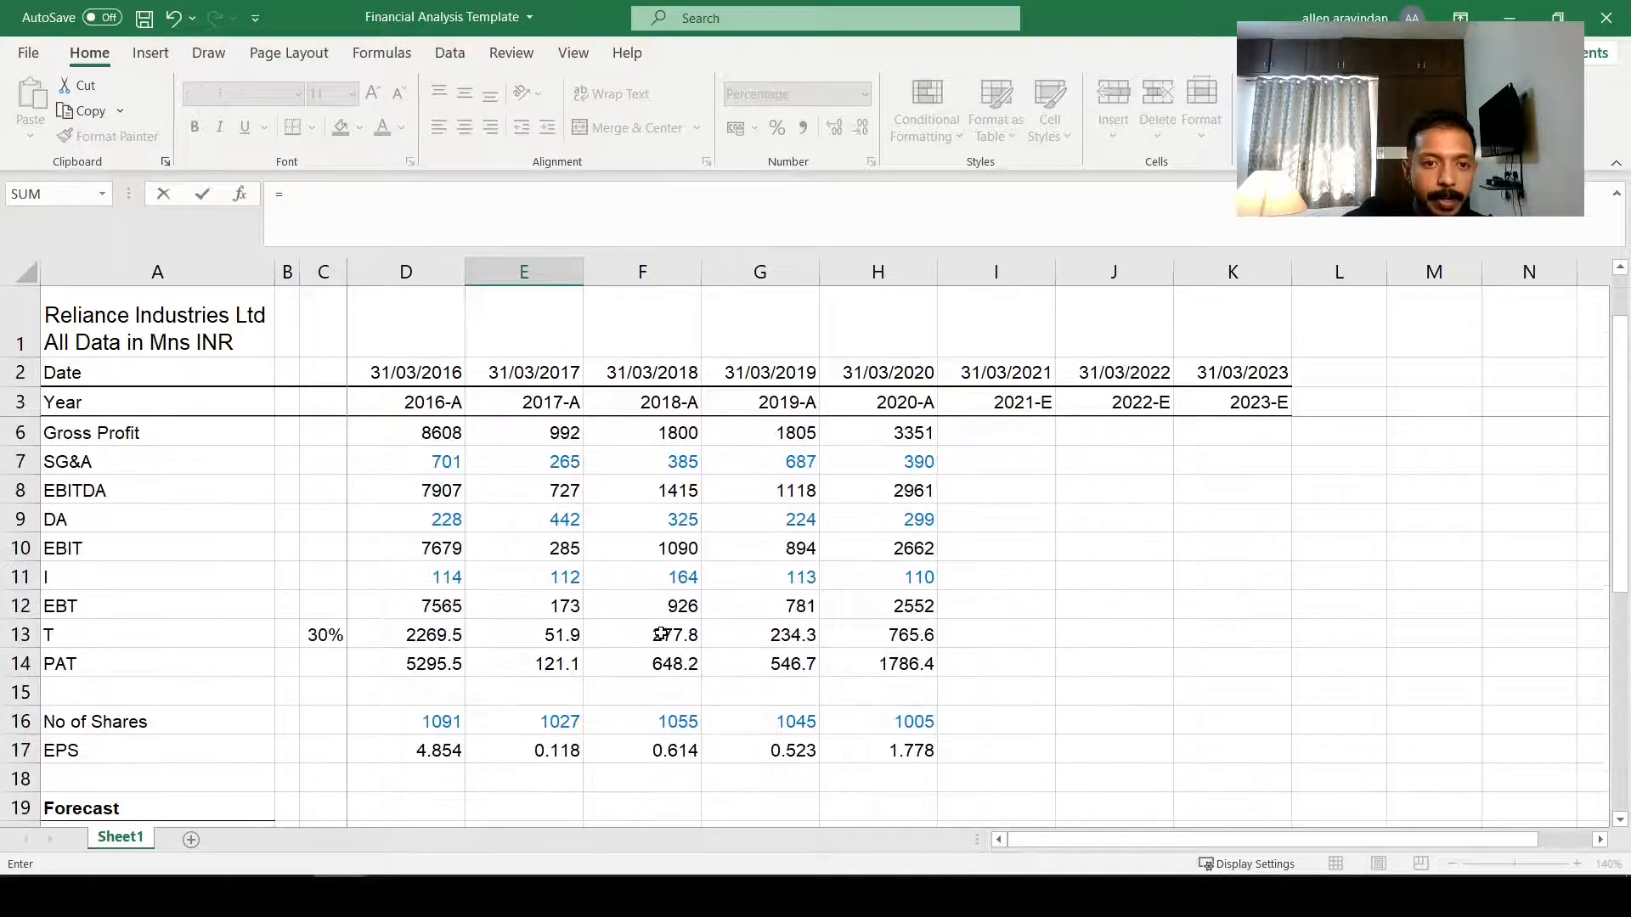
pyautogui.click(565, 520)
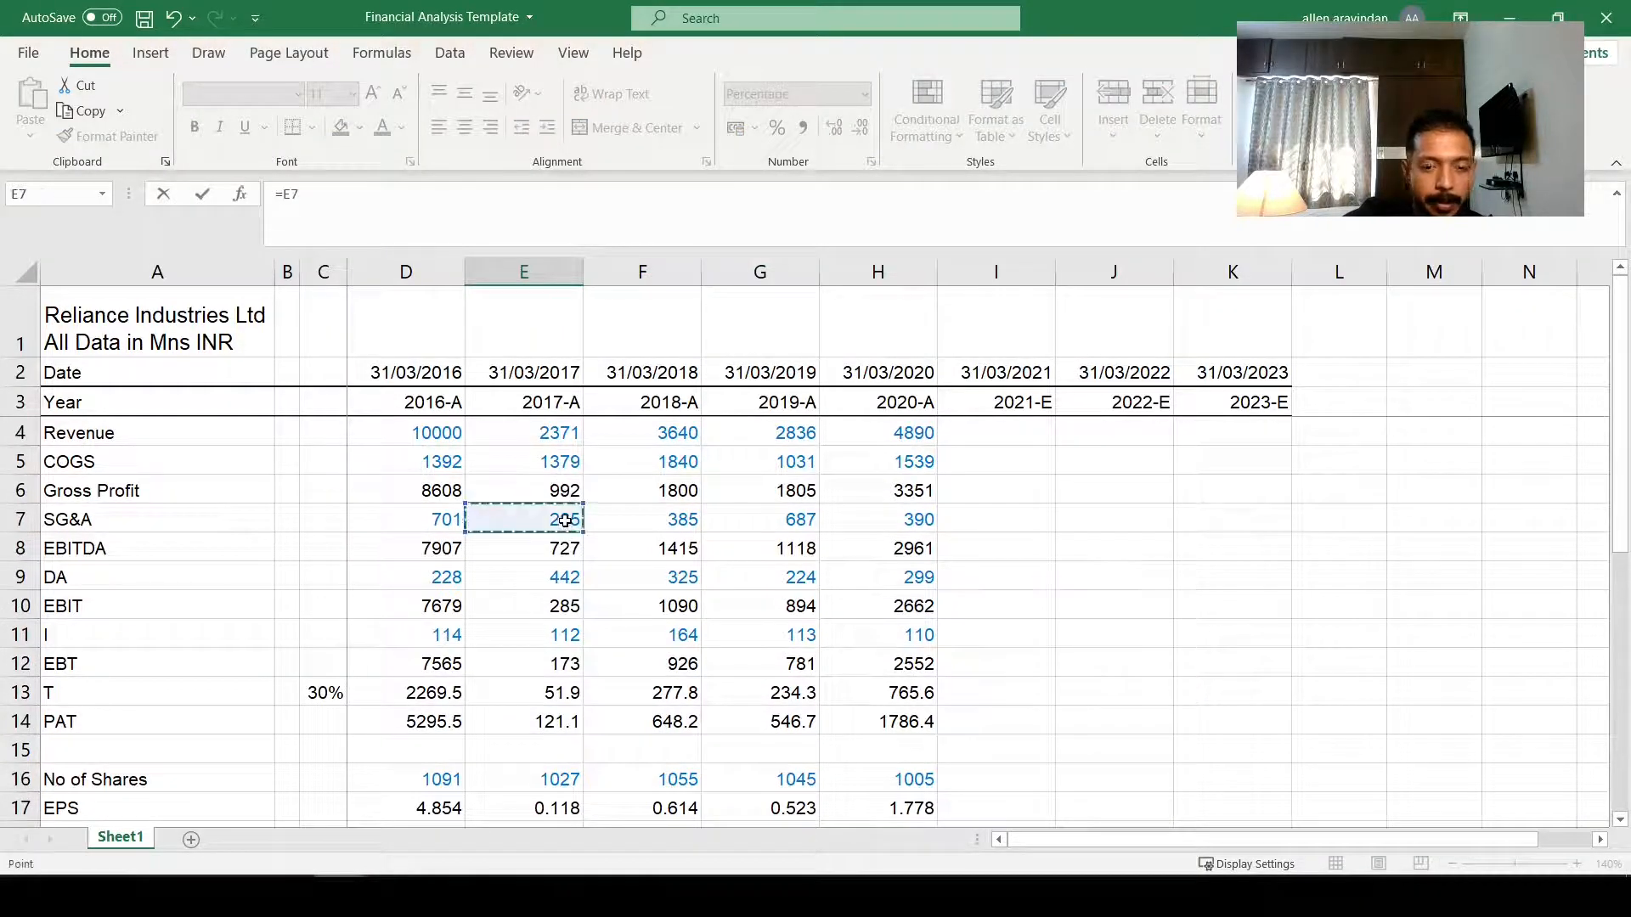
pyautogui.write('/')
pyautogui.click(545, 423)
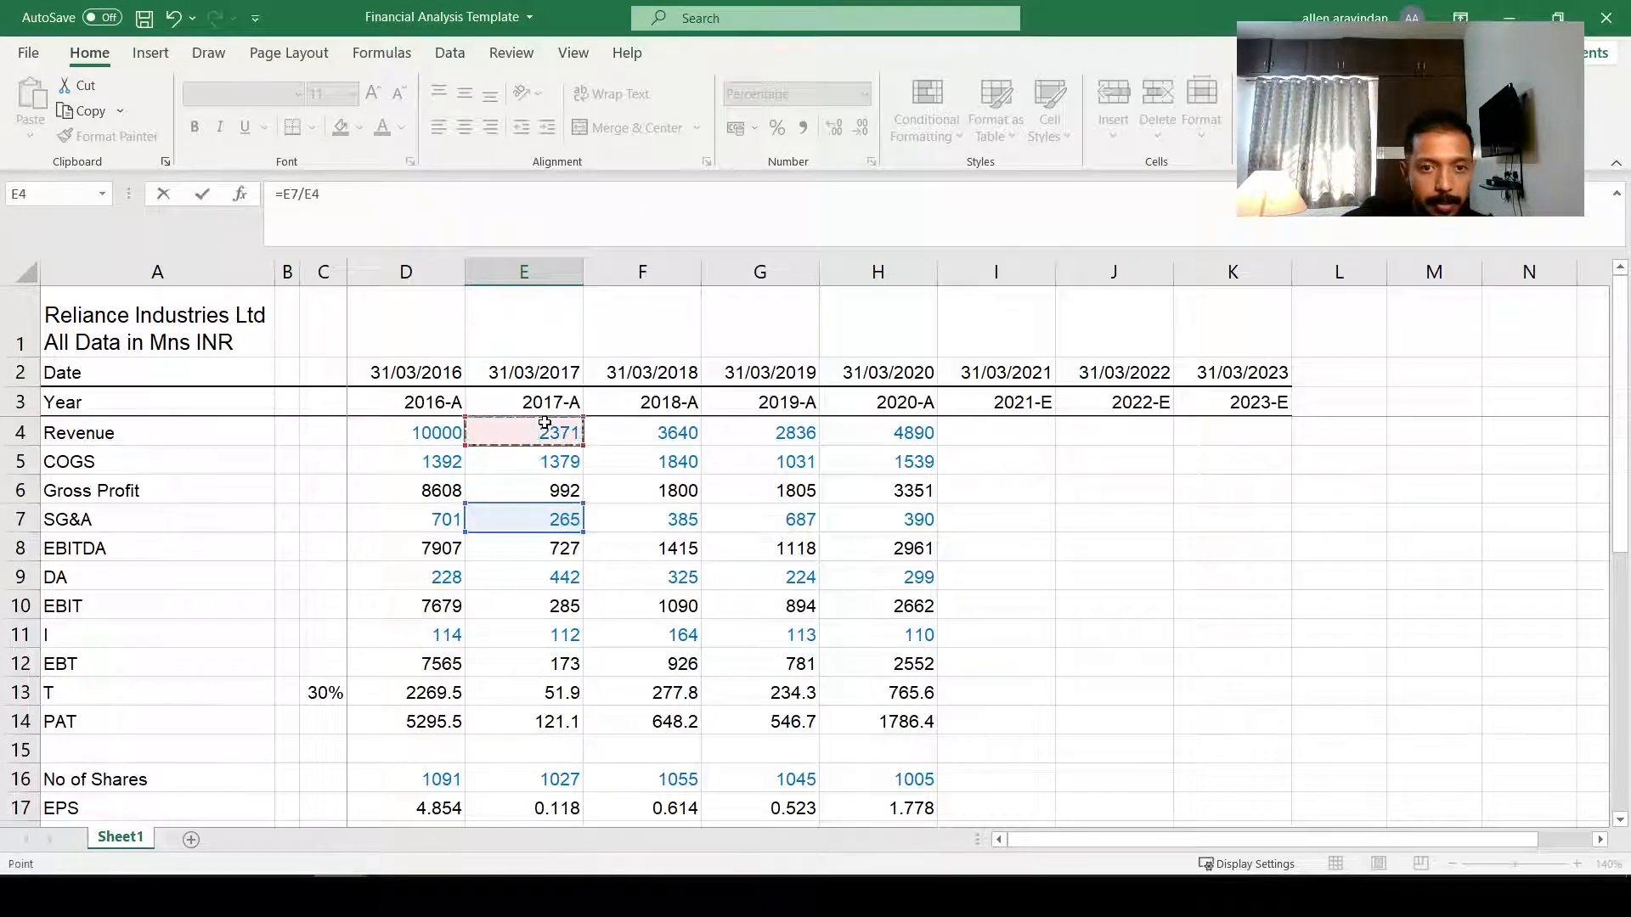
pyautogui.hotkey('ctrl', 'Return')
# Step: Copy the SG&A-to-revenue formula from E22 into F22:H22 and check the 2020-A formula
pyautogui.hotkey('ctrl', 'c')
pyautogui.hotkey('shift', 'Right')
pyautogui.hotkey('shift', 'Right')
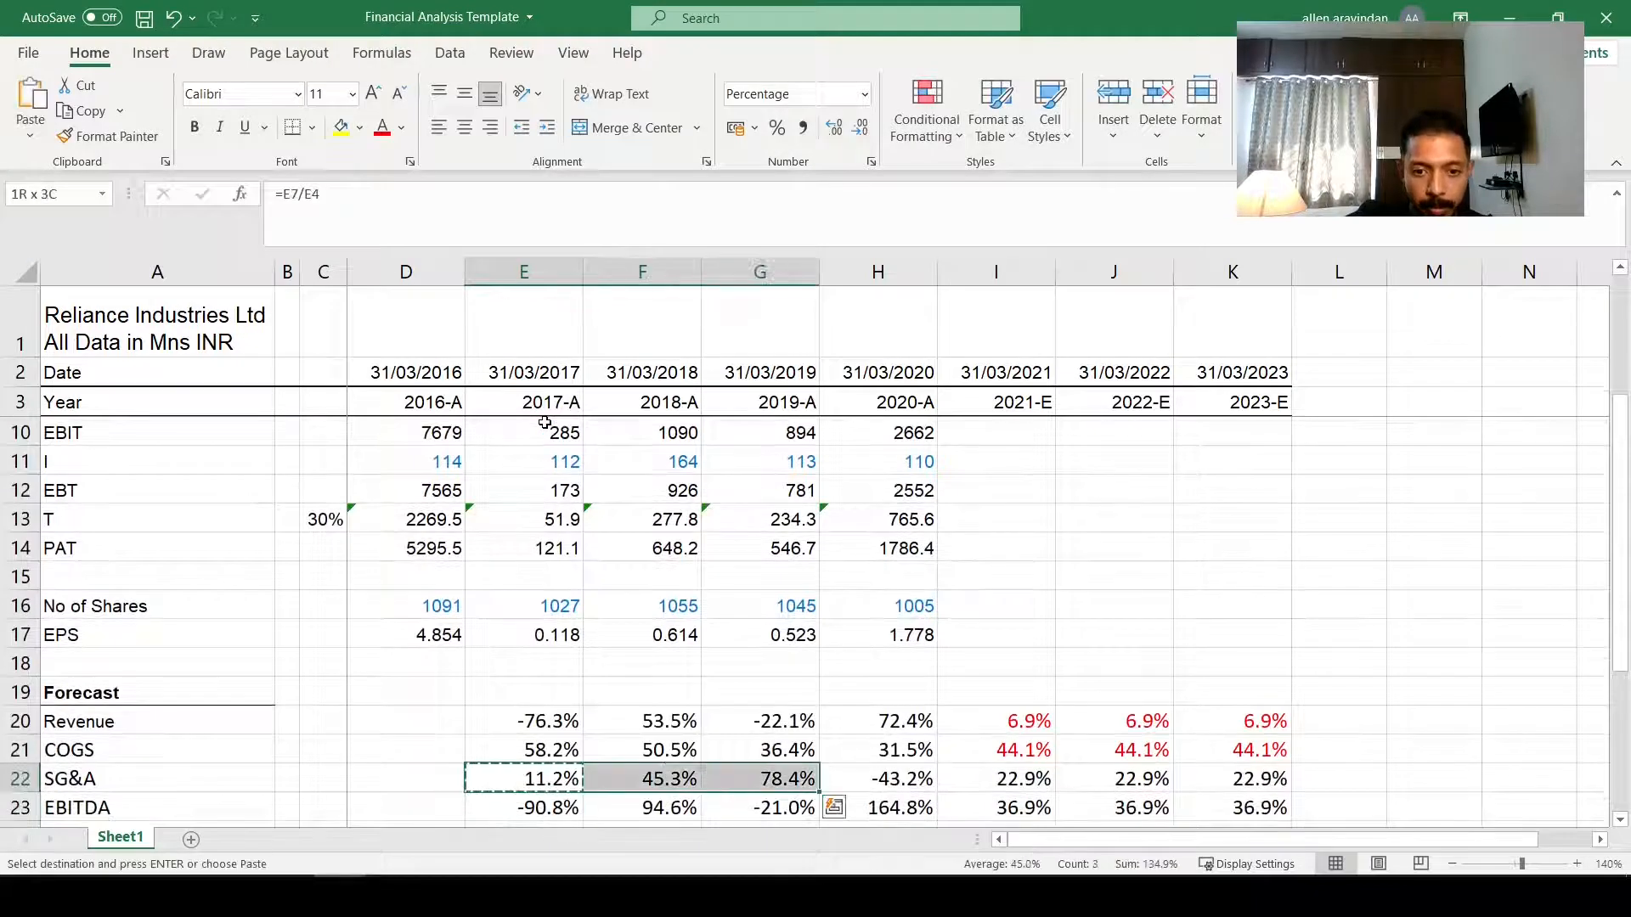
pyautogui.hotkey('shift', 'Right')
pyautogui.hotkey('ctrl', 'v')
pyautogui.press('Escape')
pyautogui.press('Right')
pyautogui.press('Right')
pyautogui.press('Right')
pyautogui.press('Right')
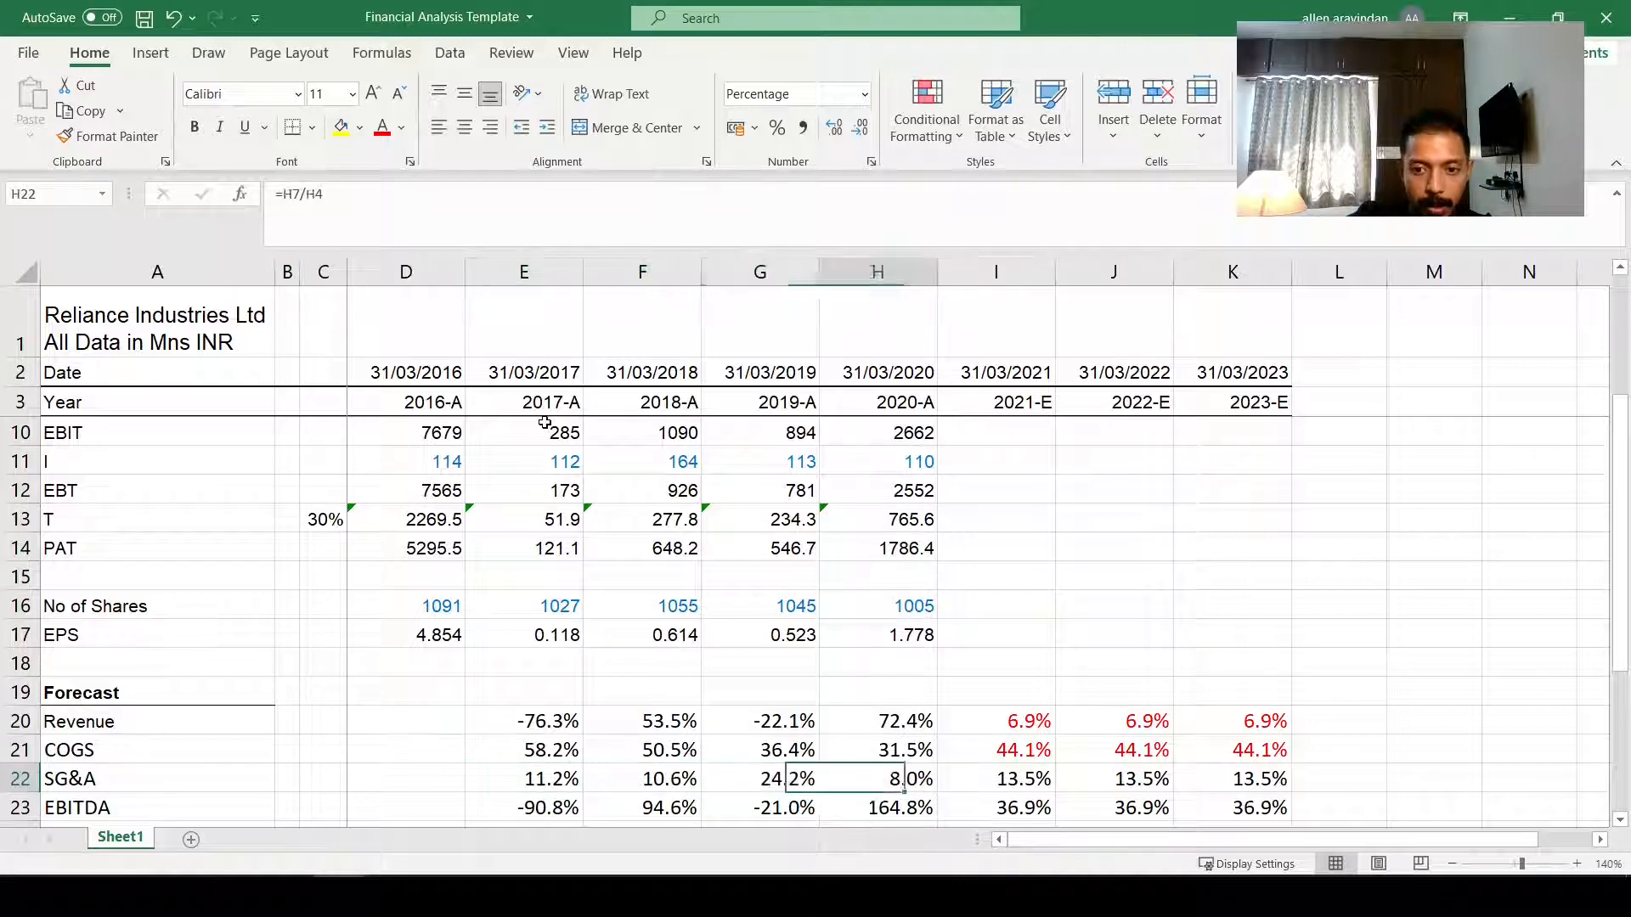
pyautogui.press('F2')
pyautogui.hotkey('ctrl', 'Return')
# Step: Delete the EBITDA row, row 23, from the Forecast section
pyautogui.scroll(-2, 544, 422)
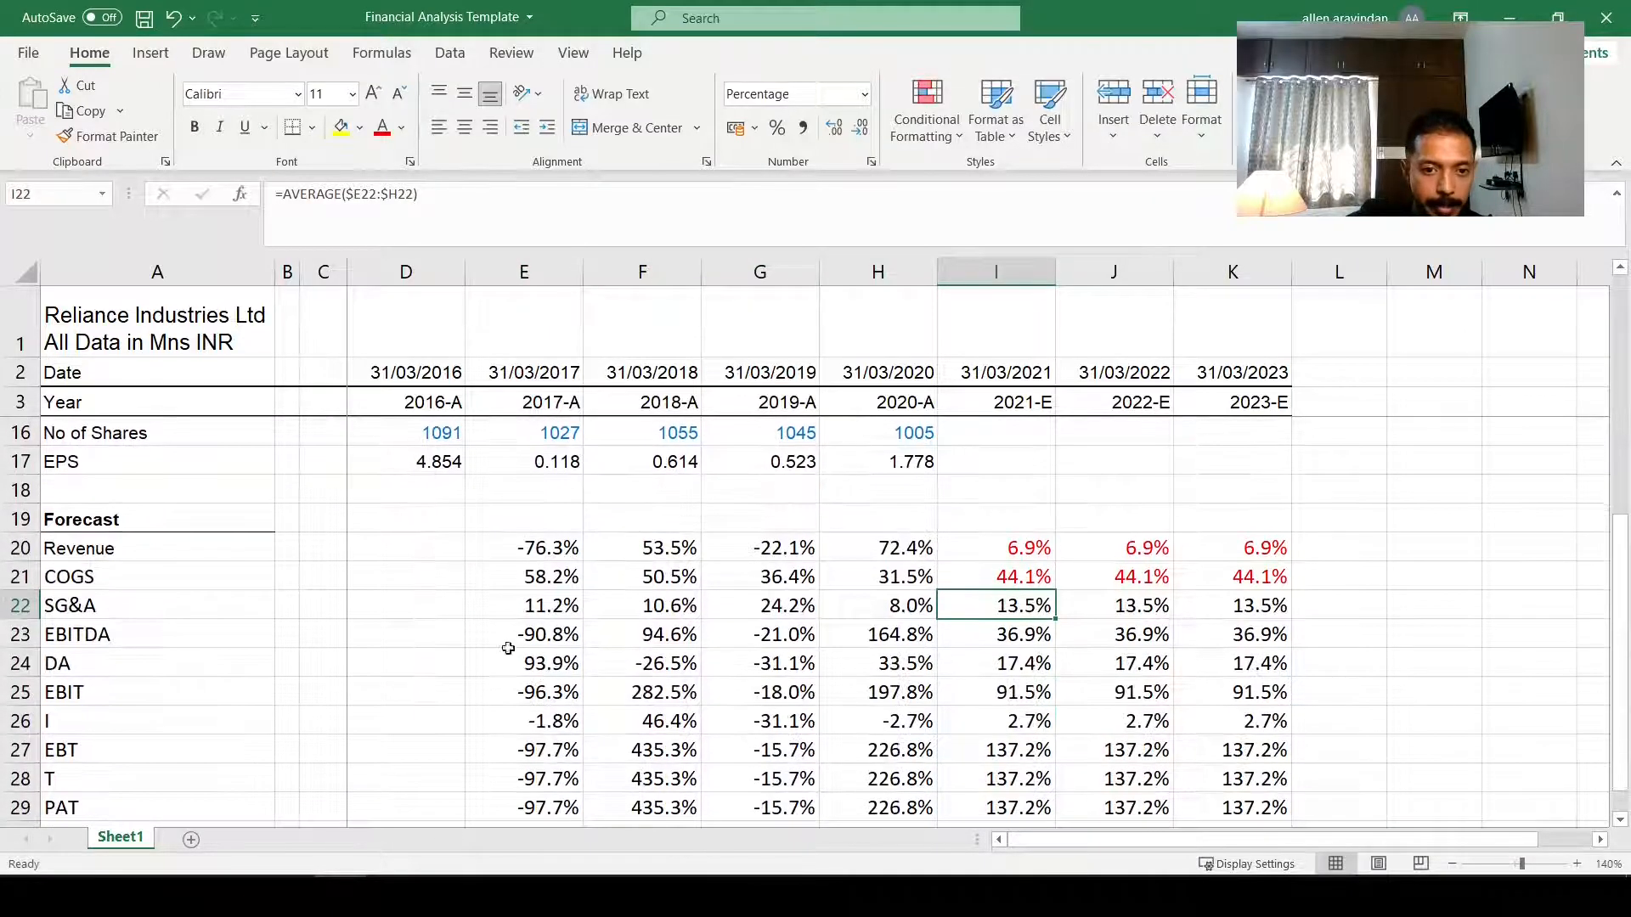
pyautogui.click(546, 613)
pyautogui.click(20, 635)
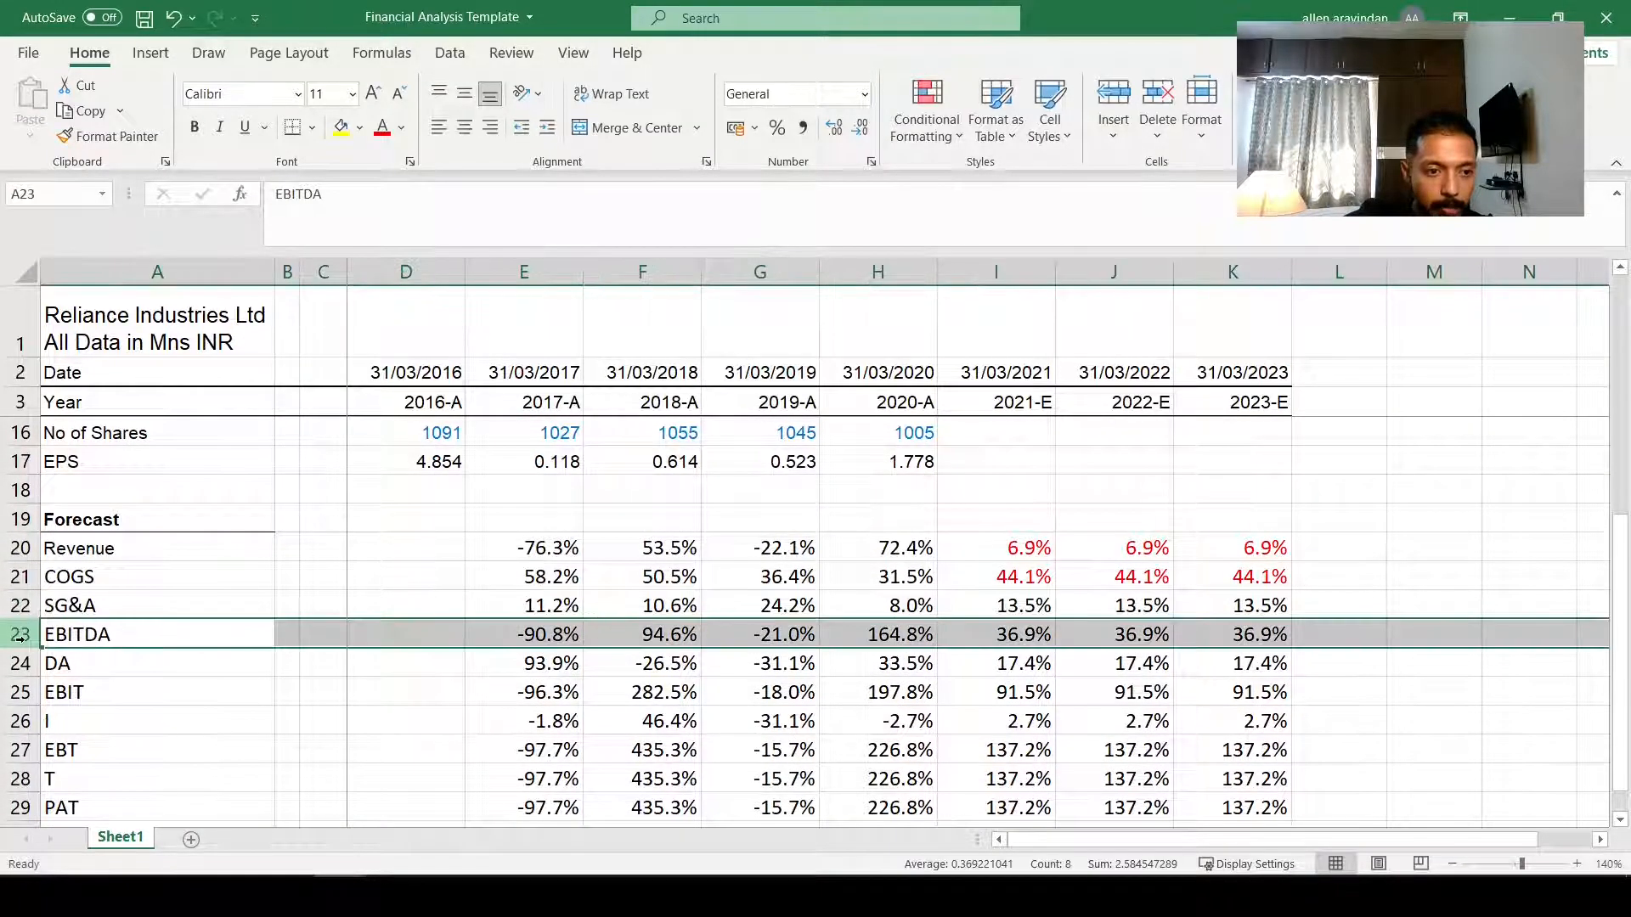
pyautogui.rightClick(25, 645)
pyautogui.click(64, 465)
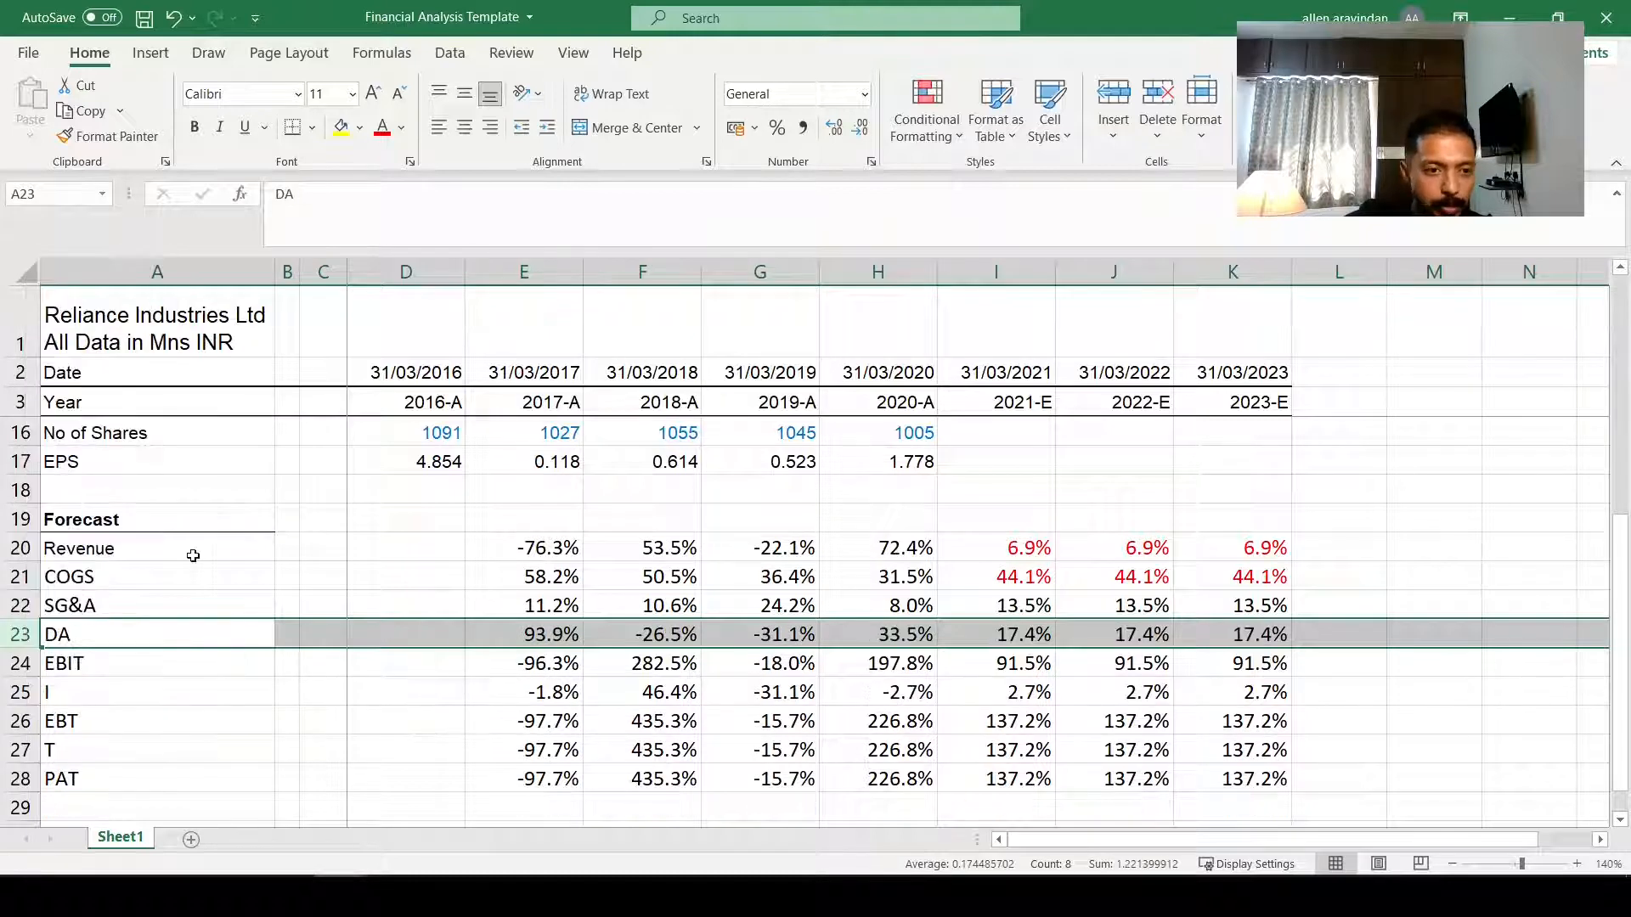
pyautogui.click(212, 628)
pyautogui.click(20, 634)
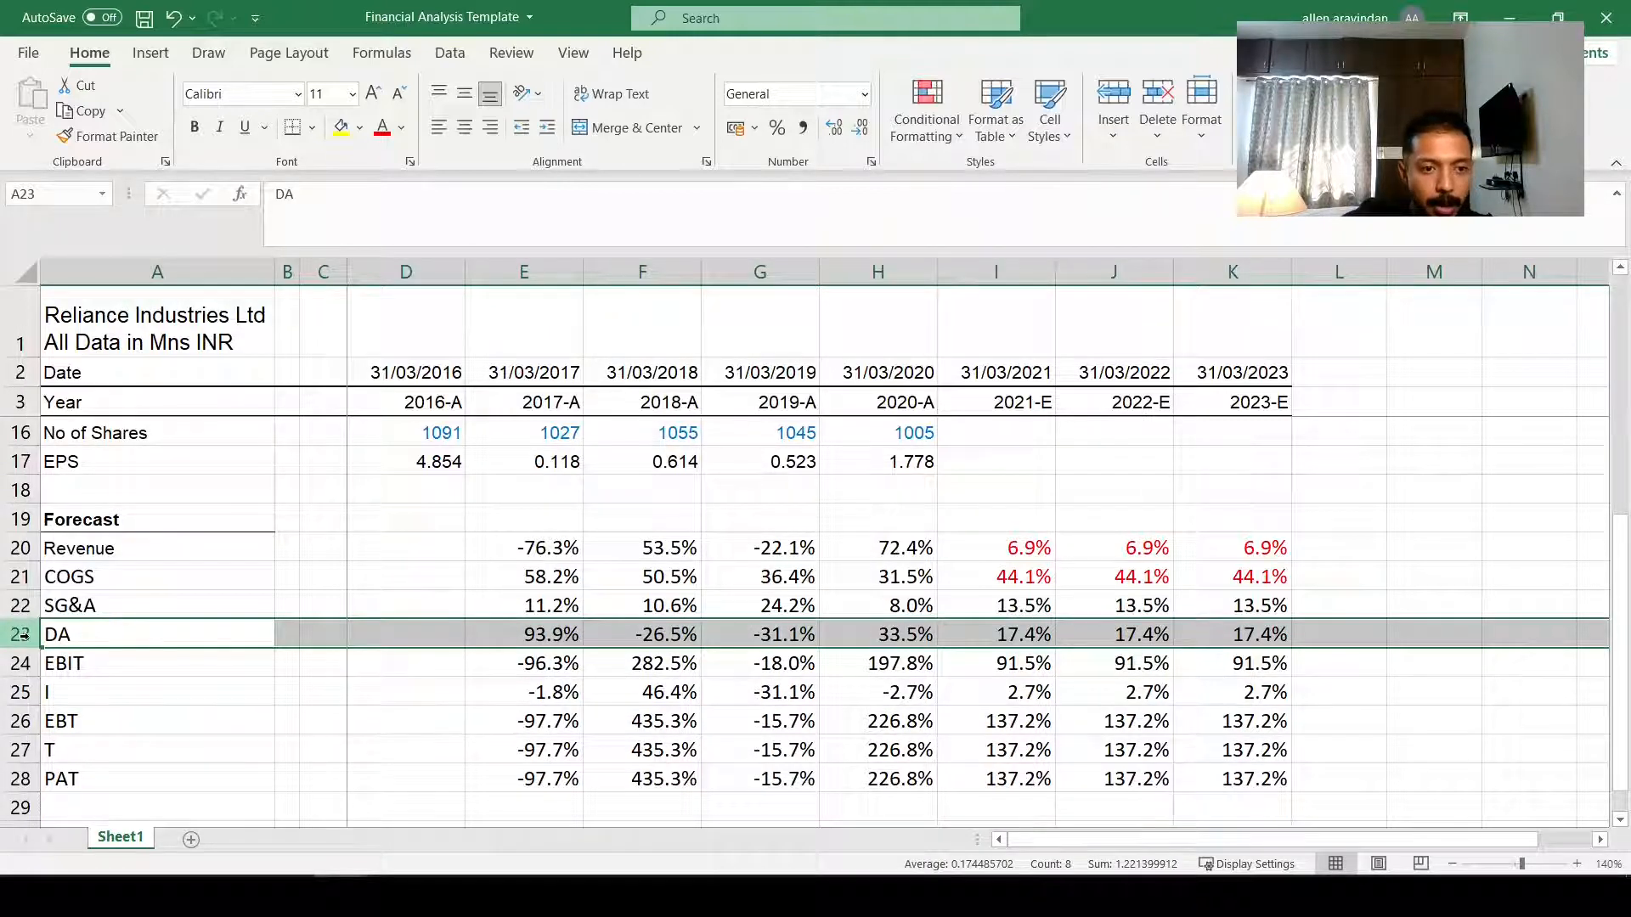
pyautogui.click(512, 645)
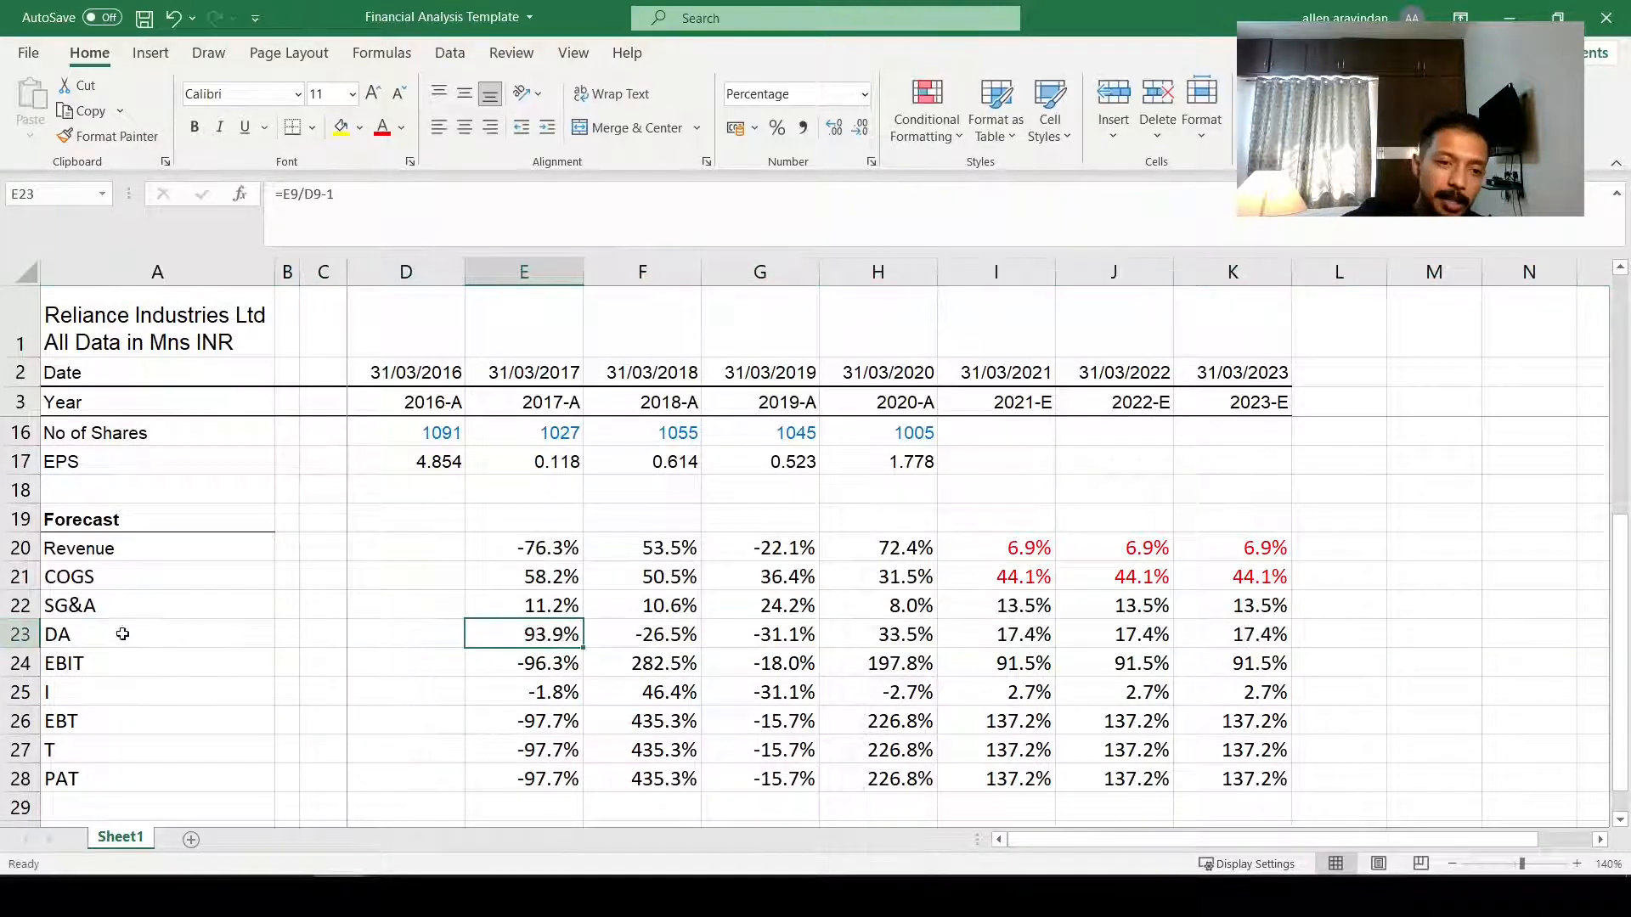
pyautogui.write('=')
pyautogui.scroll(2, 671, 576)
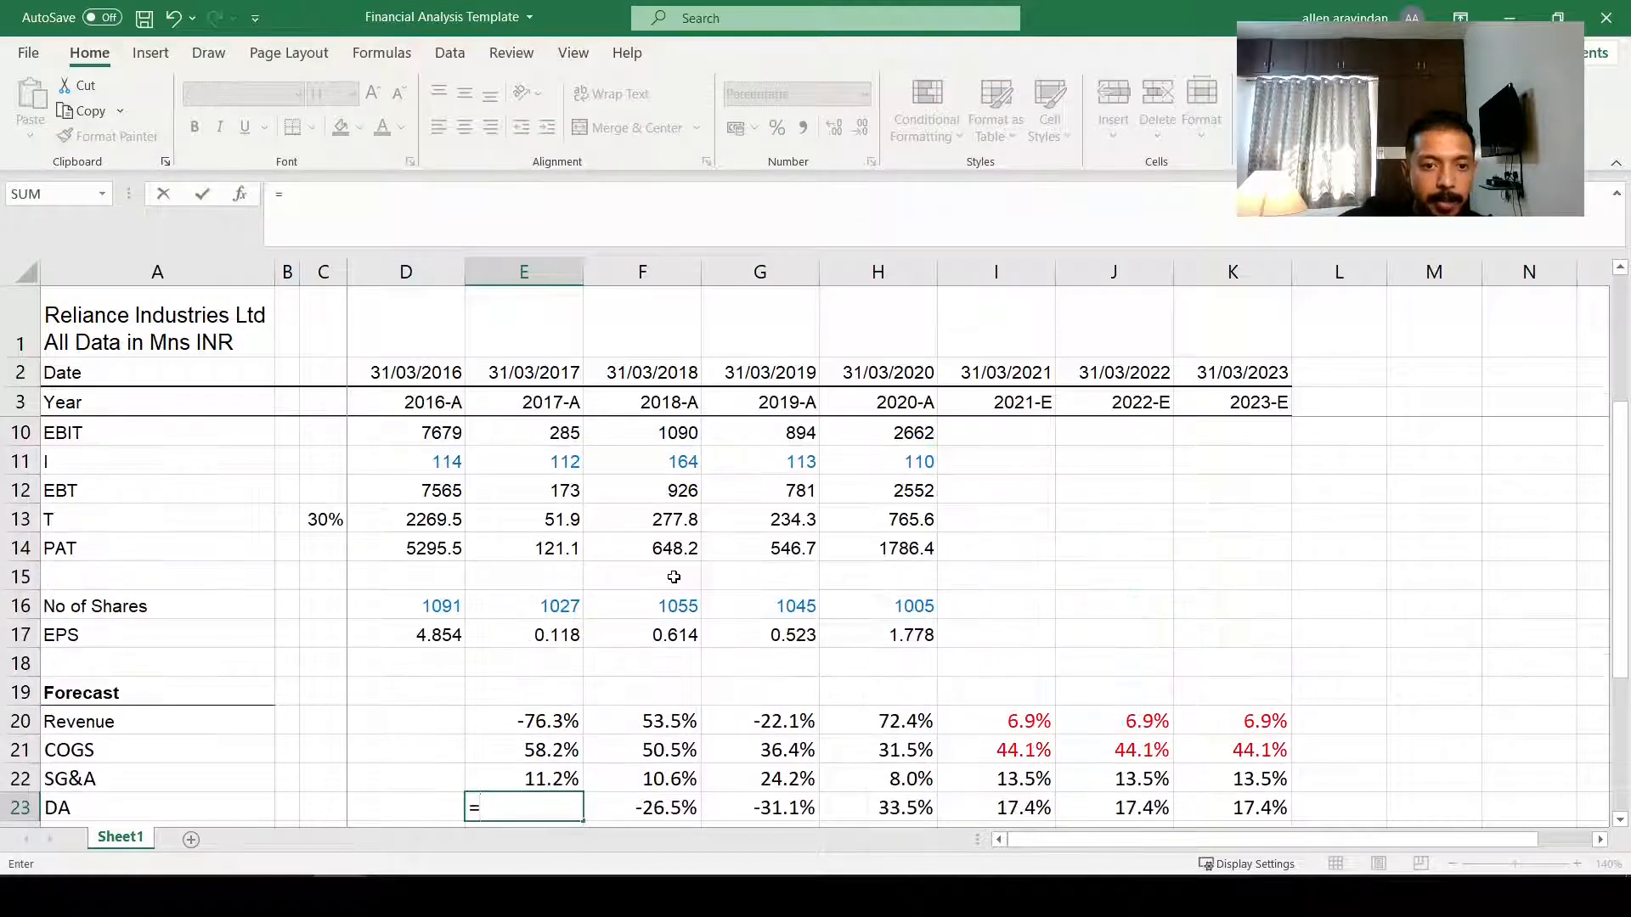
pyautogui.press('Escape')
# Step: Check the average formulas behind the forecast DA growth rates in I23:K23
pyautogui.scroll(-1, 784, 726)
pyautogui.moveTo(998, 723); pyautogui.dragTo(1235, 723)
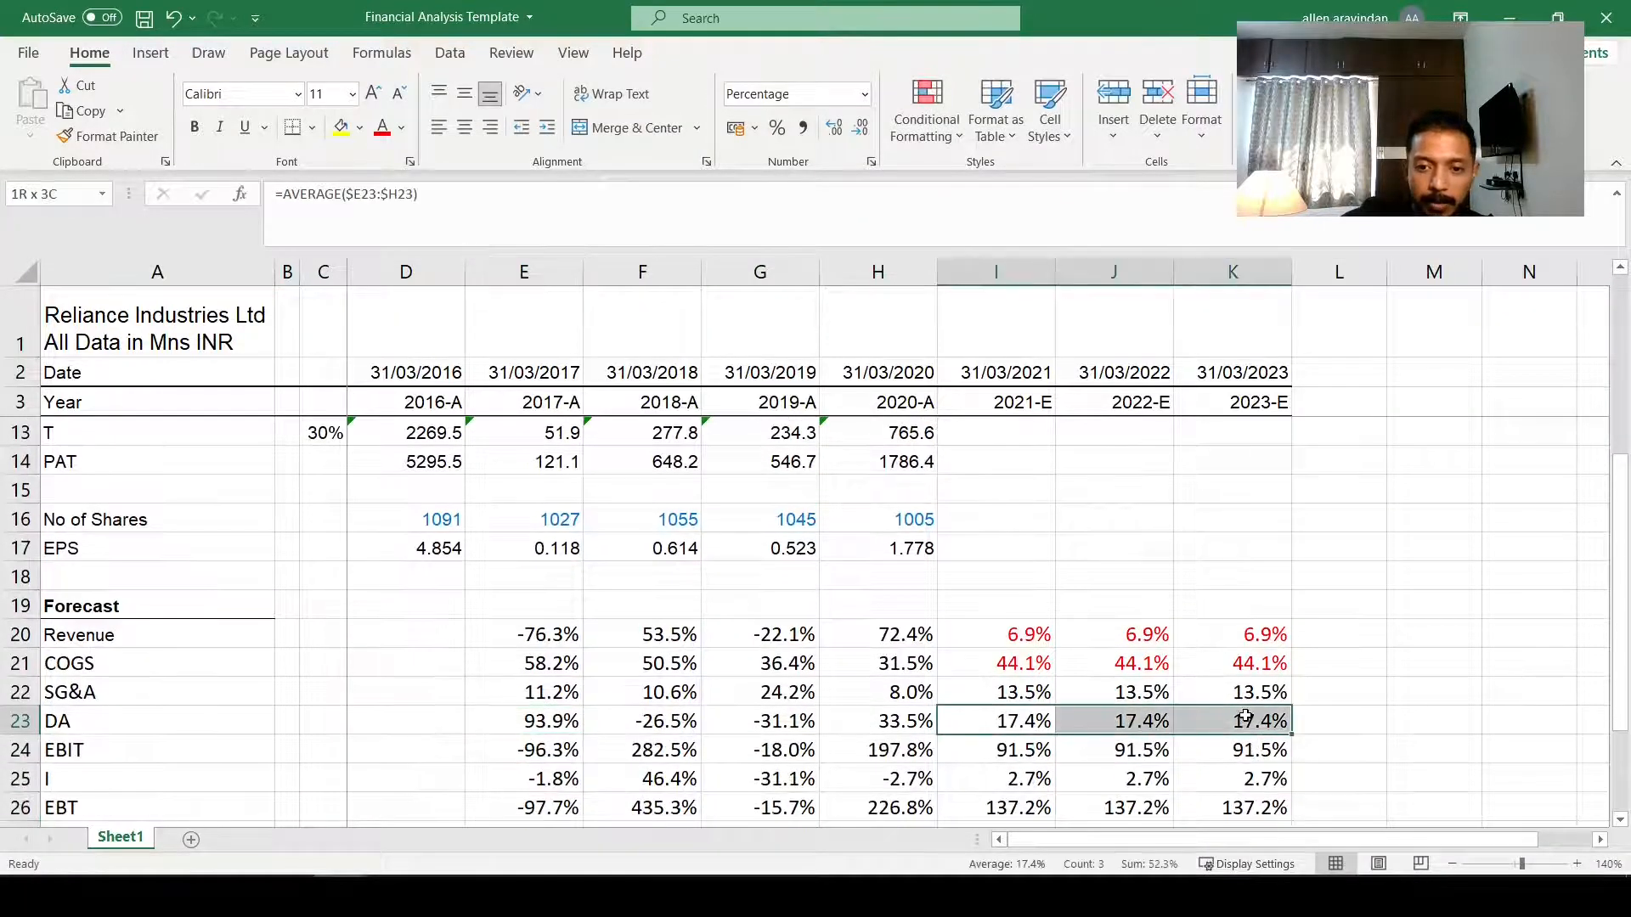
pyautogui.press('F2')
pyautogui.hotkey('ctrl', 'Return')
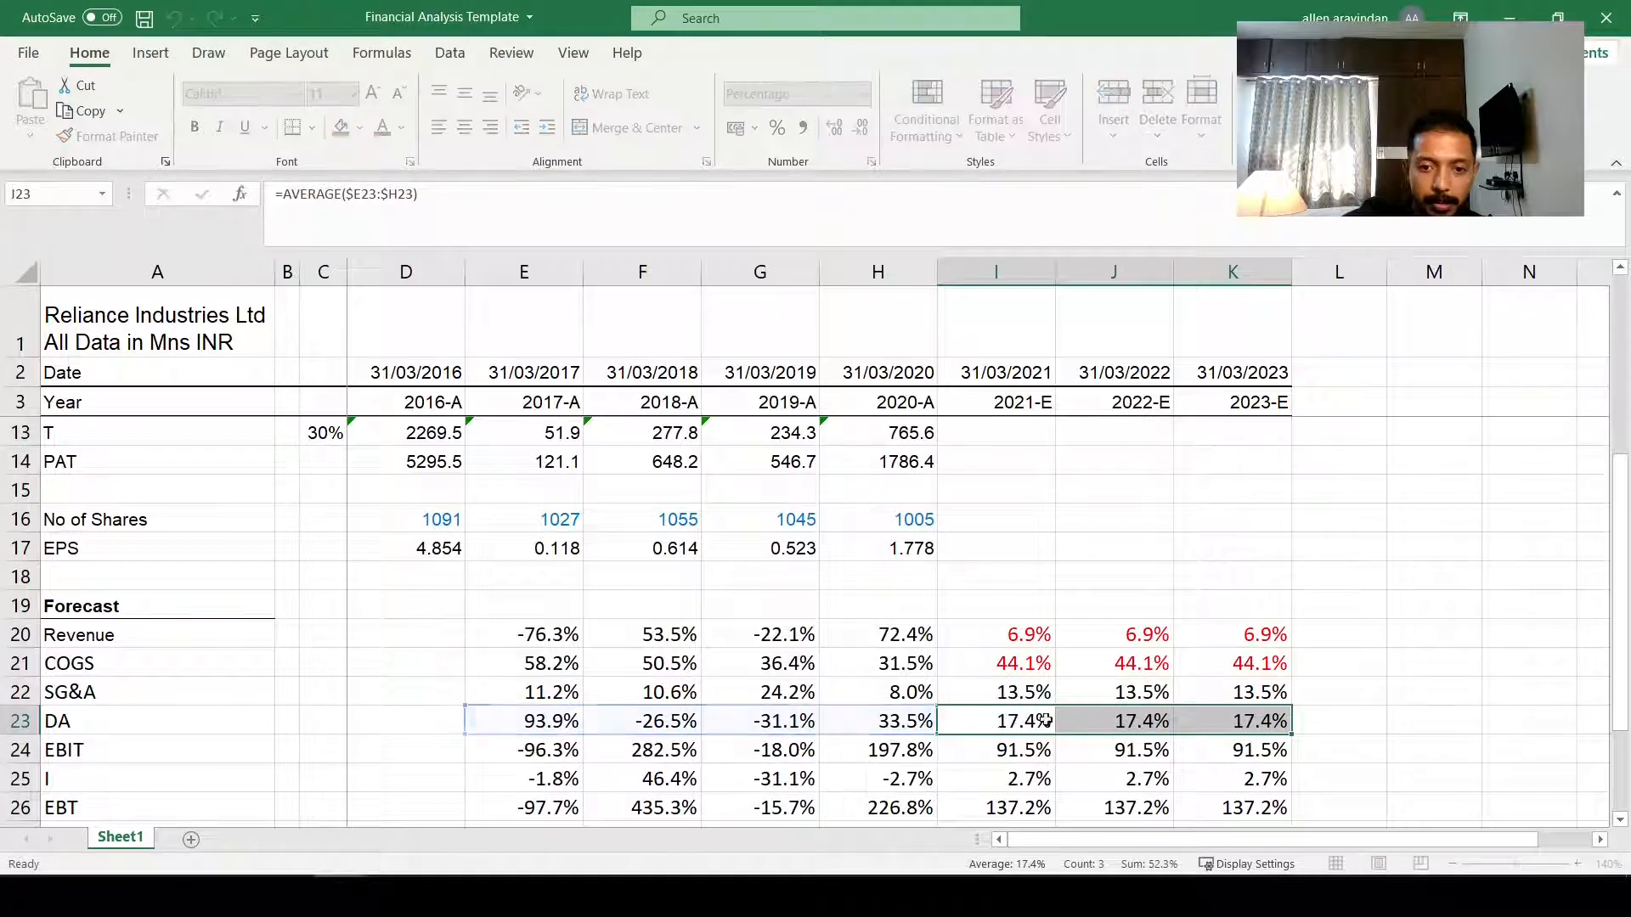
pyautogui.press('Right')
pyautogui.press('F2')
pyautogui.press('Escape')
pyautogui.scroll(-1, 833, 724)
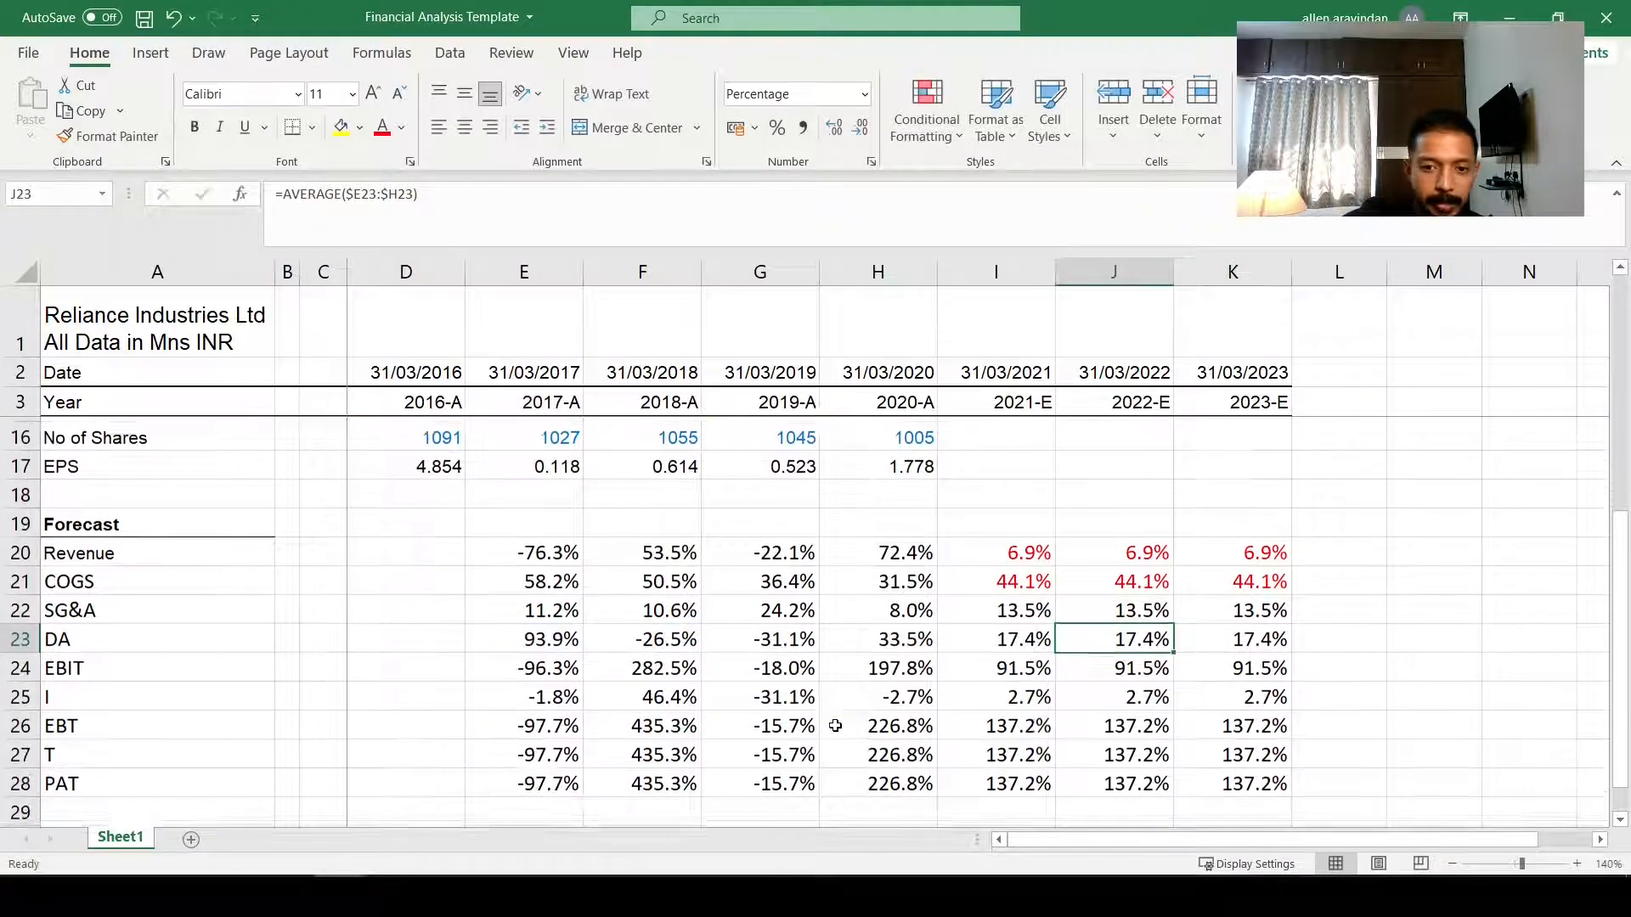
# Step: Replace the 2017-A interest growth formula in E25 with interest as a share of revenue, =E11/E4
pyautogui.click(550, 693)
pyautogui.press('F2')
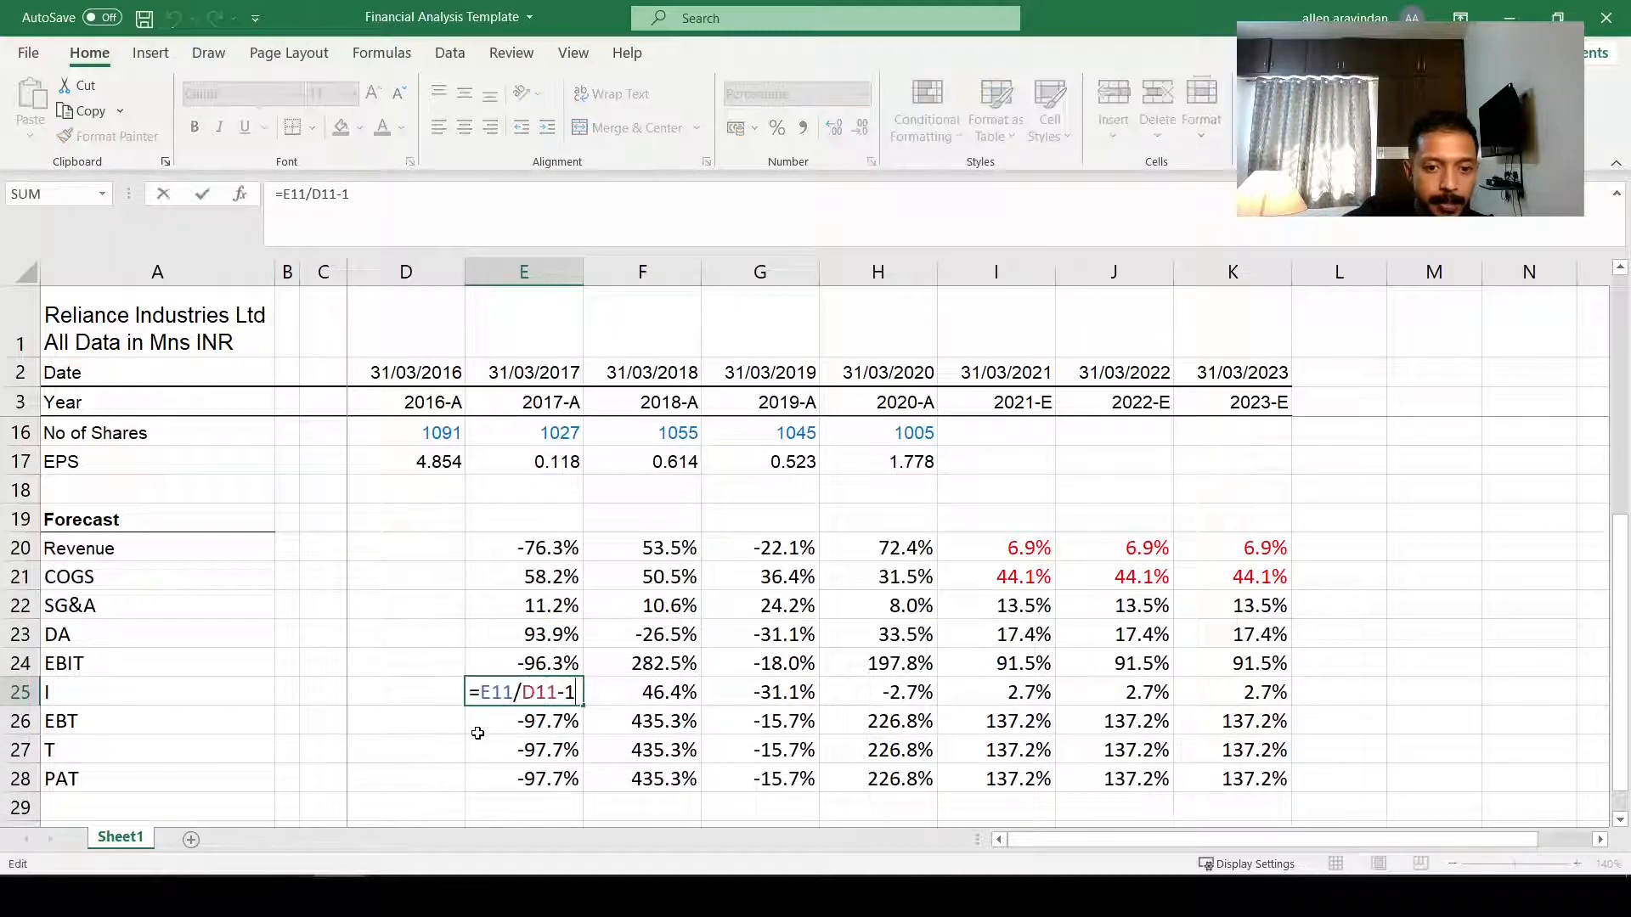
pyautogui.press('Escape')
pyautogui.write('=')
pyautogui.scroll(3, 478, 733)
pyautogui.scroll(1, 477, 733)
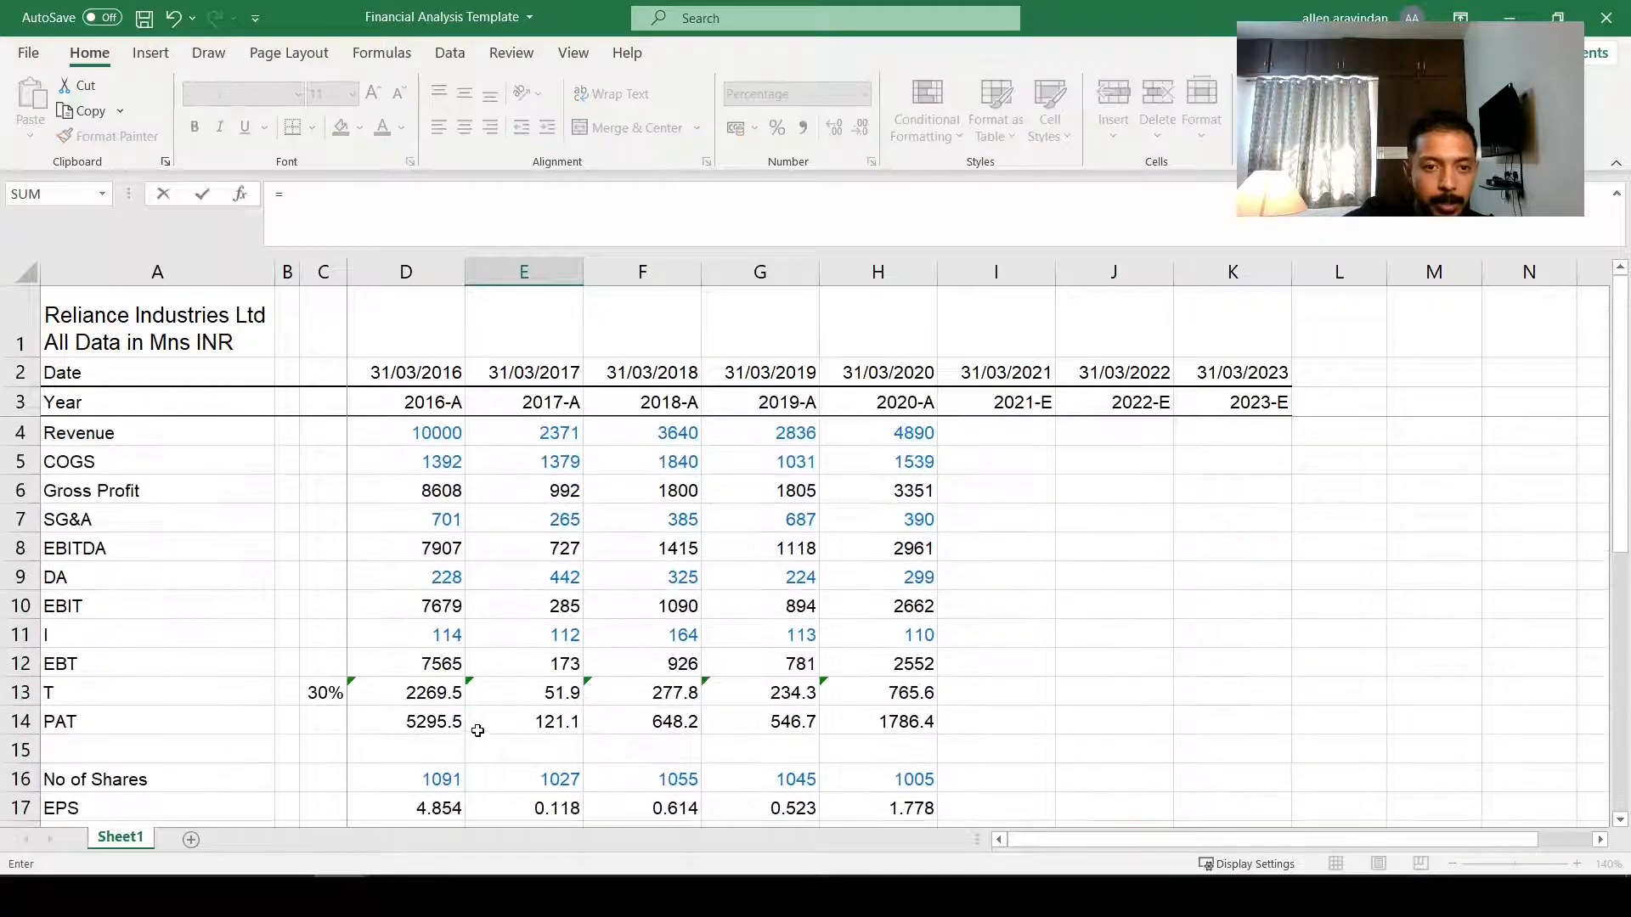
pyautogui.click(560, 637)
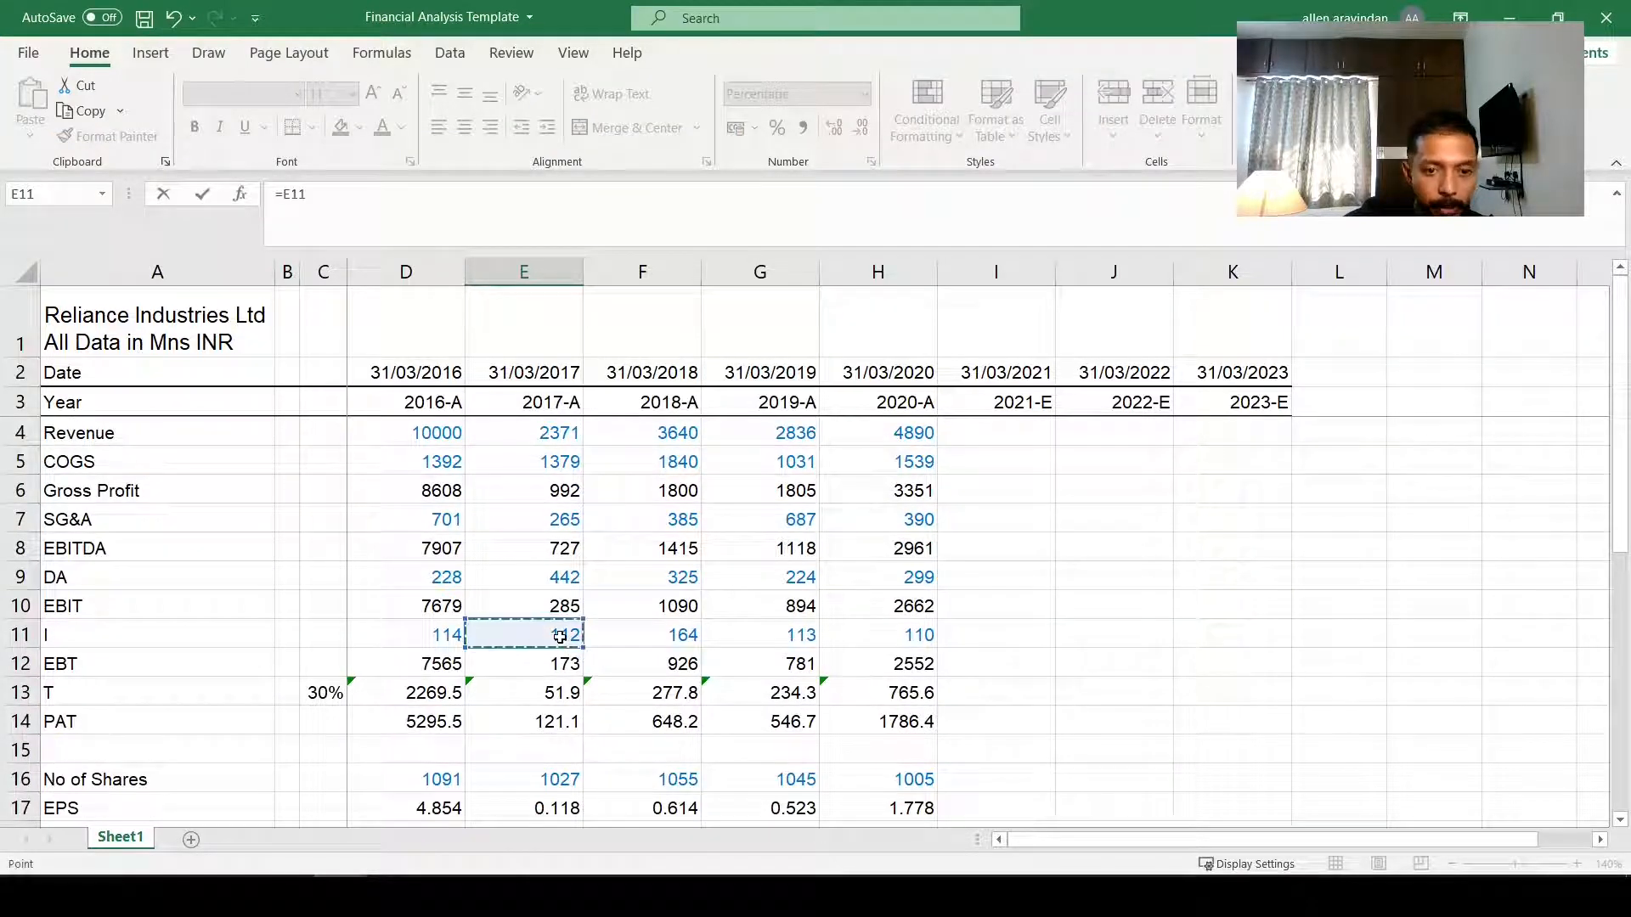
pyautogui.write('/')
pyautogui.click(550, 433)
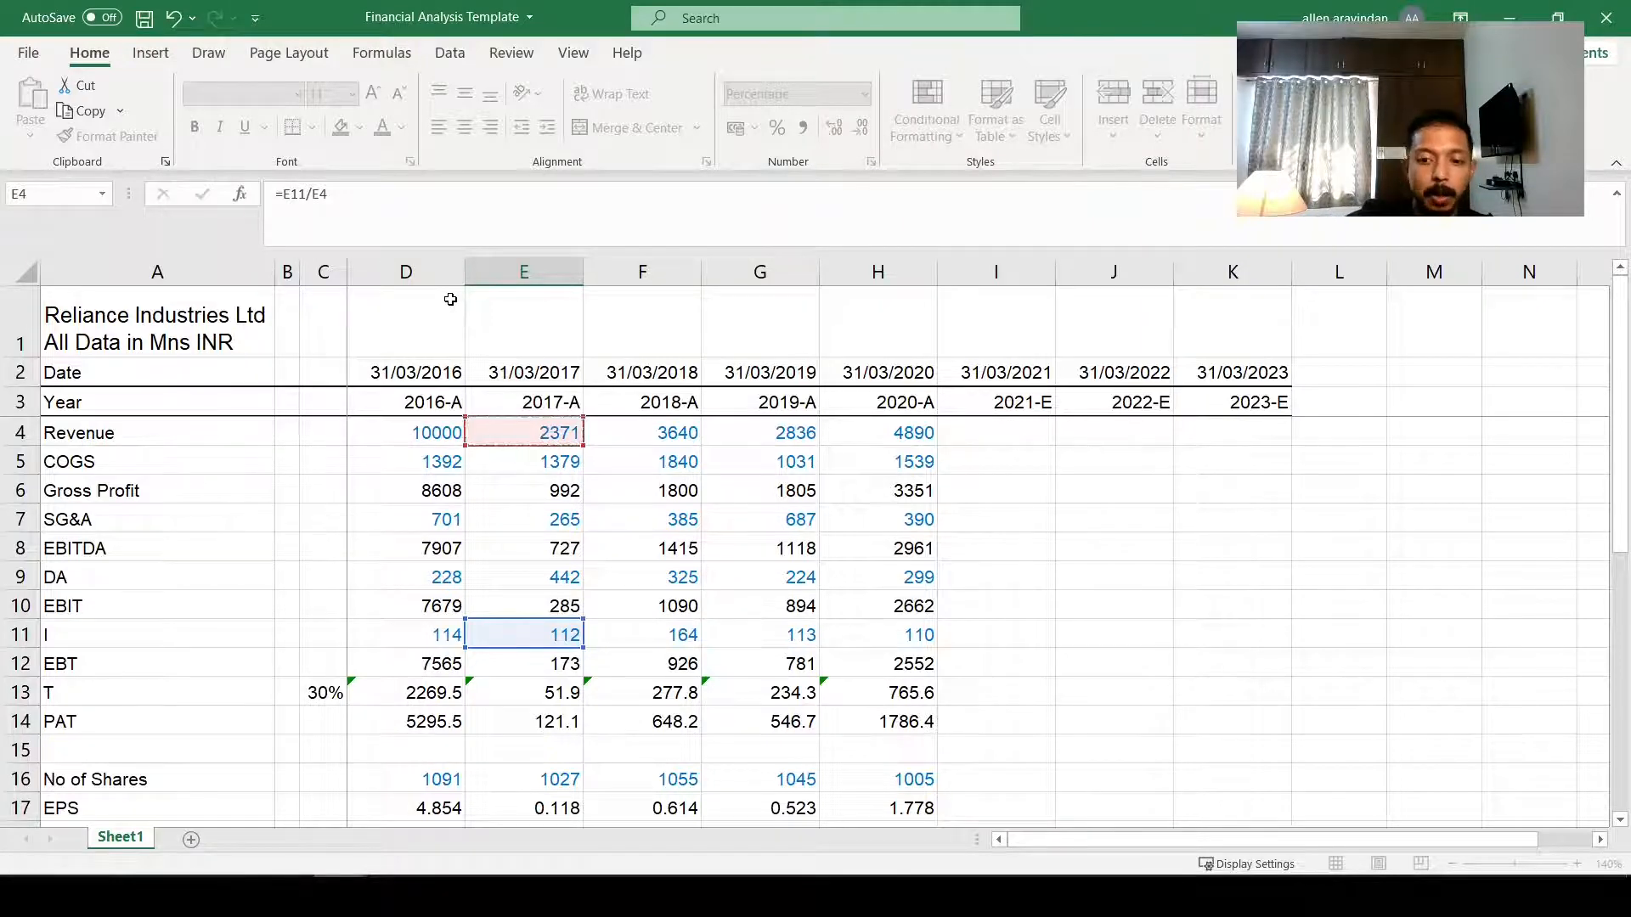
pyautogui.press('Return')
# Step: Copy the interest-to-revenue formula from E25 across F25:H25
pyautogui.press('Up')
pyautogui.hotkey('ctrl', 'c')
pyautogui.hotkey('shift', 'Right')
pyautogui.hotkey('shift', 'Right')
pyautogui.hotkey('shift', 'Right')
pyautogui.hotkey('ctrl', 'v')
pyautogui.press('Escape')
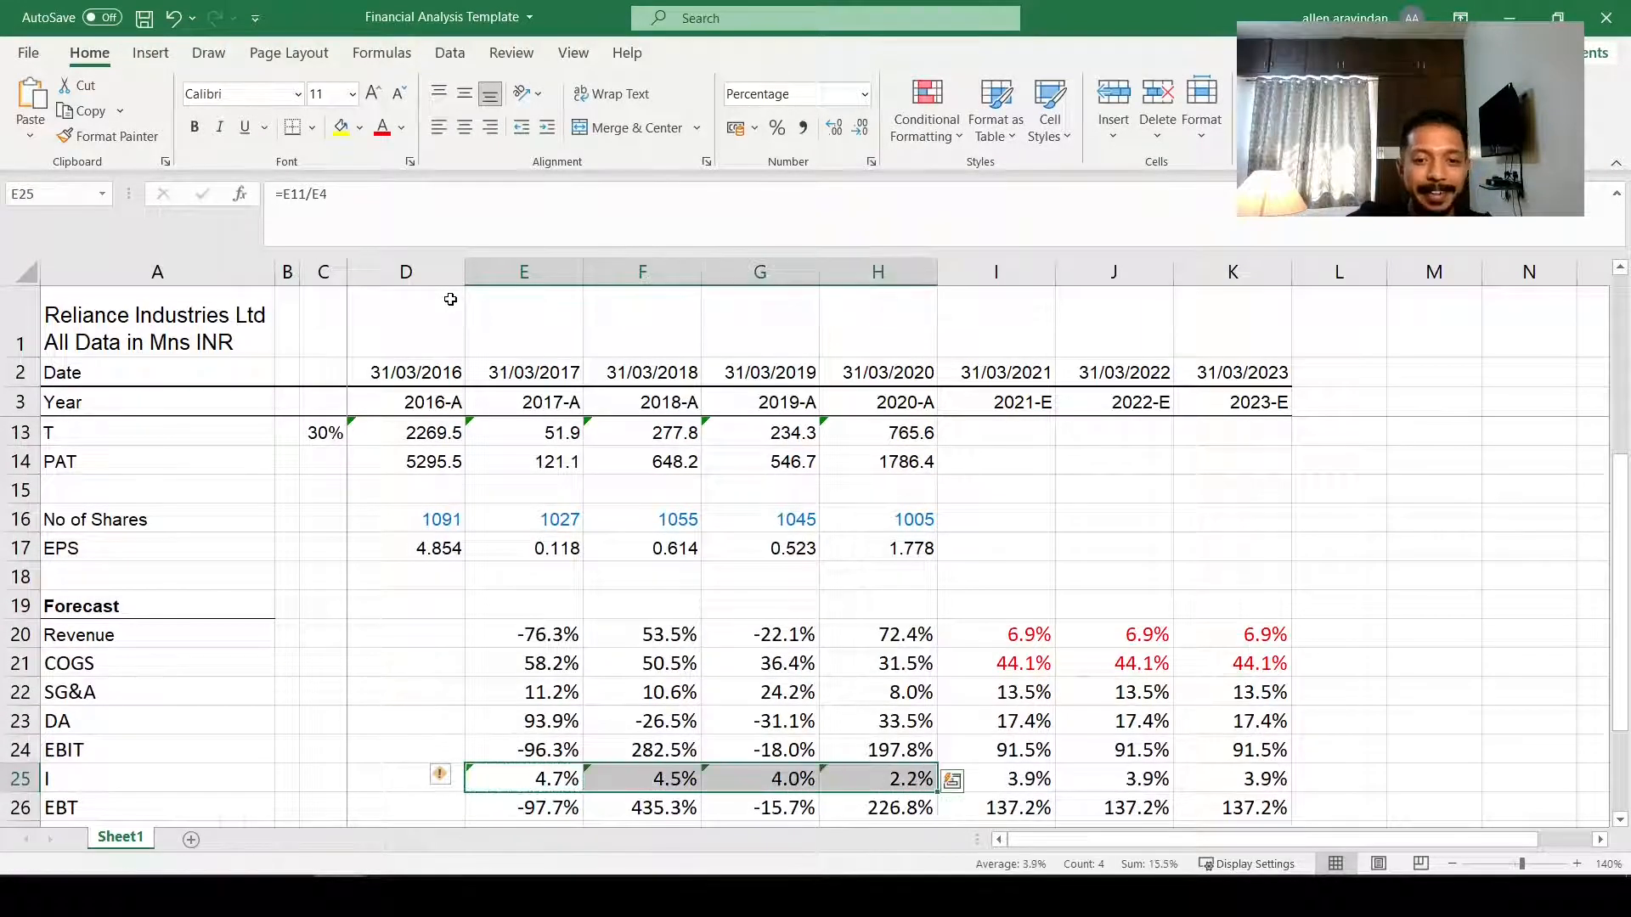
# Step: Check the 2017-A EBT growth formula and delete the EBT row, row 26, from the Forecast section
pyautogui.press('Down')
pyautogui.press('Down')
pyautogui.press('Down')
pyautogui.press('Up')
pyautogui.press('Up')
pyautogui.press('F2')
pyautogui.press('Escape')
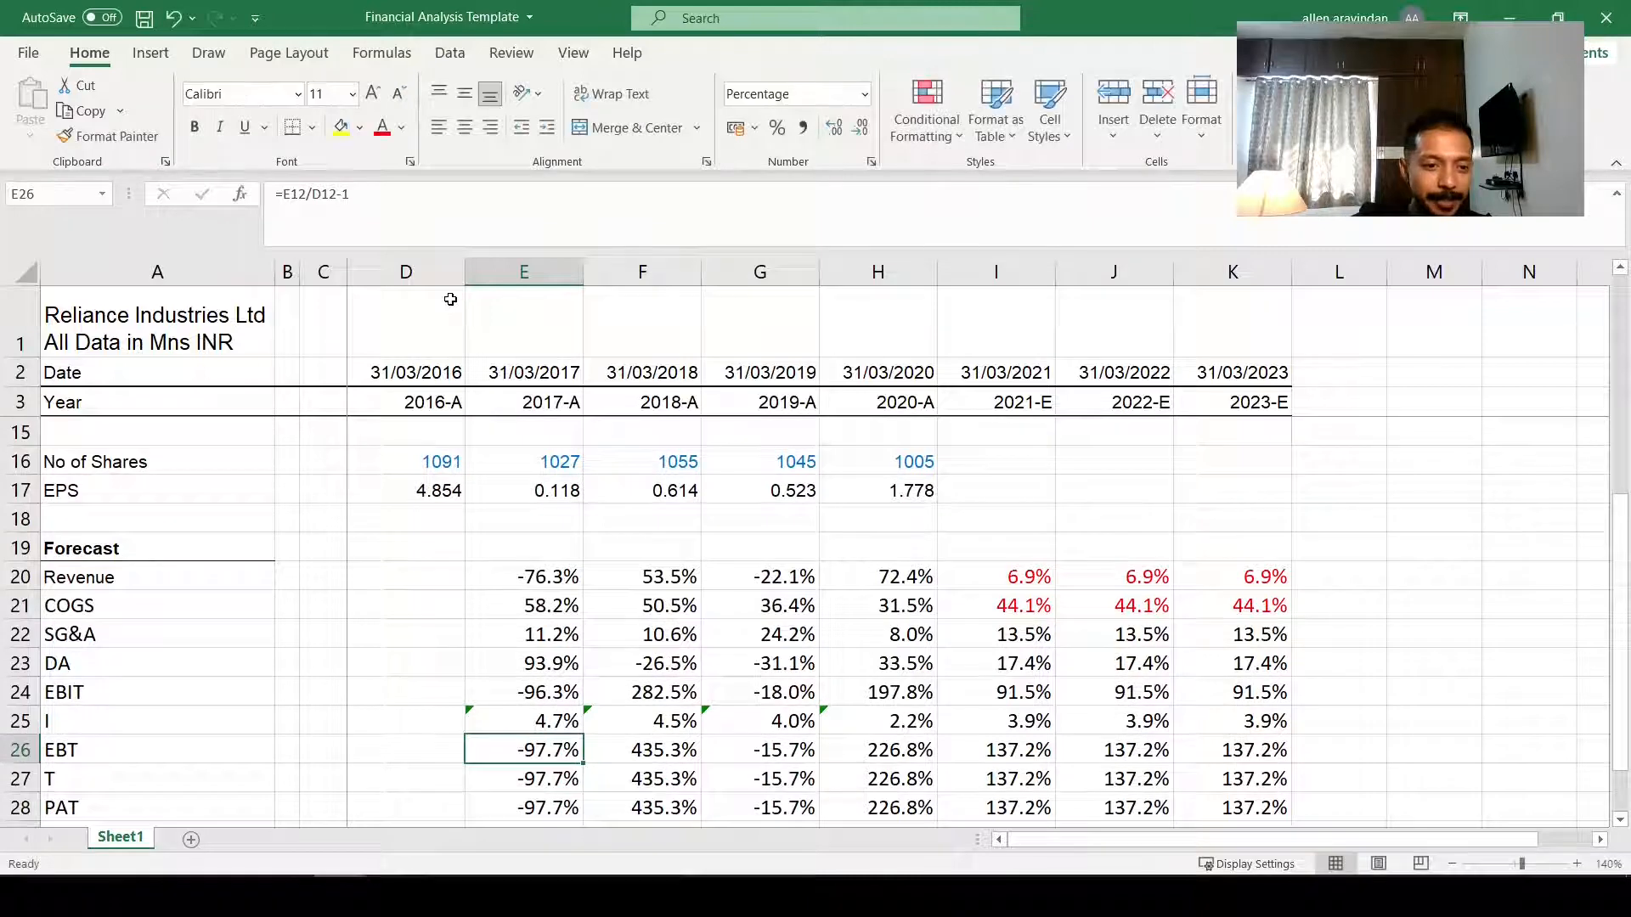
pyautogui.rightClick(32, 747)
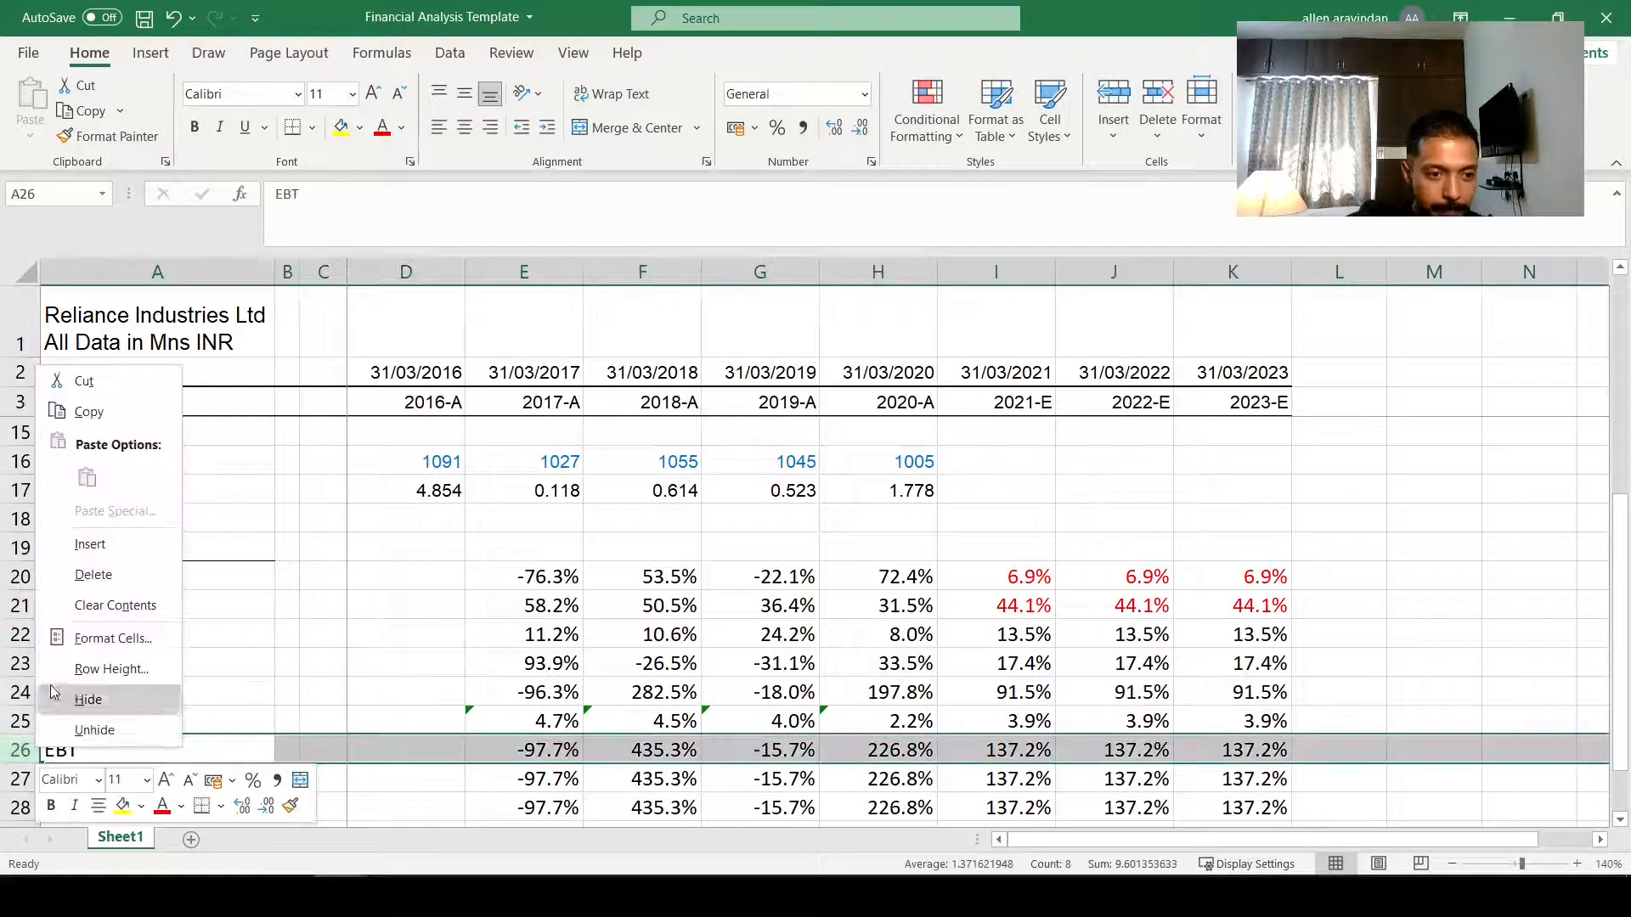
pyautogui.click(96, 574)
# Step: Set the 2017-A tax rate in E26 of the Forecast section to 30%
pyautogui.scroll(-1, 109, 688)
pyautogui.click(20, 689)
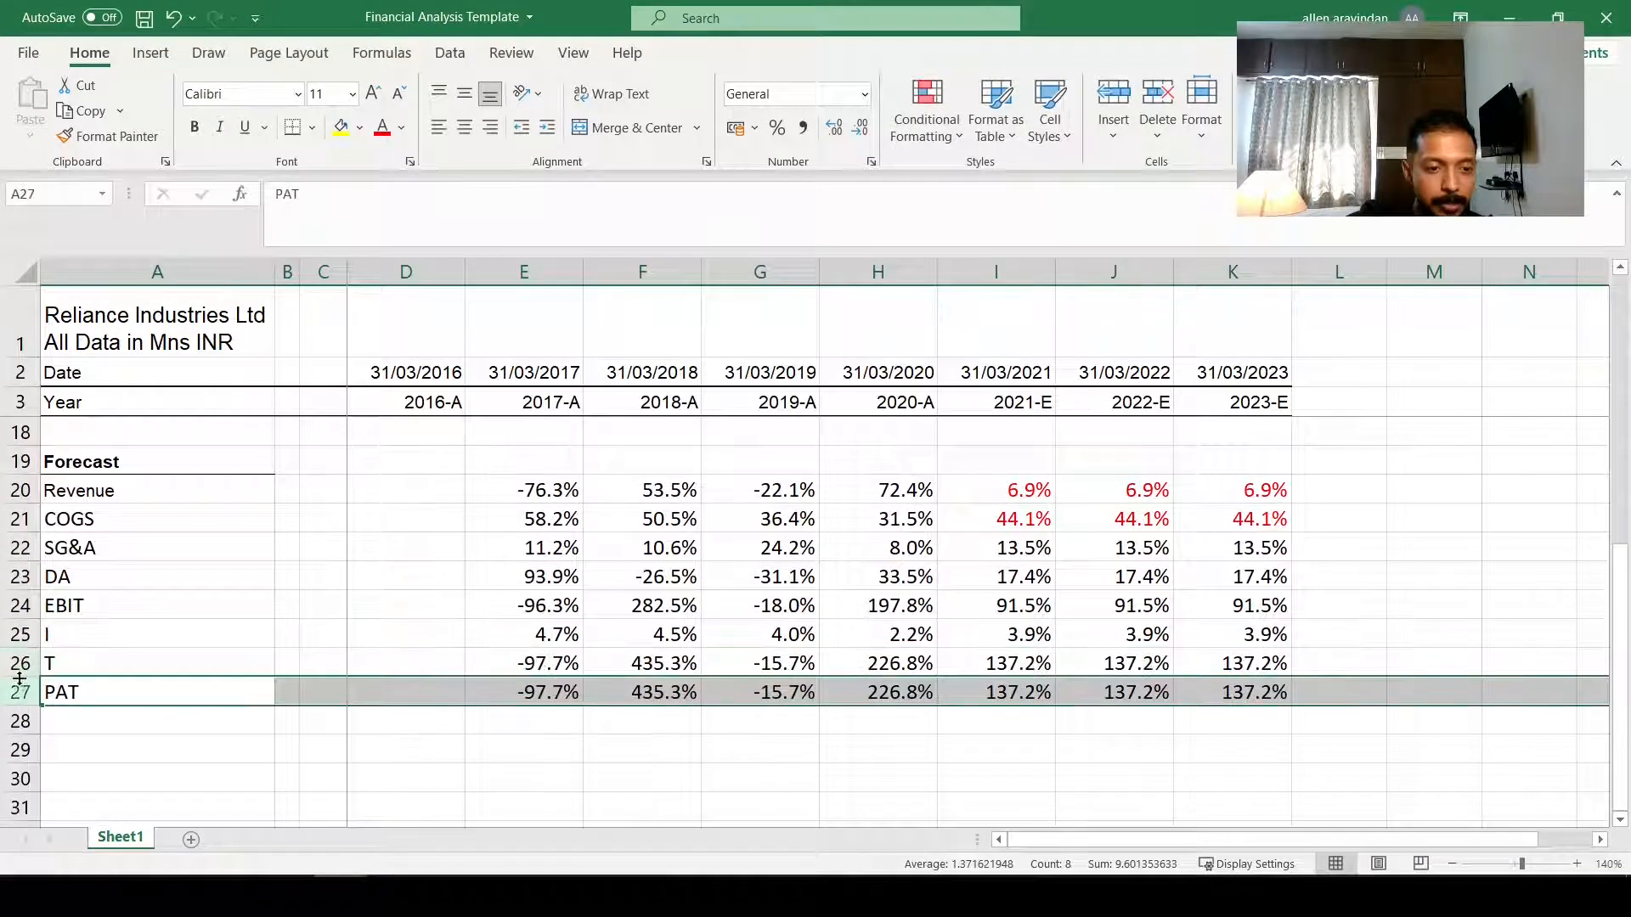
pyautogui.click(21, 664)
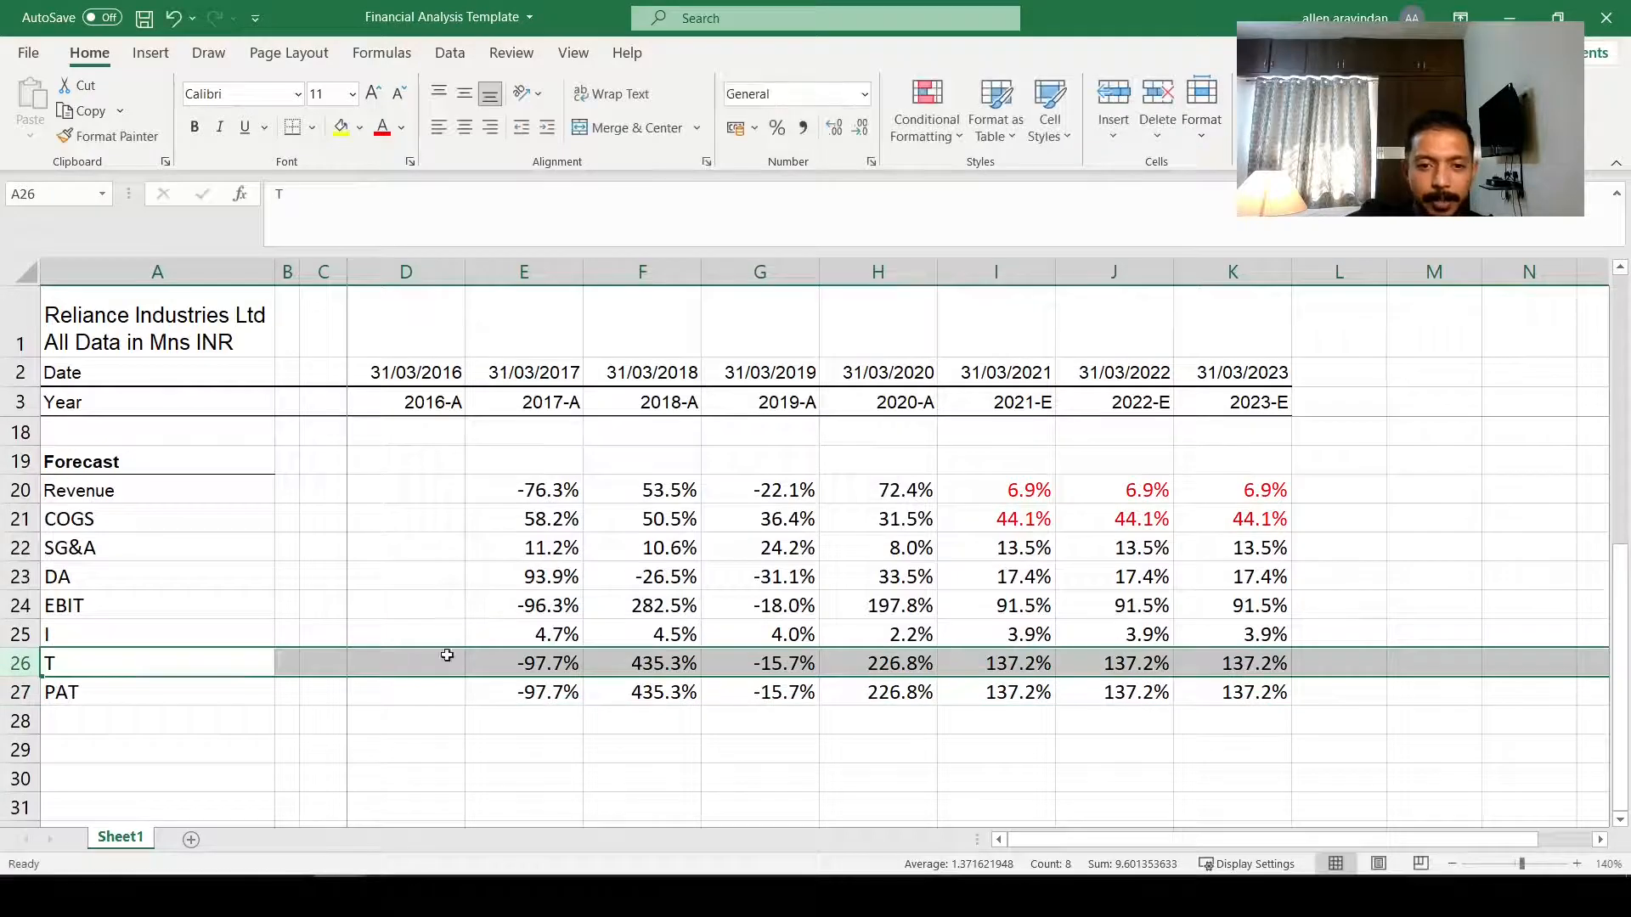
pyautogui.click(546, 665)
pyautogui.write('30')
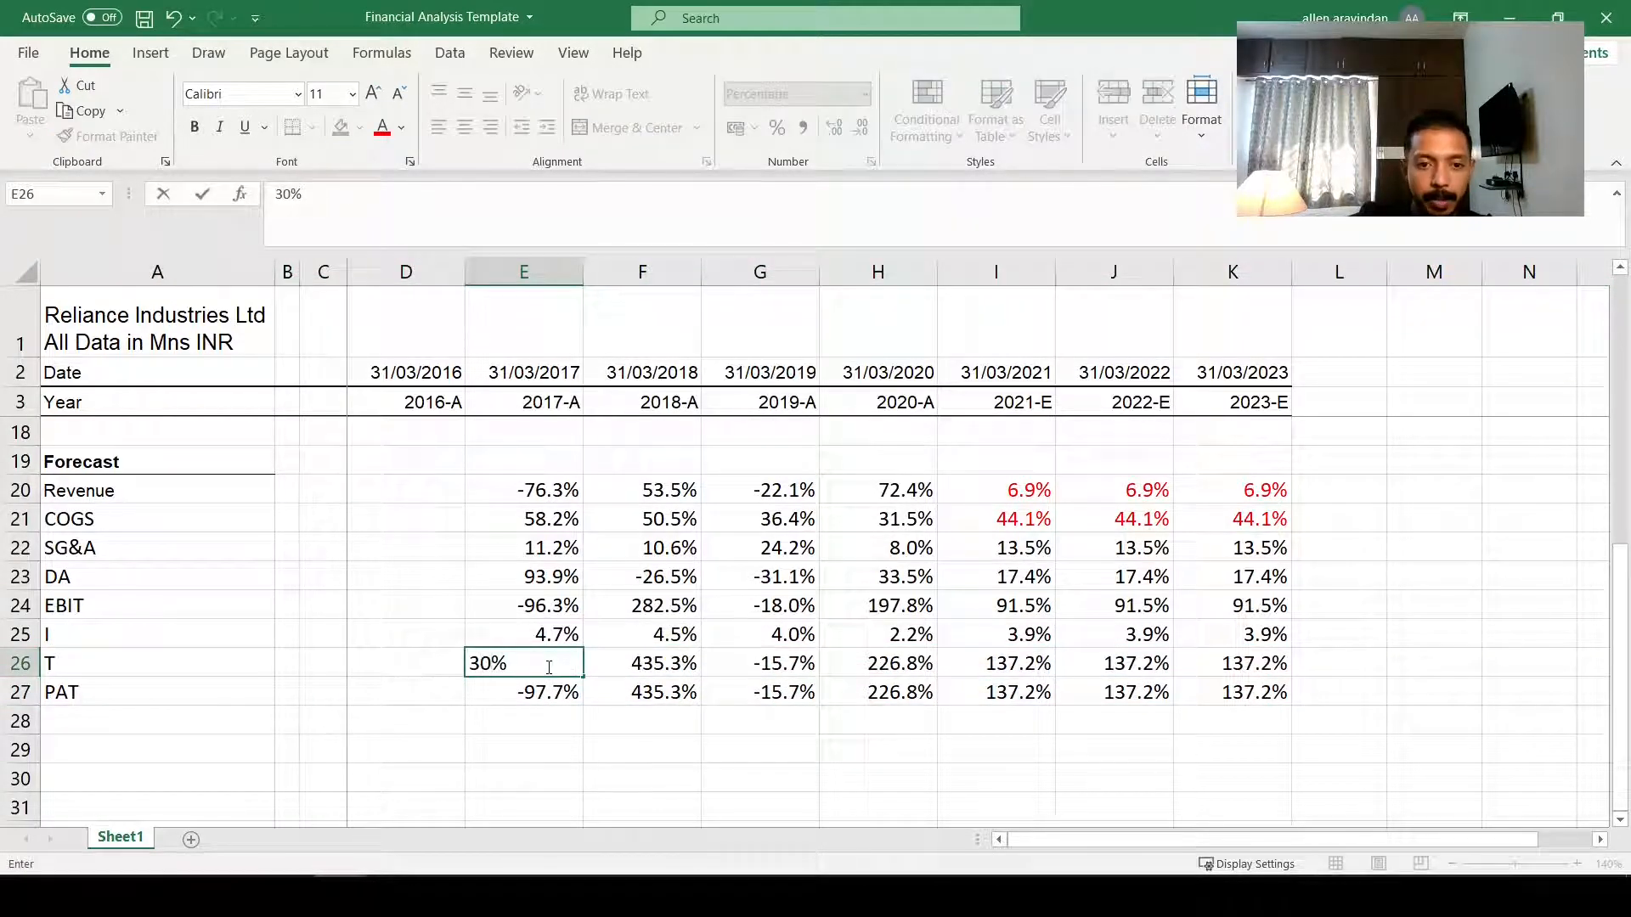
pyautogui.press('Return')
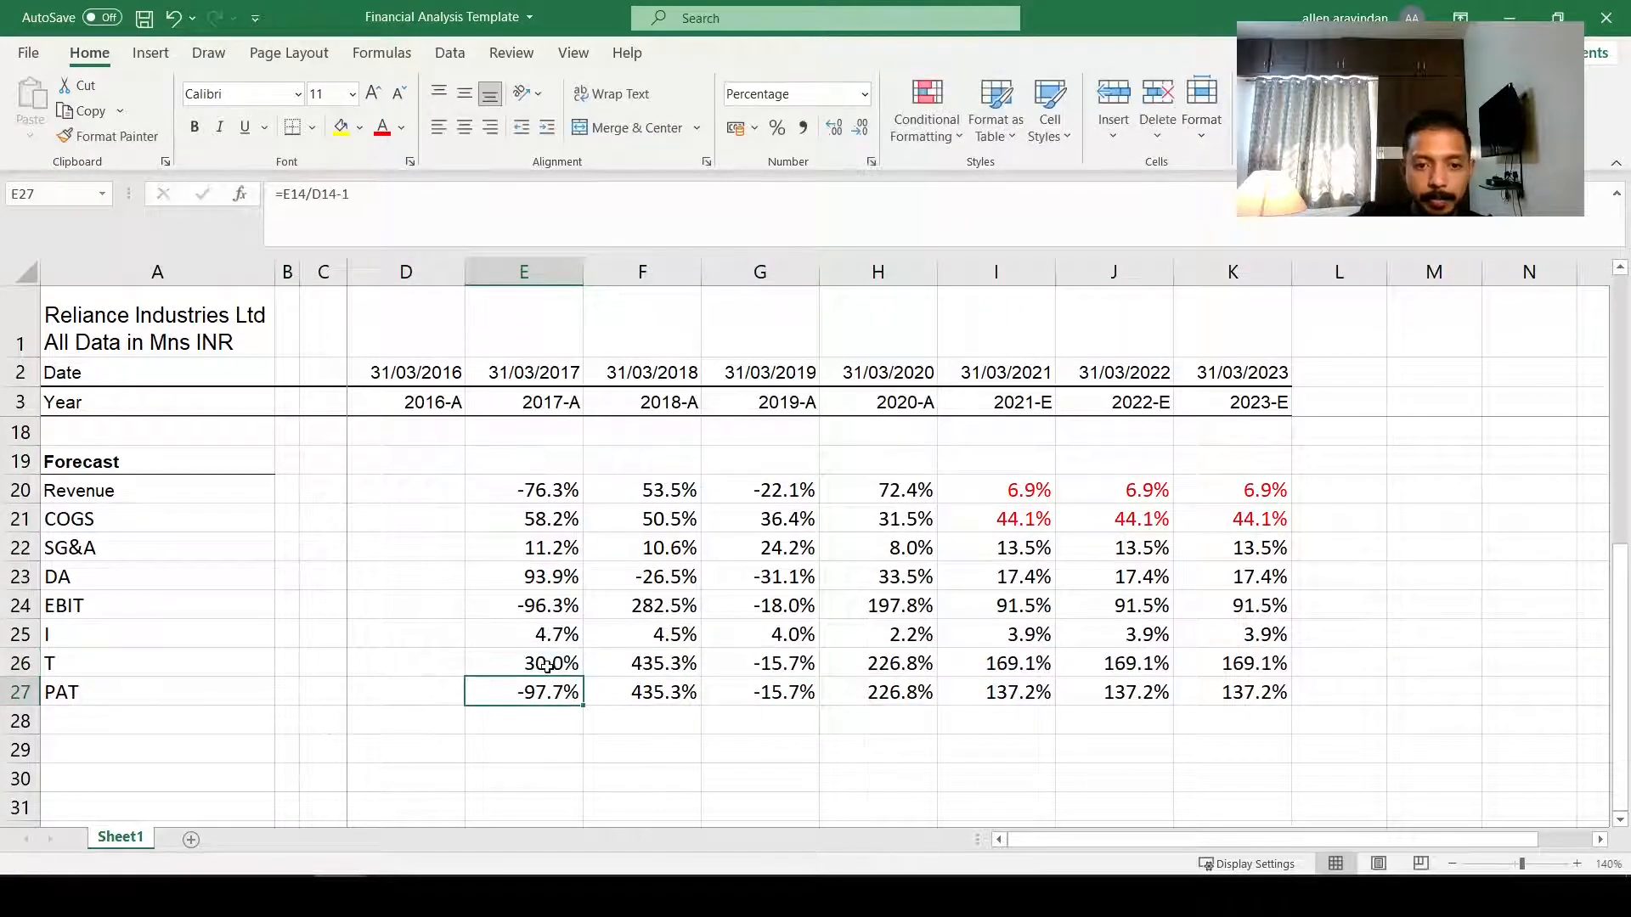
# Step: Copy the 30% tax rate from E26 into F26:H26
pyautogui.press('Up')
pyautogui.hotkey('ctrl', 'c')
pyautogui.hotkey('shift', 'Right')
pyautogui.hotkey('shift', 'Right')
pyautogui.hotkey('shift', 'Right')
pyautogui.hotkey('ctrl', 'v')
pyautogui.press('Escape')
pyautogui.press('Right')
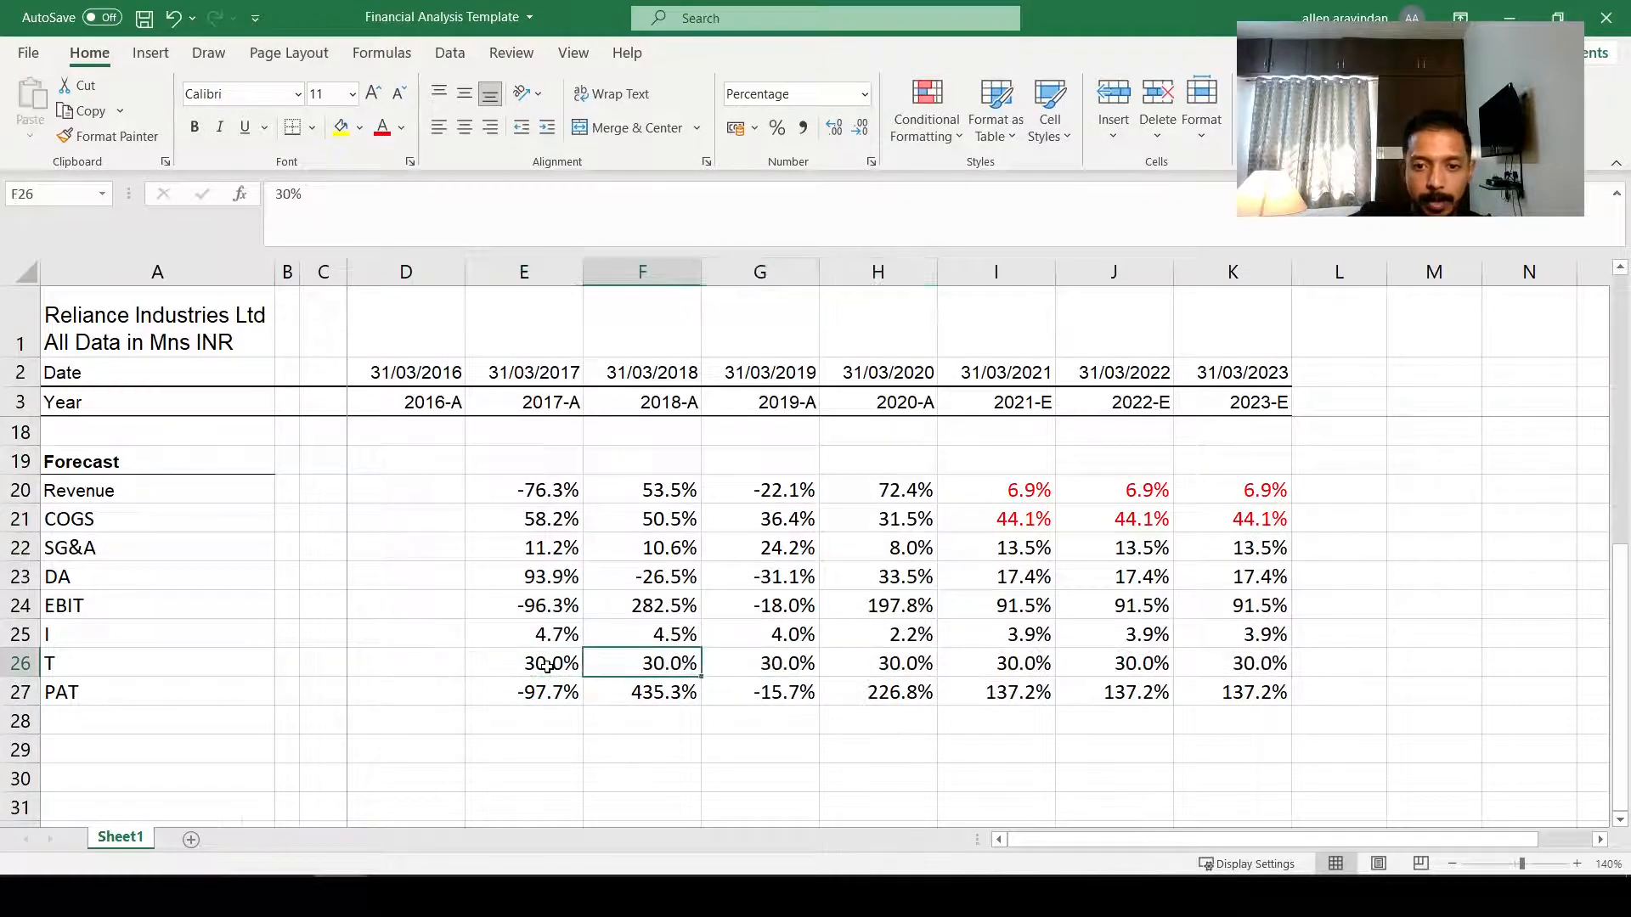
# Step: Check the 2017-A PAT growth formula and delete the PAT row, row 27, from the Forecast section
pyautogui.press('Right')
pyautogui.press('Down')
pyautogui.press('Left')
pyautogui.press('Left')
pyautogui.press('F2')
pyautogui.press('Escape')
pyautogui.press('Left')
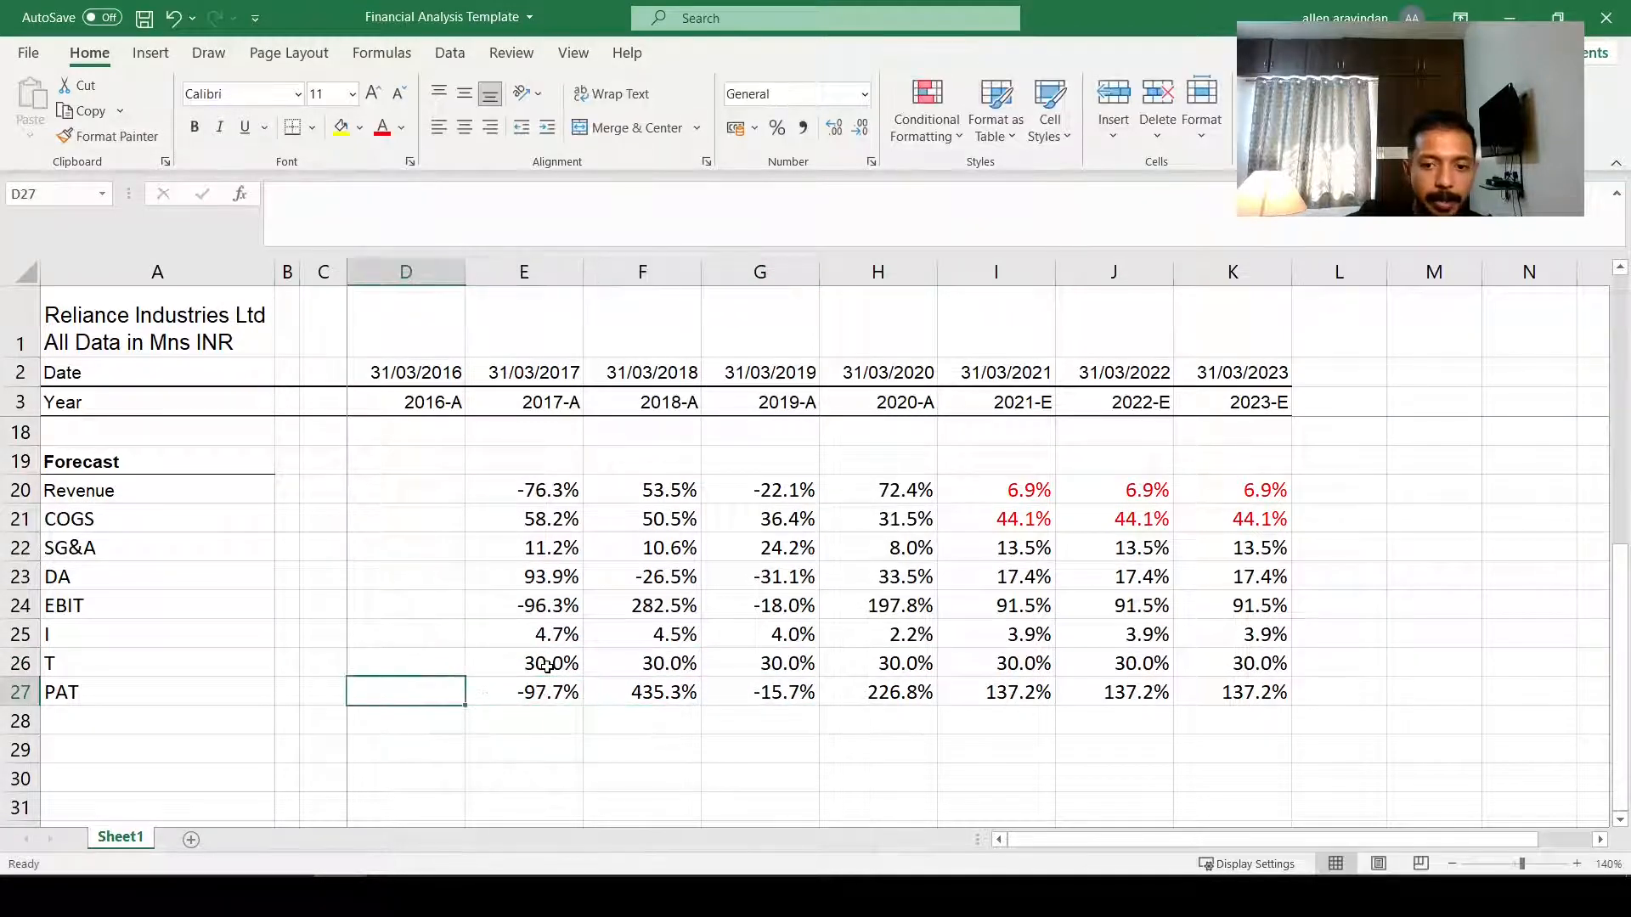
pyautogui.click(21, 692)
pyautogui.rightClick(21, 692)
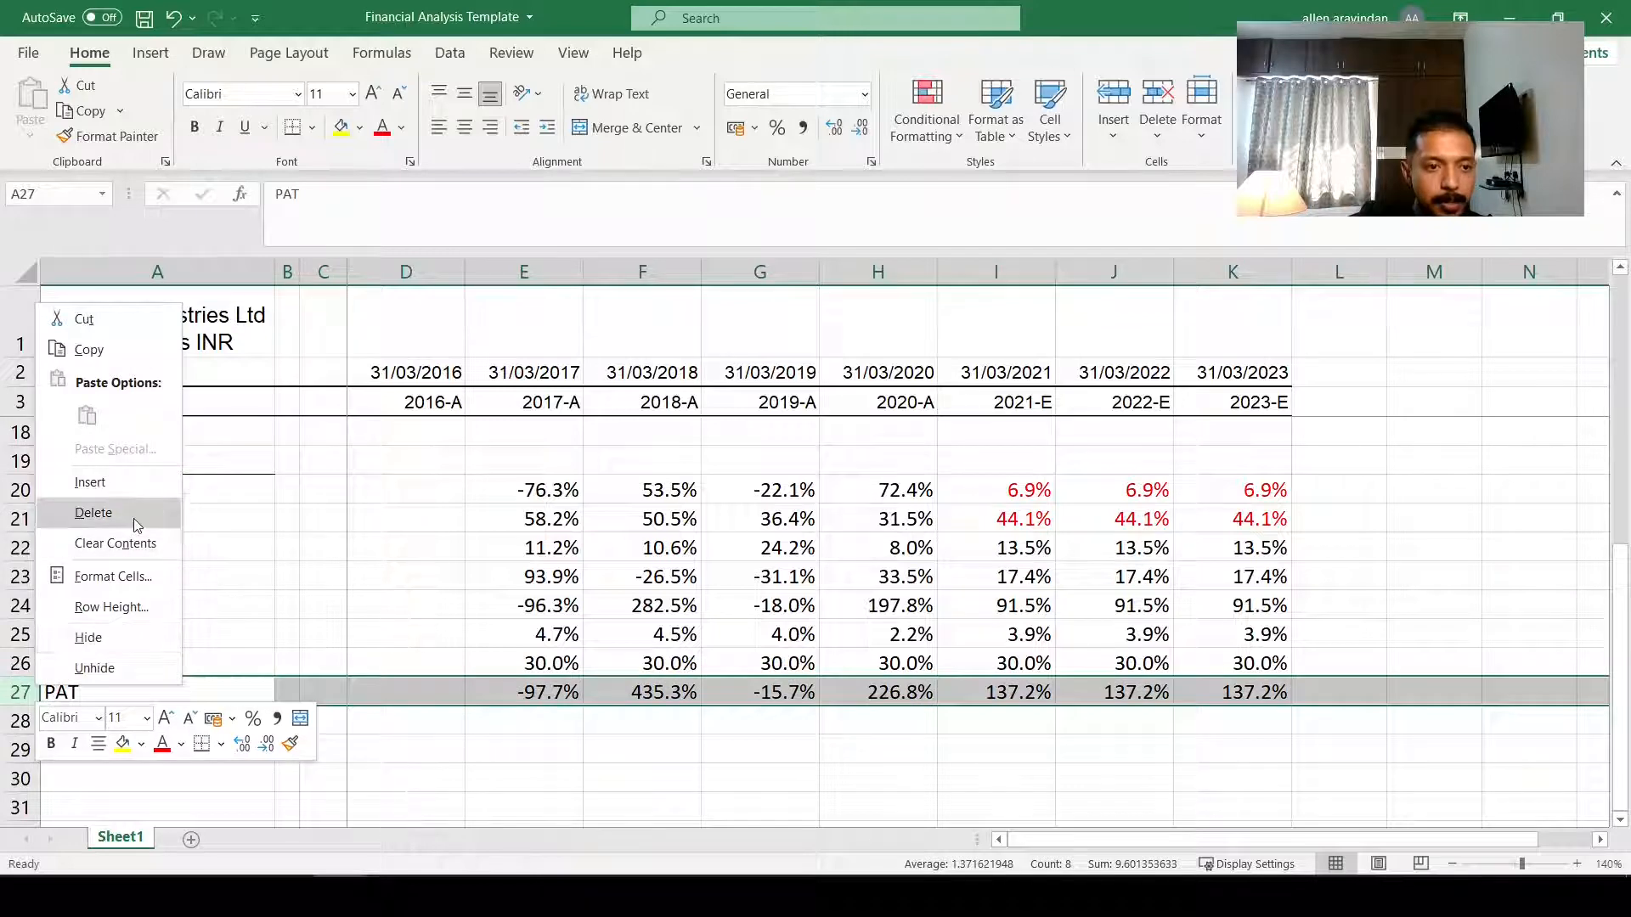
pyautogui.click(80, 517)
# Step: Check the 2019-A DA growth formula in G23 and look over the No of Shares and EPS rows above the Forecast section
pyautogui.doubleClick(729, 581)
pyautogui.press('Escape')
pyautogui.scroll(4, 637, 594)
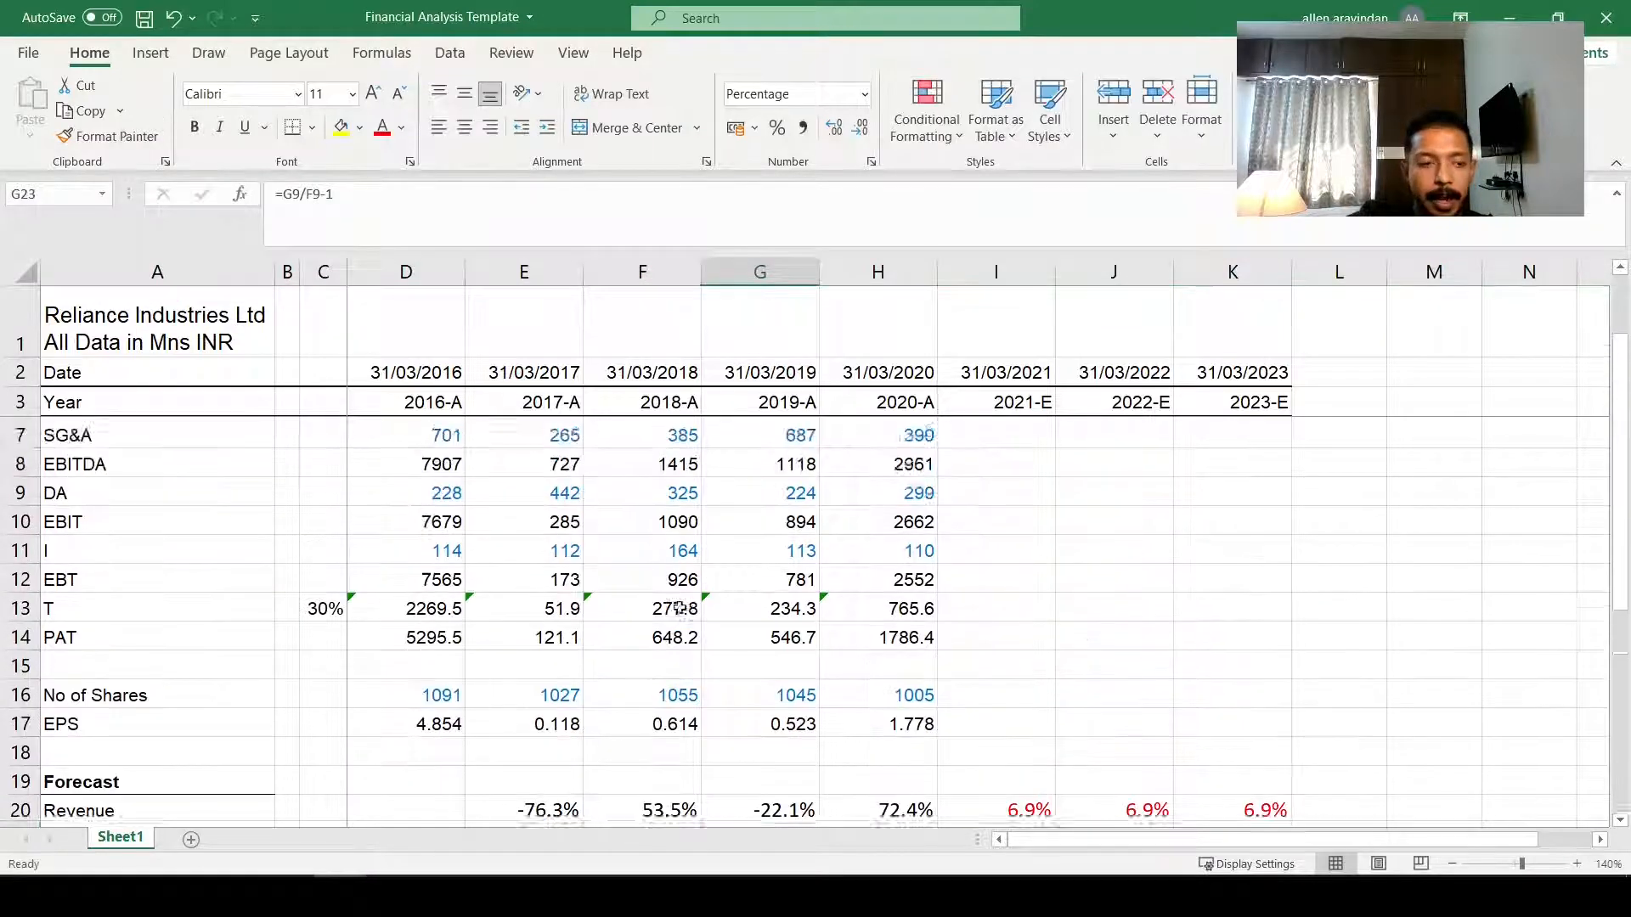
pyautogui.scroll(-2, 634, 597)
pyautogui.click(93, 590)
pyautogui.click(156, 536)
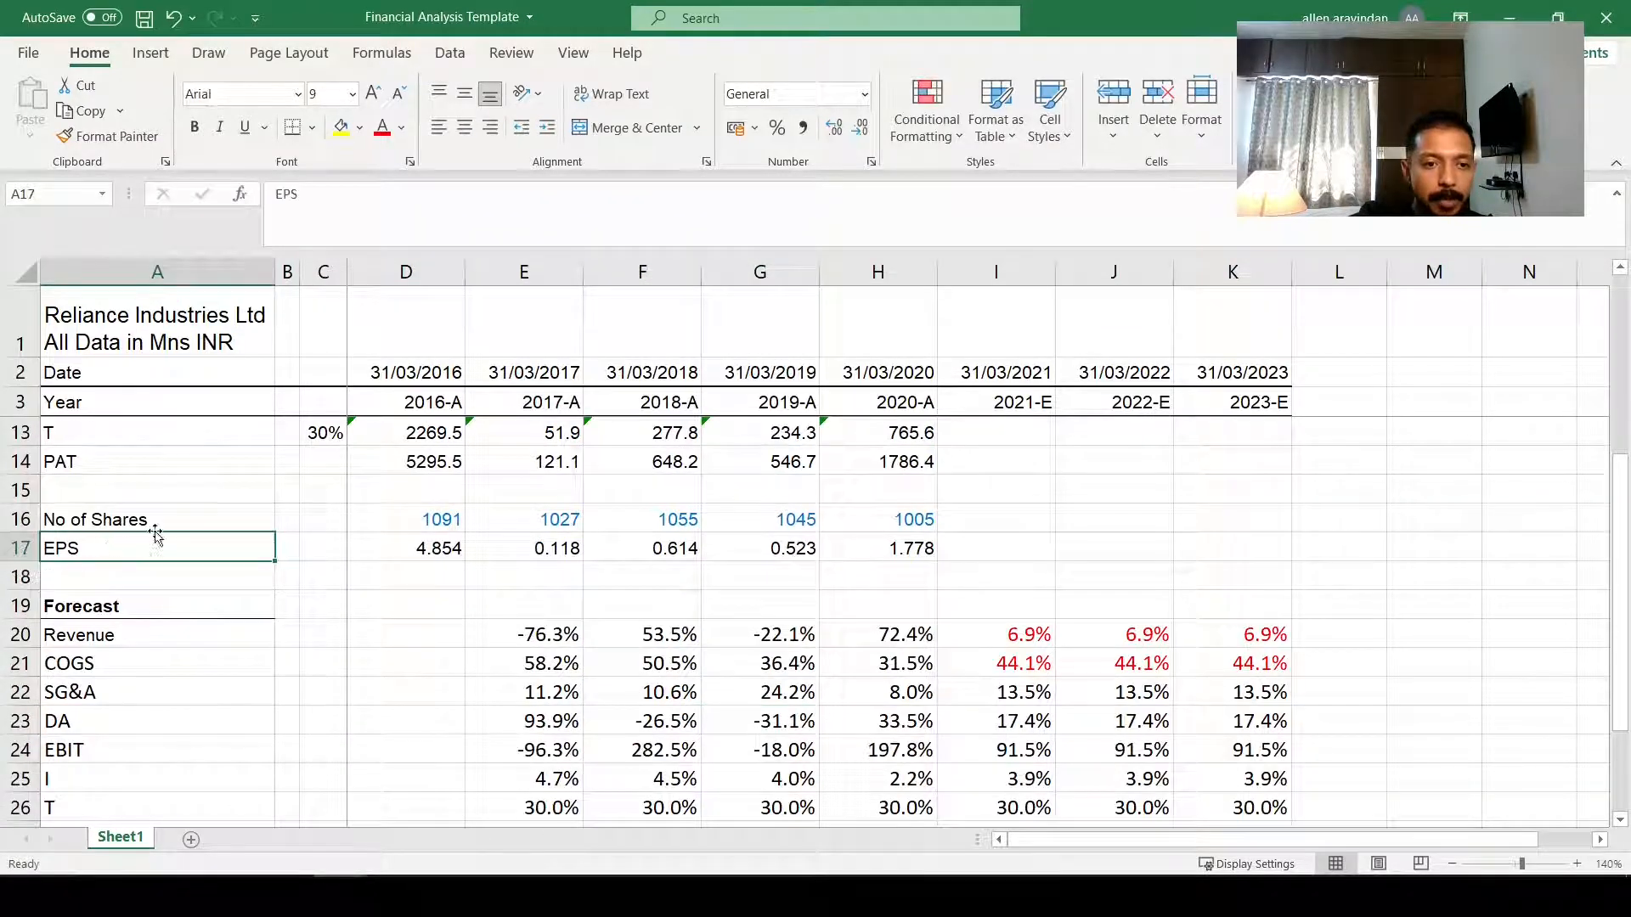
pyautogui.scroll(-3, 462, 553)
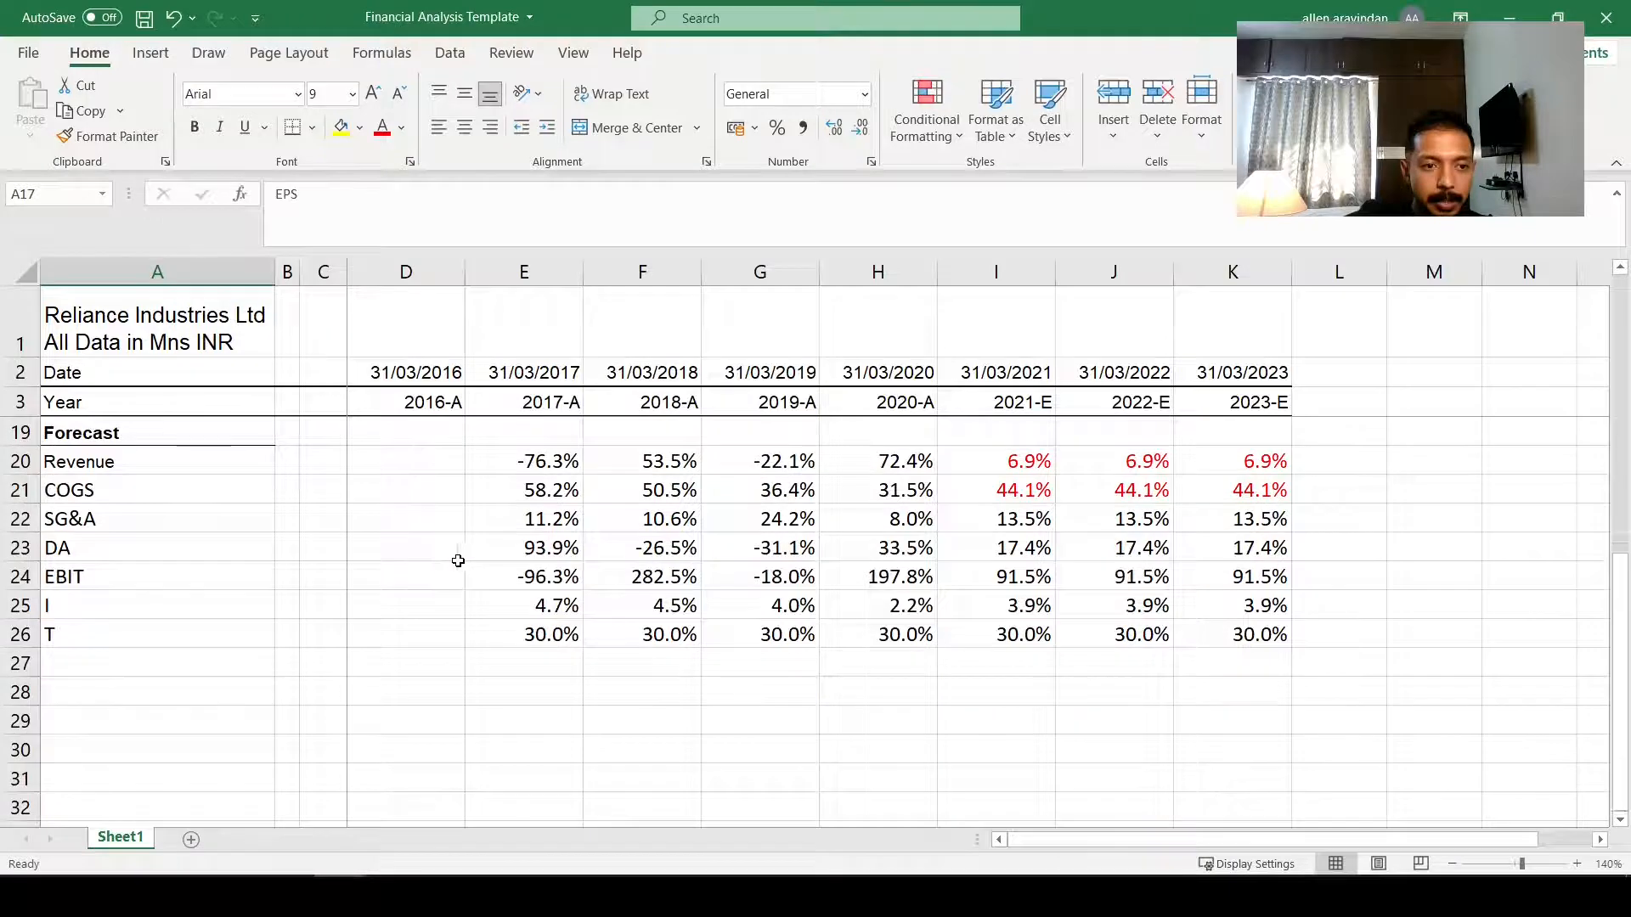
# Step: Label A27, below the tax row of the Forecast section, "No Shares"
pyautogui.click(169, 609)
pyautogui.click(155, 574)
pyautogui.write('NO')
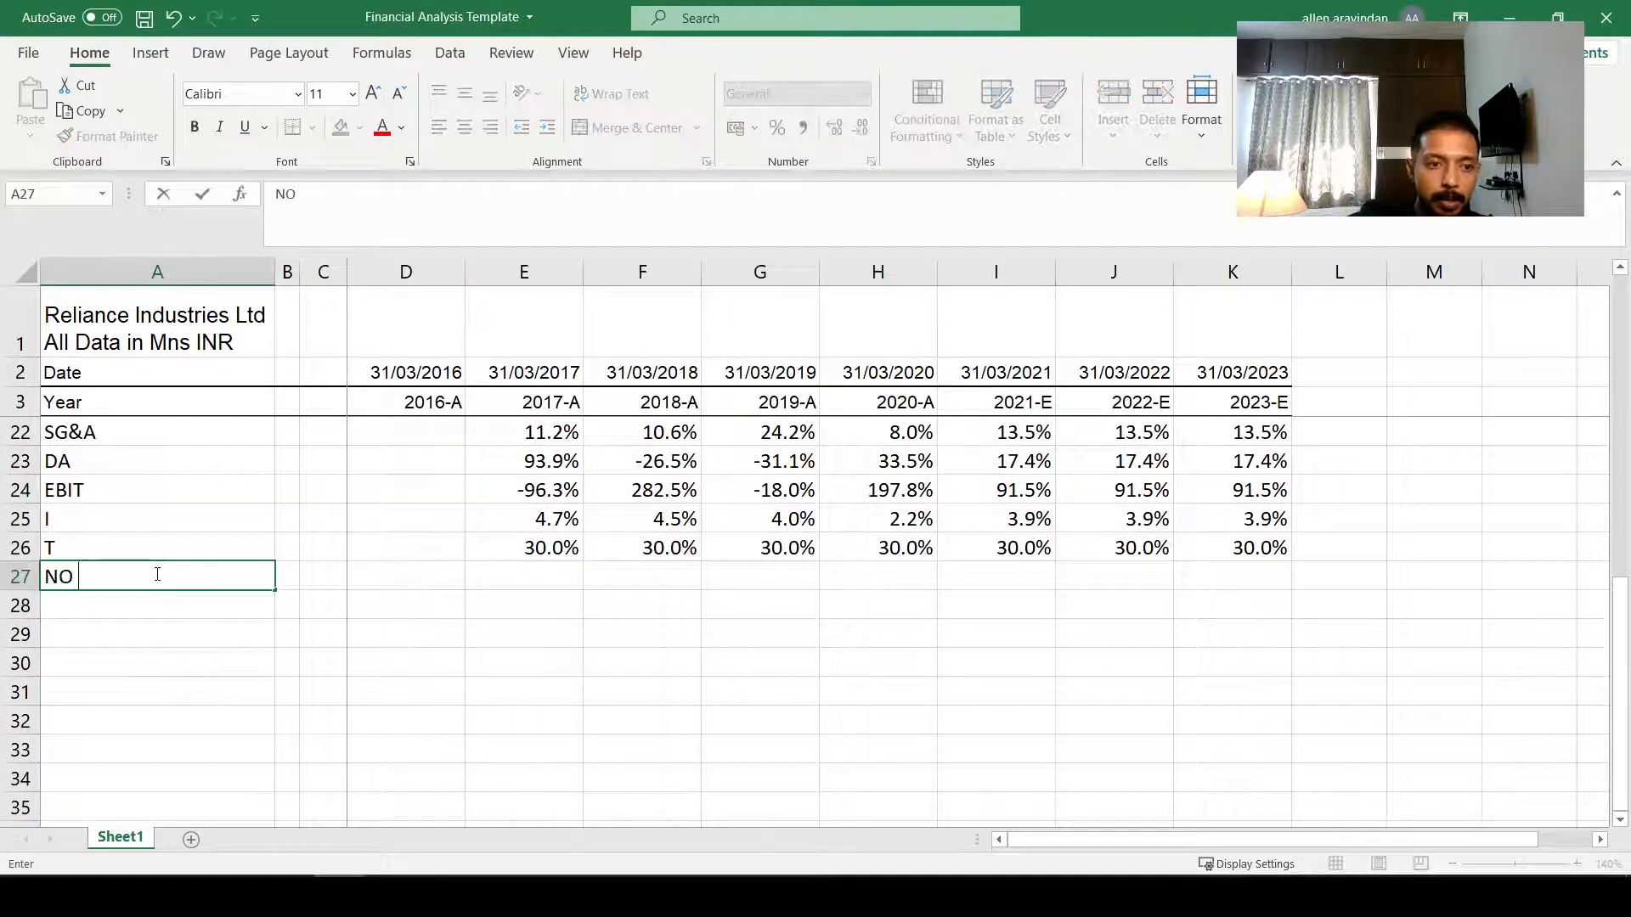
pyautogui.press('BackSpace')
pyautogui.press('BackSpace')
pyautogui.write('o Shar')
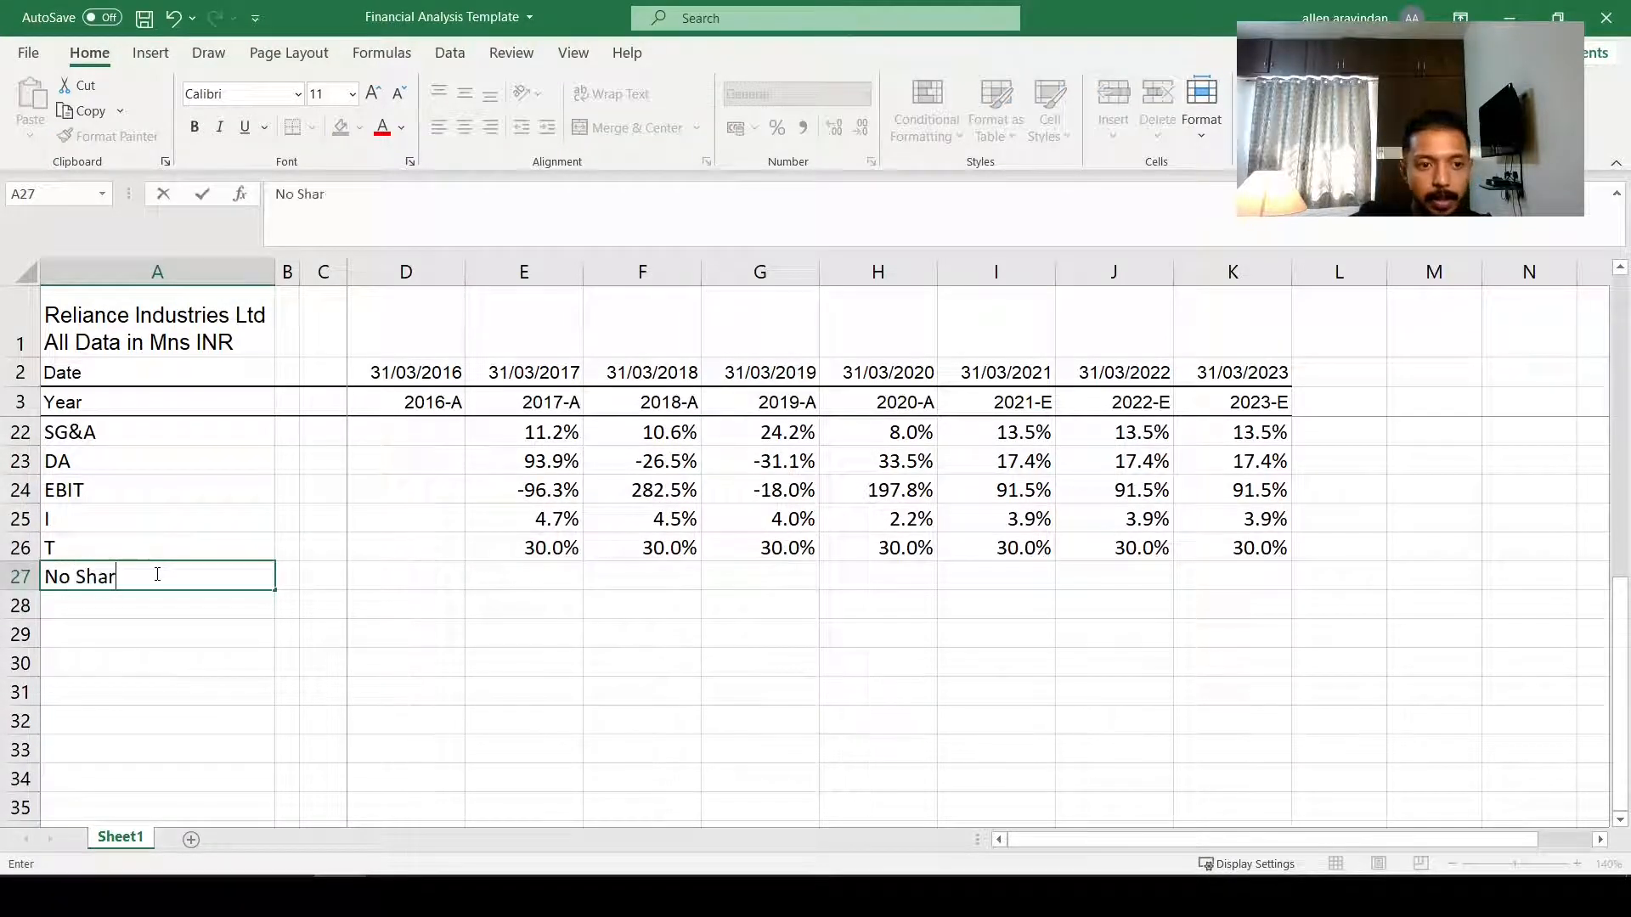
pyautogui.write('es')
pyautogui.press('Return')
# Step: Link the 2017-A share count in E27 to the historical No of Shares row with =E16
pyautogui.press('Up')
pyautogui.press('Right')
pyautogui.press('Right')
pyautogui.press('Right')
pyautogui.press('Right')
pyautogui.press('Right')
pyautogui.press('Left')
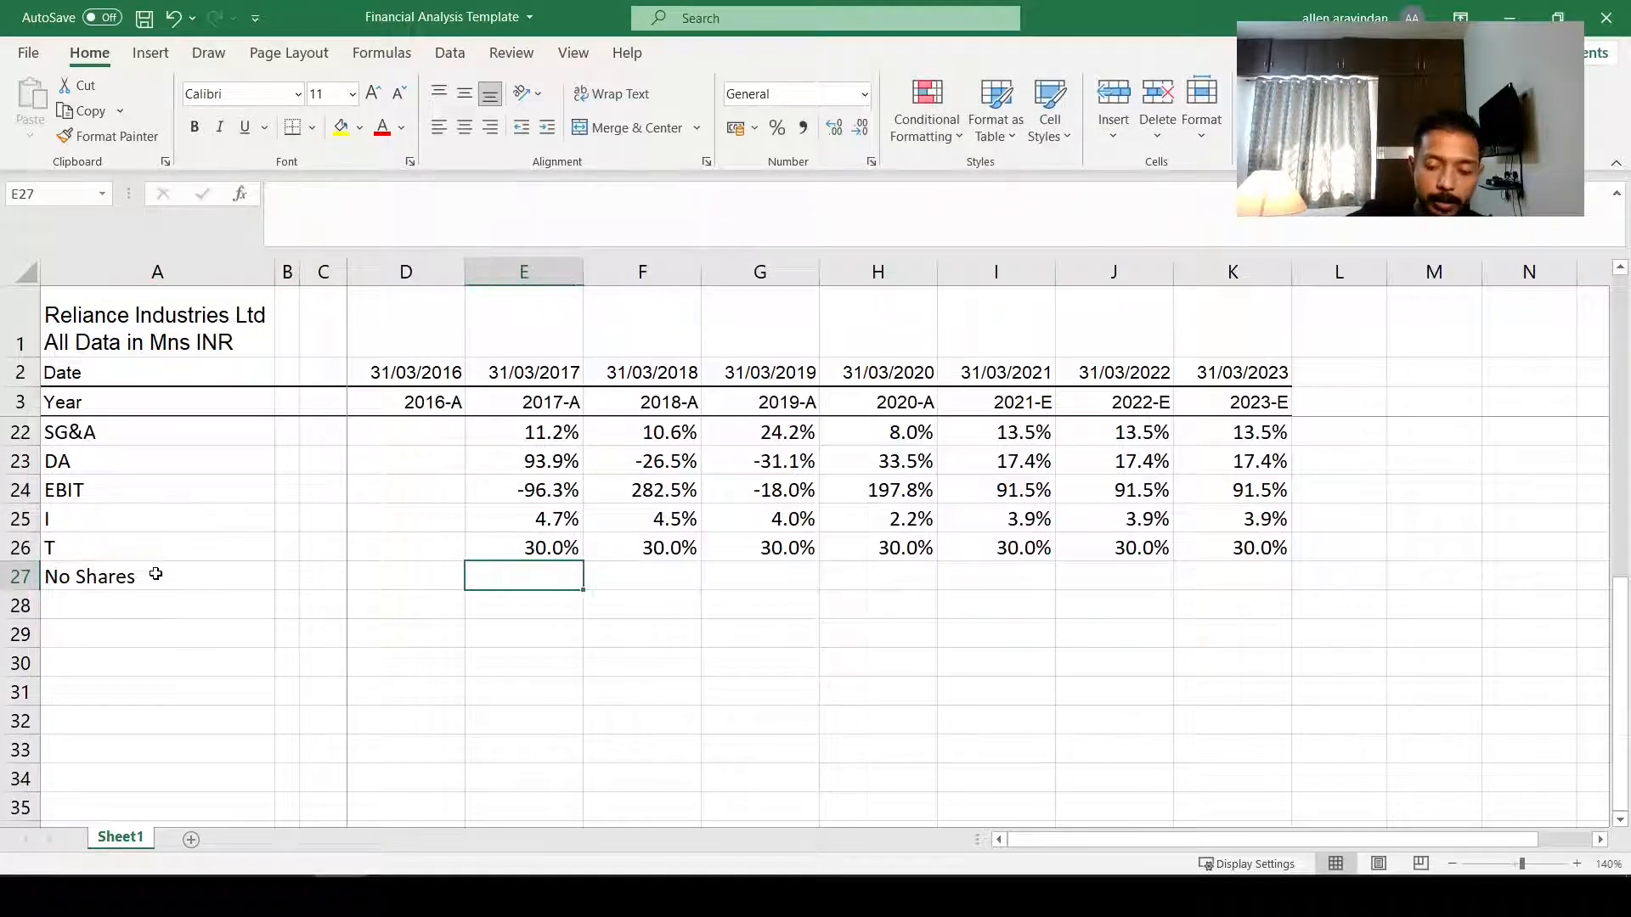
pyautogui.scroll(3, 246, 602)
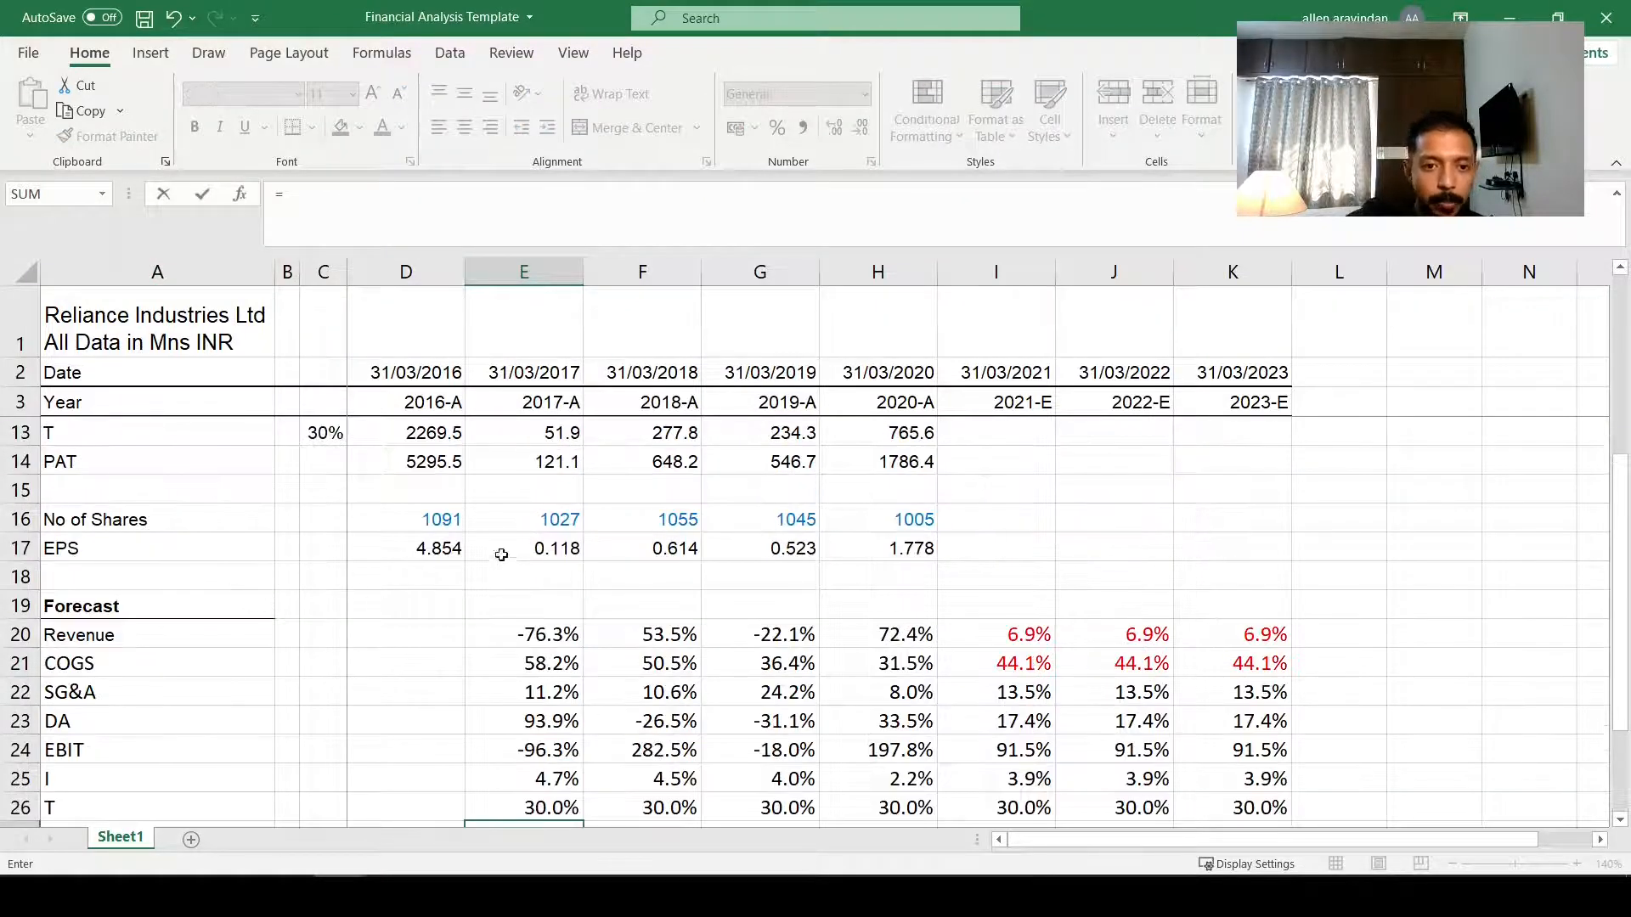
pyautogui.click(541, 519)
pyautogui.press('Return')
# Step: Copy the share count link from E27 into F27:H27 and check the 2020-A formula
pyautogui.hotkey('ctrl', 'c')
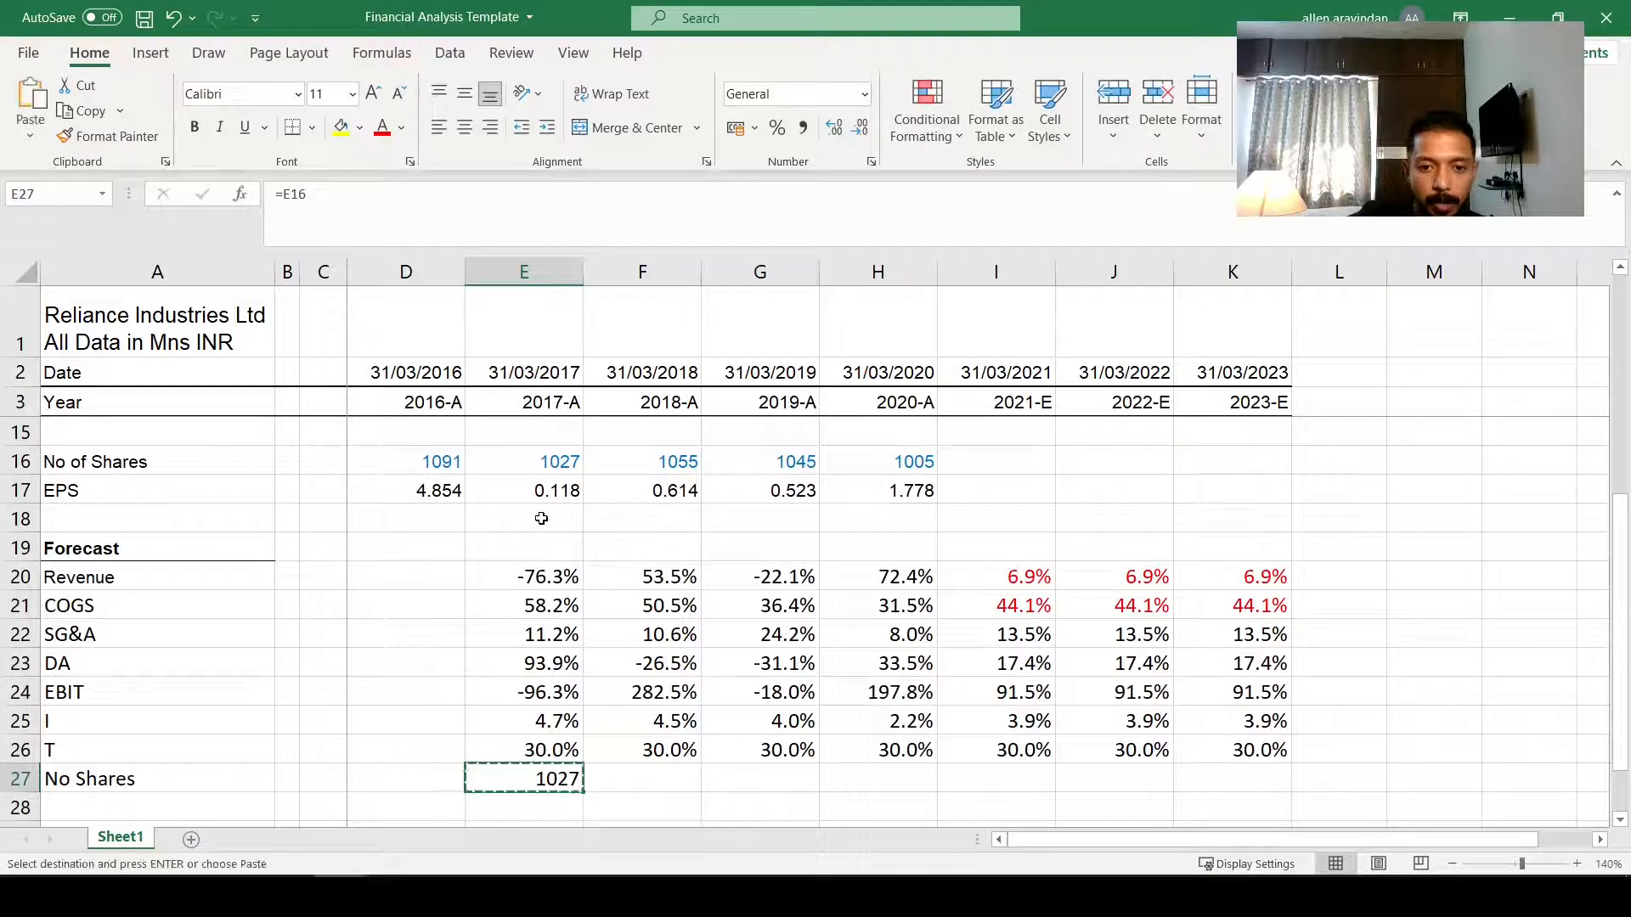
pyautogui.hotkey('shift', 'Right')
pyautogui.hotkey('shift', 'Right')
pyautogui.hotkey('shift', 'Right')
pyautogui.hotkey('ctrl', 'v')
pyautogui.press('Escape')
pyautogui.press('Right')
pyautogui.press('Right')
pyautogui.press('Right')
pyautogui.press('F2')
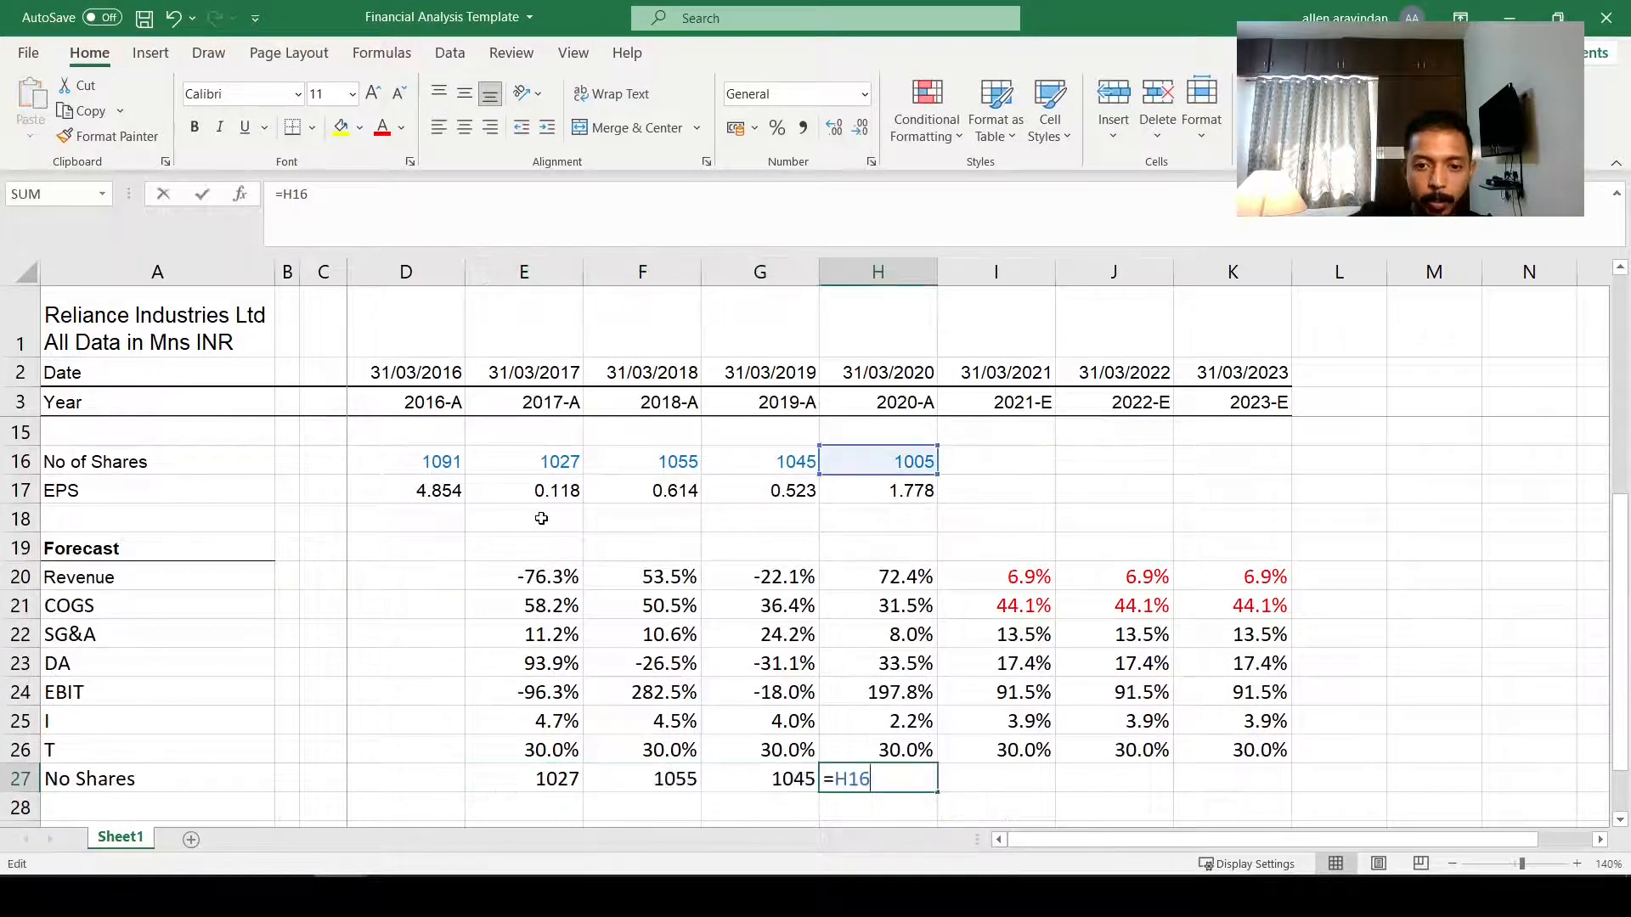
pyautogui.press('Tab')
# Step: Enter the 2021-E share count in I27 as the average of the historical counts, =AVERAGE($E$27:$H$27)
pyautogui.write('=average(')
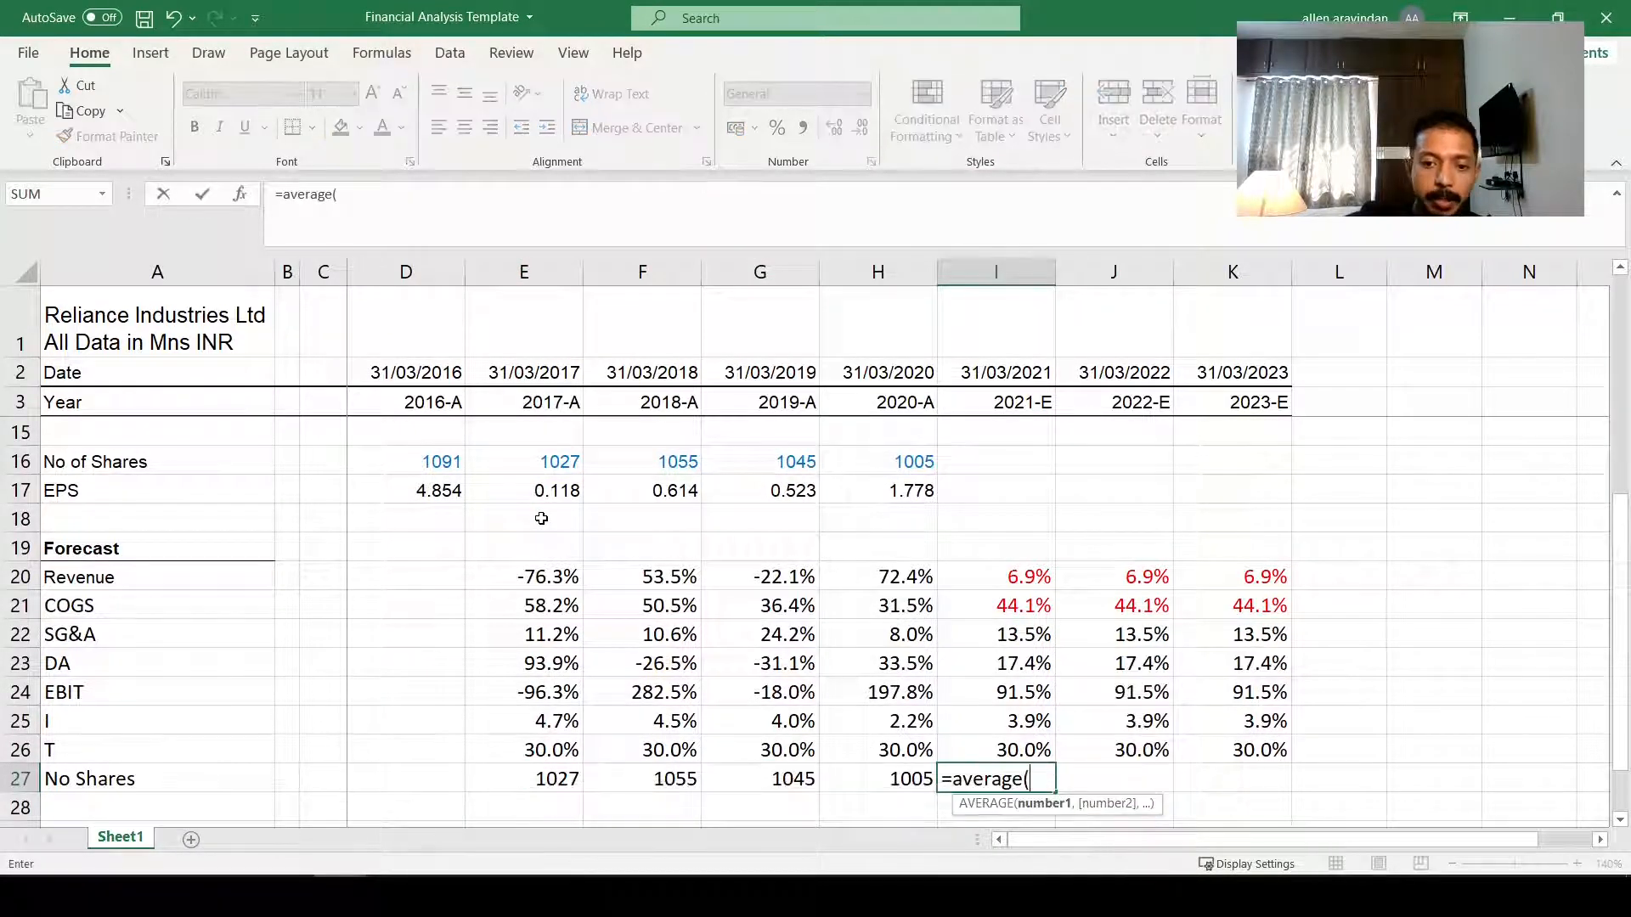
pyautogui.press('Left')
pyautogui.press('Left')
pyautogui.press('Left')
pyautogui.press('Left')
pyautogui.hotkey('shift', 'Right')
pyautogui.hotkey('shift', 'Right')
pyautogui.hotkey('shift', 'Right')
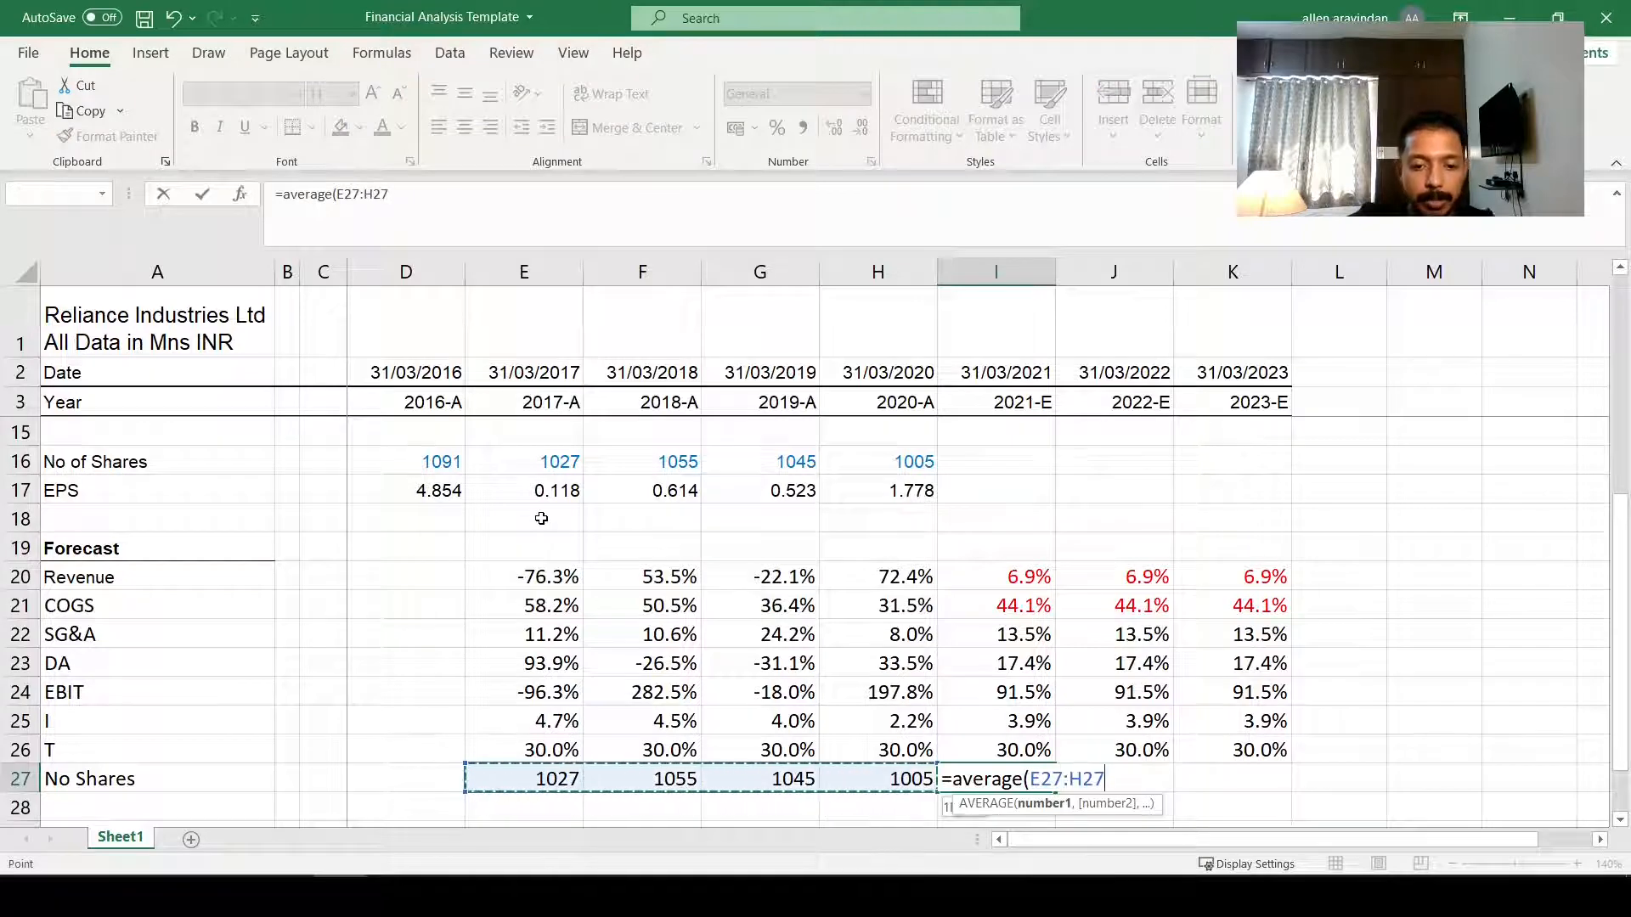
pyautogui.press('F4')
pyautogui.write(')')
pyautogui.hotkey('ctrl', 'Return')
# Step: Copy the average share count from I27 into J27:K27 and format I27:K27 as Number
pyautogui.hotkey('ctrl', 'c')
pyautogui.hotkey('shift', 'Right')
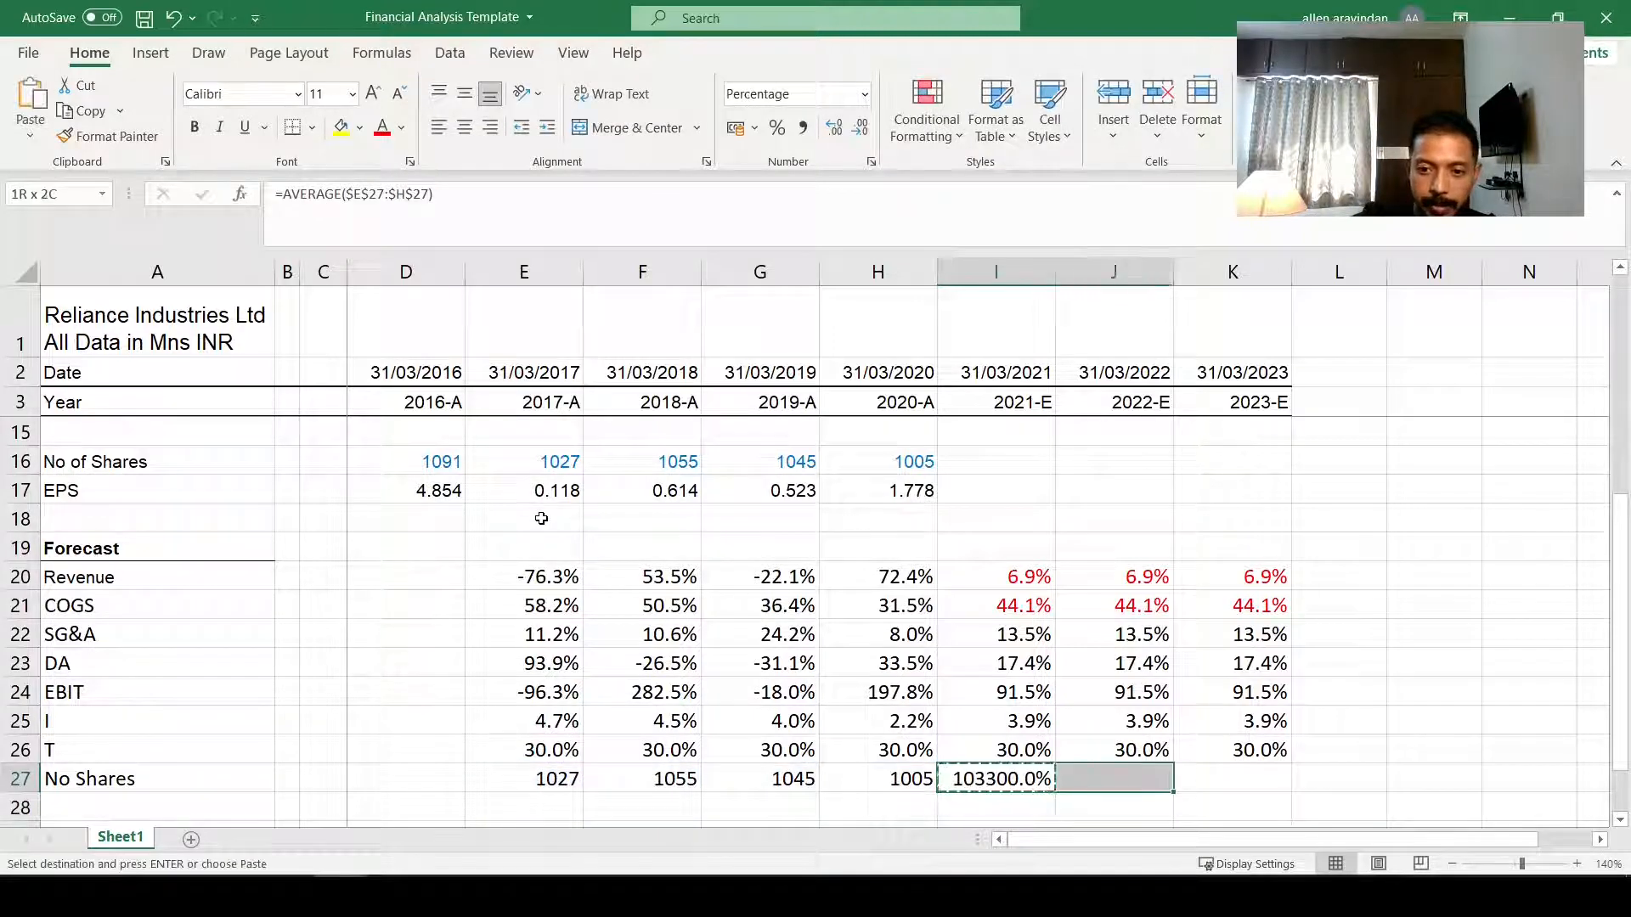
pyautogui.hotkey('shift', 'Right')
pyautogui.hotkey('ctrl', 'v')
pyautogui.press('Escape')
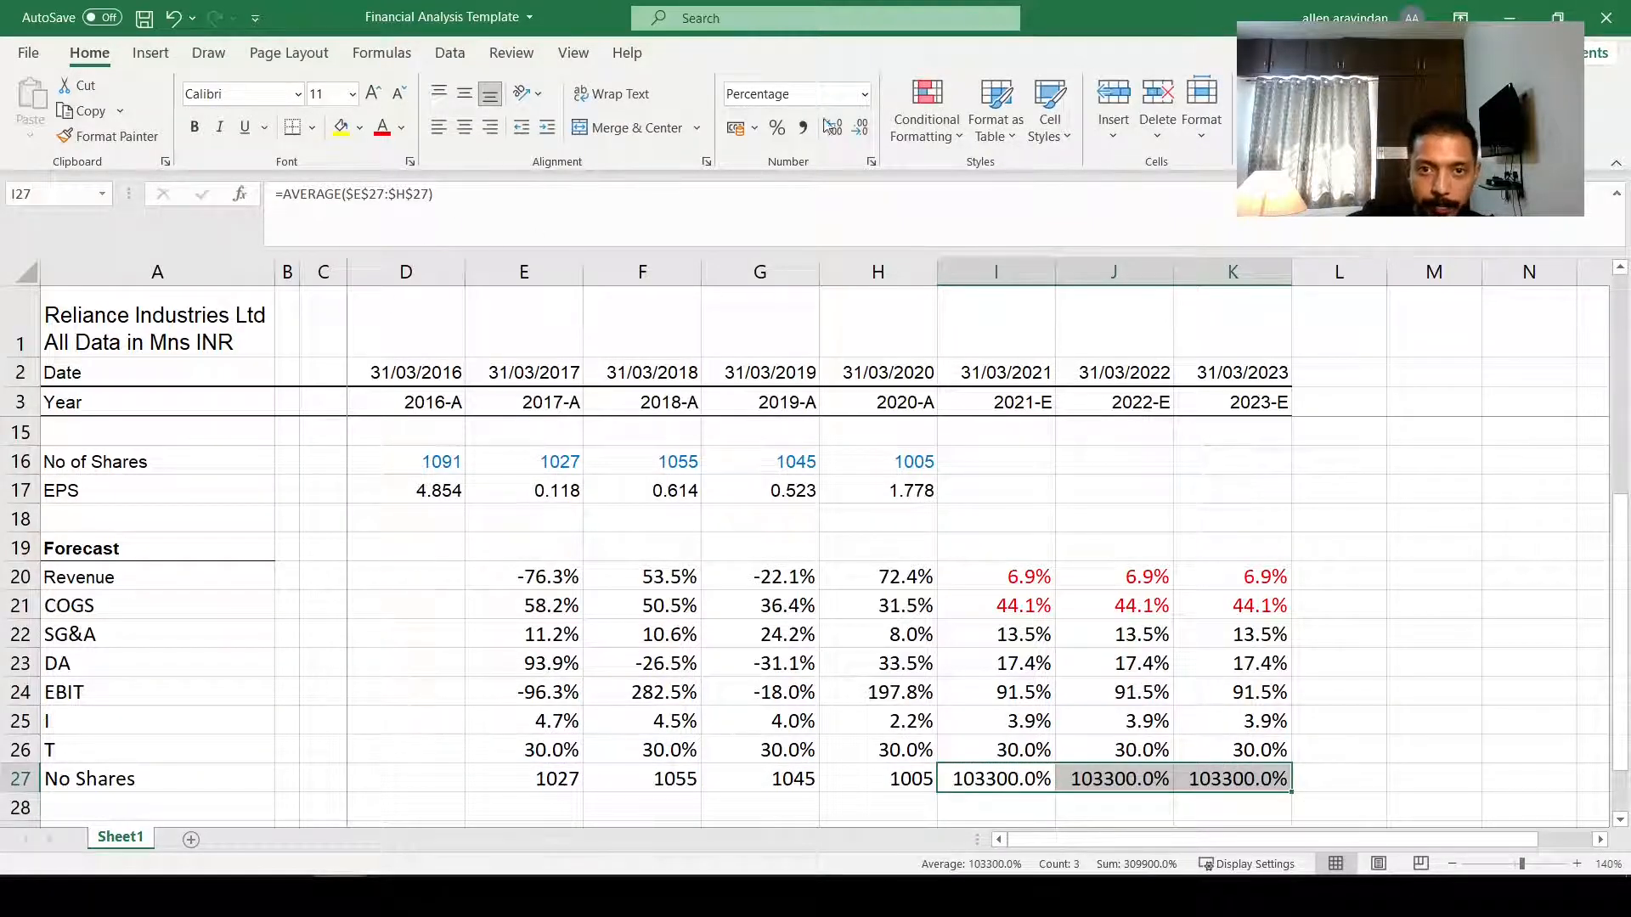
pyautogui.click(865, 95)
pyautogui.click(843, 183)
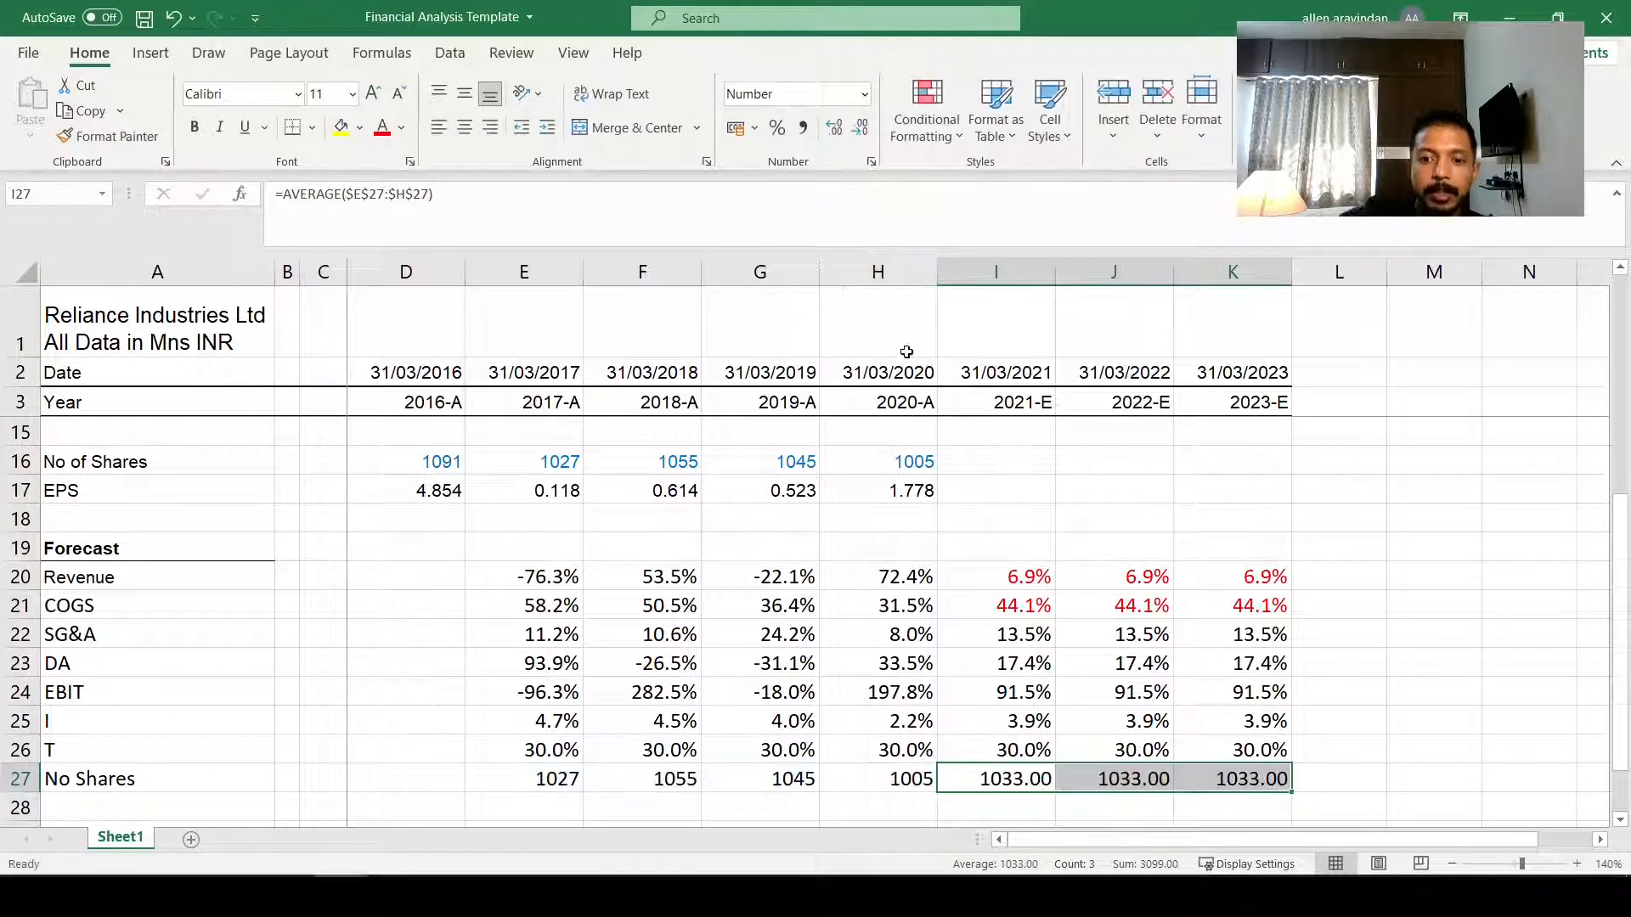
# Step: Colour the 2021-E to 2023-E assumptions in I22:K27 red
pyautogui.click(1058, 735)
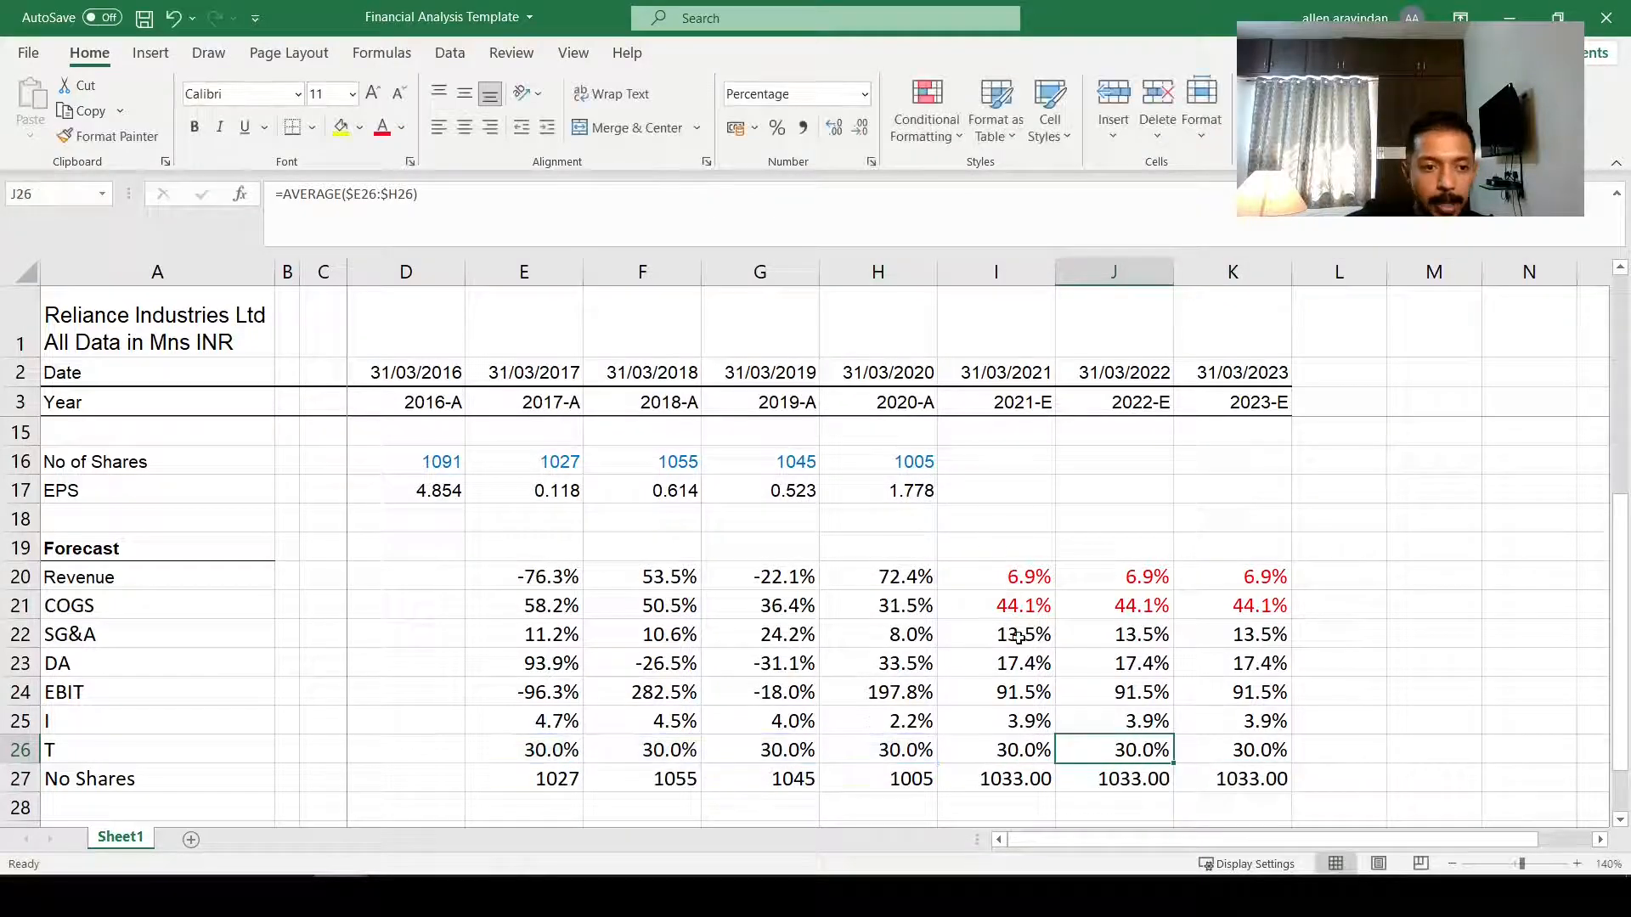
pyautogui.moveTo(1019, 637); pyautogui.dragTo(1257, 769)
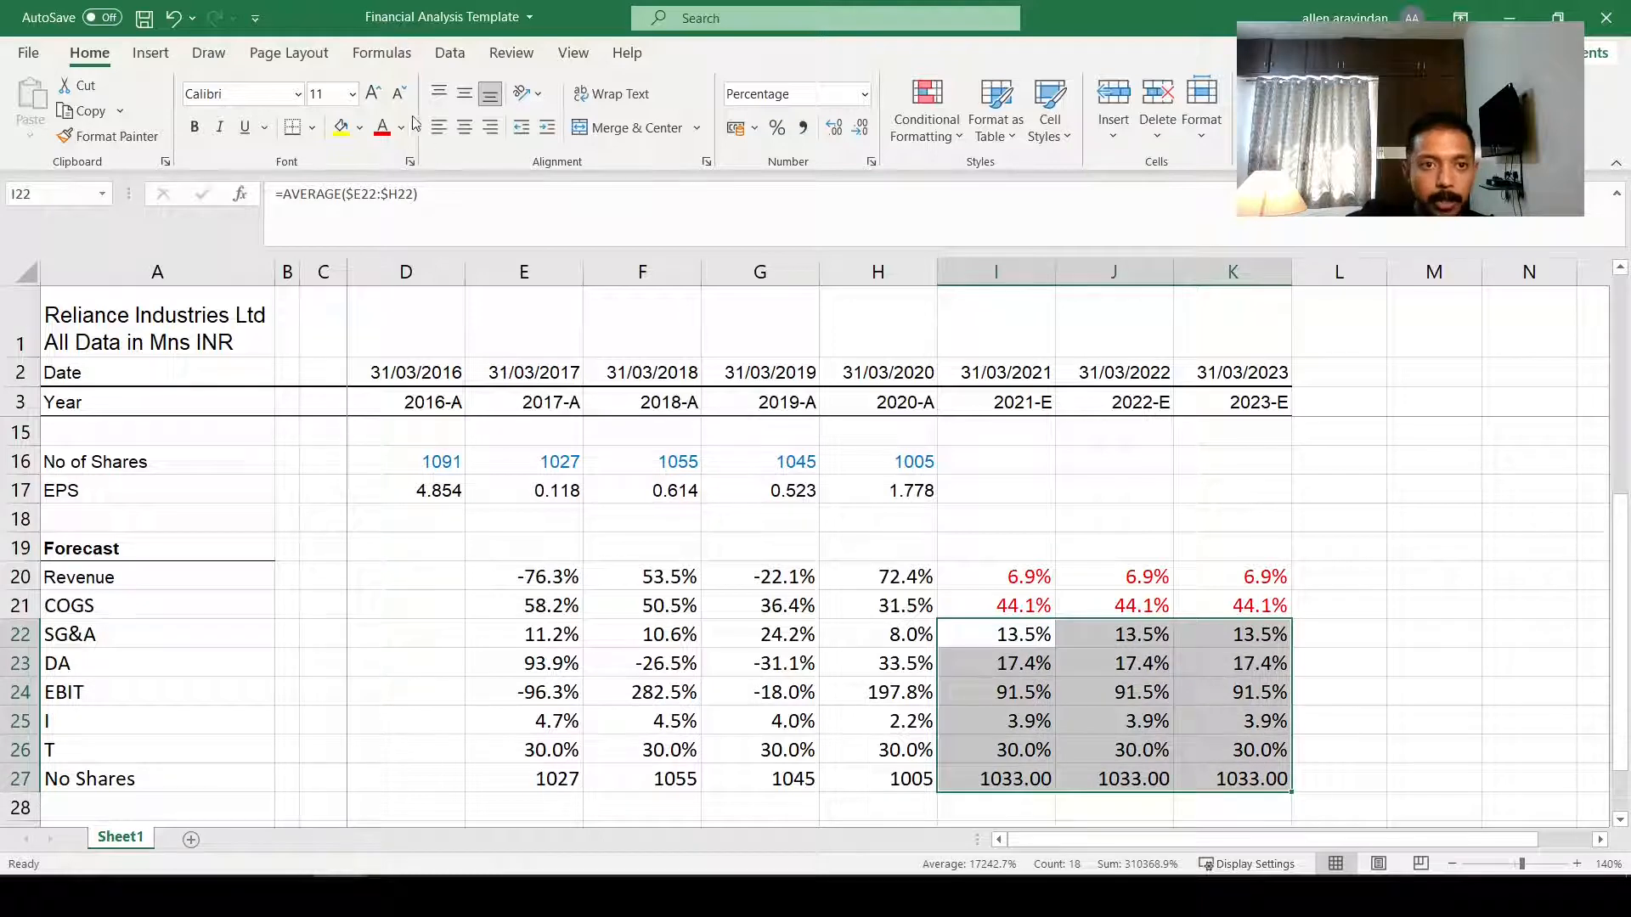
pyautogui.click(386, 130)
pyautogui.click(1094, 601)
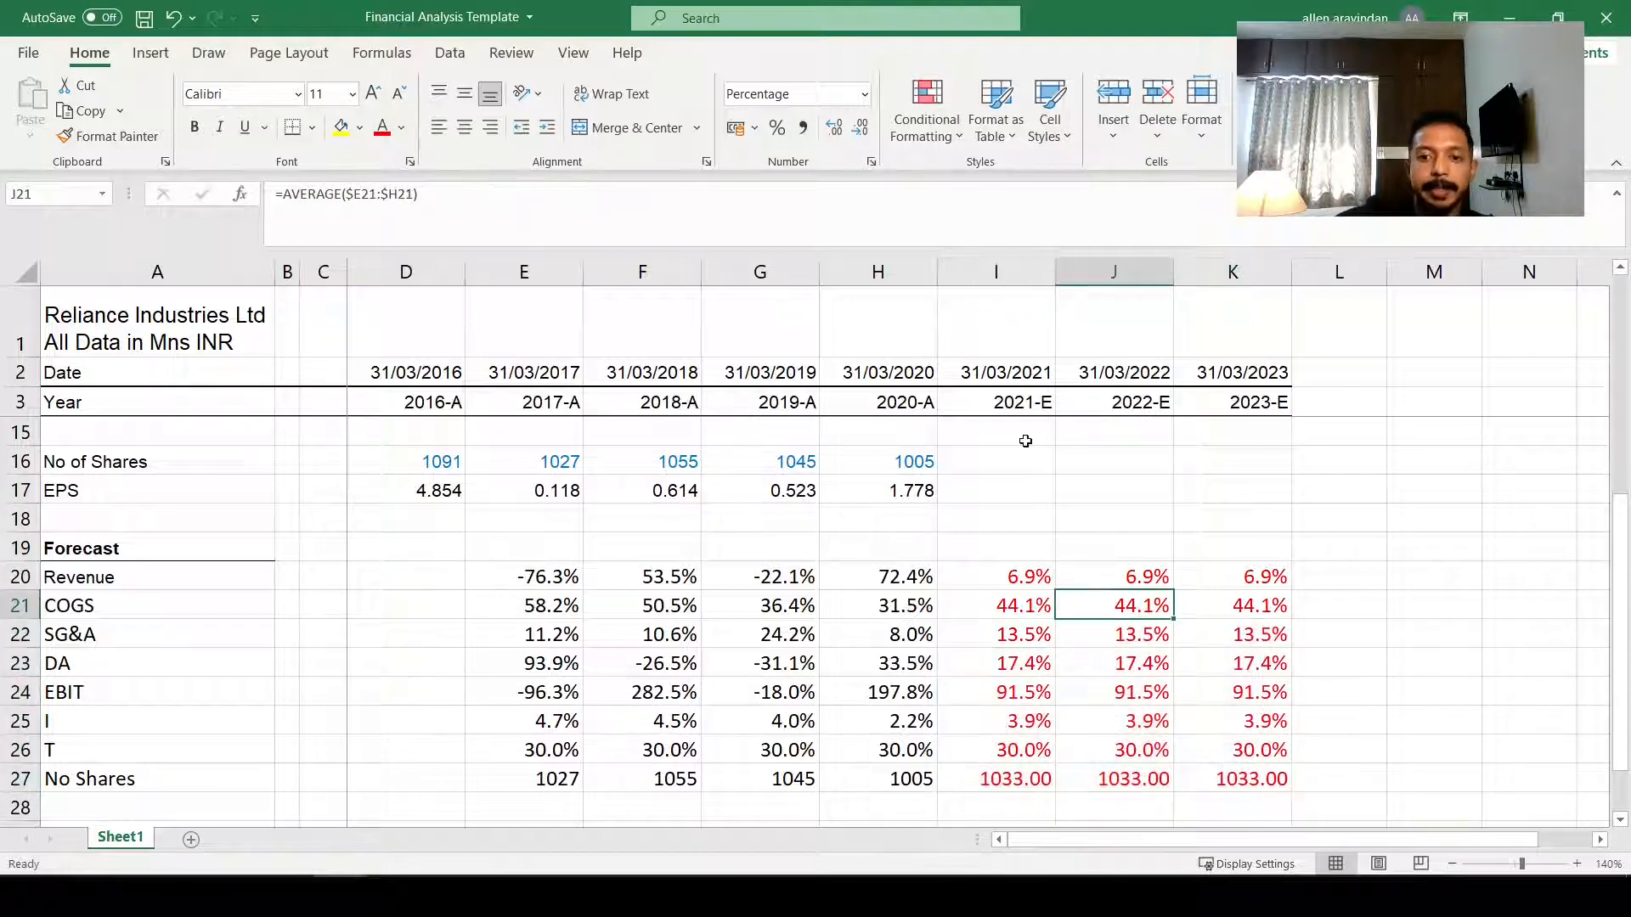
# Step: Review the historical share counts, revenue and gross profit against the historical Forecast ratios in E20:H27
pyautogui.moveTo(773, 459); pyautogui.dragTo(834, 462)
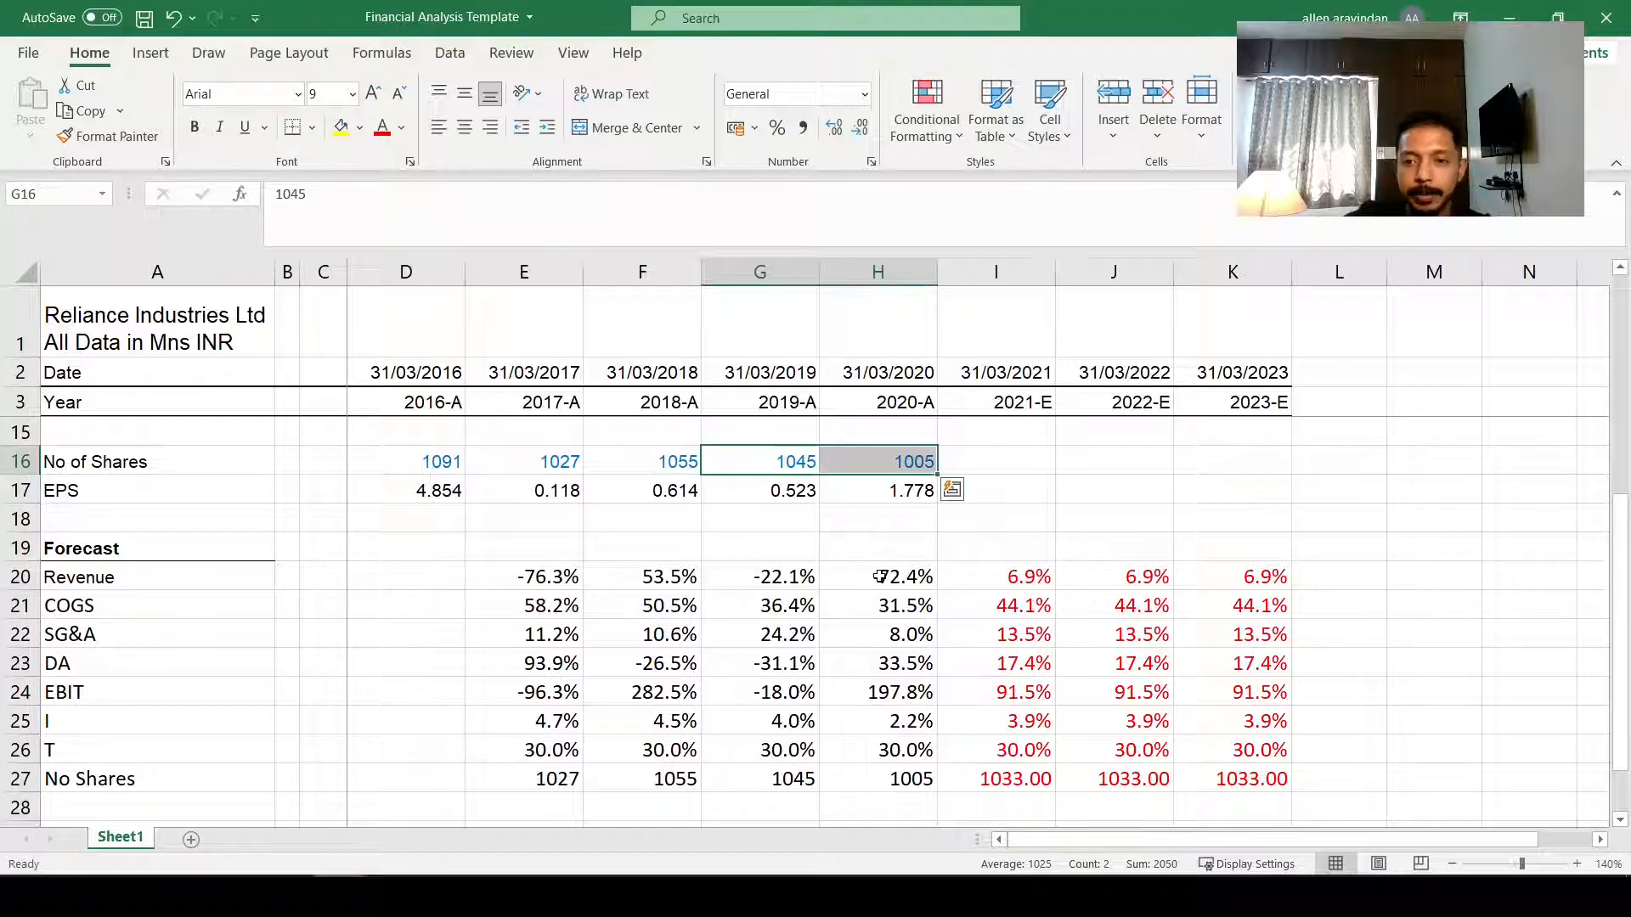
pyautogui.scroll(4, 880, 577)
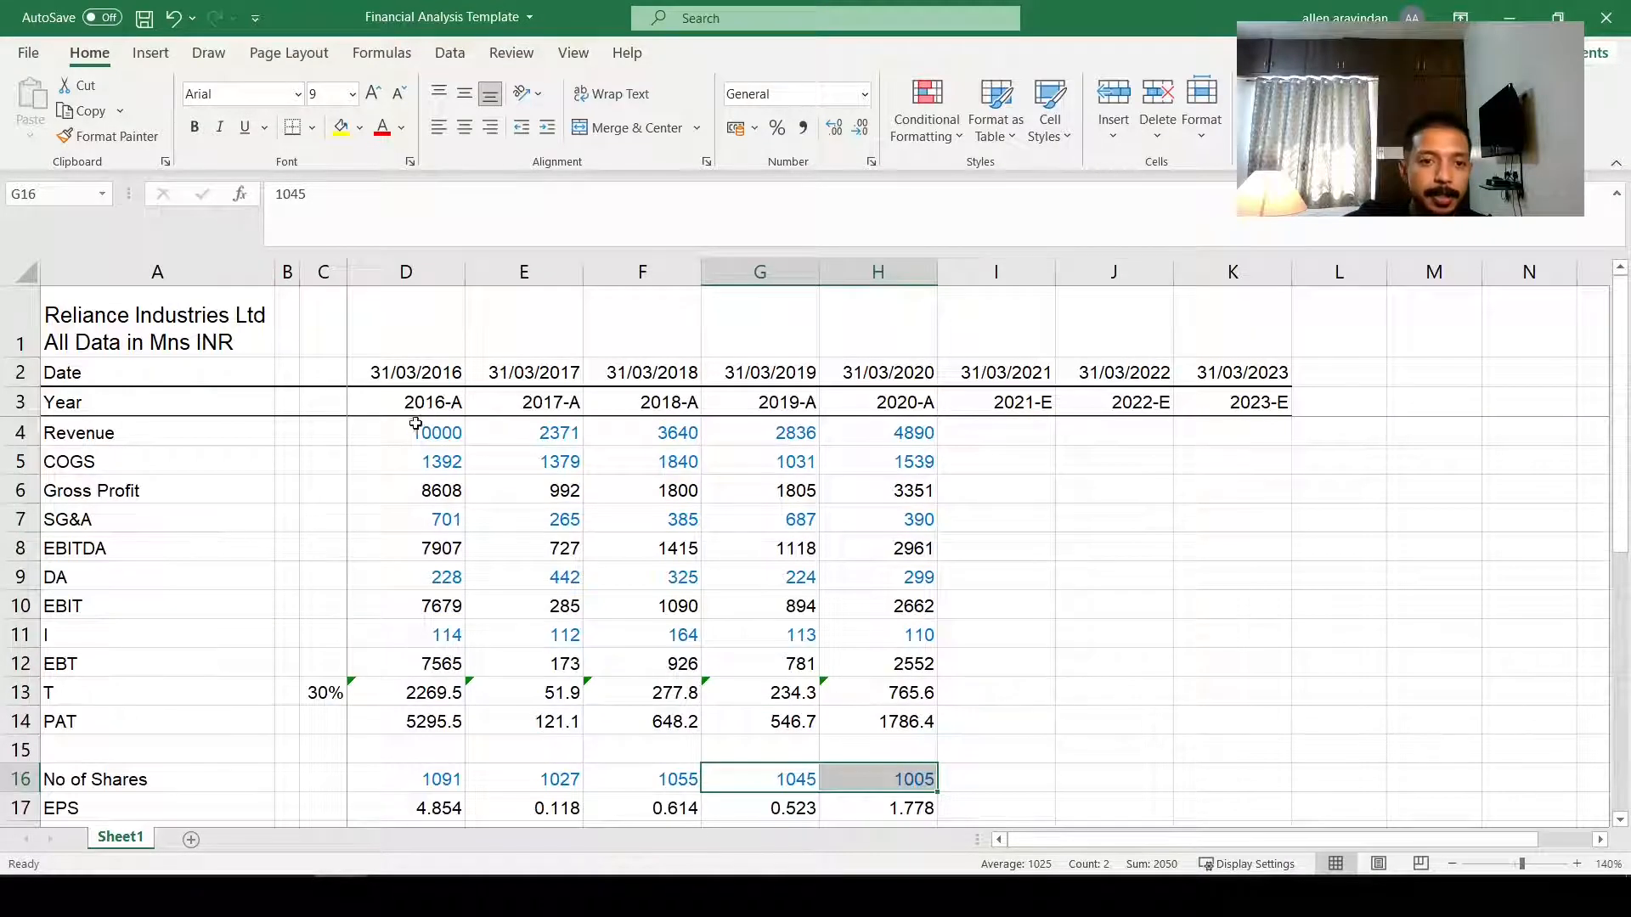
pyautogui.moveTo(416, 424); pyautogui.dragTo(891, 433)
pyautogui.moveTo(390, 484); pyautogui.dragTo(671, 501)
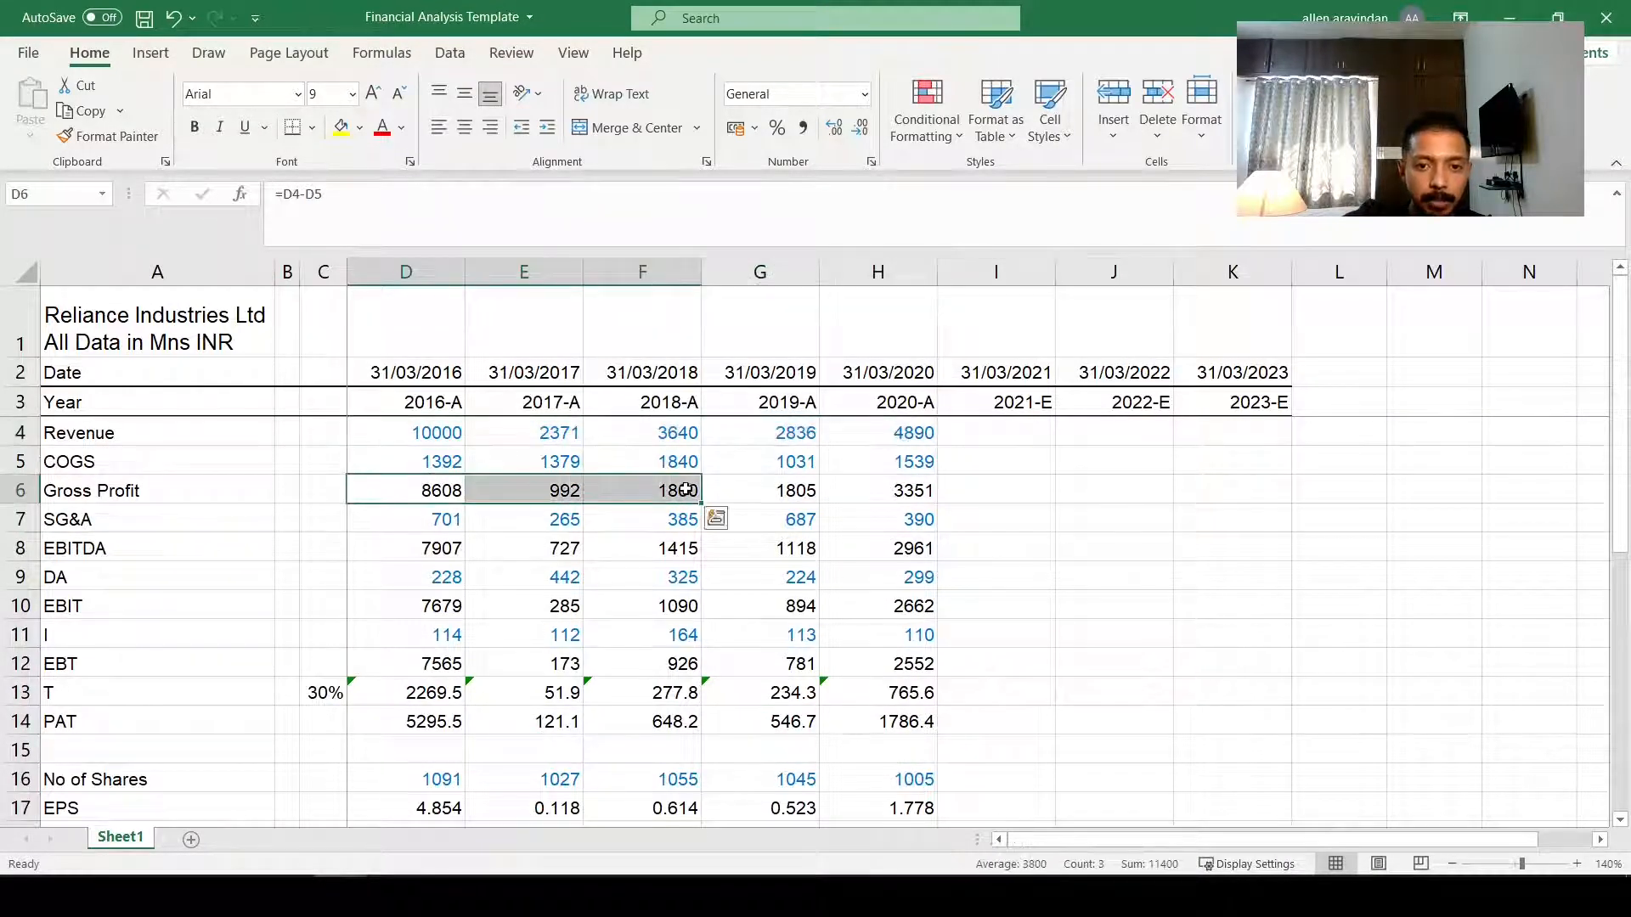
pyautogui.scroll(-4, 671, 501)
pyautogui.moveTo(484, 548); pyautogui.dragTo(883, 752)
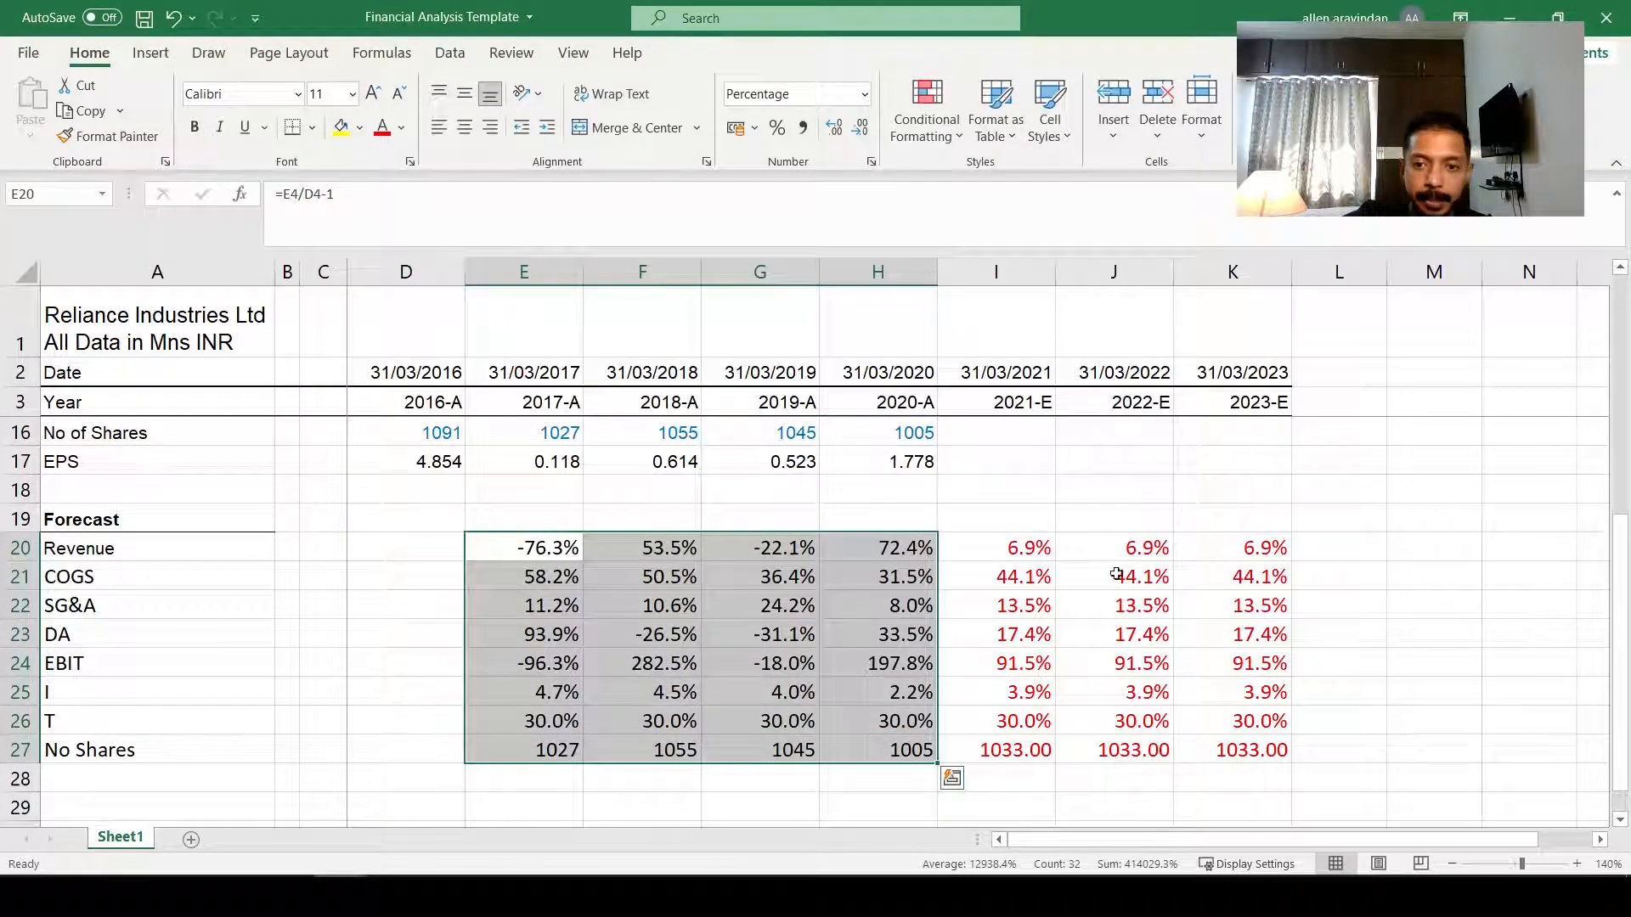
# Step: Enter the 2021-E revenue in I4 as prior-year revenue grown by the forecast rate, =H4*(1+I20)
pyautogui.moveTo(1040, 577); pyautogui.dragTo(1190, 765)
pyautogui.scroll(5, 1095, 685)
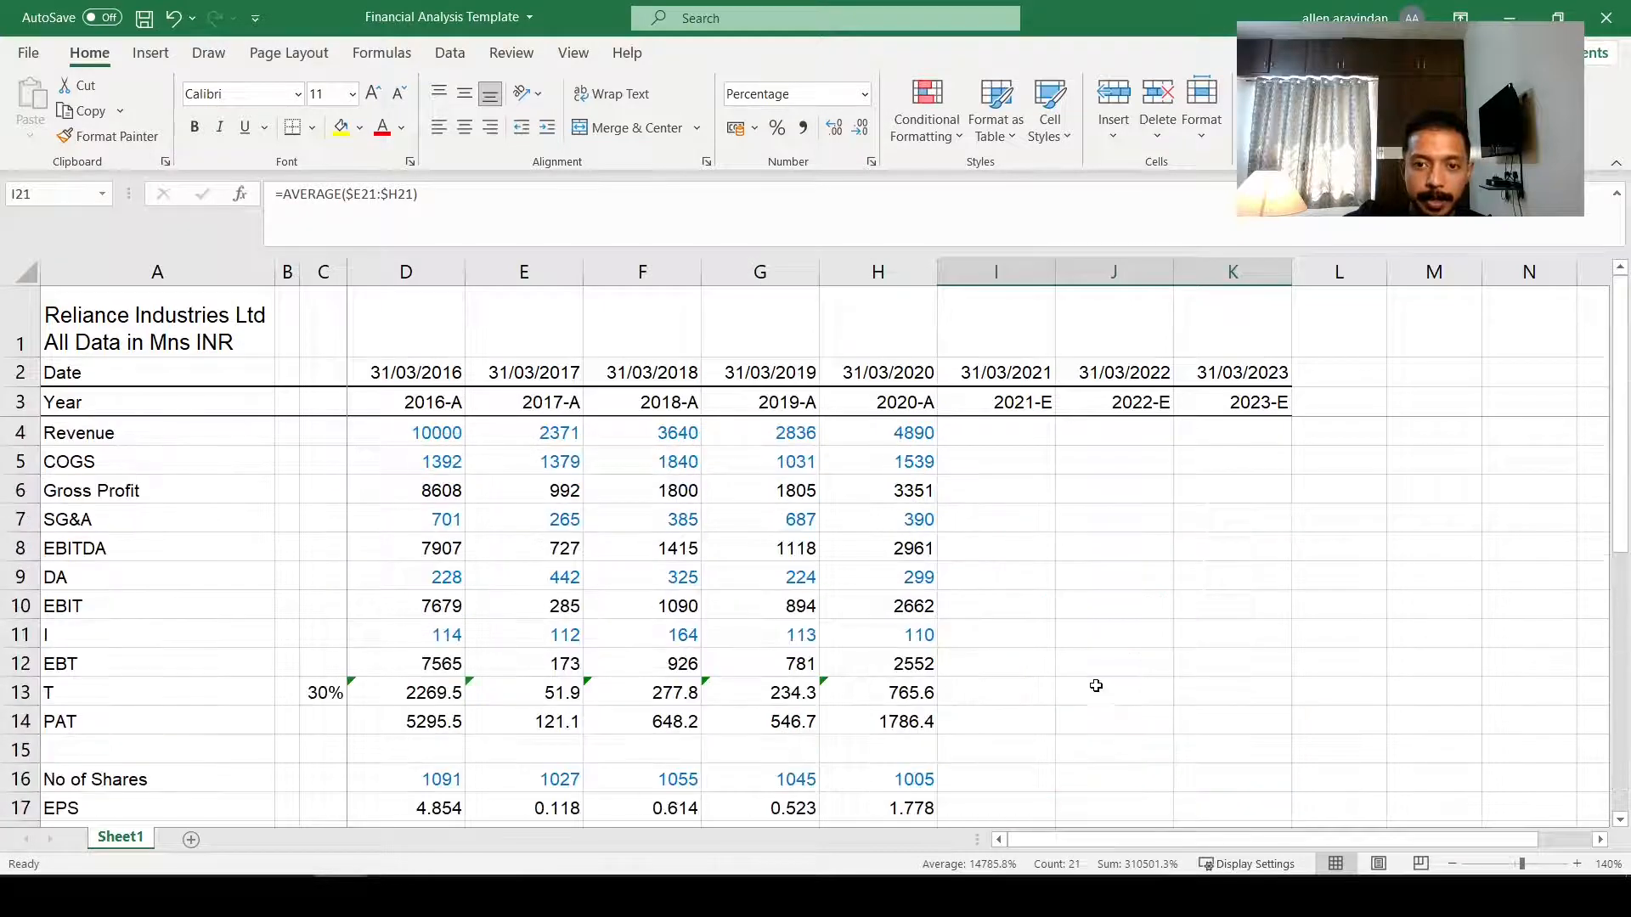
pyautogui.click(996, 431)
pyautogui.write('=')
pyautogui.press('Left')
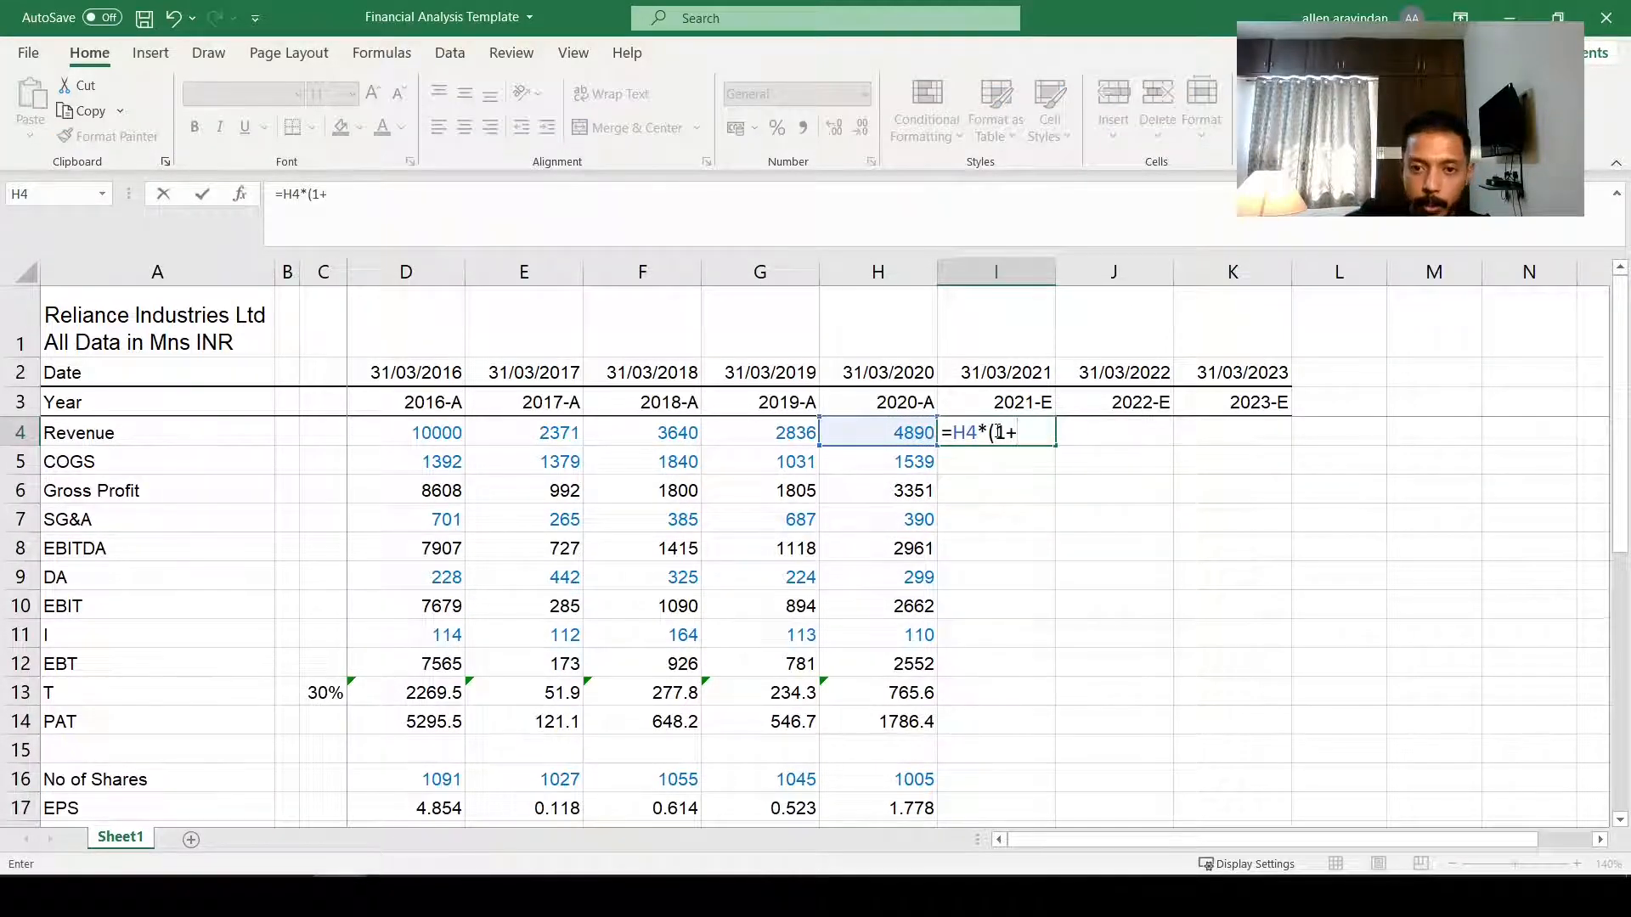
pyautogui.write('*(1+')
pyautogui.scroll(-4, 998, 432)
pyautogui.click(1020, 543)
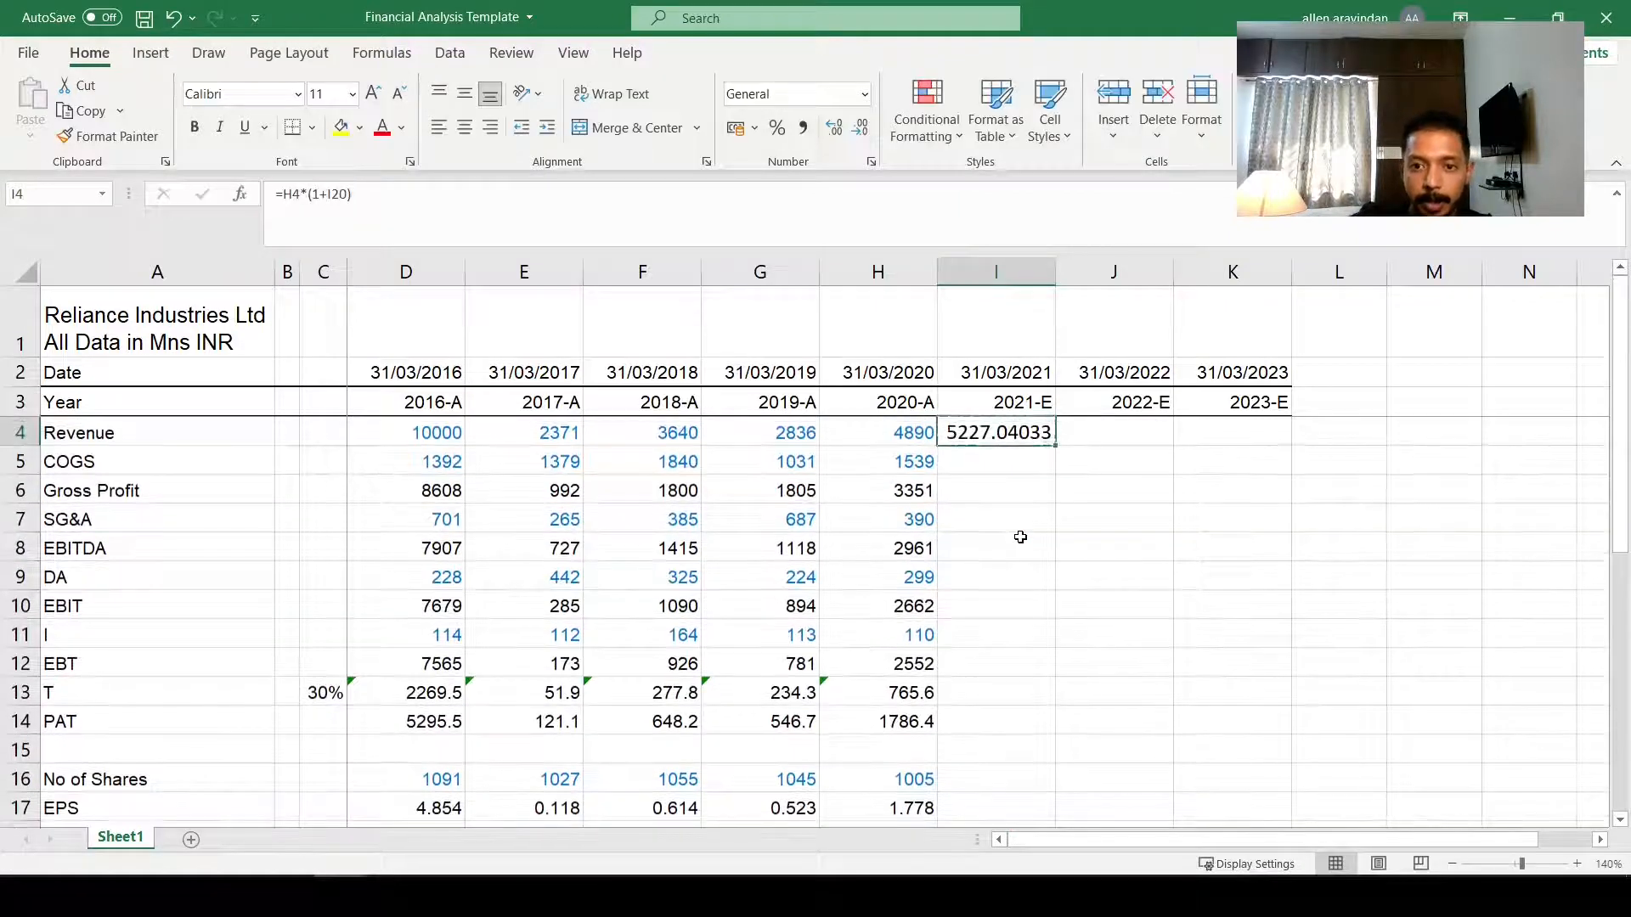
# Step: Copy the revenue forecast formula from I4 into J4:K4 and show I4:K4 without decimals
pyautogui.hotkey('ctrl', 'c')
pyautogui.hotkey('shift', 'Right')
pyautogui.hotkey('shift', 'Right')
pyautogui.hotkey('ctrl', 'v')
pyautogui.press('Escape')
pyautogui.click(861, 127)
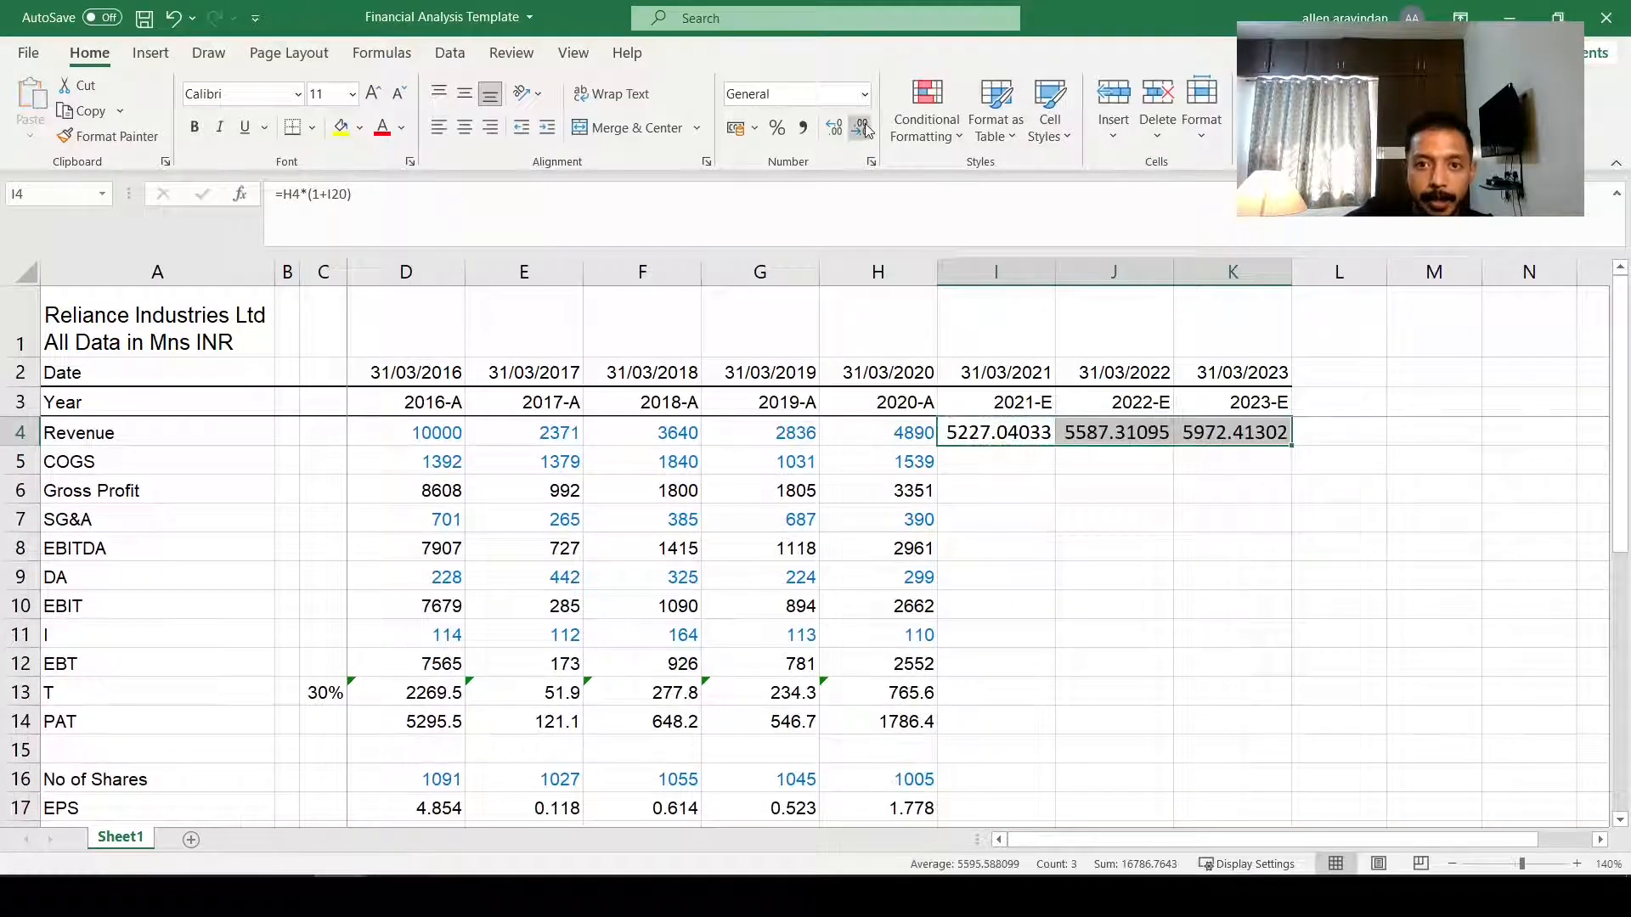
pyautogui.click(862, 128)
pyautogui.click(862, 128)
pyautogui.click(864, 128)
pyautogui.click(865, 128)
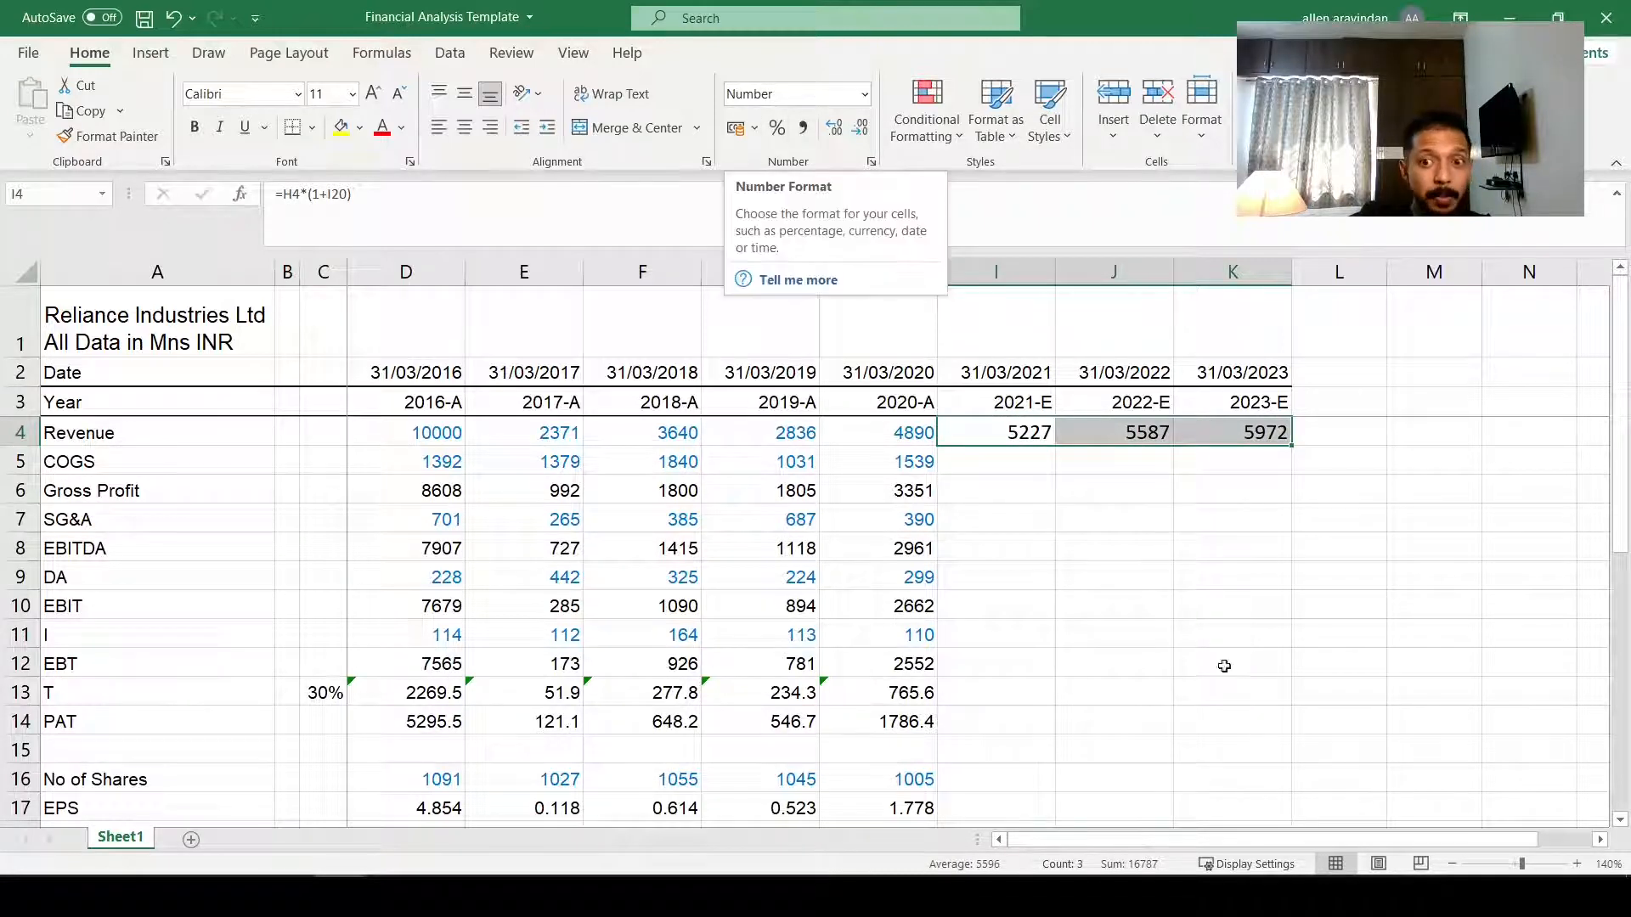
# Step: Enter the 2021-E COGS in I5 as forecast revenue times the COGS ratio, =I4*I21
pyautogui.click(1035, 453)
pyautogui.scroll(-5, 1035, 452)
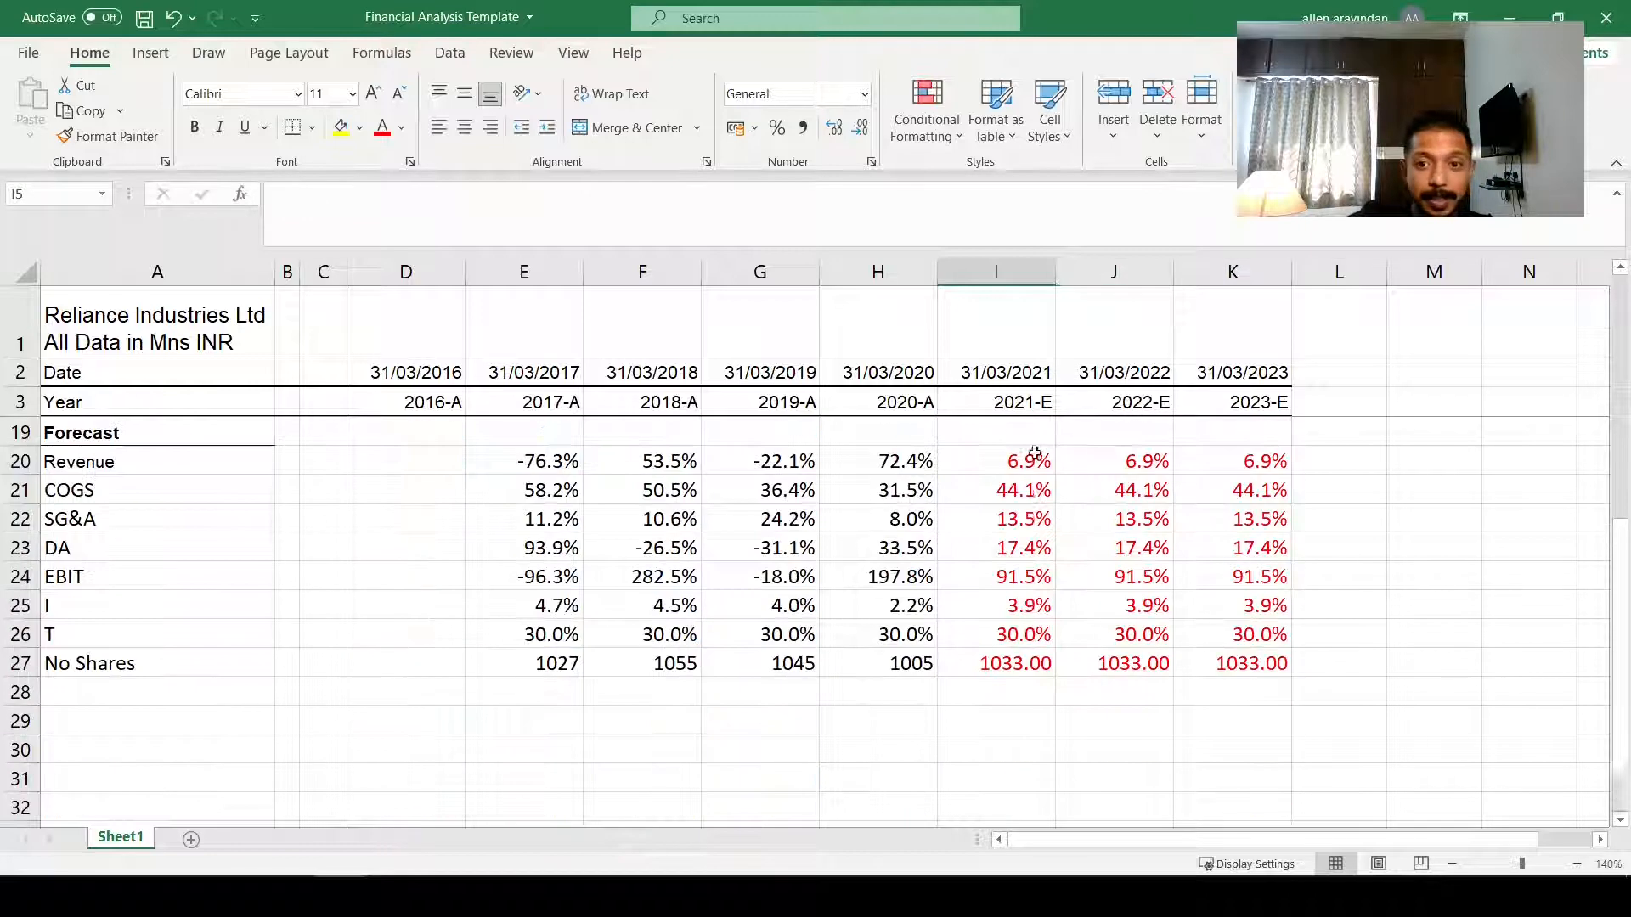
pyautogui.moveTo(1011, 462); pyautogui.dragTo(1134, 480)
pyautogui.scroll(5, 1091, 465)
pyautogui.click(1015, 433)
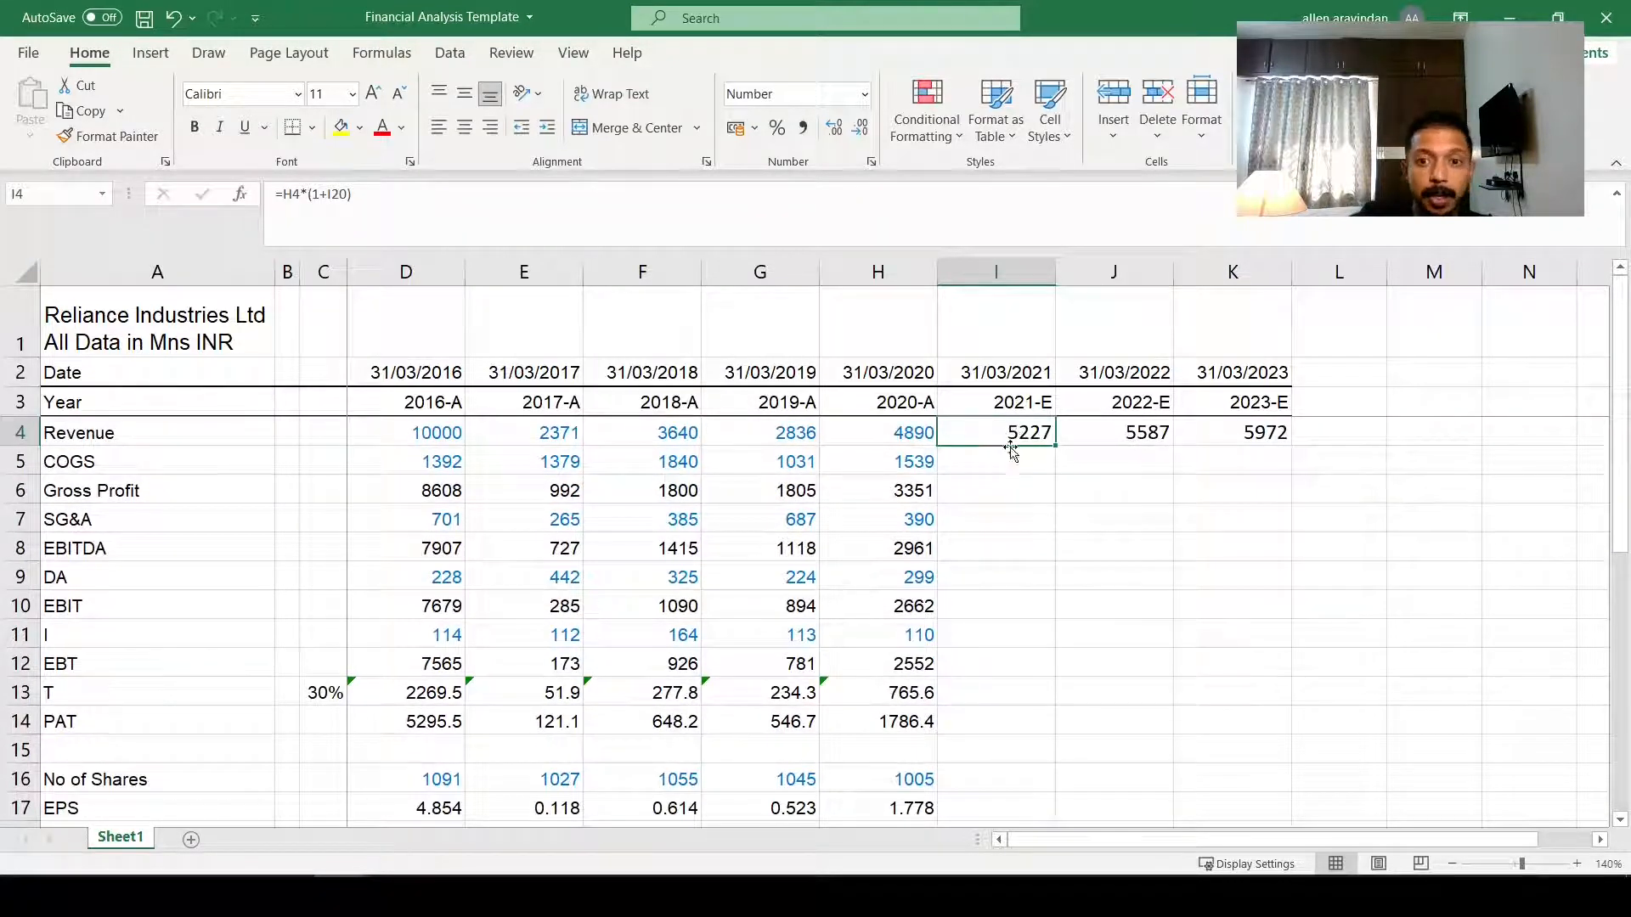
pyautogui.click(1013, 464)
pyautogui.write('=')
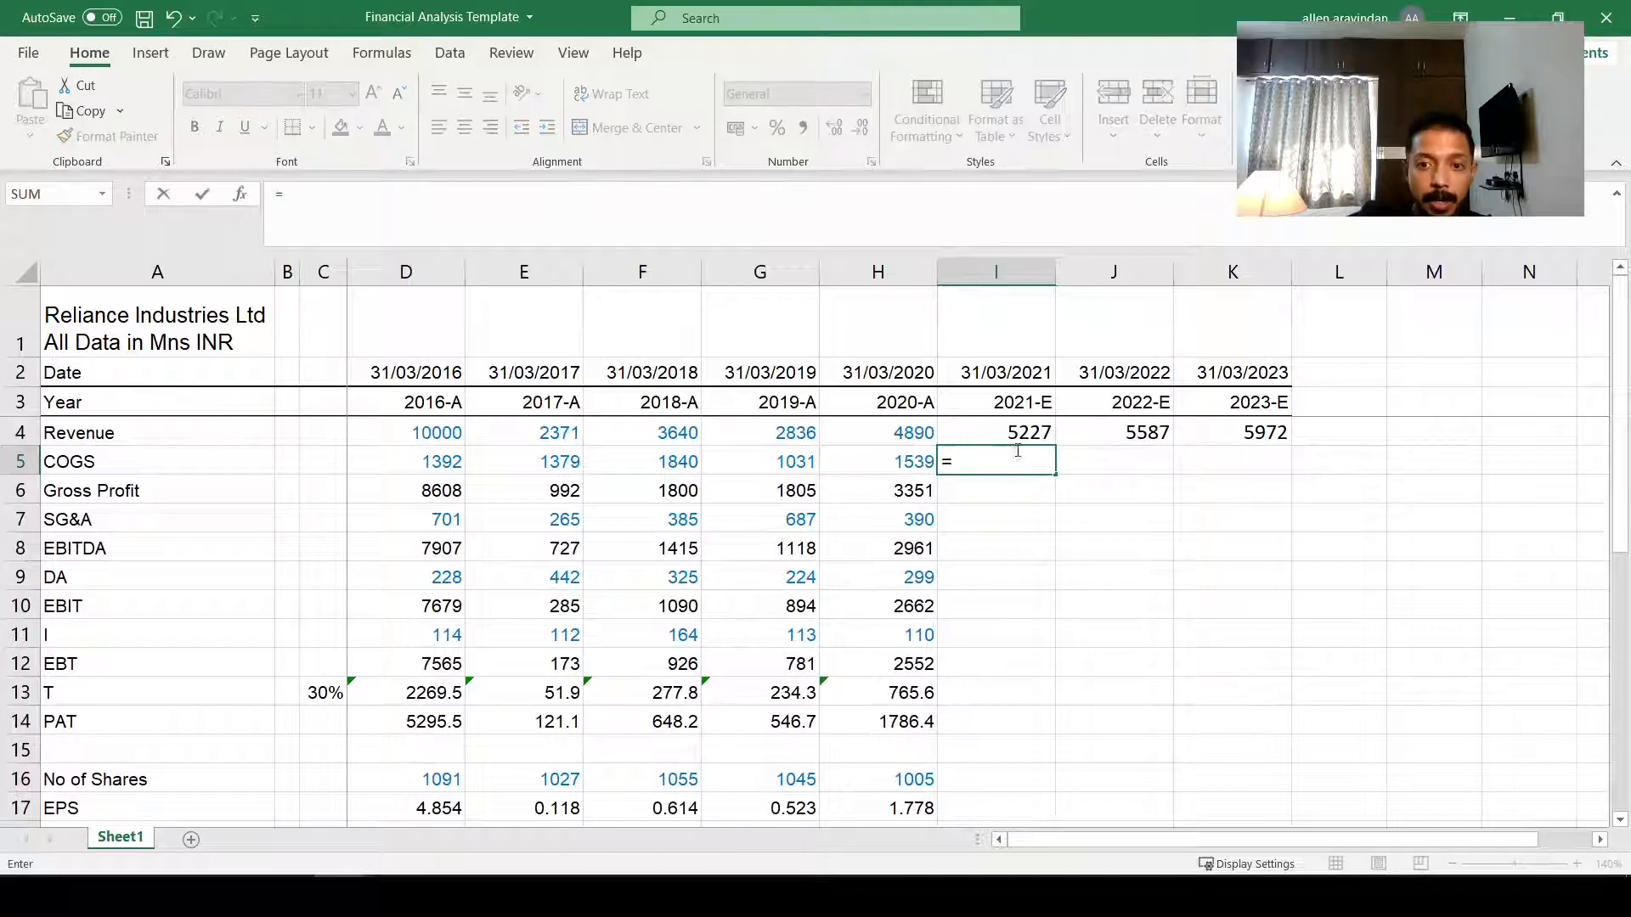
pyautogui.click(1019, 433)
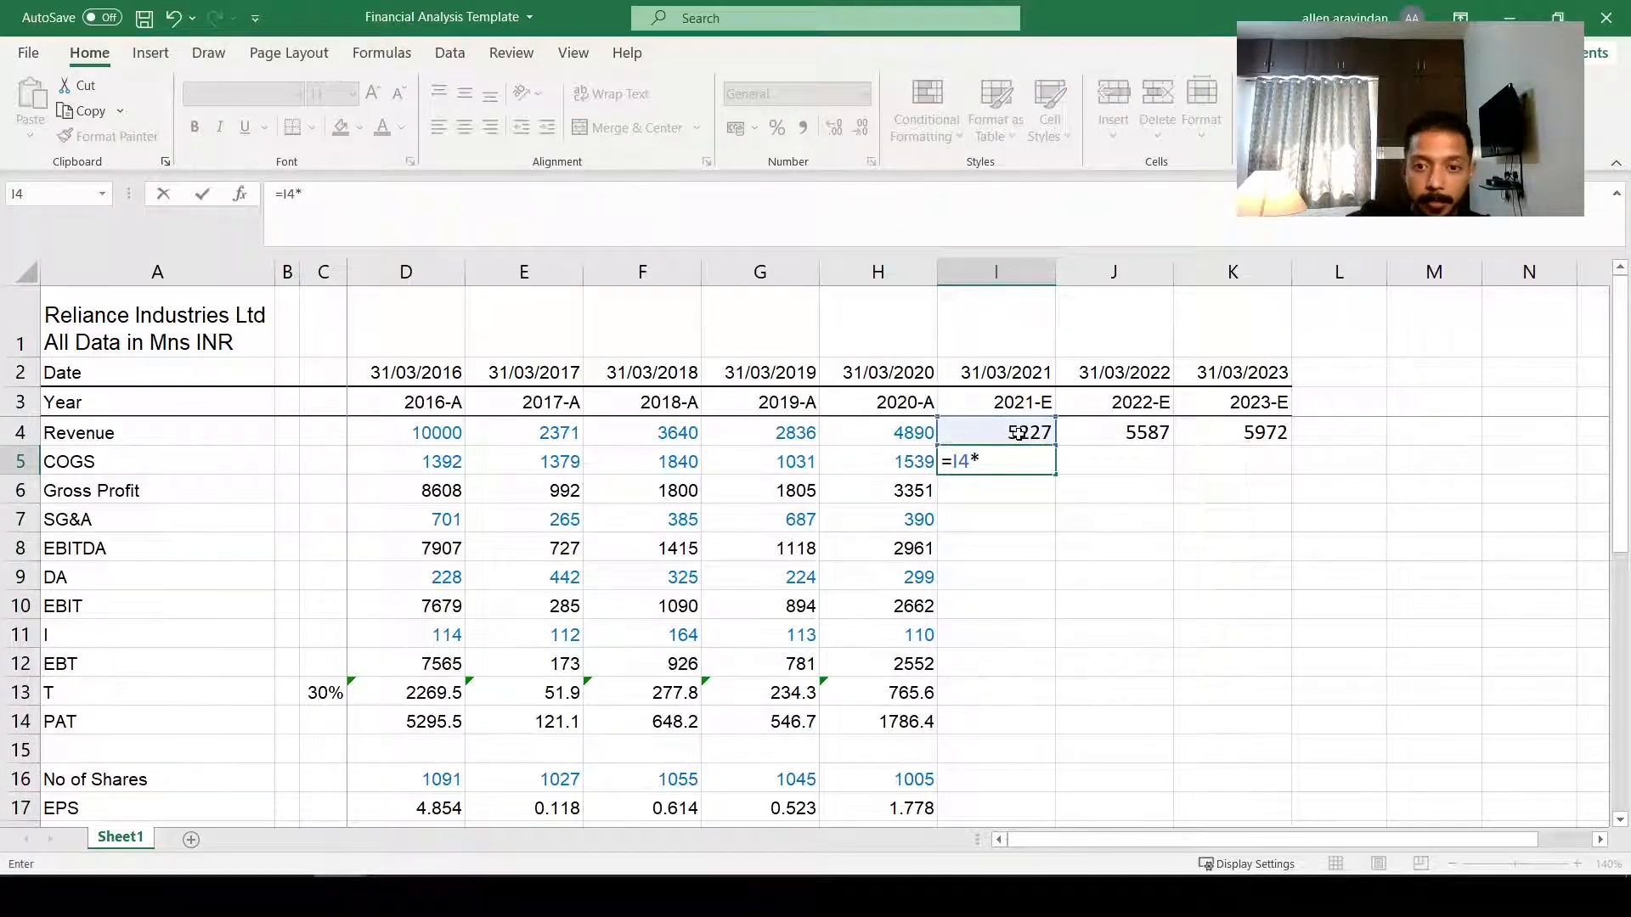
pyautogui.write('*')
pyautogui.scroll(-4, 1020, 434)
pyautogui.click(1043, 578)
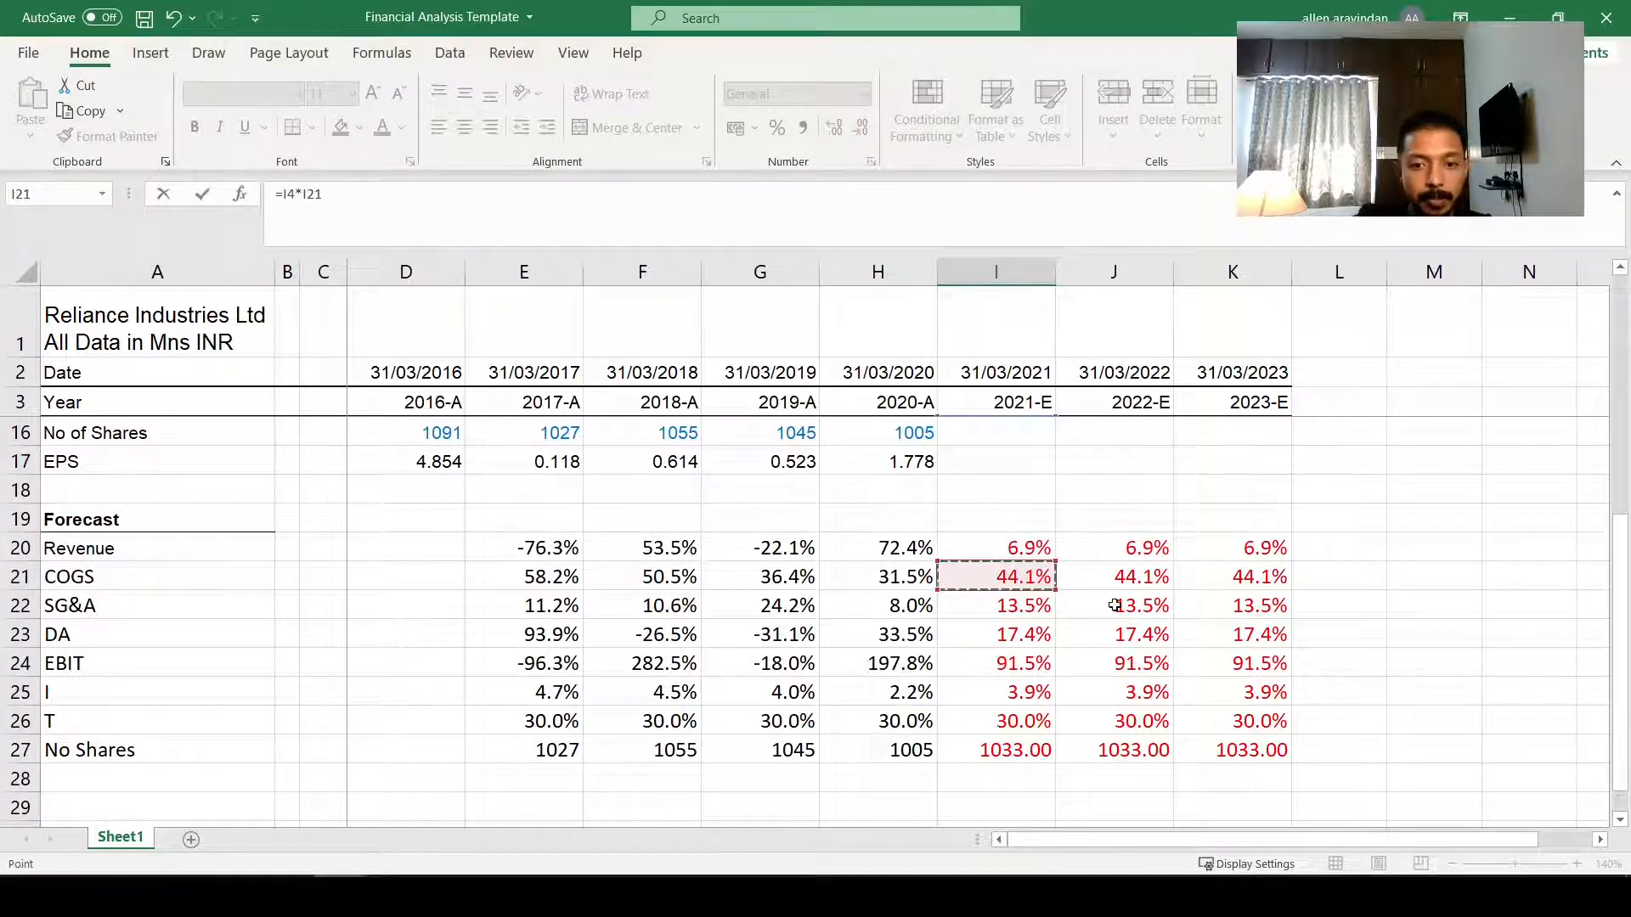
pyautogui.scroll(4, 1115, 605)
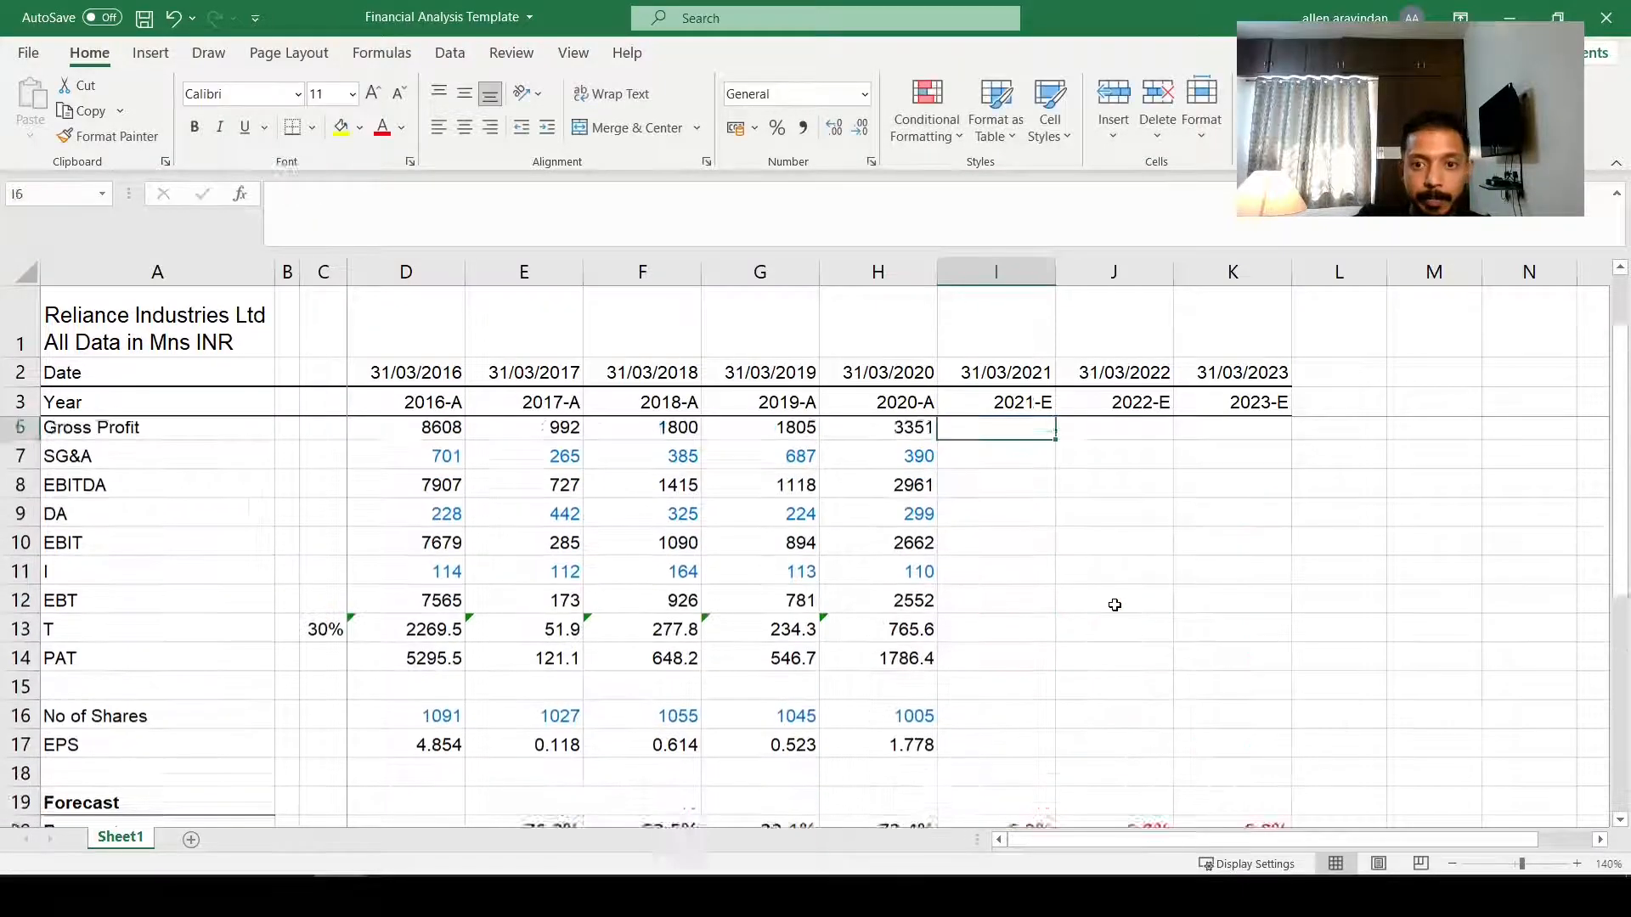
# Step: Lock the revenue row in the I5 COGS formula so it reads =I$4*I21
pyautogui.press('F2')
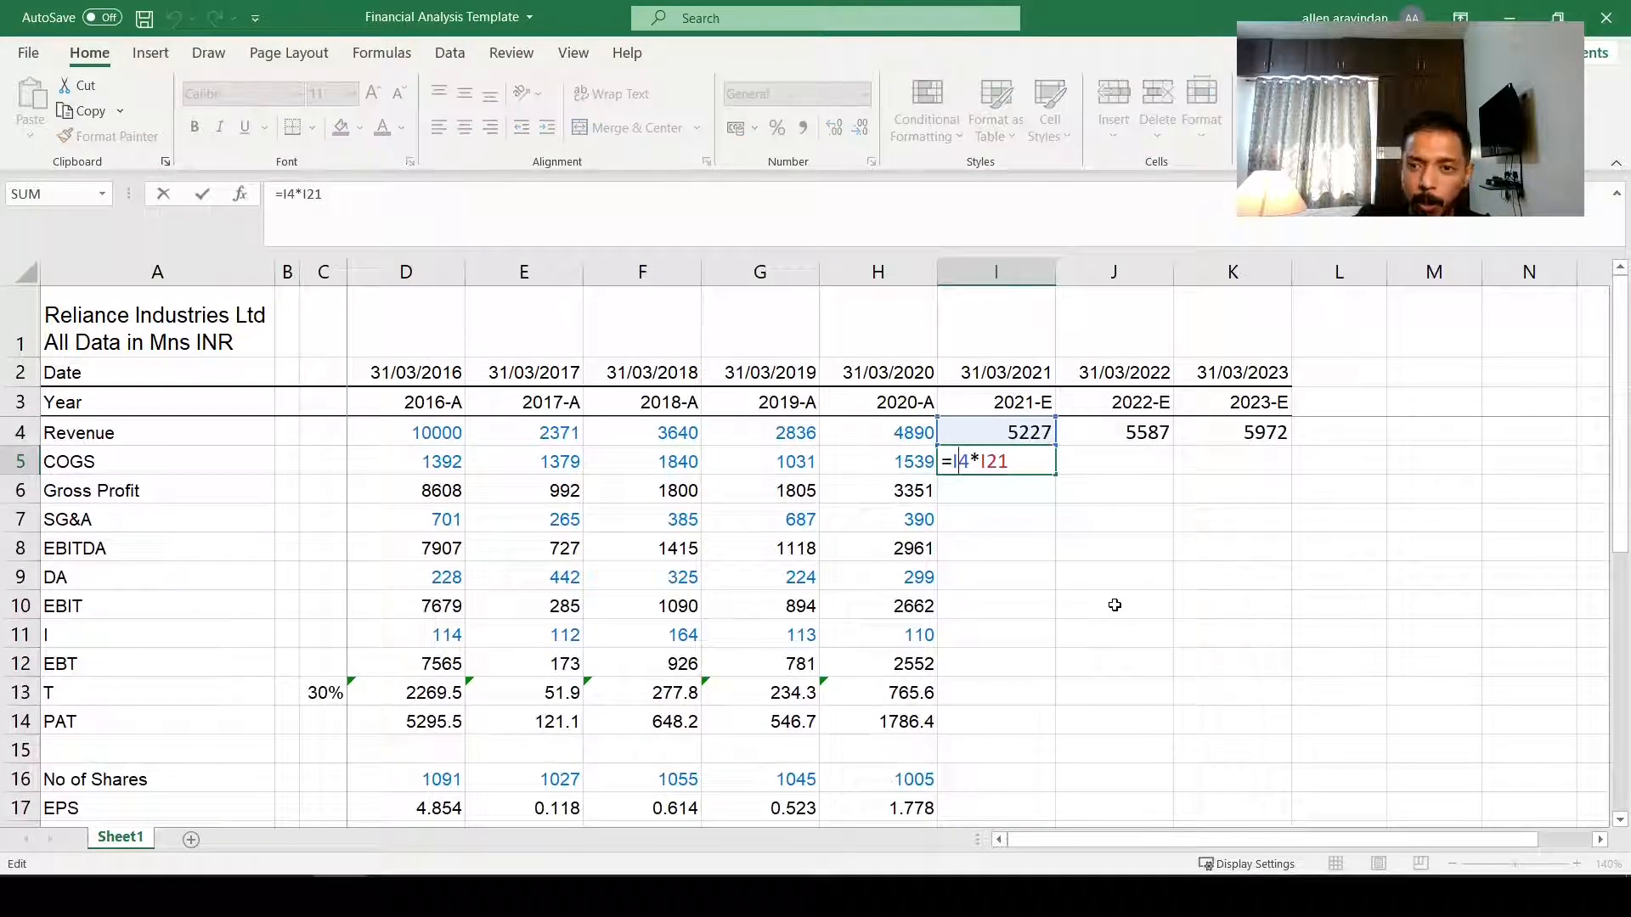
pyautogui.press('F4')
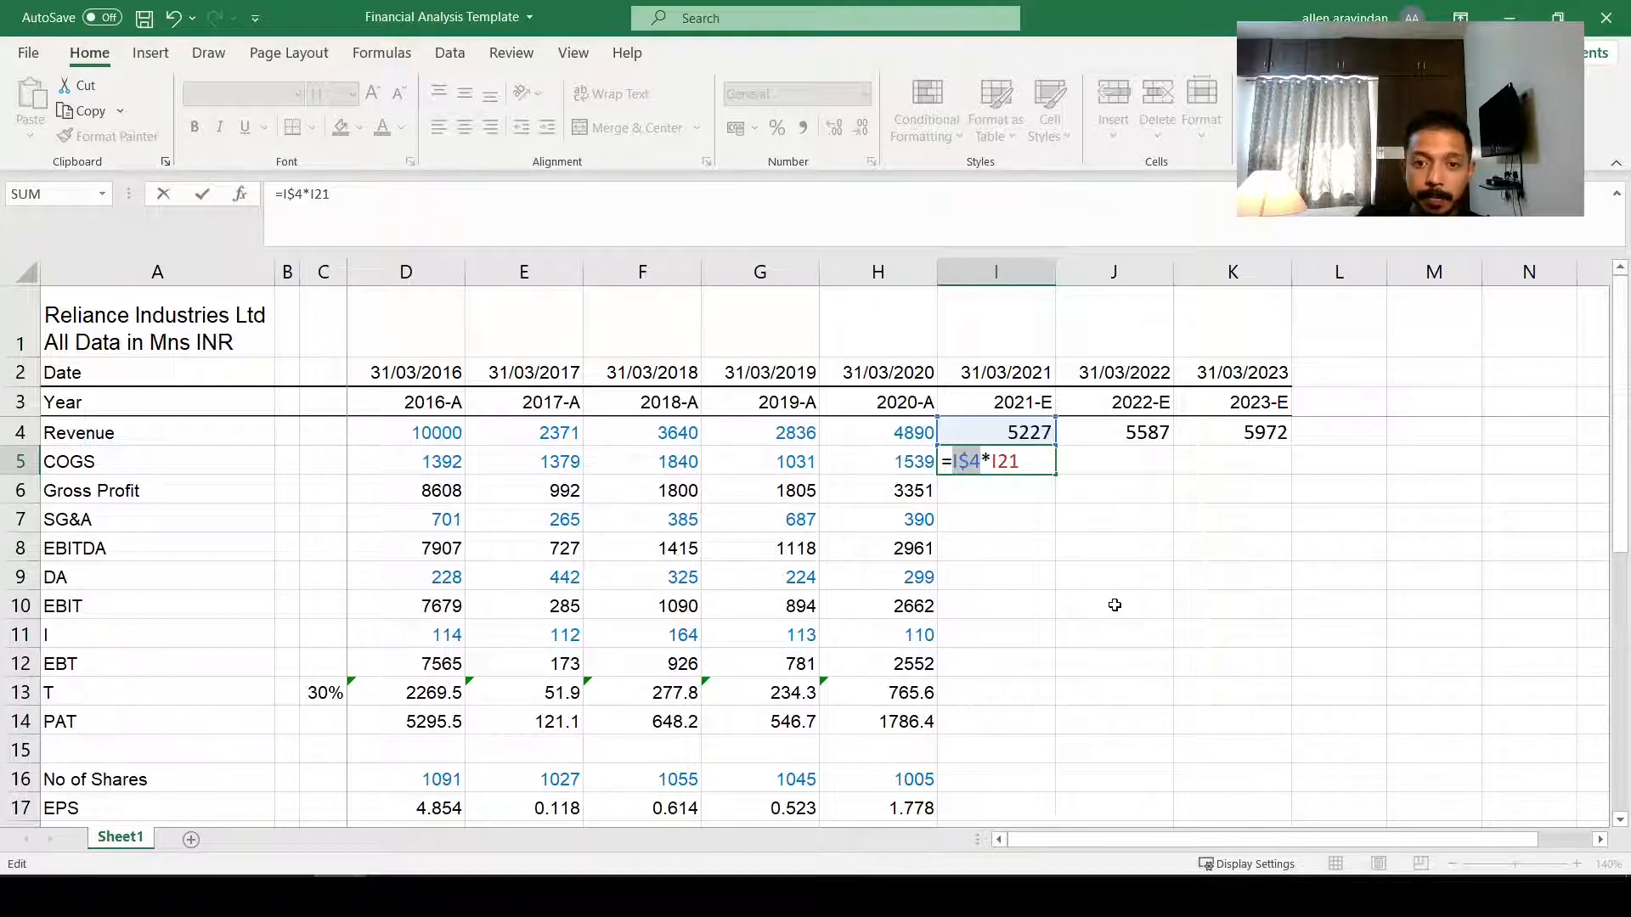
pyautogui.press('Return')
pyautogui.press('Up')
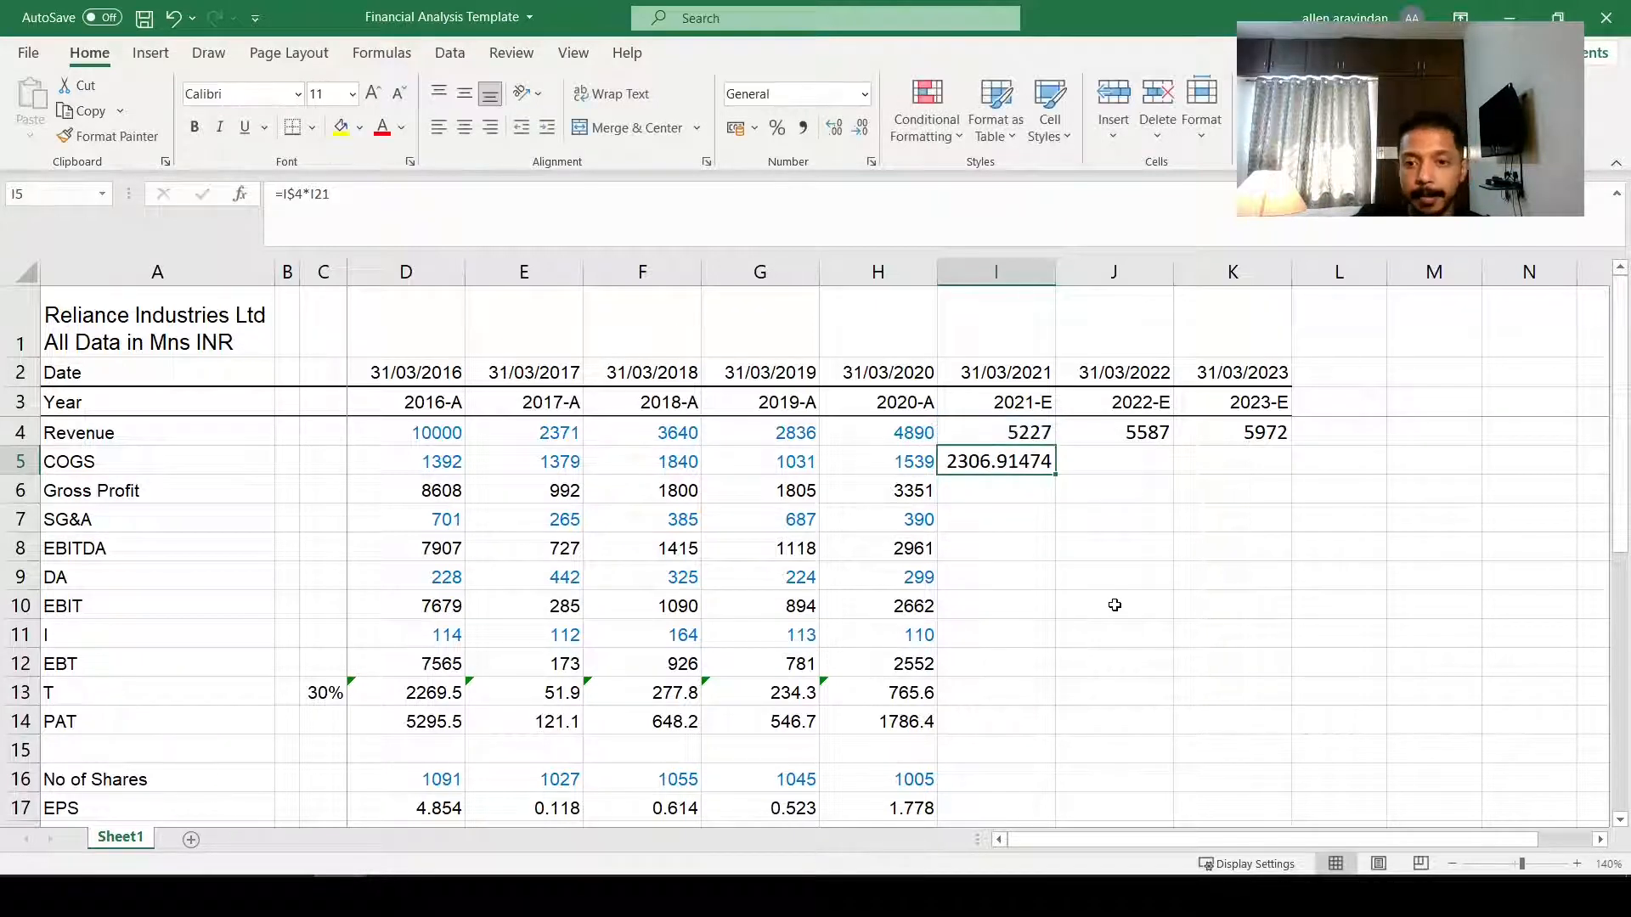
# Step: Copy the COGS formula from I5 into J5:K5 and check the copied reference
pyautogui.hotkey('ctrl', 'c')
pyautogui.hotkey('shift', 'Right')
pyautogui.hotkey('shift', 'Right')
pyautogui.hotkey('ctrl', 'v')
pyautogui.press('Right')
pyautogui.press('F2')
pyautogui.press('Escape')
pyautogui.press('Left')
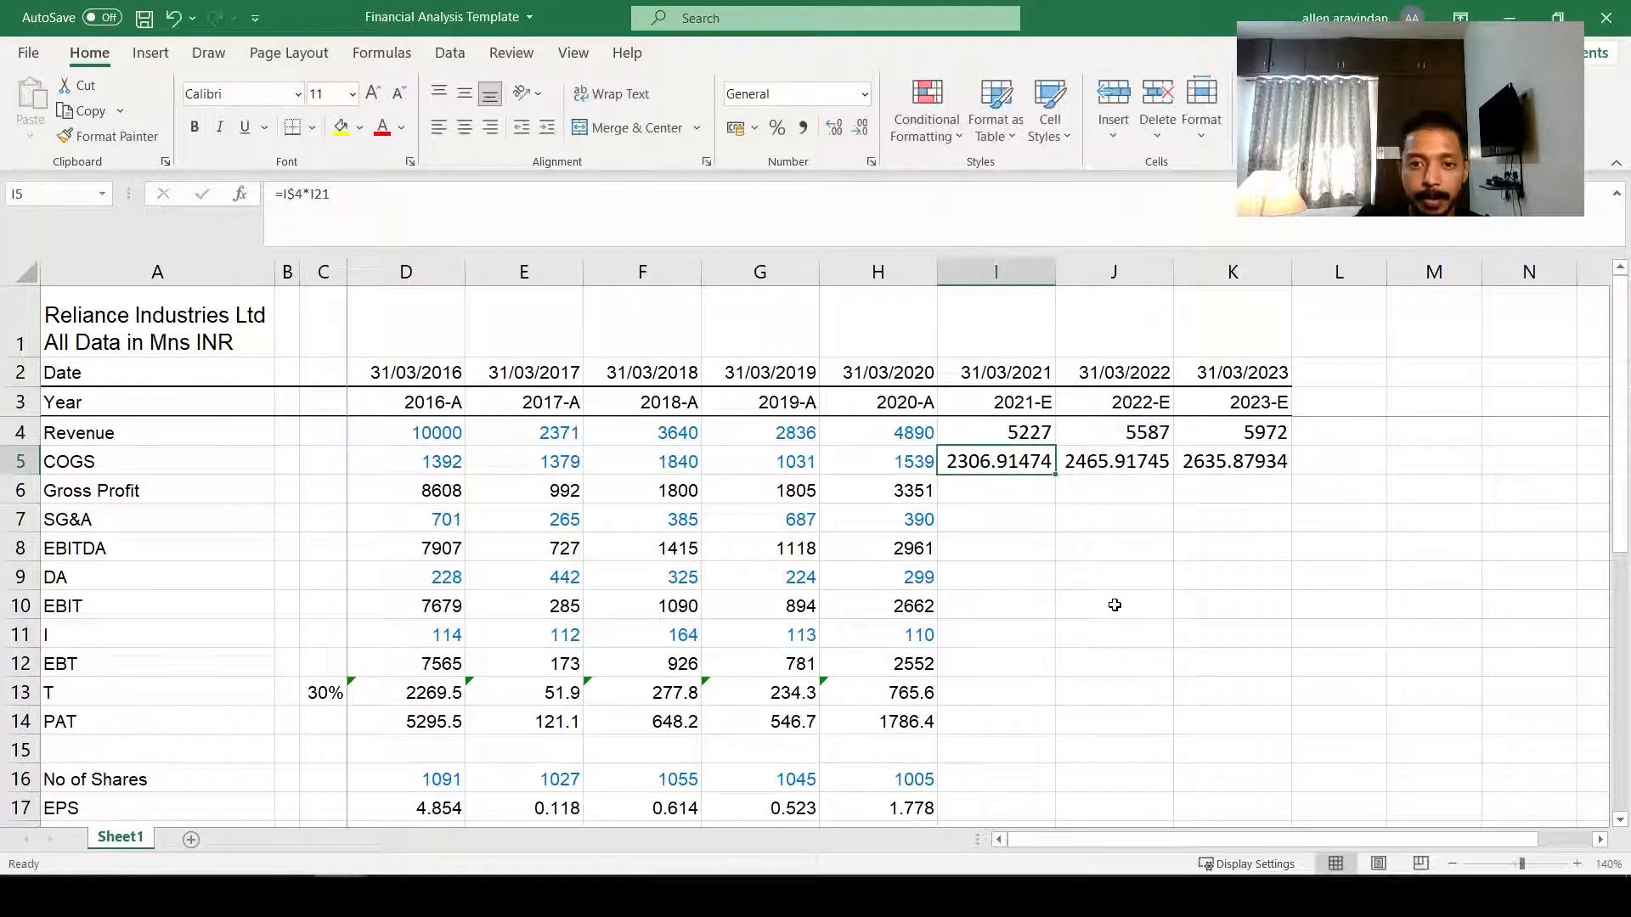
# Step: Show the forecast COGS values in I5:K5 without decimals
pyautogui.hotkey('shift', 'Right')
pyautogui.hotkey('shift', 'Right')
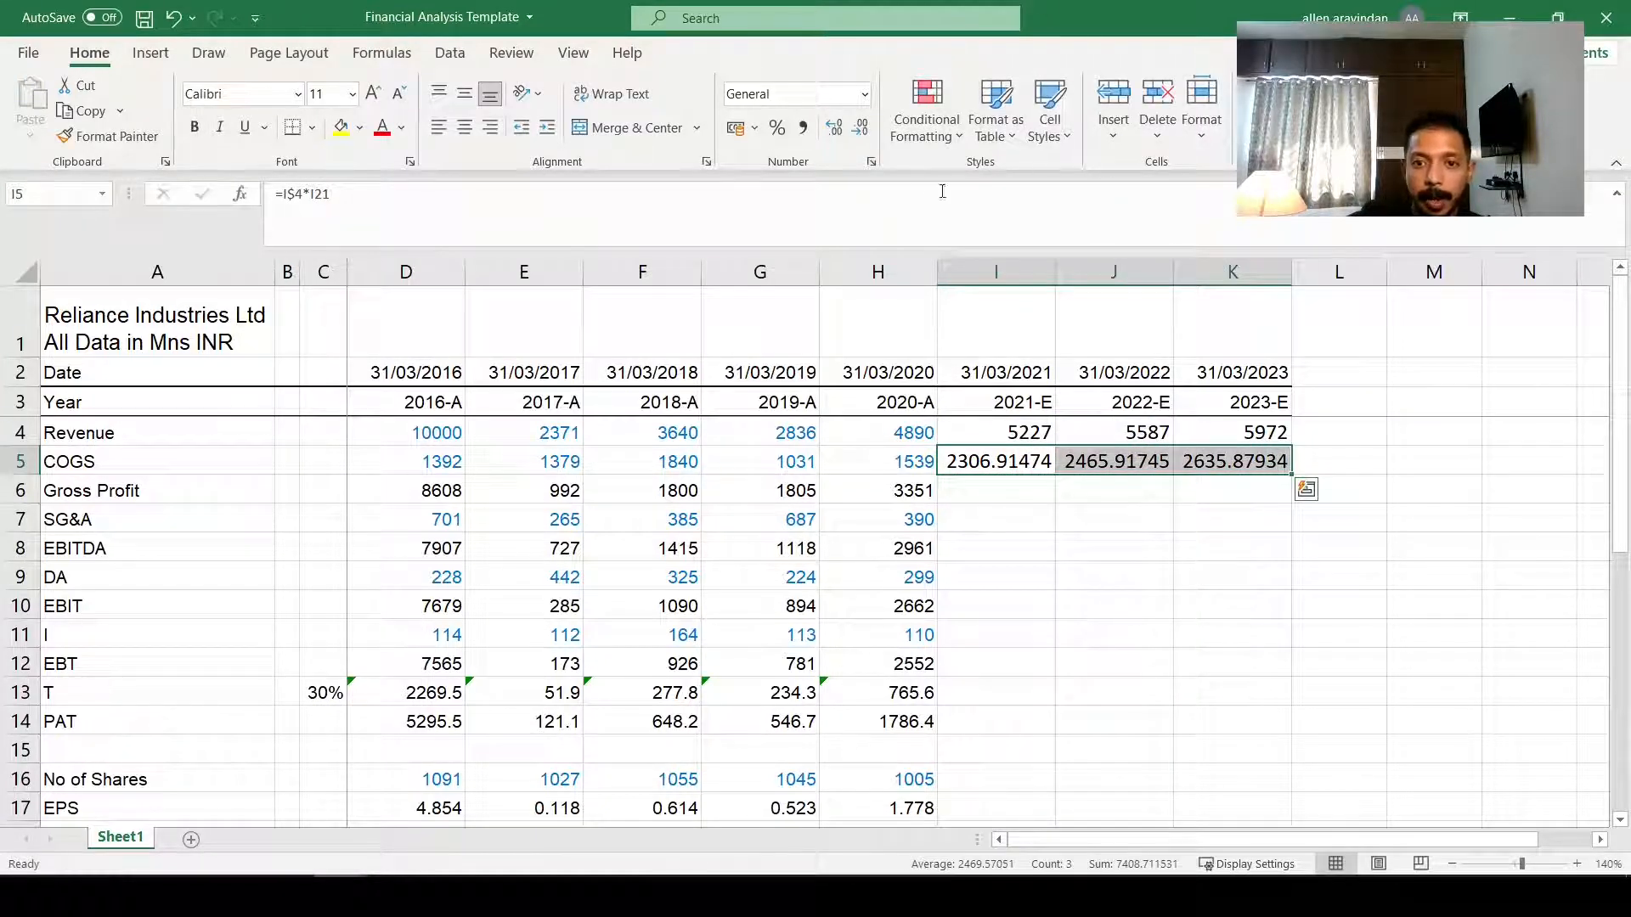
pyautogui.click(861, 129)
pyautogui.click(861, 129)
pyautogui.click(862, 129)
pyautogui.click(861, 129)
pyautogui.click(861, 129)
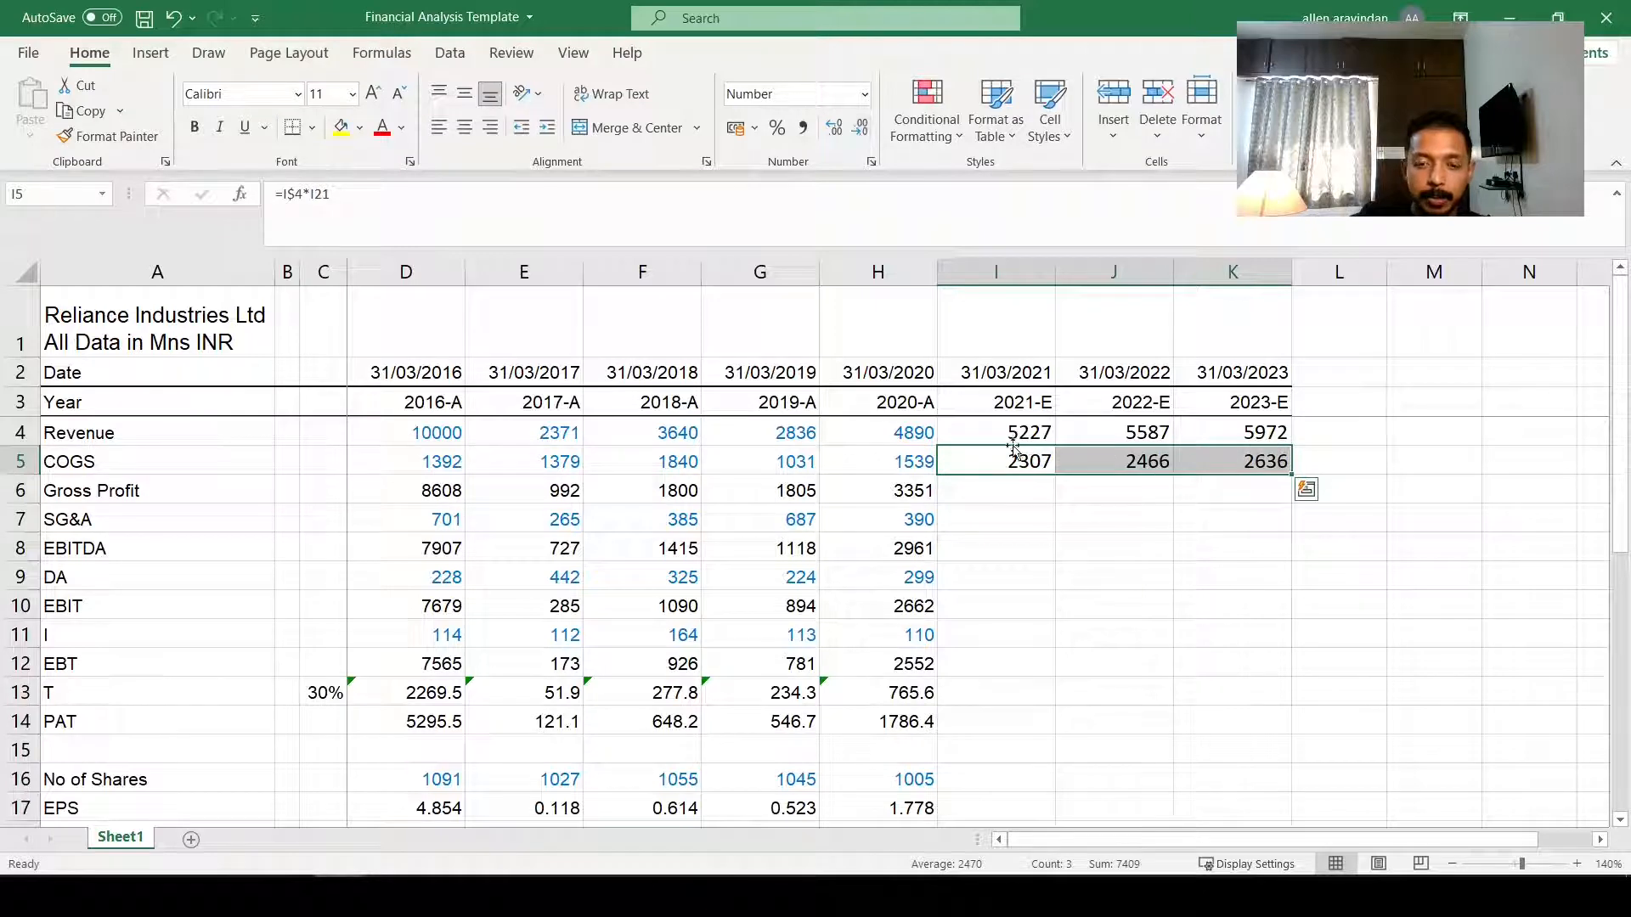
pyautogui.scroll(-1, 1028, 505)
pyautogui.scroll(1, 1011, 493)
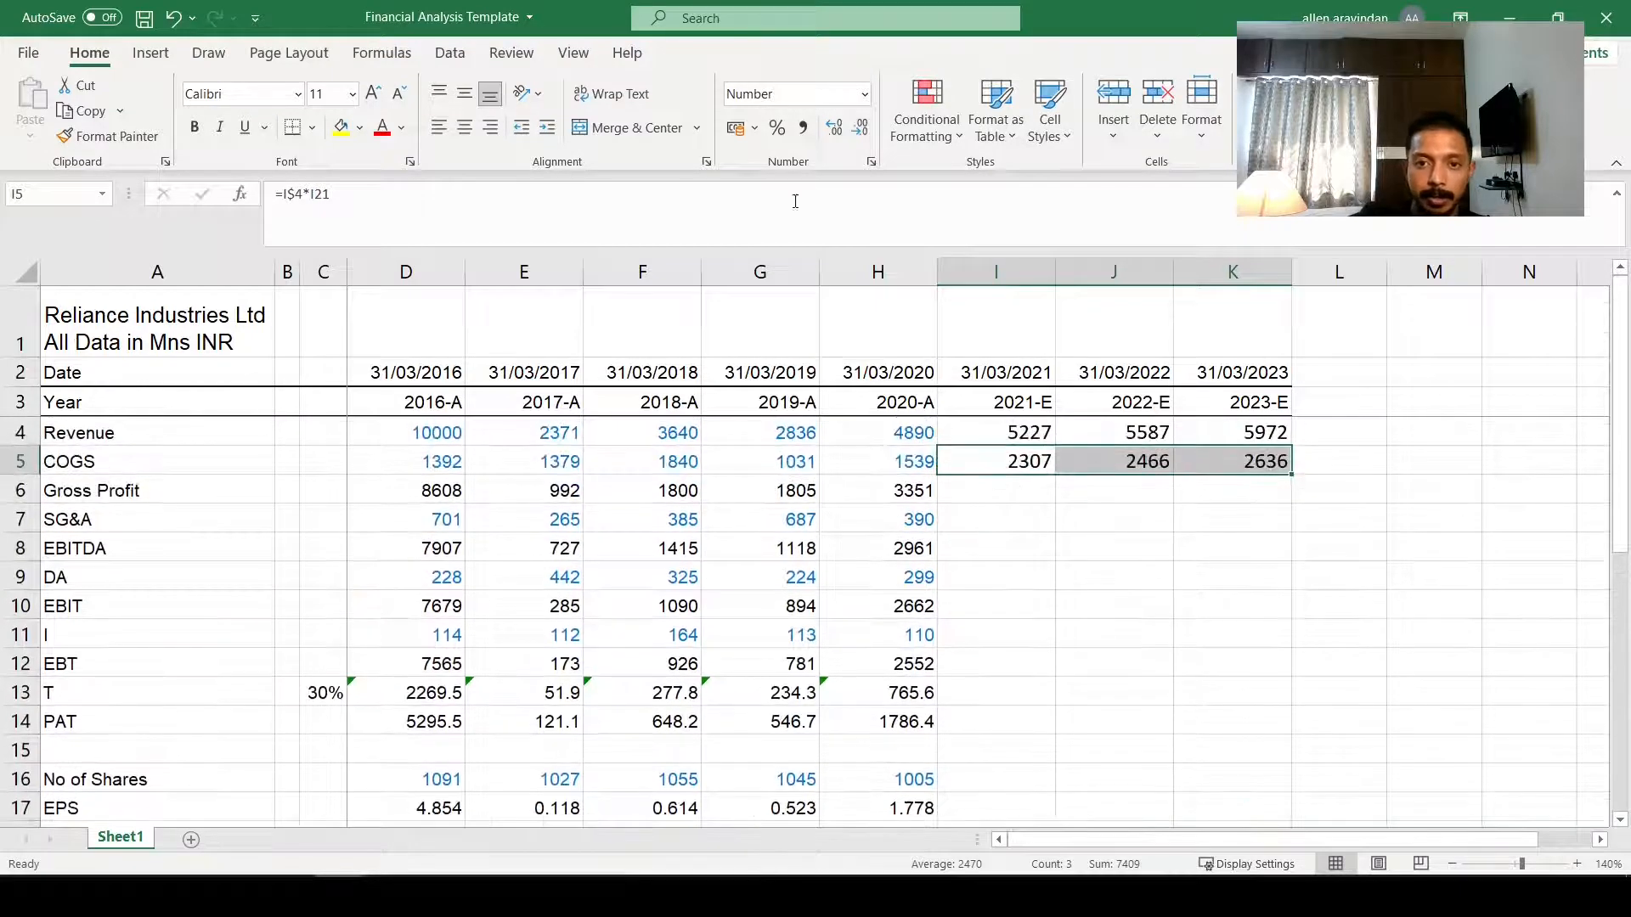
# Step: Format the historical figures from revenue to tax in D4:H13 as numbers without decimals
pyautogui.moveTo(406, 432); pyautogui.dragTo(892, 692)
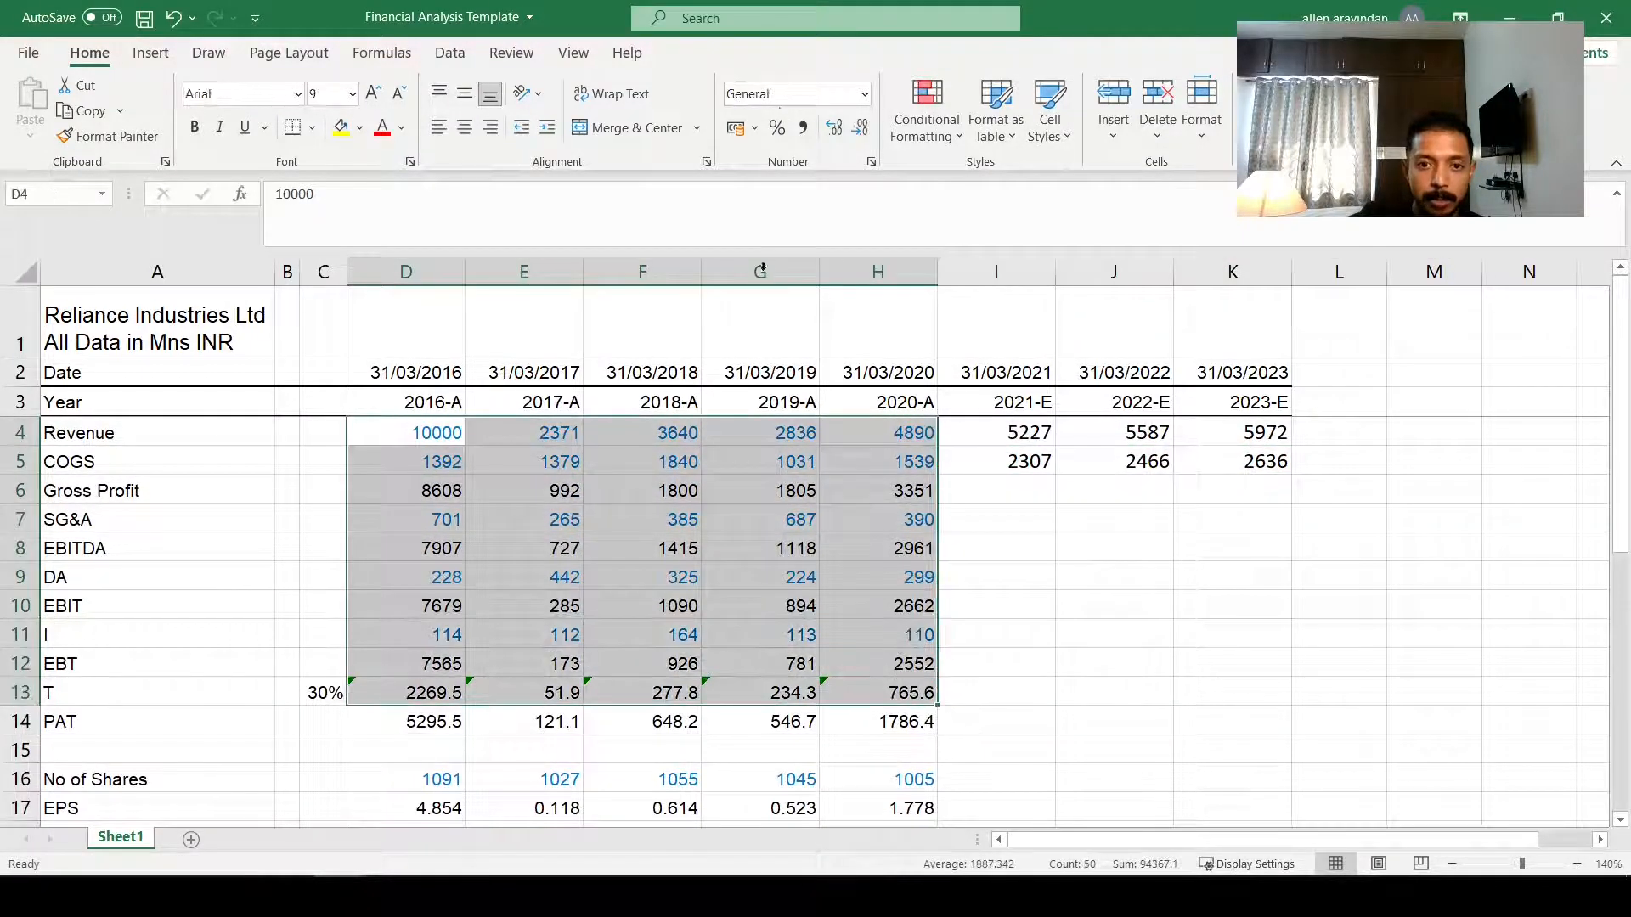
pyautogui.click(839, 128)
pyautogui.click(839, 128)
pyautogui.click(839, 127)
pyautogui.click(840, 128)
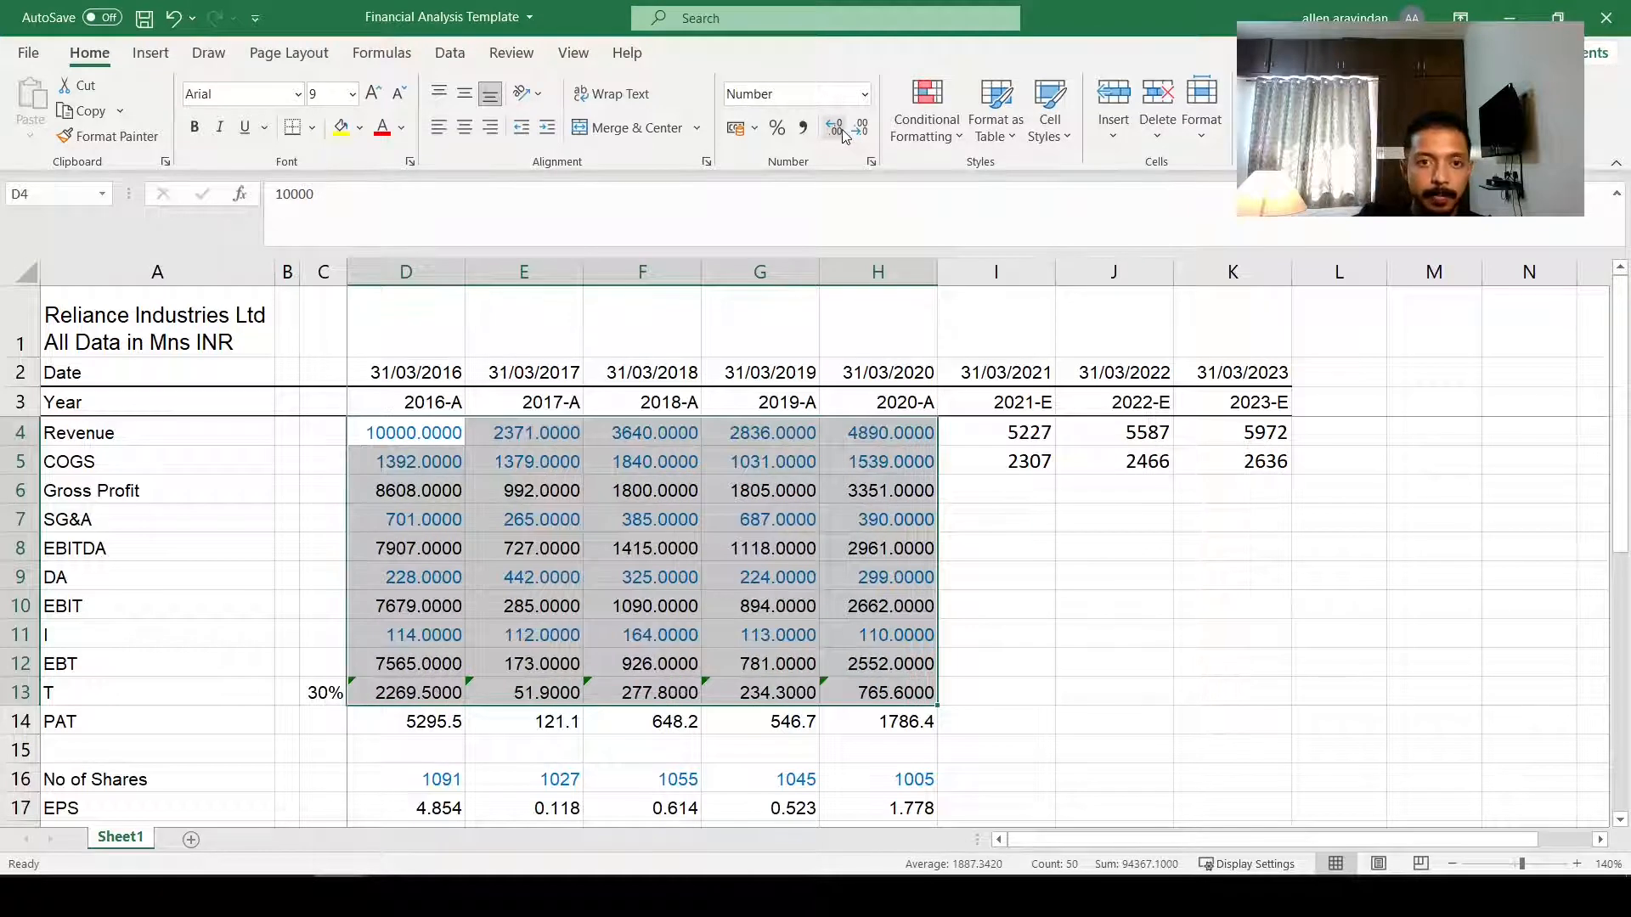
pyautogui.click(861, 128)
pyautogui.click(861, 127)
pyautogui.click(860, 128)
pyautogui.click(860, 128)
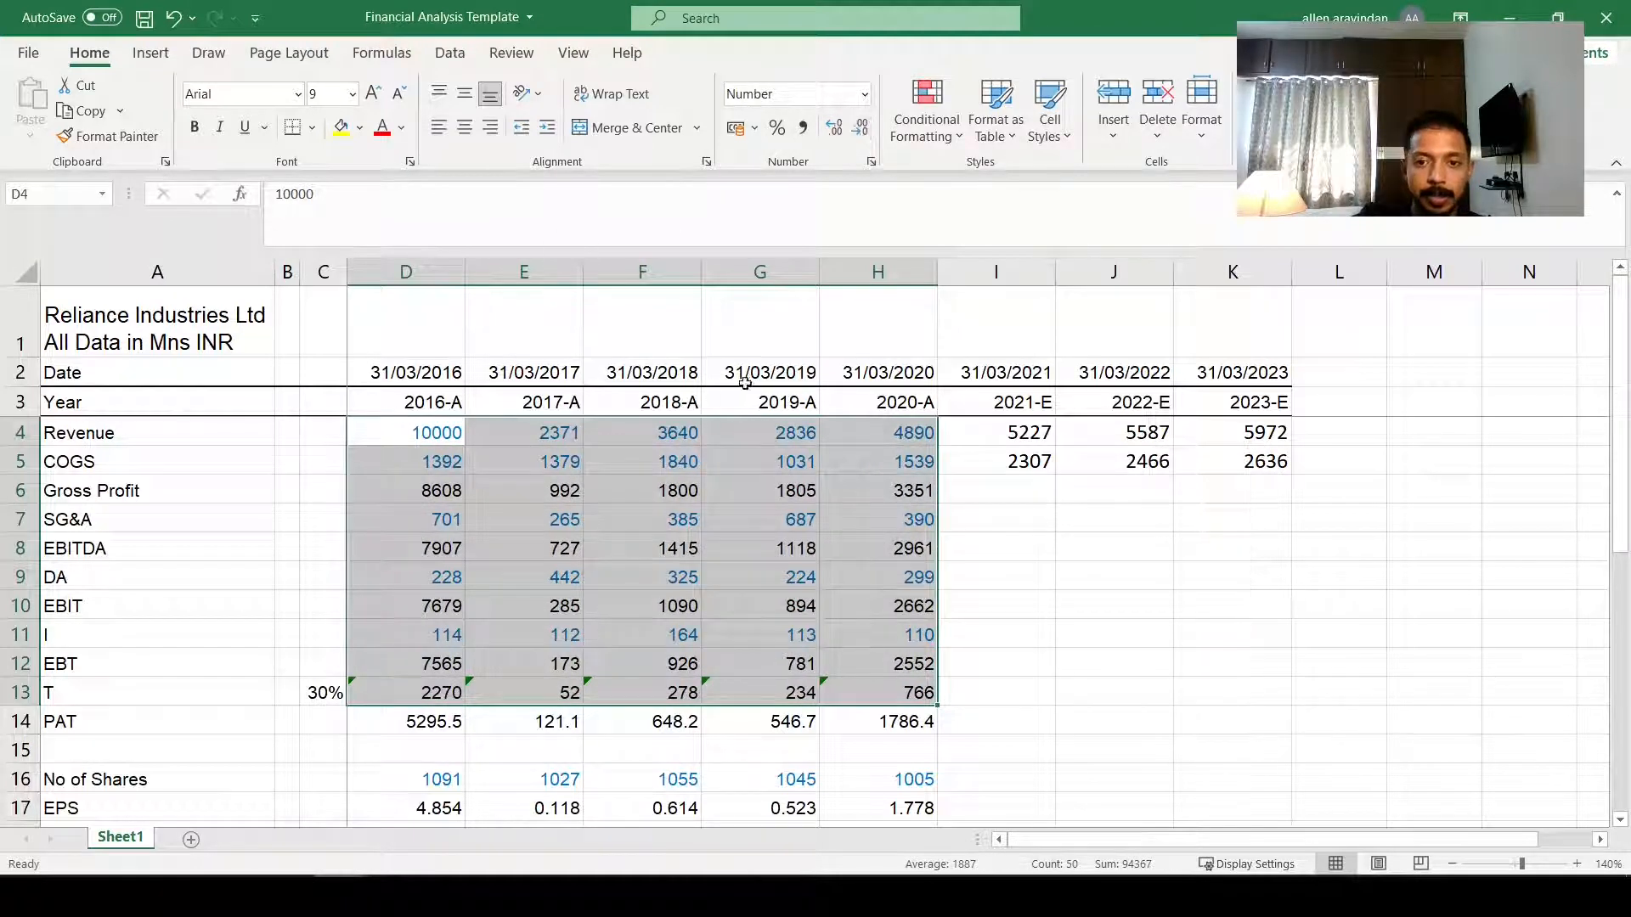
# Step: Enter the 2021-E gross profit in I6 as revenue minus COGS, =I4-I5
pyautogui.doubleClick(971, 461)
pyautogui.press('Escape')
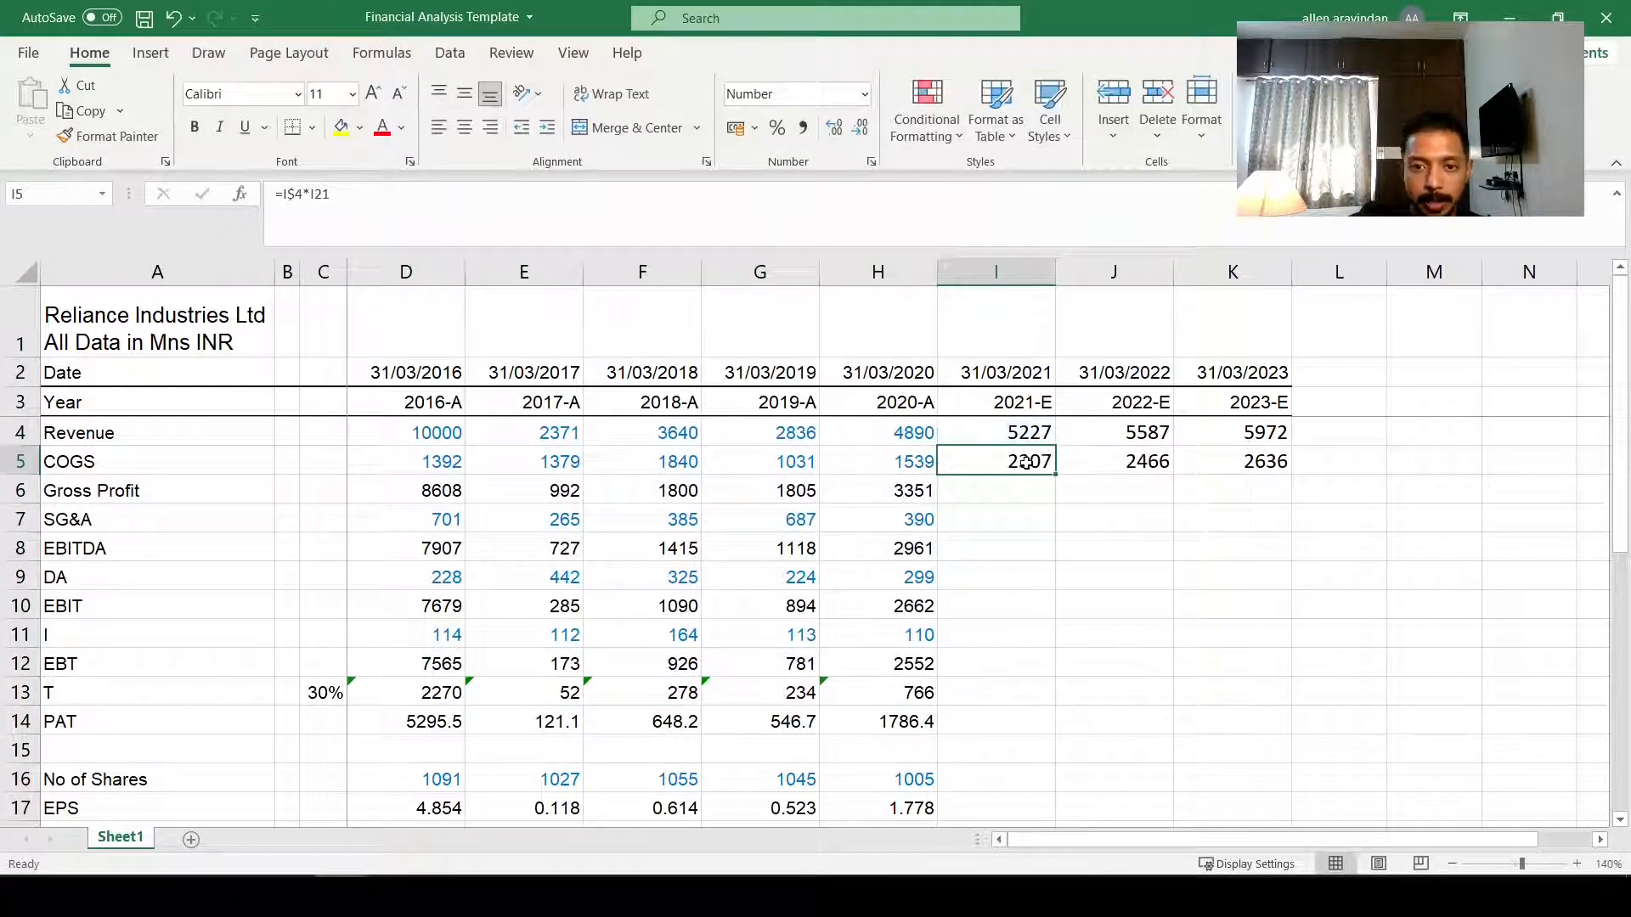
pyautogui.scroll(-1, 1002, 419)
pyautogui.scroll(1, 998, 414)
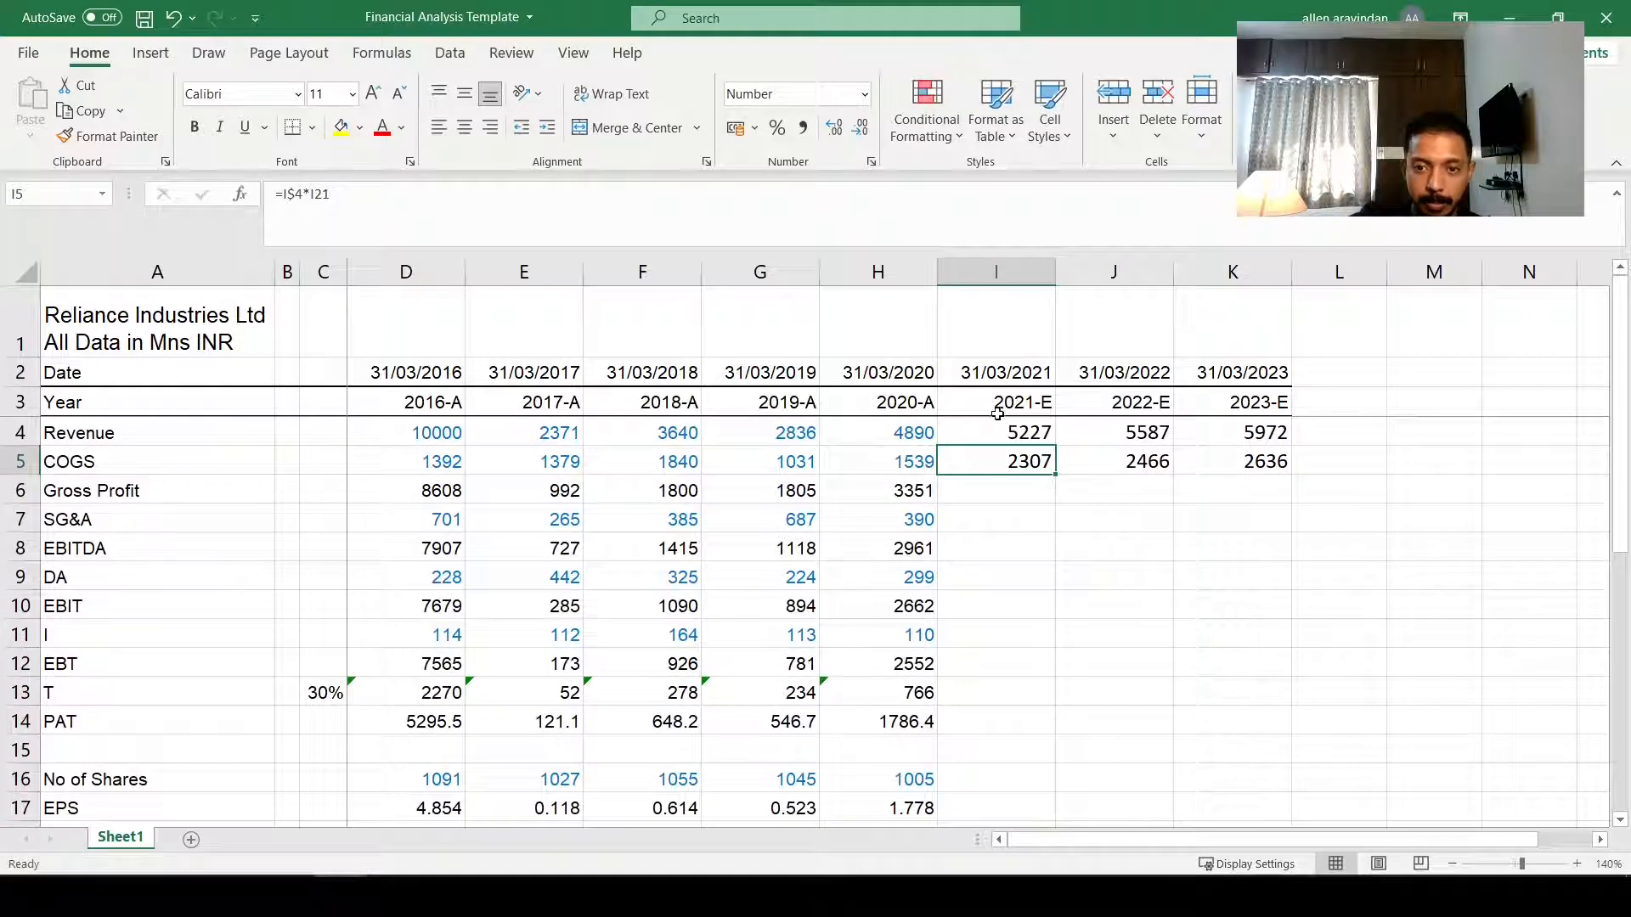
pyautogui.scroll(-1, 1002, 459)
pyautogui.scroll(1, 1002, 459)
pyautogui.click(1017, 493)
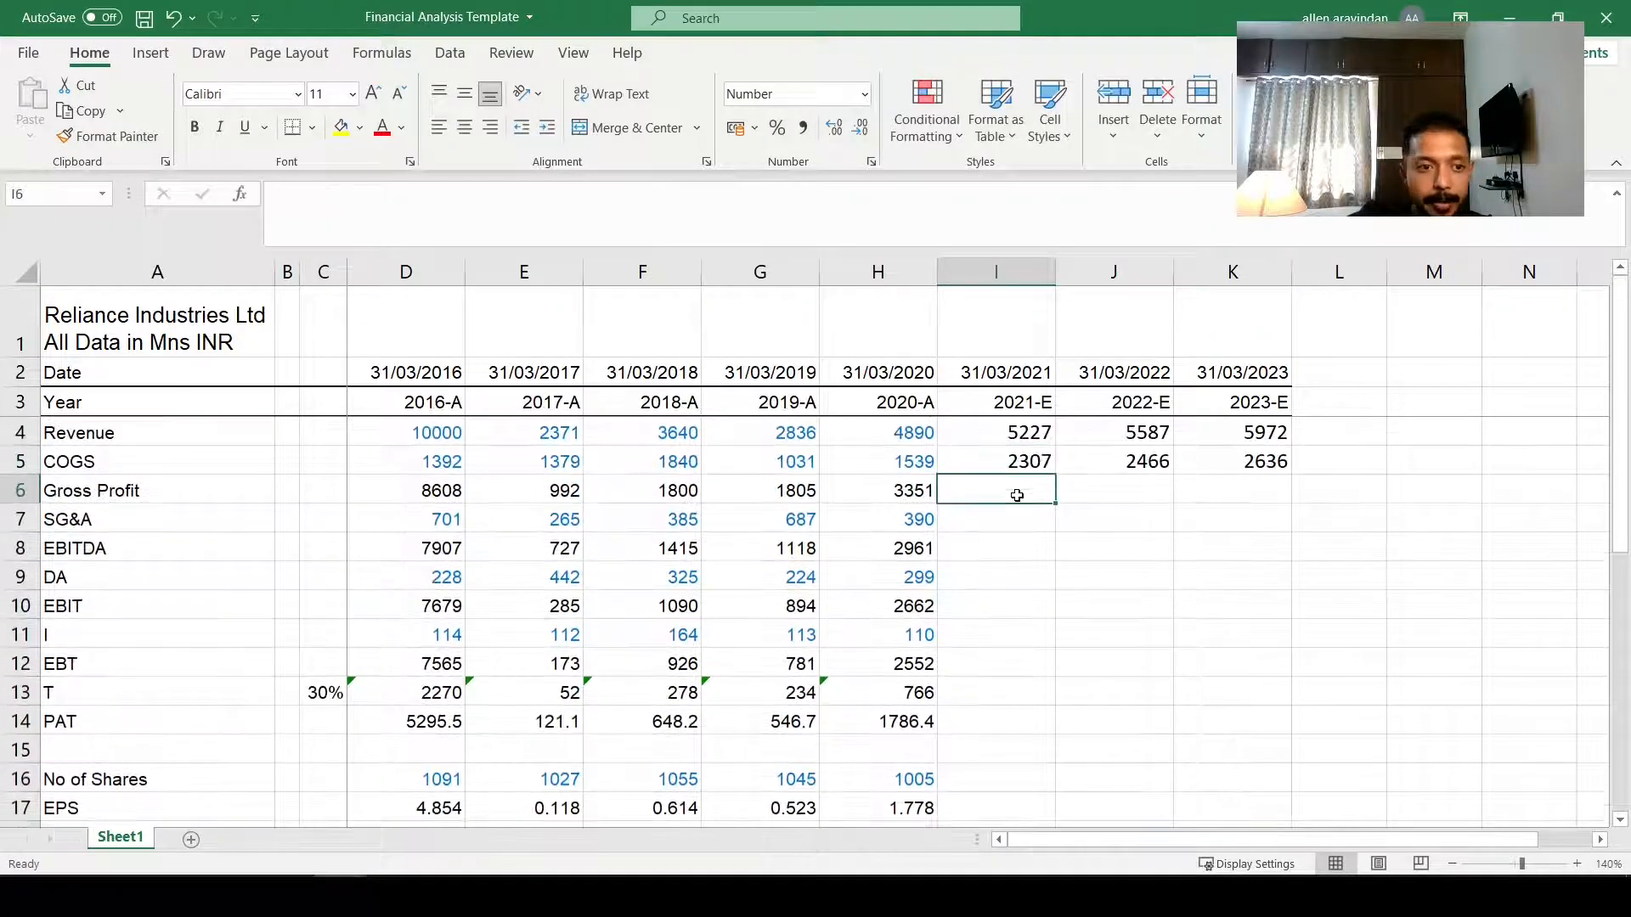
pyautogui.write('=I4-')
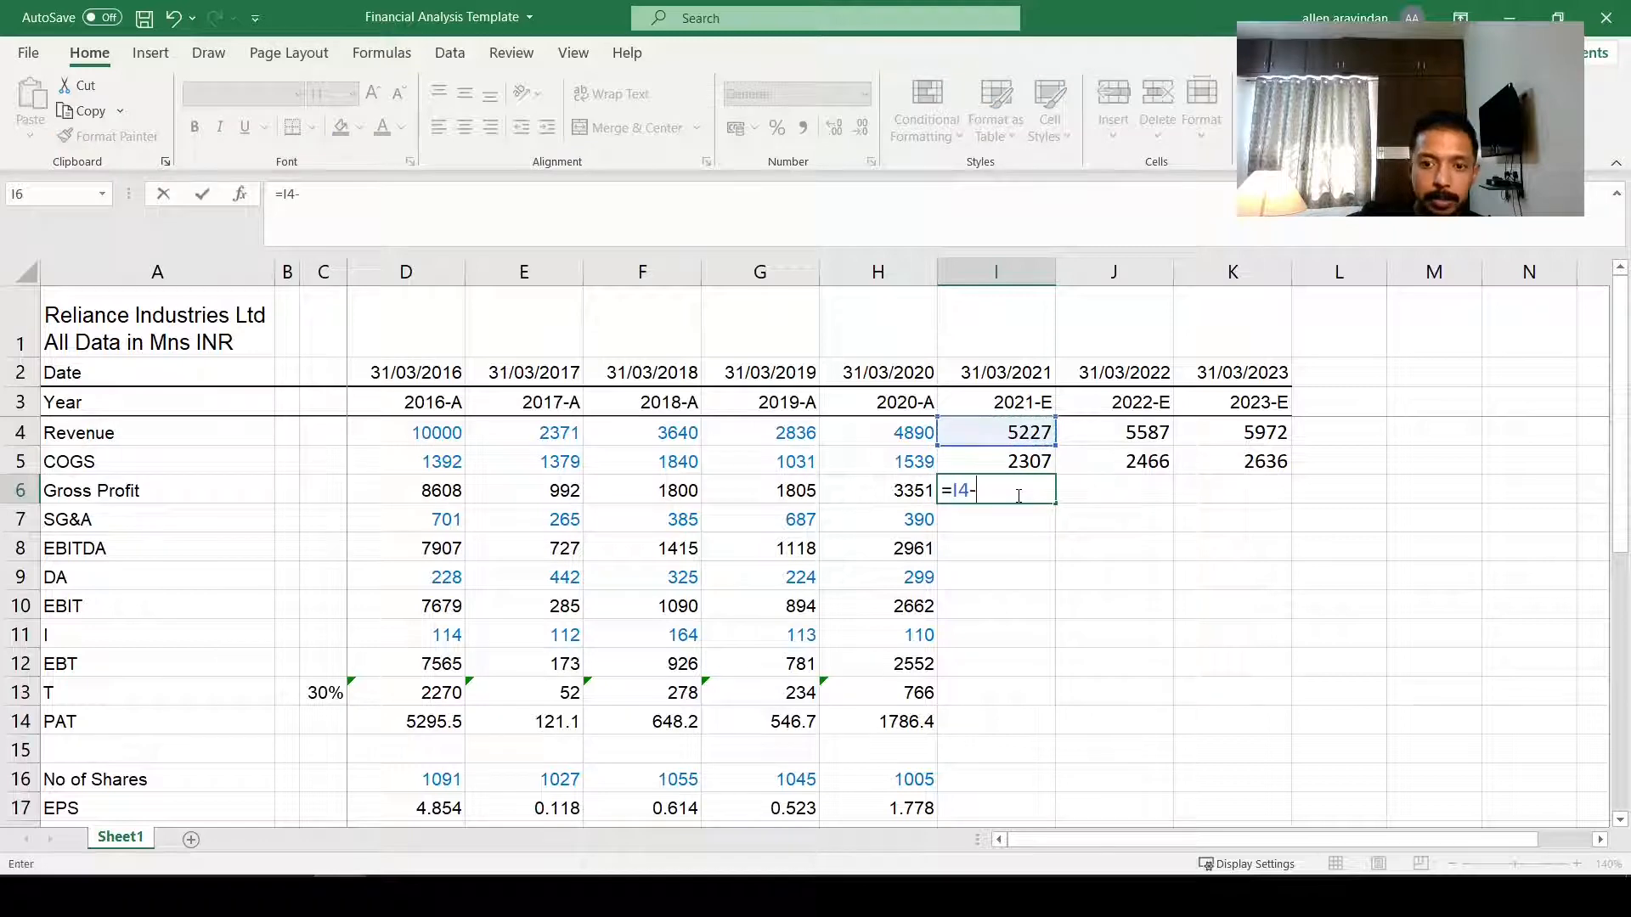
pyautogui.press('Up')
pyautogui.hotkey('ctrl', 'Return')
# Step: Copy the gross profit formula from I6 into J6:K6
pyautogui.hotkey('ctrl', 'c')
pyautogui.hotkey('shift', 'Right')
pyautogui.hotkey('shift', 'Right')
pyautogui.hotkey('ctrl', 'v')
pyautogui.press('Escape')
pyautogui.press('Down')
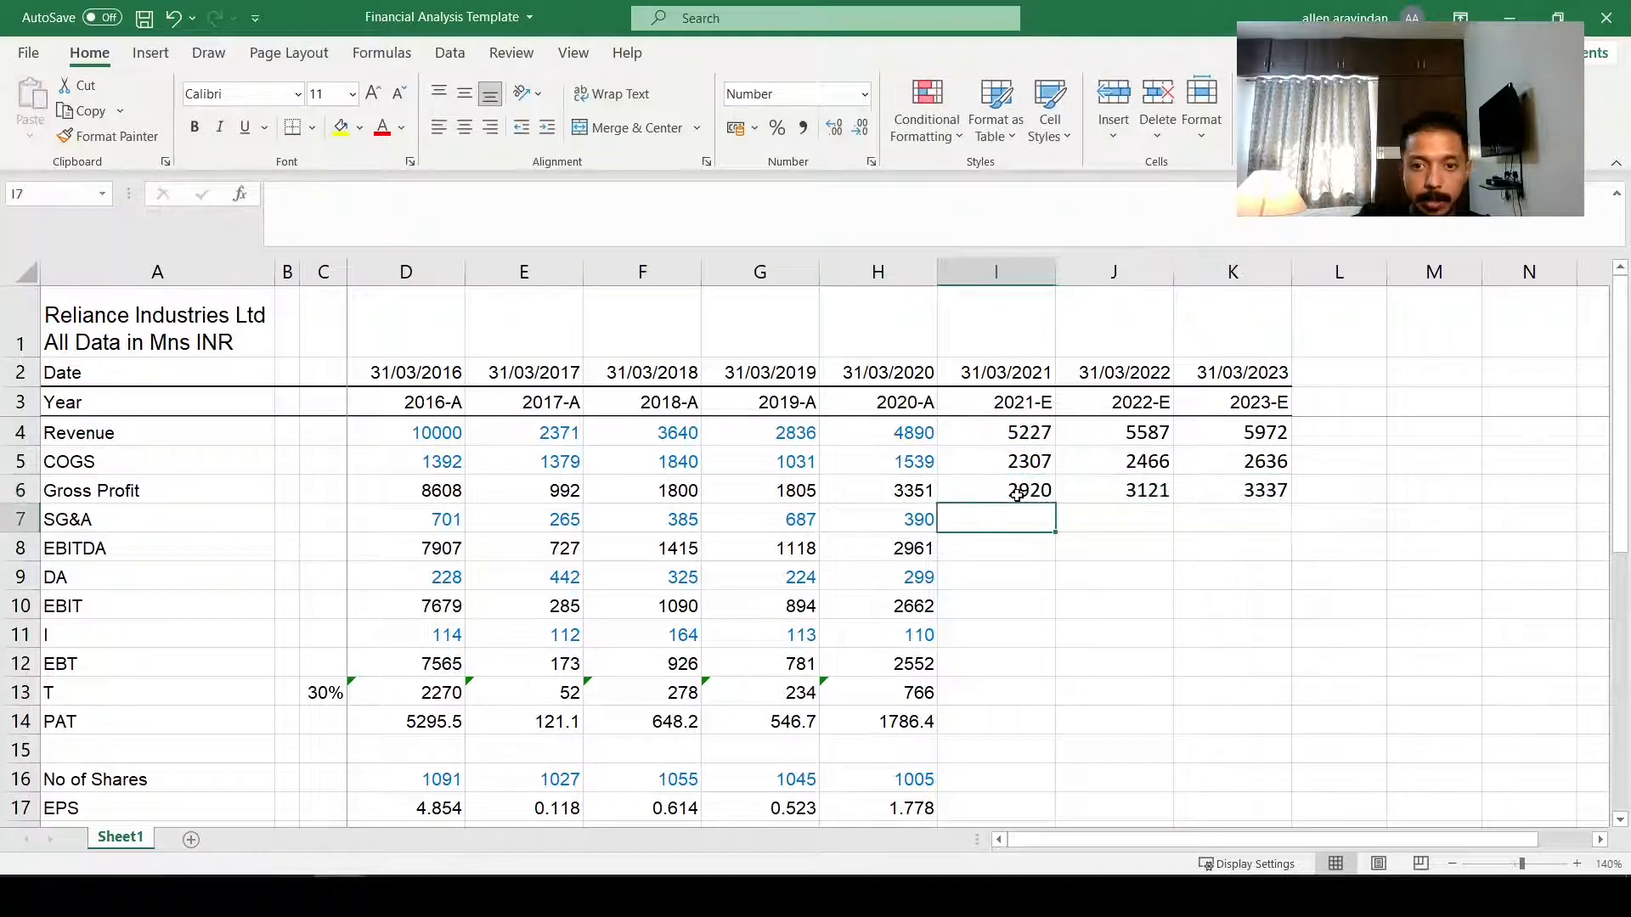
# Step: Reuse the I5 COGS formula for the 2021-E SG&A in I7, pointing it to the SG&A ratio: =I$4*I22
pyautogui.click(1011, 462)
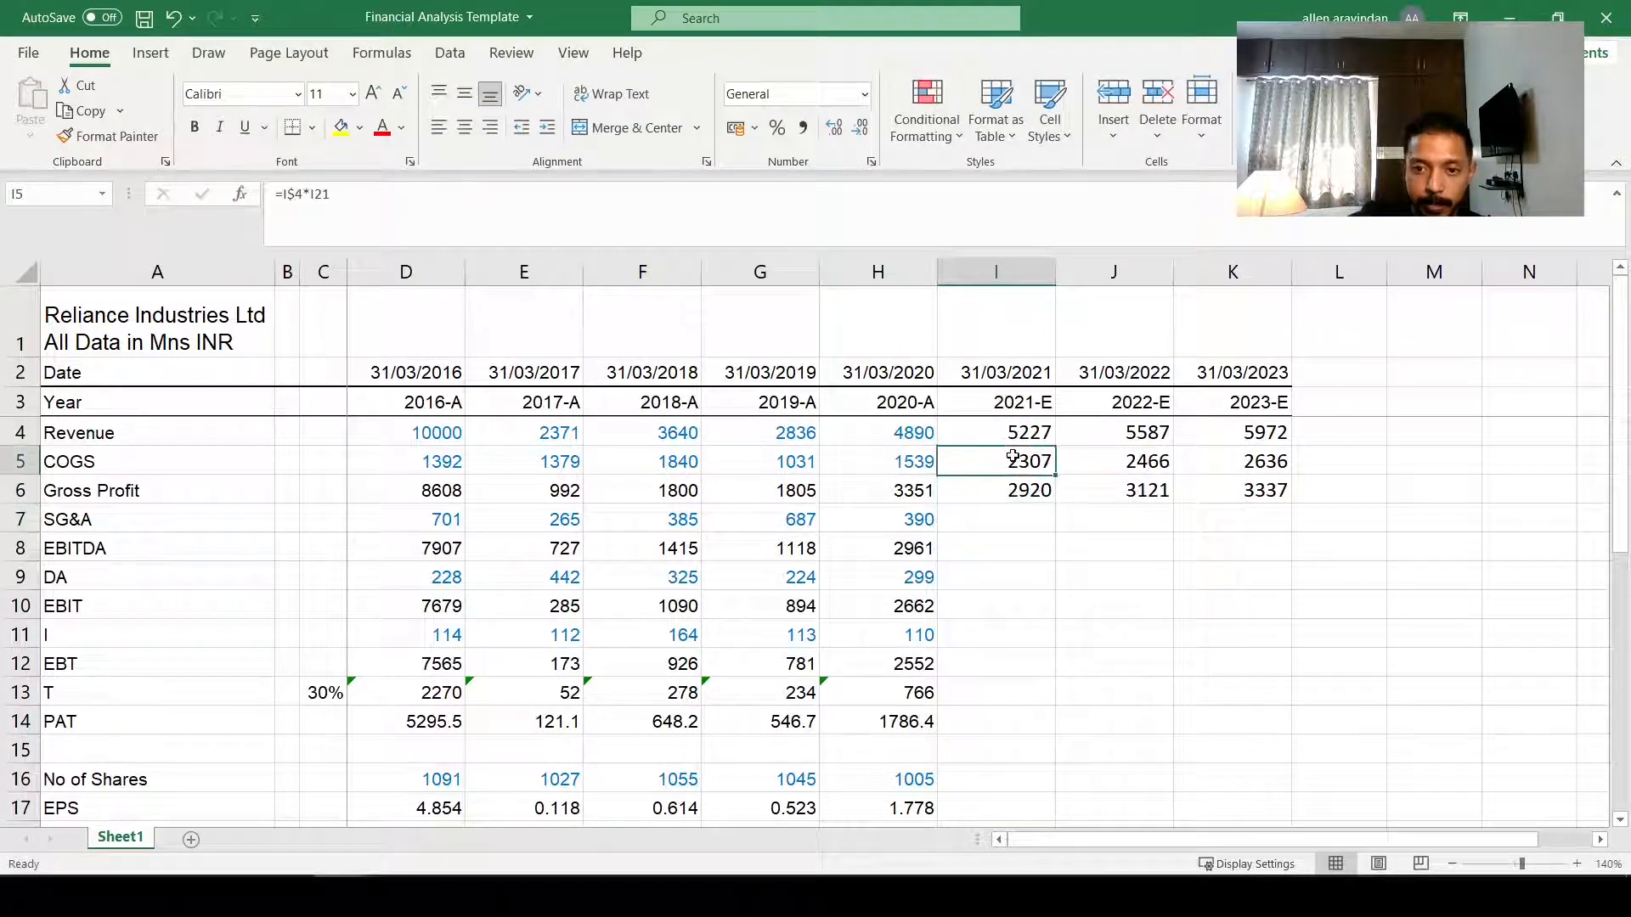
pyautogui.hotkey('ctrl', 'c')
pyautogui.click(1019, 519)
pyautogui.hotkey('ctrl', 'v')
pyautogui.press('F2')
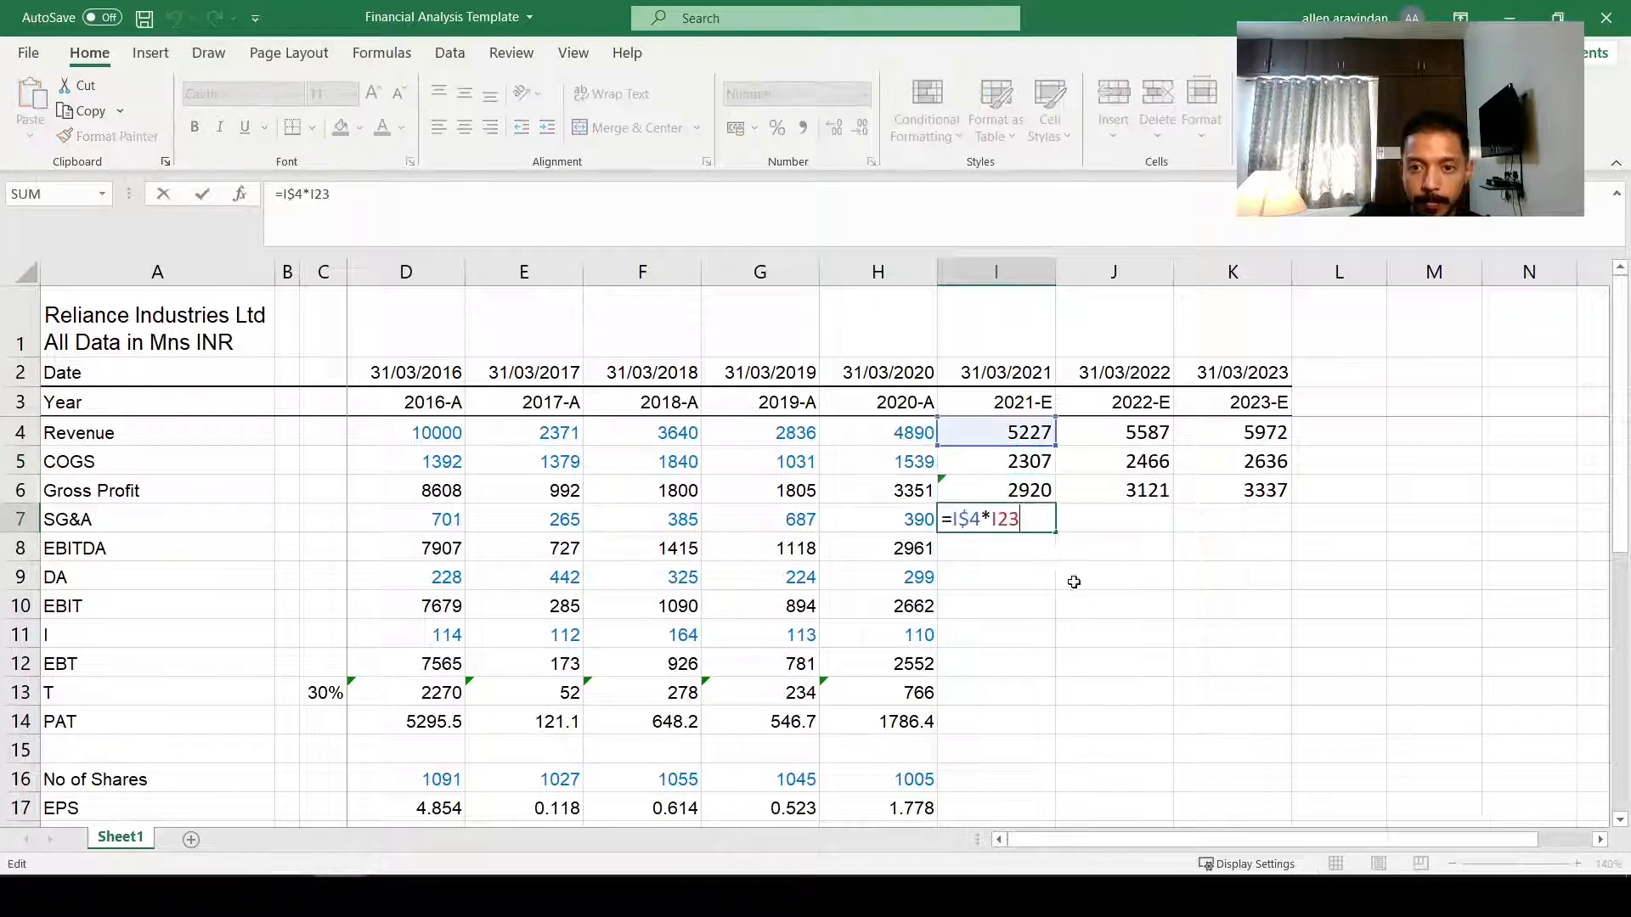
pyautogui.scroll(-5, 1027, 568)
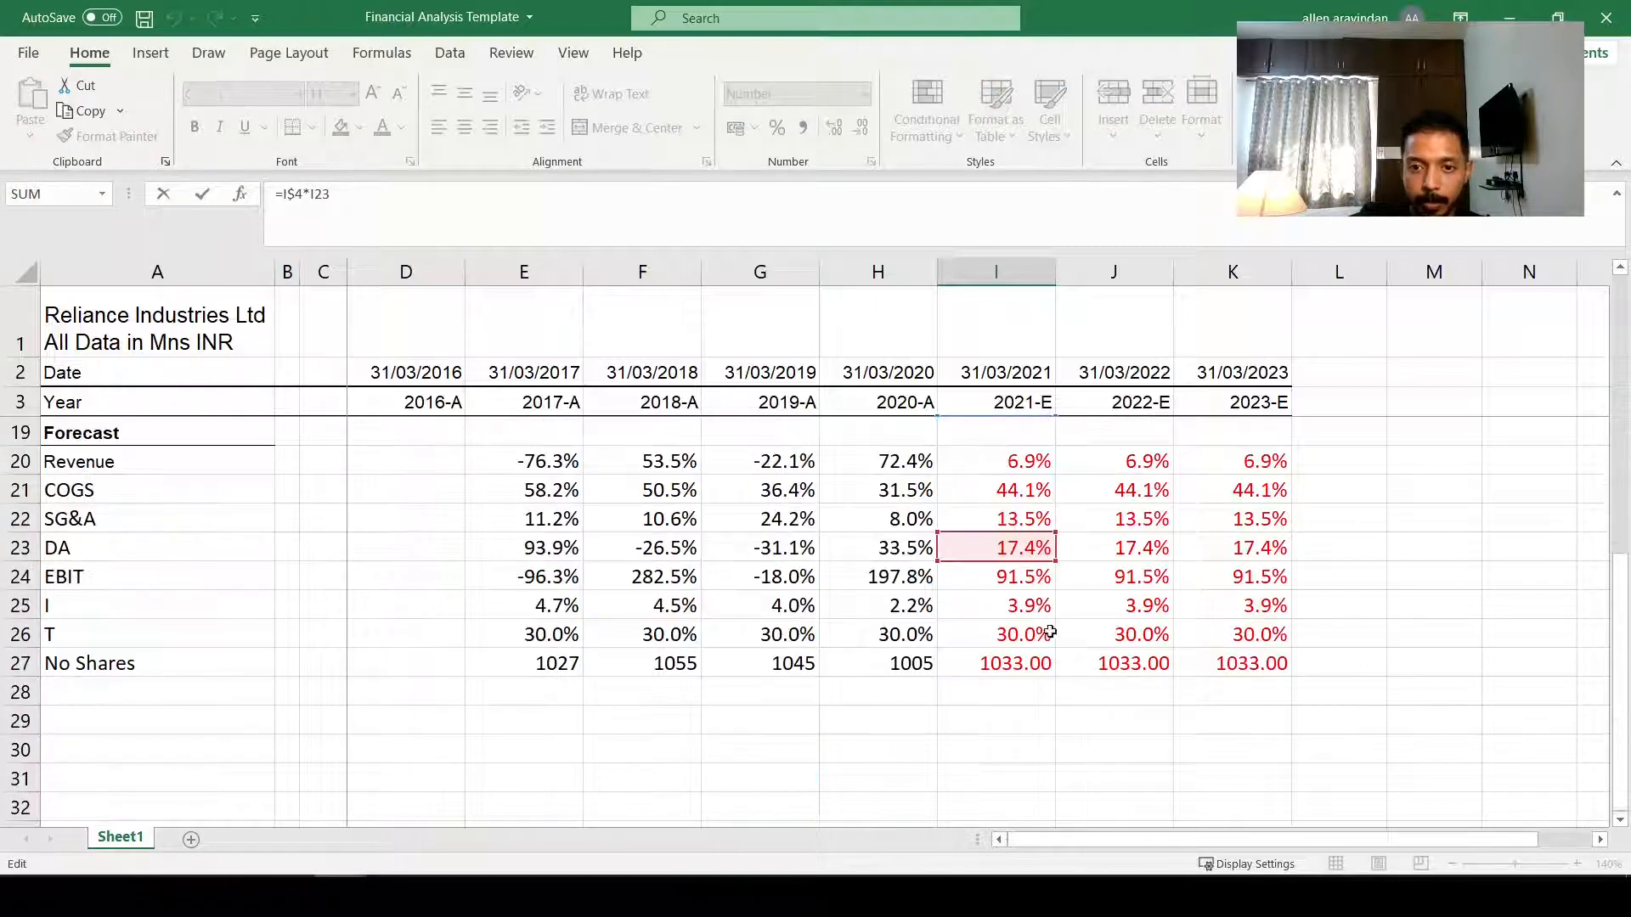
pyautogui.click(1001, 520)
pyautogui.press('Return')
pyautogui.scroll(3, 997, 519)
pyautogui.scroll(2, 997, 519)
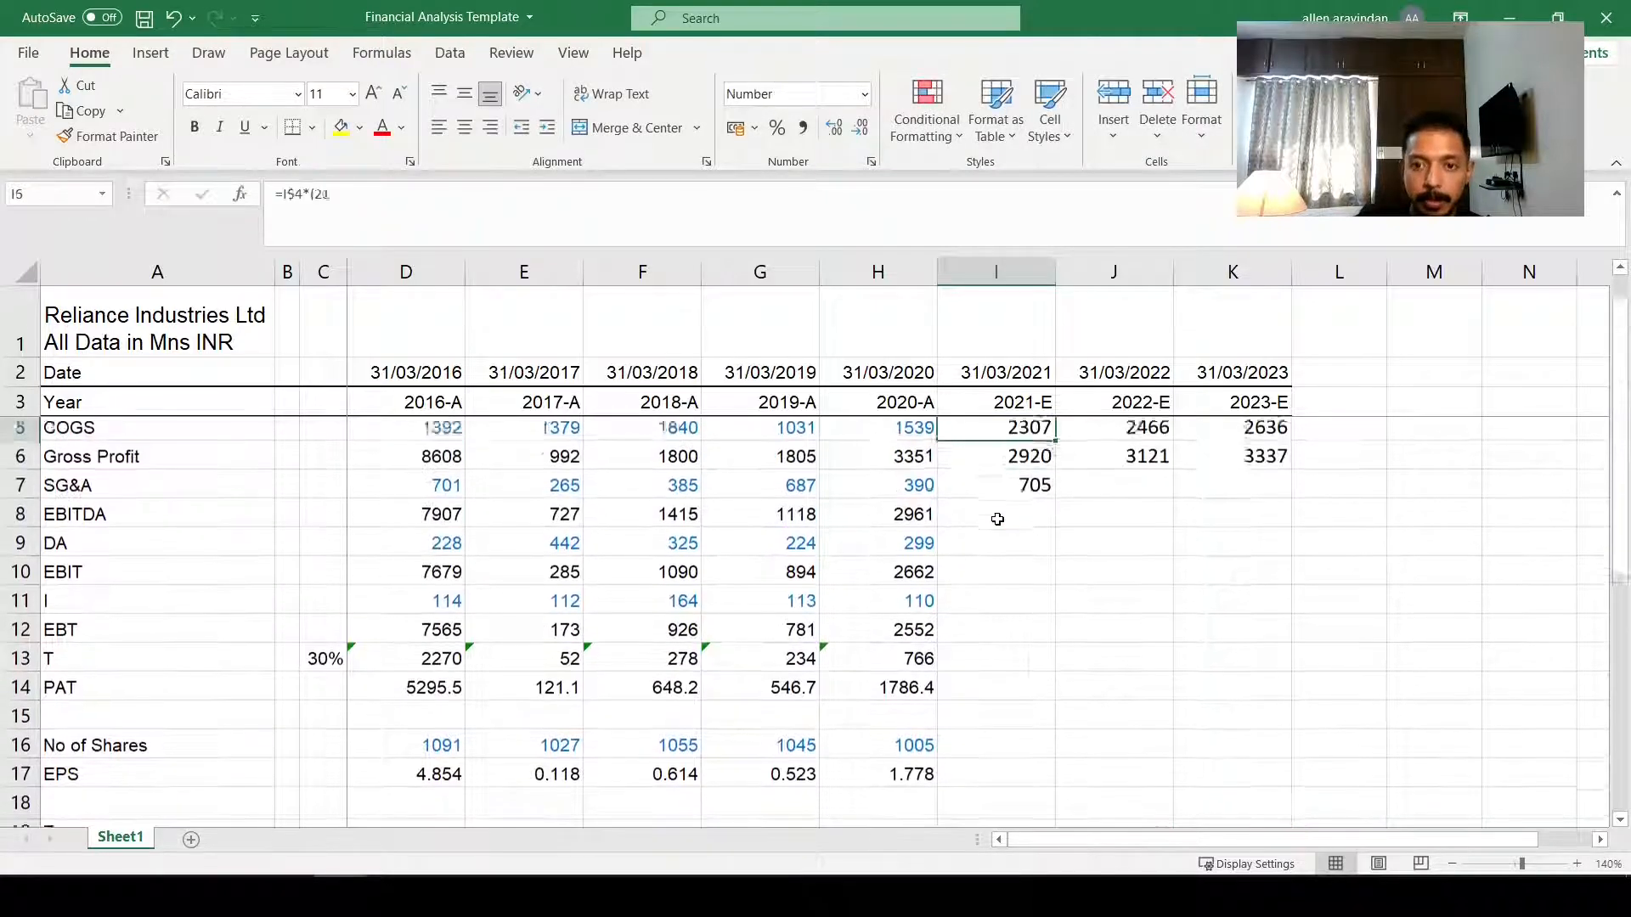
# Step: Copy the SG&A formula from I7 into J7:K7
pyautogui.doubleClick(998, 519)
pyautogui.press('Escape')
pyautogui.hotkey('ctrl', 'c')
pyautogui.hotkey('shift', 'Right')
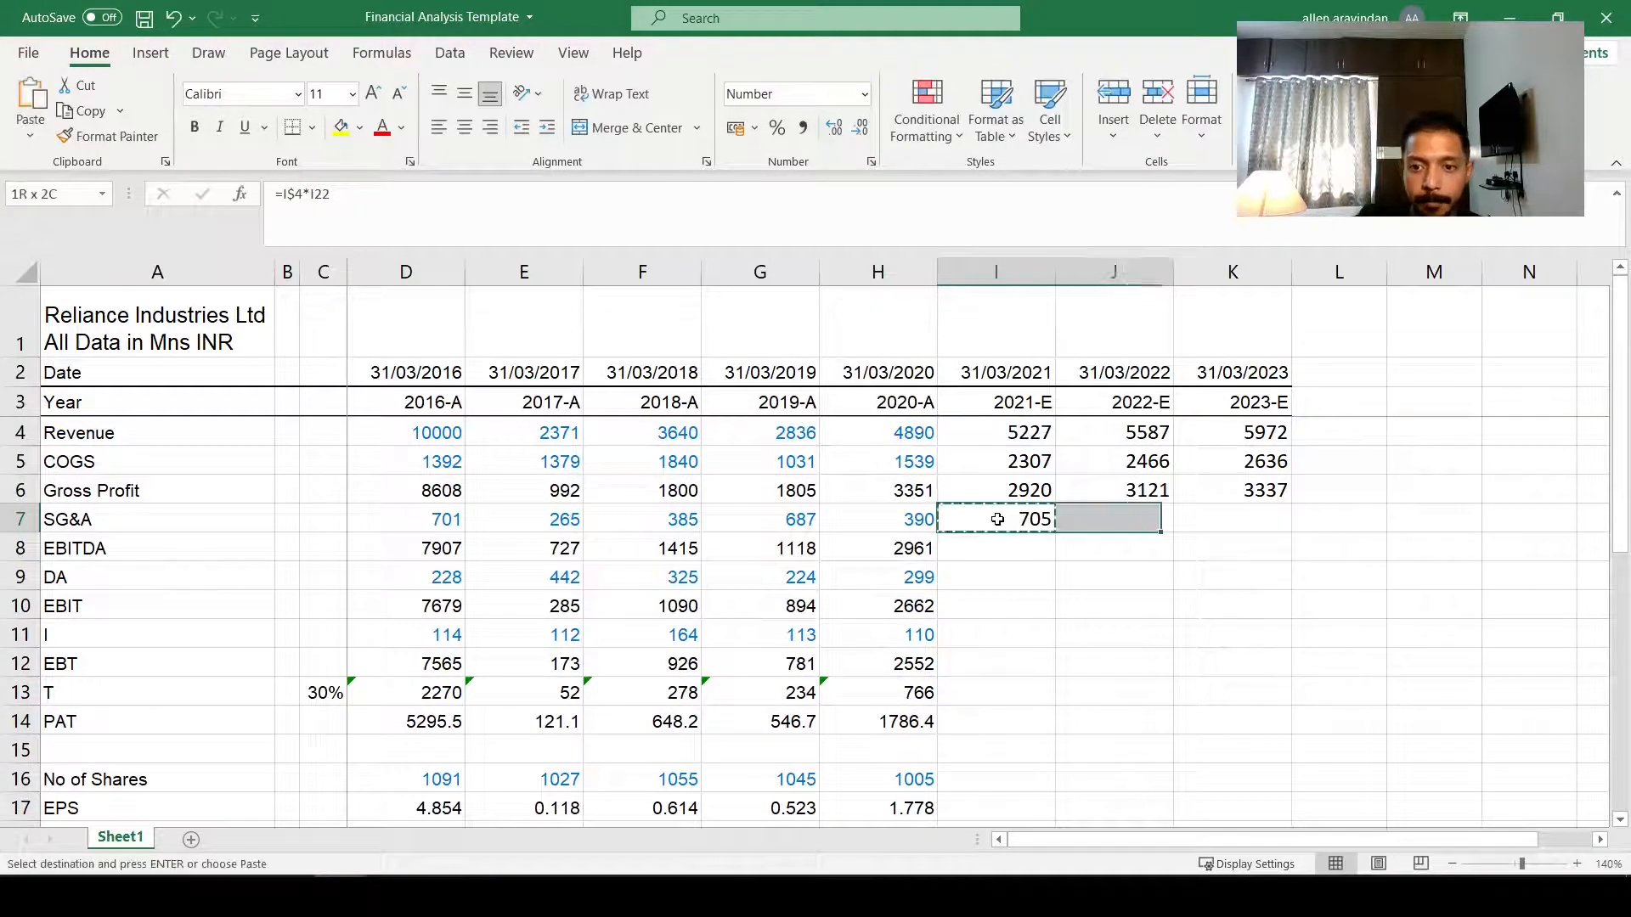
pyautogui.hotkey('shift', 'Right')
pyautogui.hotkey('ctrl', 'v')
# Step: Enter the 2021-E EBITDA in I8 as gross profit minus SG&A, =I6-I7
pyautogui.press('Down')
pyautogui.write('=')
pyautogui.press('Up')
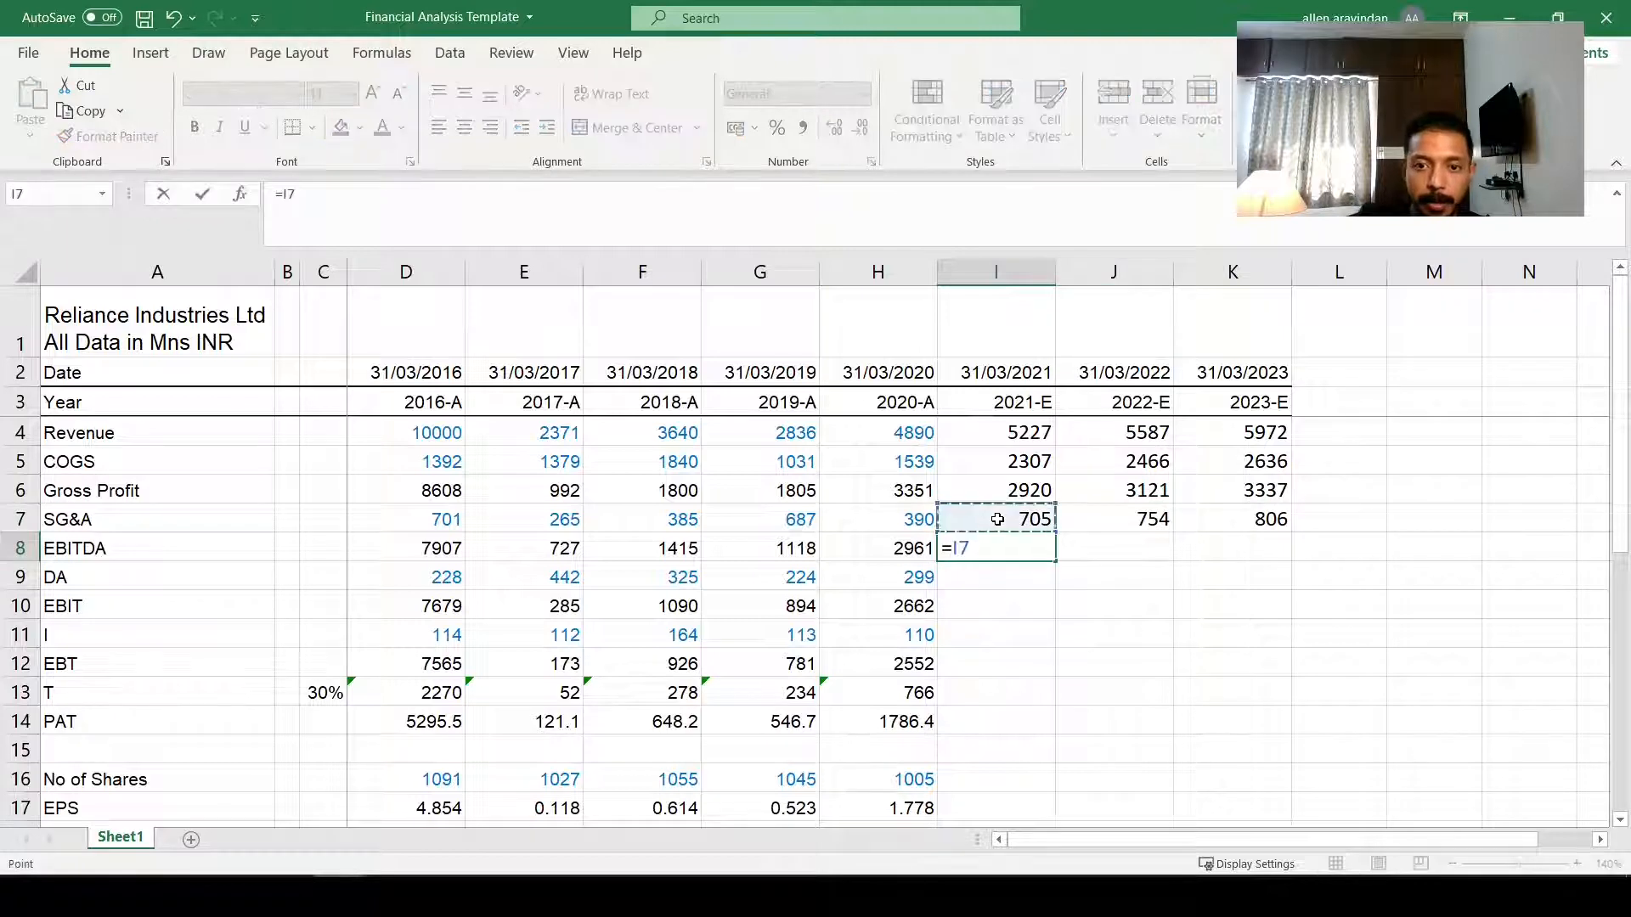
pyautogui.press('Up')
pyautogui.write('-')
pyautogui.press('Down')
pyautogui.press('Up')
pyautogui.press('Up')
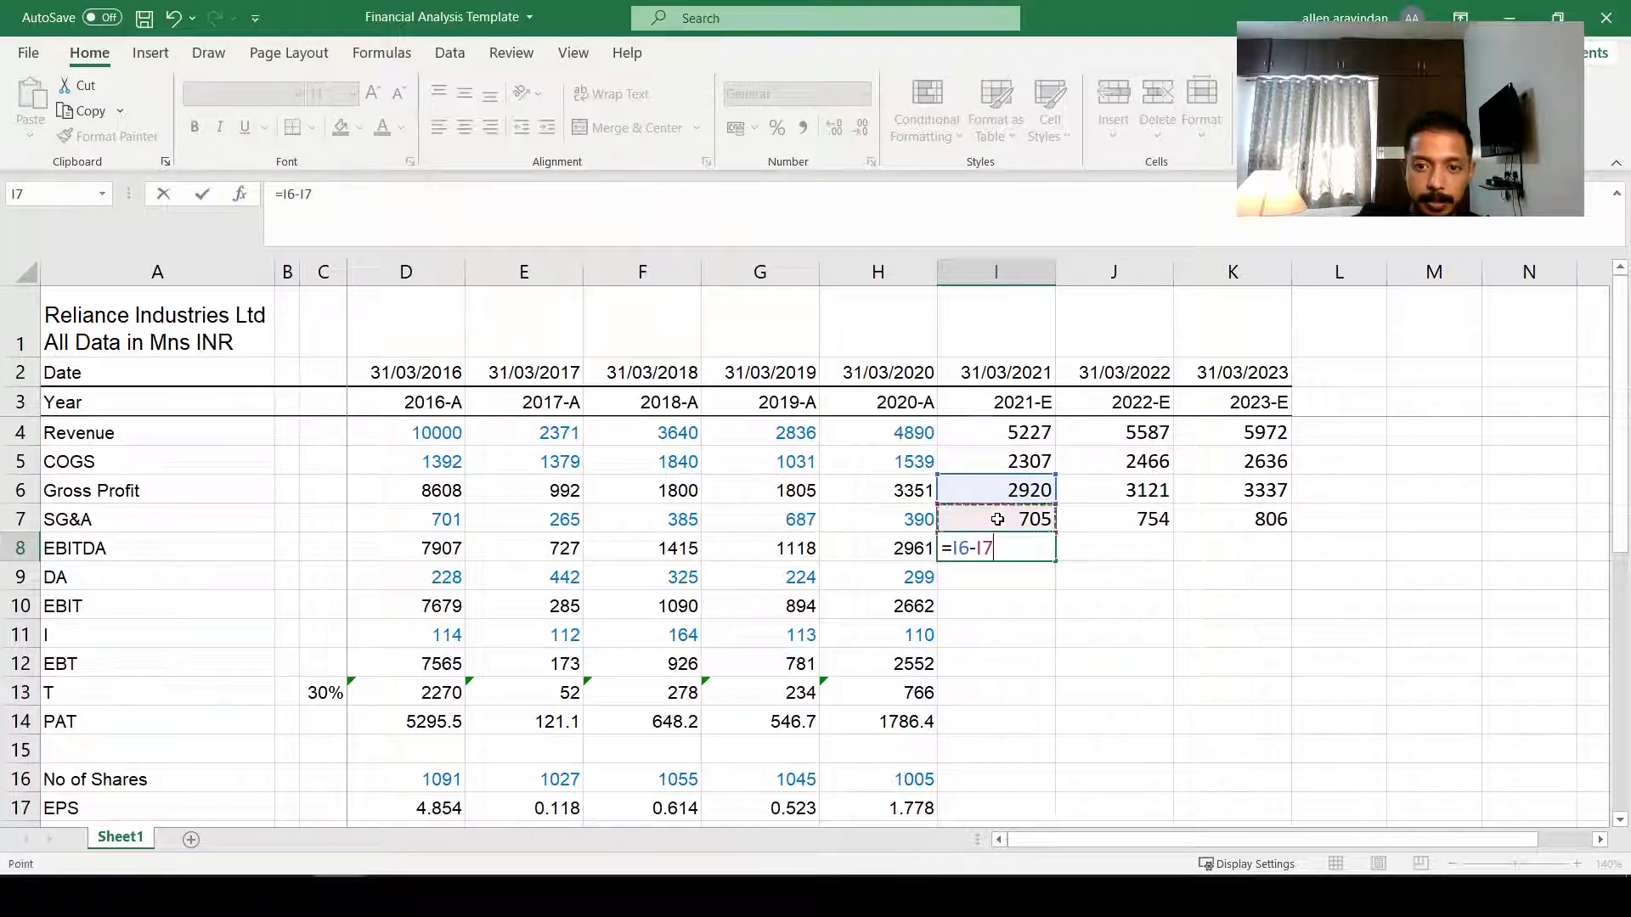
pyautogui.press('Return')
# Step: Copy the EBITDA formula from I8 into J8:K8
pyautogui.press('Up')
pyautogui.hotkey('ctrl', 'c')
pyautogui.hotkey('shift', 'Right')
pyautogui.hotkey('shift', 'Right')
pyautogui.hotkey('ctrl', 'v')
pyautogui.press('Down')
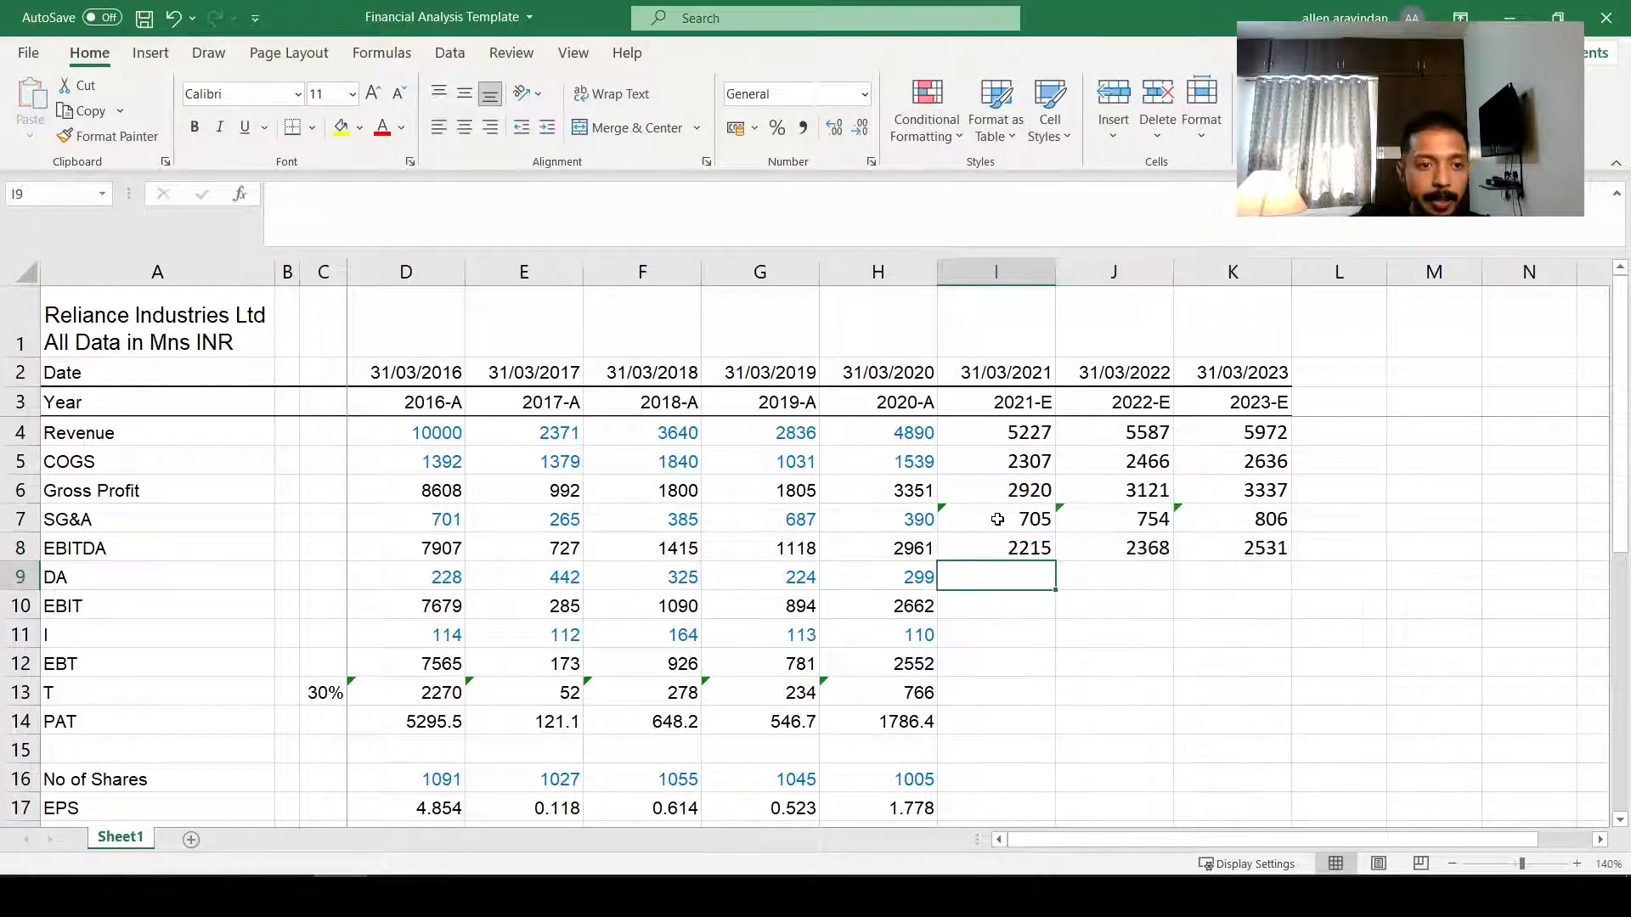
pyautogui.write('=')
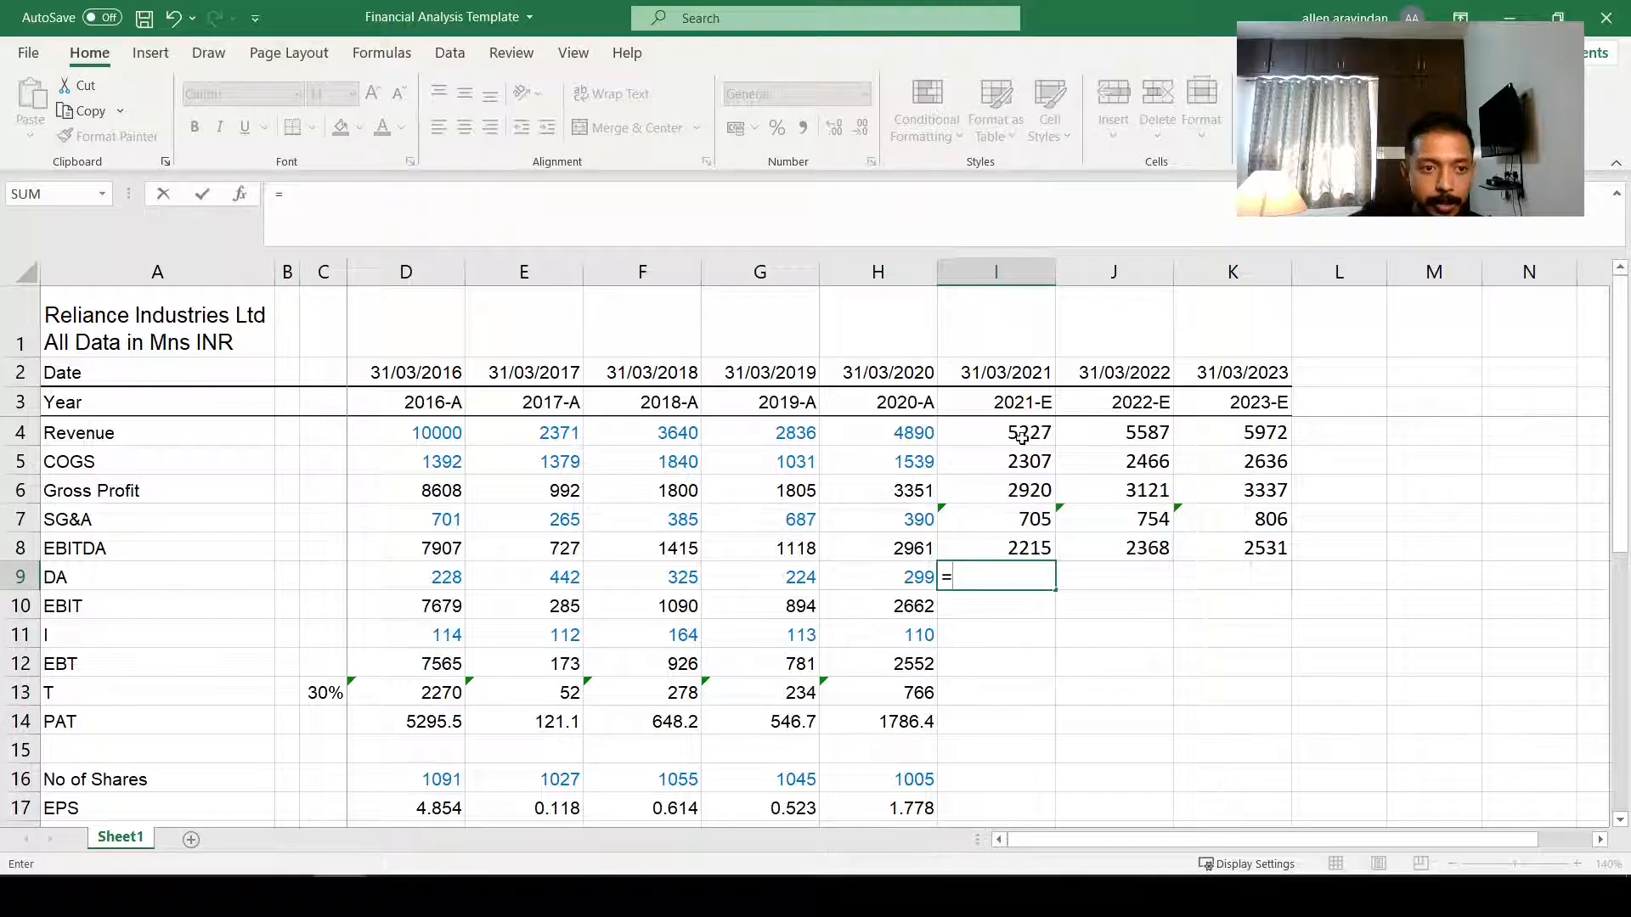
pyautogui.click(1021, 437)
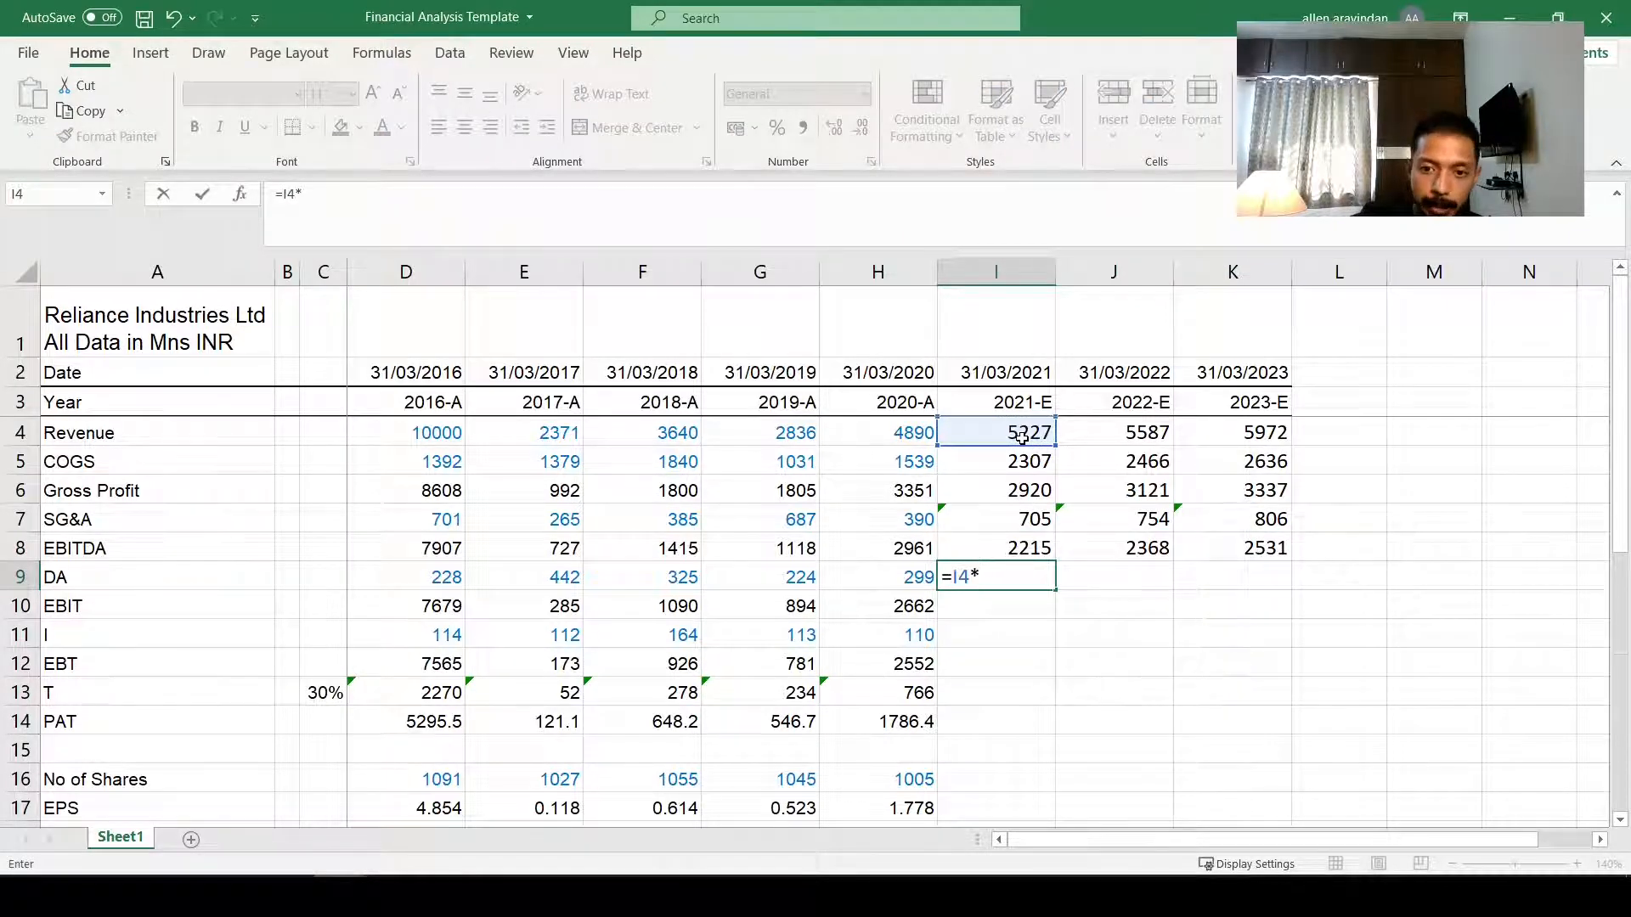
pyautogui.scroll(-3, 1049, 731)
pyautogui.scroll(3, 1028, 764)
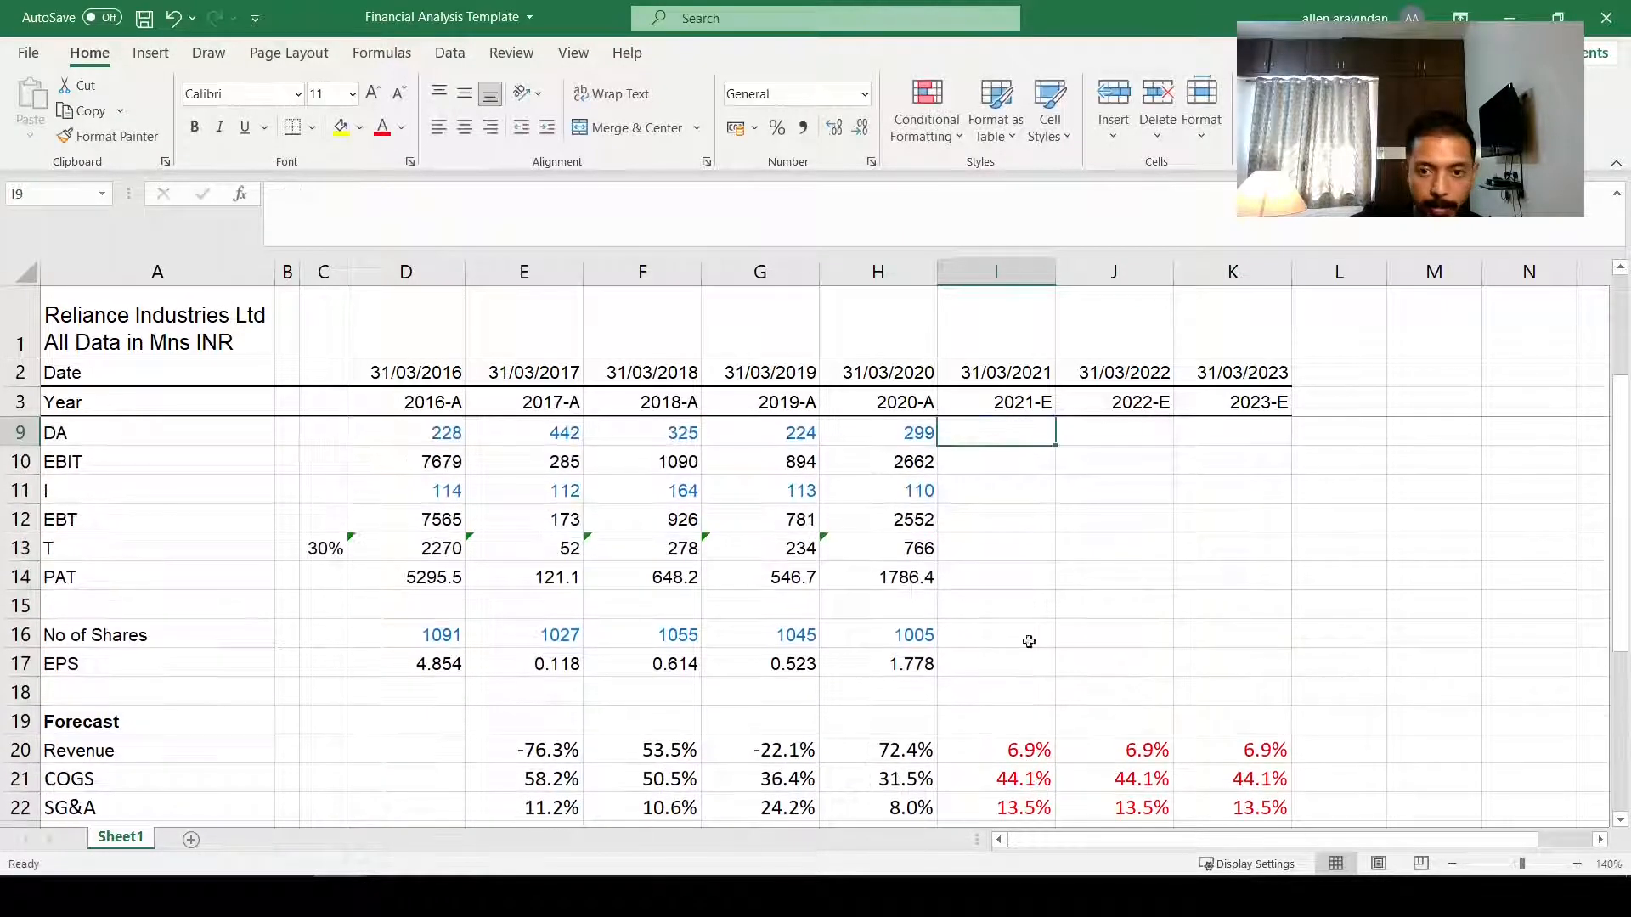
pyautogui.press('BackSpace')
pyautogui.press('BackSpace')
pyautogui.press('BackSpace')
# Step: Enter the 2021-E DA in I9 as the 2020-A DA grown by the forecast DA rate, =H9*(1+$I$23)
pyautogui.press('Left')
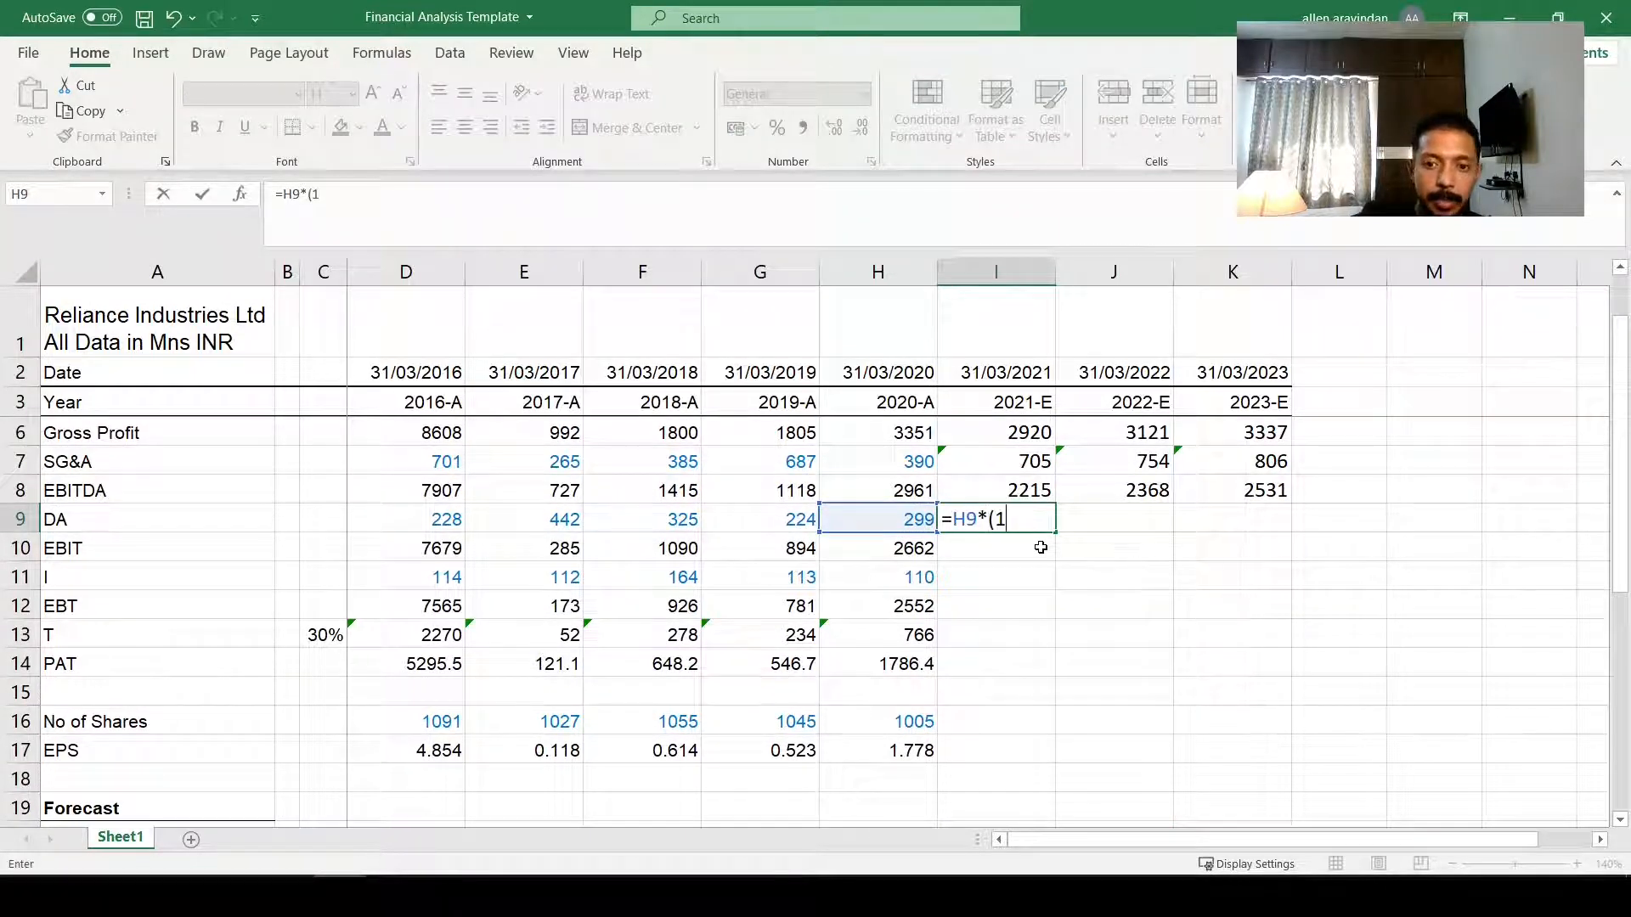
pyautogui.scroll(-3, 1041, 548)
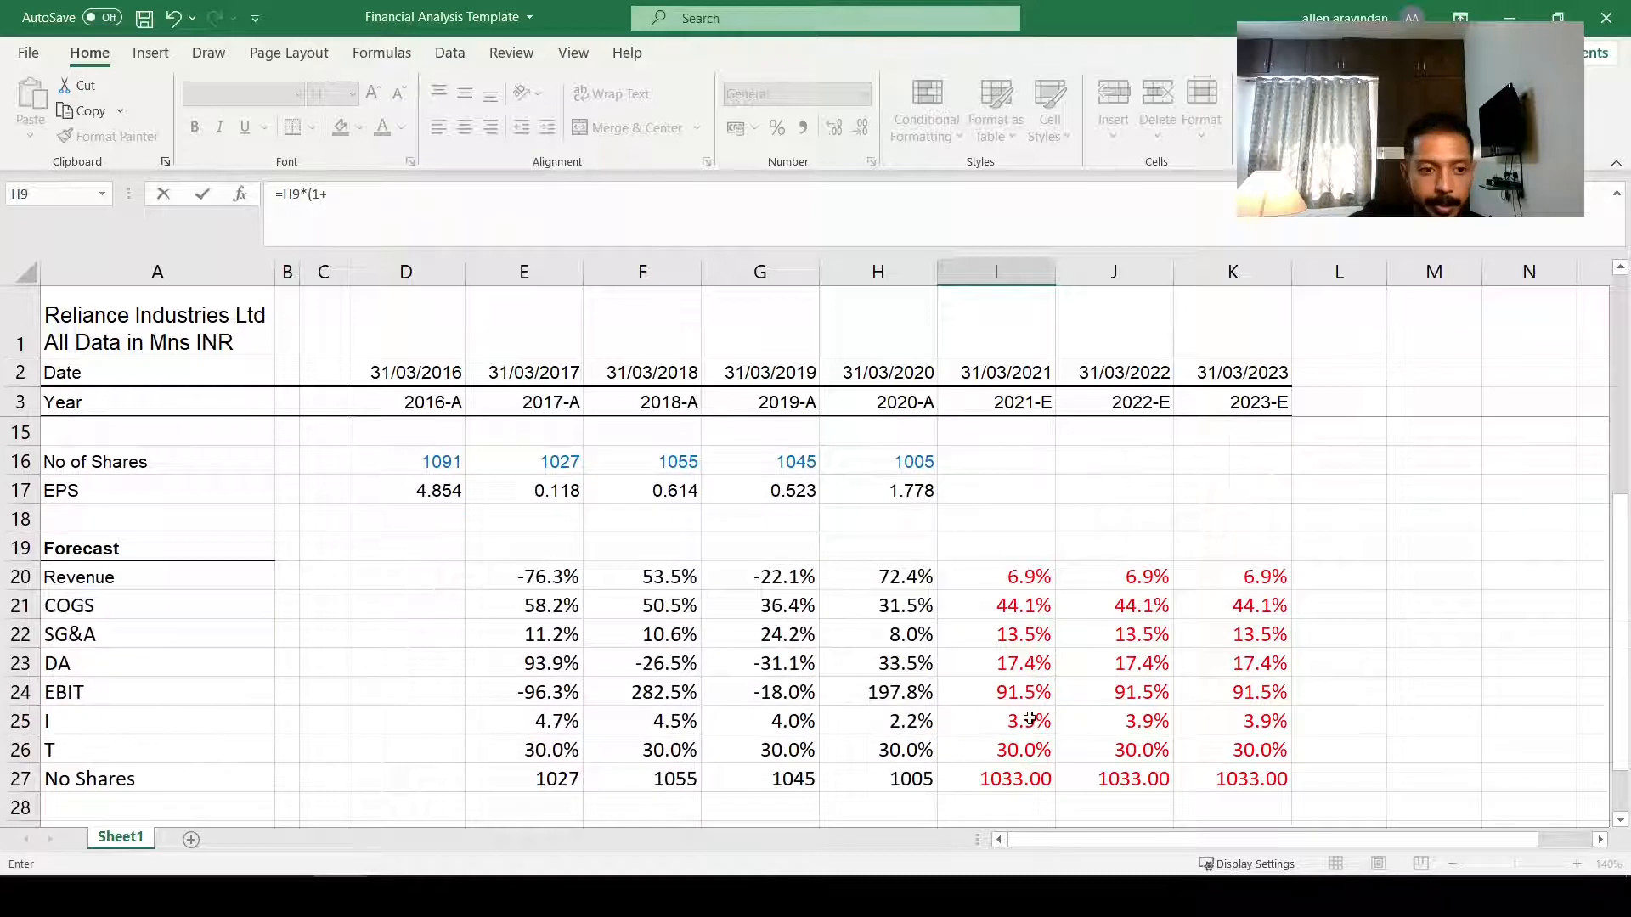
pyautogui.click(1013, 674)
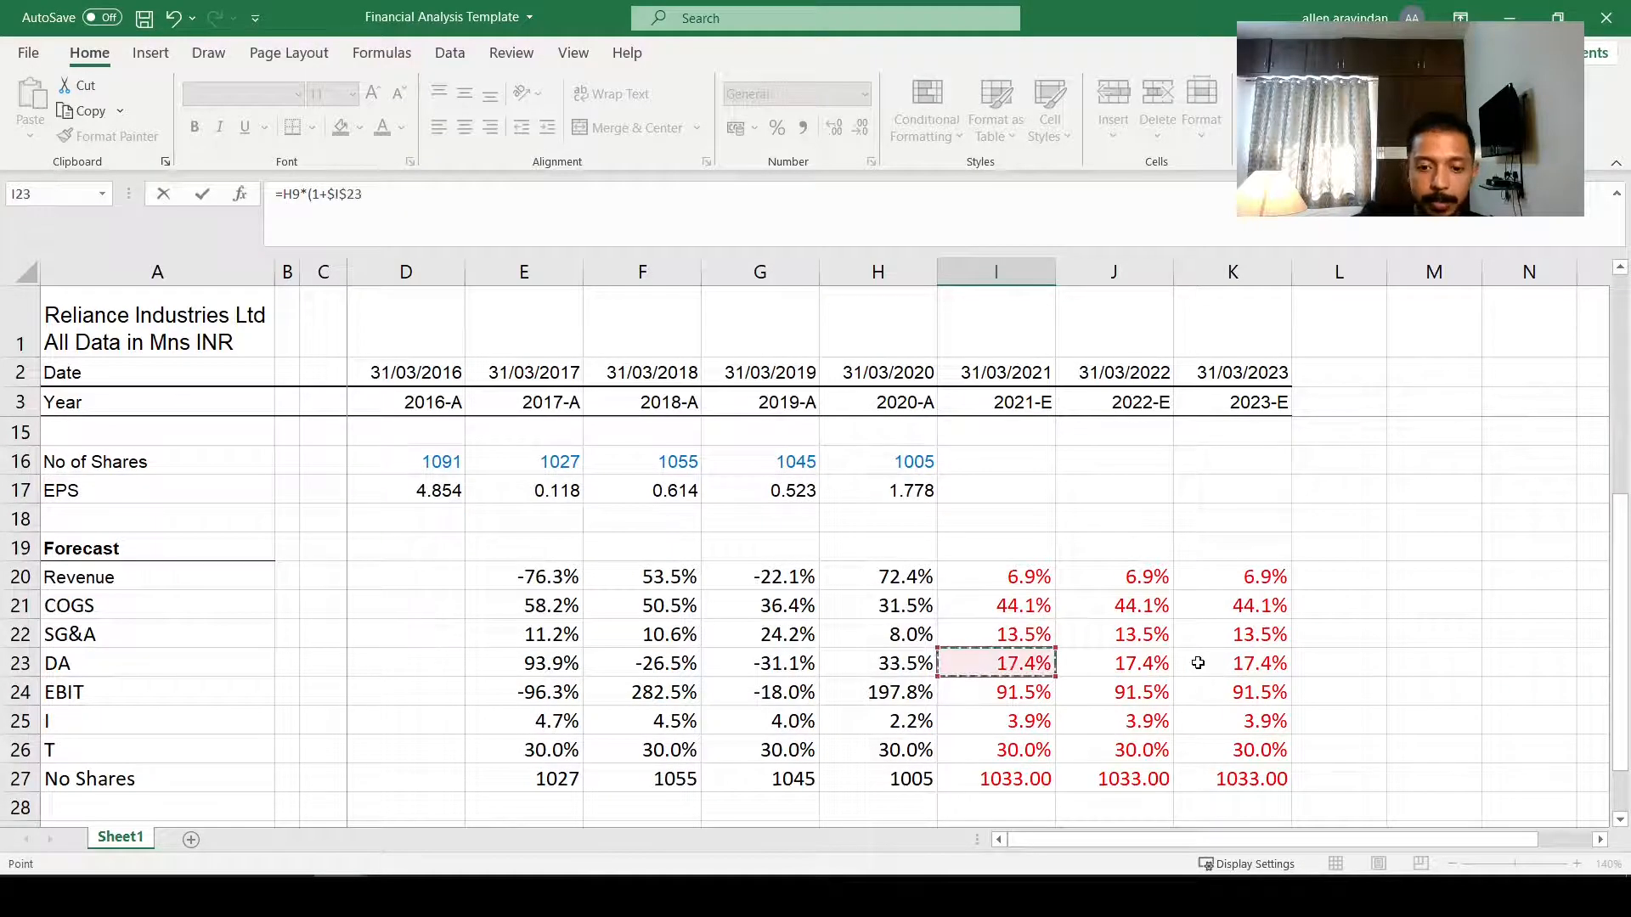
pyautogui.hotkey('ctrl', 'Return')
# Step: Copy the DA formula from I9 into J9:K9 and display I9:K9 with no decimal places
pyautogui.moveTo(1056, 476); pyautogui.dragTo(1188, 467)
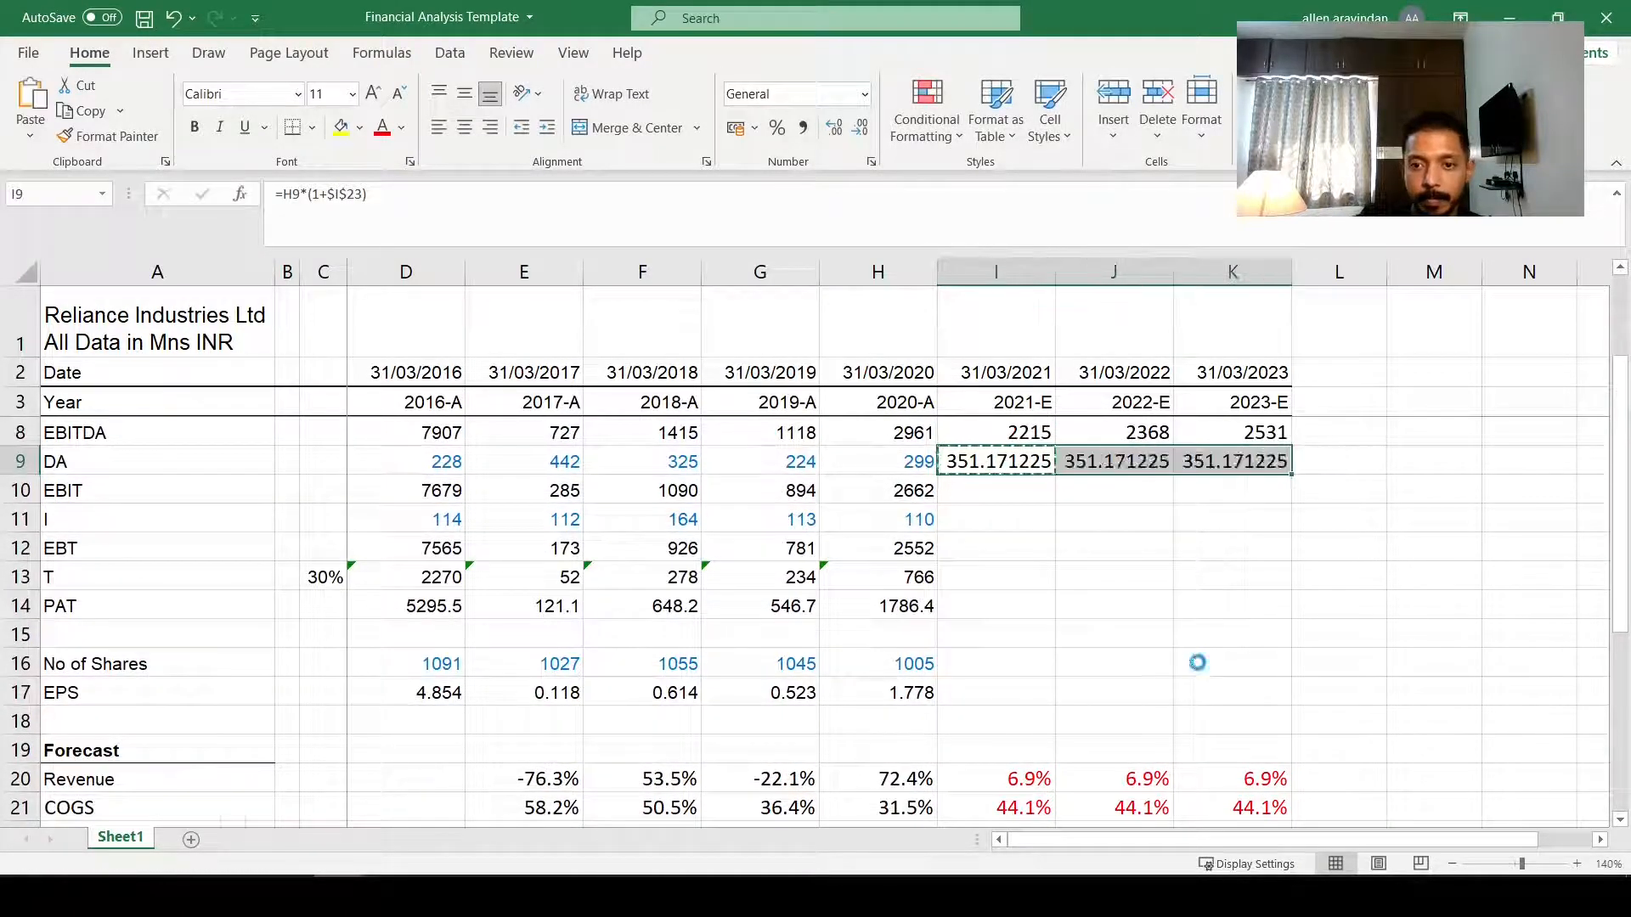
pyautogui.click(860, 134)
pyautogui.click(860, 134)
pyautogui.click(860, 133)
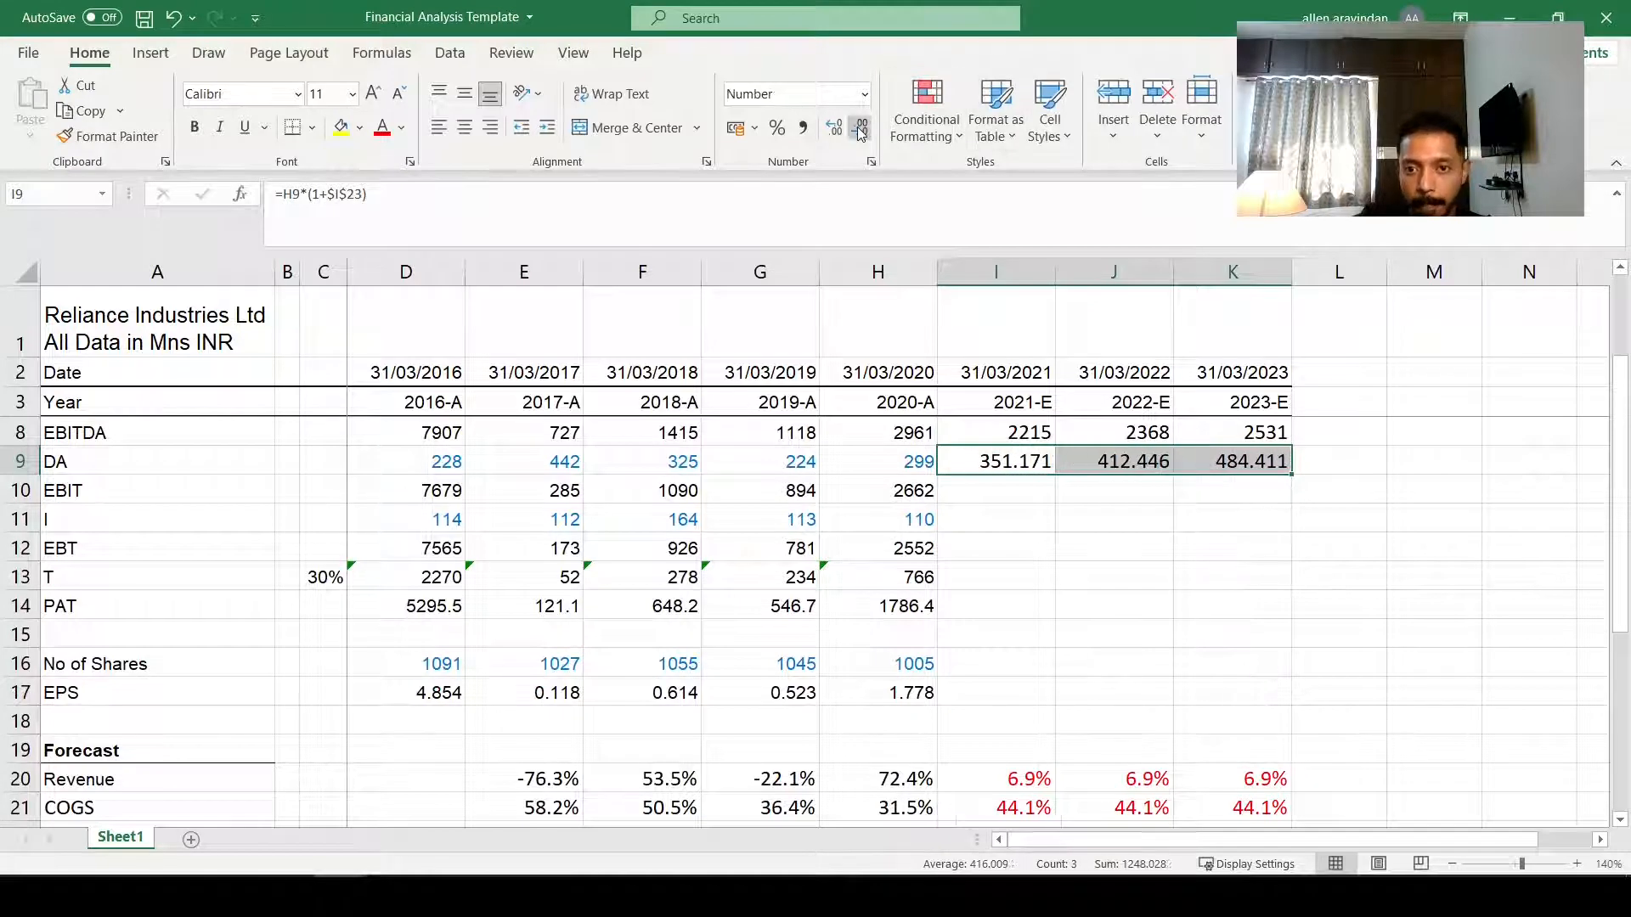
pyautogui.click(860, 134)
pyautogui.click(861, 134)
pyautogui.click(860, 133)
pyautogui.press('F2')
# Step: Enter the 2021-E EBIT in I10 as EBITDA minus DA, =I8-I9, and copy it into J10:K10
pyautogui.click(1022, 495)
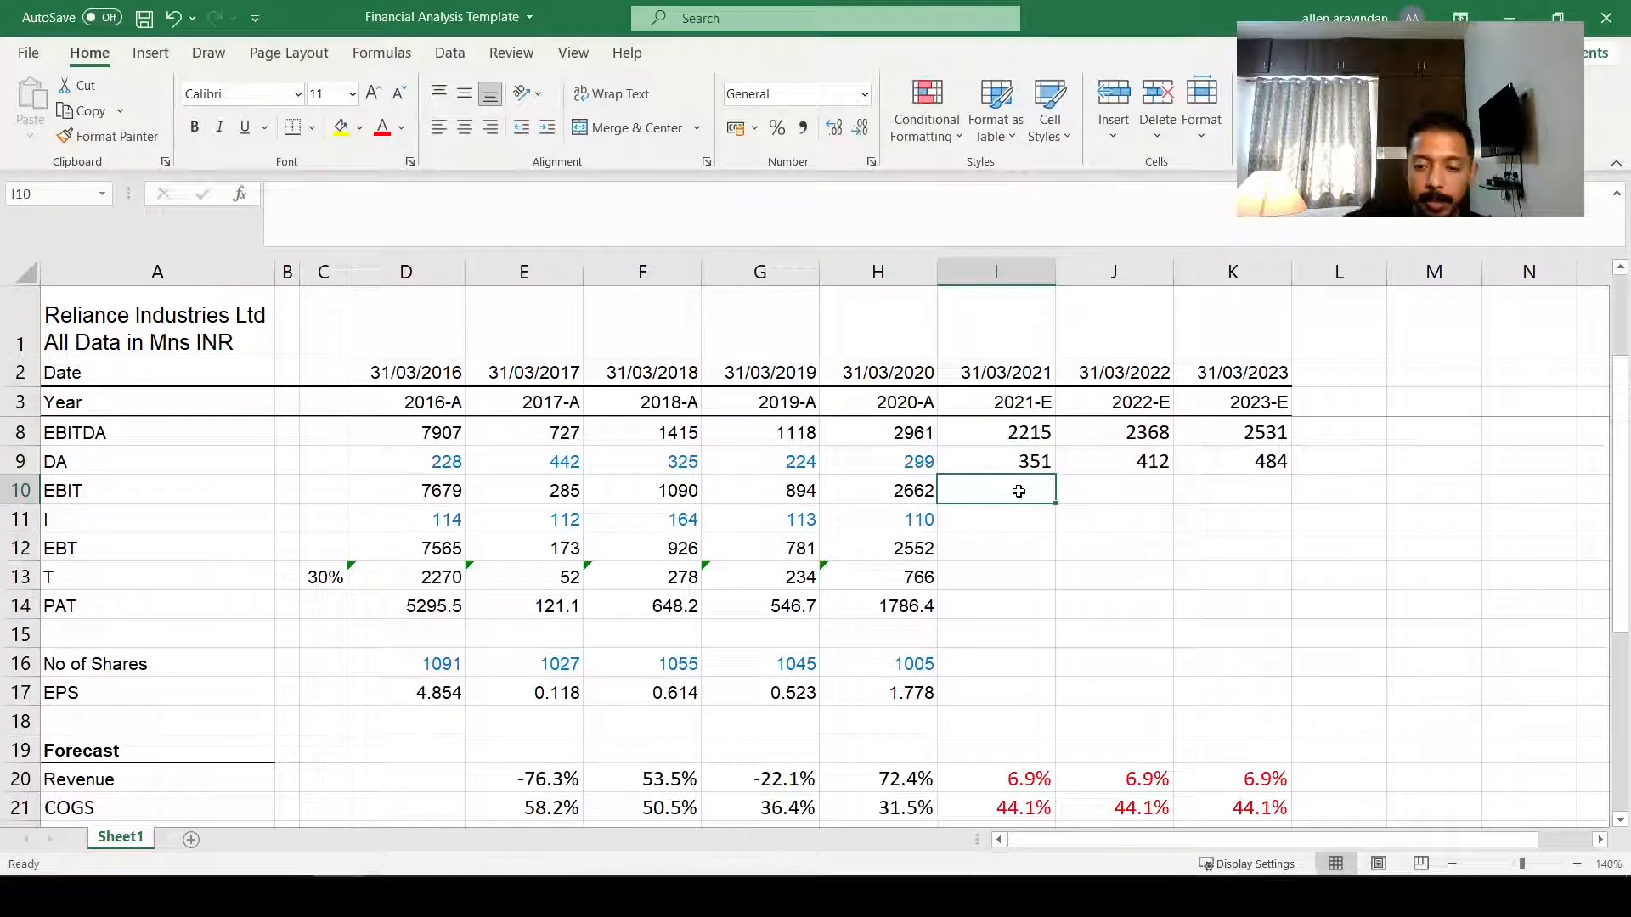
pyautogui.write('=')
pyautogui.press('Up')
pyautogui.press('Up')
pyautogui.write('-')
pyautogui.press('Up')
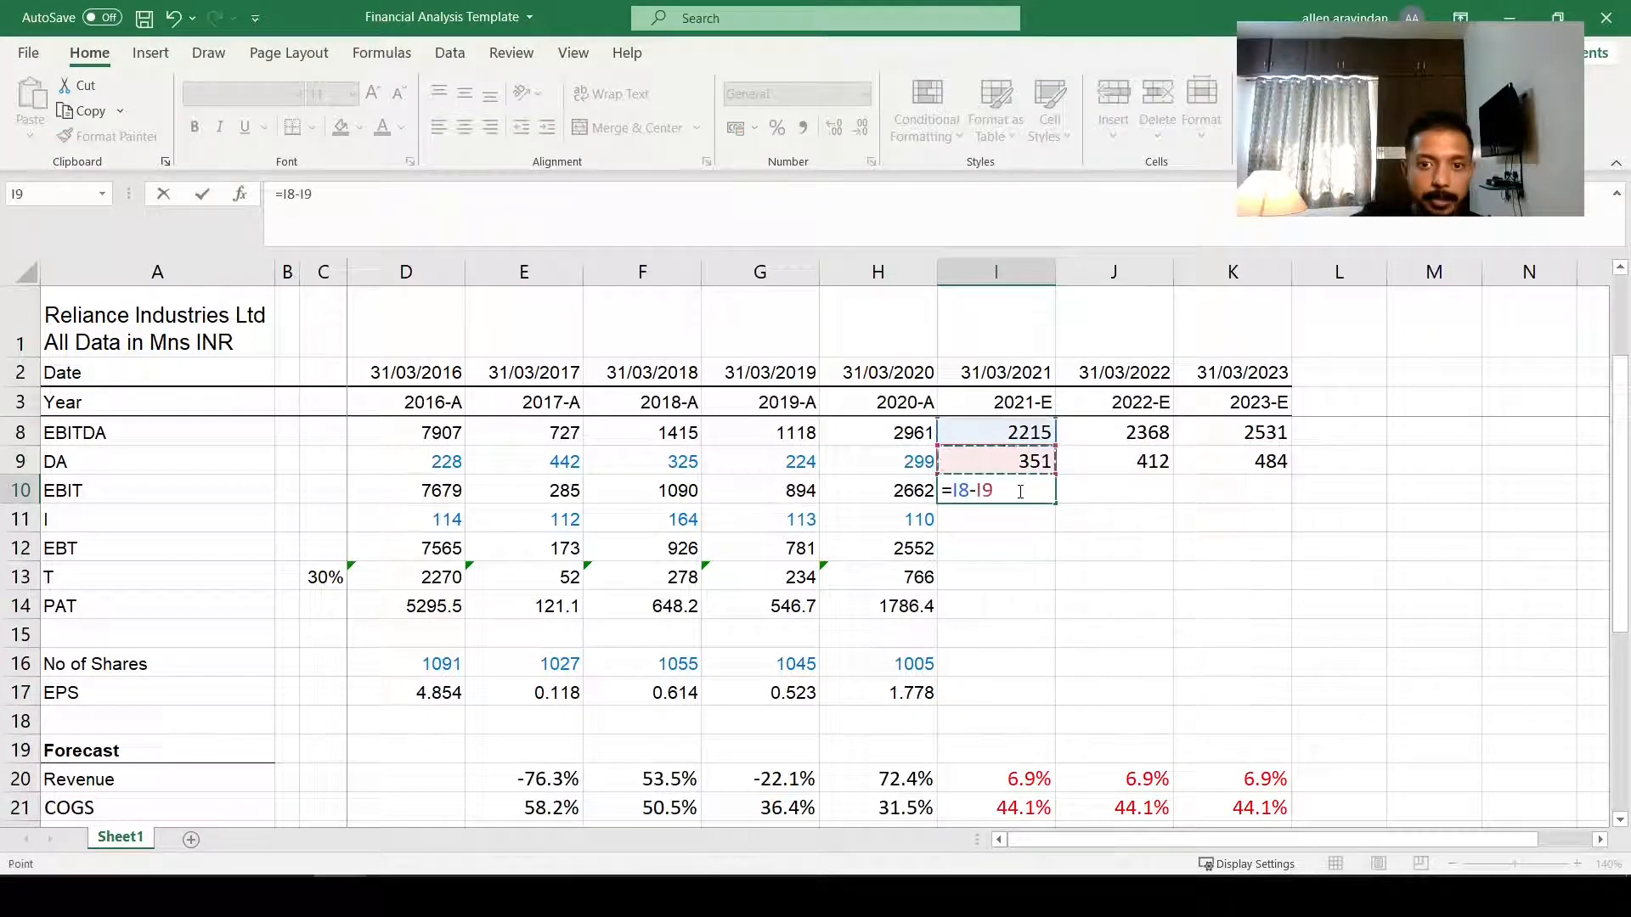
pyautogui.hotkey('ctrl', 'Return')
pyautogui.moveTo(1056, 505); pyautogui.dragTo(1227, 497)
# Step: Enter the 2021-E interest in I11 as revenue times the fixed forecast interest ratio, =I4*$I$25
pyautogui.press('Down')
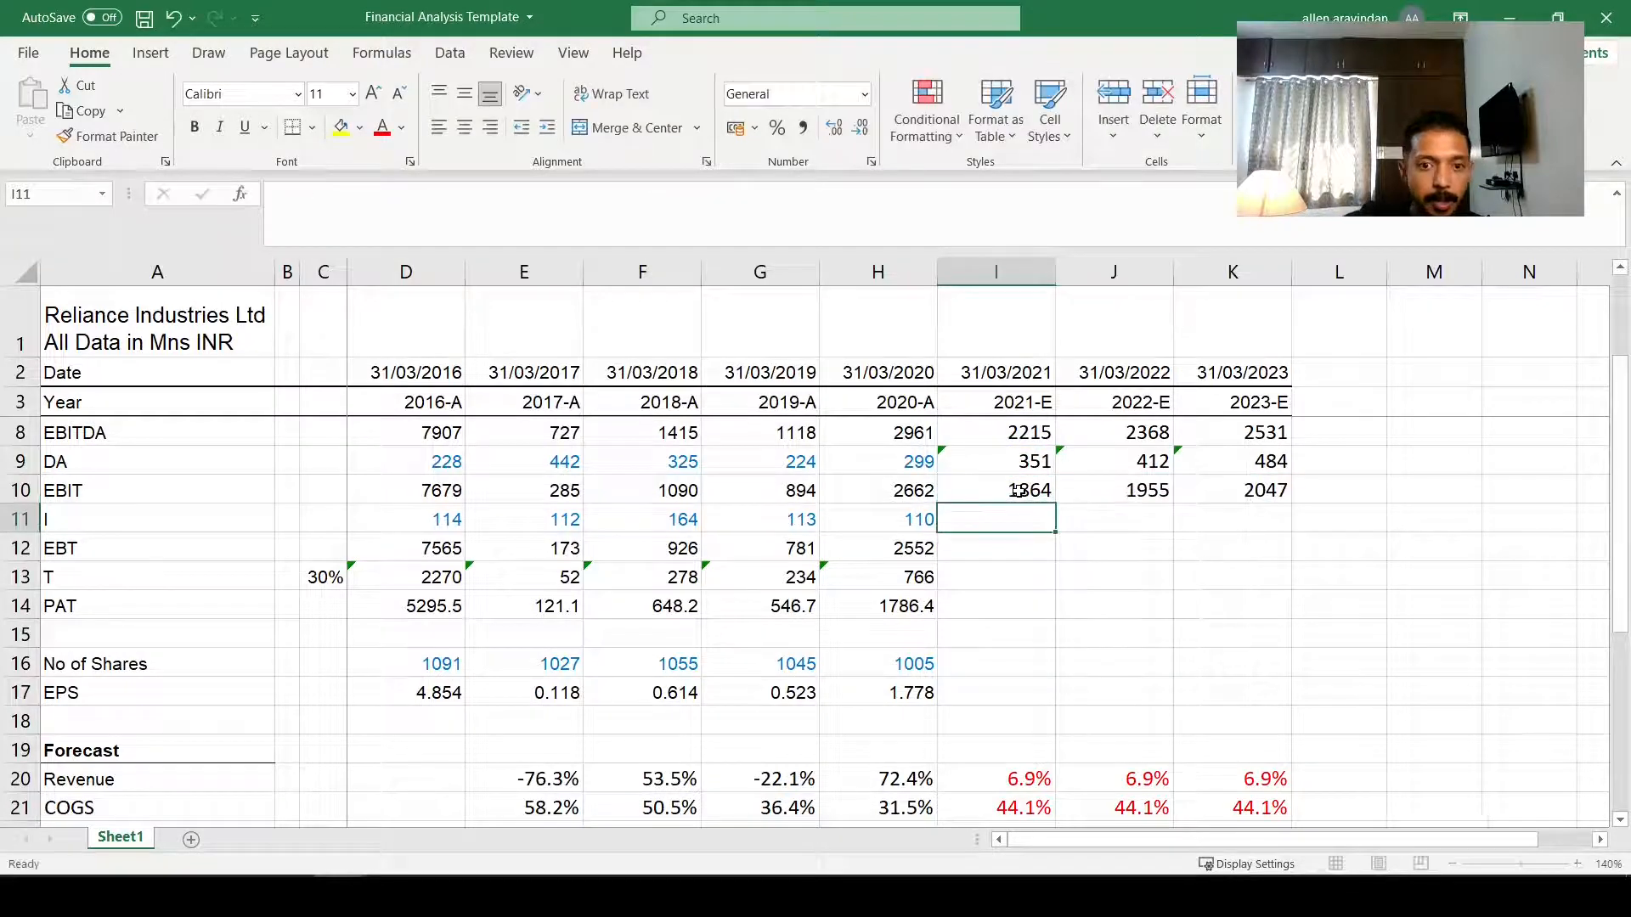
pyautogui.write('=')
pyautogui.scroll(2, 992, 427)
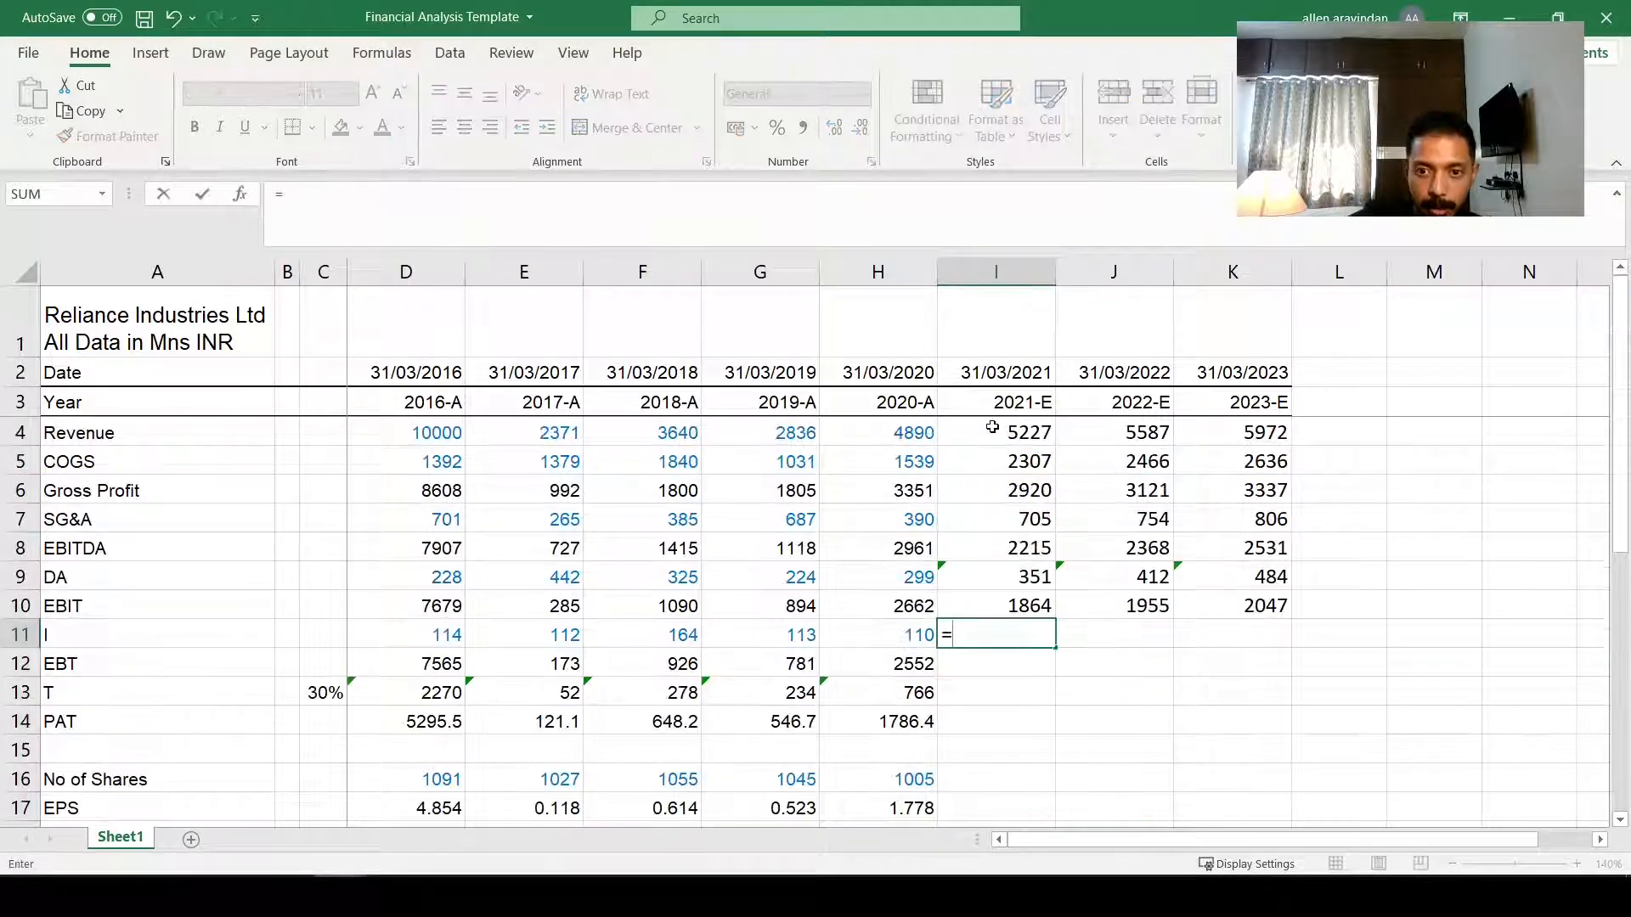
pyautogui.click(993, 427)
pyautogui.write('*')
pyautogui.scroll(-5, 1071, 669)
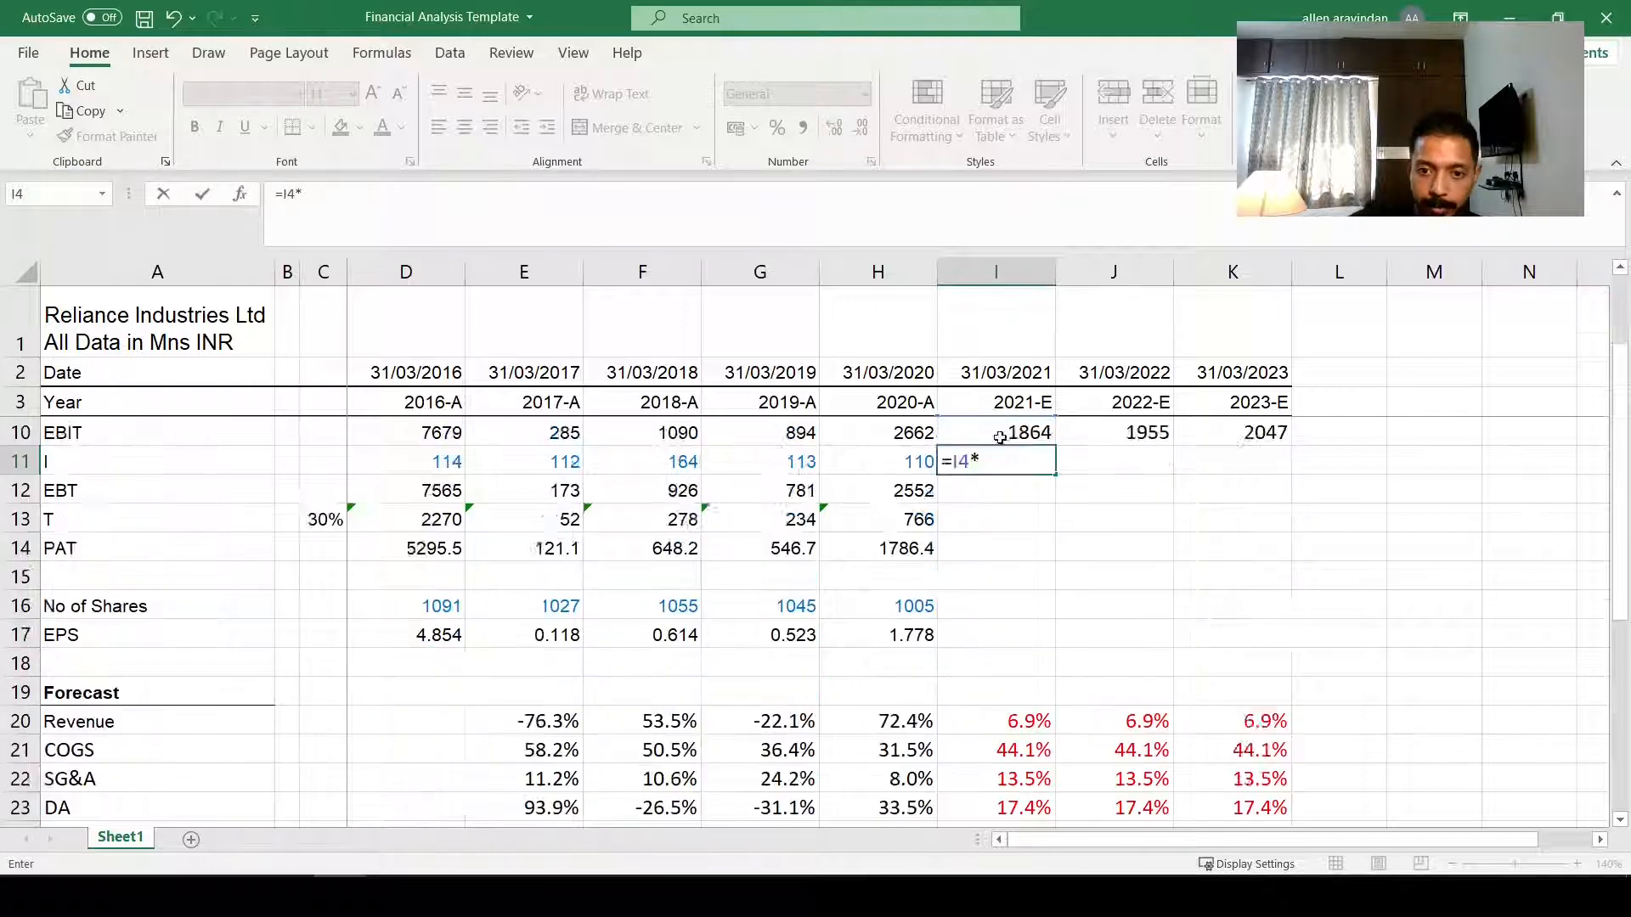
pyautogui.click(1013, 617)
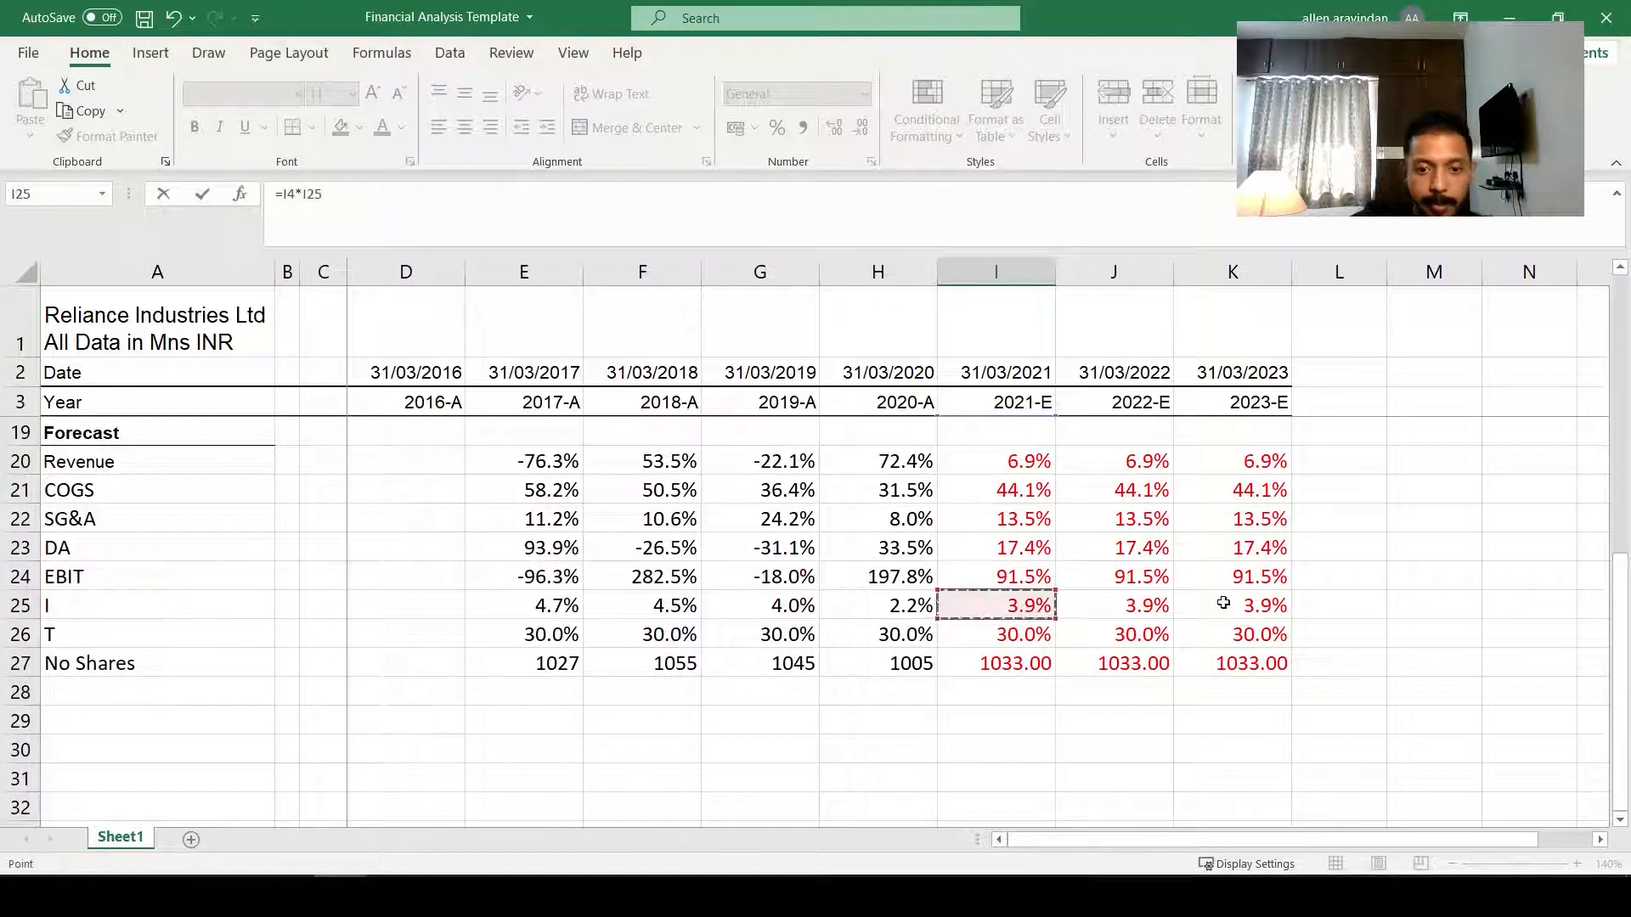
pyautogui.press('F4')
pyautogui.hotkey('ctrl', 'Return')
# Step: Copy the interest formula from I11 into J11:K11 and display I11:K11 with no decimal places
pyautogui.hotkey('shift', 'Right')
pyautogui.hotkey('shift', 'Right')
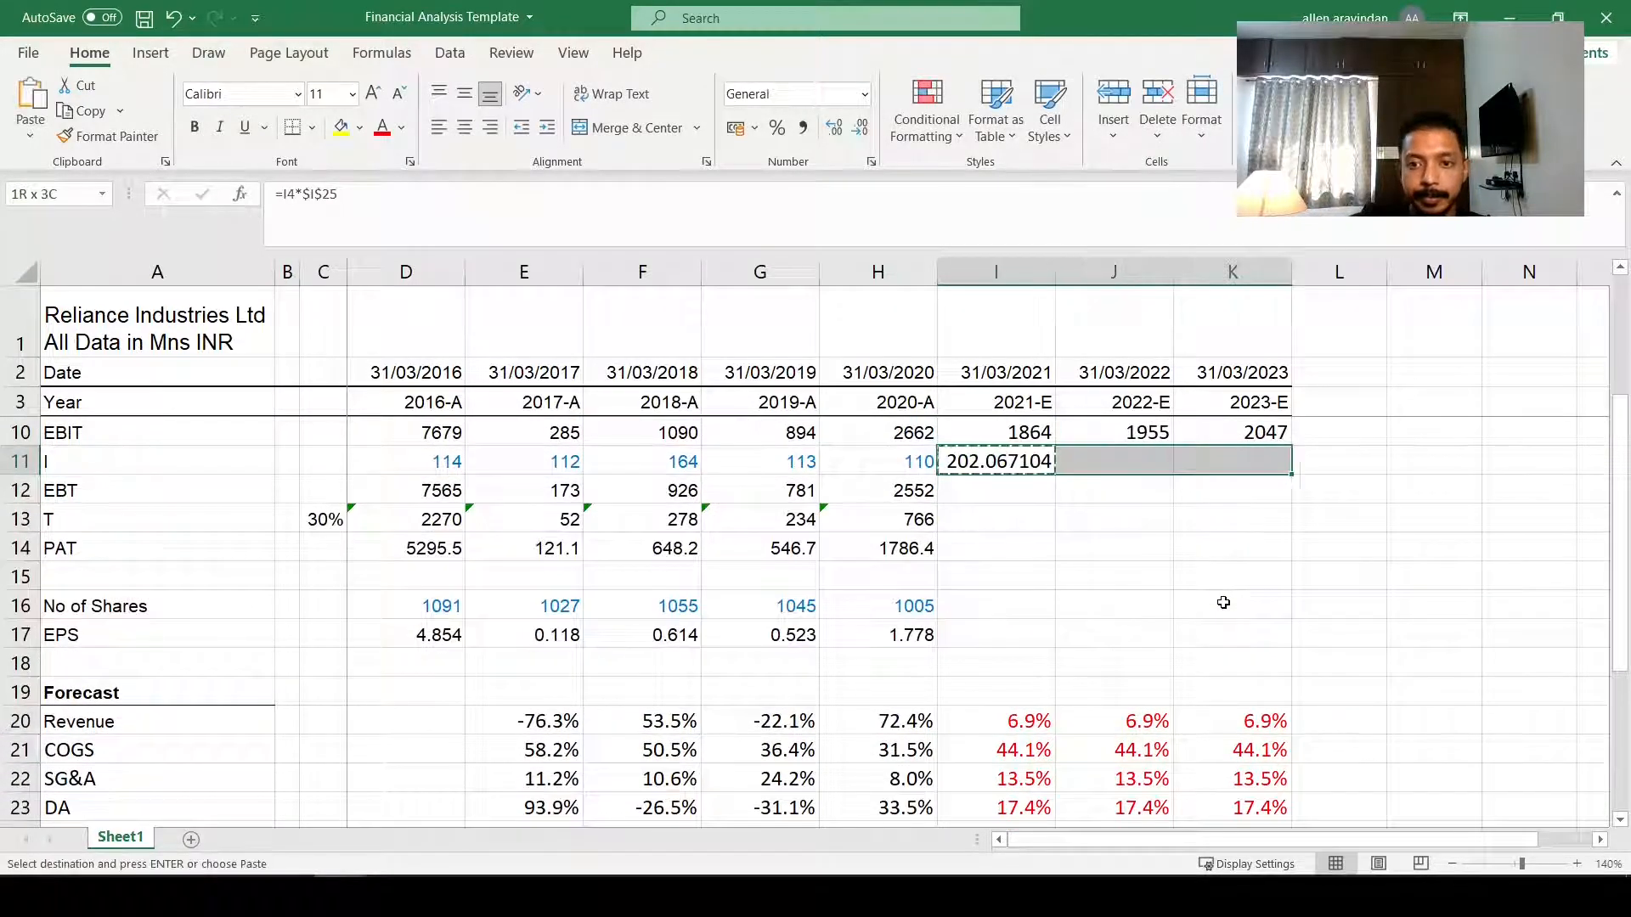
pyautogui.hotkey('ctrl', 'r')
pyautogui.click(862, 128)
pyautogui.click(862, 128)
pyautogui.click(862, 127)
pyautogui.click(862, 127)
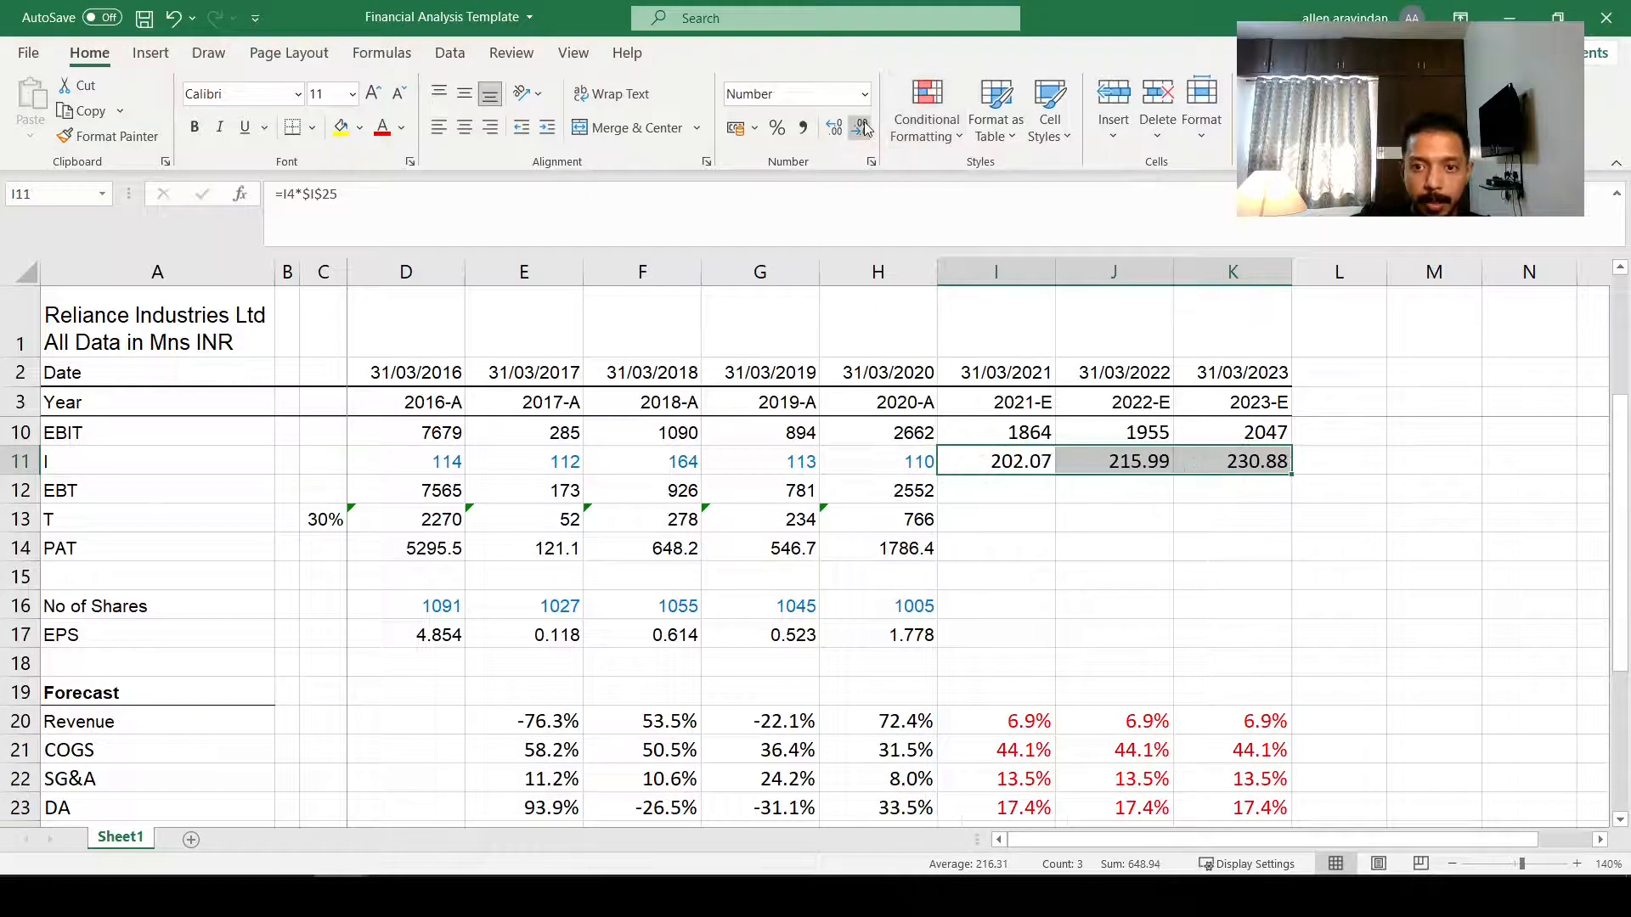
pyautogui.click(862, 127)
pyautogui.click(863, 128)
# Step: Enter the 2021-E EBT in I12 as EBIT minus interest, =I10-I11
pyautogui.click(1017, 490)
pyautogui.write('=')
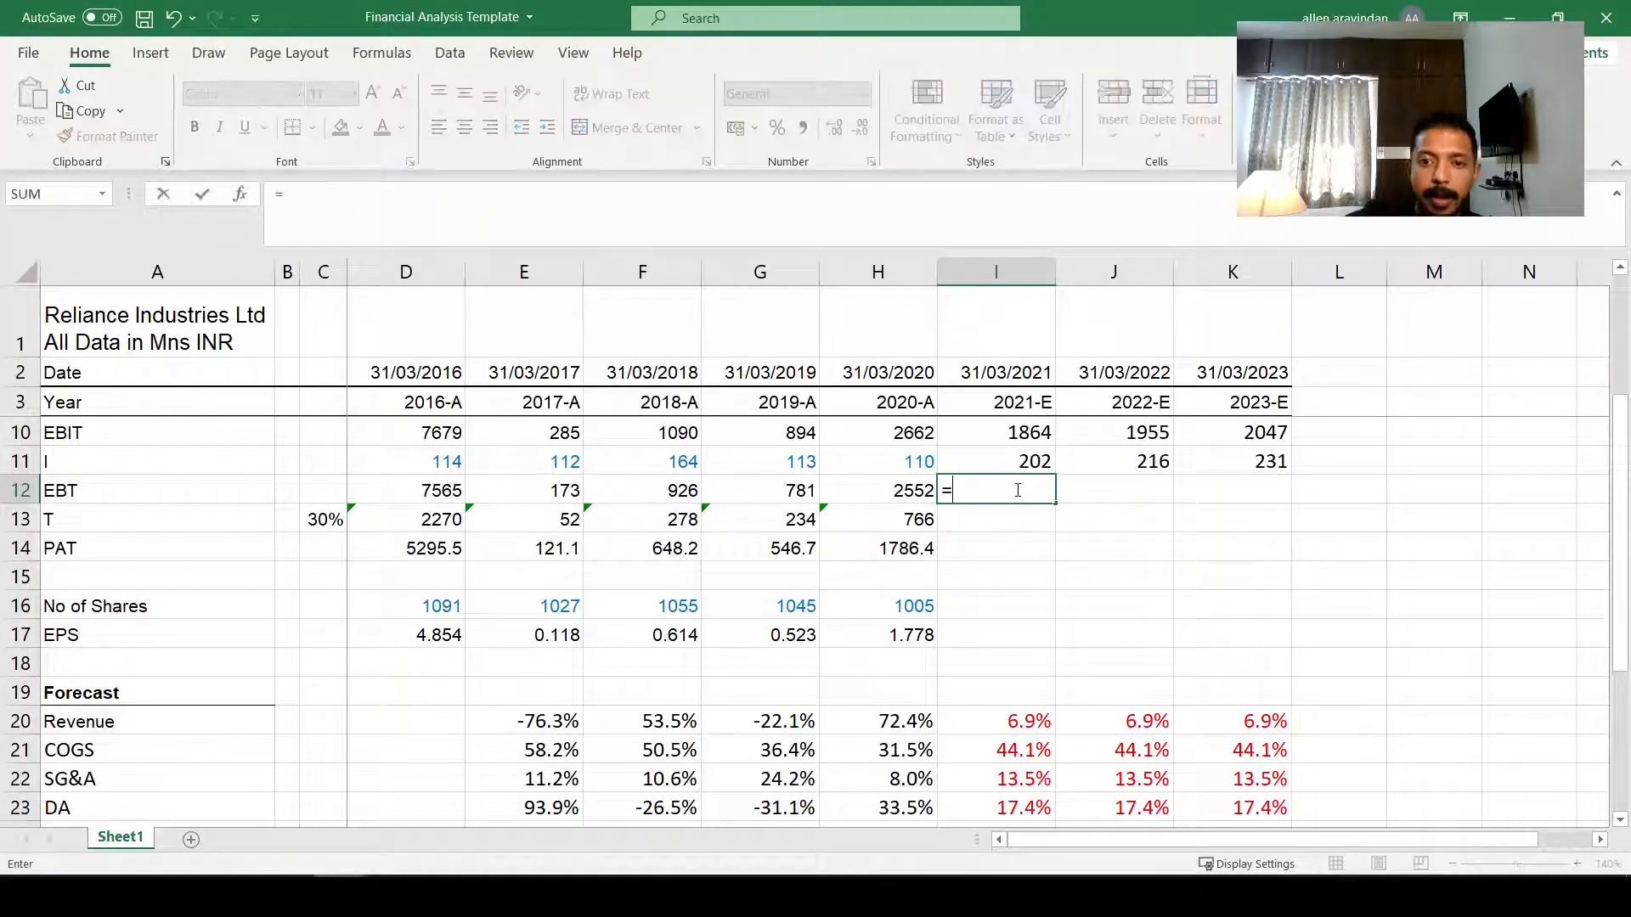
pyautogui.press('Up')
pyautogui.press('Up')
pyautogui.write('-')
pyautogui.press('Up')
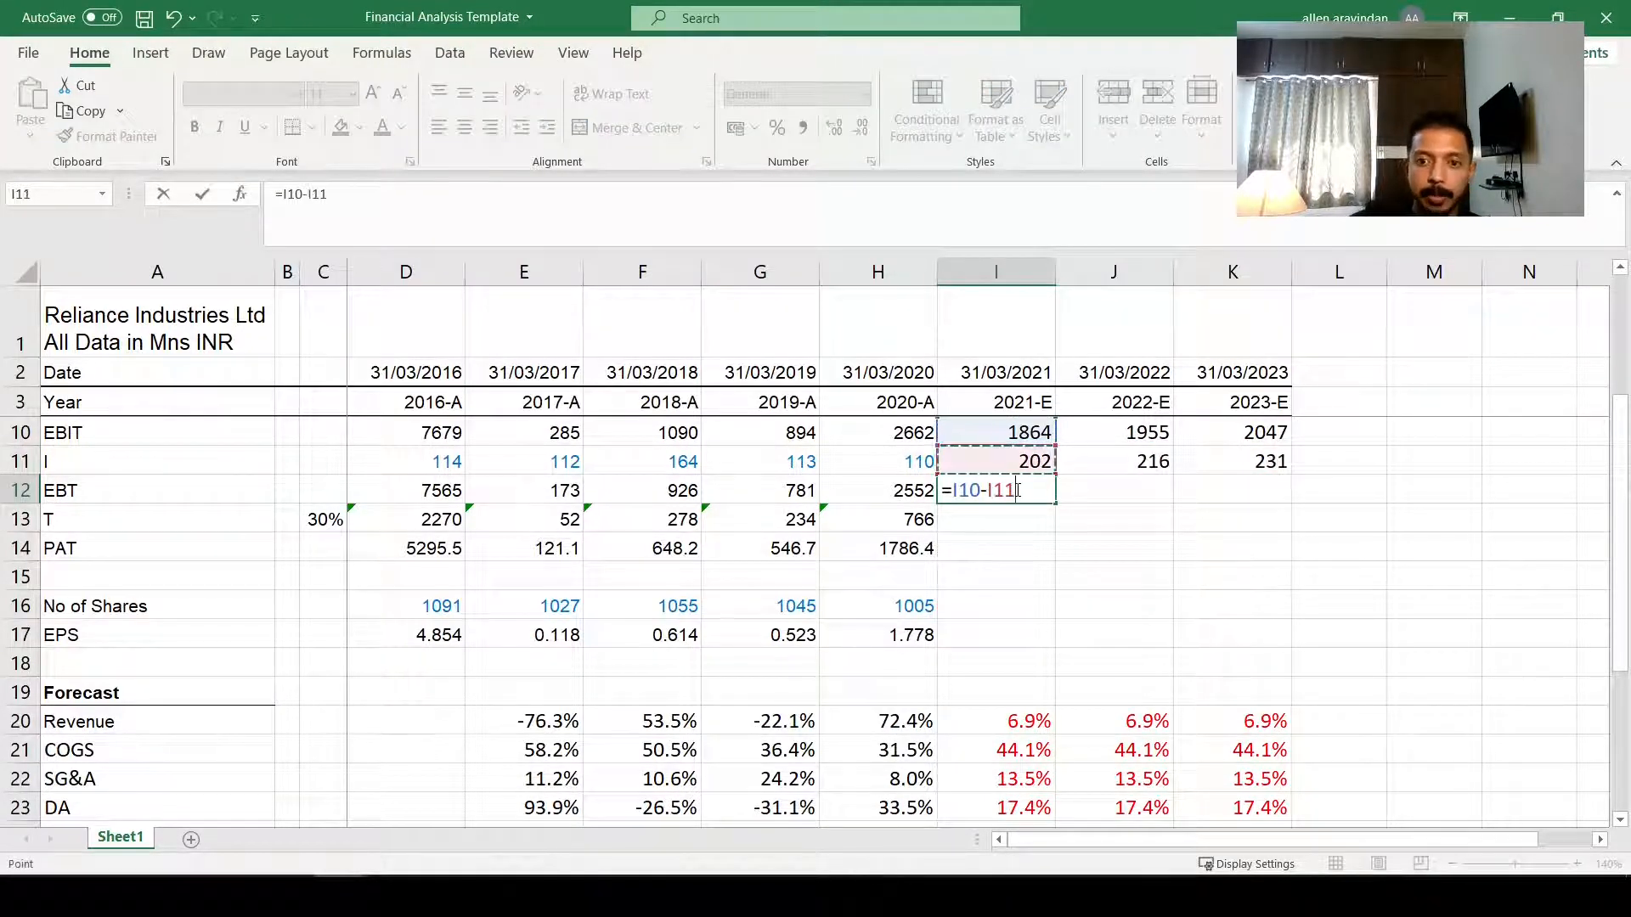
pyautogui.hotkey('ctrl', 'Return')
# Step: Copy the EBT formula from I12 into J12:K12
pyautogui.hotkey('ctrl', 'c')
pyautogui.hotkey('shift', 'Right')
pyautogui.hotkey('shift', 'Right')
pyautogui.hotkey('ctrl', 'v')
pyautogui.press('Right')
pyautogui.press('Down')
pyautogui.press('F2')
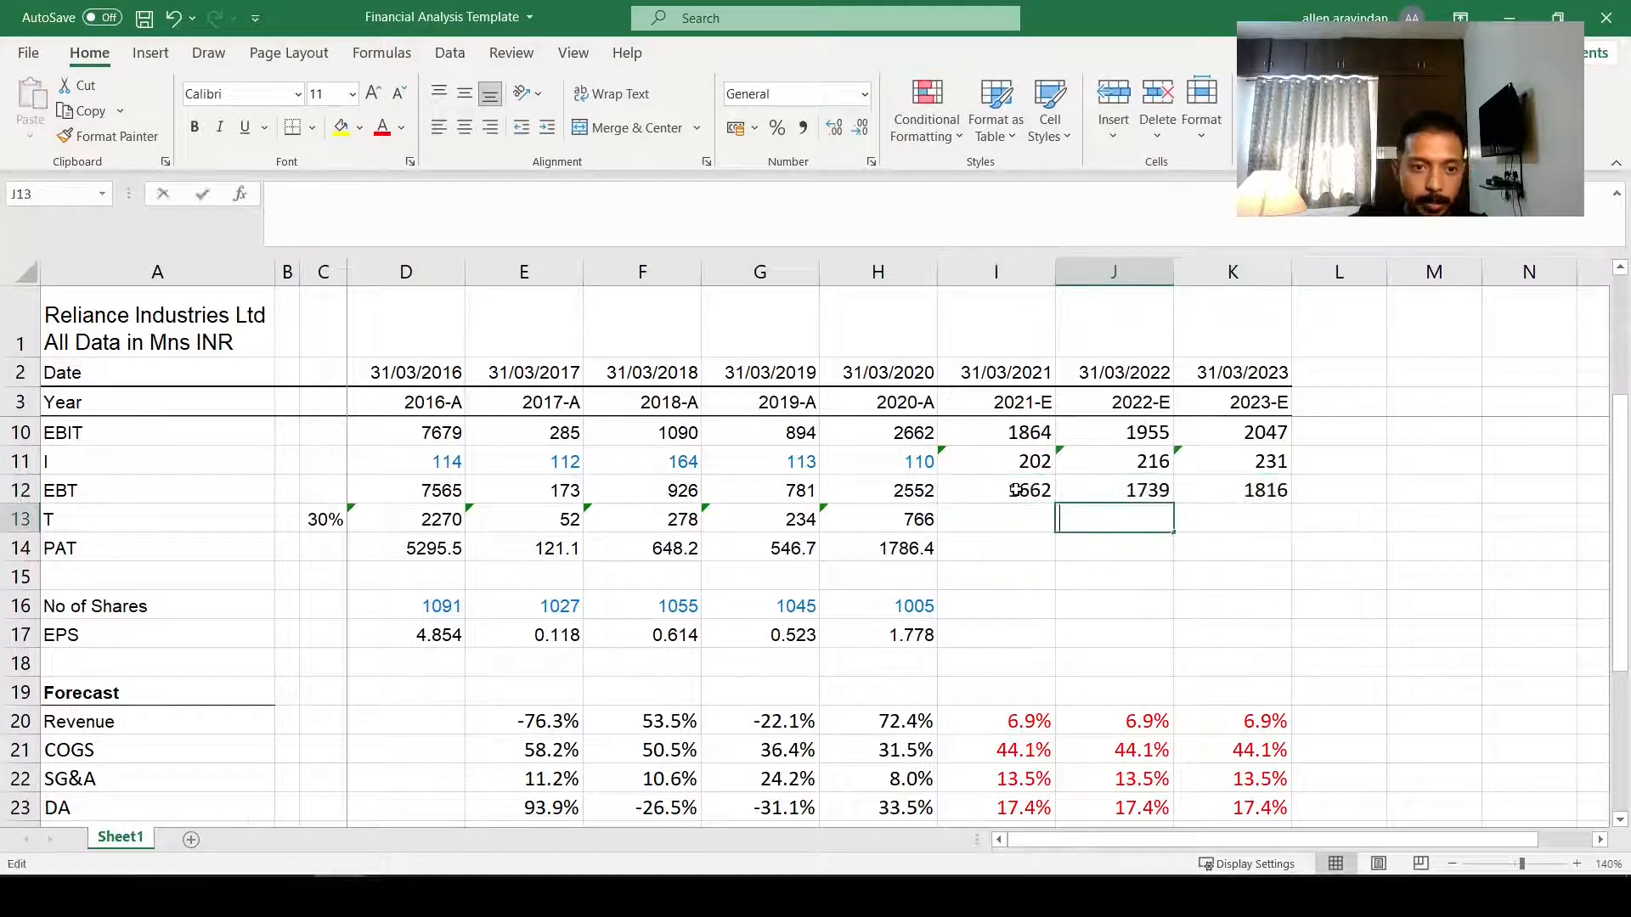
pyautogui.write('=')
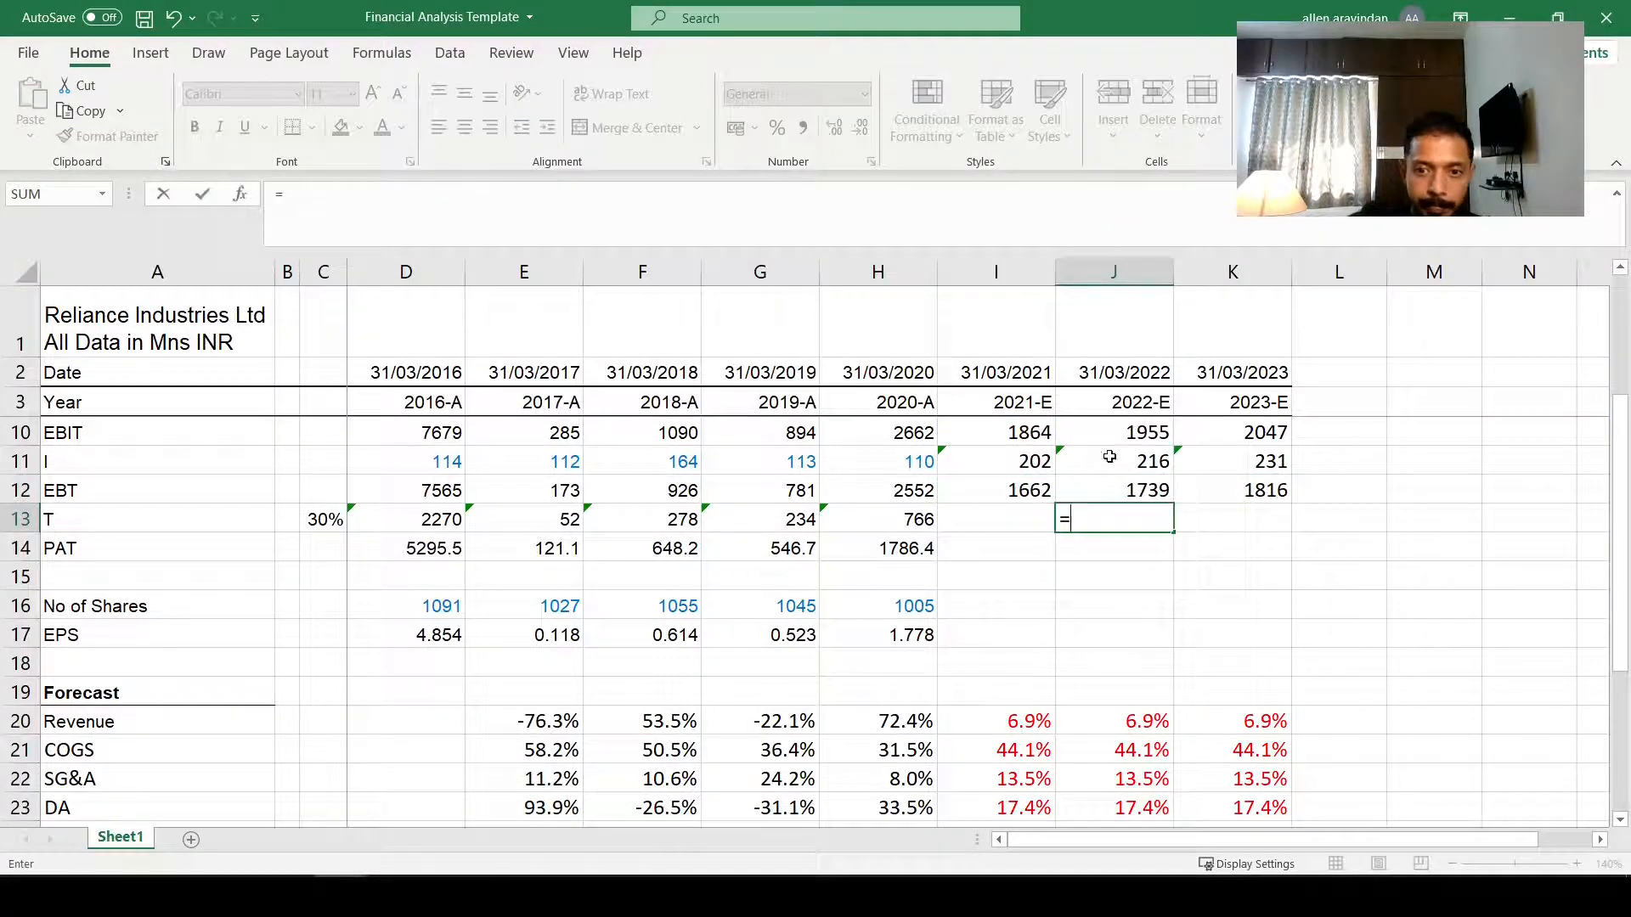
pyautogui.scroll(2, 1109, 457)
pyautogui.click(1147, 662)
pyautogui.press('Escape')
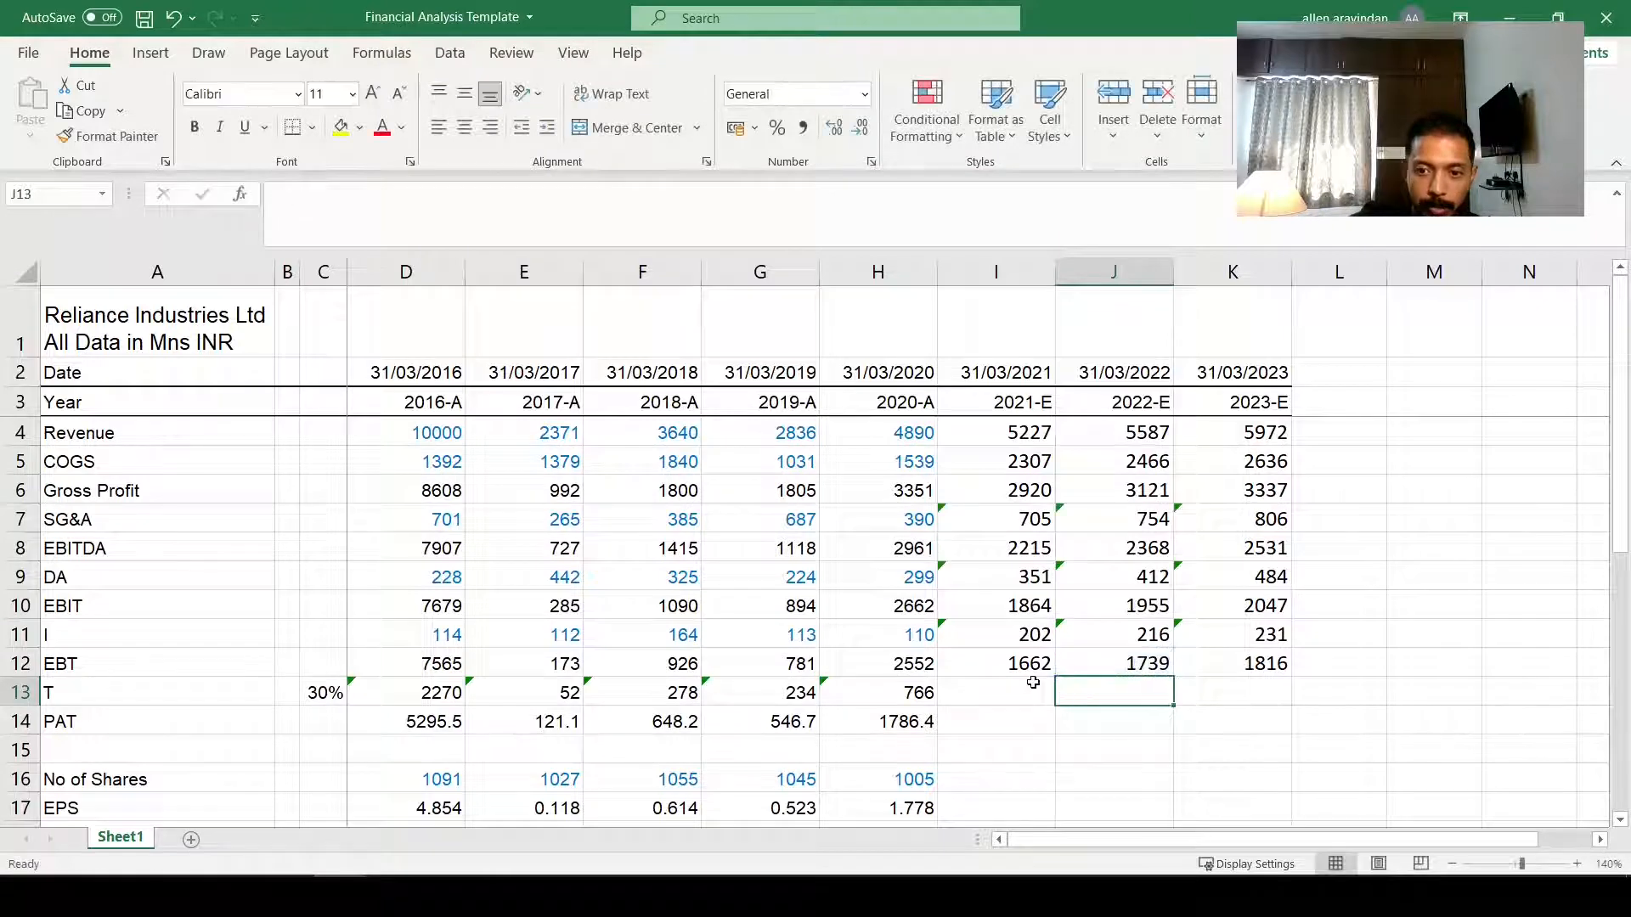
# Step: Enter the 2021-E tax in I13 as EBT times the fixed forecast tax rate, =I12*$I$26
pyautogui.click(1041, 687)
pyautogui.write('=')
pyautogui.press('Up')
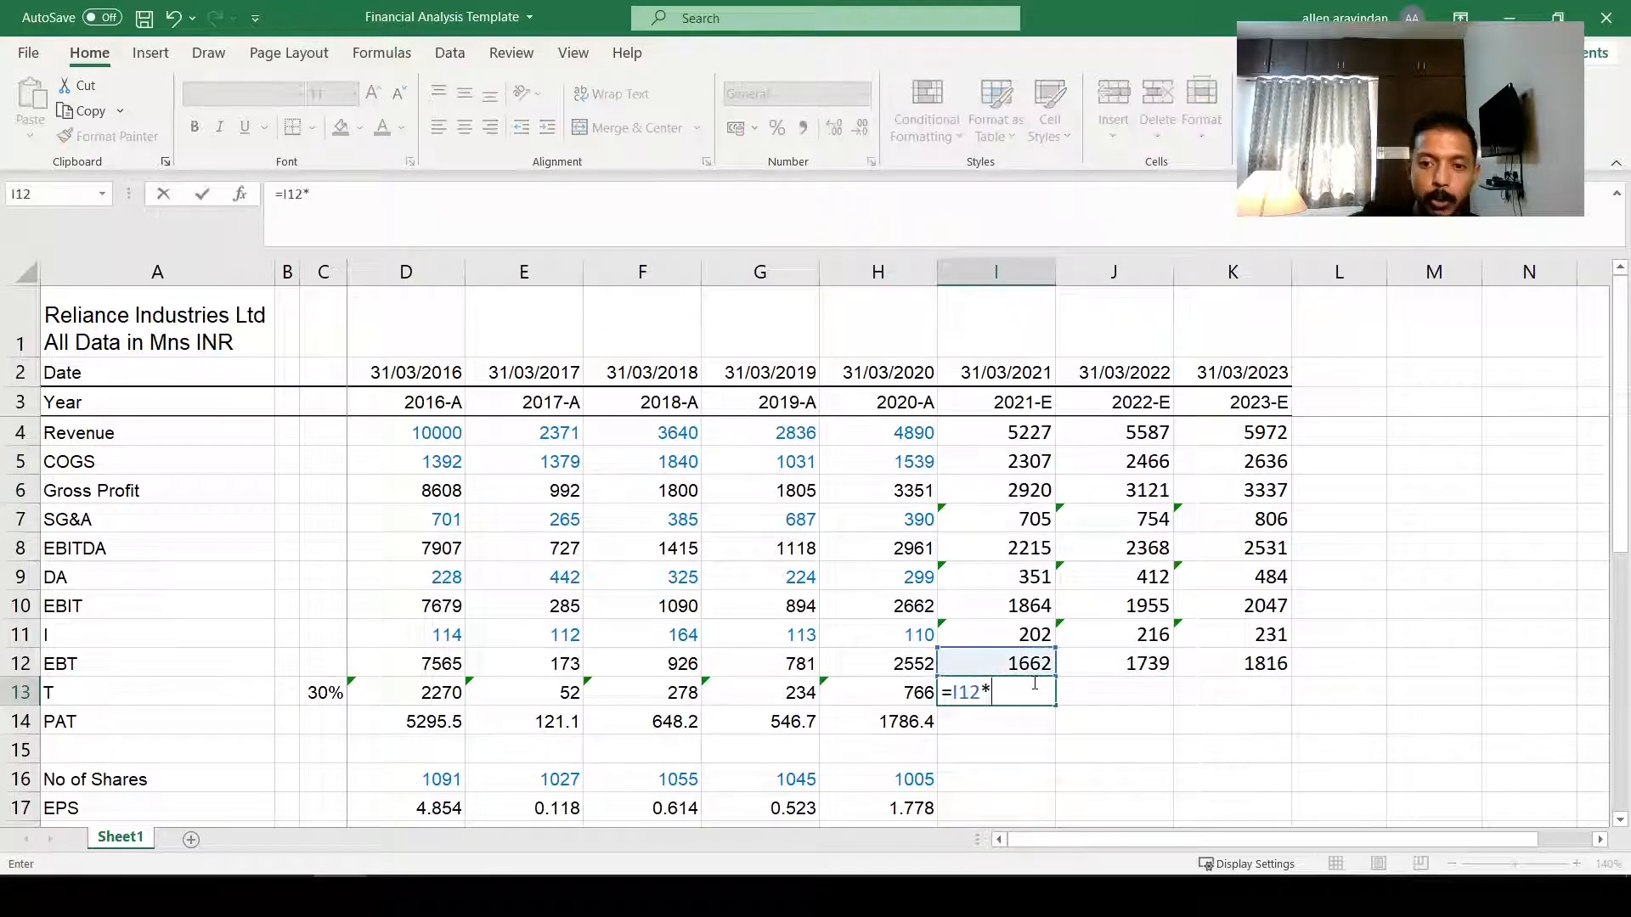
pyautogui.write('*')
pyautogui.scroll(-6, 1028, 637)
pyautogui.click(1017, 549)
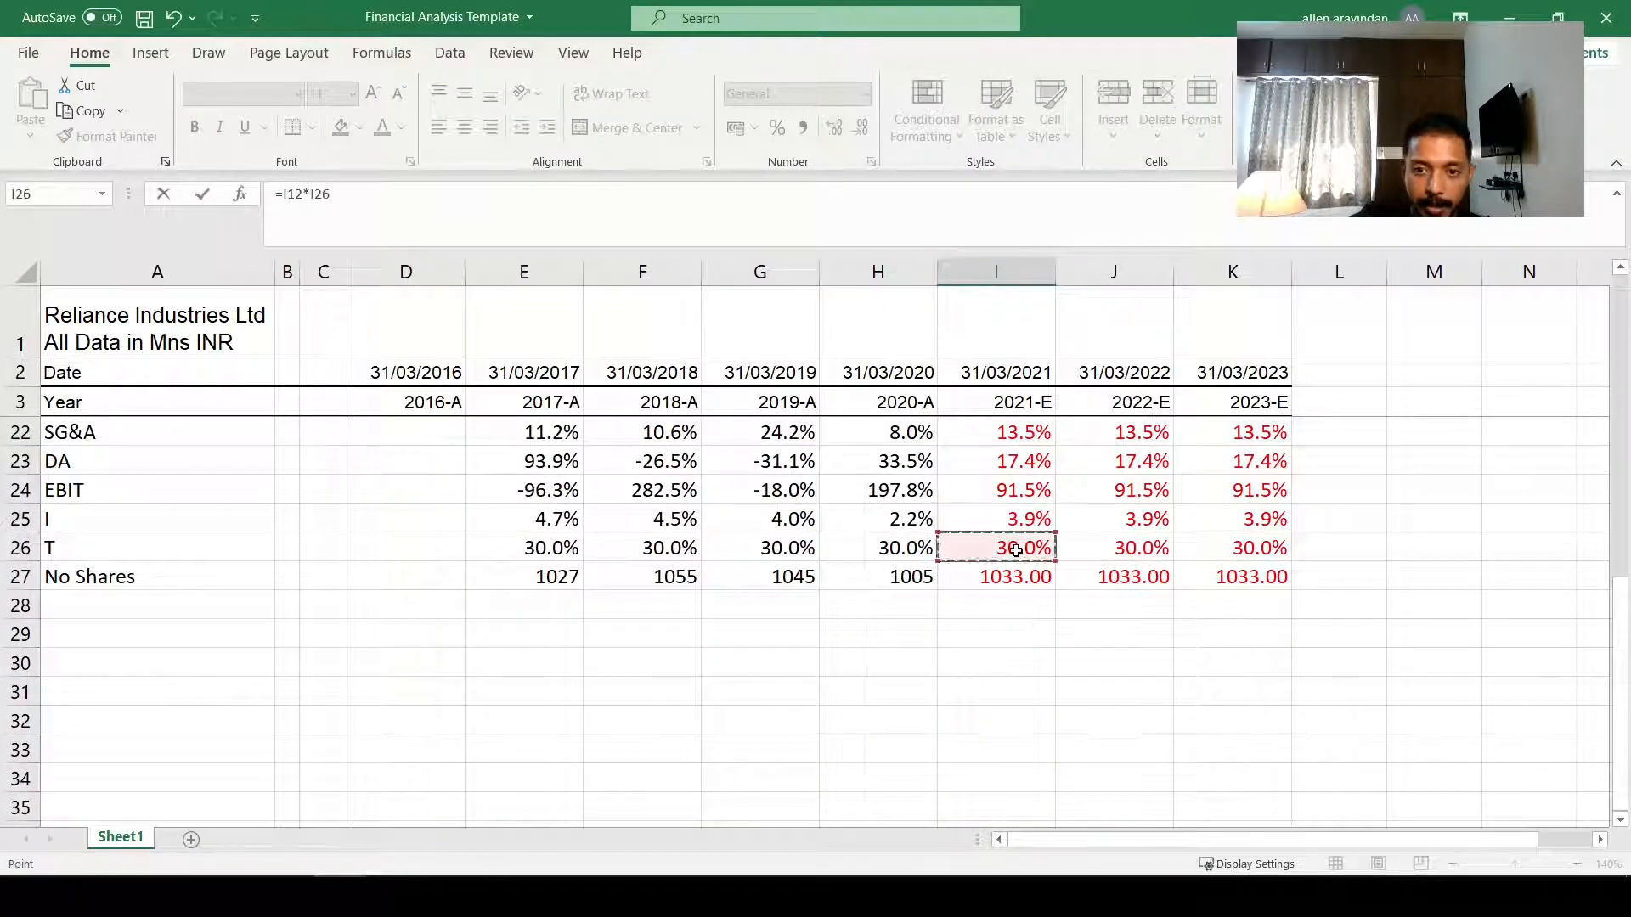
pyautogui.press('F4')
pyautogui.hotkey('ctrl', 'Return')
# Step: Copy the tax formula from I13 into J13:K13
pyautogui.hotkey('ctrl', 'c')
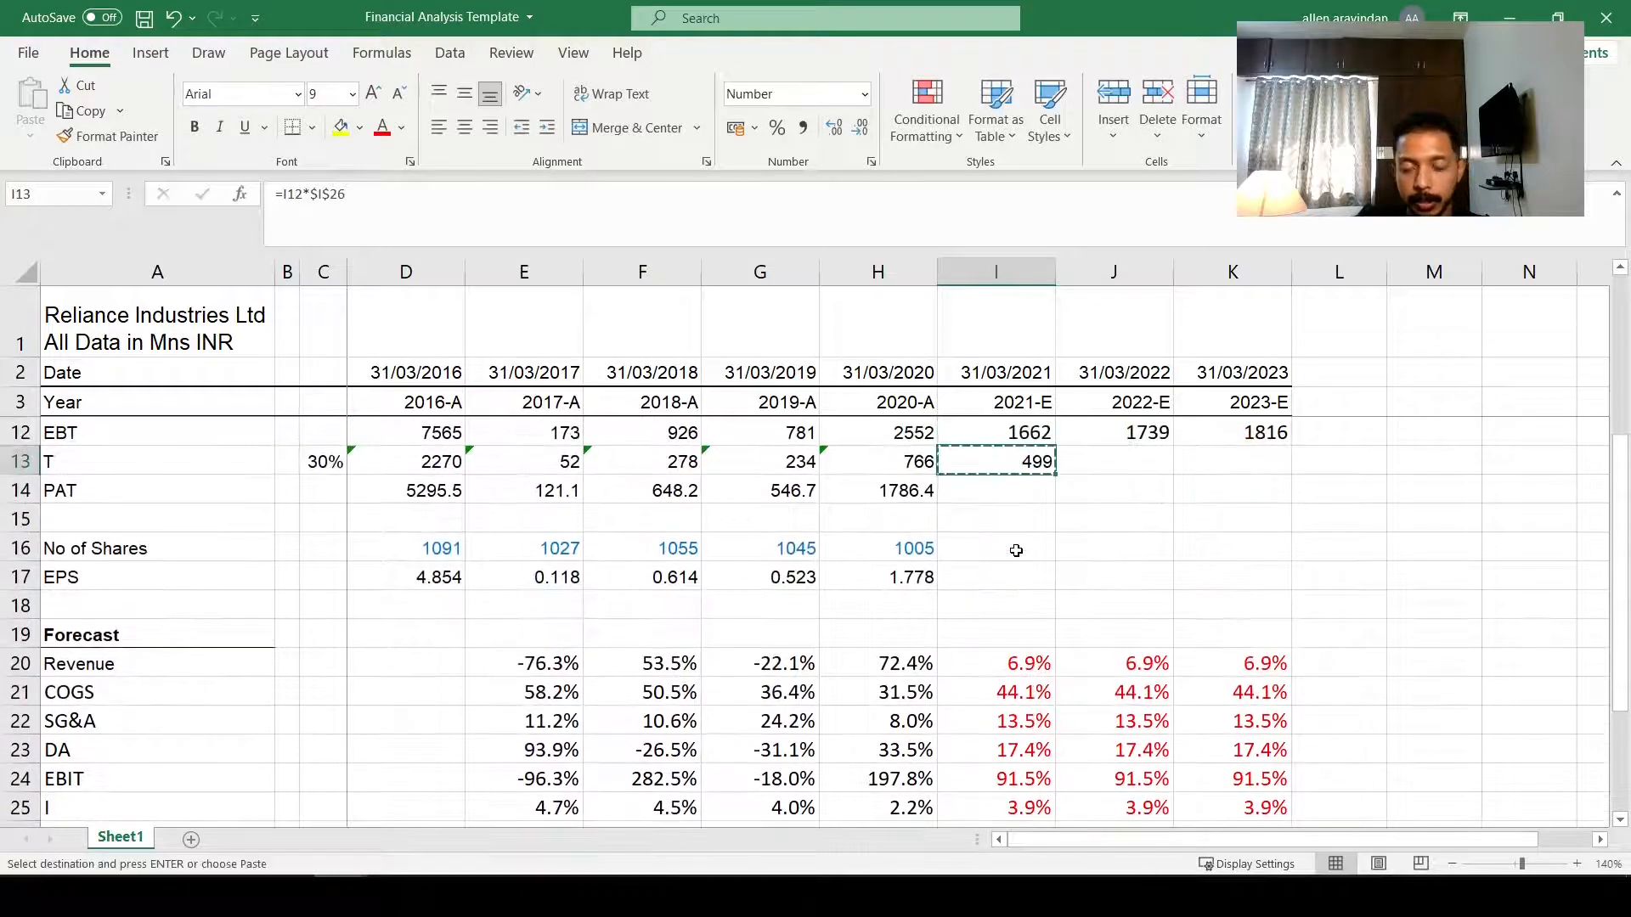
pyautogui.hotkey('shift', 'Right')
pyautogui.hotkey('shift', 'Right')
pyautogui.hotkey('ctrl', 'v')
pyautogui.press('Escape')
pyautogui.press('Right')
pyautogui.press('Left')
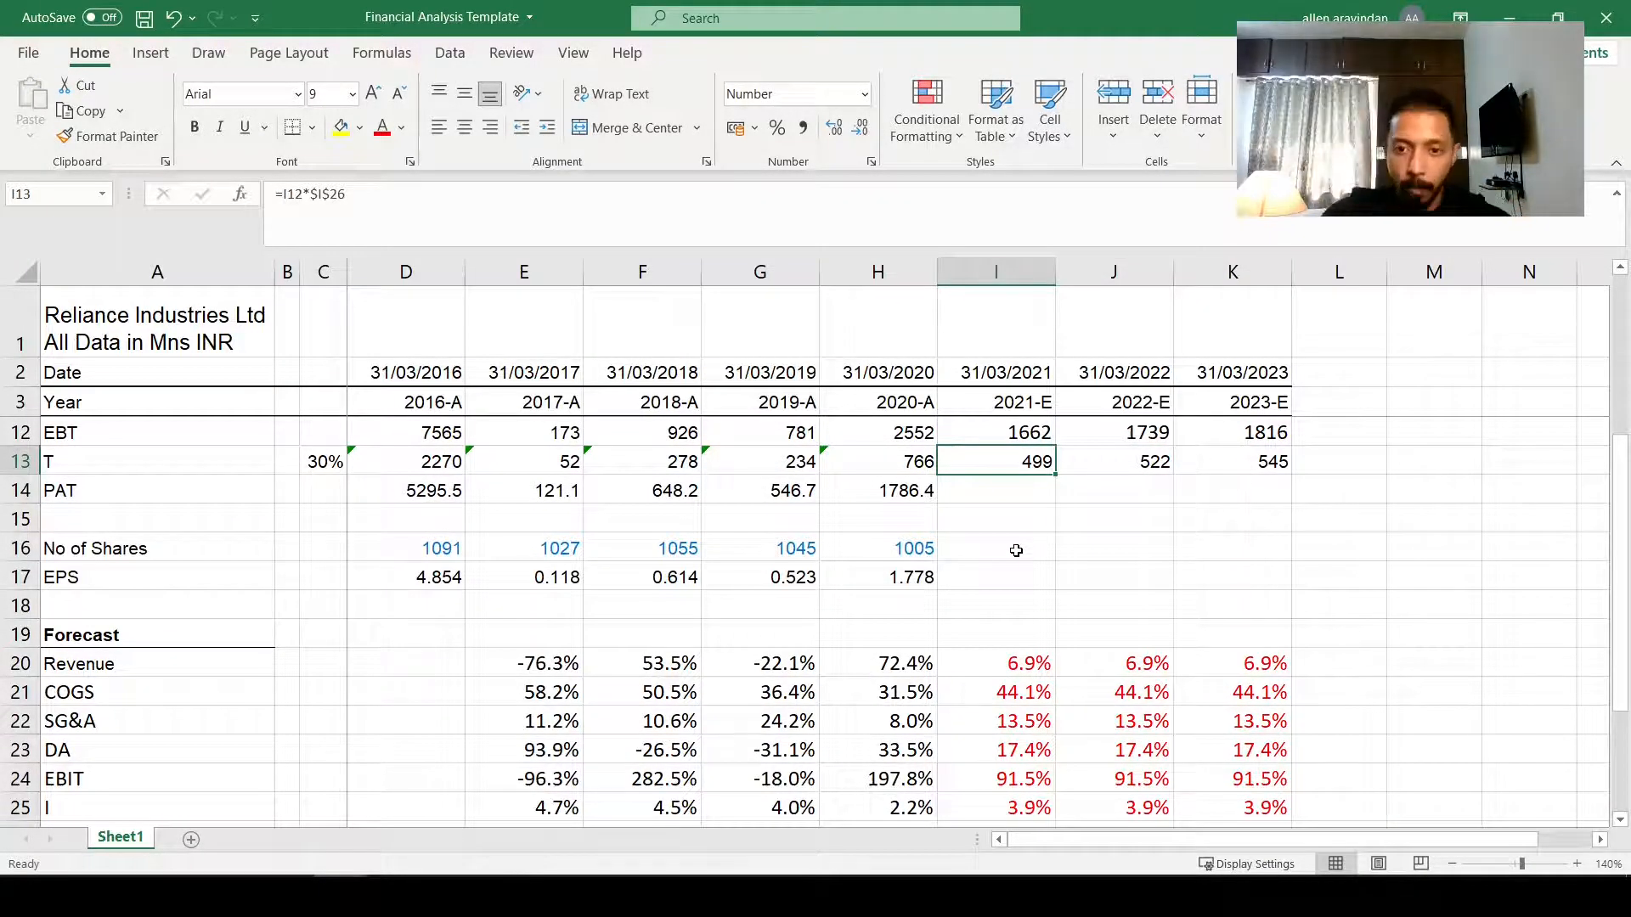
# Step: Enter the 2021-E PAT in I14 as EBT minus tax, =I12-I13
pyautogui.press('F2')
pyautogui.press('Return')
pyautogui.write('=')
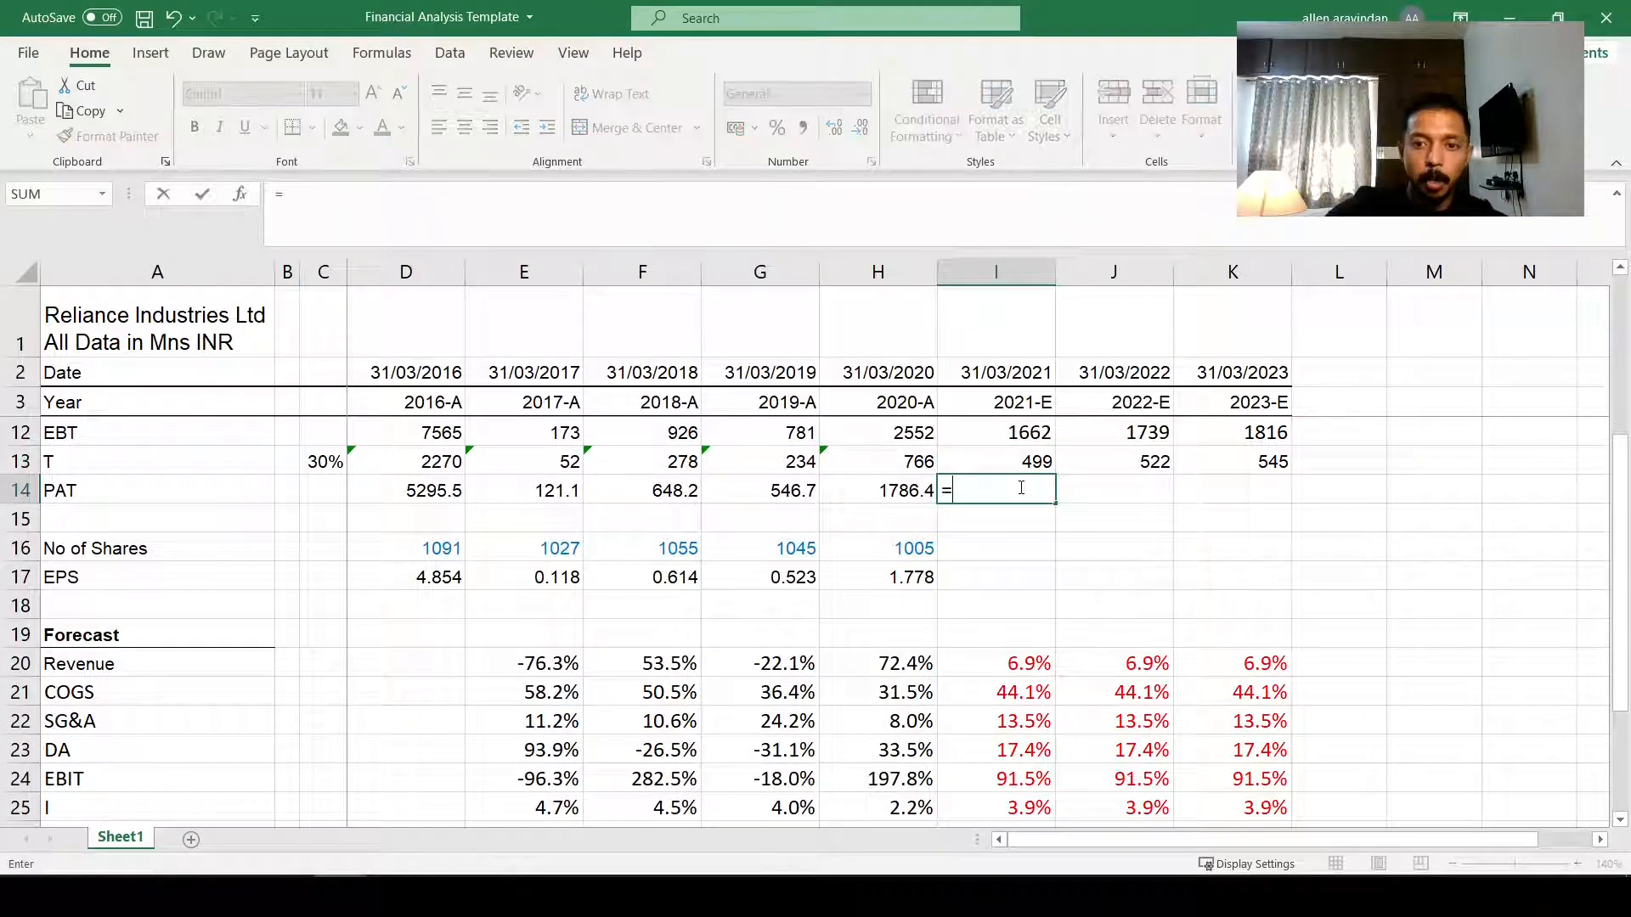
pyautogui.press('Up')
pyautogui.press('Up')
pyautogui.write('-')
pyautogui.press('Up')
pyautogui.hotkey('ctrl', 'Return')
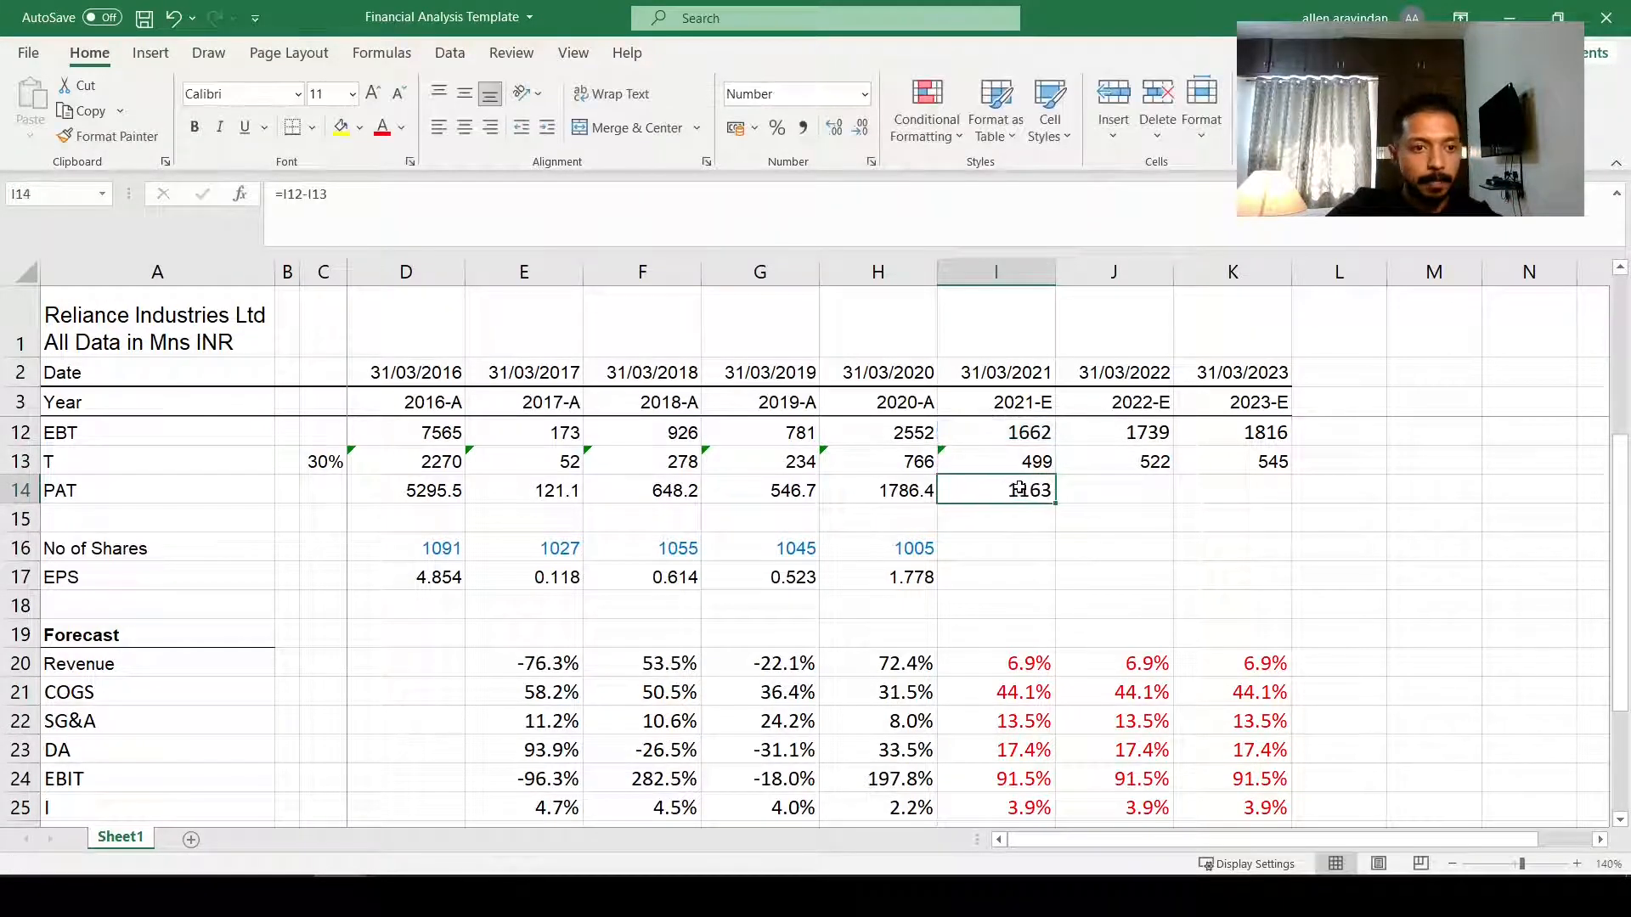
# Step: Copy the PAT formula from I14 into J14:K14
pyautogui.hotkey('ctrl', 'c')
pyautogui.hotkey('shift', 'Right')
pyautogui.hotkey('shift', 'Right')
pyautogui.hotkey('ctrl', 'v')
pyautogui.press('Escape')
# Step: Link the 2021-E number of shares in I16 to the forecast share count, =I27
pyautogui.press('Down')
pyautogui.press('Down')
pyautogui.press('Down')
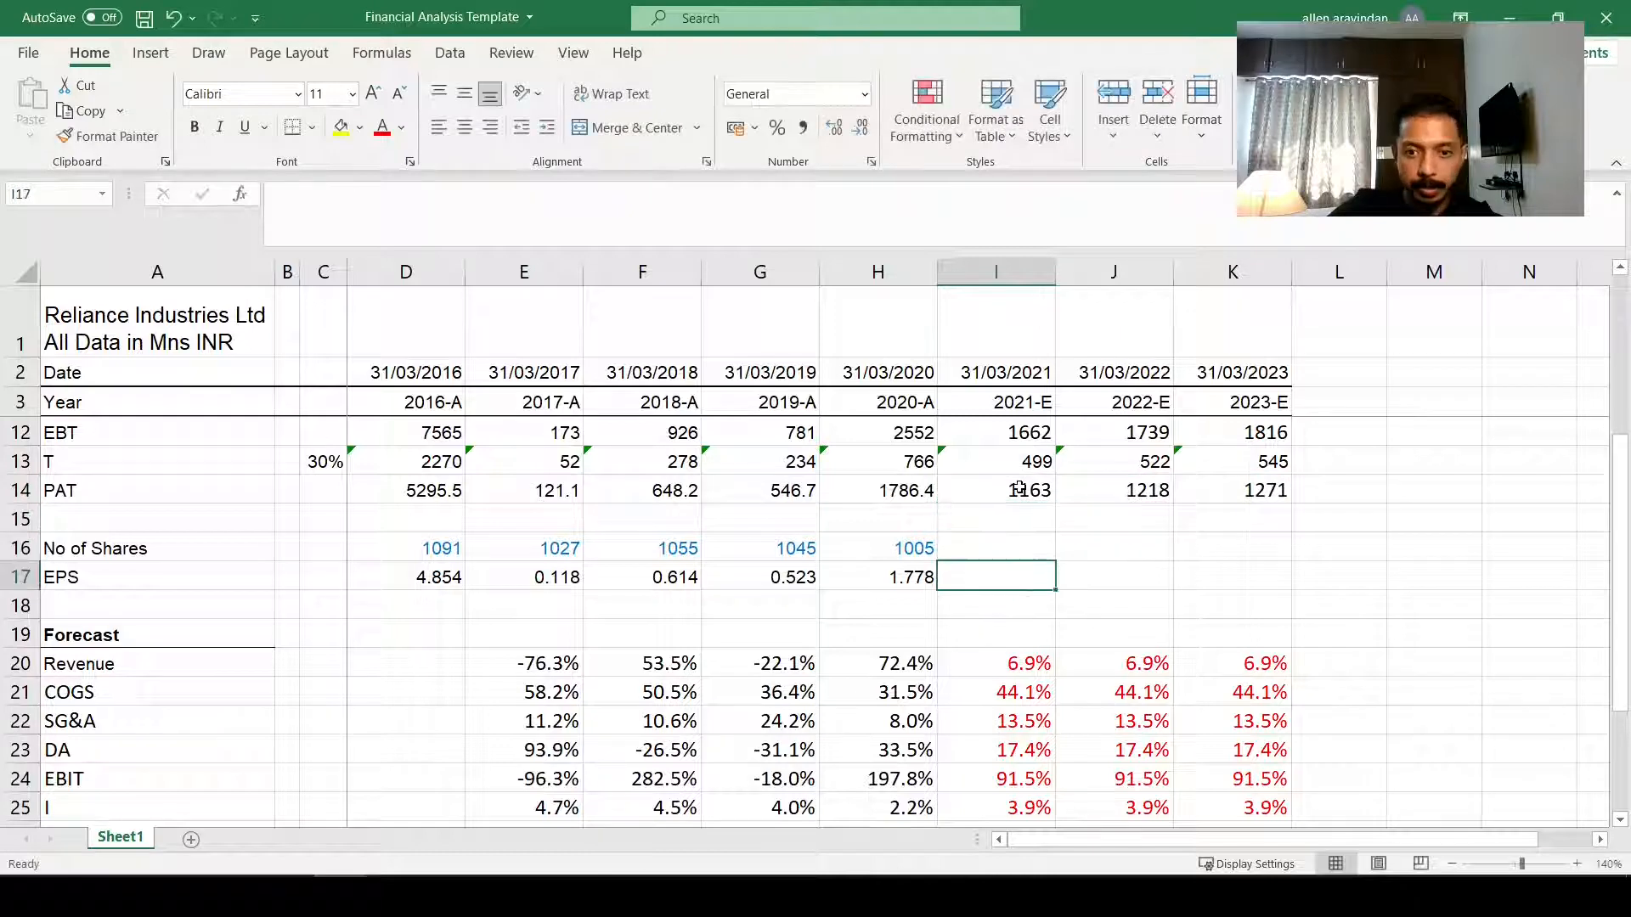
pyautogui.press('Up')
pyautogui.write('=')
pyautogui.scroll(-2, 1020, 490)
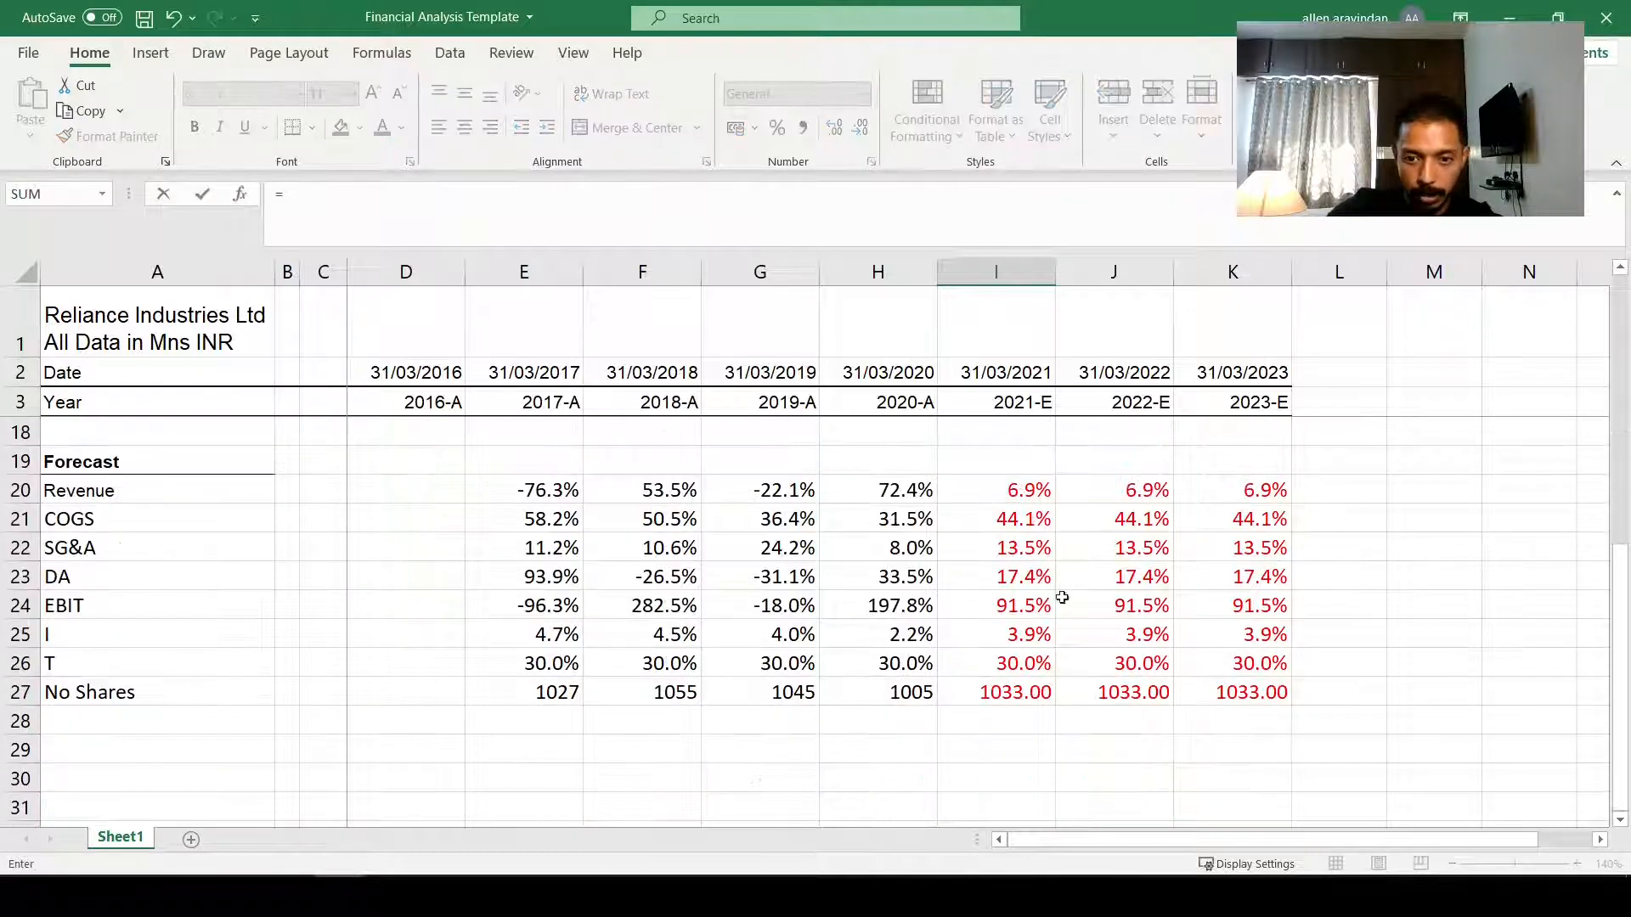
pyautogui.click(1020, 693)
pyautogui.hotkey('ctrl', 'Return')
# Step: Copy the number of shares formula from I16 into J16:K16
pyautogui.scroll(1, 1050, 694)
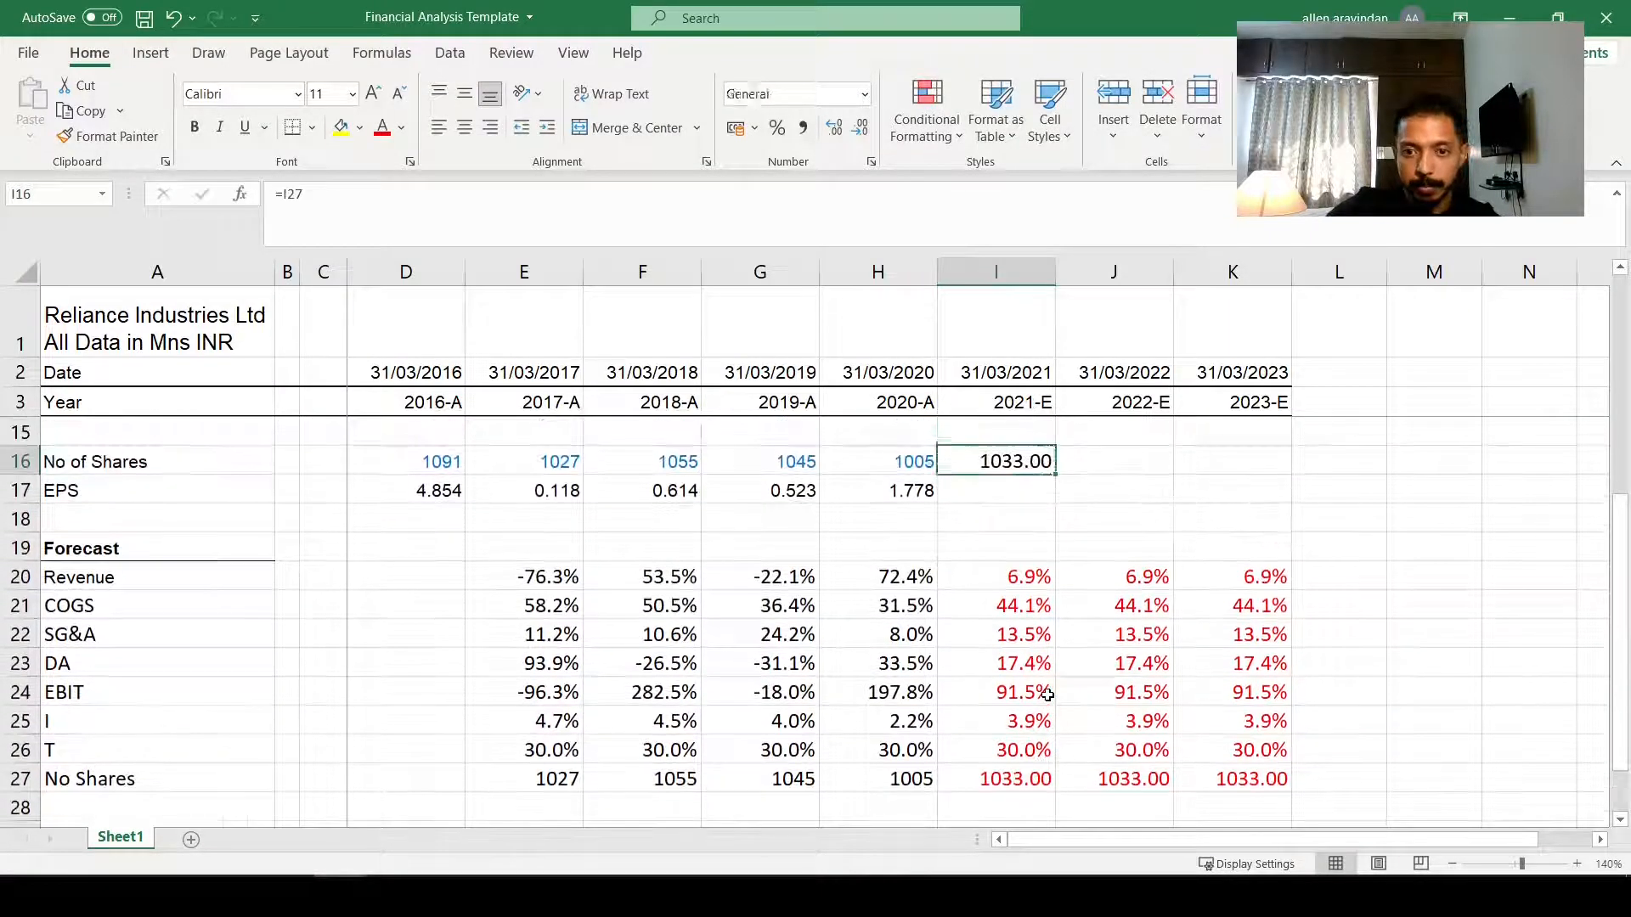
pyautogui.hotkey('ctrl', 'c')
pyautogui.hotkey('shift', 'Right')
pyautogui.hotkey('shift', 'Right')
pyautogui.hotkey('ctrl', 'v')
pyautogui.press('Escape')
pyautogui.press('Down')
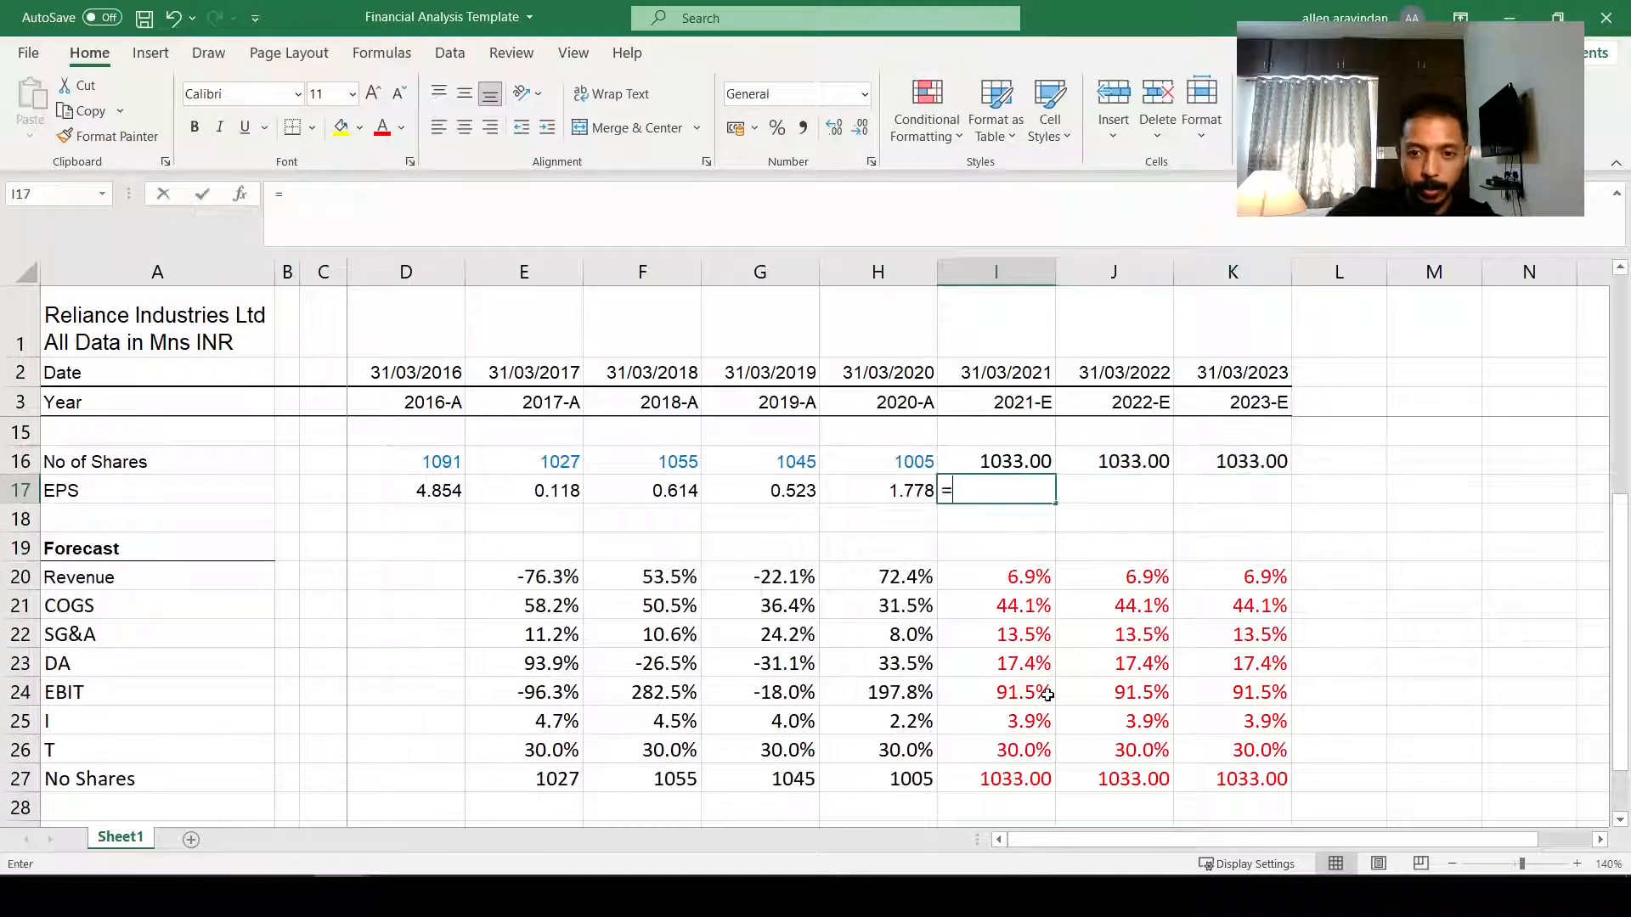
pyautogui.press('Escape')
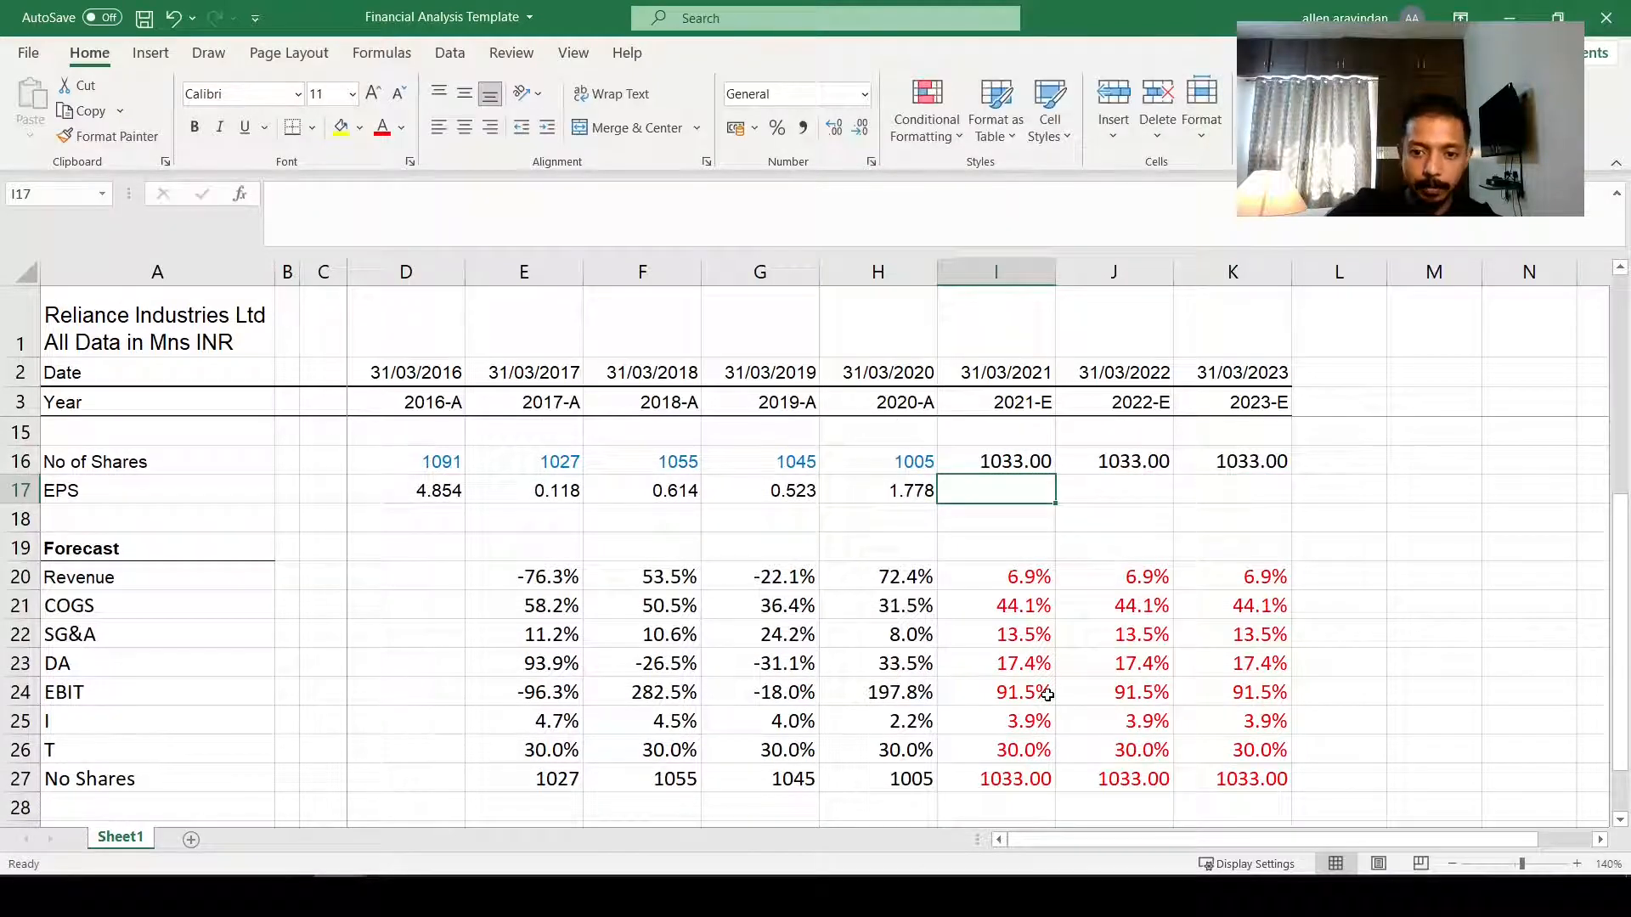
pyautogui.write('=')
pyautogui.press('Escape')
# Step: Enter the 2021-E EPS in I17 as PAT divided by the number of shares, =I14/I16
pyautogui.scroll(1, 1047, 695)
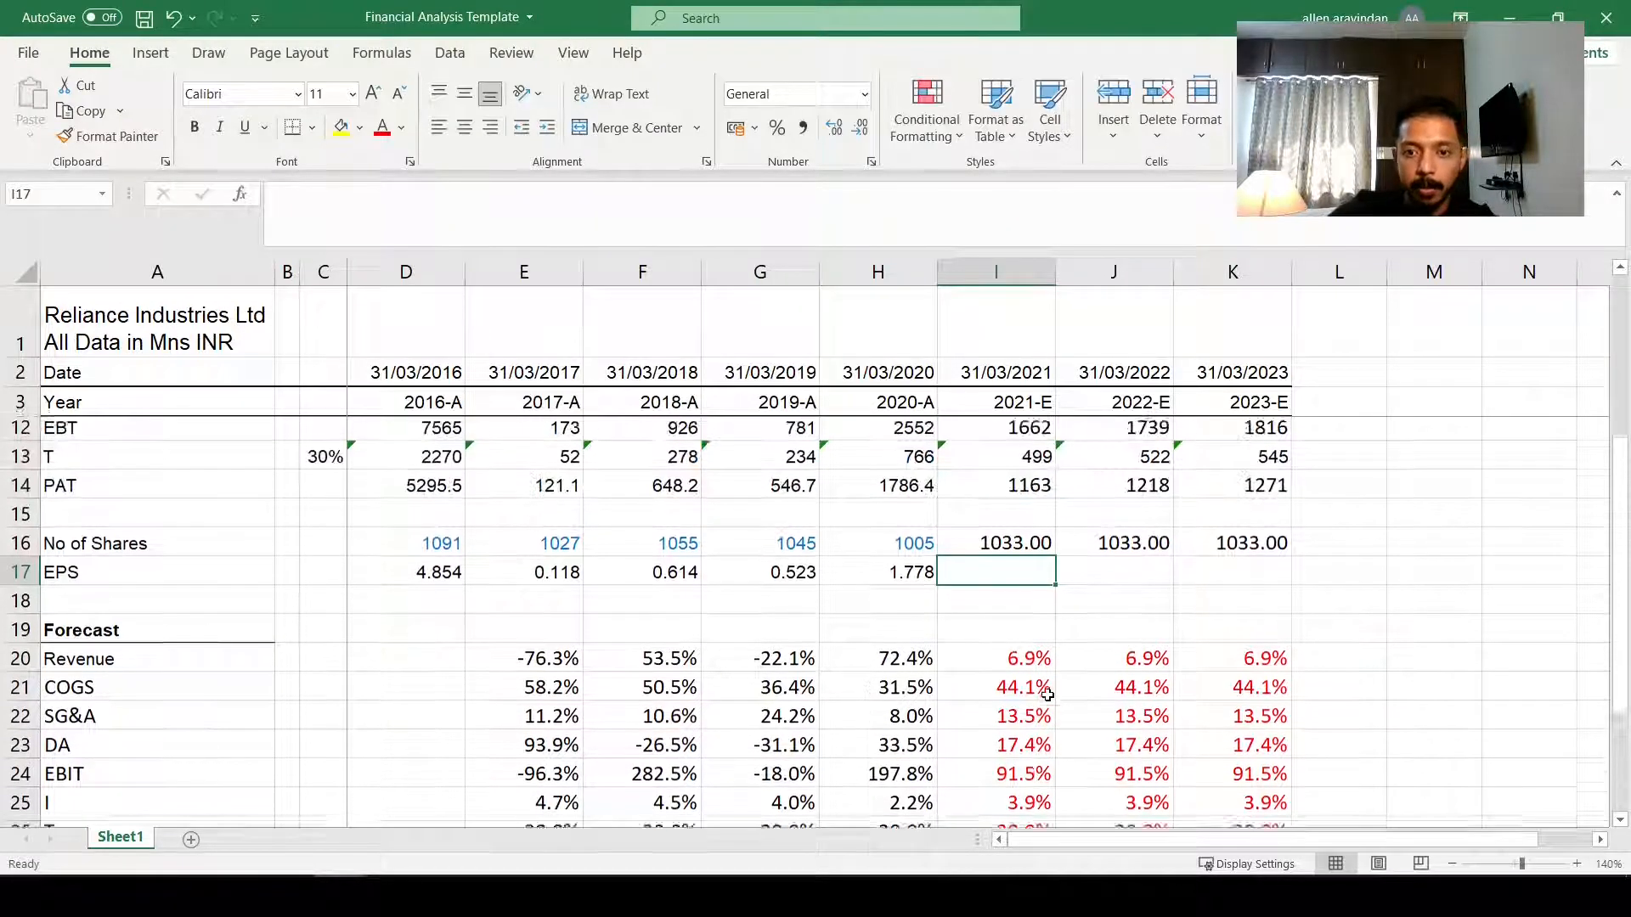
pyautogui.write('=')
pyautogui.press('Up')
pyautogui.press('Up')
pyautogui.press('Up')
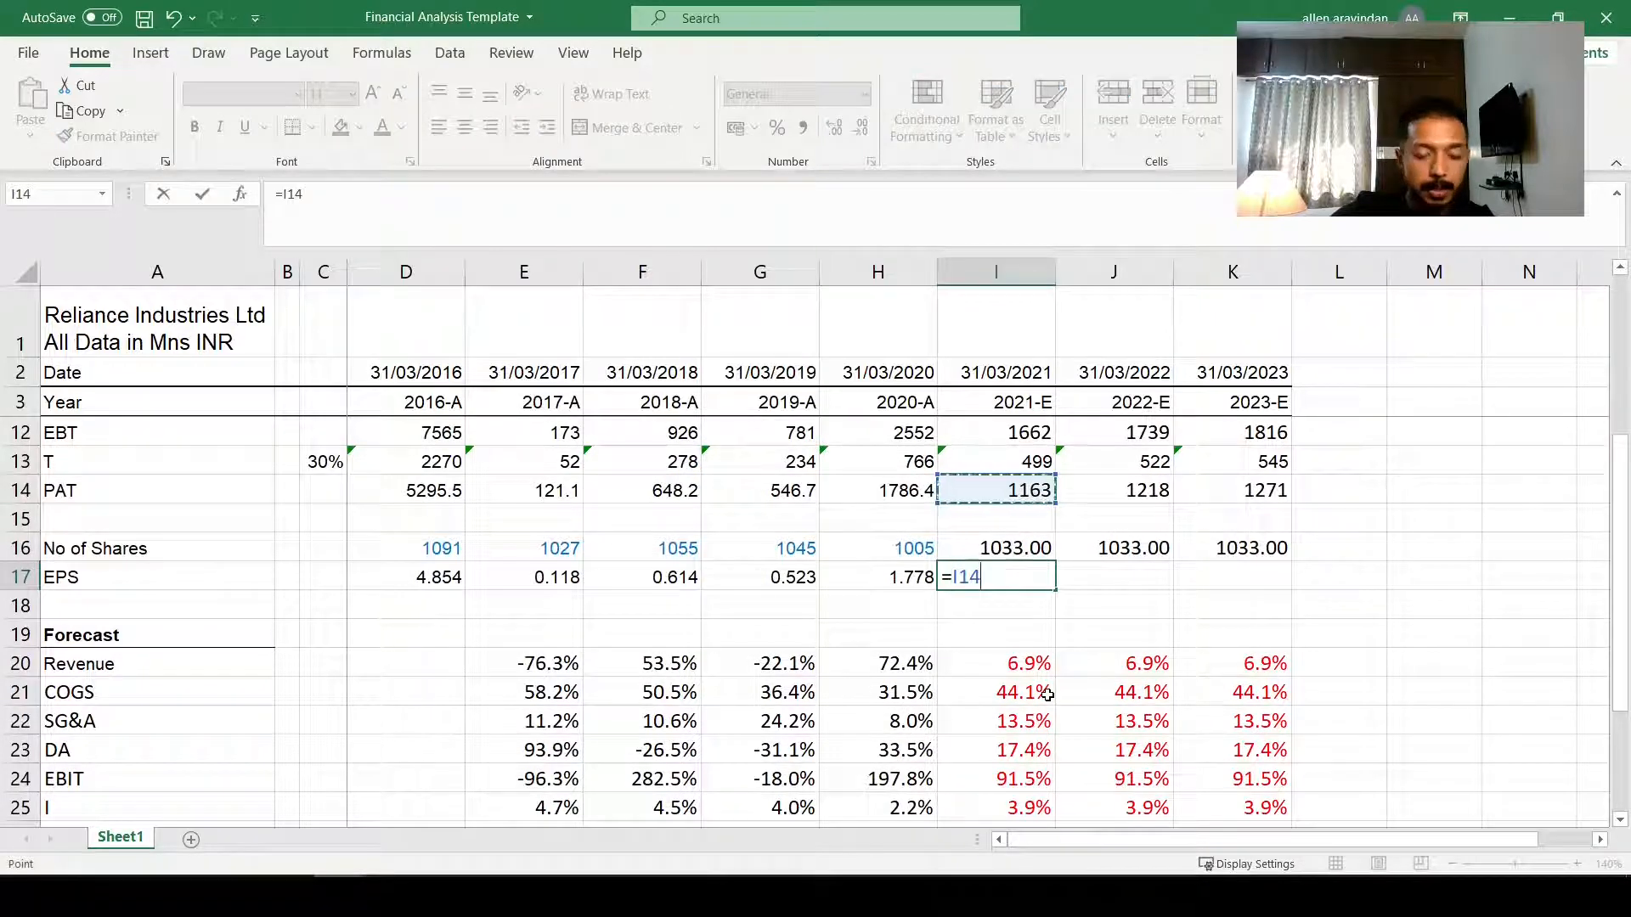
pyautogui.write('/')
pyautogui.press('Up')
pyautogui.press('Return')
# Step: Copy the EPS formula from I17 into J17:K17
pyautogui.press('Up')
pyautogui.hotkey('shift', 'Right')
pyautogui.hotkey('shift', 'Right')
pyautogui.hotkey('ctrl', 'r')
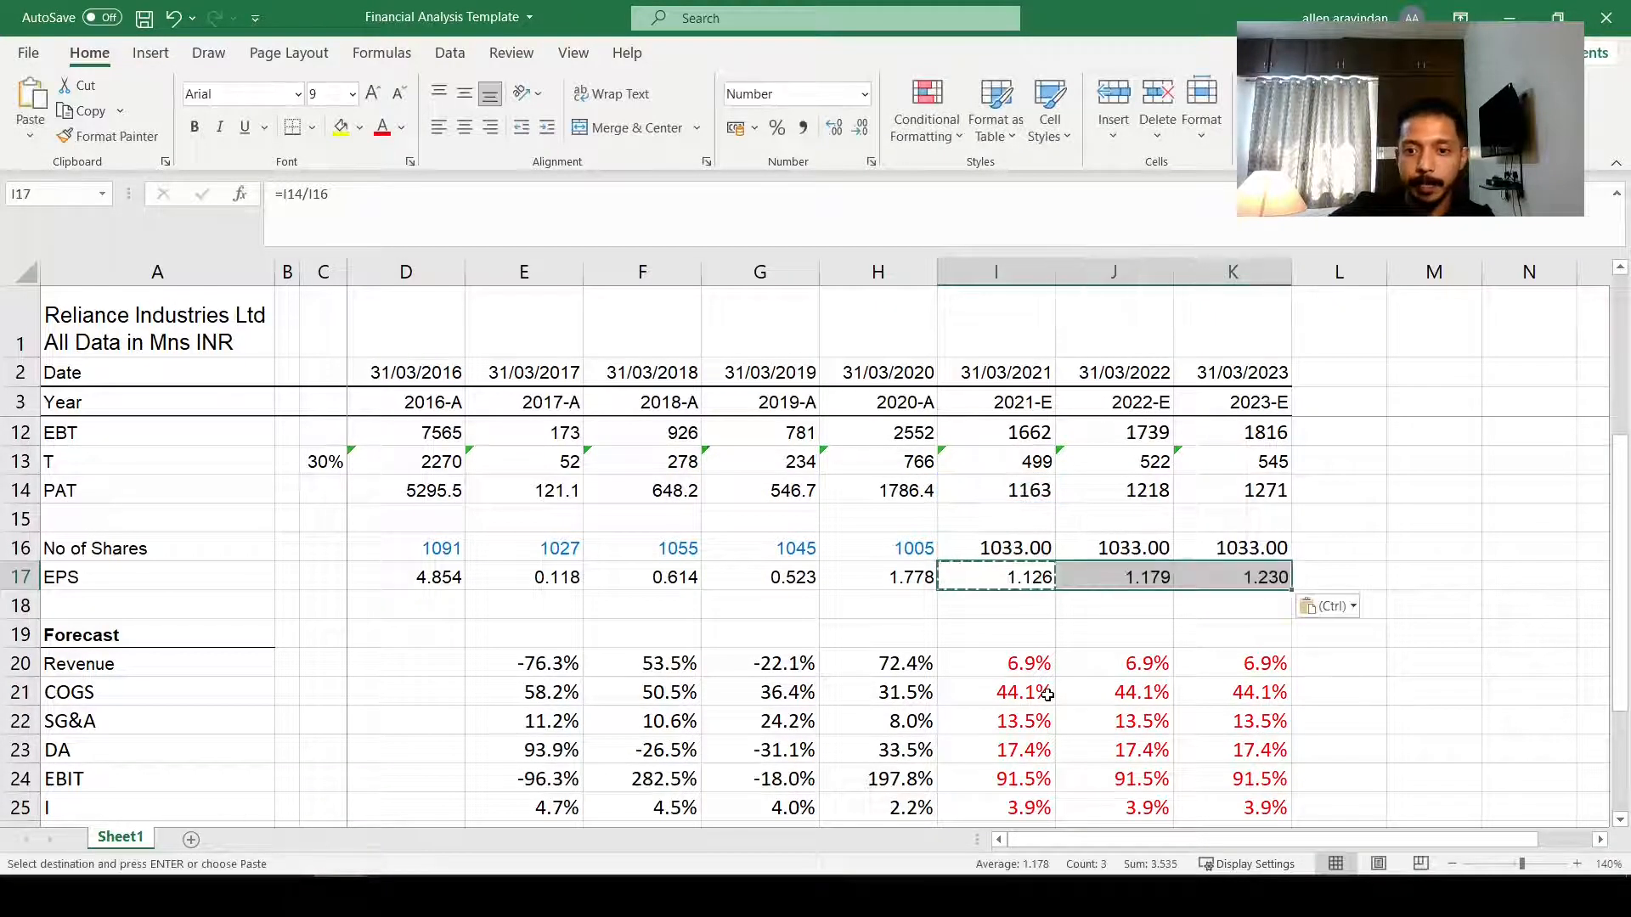
# Step: Format the projected EPS values in I17:K17 to two decimal places
pyautogui.click(860, 126)
pyautogui.click(861, 127)
pyautogui.click(861, 127)
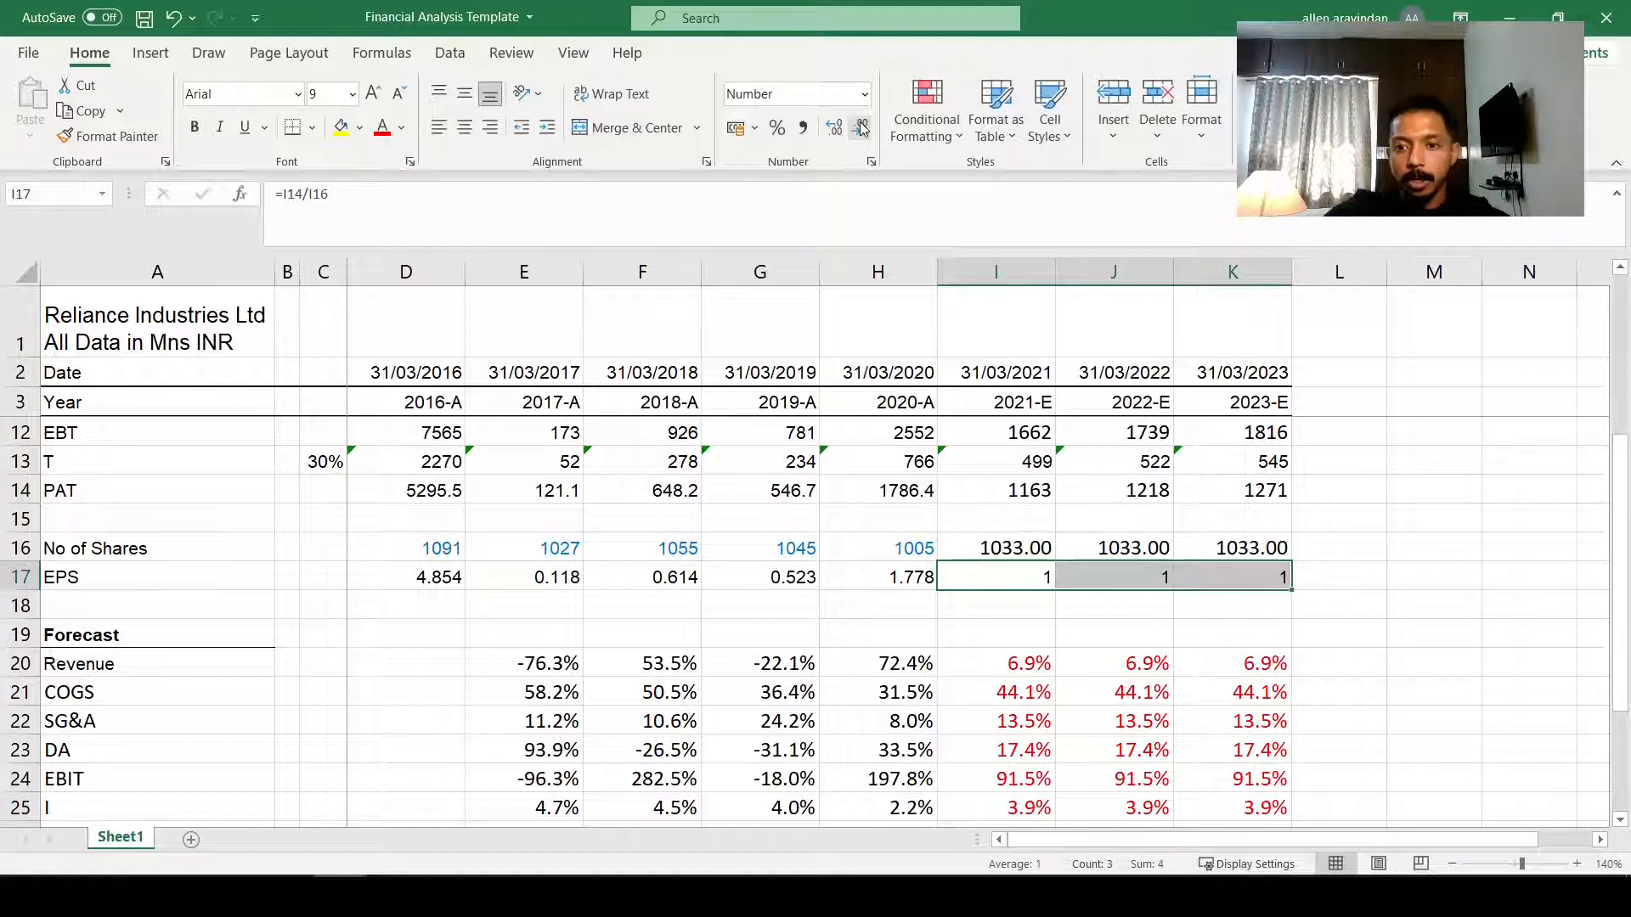
pyautogui.click(834, 126)
pyautogui.click(834, 127)
# Step: Set the font of all projected and forecast cells in I4:K27 to Arial, size 9
pyautogui.scroll(3, 1384, 710)
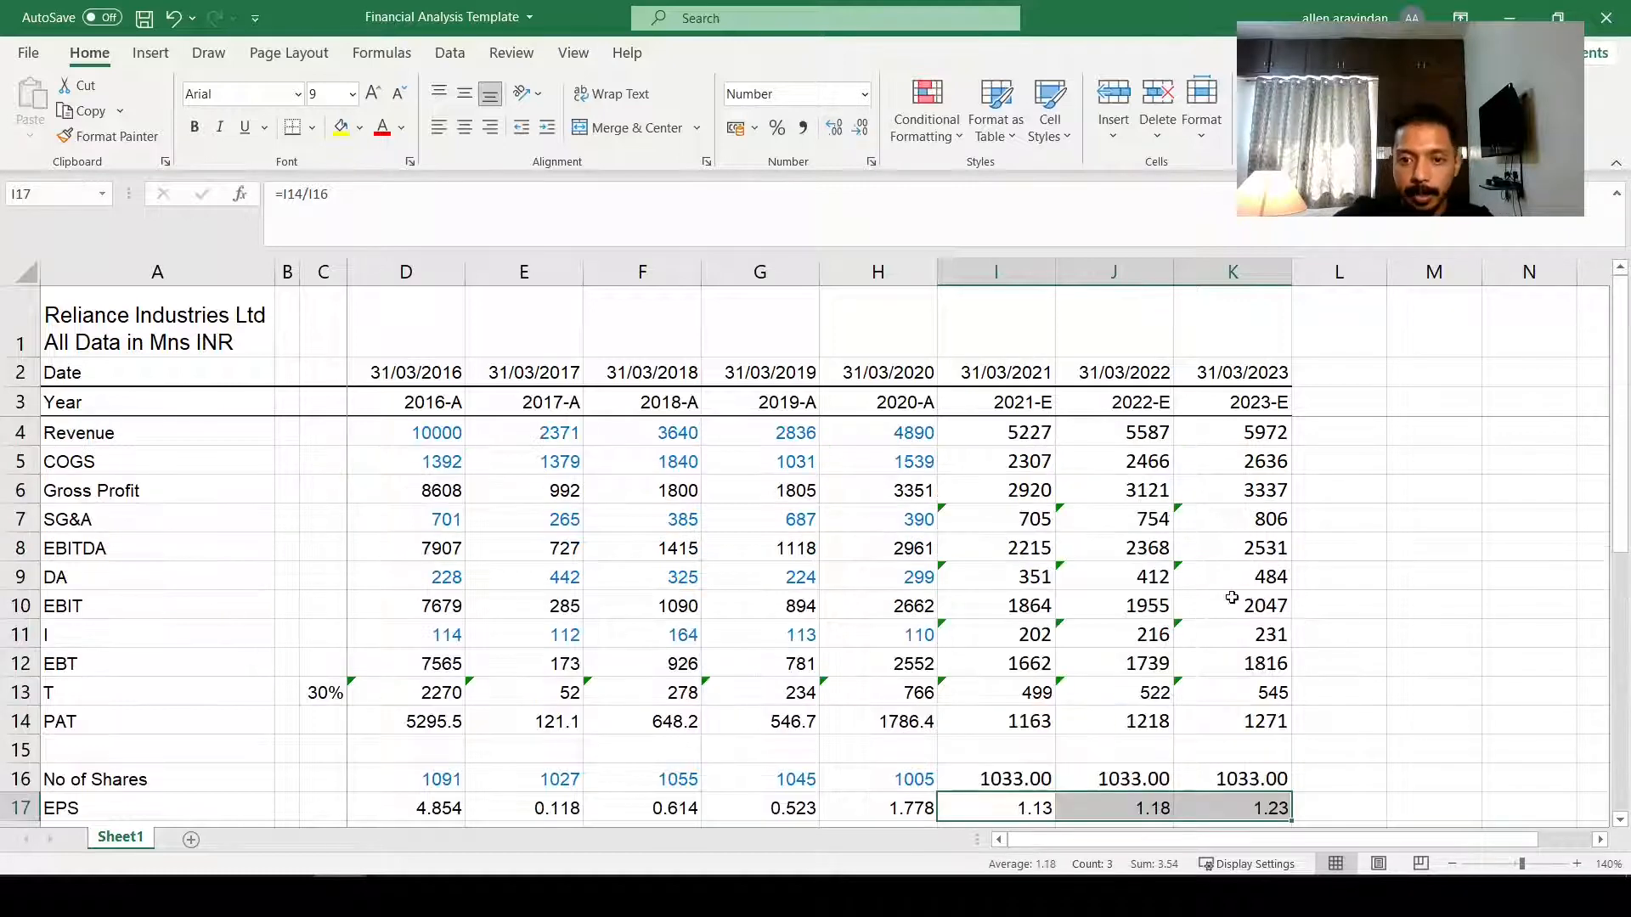
pyautogui.click(874, 429)
pyautogui.click(1006, 433)
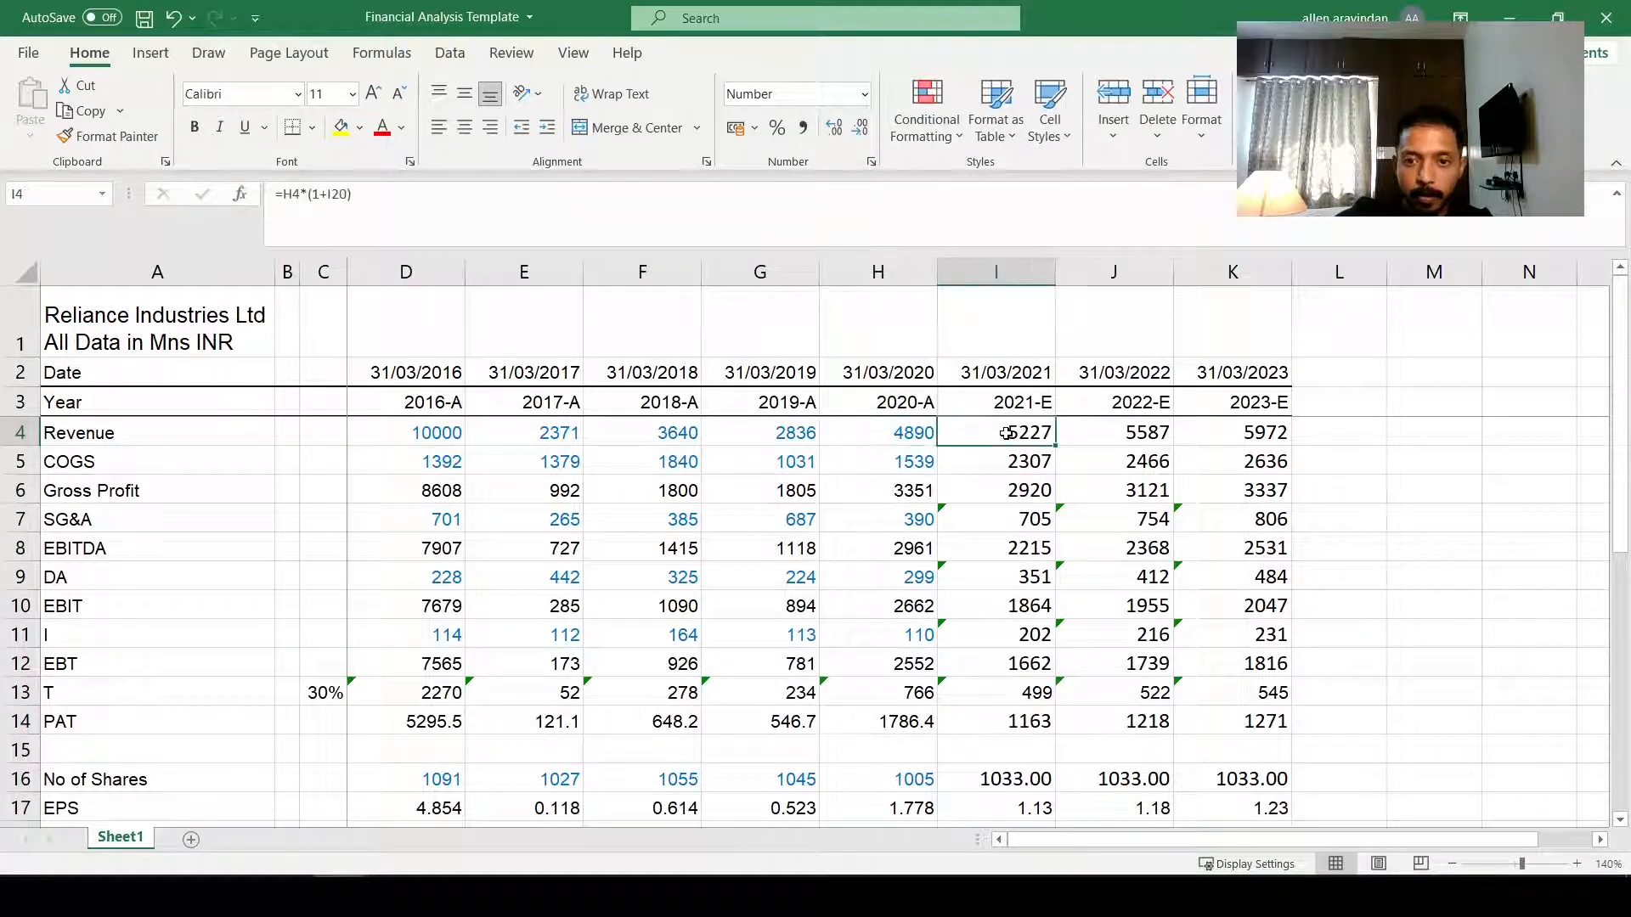
pyautogui.moveTo(1040, 442); pyautogui.dragTo(1176, 748)
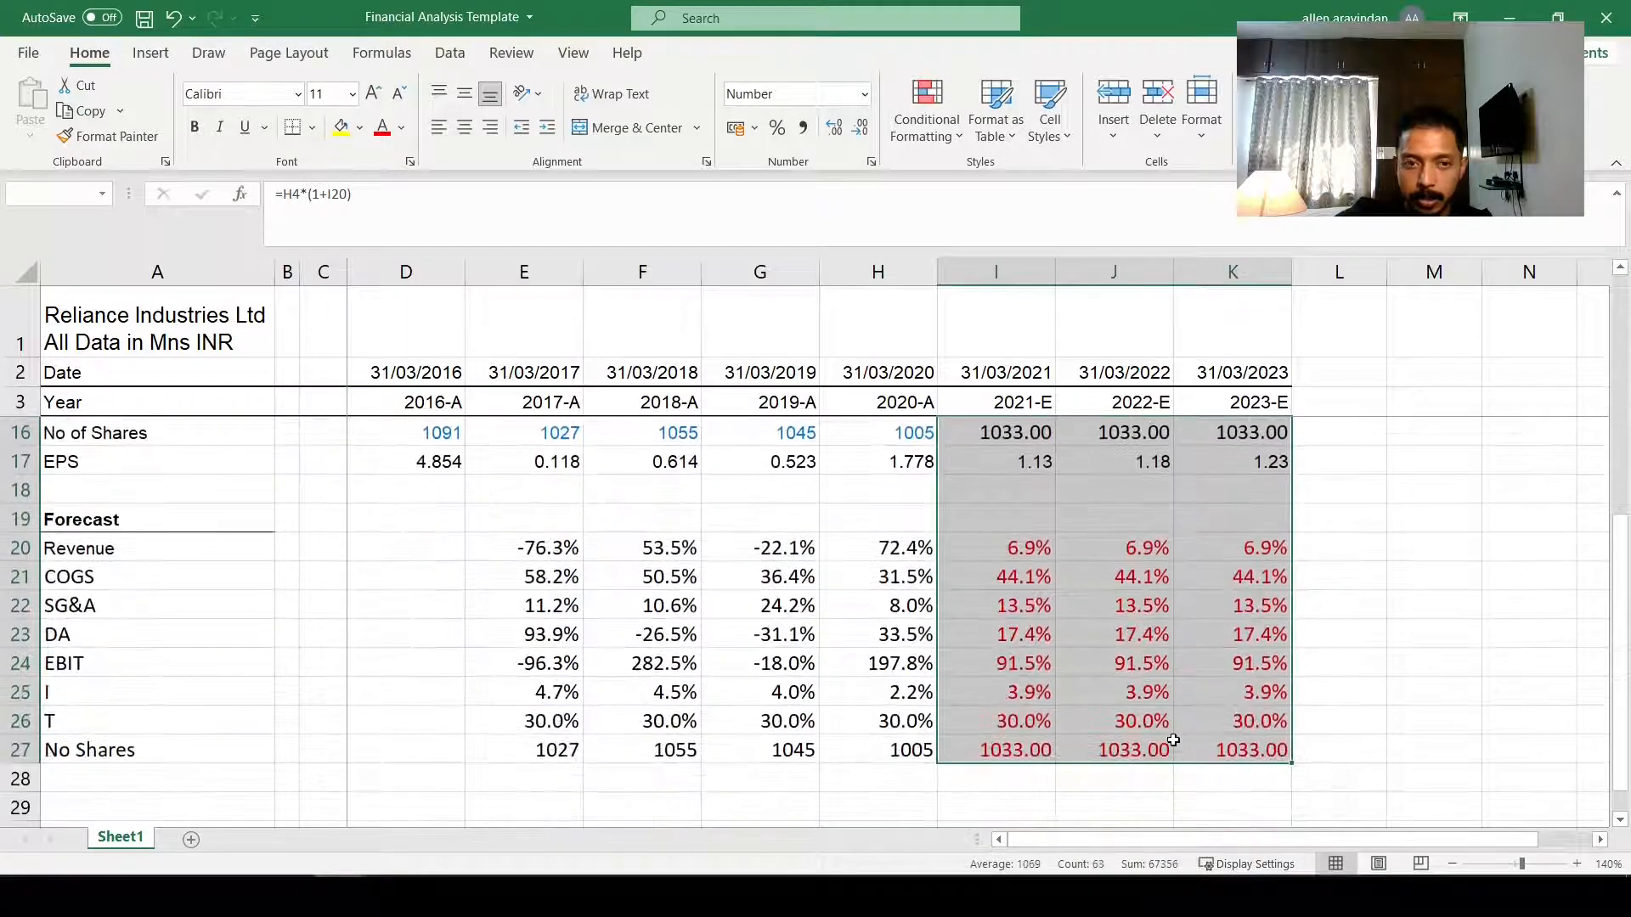
pyautogui.click(297, 95)
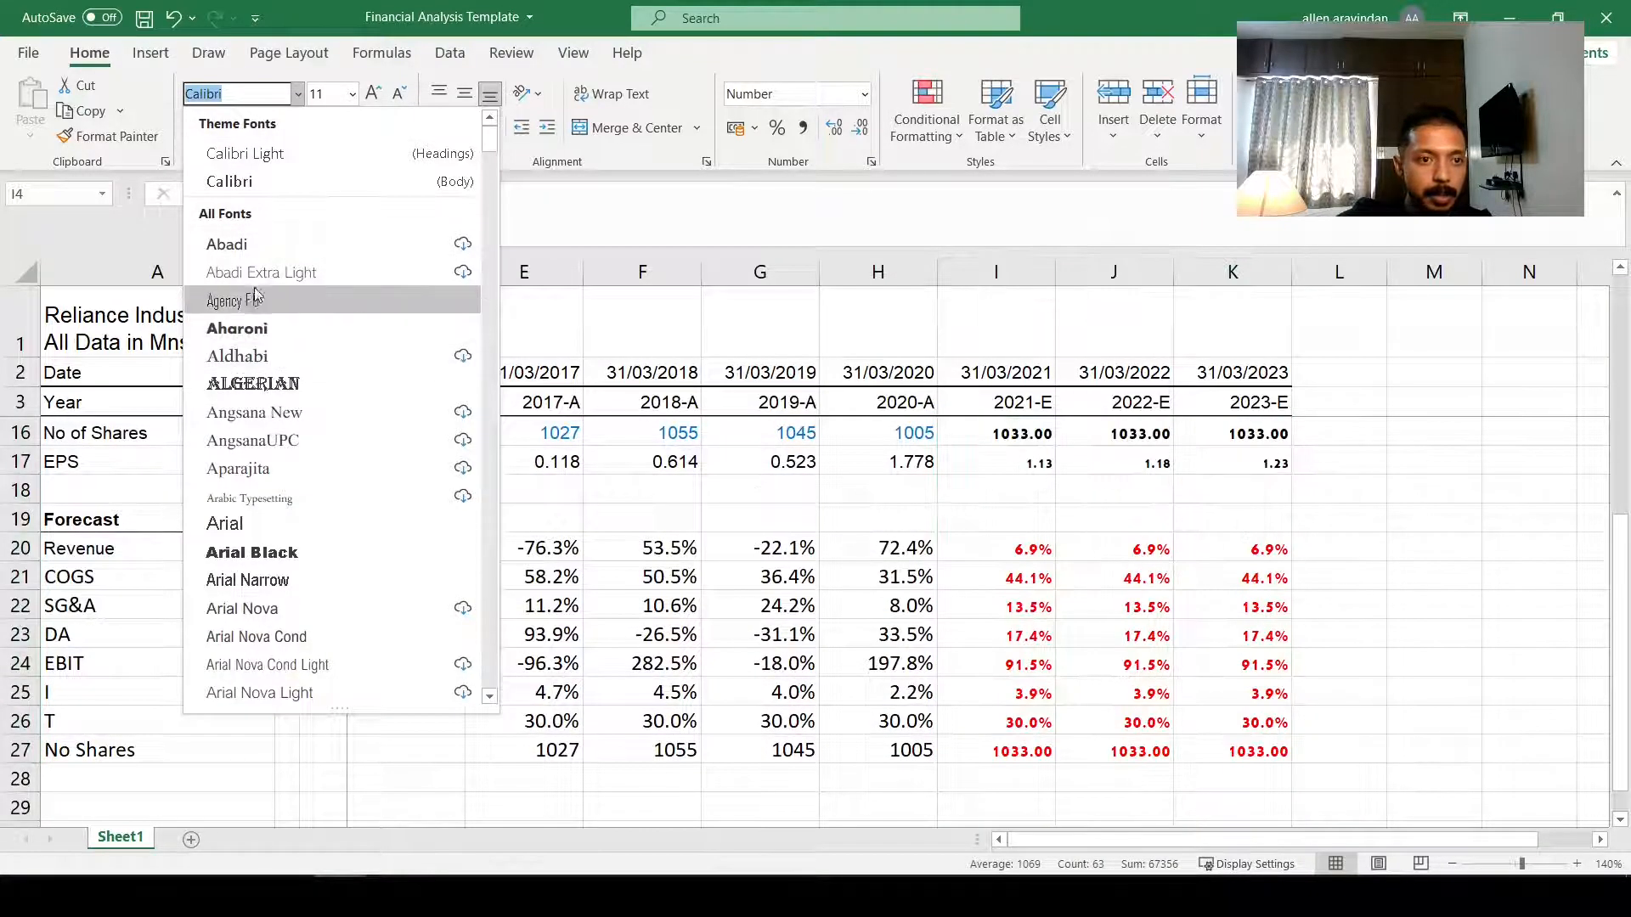
pyautogui.scroll(-1, 274, 294)
pyautogui.click(279, 433)
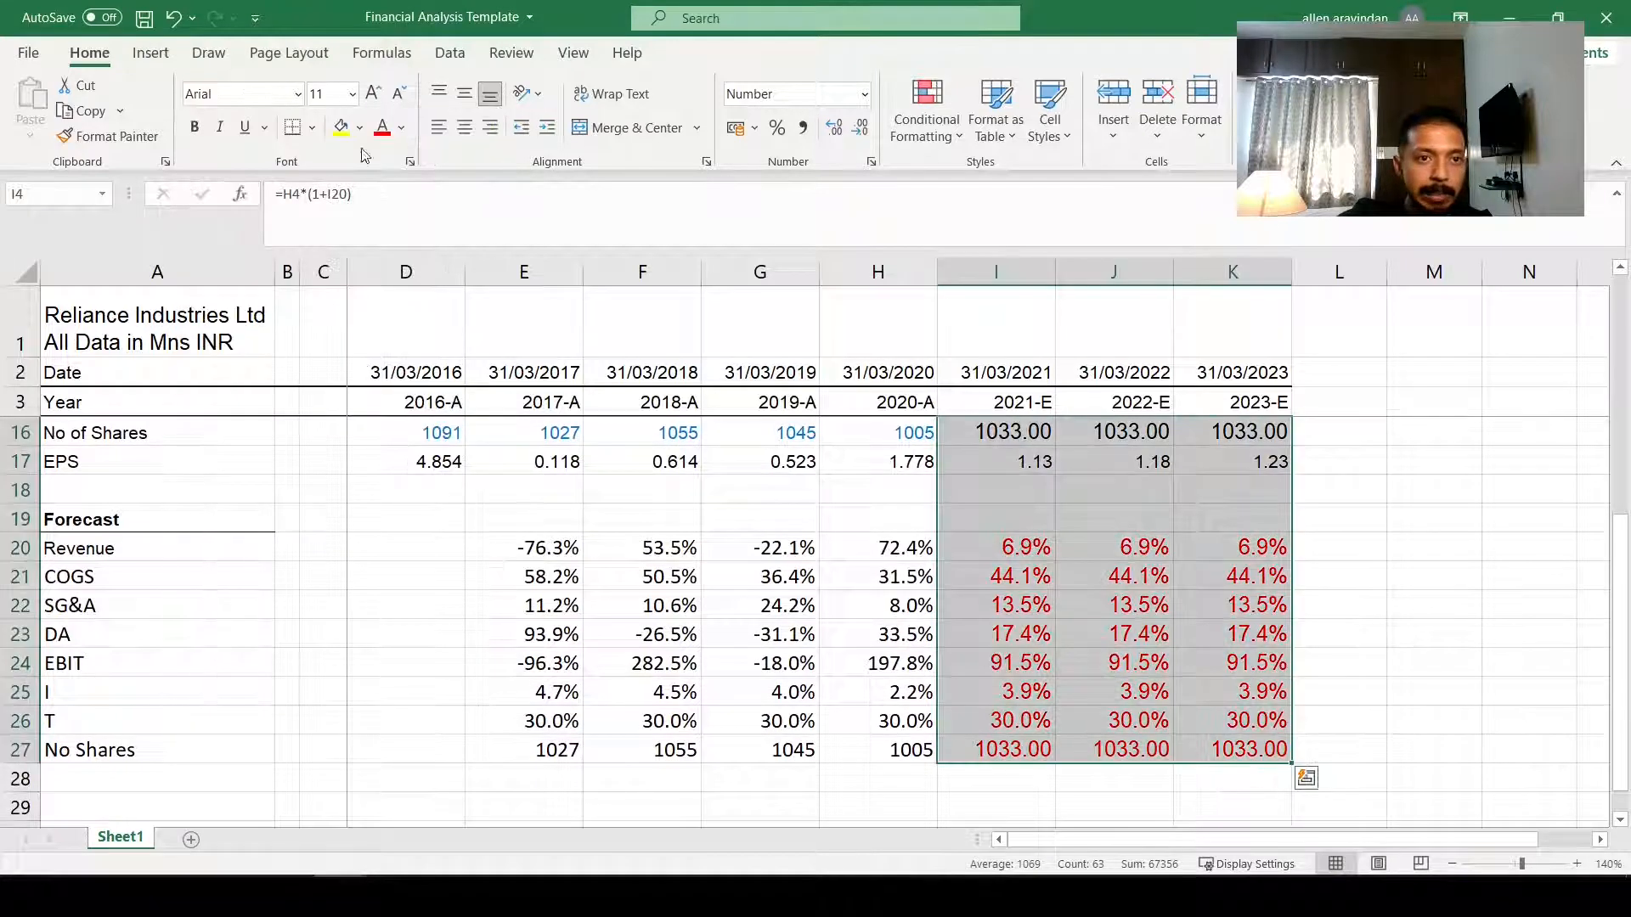
pyautogui.click(399, 93)
pyautogui.click(399, 93)
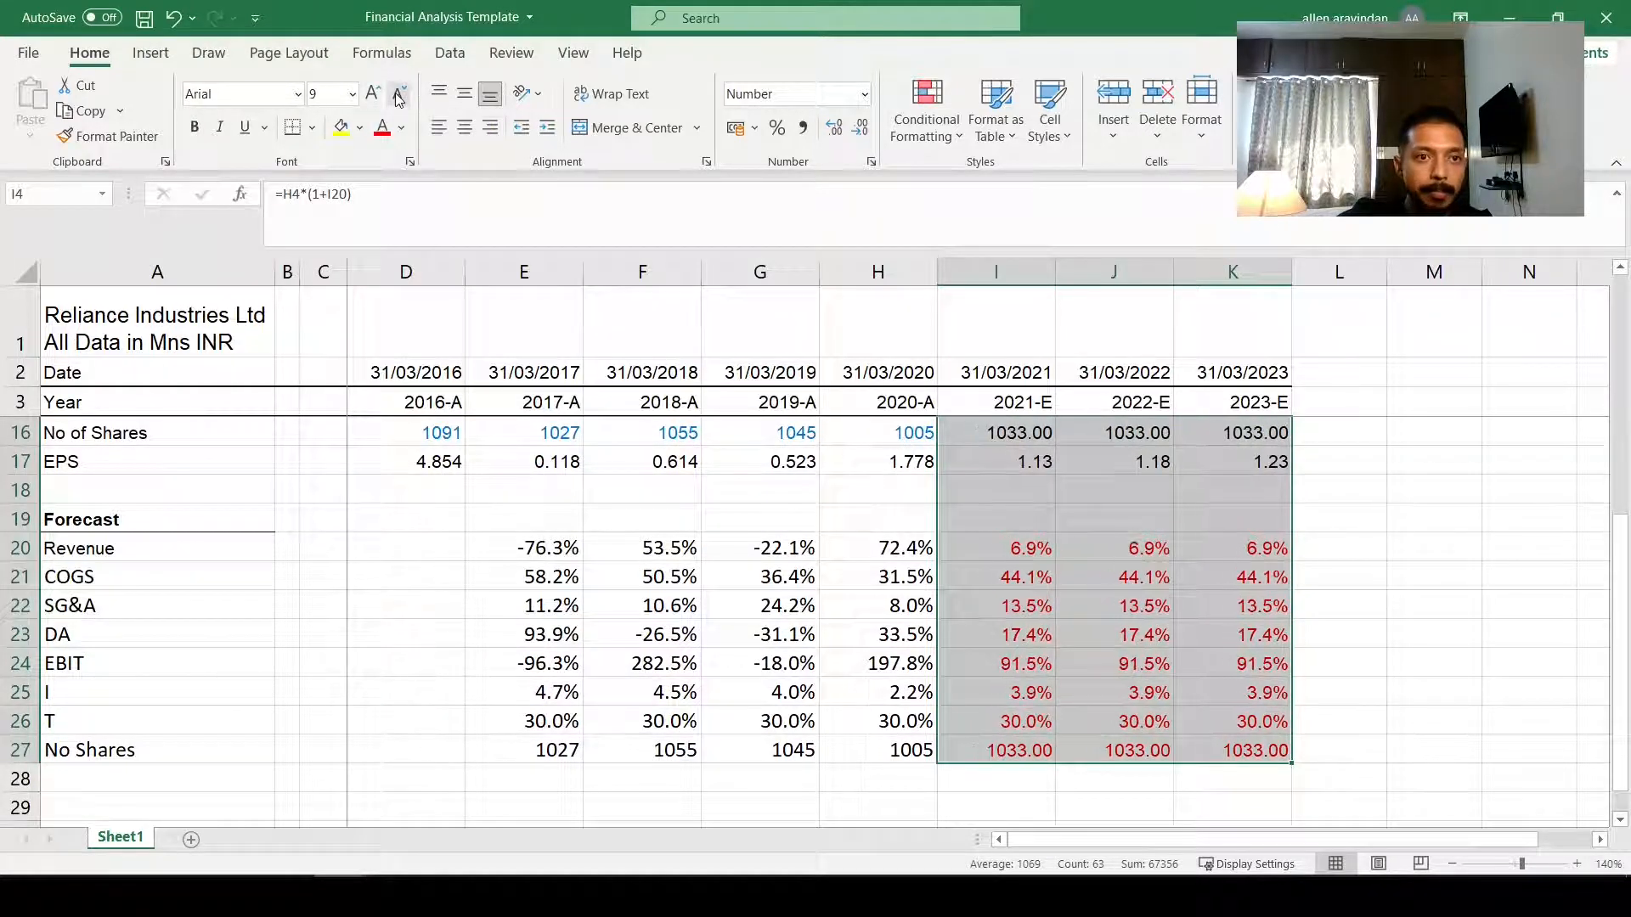
pyautogui.click(1096, 487)
# Step: Format the PAT row D14:K14 to show no decimal places
pyautogui.scroll(4, 1094, 487)
pyautogui.scroll(-3, 1079, 489)
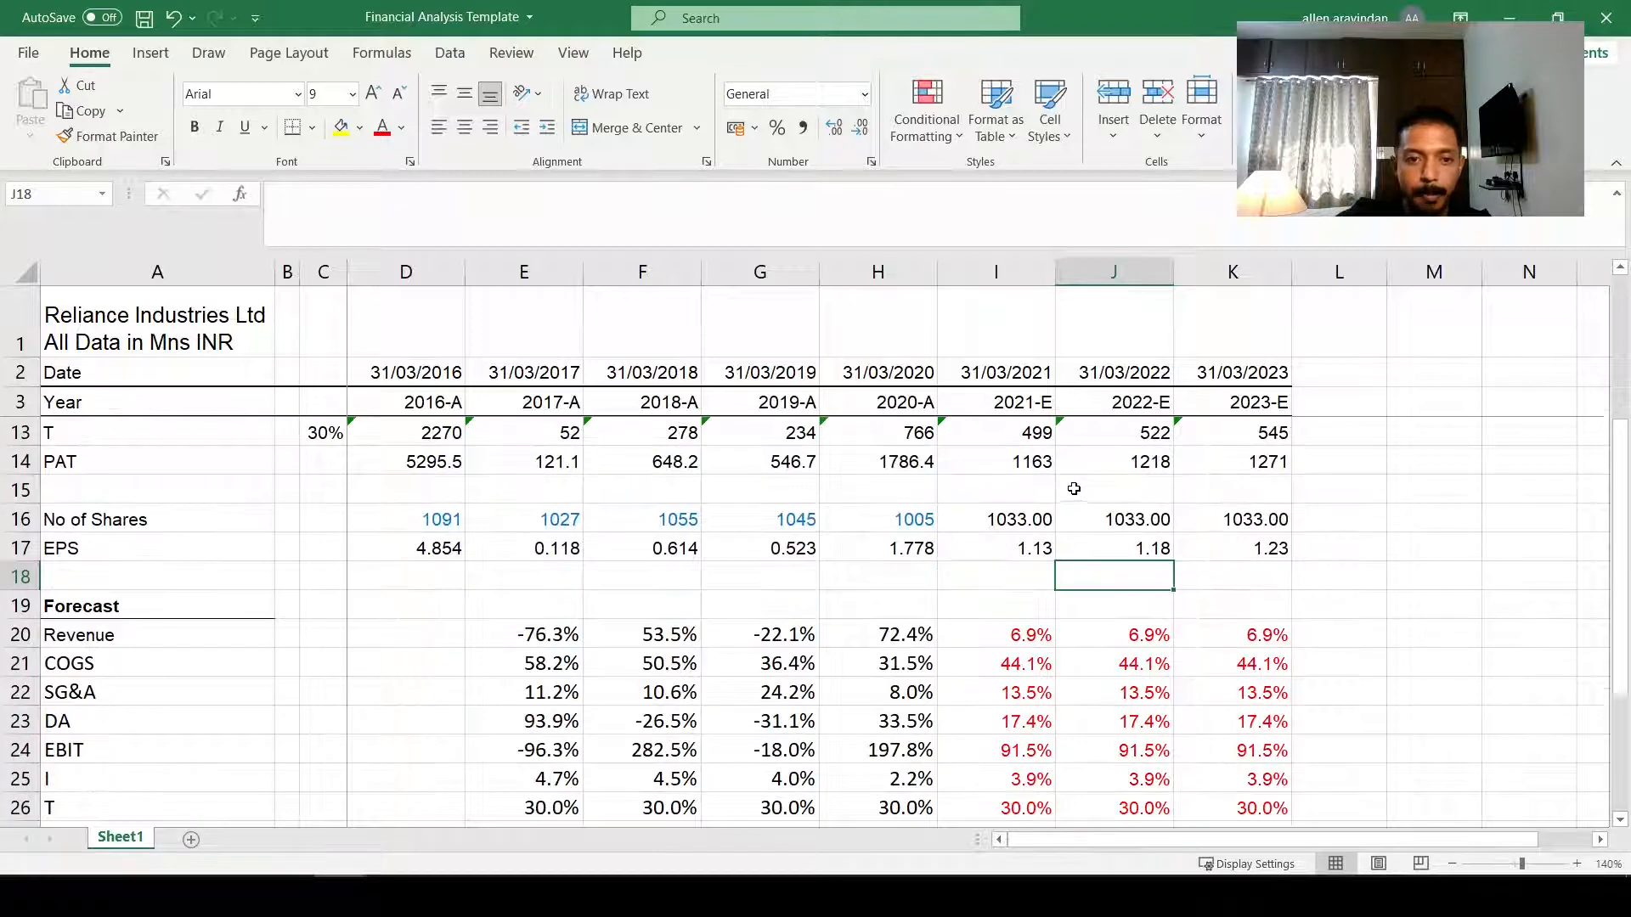
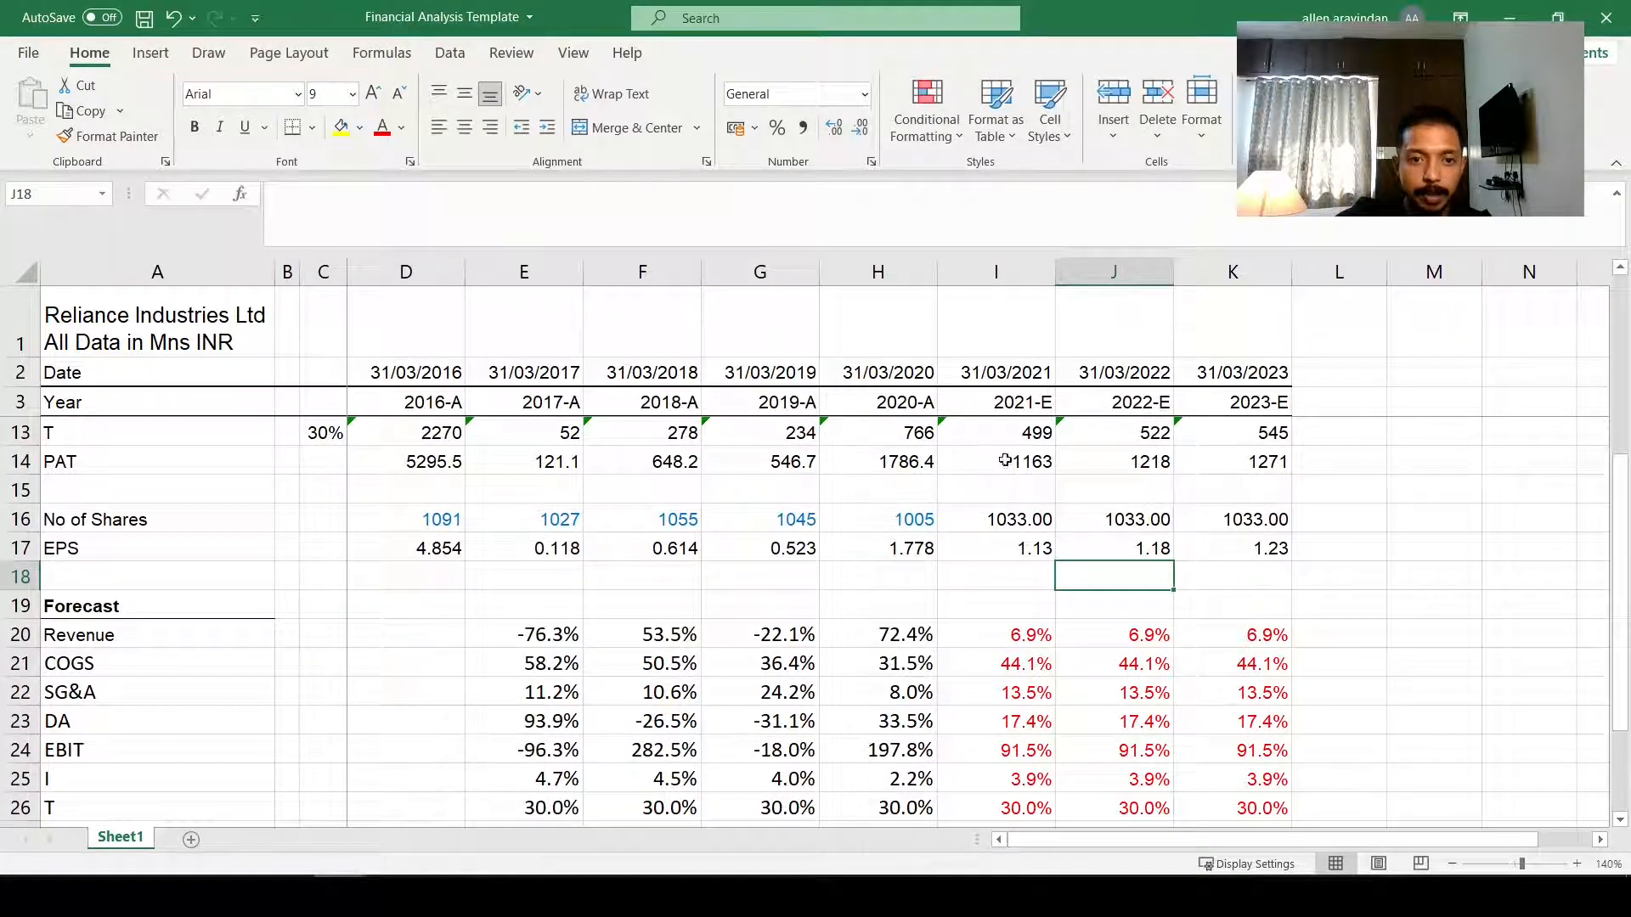
pyautogui.scroll(2, 376, 462)
pyautogui.moveTo(399, 634); pyautogui.dragTo(1265, 635)
pyautogui.click(862, 132)
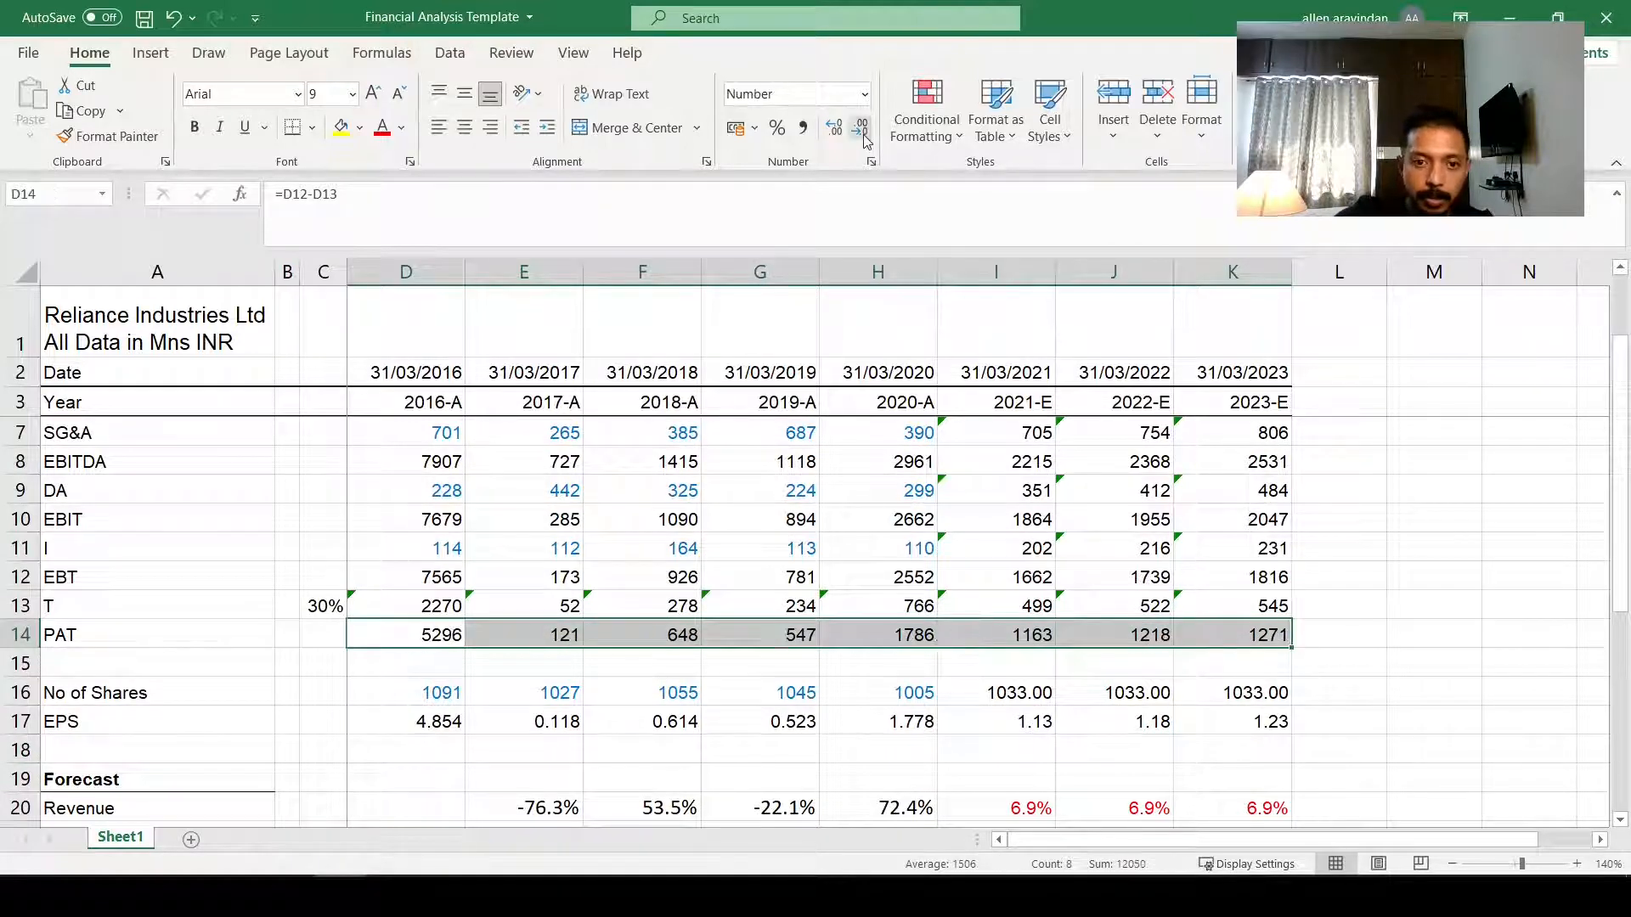
pyautogui.click(839, 546)
# Step: Format the whole EPS row D17:K17 to two decimal places
pyautogui.scroll(-2, 838, 546)
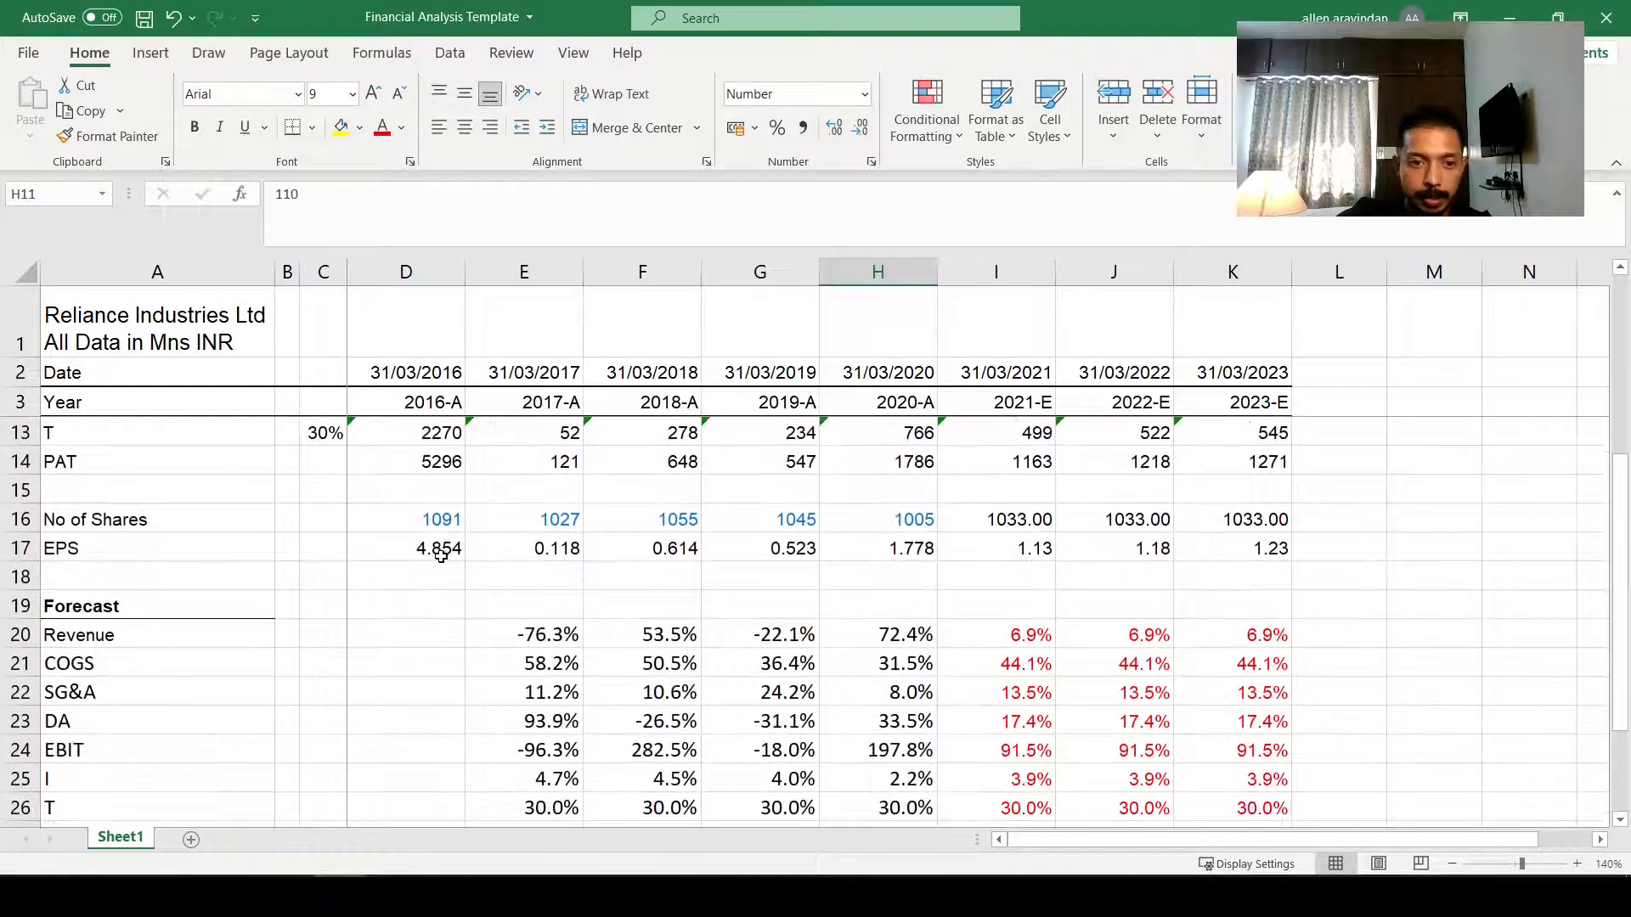
pyautogui.moveTo(441, 554); pyautogui.dragTo(1274, 550)
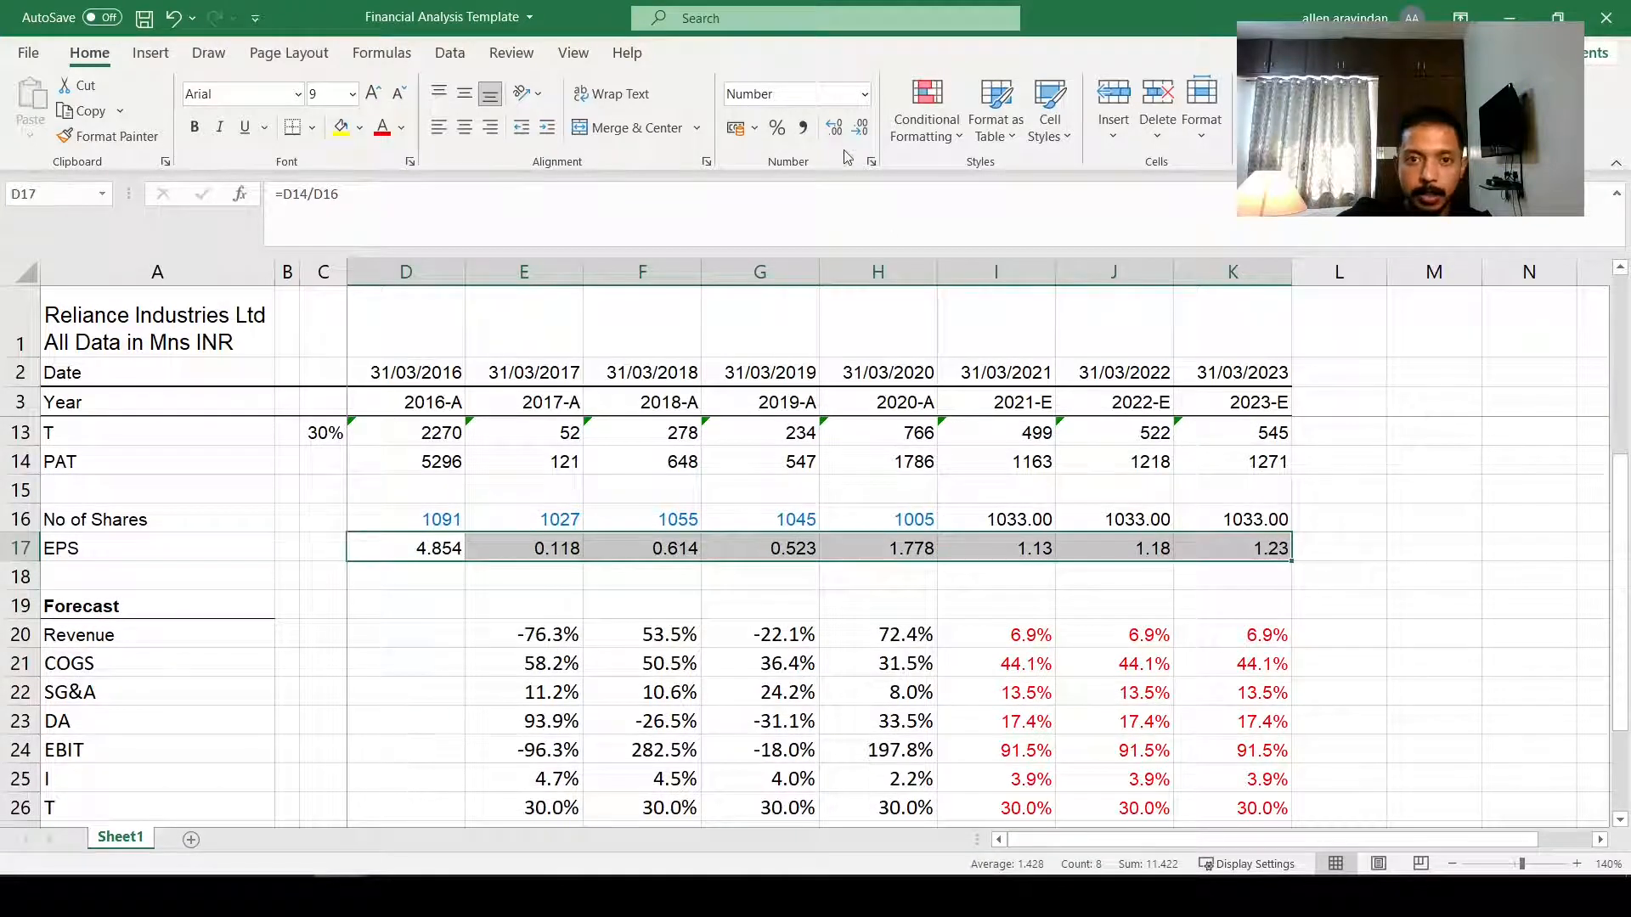
pyautogui.click(862, 132)
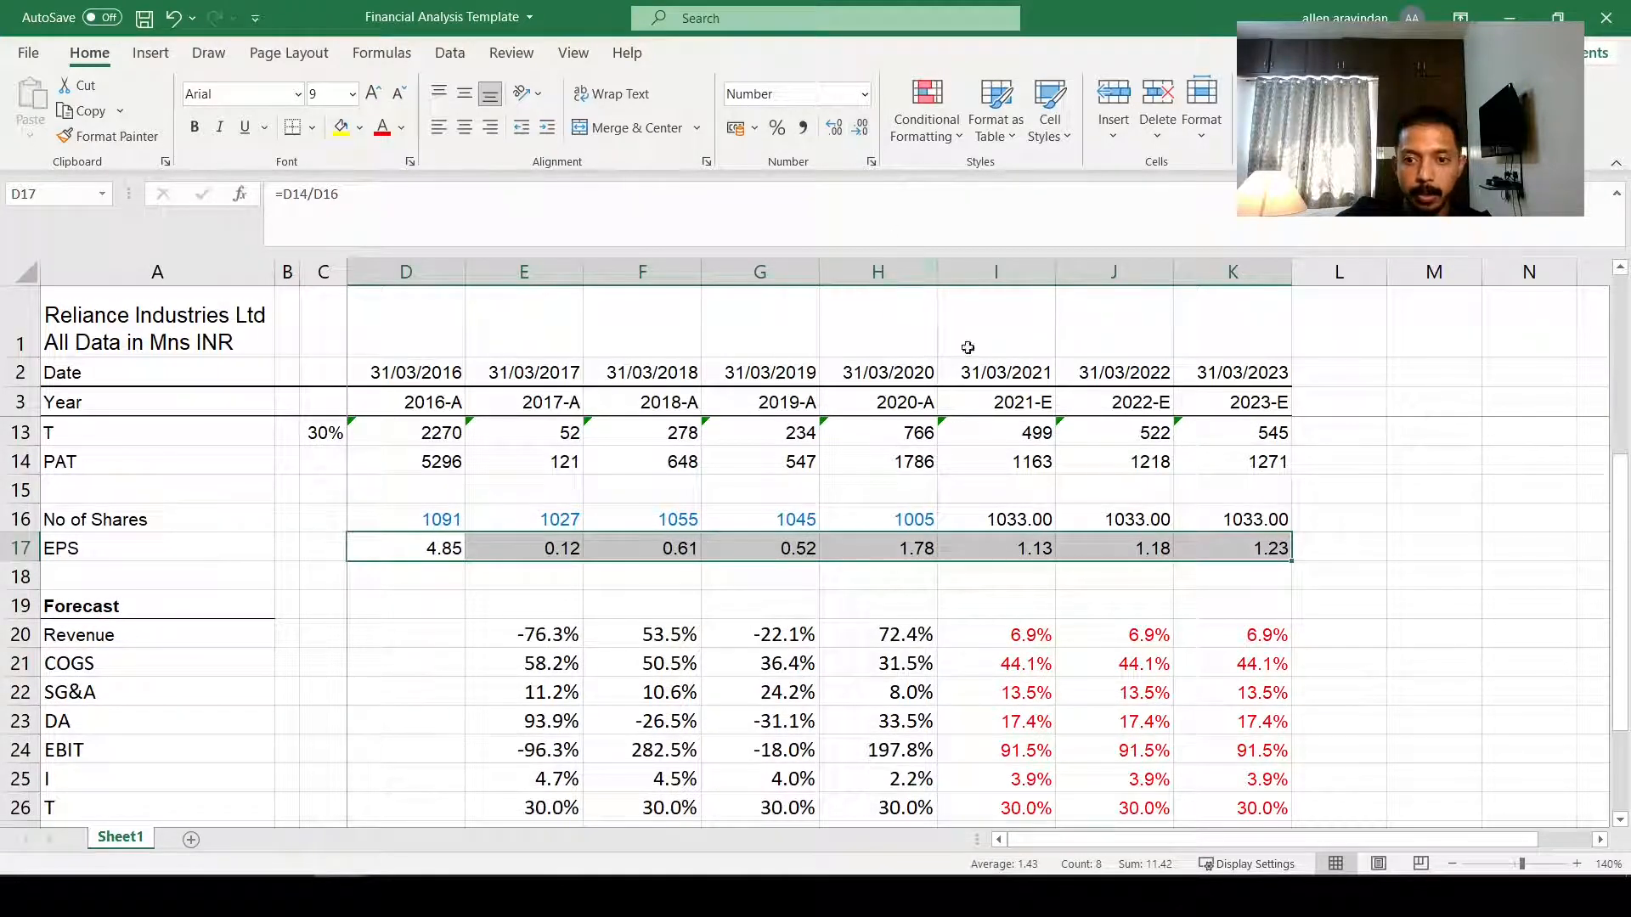
# Step: Reduce the forecast block E20:K27 by one decimal place so the percentages are whole numbers
pyautogui.scroll(-3, 976, 636)
pyautogui.scroll(2, 832, 597)
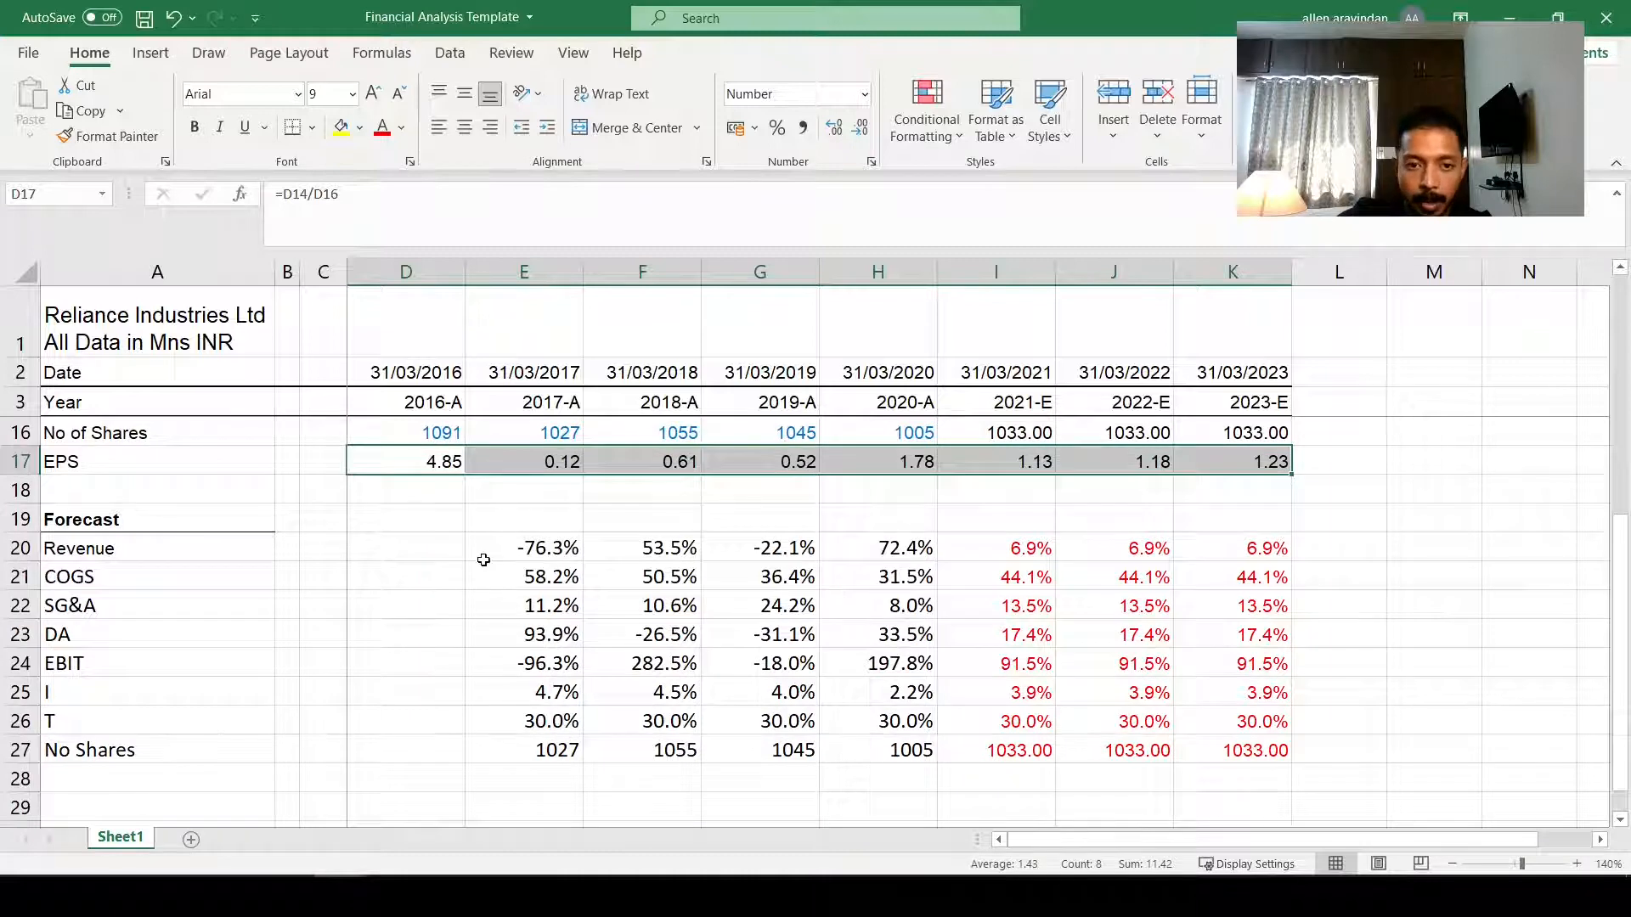
pyautogui.moveTo(483, 560)
pyautogui.mouseDown()
pyautogui.moveTo(526, 552)
pyautogui.moveTo(1336, 725)
pyautogui.moveTo(1283, 752)
pyautogui.mouseUp()
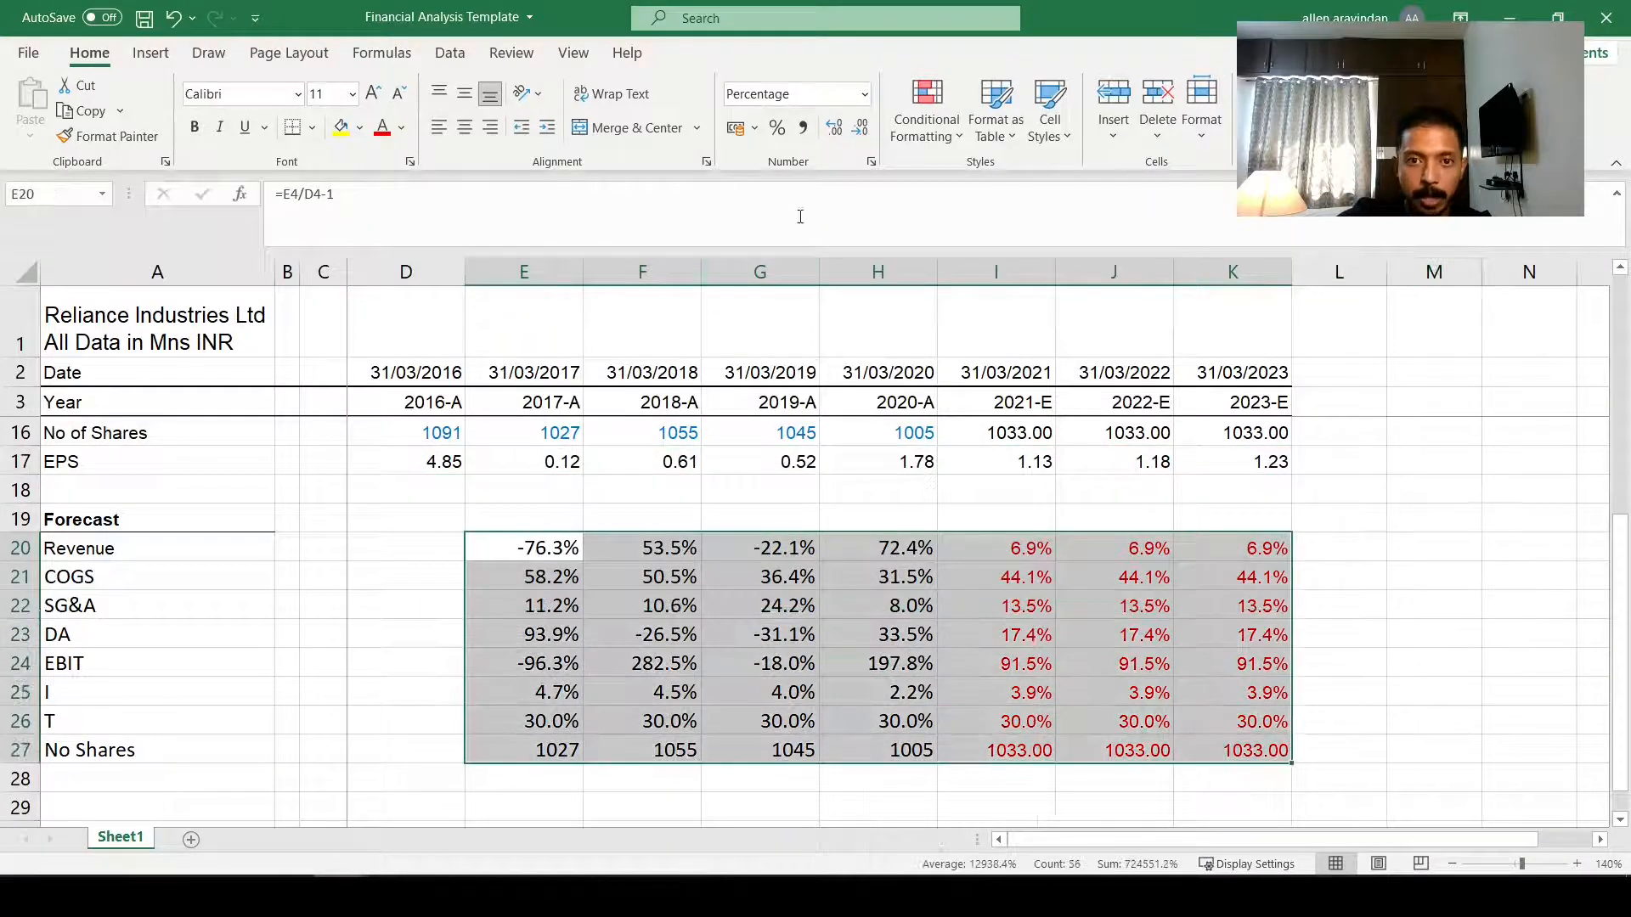
pyautogui.click(861, 127)
pyautogui.click(1189, 606)
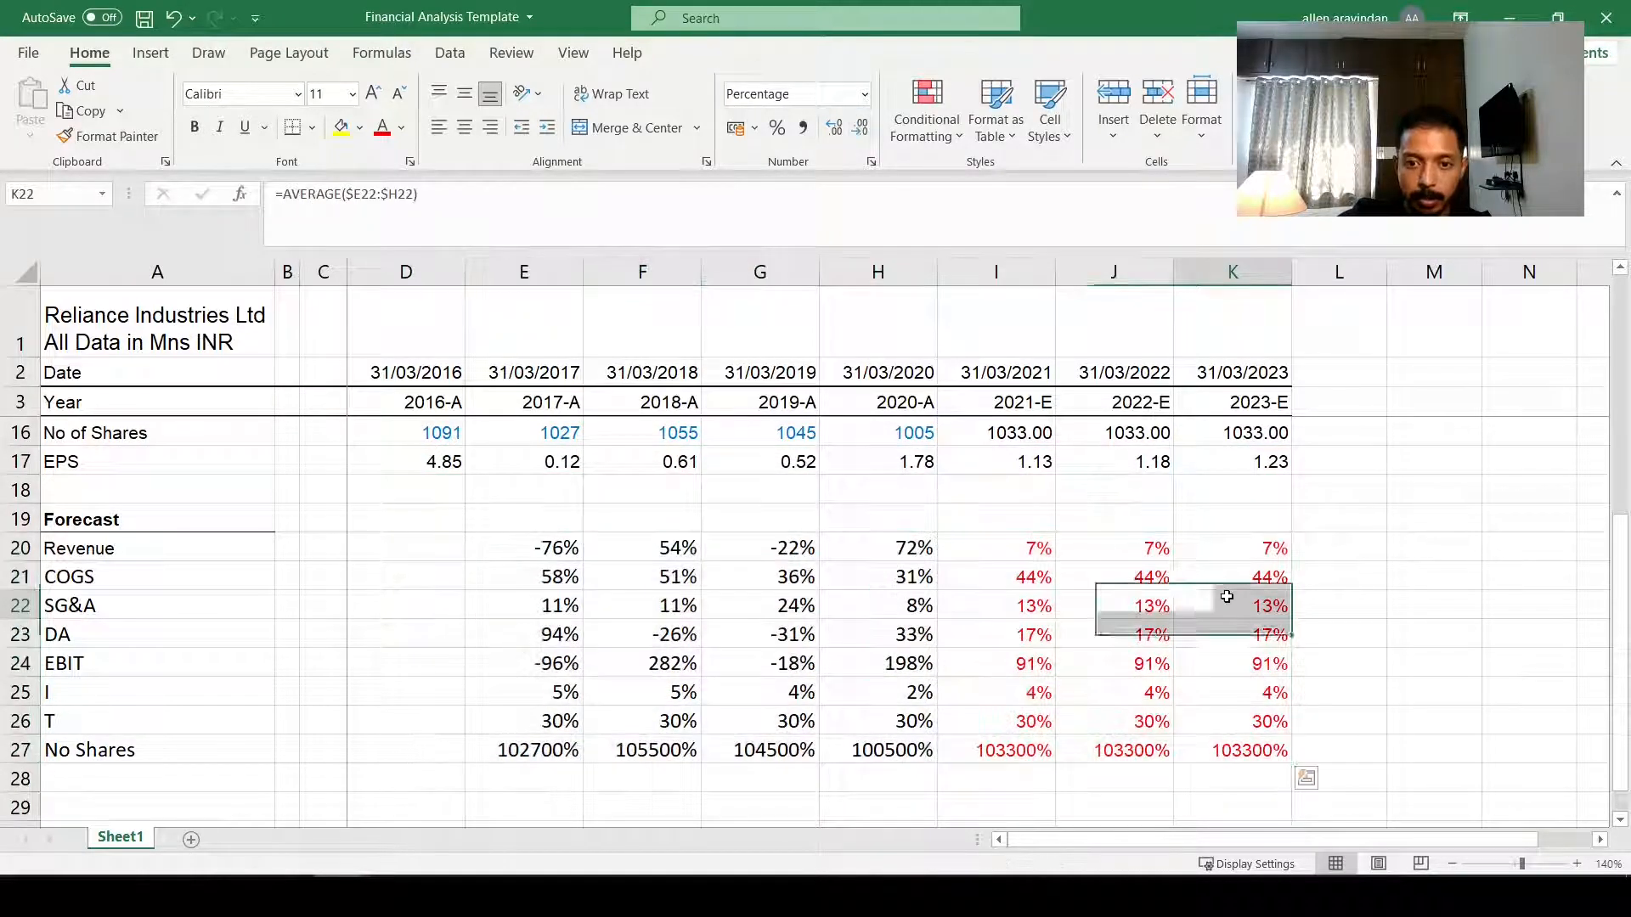
# Step: Review the EPS row and the projected income statement figures for 2021-E to 2023-E
pyautogui.scroll(2, 1134, 550)
pyautogui.scroll(-2, 1130, 552)
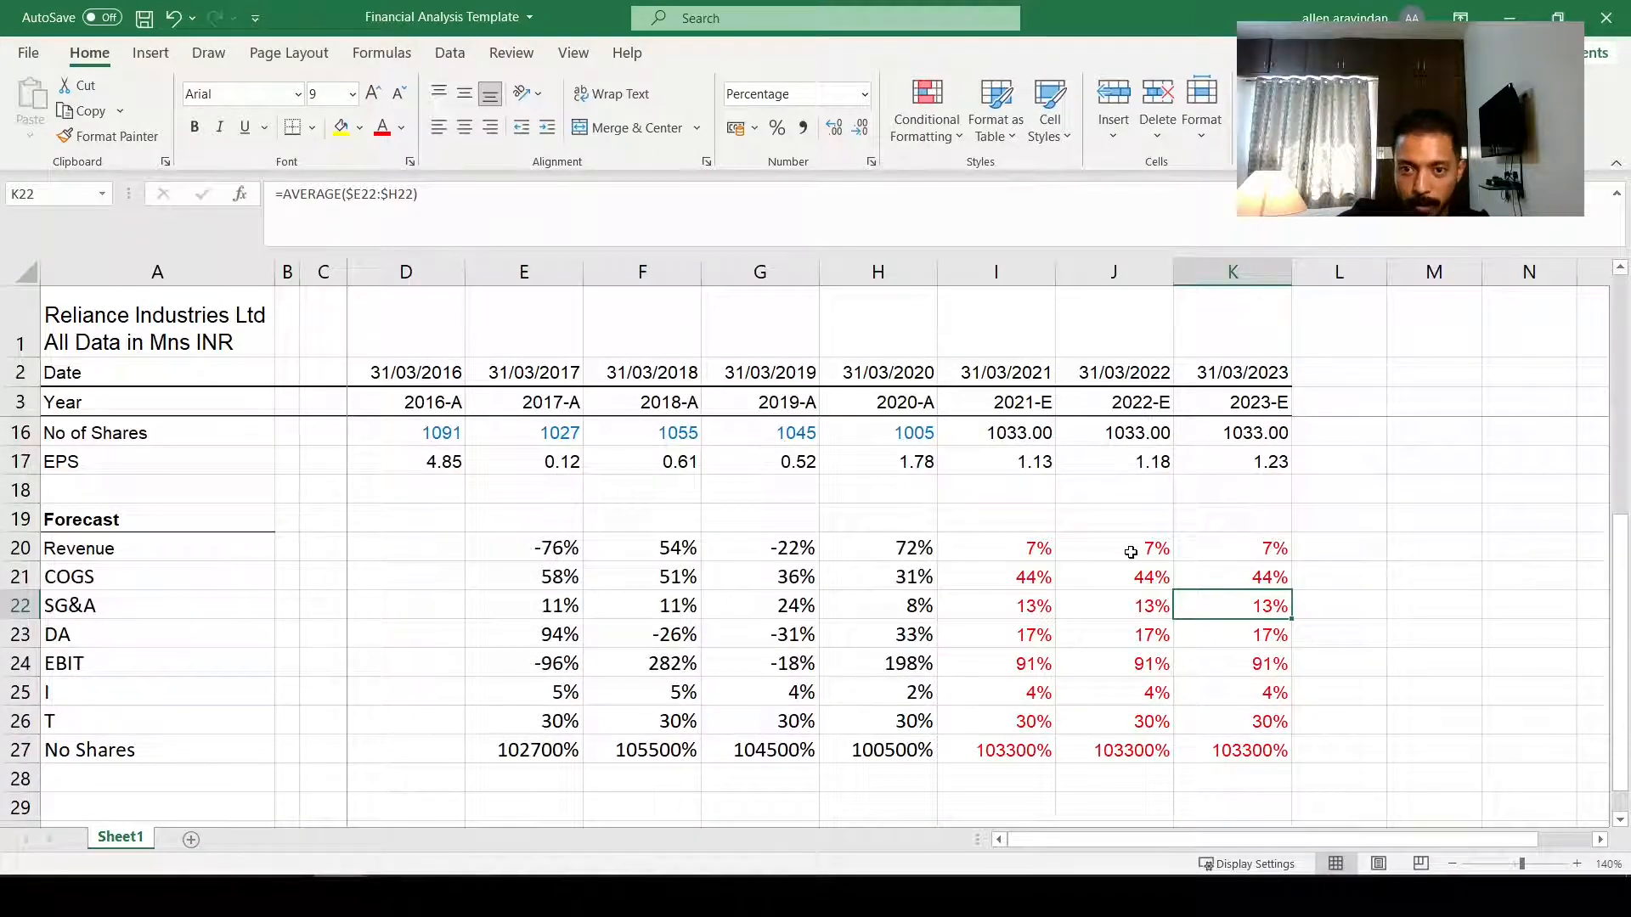
pyautogui.scroll(1, 1130, 552)
pyautogui.click(778, 531)
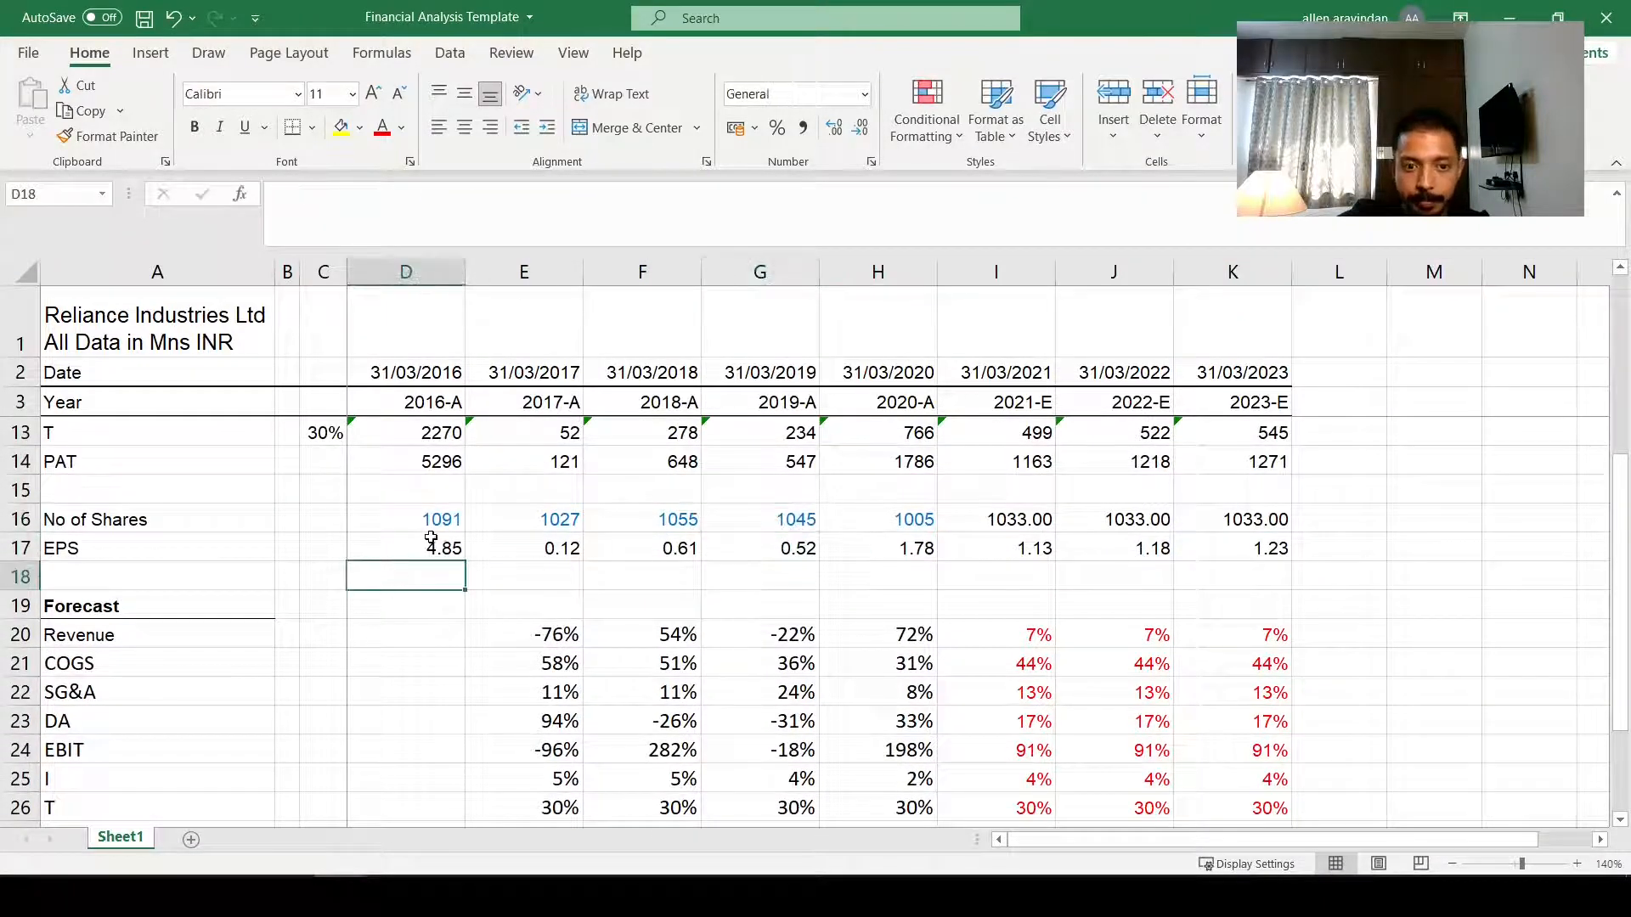
pyautogui.moveTo(425, 548); pyautogui.dragTo(1257, 551)
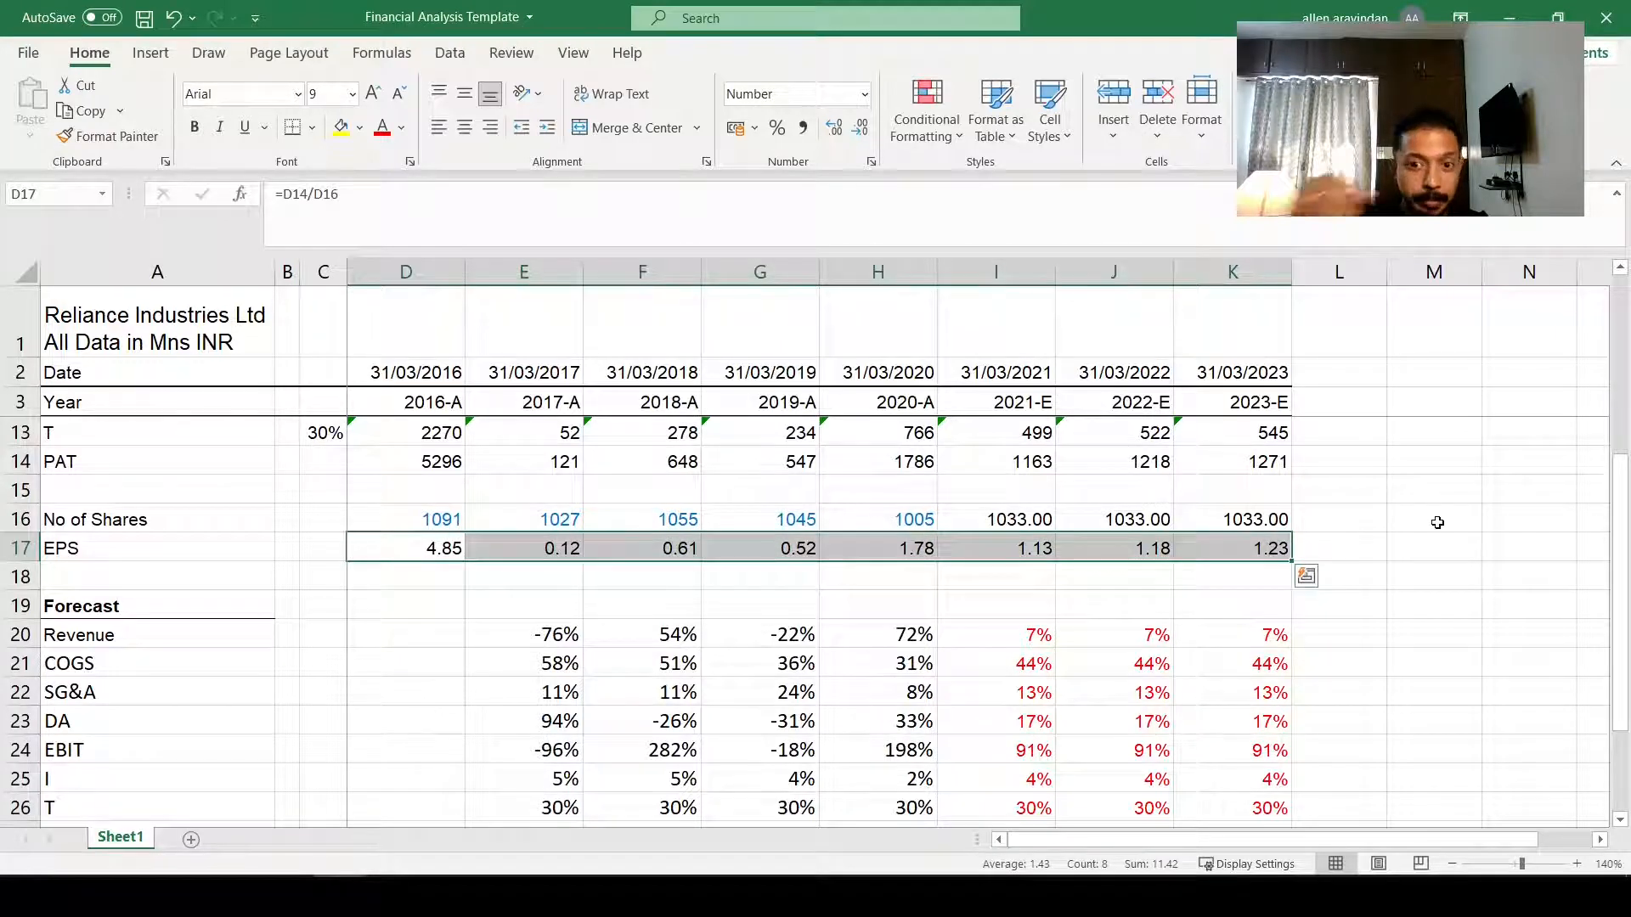
pyautogui.scroll(3, 1437, 523)
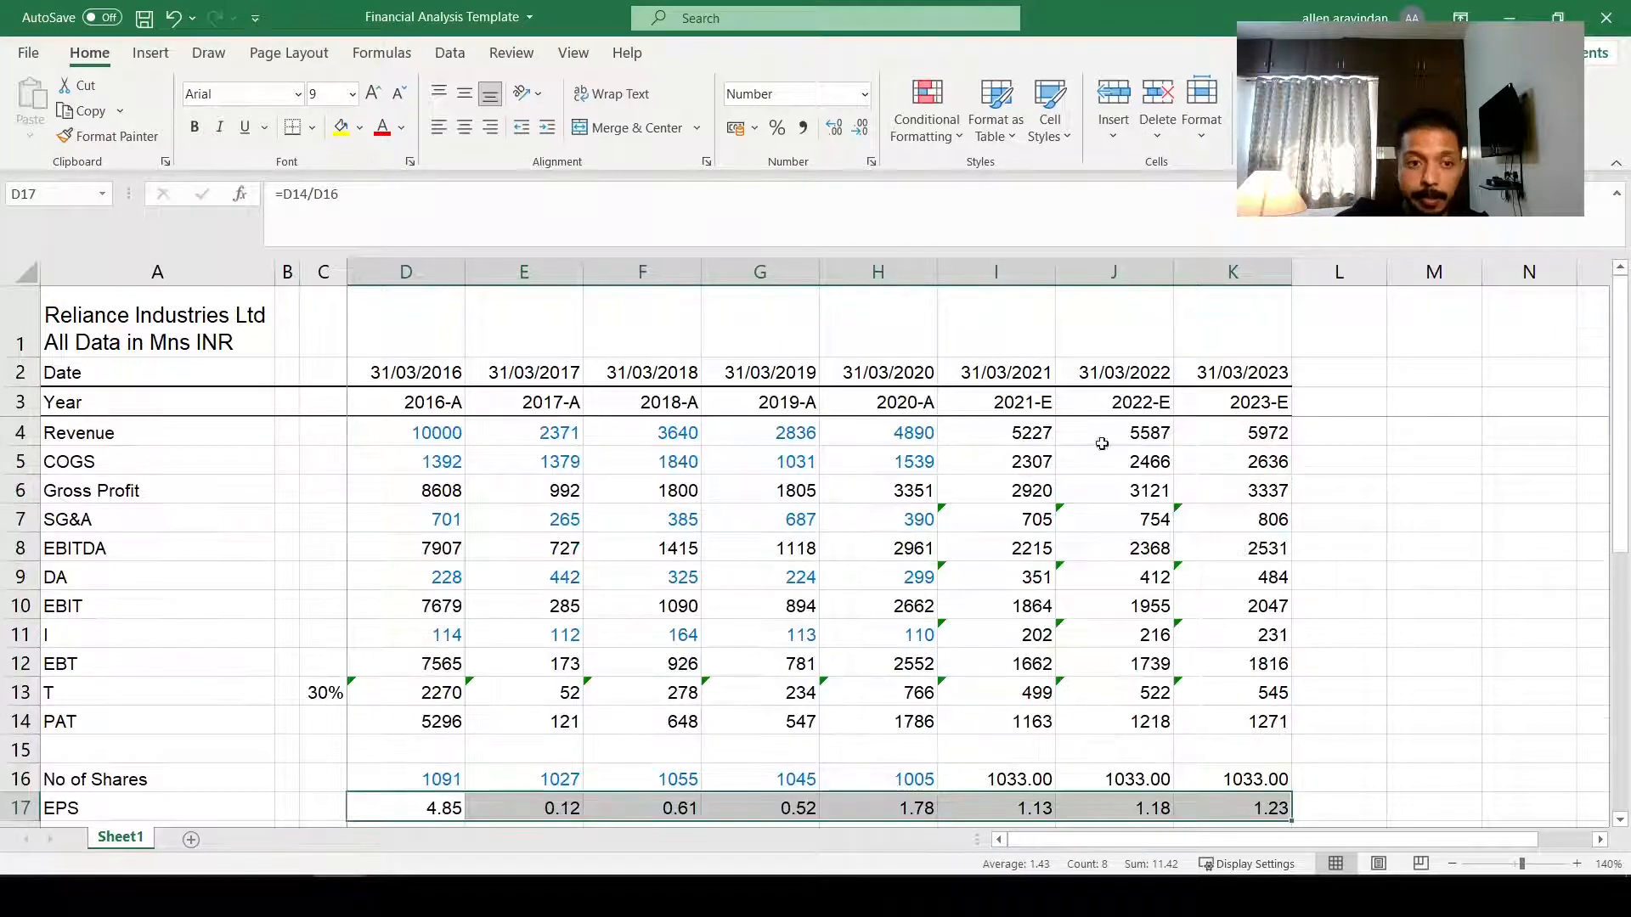
pyautogui.click(979, 439)
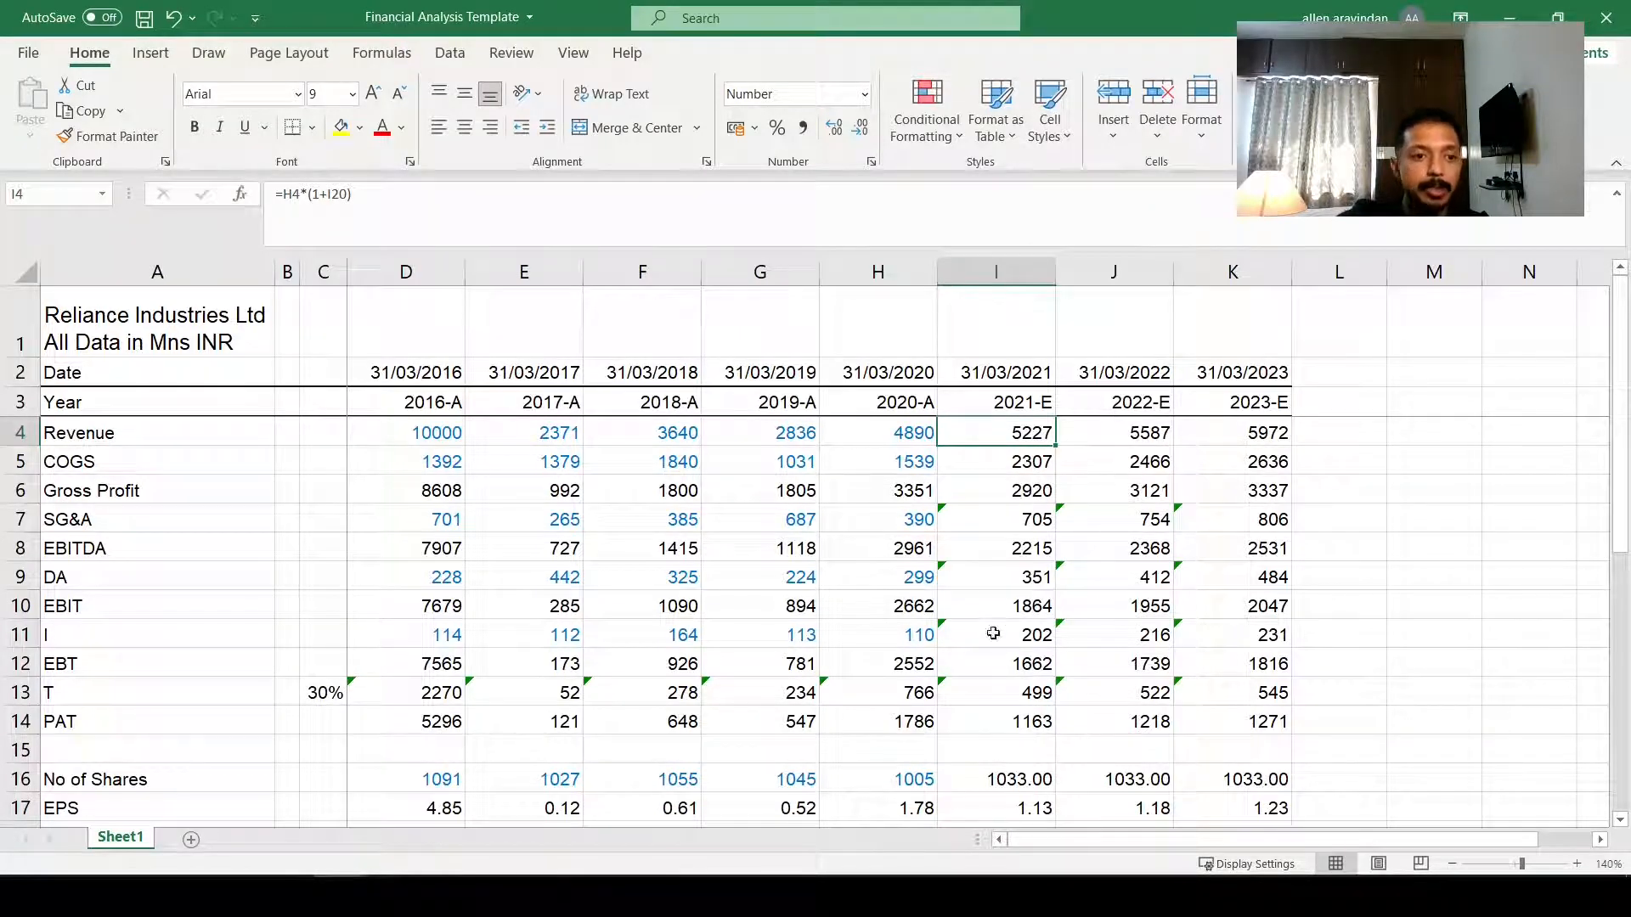
pyautogui.scroll(-1, 987, 628)
pyautogui.scroll(1, 990, 509)
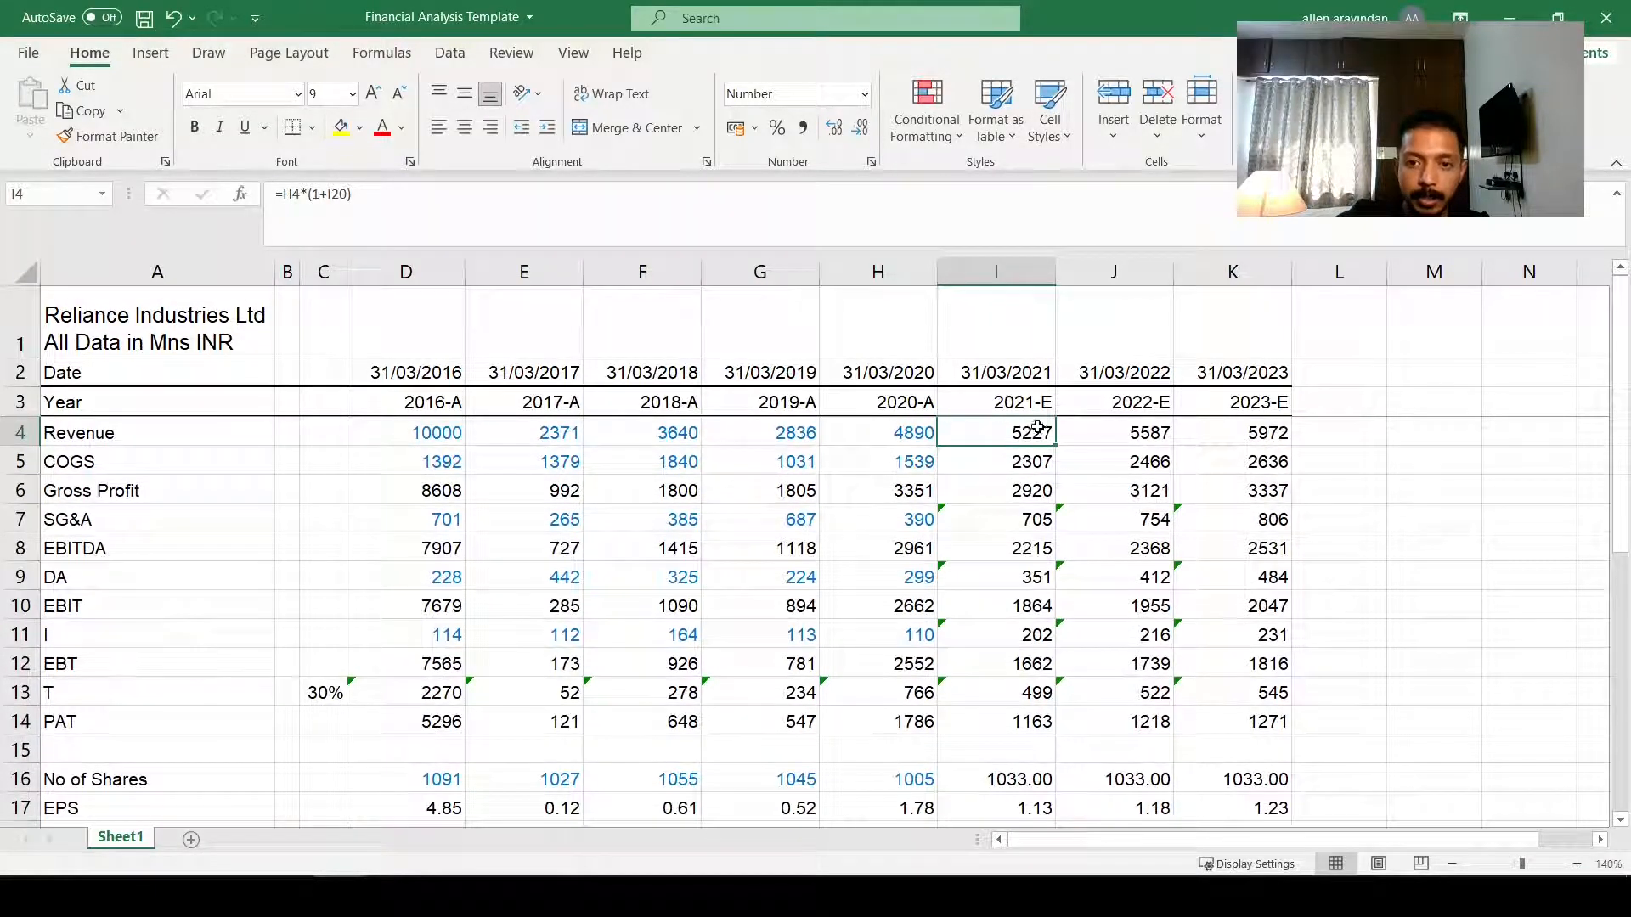
pyautogui.moveTo(1037, 429); pyautogui.dragTo(1216, 719)
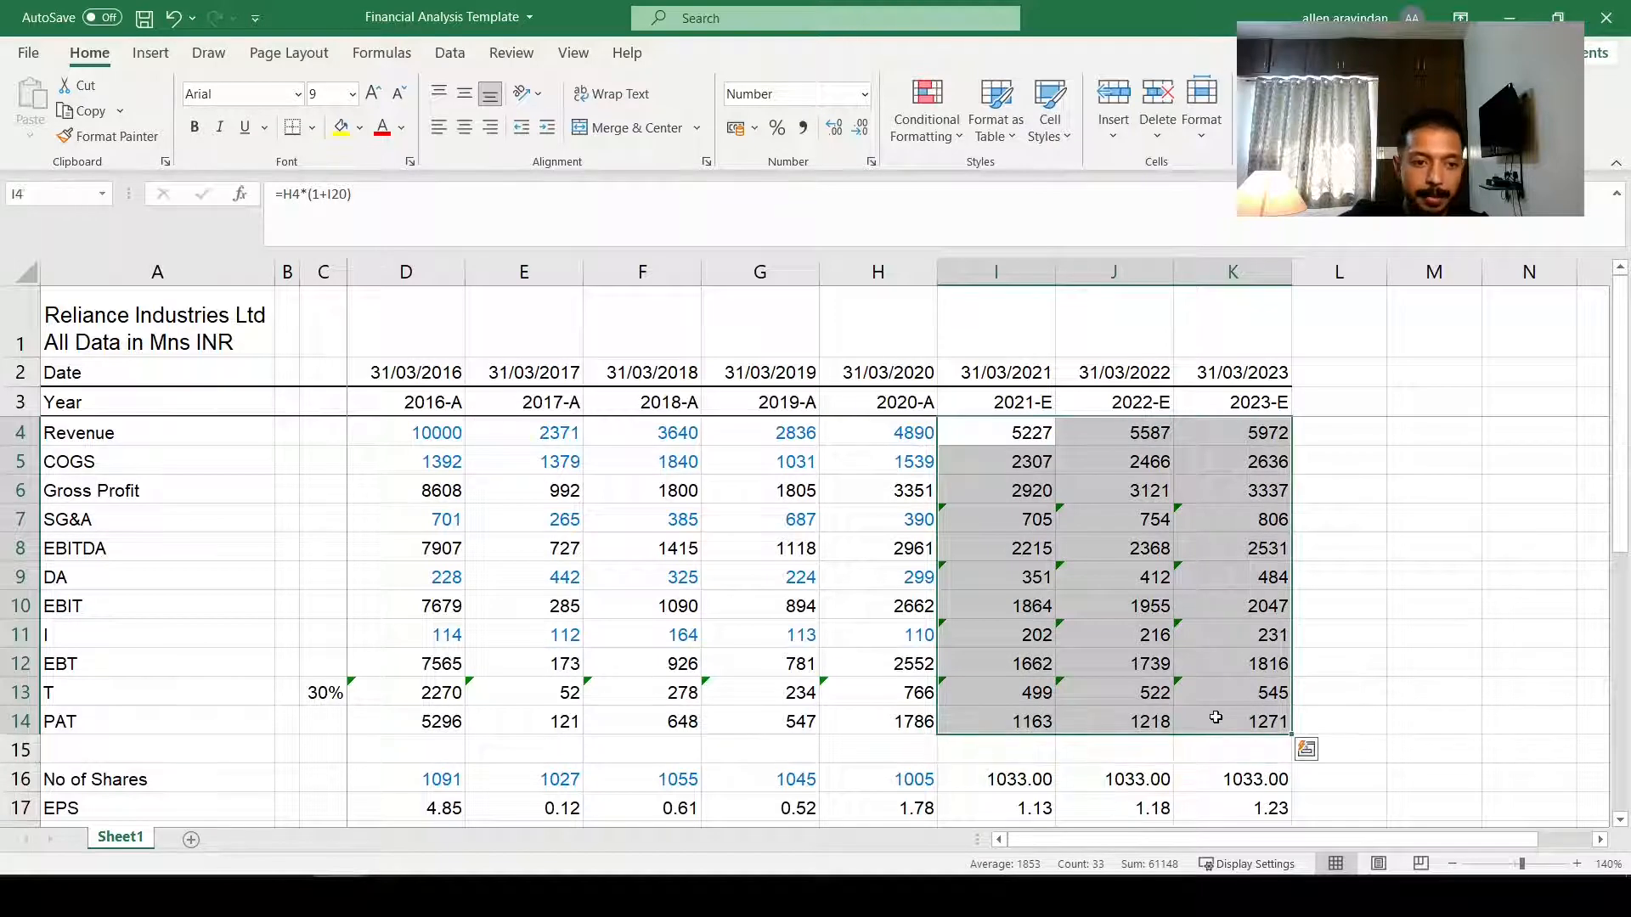
pyautogui.scroll(-2, 1216, 718)
# Step: Color the projected number of shares in I16:K16 red
pyautogui.click(1019, 635)
pyautogui.click(1011, 606)
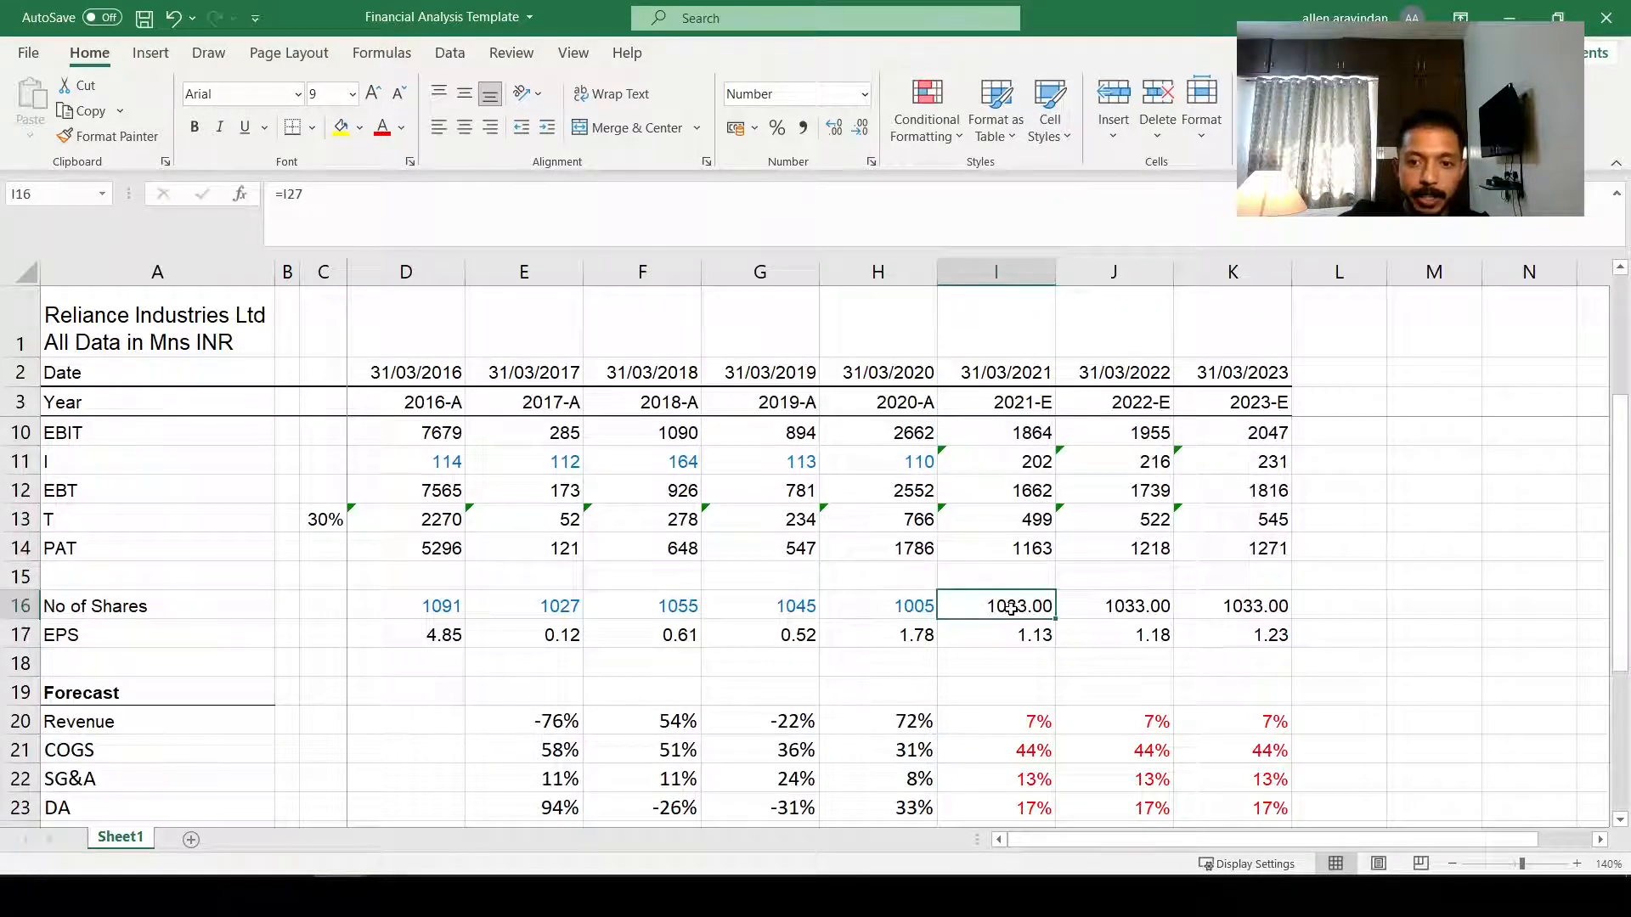
pyautogui.hotkey('ctrl', 'shift', 'Right')
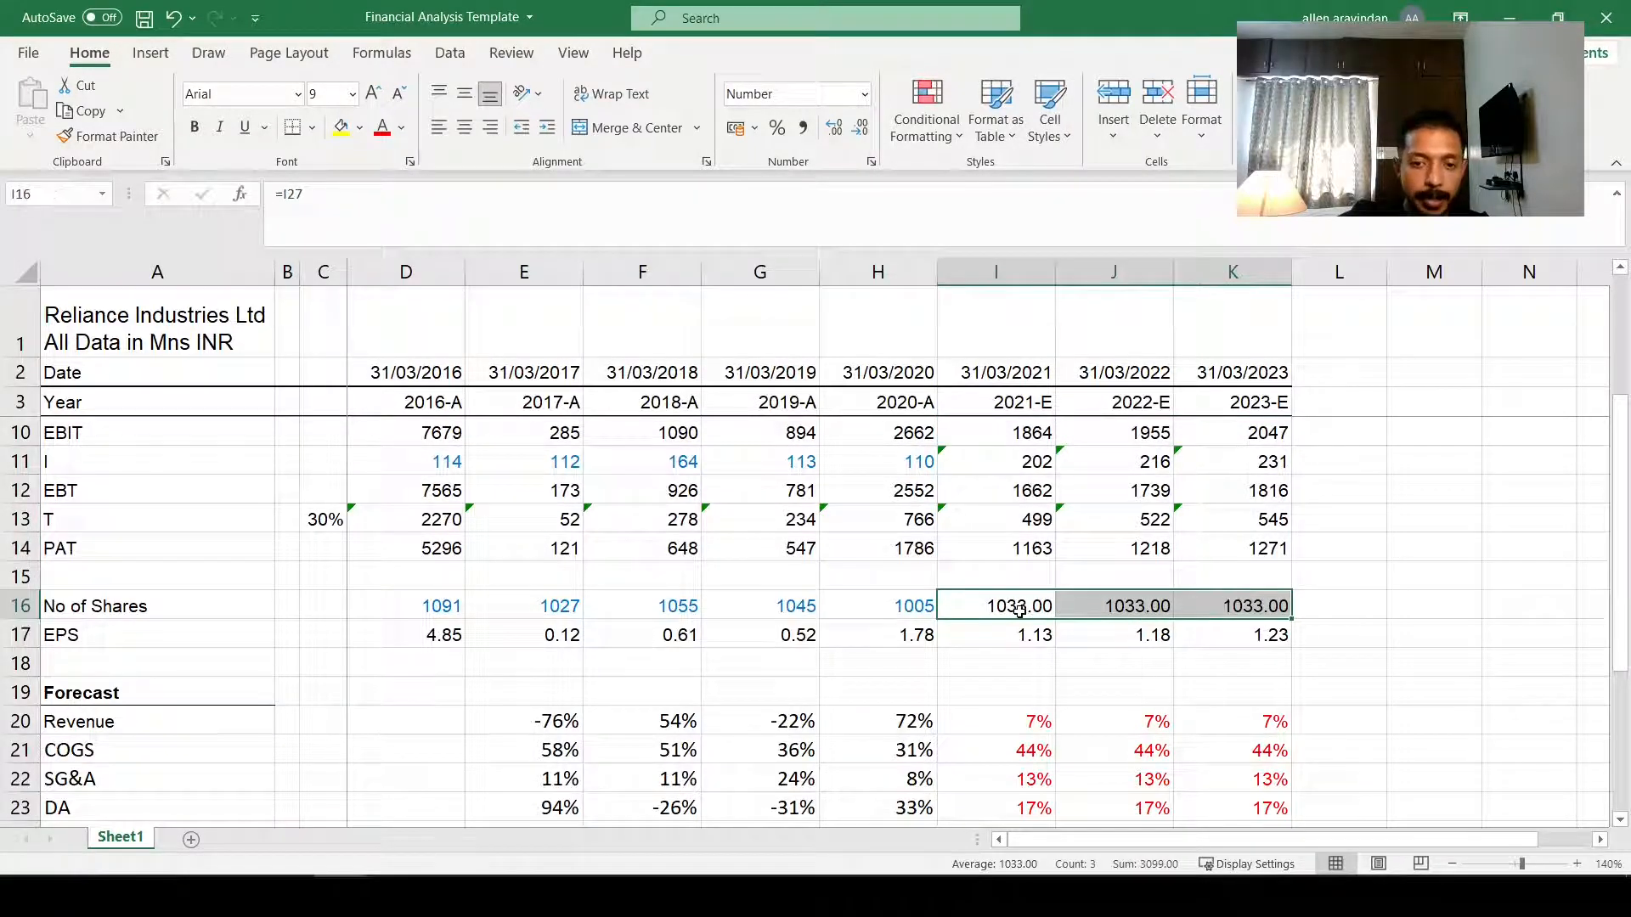
pyautogui.click(381, 128)
pyautogui.click(1113, 637)
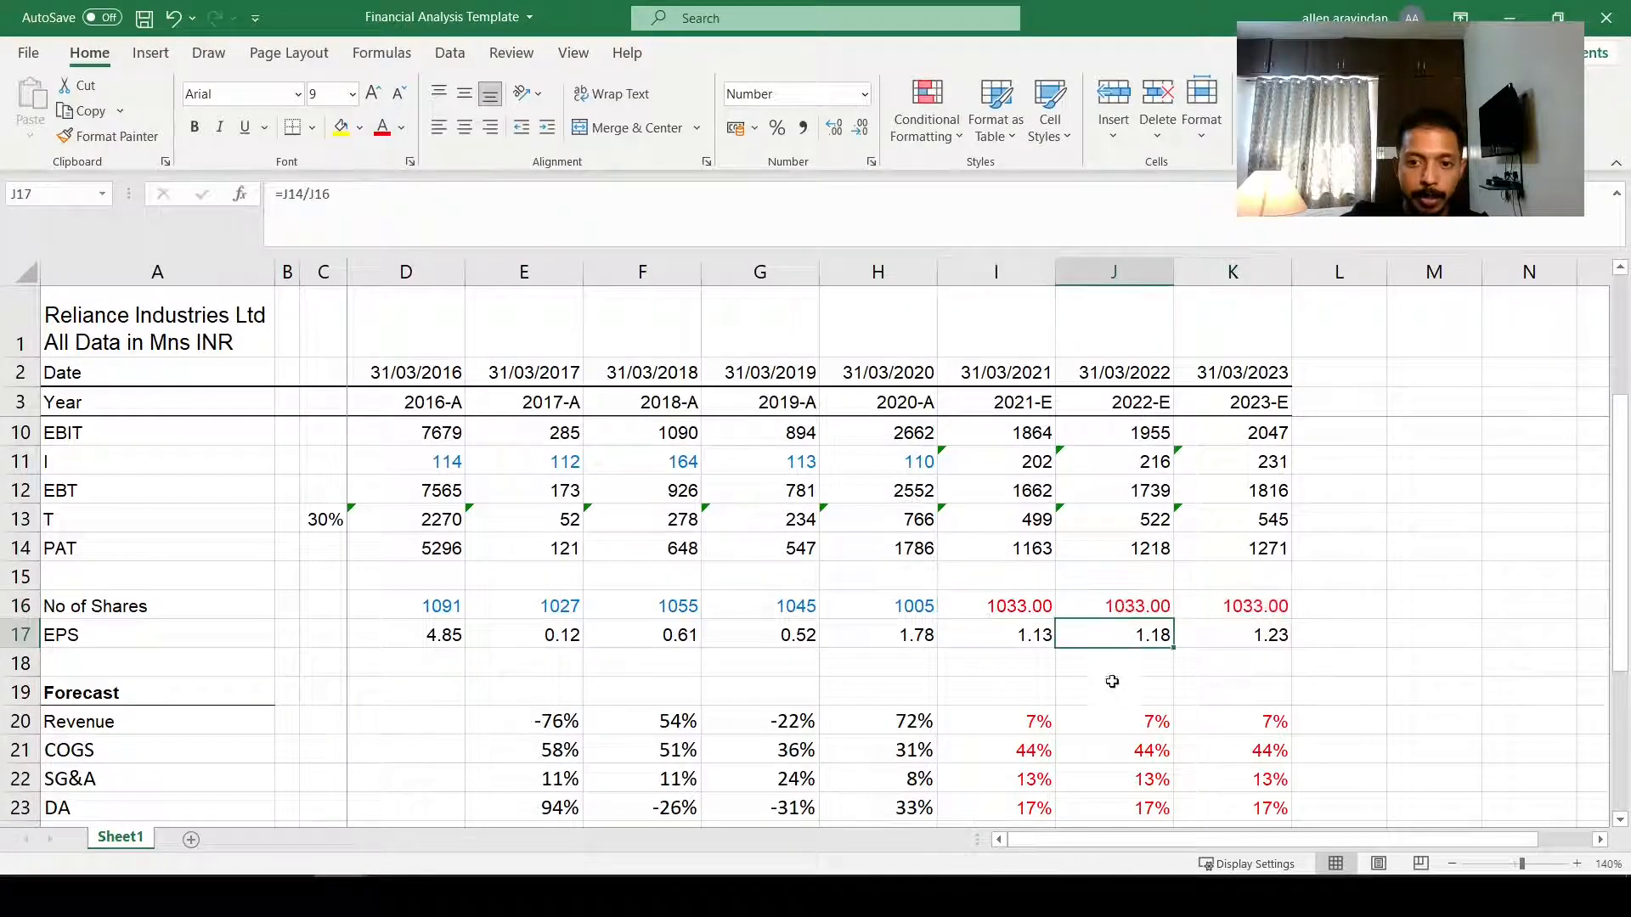
# Step: Format the No Shares forecast row E27:K27 as plain numbers with no decimal places
pyautogui.moveTo(998, 637); pyautogui.dragTo(1263, 637)
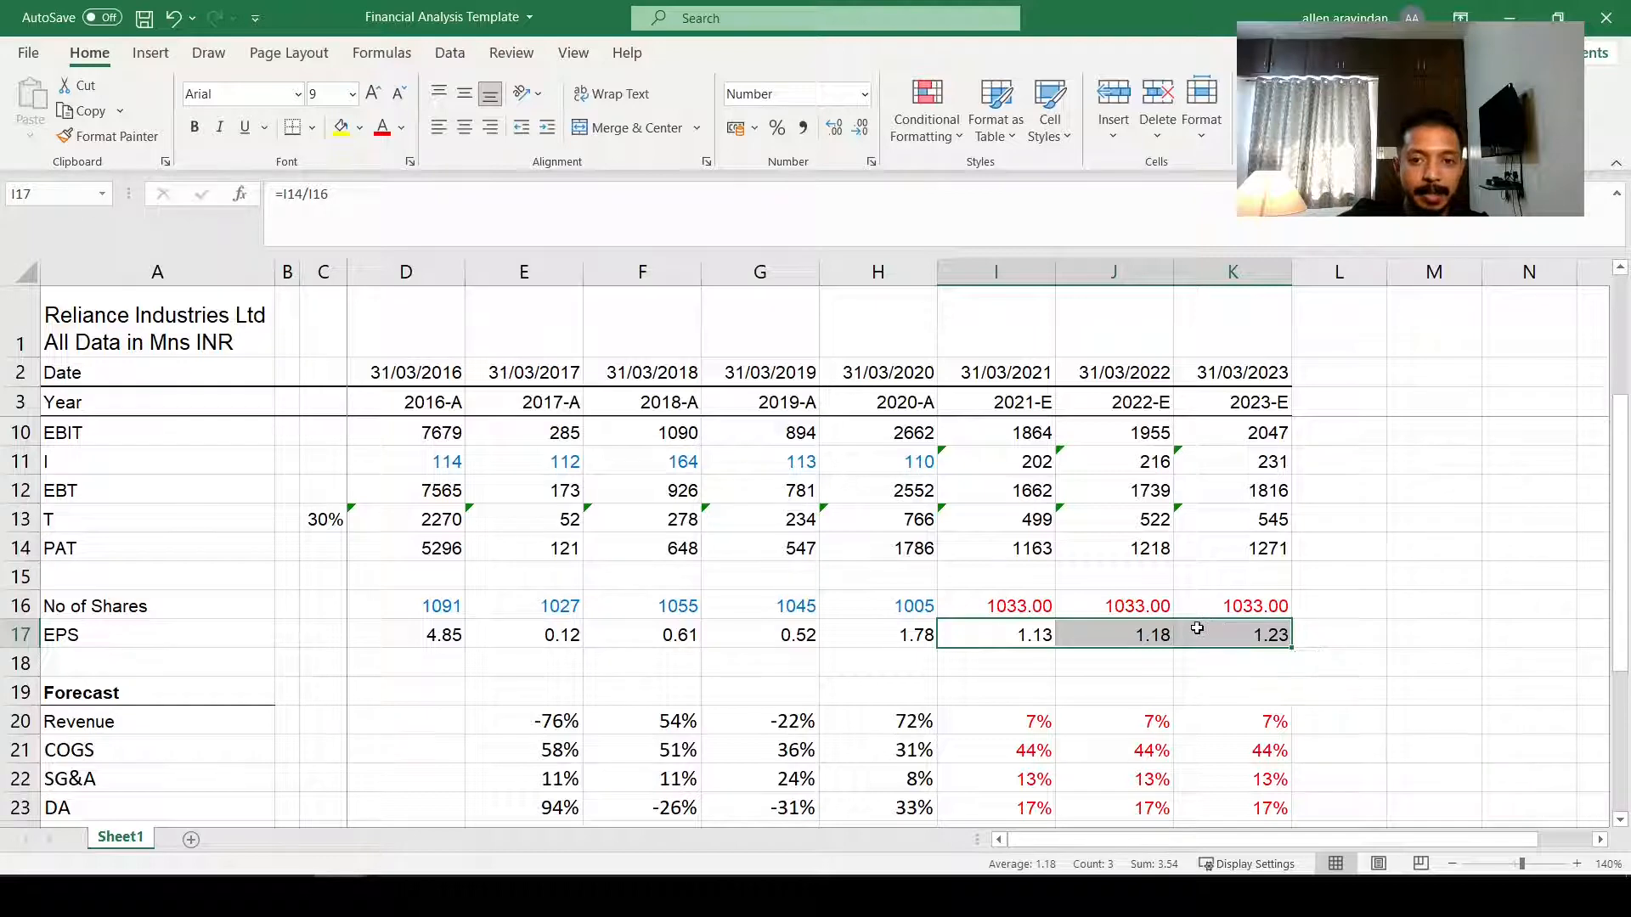
pyautogui.scroll(2, 1200, 626)
pyautogui.scroll(-5, 670, 708)
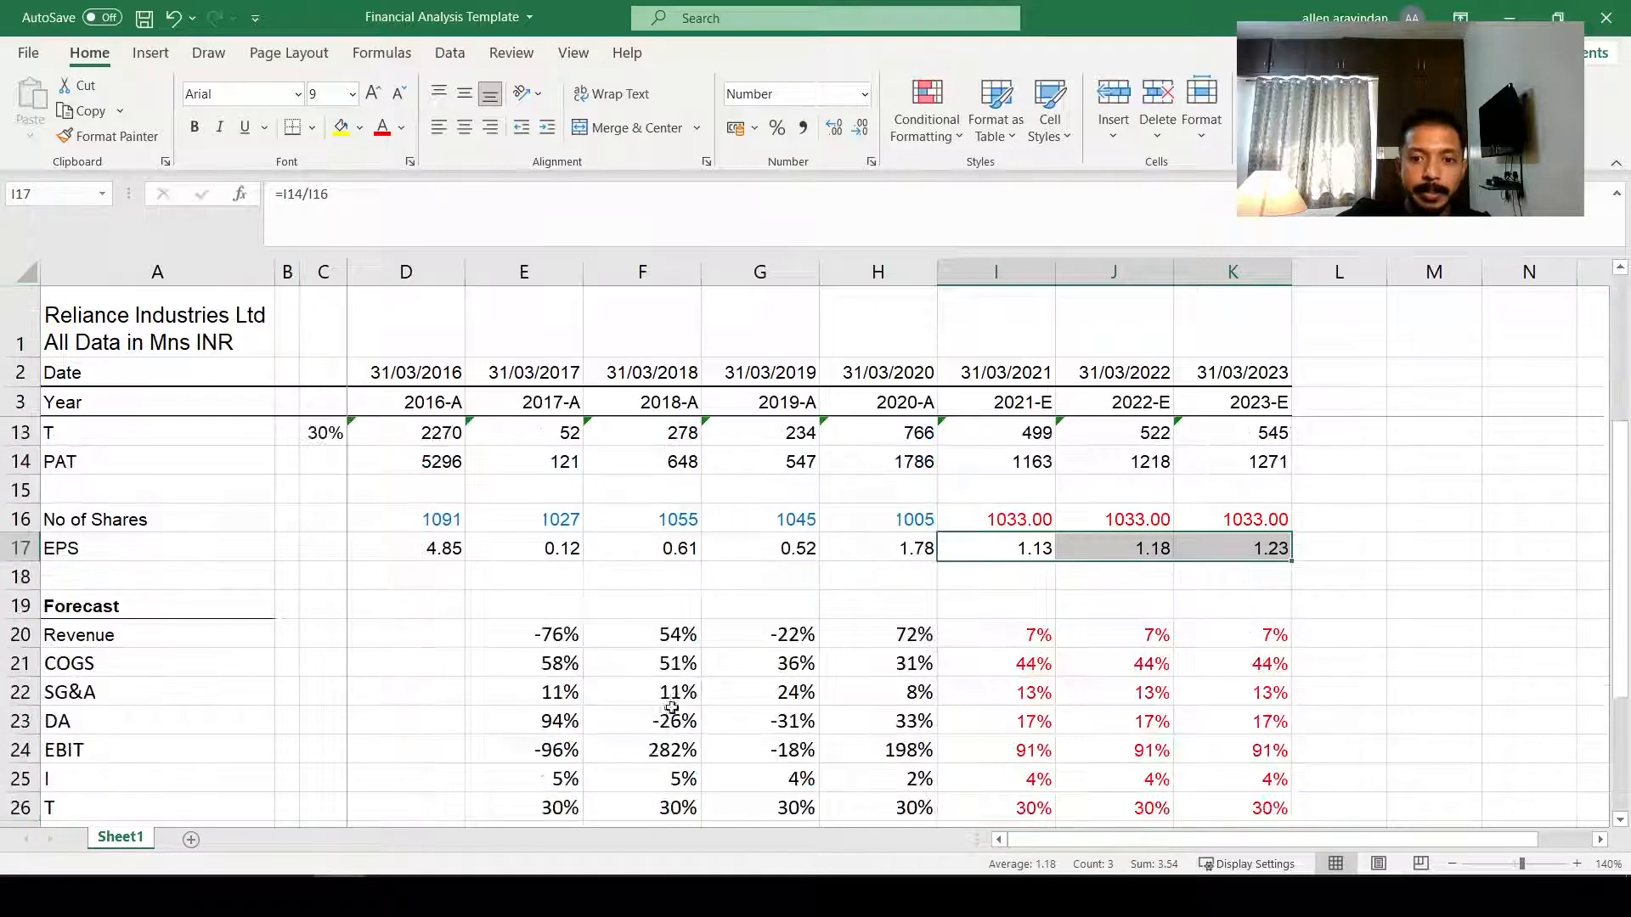
pyautogui.scroll(-1, 670, 708)
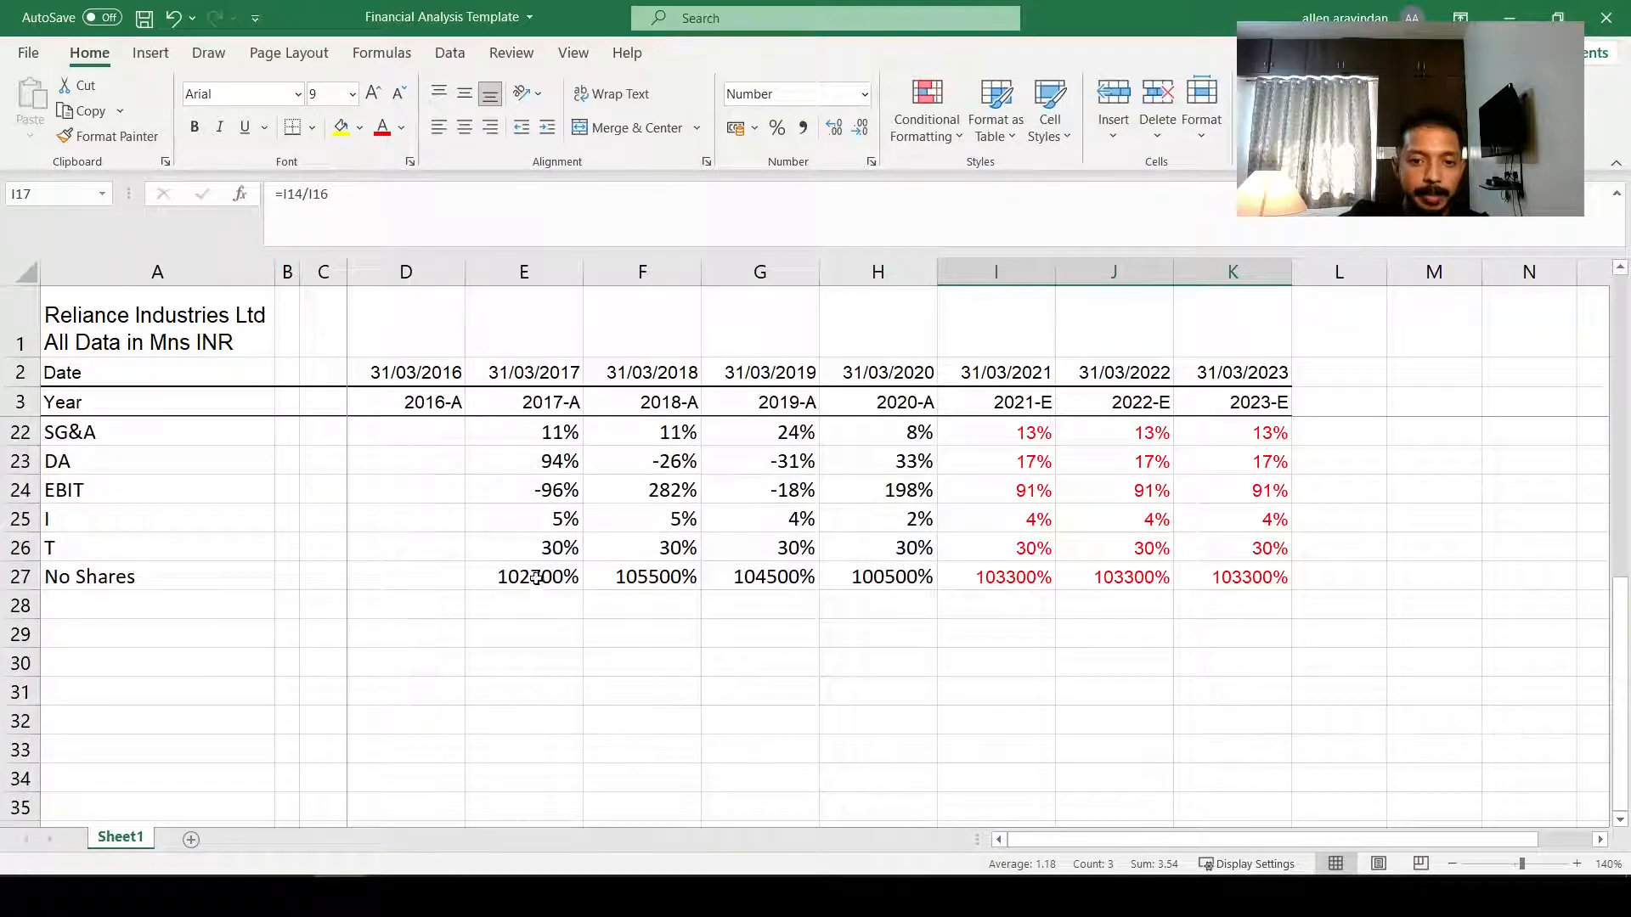
pyautogui.moveTo(536, 578); pyautogui.dragTo(892, 579)
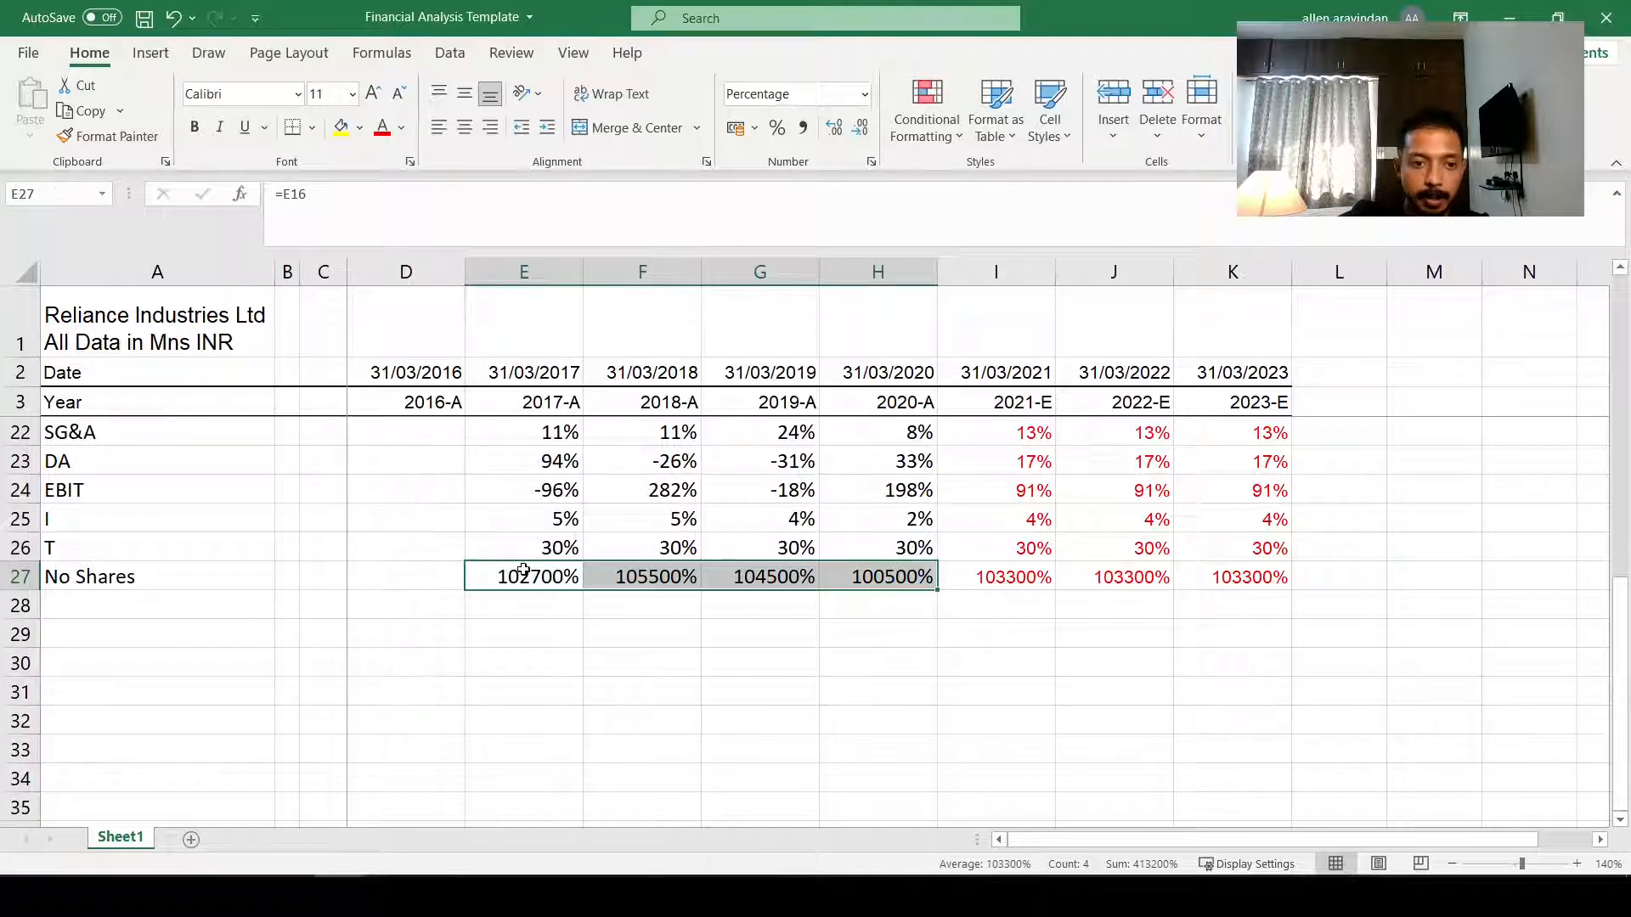
pyautogui.moveTo(524, 570); pyautogui.dragTo(1267, 557)
pyautogui.click(1266, 557)
pyautogui.click(563, 579)
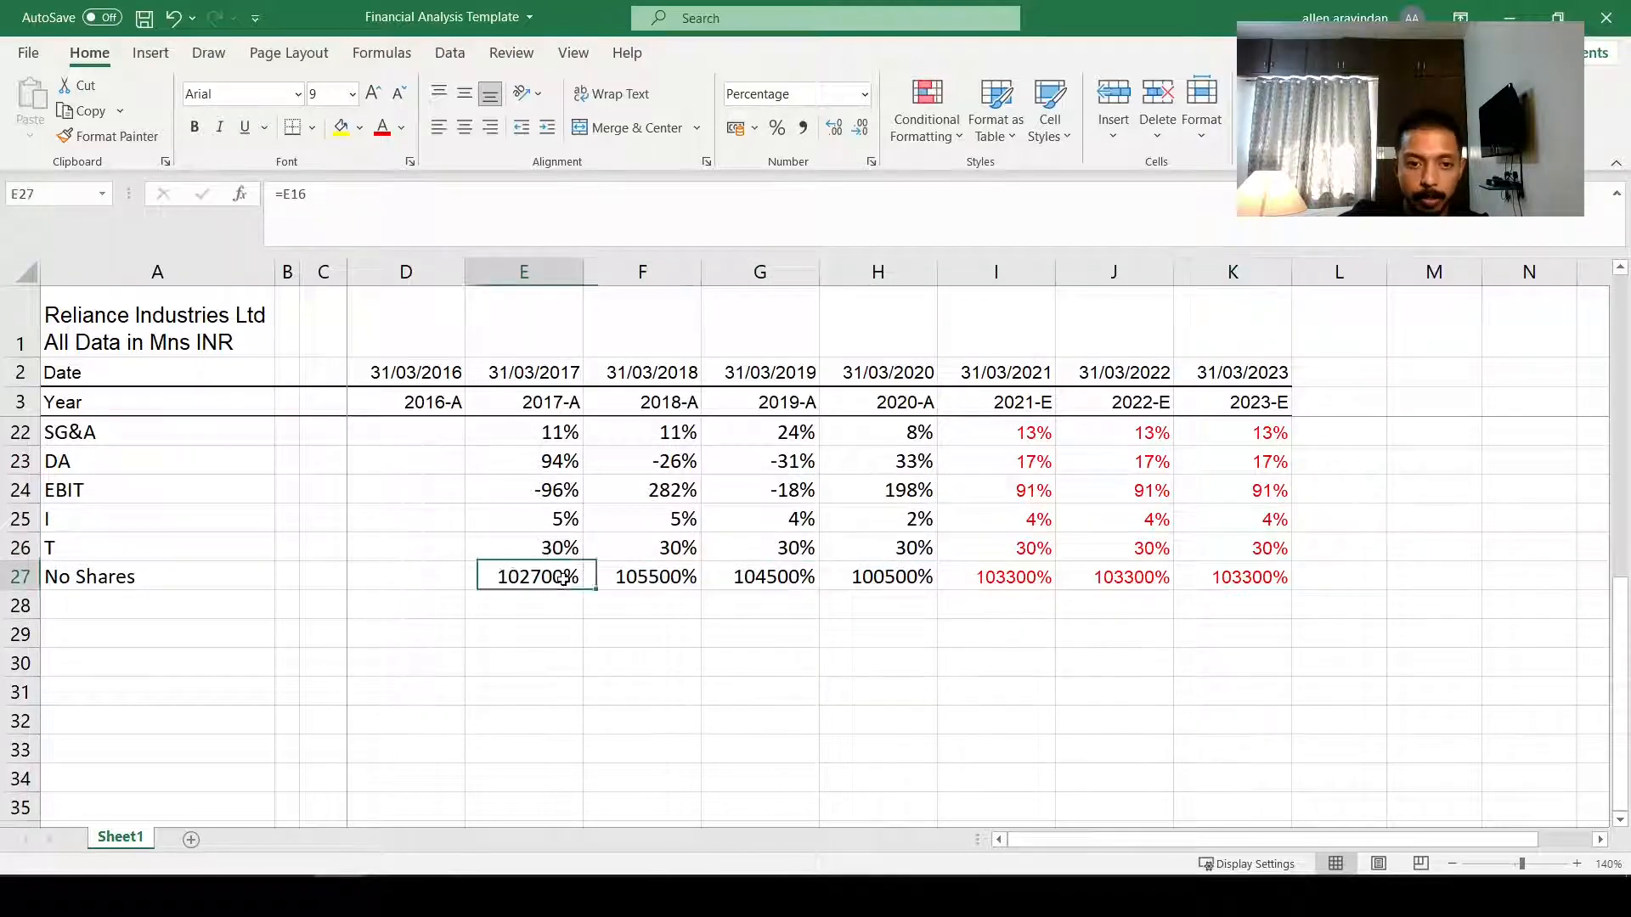
pyautogui.moveTo(563, 579); pyautogui.dragTo(1257, 578)
pyautogui.click(863, 94)
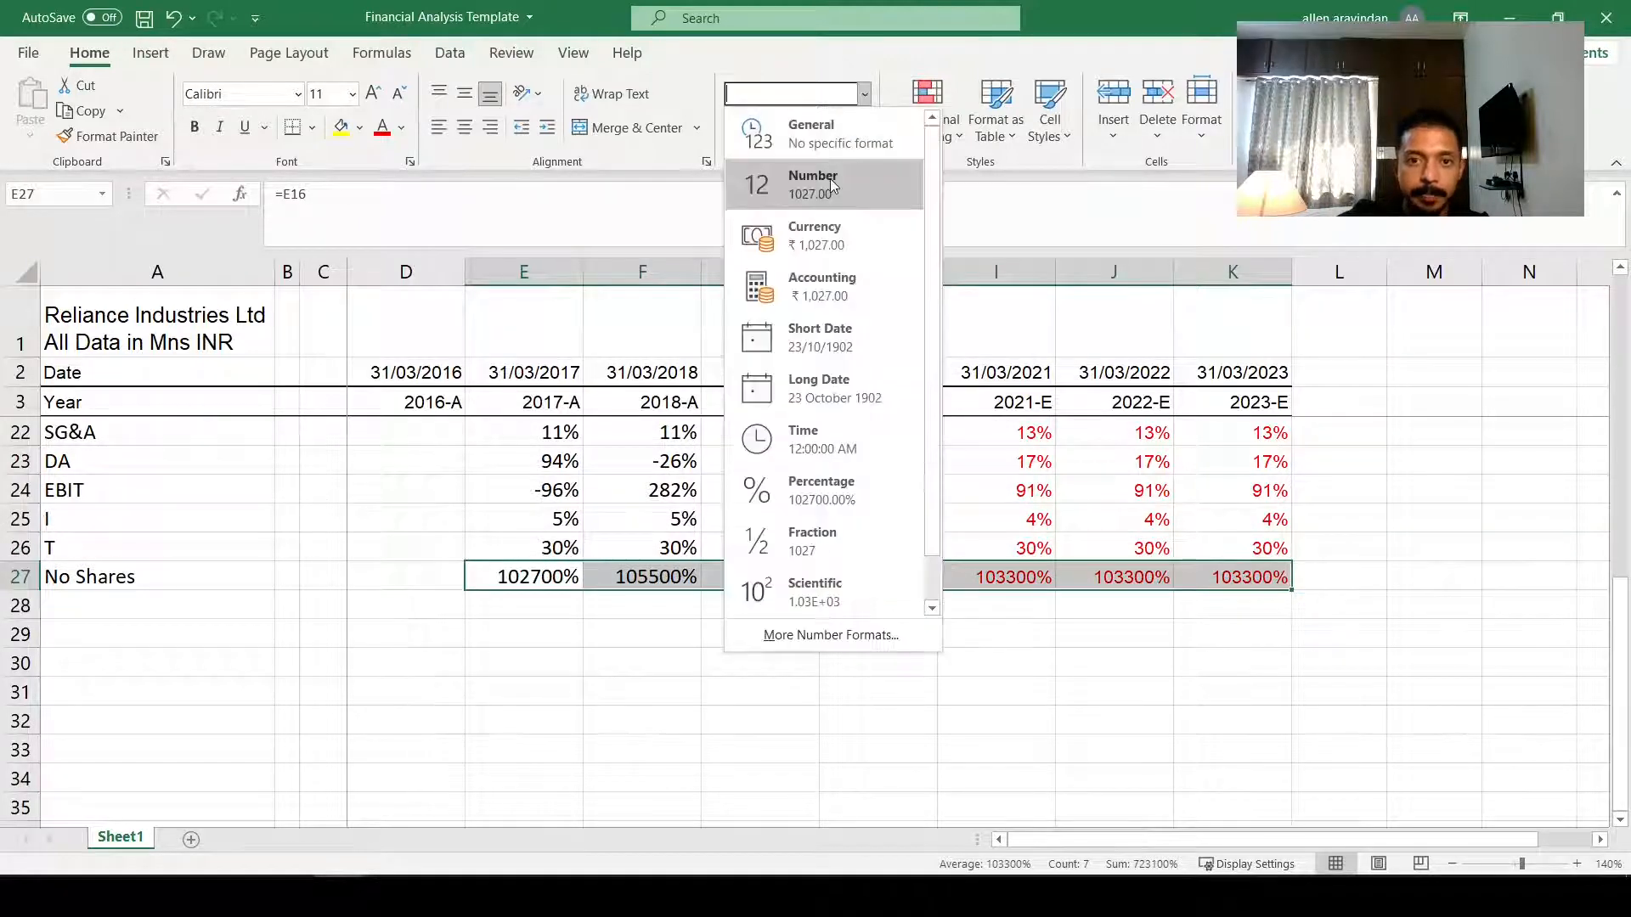
pyautogui.click(832, 186)
pyautogui.click(861, 127)
pyautogui.click(860, 128)
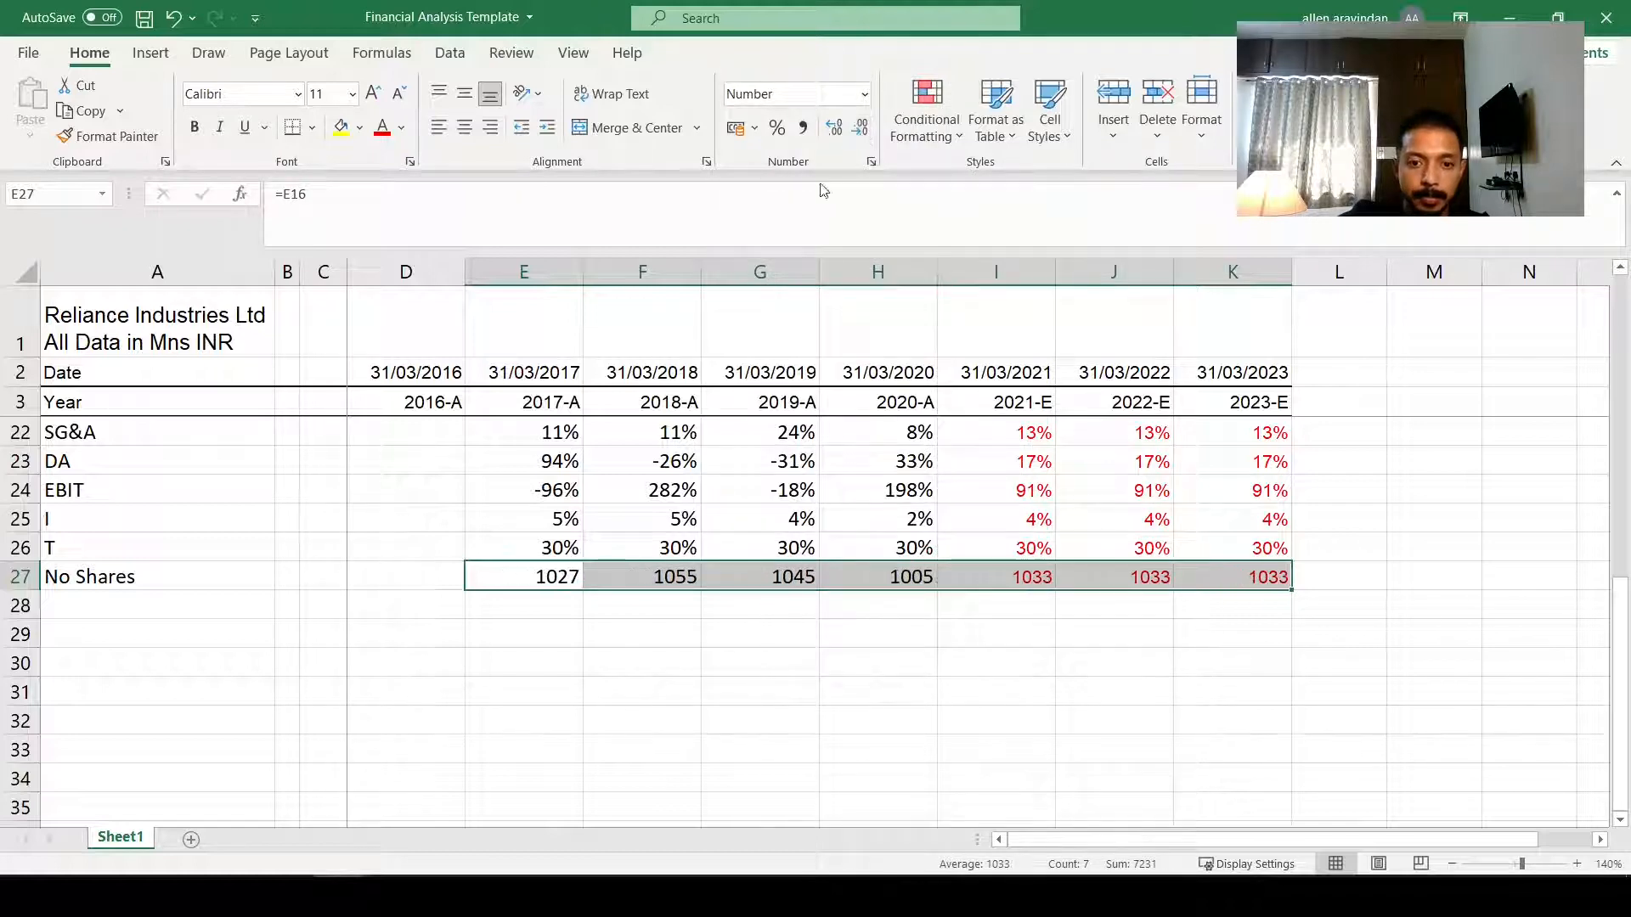
# Step: Add a third line to the heading in A1 reading "Blue is Actuals| Red is Assumptions| Black is Calculation"
pyautogui.scroll(6, 512, 753)
pyautogui.scroll(-2, 512, 753)
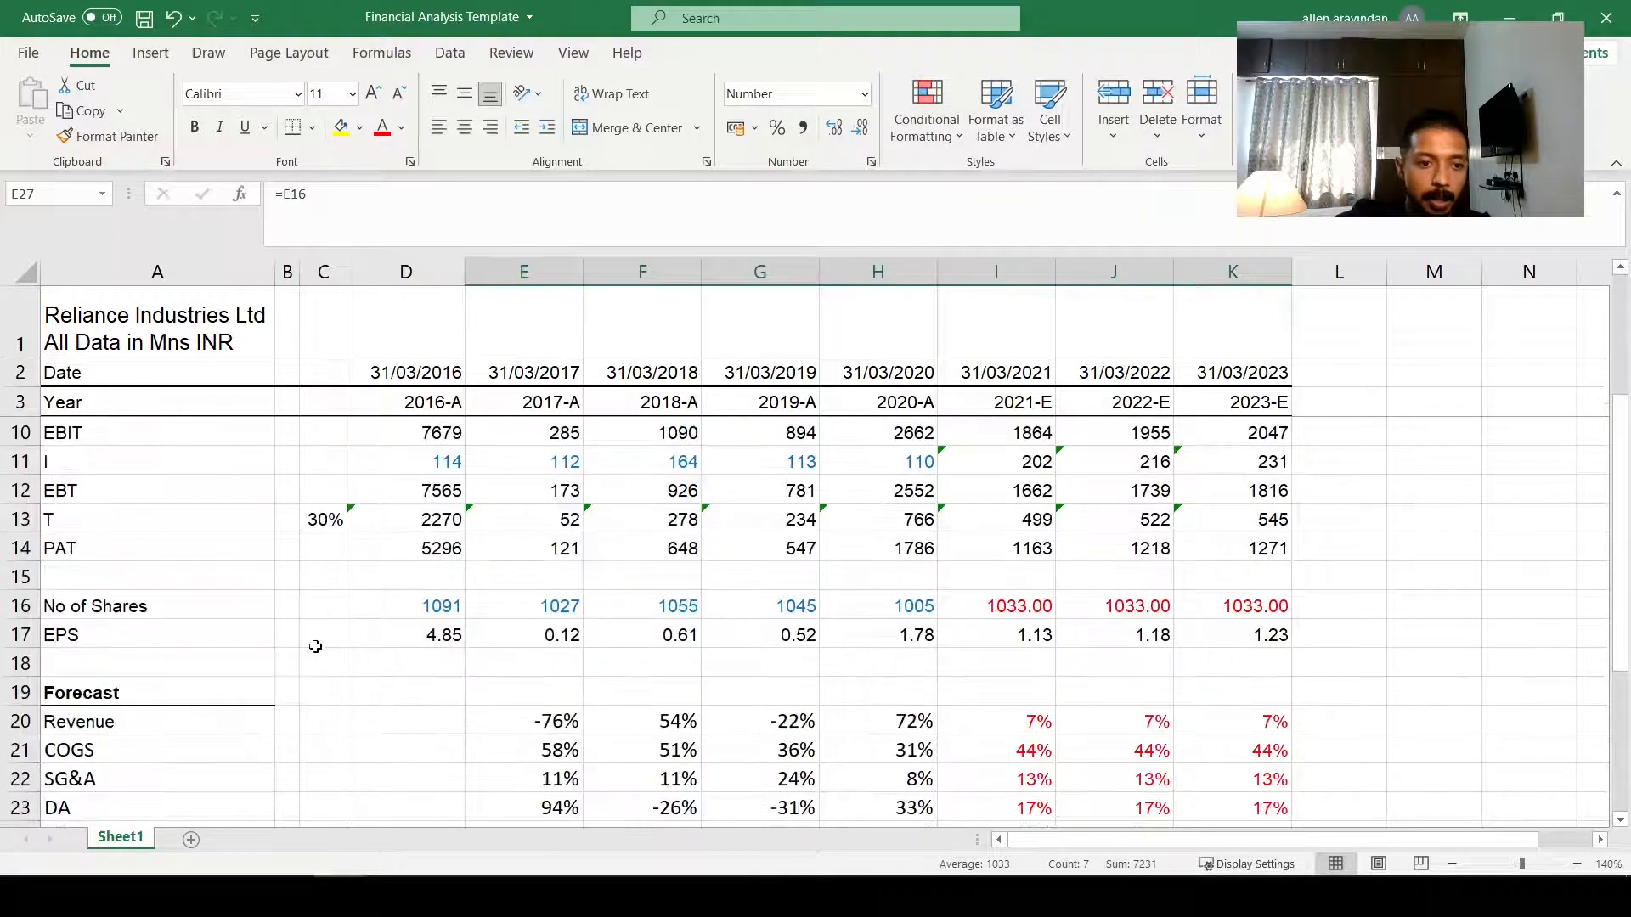
pyautogui.scroll(2, 151, 594)
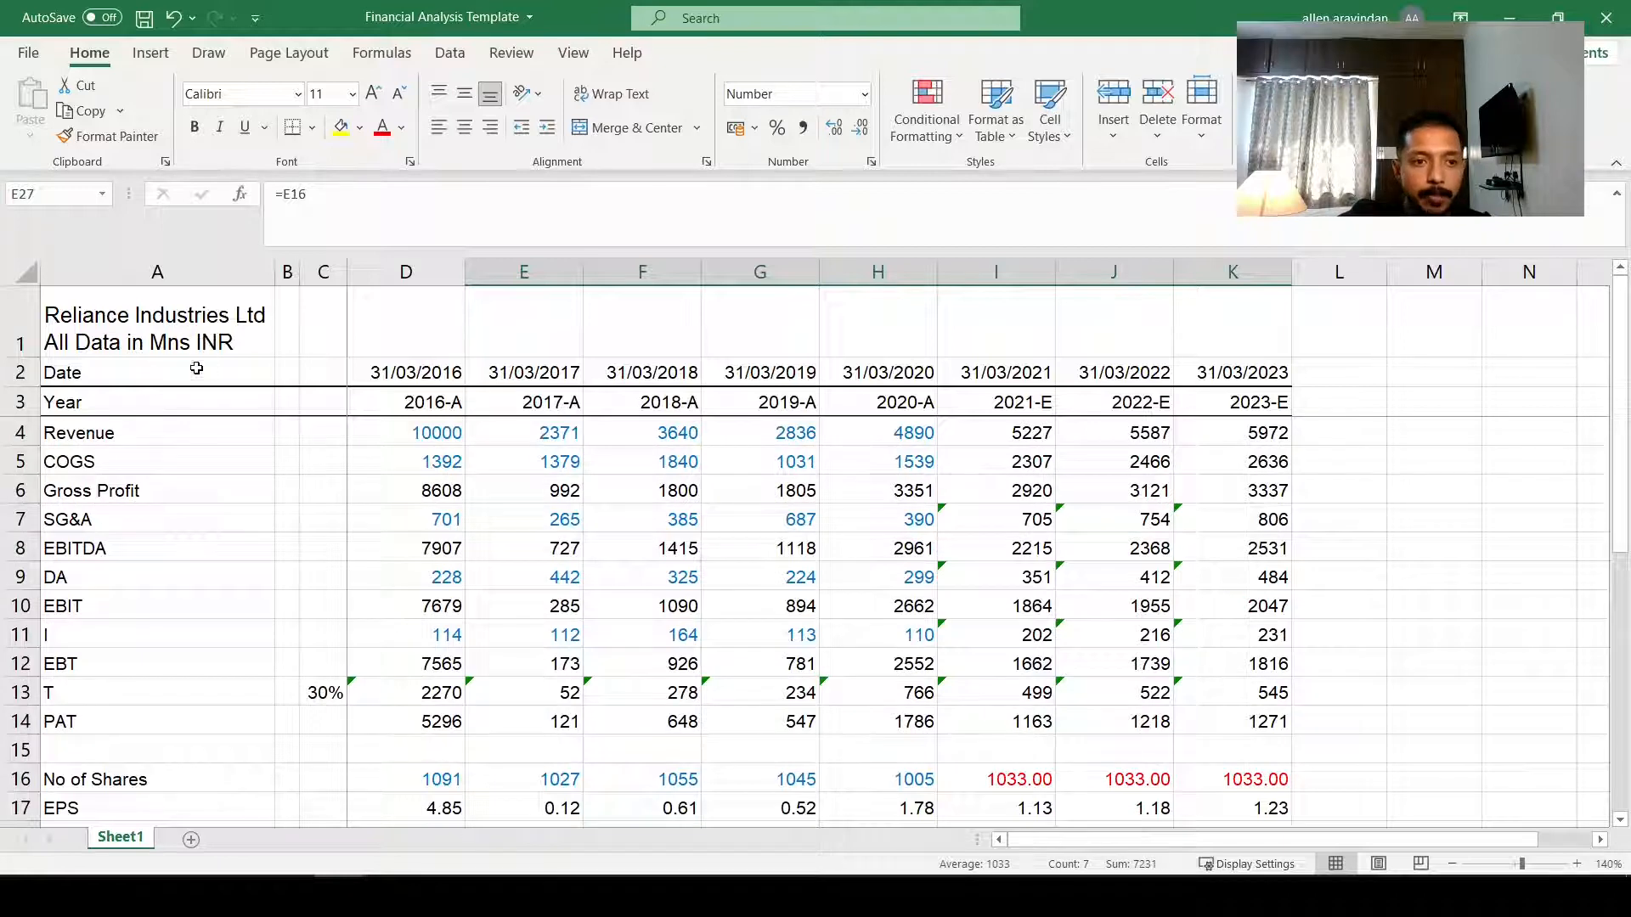
pyautogui.doubleClick(237, 345)
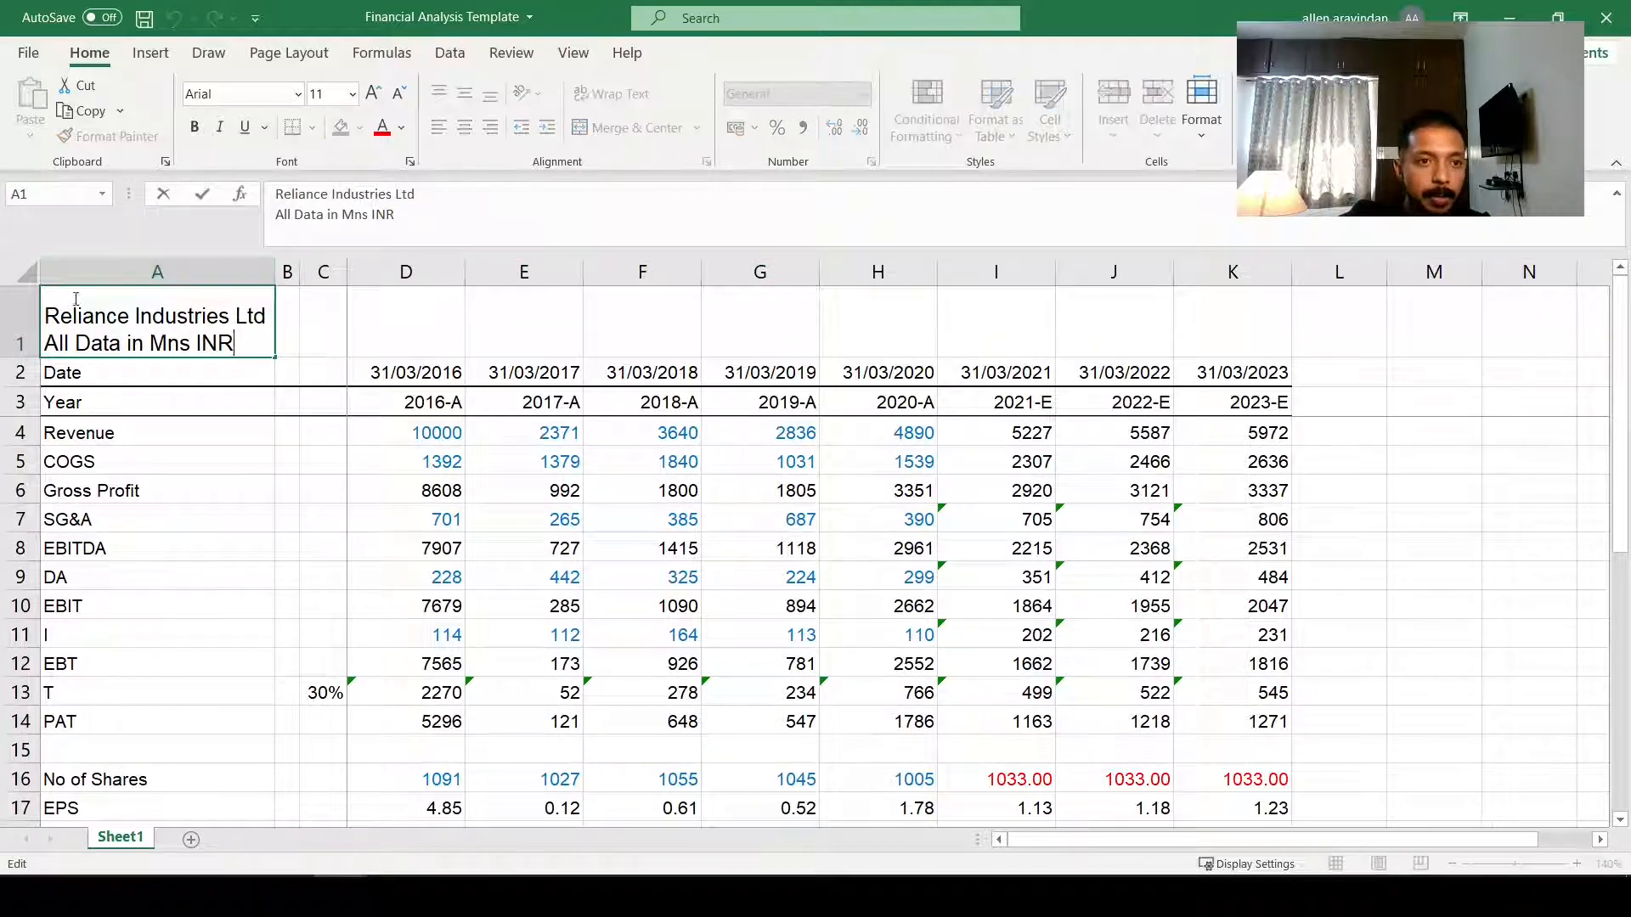
pyautogui.hotkey('alt', 'Return')
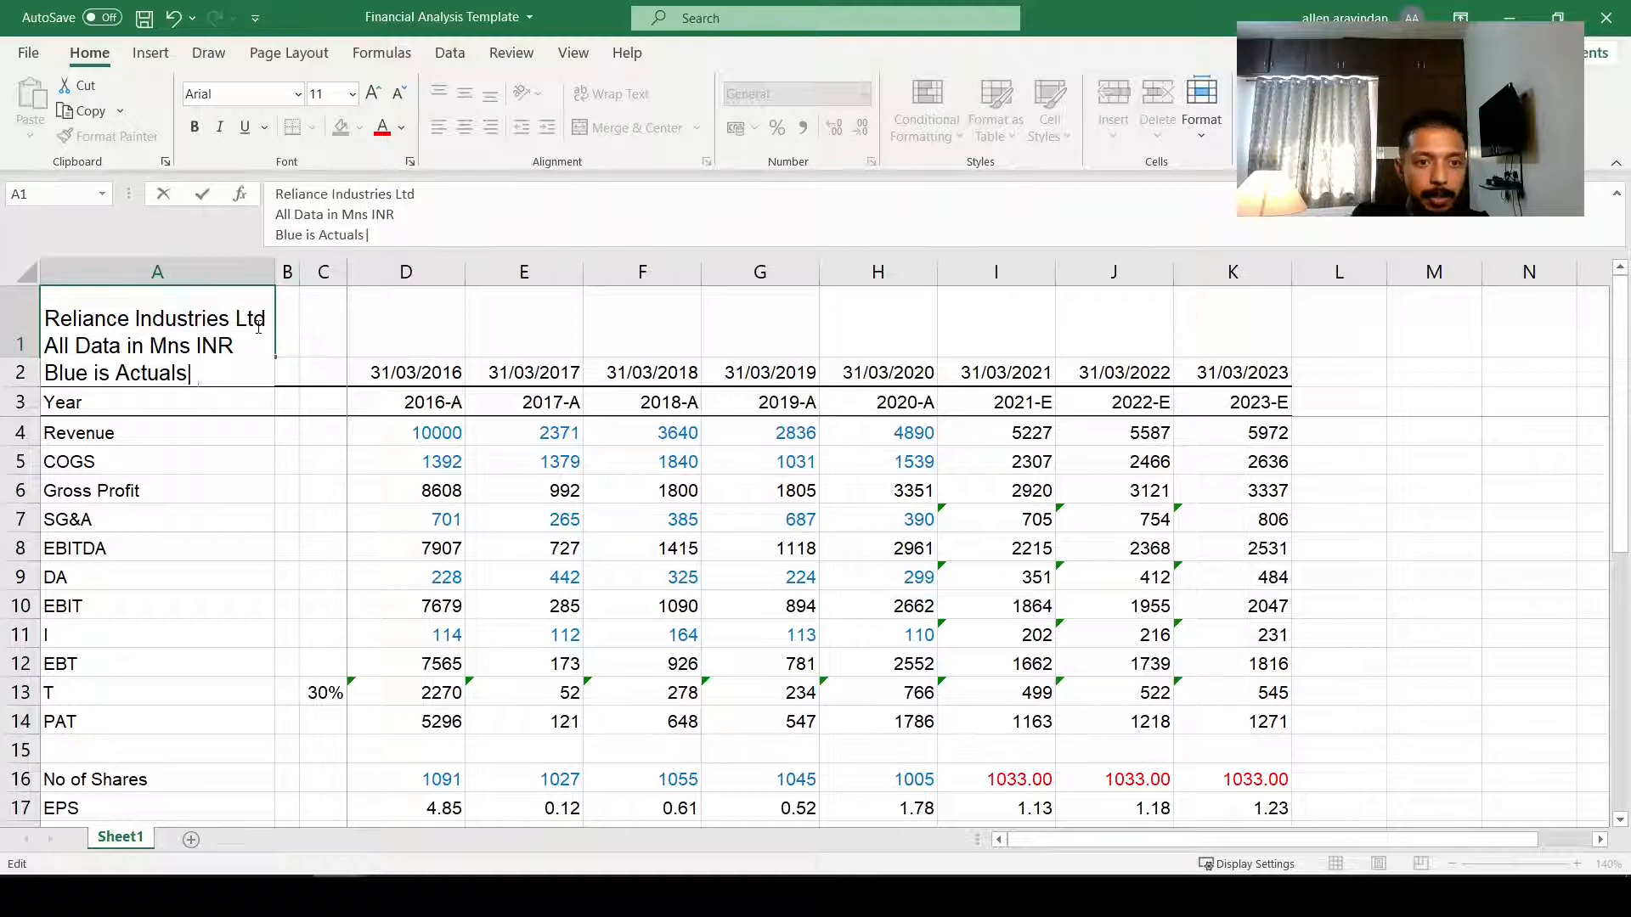
pyautogui.write('Red is')
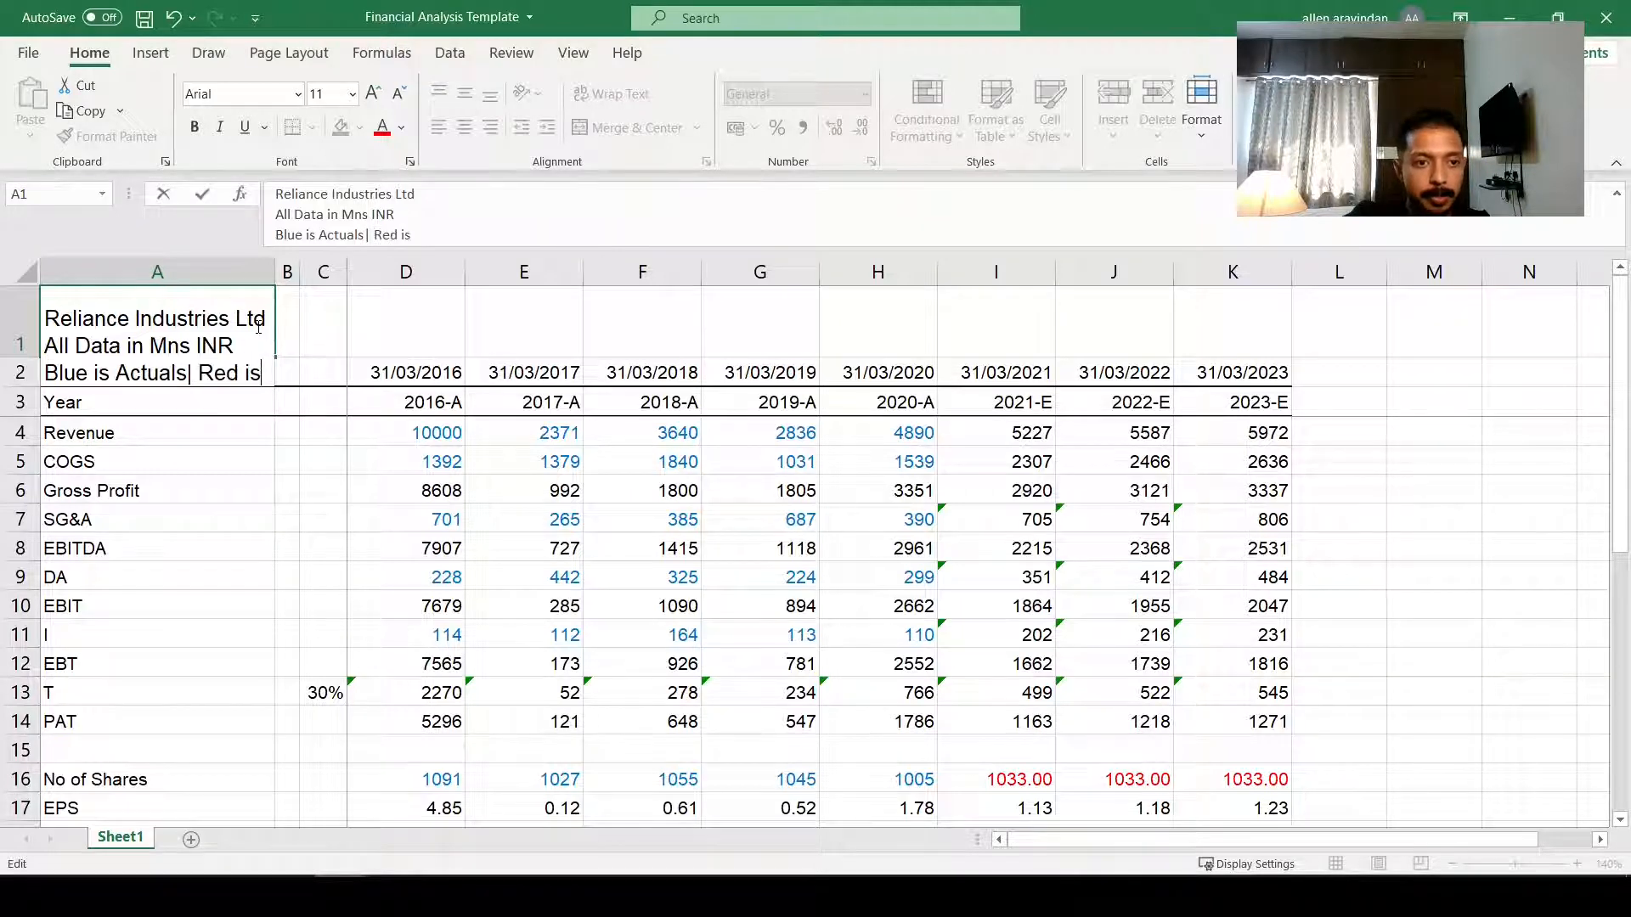
pyautogui.write(' Assumptions| B')
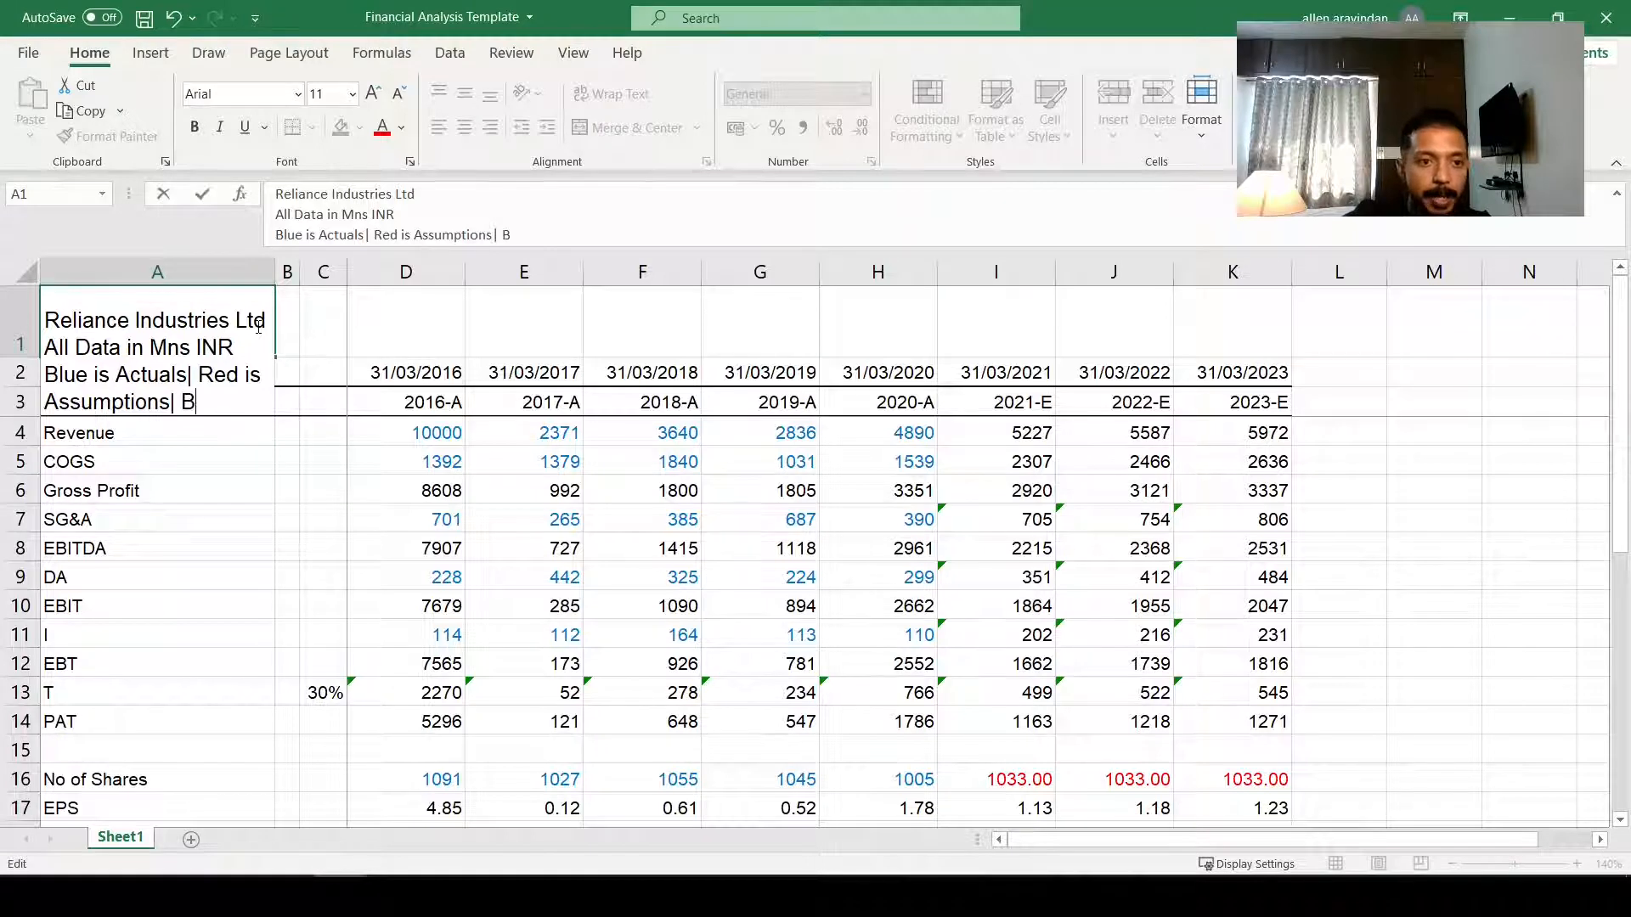
pyautogui.write('lack is Ca')
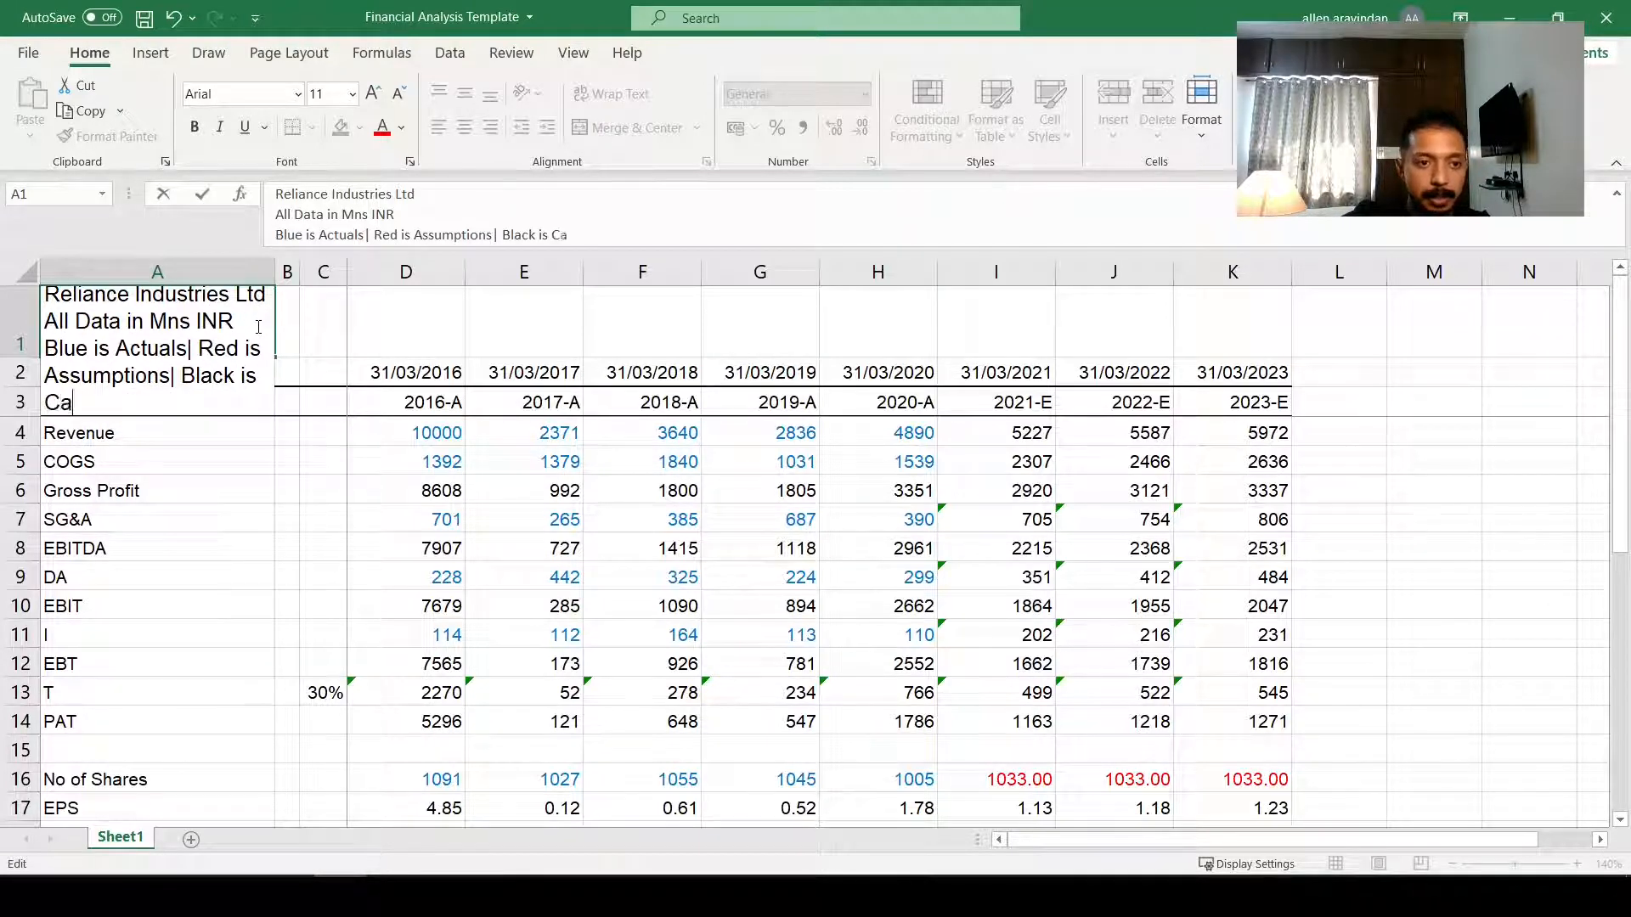
pyautogui.write('lculation')
pyautogui.press('Return')
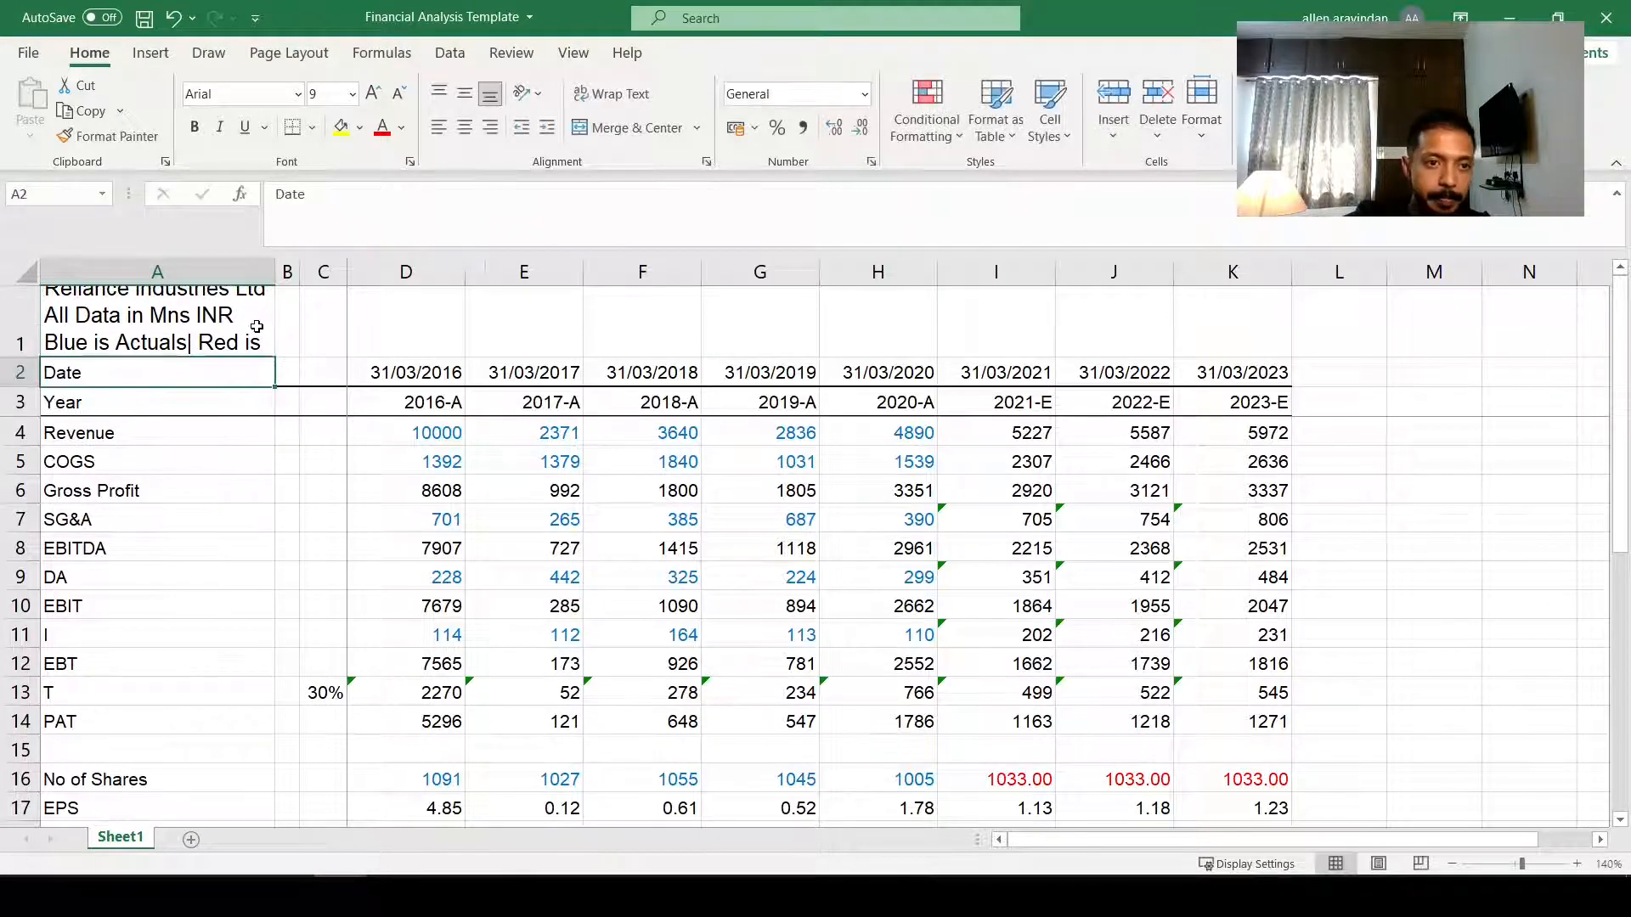
# Step: Widen column A and increase the height of row 1 to make room for the multi-line heading
pyautogui.moveTo(275, 272); pyautogui.dragTo(360, 276)
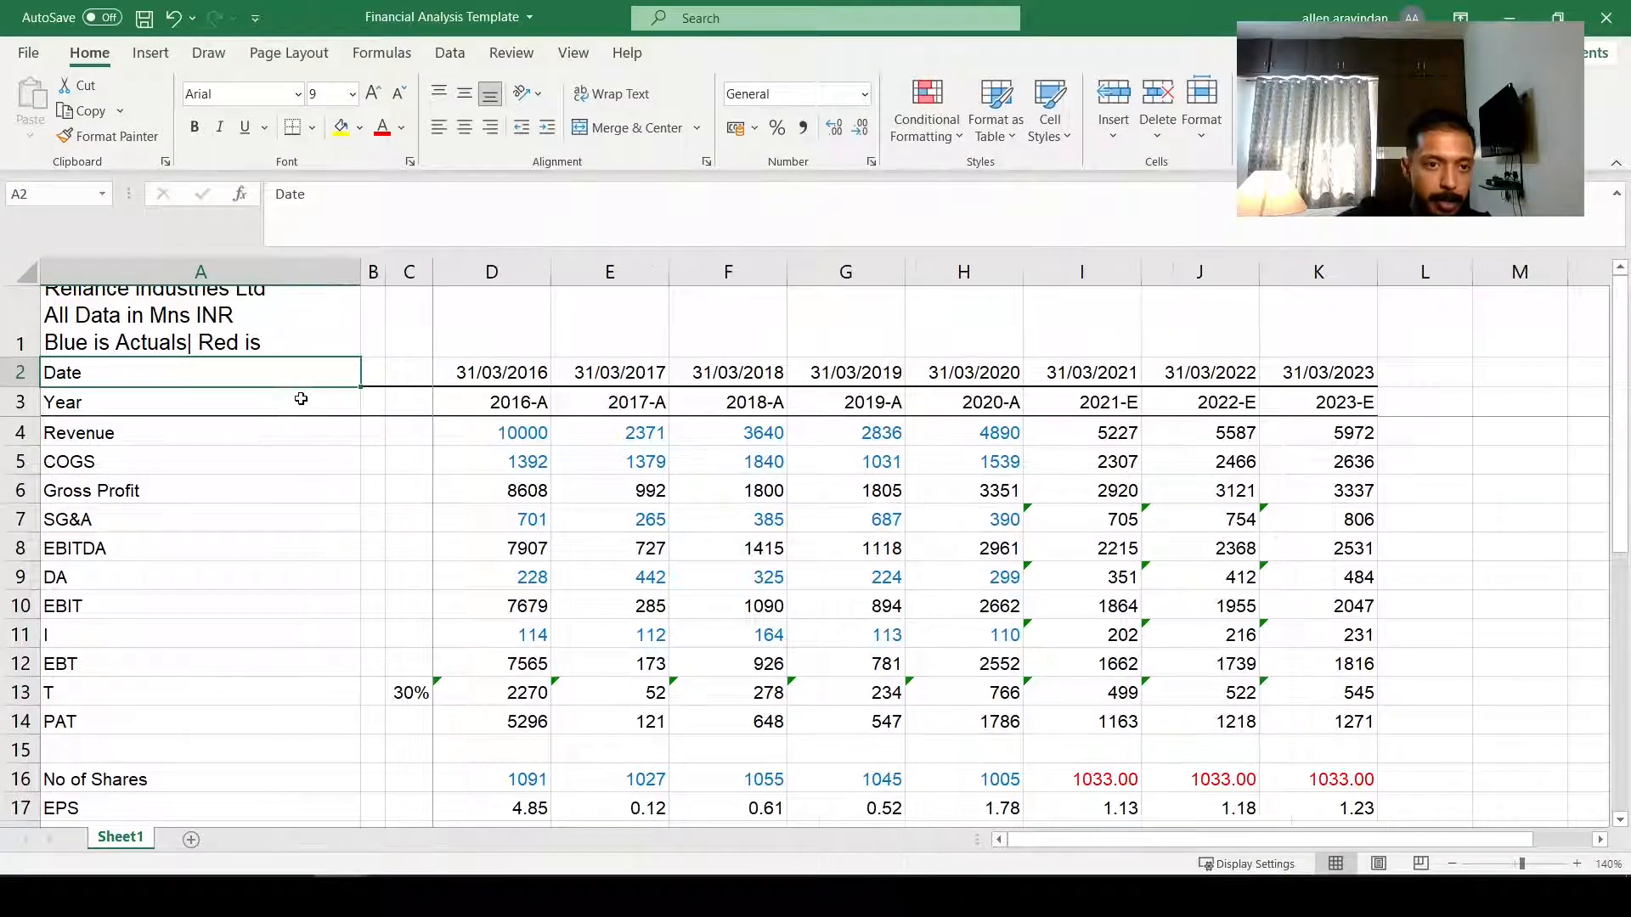
pyautogui.moveTo(32, 357); pyautogui.dragTo(33, 417)
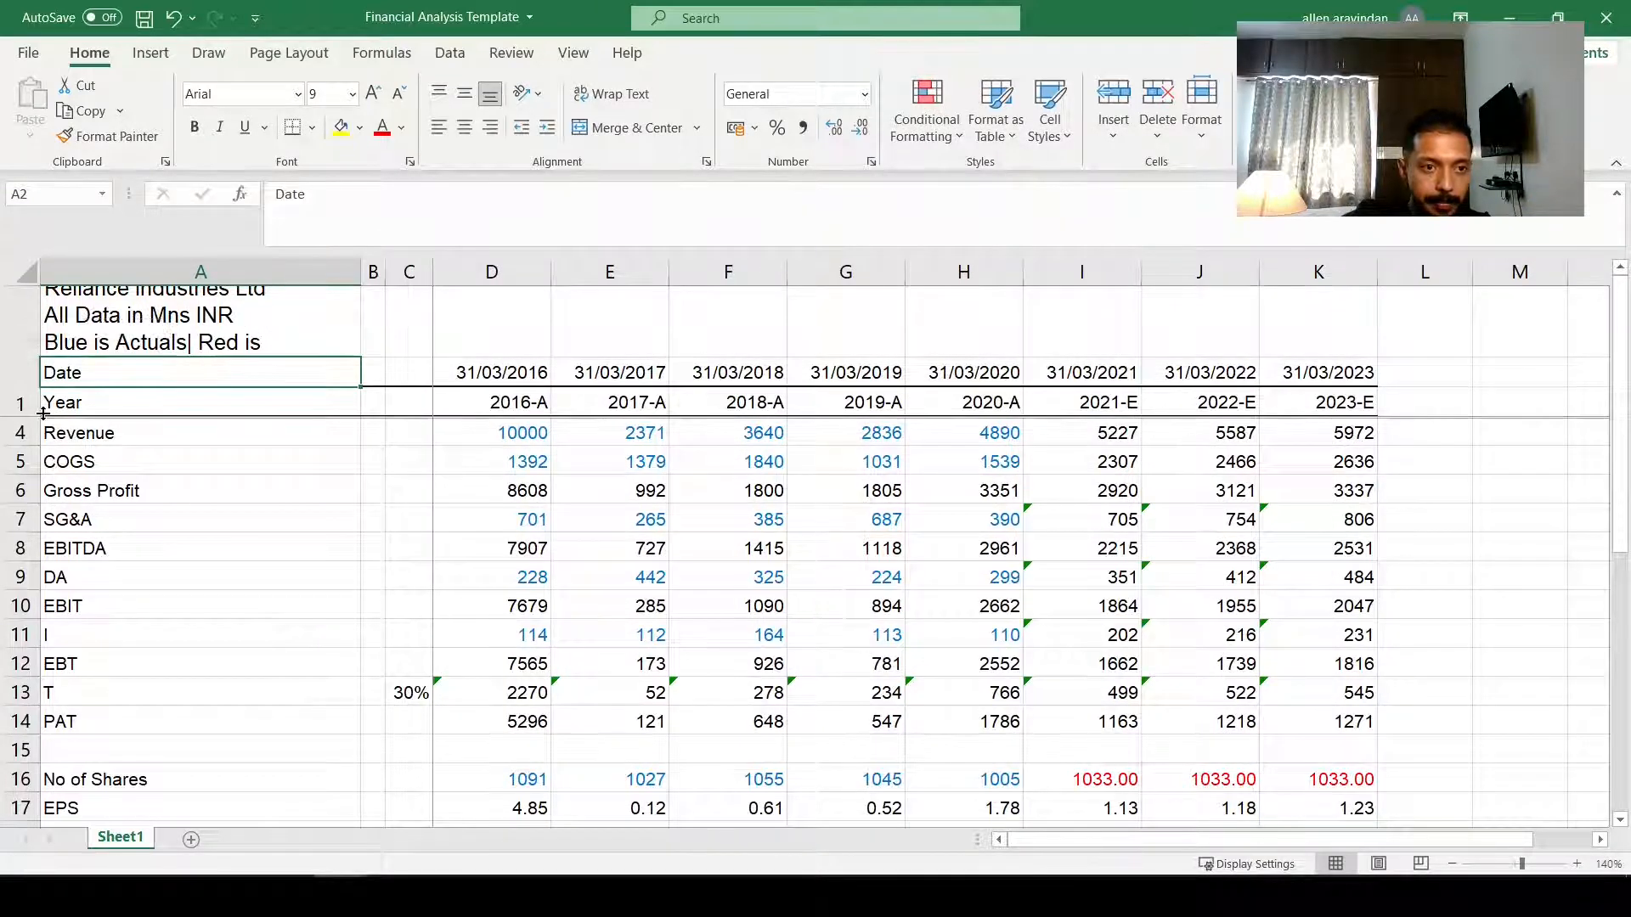
pyautogui.click(231, 366)
# Step: In the A1 color legend, color the word "Blue" blue and the word "Red" red
pyautogui.doubleClick(95, 344)
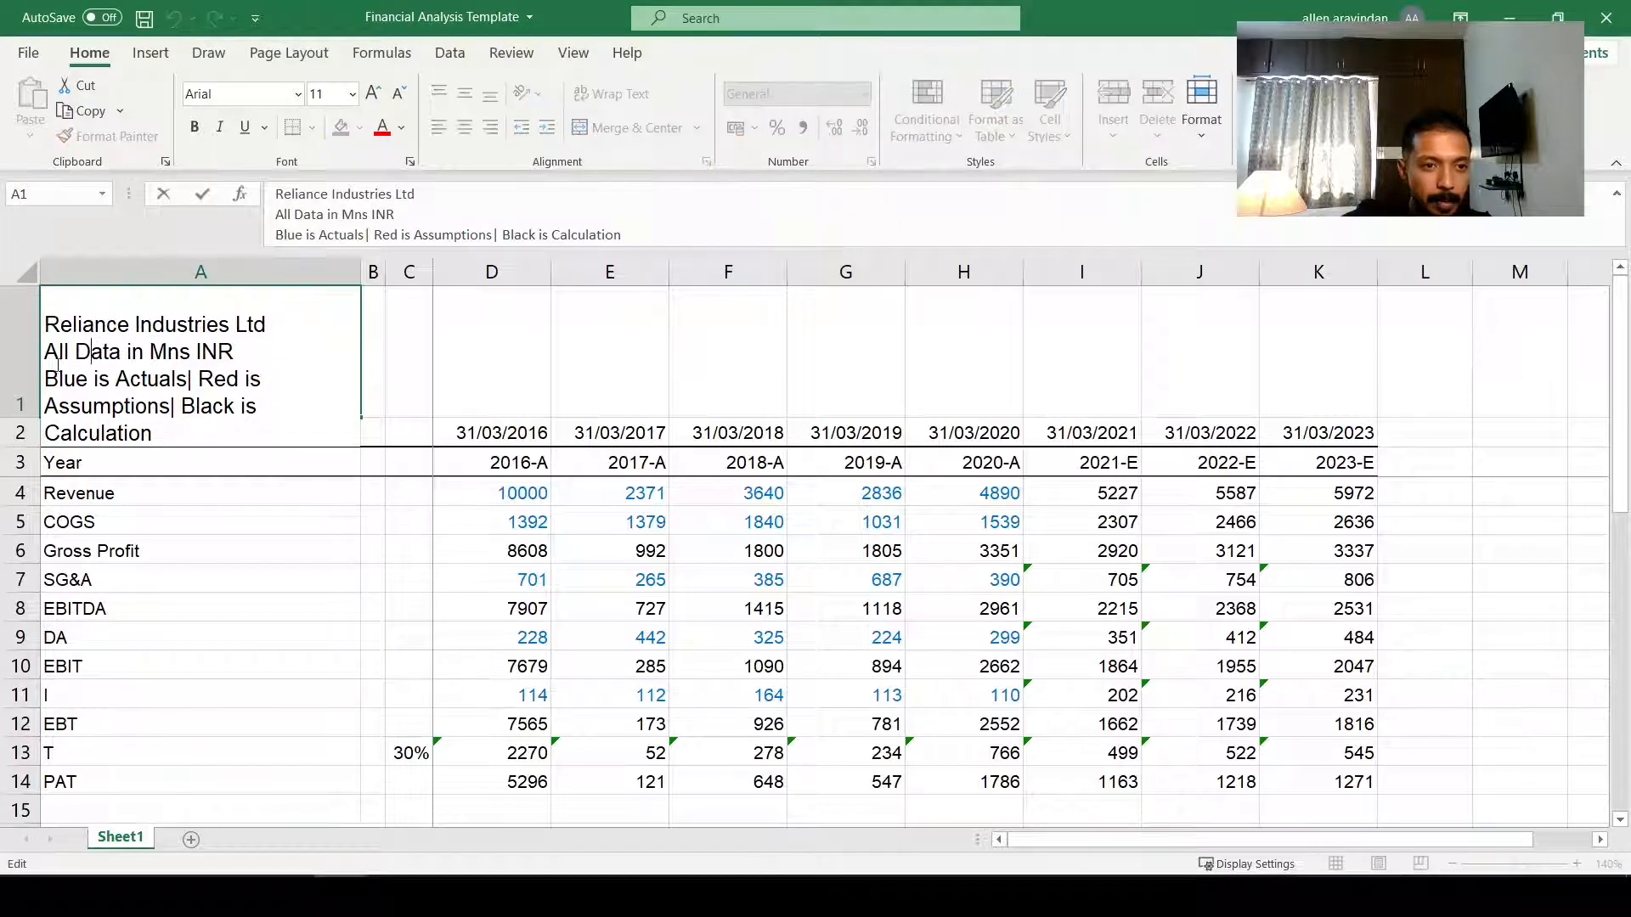
pyautogui.moveTo(51, 379); pyautogui.dragTo(78, 379)
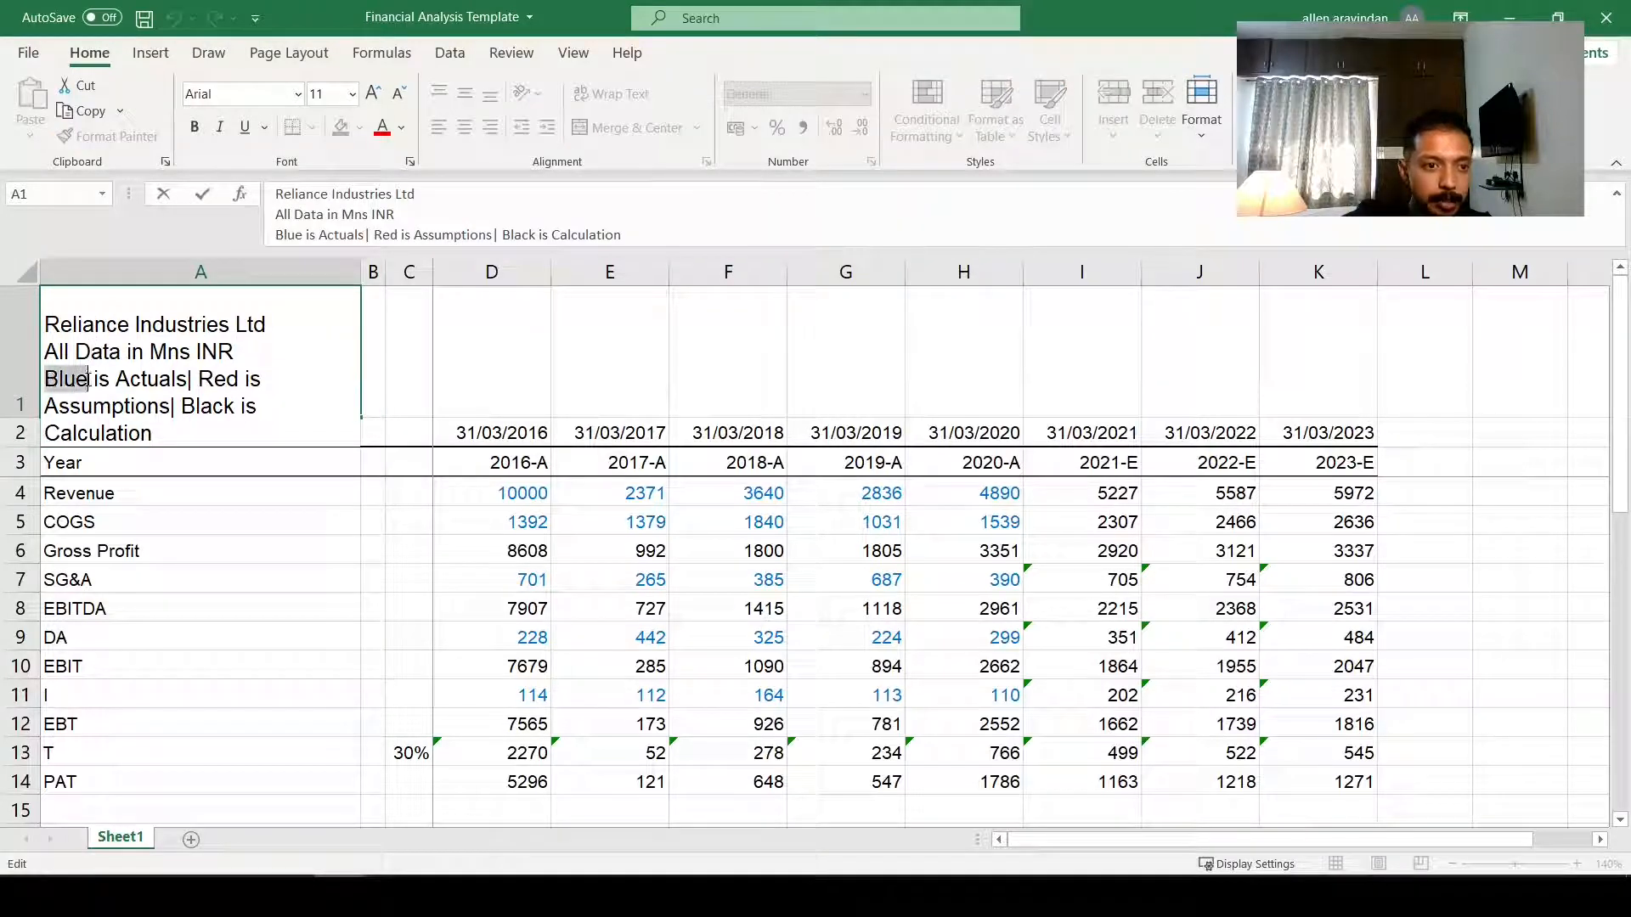
pyautogui.click(402, 127)
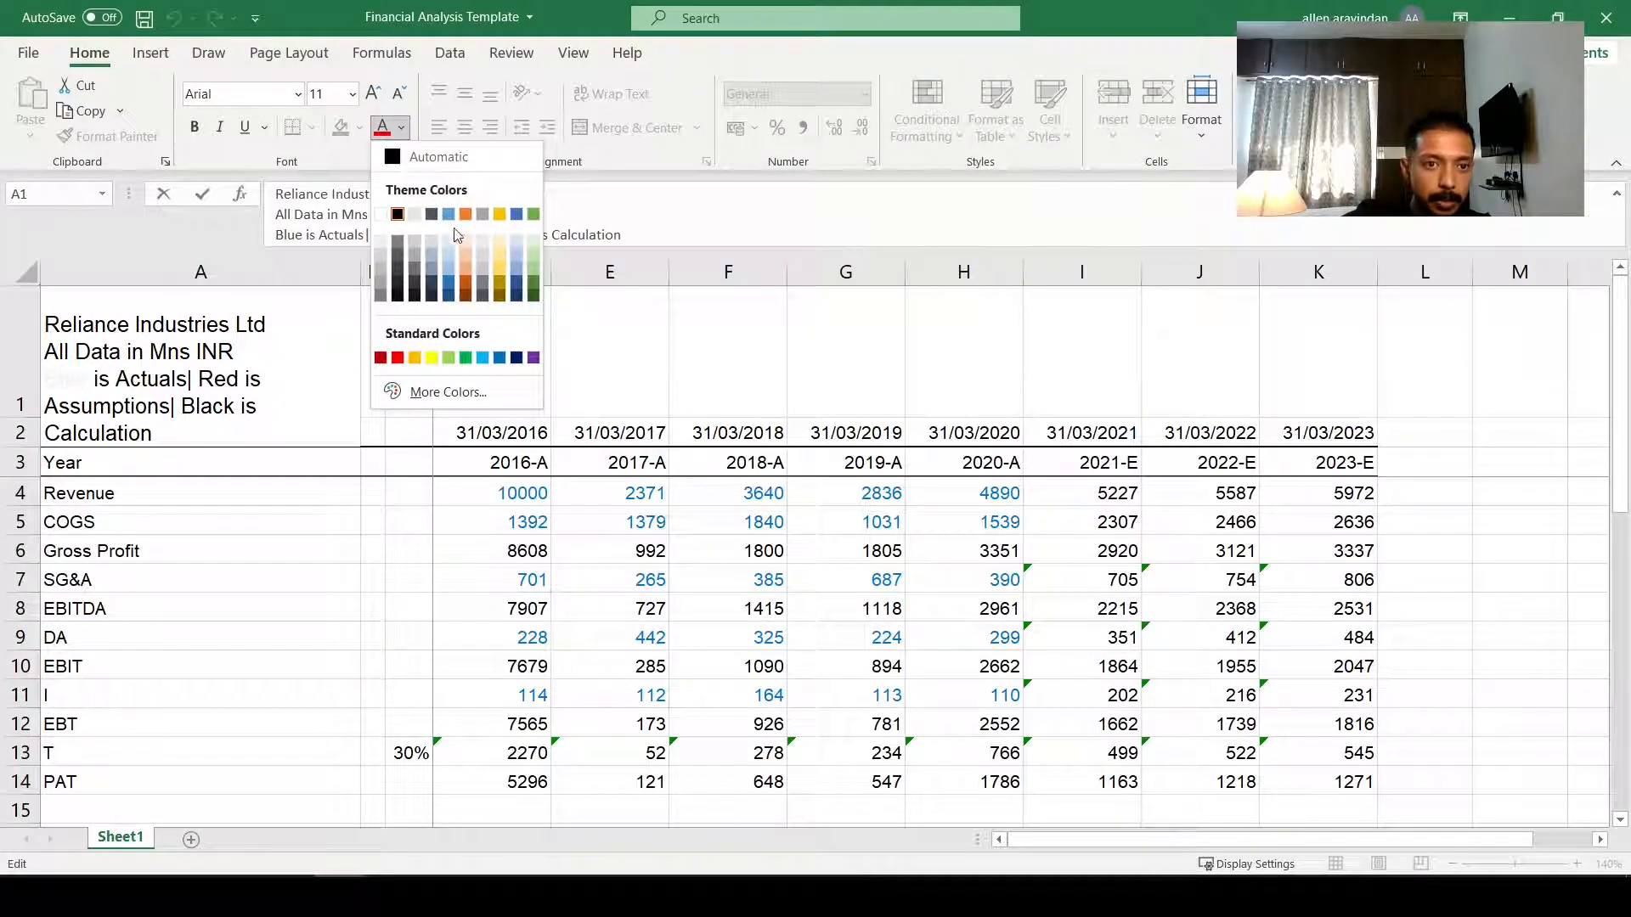
pyautogui.click(453, 219)
pyautogui.moveTo(200, 379); pyautogui.dragTo(236, 378)
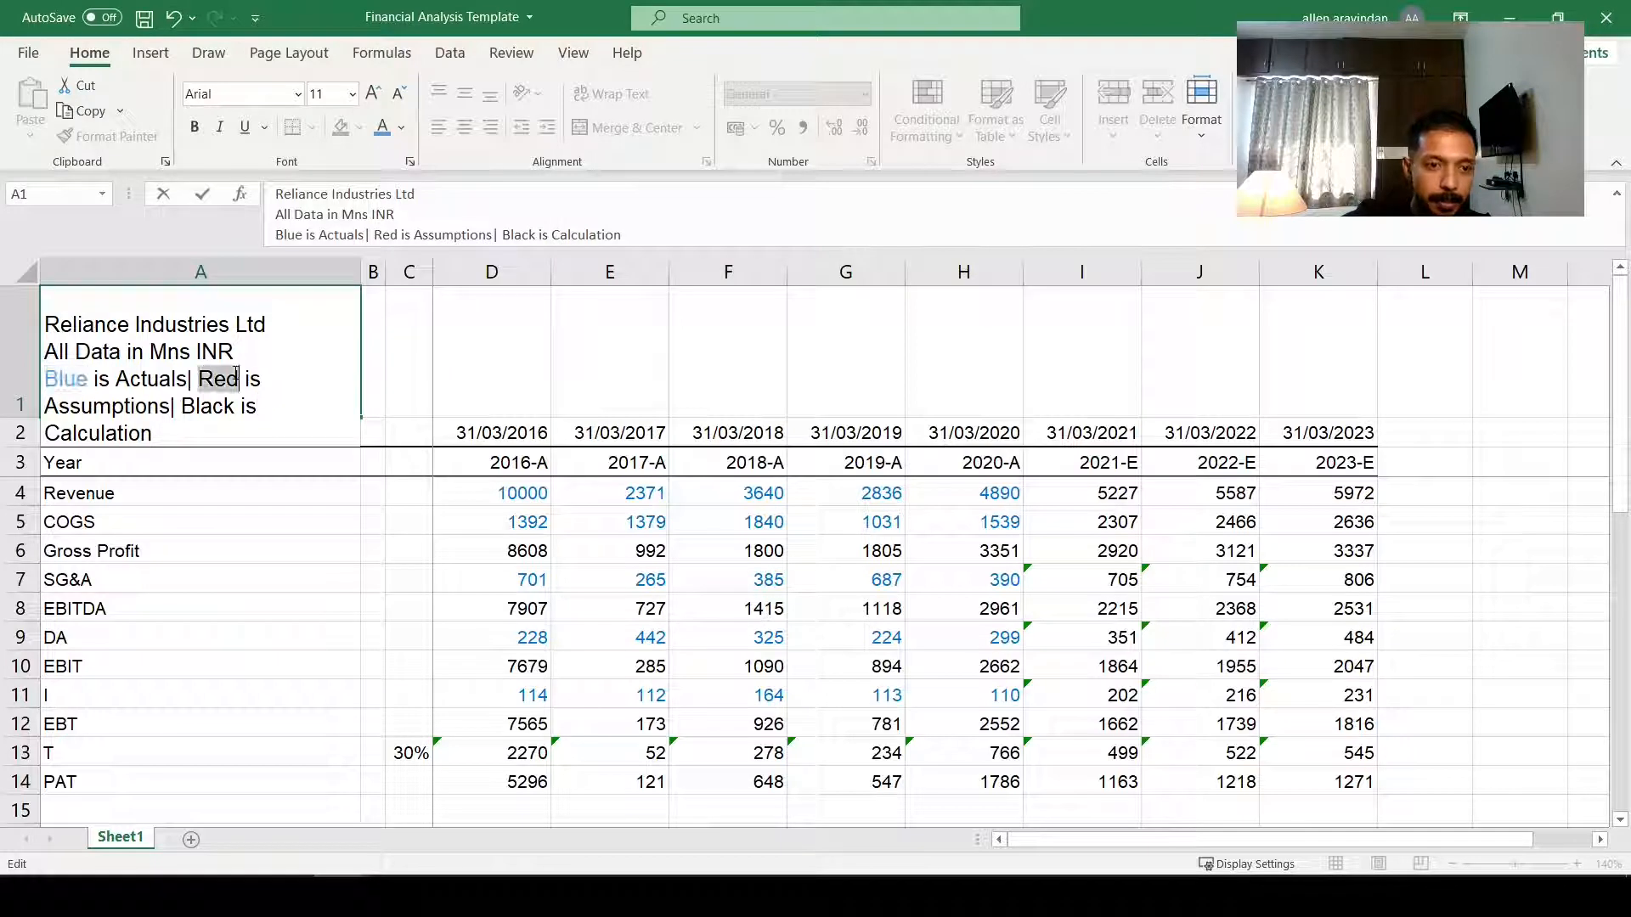
pyautogui.click(402, 127)
pyautogui.click(397, 358)
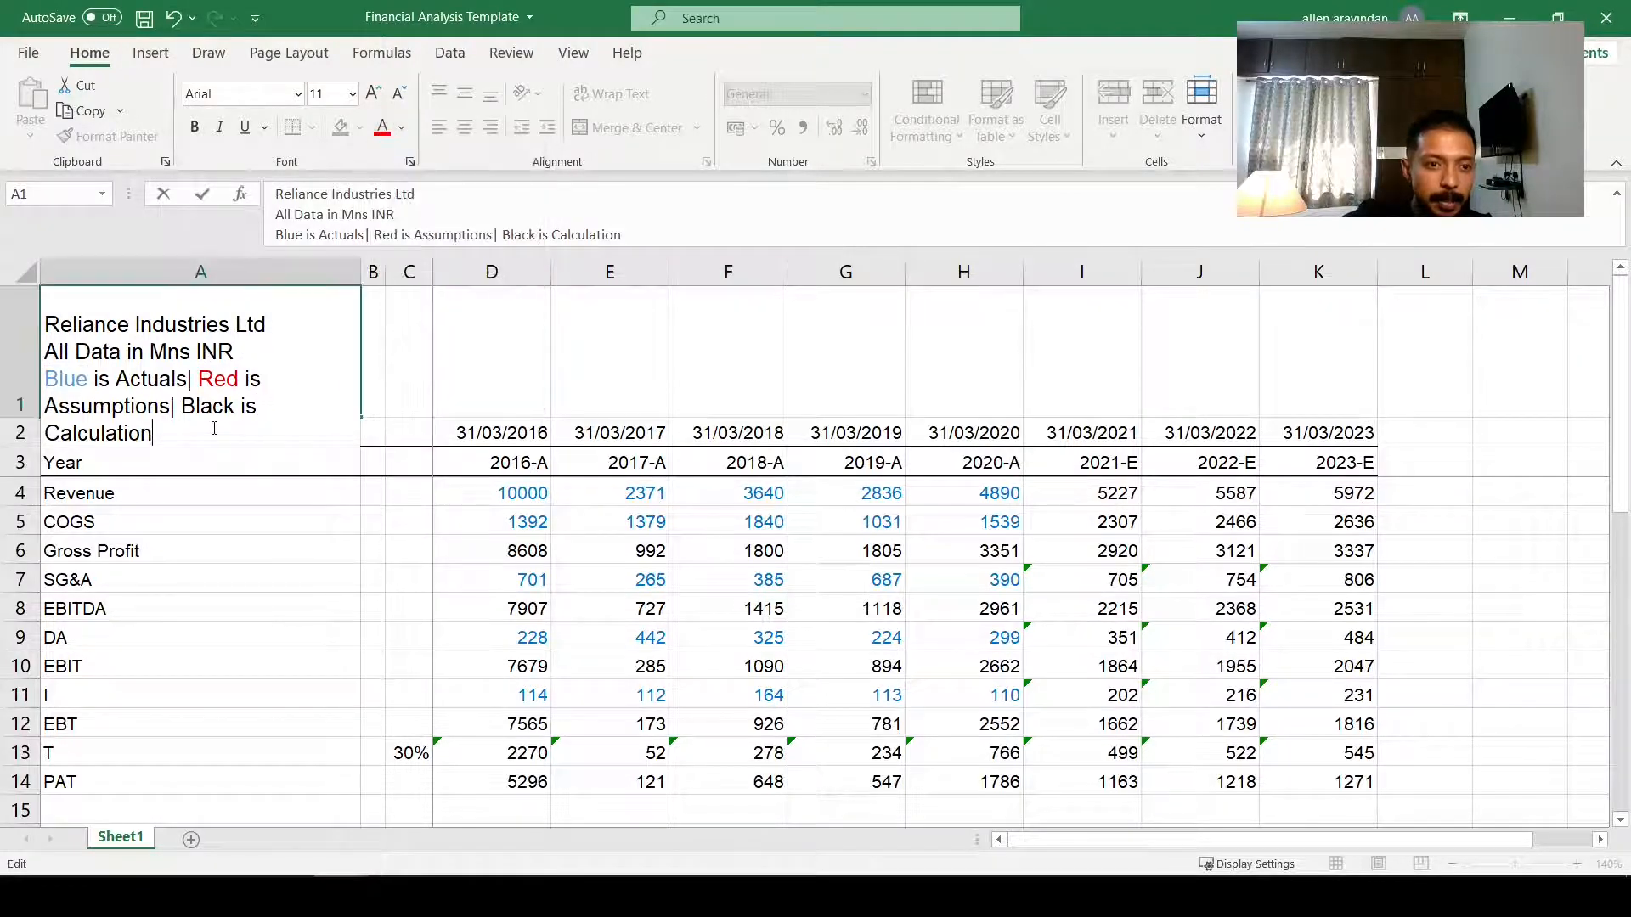
# Step: Reduce the font size of the color legend text in A1 to 8
pyautogui.moveTo(49, 377); pyautogui.dragTo(154, 435)
pyautogui.click(398, 94)
pyautogui.click(398, 93)
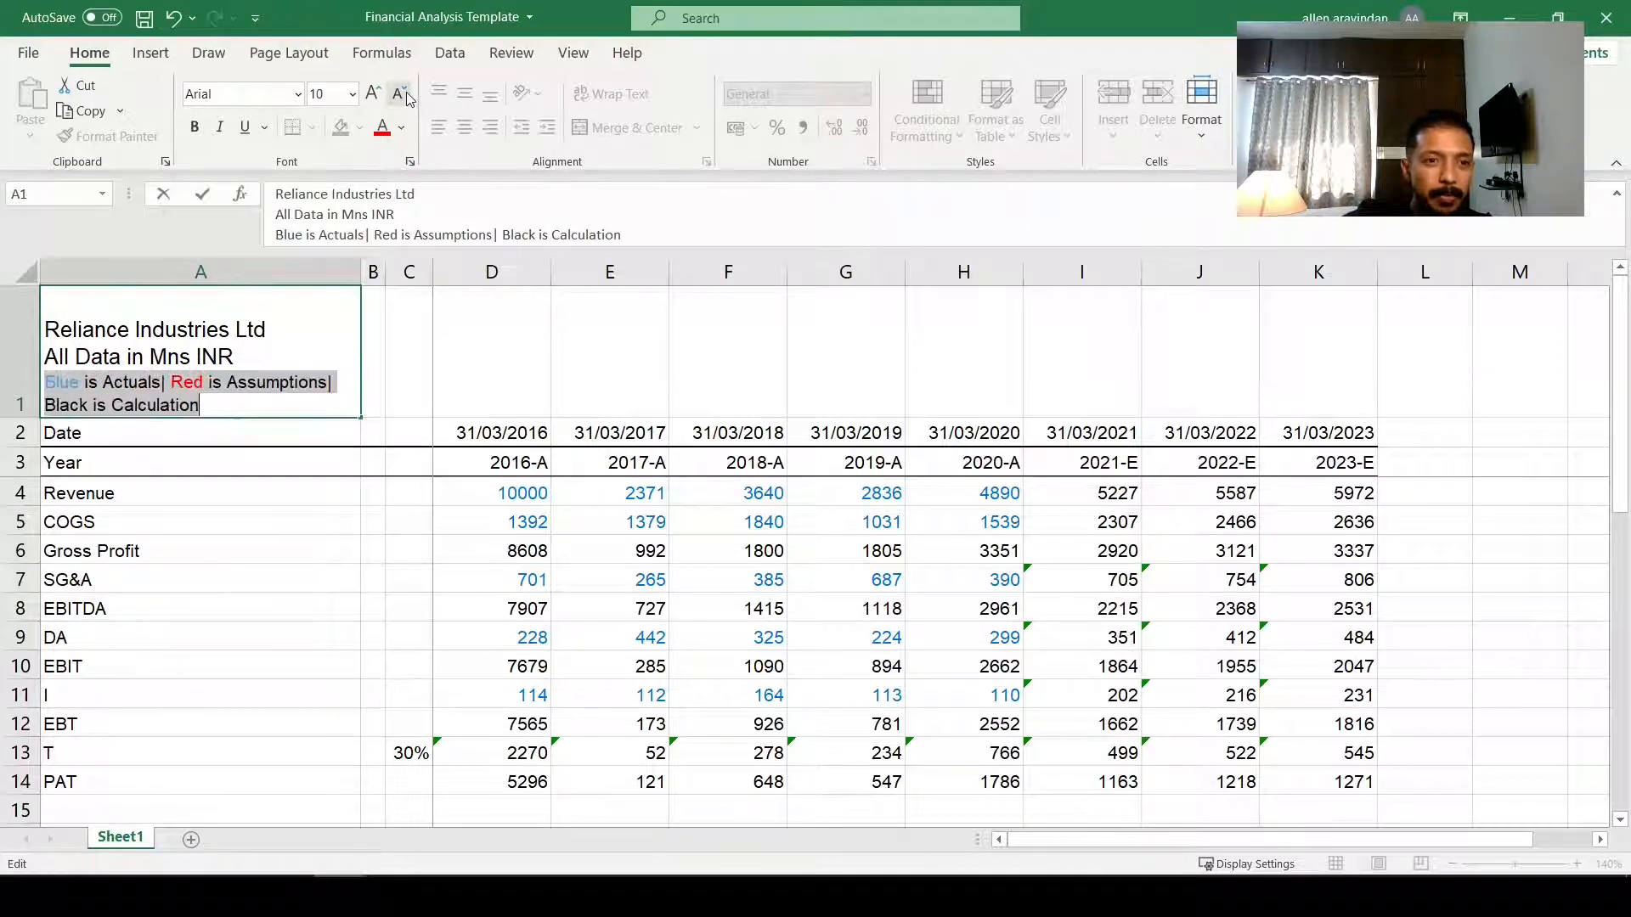
pyautogui.click(398, 93)
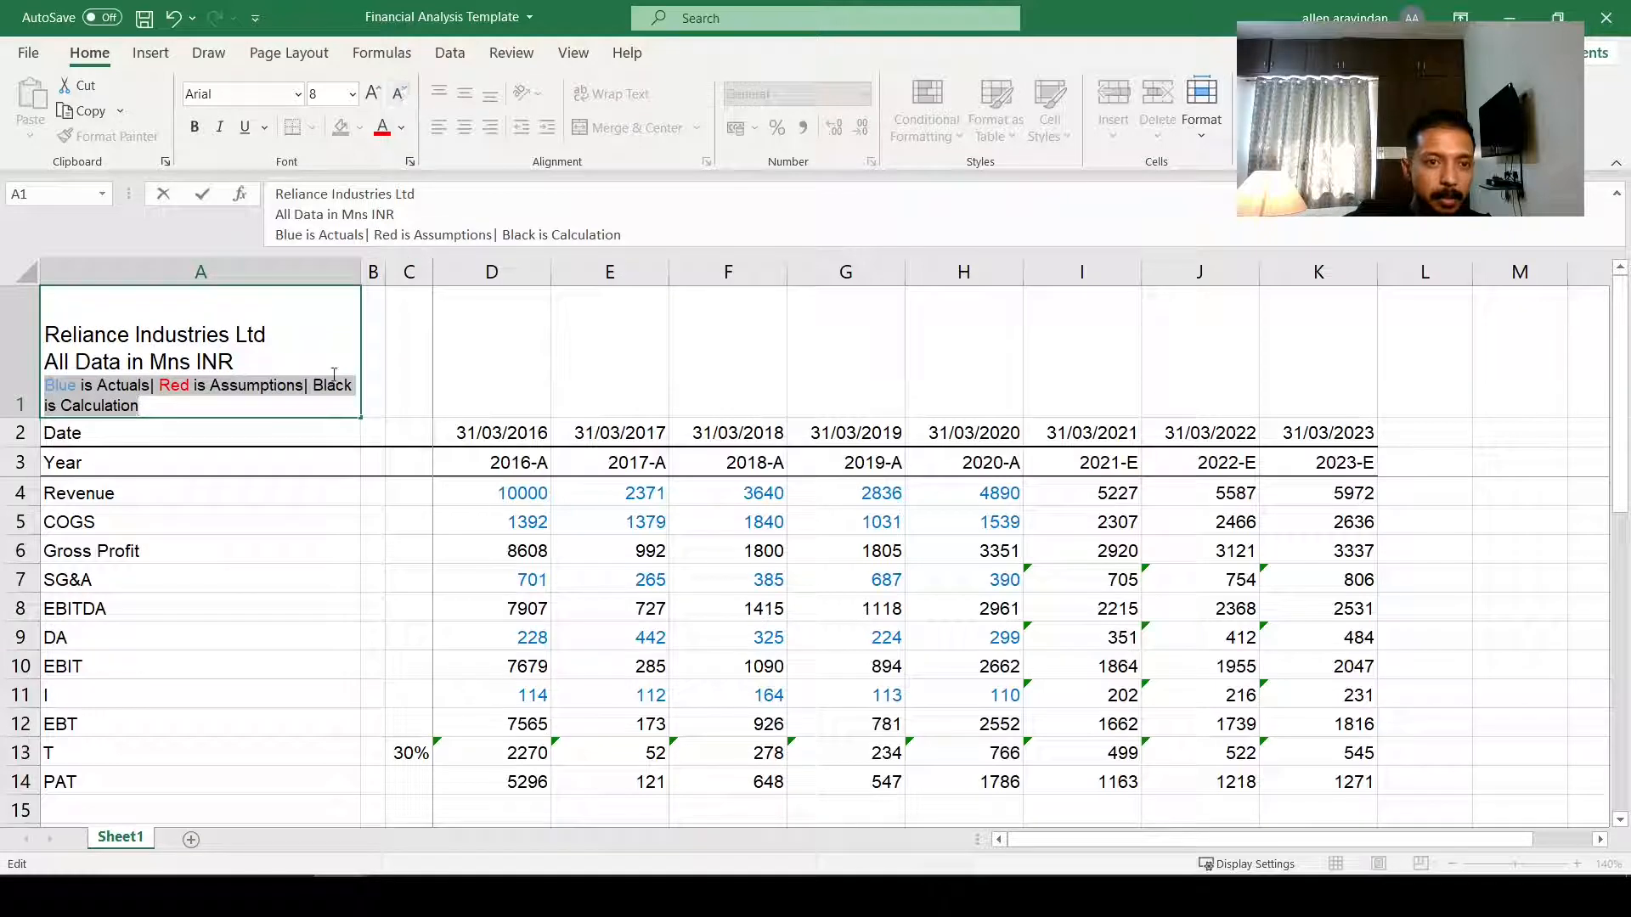
pyautogui.click(313, 462)
pyautogui.click(171, 416)
# Step: Reduce the font size of the "All Data in Mns INR" line in A1 to 9
pyautogui.doubleClick(268, 354)
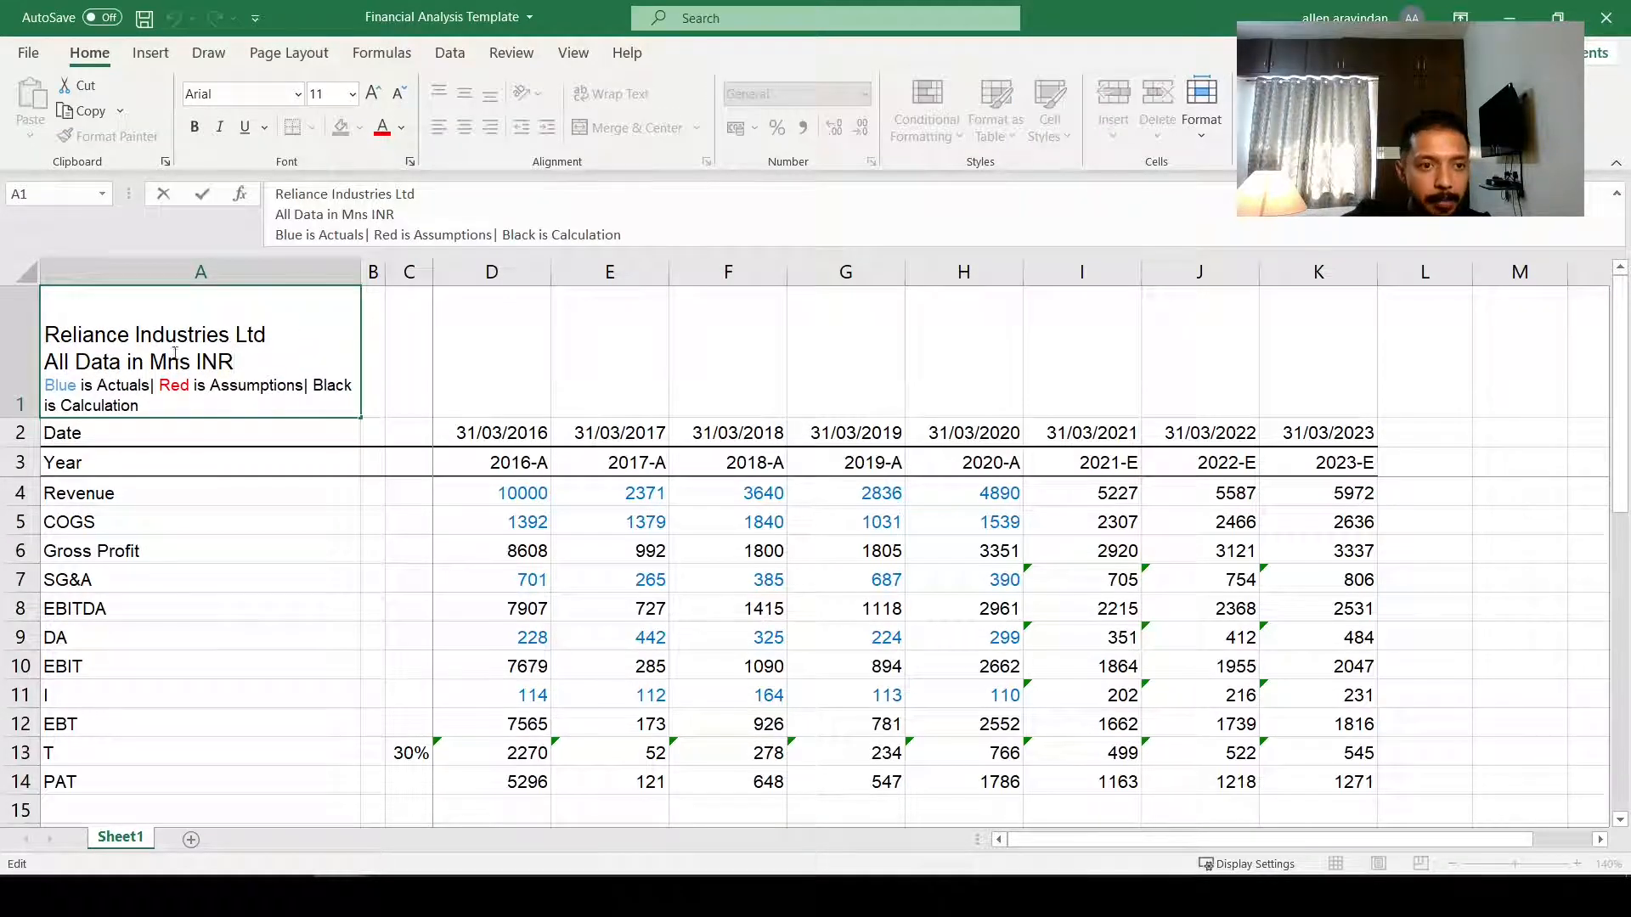
pyautogui.moveTo(55, 360)
pyautogui.mouseDown()
pyautogui.moveTo(220, 358)
pyautogui.moveTo(51, 356)
pyautogui.mouseUp()
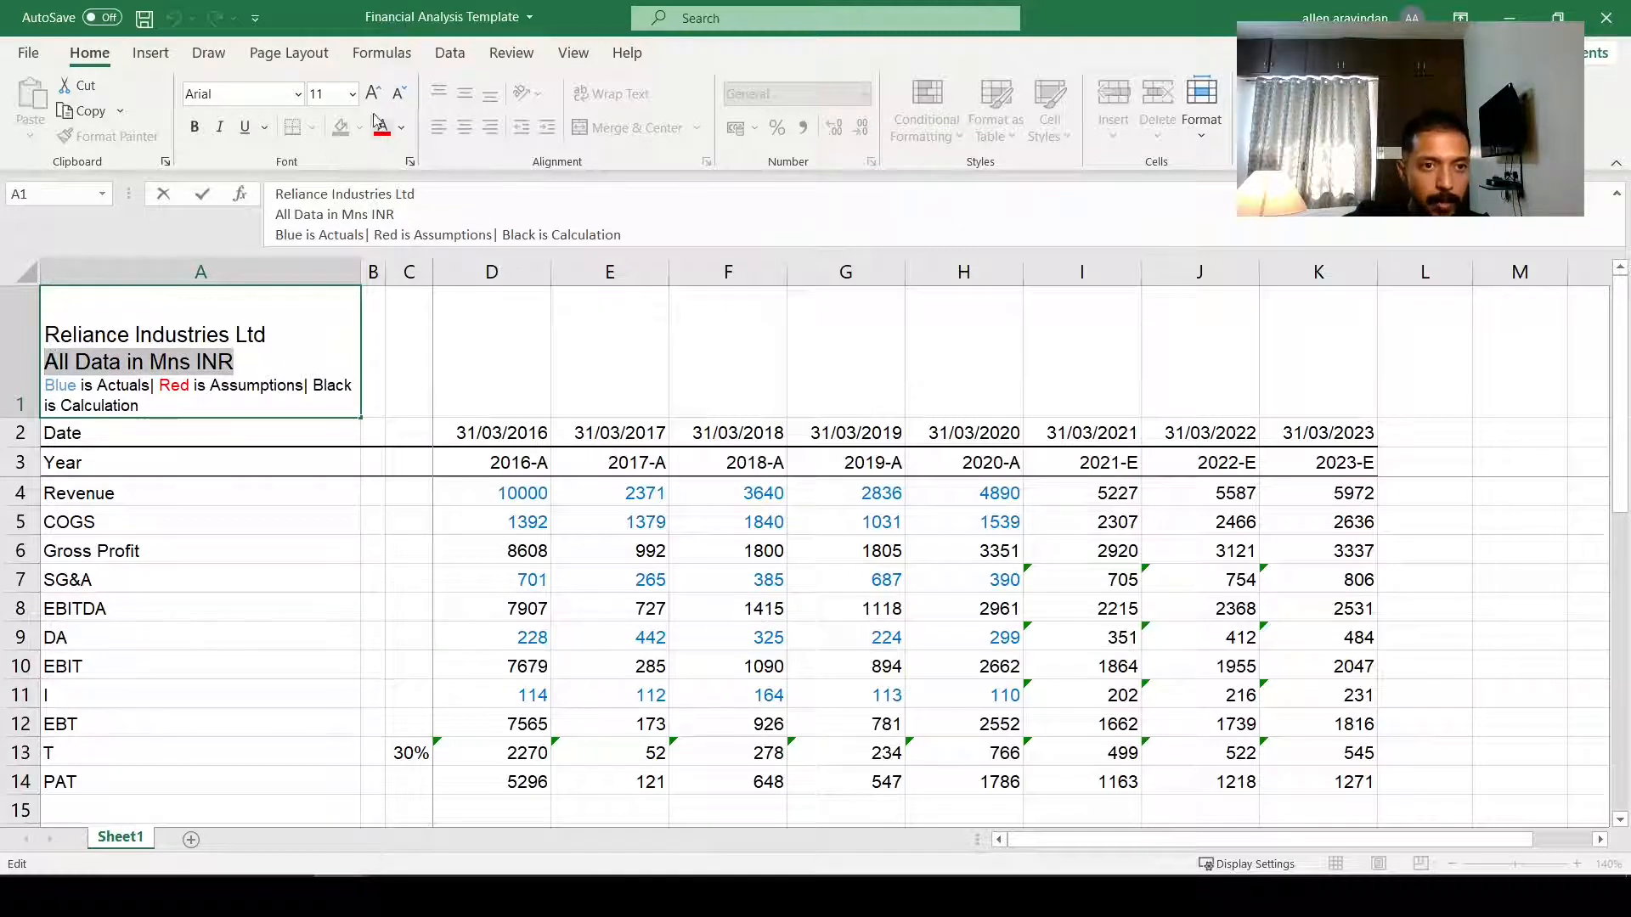
pyautogui.click(398, 95)
pyautogui.click(398, 96)
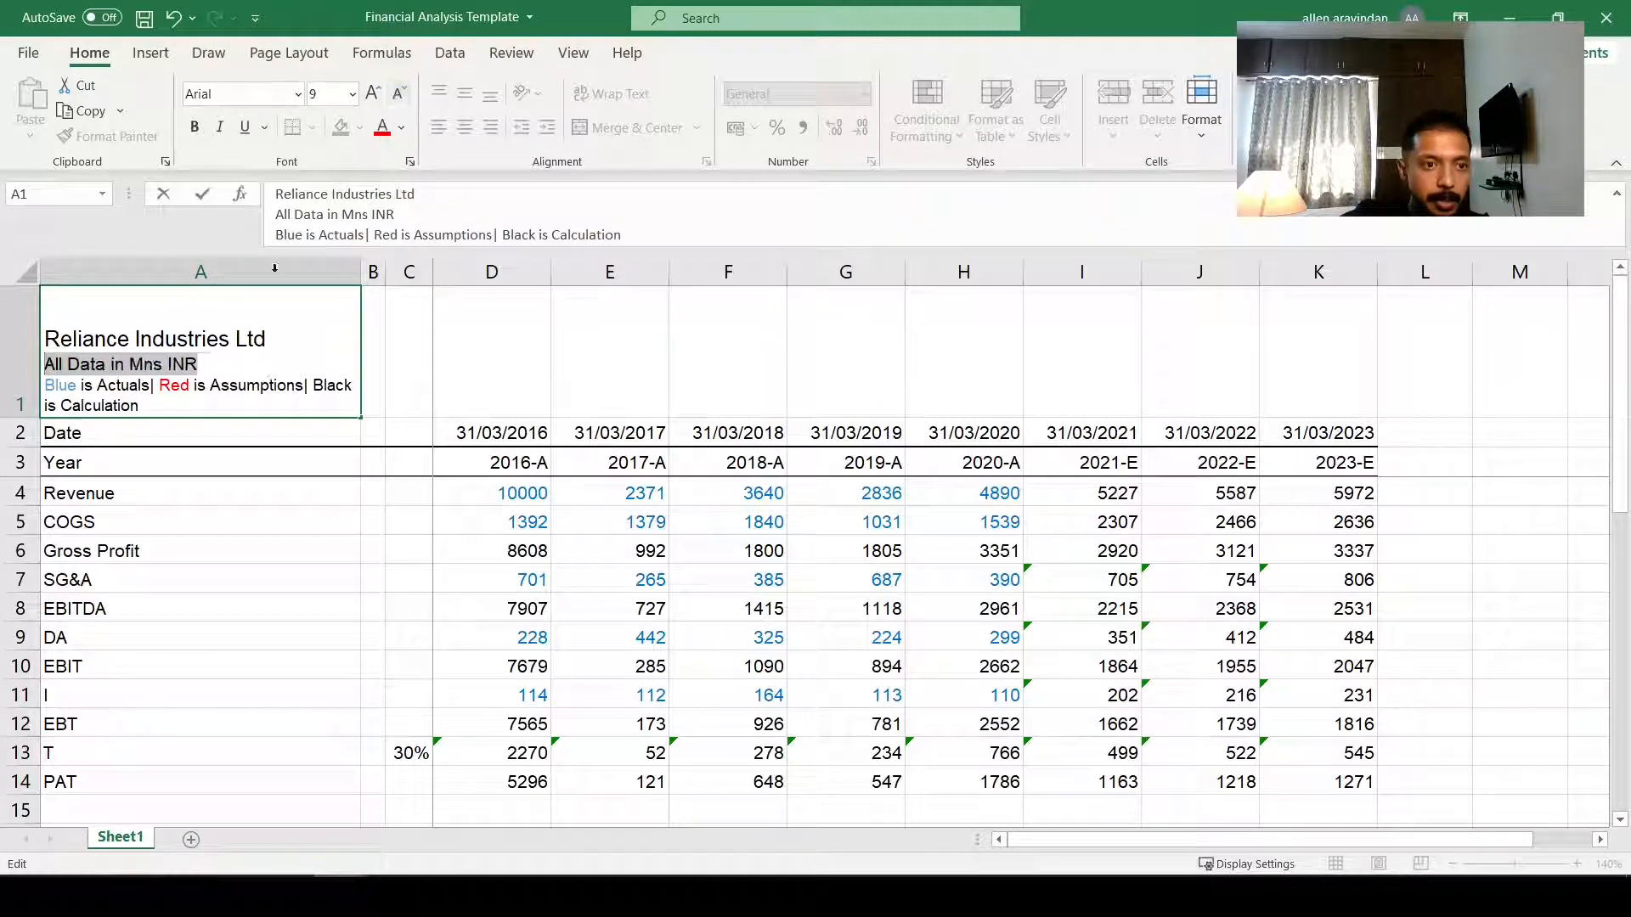
# Step: Append "(Except Per Share)" to the "All Data in Mns INR" line in A1
pyautogui.click(242, 351)
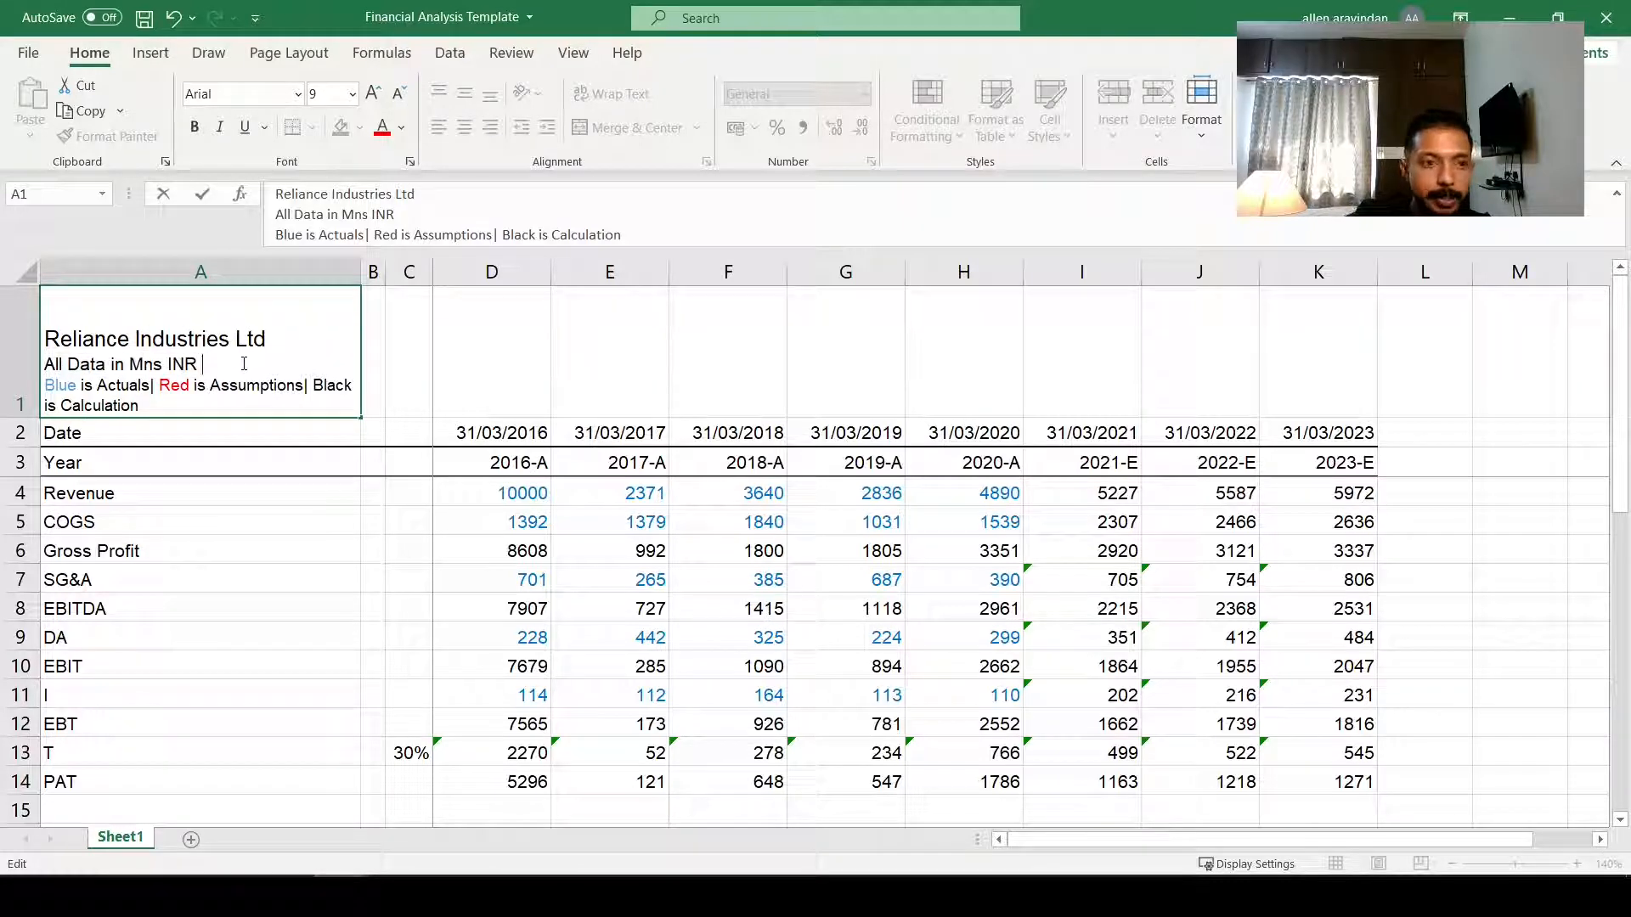
pyautogui.press('BackSpace')
pyautogui.write('(')
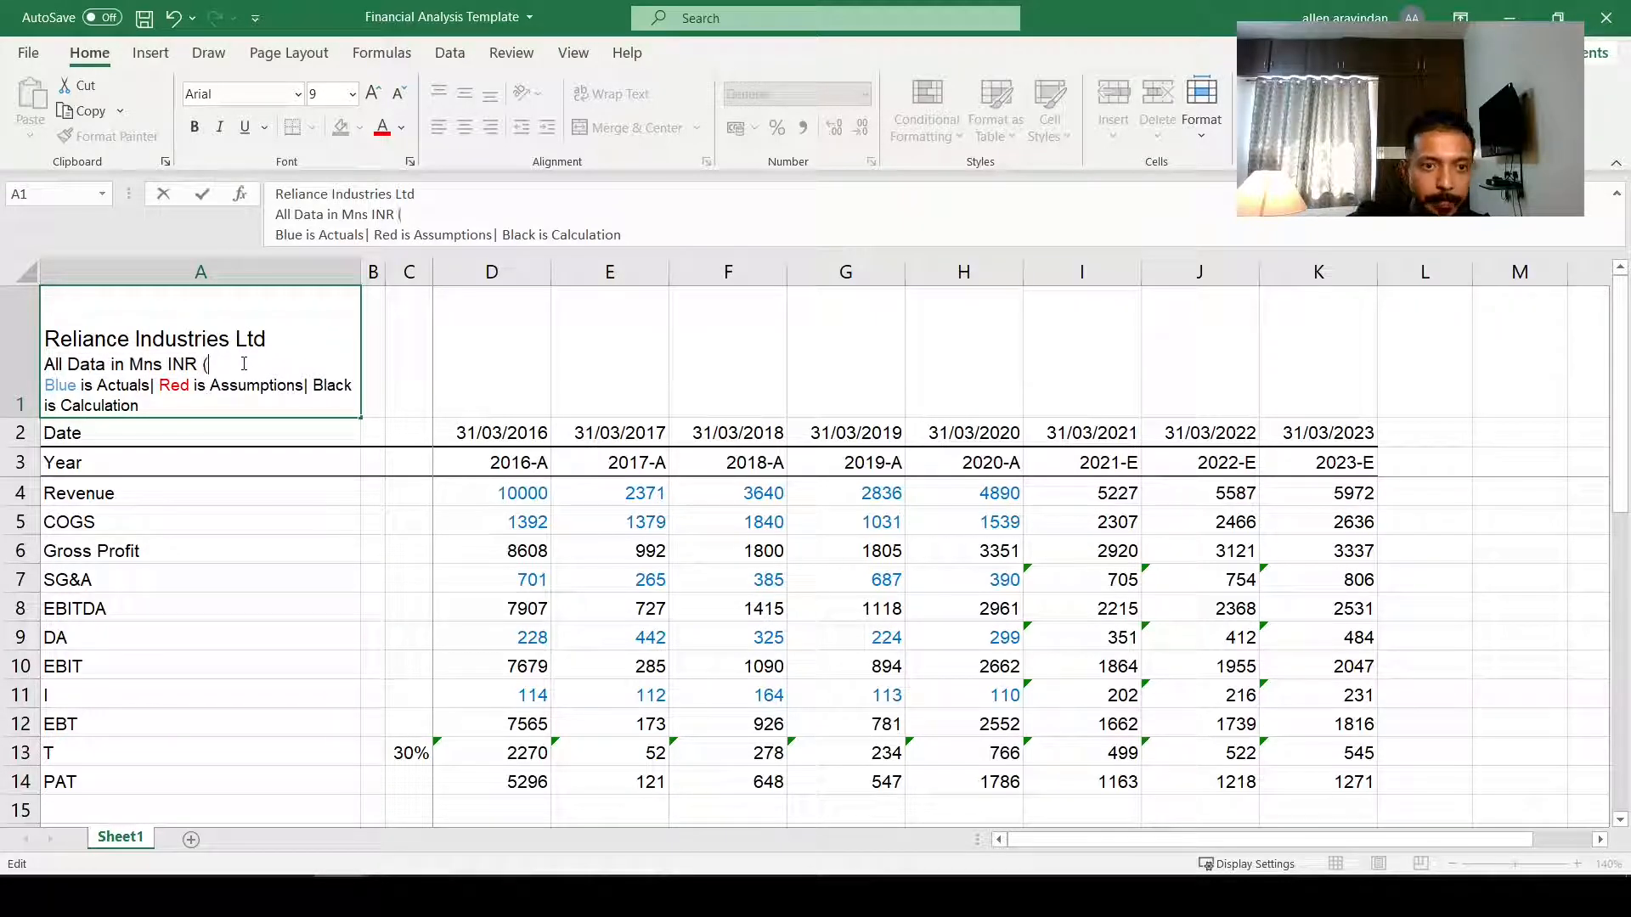
pyautogui.write('Except')
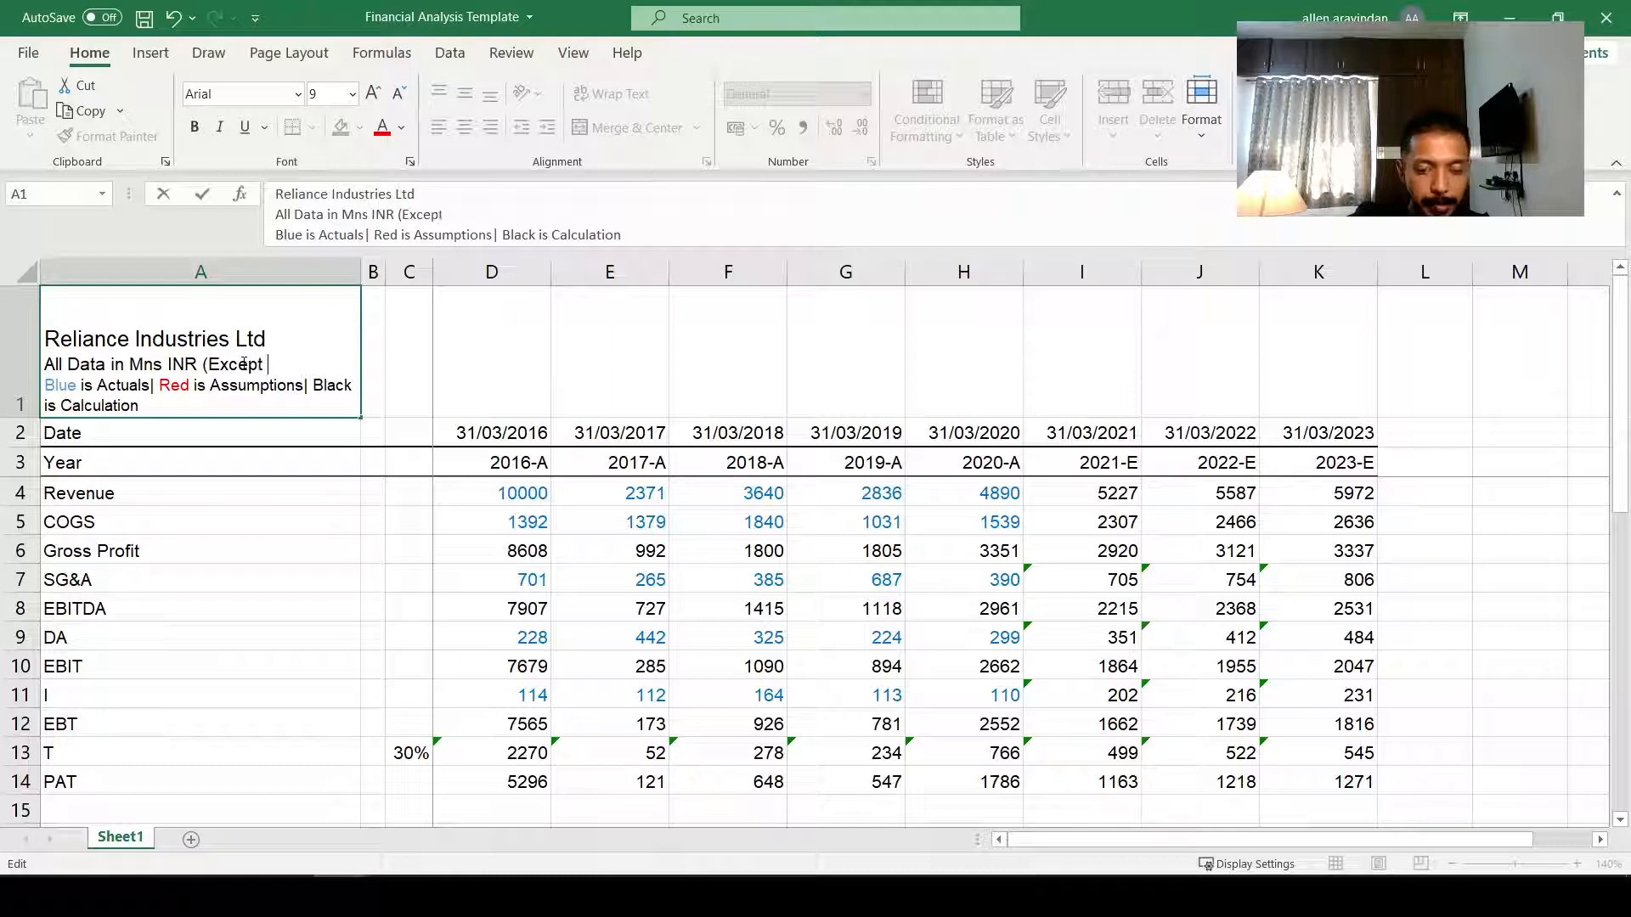
pyautogui.write(' Per Share')
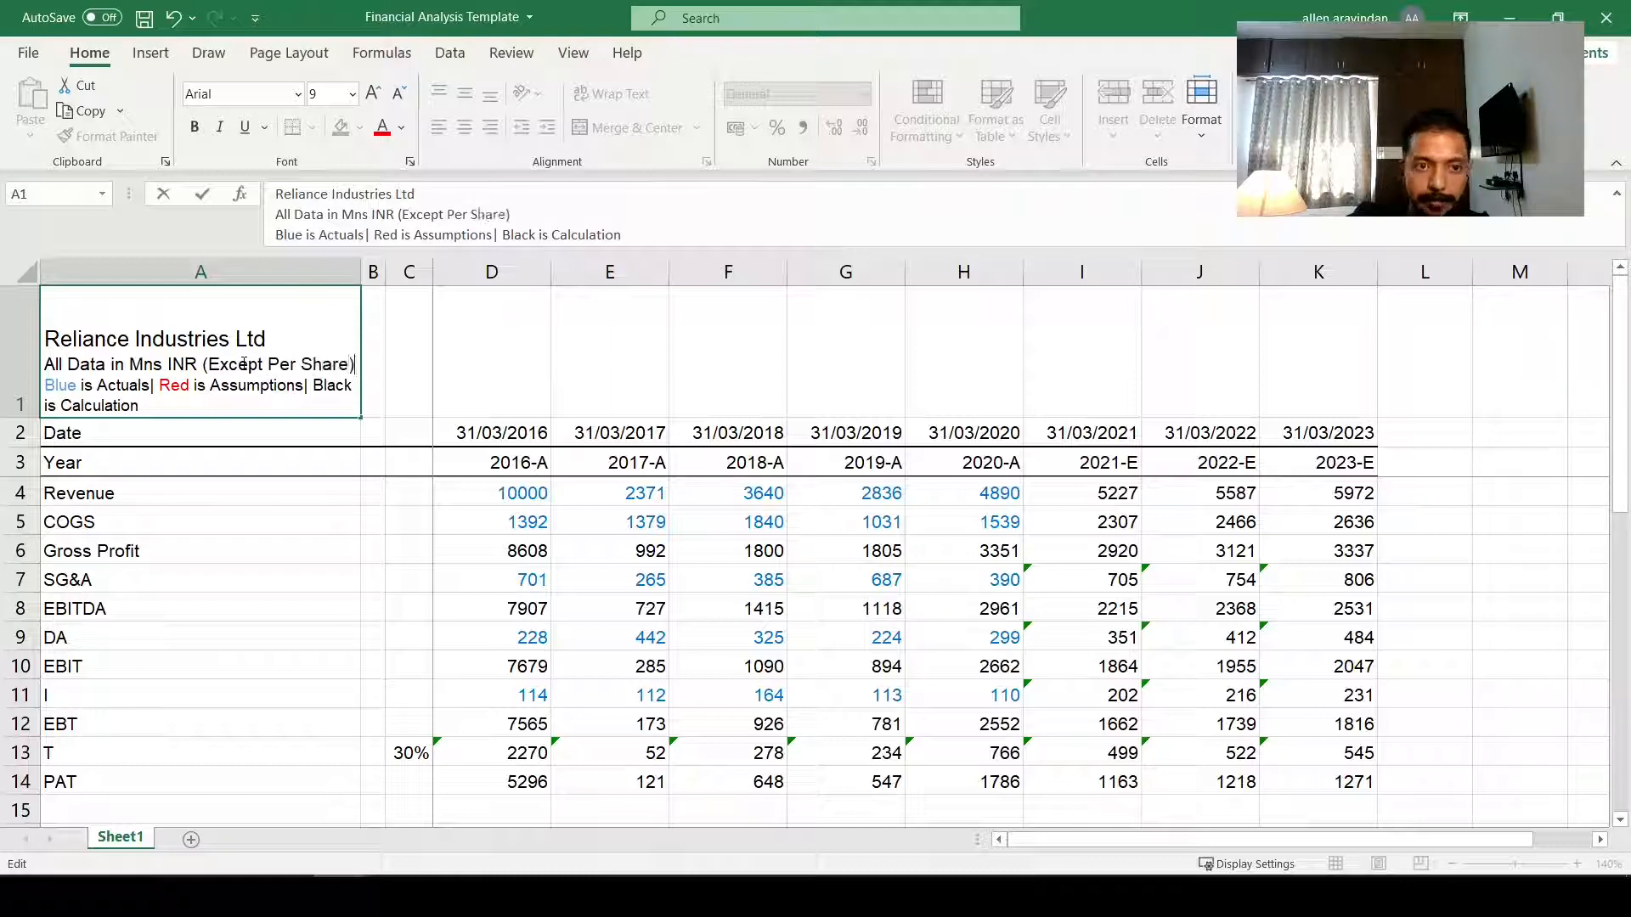
pyautogui.click(305, 491)
# Step: Widen column A until the color legend fits on one line, and shrink row 1 to the height of the three-line heading
pyautogui.scroll(-2, 433, 578)
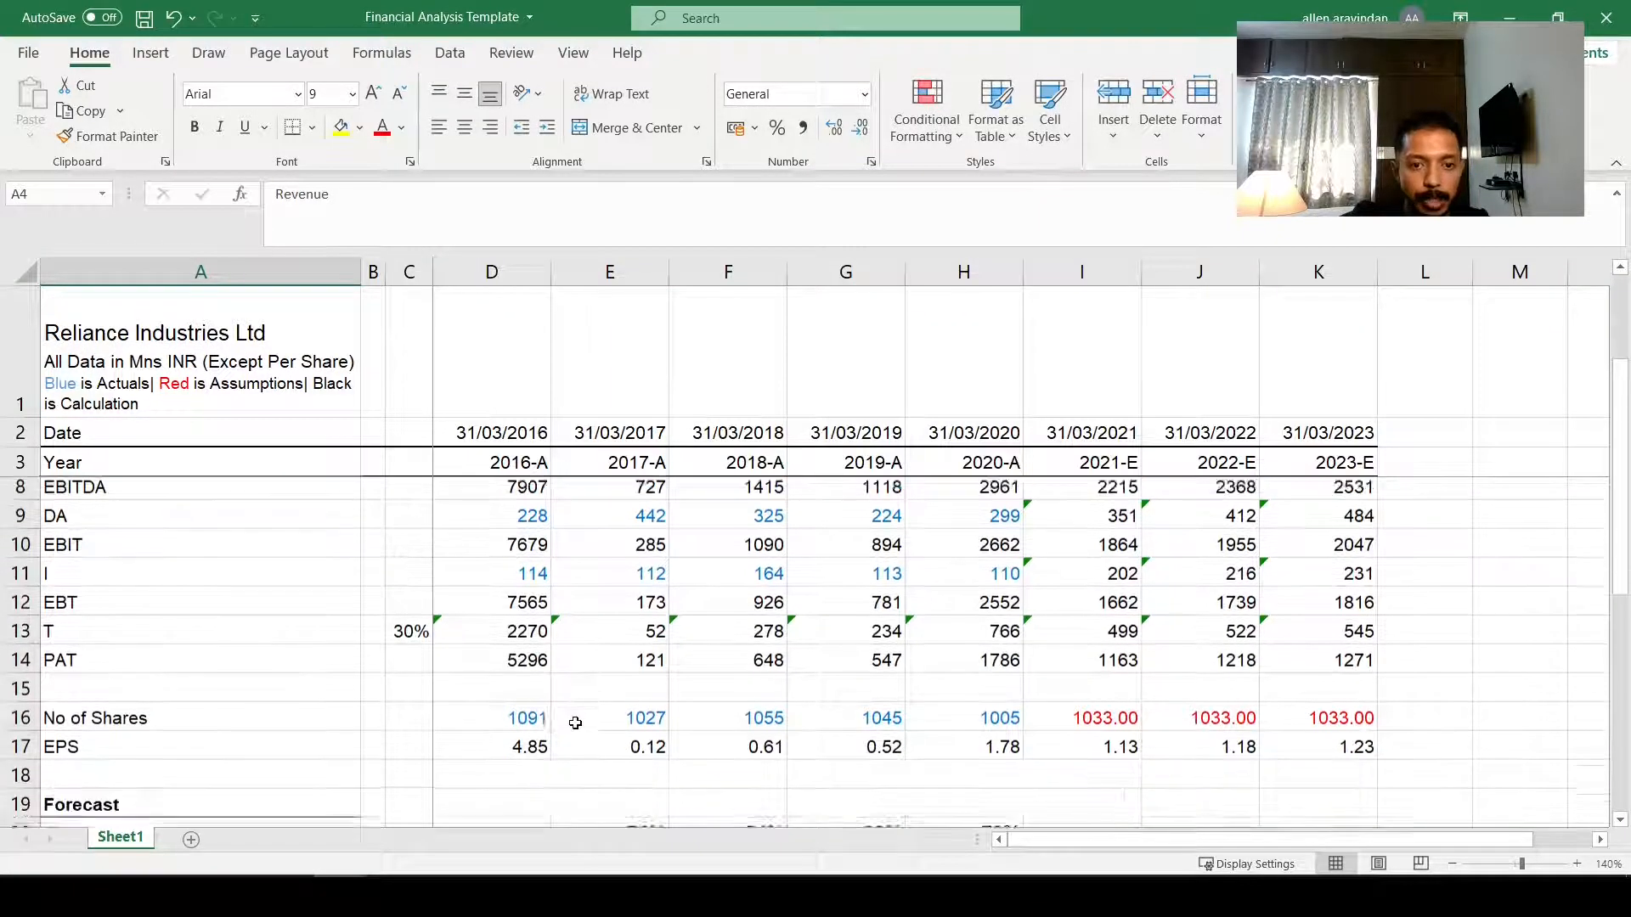
pyautogui.scroll(-1, 575, 723)
pyautogui.moveTo(528, 689); pyautogui.dragTo(1096, 689)
pyautogui.scroll(3, 719, 629)
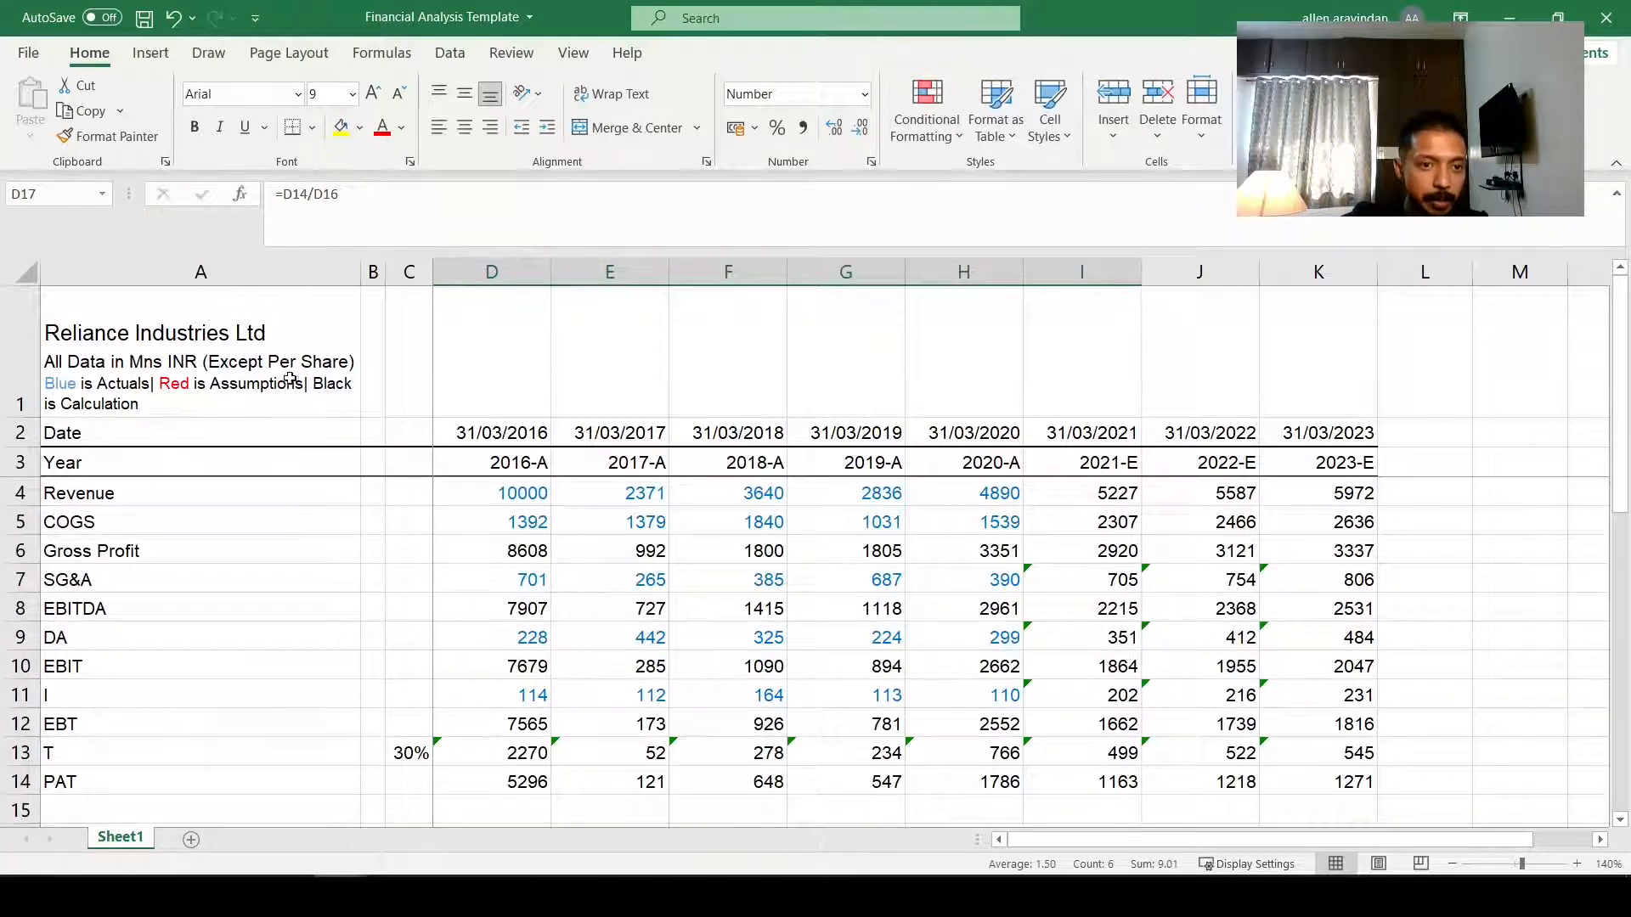
pyautogui.click(100, 397)
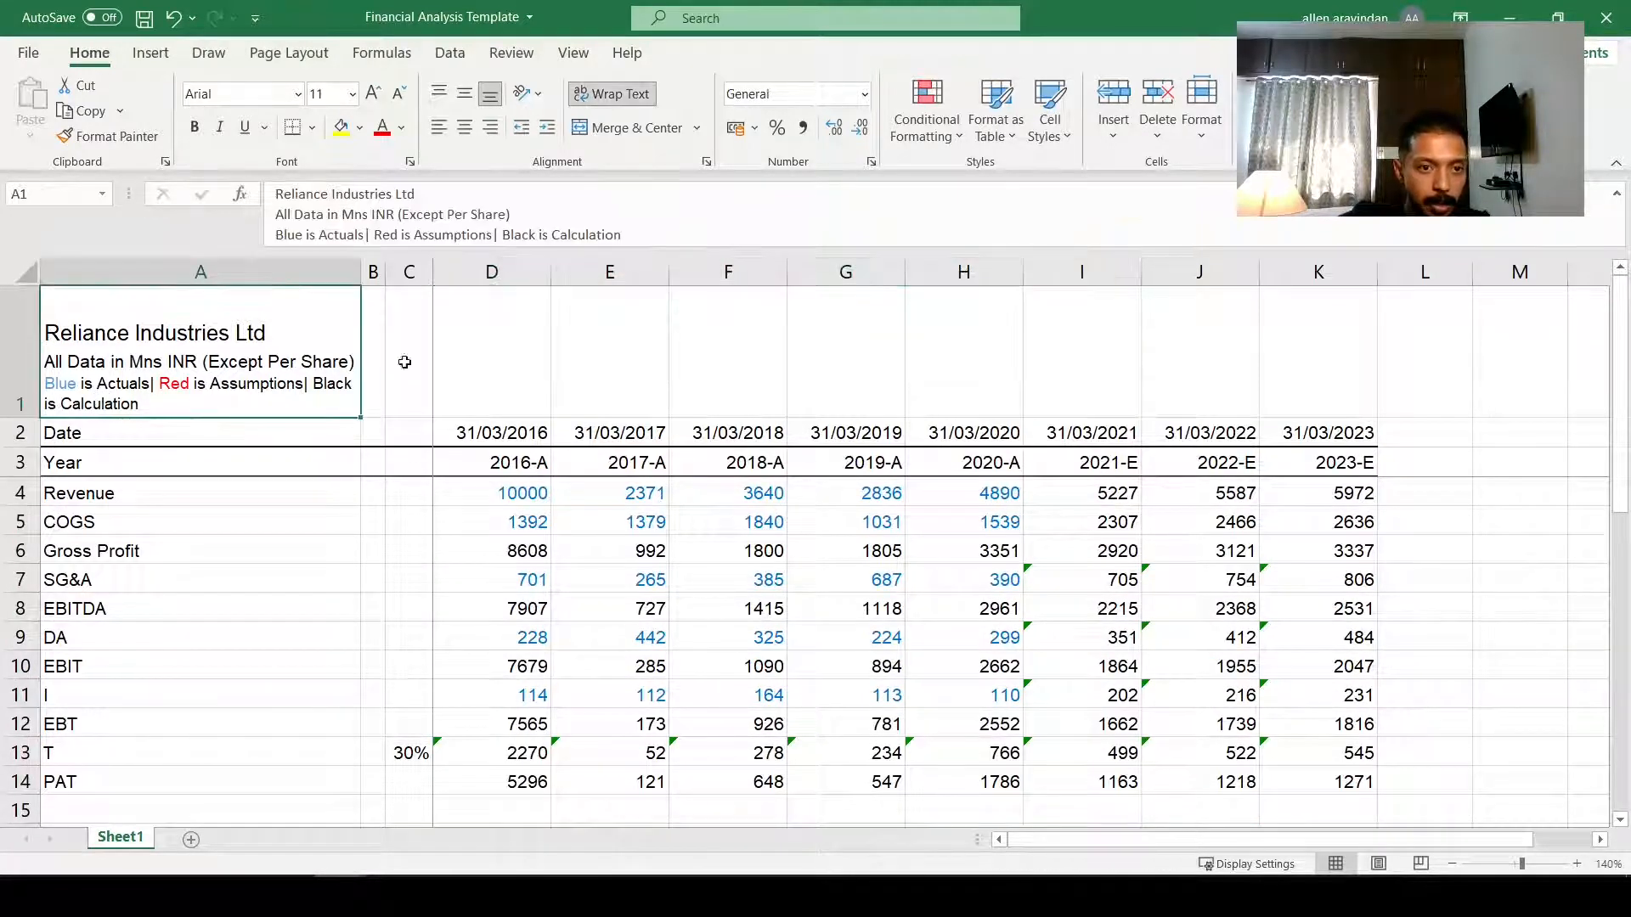
pyautogui.moveTo(361, 274); pyautogui.dragTo(459, 282)
pyautogui.click(30, 365)
pyautogui.moveTo(18, 413); pyautogui.dragTo(13, 374)
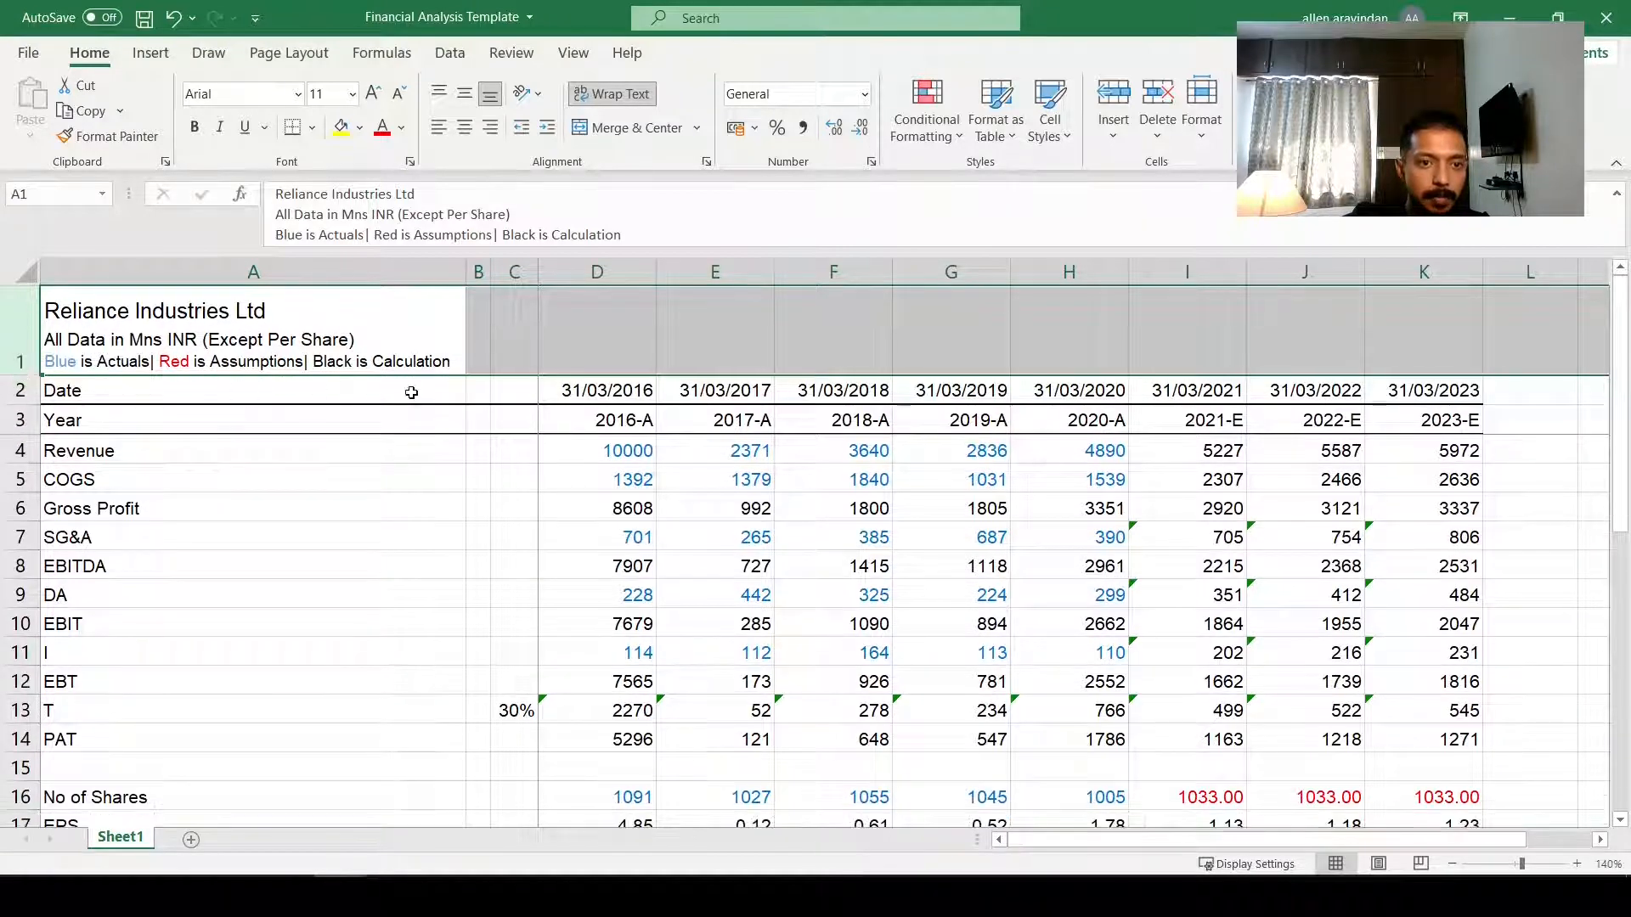
pyautogui.click(412, 392)
pyautogui.click(430, 470)
pyautogui.click(191, 408)
pyautogui.doubleClick(134, 312)
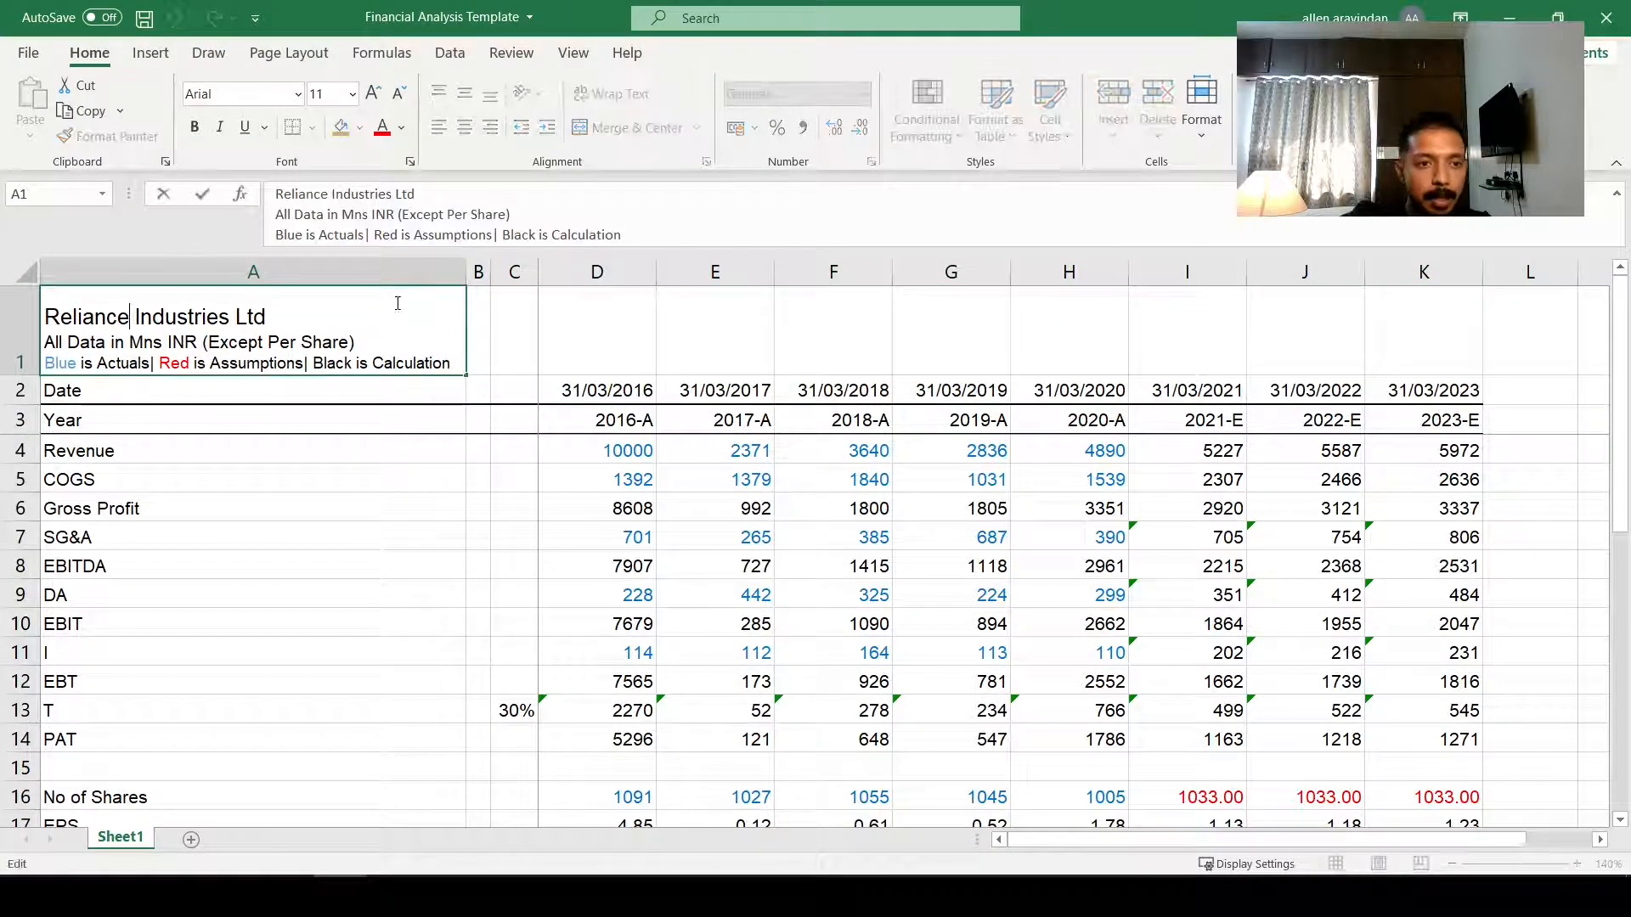
pyautogui.click(334, 316)
pyautogui.click(424, 479)
pyautogui.click(548, 334)
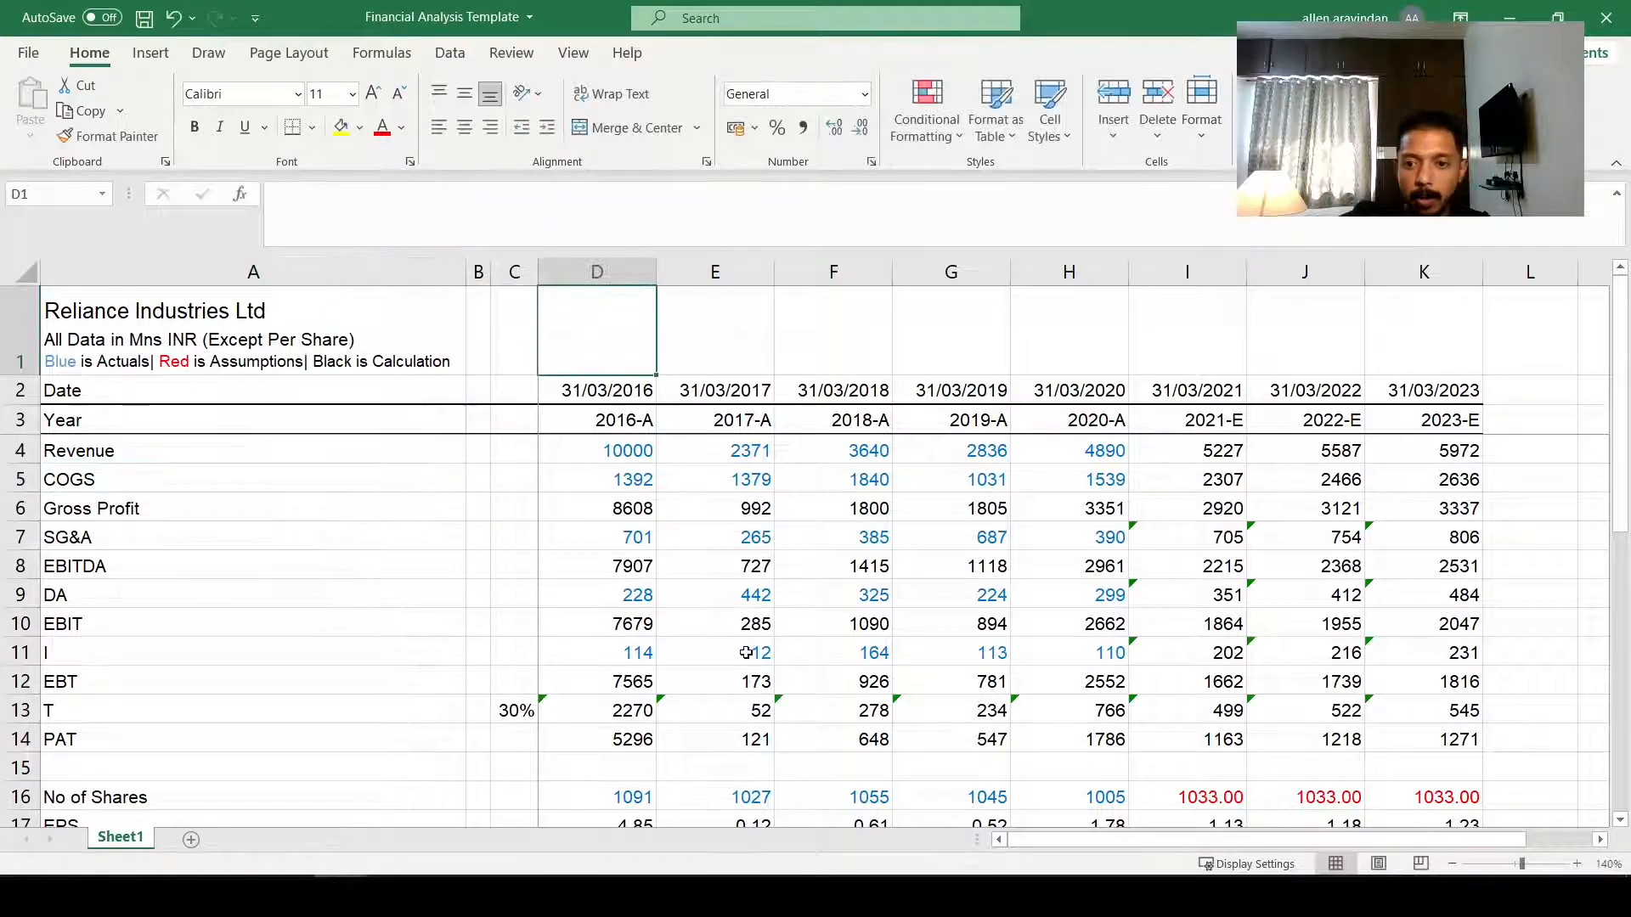
pyautogui.scroll(-7, 739, 645)
pyautogui.scroll(7, 731, 641)
pyautogui.scroll(-1, 723, 637)
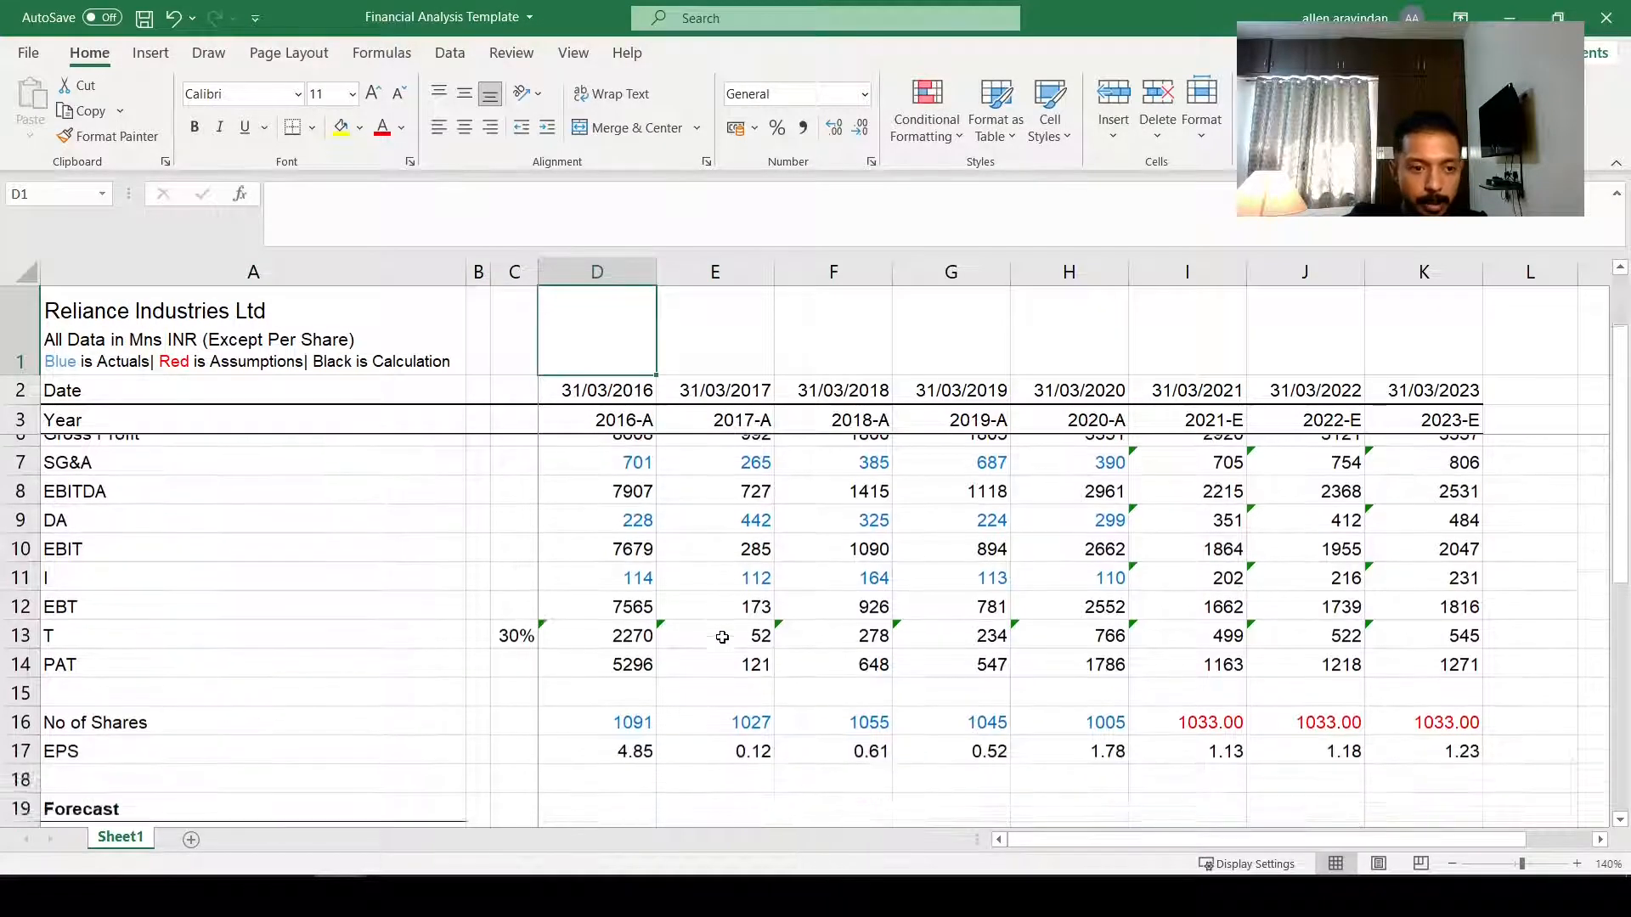
pyautogui.scroll(-3, 722, 637)
pyautogui.scroll(3, 710, 633)
# Step: Apply a top and bottom border to the PAT row from A14 to K14
pyautogui.click(68, 653)
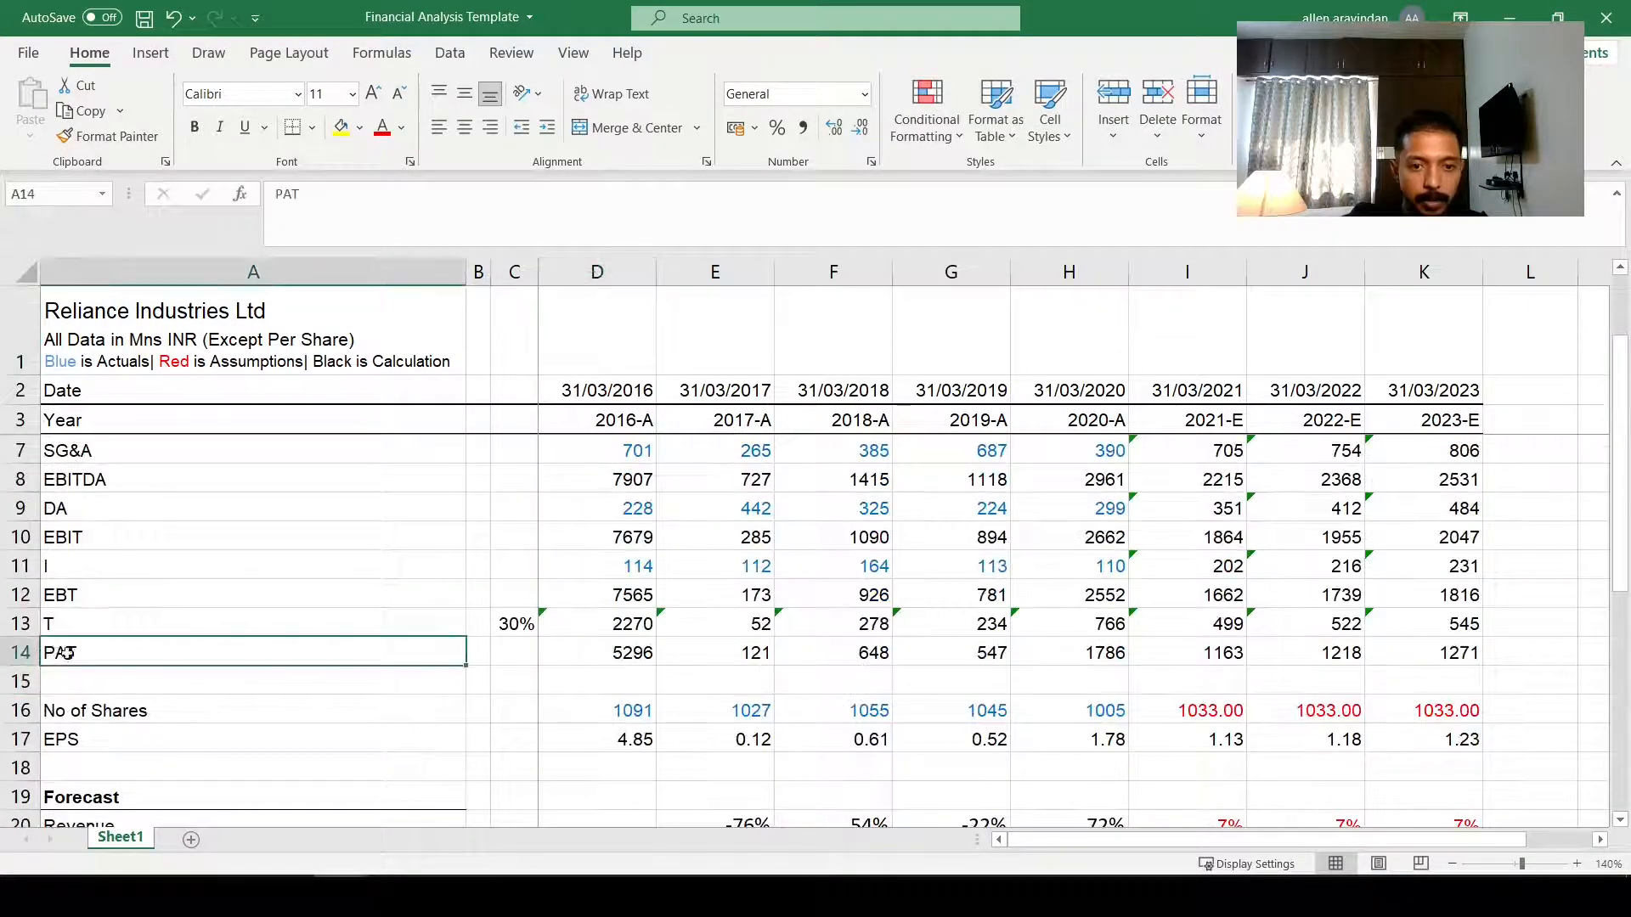
pyautogui.moveTo(68, 653); pyautogui.dragTo(977, 679)
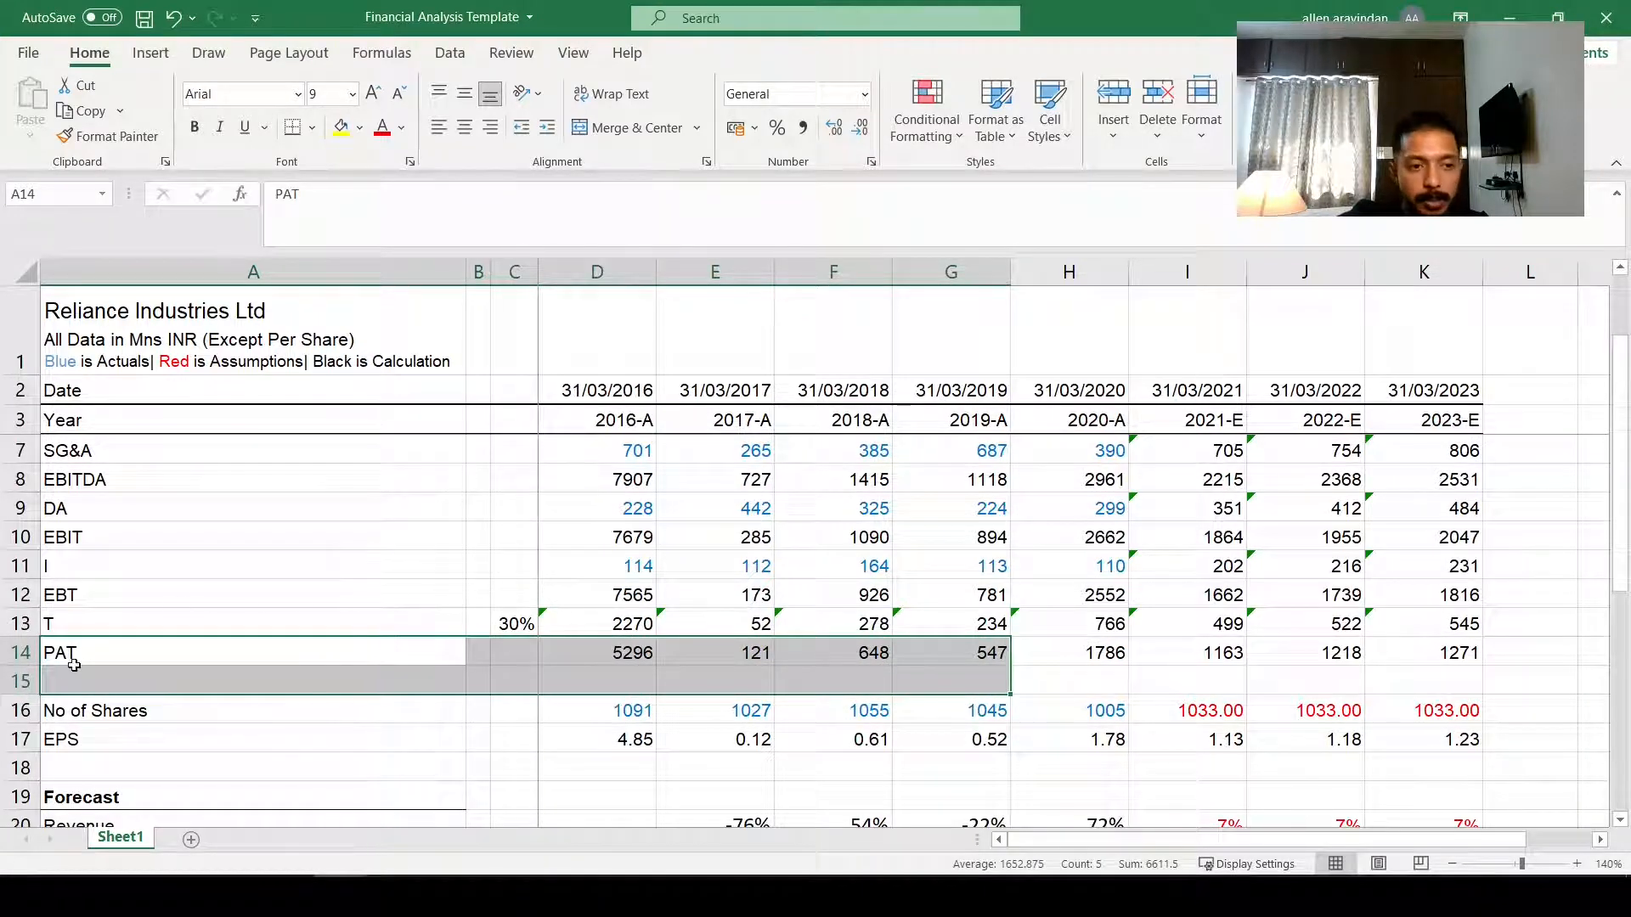
pyautogui.moveTo(59, 653); pyautogui.dragTo(1433, 652)
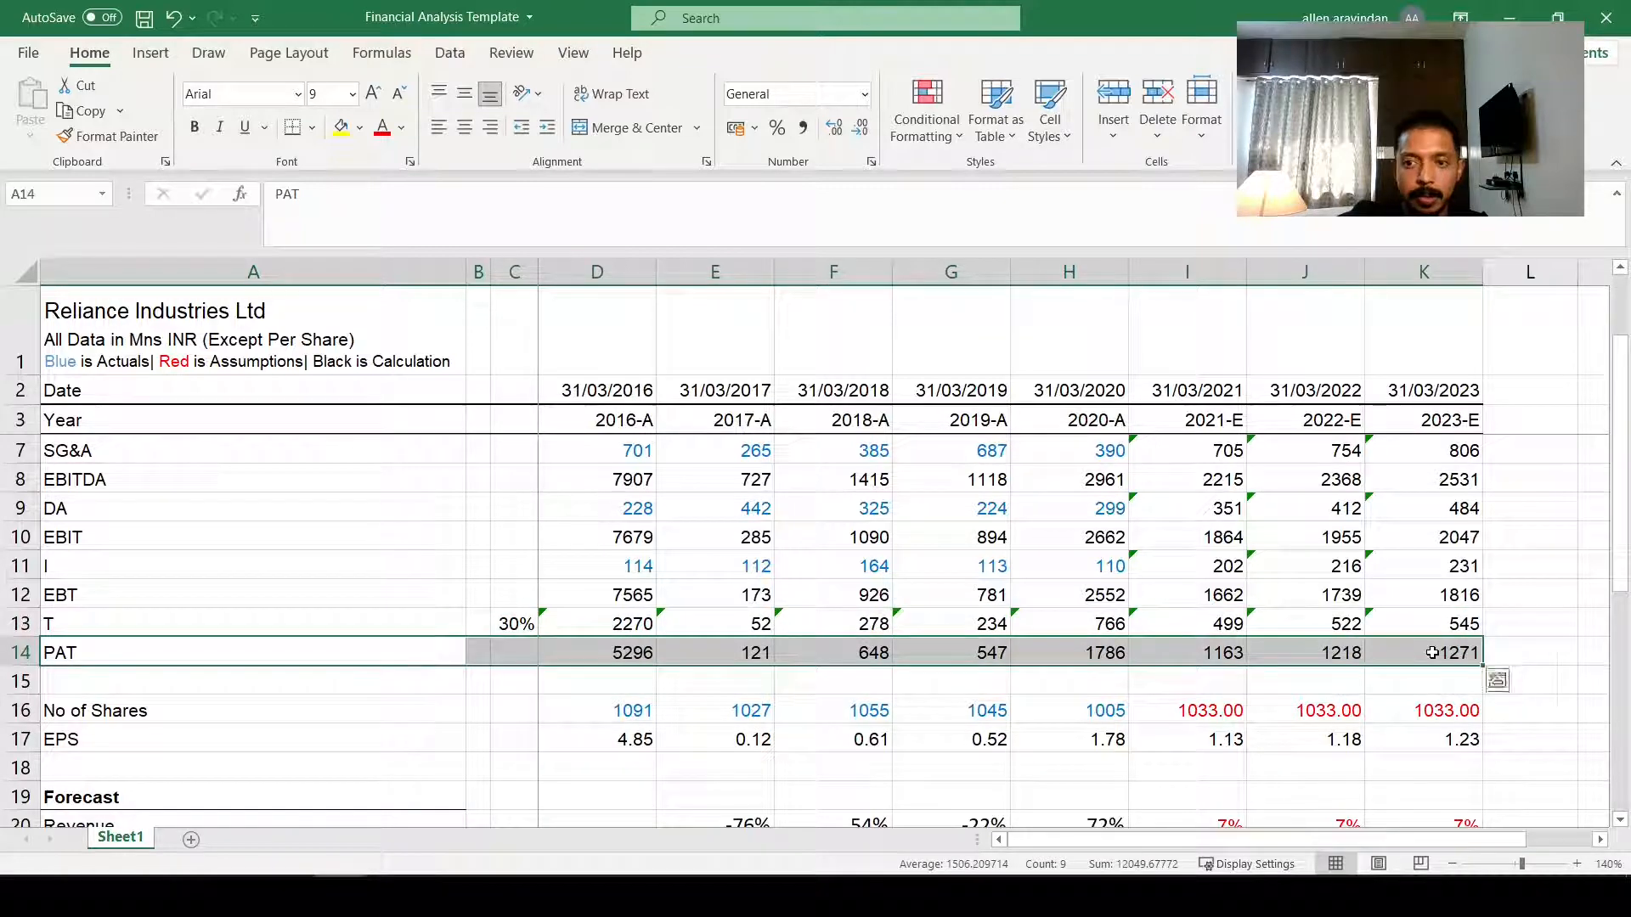
pyautogui.click(312, 127)
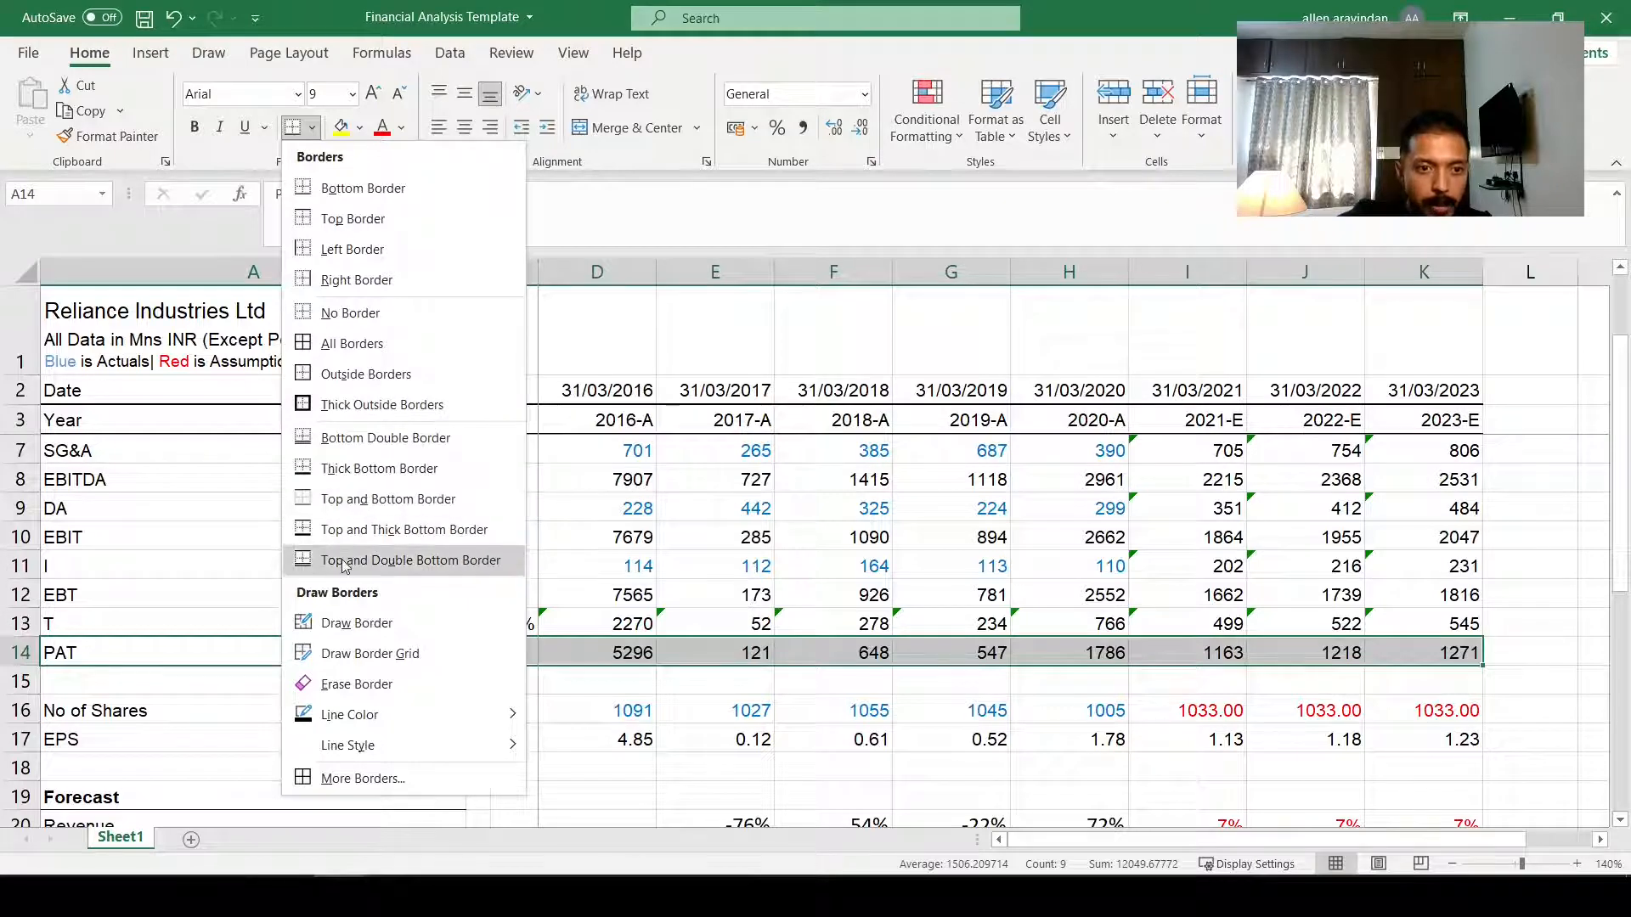
pyautogui.click(353, 500)
pyautogui.click(560, 769)
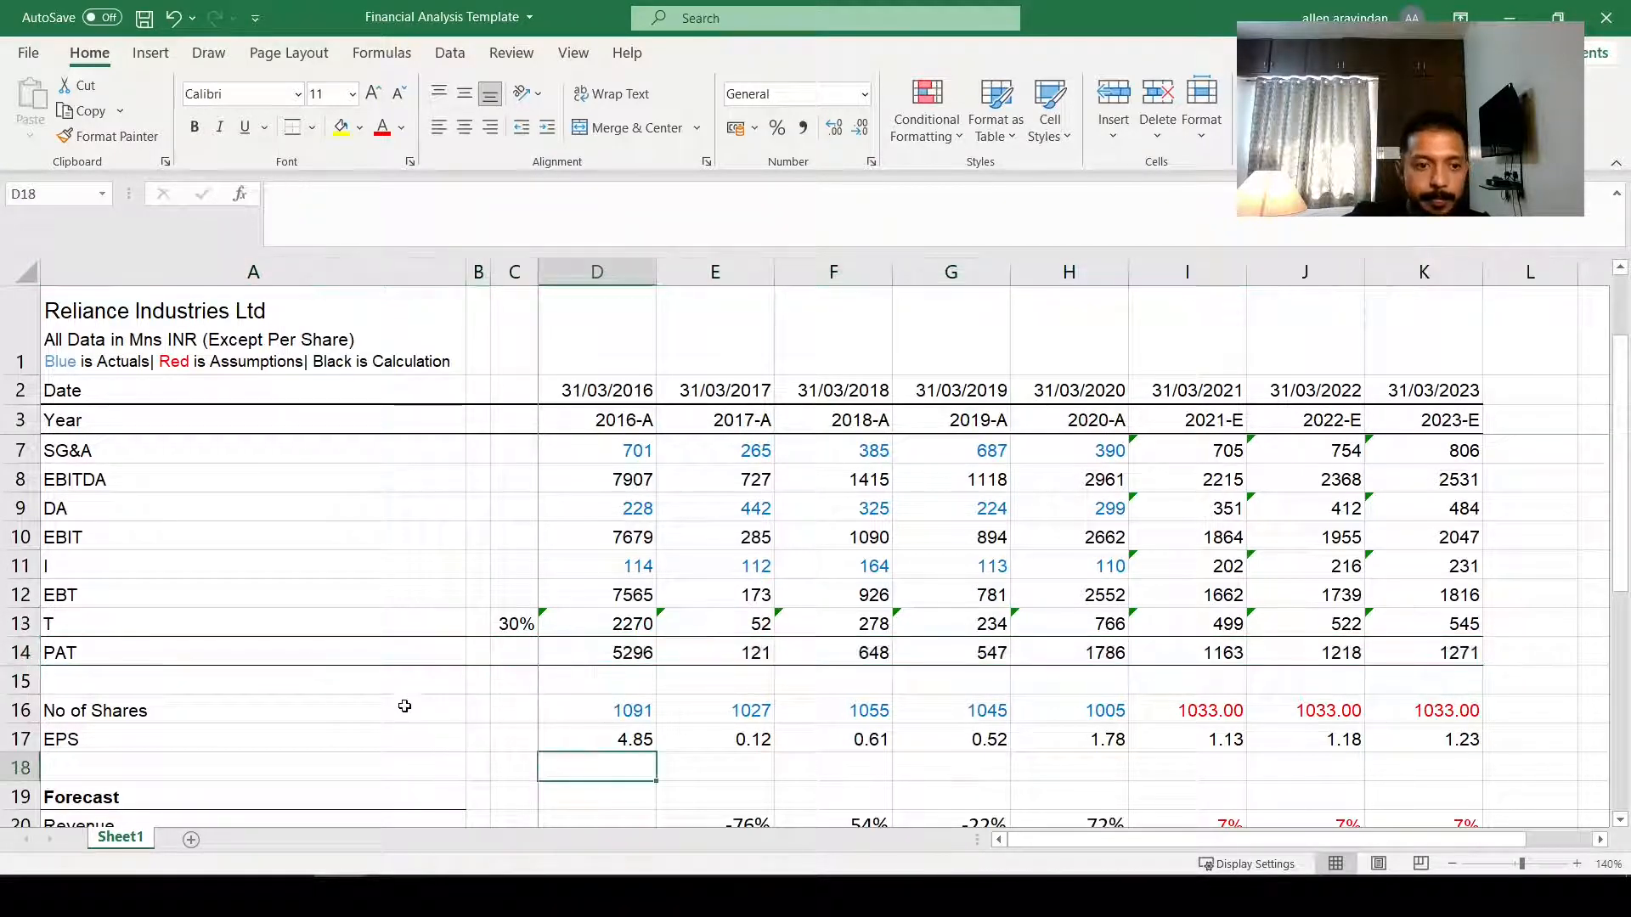
# Step: Make the PAT values in D14:K14 bold
pyautogui.scroll(1, 376, 671)
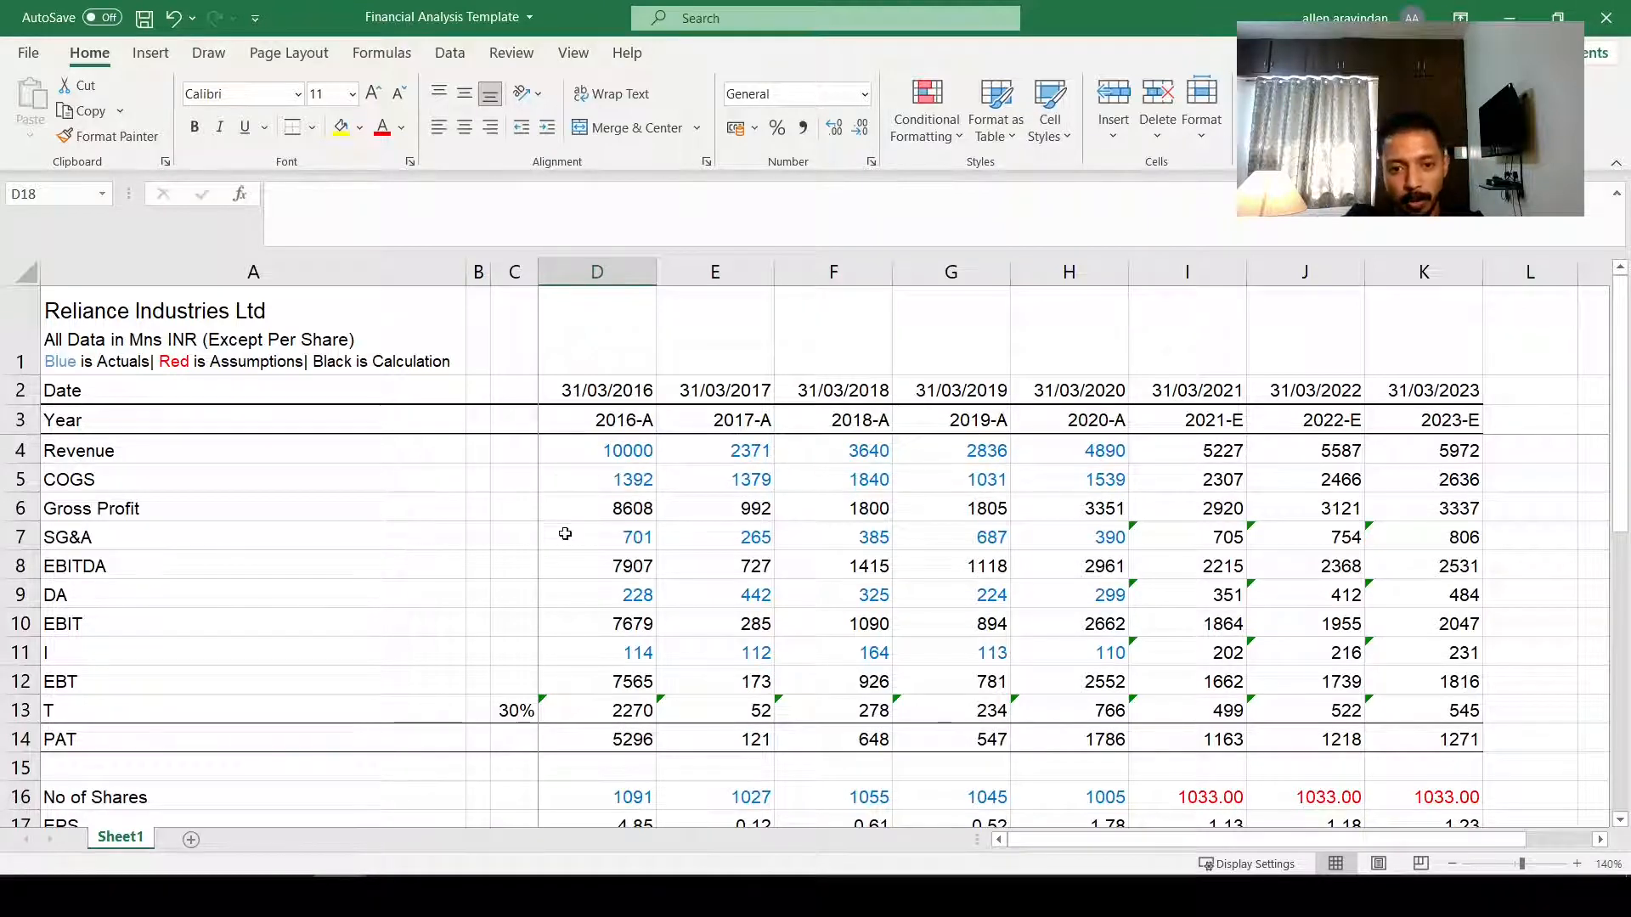
pyautogui.moveTo(567, 566); pyautogui.dragTo(1444, 595)
pyautogui.scroll(-1, 716, 663)
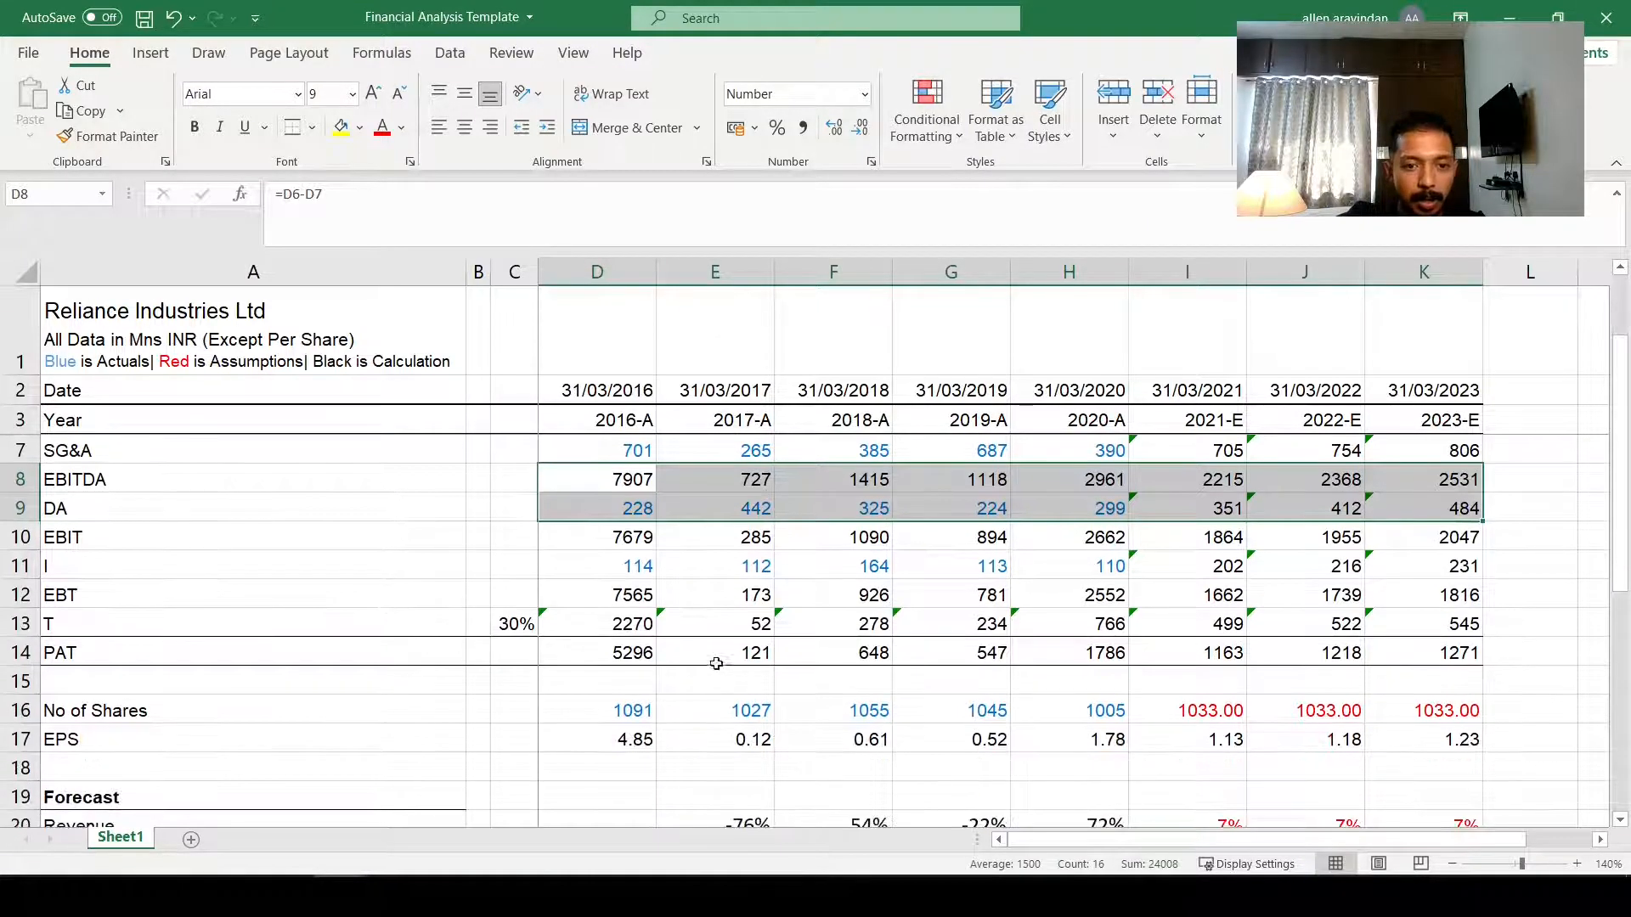
pyautogui.moveTo(633, 655); pyautogui.dragTo(1344, 643)
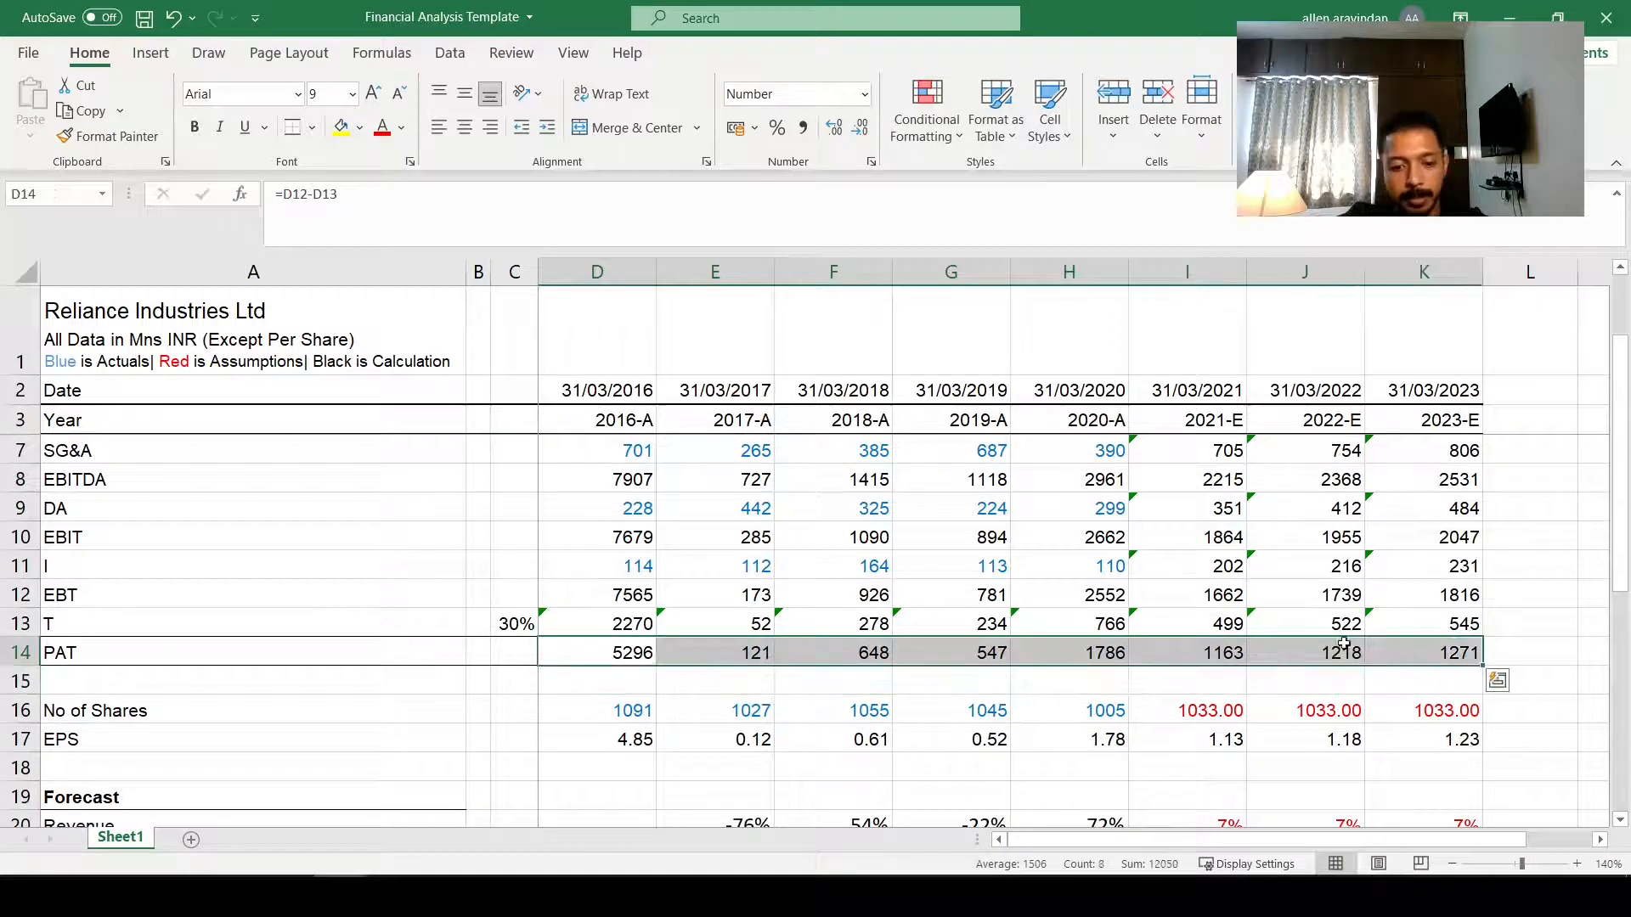
pyautogui.hotkey('ctrl', 'b')
pyautogui.click(612, 568)
# Step: Make the EPS values in D17:K17 bold
pyautogui.scroll(-1, 537, 677)
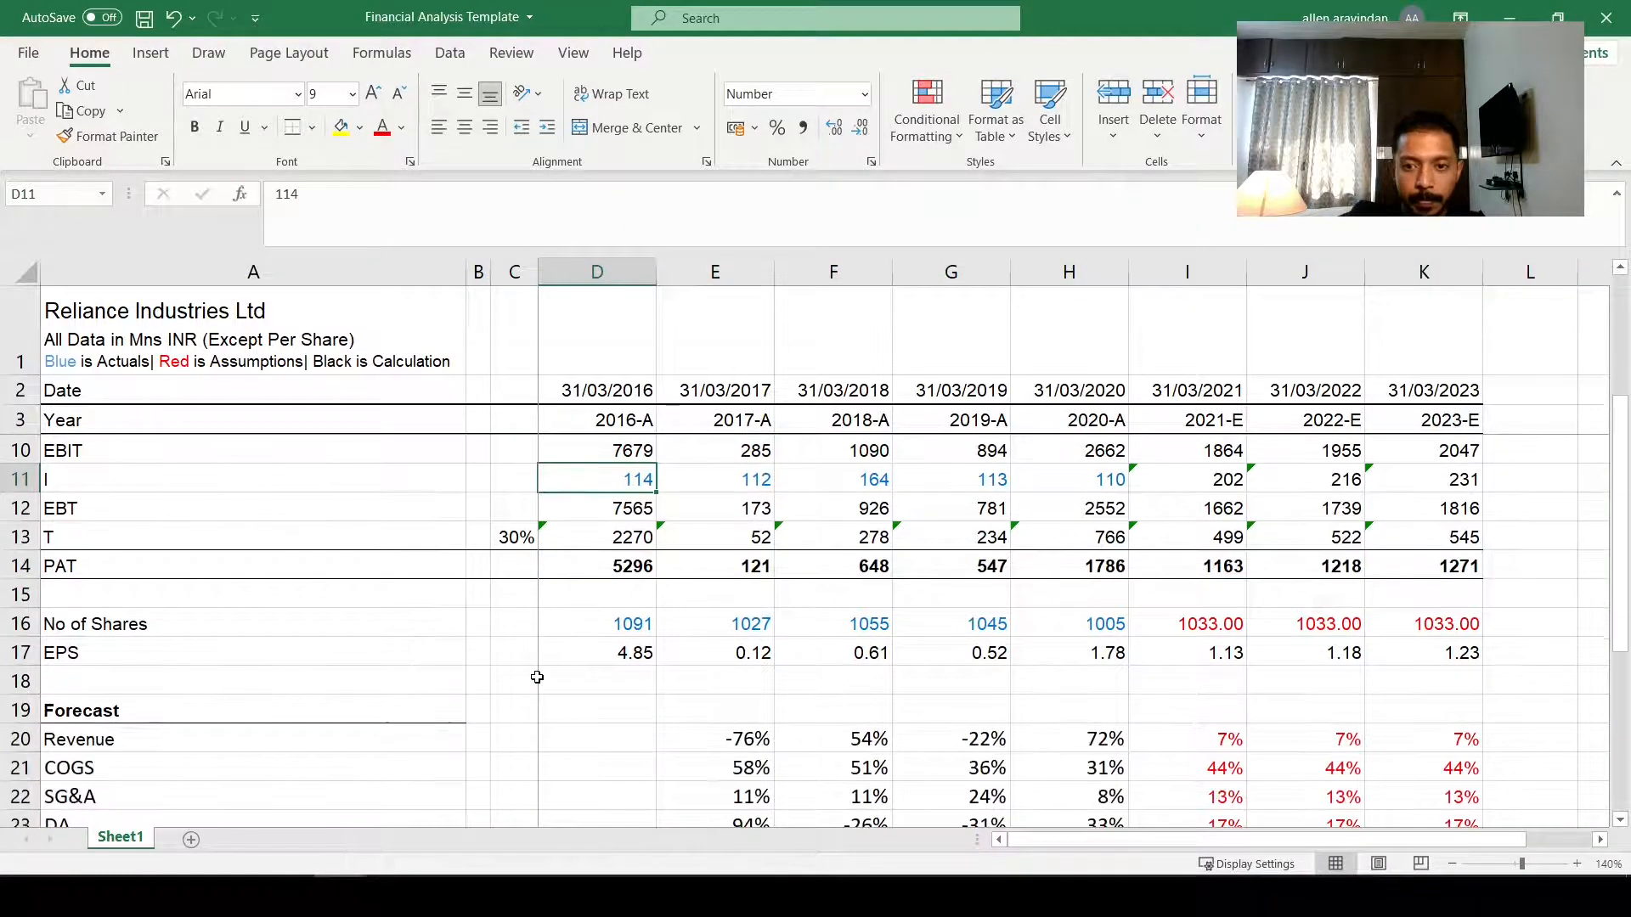
pyautogui.scroll(2, 537, 676)
pyautogui.scroll(-2, 466, 655)
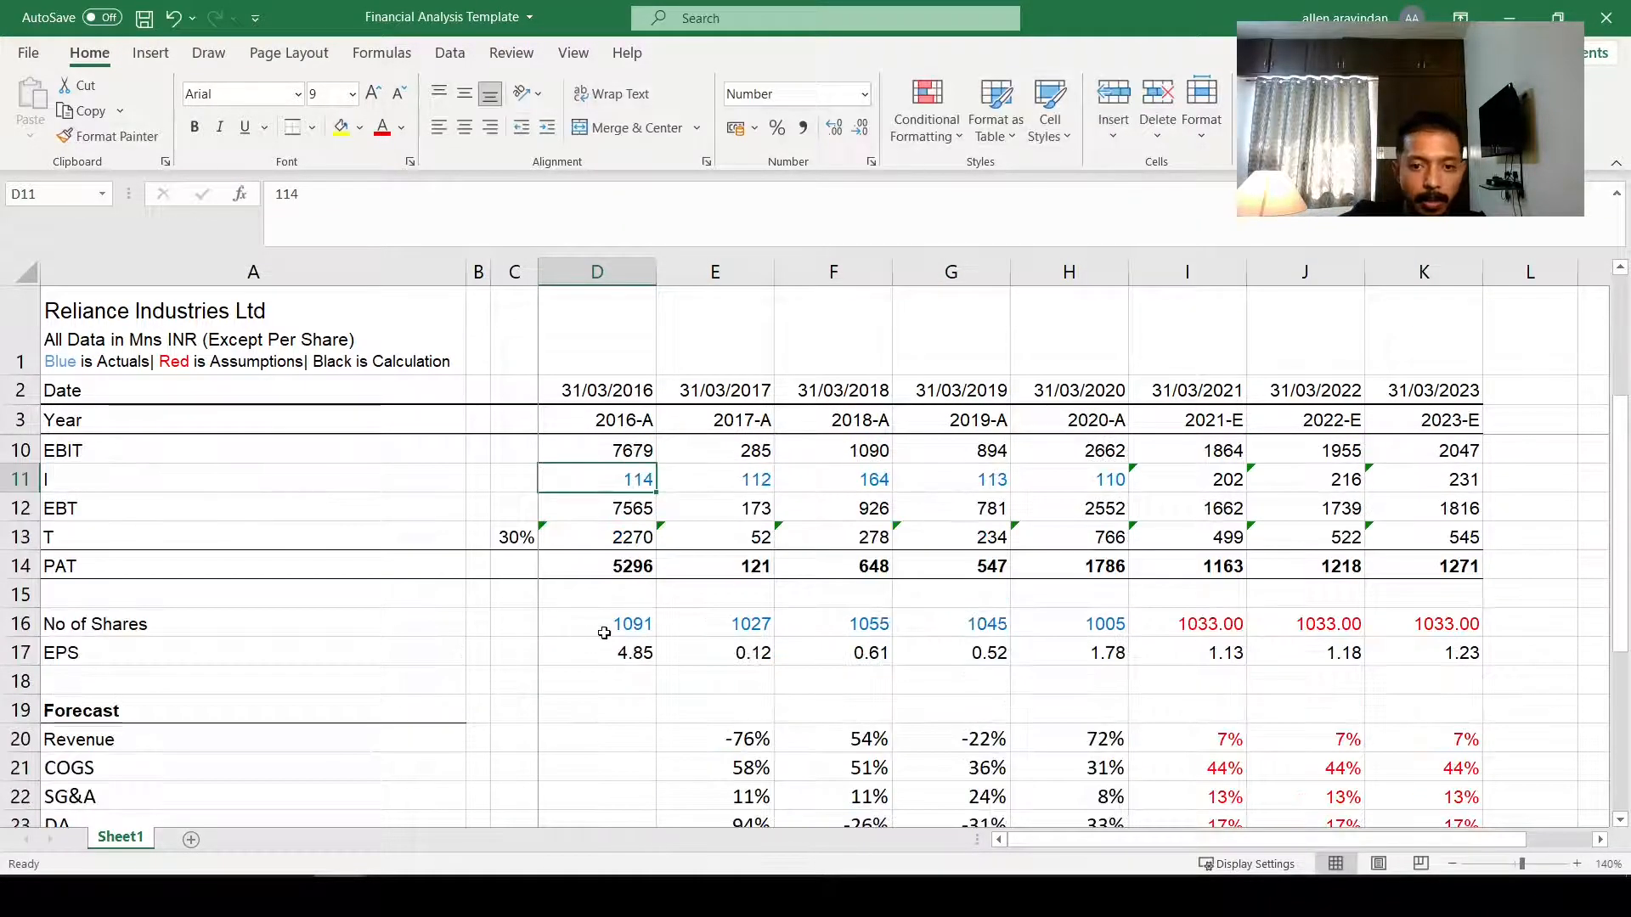
pyautogui.moveTo(635, 652); pyautogui.dragTo(1411, 643)
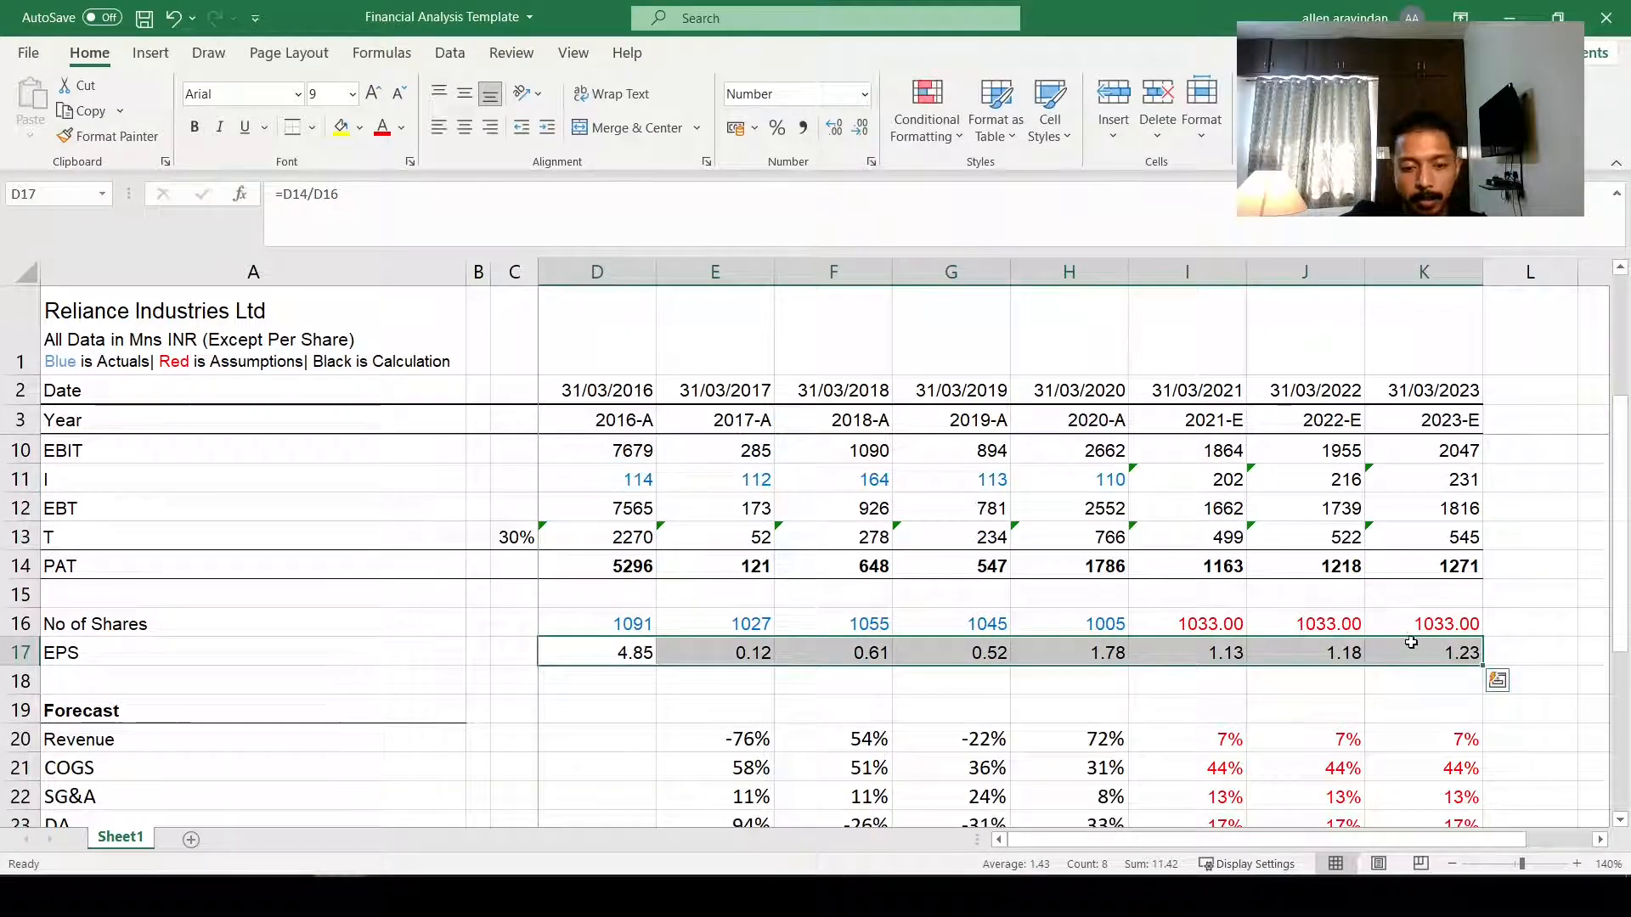
pyautogui.hotkey('ctrl', 'b')
pyautogui.click(1053, 562)
# Step: Make the PAT label in A14 bold
pyautogui.scroll(1, 1052, 654)
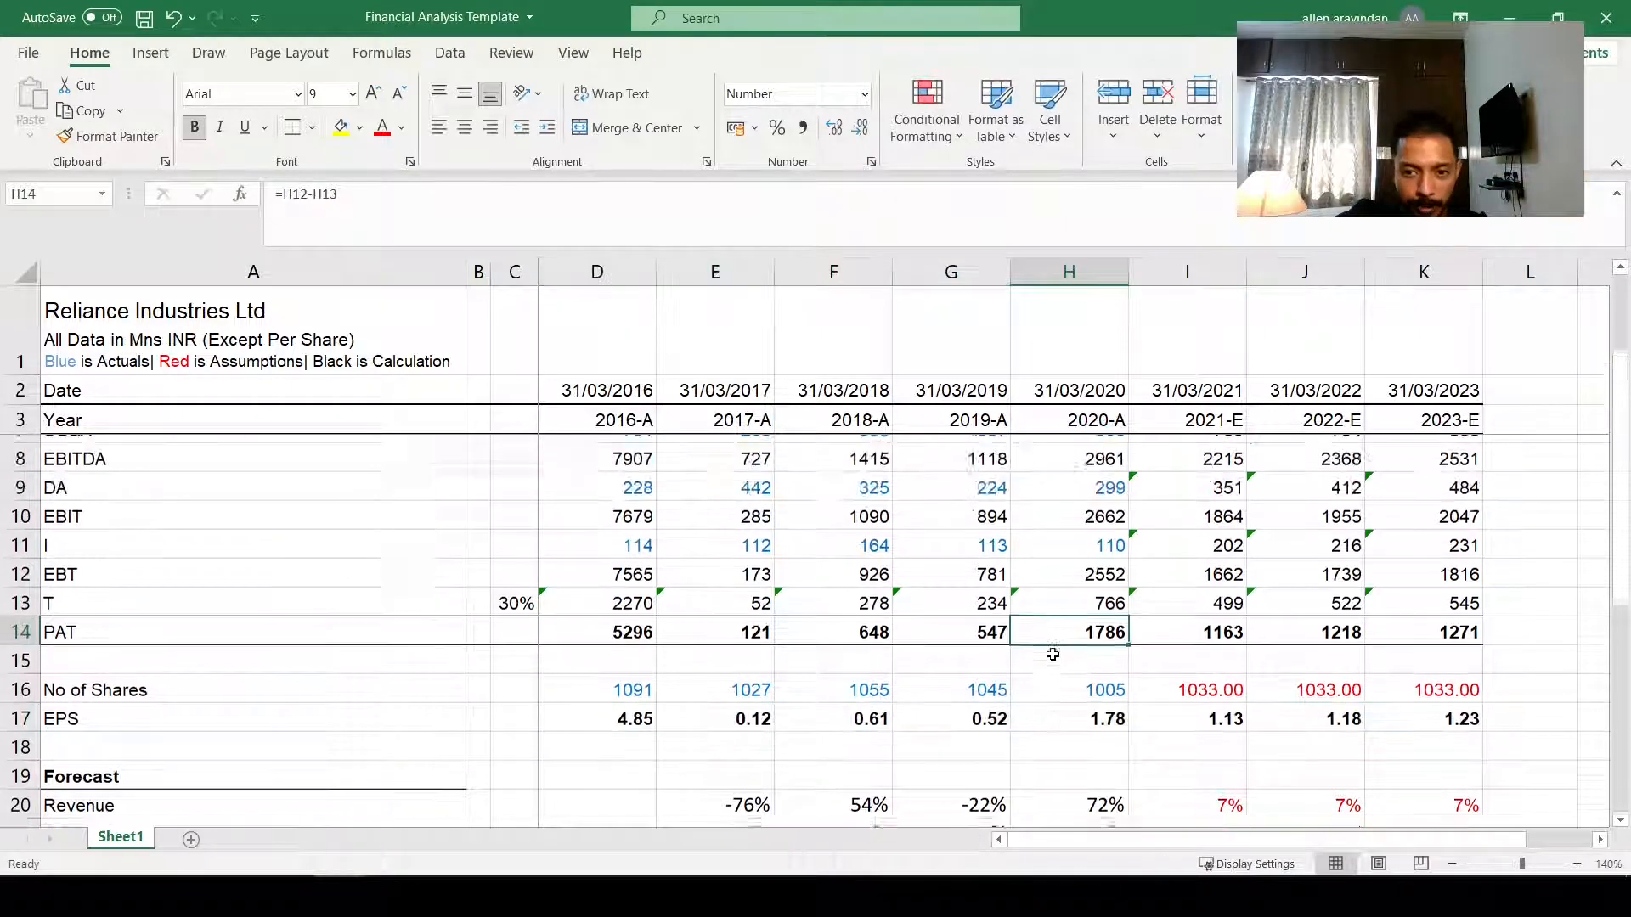
pyautogui.scroll(2, 1052, 654)
pyautogui.scroll(-3, 1047, 647)
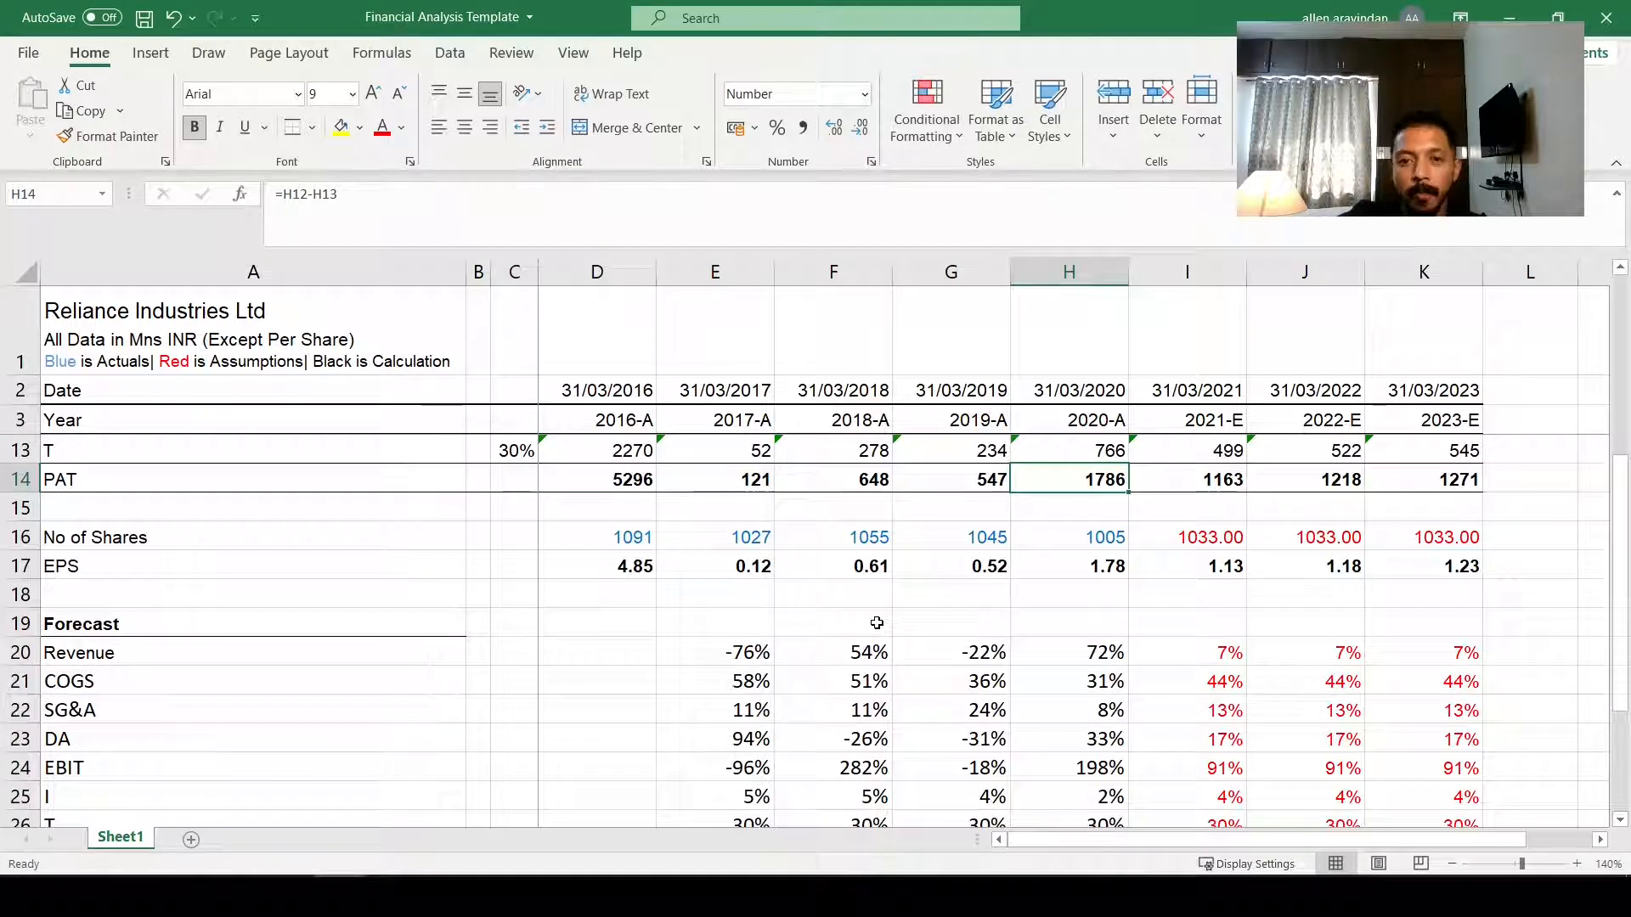
pyautogui.scroll(2, 877, 622)
pyautogui.scroll(1, 540, 420)
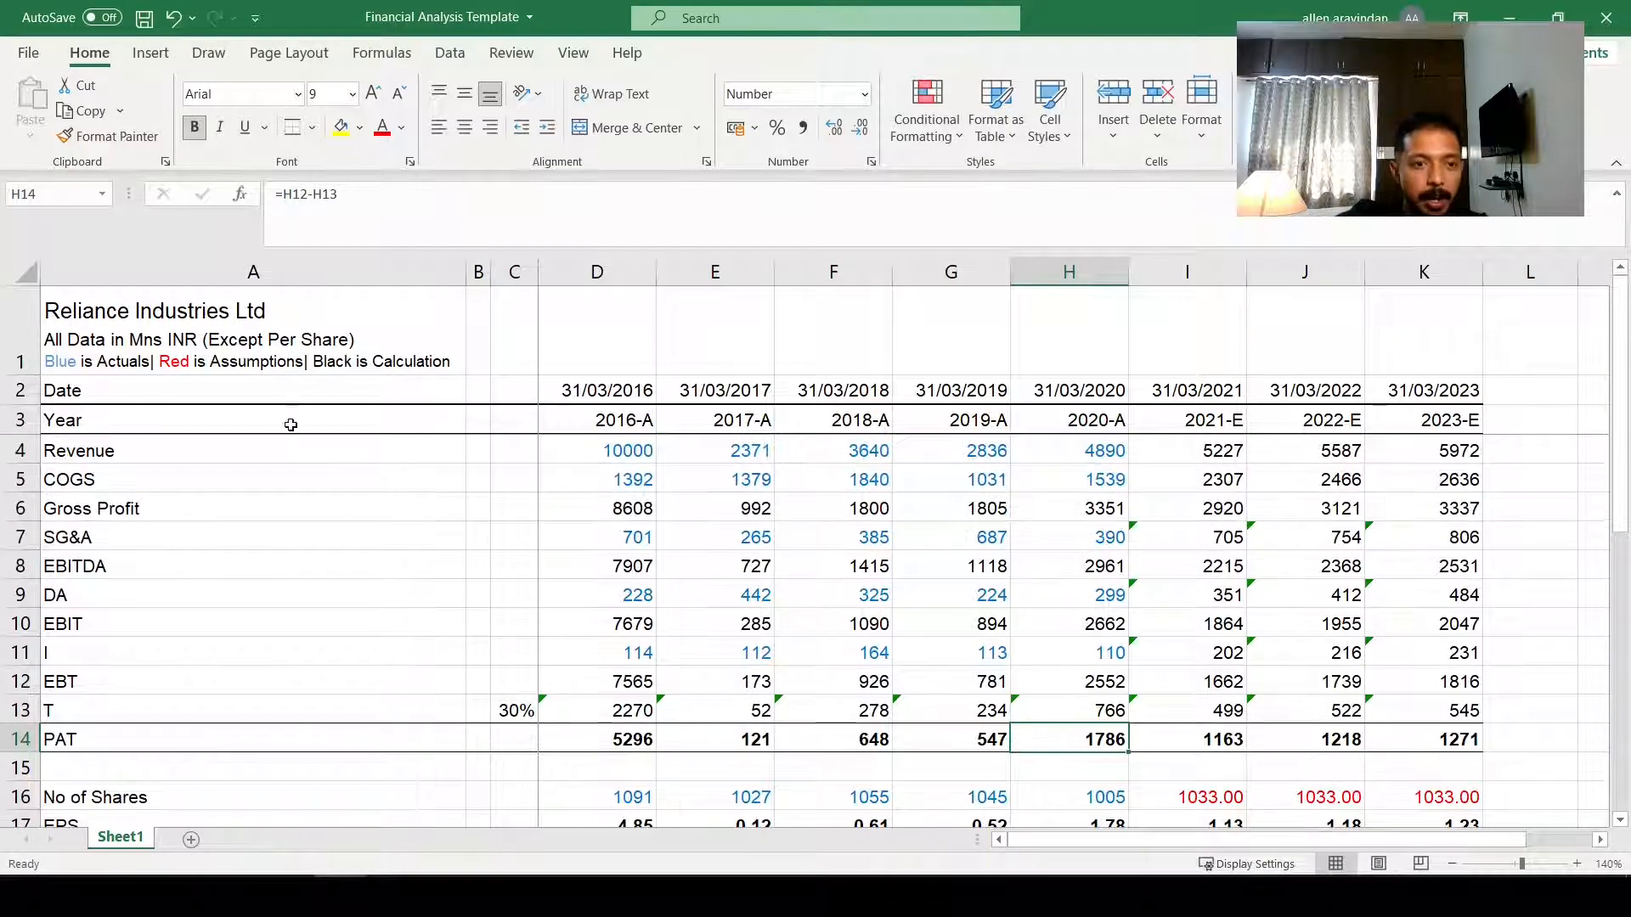
pyautogui.moveTo(633, 452); pyautogui.dragTo(1457, 450)
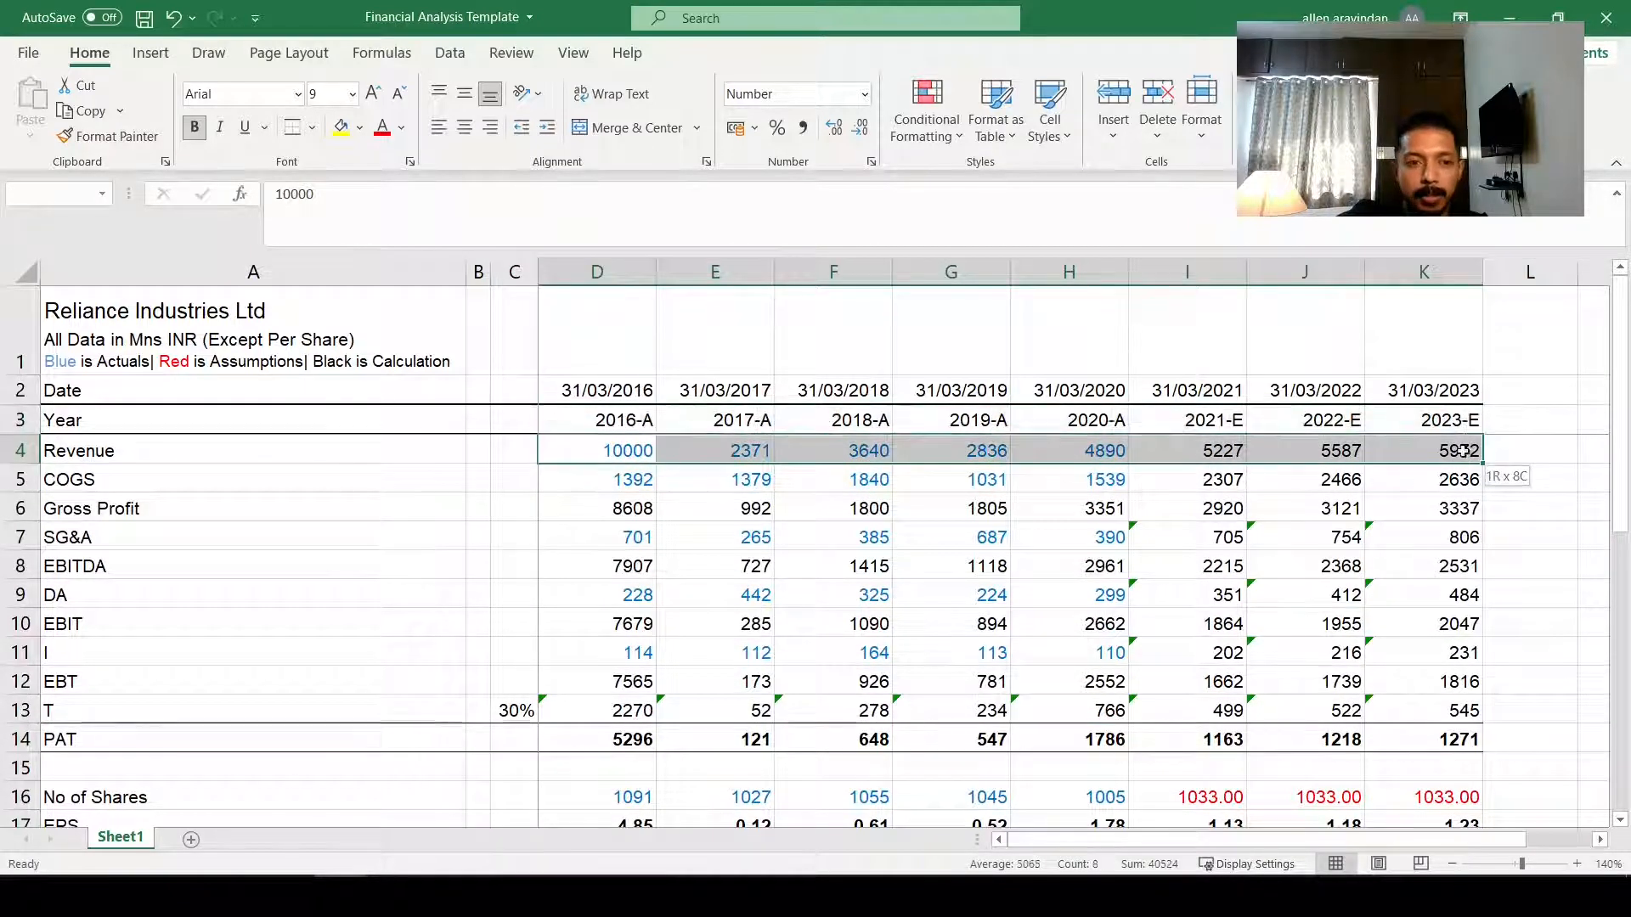
pyautogui.click(68, 740)
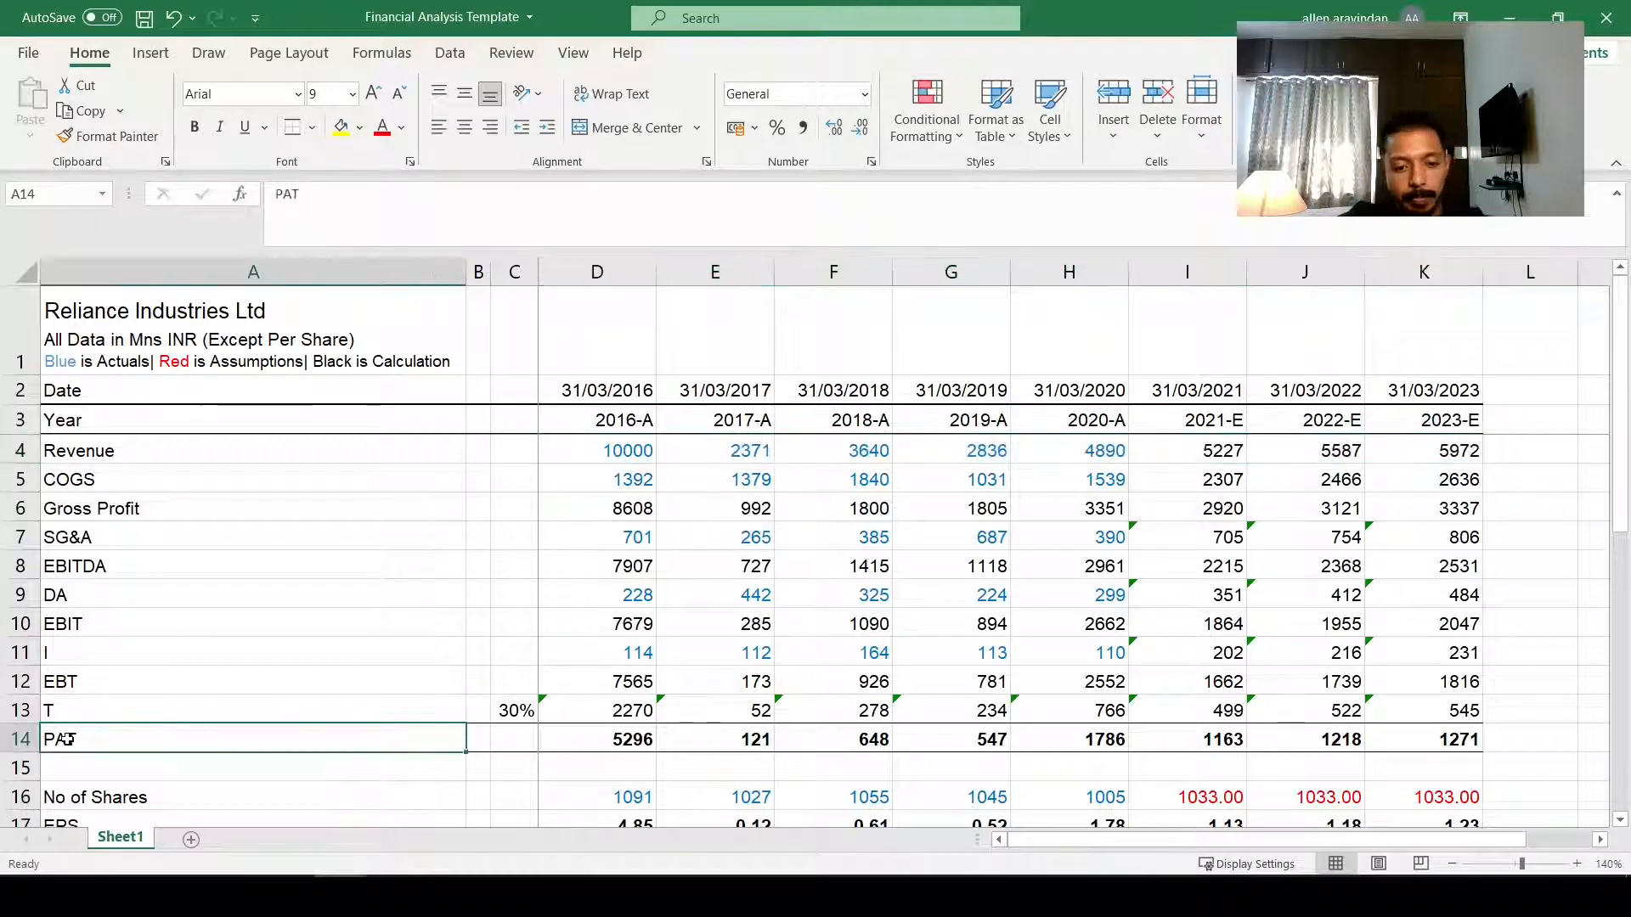
pyautogui.hotkey('ctrl', 'b')
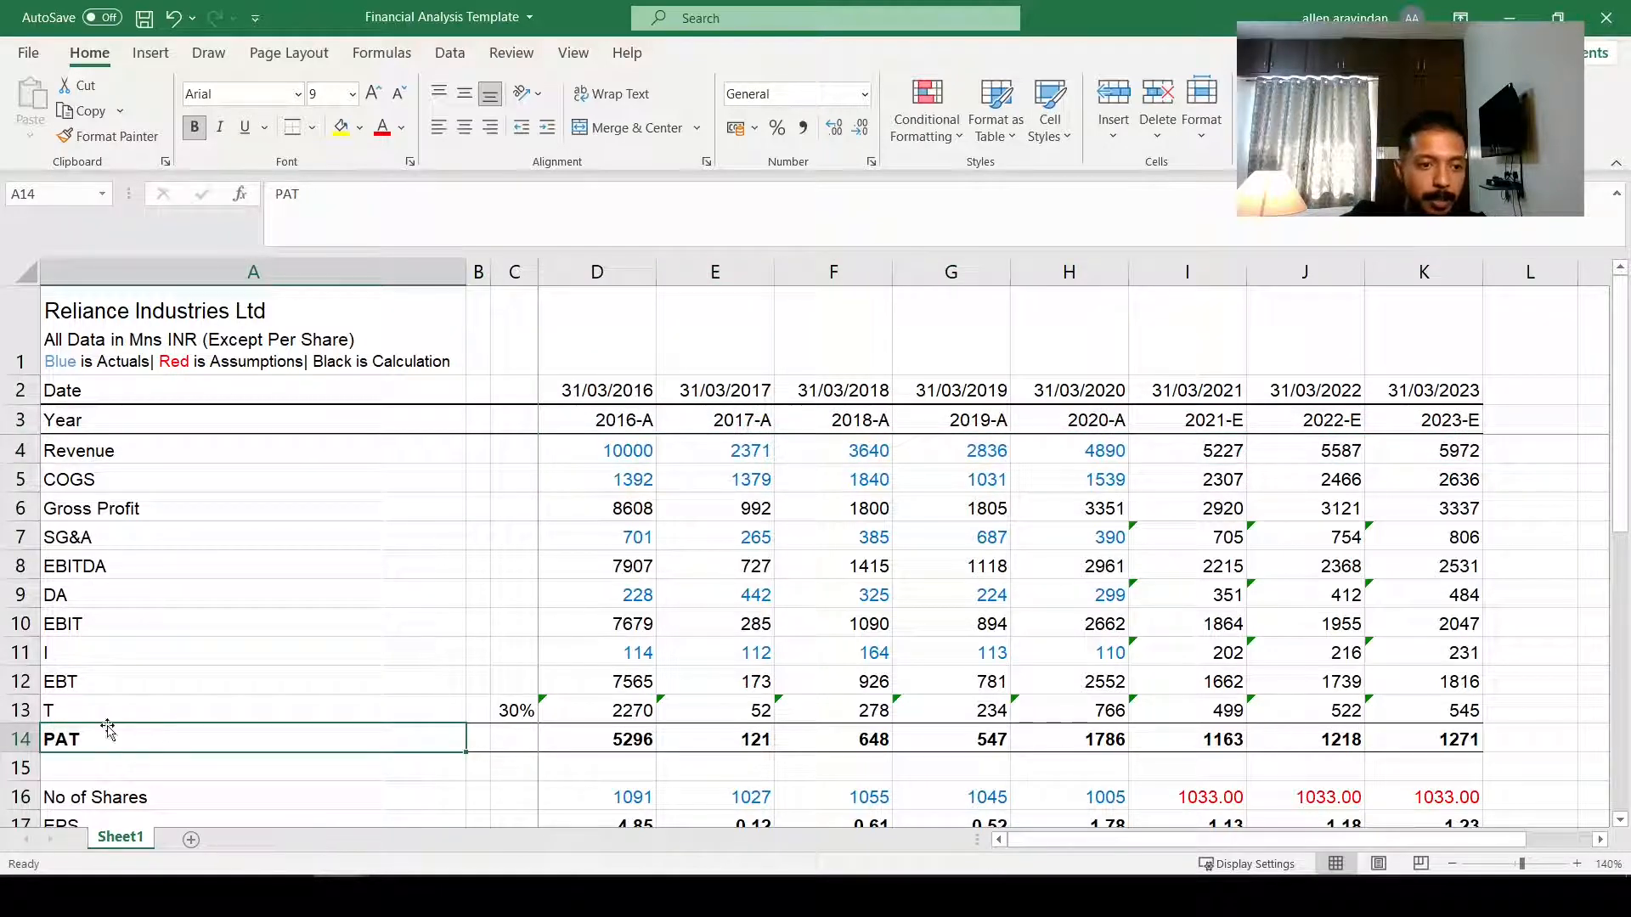
# Step: Make the Revenue label in A4 and the revenue values in D4:K4 bold
pyautogui.click(146, 709)
pyautogui.click(106, 451)
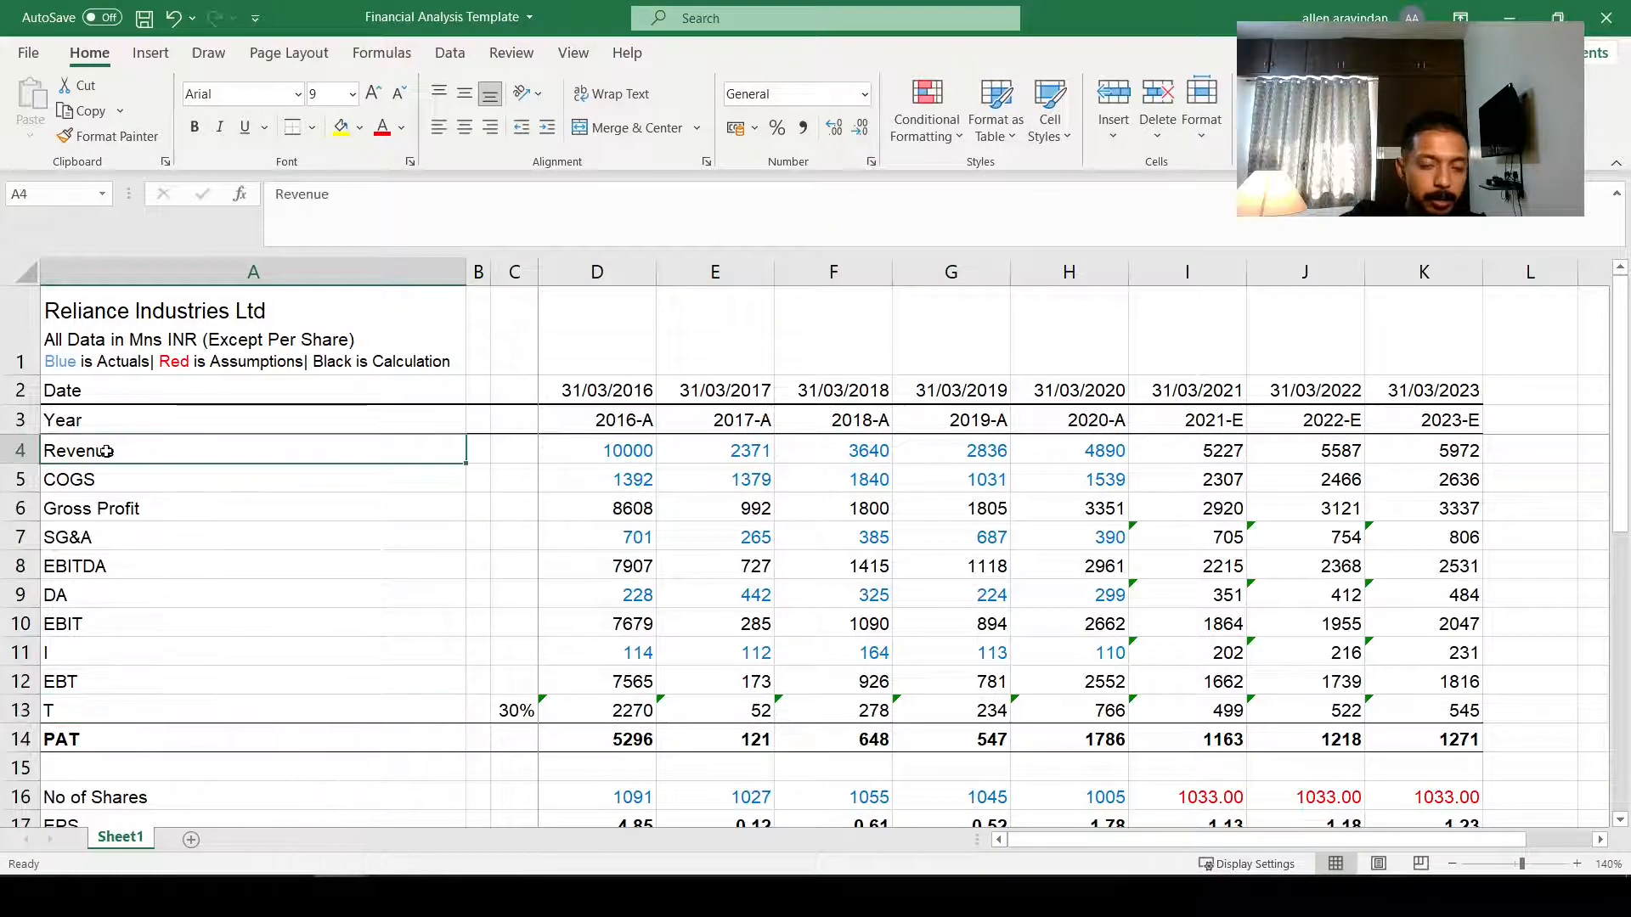
pyautogui.hotkey('ctrl', 'b')
pyautogui.moveTo(599, 451); pyautogui.dragTo(1407, 448)
pyautogui.hotkey('ctrl', 'b')
pyautogui.click(1105, 508)
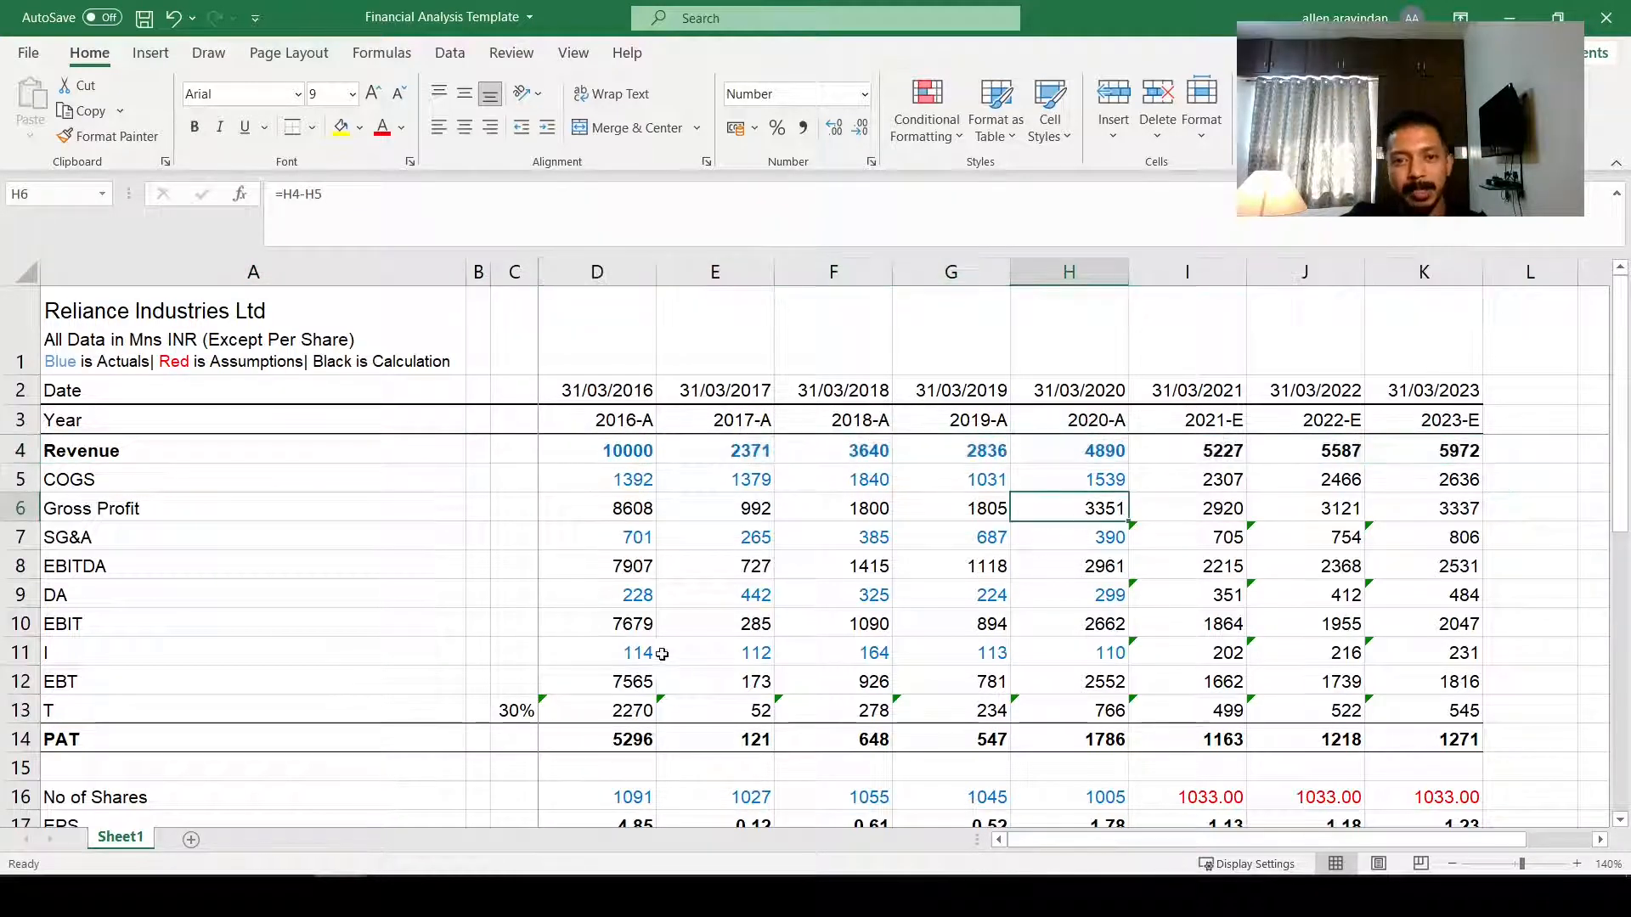
pyautogui.scroll(-2, 513, 626)
pyautogui.scroll(2, 513, 624)
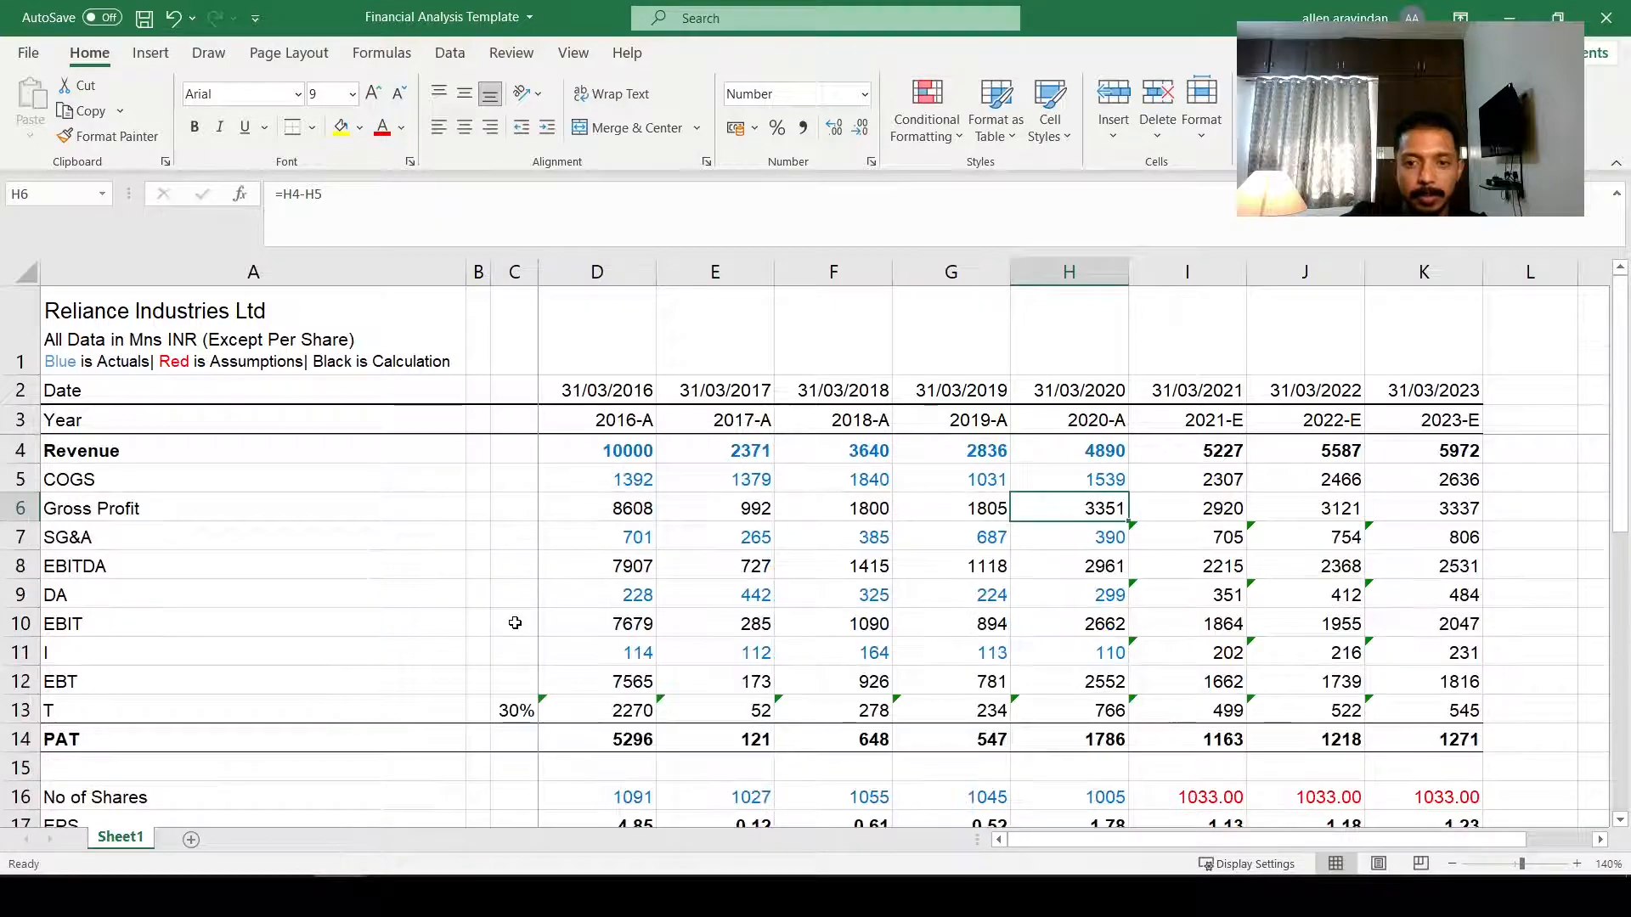
pyautogui.scroll(-1, 721, 673)
pyautogui.scroll(1, 853, 756)
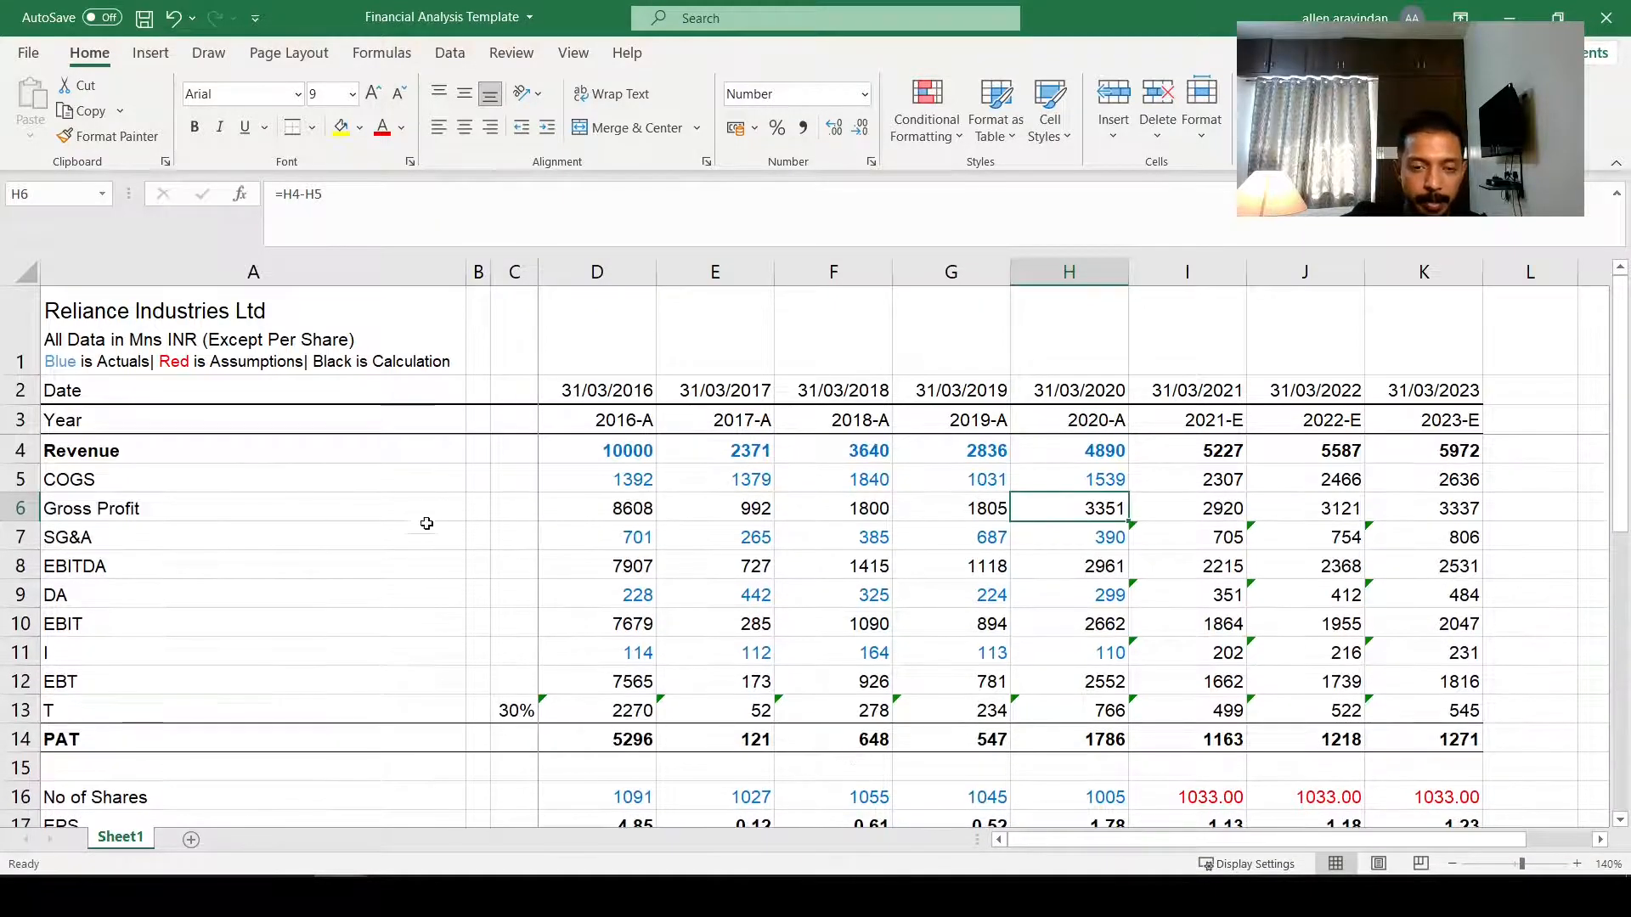
# Step: Narrow column C slightly to bring the yearly figures closer to the row labels
pyautogui.click(803, 422)
pyautogui.scroll(-2, 841, 607)
pyautogui.scroll(2, 838, 640)
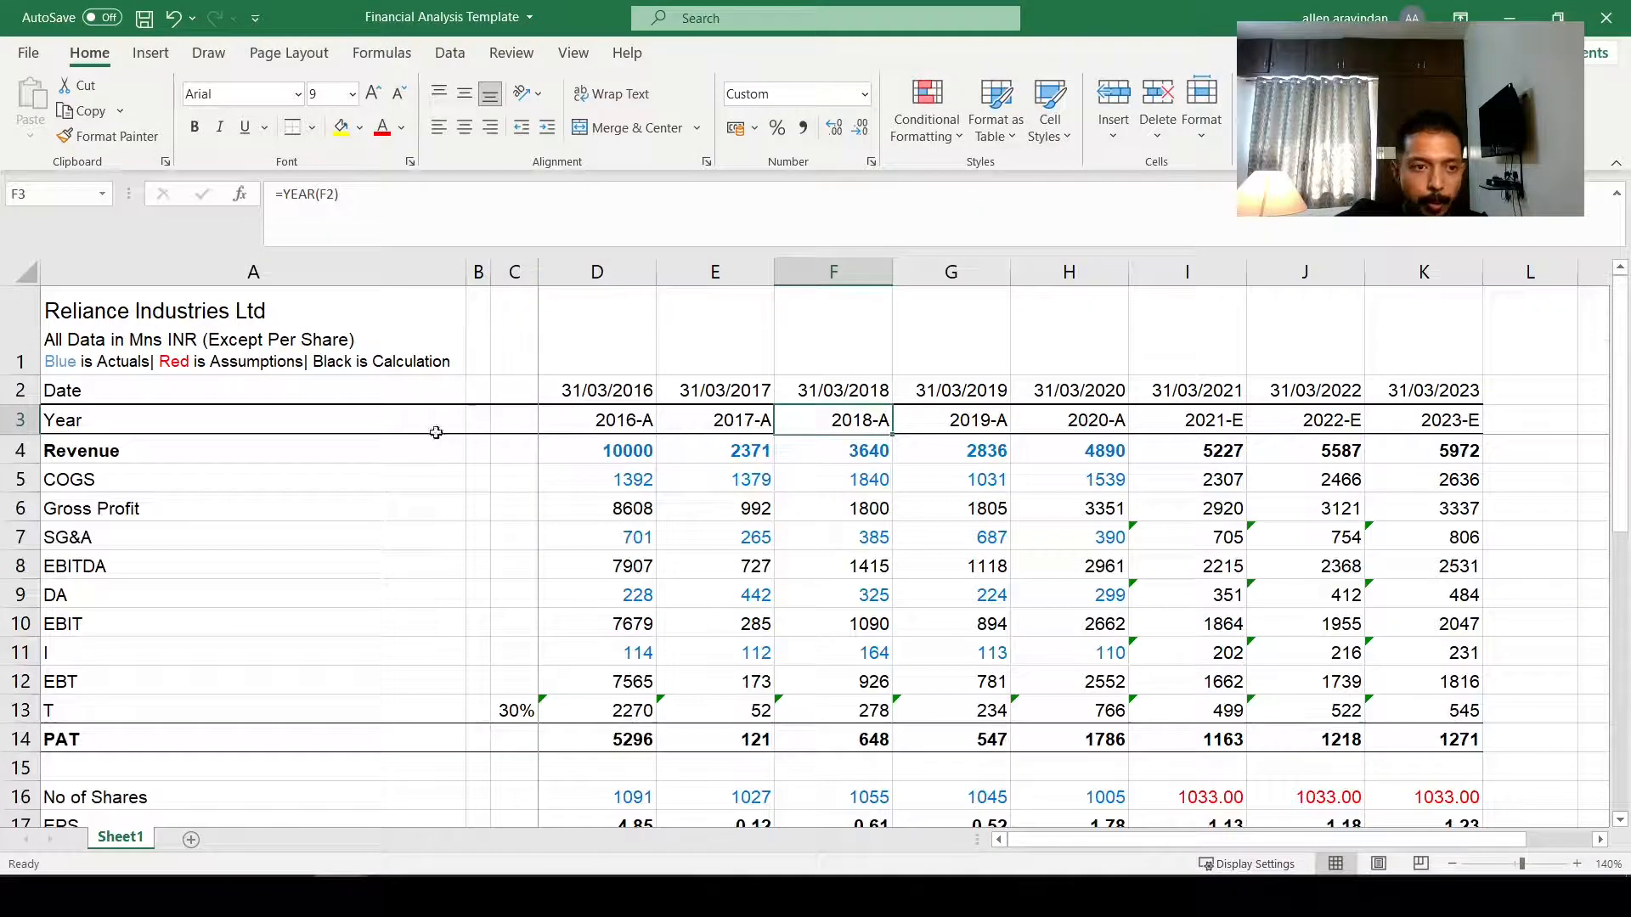
pyautogui.moveTo(536, 270); pyautogui.dragTo(520, 270)
pyautogui.click(552, 476)
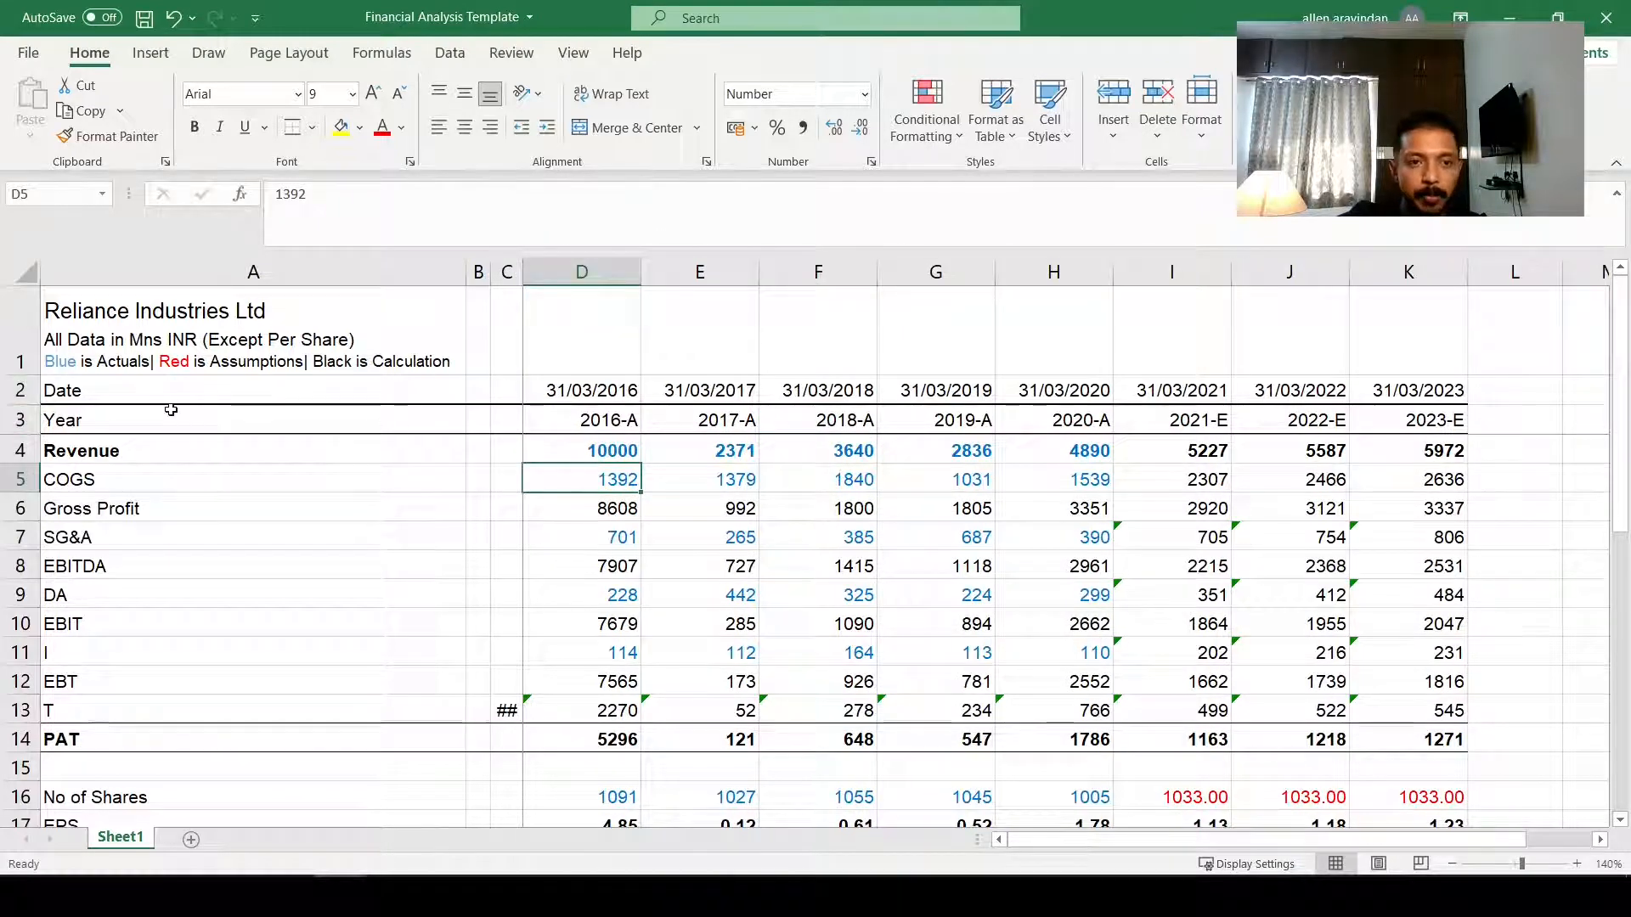
# Step: Fill the Year row from A3 to K3 with a light gray background
pyautogui.moveTo(281, 390); pyautogui.dragTo(1435, 420)
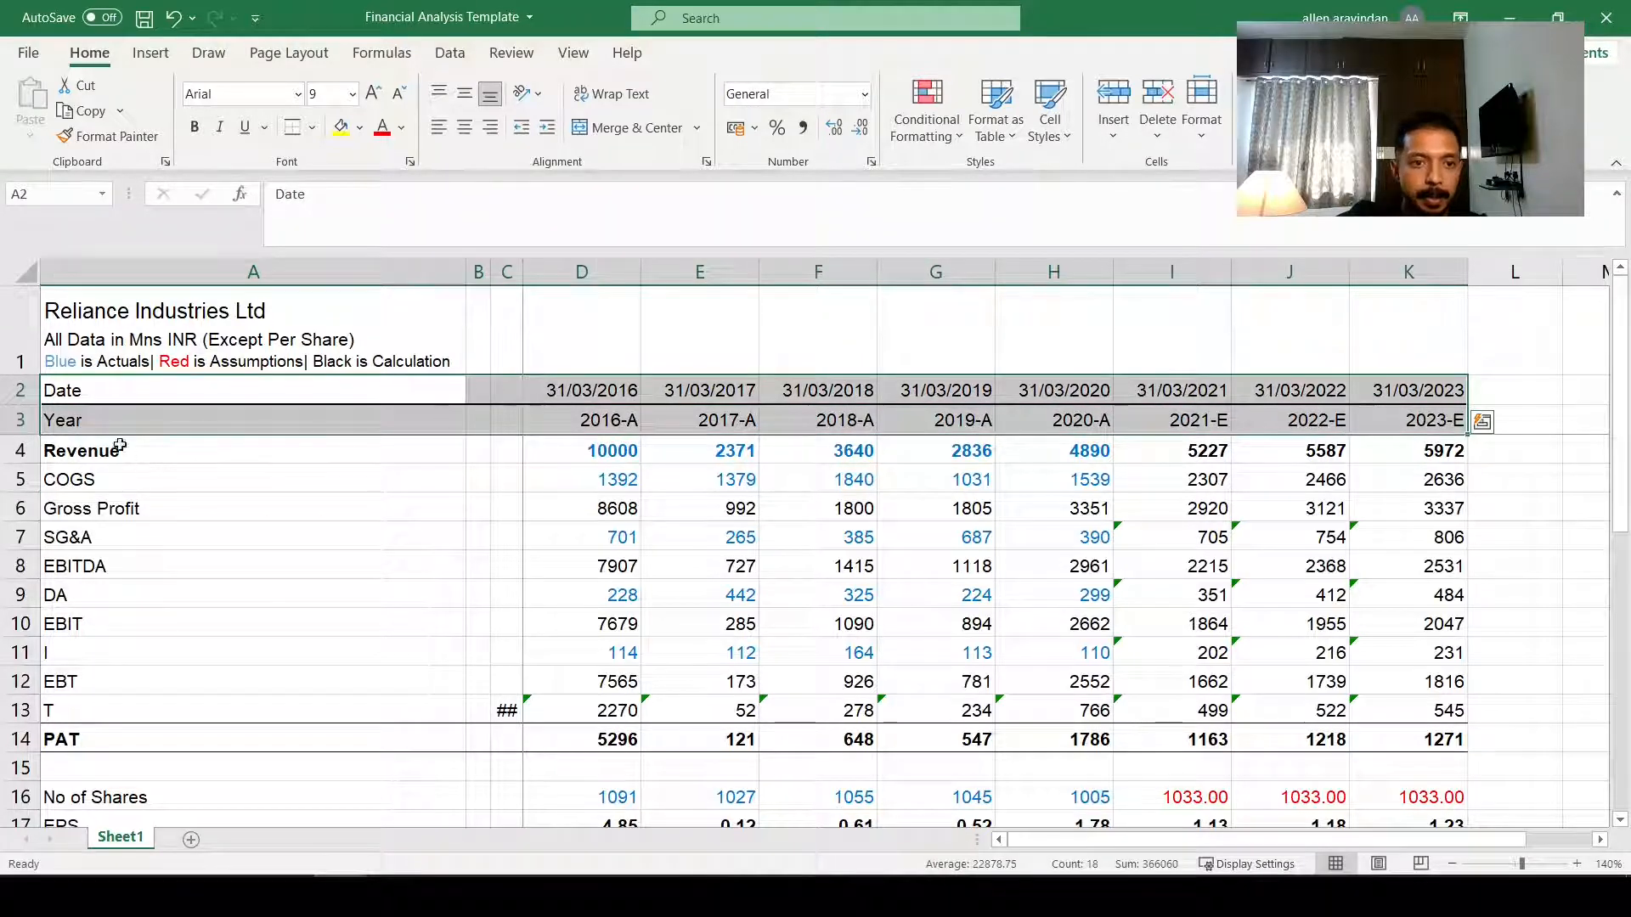
pyautogui.moveTo(94, 419); pyautogui.dragTo(1444, 423)
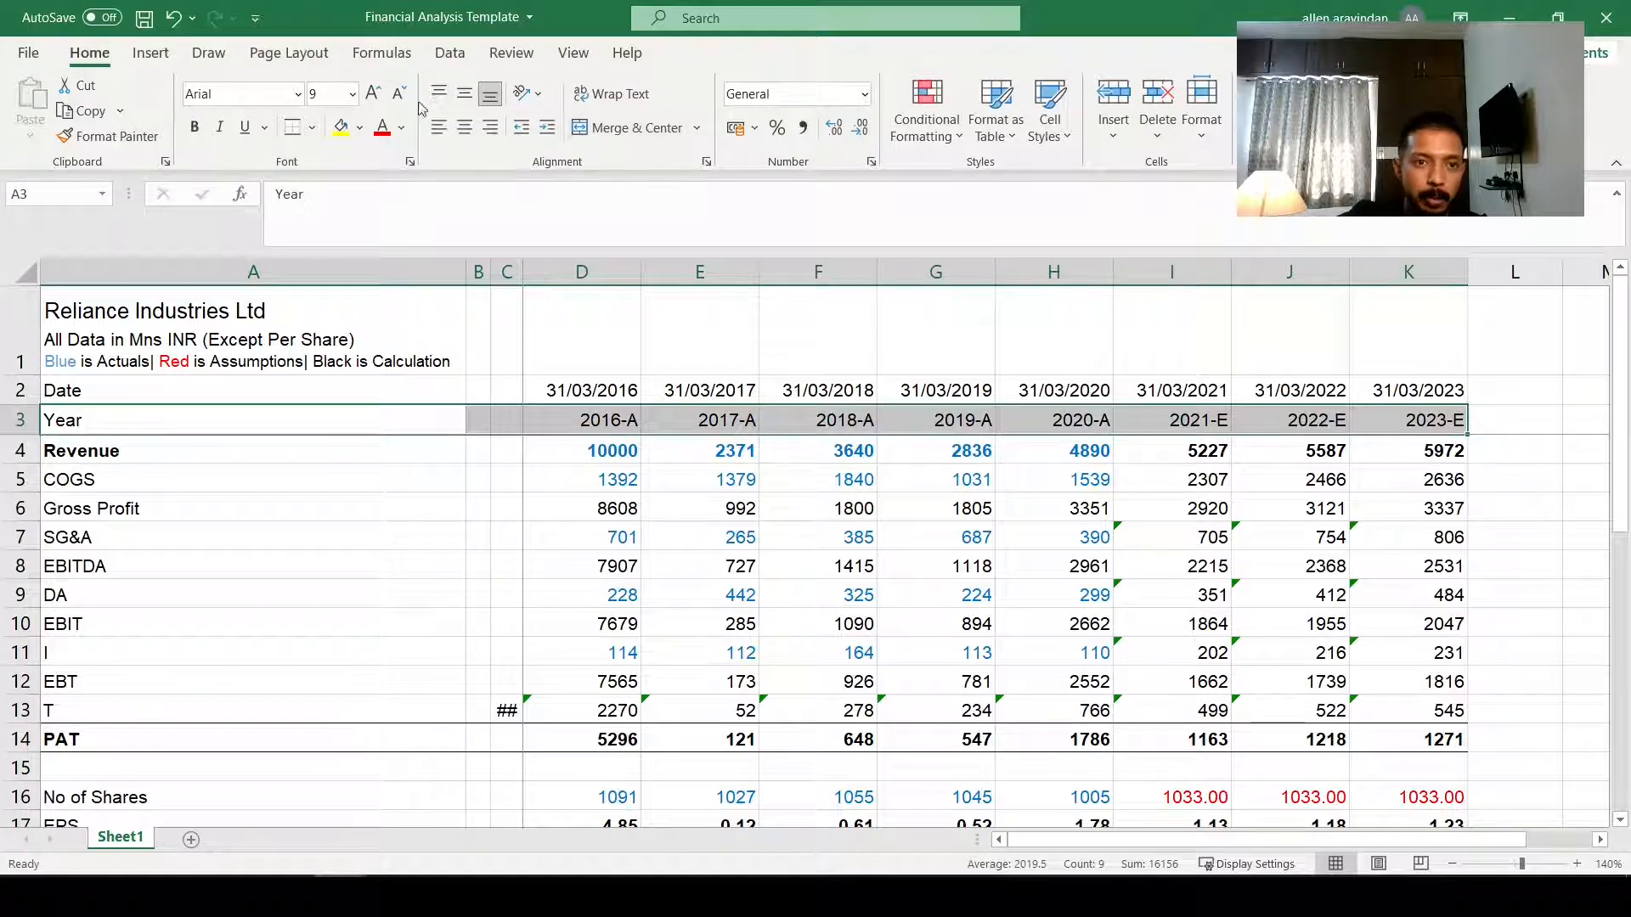
pyautogui.click(360, 128)
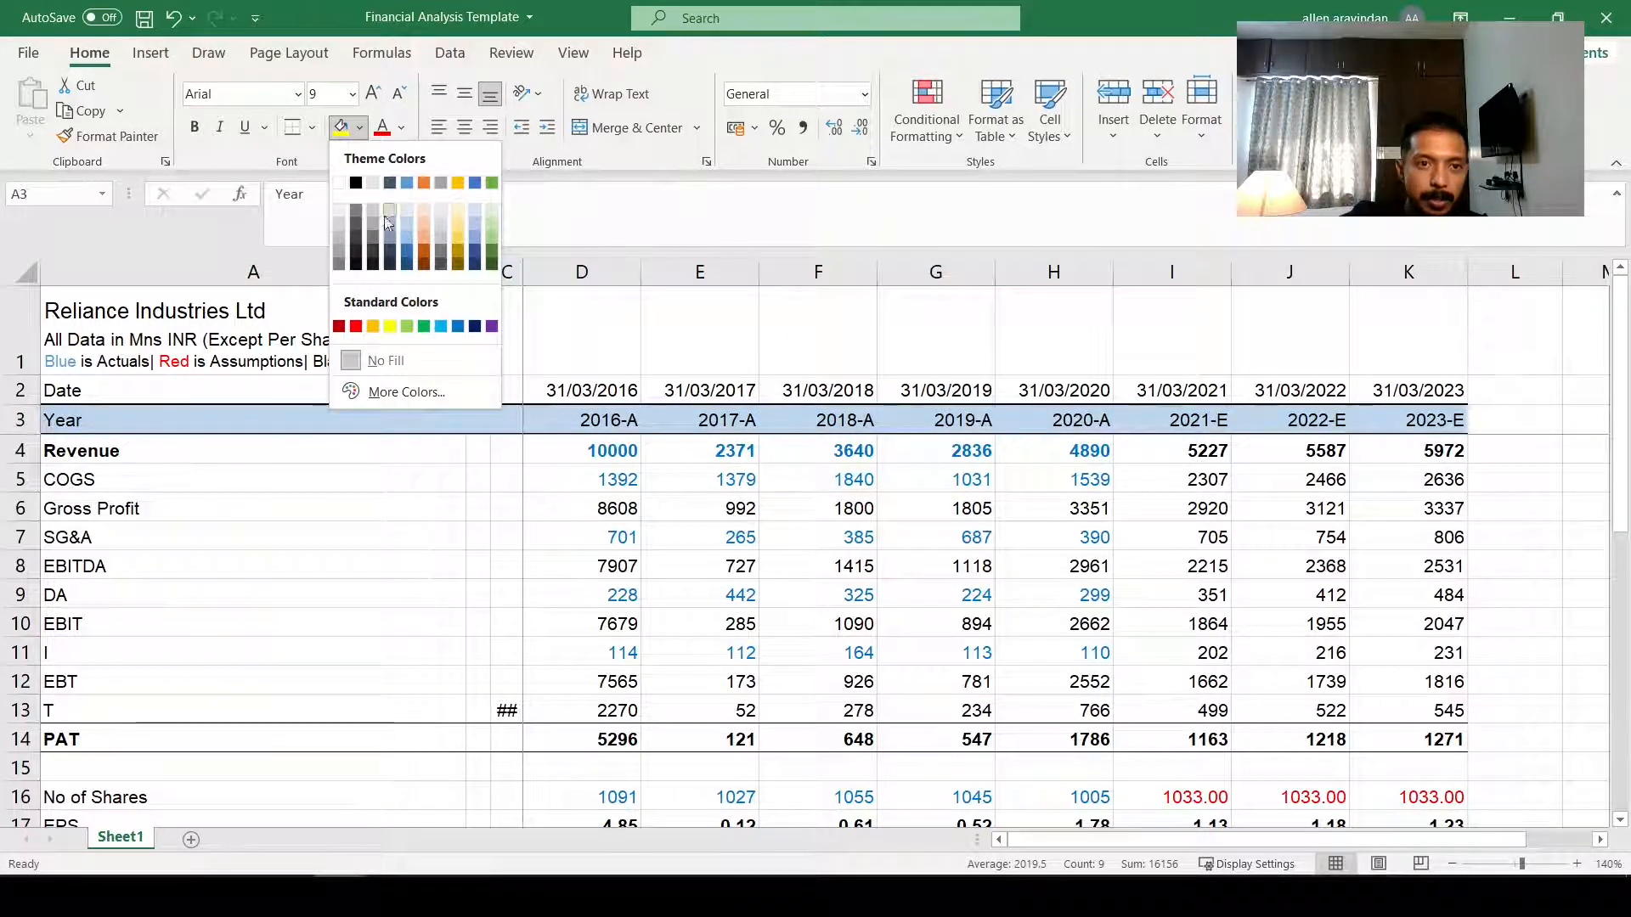
pyautogui.click(340, 221)
pyautogui.click(586, 597)
pyautogui.click(495, 455)
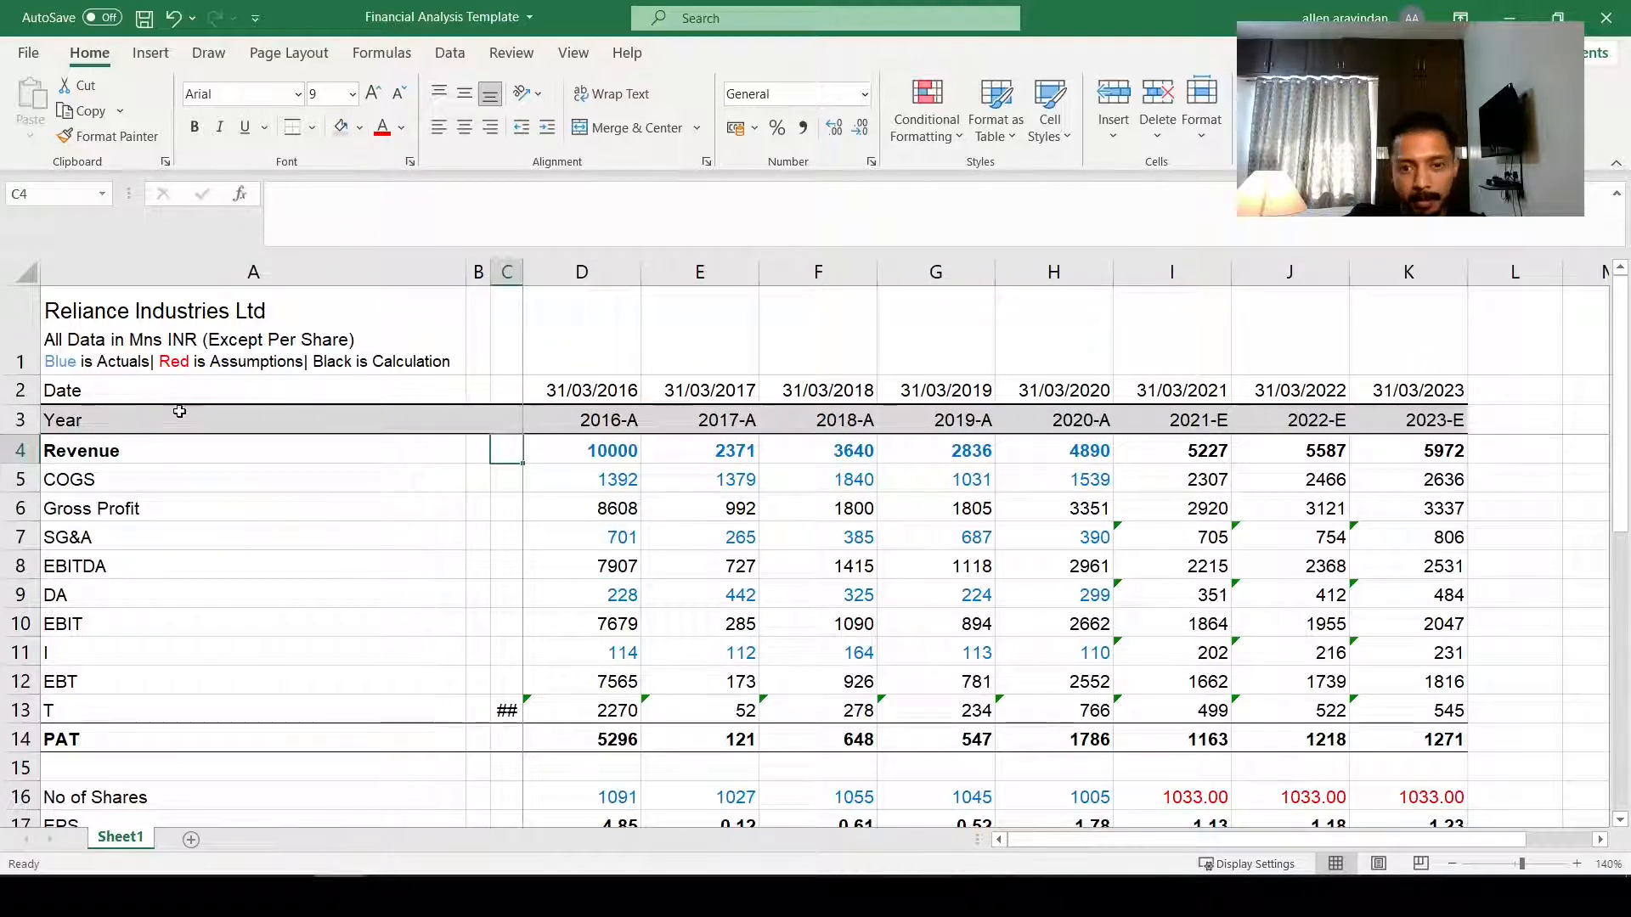
pyautogui.click(25, 391)
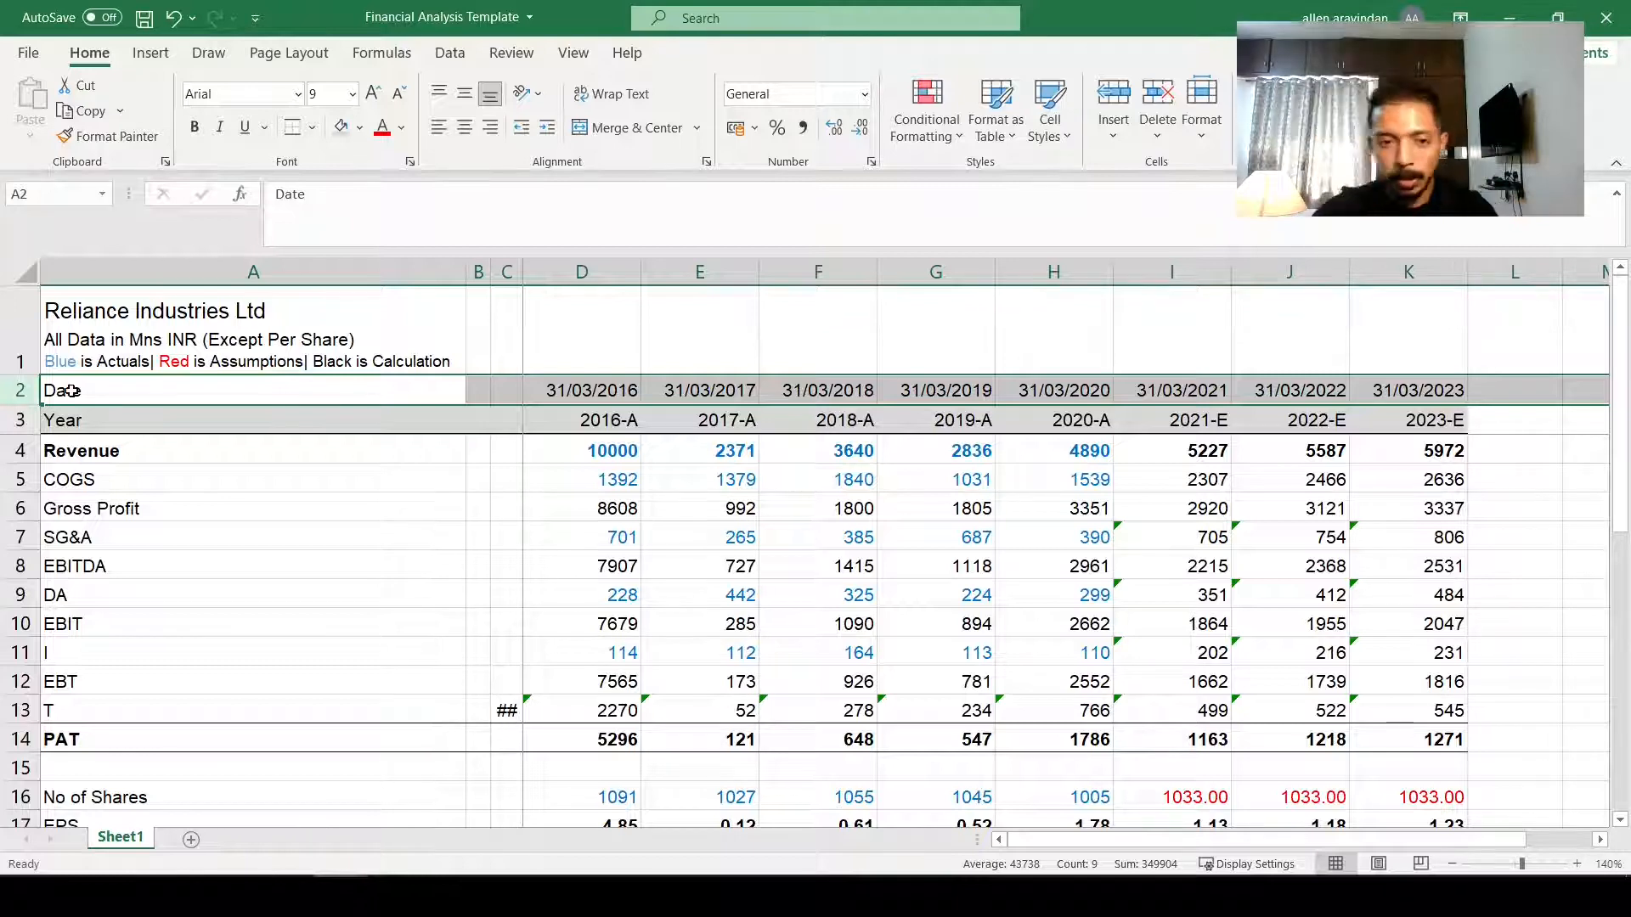
pyautogui.click(360, 128)
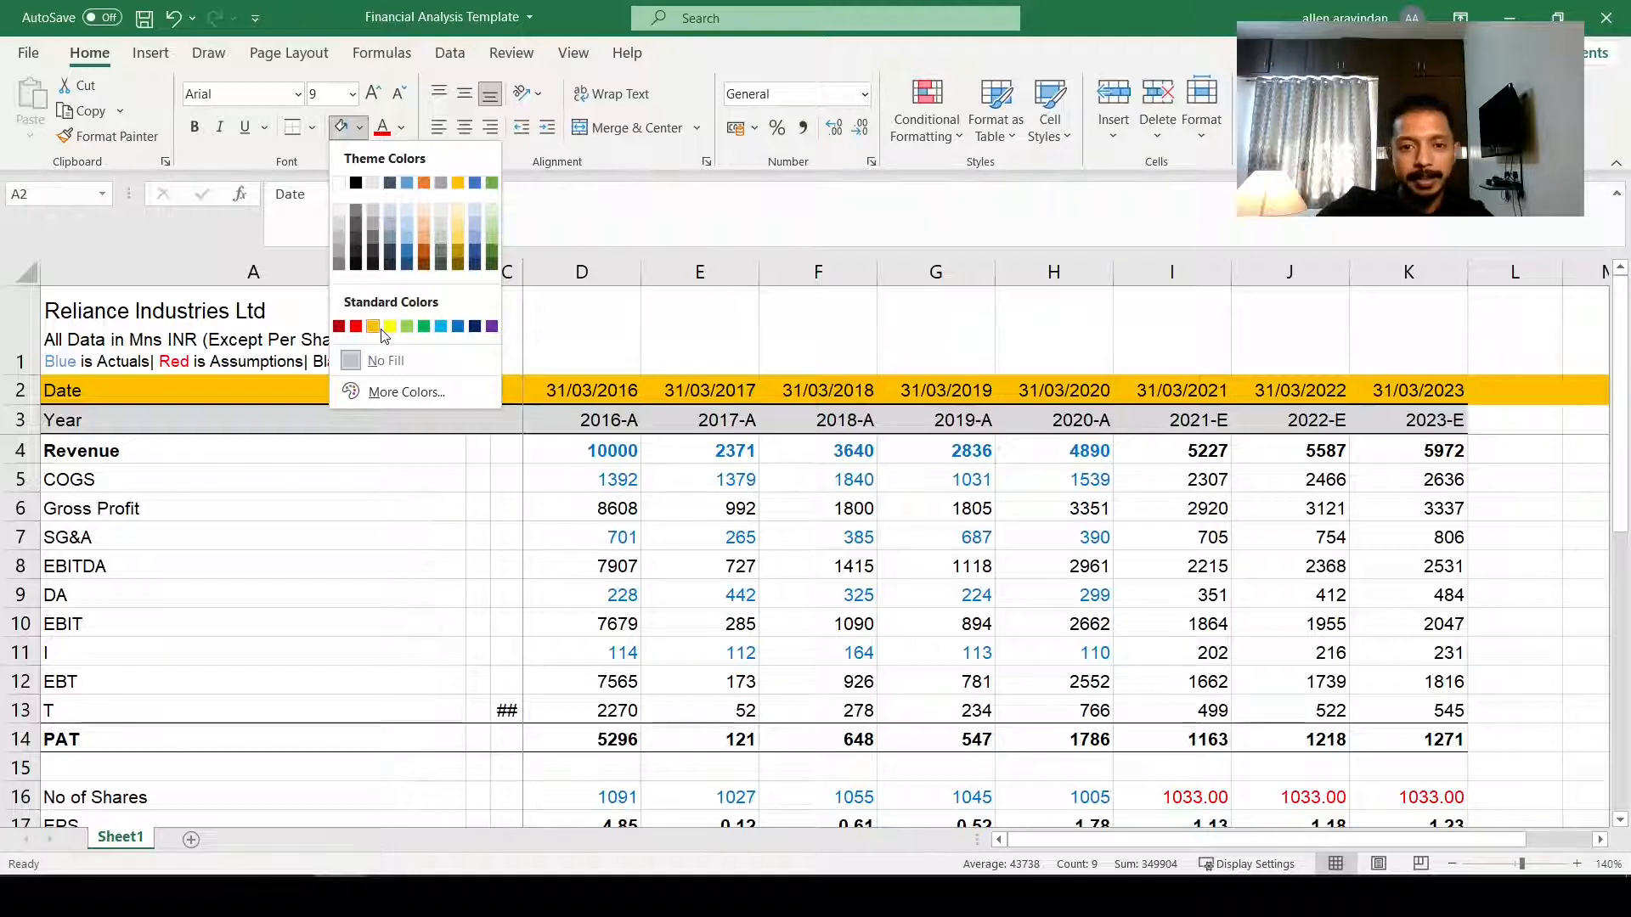
pyautogui.click(384, 360)
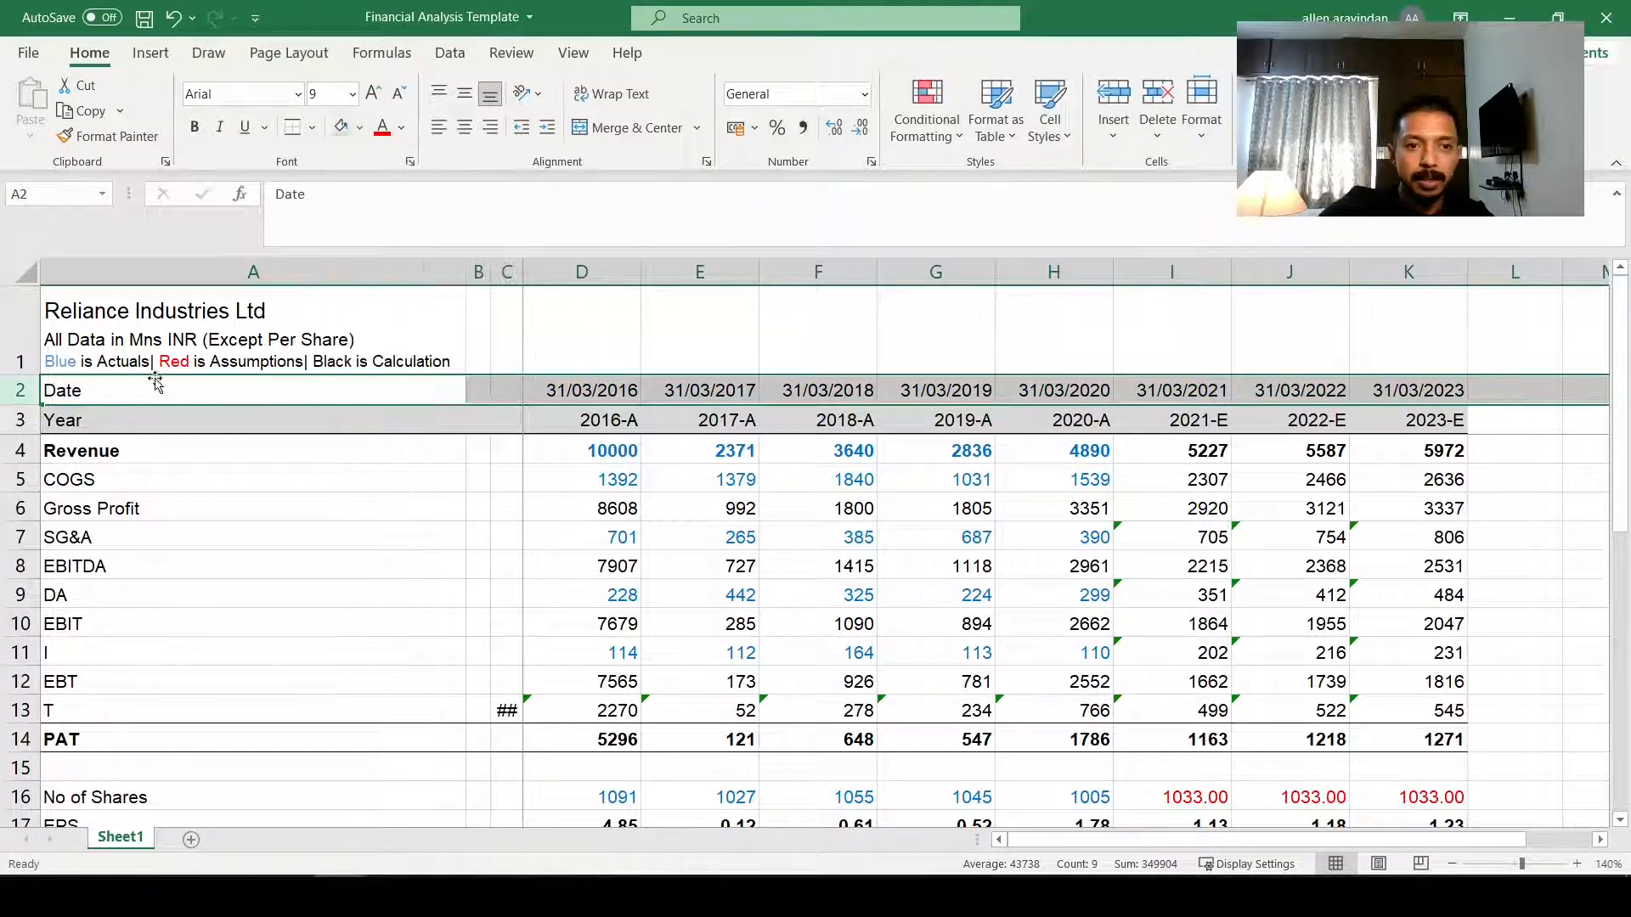
pyautogui.moveTo(260, 385); pyautogui.dragTo(1444, 390)
pyautogui.click(360, 127)
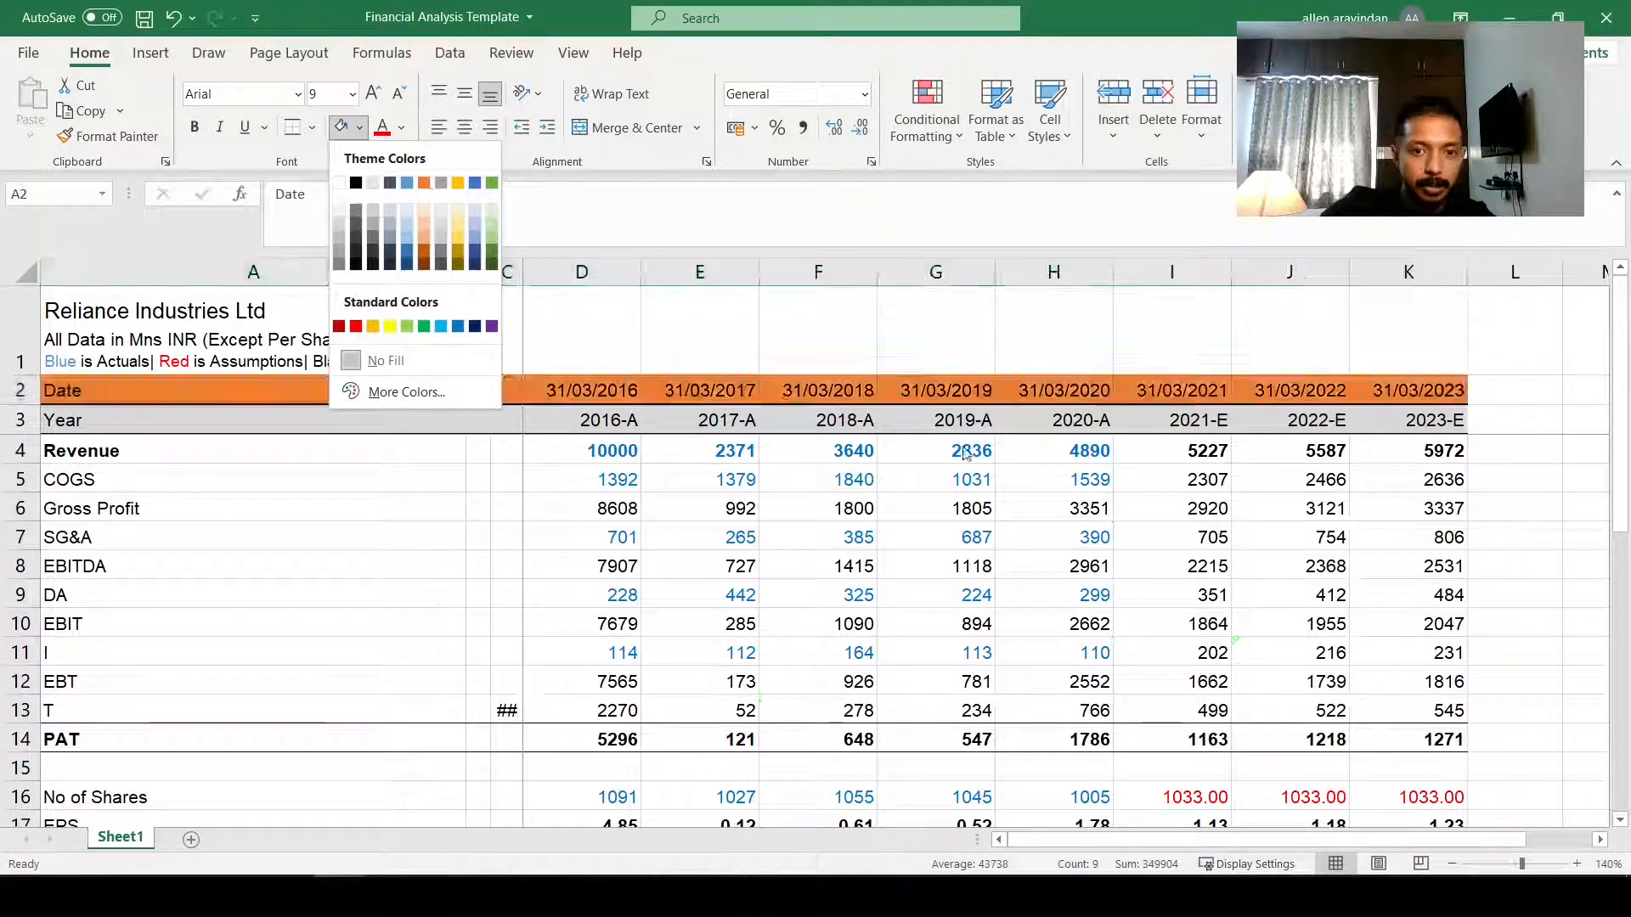
pyautogui.click(739, 489)
pyautogui.click(600, 508)
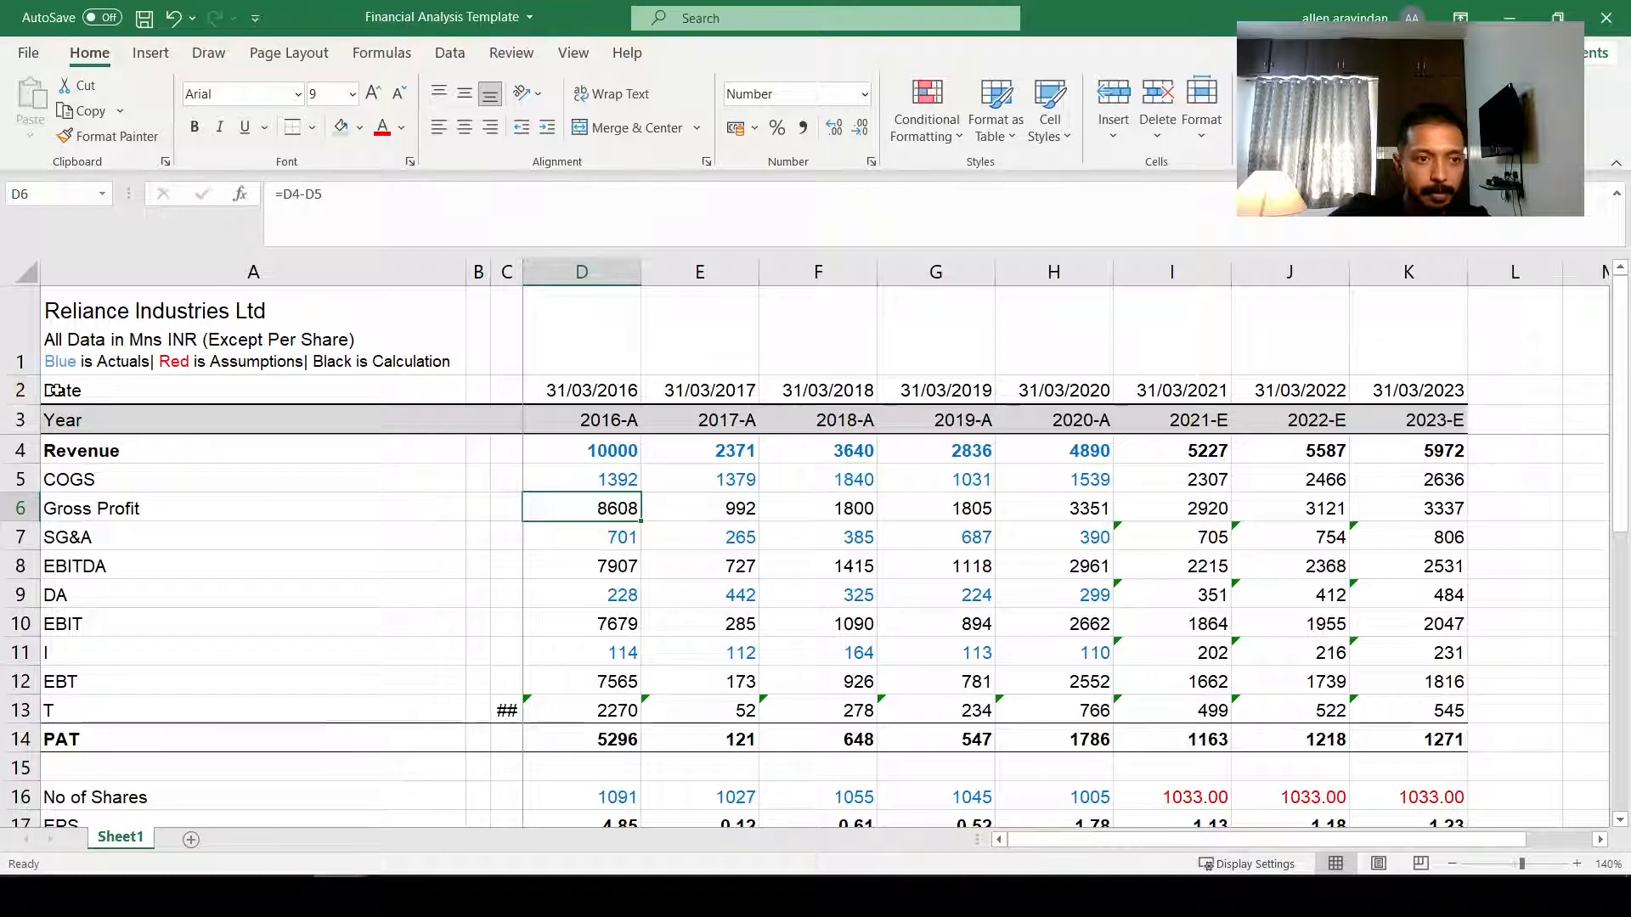
# Step: Fill the Date row from A2 to K2 with a light blue background
pyautogui.moveTo(128, 390); pyautogui.dragTo(1444, 389)
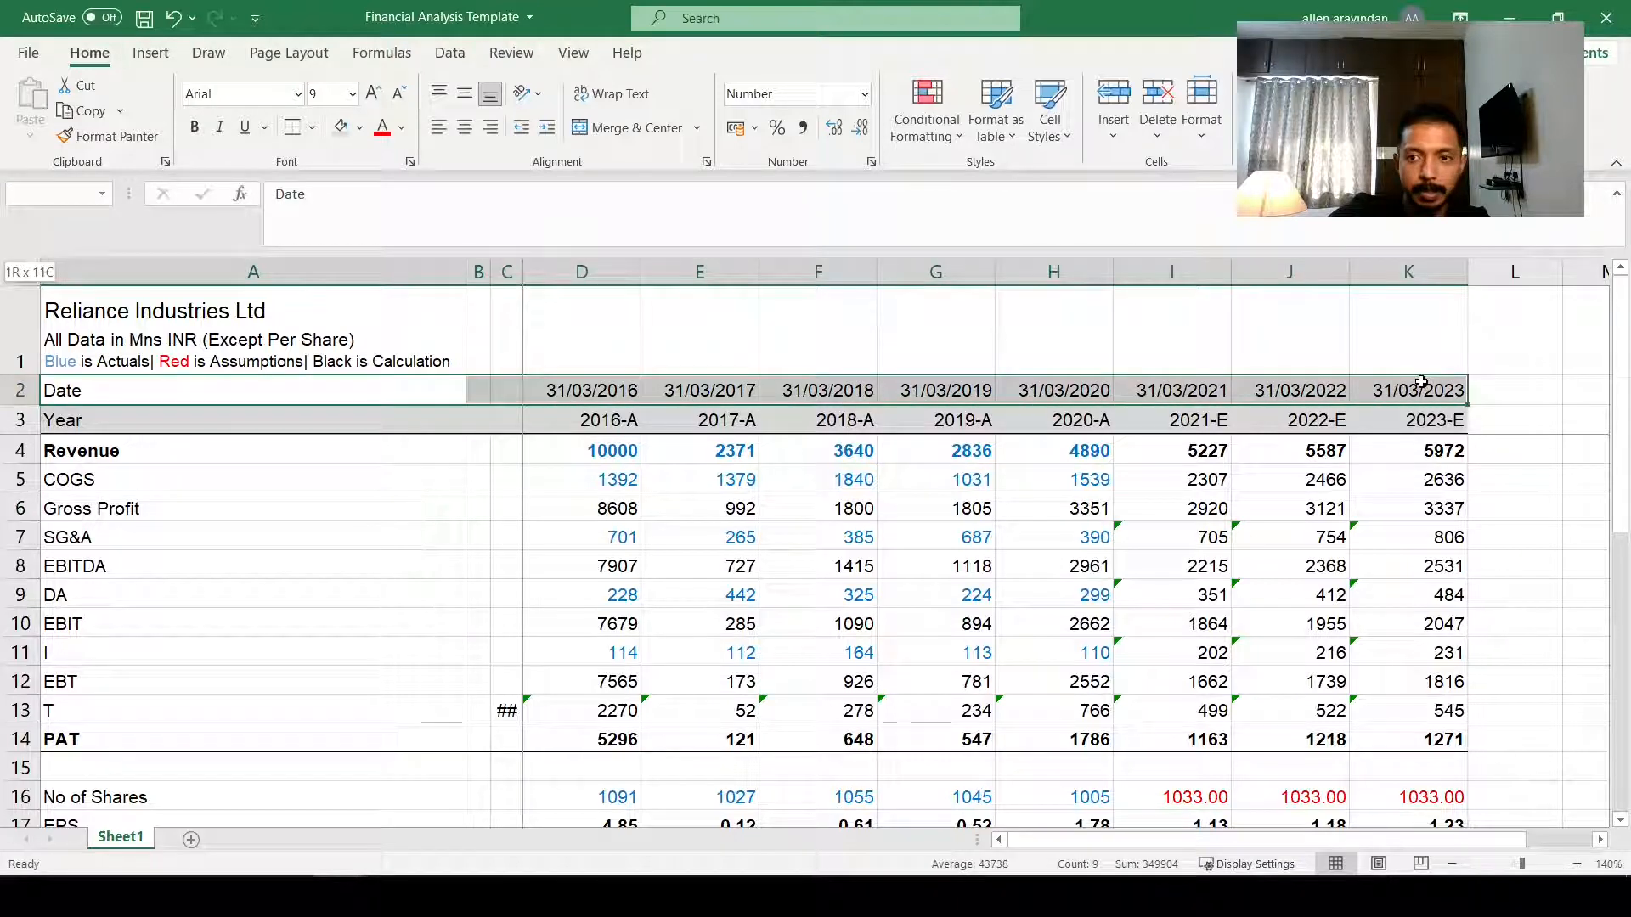
pyautogui.click(361, 127)
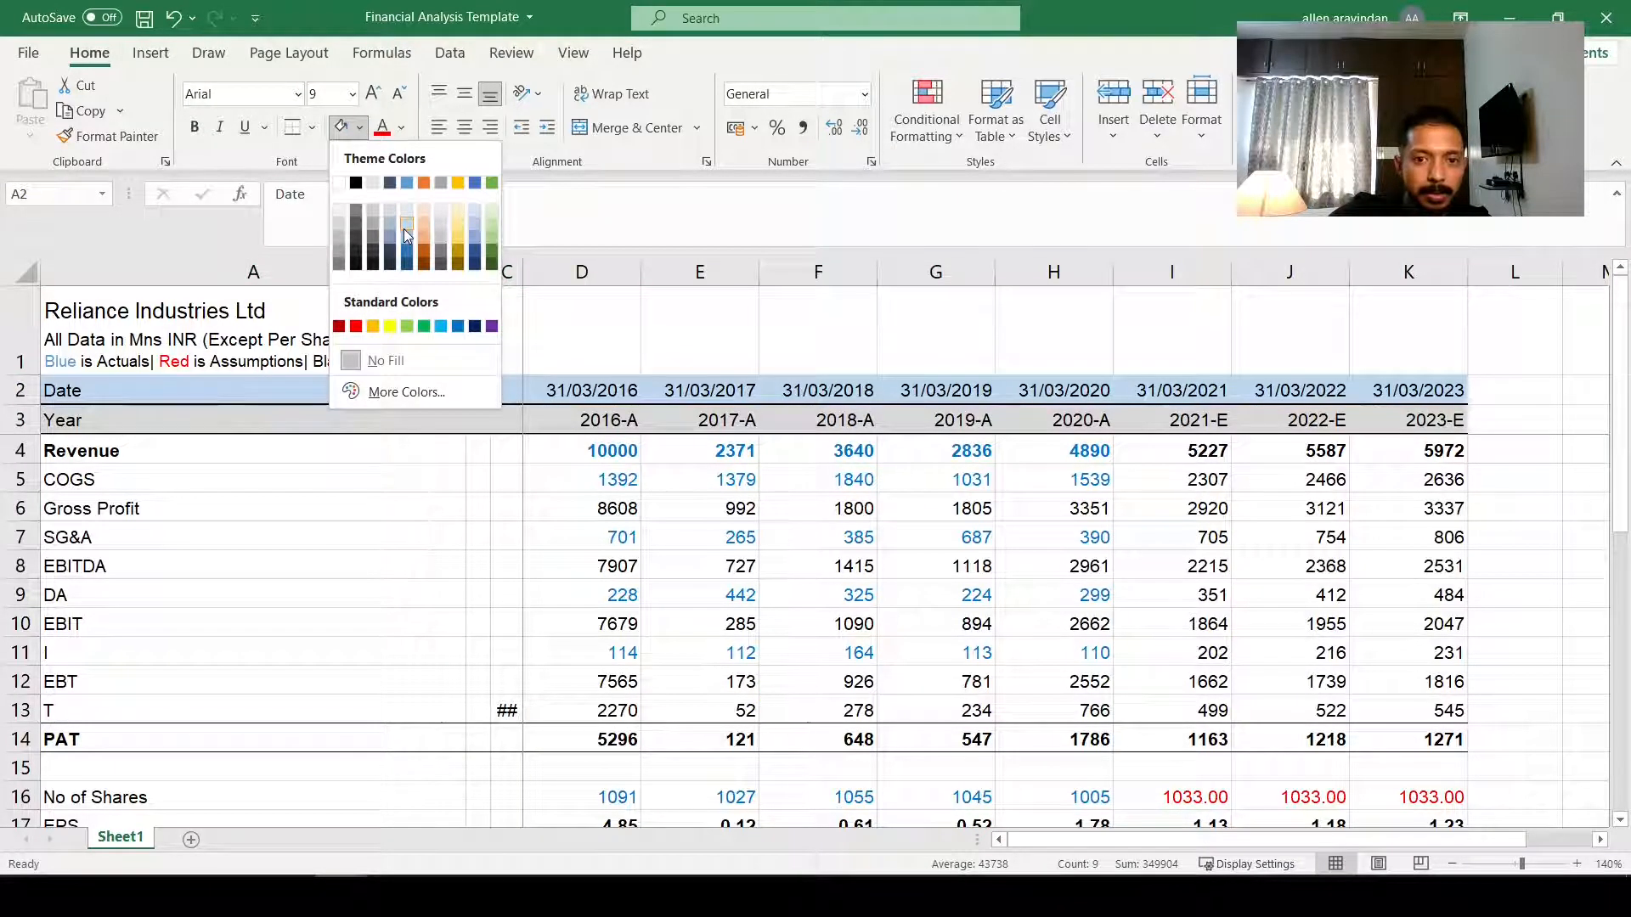
pyautogui.click(477, 226)
pyautogui.click(754, 508)
pyautogui.click(540, 618)
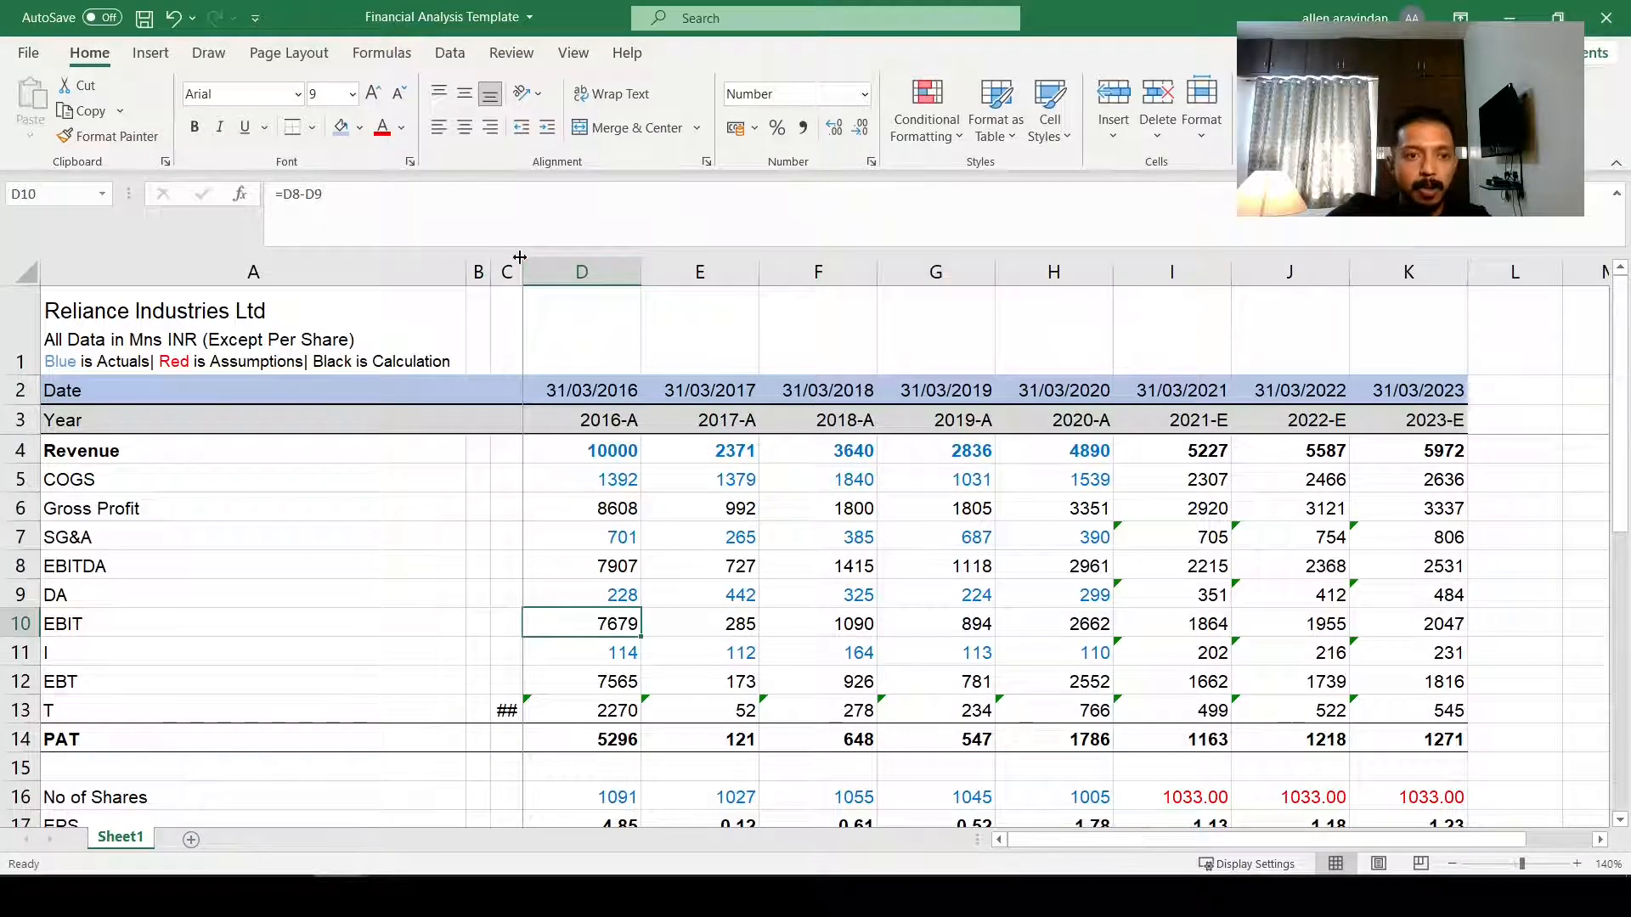
# Step: Narrow the empty column C further to move the yearly figures closer to the row labels
pyautogui.moveTo(521, 264); pyautogui.dragTo(503, 267)
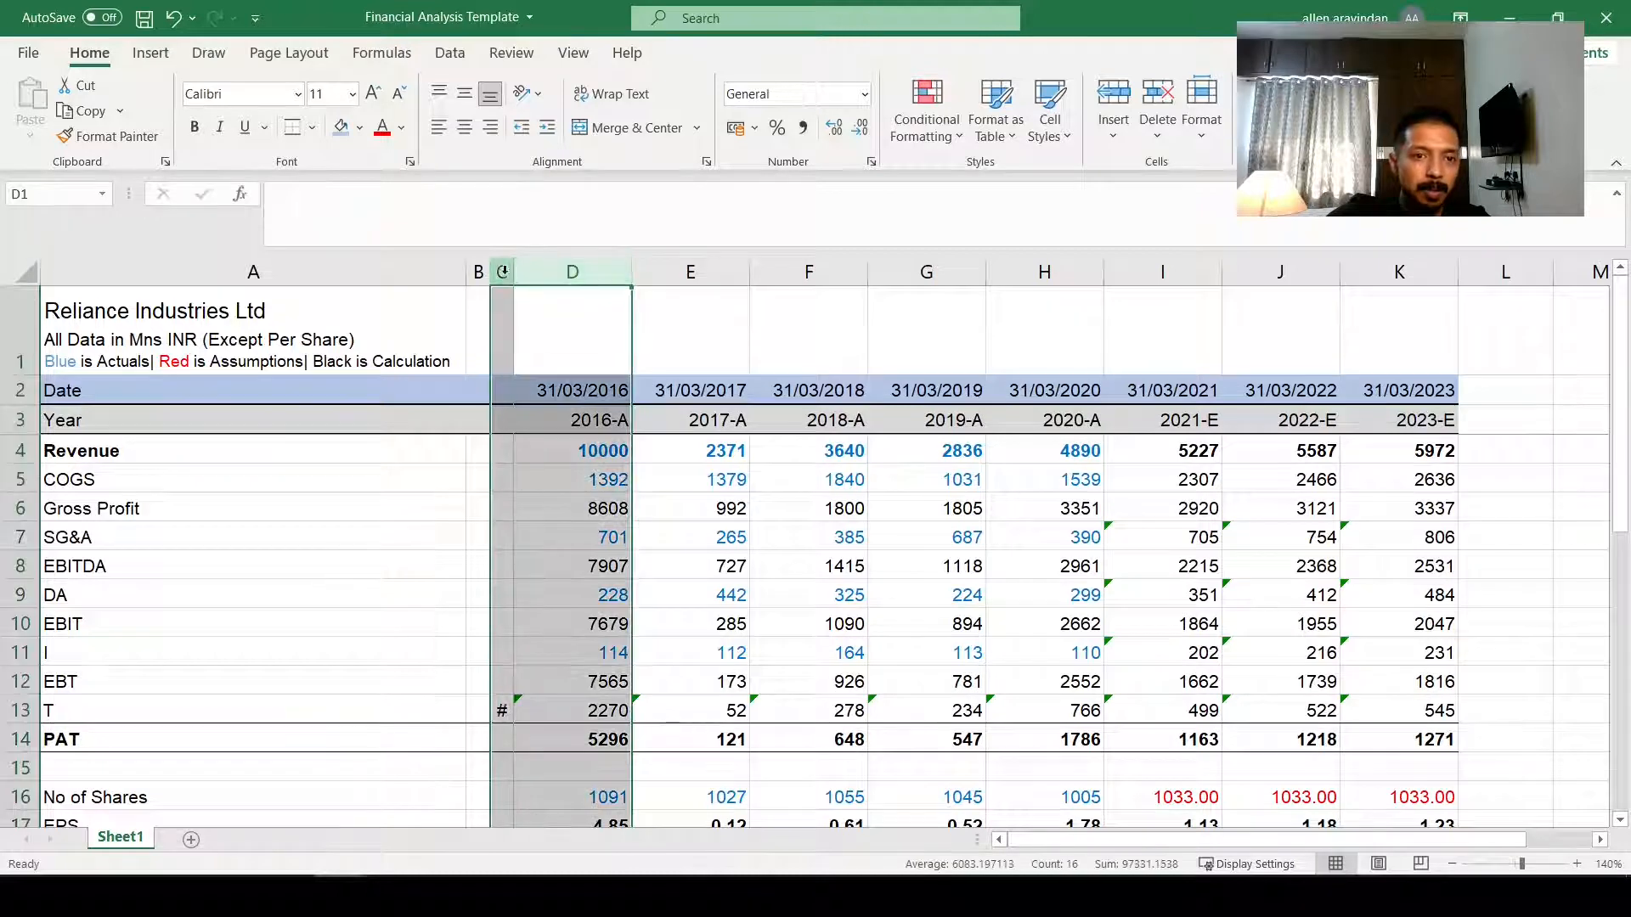
pyautogui.click(455, 298)
pyautogui.click(693, 419)
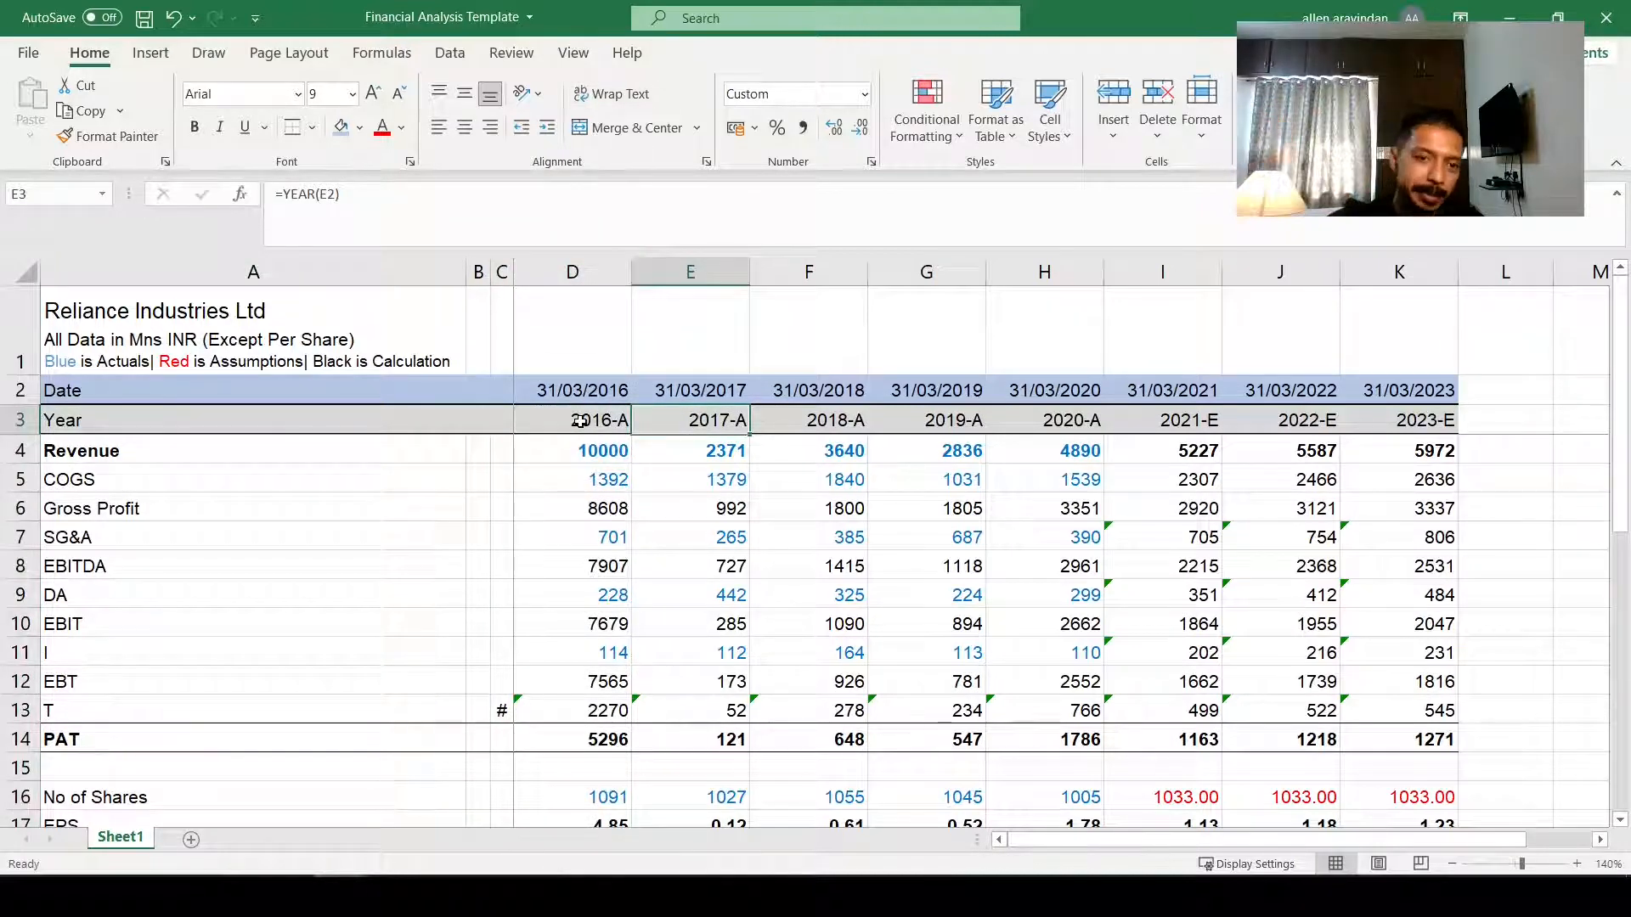
pyautogui.click(132, 305)
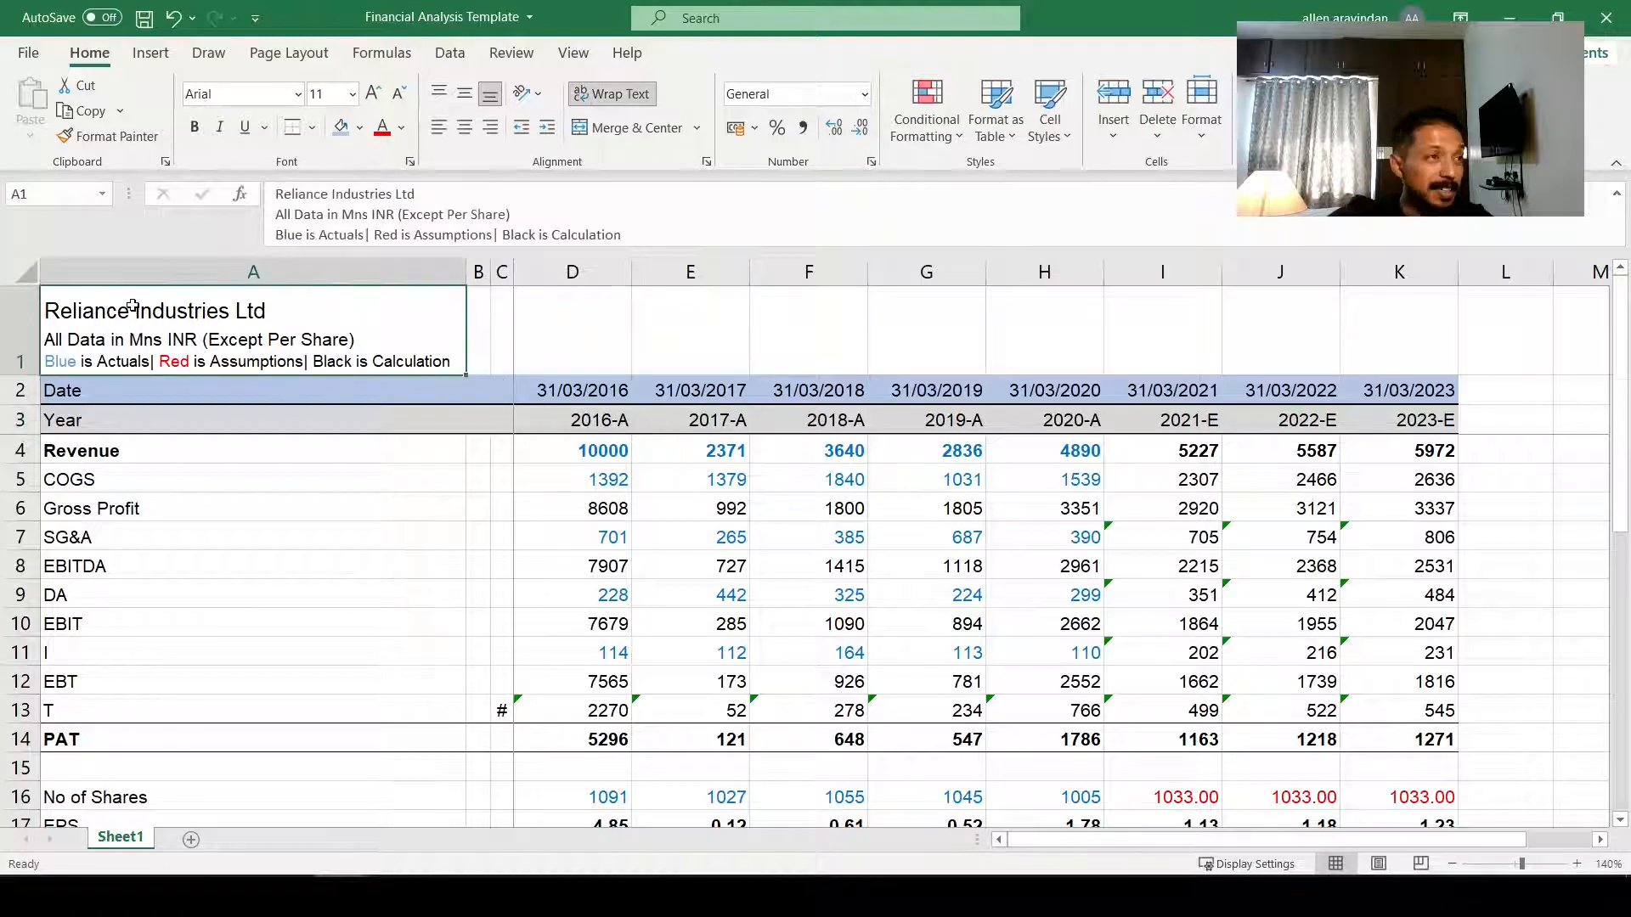
# Step: Fill the Date row from A2 to K2 with a very light green background
pyautogui.moveTo(299, 392); pyautogui.dragTo(1347, 406)
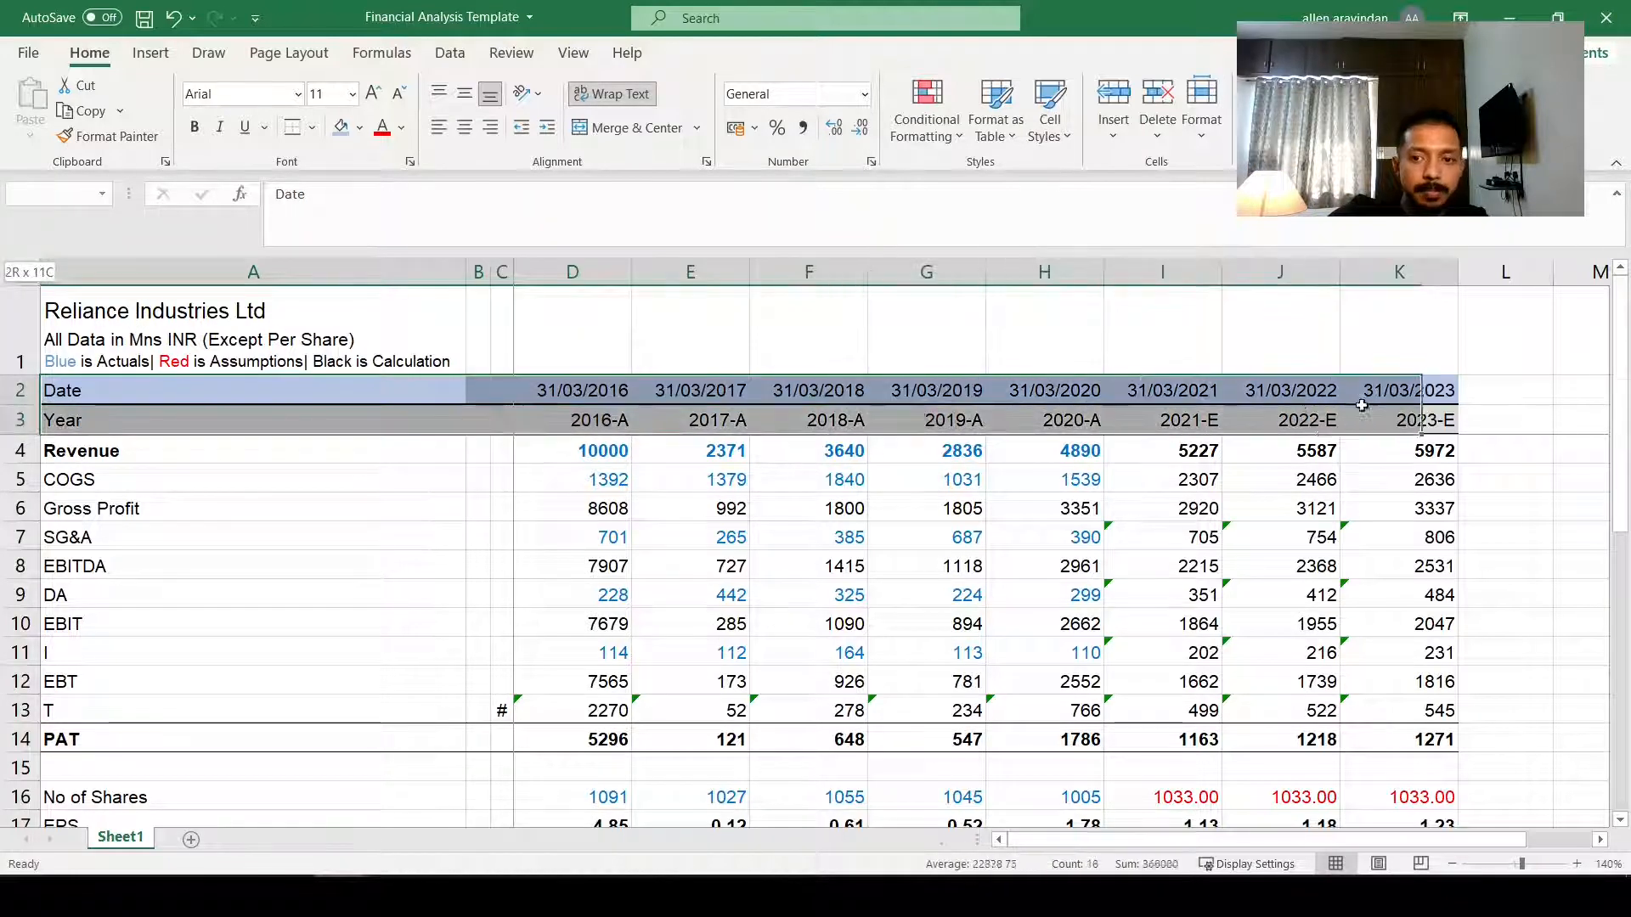
pyautogui.click(360, 127)
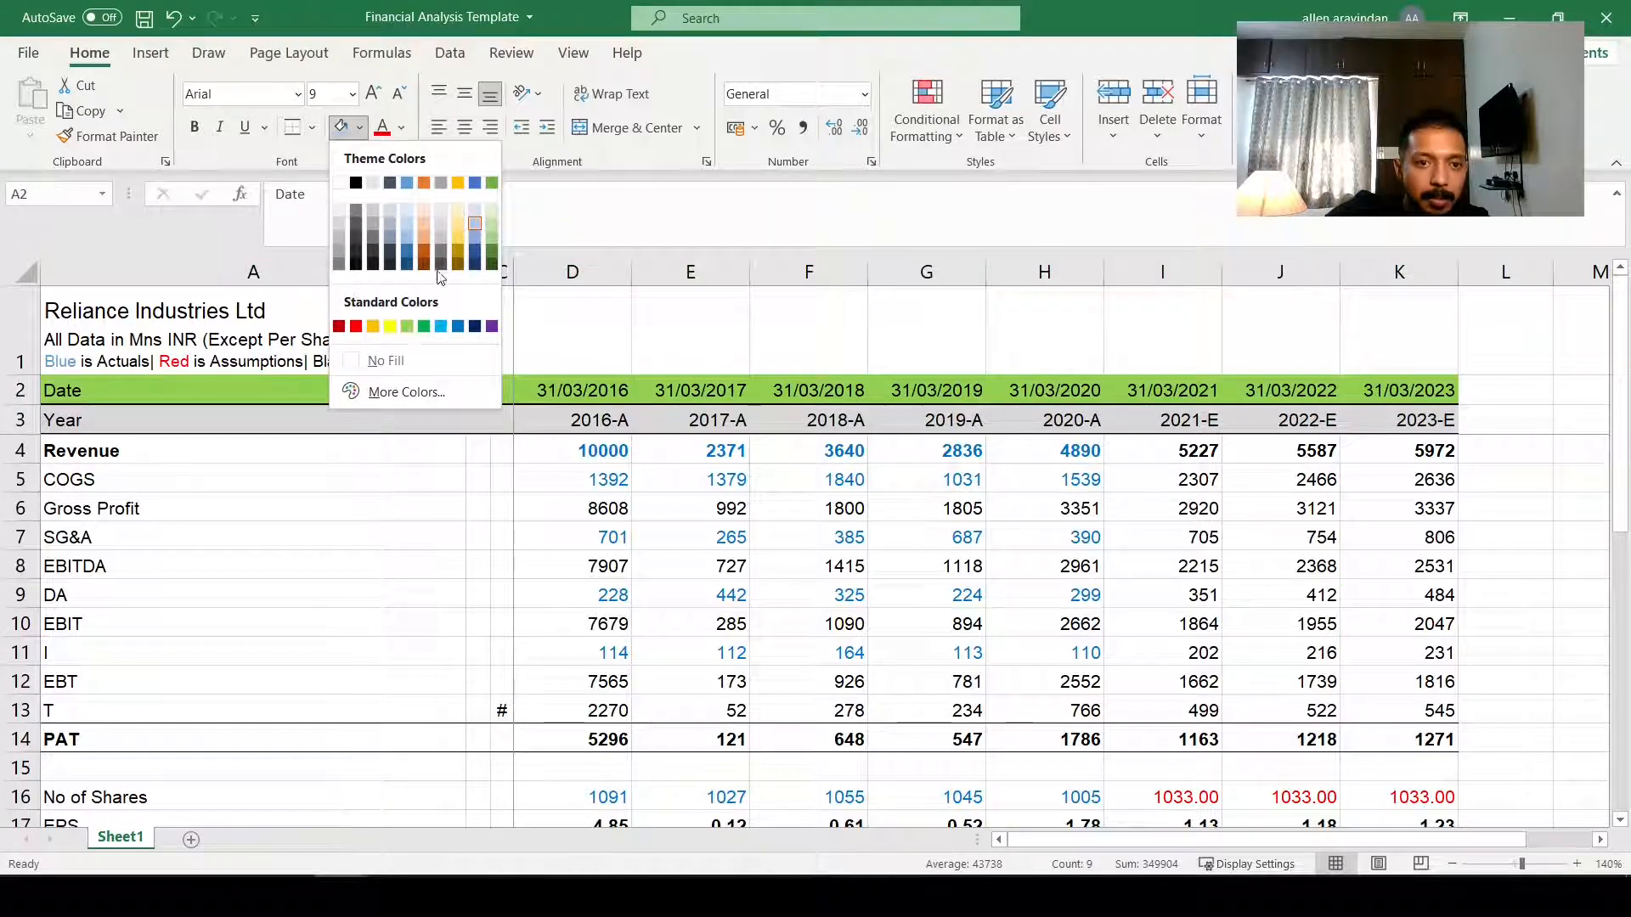
pyautogui.click(493, 220)
pyautogui.click(182, 419)
pyautogui.click(236, 535)
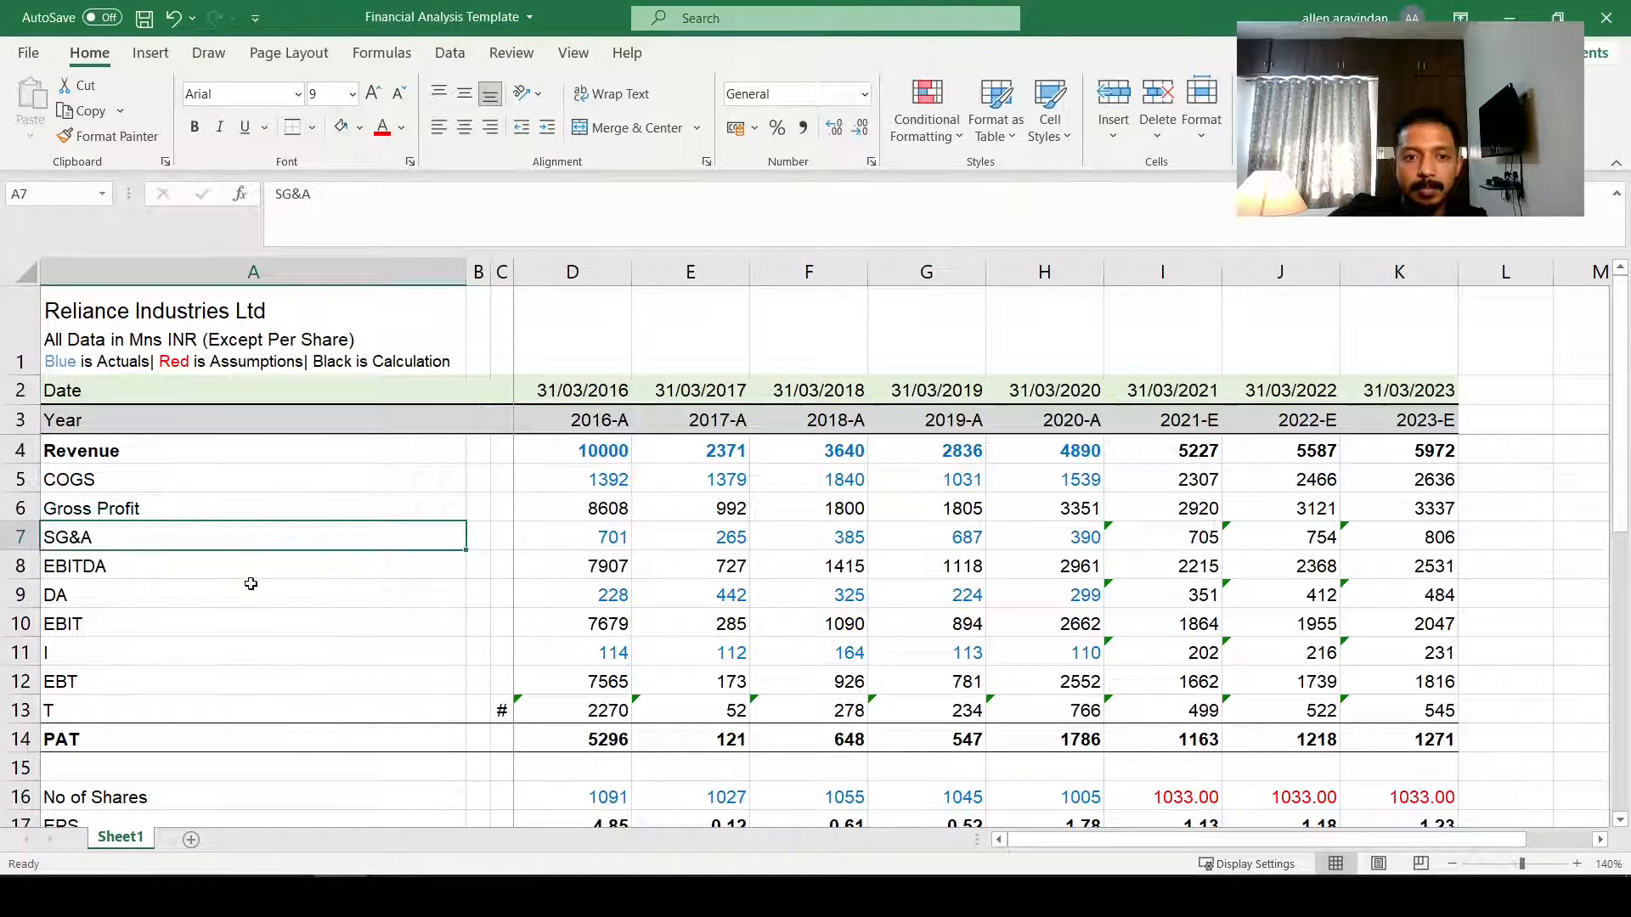
# Step: Reduce column C to a very thin spacer before the 2016-A column
pyautogui.scroll(-3, 250, 583)
pyautogui.scroll(3, 360, 437)
pyautogui.moveTo(510, 276); pyautogui.dragTo(499, 276)
pyautogui.click(508, 327)
pyautogui.scroll(-5, 465, 518)
pyautogui.scroll(5, 466, 518)
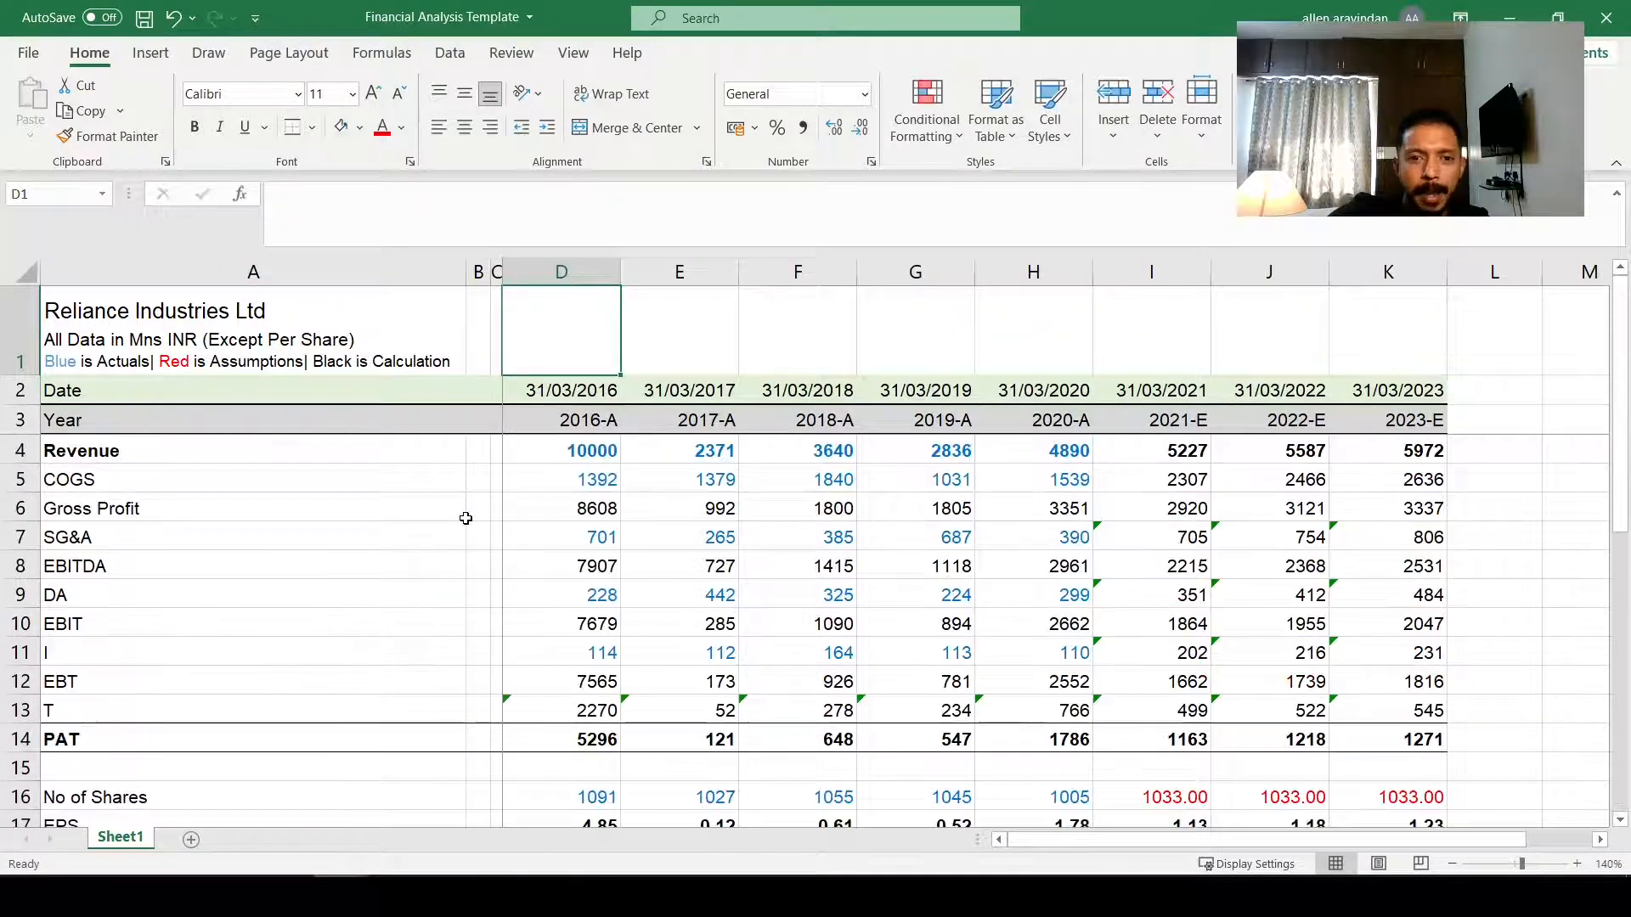
pyautogui.click(423, 341)
pyautogui.scroll(-4, 582, 563)
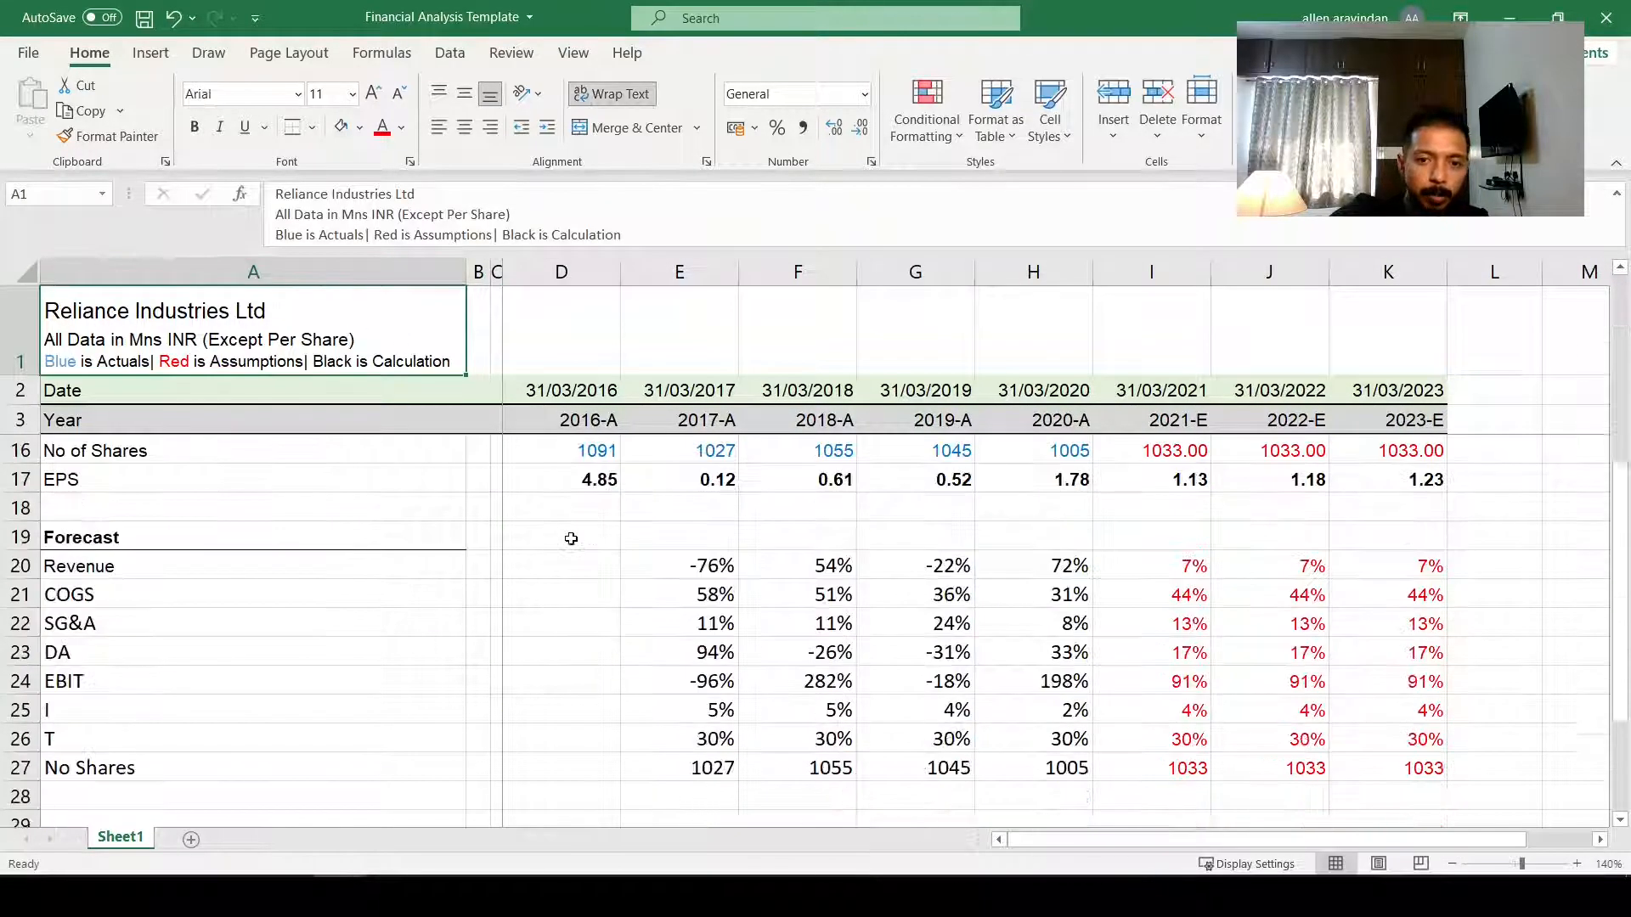
pyautogui.scroll(4, 572, 539)
pyautogui.scroll(-5, 571, 539)
pyautogui.click(361, 711)
pyautogui.moveTo(361, 711); pyautogui.dragTo(1308, 807)
pyautogui.scroll(7, 780, 621)
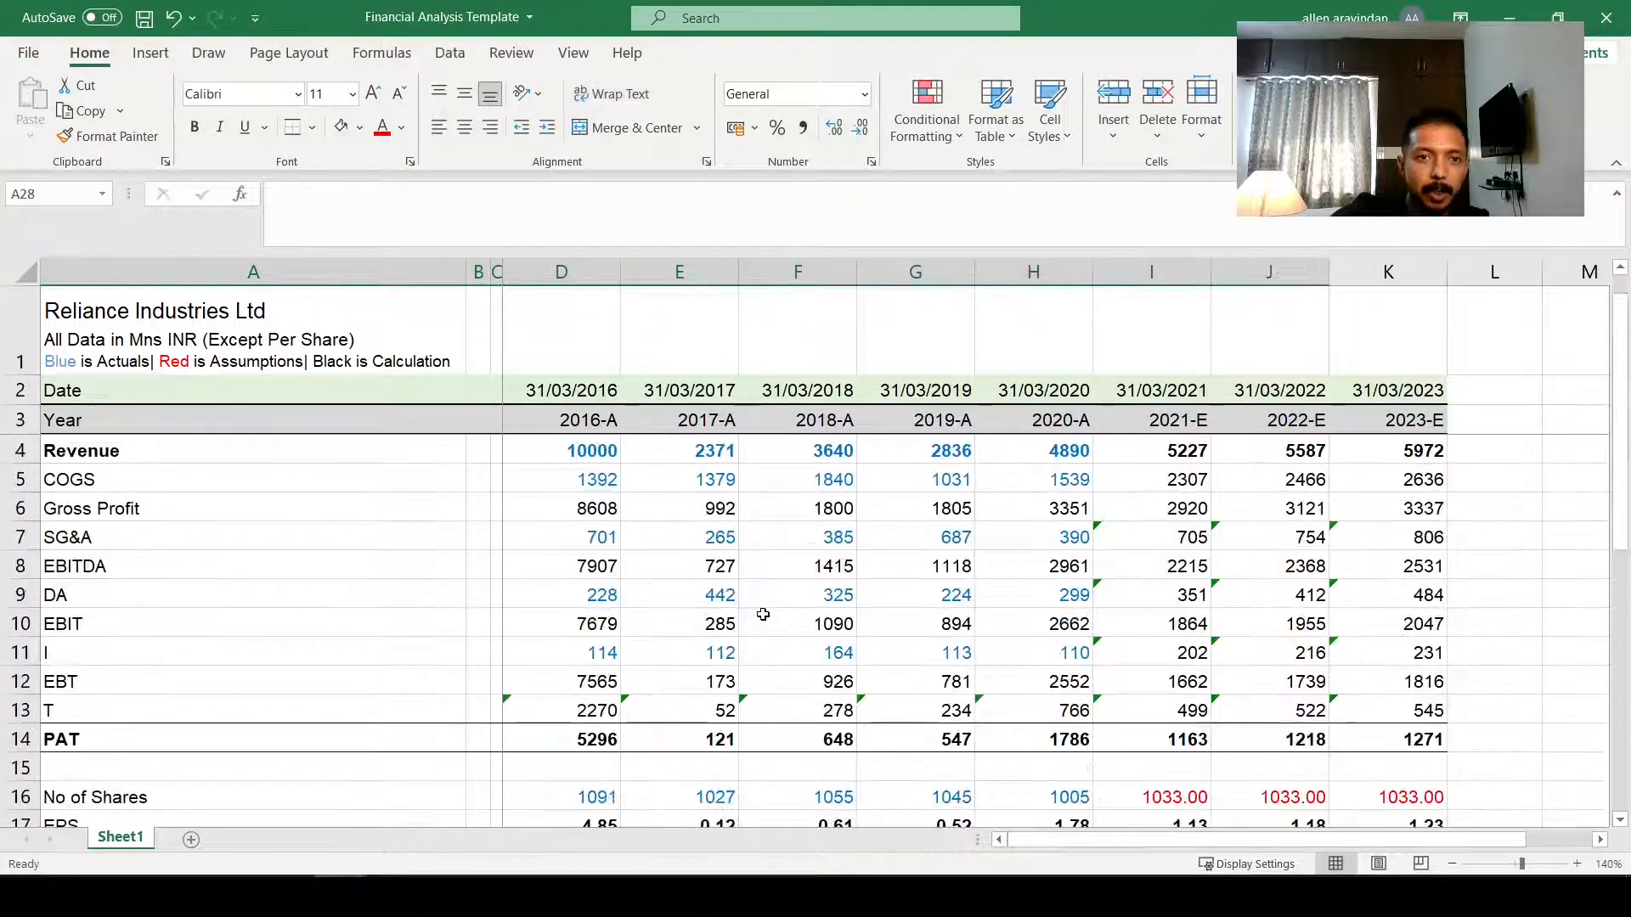
# Step: Hide the worksheet's gridlines
pyautogui.click(568, 54)
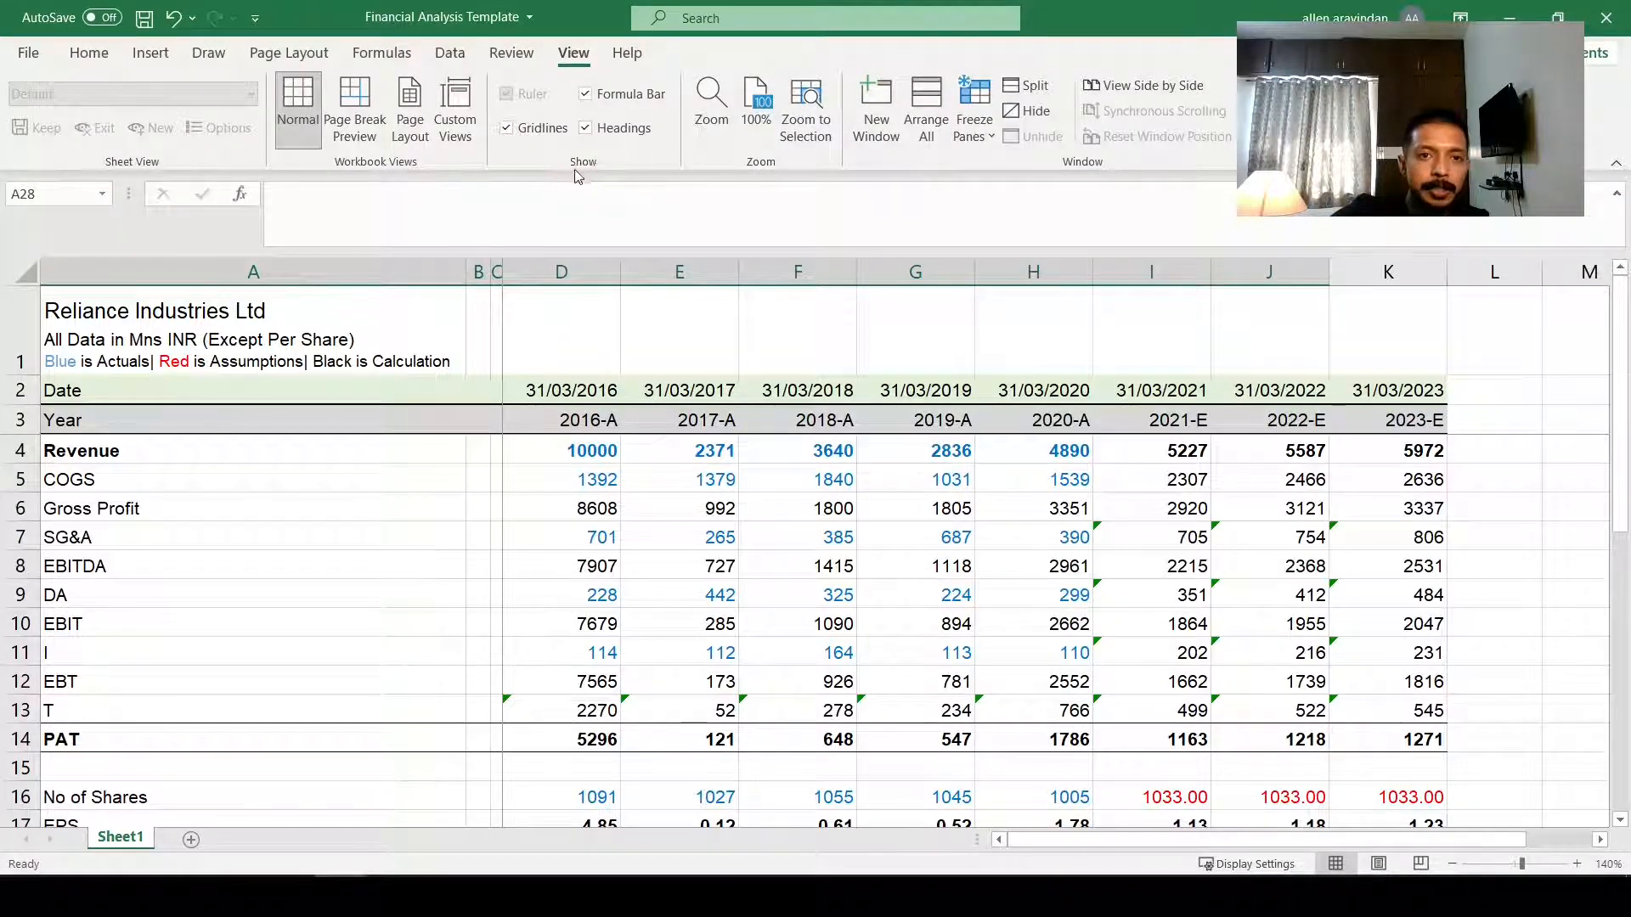
pyautogui.click(507, 129)
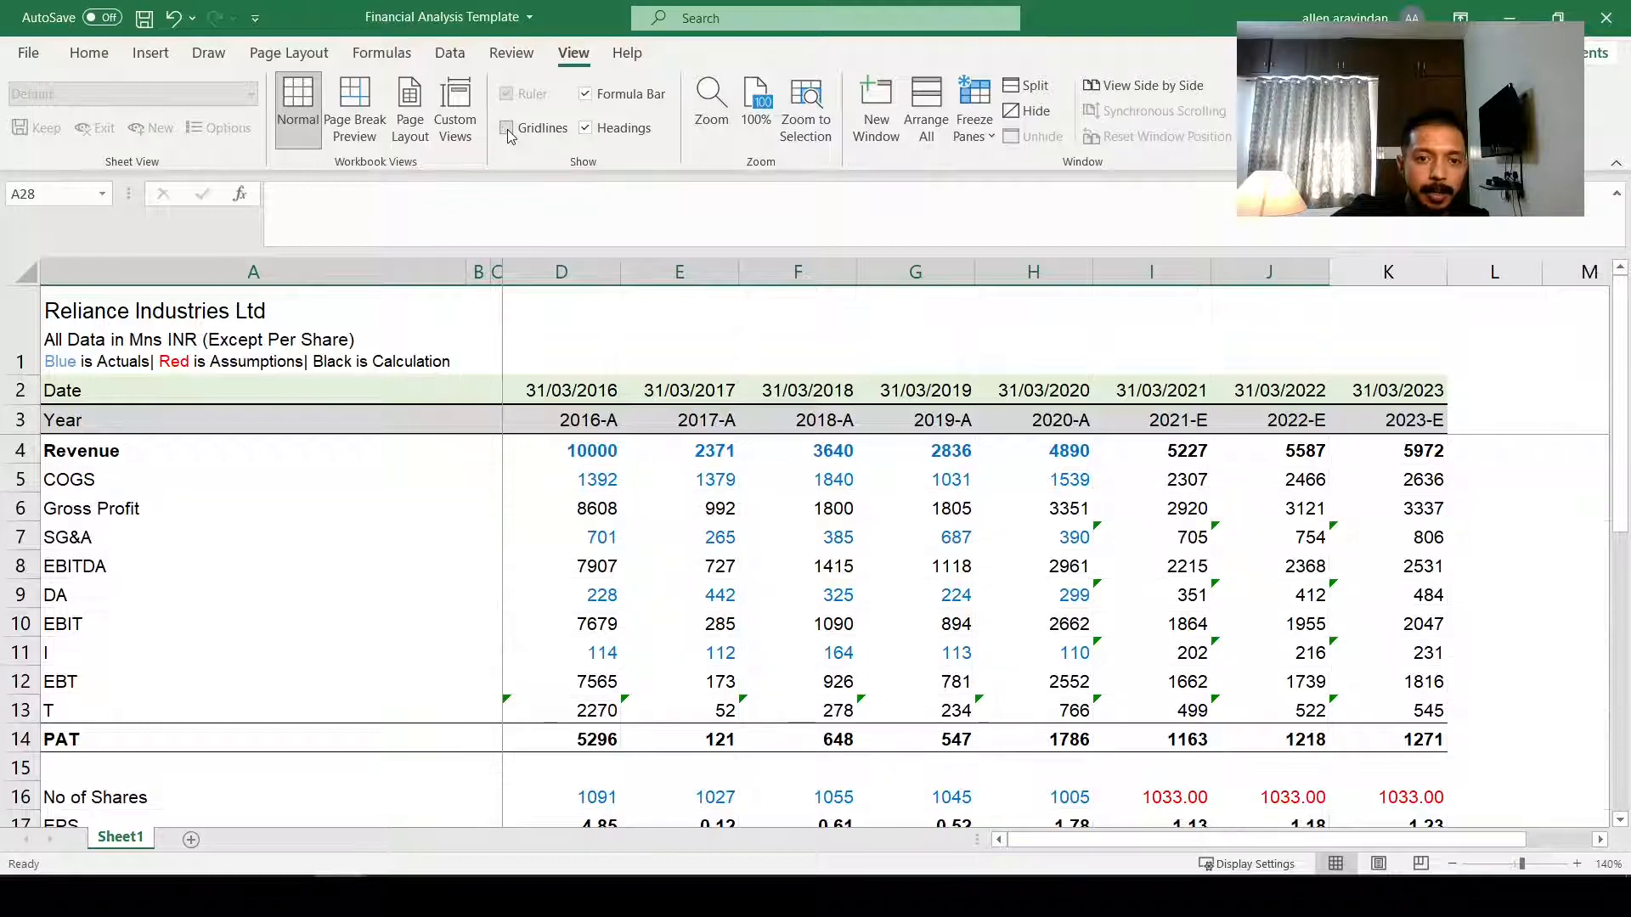
pyautogui.click(589, 553)
pyautogui.scroll(-5, 577, 543)
pyautogui.scroll(5, 510, 510)
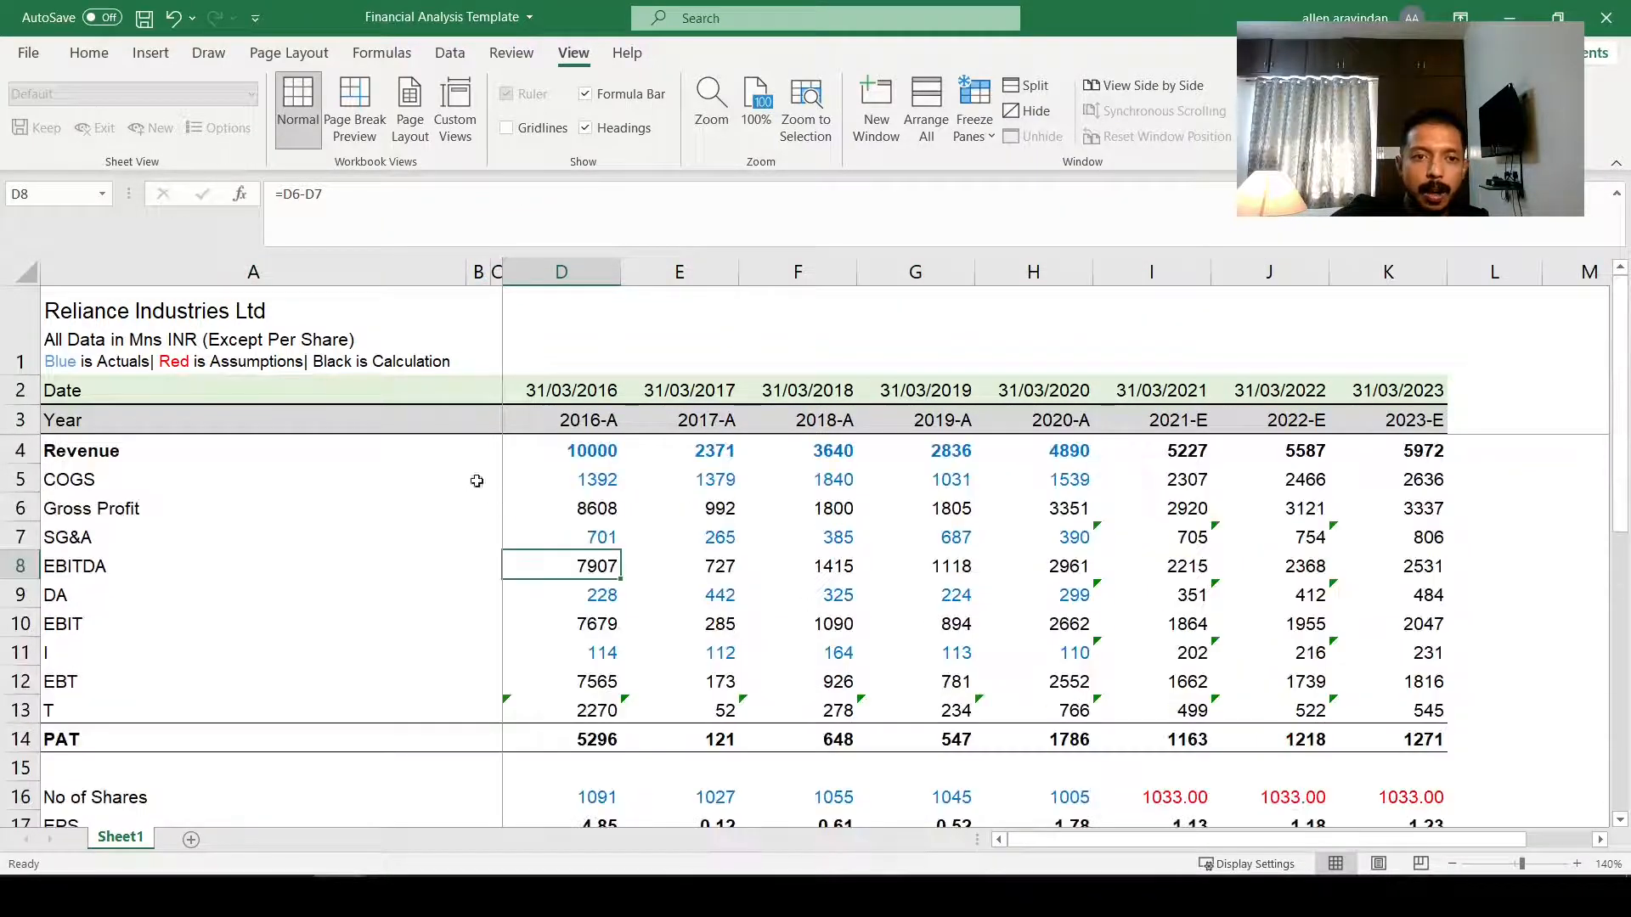
pyautogui.click(245, 386)
pyautogui.click(497, 470)
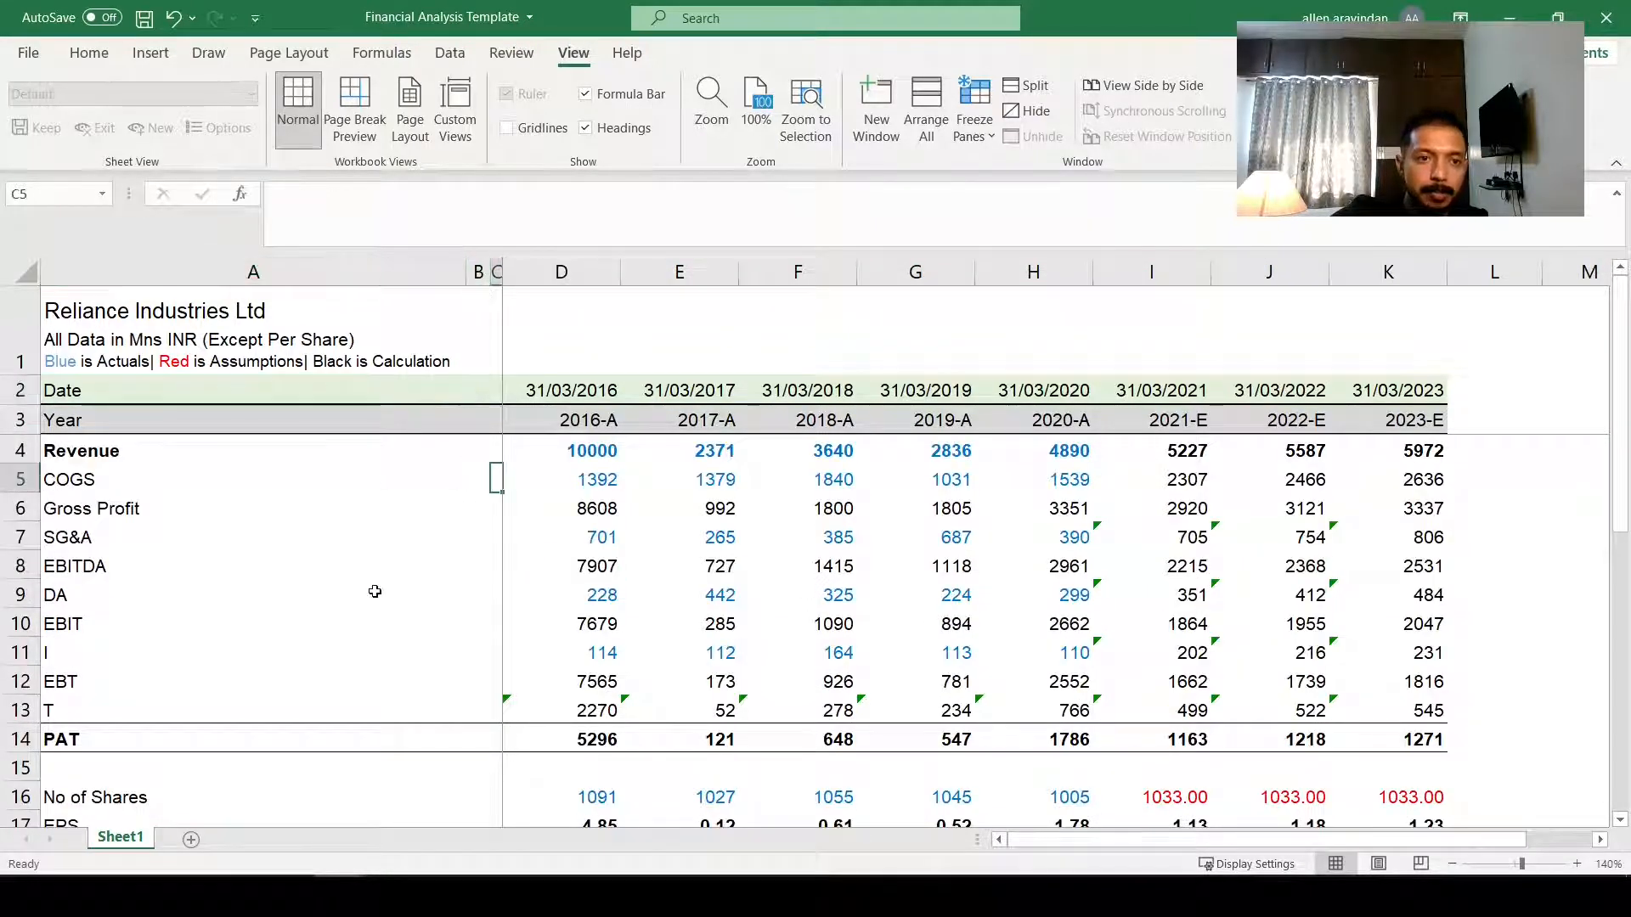
pyautogui.click(371, 591)
pyautogui.click(359, 340)
pyautogui.click(642, 450)
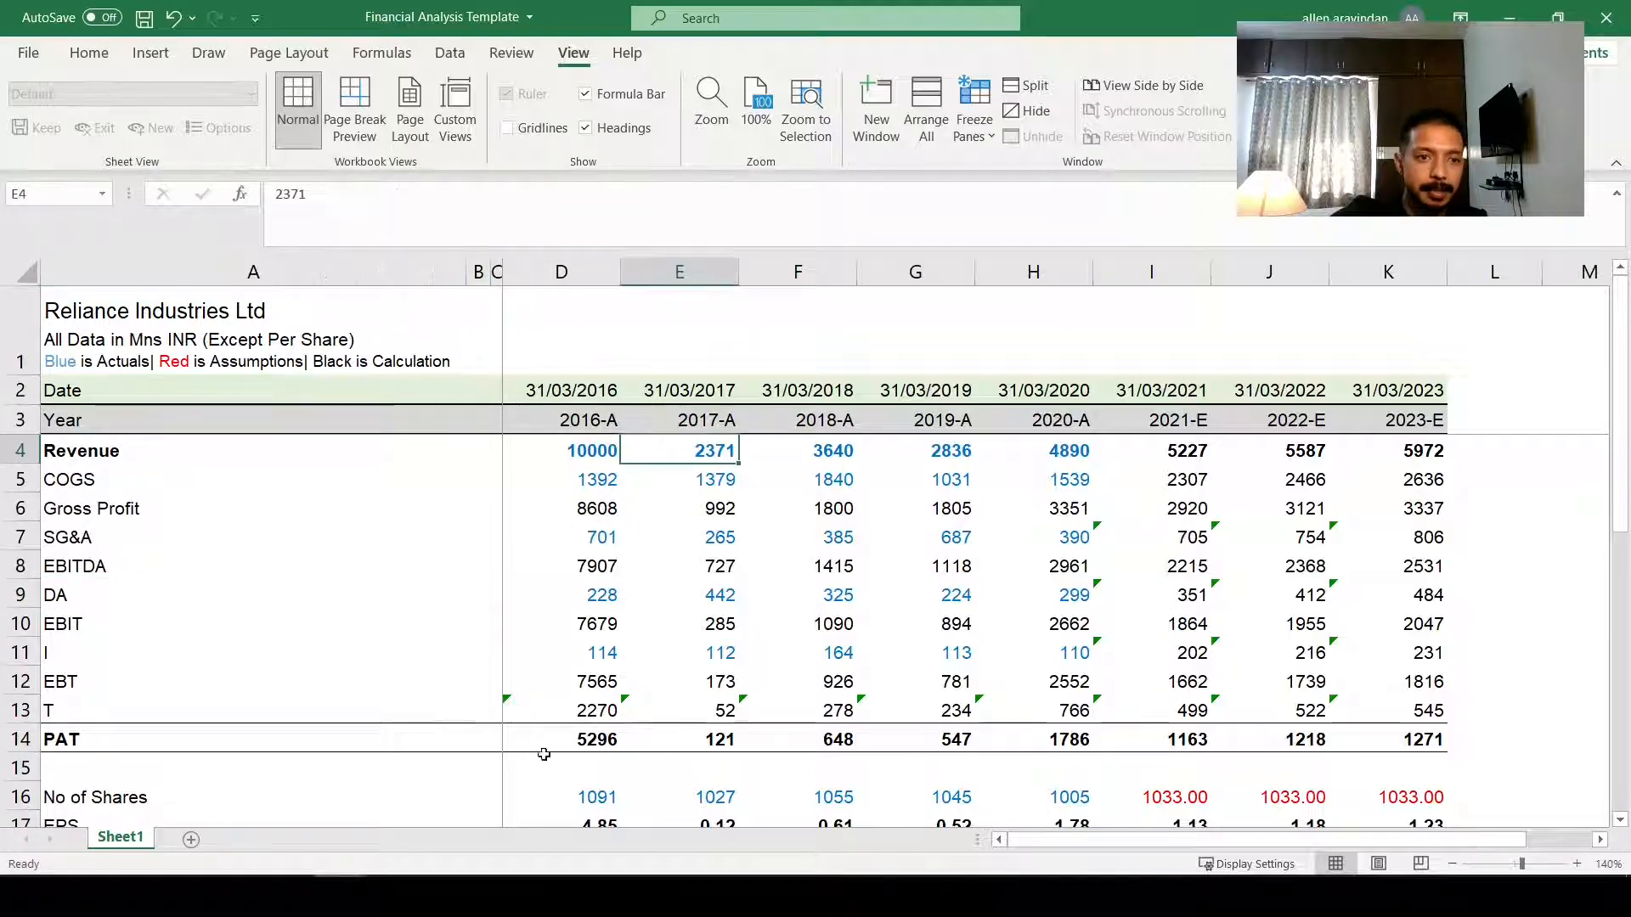
pyautogui.click(543, 761)
pyautogui.click(130, 316)
pyautogui.click(1313, 450)
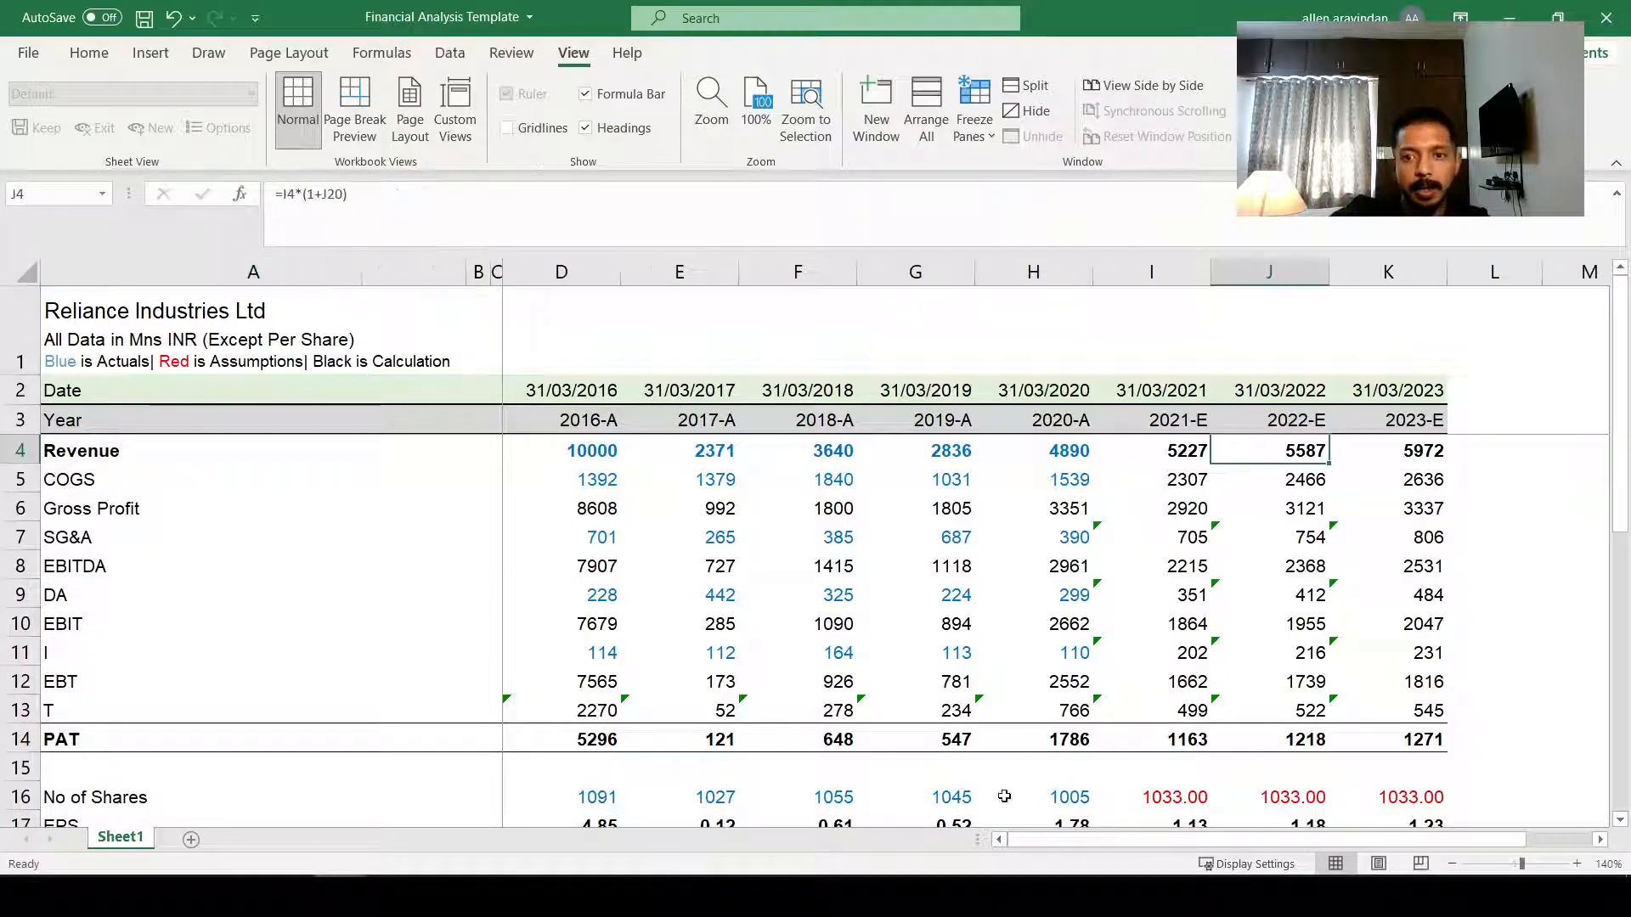
pyautogui.scroll(-4, 831, 629)
pyautogui.scroll(4, 833, 637)
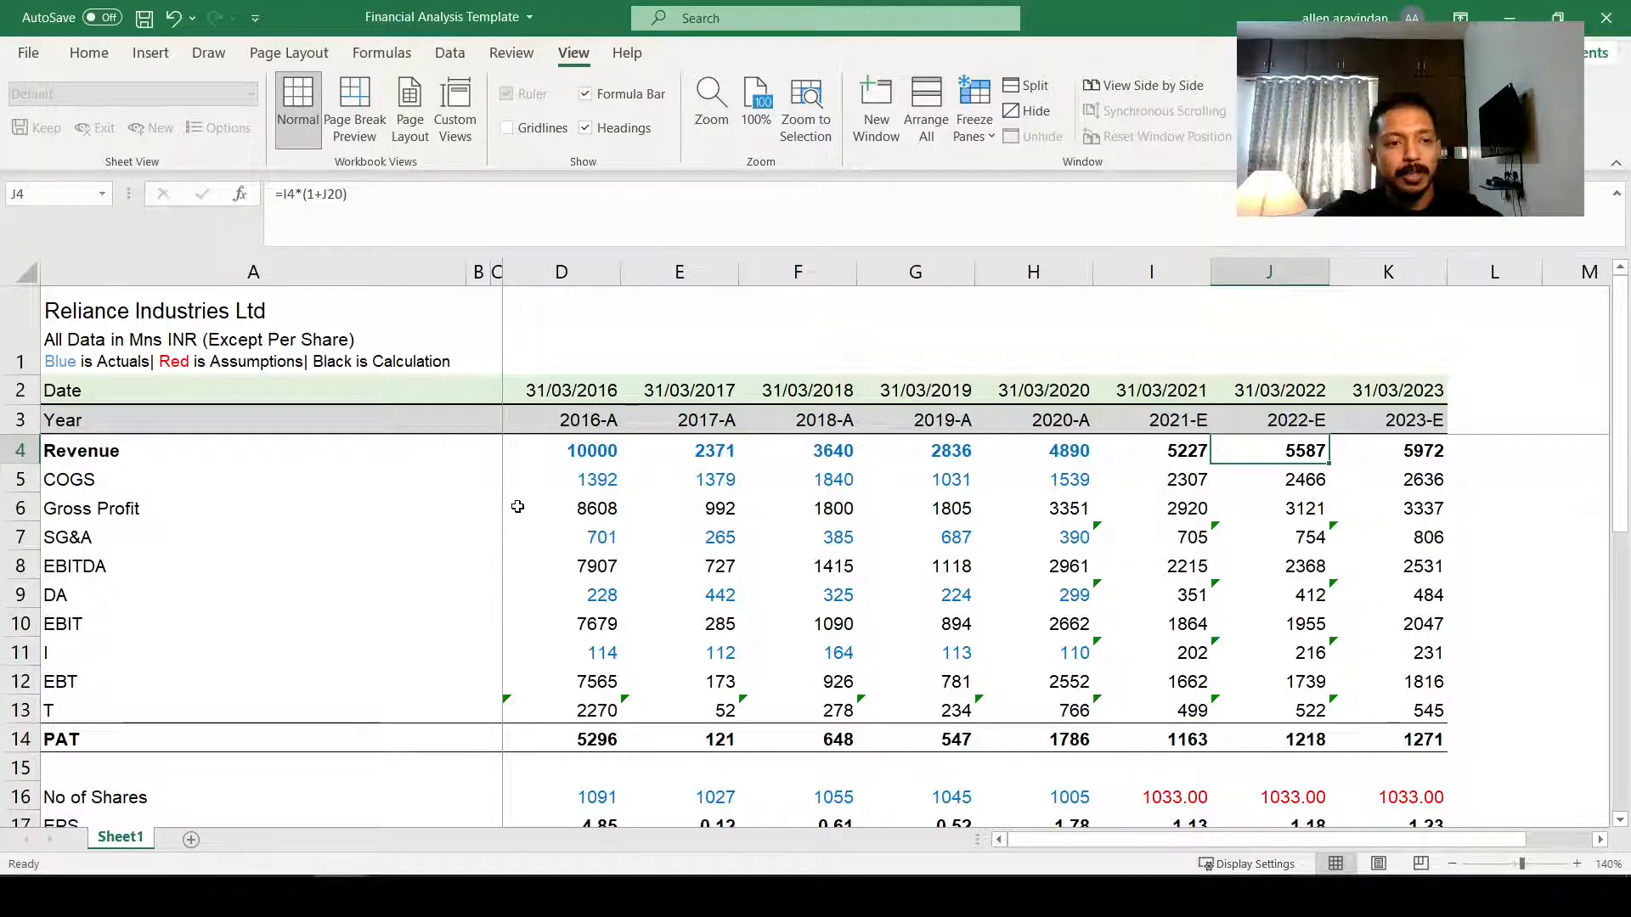
pyautogui.scroll(-1, 454, 496)
pyautogui.scroll(-2, 454, 496)
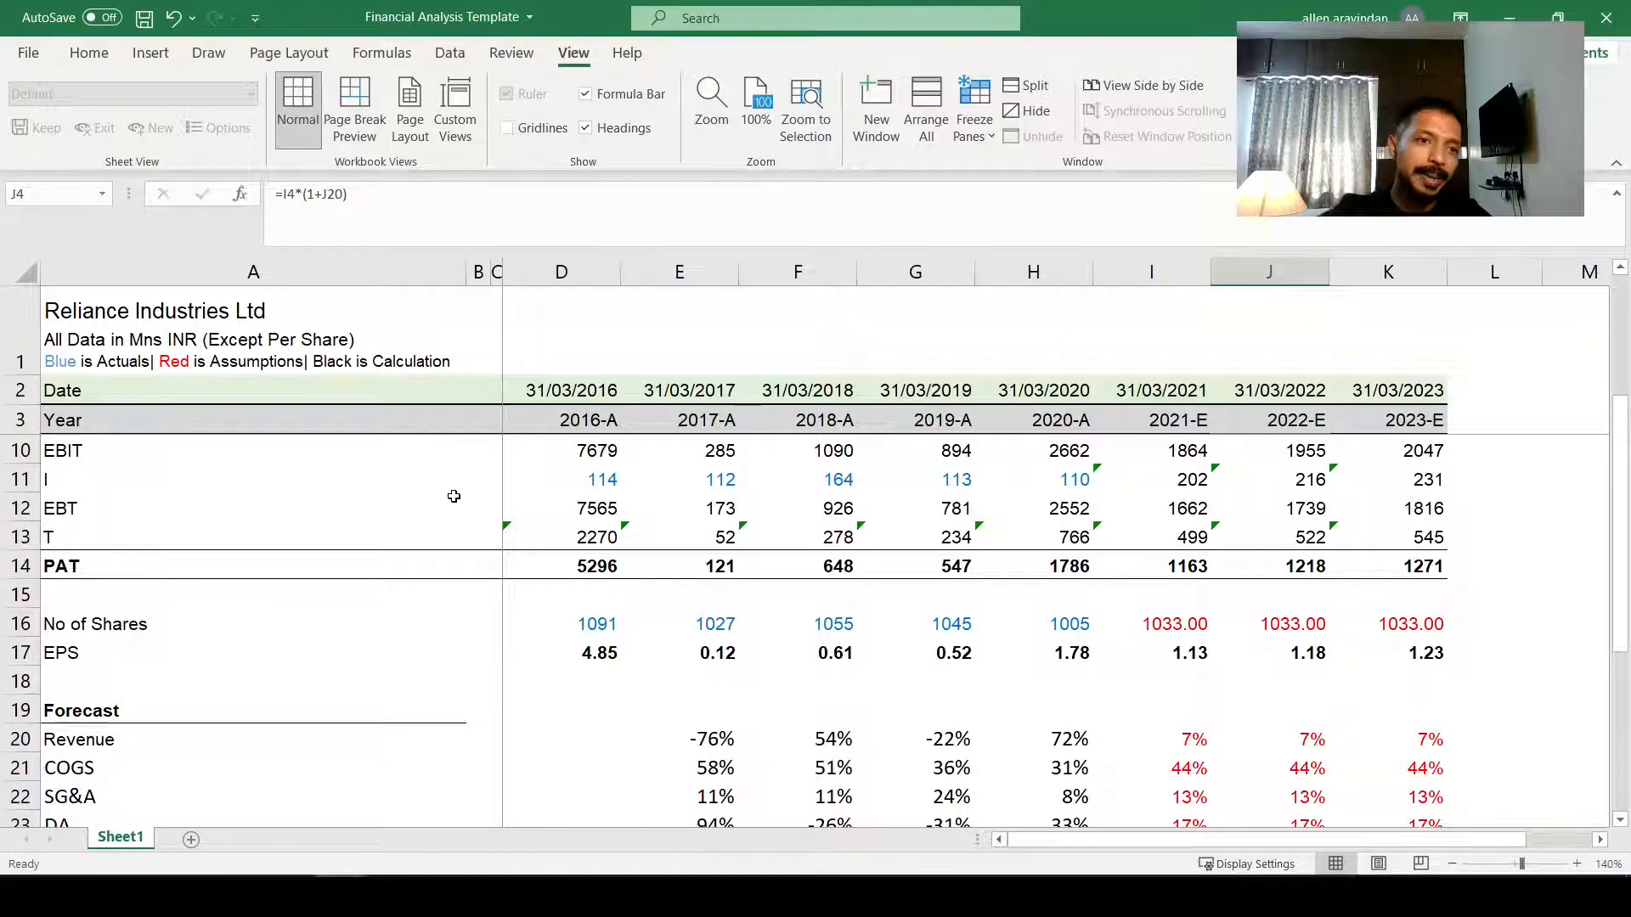
# Step: Add a right border along the whole of column C to separate the row labels from the yearly figures
pyautogui.click(480, 270)
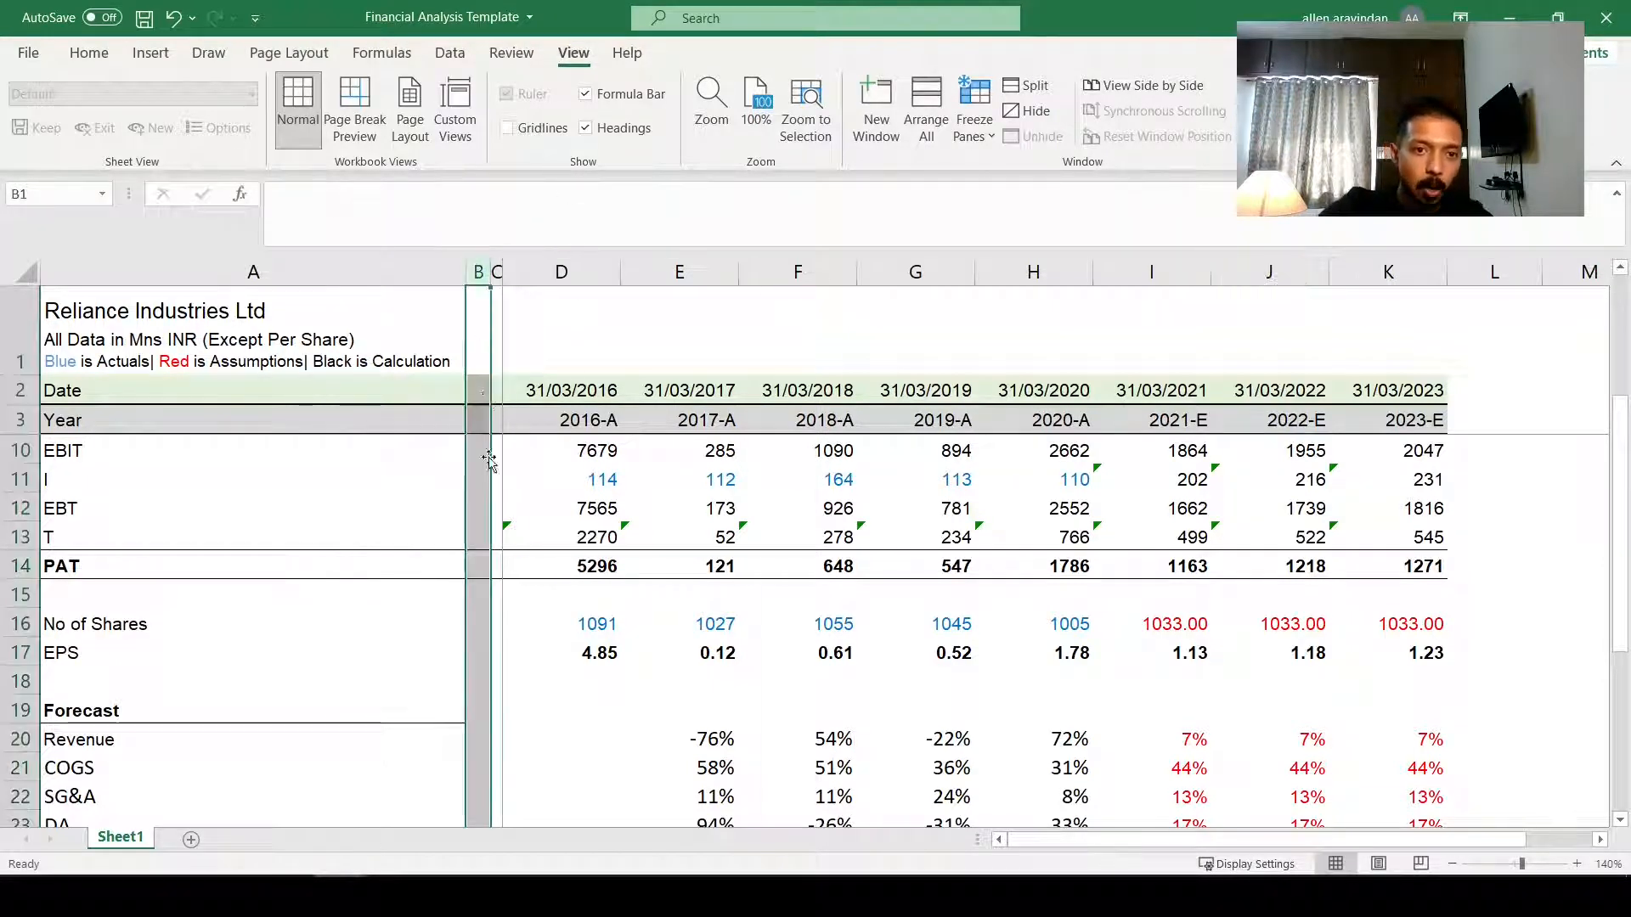
pyautogui.click(648, 460)
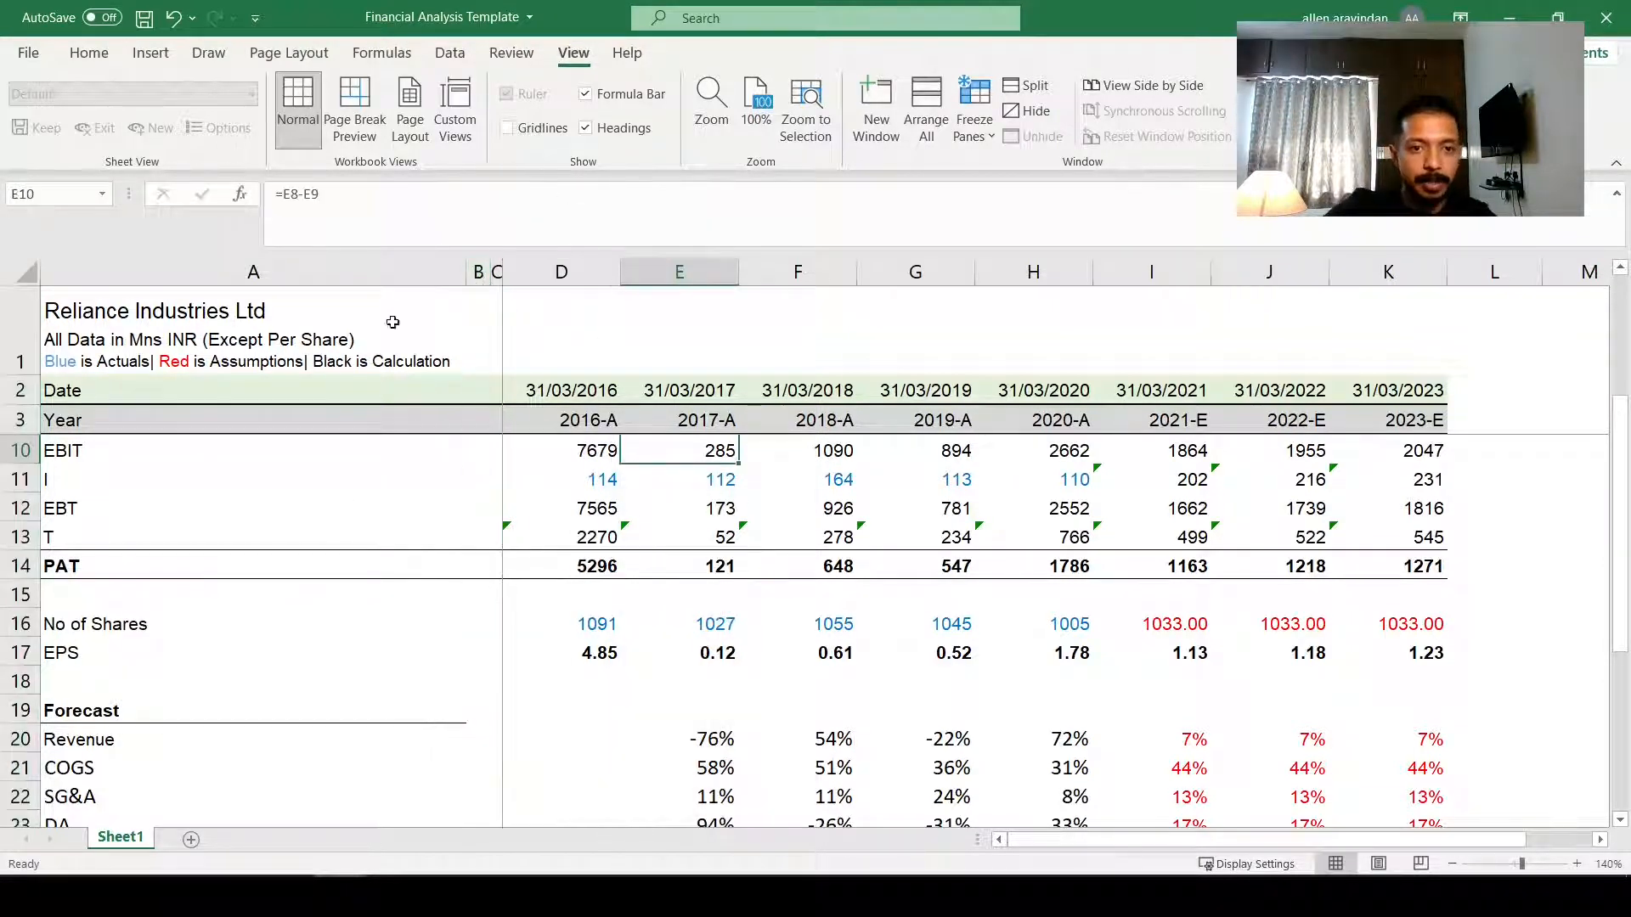
pyautogui.click(478, 272)
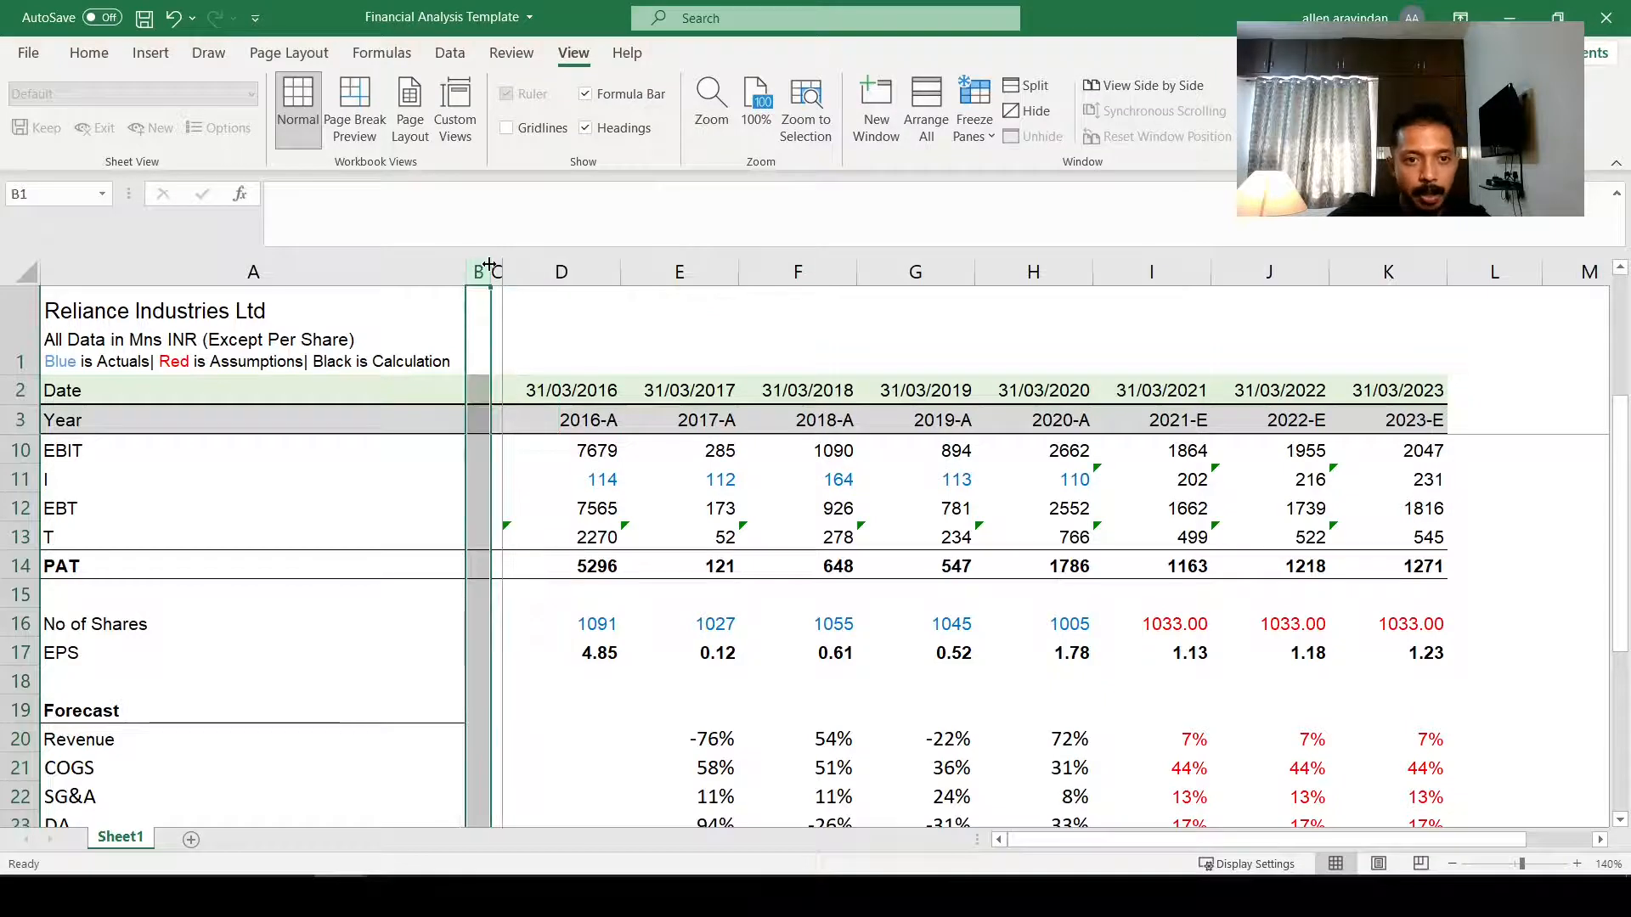
pyautogui.moveTo(482, 270); pyautogui.dragTo(497, 271)
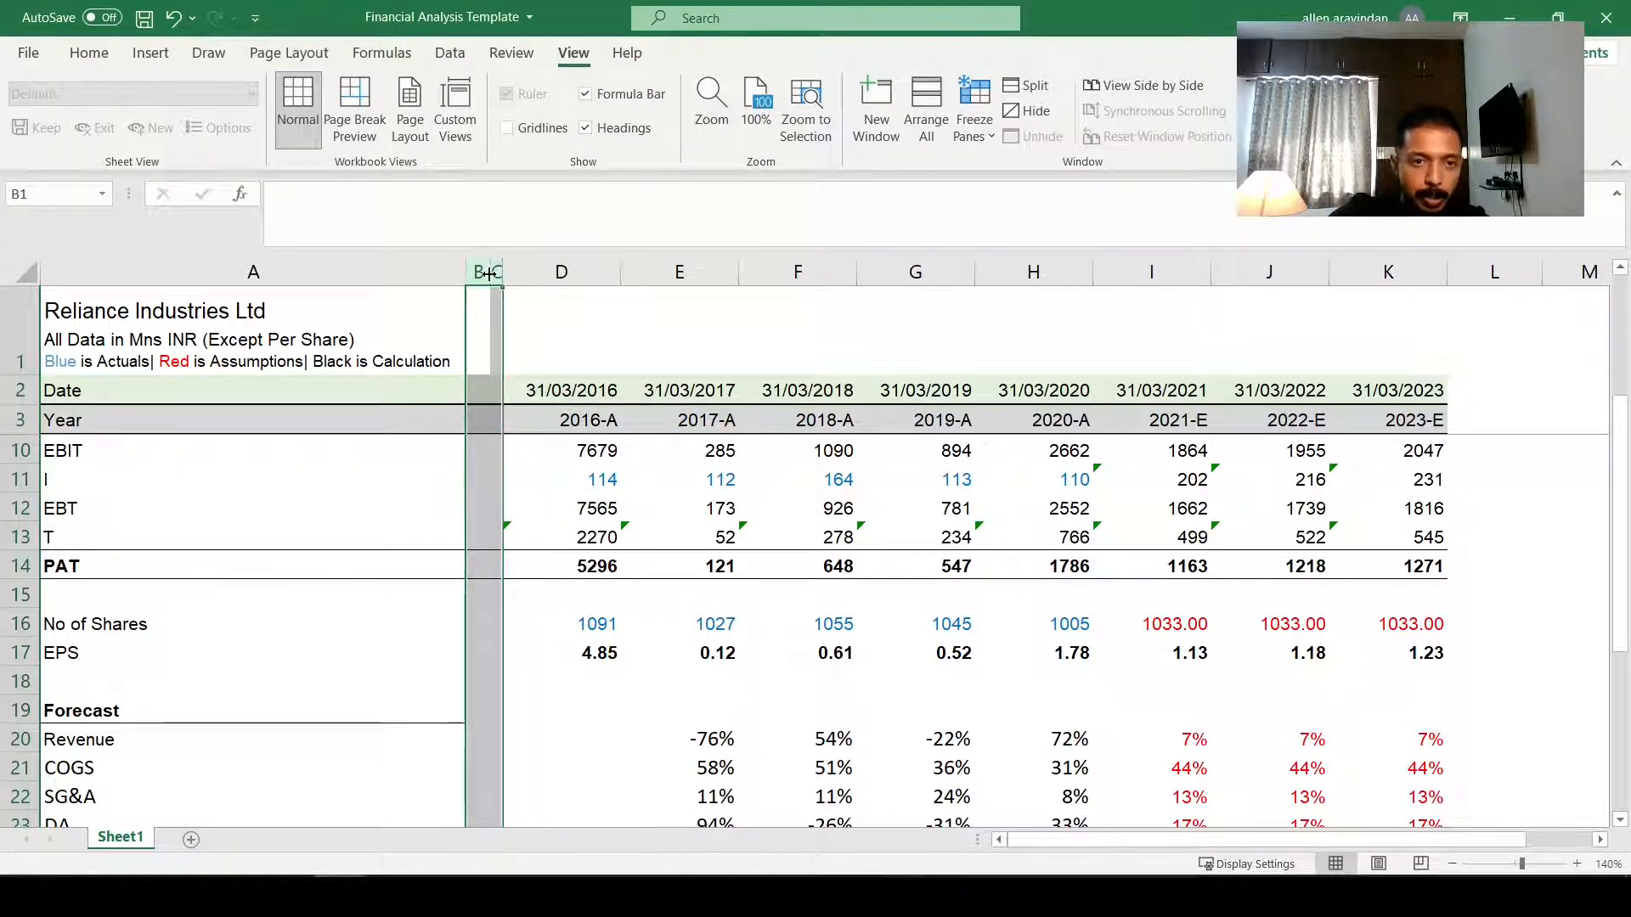
pyautogui.click(496, 272)
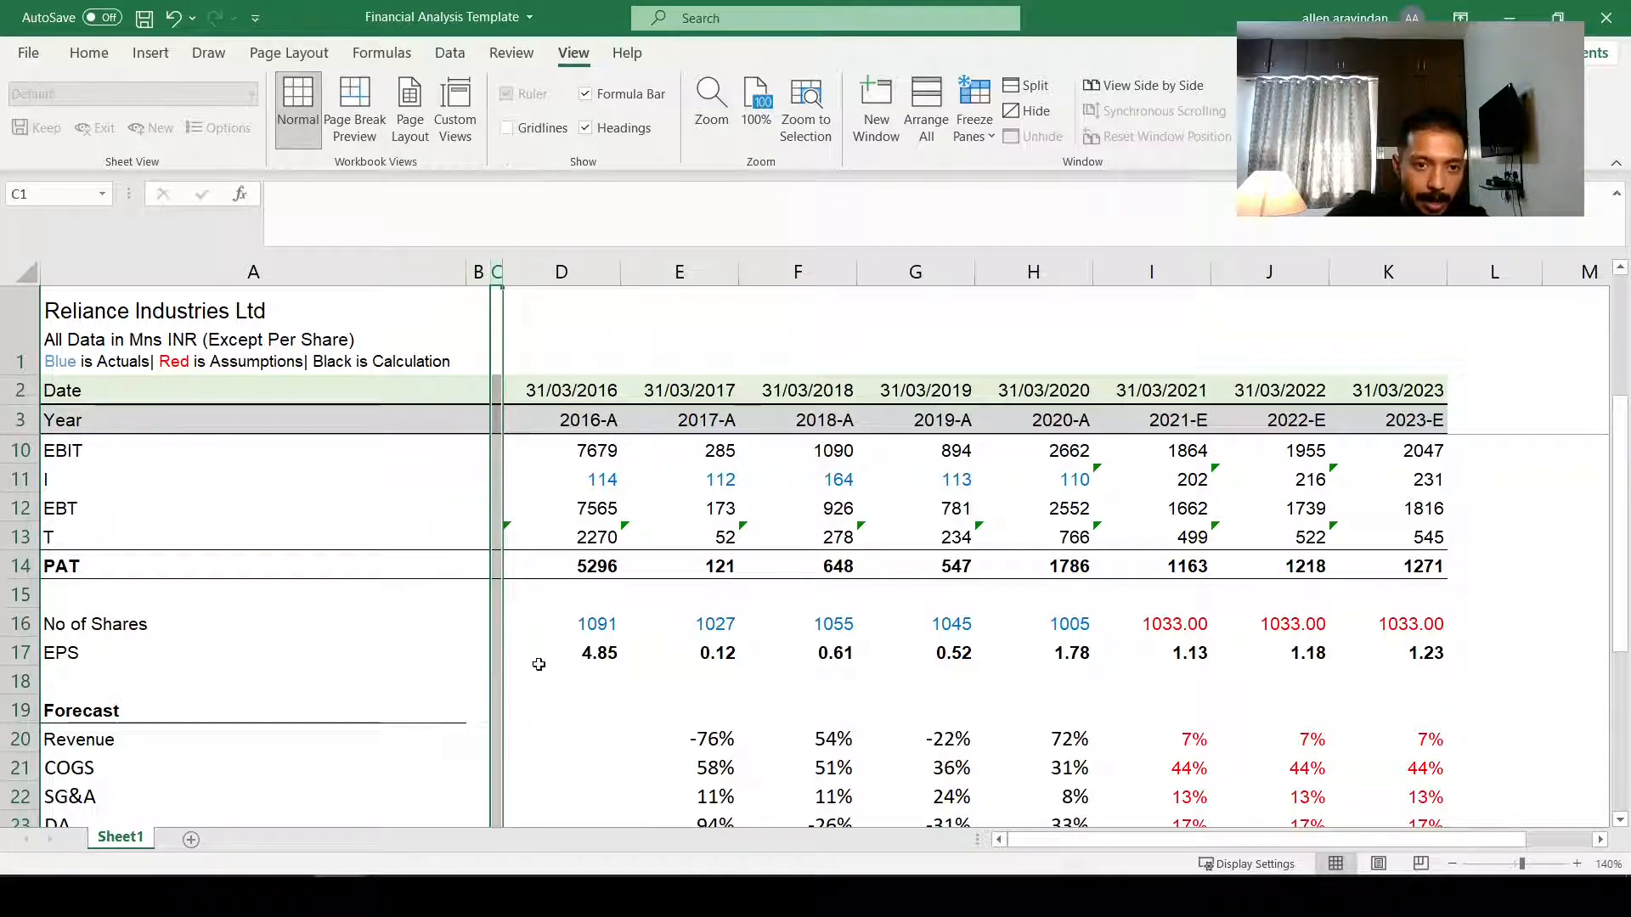
pyautogui.scroll(-5, 510, 322)
pyautogui.scroll(7, 505, 314)
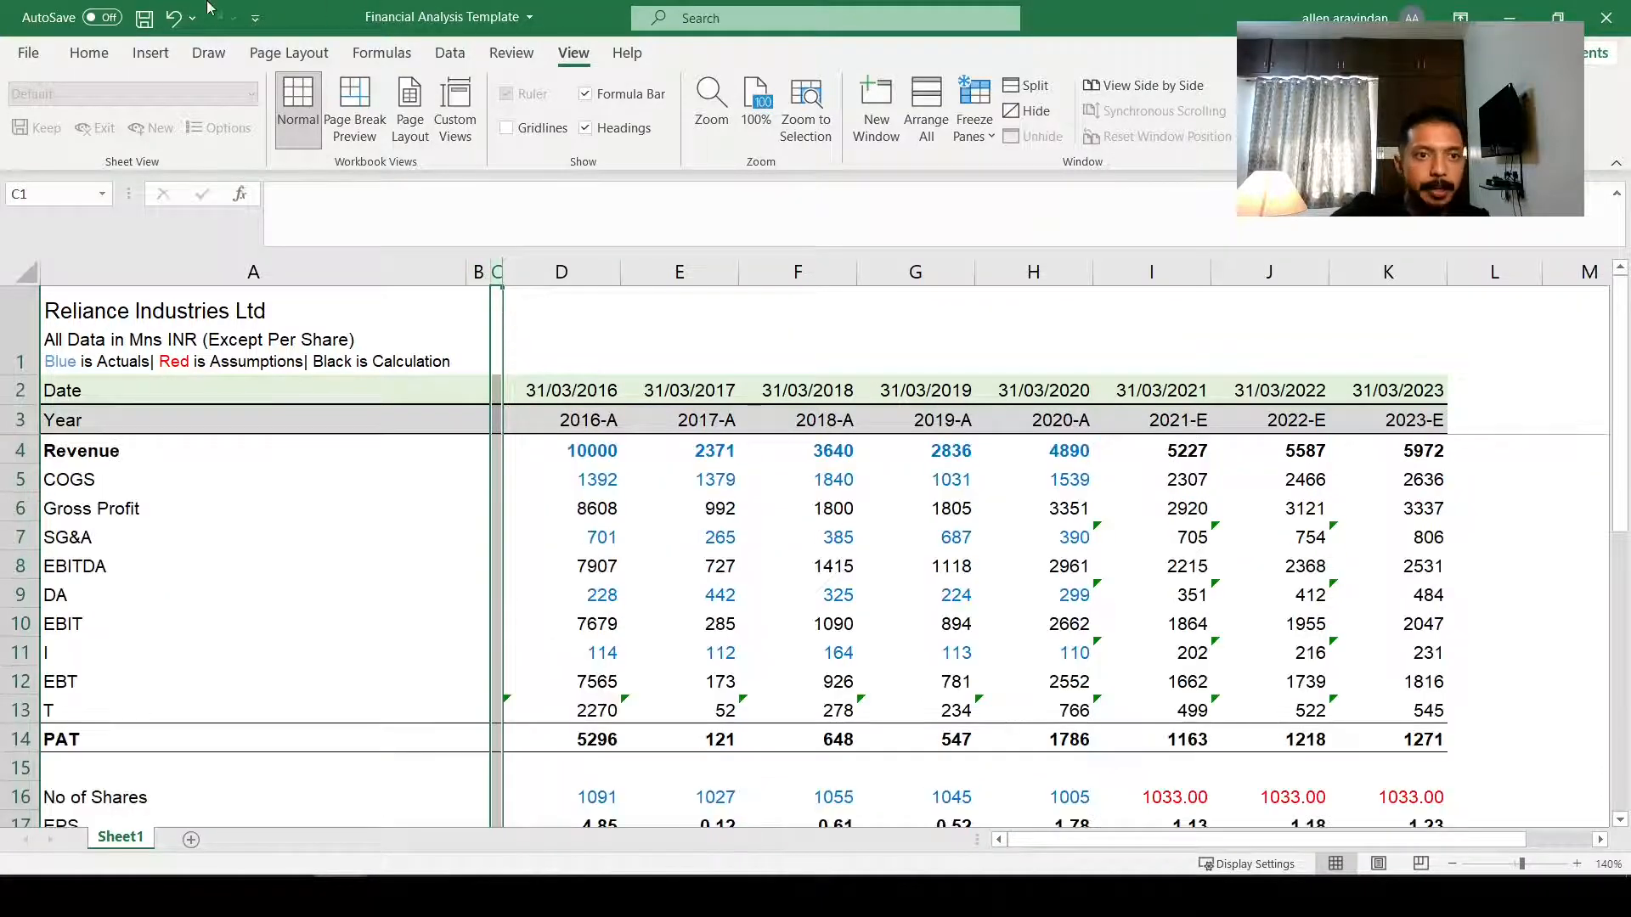
pyautogui.click(89, 53)
pyautogui.click(312, 128)
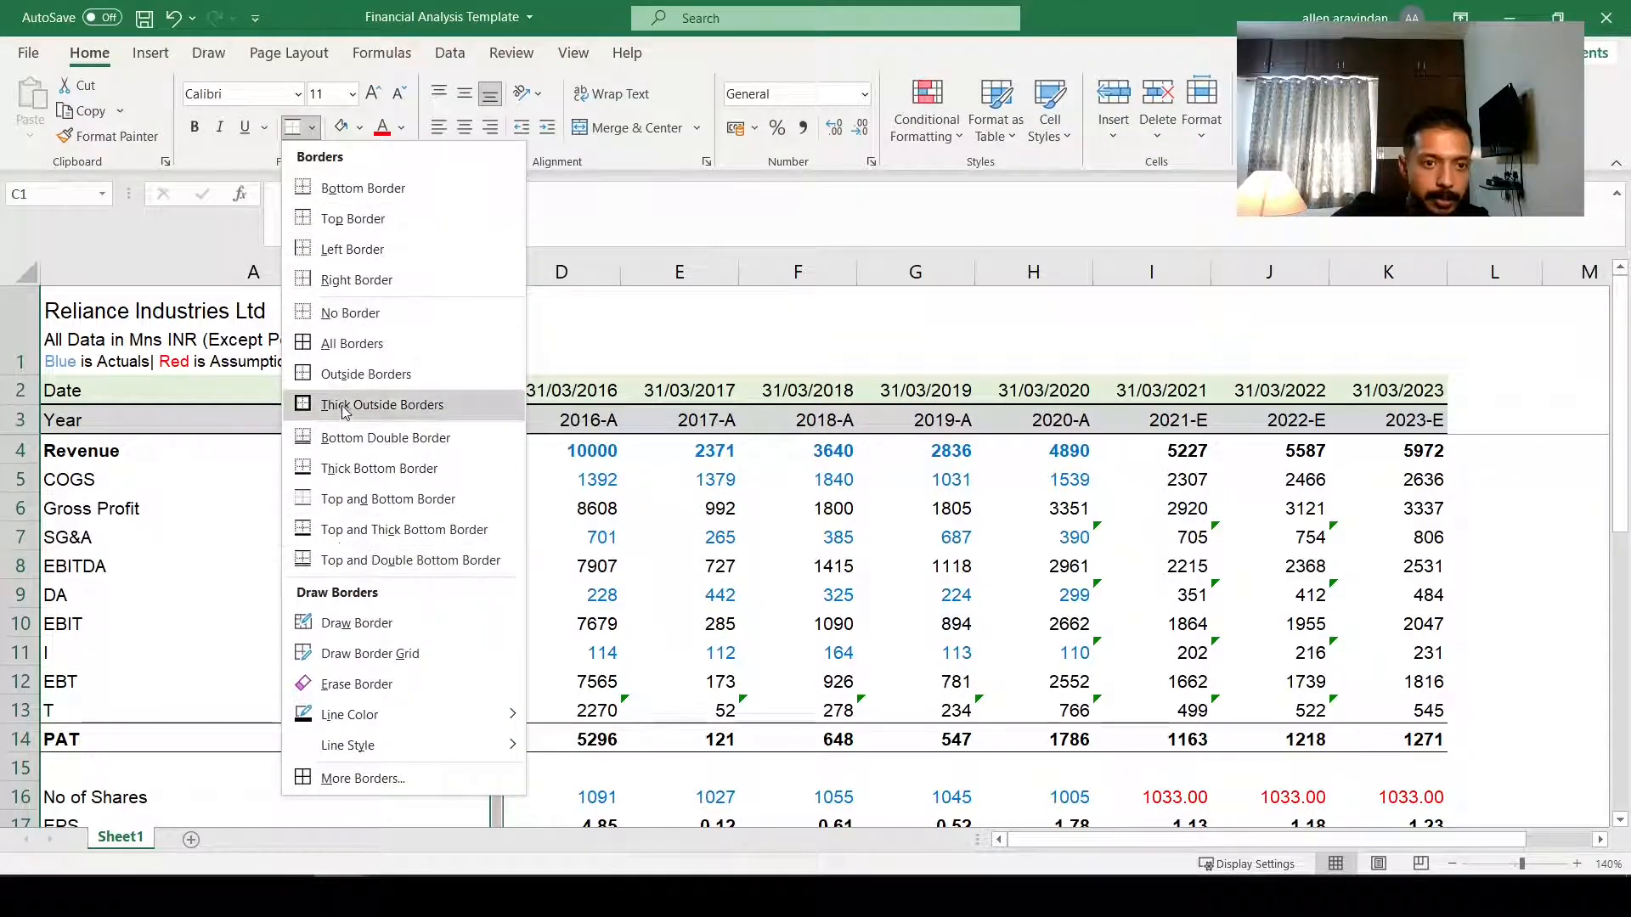
pyautogui.click(359, 285)
pyautogui.click(695, 611)
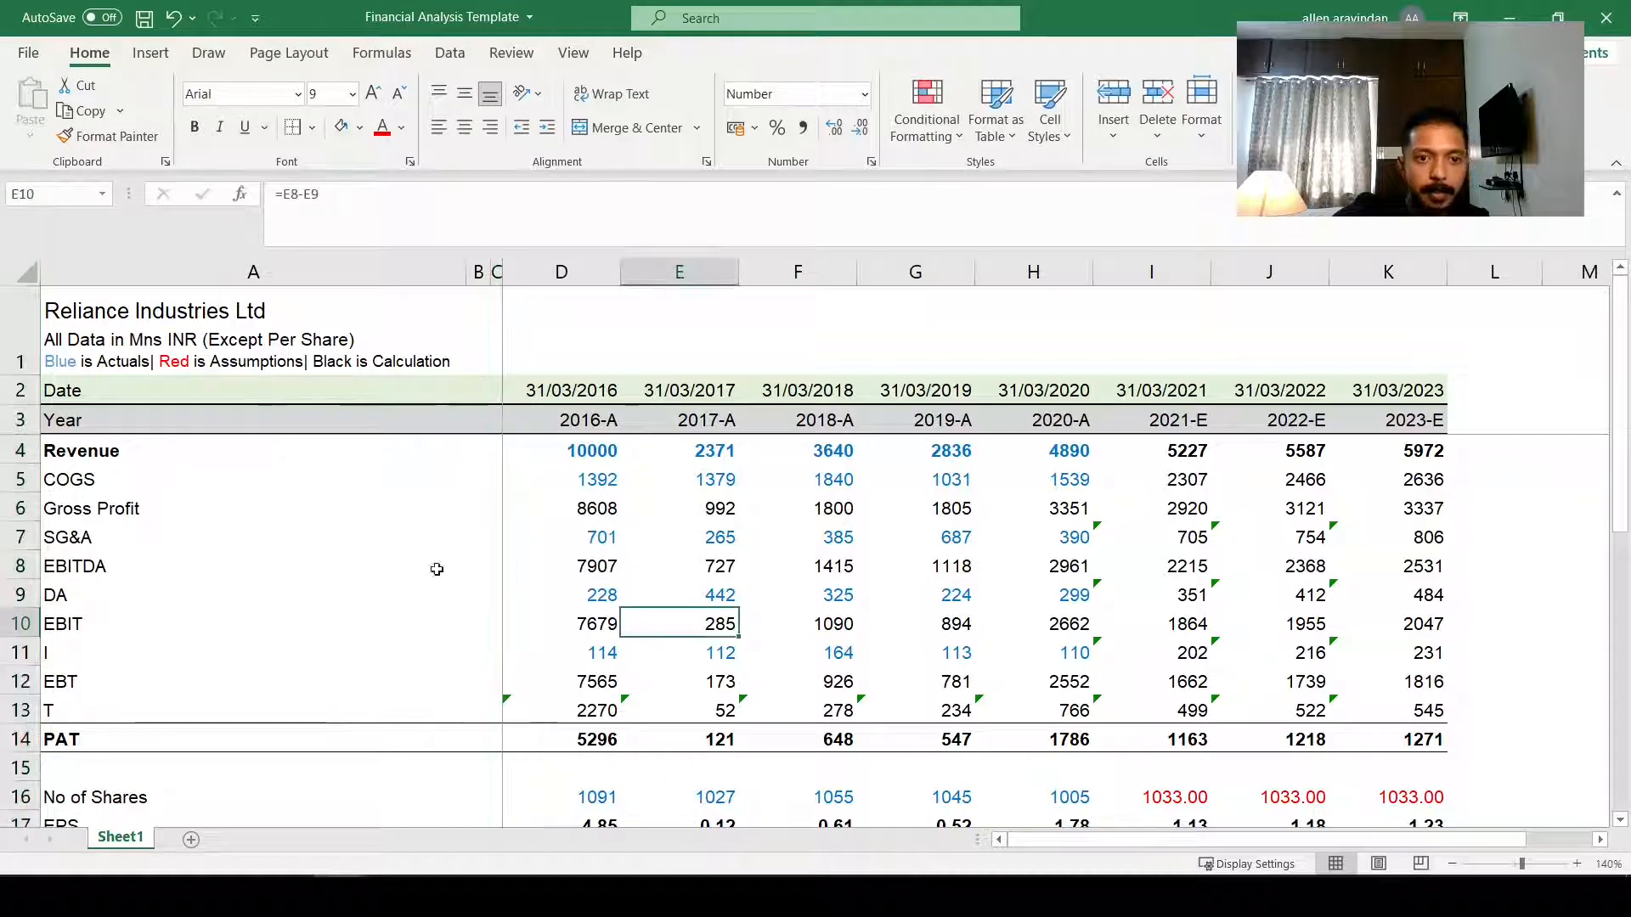
# Step: Shrink the empty columns B and C almost to nothing so the yearly figures sit directly beside the row labels
pyautogui.click(506, 273)
pyautogui.moveTo(494, 279); pyautogui.dragTo(466, 279)
pyautogui.click(686, 356)
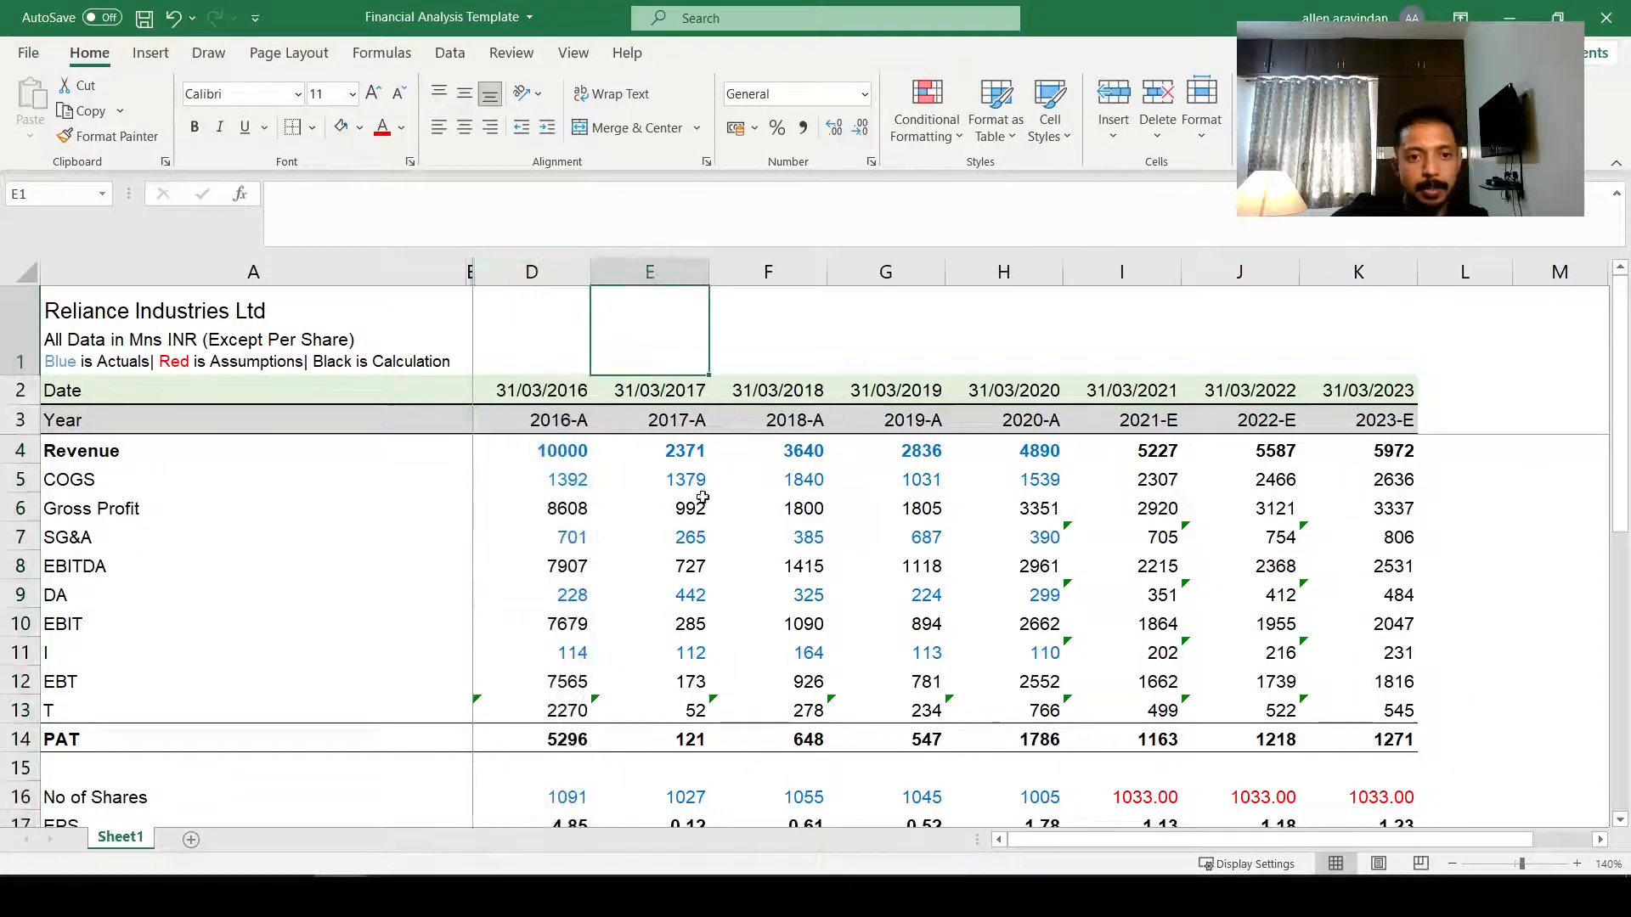
pyautogui.moveTo(496, 455); pyautogui.dragTo(1295, 718)
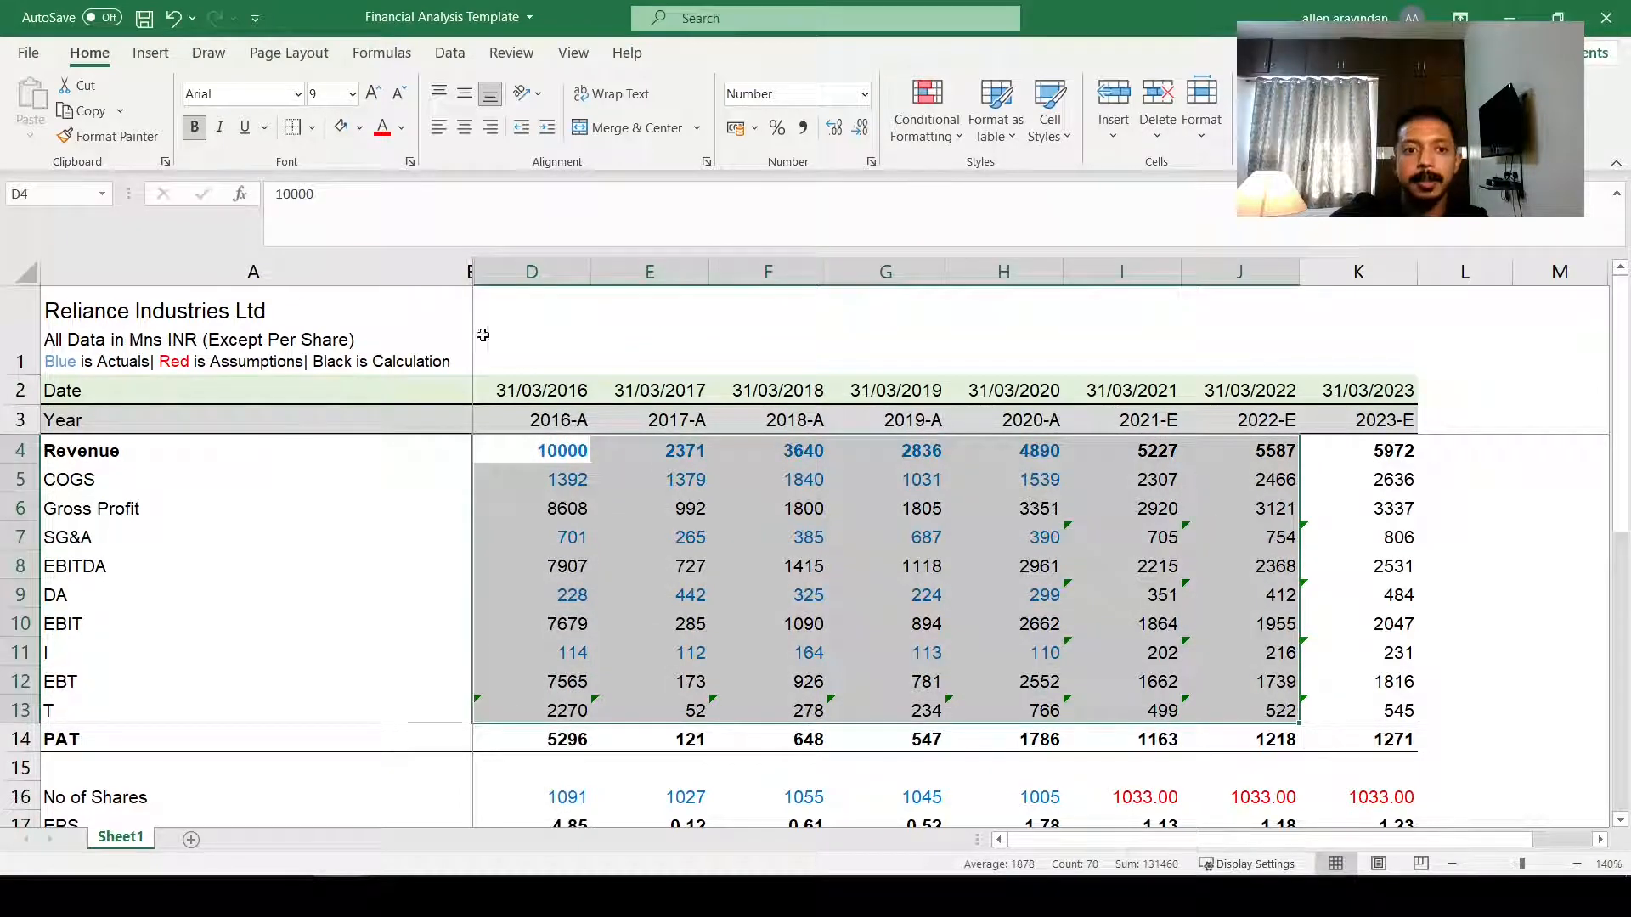
pyautogui.click(483, 335)
pyautogui.scroll(-5, 1275, 527)
pyautogui.scroll(5, 1128, 486)
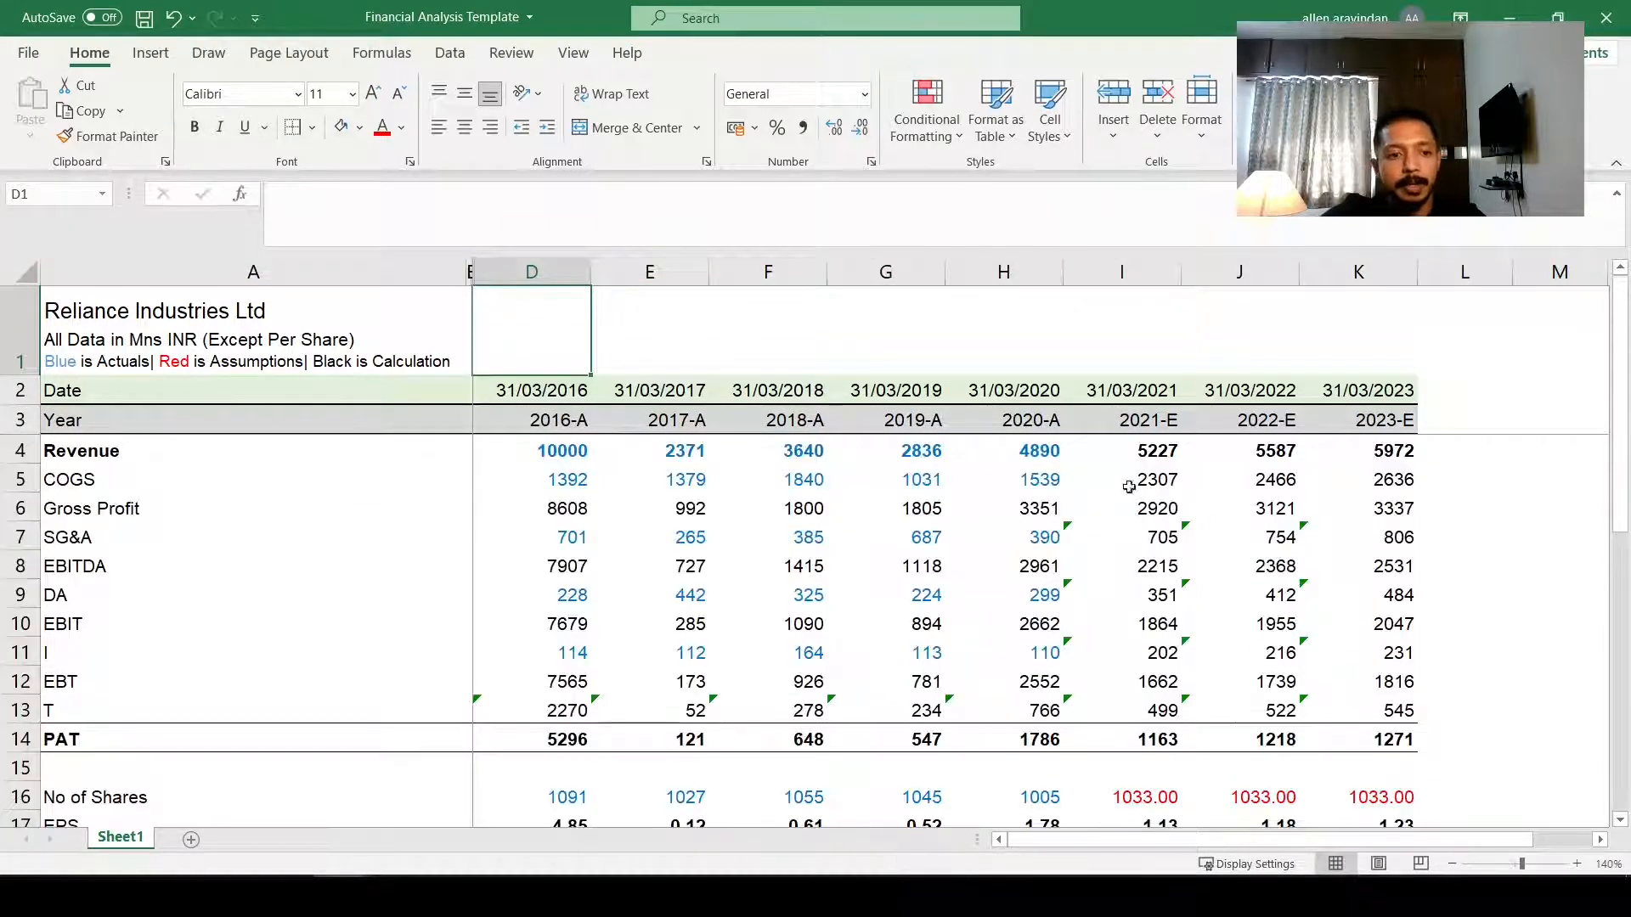
pyautogui.click(612, 332)
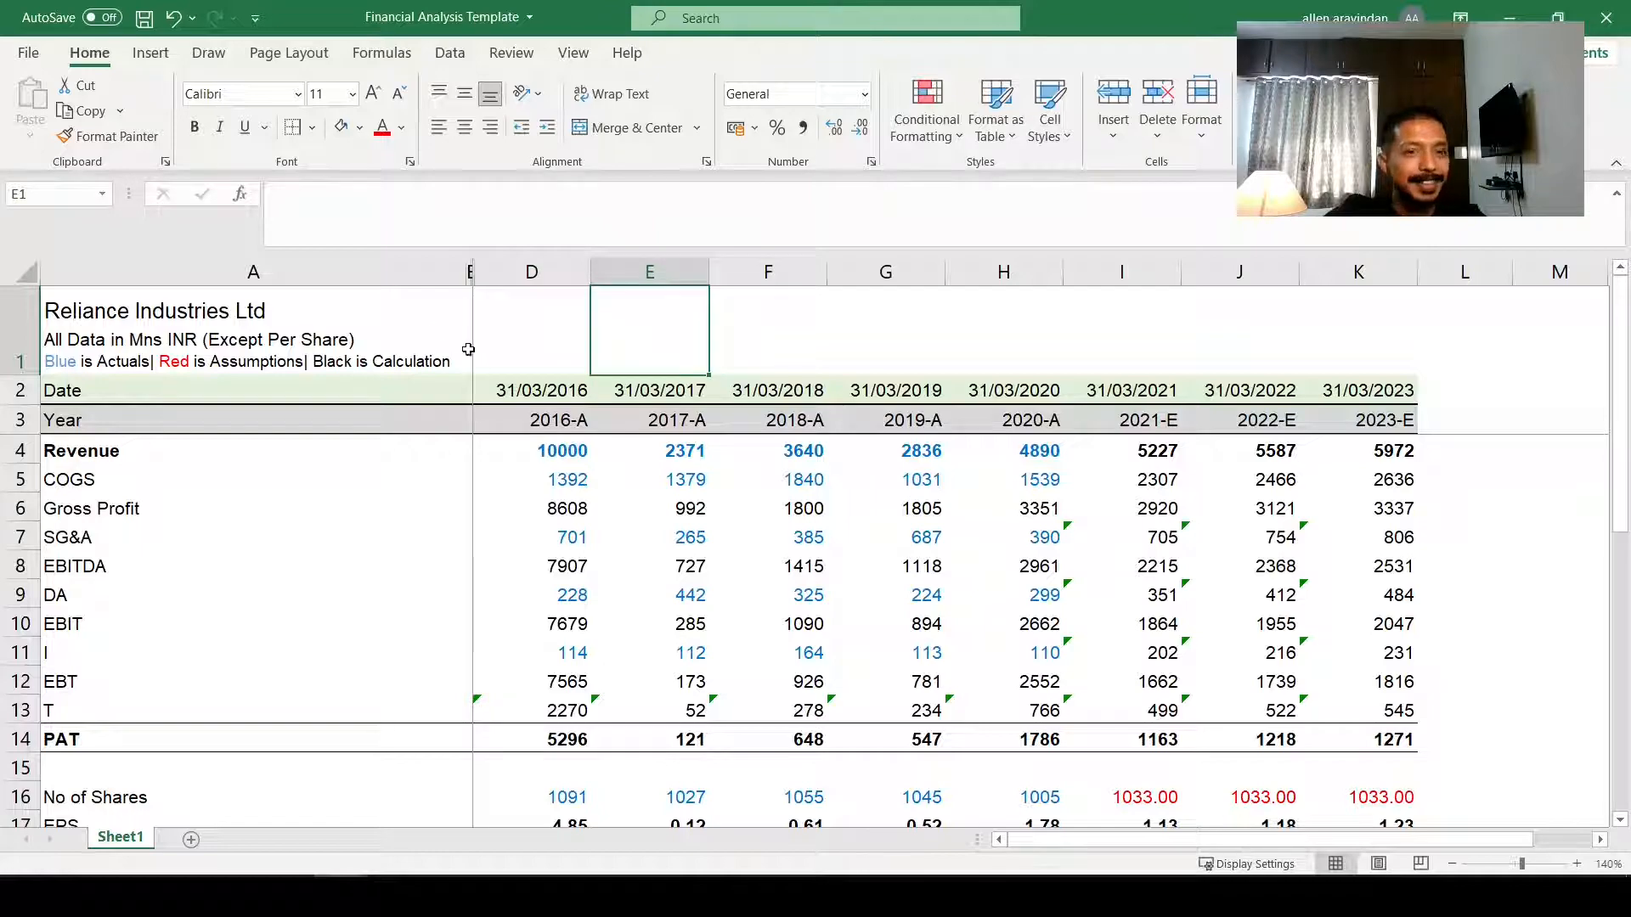